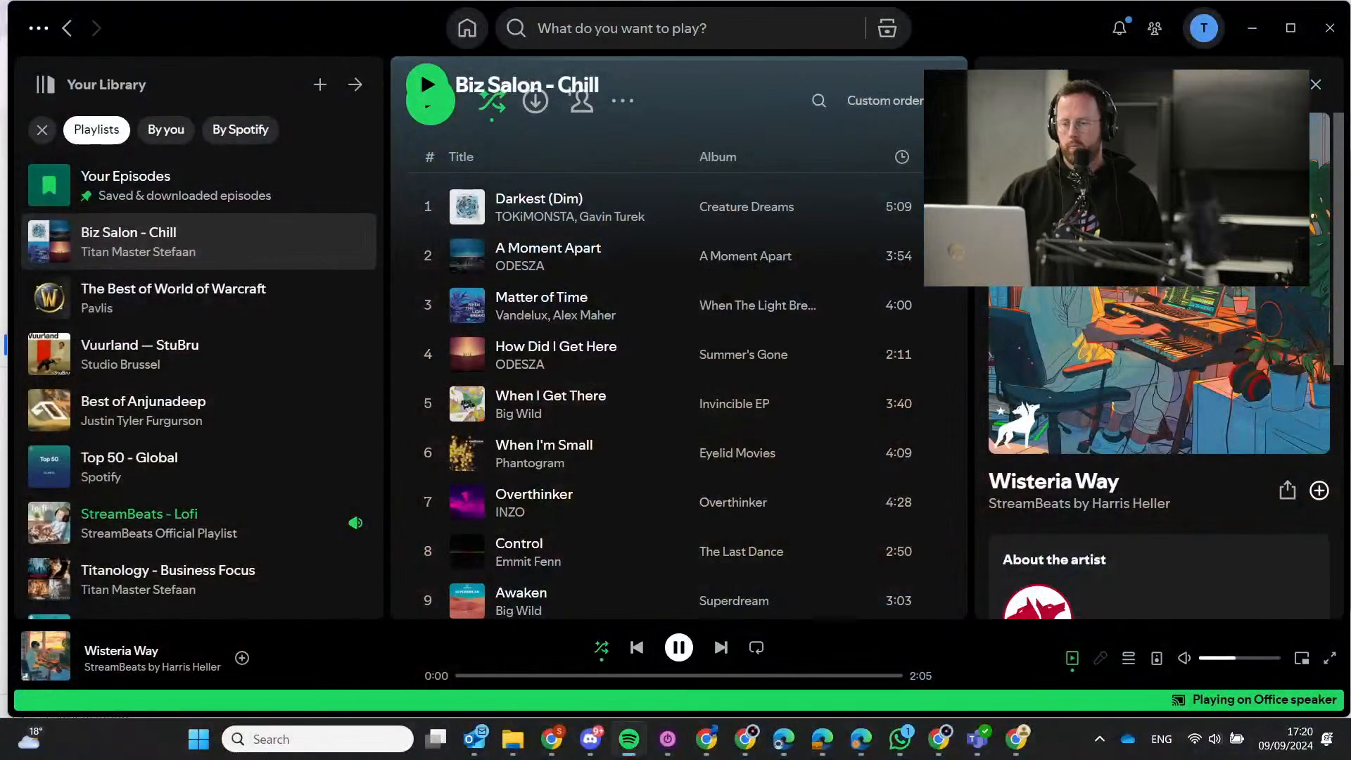
Minimize Spotify to reveal the 'When a new CJM Request arrives' flow details page.
{"action": "left_click", "coordinate": [1261, 27]}
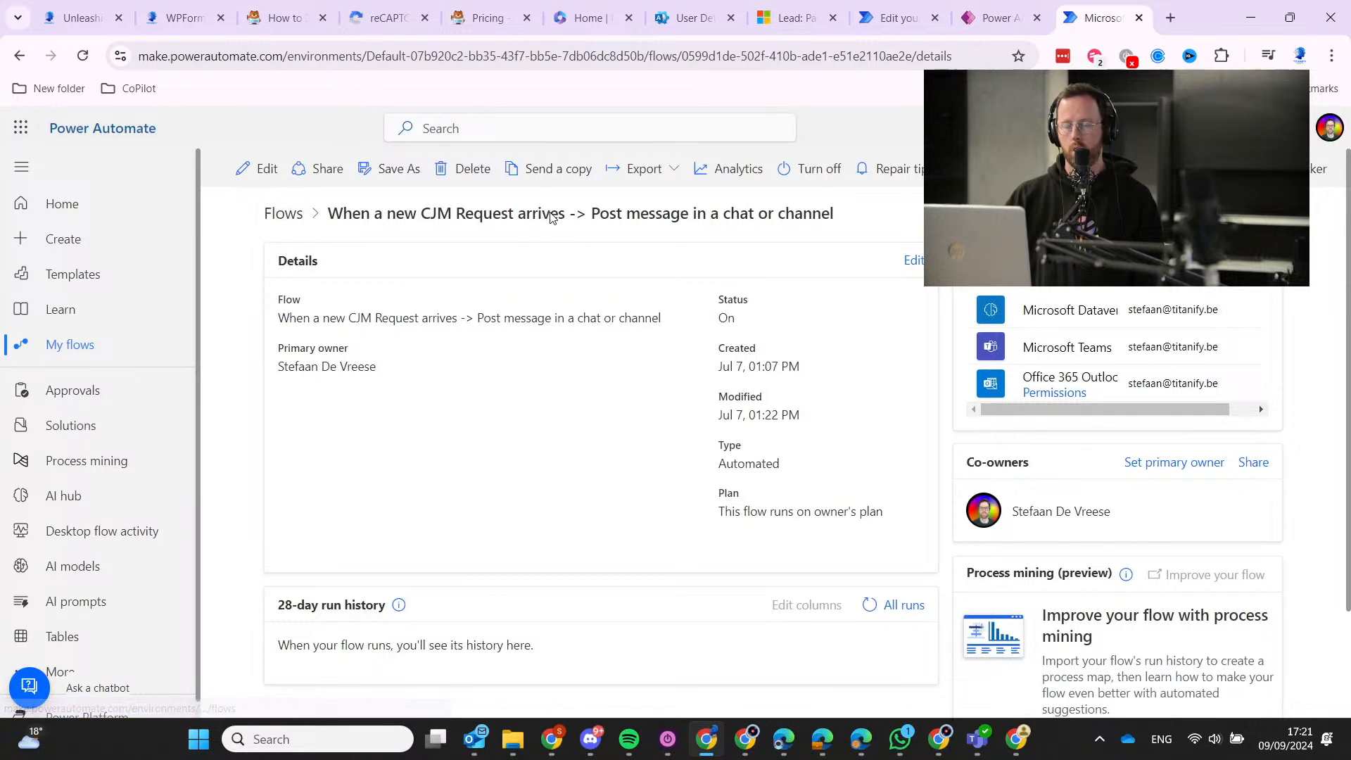
Return to the cloud flows list, then switch to the 'Unleashing the power of an AI-driven CRM' page.
{"action": "left_click", "coordinate": [299, 214]}
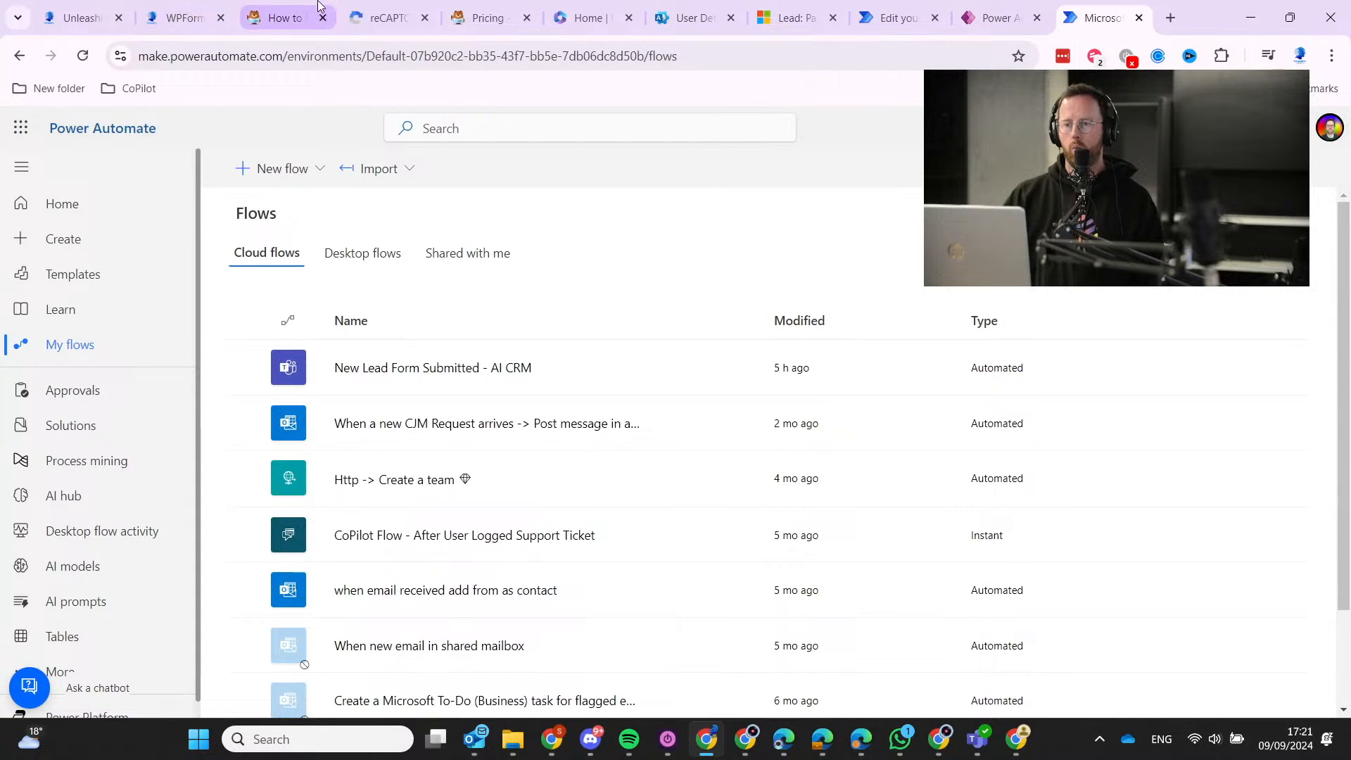
{"action": "mouse_move", "coordinate": [926, 6]}
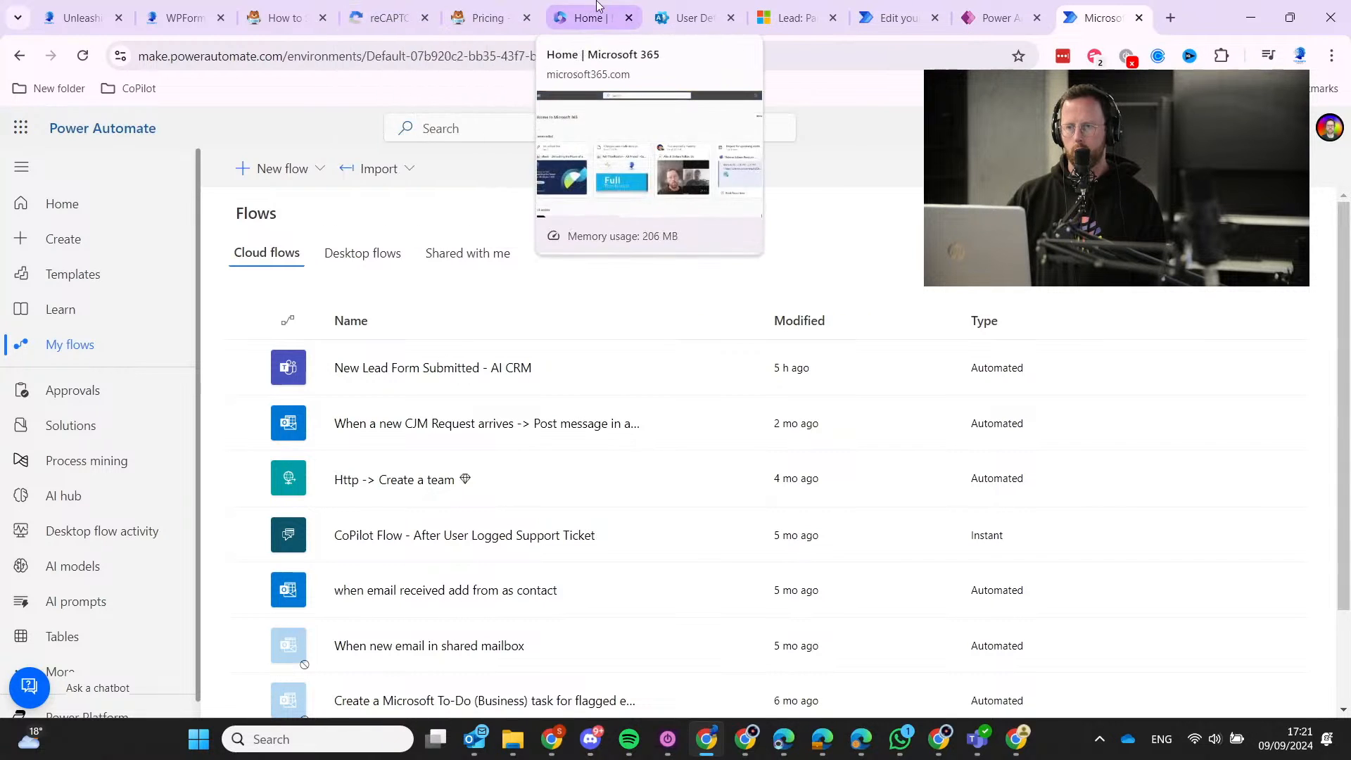
{"action": "left_click", "coordinate": [111, 10]}
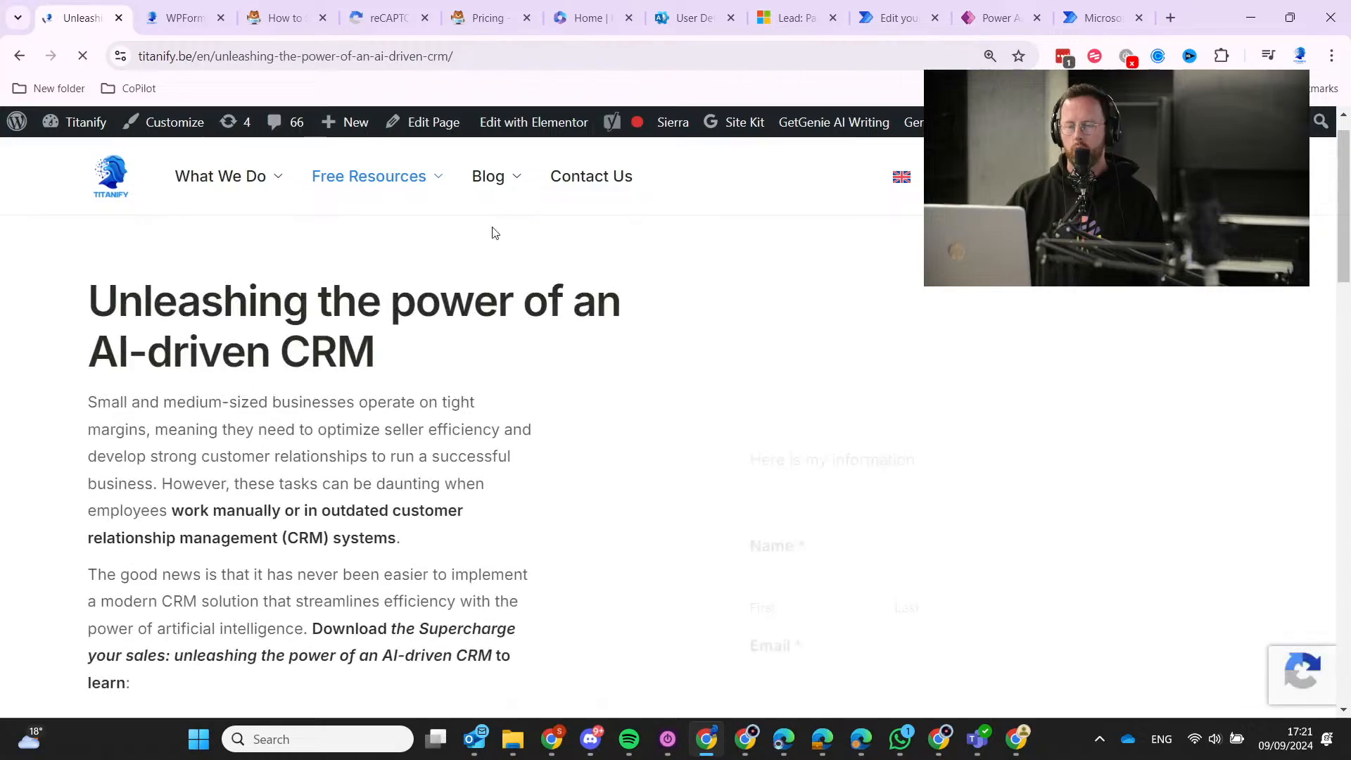
Scroll through the AI-driven CRM page to find its e-book download form.
{"action": "scroll", "coordinate": [187, 373], "scroll_direction": "down", "scroll_amount": 10}
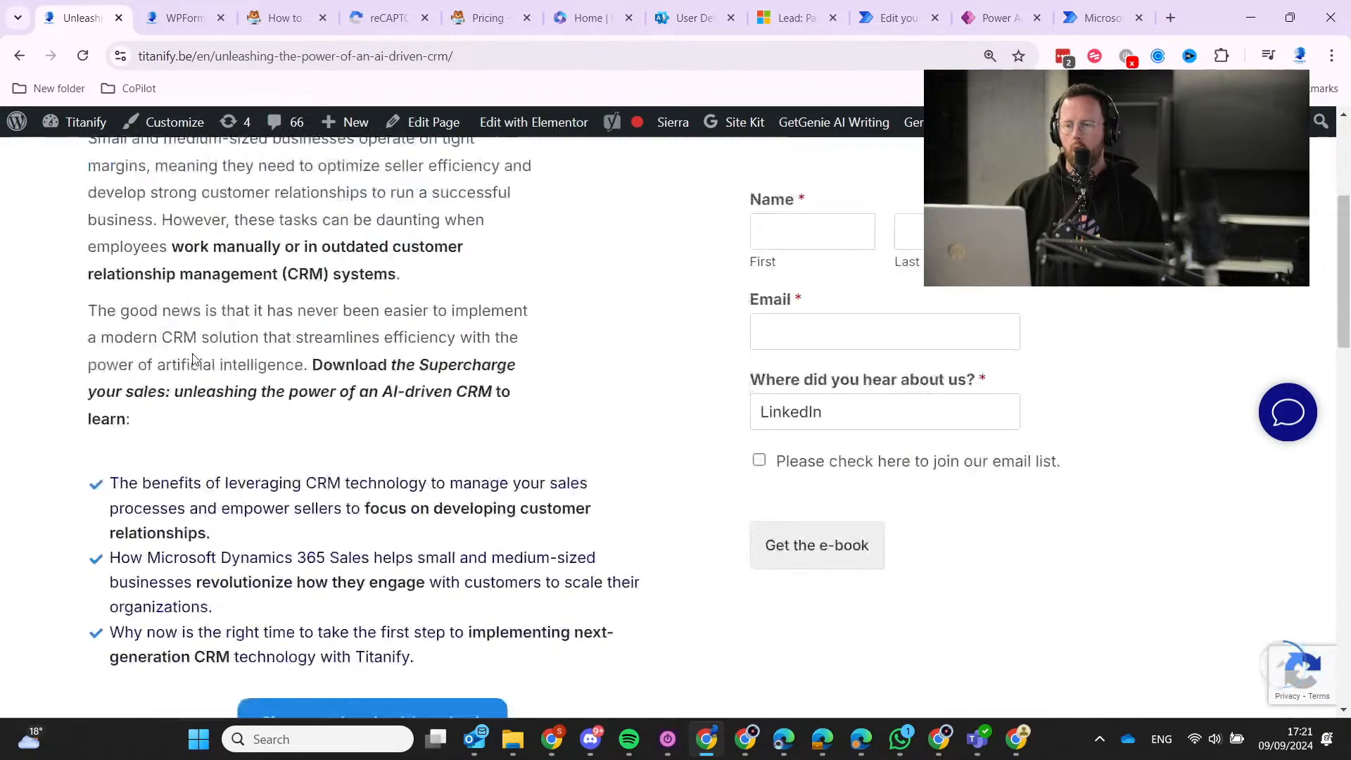
{"action": "scroll", "coordinate": [179, 380], "scroll_direction": "up", "scroll_amount": 10}
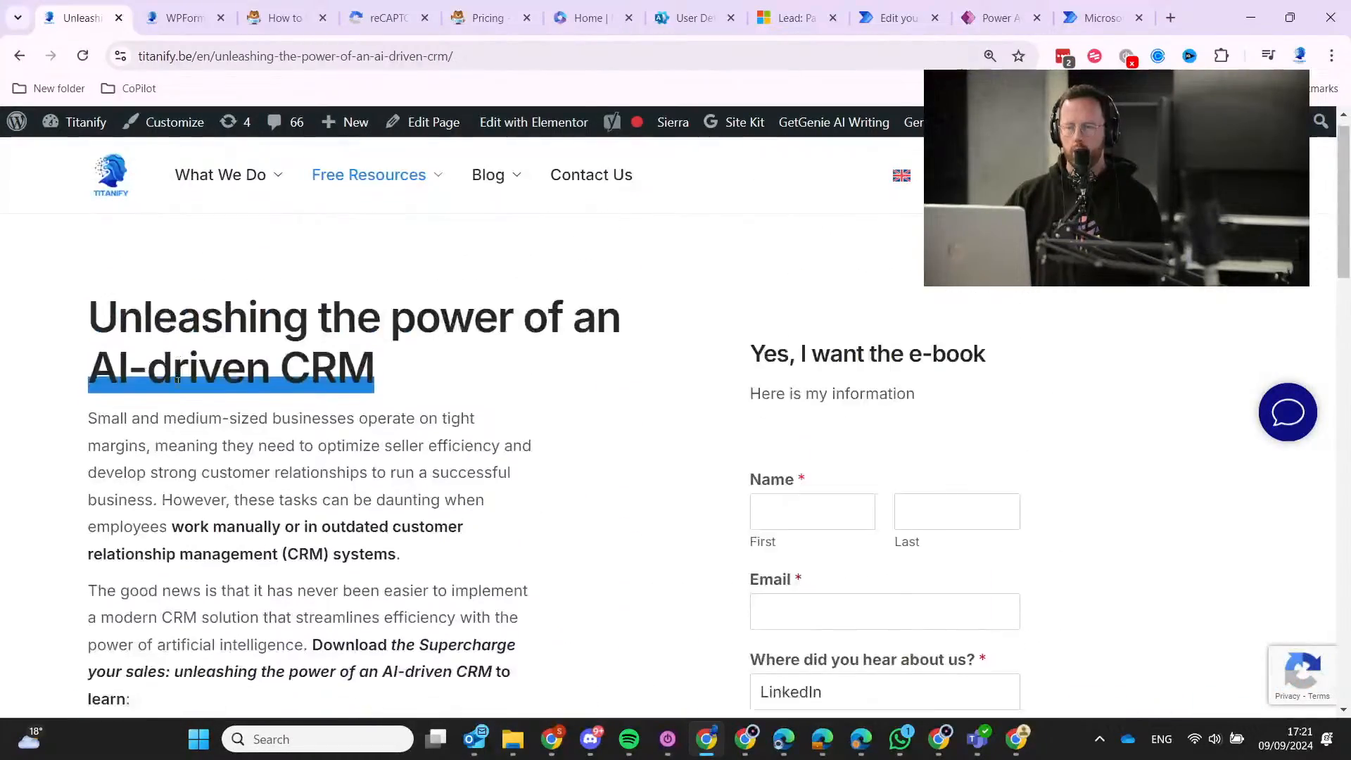
{"action": "scroll", "coordinate": [178, 381], "scroll_direction": "down", "scroll_amount": 15}
{"action": "scroll", "coordinate": [178, 382], "scroll_direction": "down", "scroll_amount": 5}
{"action": "scroll", "coordinate": [172, 391], "scroll_direction": "up", "scroll_amount": 20}
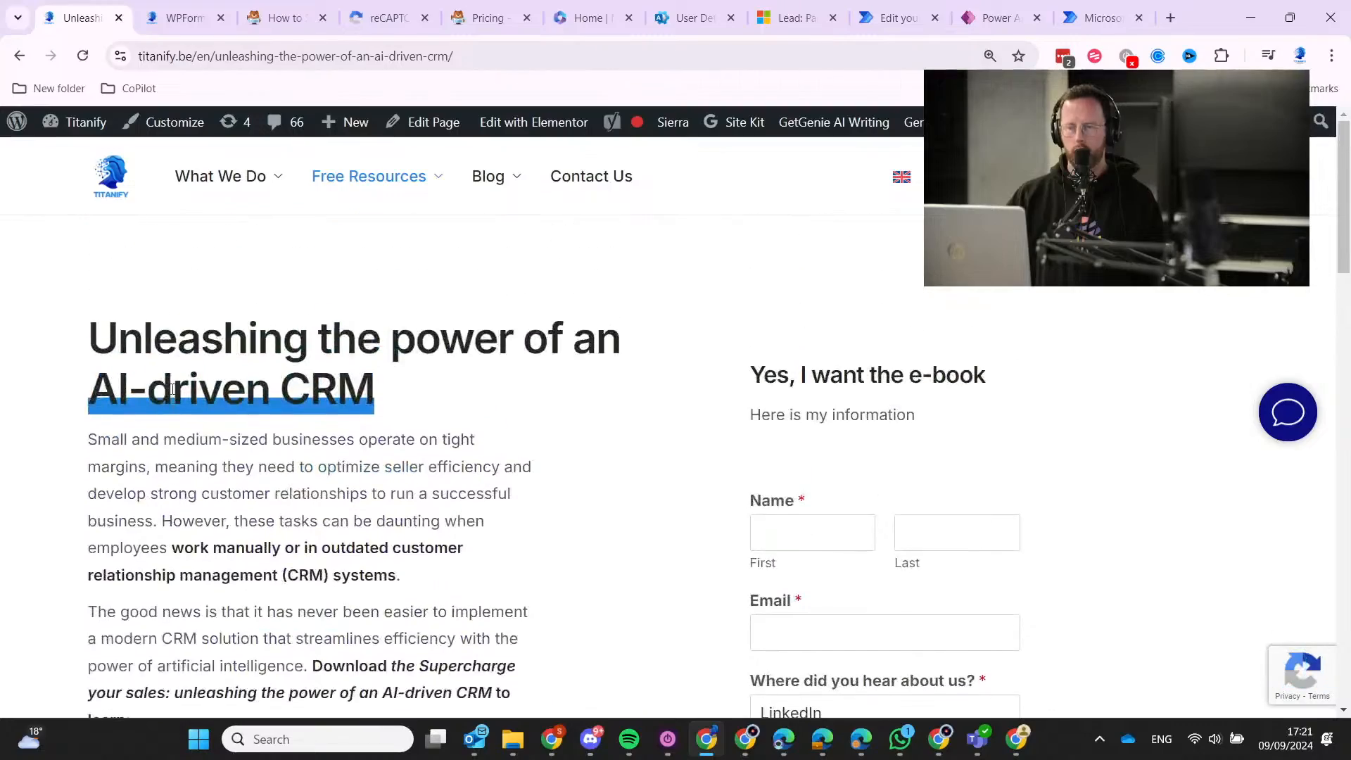
{"action": "scroll", "coordinate": [274, 482], "scroll_direction": "down", "scroll_amount": 15}
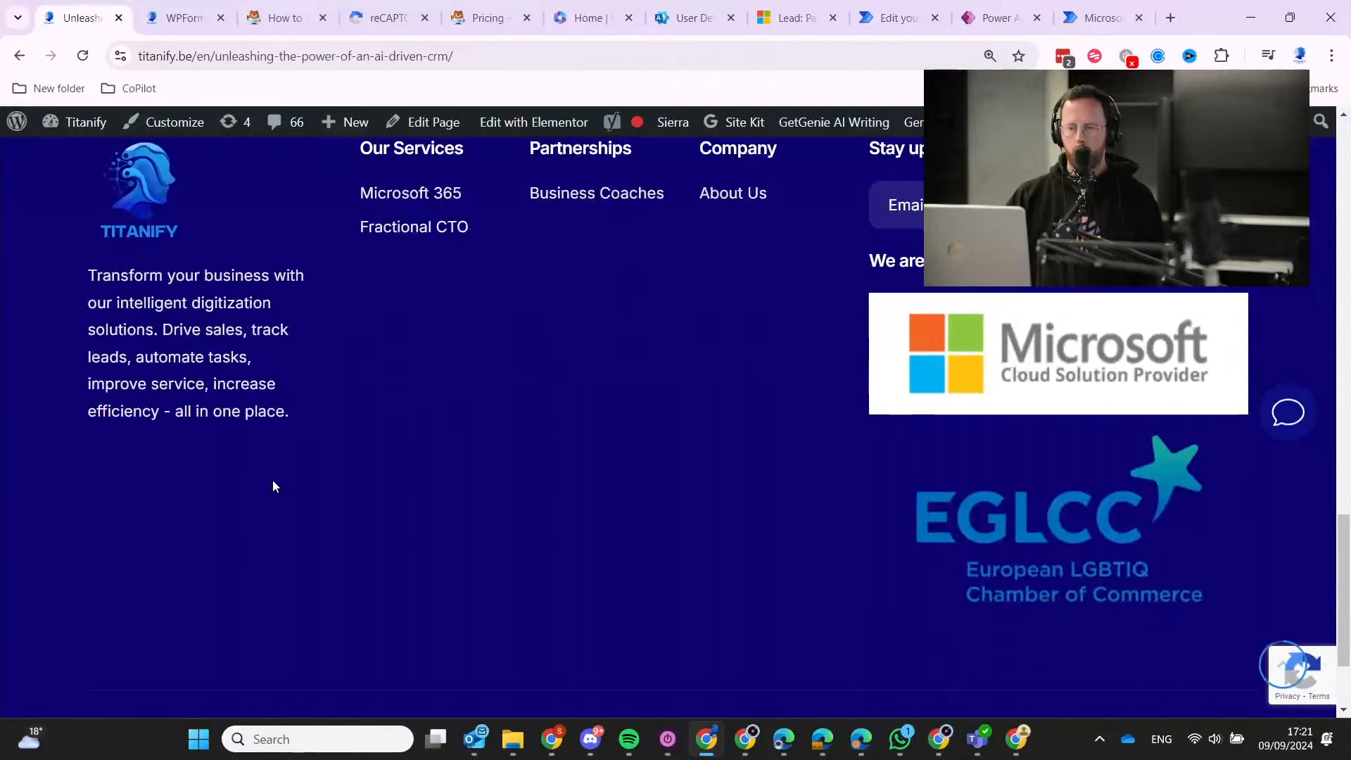
{"action": "scroll", "coordinate": [274, 486], "scroll_direction": "up", "scroll_amount": 5}
{"action": "scroll", "coordinate": [274, 486], "scroll_direction": "up", "scroll_amount": 10}
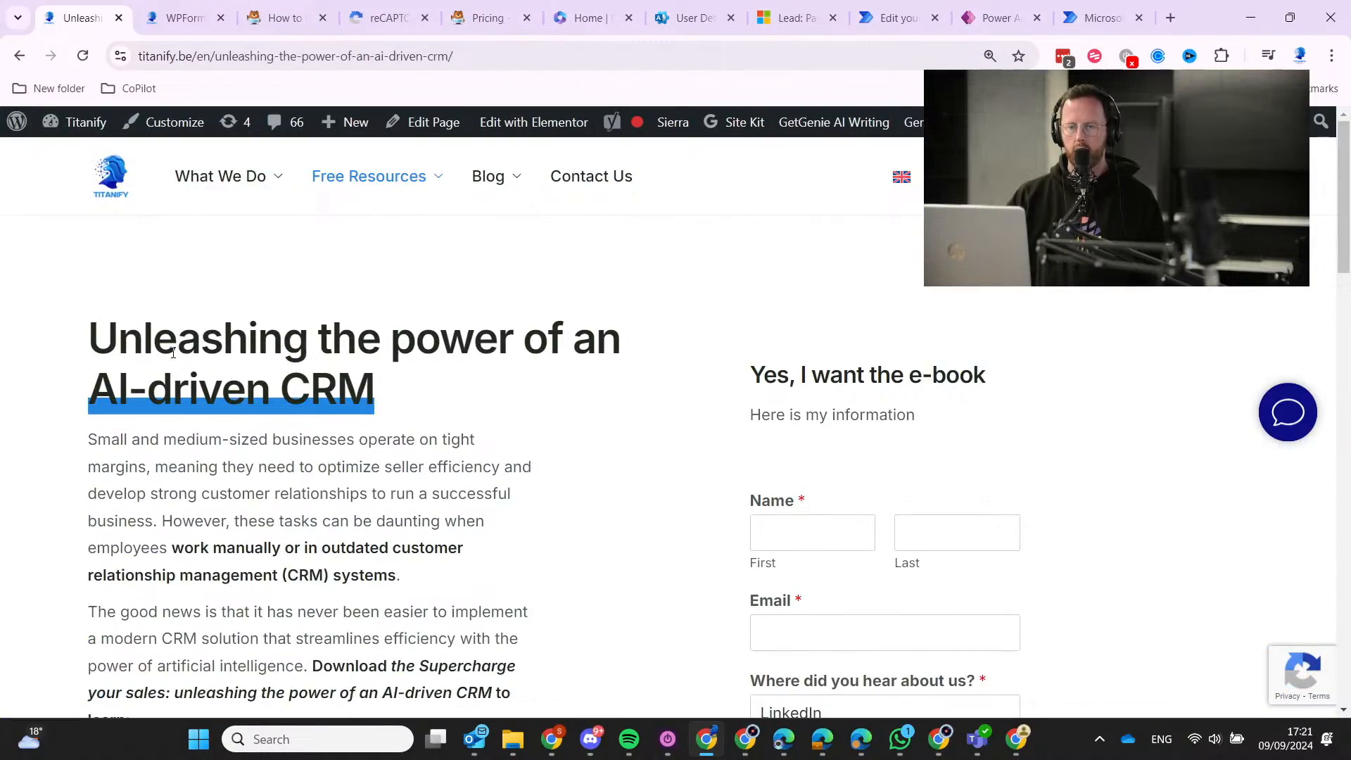
{"action": "scroll", "coordinate": [172, 352], "scroll_direction": "down", "scroll_amount": 1}
{"action": "scroll", "coordinate": [746, 356], "scroll_direction": "down", "scroll_amount": 1}
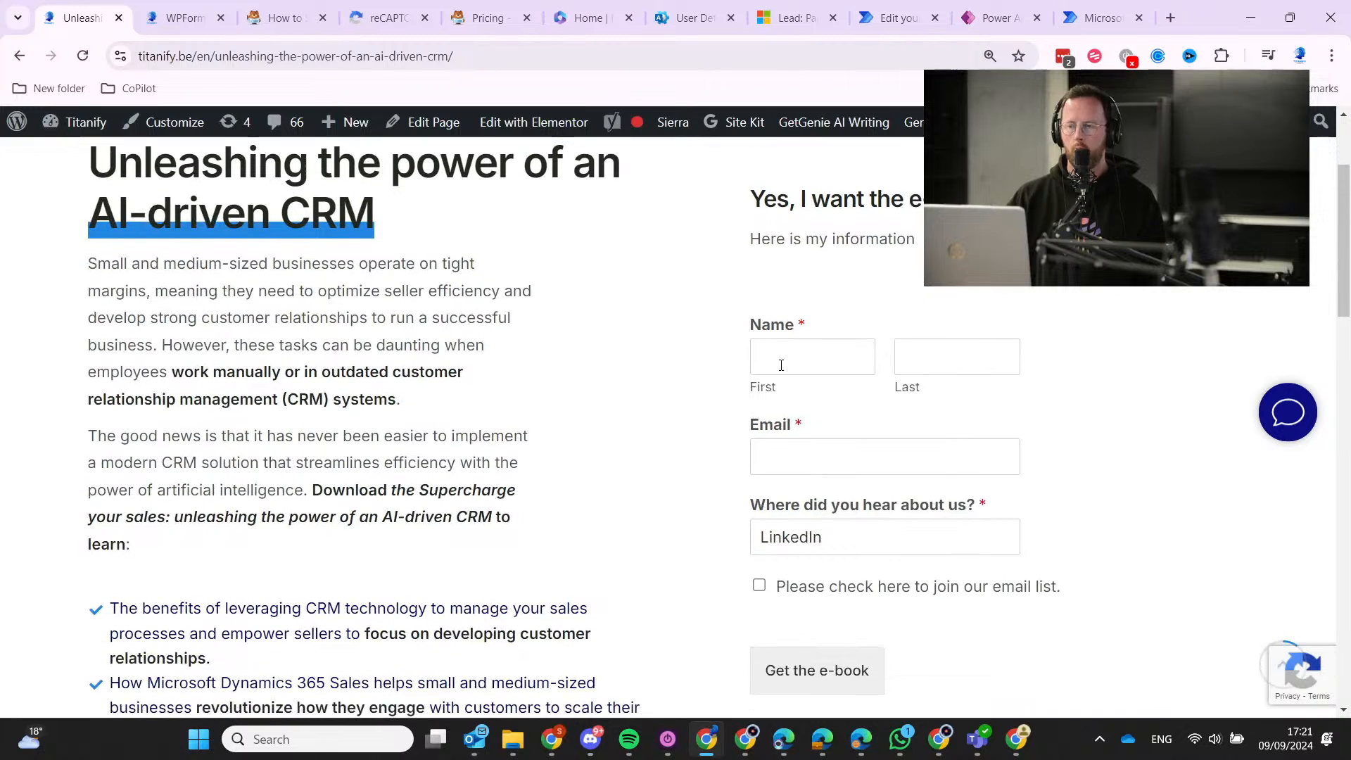
Autofill the download form's first name and email from saved Chrome details.
{"action": "left_click", "coordinate": [796, 366]}
{"action": "left_click", "coordinate": [1124, 326]}
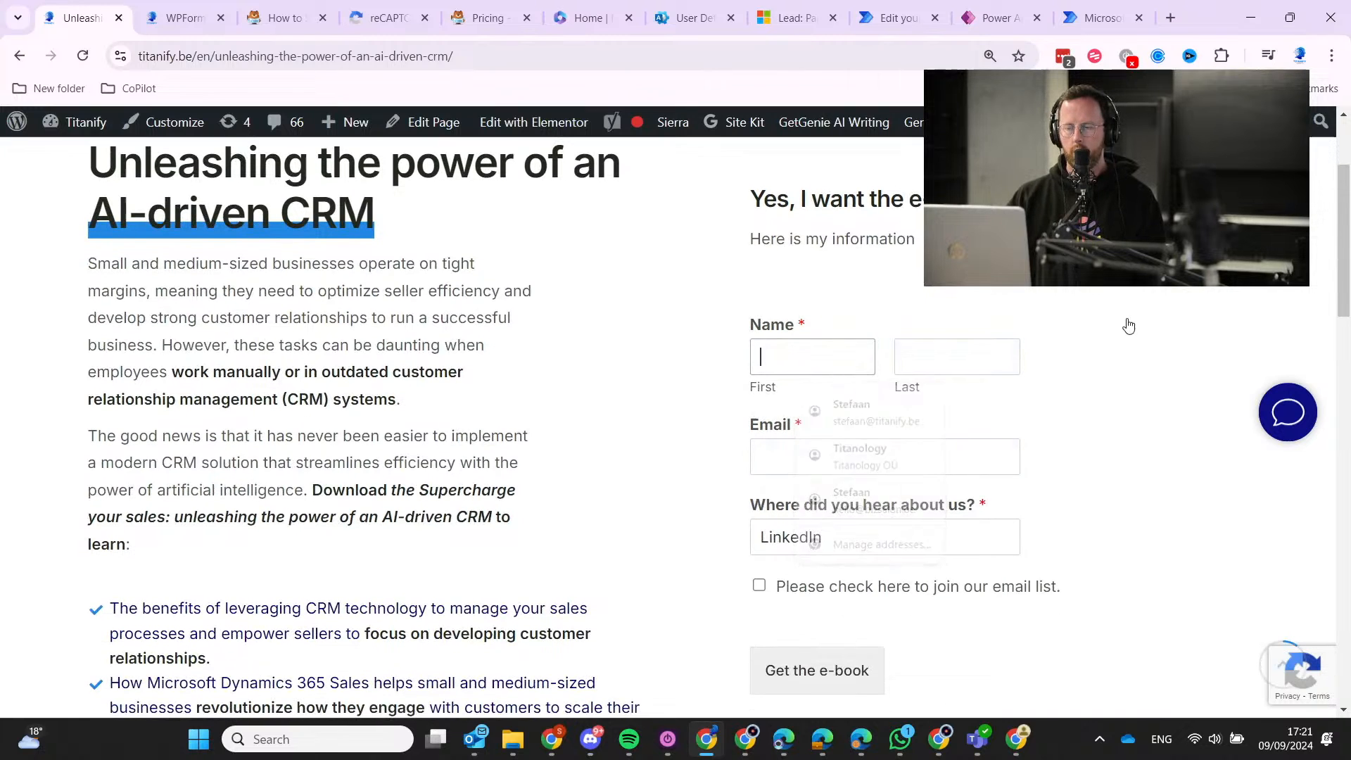
{"action": "left_click", "coordinate": [782, 354]}
{"action": "left_click", "coordinate": [876, 409]}
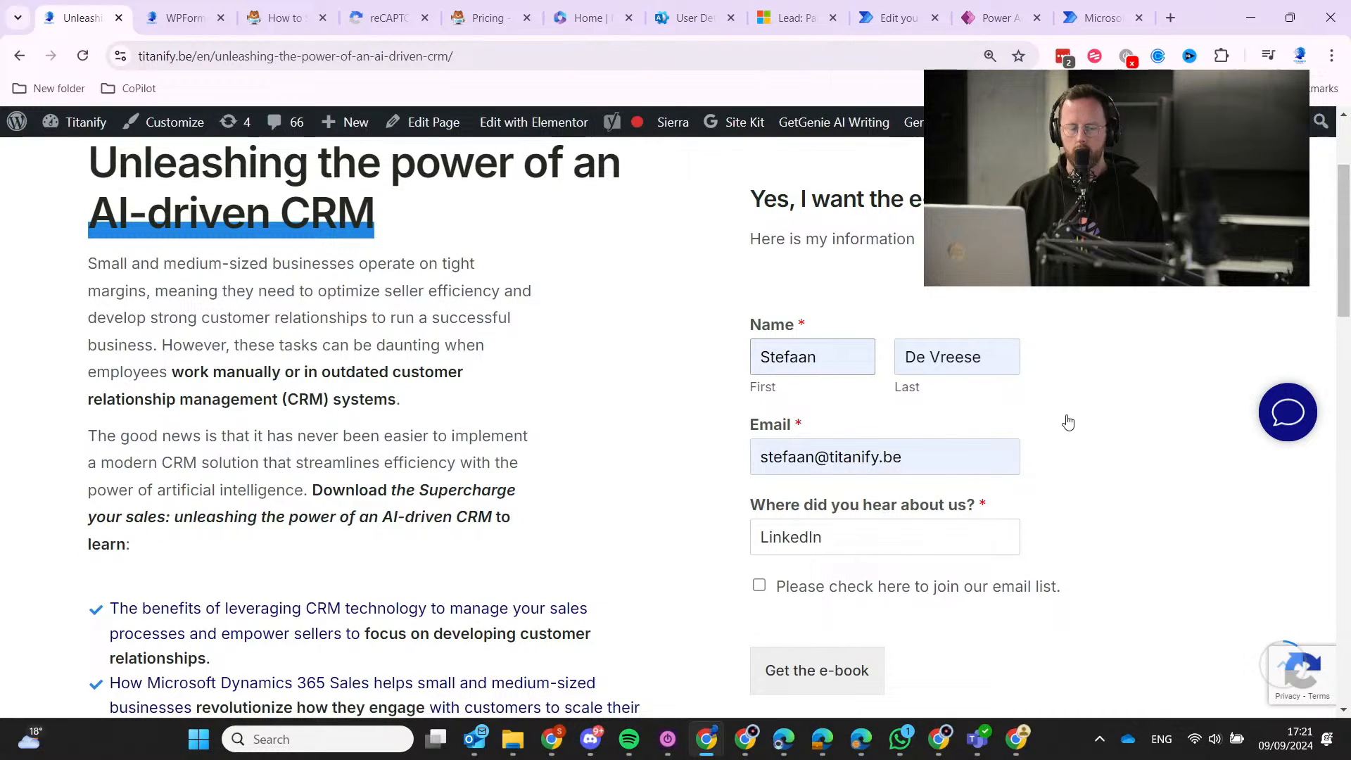
{"action": "scroll", "coordinate": [1068, 422], "scroll_direction": "down", "scroll_amount": 2}
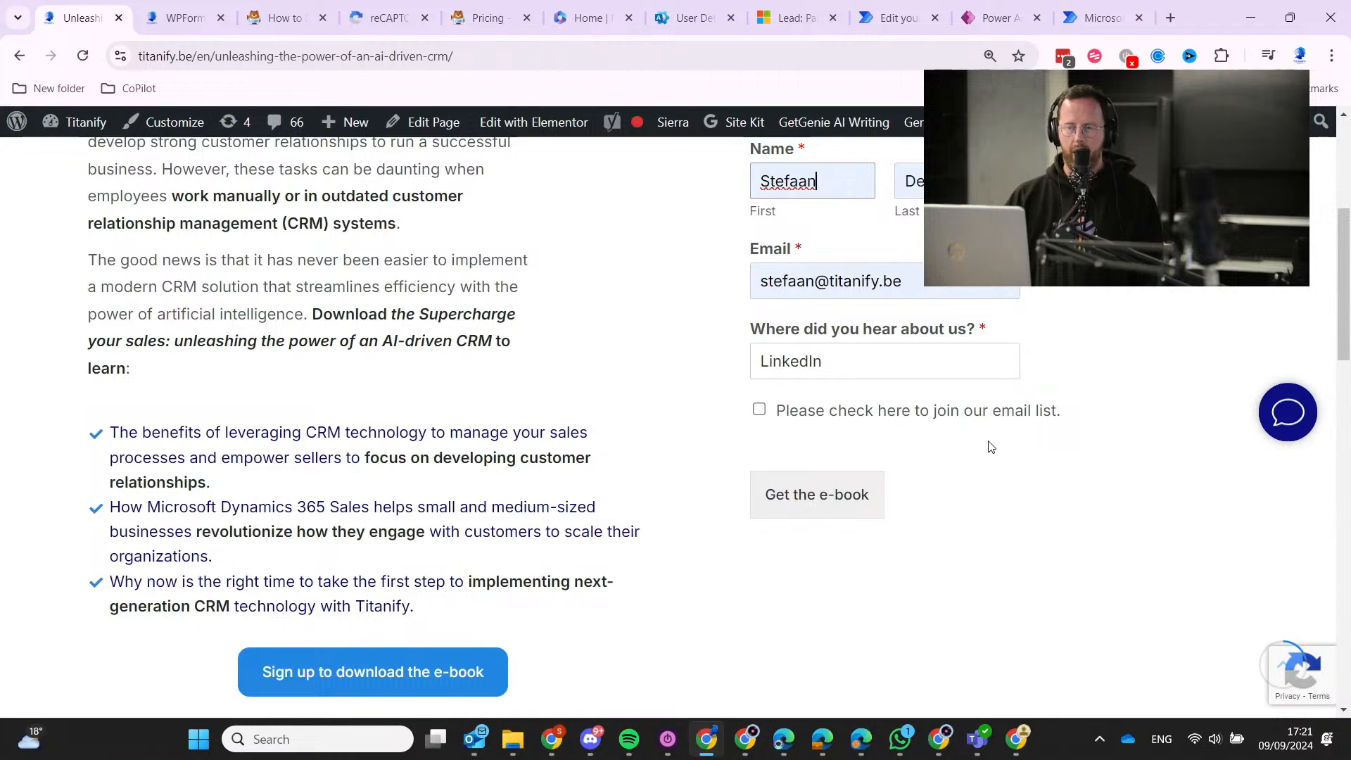
{"action": "left_click", "coordinate": [181, 17]}
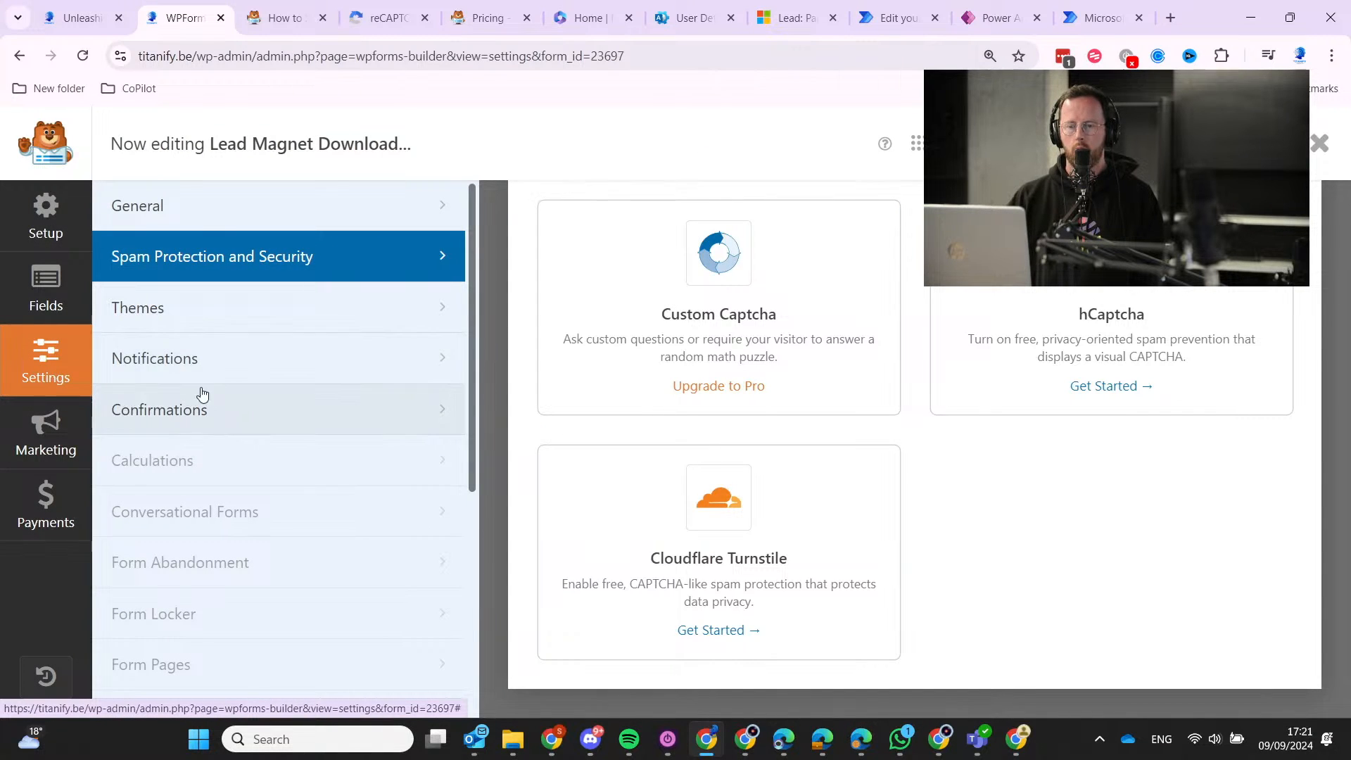
Open the lead form's Notifications settings and try Webhooks, which triggers the Elite upgrade notice.
{"action": "left_click", "coordinate": [195, 363]}
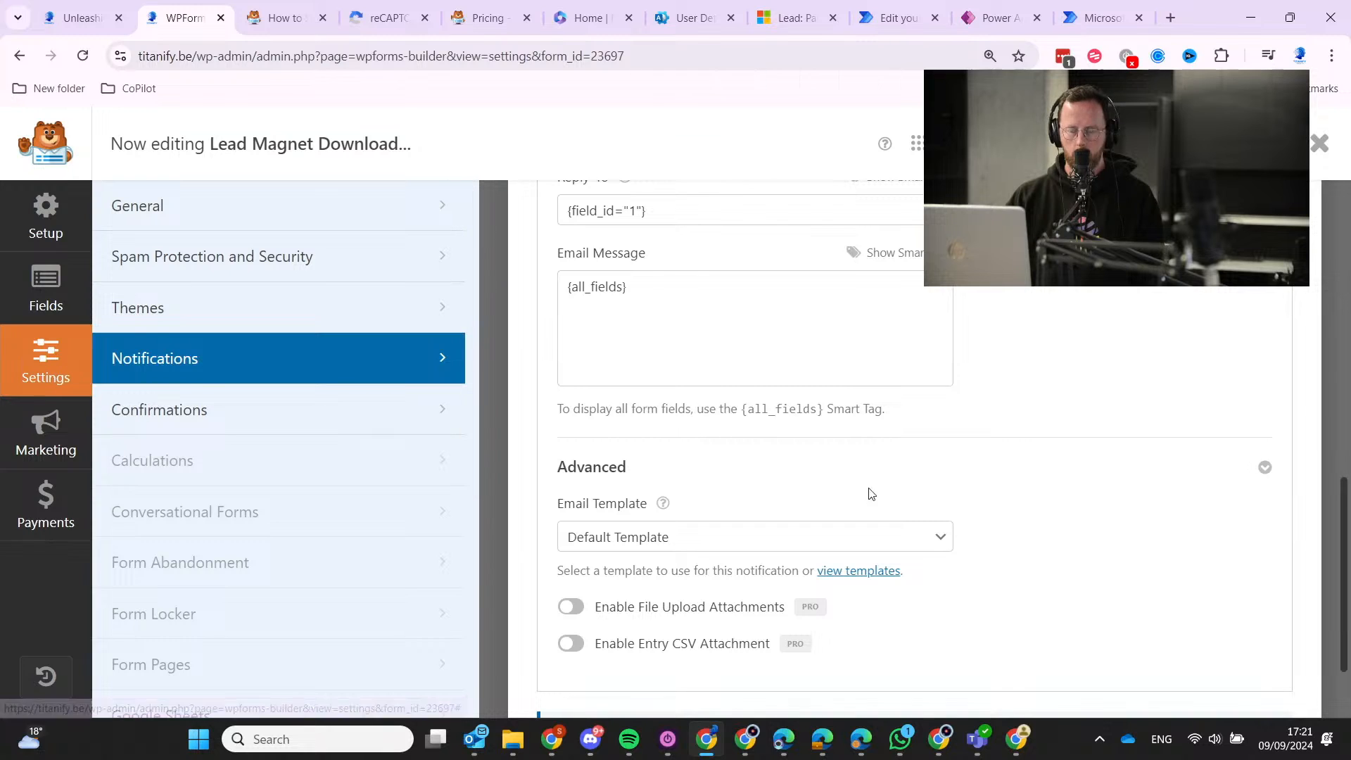
{"action": "scroll", "coordinate": [873, 492], "scroll_direction": "up", "scroll_amount": 8}
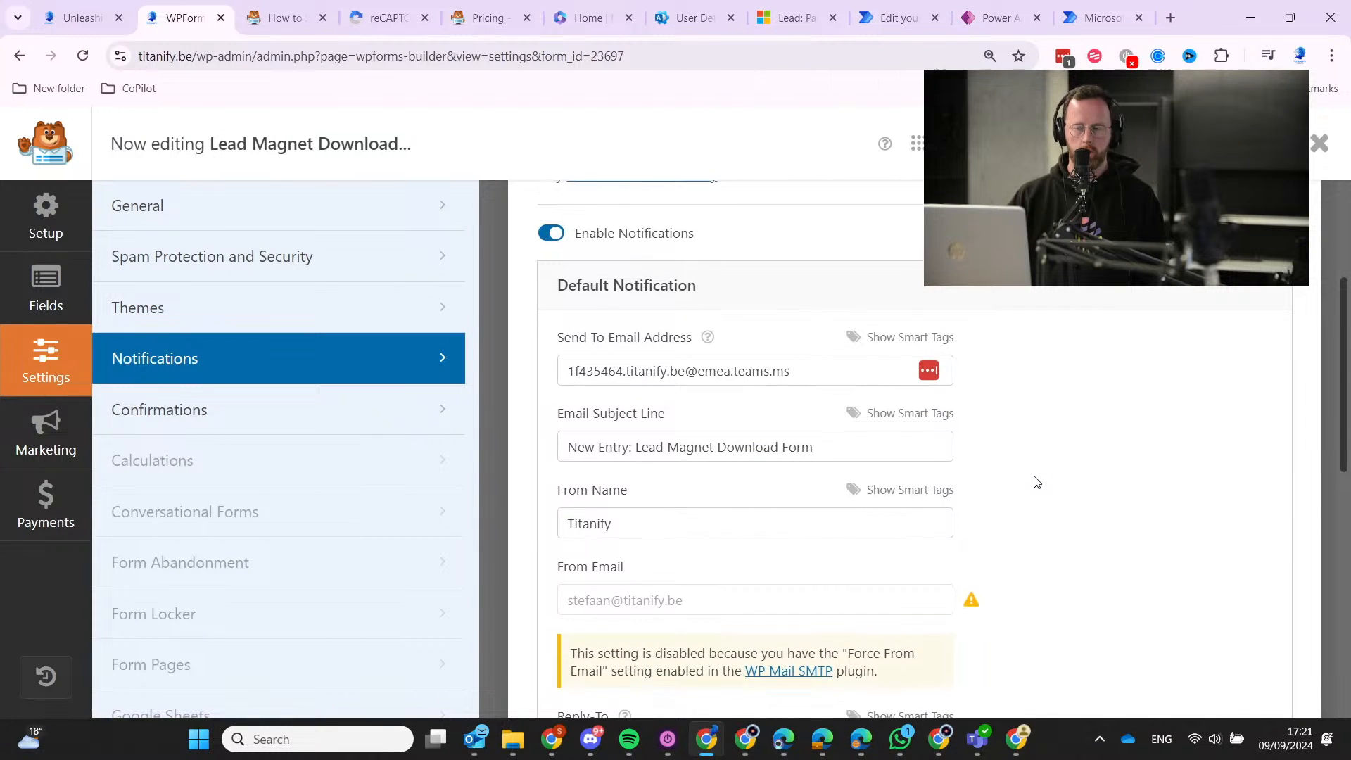
{"action": "scroll", "coordinate": [1034, 479], "scroll_direction": "up", "scroll_amount": 3}
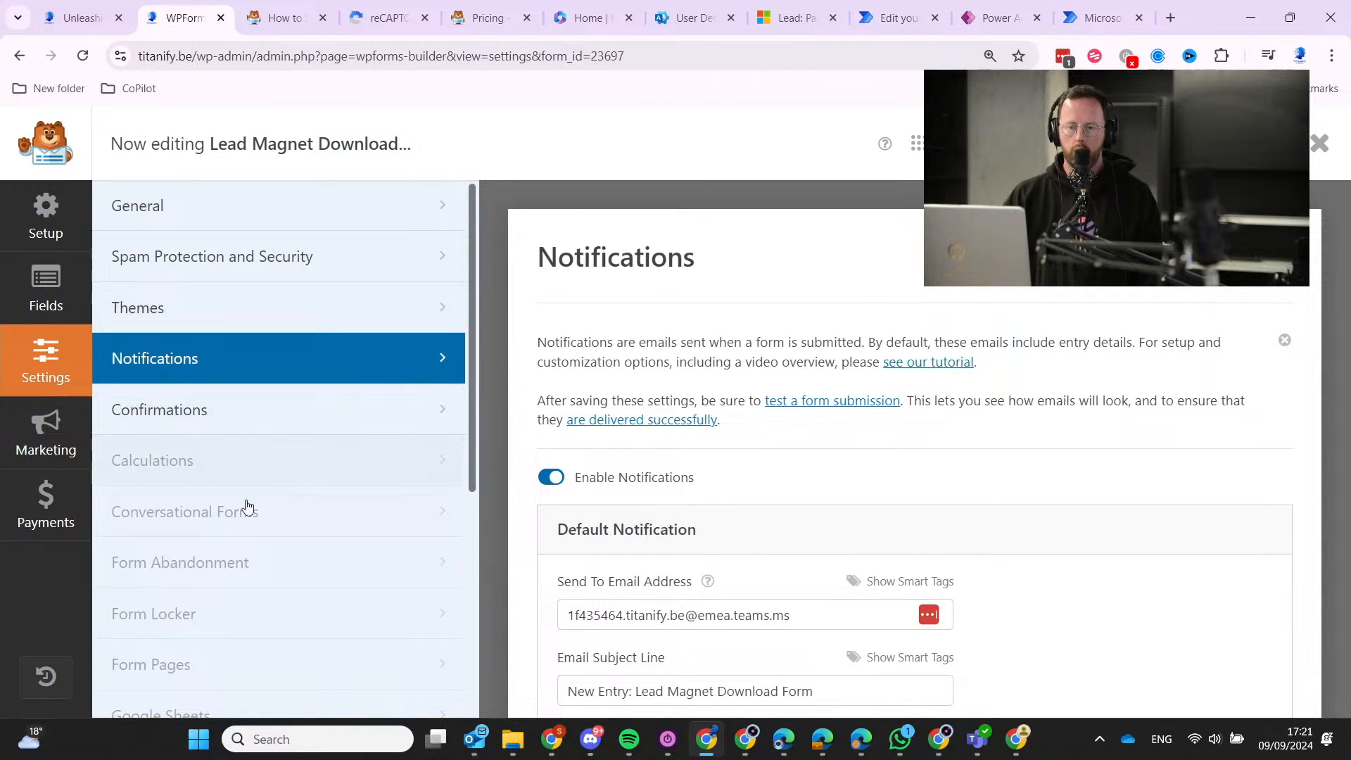
{"action": "scroll", "coordinate": [267, 535], "scroll_direction": "down", "scroll_amount": 5}
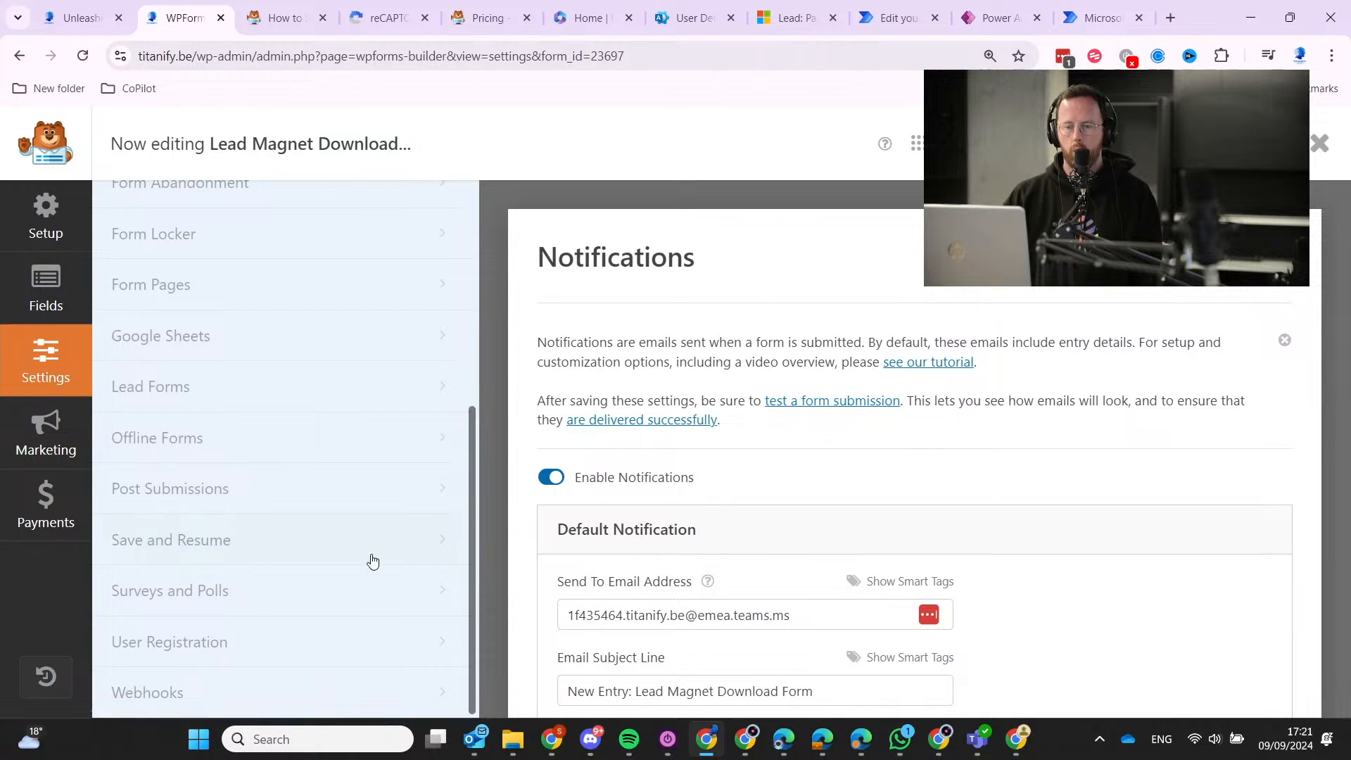
{"action": "left_click", "coordinate": [218, 709]}
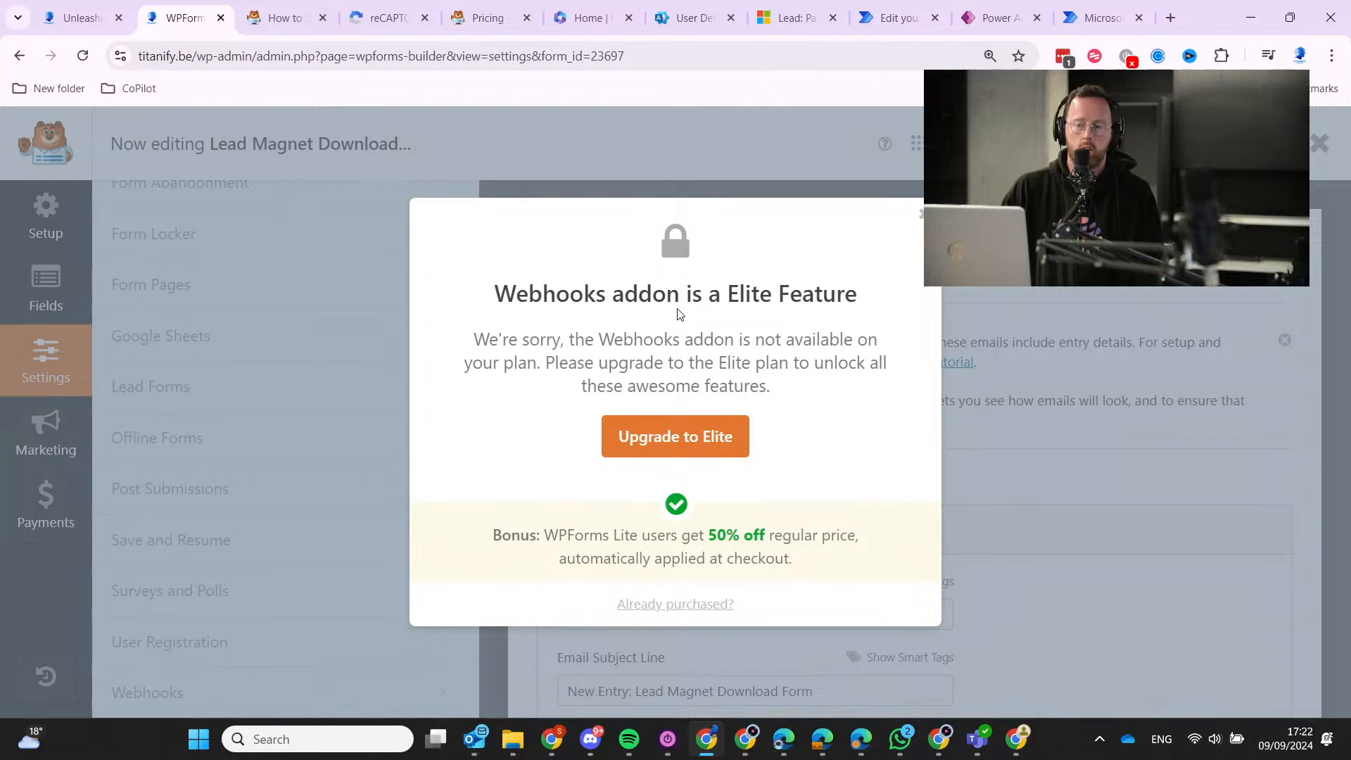
Dismiss the Elite upgrade notice and select the Send To Email Address recipient.
{"action": "left_click", "coordinate": [922, 213]}
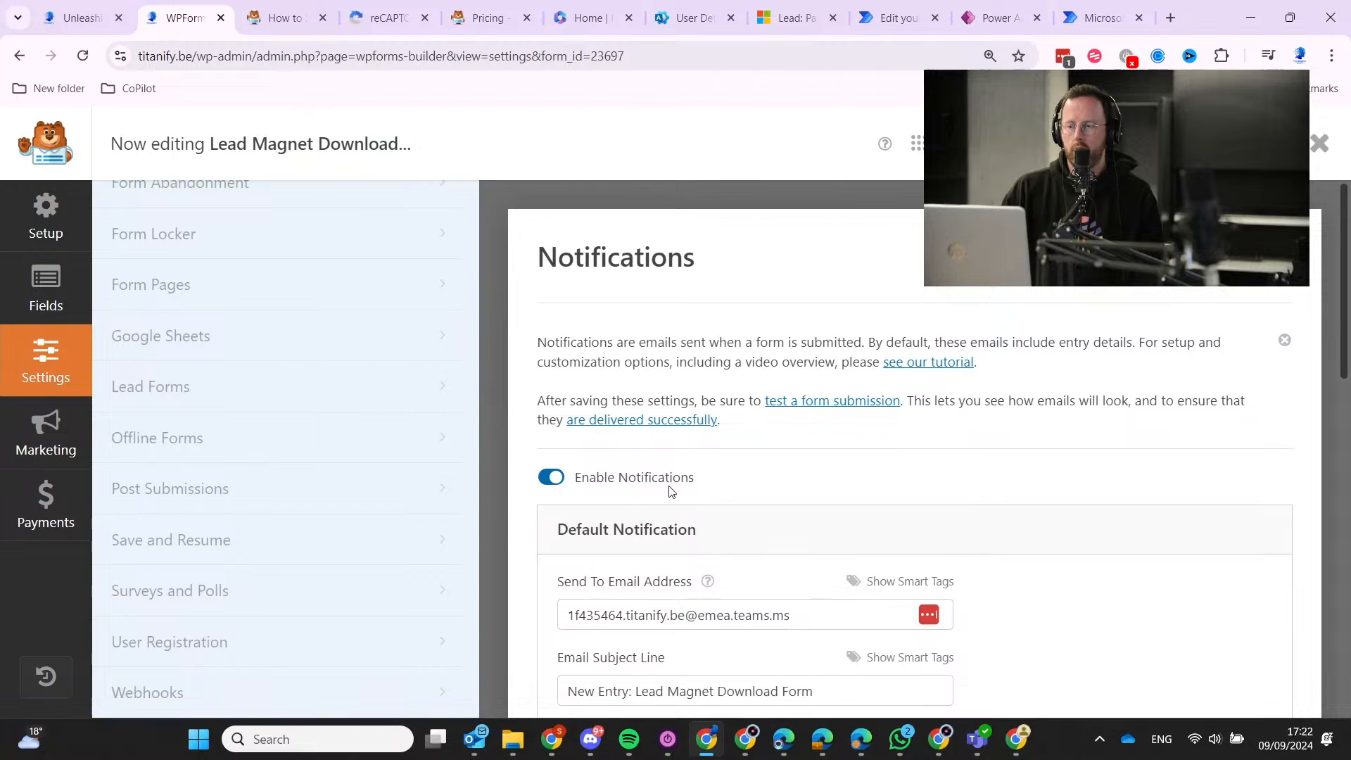
{"action": "scroll", "coordinate": [732, 567], "scroll_direction": "down", "scroll_amount": 1}
{"action": "left_click_drag", "start_coordinate": [819, 531], "coordinate": [571, 527]}
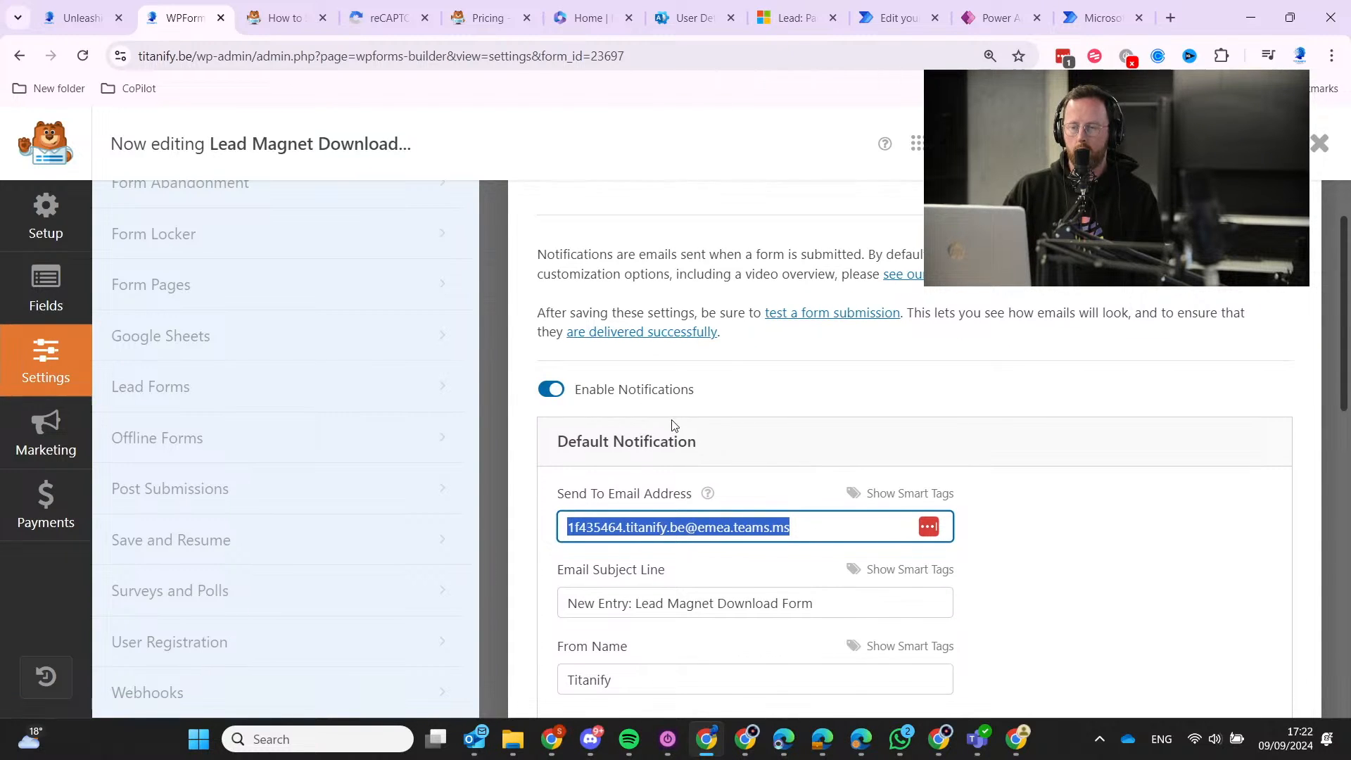
{"action": "scroll", "coordinate": [647, 457], "scroll_direction": "down", "scroll_amount": 4}
{"action": "scroll", "coordinate": [647, 457], "scroll_direction": "up", "scroll_amount": 4}
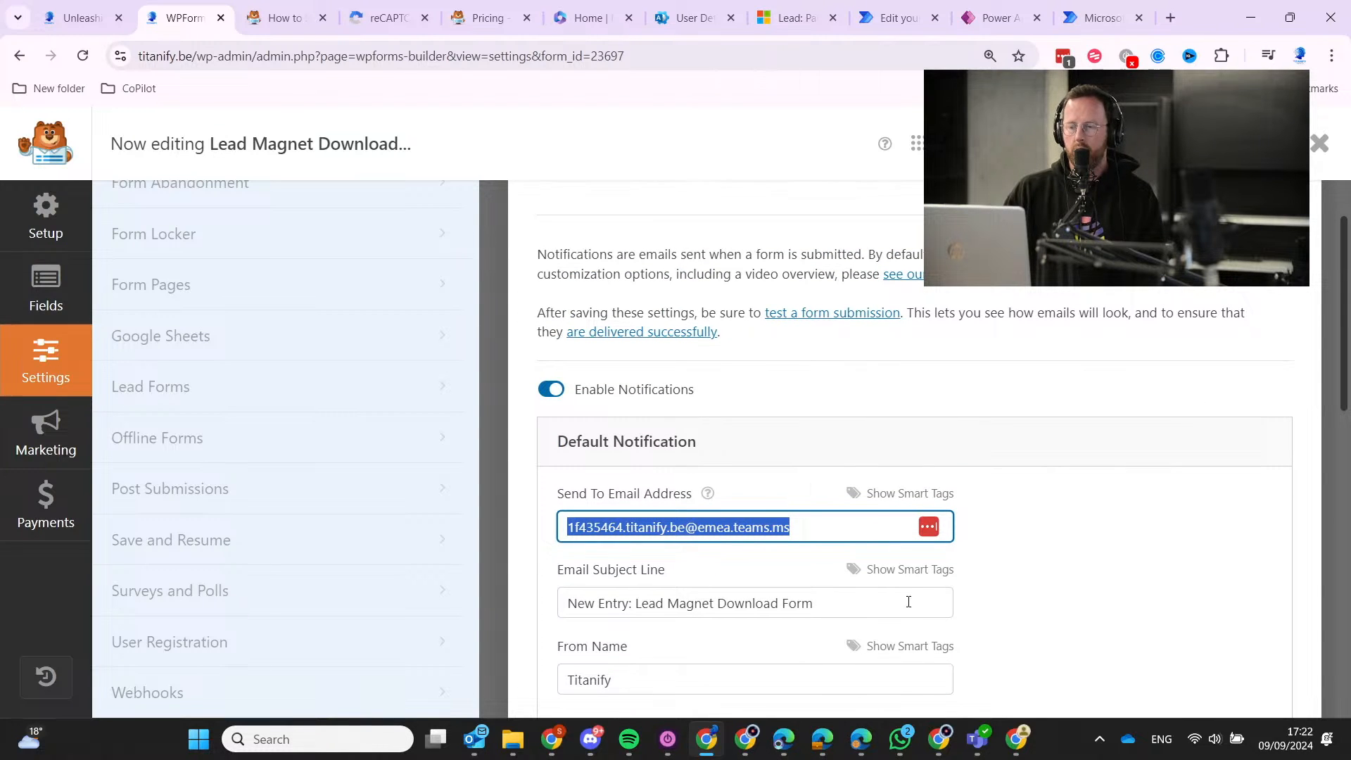
{"action": "left_click", "coordinate": [977, 739]}
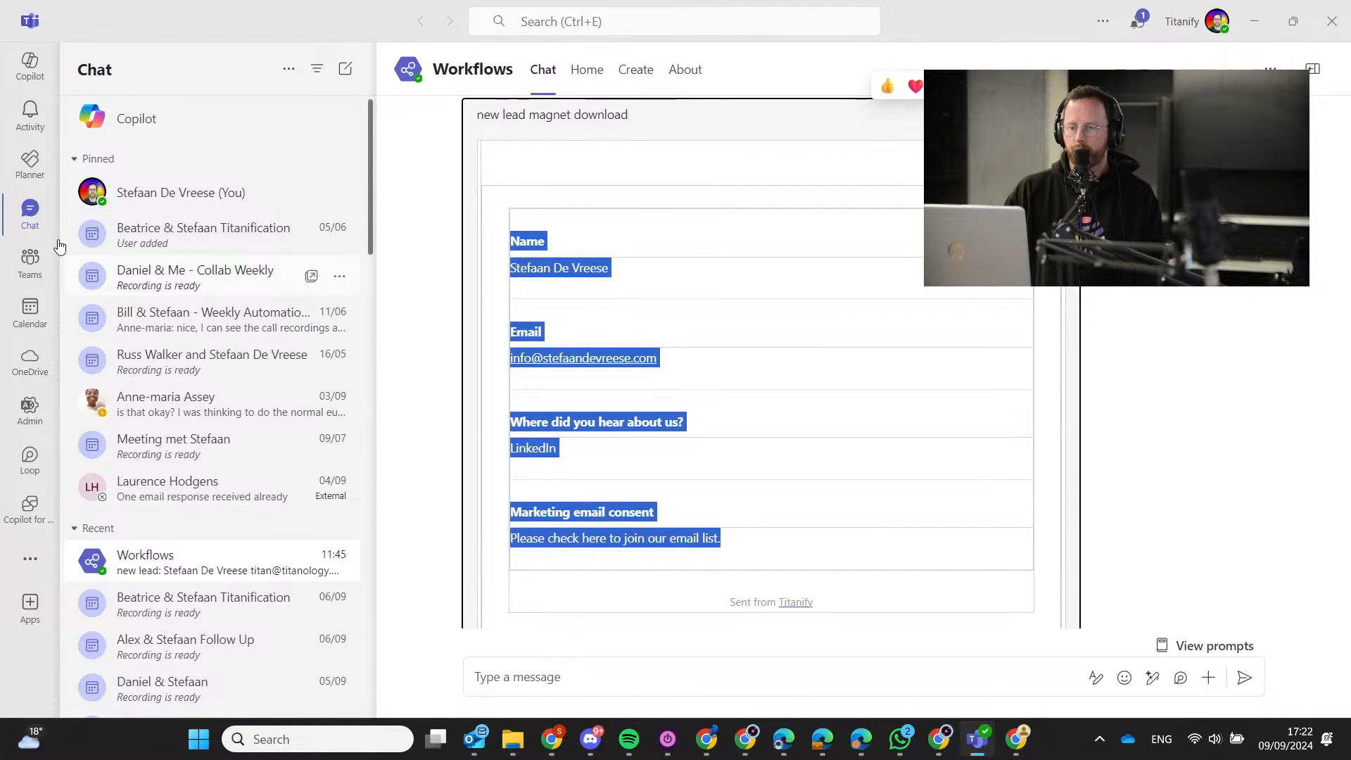
Show the Lead Magnet - AI CRM channel in a restored Teams window moved to the right.
{"action": "left_click", "coordinate": [31, 264]}
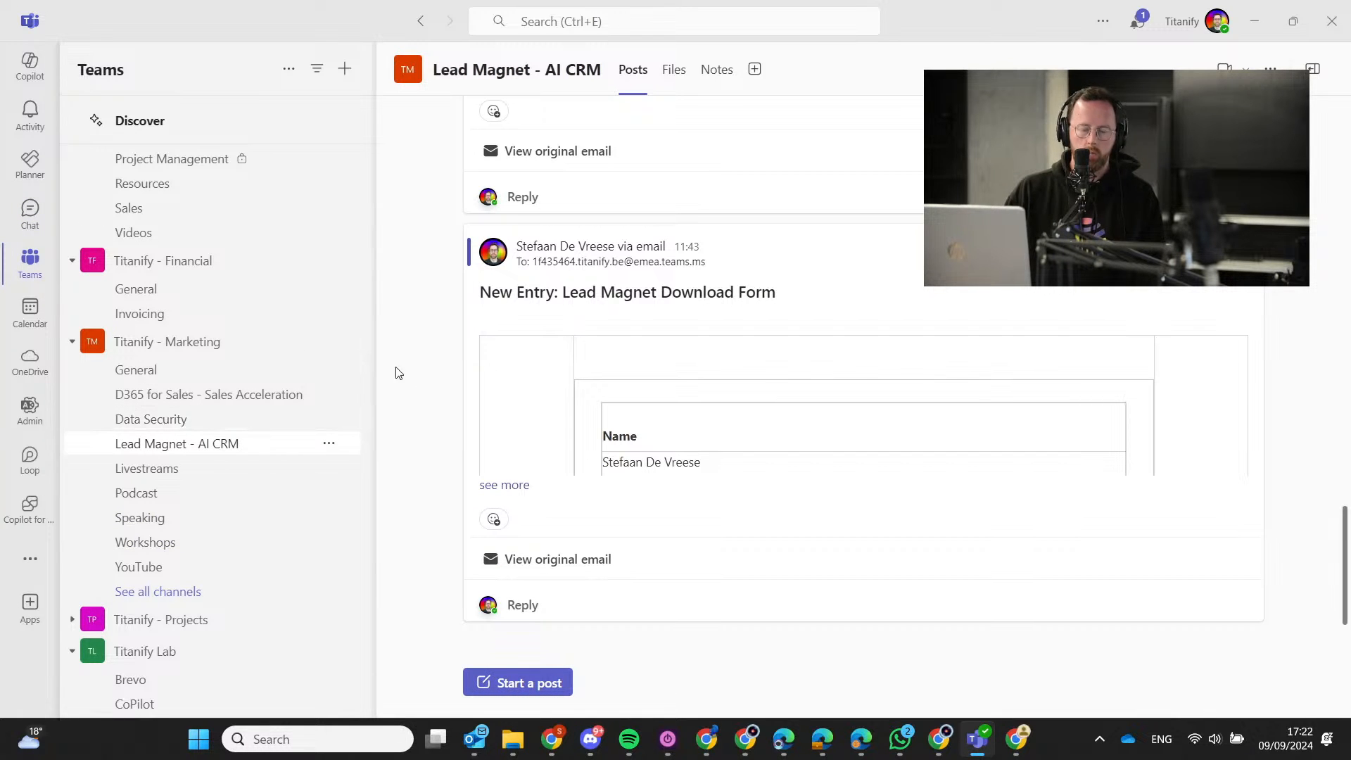
{"action": "double_click", "coordinate": [974, 24]}
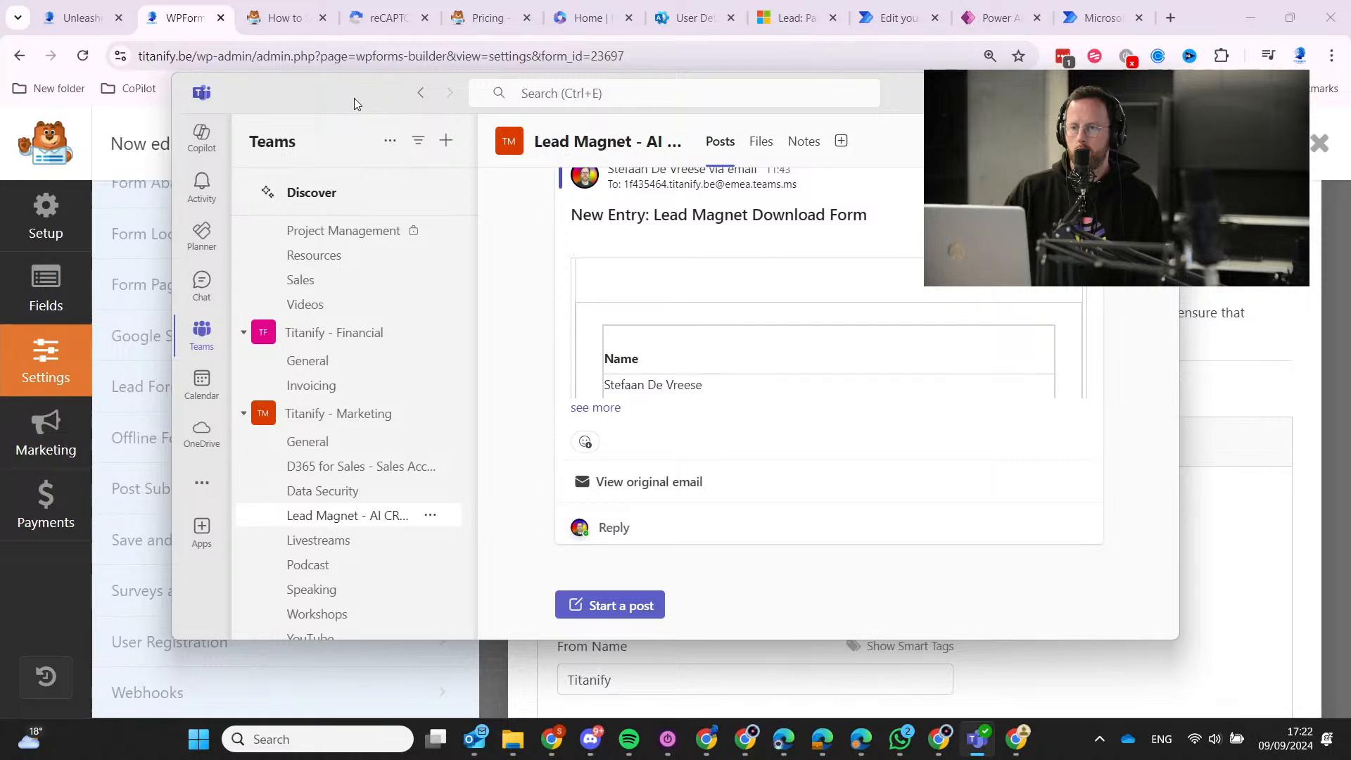
{"action": "left_click_drag", "start_coordinate": [353, 98], "coordinate": [504, 60]}
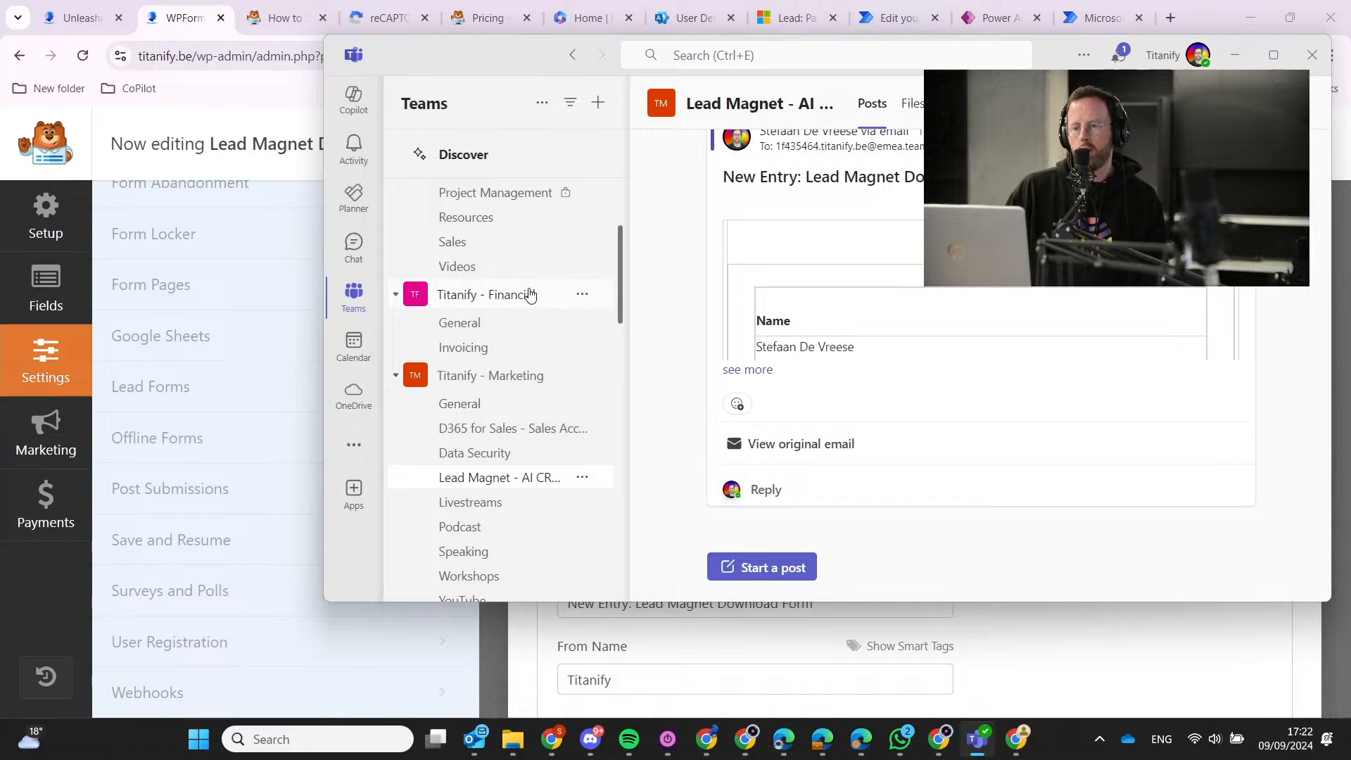
{"action": "scroll", "coordinate": [529, 294], "scroll_direction": "down", "scroll_amount": 1}
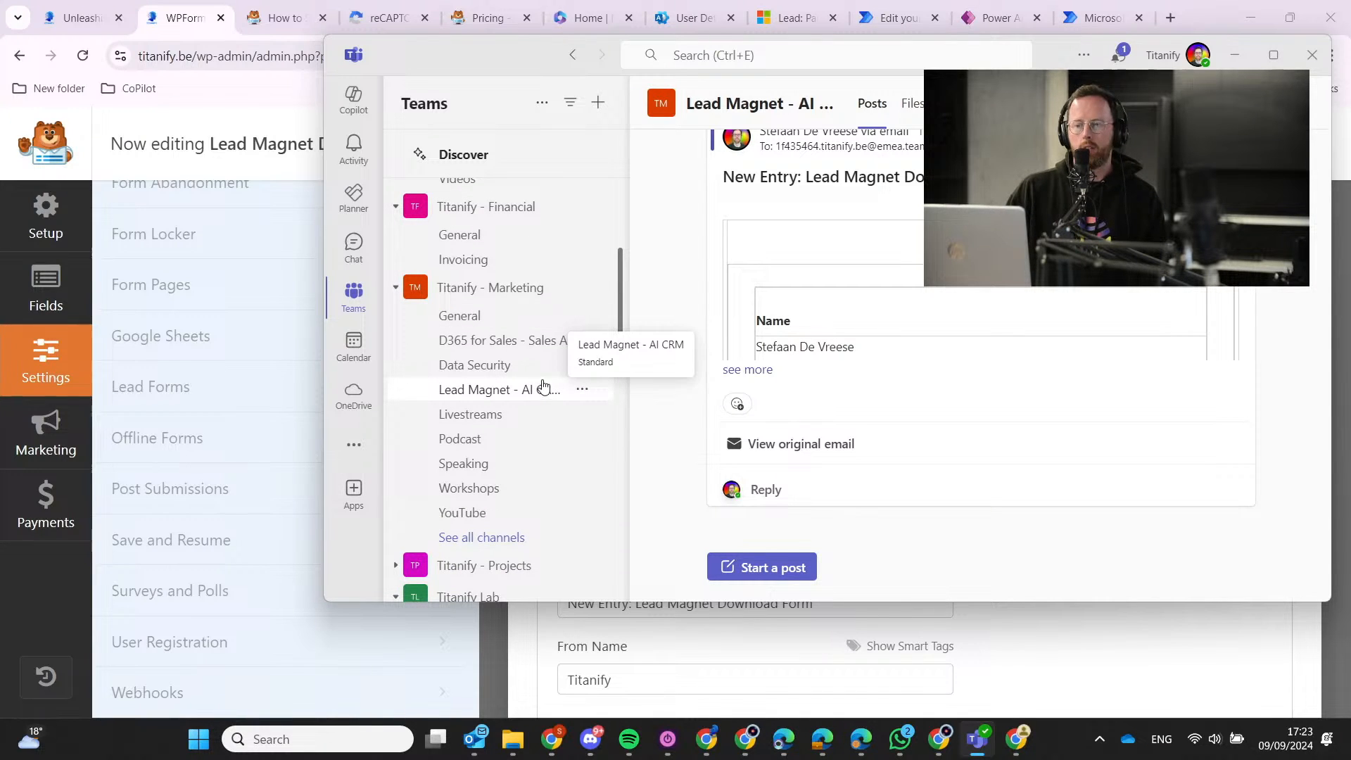
Look up the Lead Magnet - AI CRM channel's email address and who may email it, then close the dialog.
{"action": "left_click", "coordinate": [584, 392]}
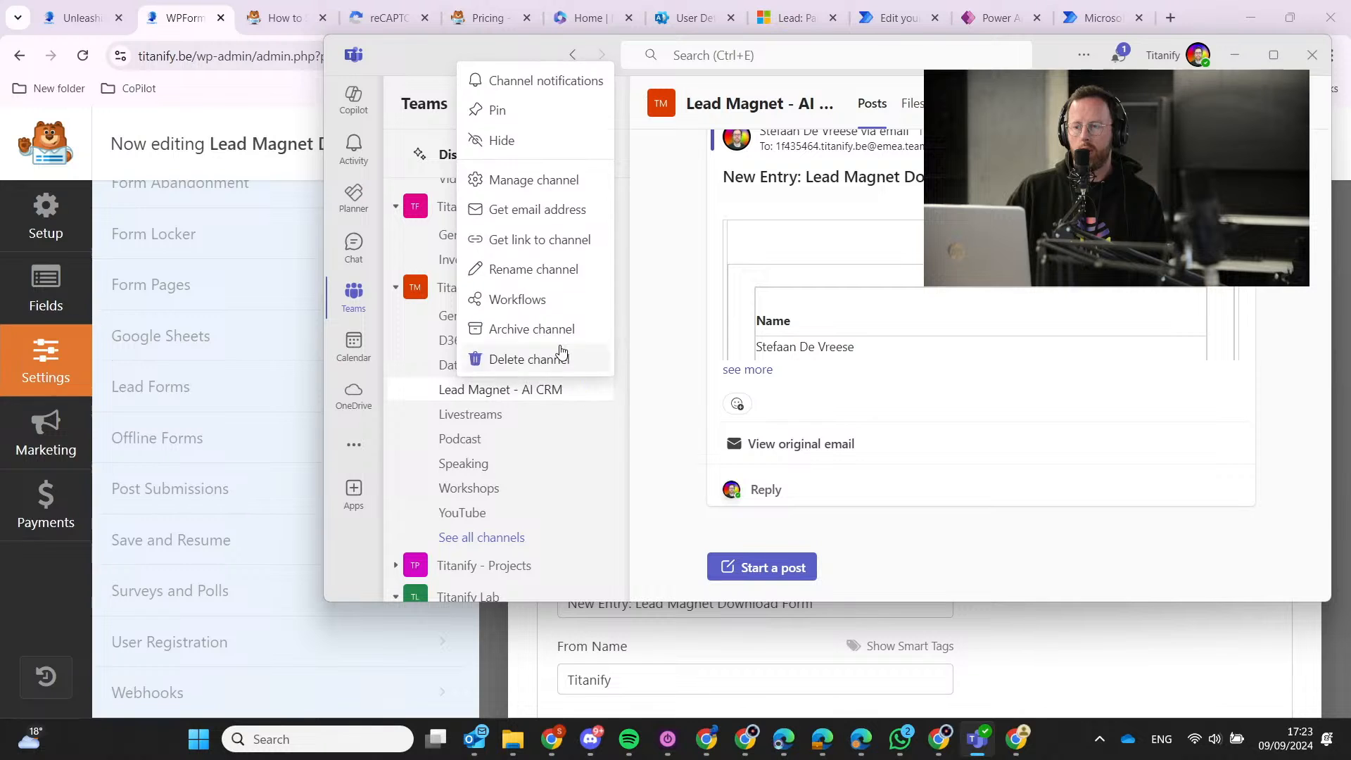
{"action": "left_click", "coordinate": [551, 220]}
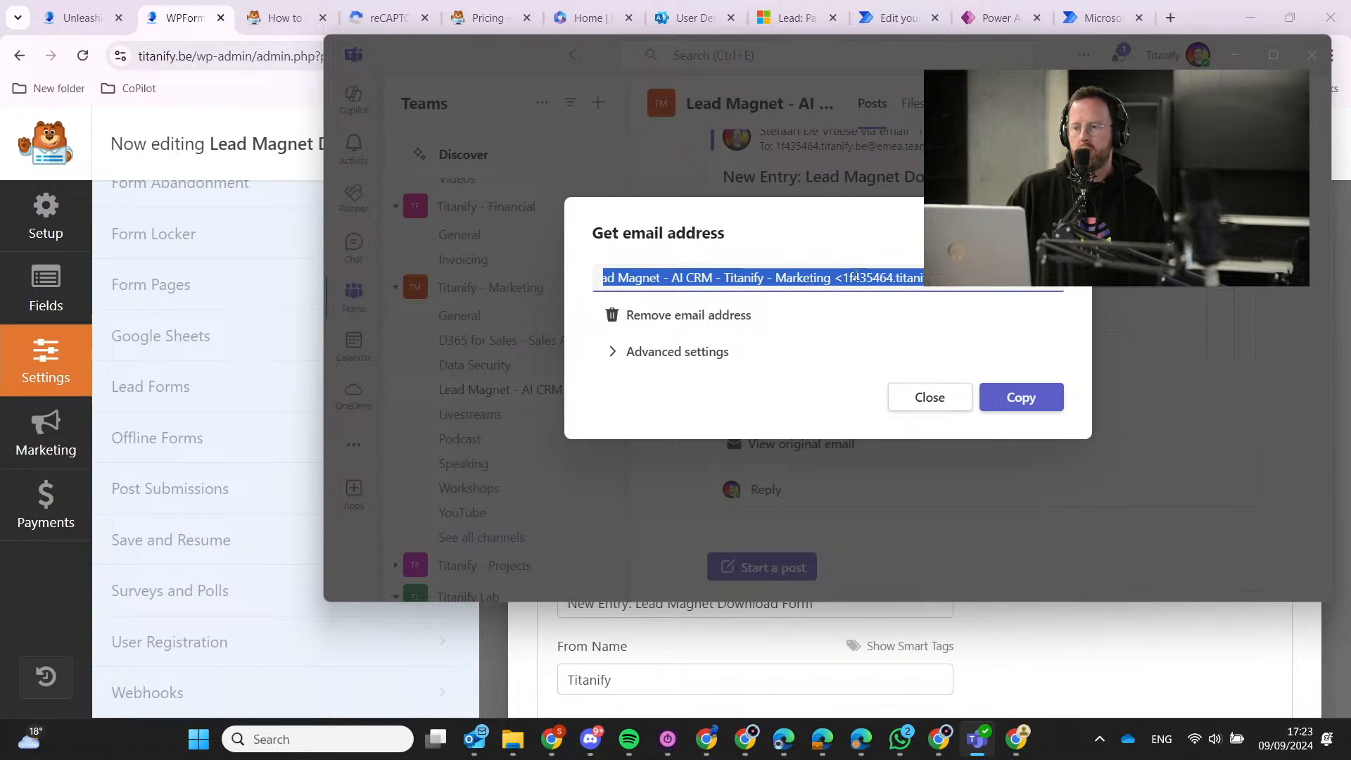
{"action": "left_click_drag", "start_coordinate": [843, 277], "coordinate": [943, 279]}
{"action": "left_click", "coordinate": [1035, 278]}
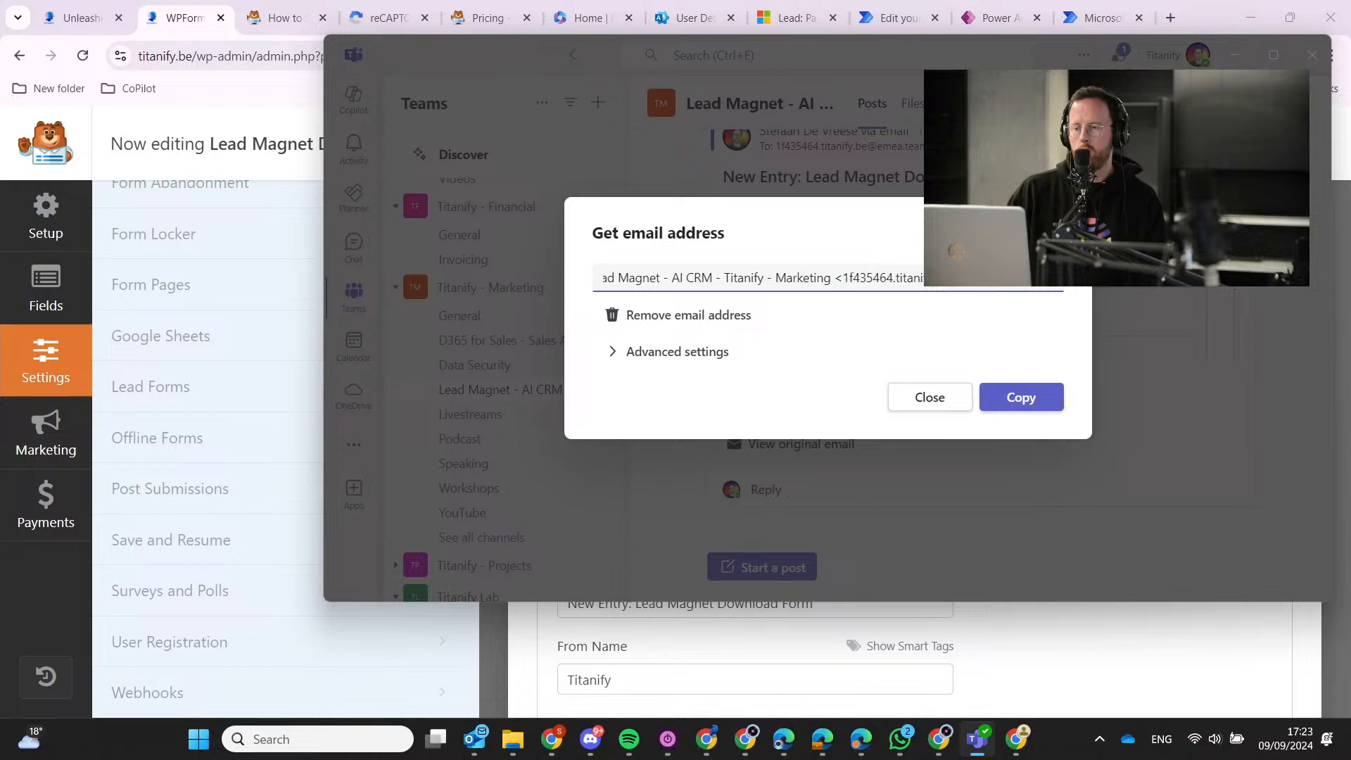
{"action": "left_click", "coordinate": [663, 354]}
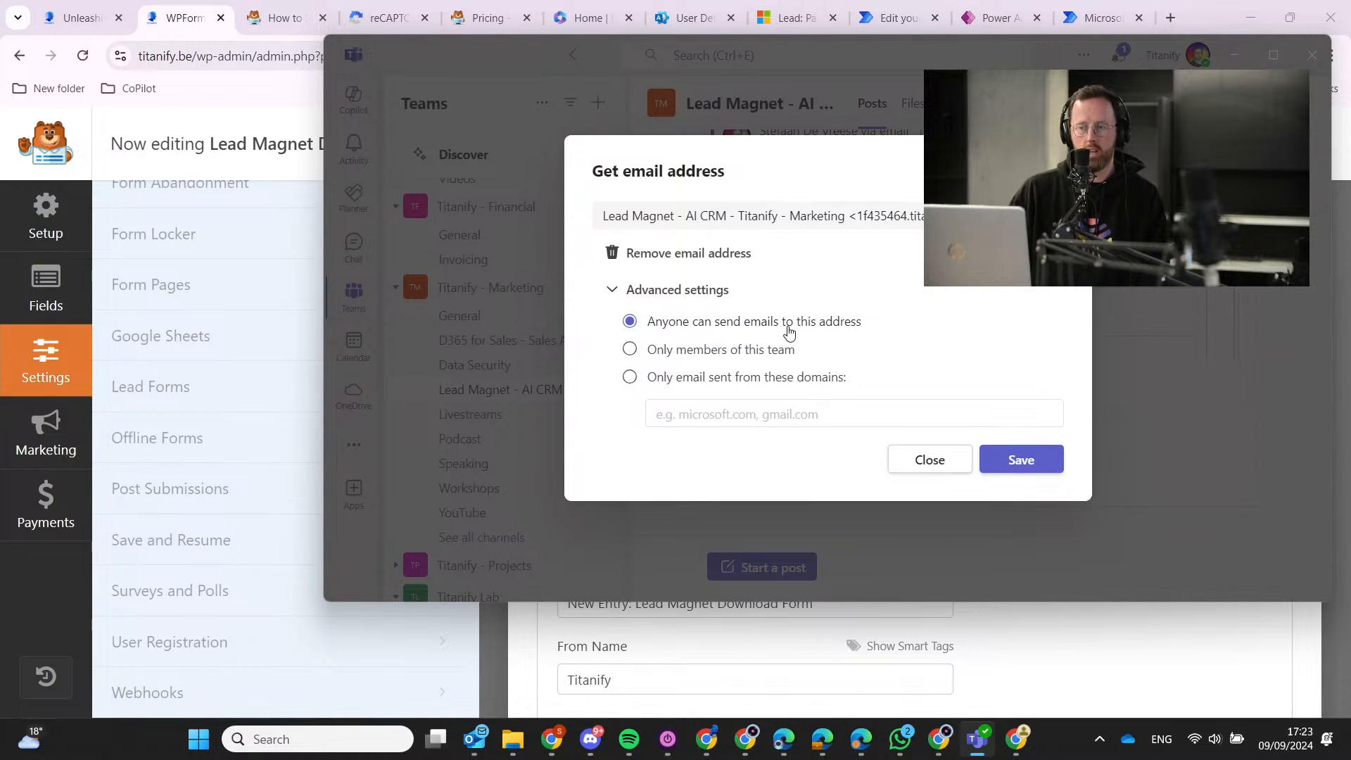
{"action": "left_click", "coordinate": [940, 466]}
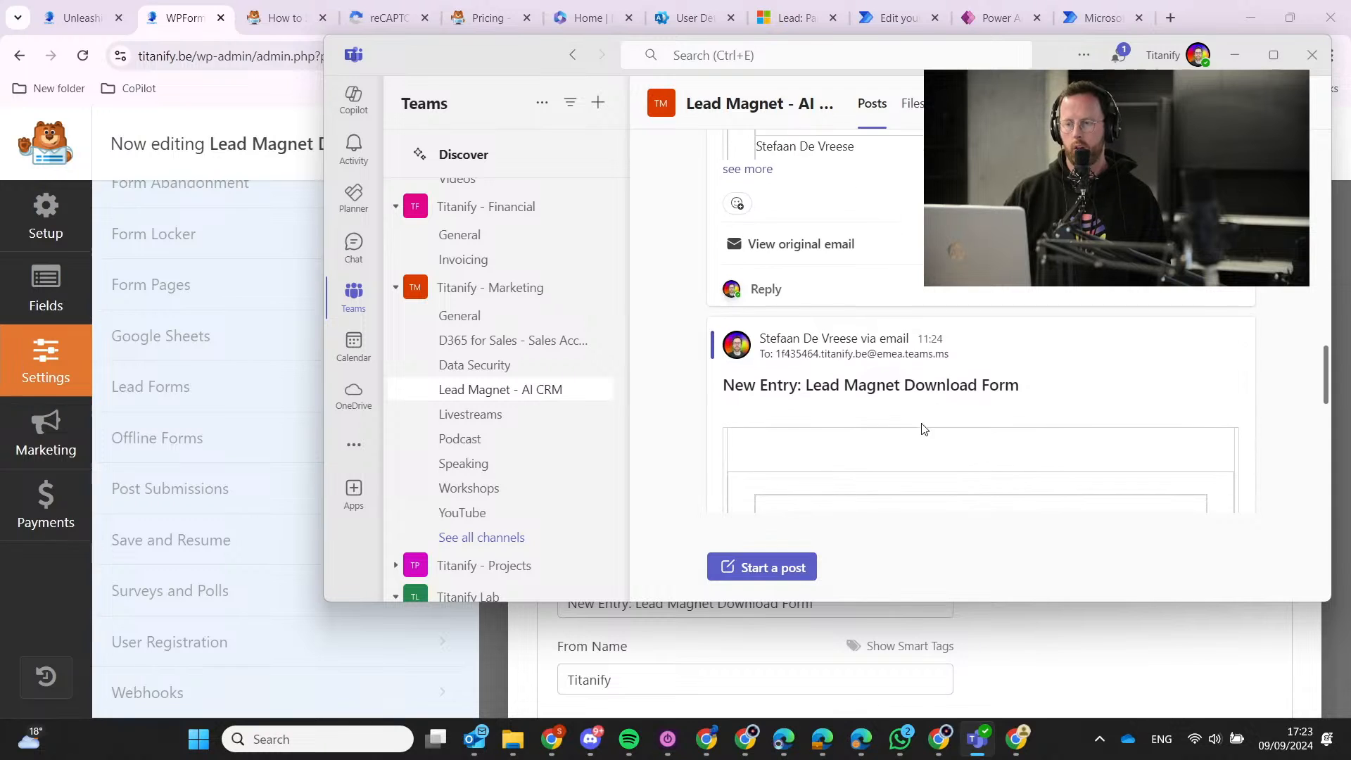
Expand the emailed lead entry to show all its form fields.
{"action": "left_click", "coordinate": [767, 404]}
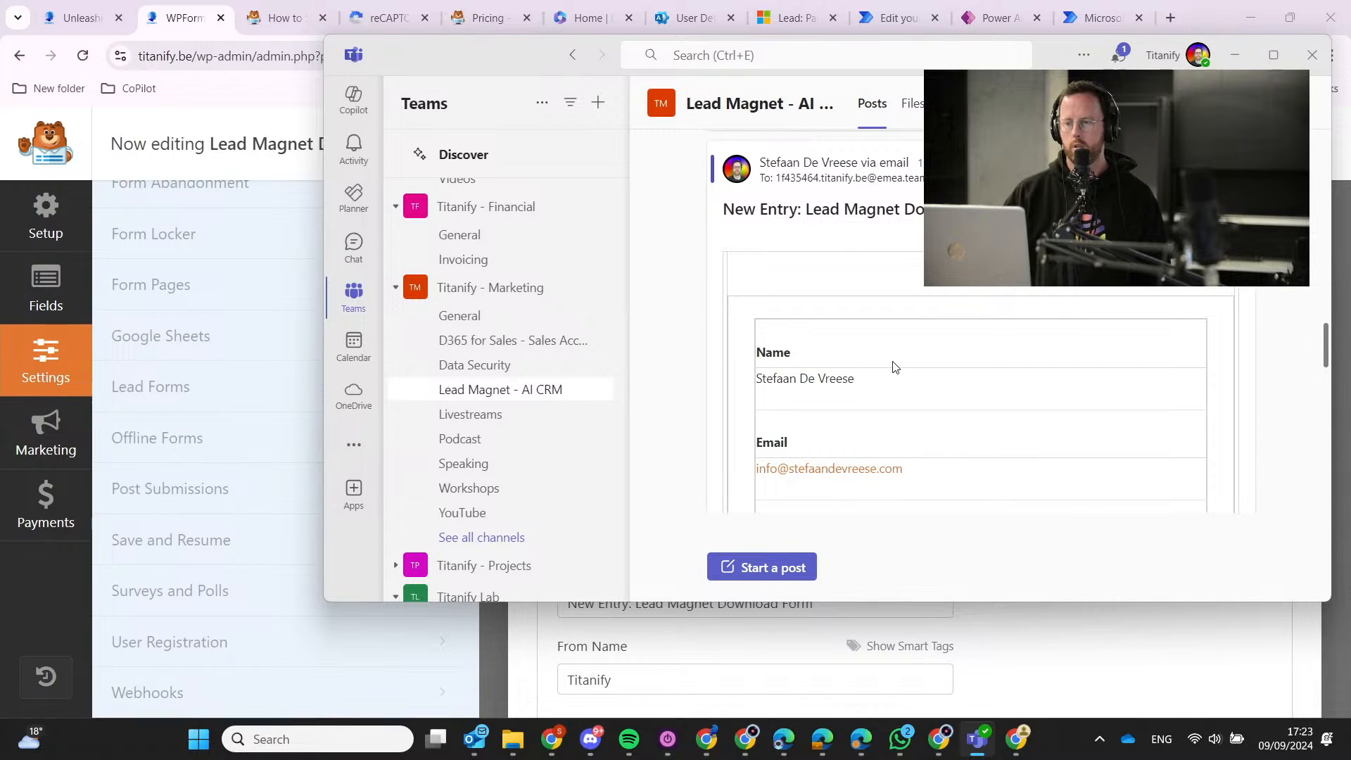
{"action": "scroll", "coordinate": [872, 352], "scroll_direction": "down", "scroll_amount": 3}
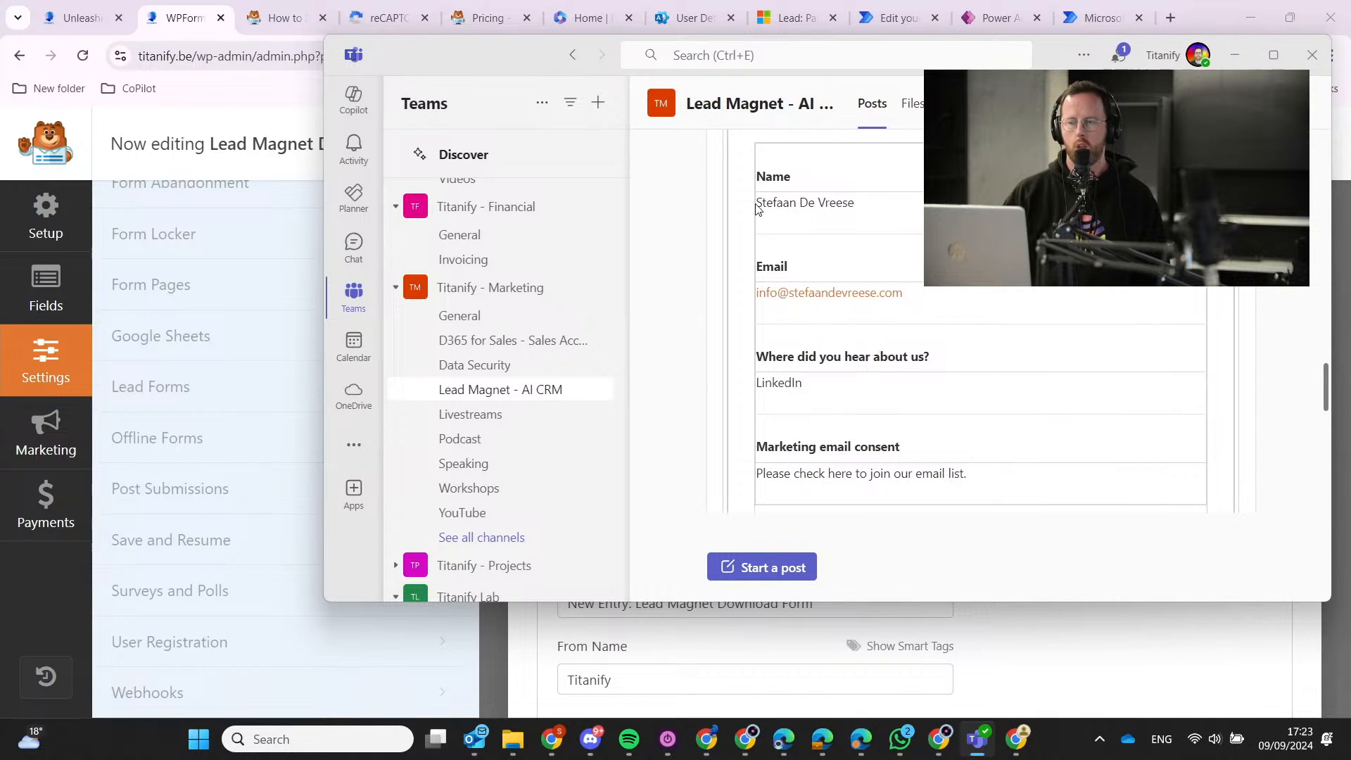
{"action": "left_click_drag", "start_coordinate": [758, 174], "coordinate": [1007, 473]}
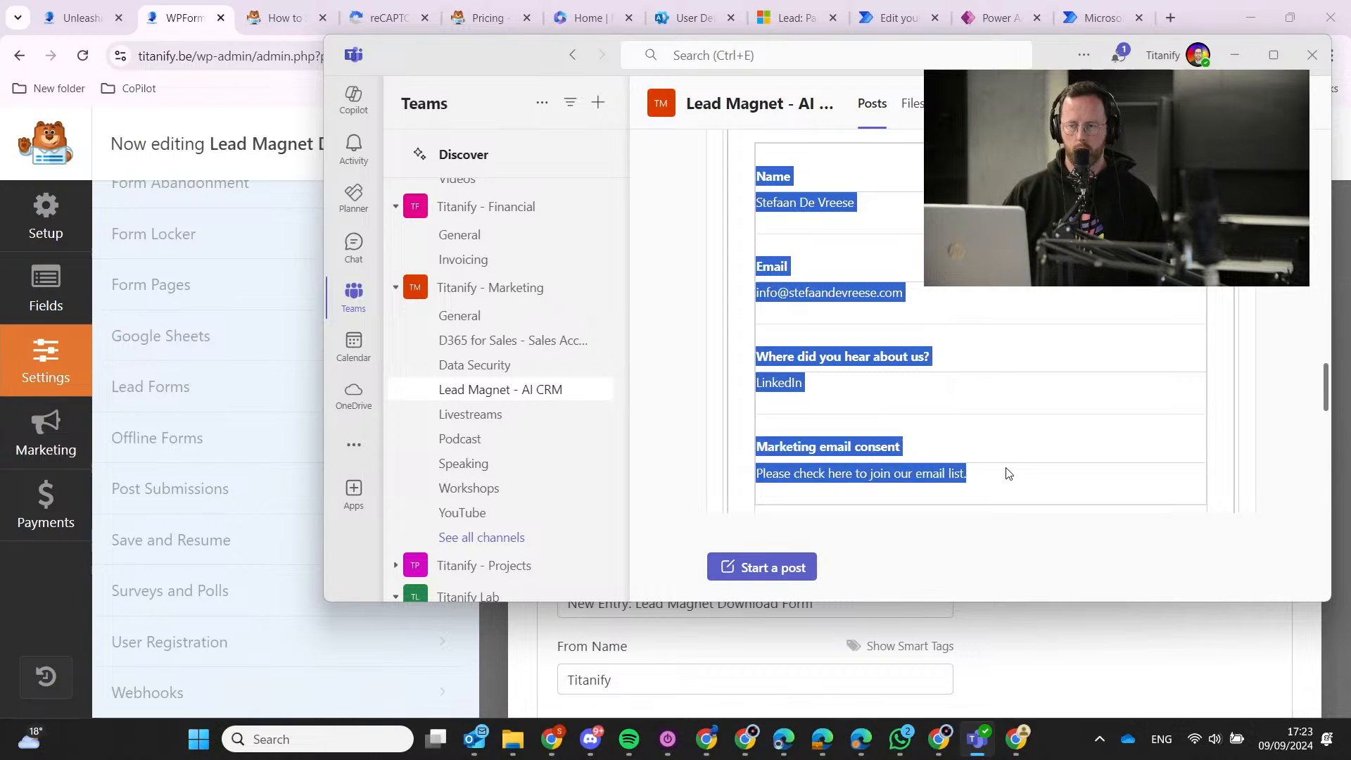
{"action": "scroll", "coordinate": [1007, 453], "scroll_direction": "down", "scroll_amount": 3}
{"action": "scroll", "coordinate": [980, 366], "scroll_direction": "up", "scroll_amount": 3}
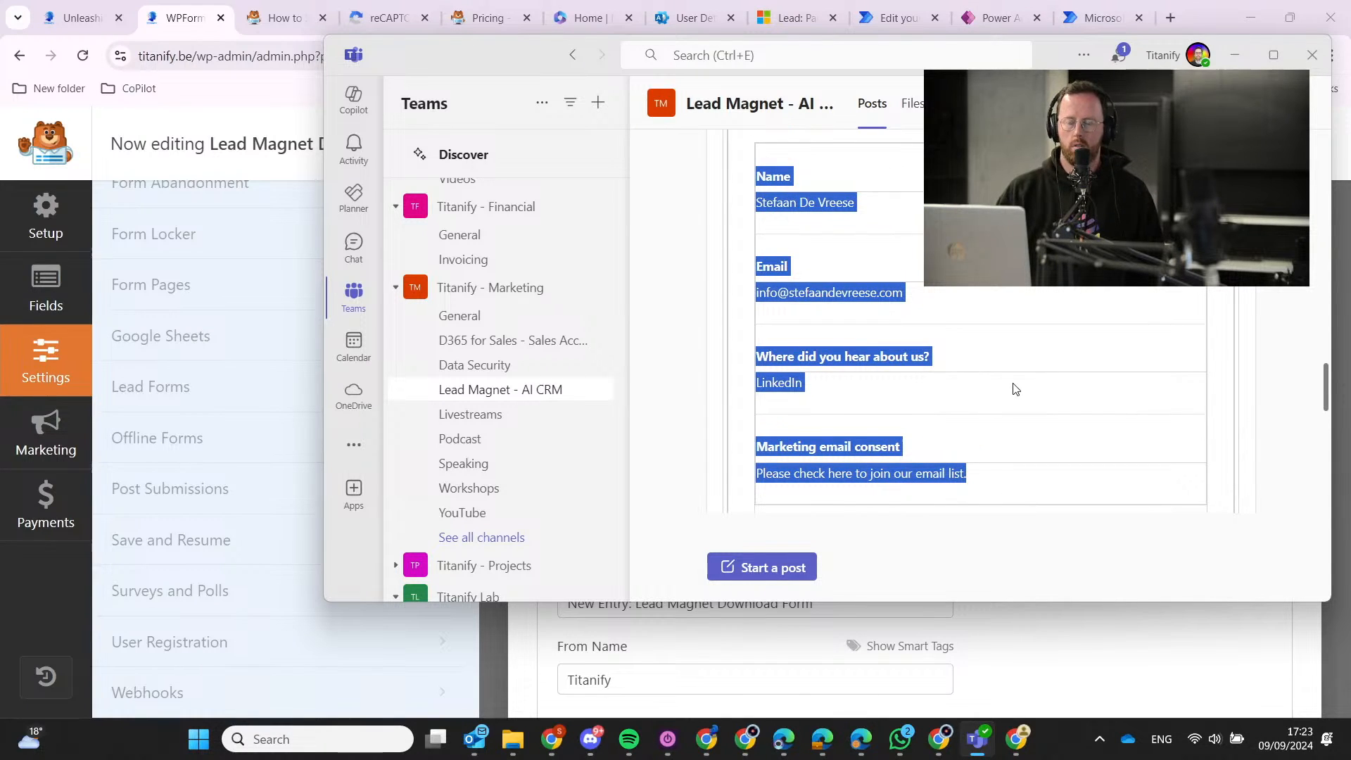
{"action": "scroll", "coordinate": [1013, 385], "scroll_direction": "up", "scroll_amount": 2}
{"action": "scroll", "coordinate": [941, 327], "scroll_direction": "up", "scroll_amount": 4}
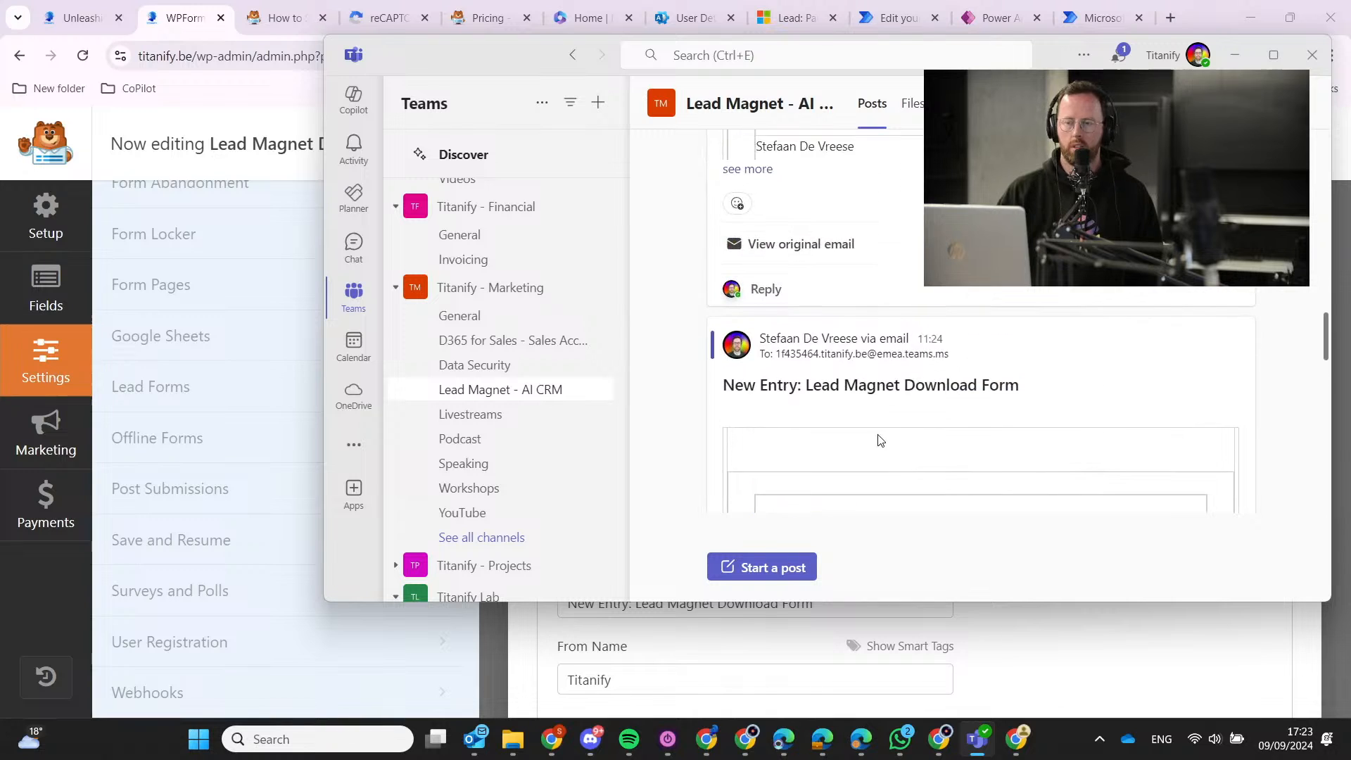
{"action": "scroll", "coordinate": [857, 395], "scroll_direction": "down", "scroll_amount": 4}
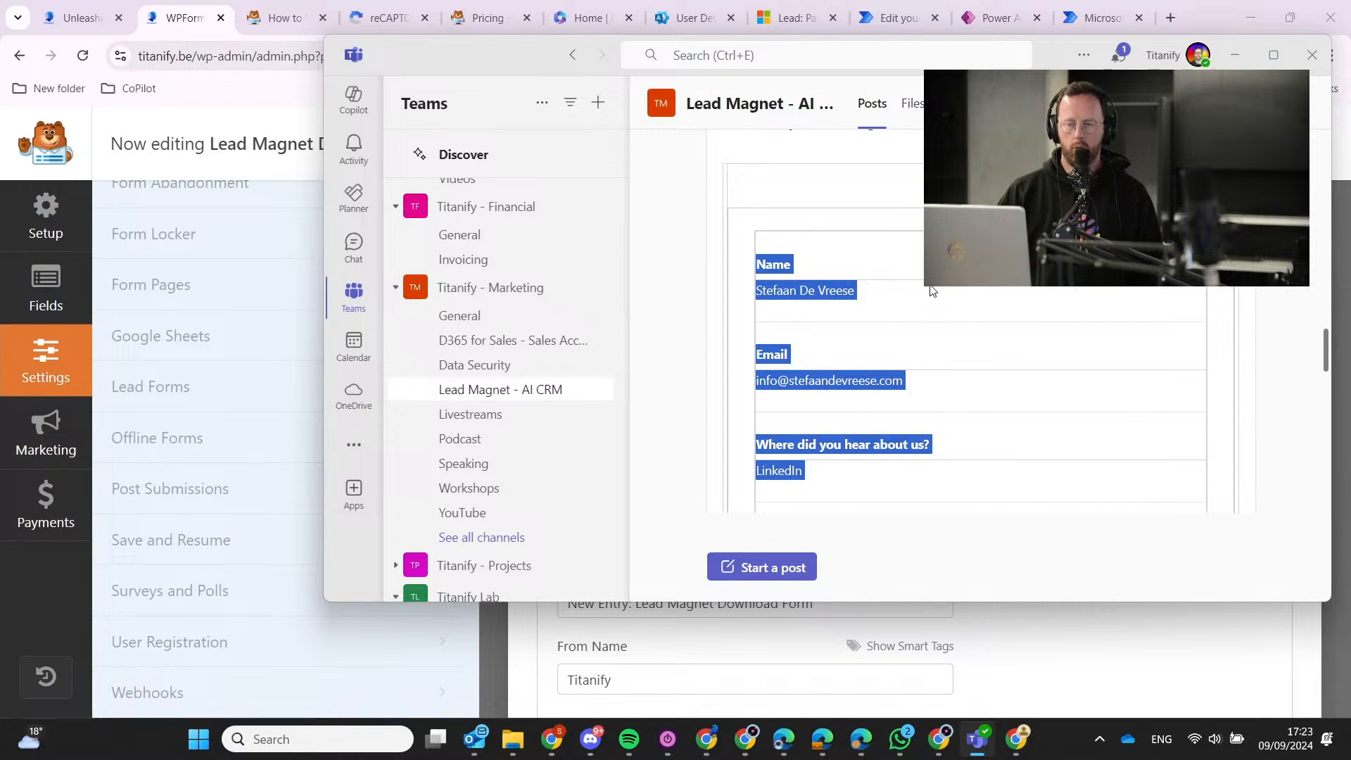
Select the lead entry's Name, Email and lead source fields.
{"action": "left_click", "coordinate": [818, 273]}
{"action": "left_click_drag", "start_coordinate": [764, 261], "coordinate": [1017, 503]}
{"action": "scroll", "coordinate": [1003, 441], "scroll_direction": "up", "scroll_amount": 3}
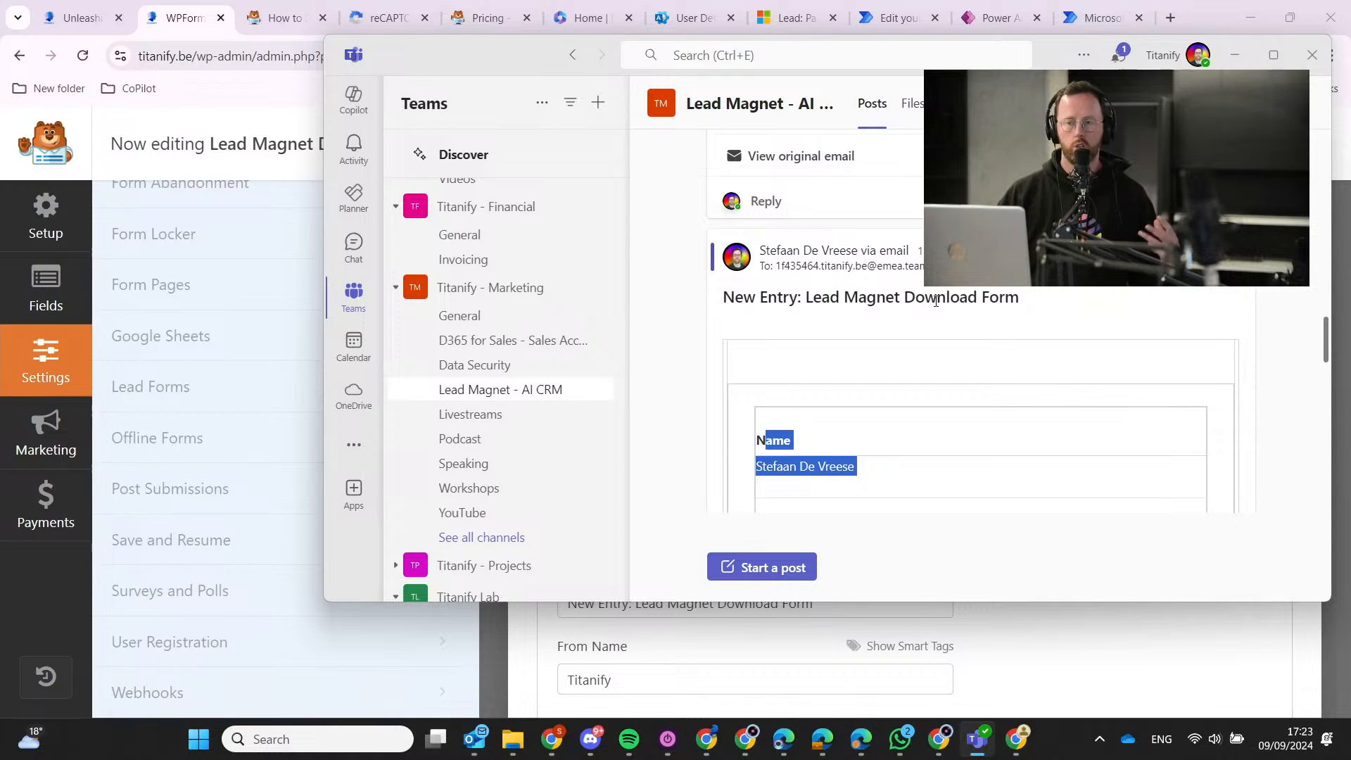
{"action": "left_click_drag", "start_coordinate": [935, 302], "coordinate": [865, 347]}
{"action": "scroll", "coordinate": [871, 380], "scroll_direction": "down", "scroll_amount": 3}
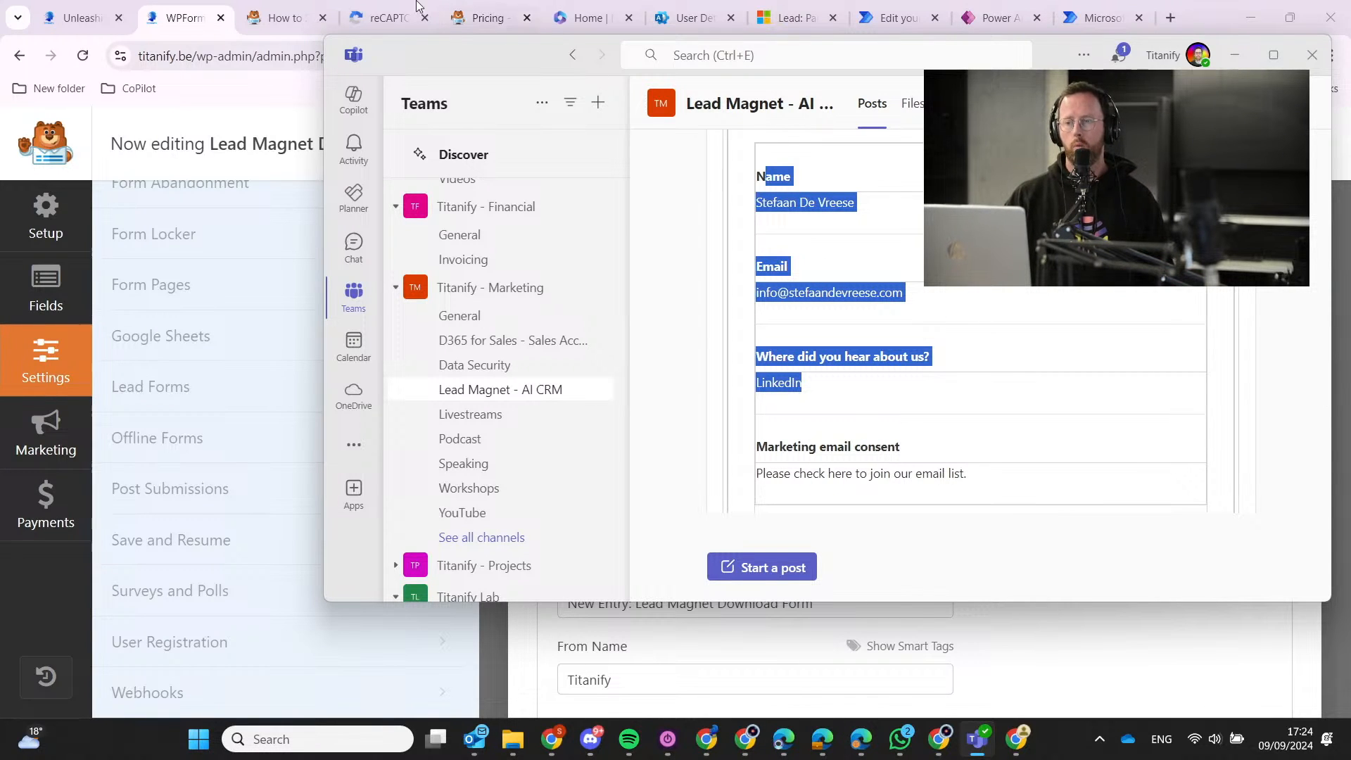
{"action": "left_click", "coordinate": [876, 6]}
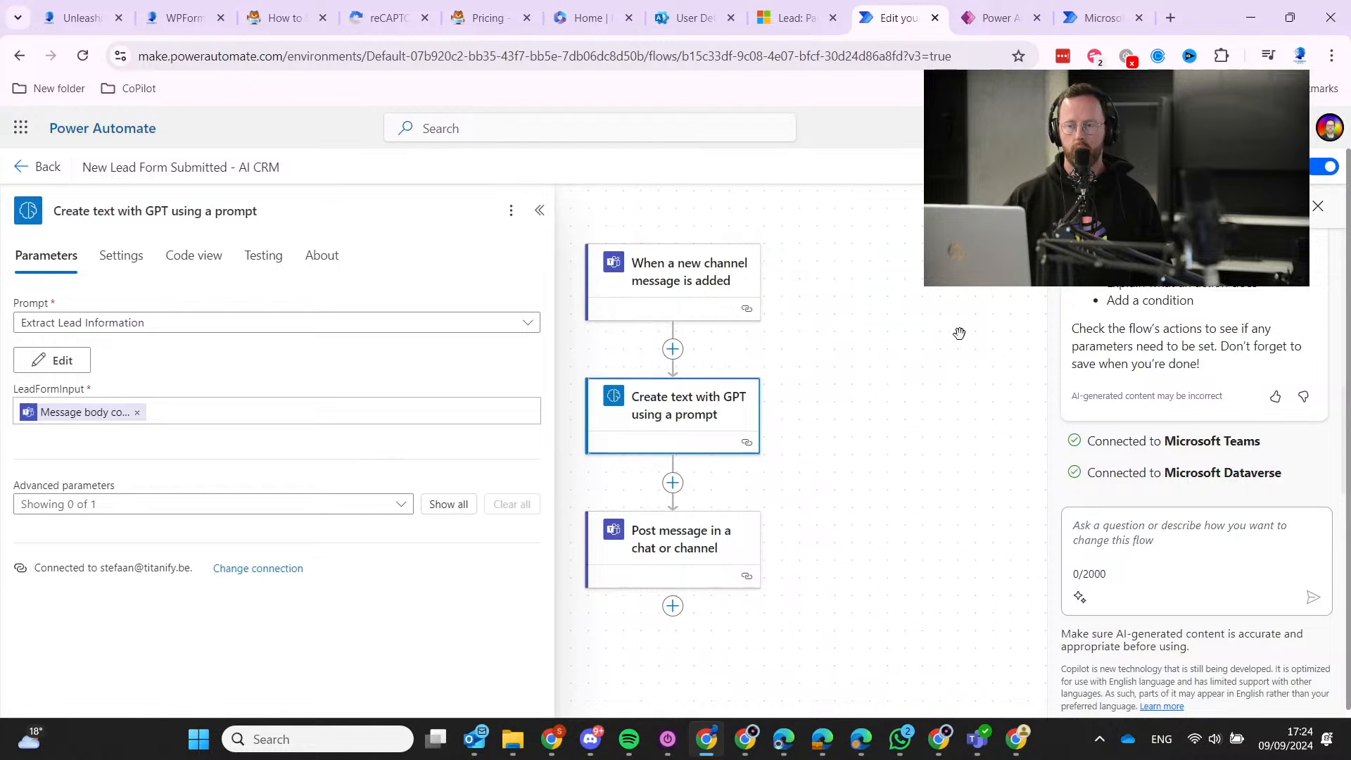
{"action": "left_click", "coordinate": [905, 311]}
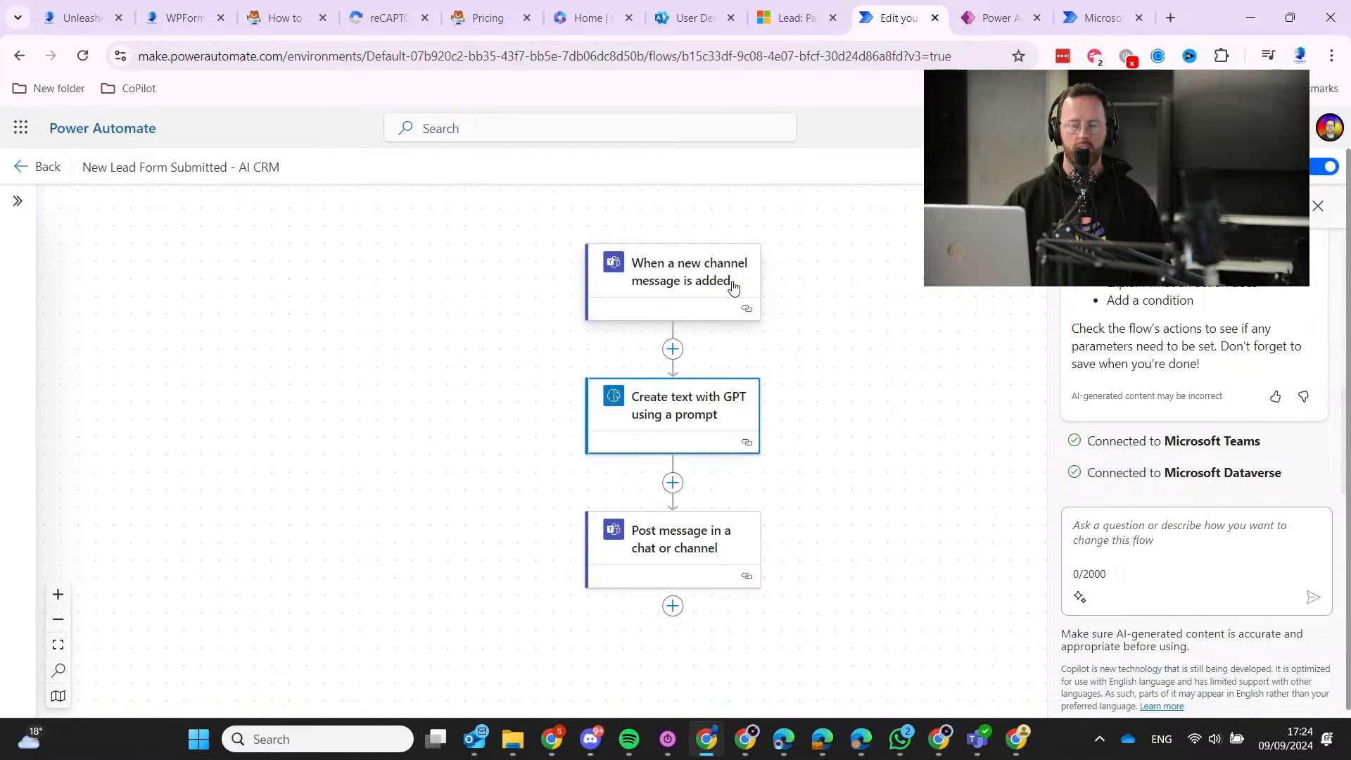
{"action": "left_click", "coordinate": [977, 739]}
{"action": "scroll", "coordinate": [844, 438], "scroll_direction": "down", "scroll_amount": 9}
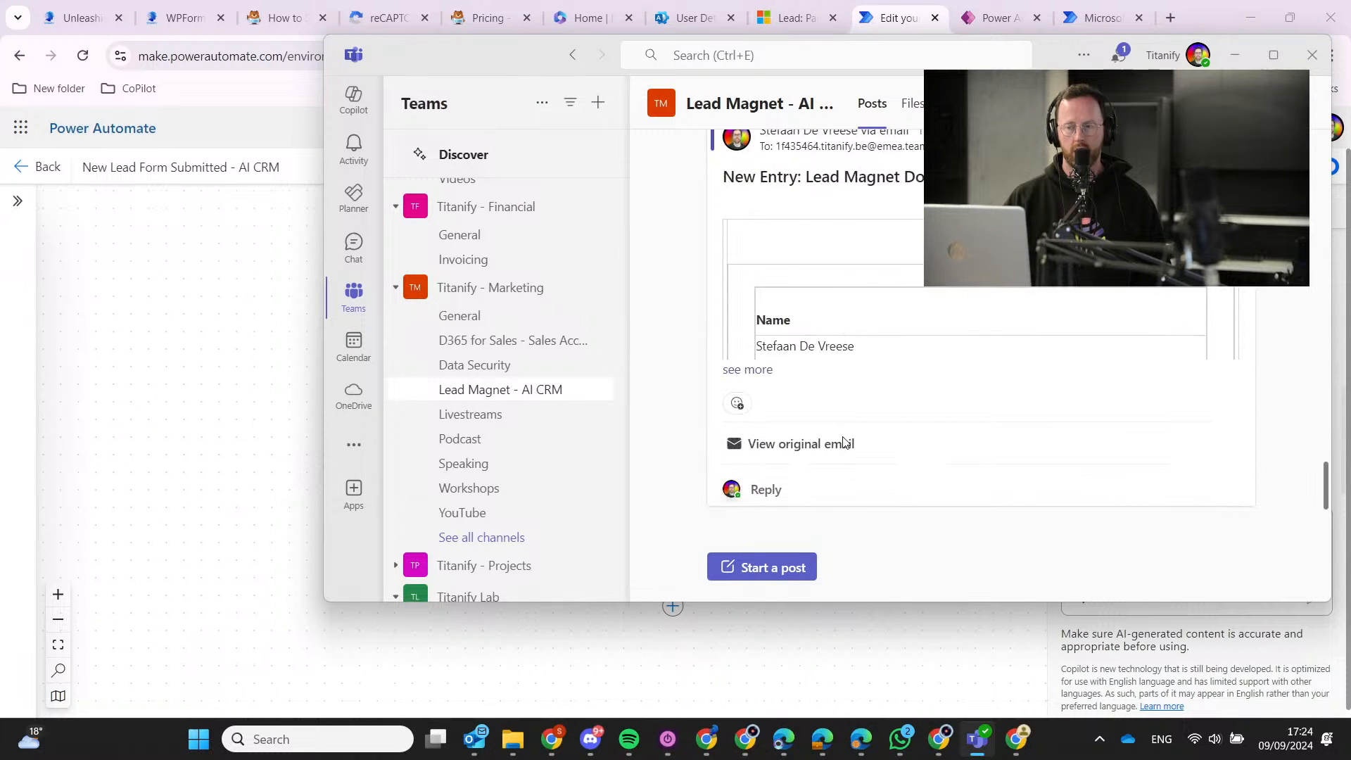
{"action": "left_click", "coordinate": [198, 380]}
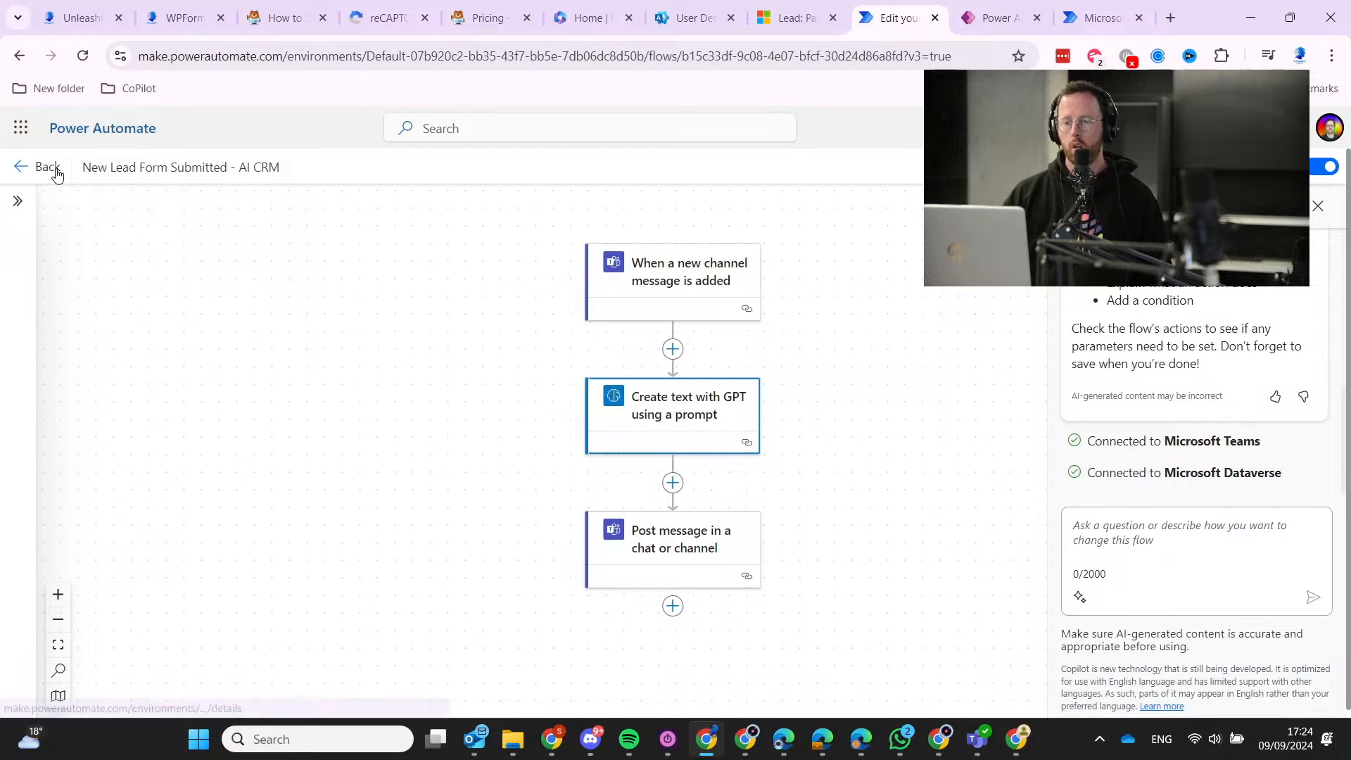
{"action": "left_click", "coordinate": [698, 406]}
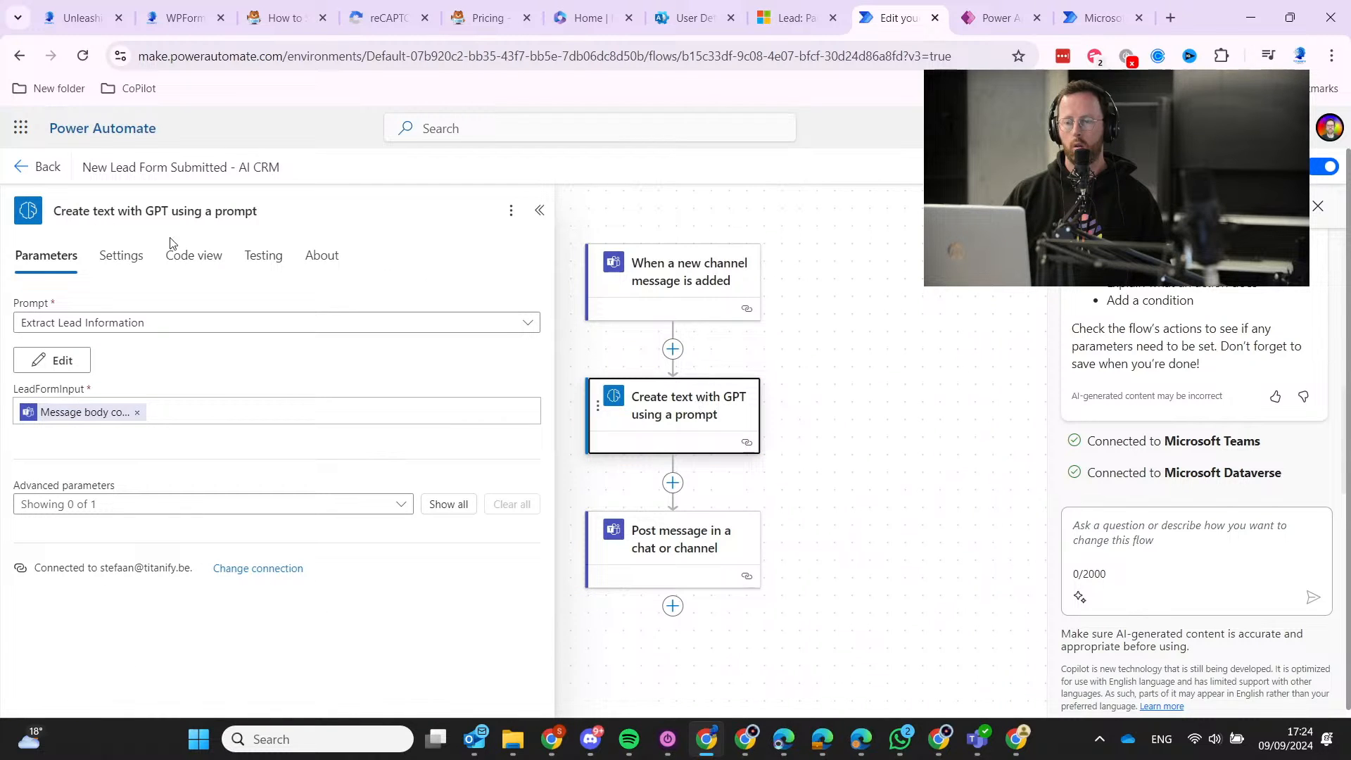
Open the Extract Lead Information prompt for editing and shrink the browser window.
{"action": "left_click", "coordinate": [71, 363]}
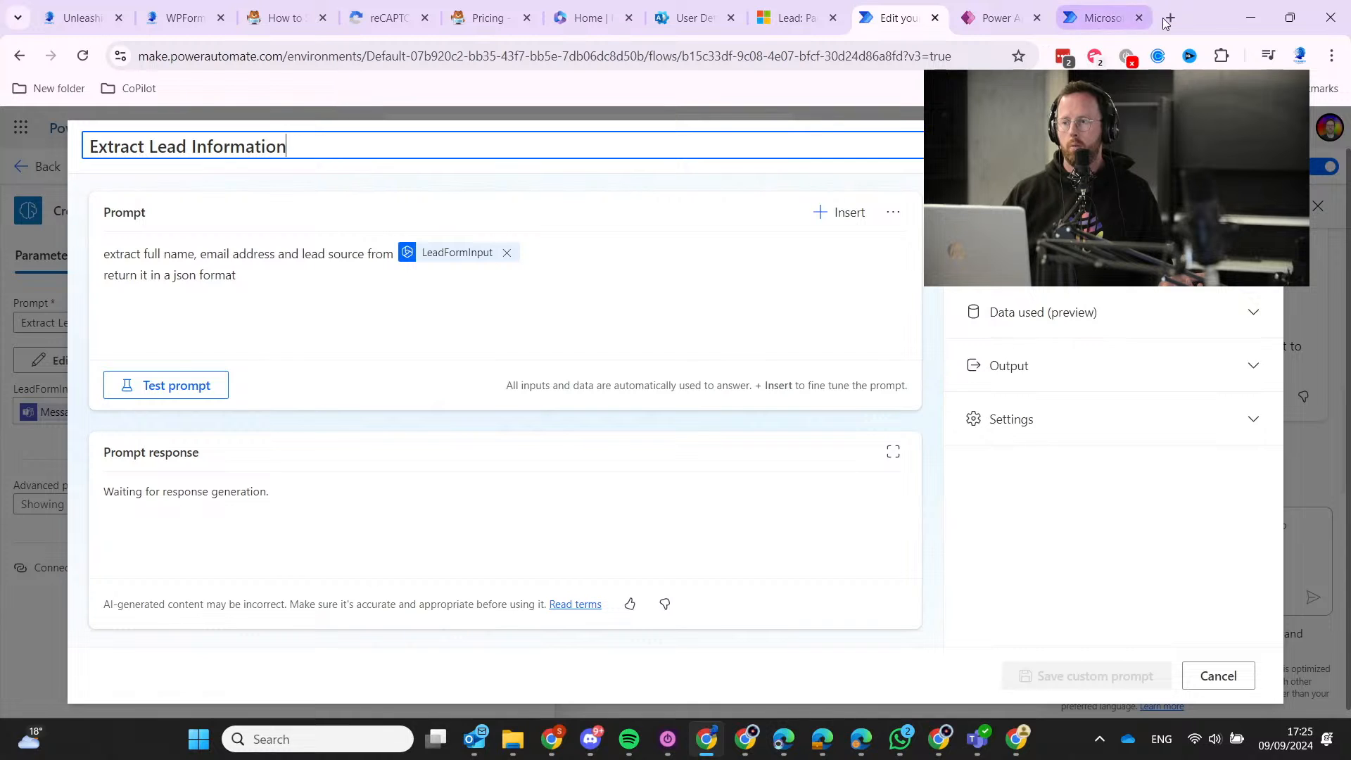
{"action": "left_click_drag", "start_coordinate": [1164, 23], "coordinate": [1018, 53]}
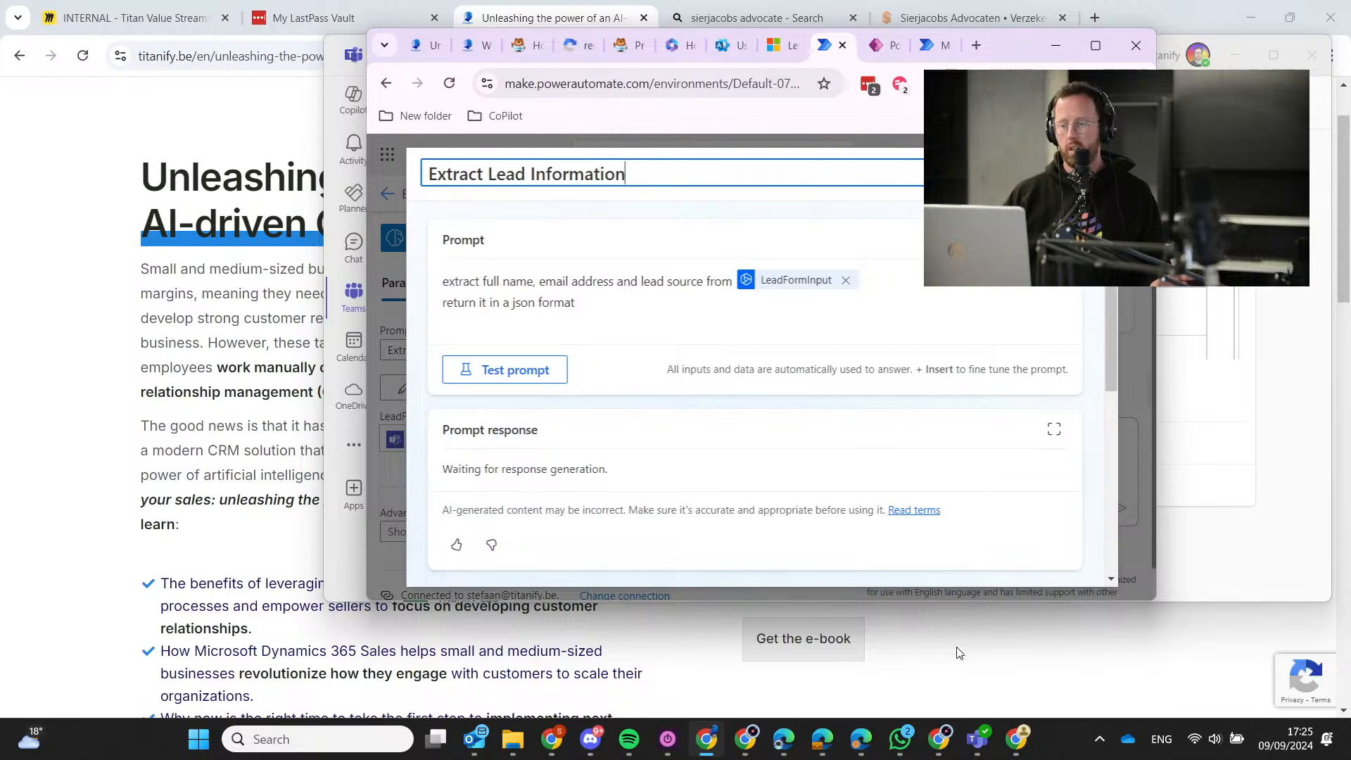
Expand the newest Teams lead post, then return to editing the Extract Lead Information prompt text.
{"action": "left_click", "coordinate": [978, 739]}
{"action": "scroll", "coordinate": [825, 394], "scroll_direction": "up", "scroll_amount": 2}
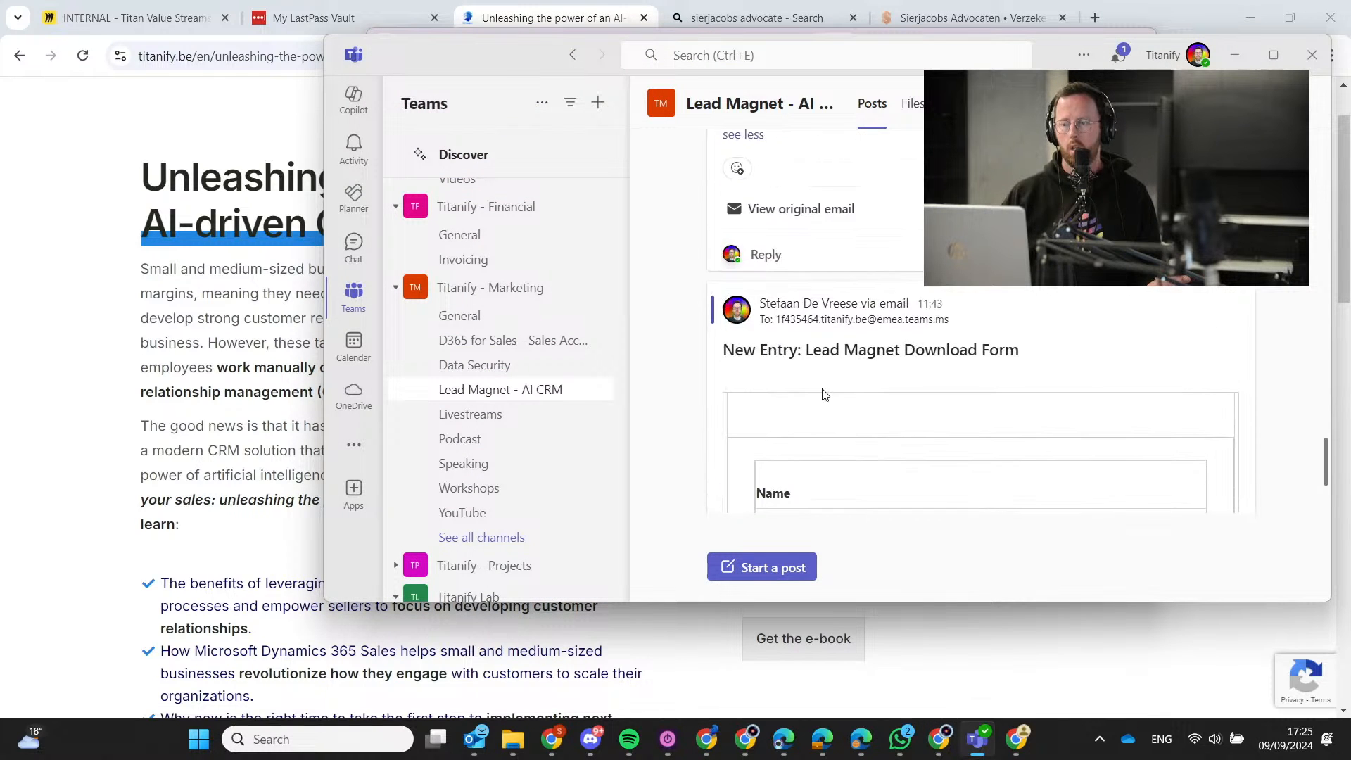
{"action": "scroll", "coordinate": [733, 486], "scroll_direction": "down", "scroll_amount": 3}
{"action": "left_click", "coordinate": [755, 384]}
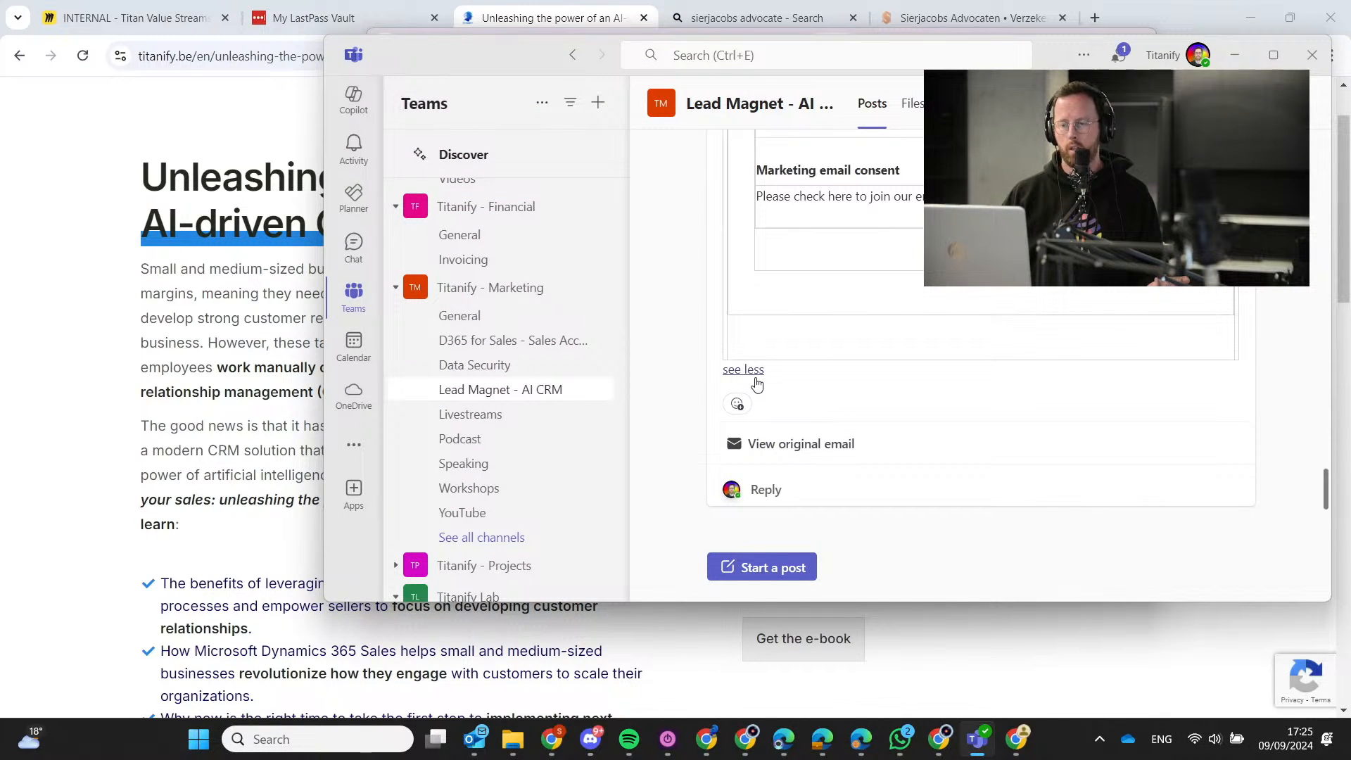
{"action": "scroll", "coordinate": [899, 266], "scroll_direction": "up", "scroll_amount": 5}
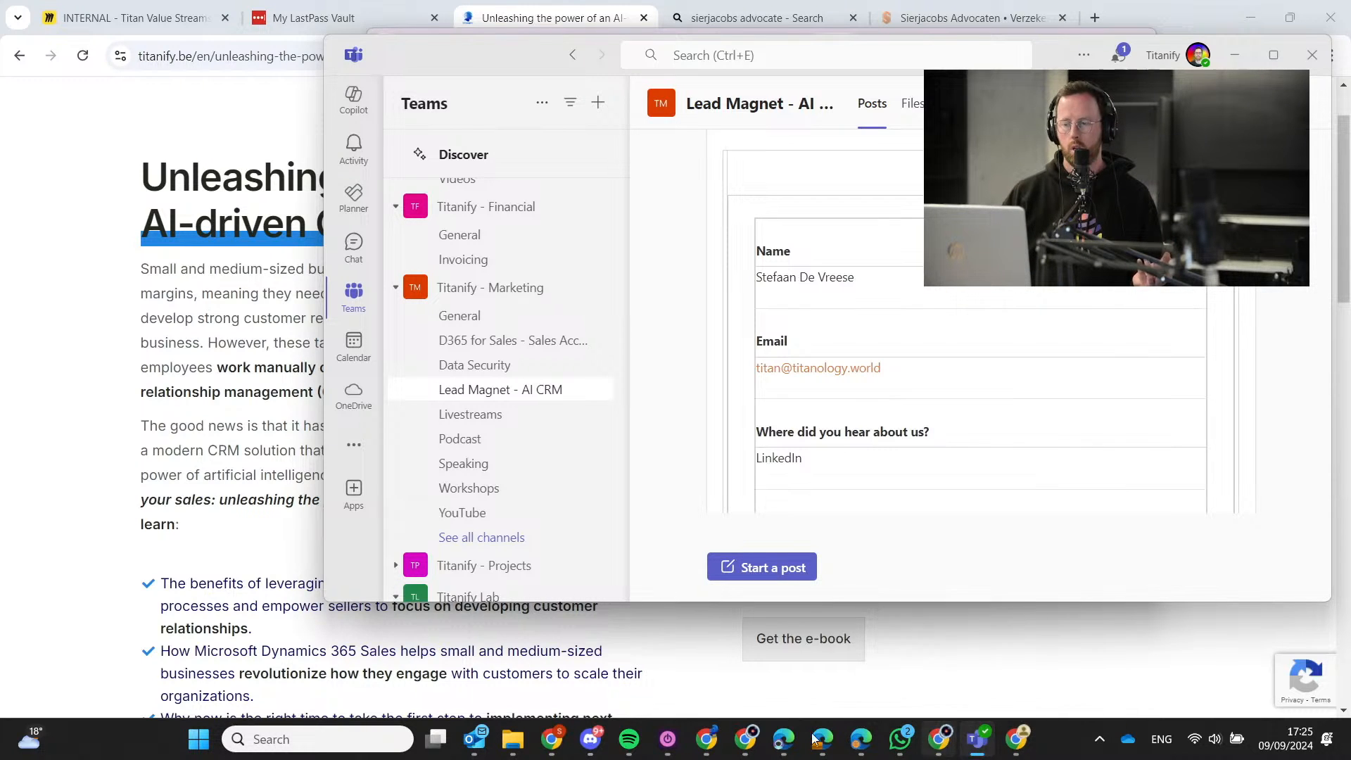
{"action": "left_click", "coordinate": [707, 739]}
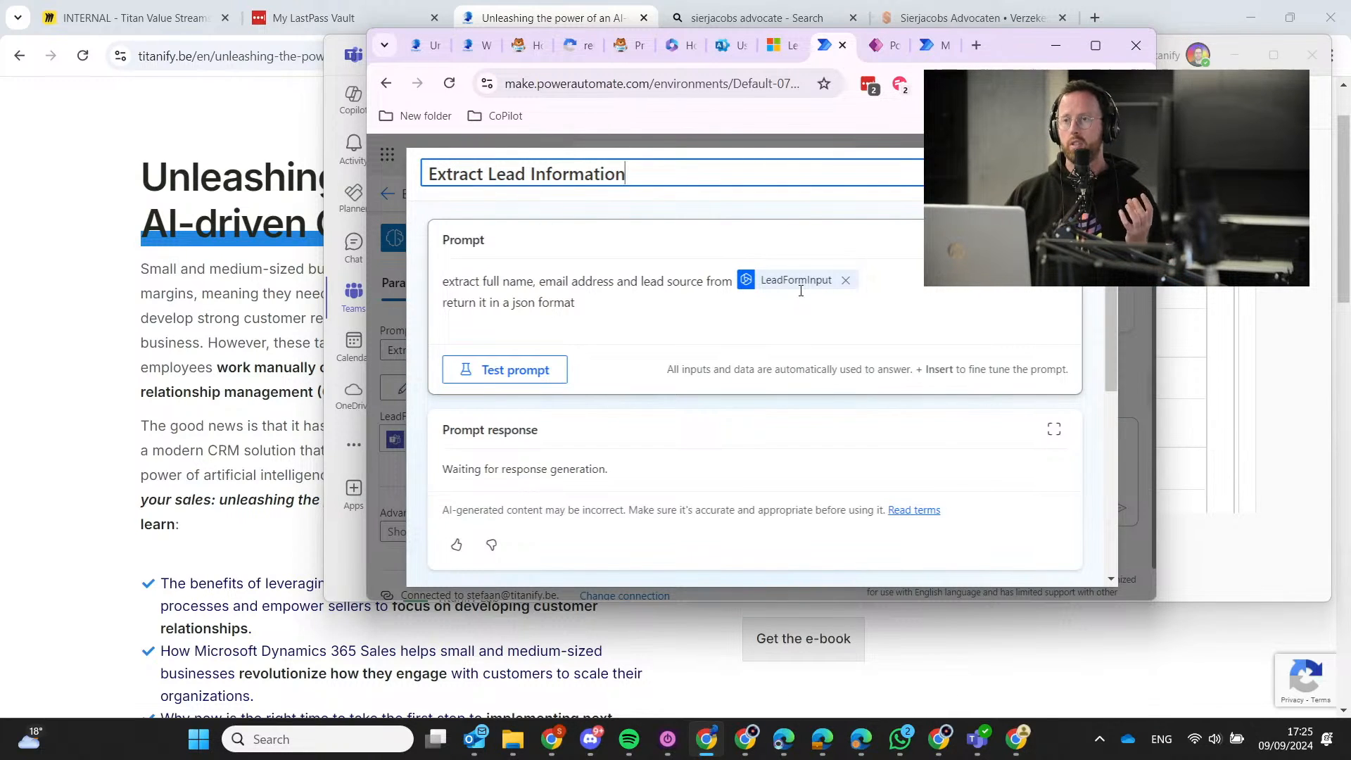
{"action": "left_click", "coordinate": [478, 282]}
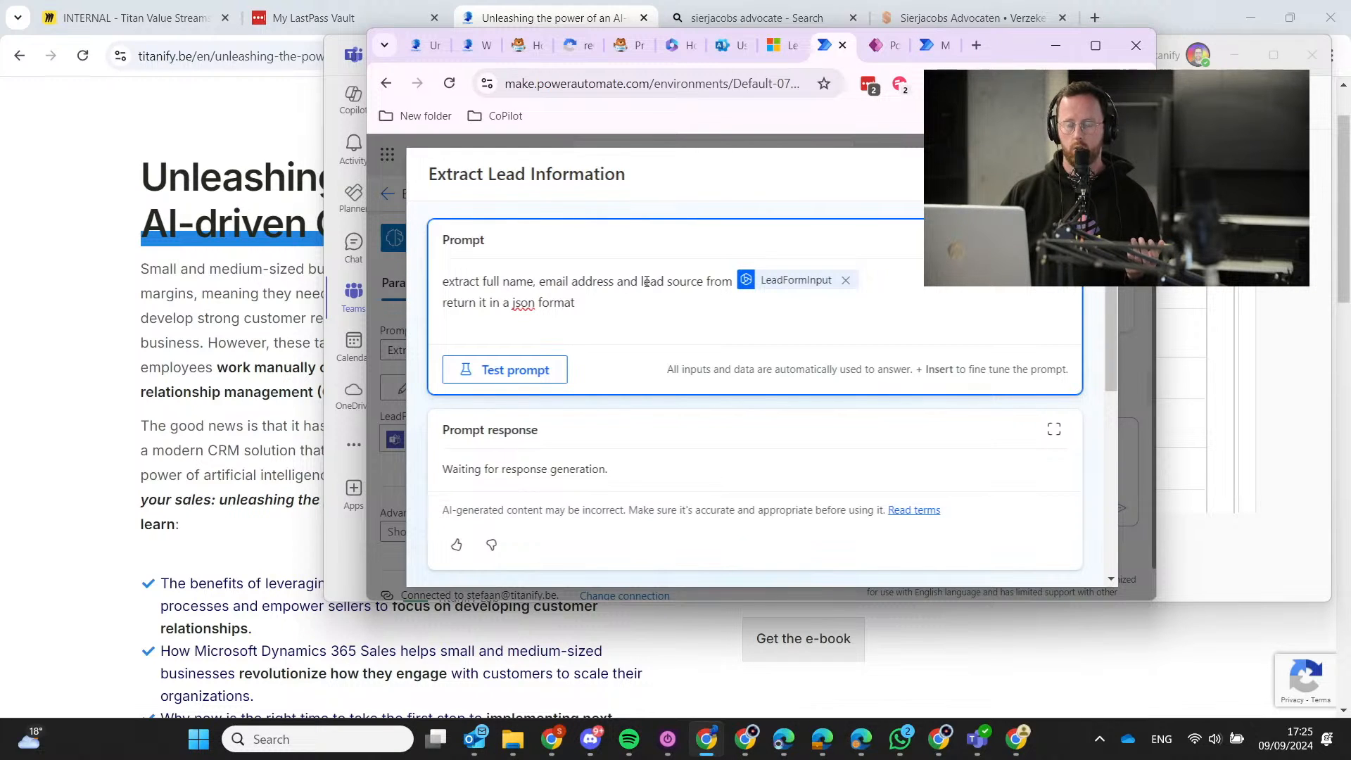
Highlight 'Where did you hear about us?' in the newest lead post, then return to the prompt.
{"action": "left_click", "coordinate": [1228, 239]}
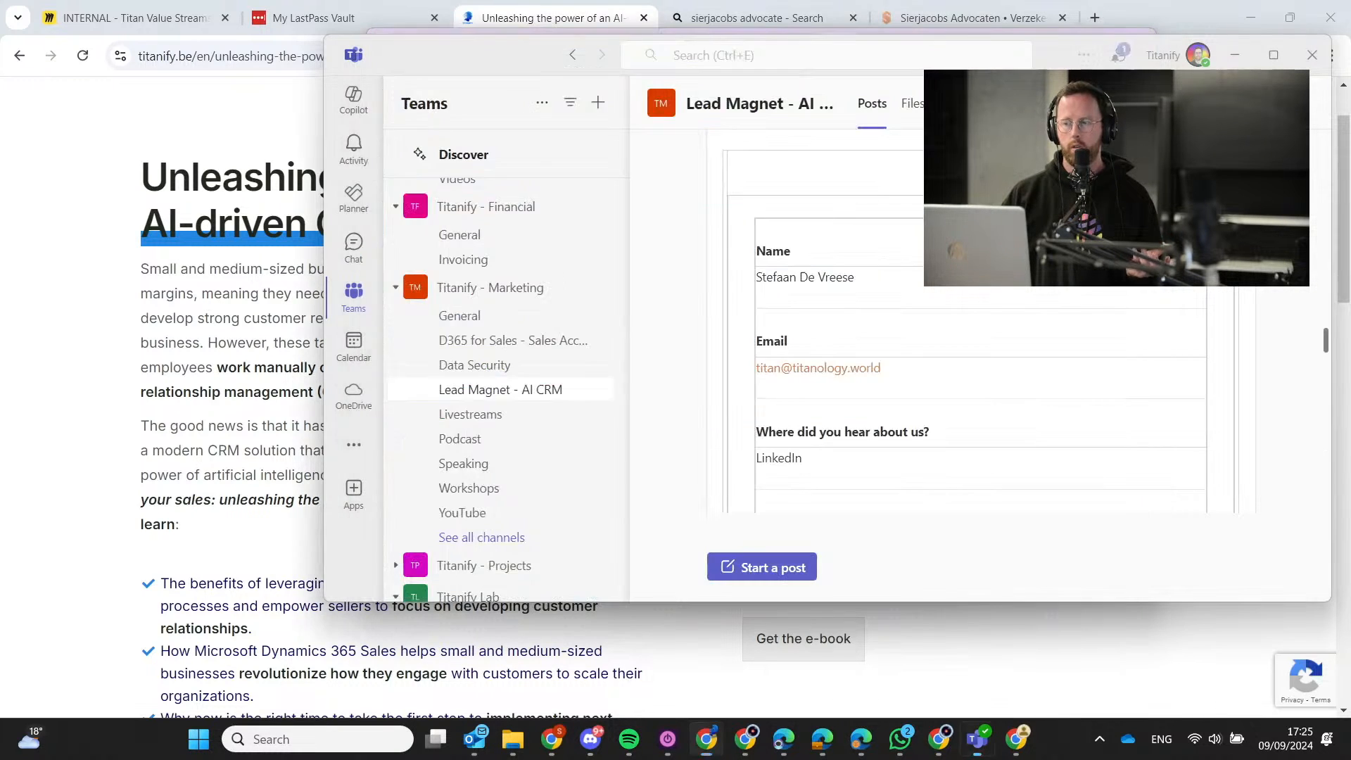
{"action": "scroll", "coordinate": [918, 345], "scroll_direction": "down", "scroll_amount": 2}
{"action": "scroll", "coordinate": [919, 345], "scroll_direction": "down", "scroll_amount": 1}
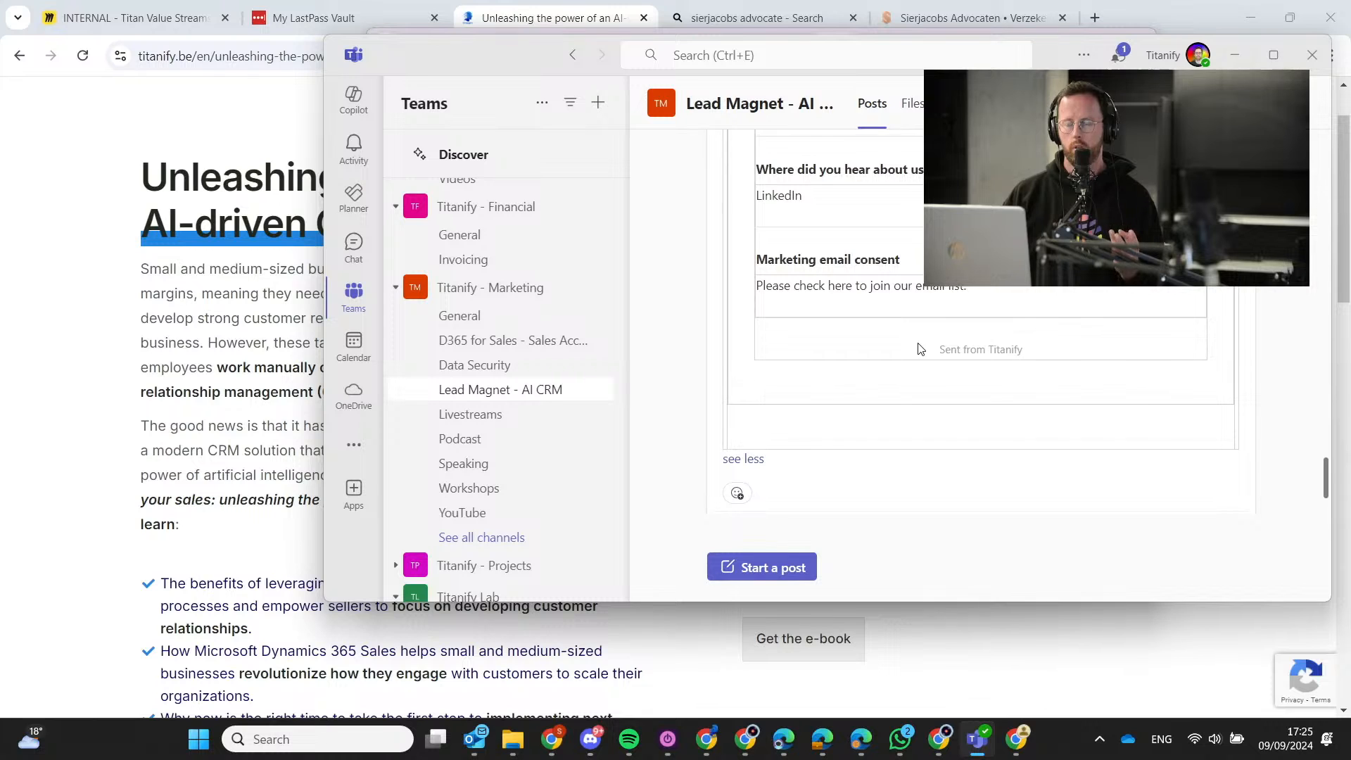
{"action": "scroll", "coordinate": [936, 336], "scroll_direction": "up", "scroll_amount": 2}
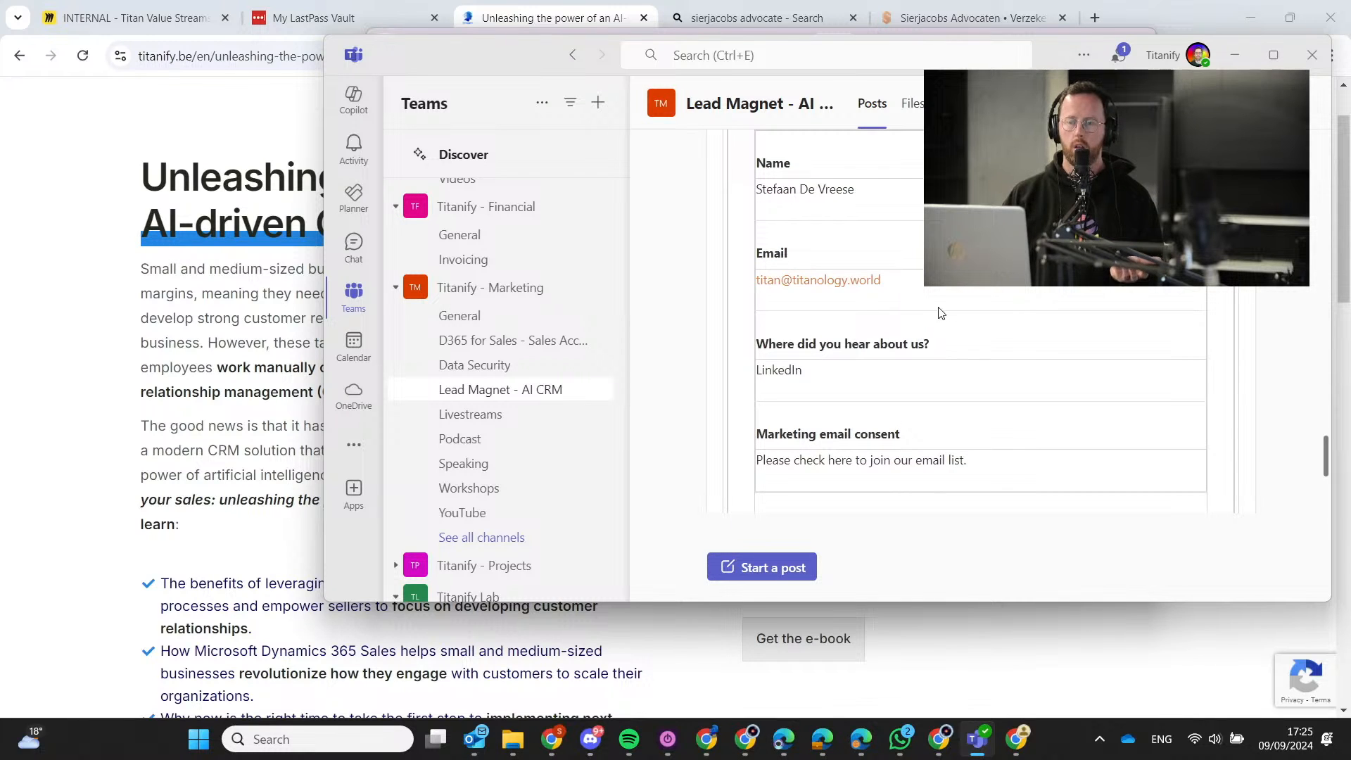
{"action": "scroll", "coordinate": [939, 313], "scroll_direction": "up", "scroll_amount": 1}
{"action": "scroll", "coordinate": [890, 273], "scroll_direction": "down", "scroll_amount": 2}
{"action": "scroll", "coordinate": [833, 277], "scroll_direction": "up", "scroll_amount": 1}
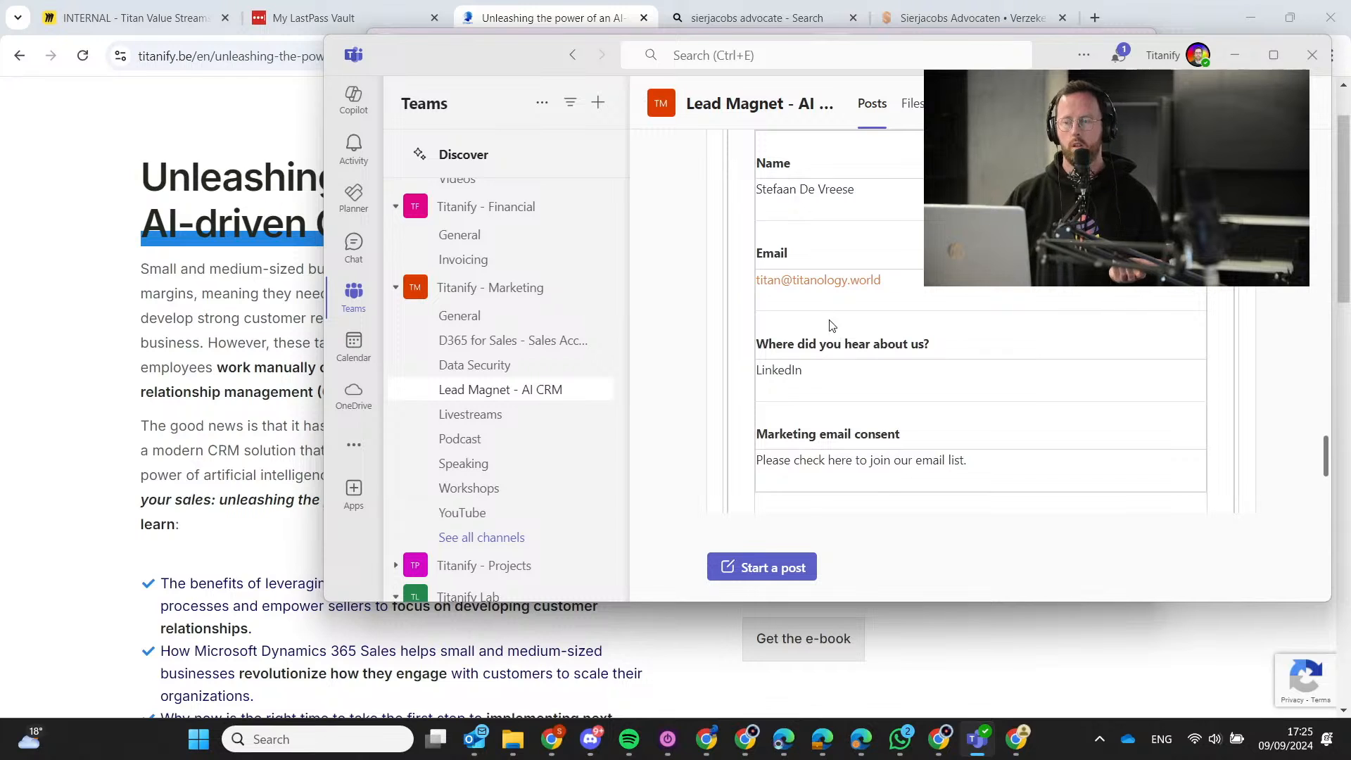
{"action": "left_click_drag", "start_coordinate": [760, 347], "coordinate": [929, 346]}
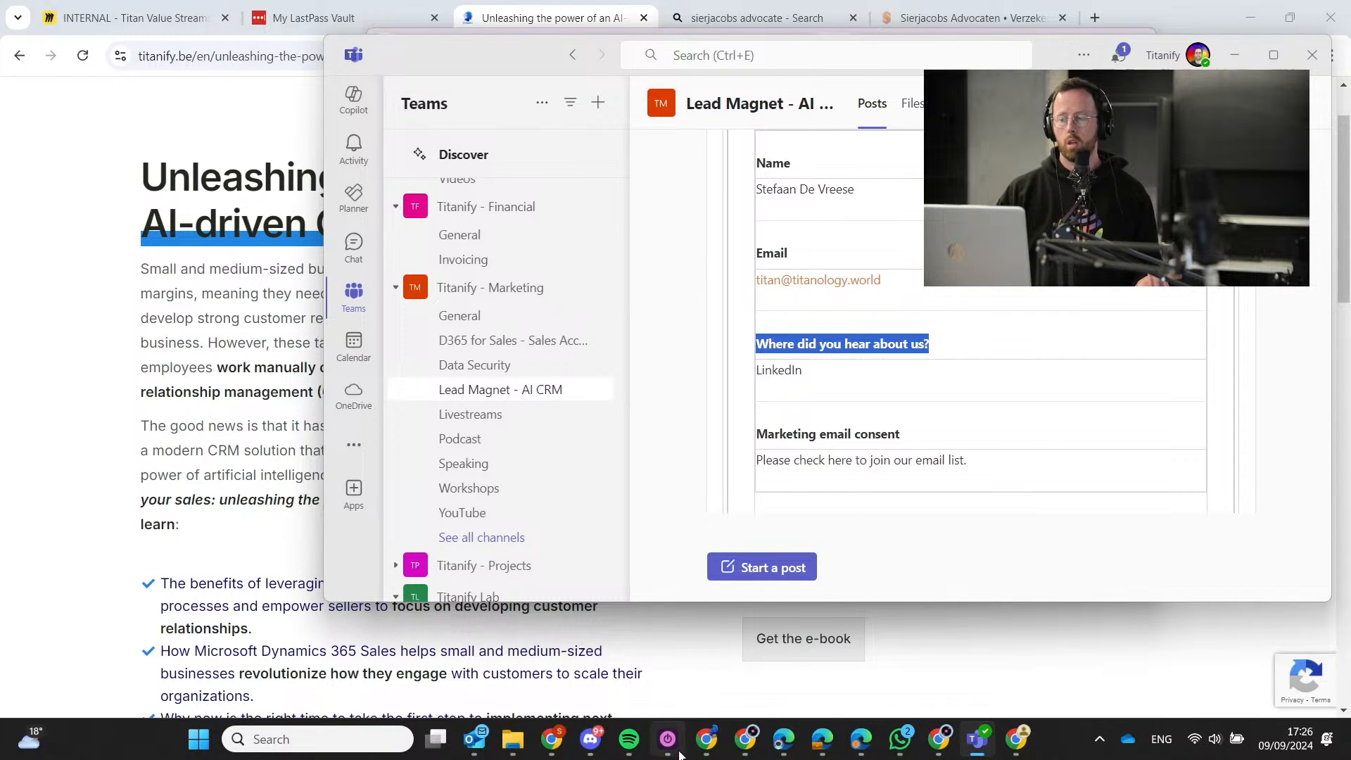
{"action": "left_click", "coordinate": [707, 740]}
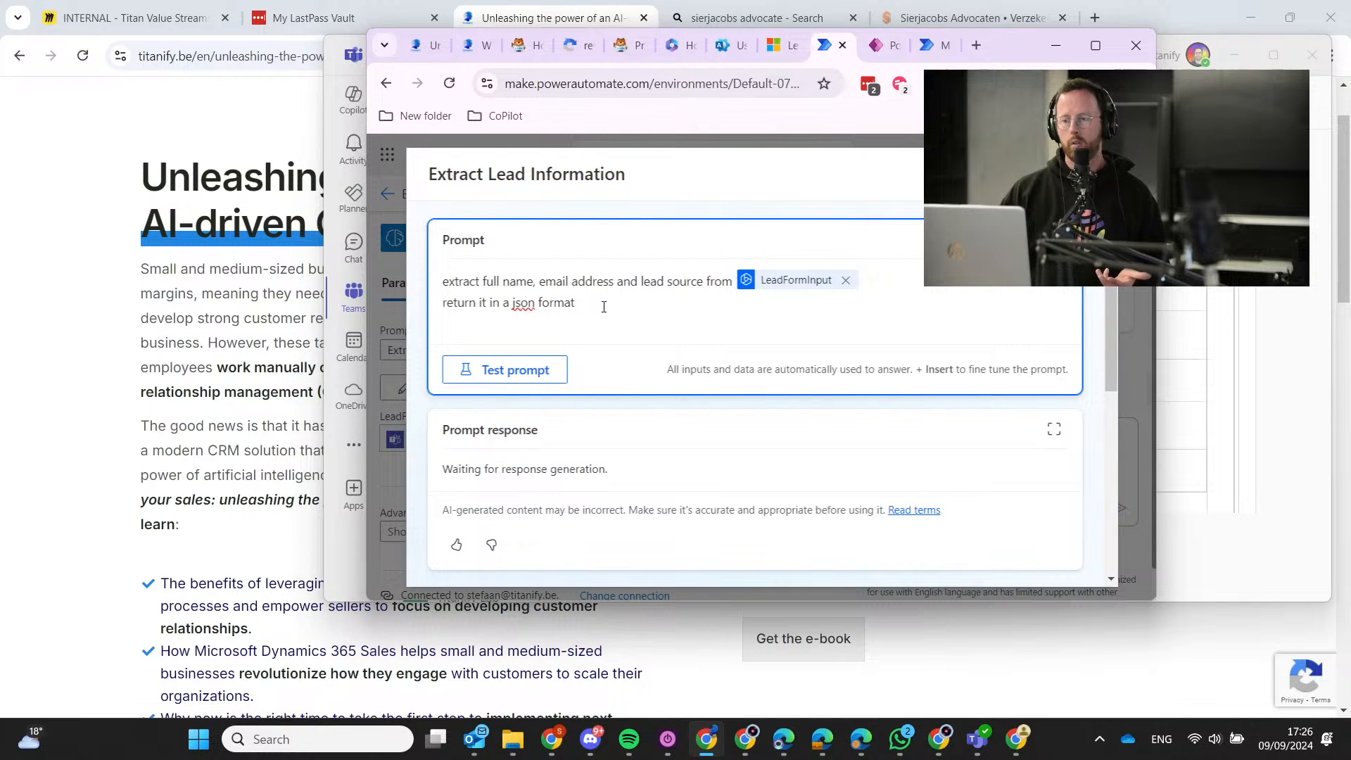
{"action": "left_click_drag", "start_coordinate": [604, 307], "coordinate": [459, 282]}
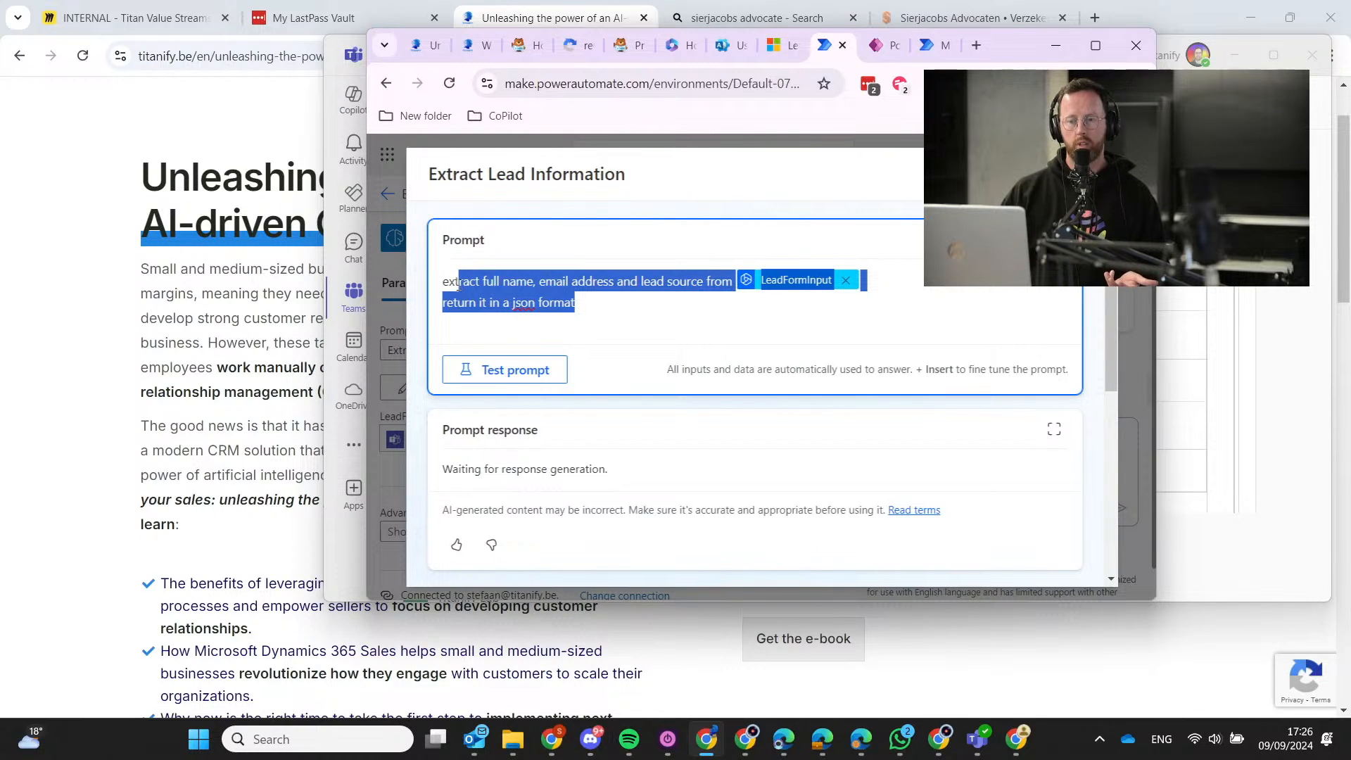
{"action": "left_click", "coordinate": [471, 282]}
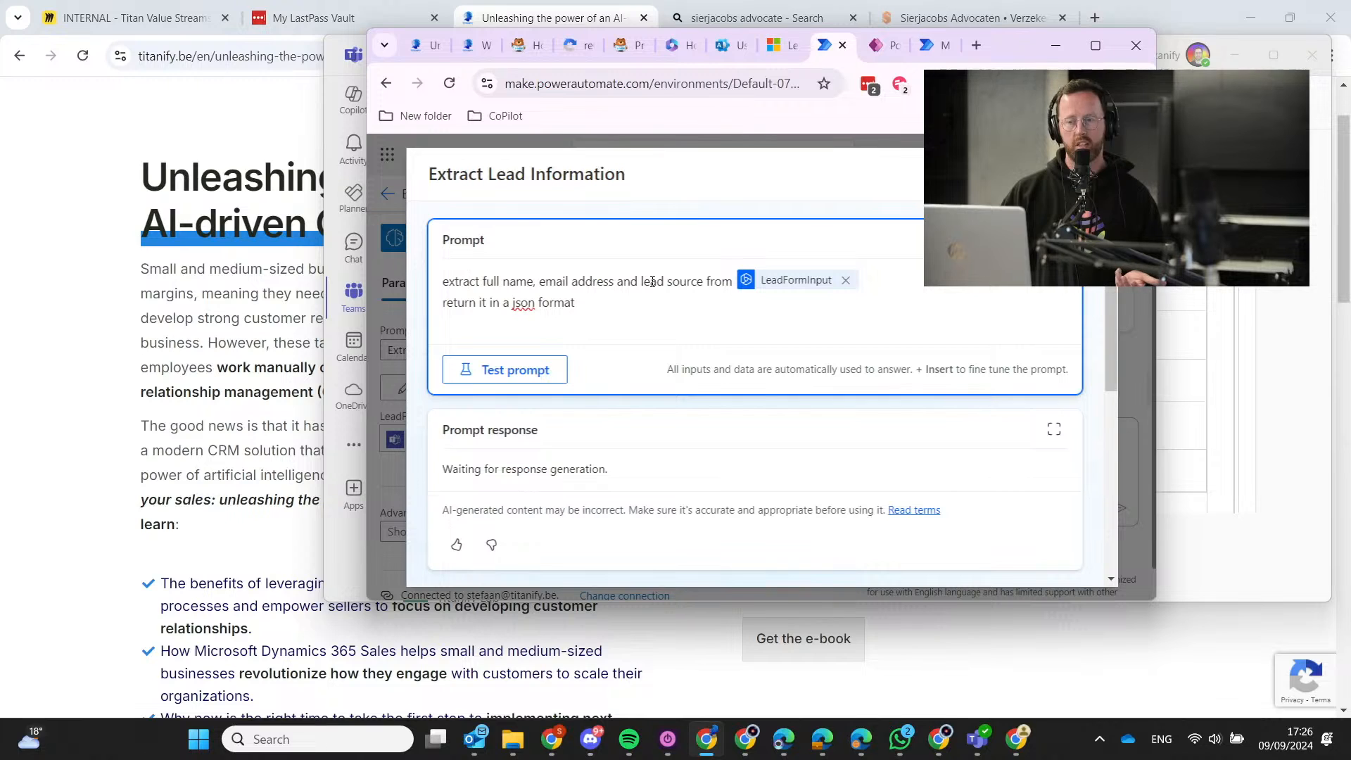
{"action": "left_click_drag", "start_coordinate": [481, 304], "coordinate": [575, 294]}
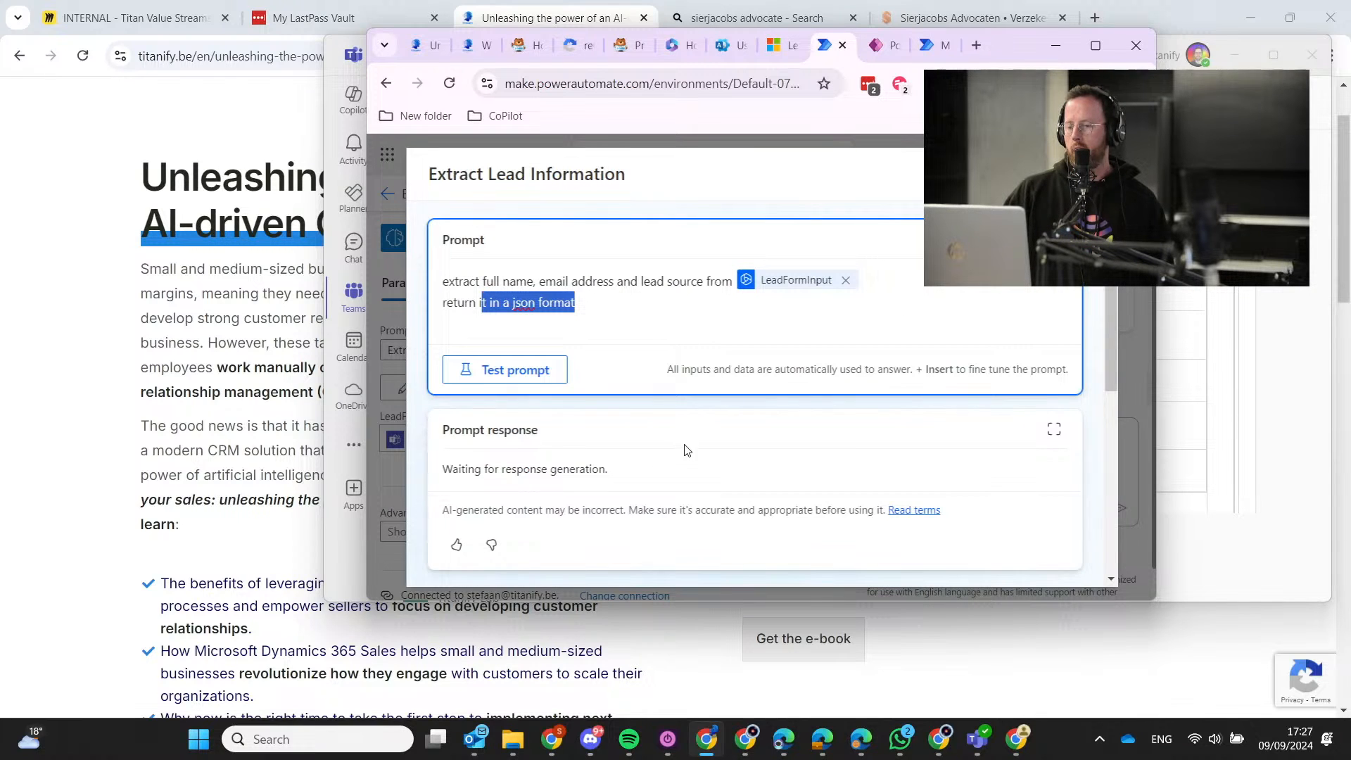
Confirm the prompt's output format is JSON and run a prompt test.
{"action": "scroll", "coordinate": [682, 447], "scroll_direction": "down", "scroll_amount": 5}
{"action": "left_click", "coordinate": [669, 431]}
{"action": "scroll", "coordinate": [672, 422], "scroll_direction": "down", "scroll_amount": 2}
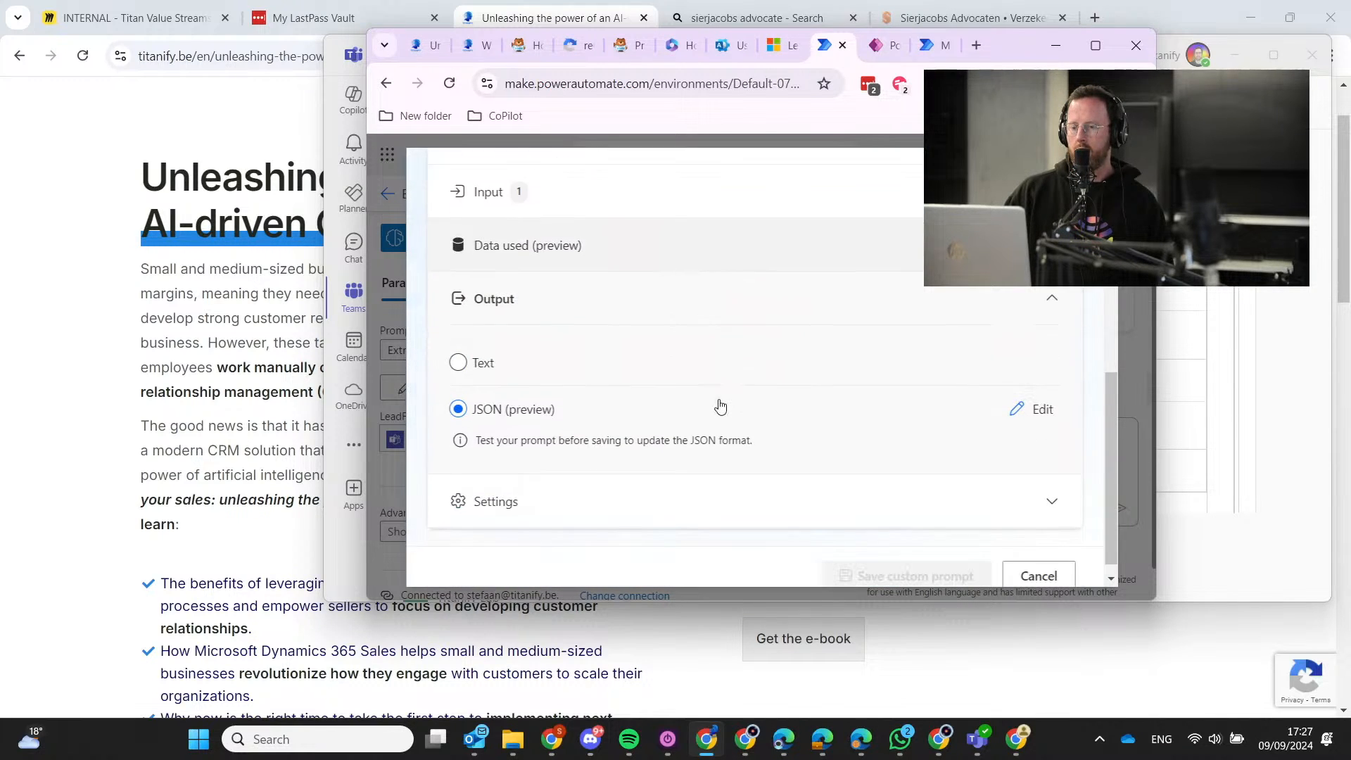
{"action": "scroll", "coordinate": [686, 458], "scroll_direction": "up", "scroll_amount": 6}
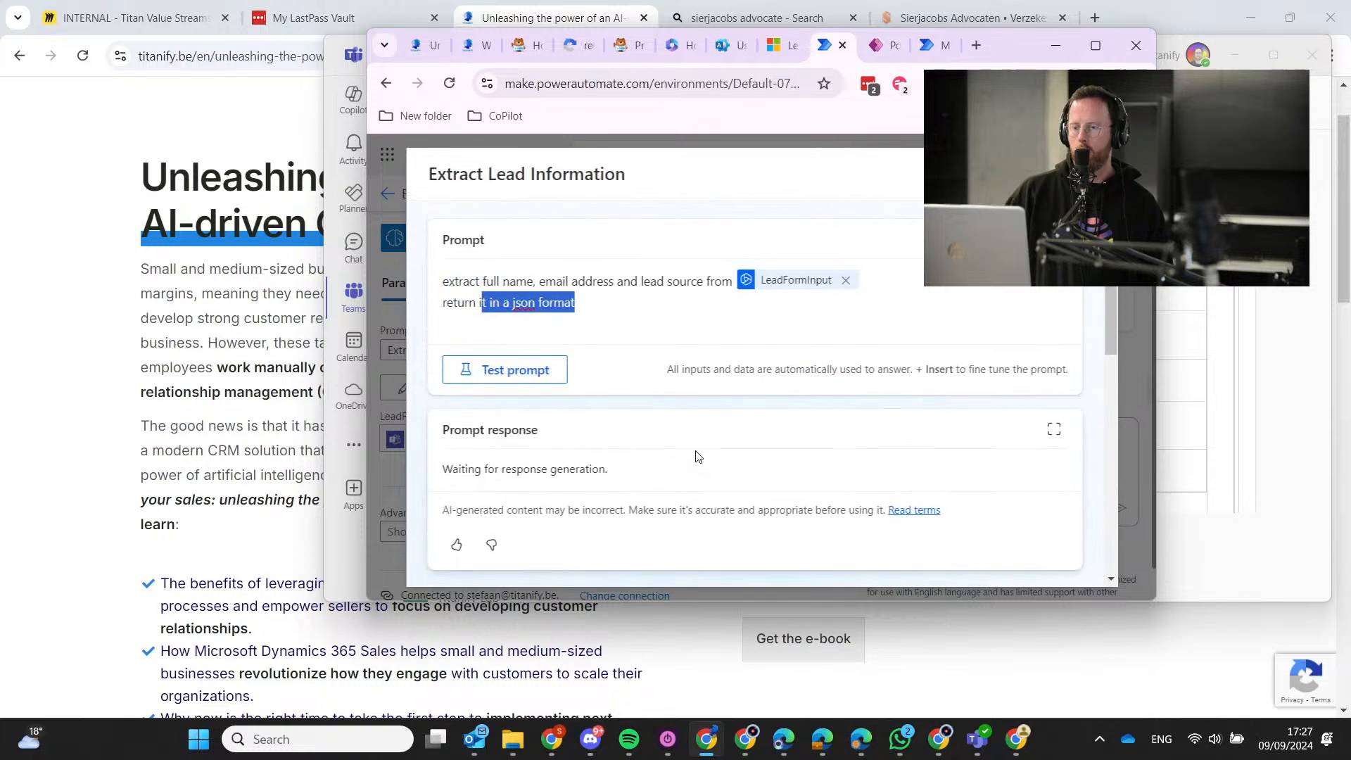
{"action": "scroll", "coordinate": [697, 450], "scroll_direction": "down", "scroll_amount": 6}
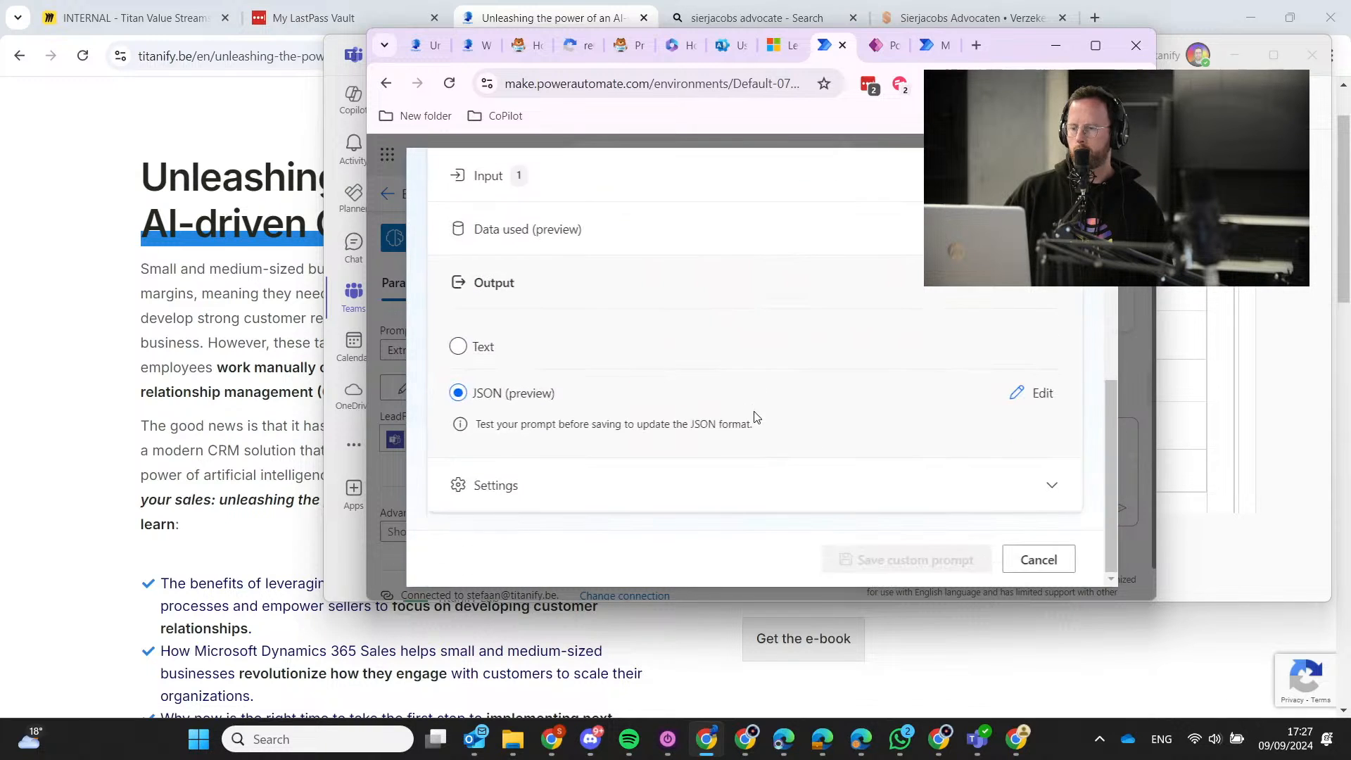
{"action": "scroll", "coordinate": [755, 416], "scroll_direction": "up", "scroll_amount": 6}
{"action": "left_click", "coordinate": [506, 370]}
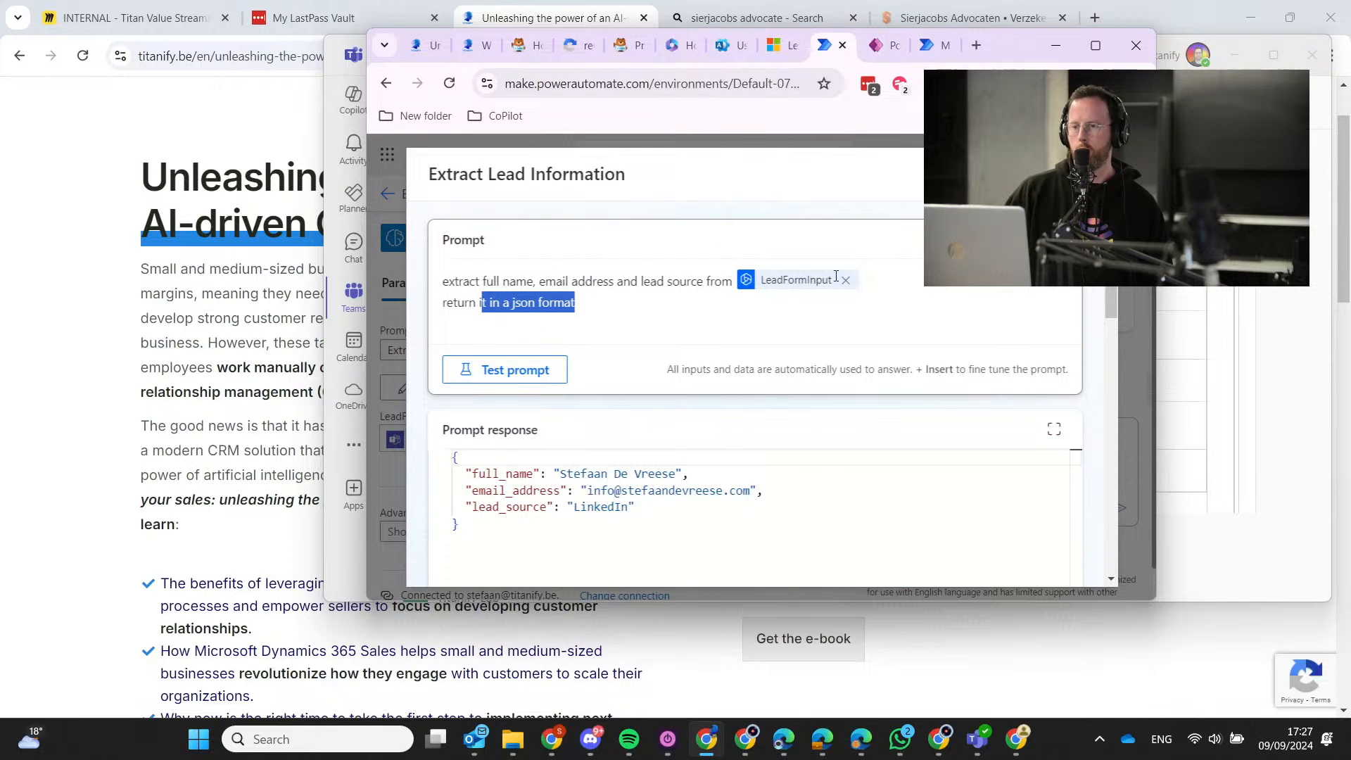
Check the lead form fields in the Teams channel message for comparison.
{"action": "left_click", "coordinate": [1228, 176]}
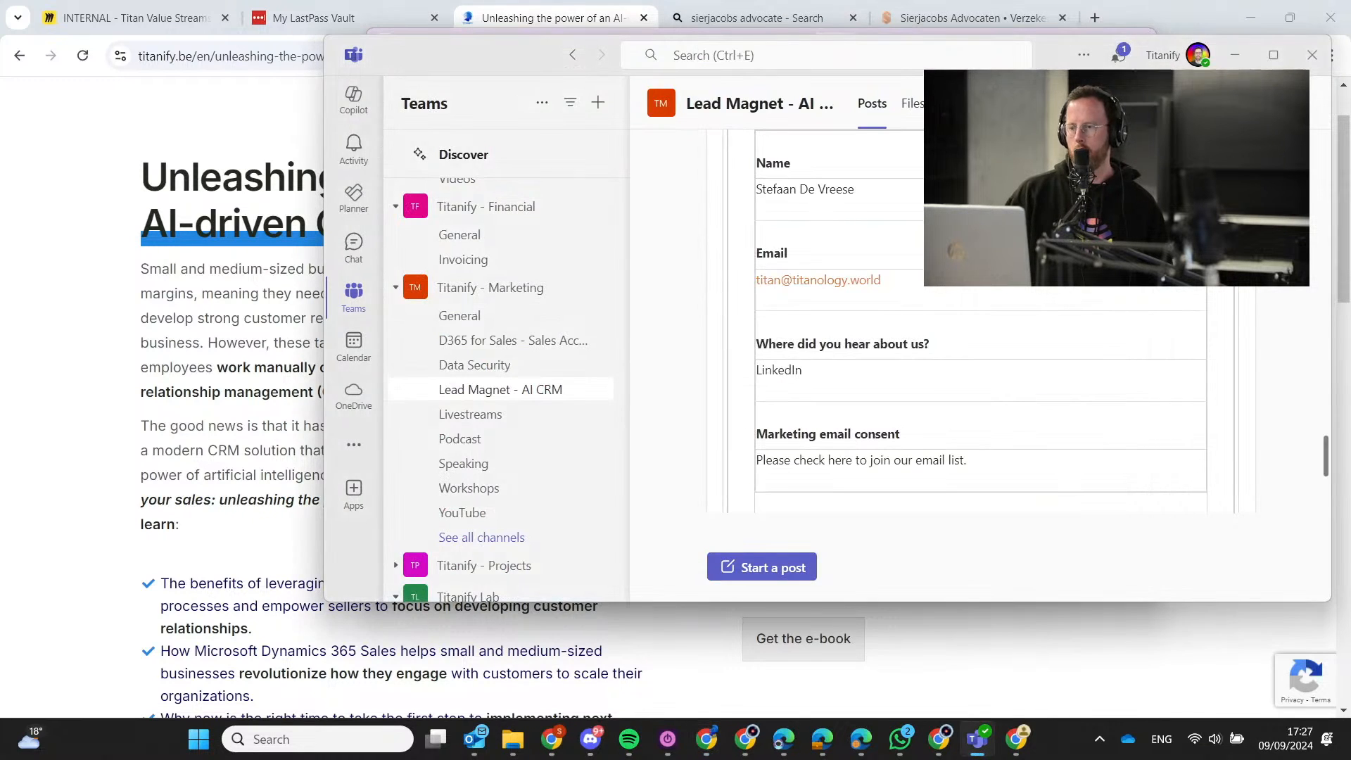
{"action": "left_click_drag", "start_coordinate": [777, 188], "coordinate": [1049, 482]}
{"action": "left_click", "coordinate": [1026, 398]}
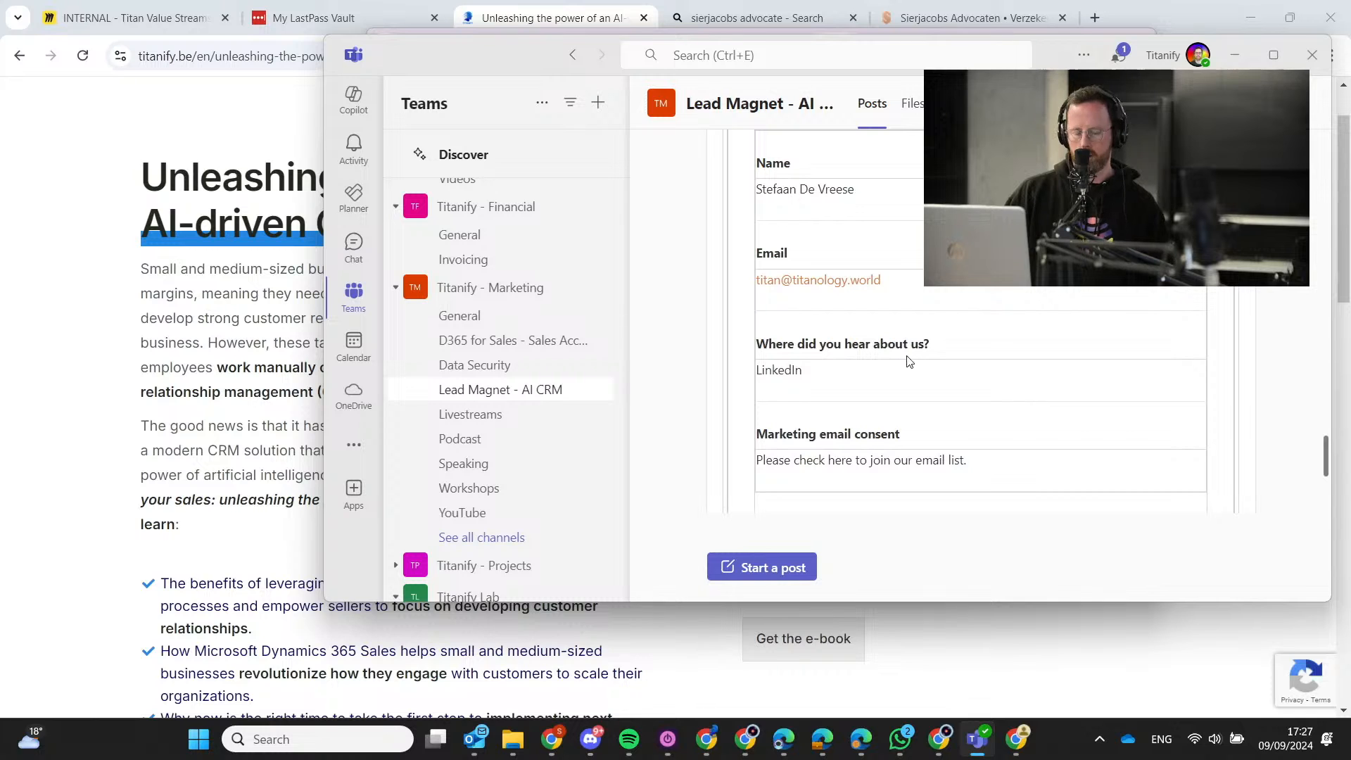
{"action": "key", "text": "alt+Tab"}
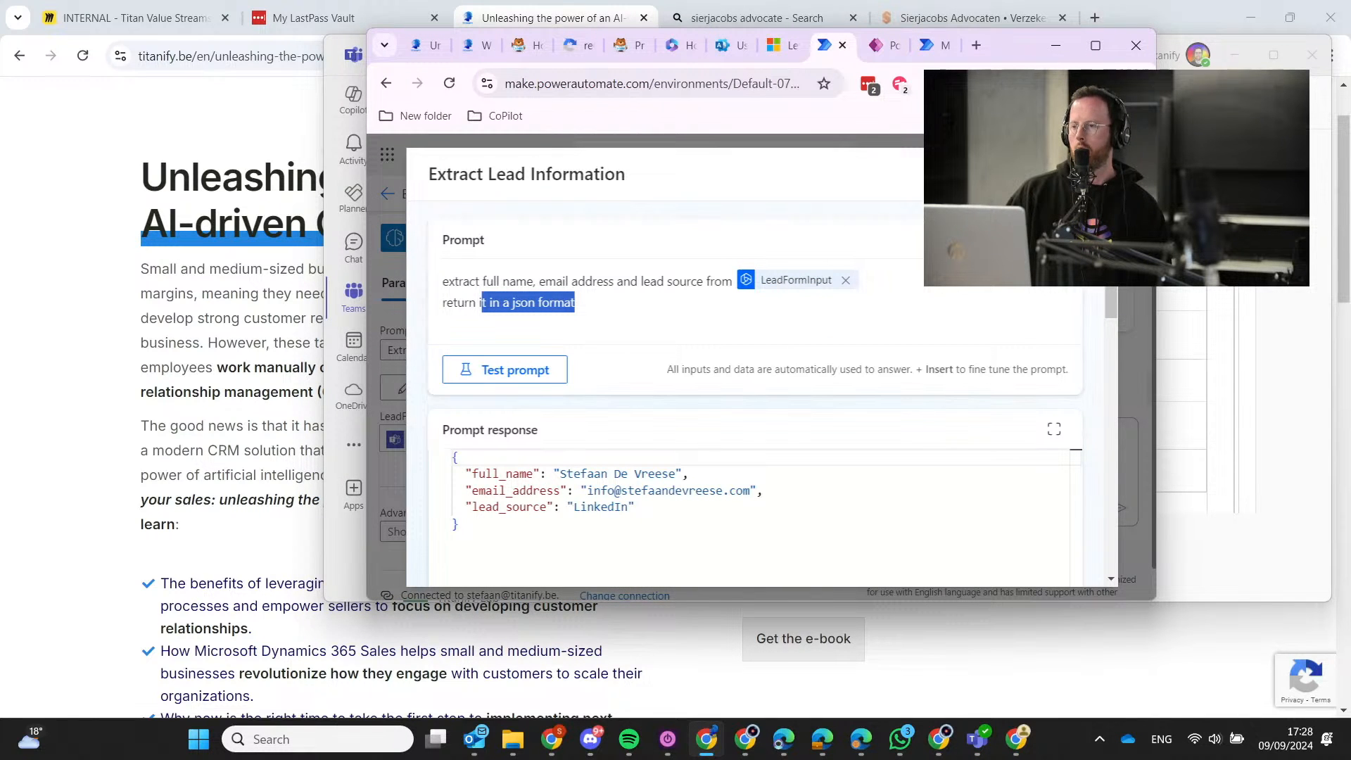
Review the sample data and the returned JSON with name, email and LinkedIn source.
{"action": "left_click", "coordinate": [1095, 45]}
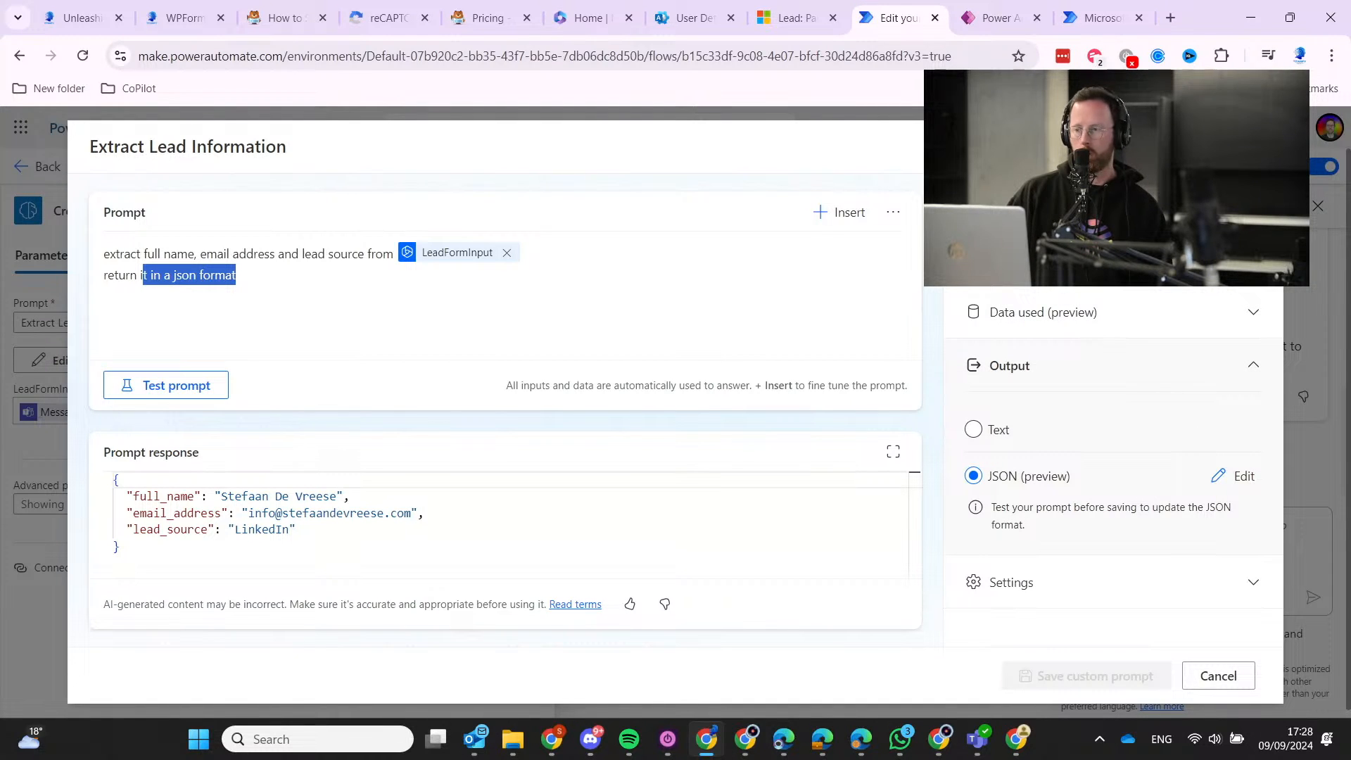
{"action": "scroll", "coordinate": [1081, 315], "scroll_direction": "up", "scroll_amount": 4}
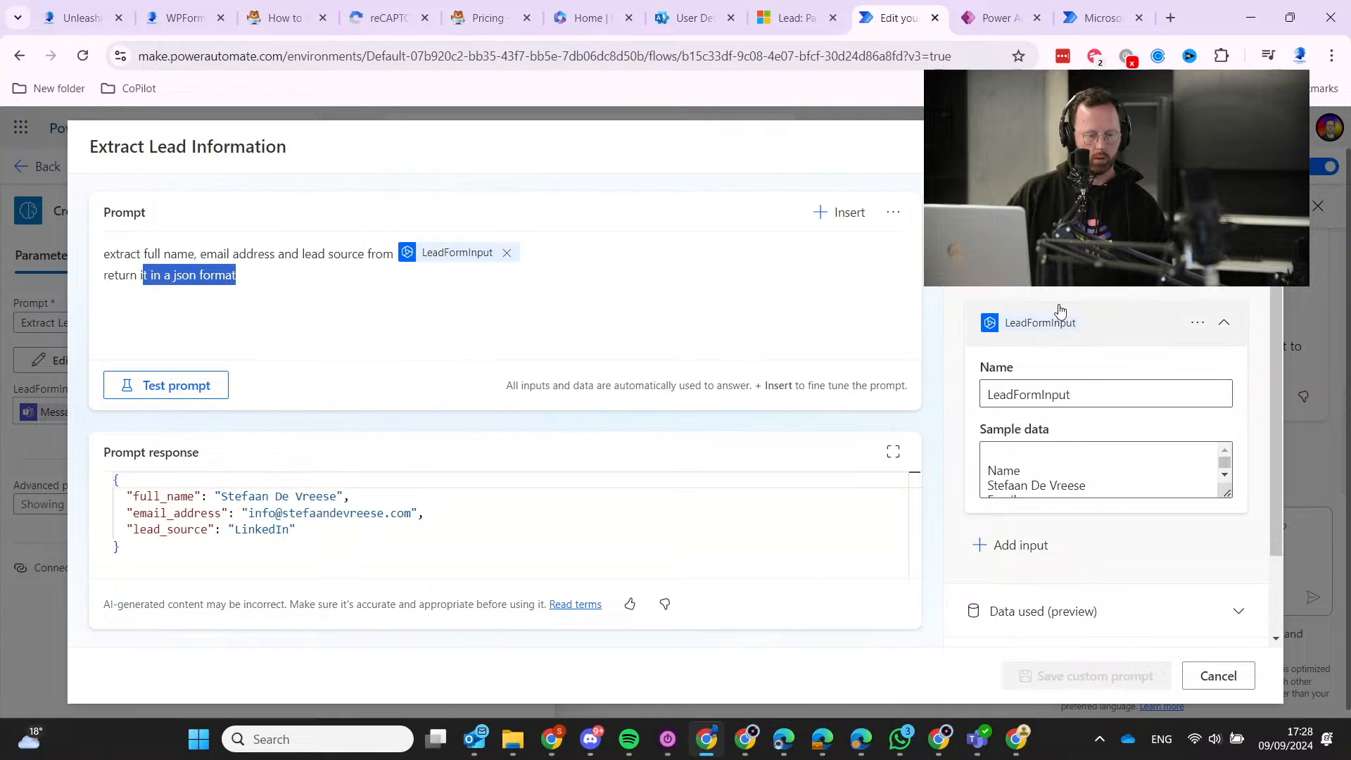
{"action": "left_click", "coordinate": [1025, 446]}
{"action": "key", "text": "ctrl+a"}
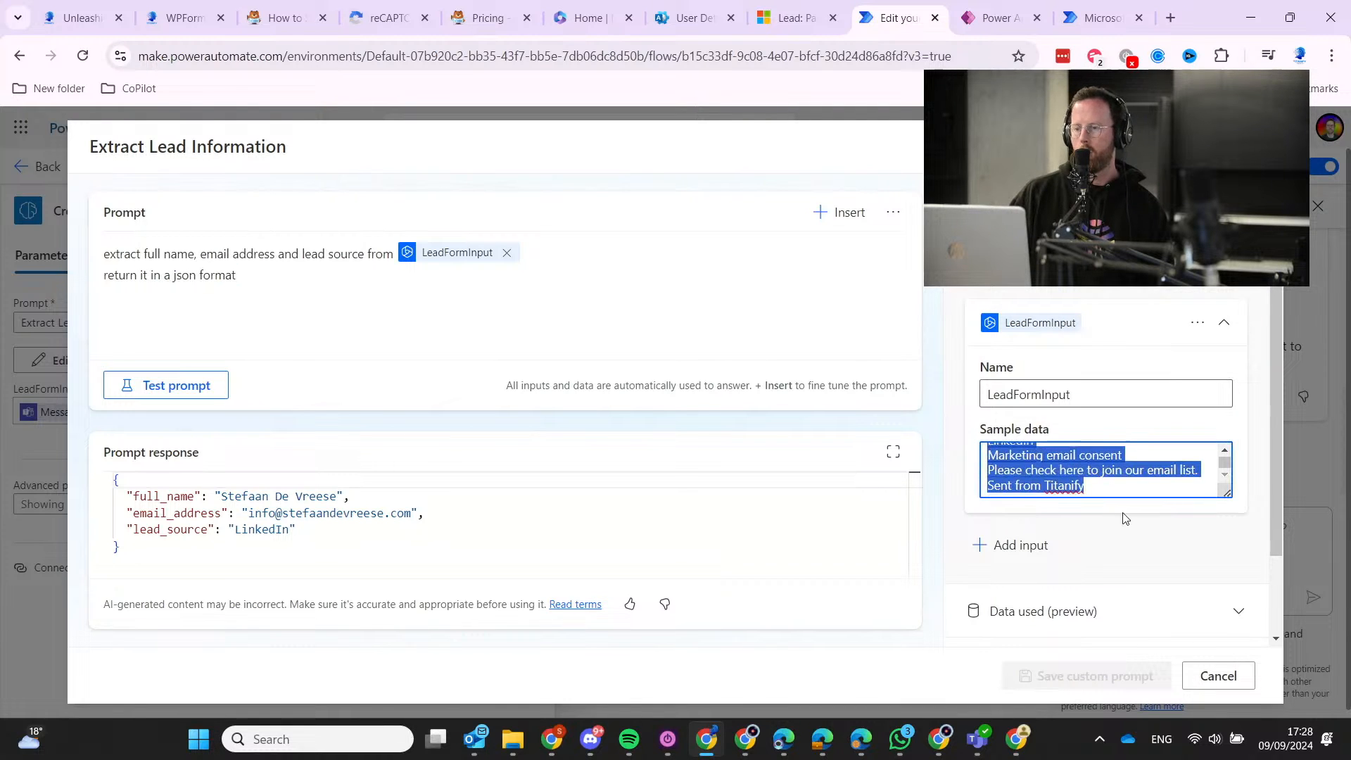
{"action": "left_click", "coordinate": [1095, 449]}
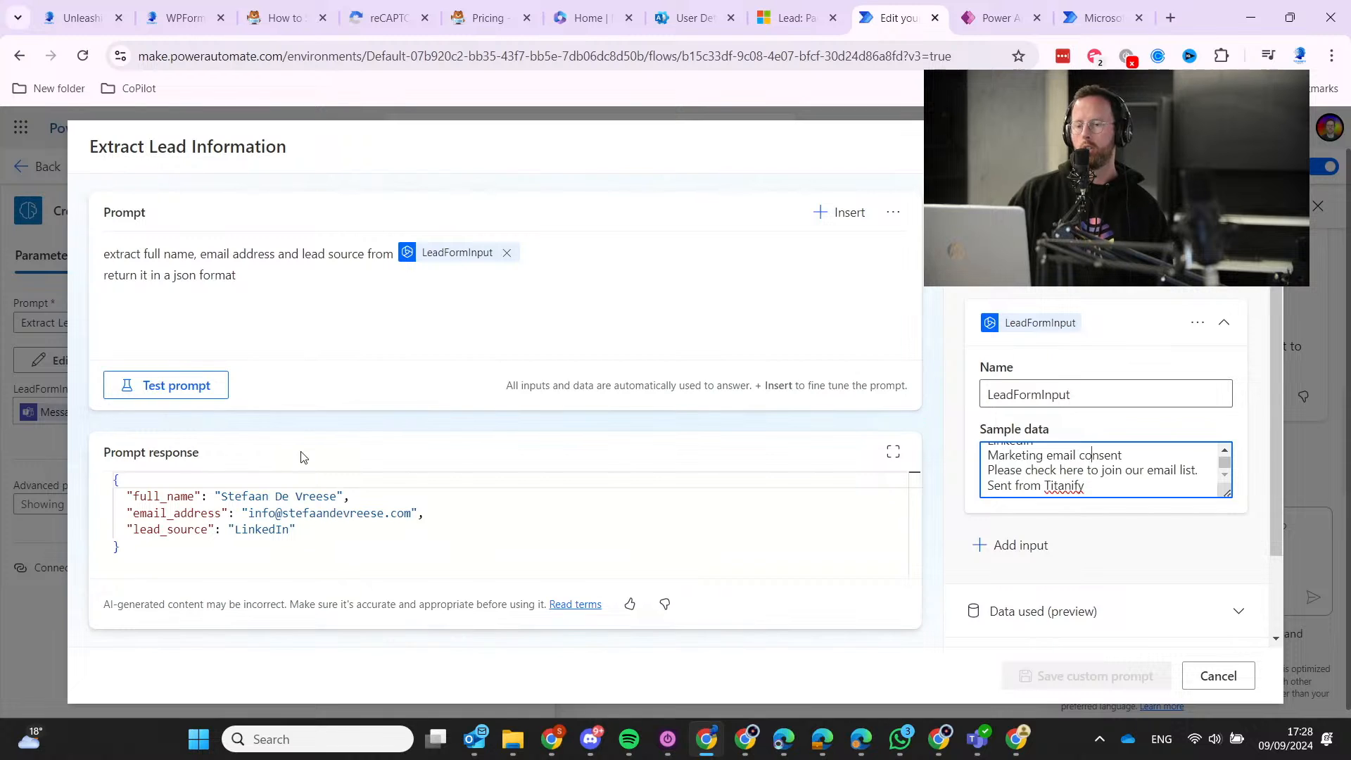
{"action": "left_click_drag", "start_coordinate": [240, 545], "coordinate": [119, 479]}
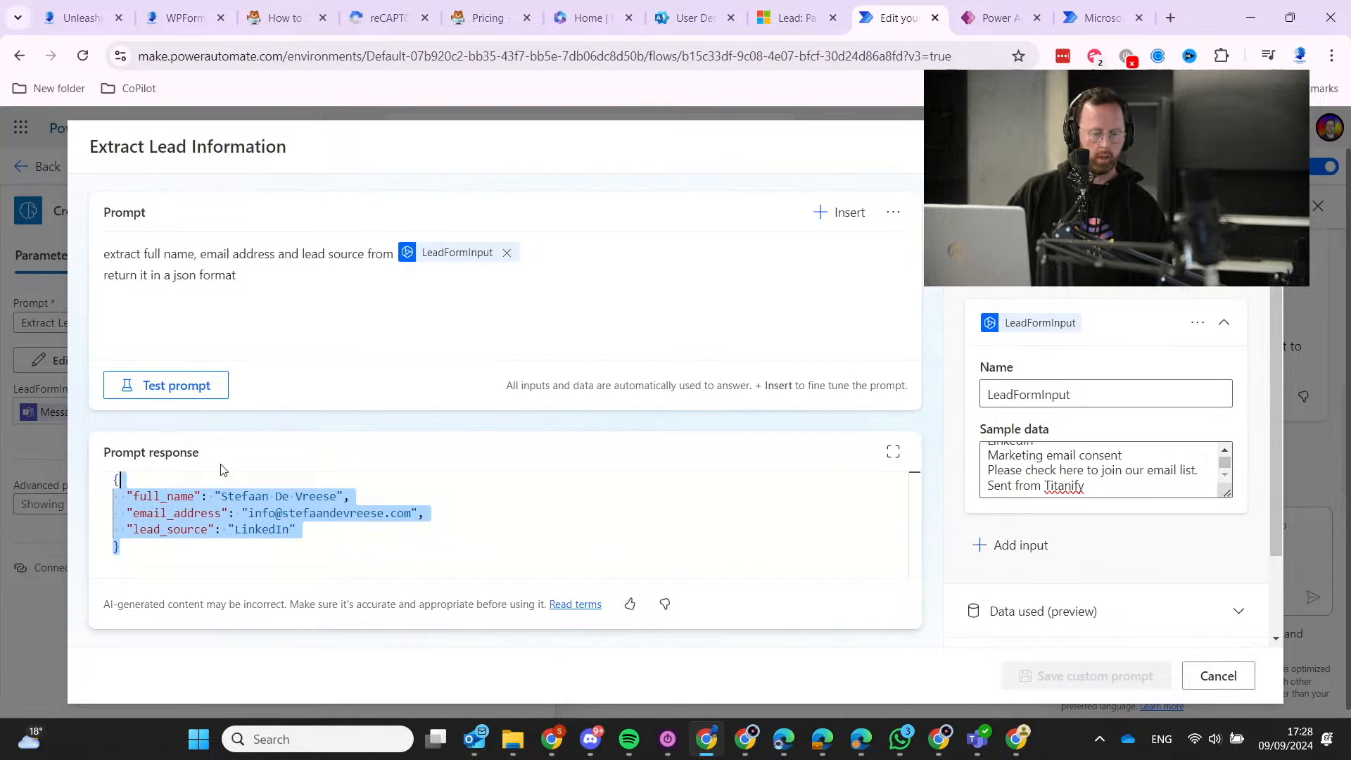
{"action": "left_click", "coordinate": [1290, 18]}
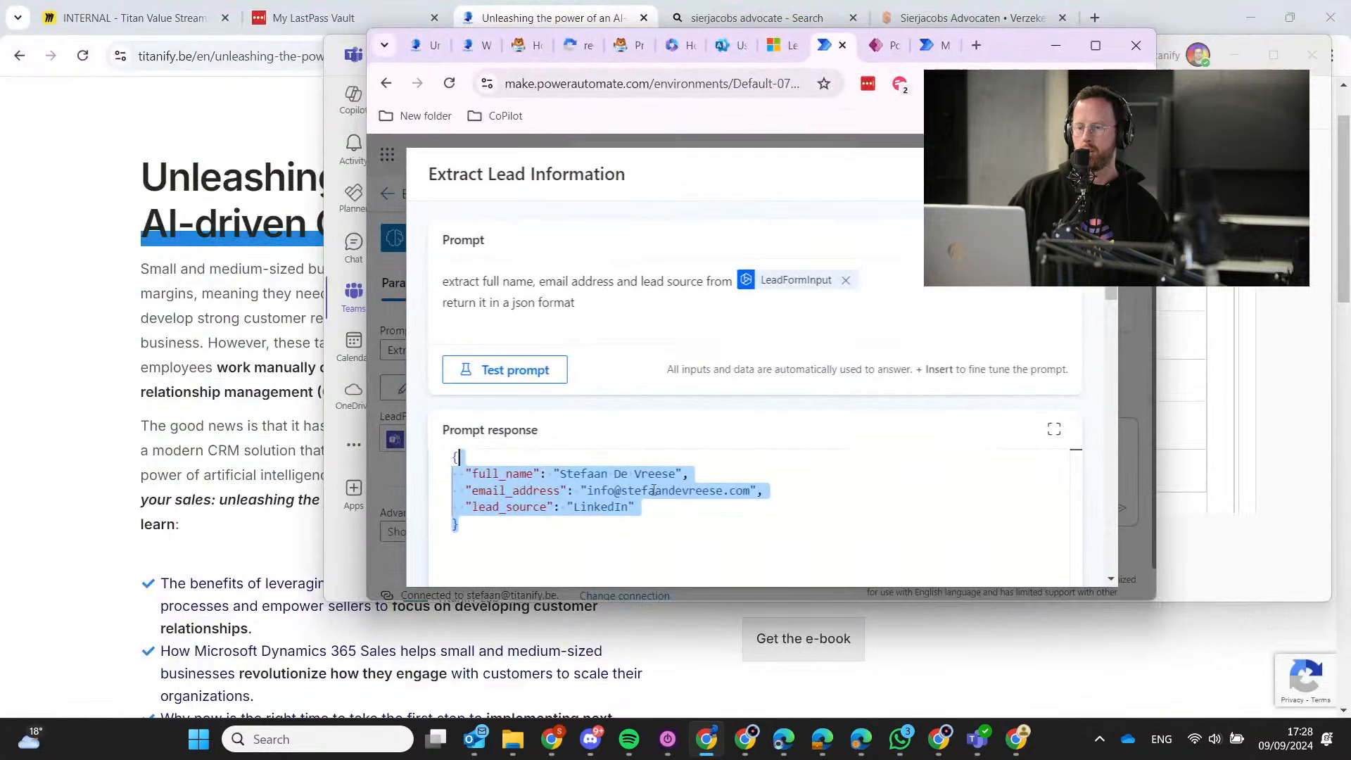
Recheck the sample data against the JSON response, then close the prompt editor.
{"action": "scroll", "coordinate": [941, 453], "scroll_direction": "down", "scroll_amount": 1}
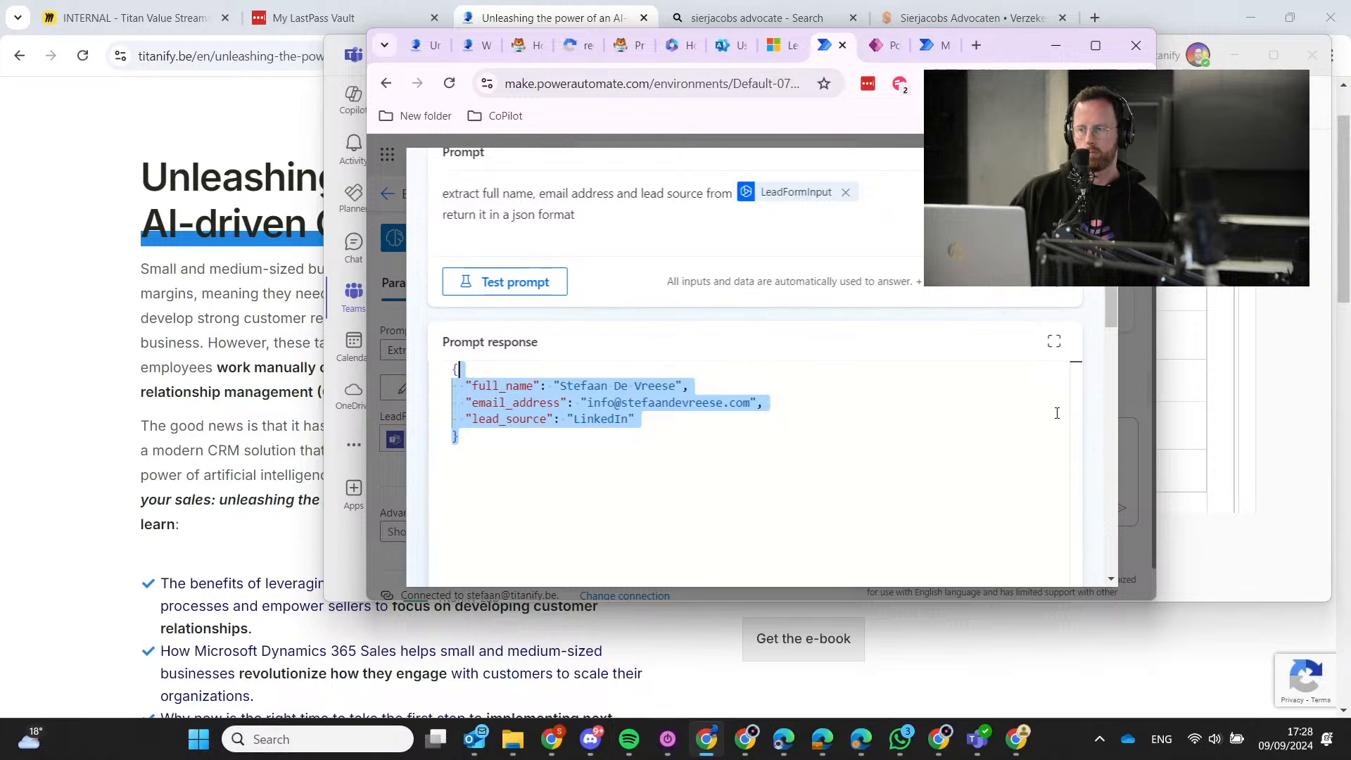
{"action": "scroll", "coordinate": [1099, 390], "scroll_direction": "down", "scroll_amount": 5}
{"action": "scroll", "coordinate": [1098, 392], "scroll_direction": "down", "scroll_amount": 5}
{"action": "scroll", "coordinate": [1096, 394], "scroll_direction": "up", "scroll_amount": 4}
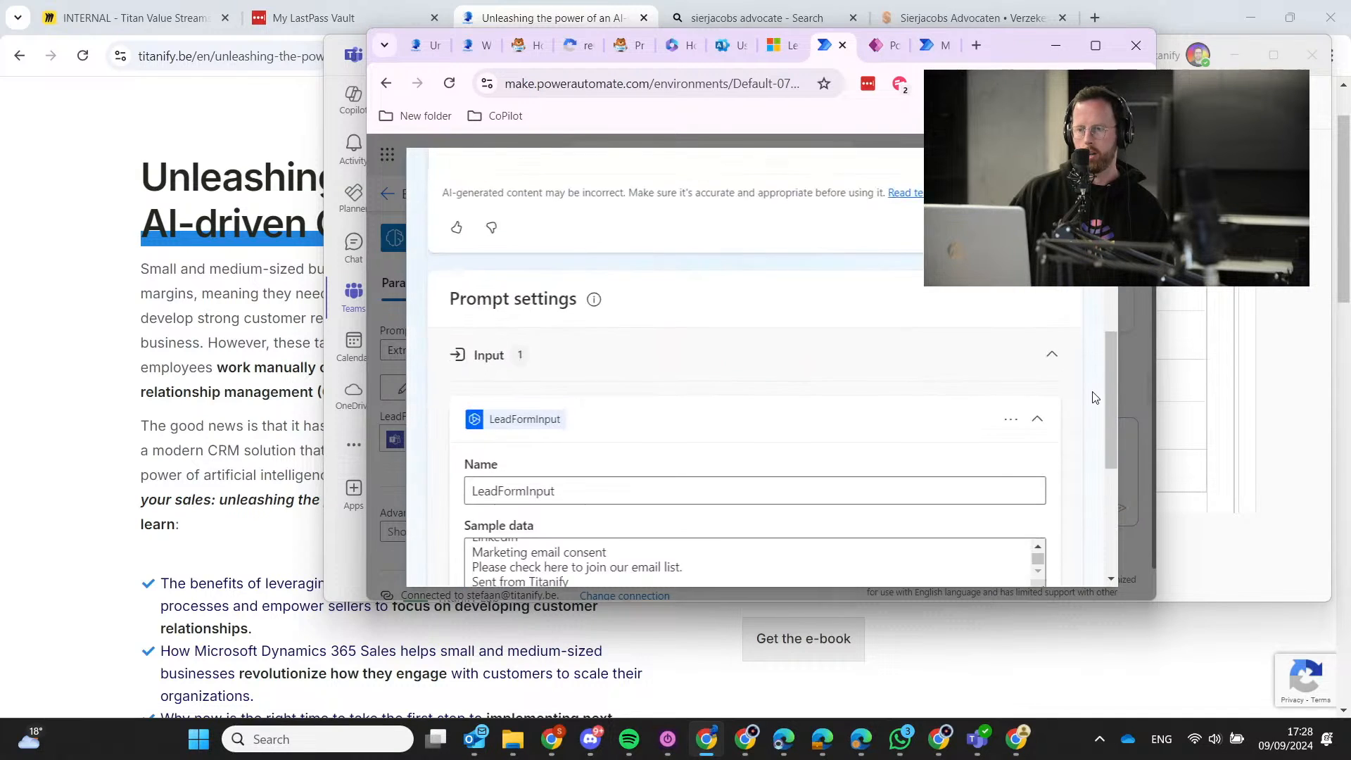
{"action": "scroll", "coordinate": [1097, 394], "scroll_direction": "down", "scroll_amount": 3}
{"action": "left_click_drag", "start_coordinate": [576, 419], "coordinate": [413, 356]}
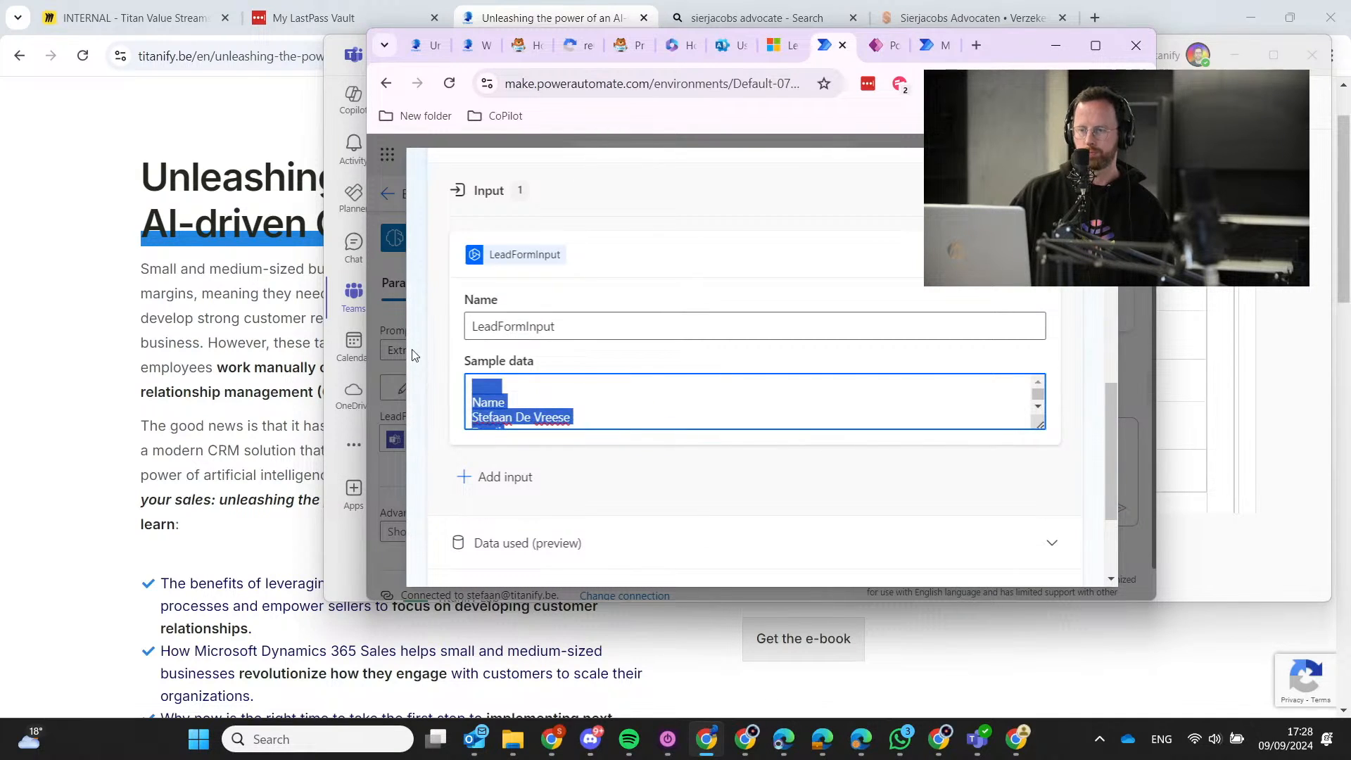
{"action": "left_click", "coordinate": [599, 392]}
{"action": "scroll", "coordinate": [599, 391], "scroll_direction": "down", "scroll_amount": 2}
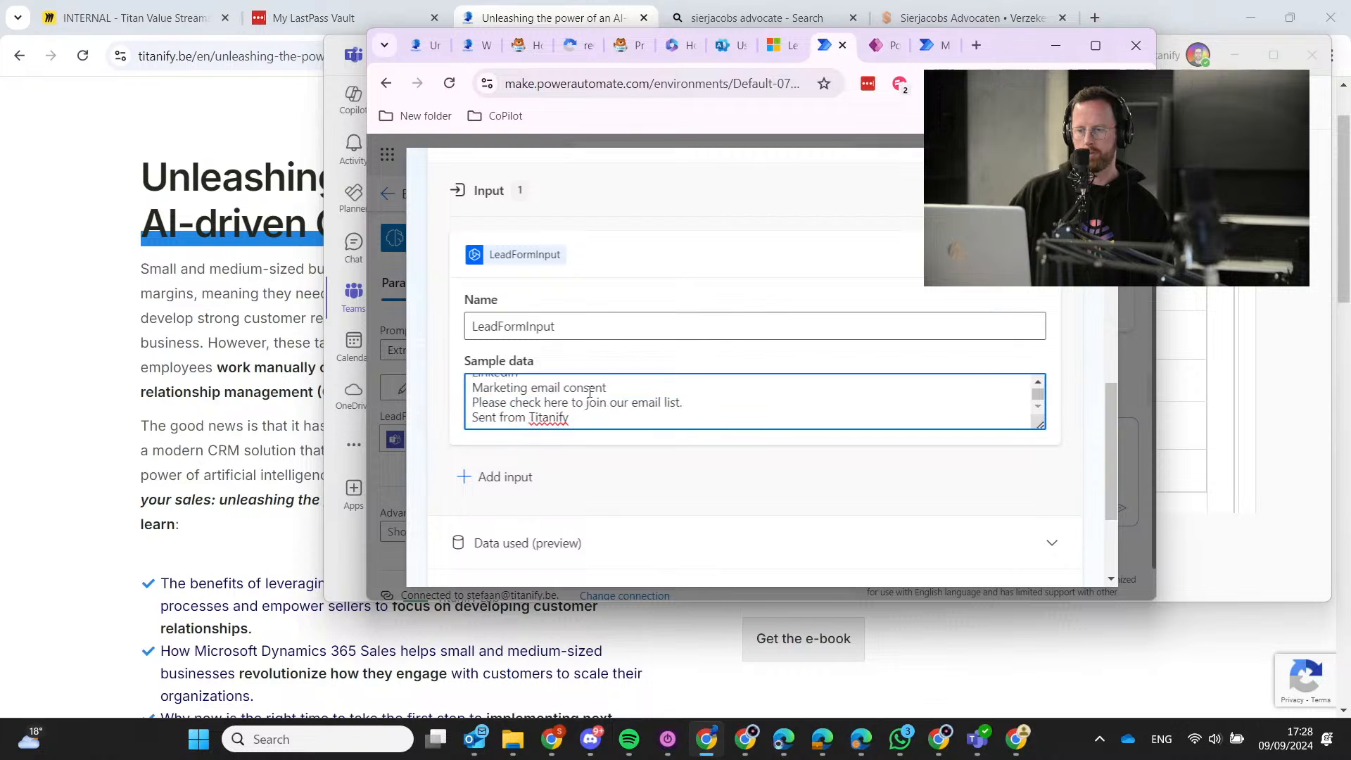
{"action": "scroll", "coordinate": [612, 391], "scroll_direction": "up", "scroll_amount": 2}
{"action": "scroll", "coordinate": [753, 378], "scroll_direction": "down", "scroll_amount": 5}
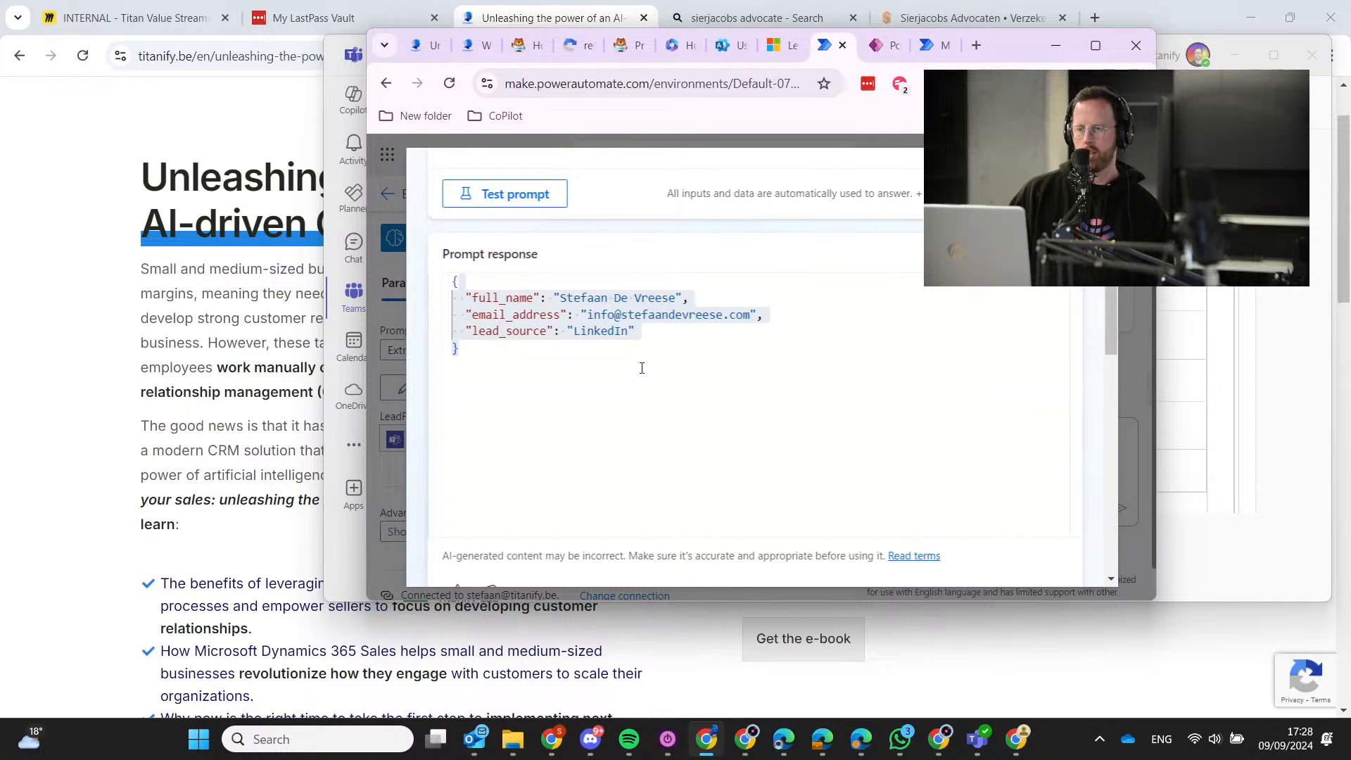
{"action": "left_click", "coordinate": [640, 365]}
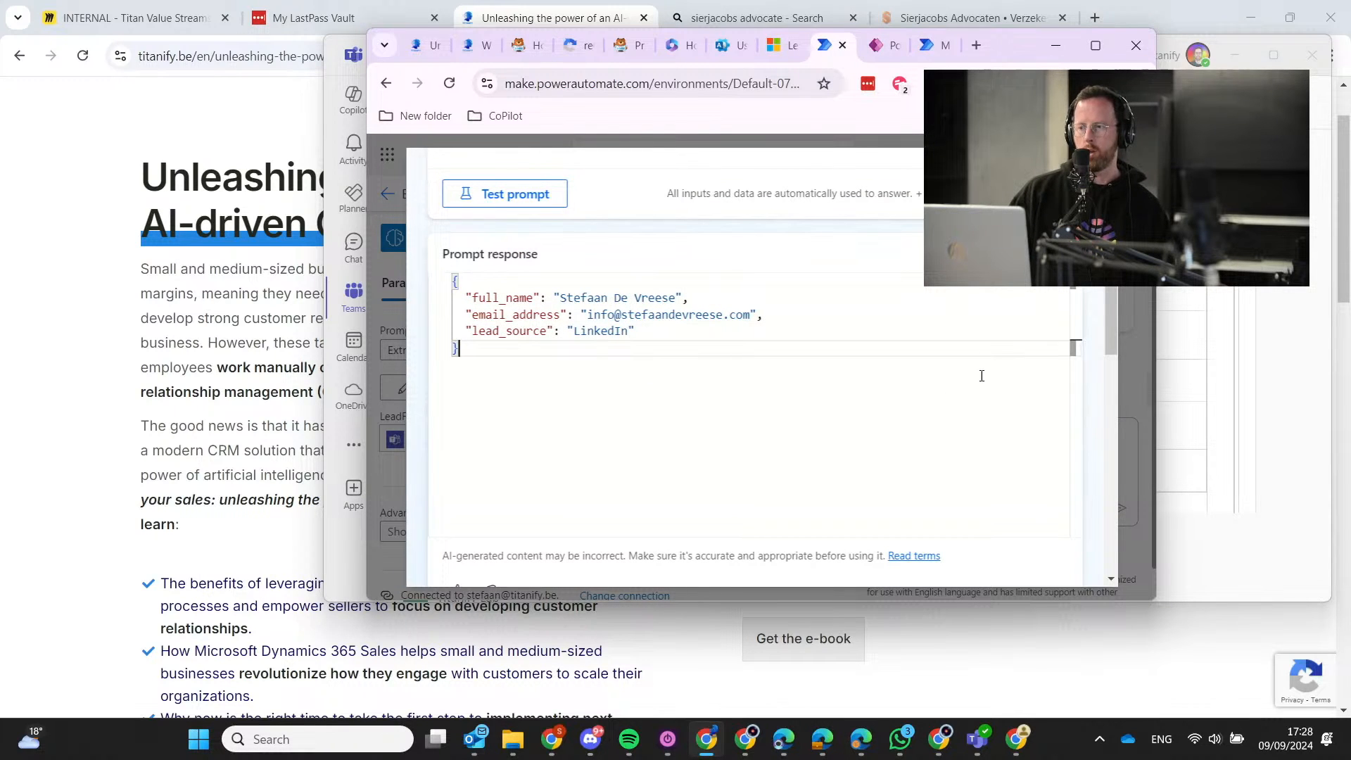
{"action": "scroll", "coordinate": [980, 378], "scroll_direction": "up", "scroll_amount": 3}
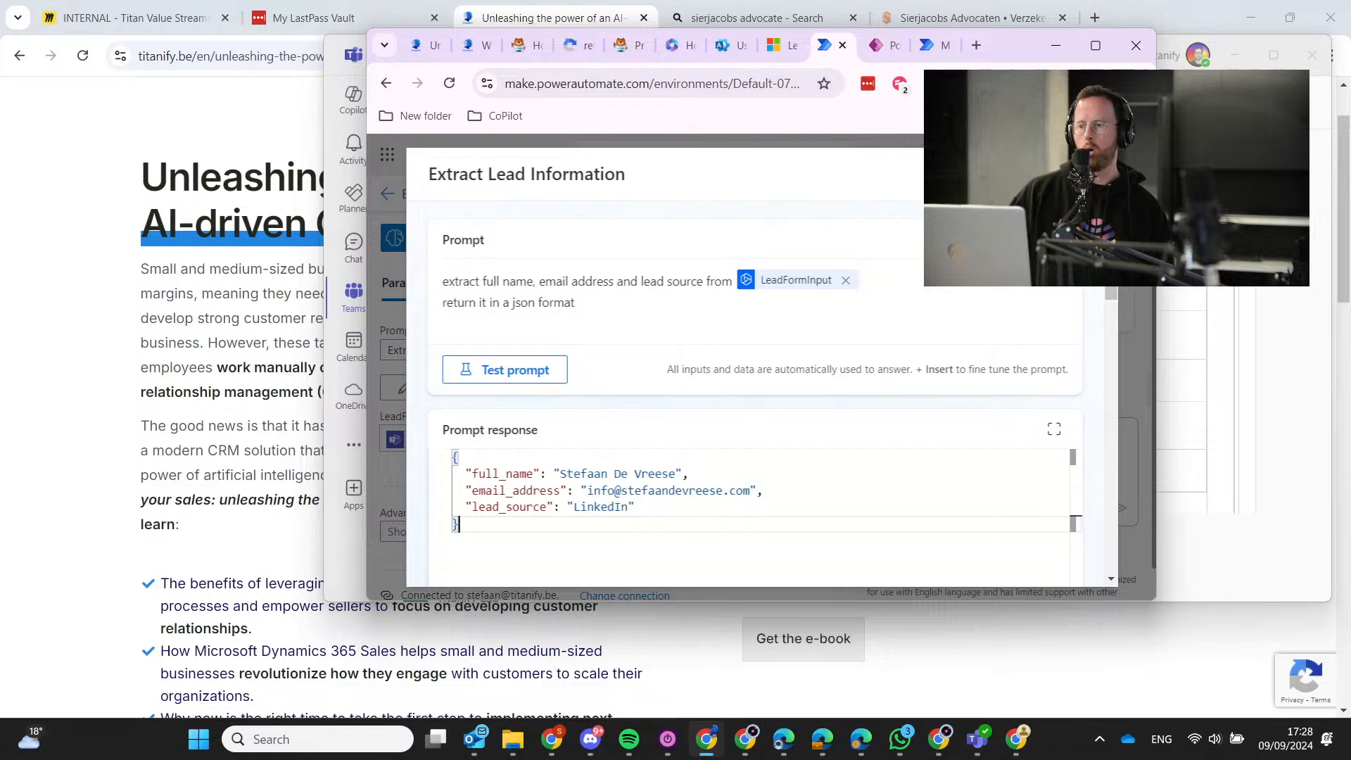
{"action": "left_click", "coordinate": [1093, 174]}
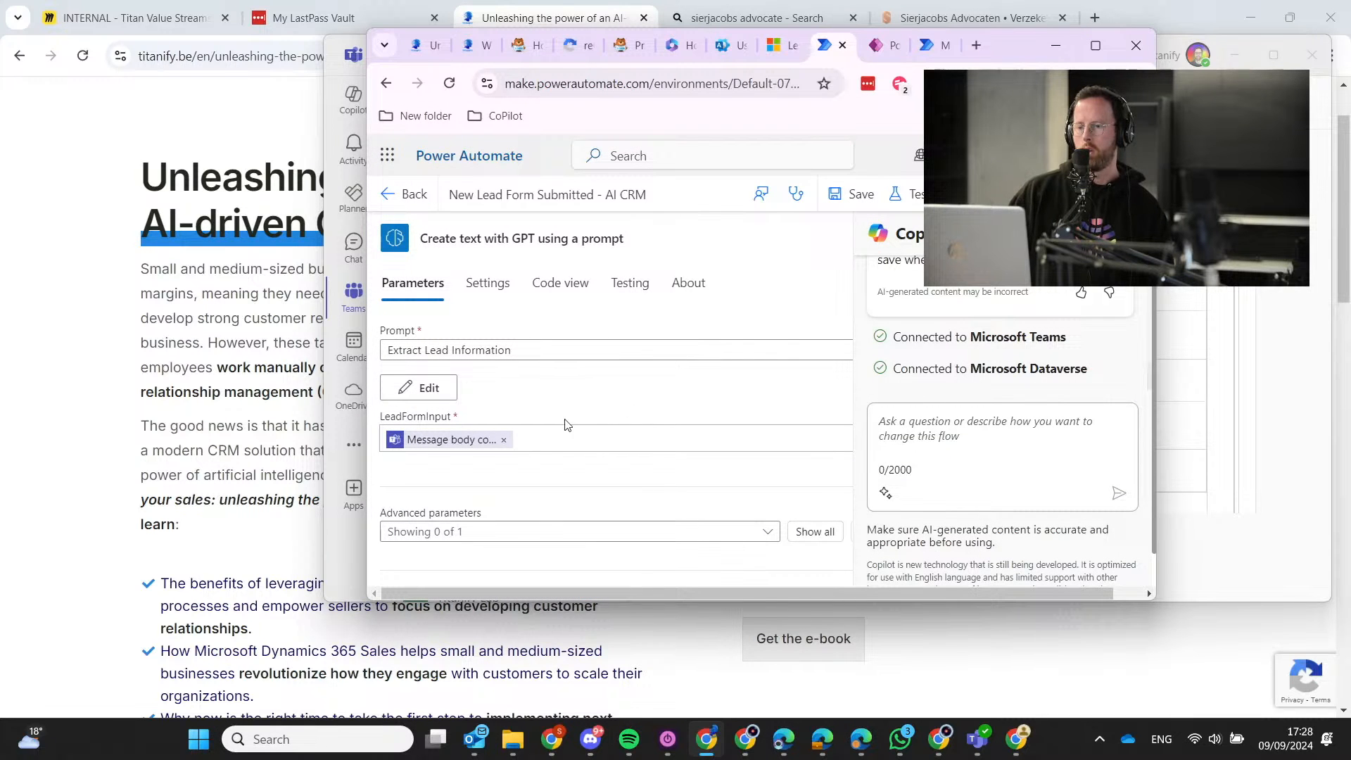
Maximize the window and show the Teams post step's 'new lead:' message with full_name and email_address.
{"action": "left_click", "coordinate": [1084, 46]}
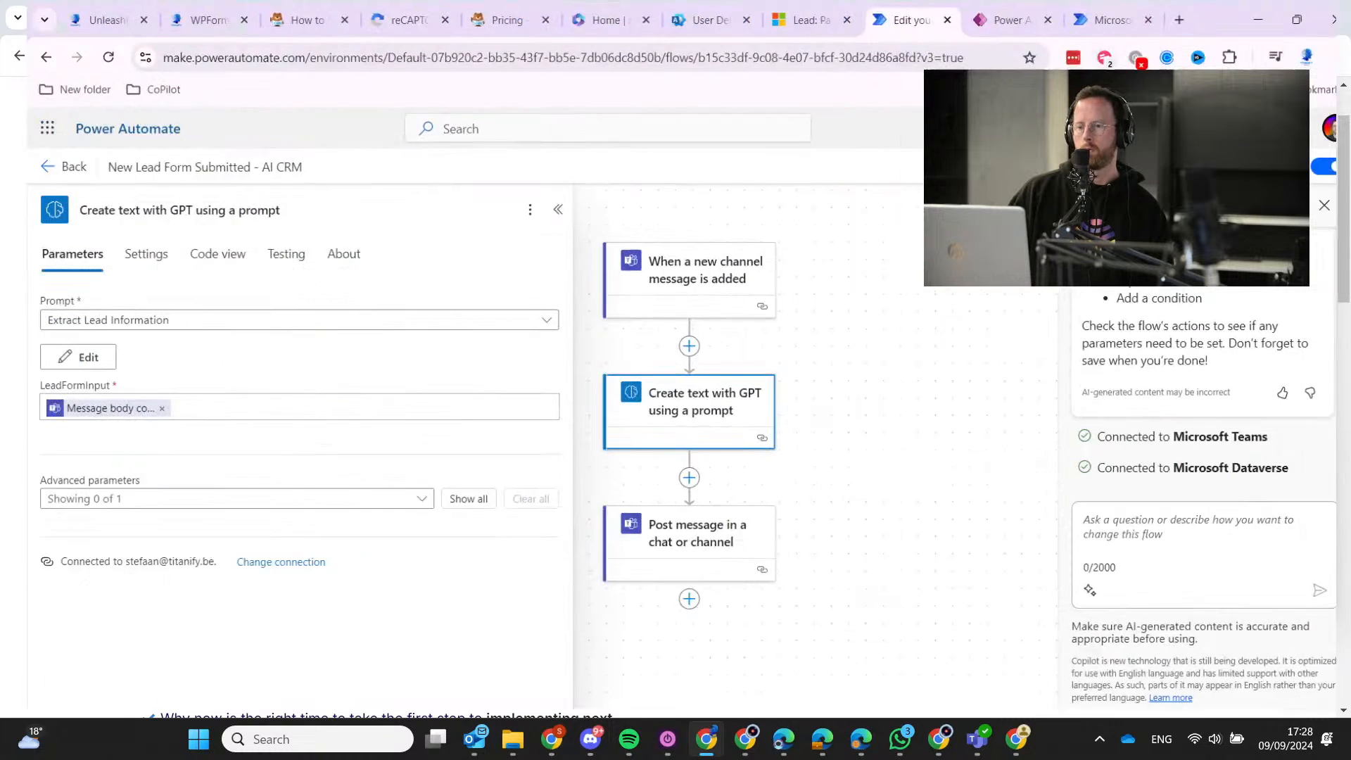
{"action": "left_click", "coordinate": [689, 542]}
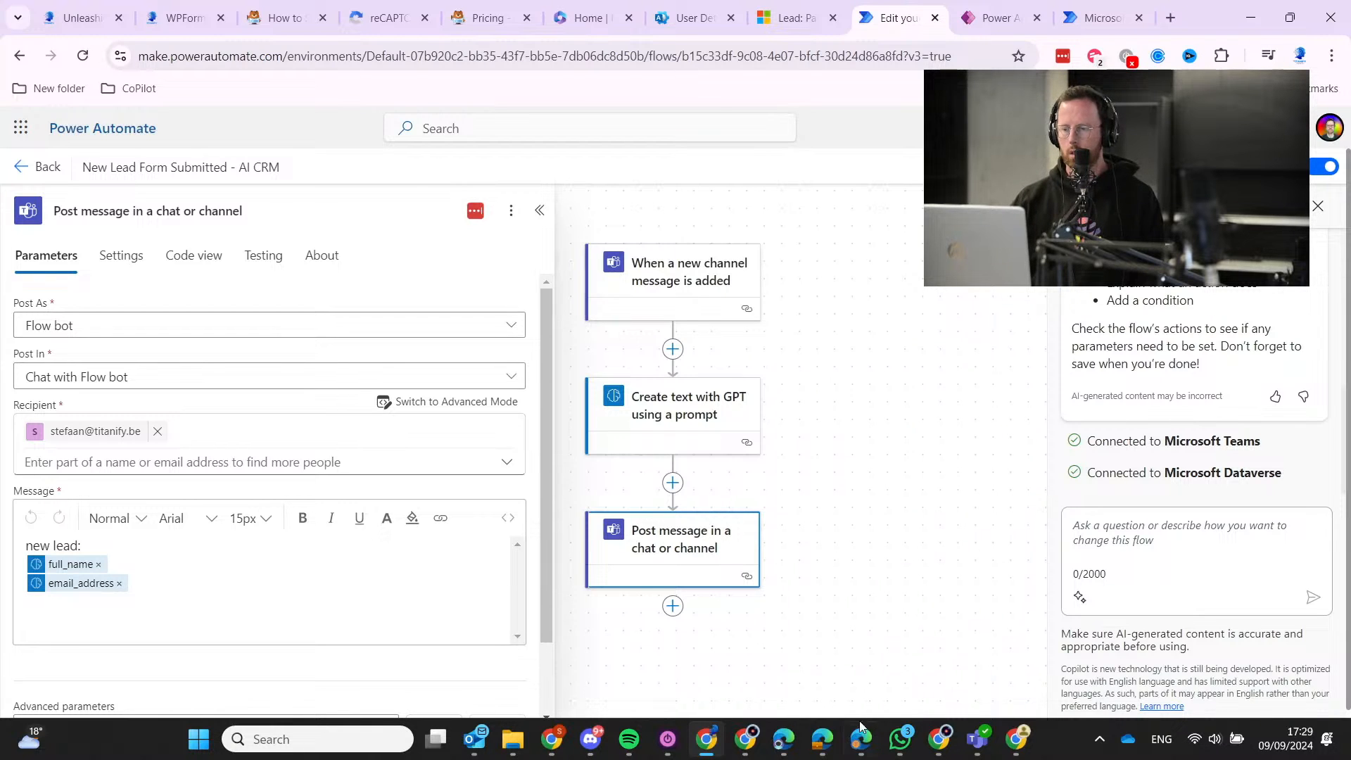
In Microsoft Teams, go to the D365 for Sales channel.
{"action": "left_click", "coordinate": [987, 752]}
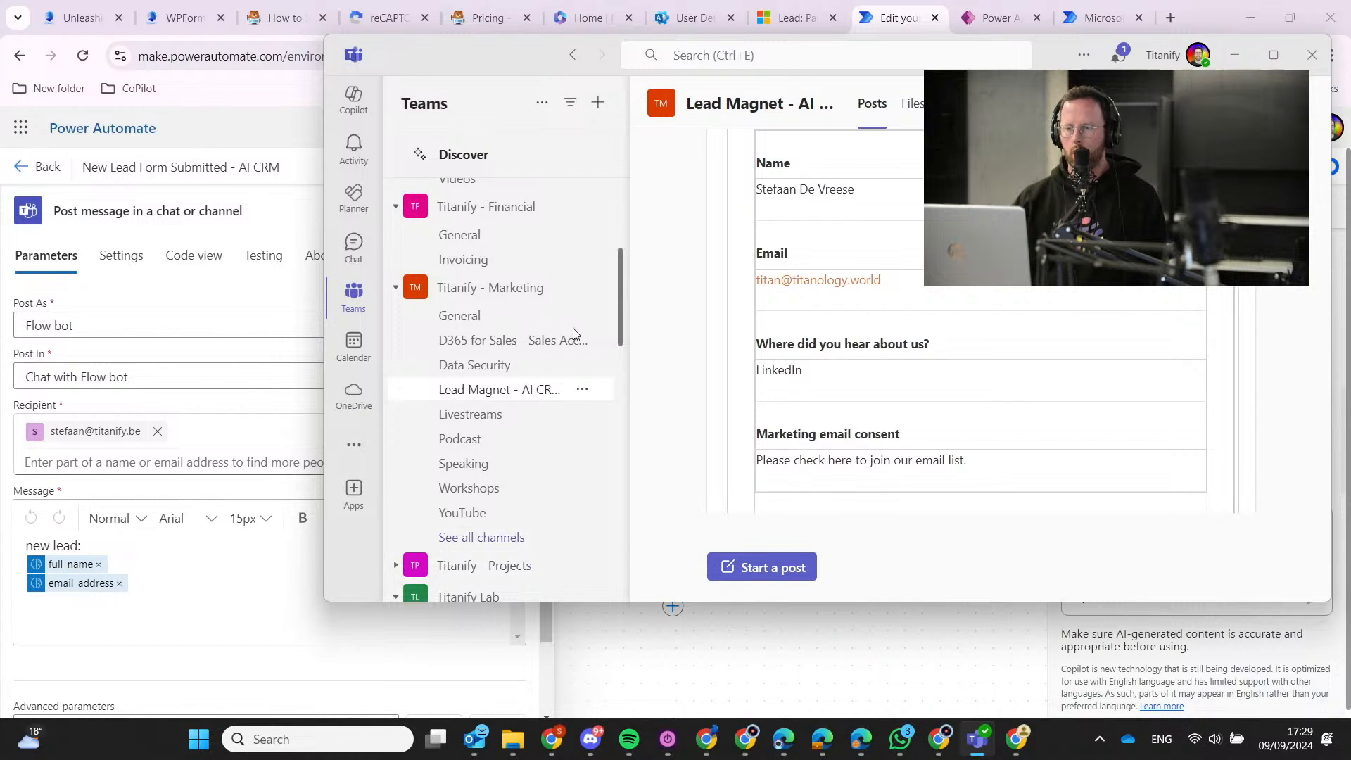
{"action": "scroll", "coordinate": [539, 469], "scroll_direction": "down", "scroll_amount": 3}
{"action": "scroll", "coordinate": [535, 461], "scroll_direction": "down", "scroll_amount": 10}
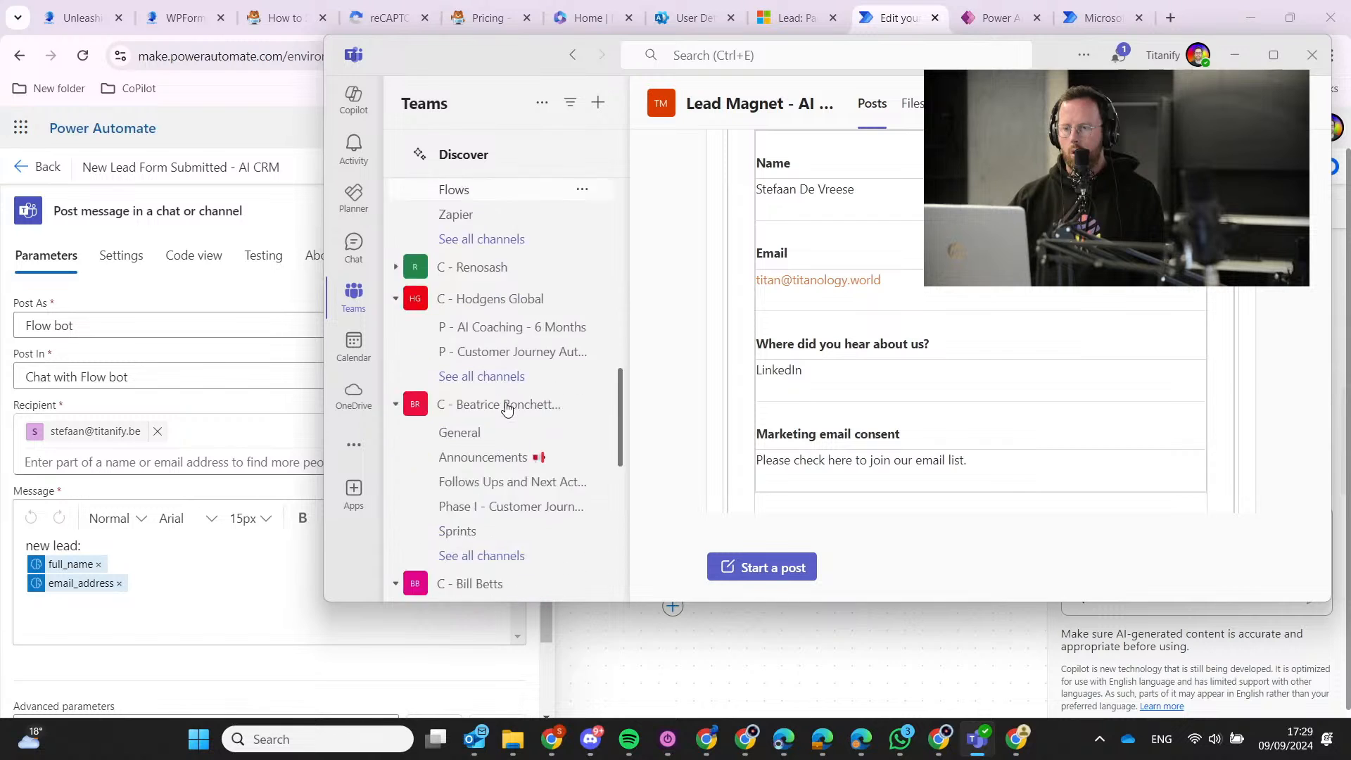
{"action": "scroll", "coordinate": [532, 452], "scroll_direction": "up", "scroll_amount": 15}
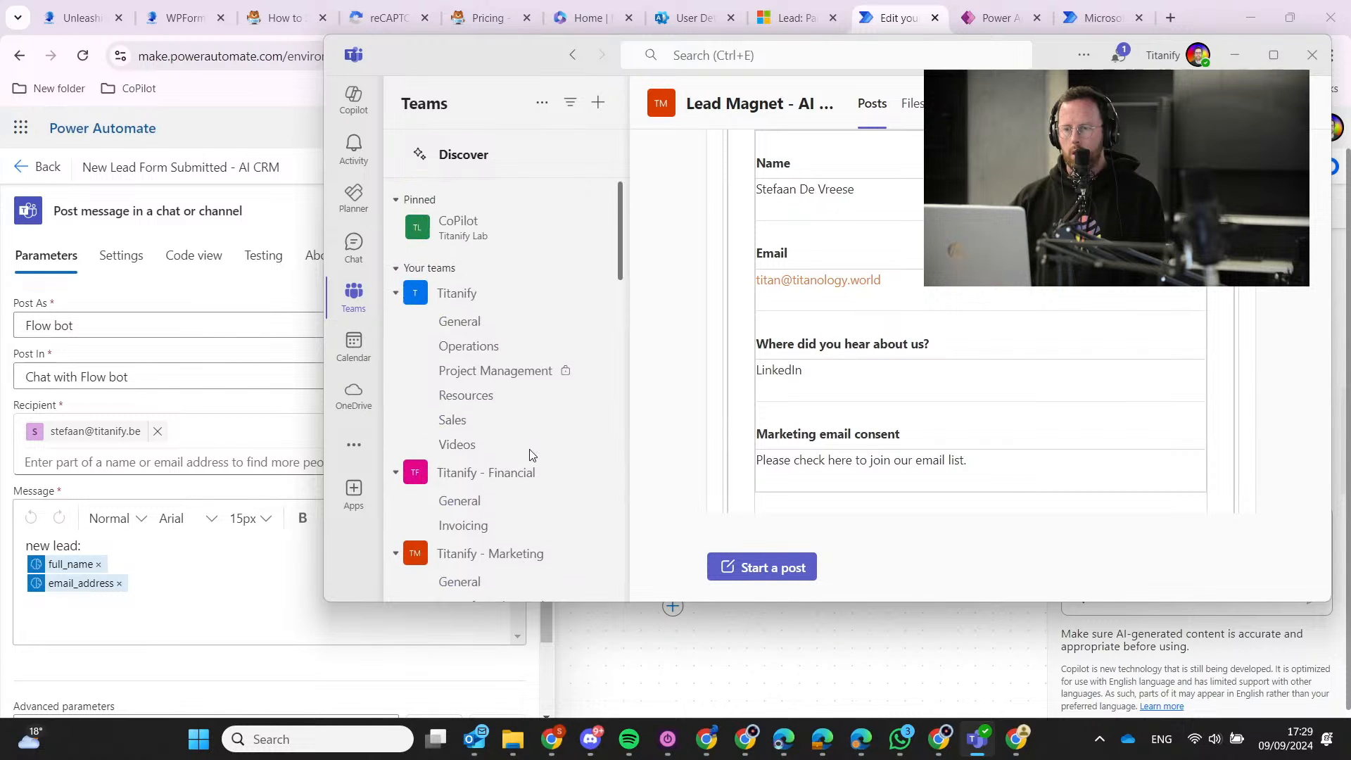
{"action": "scroll", "coordinate": [507, 432], "scroll_direction": "down", "scroll_amount": 3}
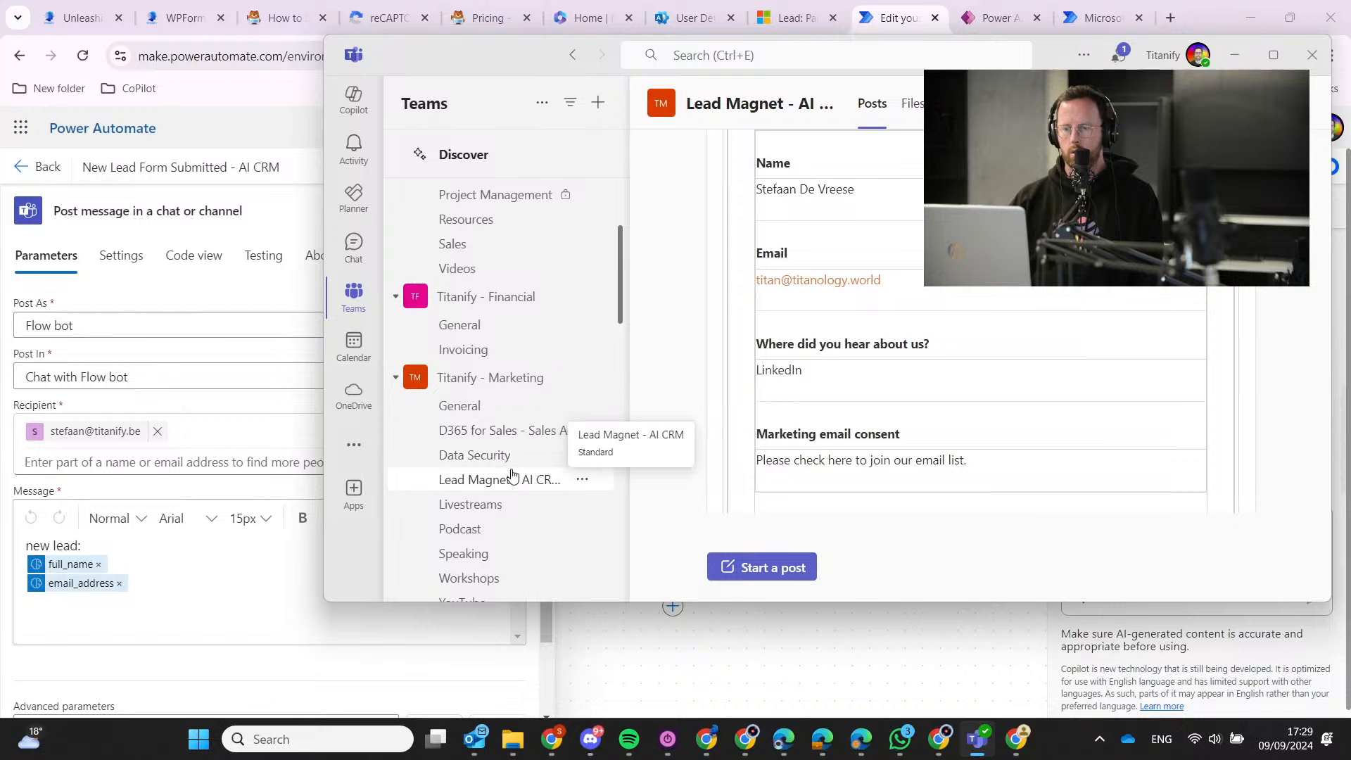
{"action": "left_click", "coordinate": [513, 432]}
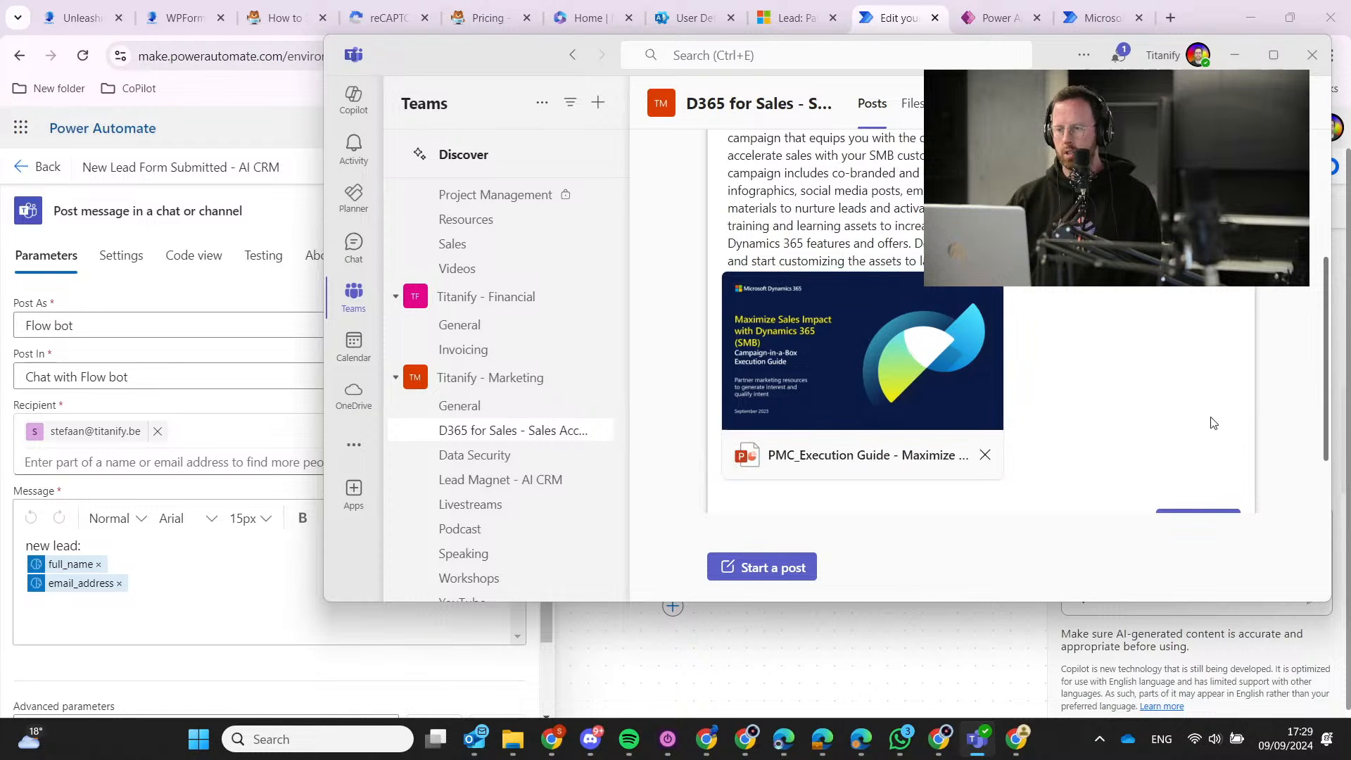
Open the Titanify eBook PDF from the channel's Files, then return to the flow editor.
{"action": "scroll", "coordinate": [1168, 408], "scroll_direction": "up", "scroll_amount": 3}
{"action": "left_click", "coordinate": [912, 104]}
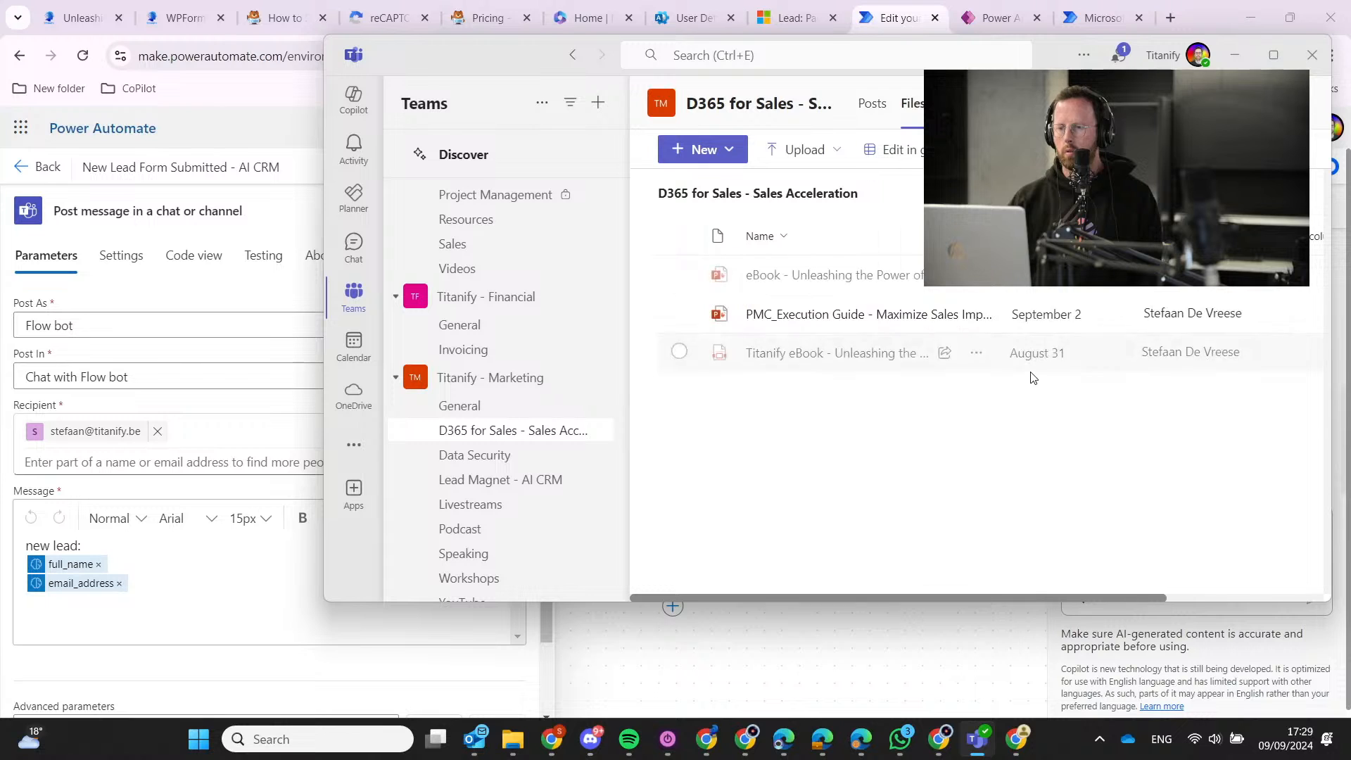
{"action": "left_click", "coordinate": [819, 353]}
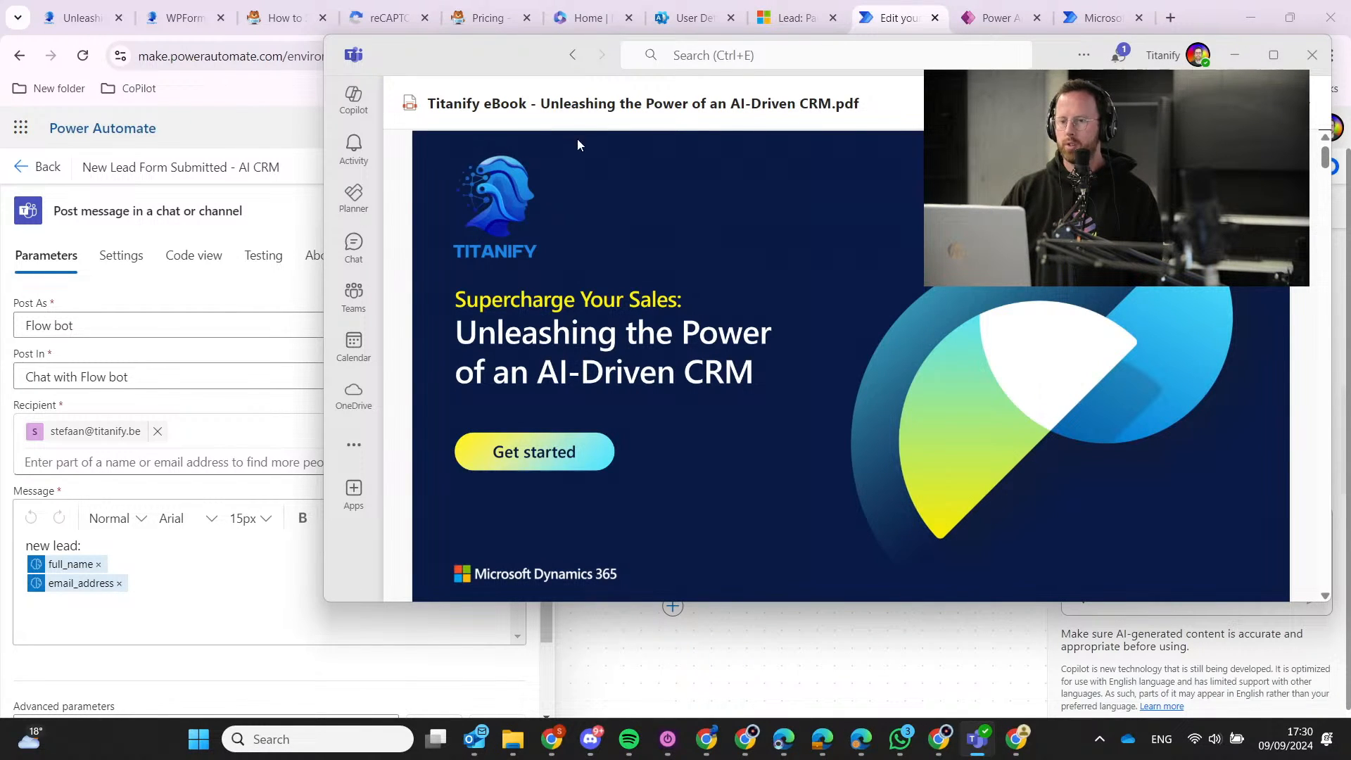
{"action": "left_click", "coordinate": [290, 124]}
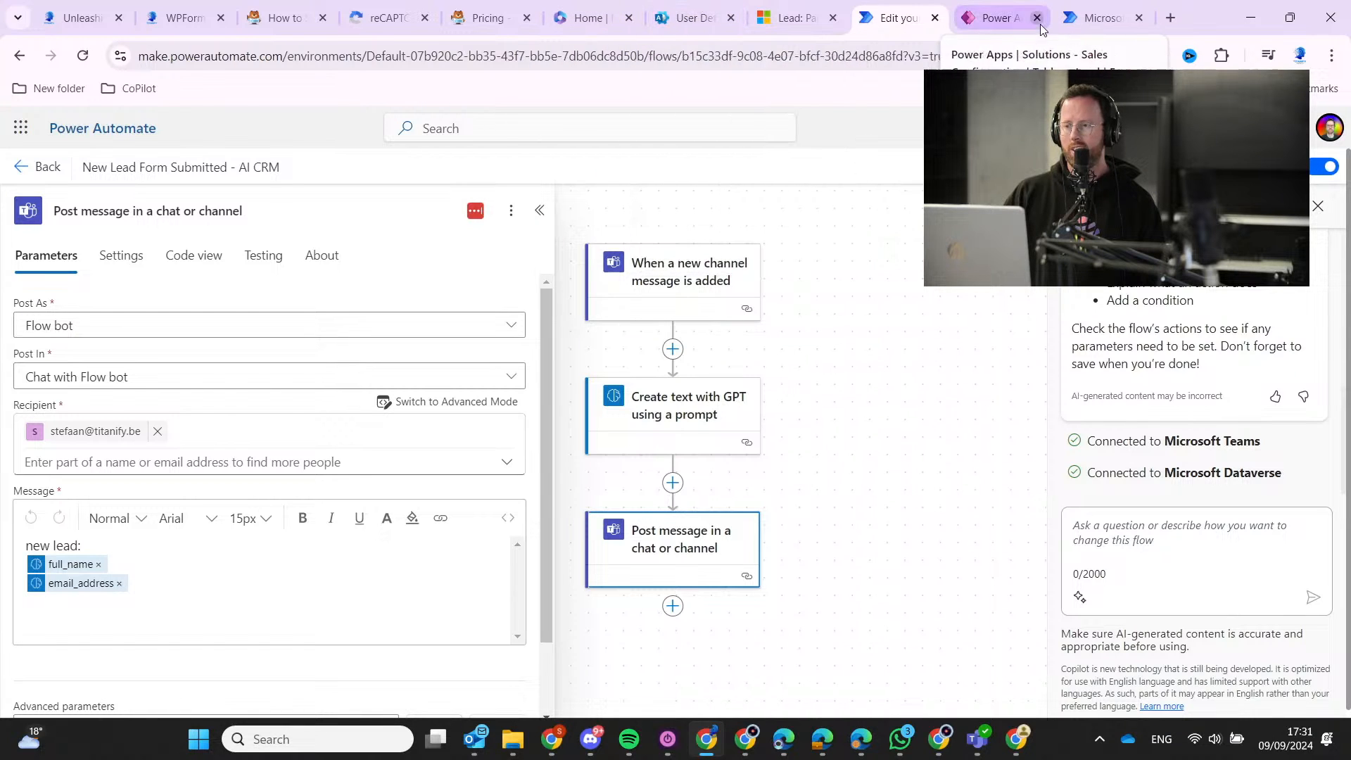
Review the trigger, GPT and Teams post steps, then list all dynamic content for the message.
{"action": "left_click", "coordinate": [670, 299]}
{"action": "left_click", "coordinate": [678, 396]}
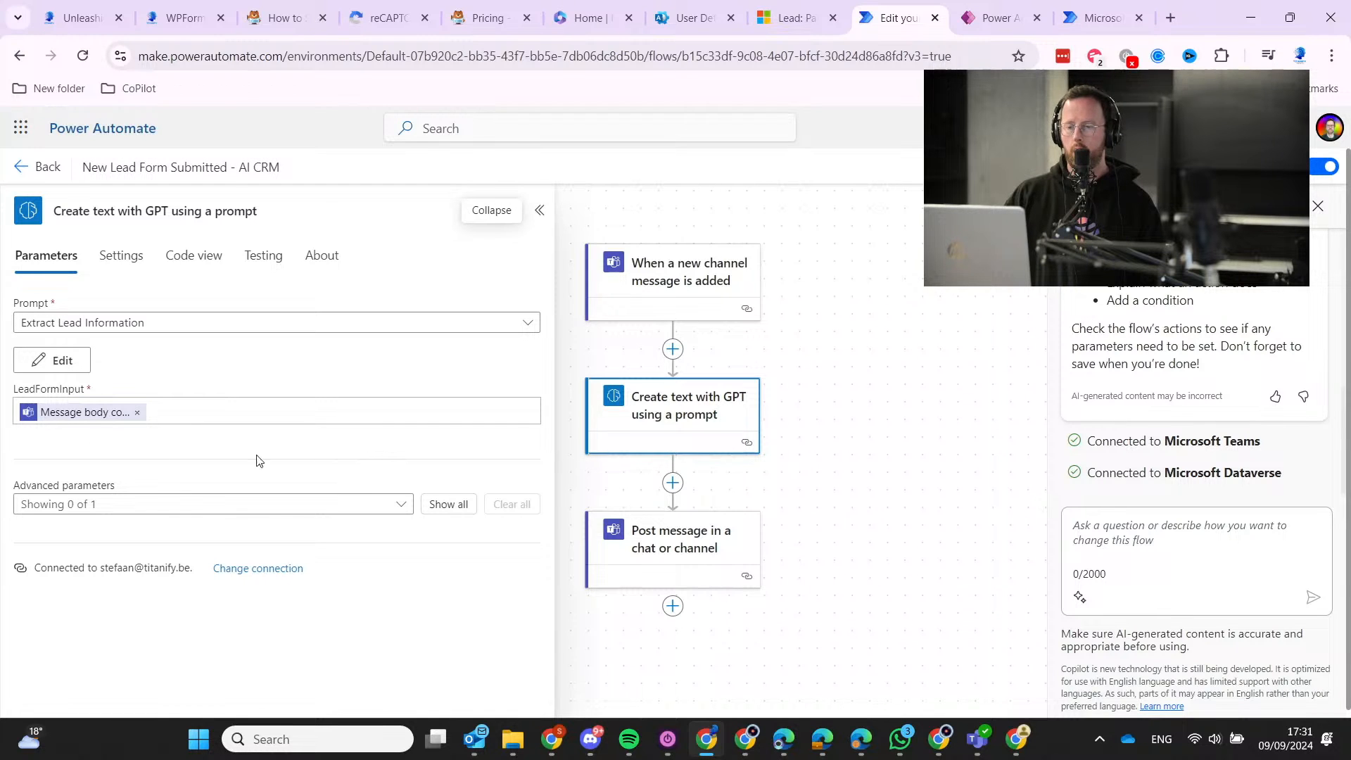
{"action": "left_click", "coordinate": [674, 538]}
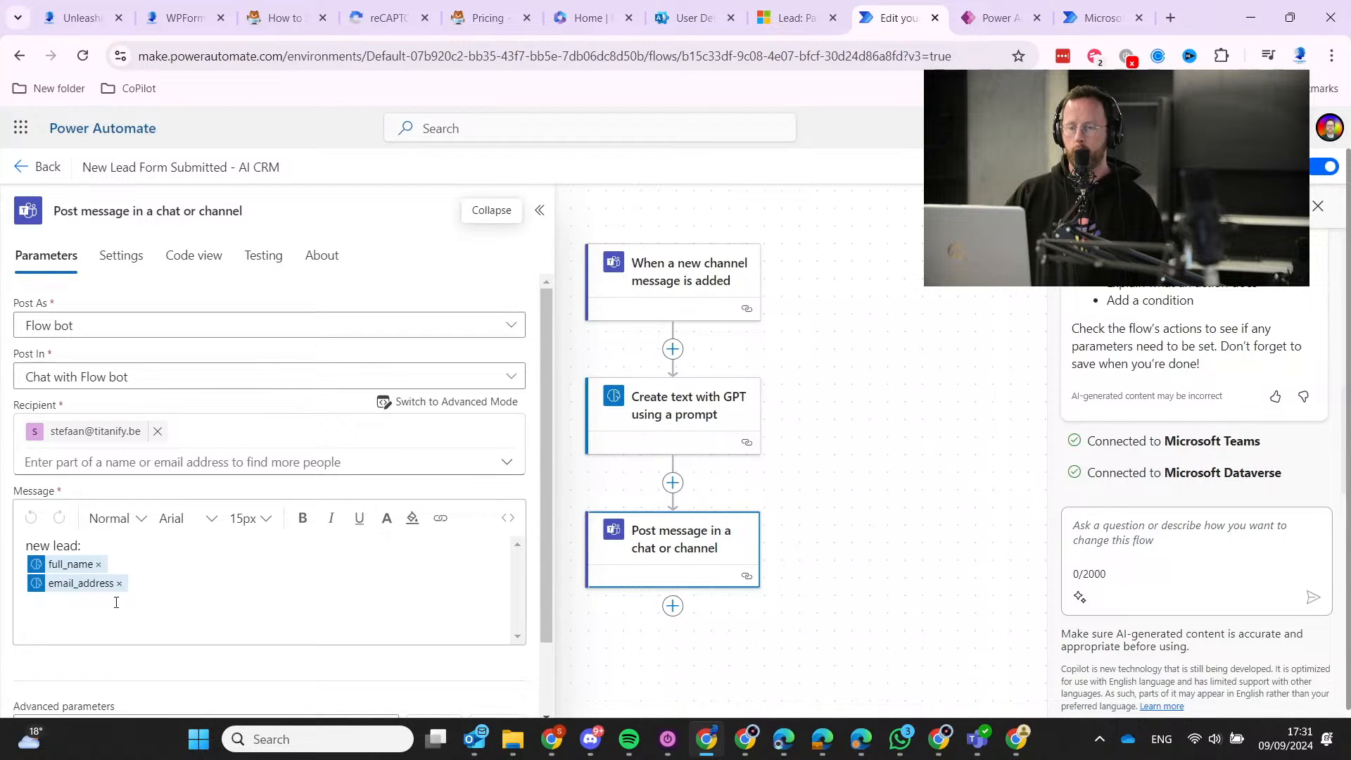
{"action": "left_click", "coordinate": [111, 571]}
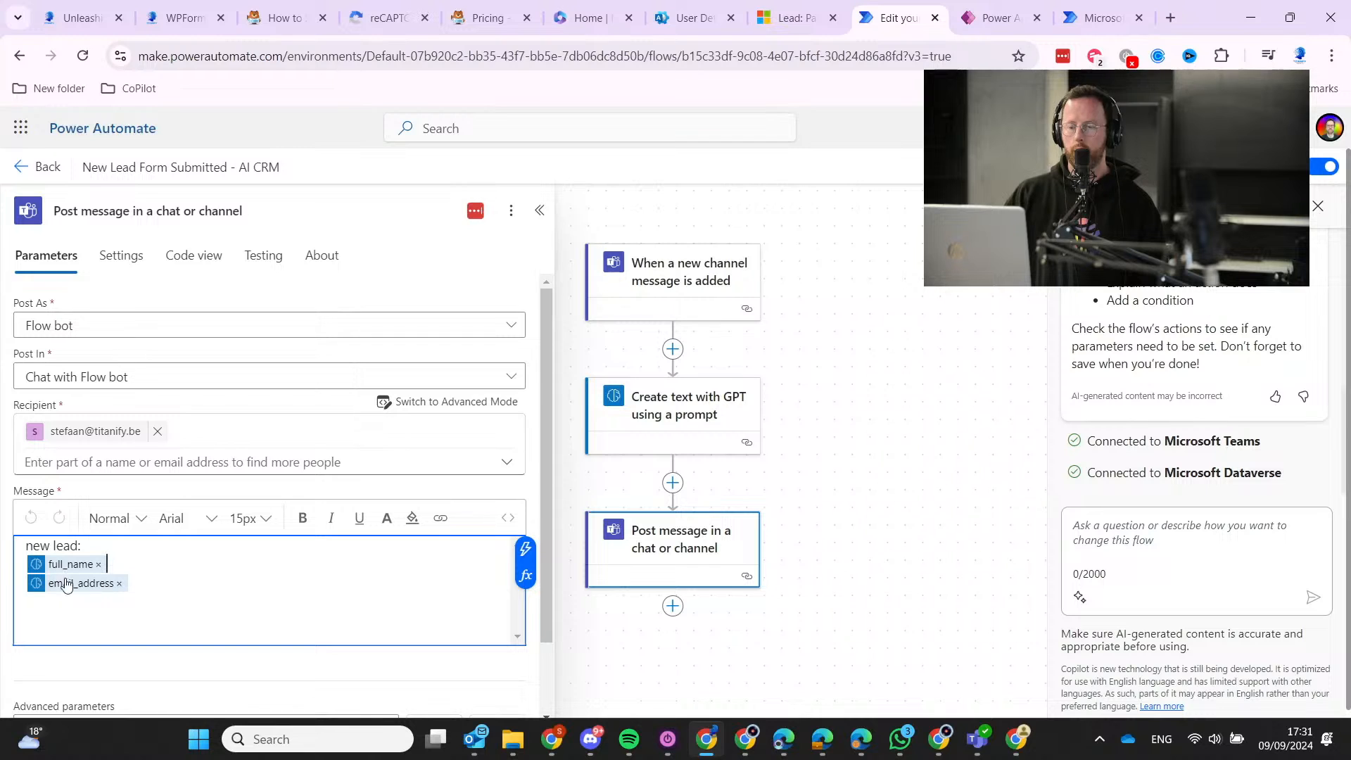
{"action": "left_click", "coordinate": [525, 547]}
{"action": "left_click", "coordinate": [848, 691]}
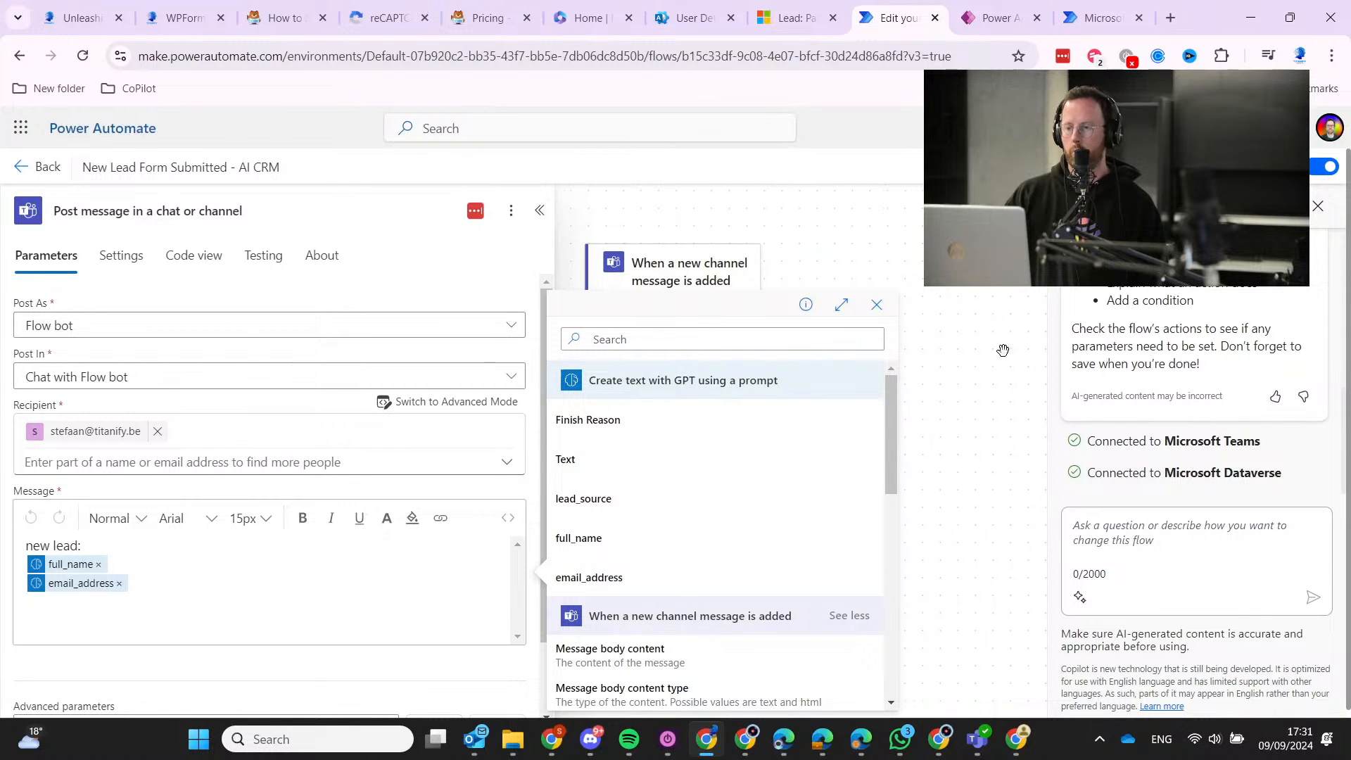
Dismiss the Teams post settings and dynamic content list so the three-step flow shows.
{"action": "left_click", "coordinate": [948, 369]}
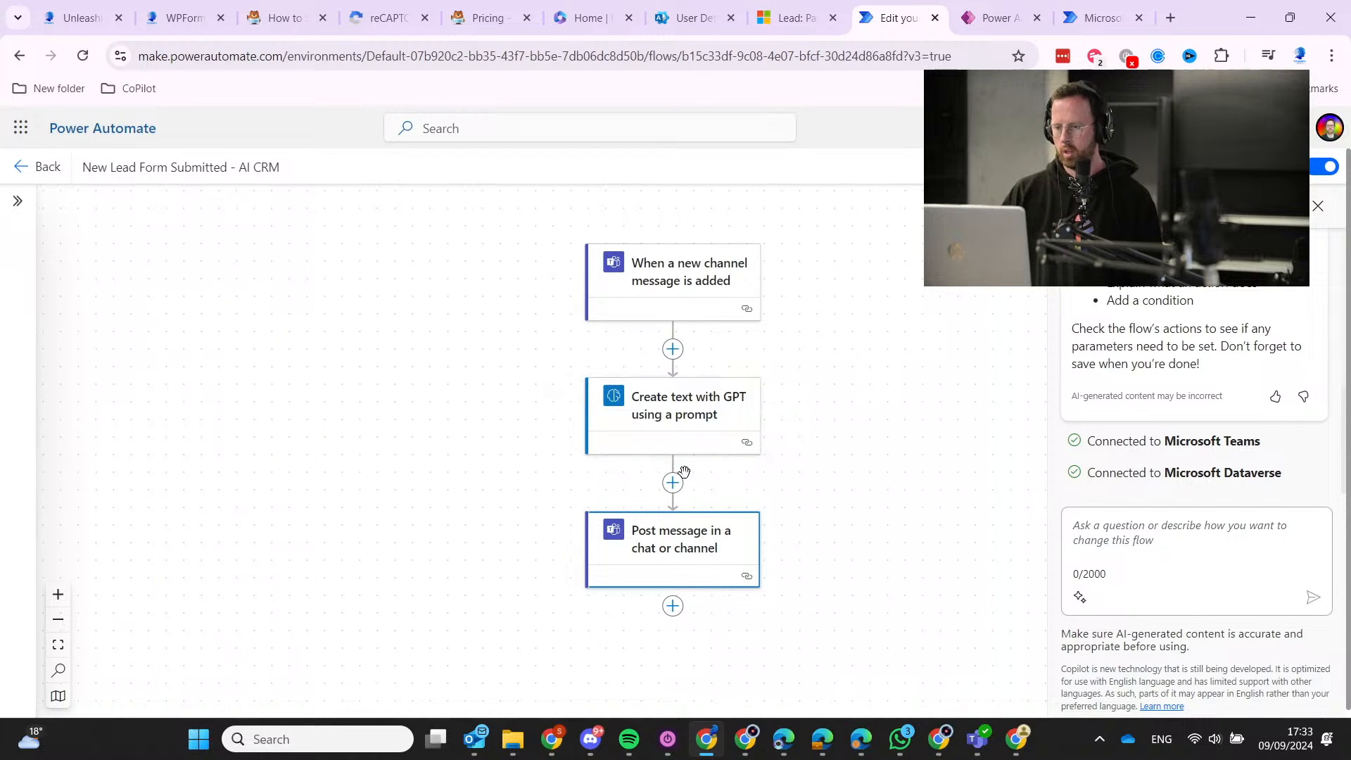
Browse My flows: Shared with me, Desktop flows, then back to Cloud flows.
{"action": "left_click", "coordinate": [1074, 22]}
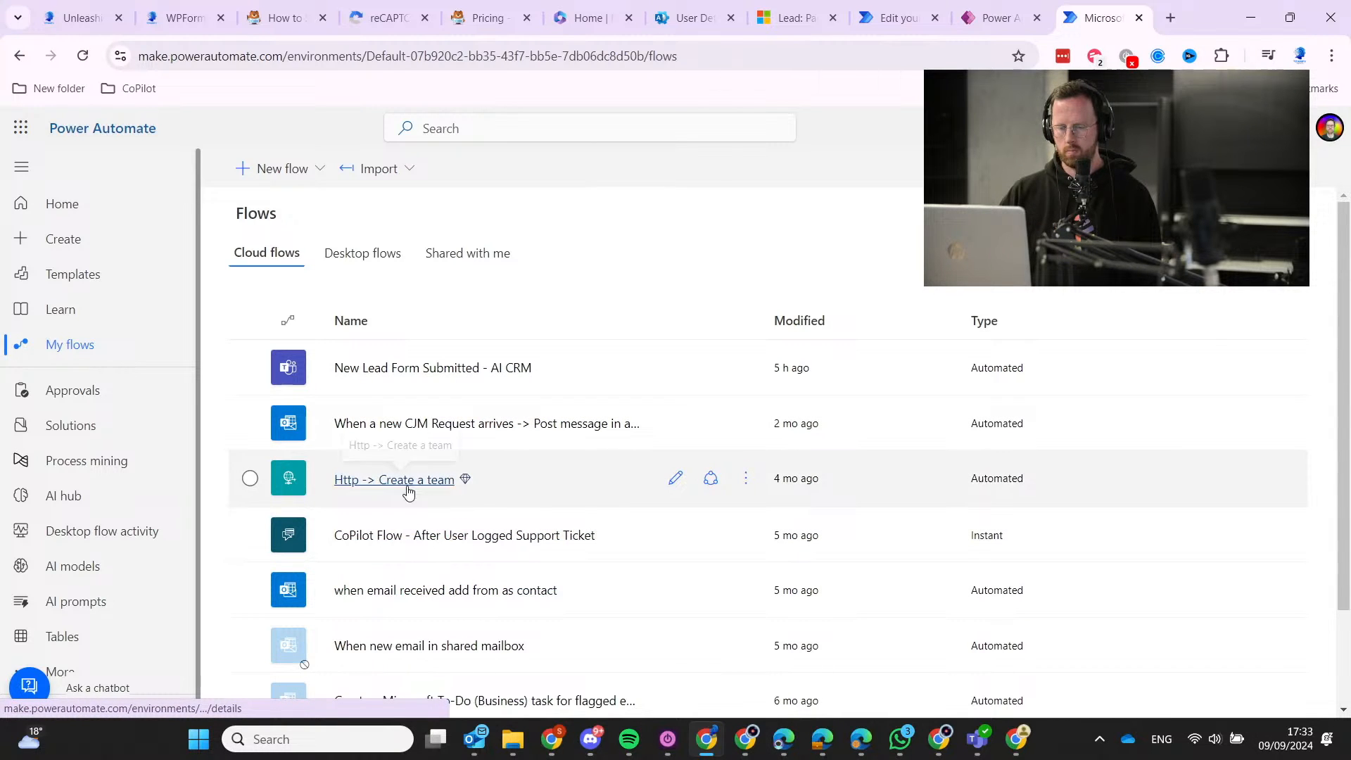
{"action": "left_click", "coordinate": [499, 255]}
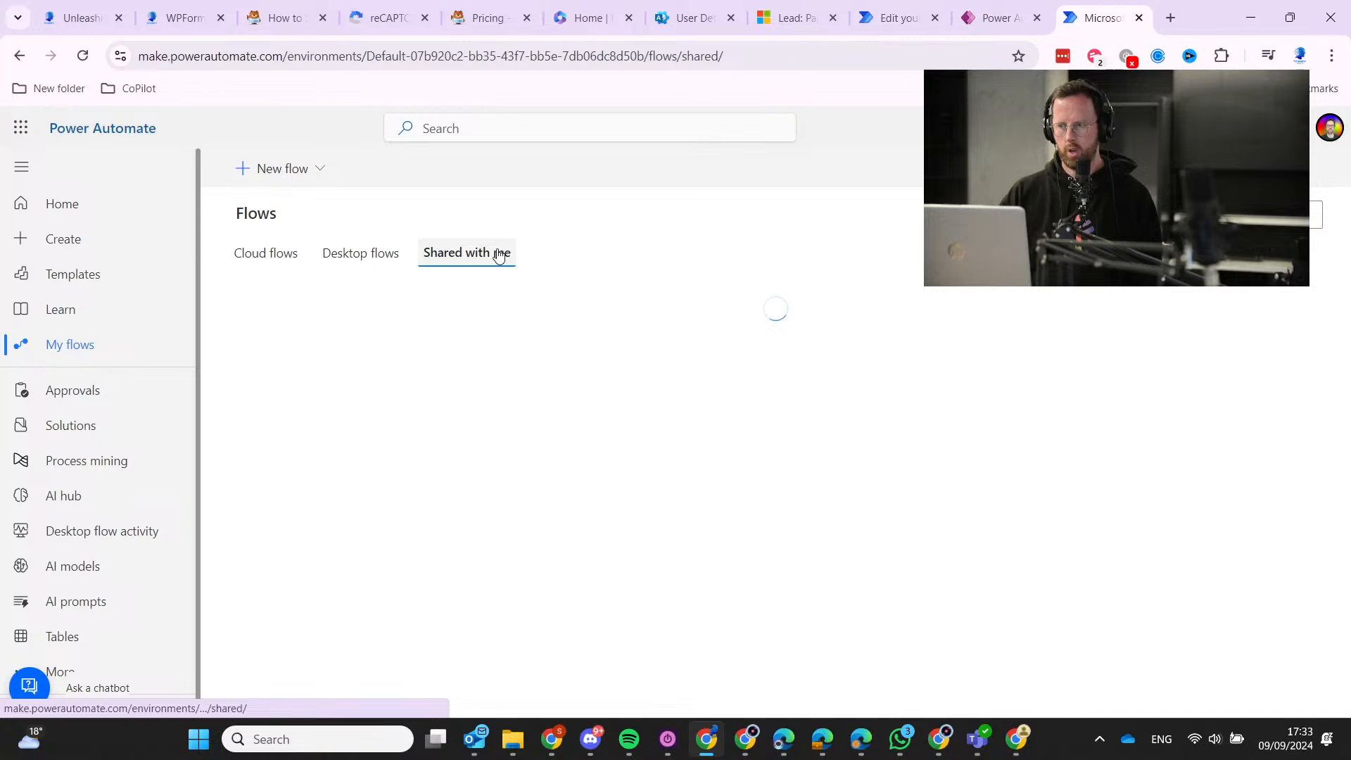
{"action": "left_click", "coordinate": [359, 253]}
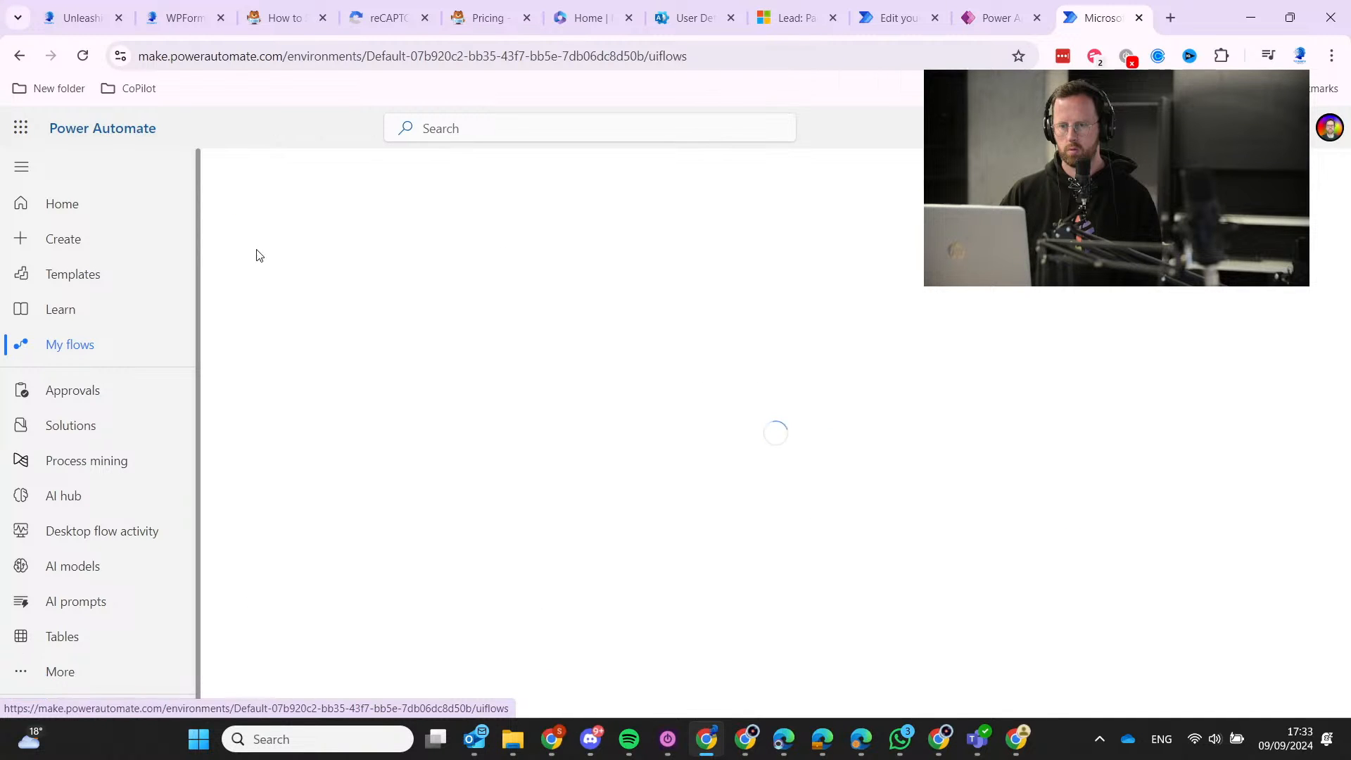
{"action": "left_click", "coordinate": [261, 253]}
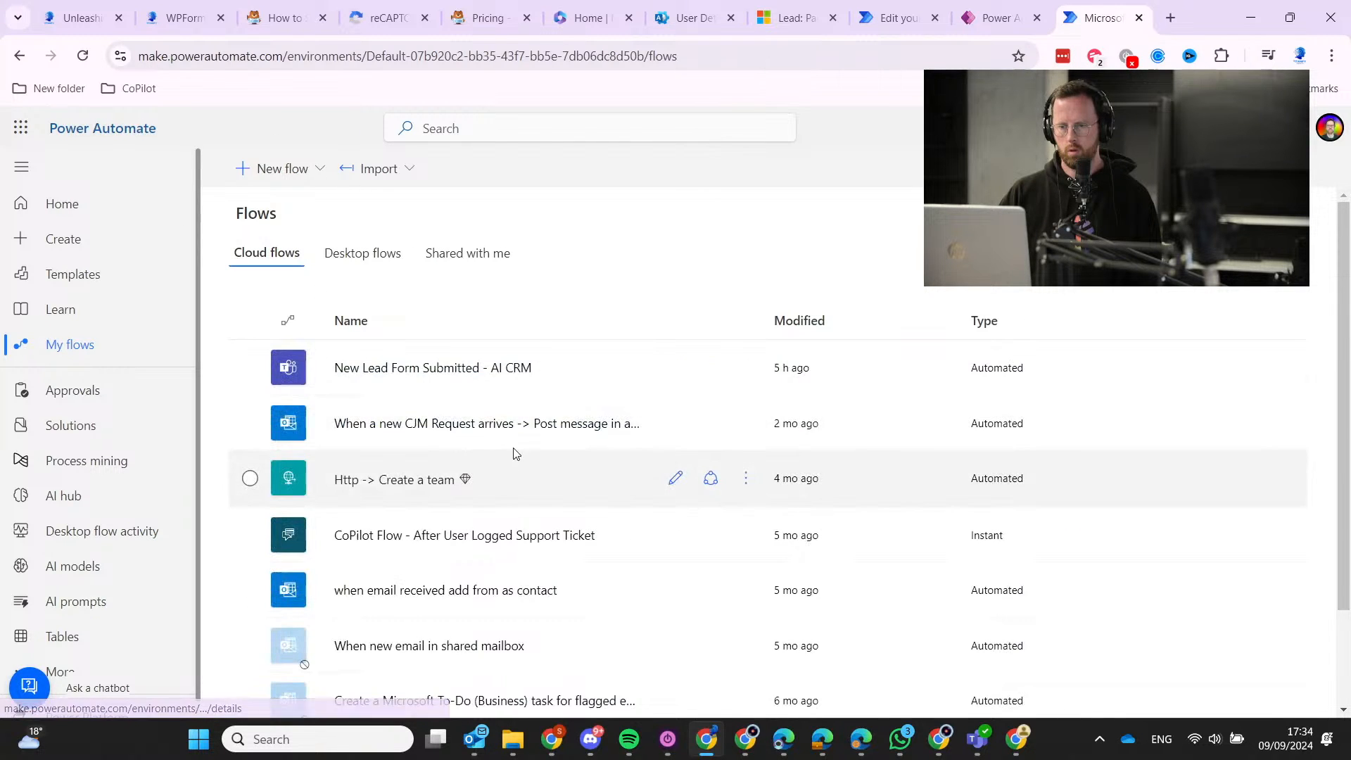
{"action": "scroll", "coordinate": [513, 522], "scroll_direction": "down", "scroll_amount": 2}
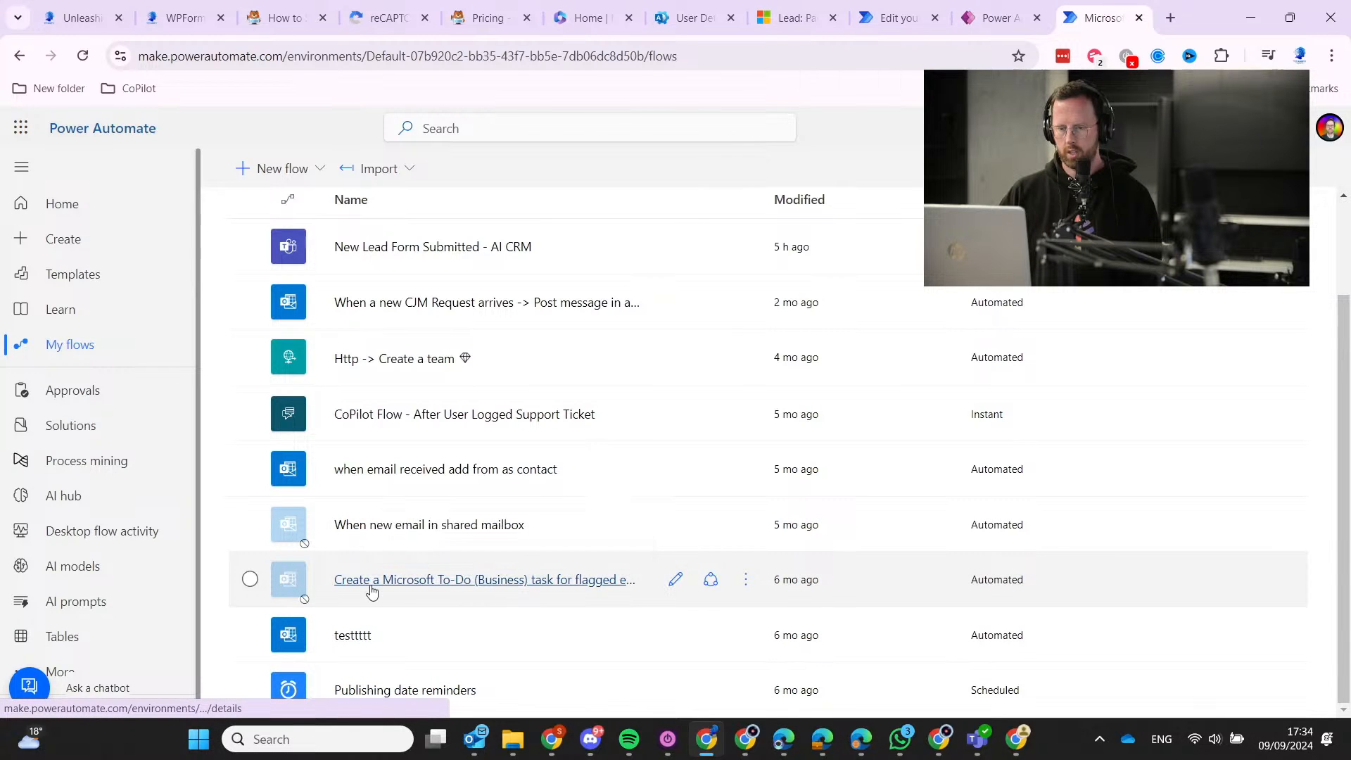
Switch environment and open the B2B Service ScoreCard Follow Up in D365 for Sales flow.
{"action": "left_click", "coordinate": [1218, 127]}
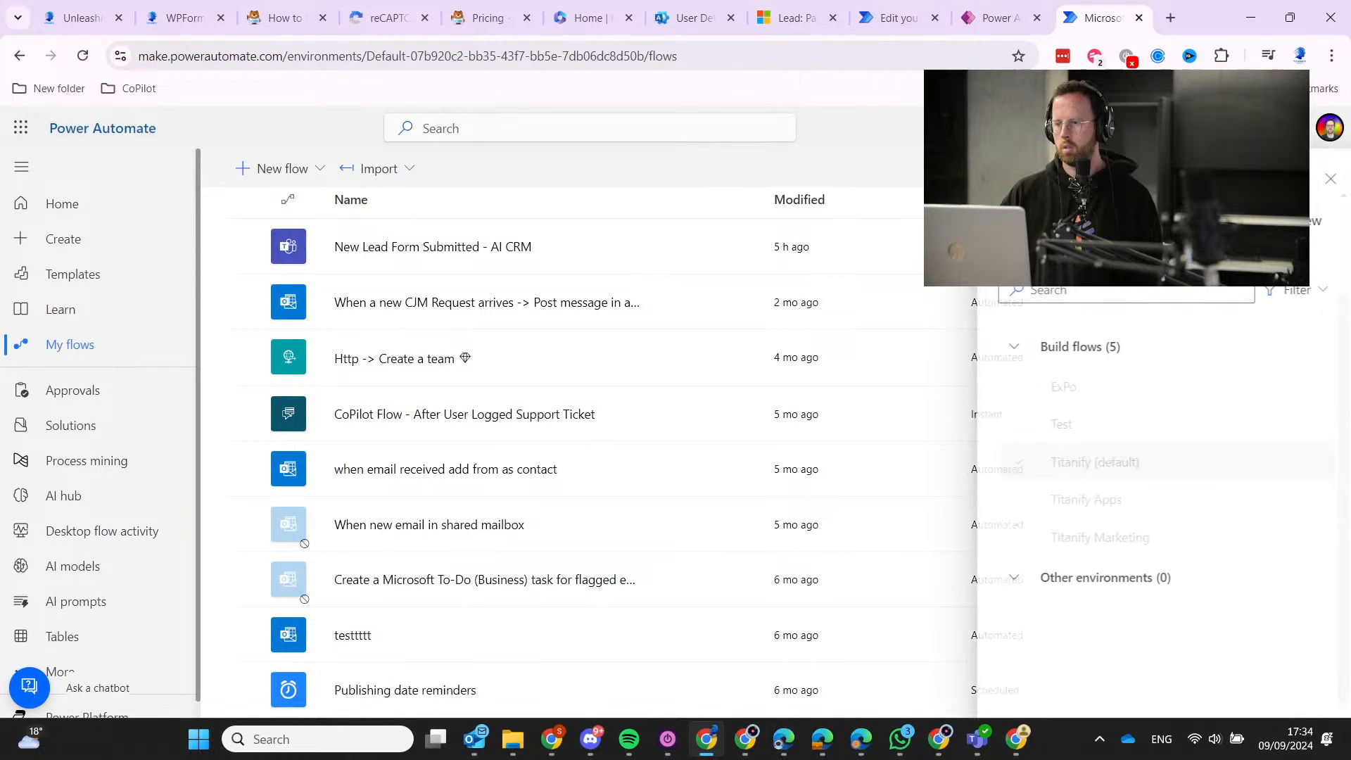
{"action": "left_click", "coordinate": [1100, 498]}
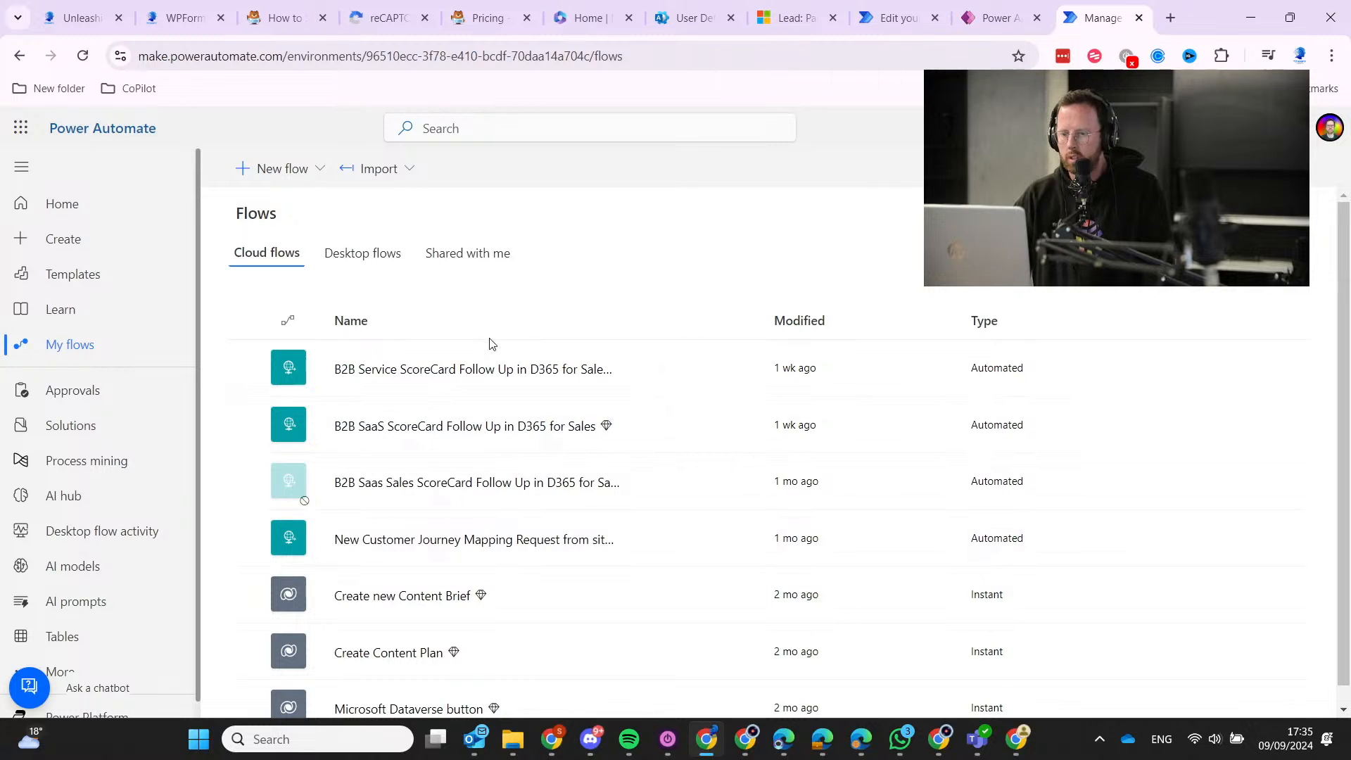
{"action": "left_click", "coordinate": [415, 376]}
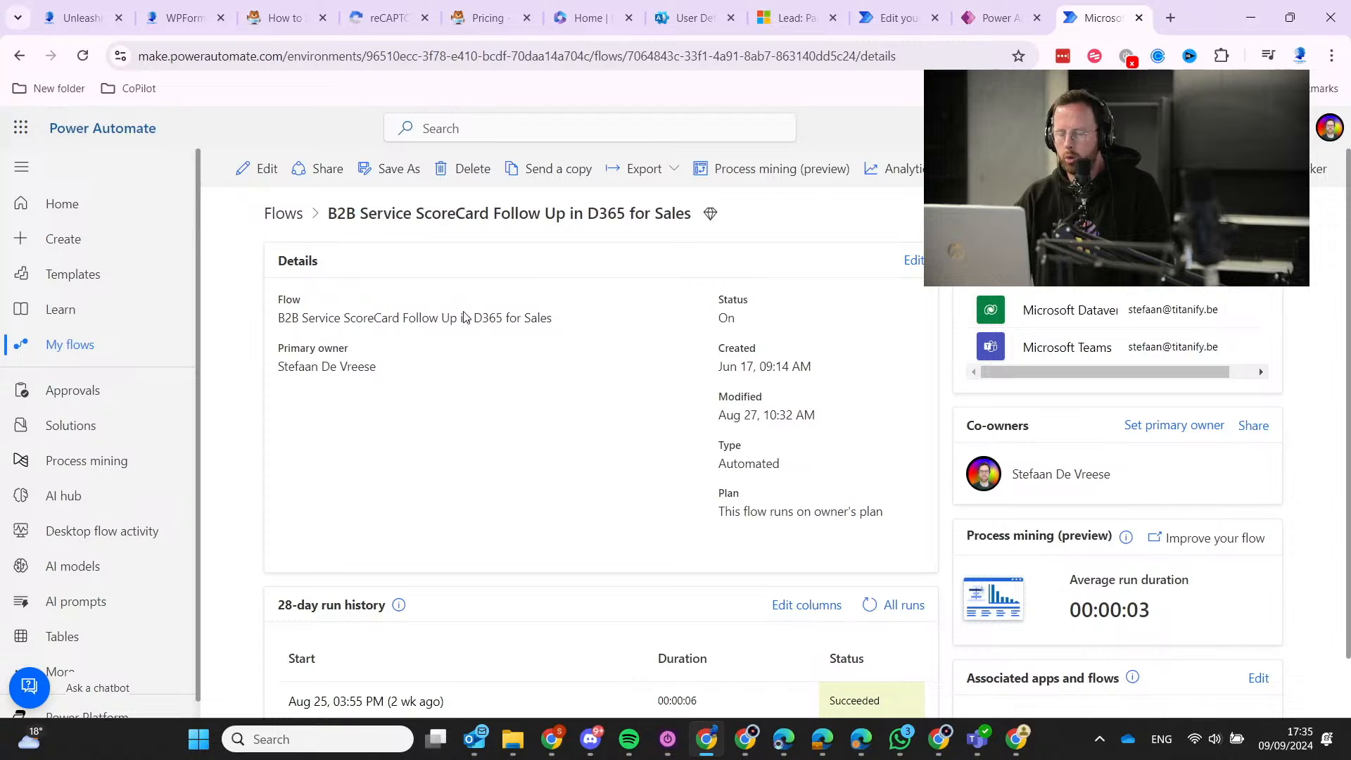
{"action": "scroll", "coordinate": [507, 436], "scroll_direction": "down", "scroll_amount": 1}
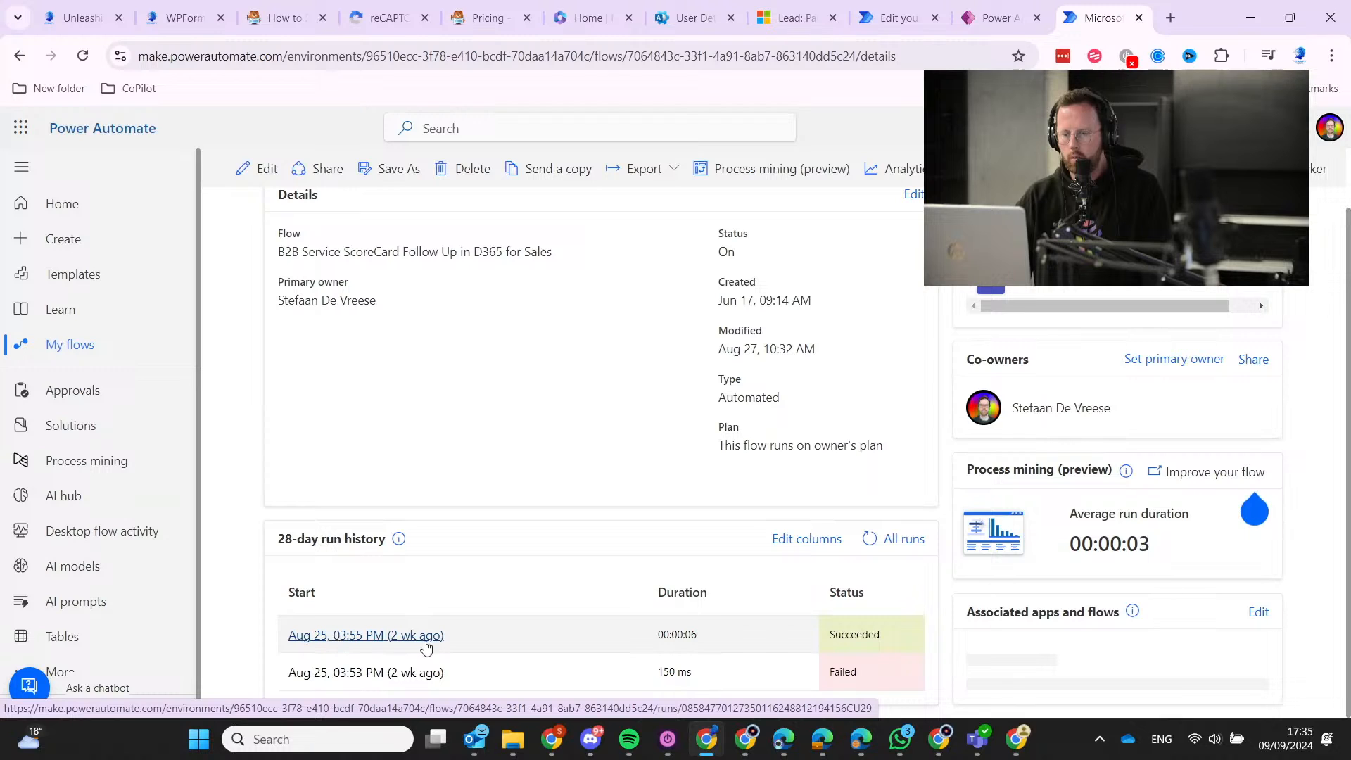
{"action": "scroll", "coordinate": [333, 552], "scroll_direction": "up", "scroll_amount": 1}
Edit the ScoreCard flow and inspect its Condition step's True and False branches.
{"action": "left_click", "coordinate": [261, 169]}
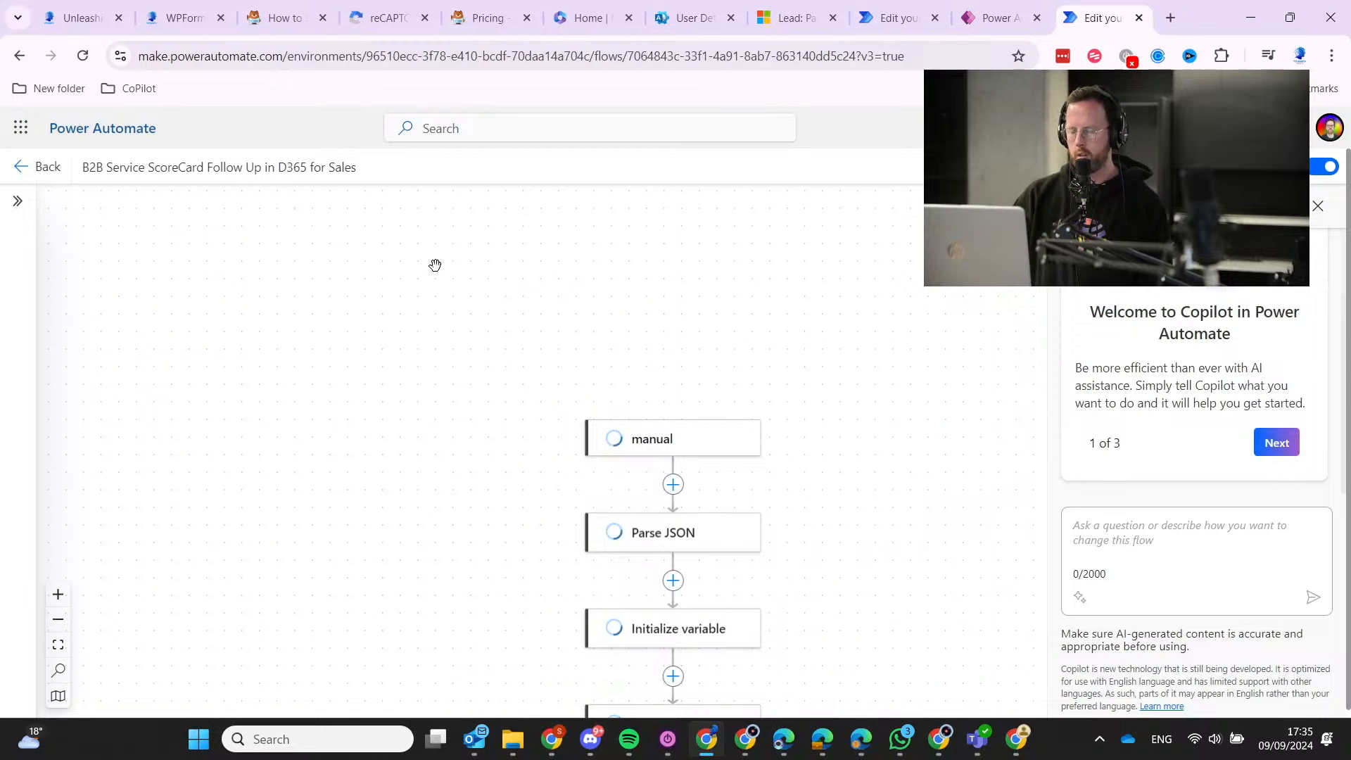
{"action": "scroll", "coordinate": [423, 326], "scroll_direction": "down", "scroll_amount": 10}
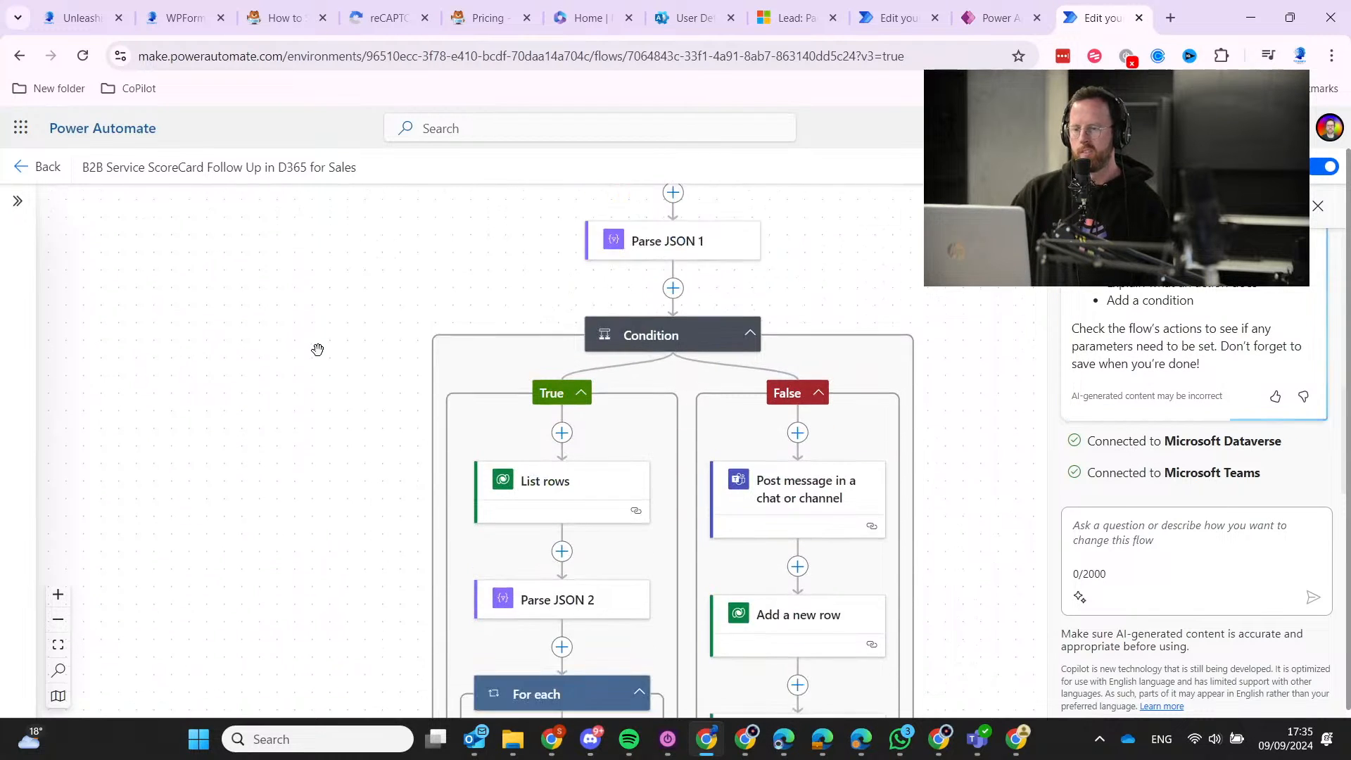
{"action": "scroll", "coordinate": [305, 349], "scroll_direction": "up", "scroll_amount": 2}
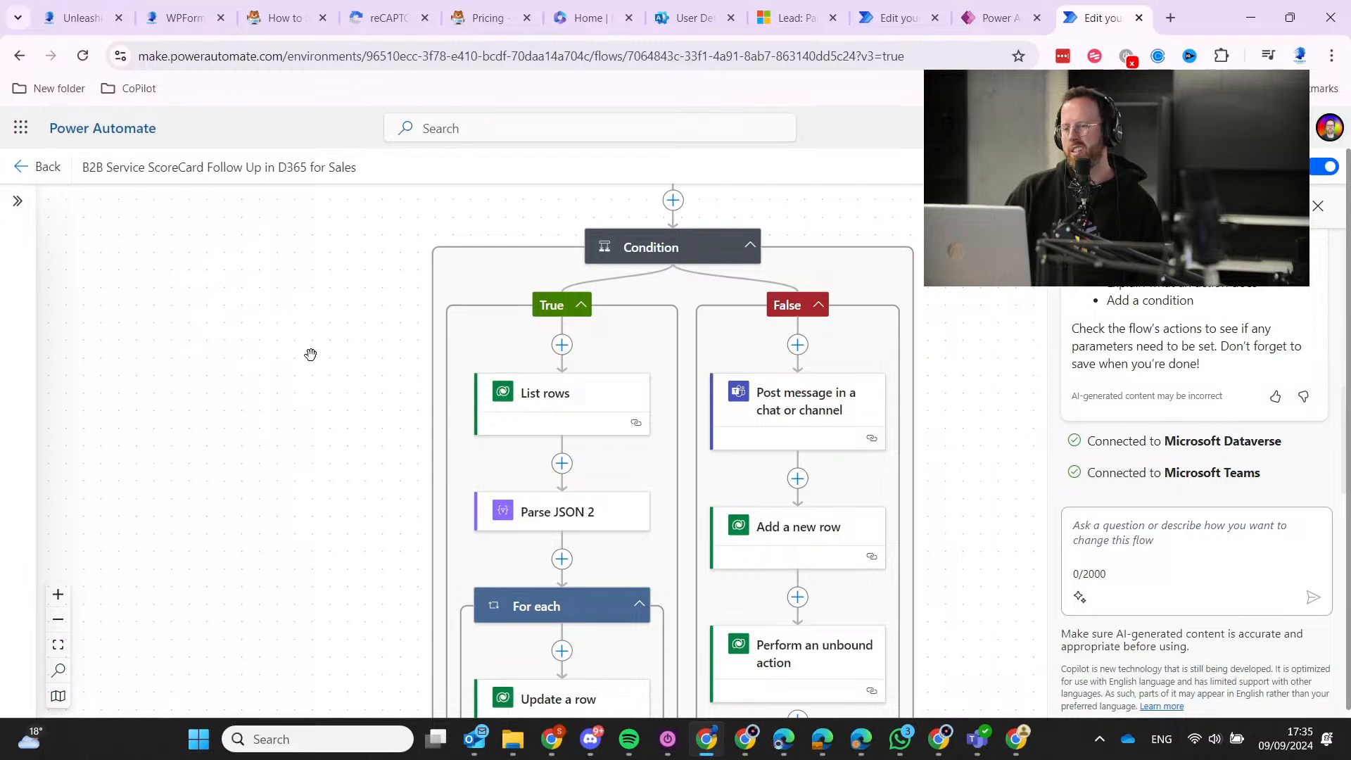
{"action": "scroll", "coordinate": [277, 369], "scroll_direction": "up", "scroll_amount": 5}
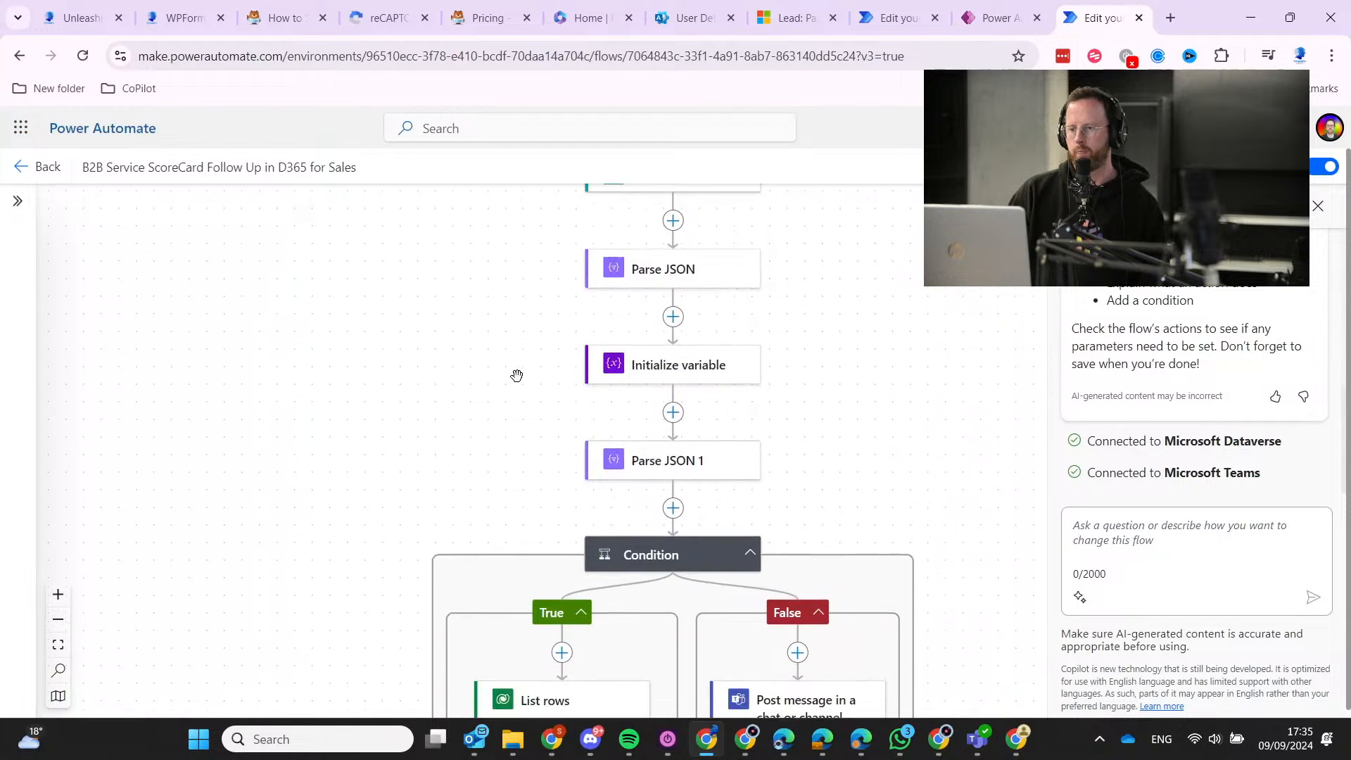
{"action": "left_click", "coordinate": [688, 470]}
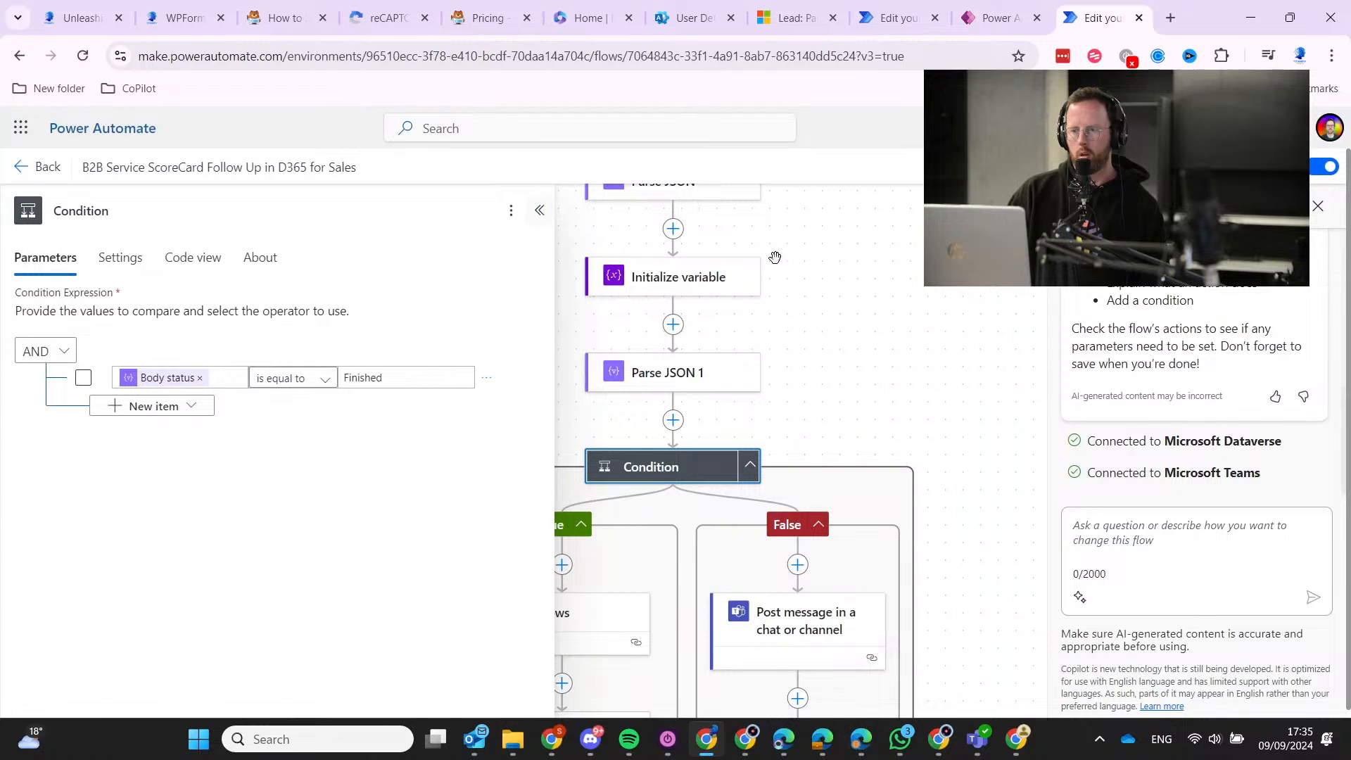
{"action": "left_click", "coordinate": [539, 209]}
{"action": "scroll", "coordinate": [502, 445], "scroll_direction": "down", "scroll_amount": 3}
{"action": "scroll", "coordinate": [502, 444], "scroll_direction": "down", "scroll_amount": 4}
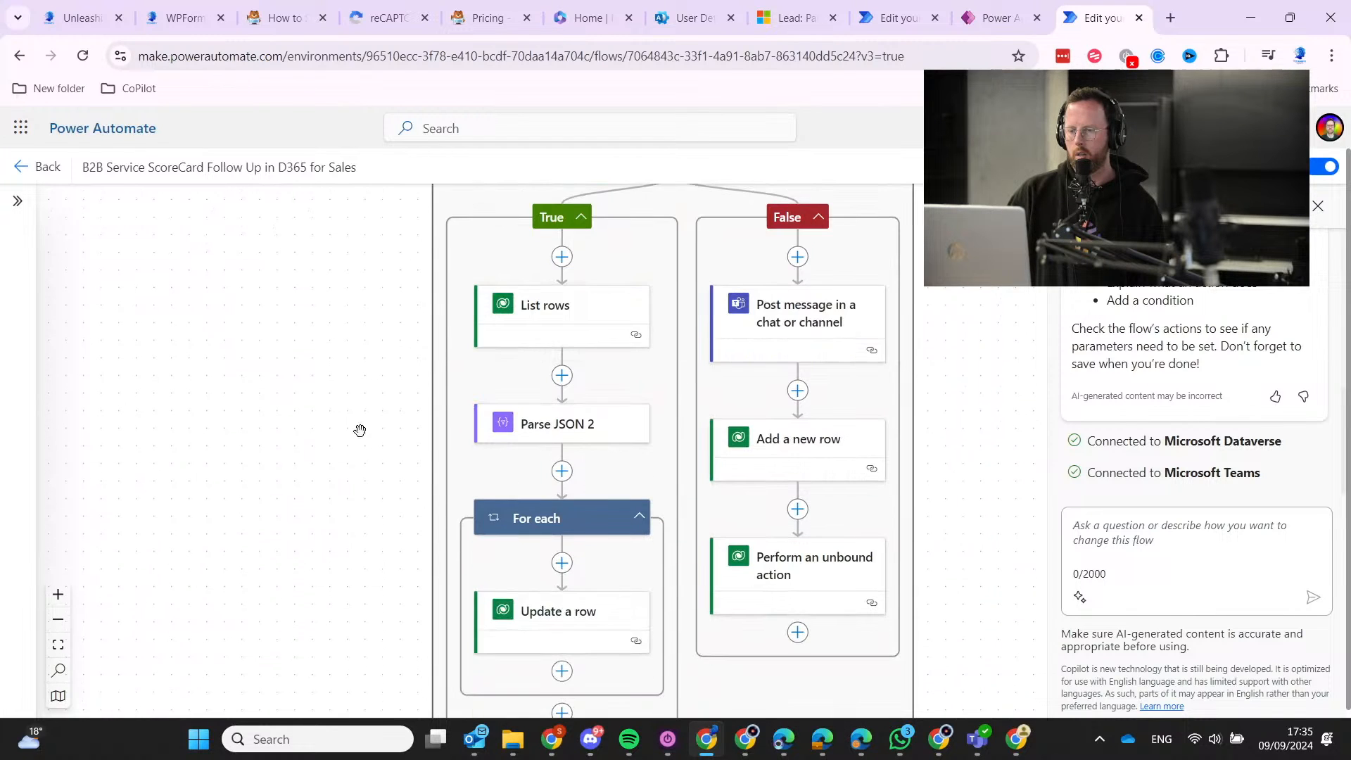
{"action": "scroll", "coordinate": [359, 427], "scroll_direction": "up", "scroll_amount": 4}
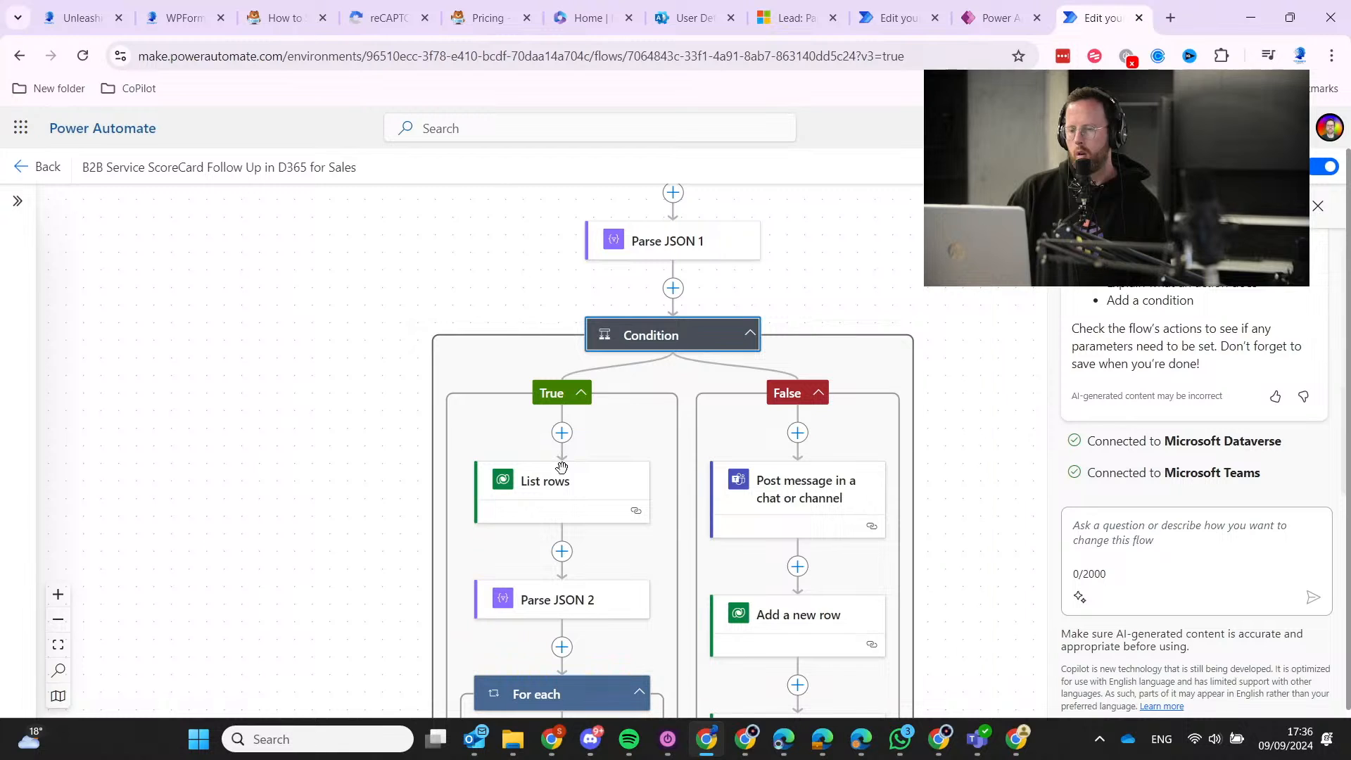
Show the List rows step's Leads filter settings and shrink the browser to a smaller window.
{"action": "left_click", "coordinate": [561, 485]}
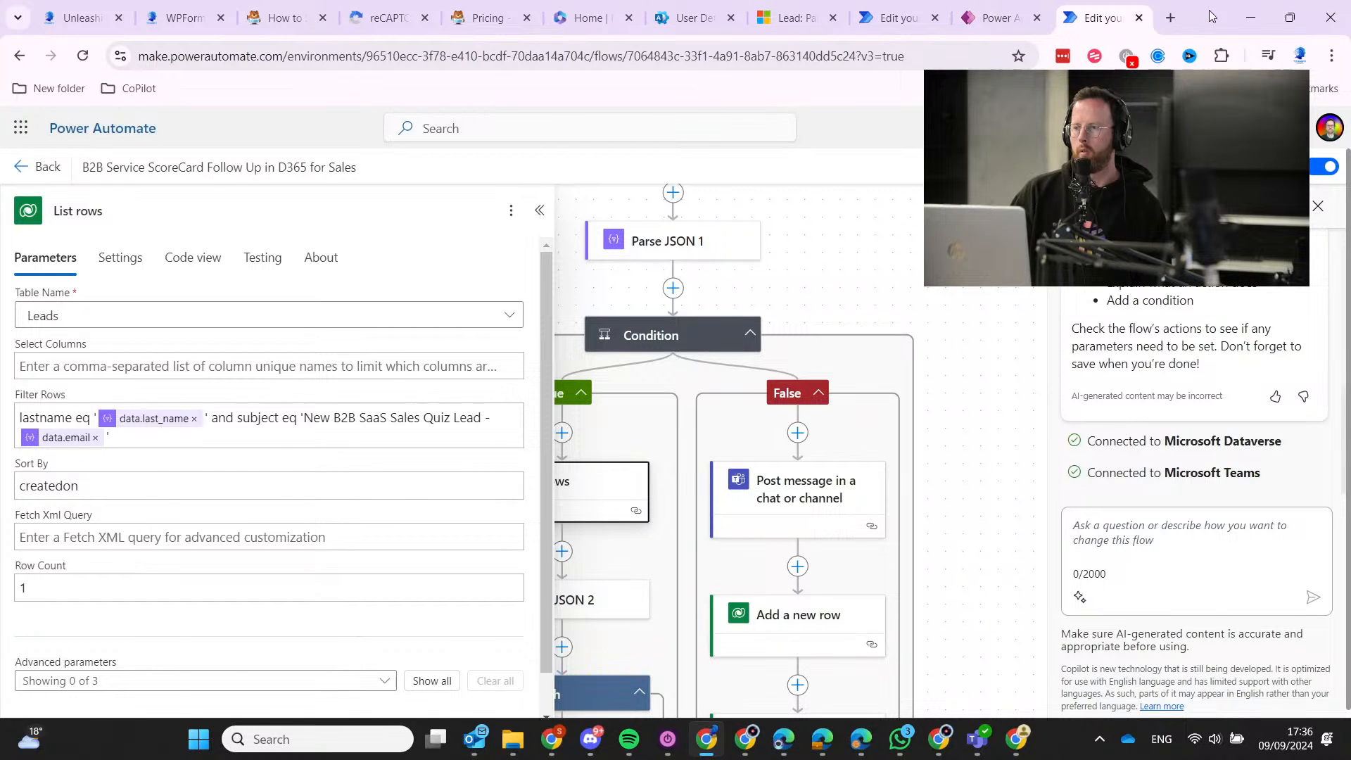
{"action": "left_click_drag", "start_coordinate": [1187, 27], "coordinate": [1050, 45]}
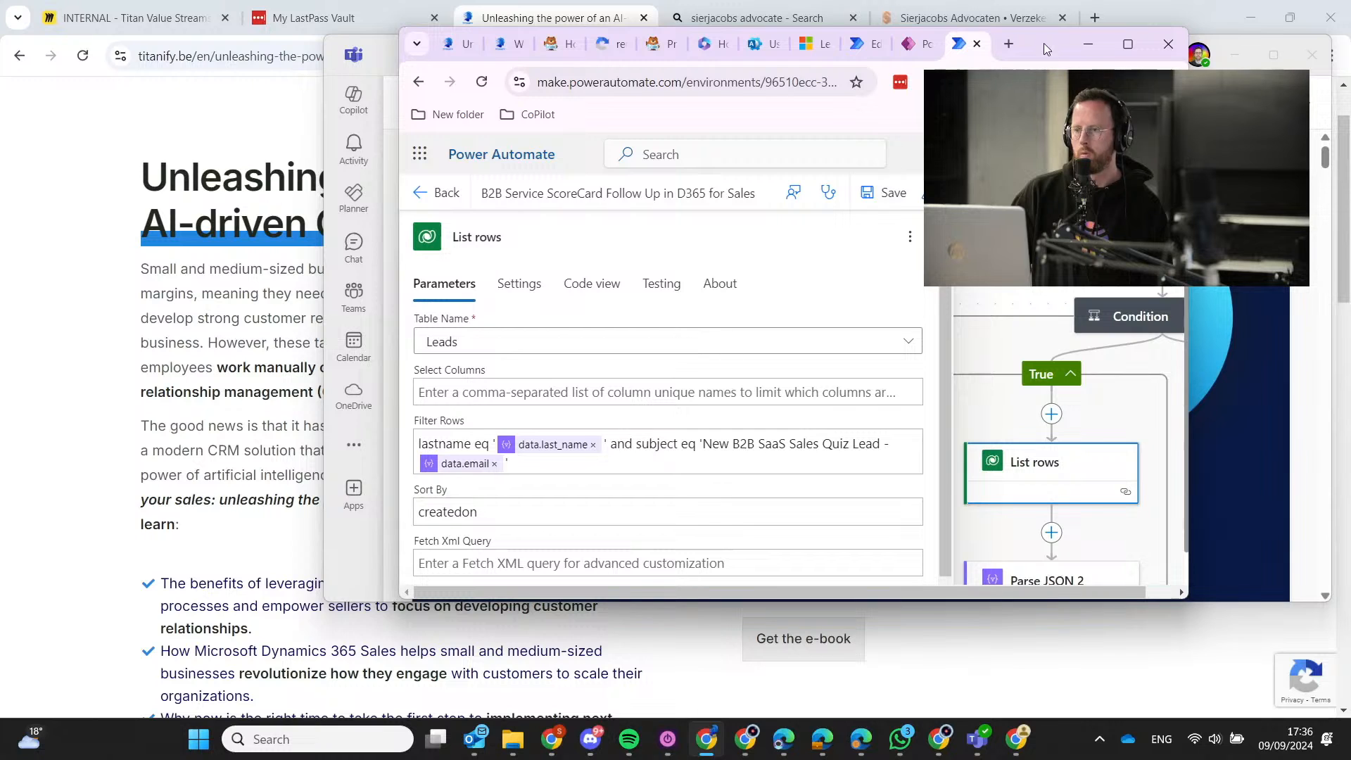
{"action": "left_click_drag", "start_coordinate": [1044, 44], "coordinate": [952, 44]}
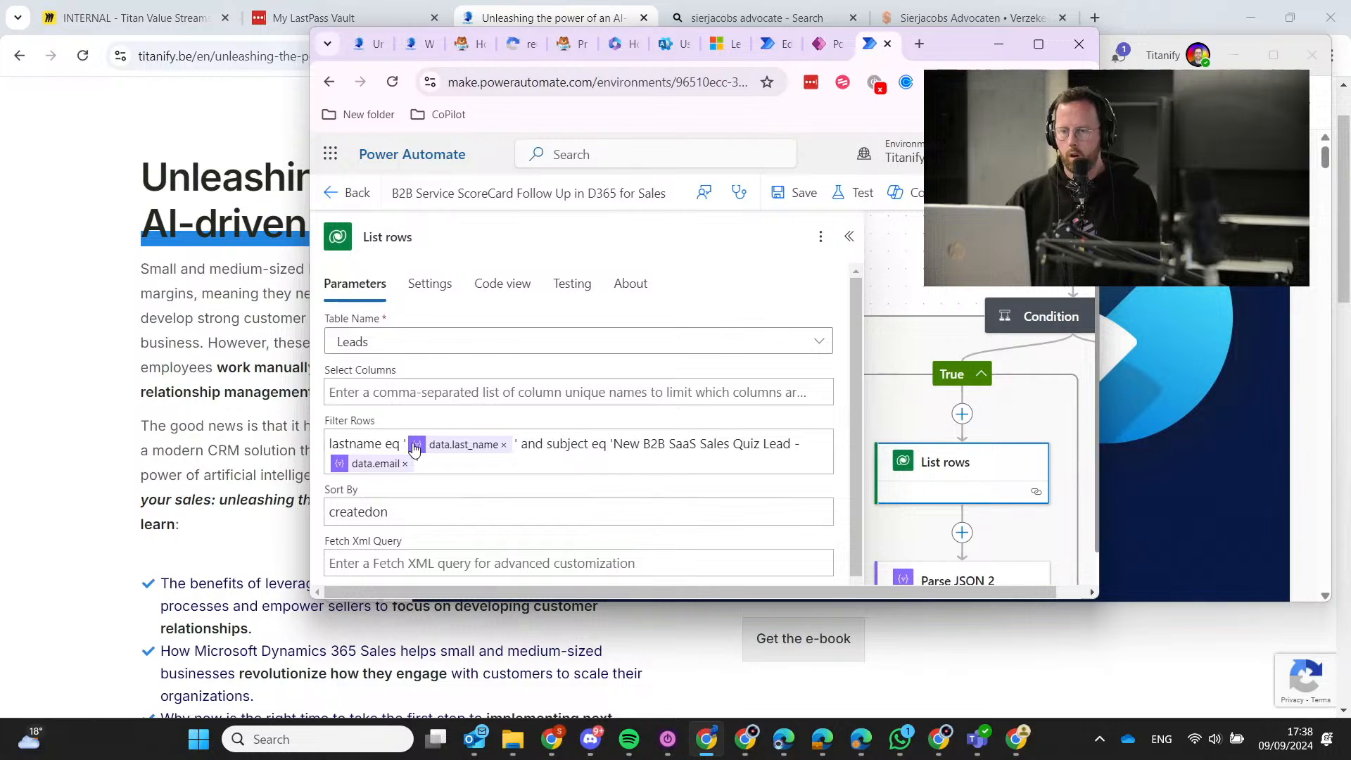
Close data.email with a quote in Filter Rows, select lastname, then switch to the AI CRM flow.
{"action": "type", "text": "'"}
{"action": "double_click", "coordinate": [358, 441]}
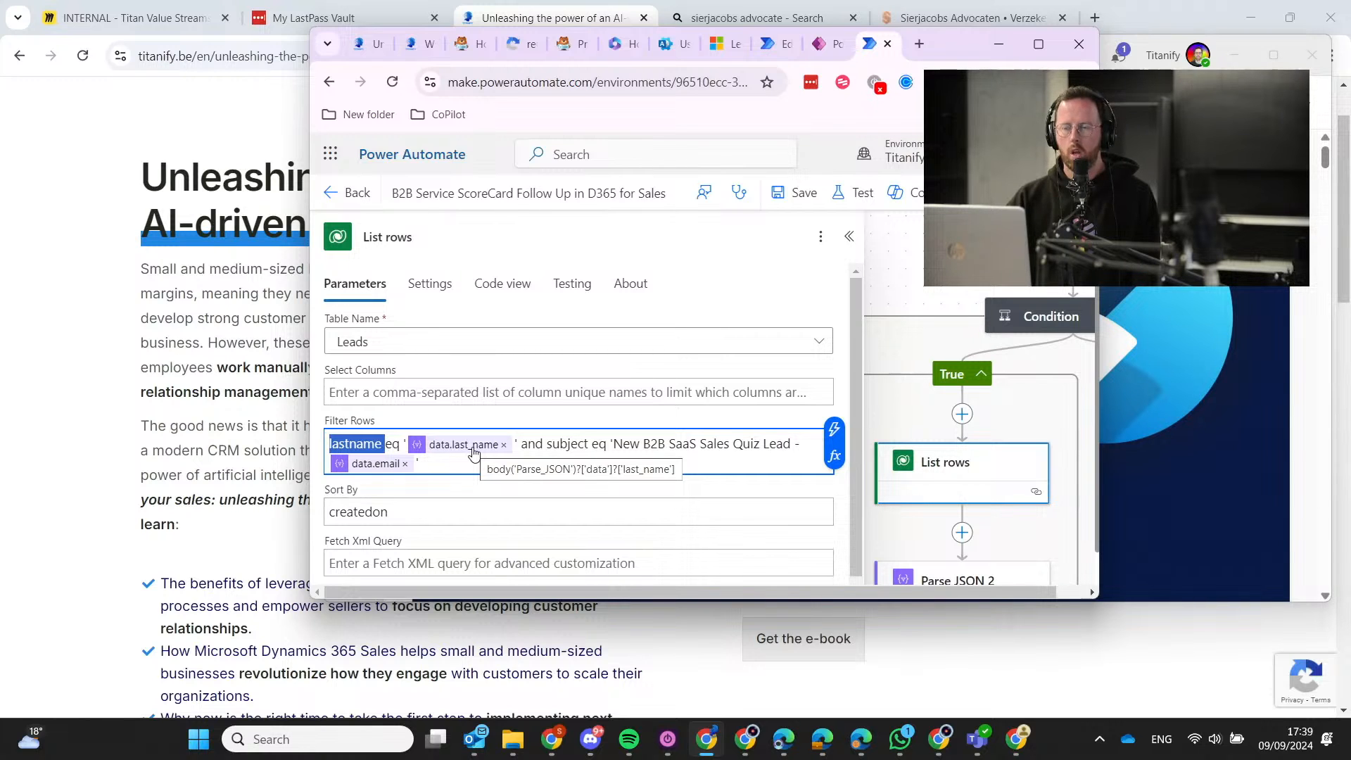
{"action": "left_click", "coordinate": [770, 44]}
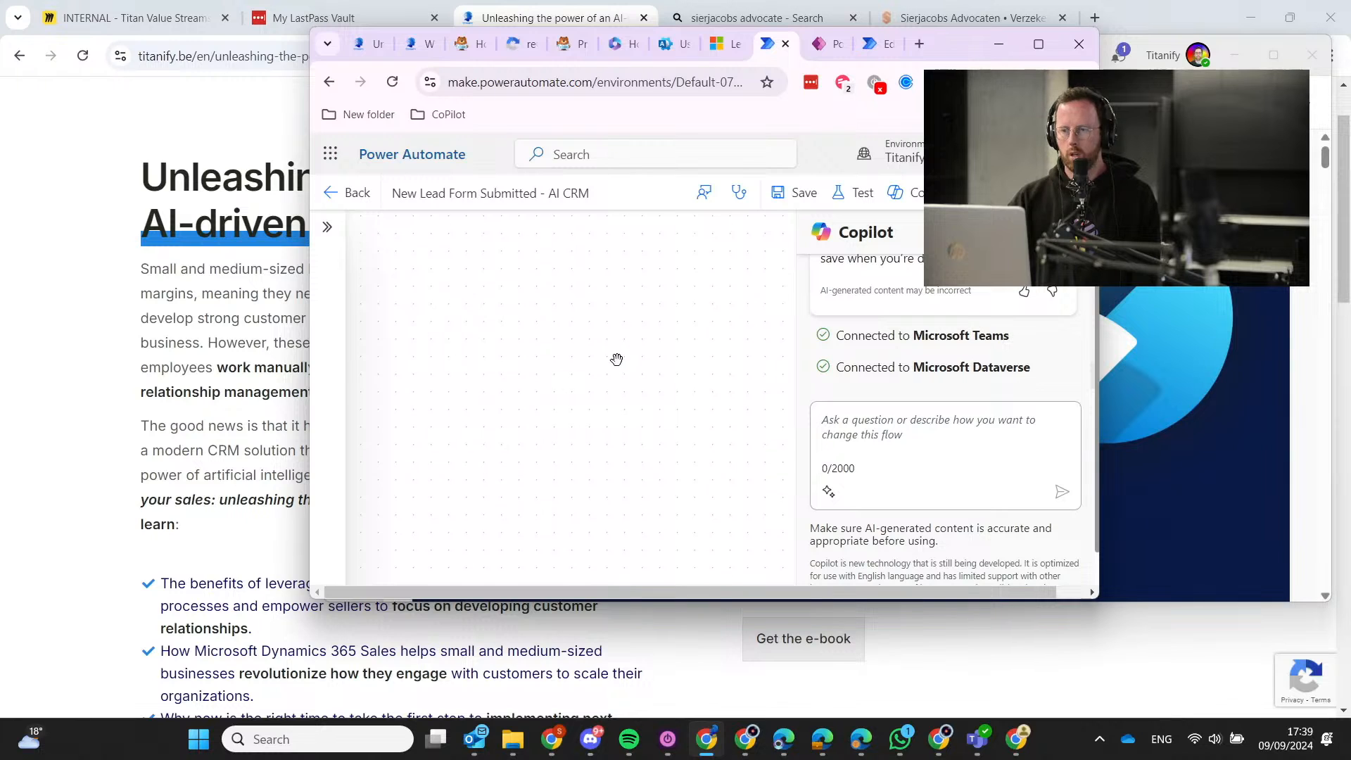
Pan to the Teams post step and inspect its 'new lead:' message with full_name and email_address tokens.
{"action": "scroll", "coordinate": [521, 319], "scroll_direction": "right", "scroll_amount": 5}
{"action": "mouse_move", "coordinate": [670, 321]}
{"action": "left_mouse_down"}
{"action": "mouse_move", "coordinate": [643, 492]}
{"action": "mouse_move", "coordinate": [662, 339]}
{"action": "left_mouse_up"}
{"action": "scroll", "coordinate": [574, 459], "scroll_direction": "up", "scroll_amount": 5}
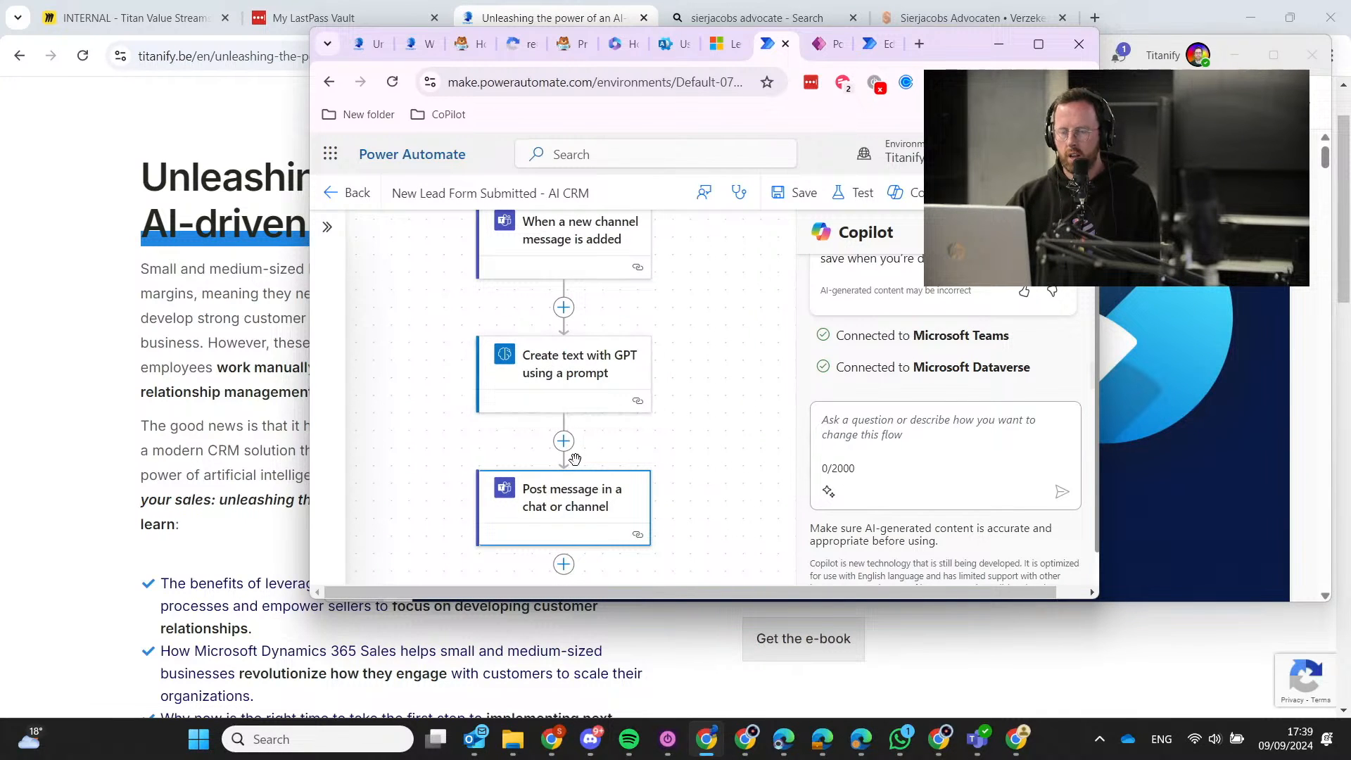
{"action": "left_click", "coordinate": [571, 493]}
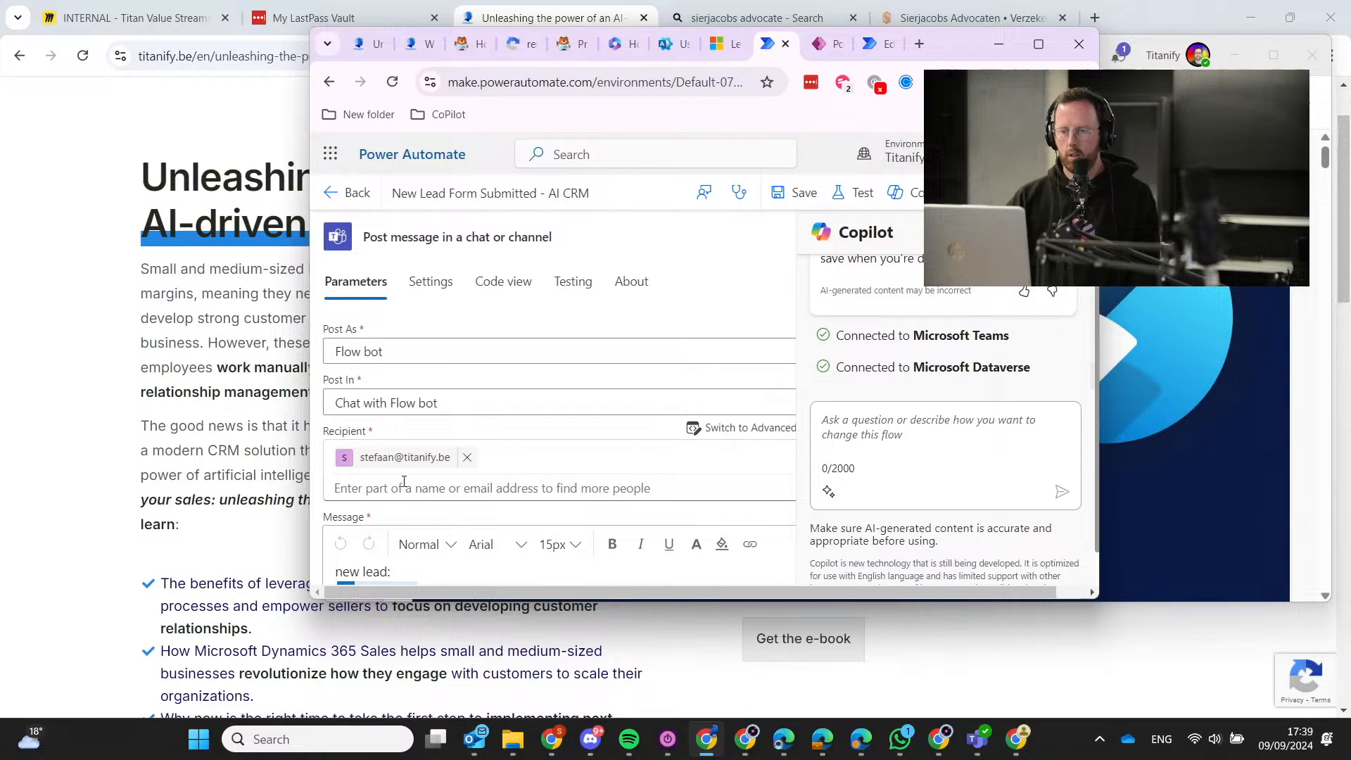
{"action": "left_click", "coordinate": [493, 544]}
{"action": "left_click", "coordinate": [488, 567]}
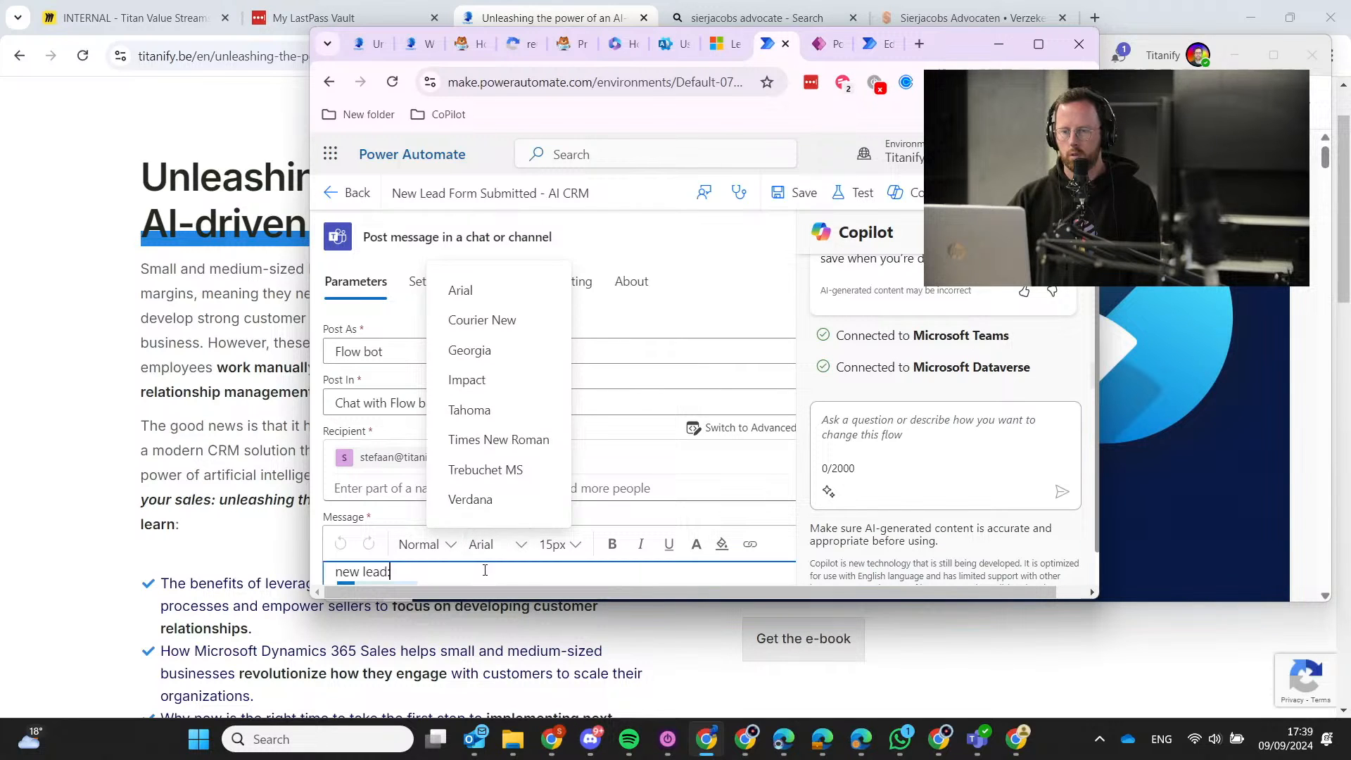
{"action": "scroll", "coordinate": [493, 560], "scroll_direction": "down", "scroll_amount": 2}
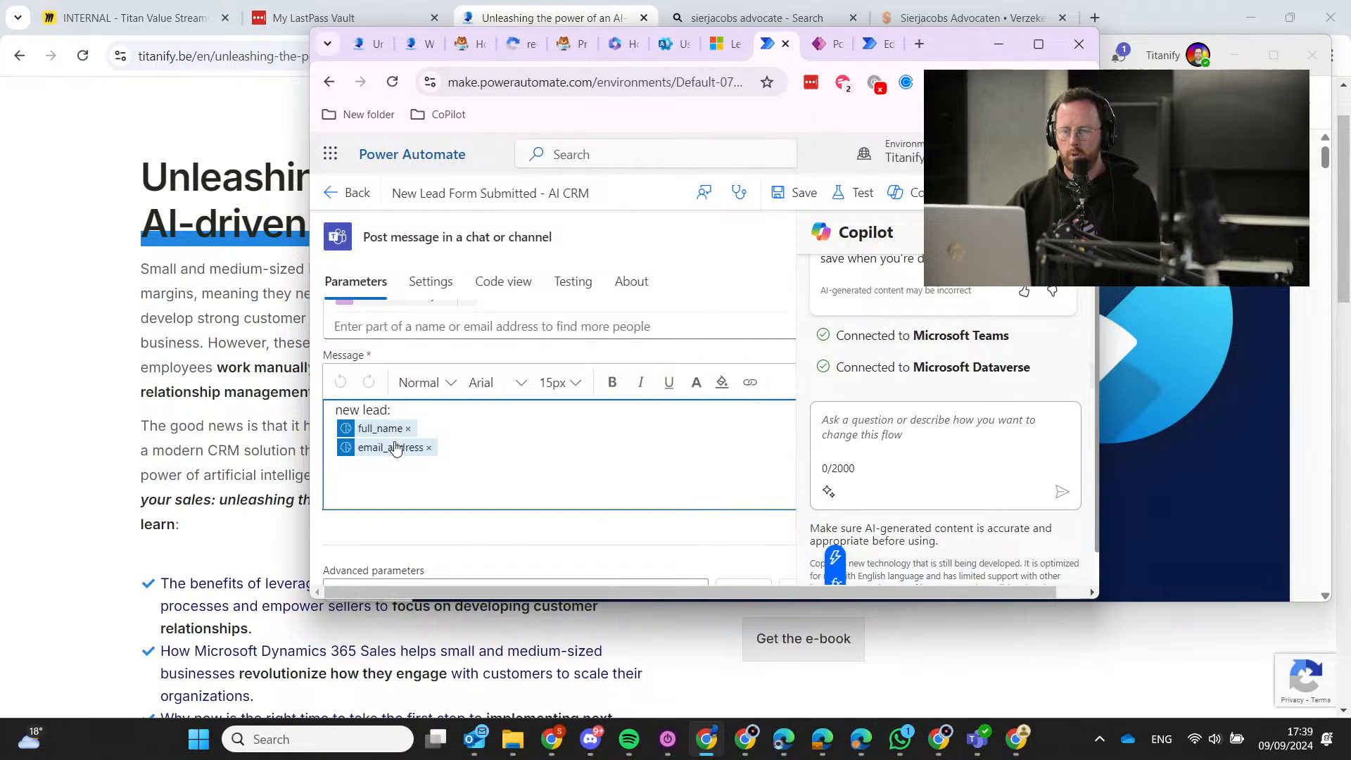
{"action": "mouse_move", "coordinate": [396, 451]}
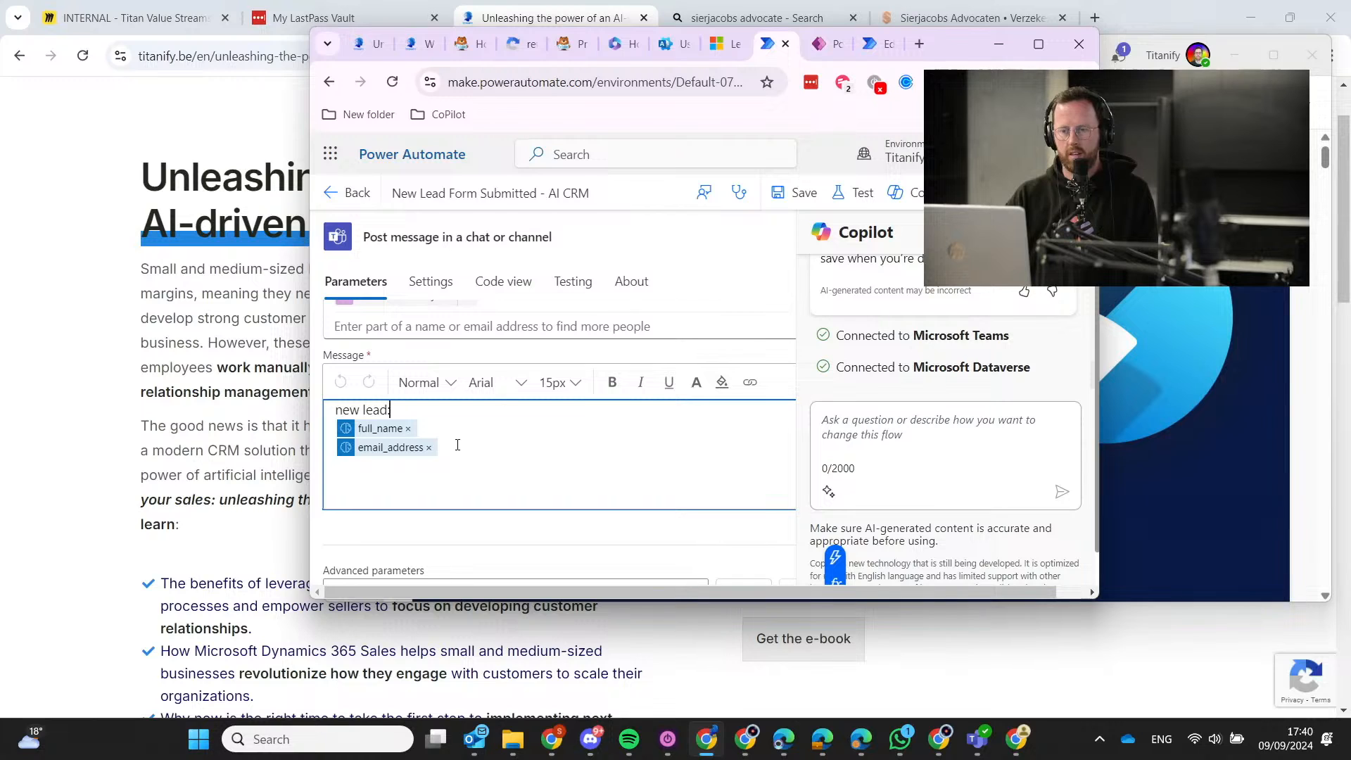
{"action": "left_click", "coordinate": [457, 444]}
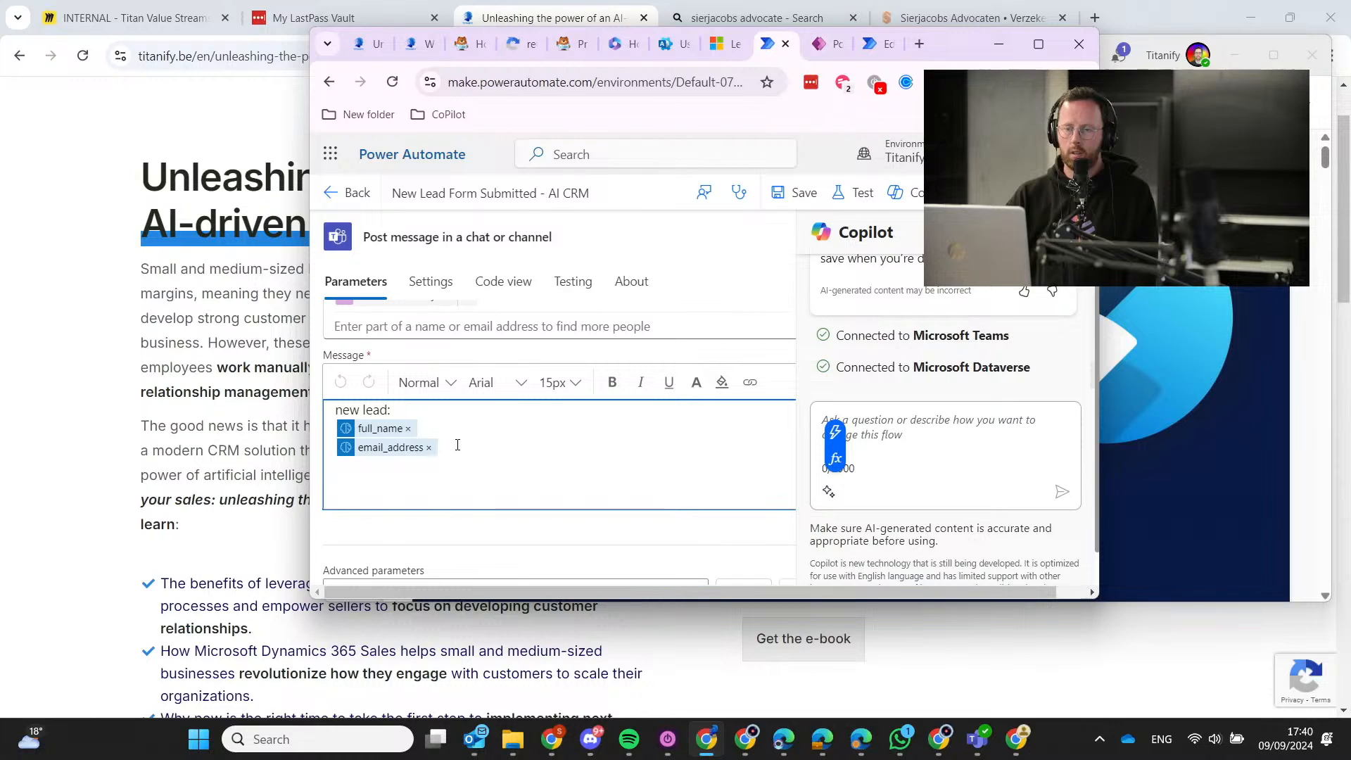
{"action": "left_click", "coordinate": [458, 433]}
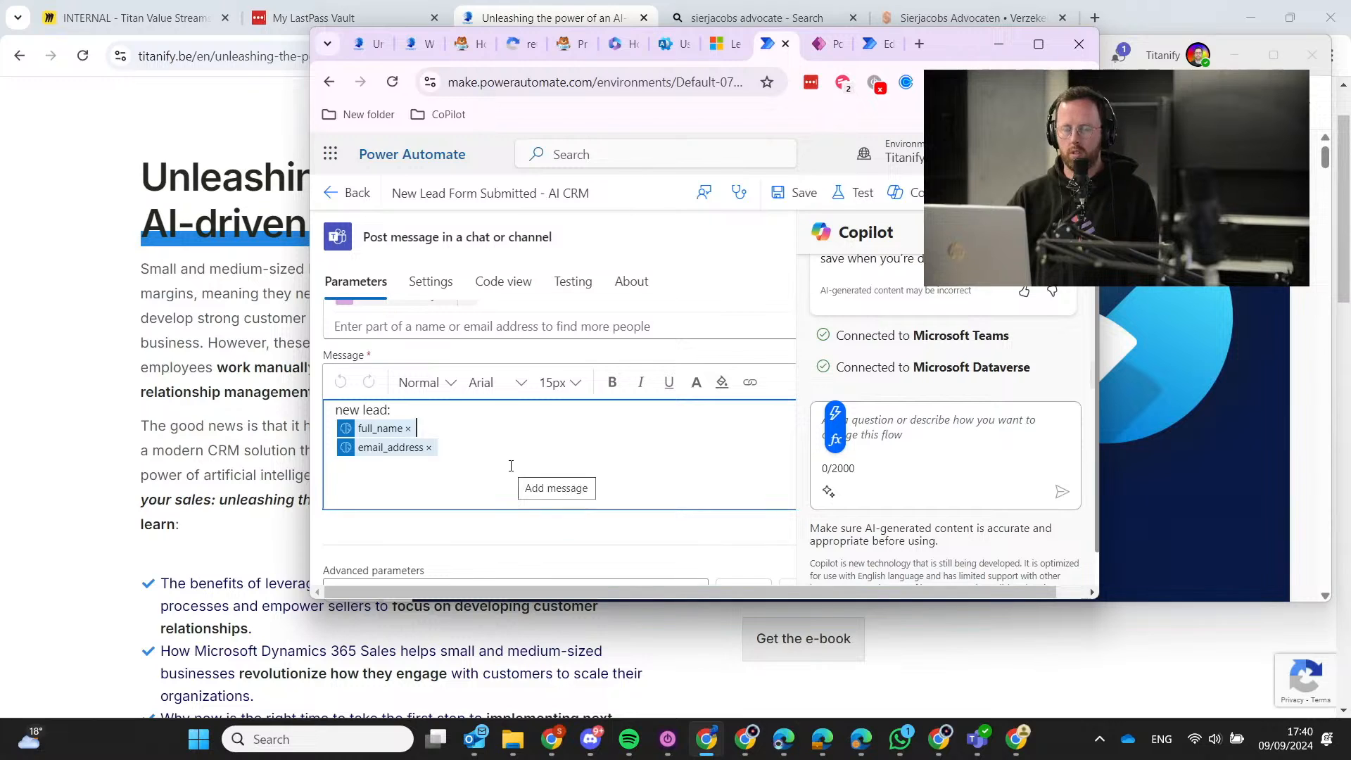
{"action": "left_click", "coordinate": [468, 441]}
{"action": "left_click", "coordinate": [467, 430]}
{"action": "left_click", "coordinate": [470, 445]}
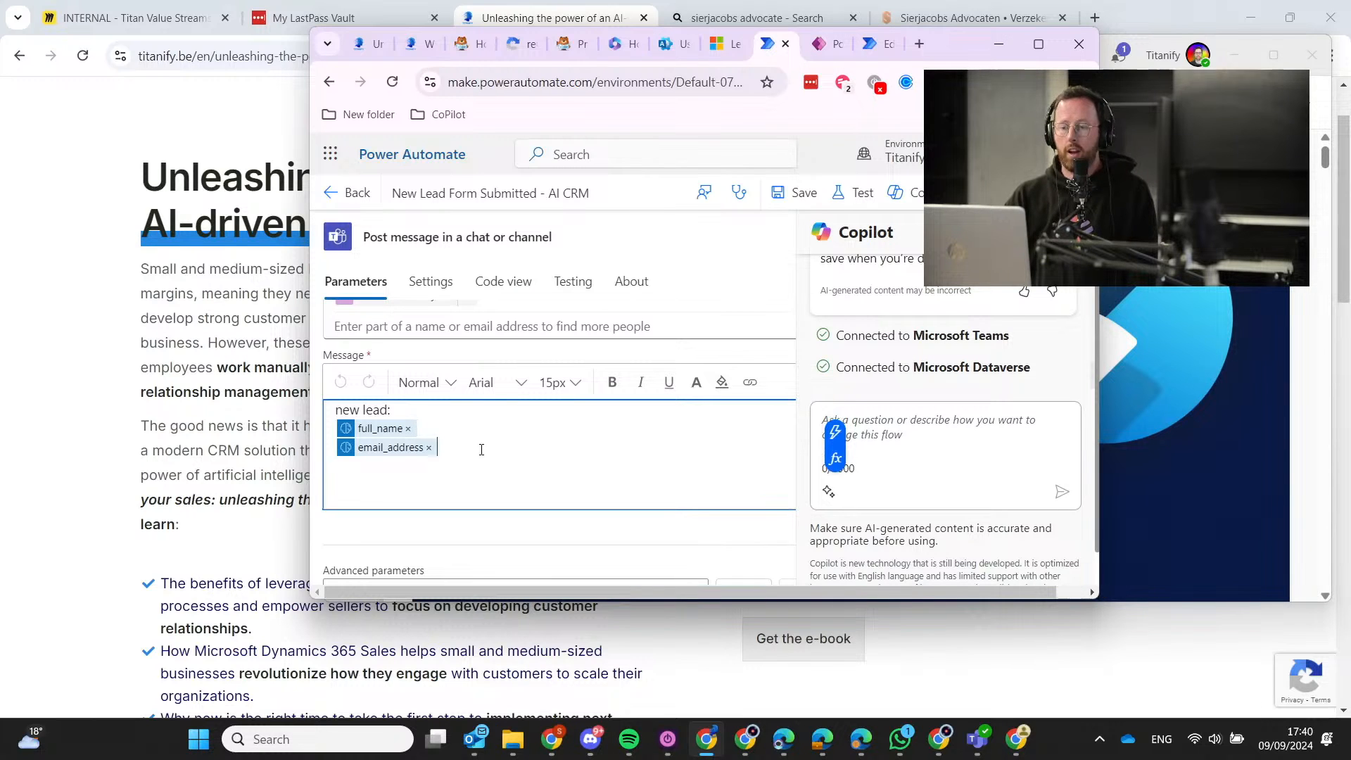
{"action": "left_click", "coordinate": [481, 427]}
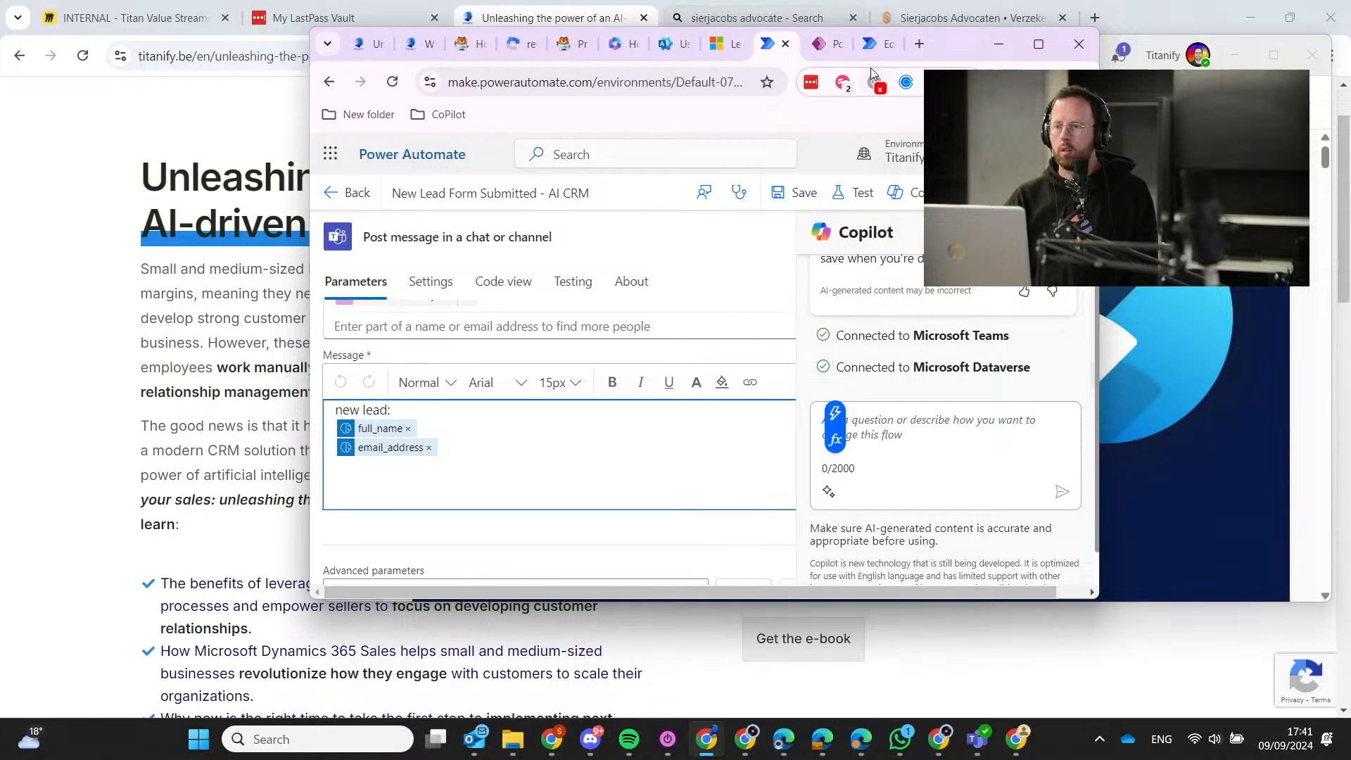
Review the lastname part of the ScoreCard flow's Filter Rows, then switch to the Dynamics 365 lead.
{"action": "left_click", "coordinate": [876, 43]}
{"action": "left_click_drag", "start_coordinate": [644, 443], "coordinate": [750, 443]}
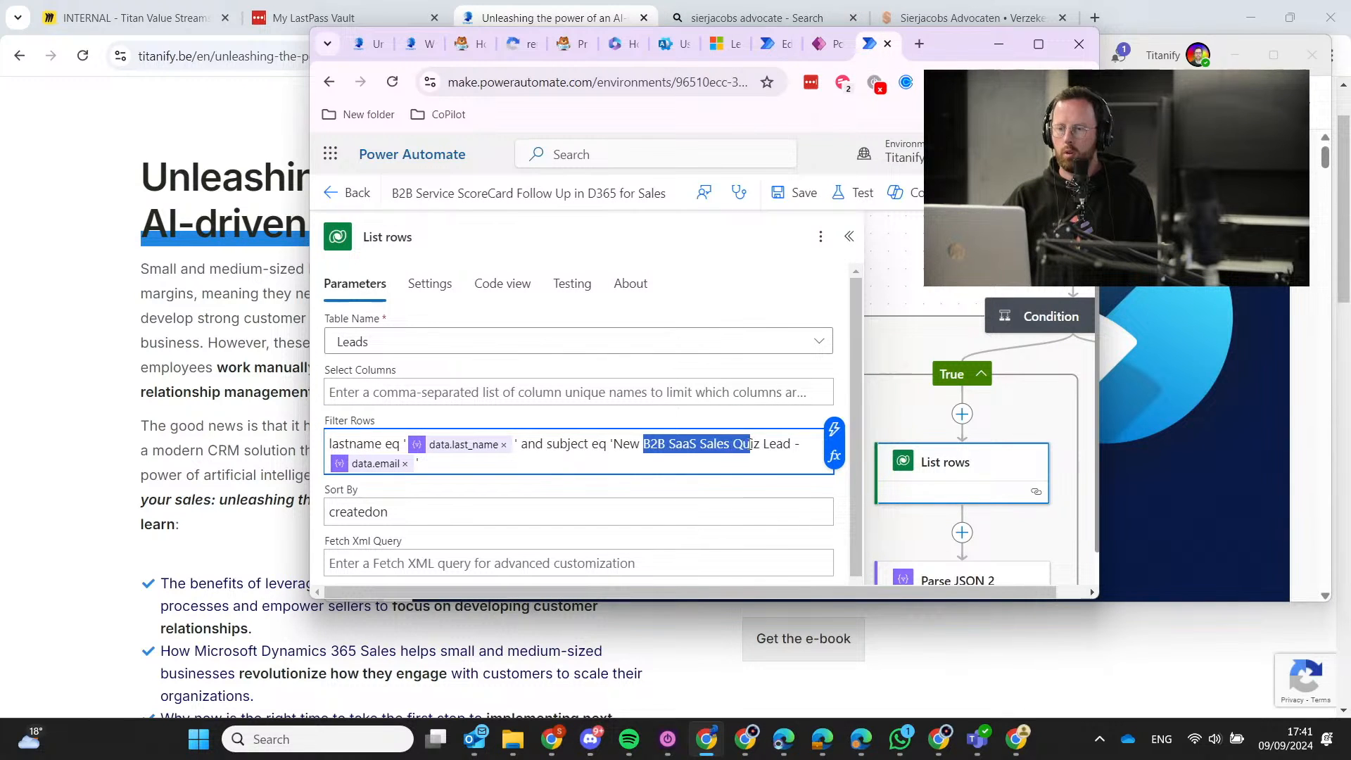
{"action": "left_click", "coordinate": [750, 443]}
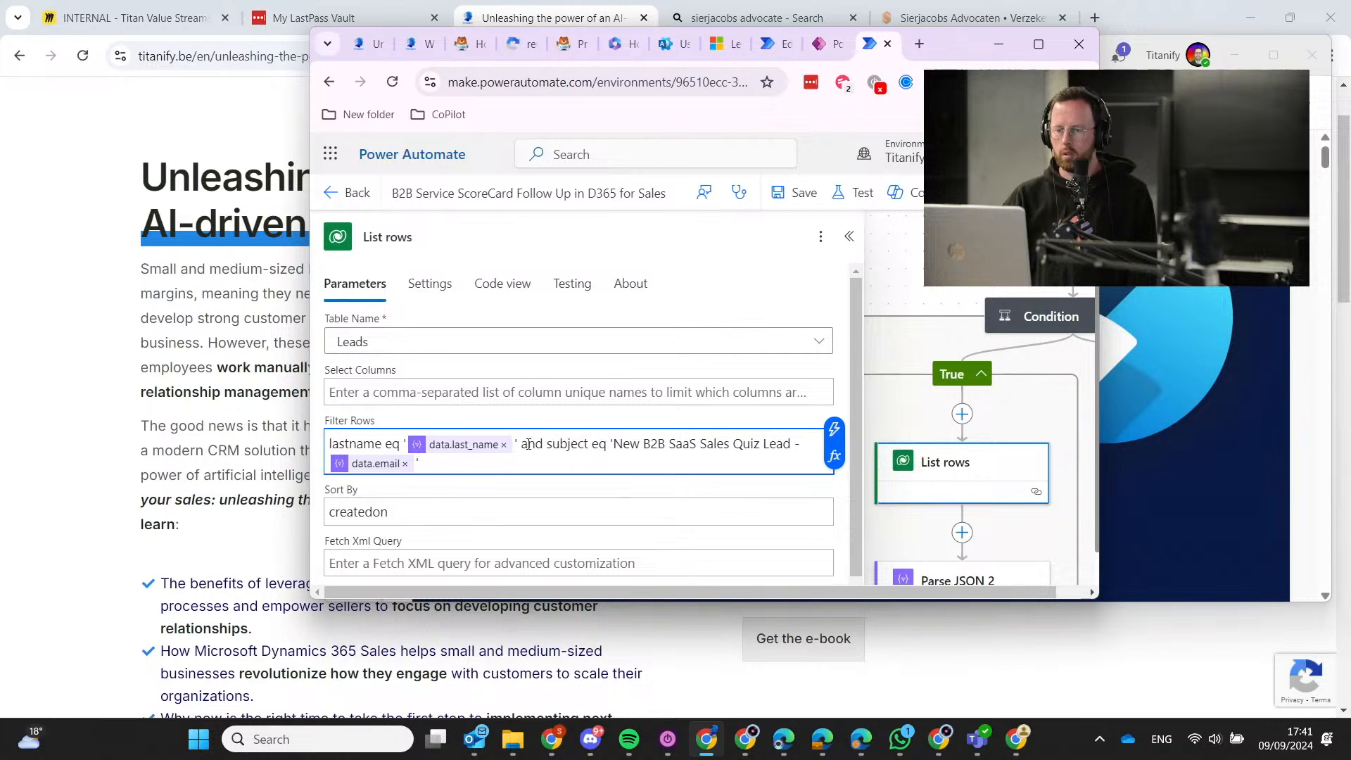
{"action": "double_click", "coordinate": [353, 442]}
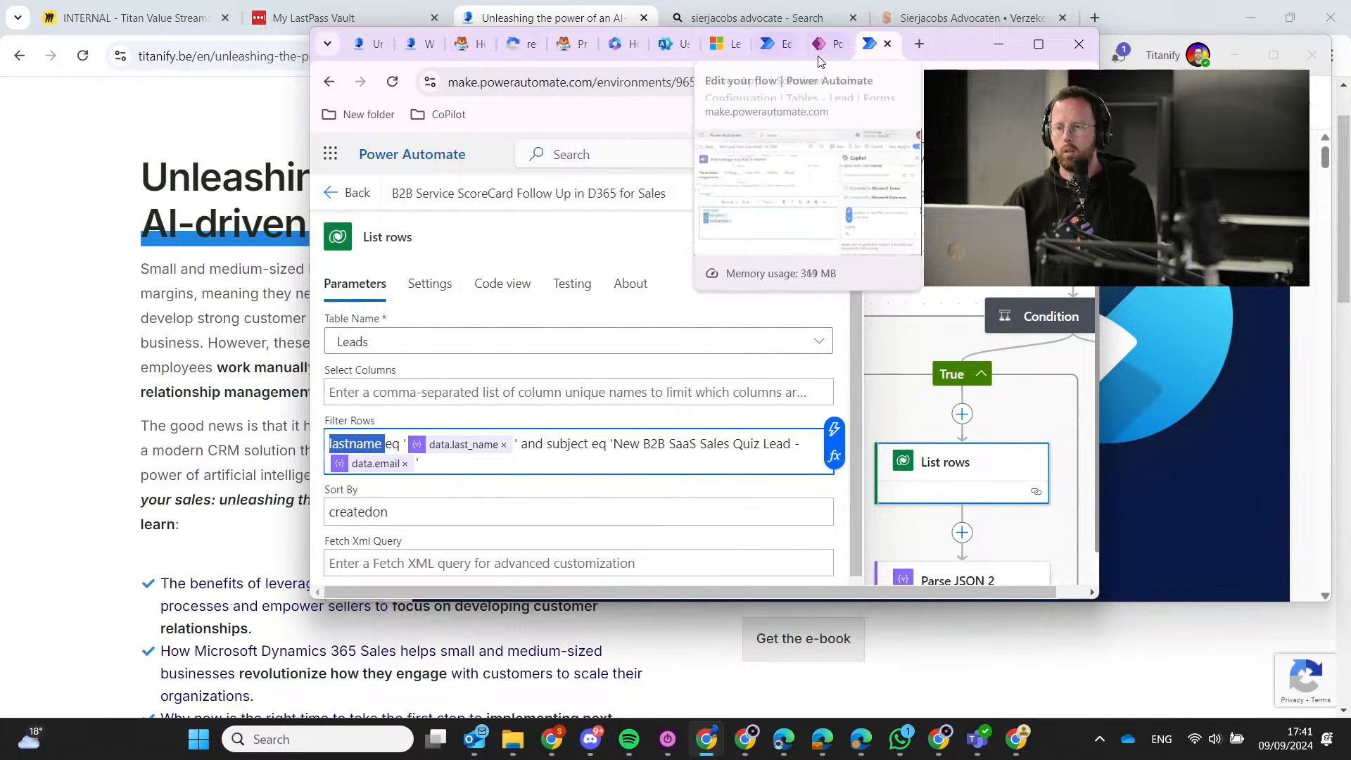
{"action": "left_click", "coordinate": [719, 45]}
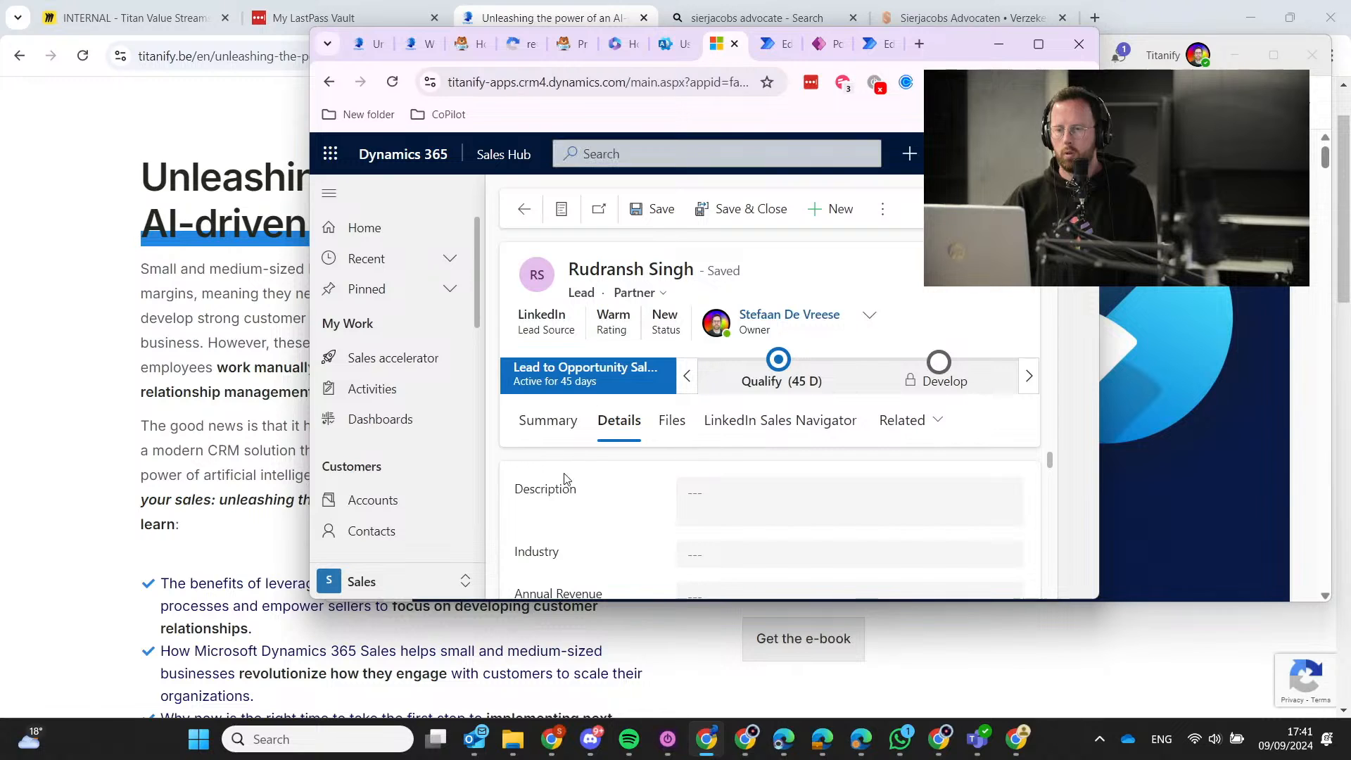
Maximize the lead form and view its Summary, showing the Email and ScoreCard_TotalScore of 52.00.
{"action": "left_click", "coordinate": [1037, 44]}
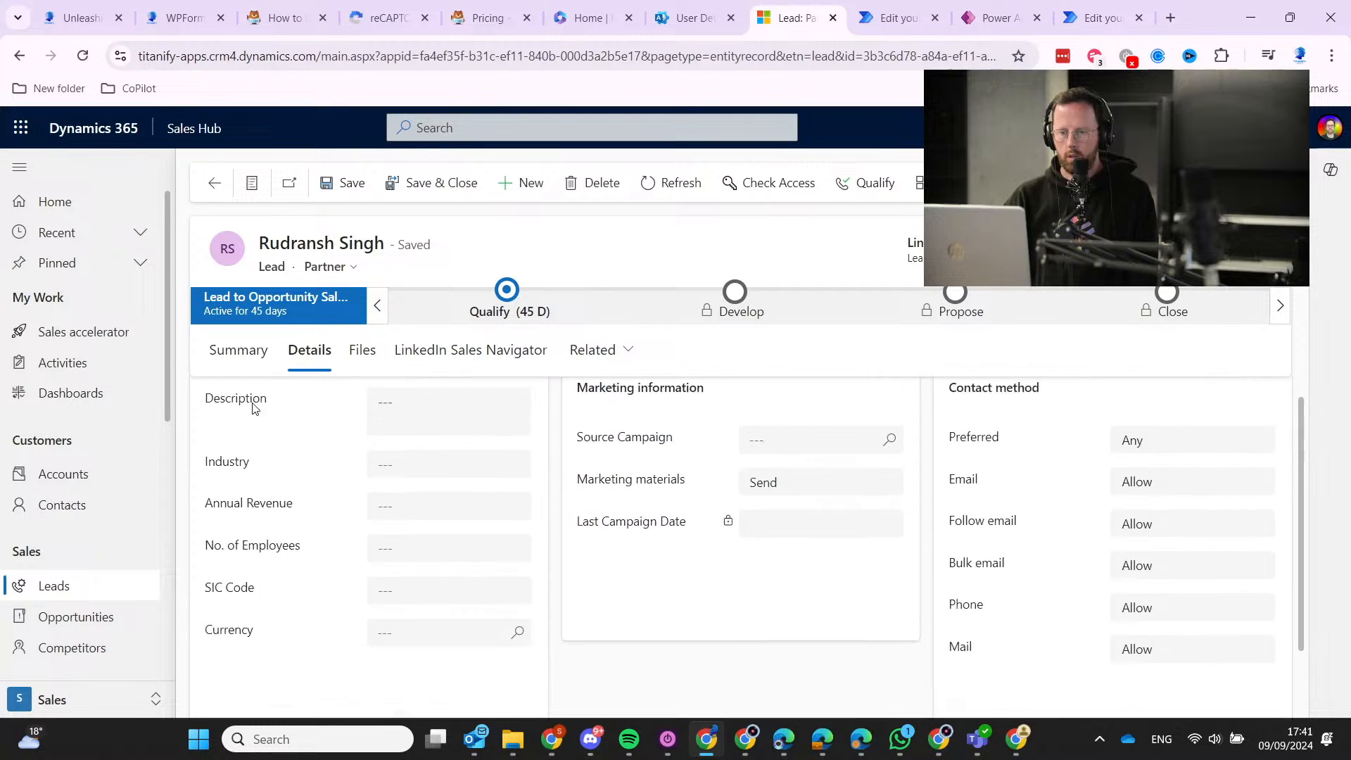
{"action": "left_click", "coordinate": [252, 349]}
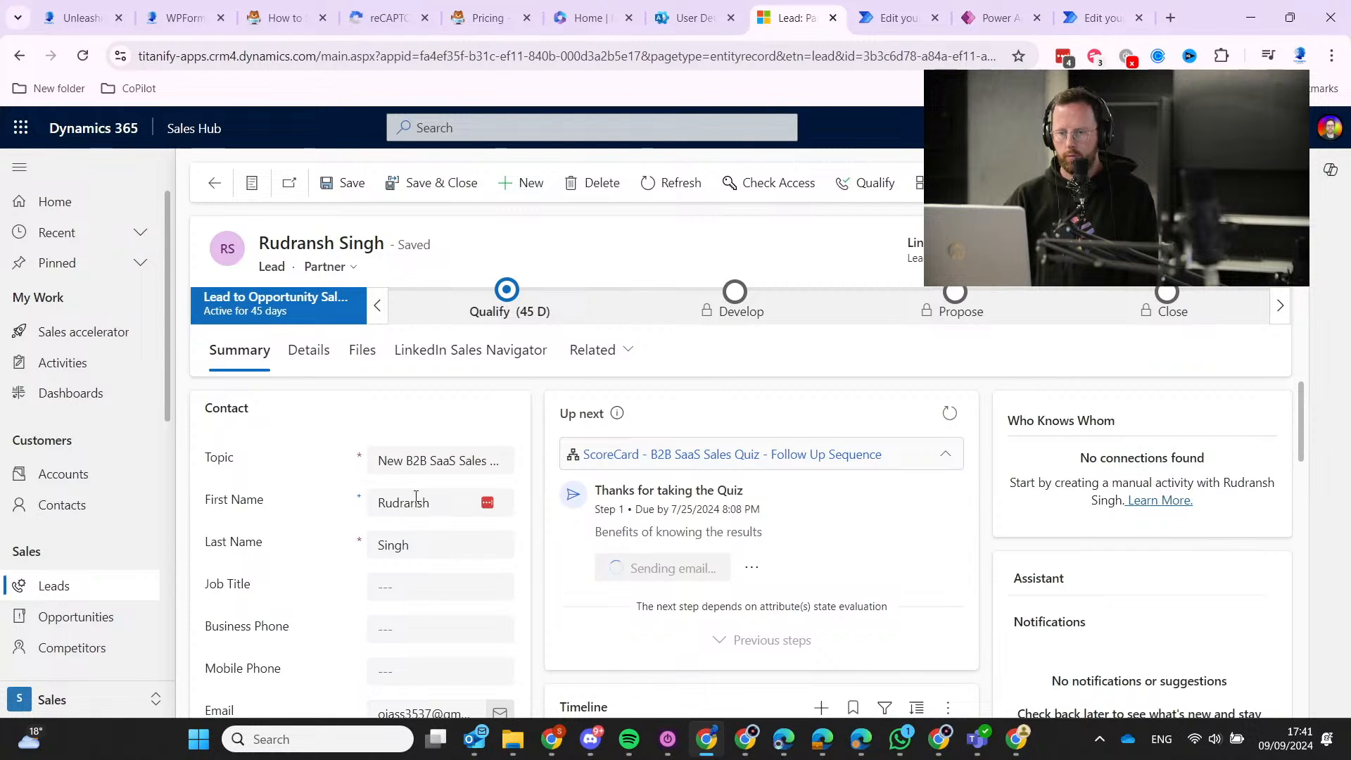
{"action": "scroll", "coordinate": [390, 534], "scroll_direction": "down", "scroll_amount": 2}
{"action": "scroll", "coordinate": [390, 533], "scroll_direction": "down", "scroll_amount": 1}
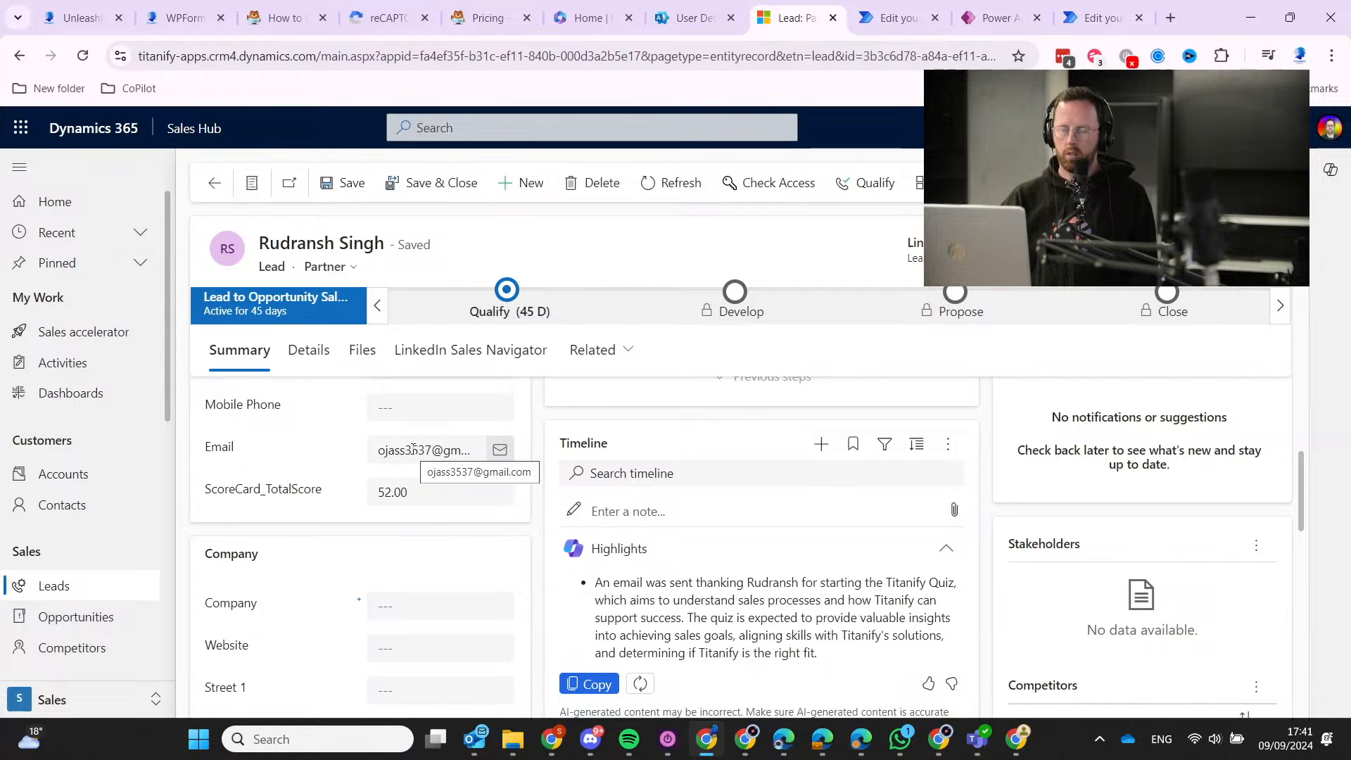
{"action": "scroll", "coordinate": [415, 451], "scroll_direction": "up", "scroll_amount": 1}
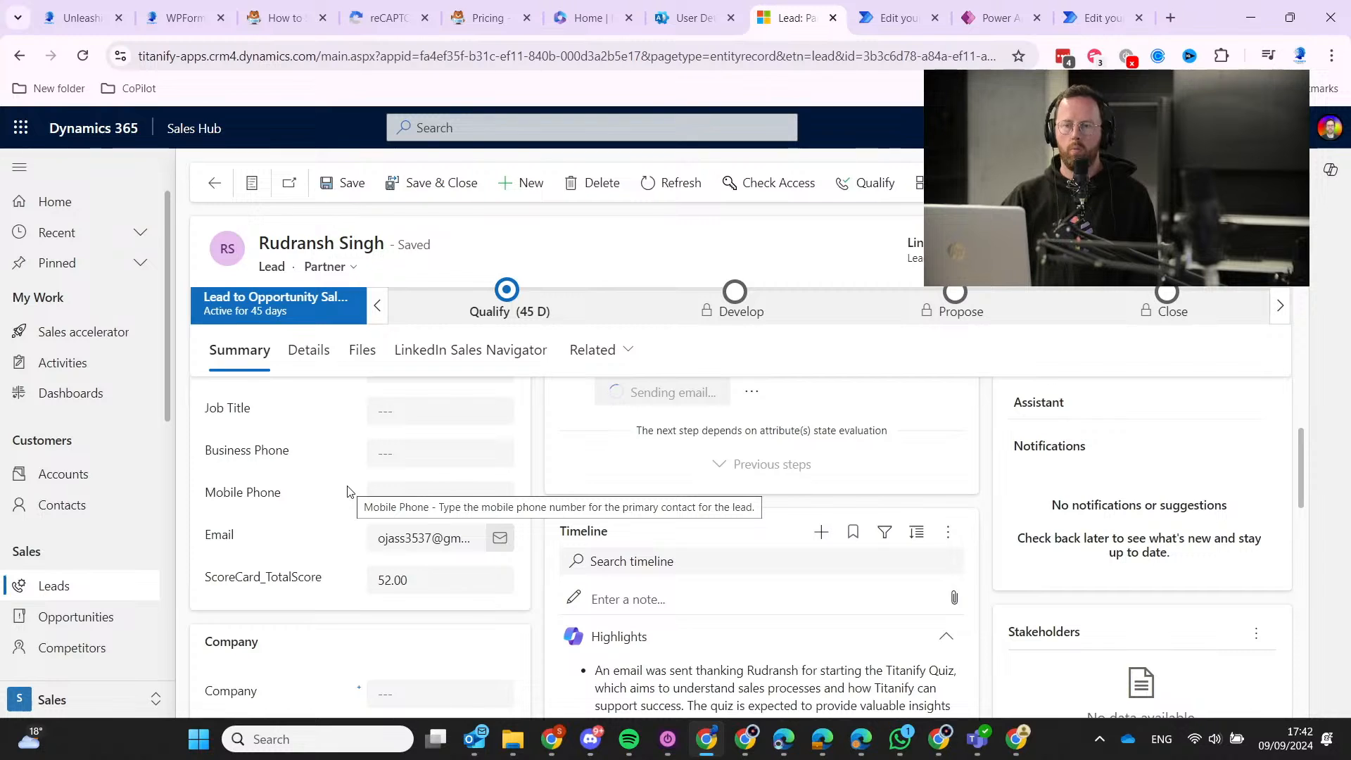
Scroll through the lead record and open, then close, the Stakeholders section's more-commands menu.
{"action": "scroll", "coordinate": [1066, 504], "scroll_direction": "up", "scroll_amount": 3}
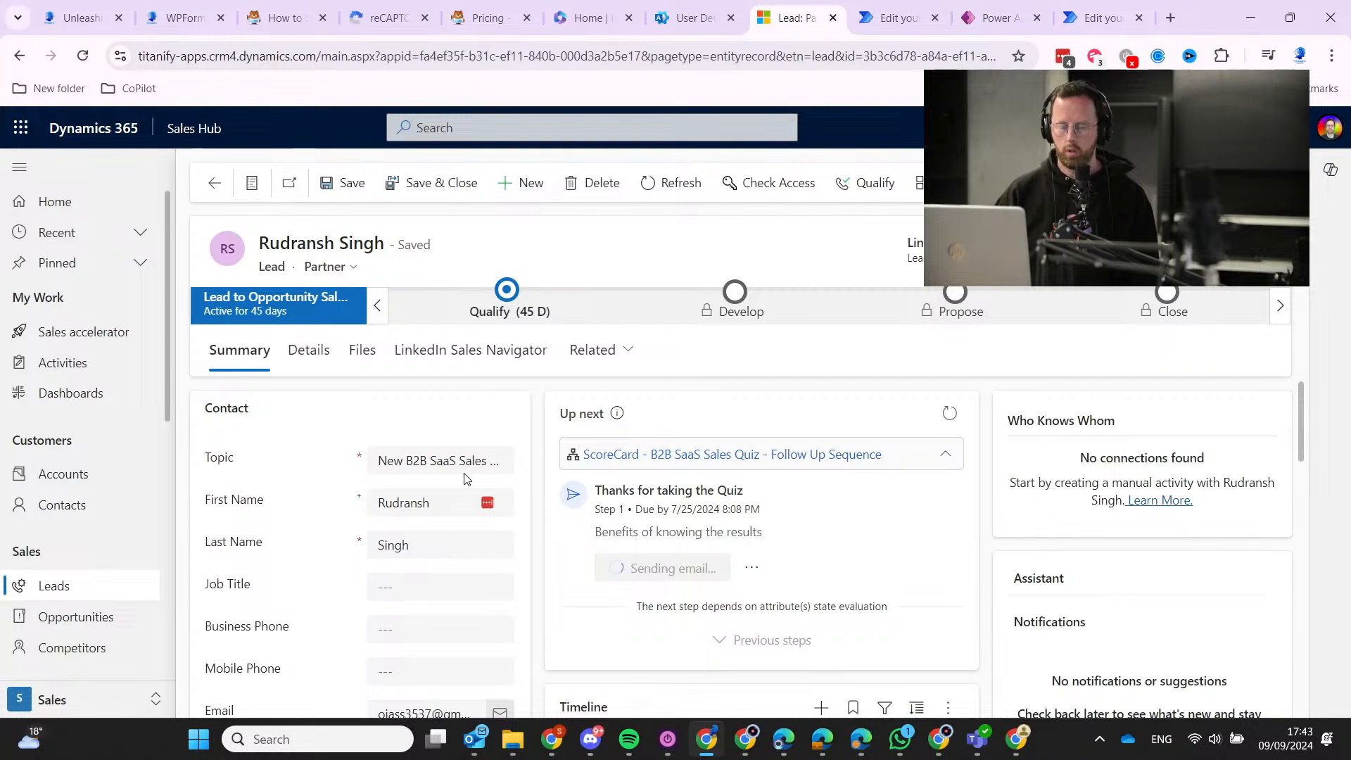
{"action": "scroll", "coordinate": [517, 408], "scroll_direction": "down", "scroll_amount": 6}
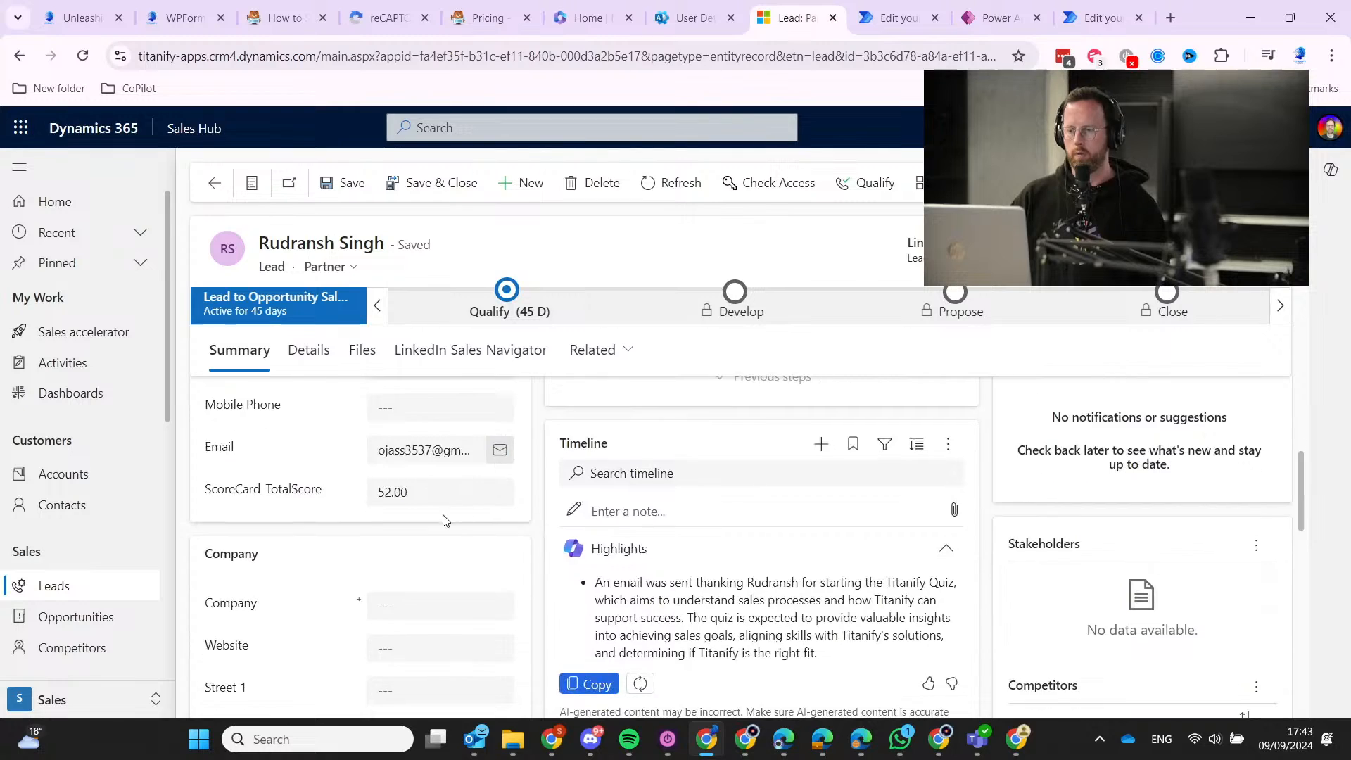
{"action": "scroll", "coordinate": [306, 494], "scroll_direction": "down", "scroll_amount": 5}
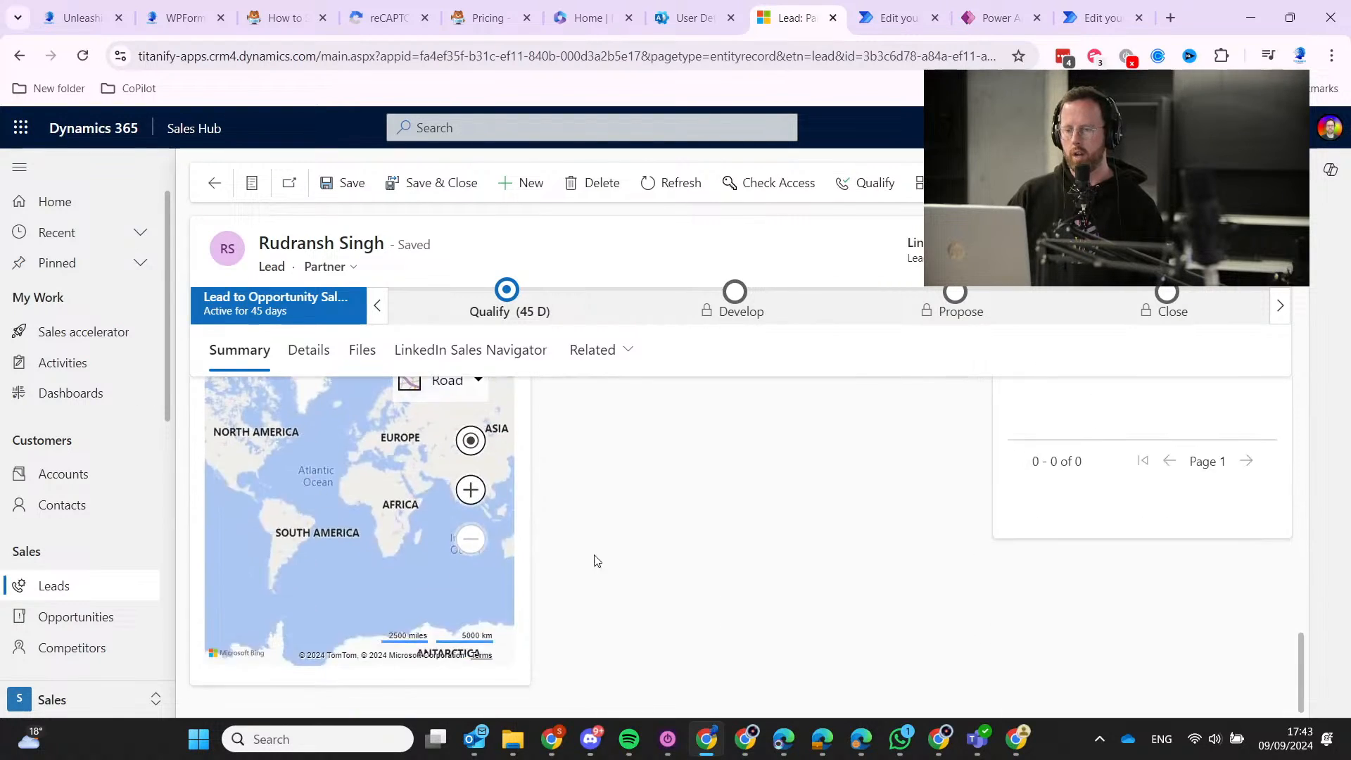
{"action": "scroll", "coordinate": [830, 608], "scroll_direction": "up", "scroll_amount": 8}
{"action": "scroll", "coordinate": [830, 608], "scroll_direction": "down", "scroll_amount": 4}
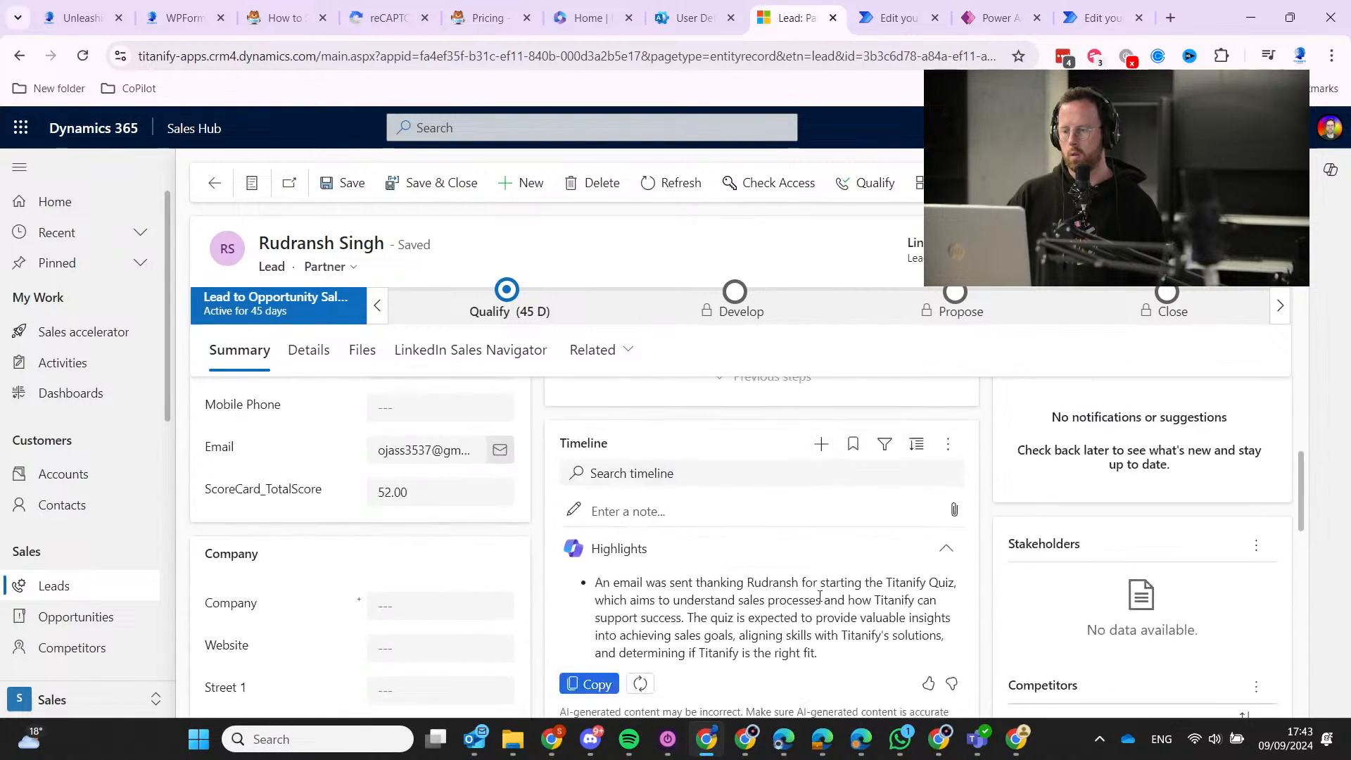
{"action": "scroll", "coordinate": [1110, 459], "scroll_direction": "up", "scroll_amount": 5}
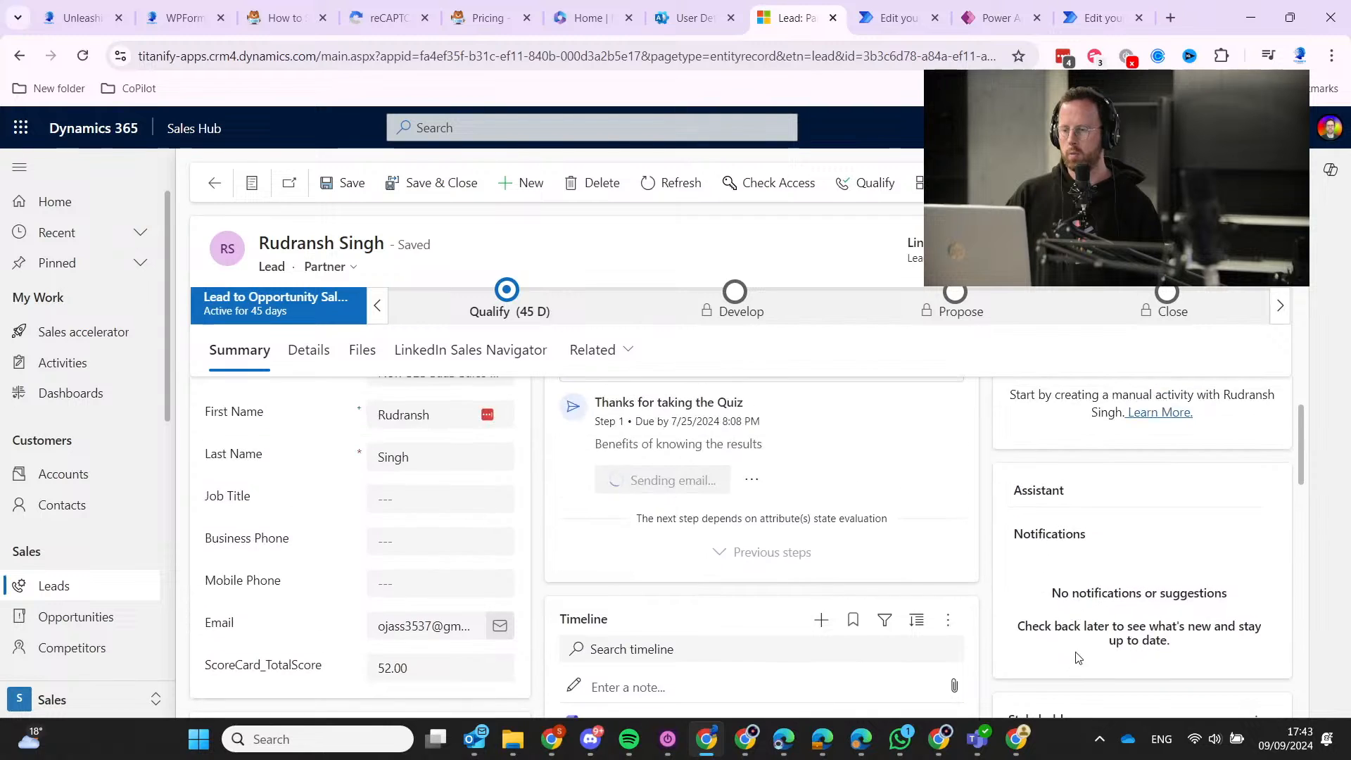
{"action": "scroll", "coordinate": [1063, 649], "scroll_direction": "down", "scroll_amount": 2}
{"action": "left_click", "coordinate": [1258, 549]}
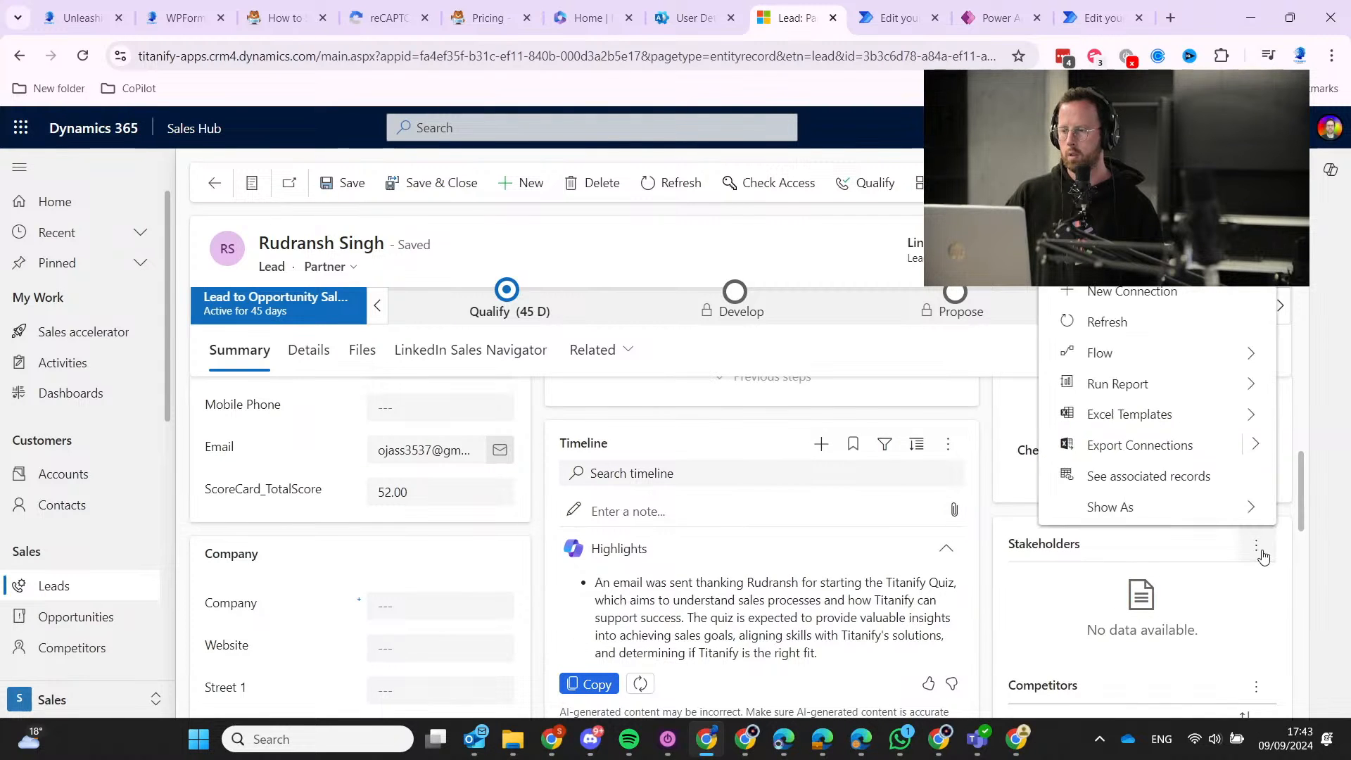
{"action": "left_click", "coordinate": [1256, 550]}
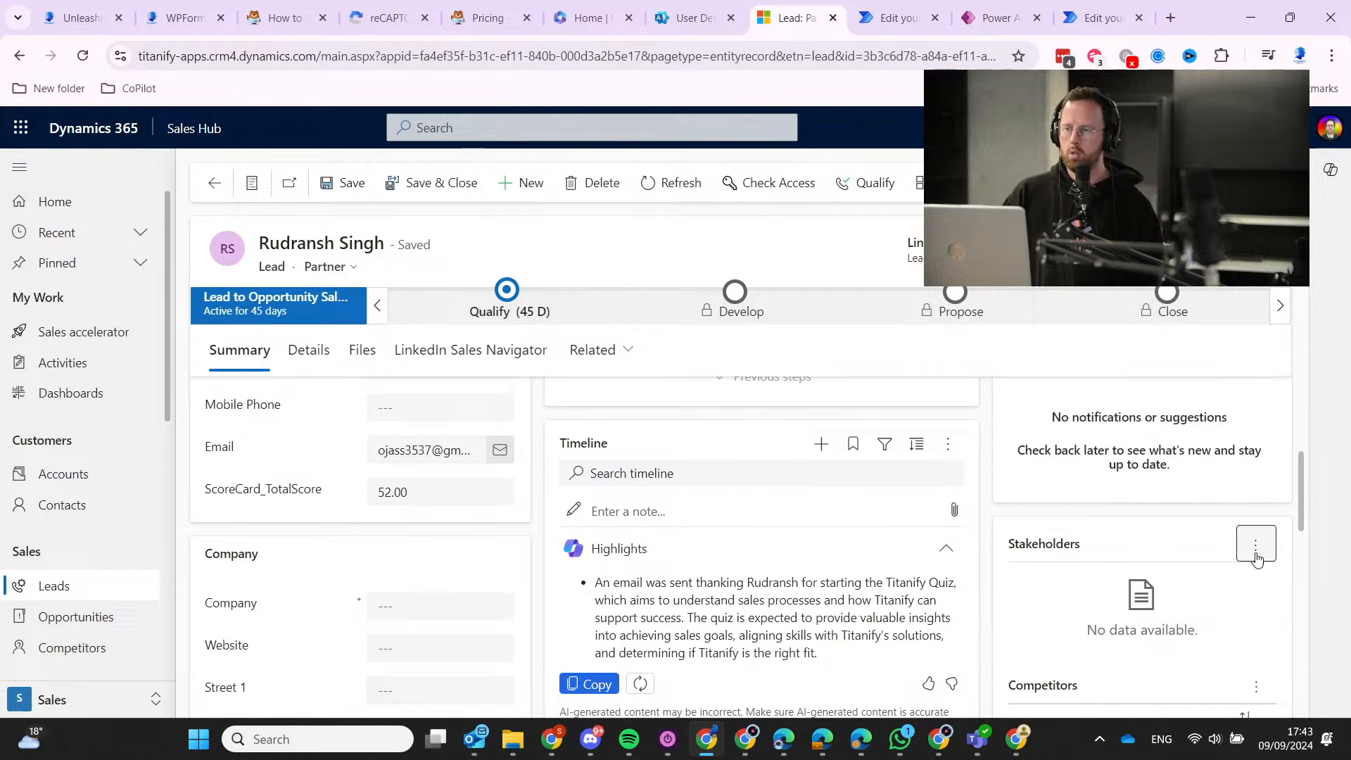
Open the lead's Related dropdown listing related record types like activities and connections.
{"action": "scroll", "coordinate": [1215, 560], "scroll_direction": "down", "scroll_amount": 2}
{"action": "scroll", "coordinate": [1088, 475], "scroll_direction": "up", "scroll_amount": 2}
{"action": "double_click", "coordinate": [1065, 556]}
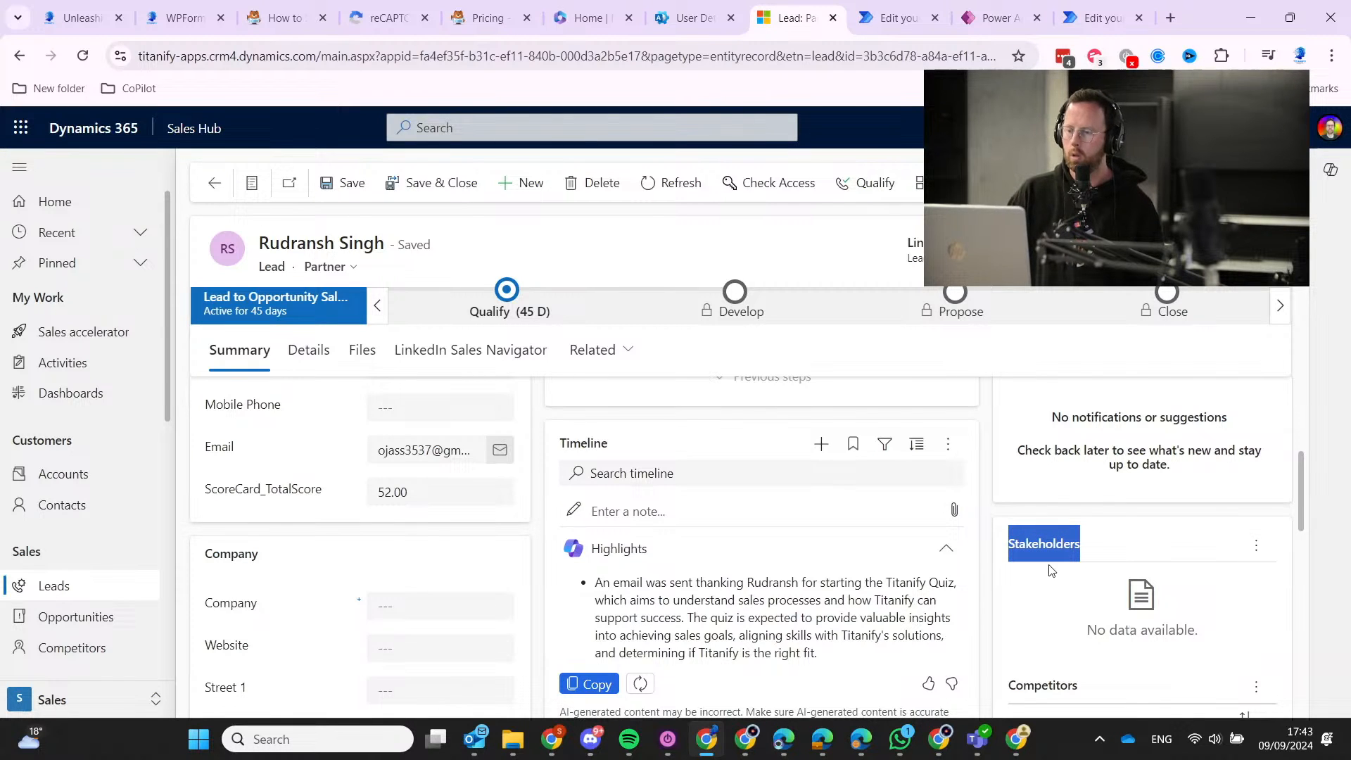
{"action": "scroll", "coordinate": [1049, 556], "scroll_direction": "down", "scroll_amount": 1}
{"action": "scroll", "coordinate": [1058, 570], "scroll_direction": "up", "scroll_amount": 1}
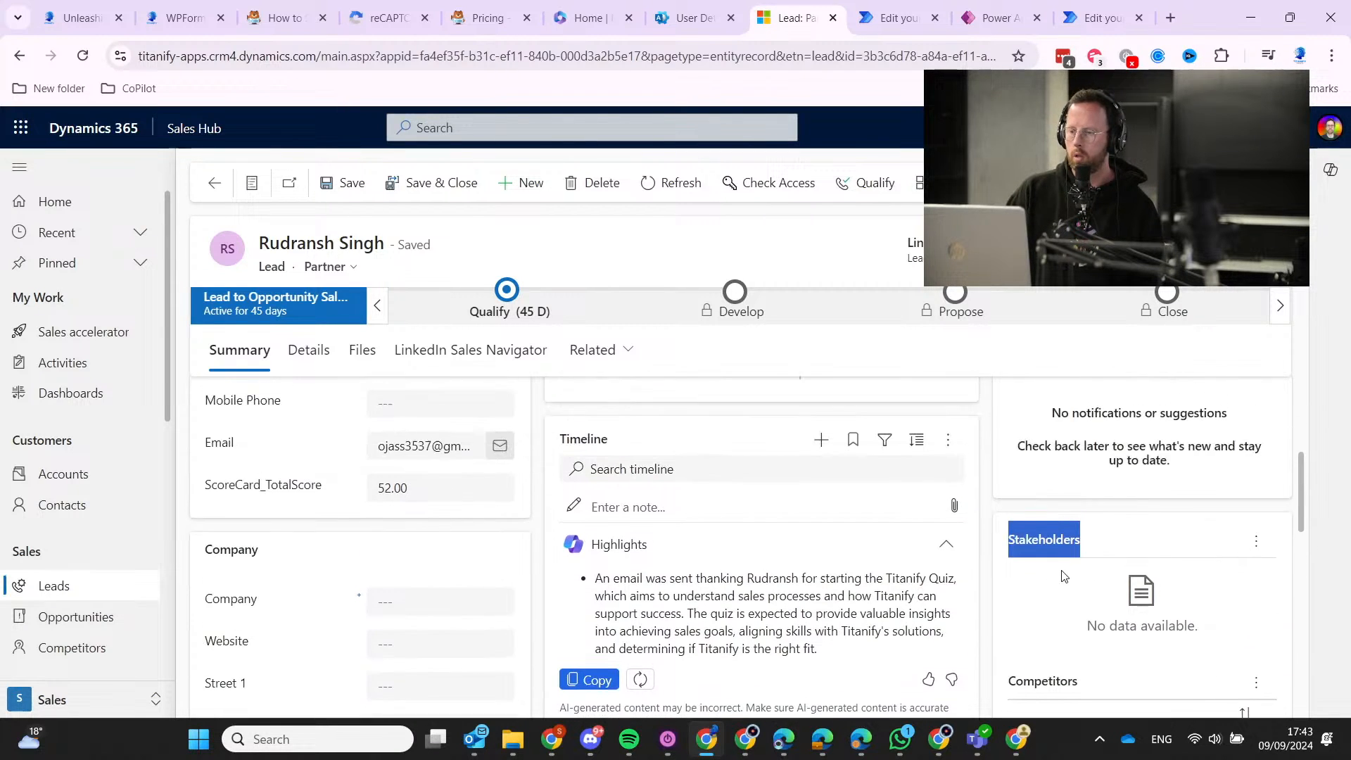
{"action": "scroll", "coordinate": [1062, 567], "scroll_direction": "down", "scroll_amount": 3}
{"action": "scroll", "coordinate": [1153, 522], "scroll_direction": "up", "scroll_amount": 6}
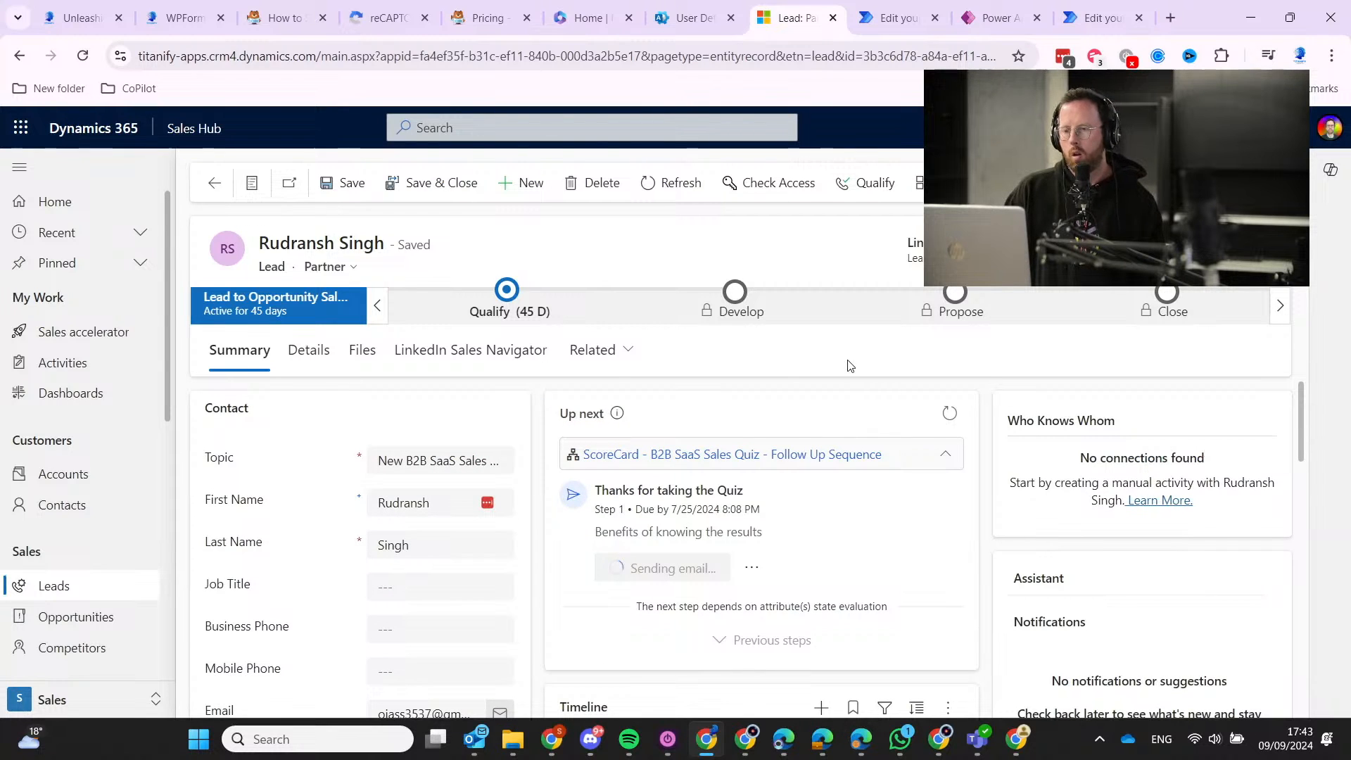
{"action": "left_click", "coordinate": [610, 355]}
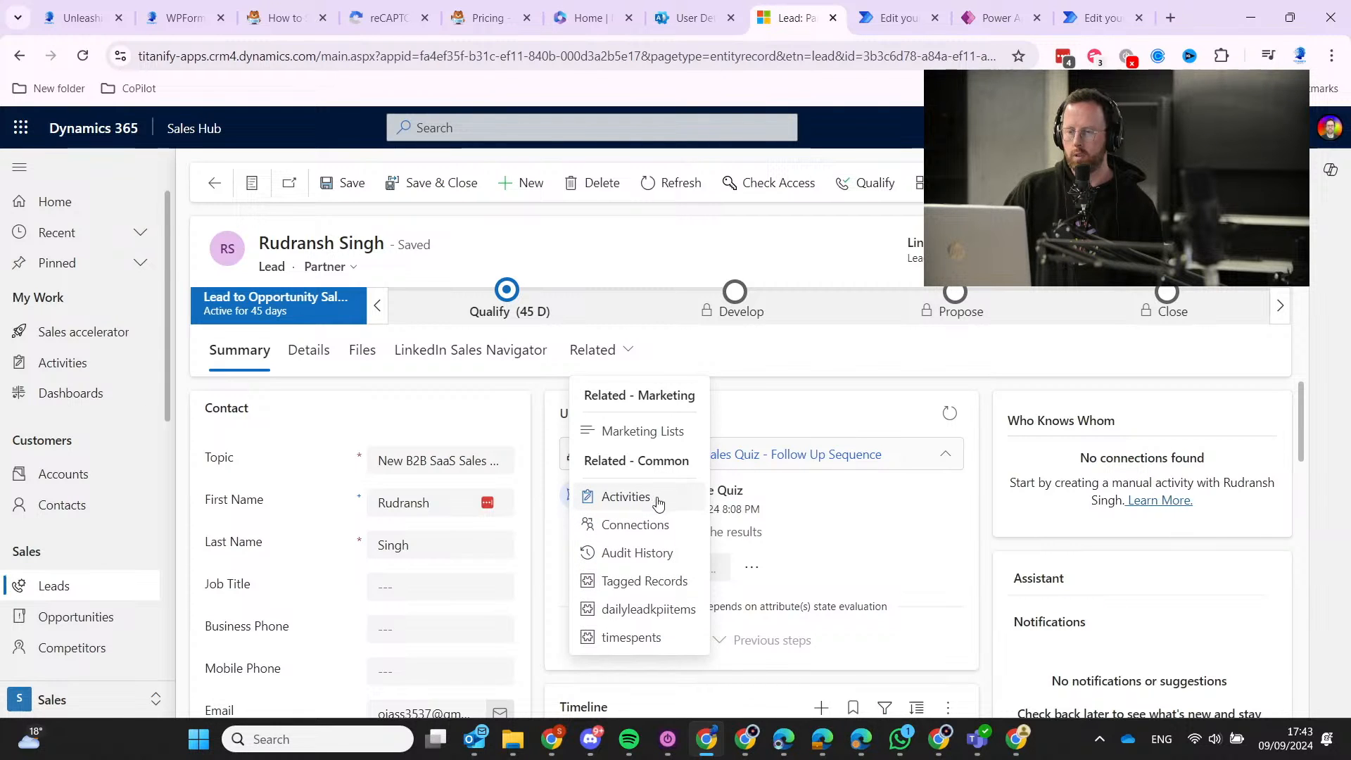
Open the lead's Activities list and create a new Campaign Response activity.
{"action": "left_click", "coordinate": [72, 371]}
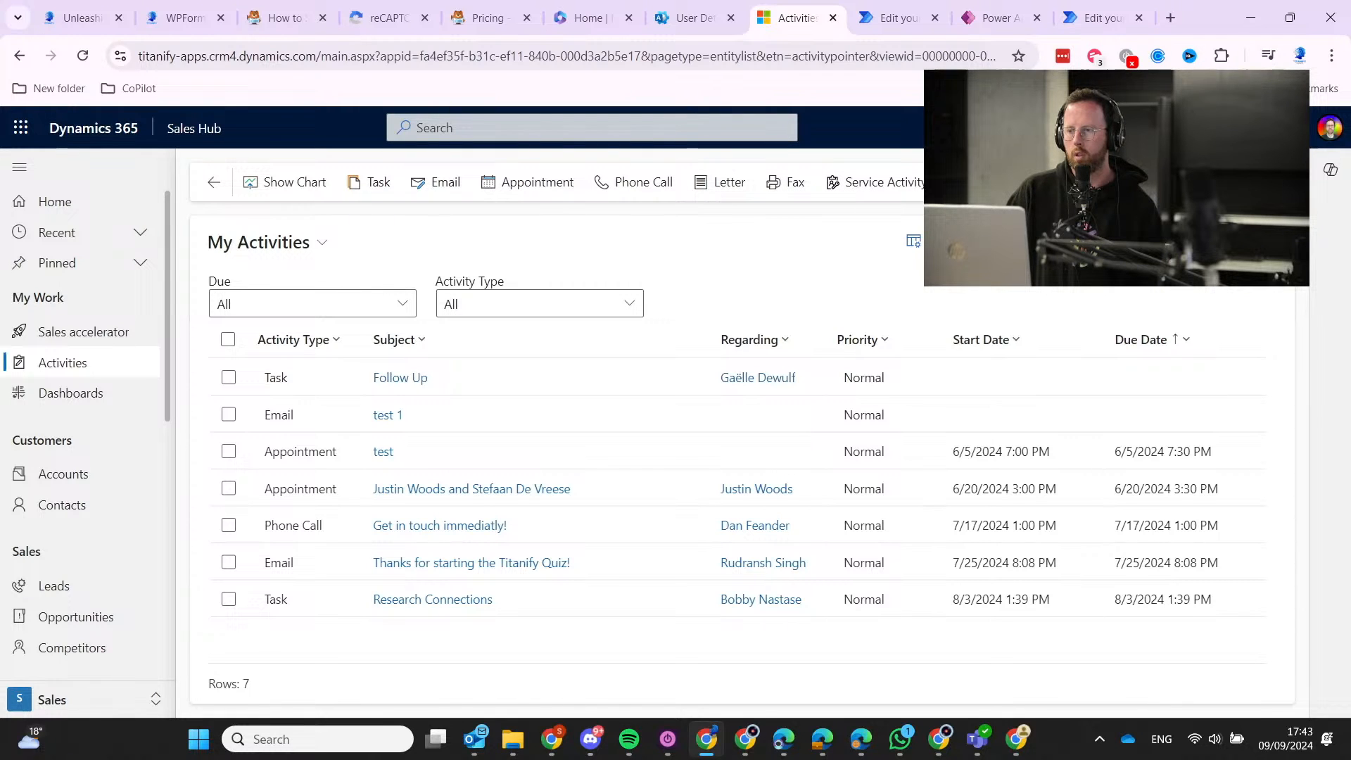
{"action": "left_click", "coordinate": [1279, 181]}
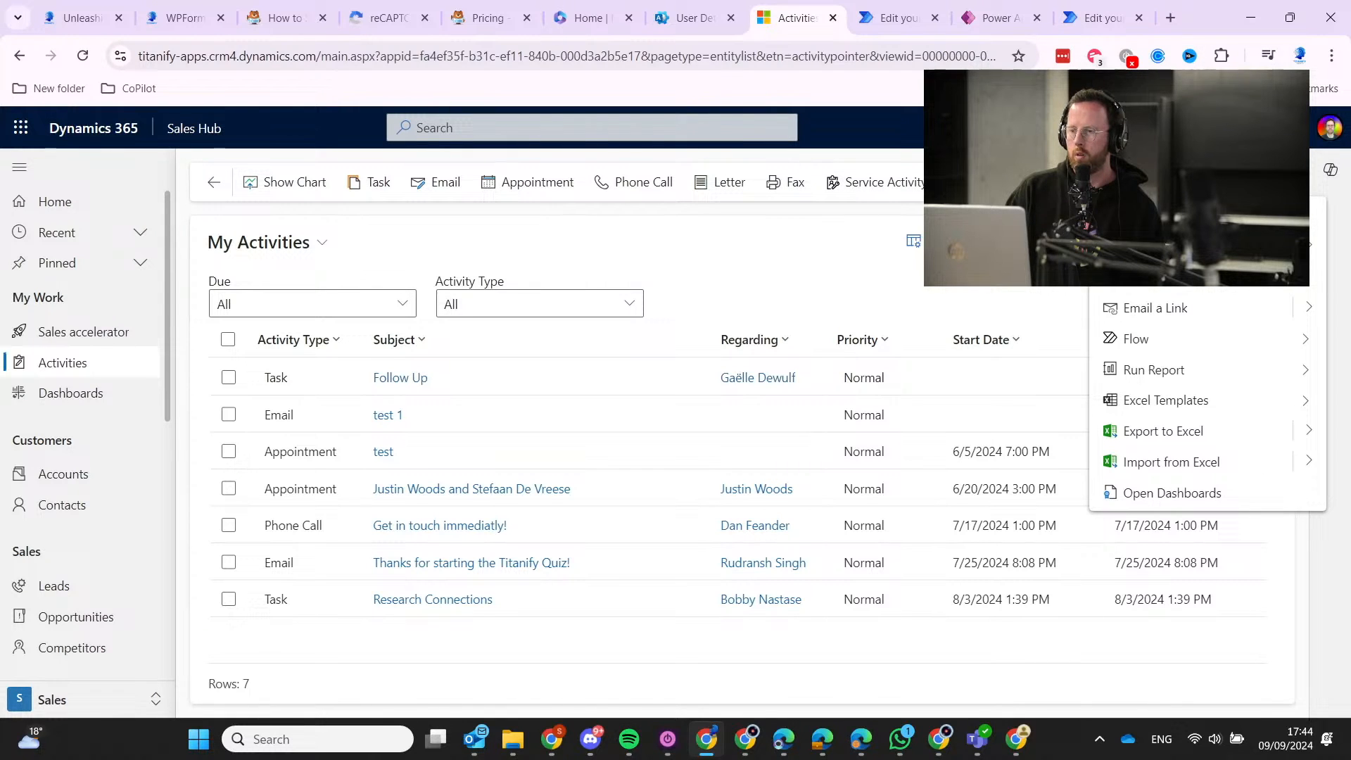
{"action": "left_click", "coordinate": [1279, 182]}
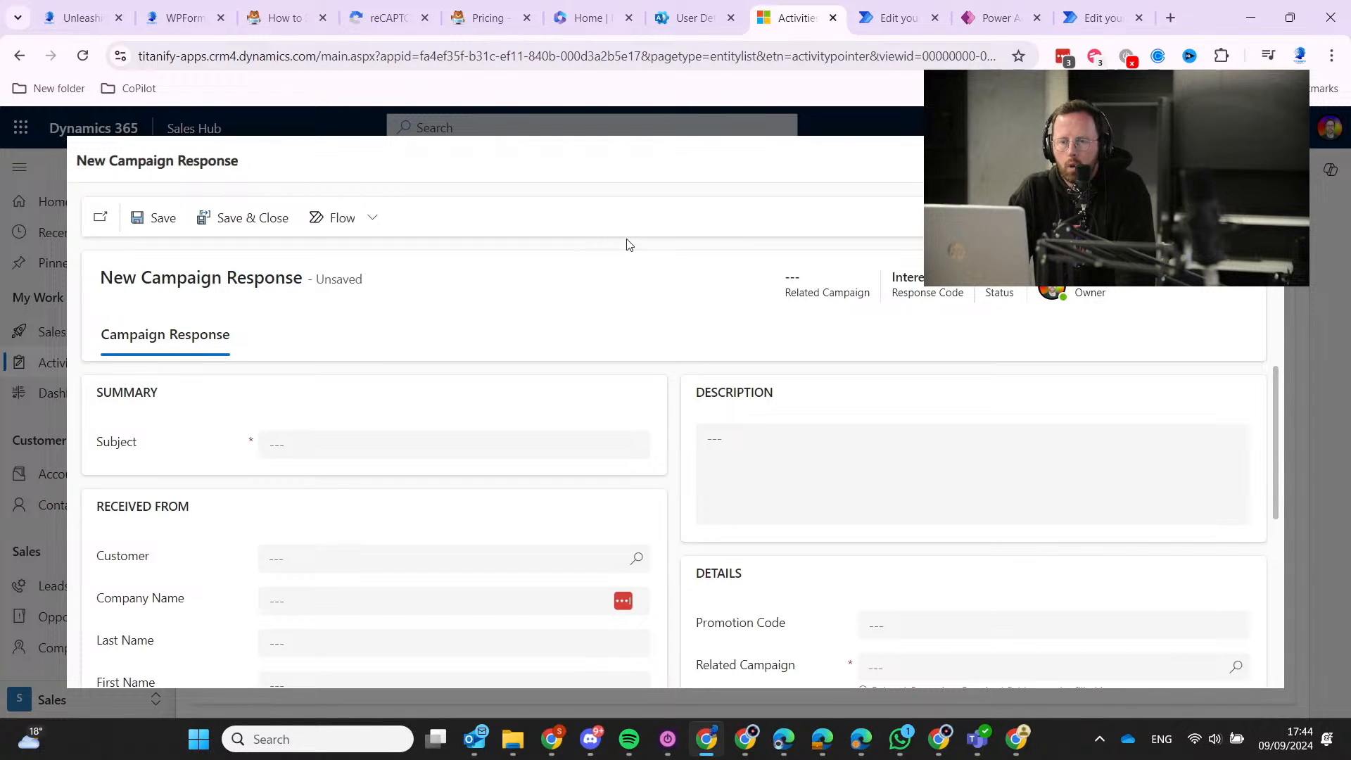
Scroll through the new Campaign Response form's fields.
{"action": "scroll", "coordinate": [593, 349], "scroll_direction": "down", "scroll_amount": 3}
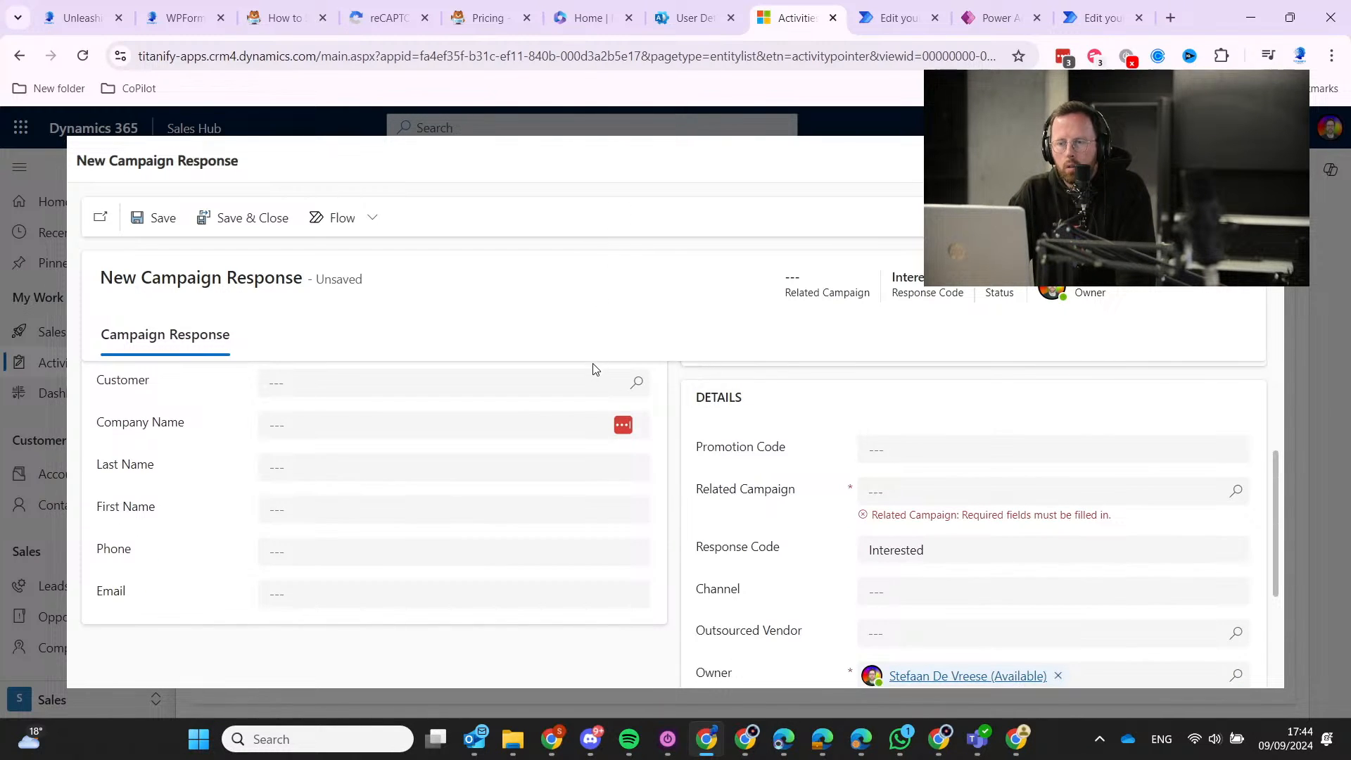
{"action": "scroll", "coordinate": [593, 369], "scroll_direction": "down", "scroll_amount": 1}
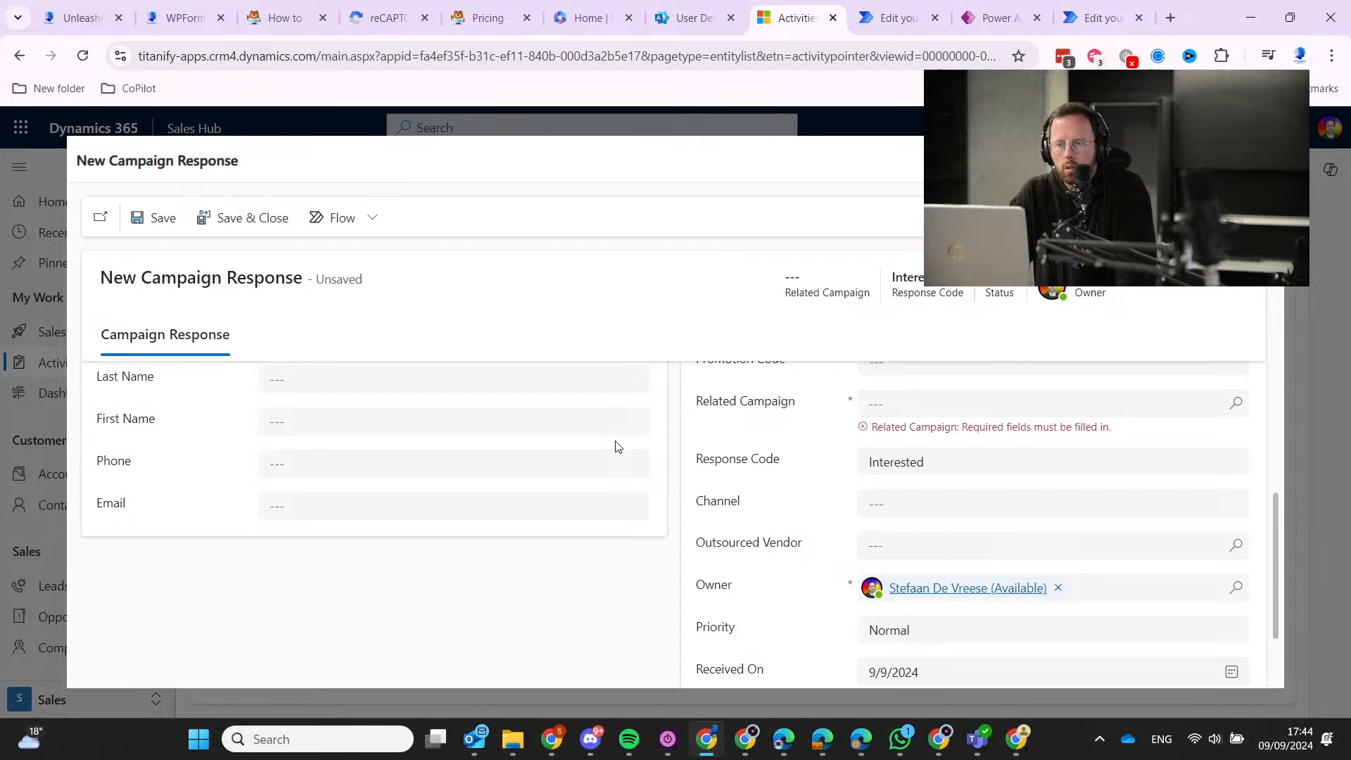
{"action": "scroll", "coordinate": [618, 446], "scroll_direction": "down", "scroll_amount": 1}
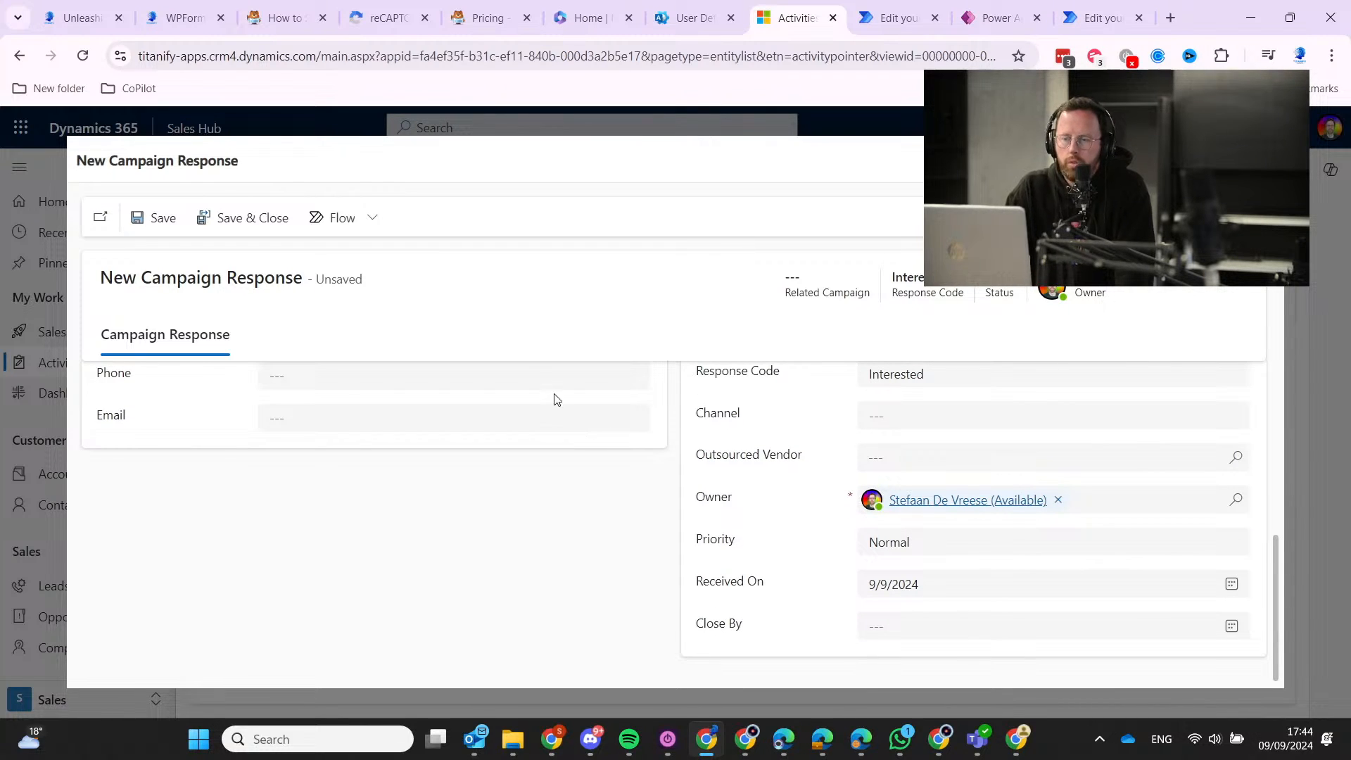
{"action": "scroll", "coordinate": [727, 552], "scroll_direction": "up", "scroll_amount": 5}
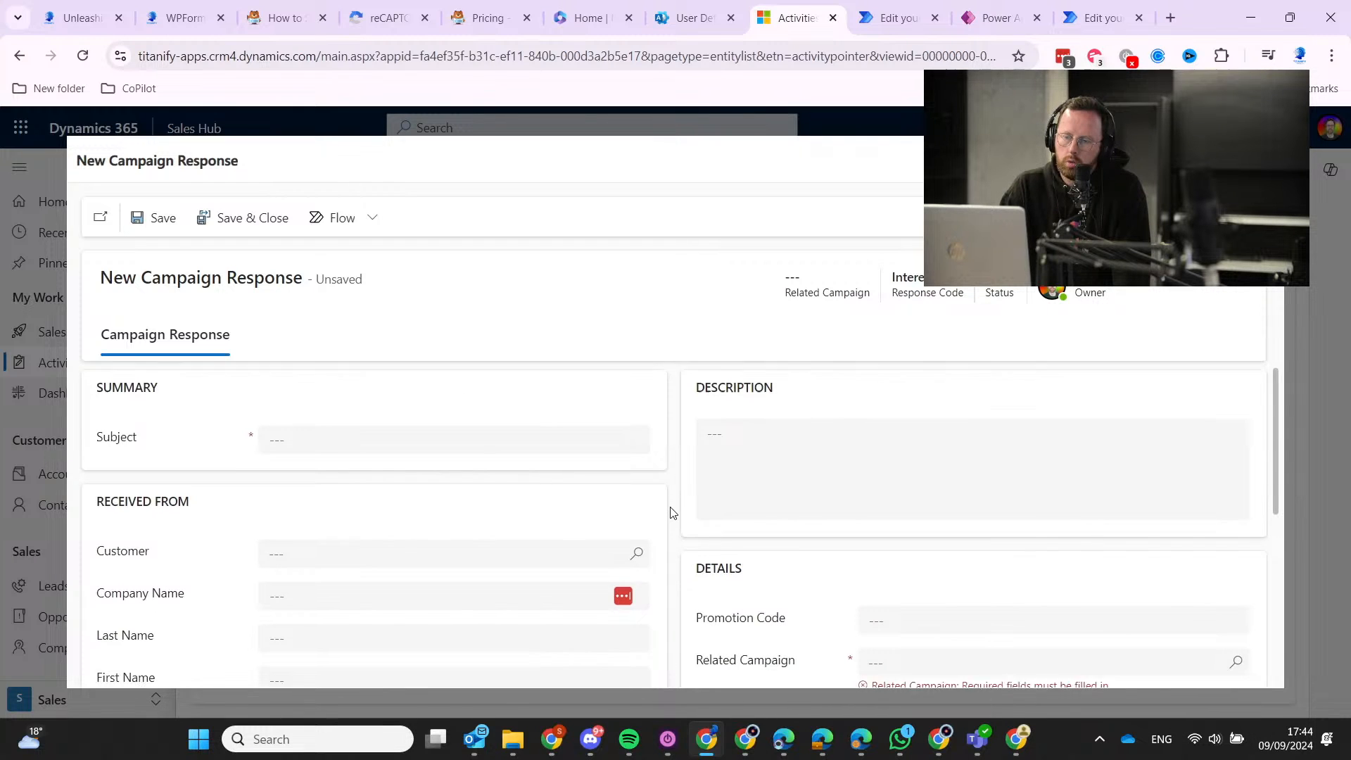
{"action": "scroll", "coordinate": [672, 514], "scroll_direction": "down", "scroll_amount": 1}
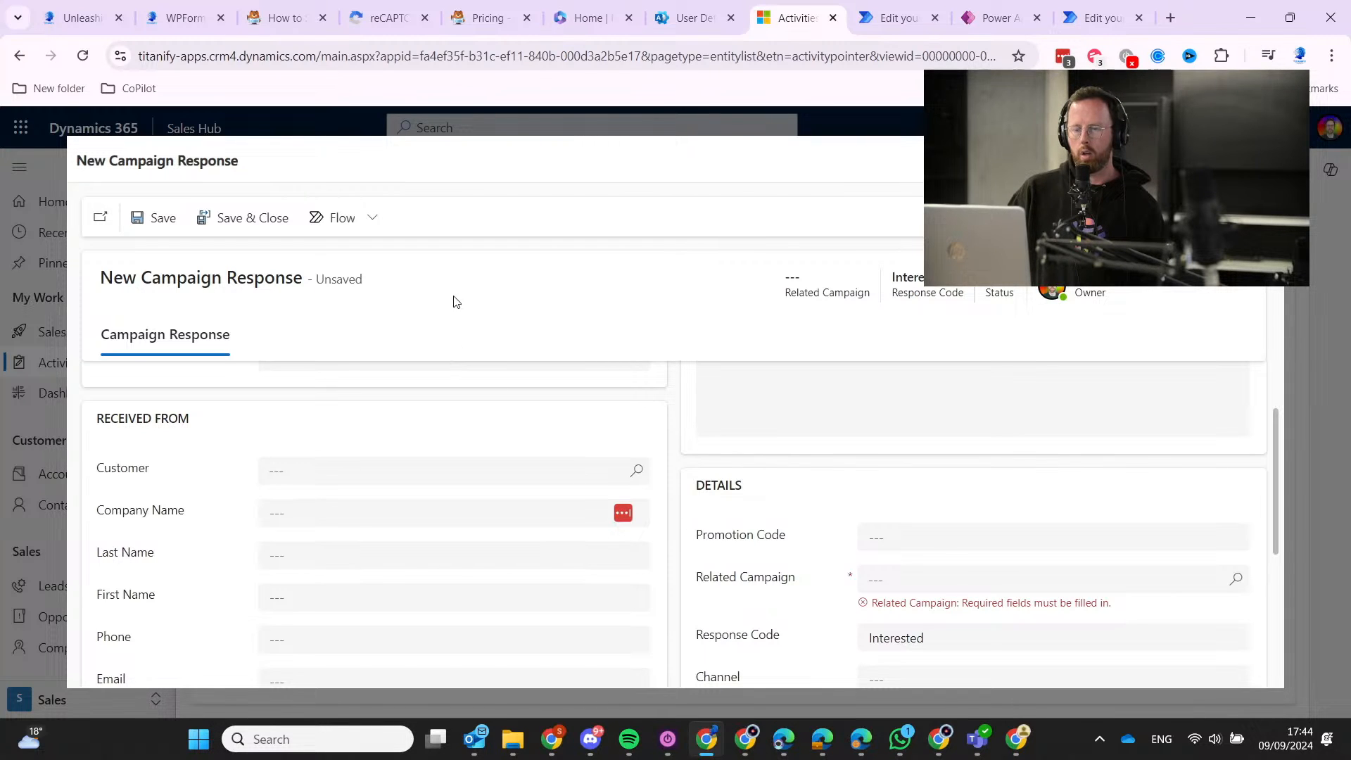
Start closing the Campaign Response form, then dismiss the Unsaved changes dialog to stay on it.
{"action": "left_click", "coordinate": [1261, 160]}
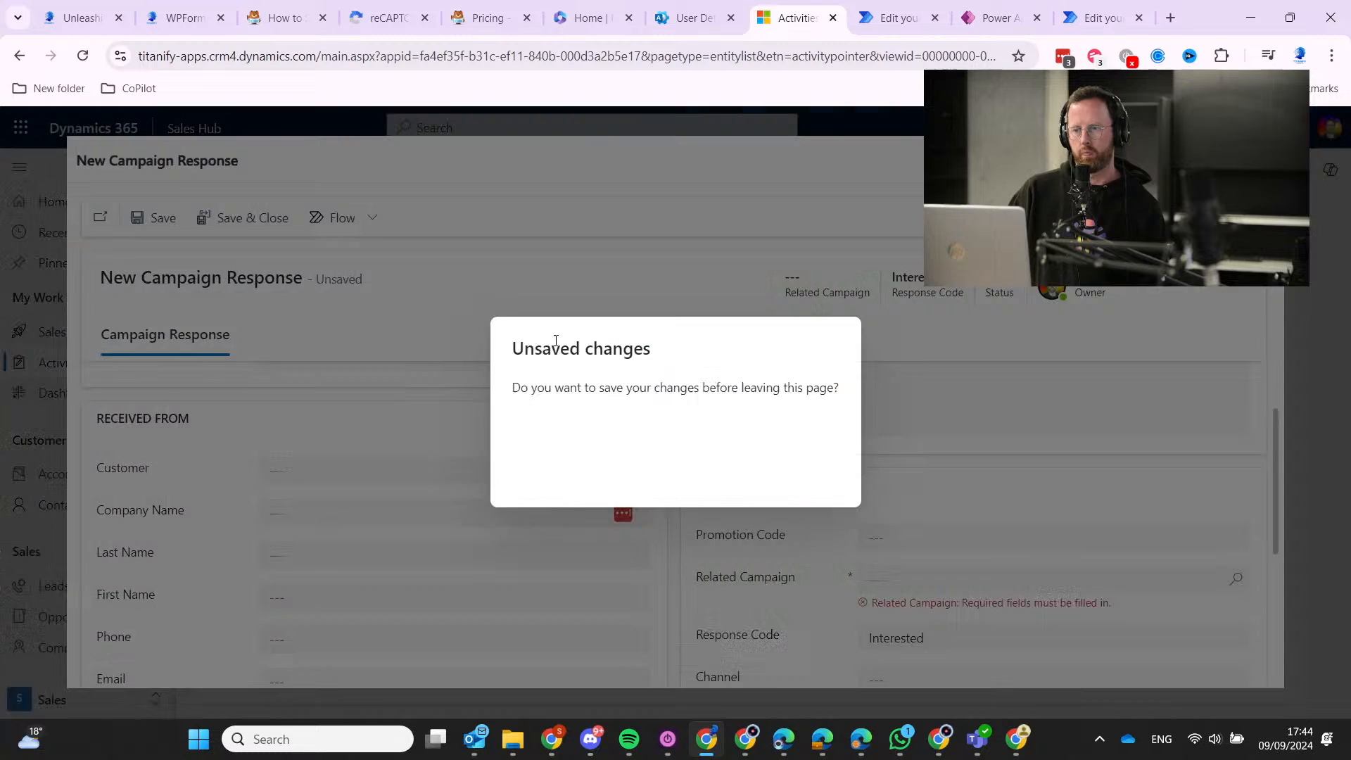
{"action": "left_click", "coordinate": [829, 349]}
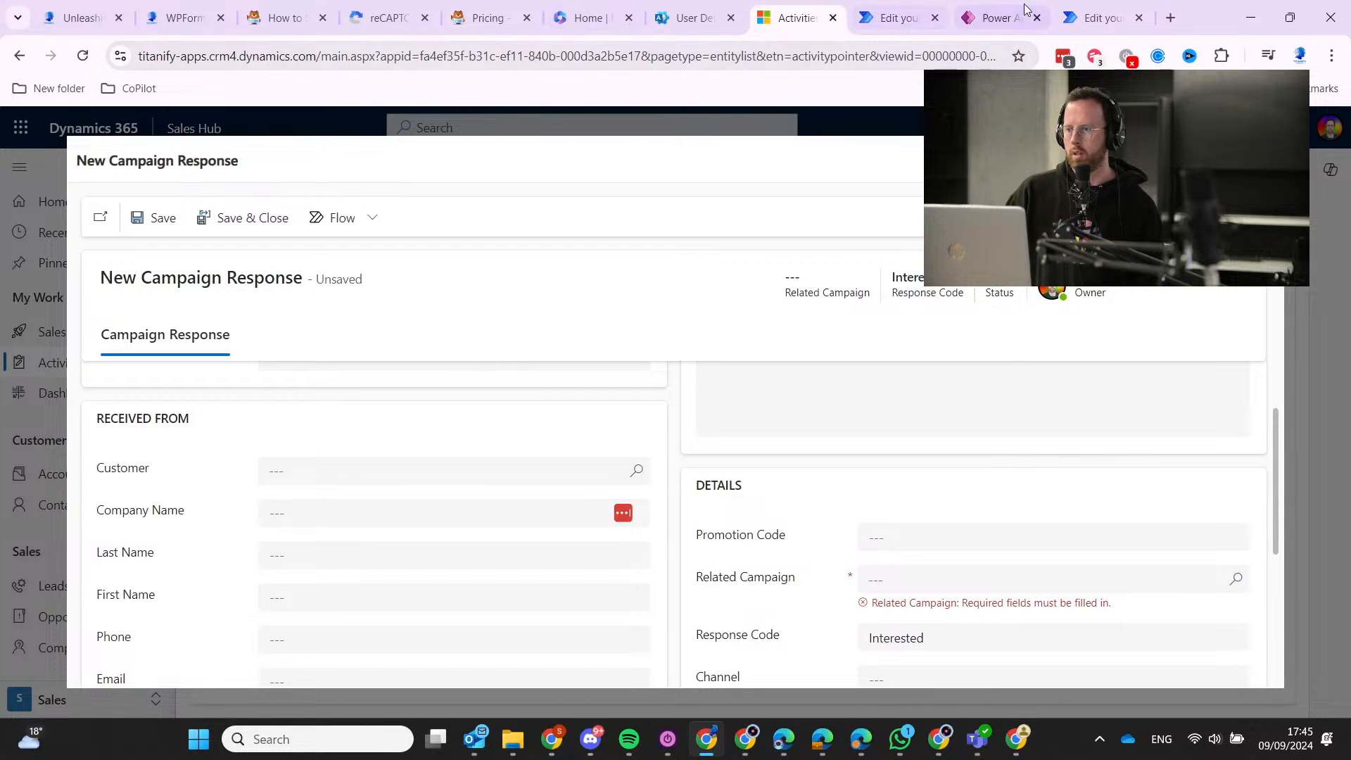
Search Bing for 'translation dutch english' and translate the Dutch word 'brommer' into 'moped'.
{"action": "left_click", "coordinate": [1170, 18]}
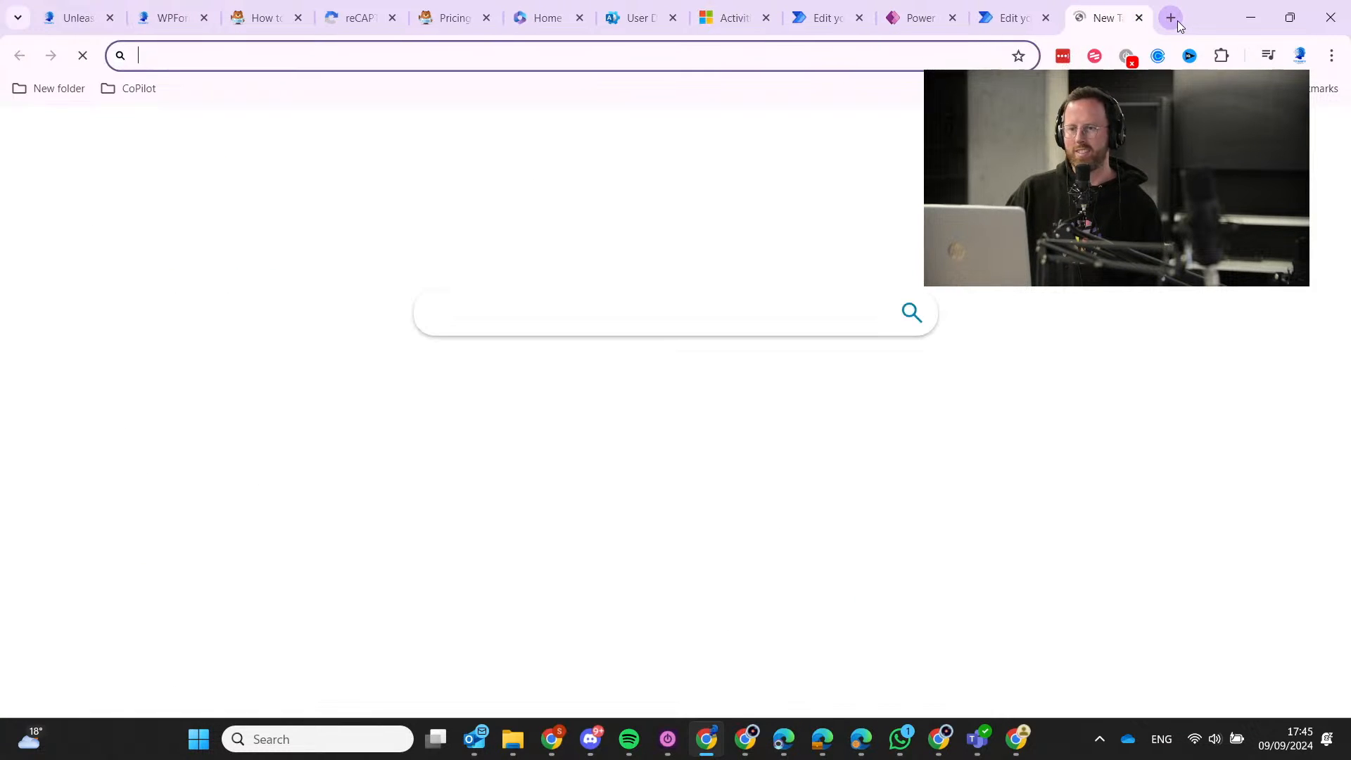
{"action": "type", "text": "br"}
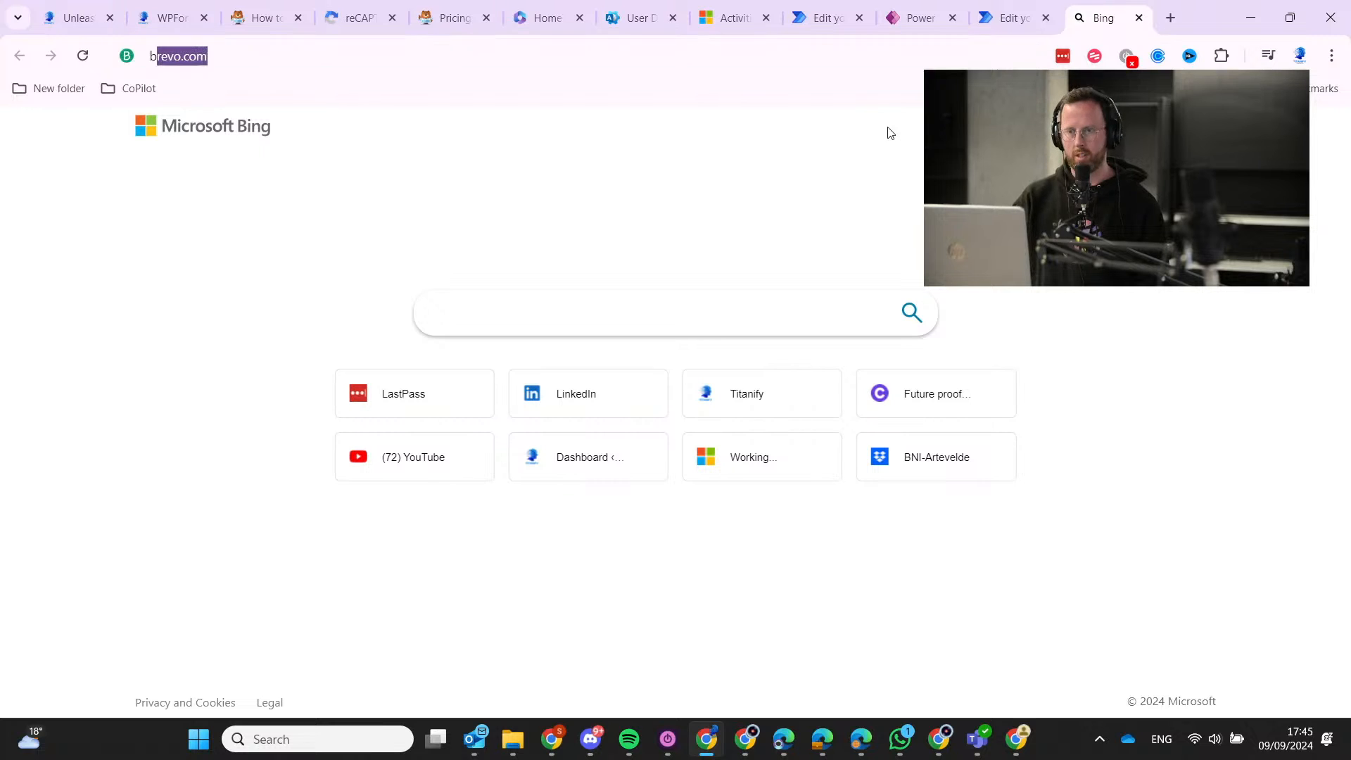
{"action": "key", "text": "BackSpace"}
{"action": "key", "text": "BackSpace"}
{"action": "key", "text": "BackSpace"}
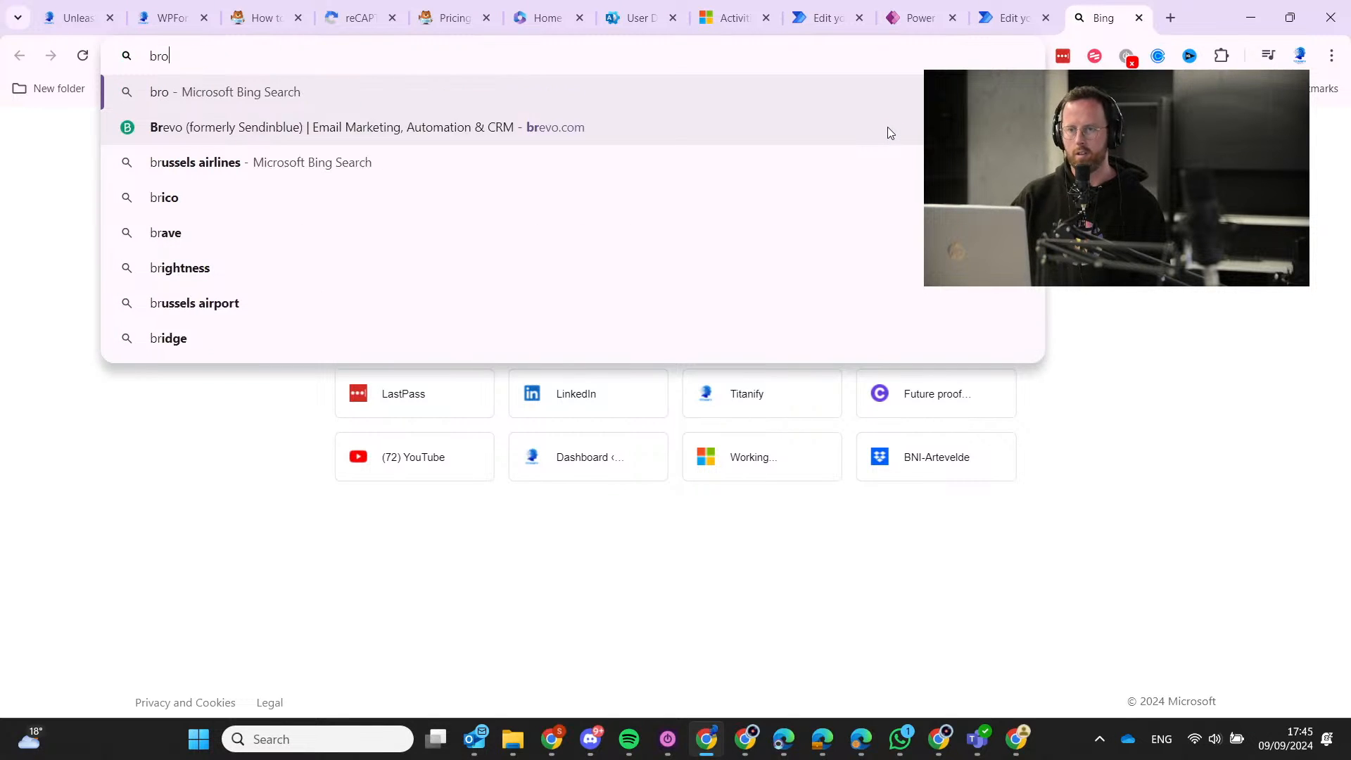
{"action": "type", "text": "translation"}
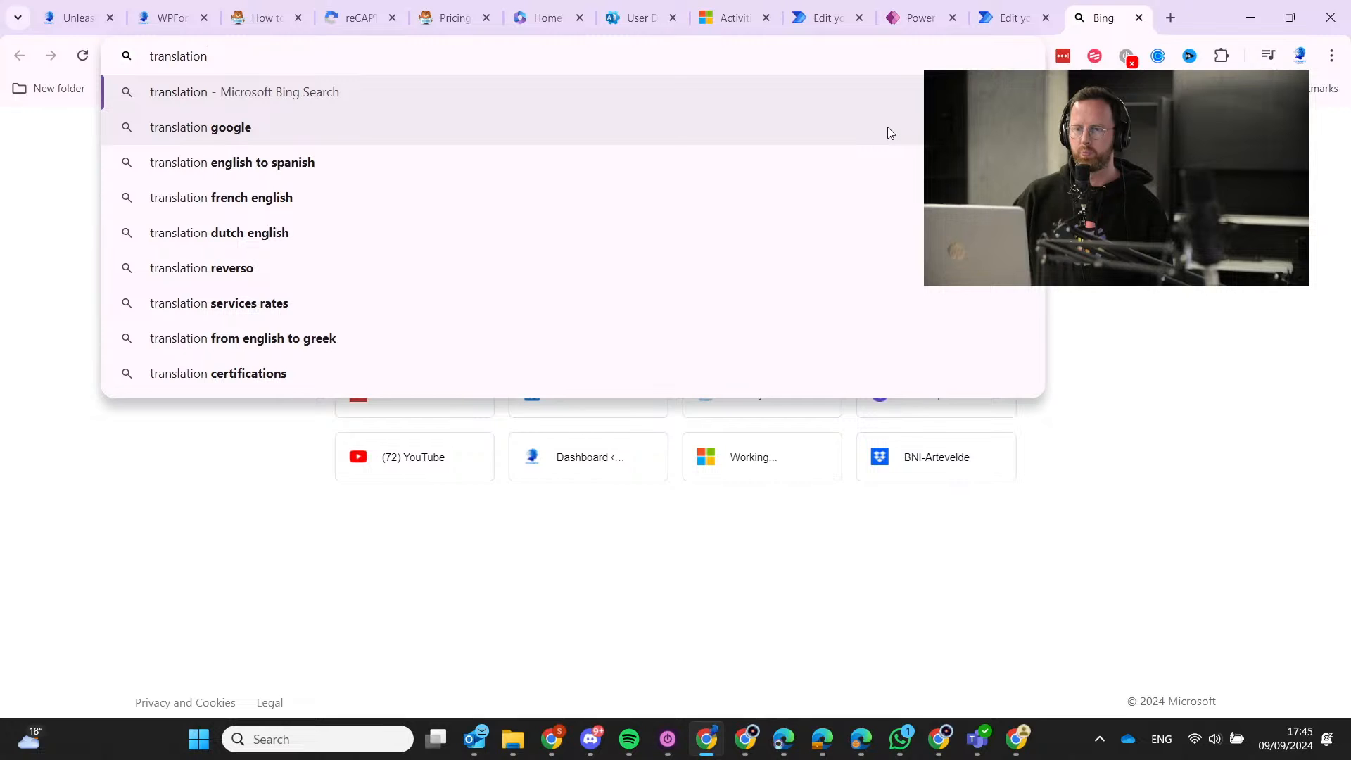
{"action": "key", "text": "Down"}
{"action": "key", "text": "Down"}
{"action": "key", "text": "Down"}
{"action": "key", "text": "Down"}
{"action": "key", "text": "Return"}
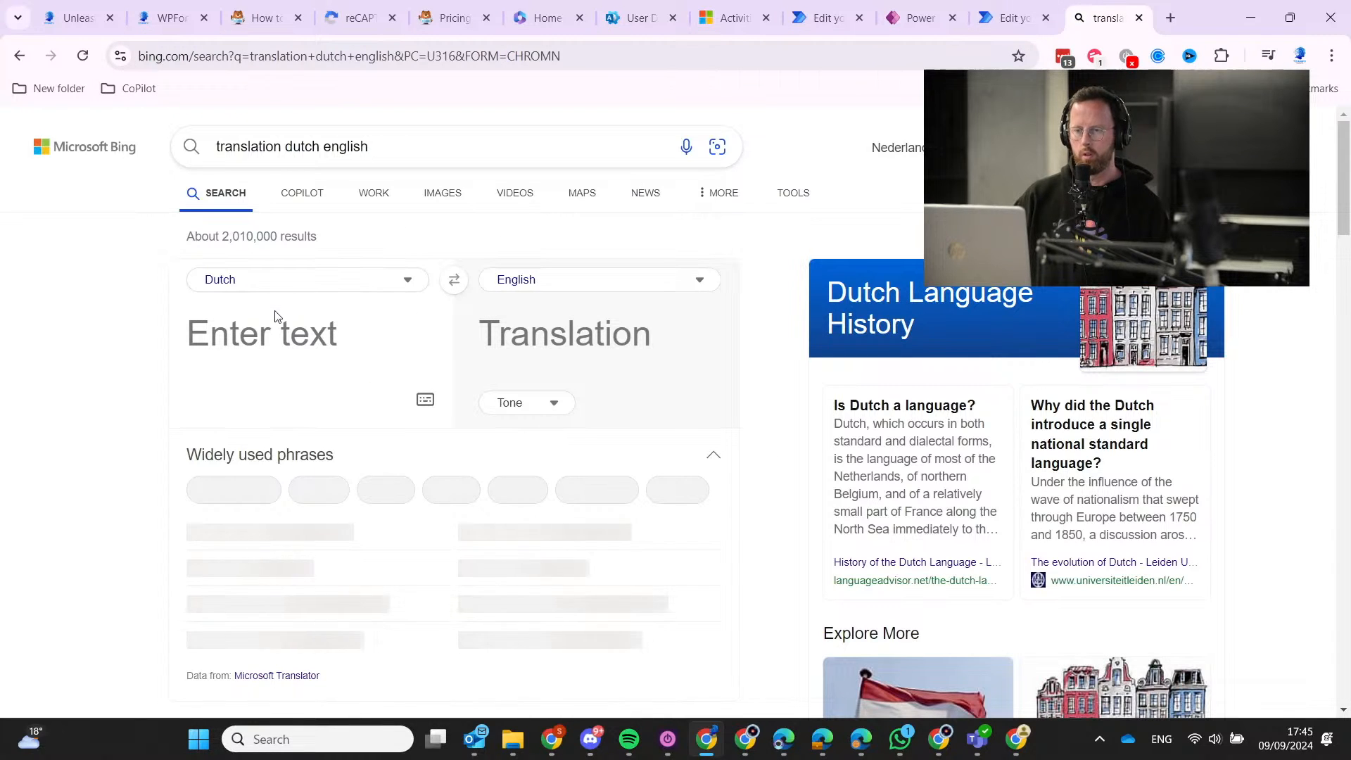
{"action": "type", "text": "brommer"}
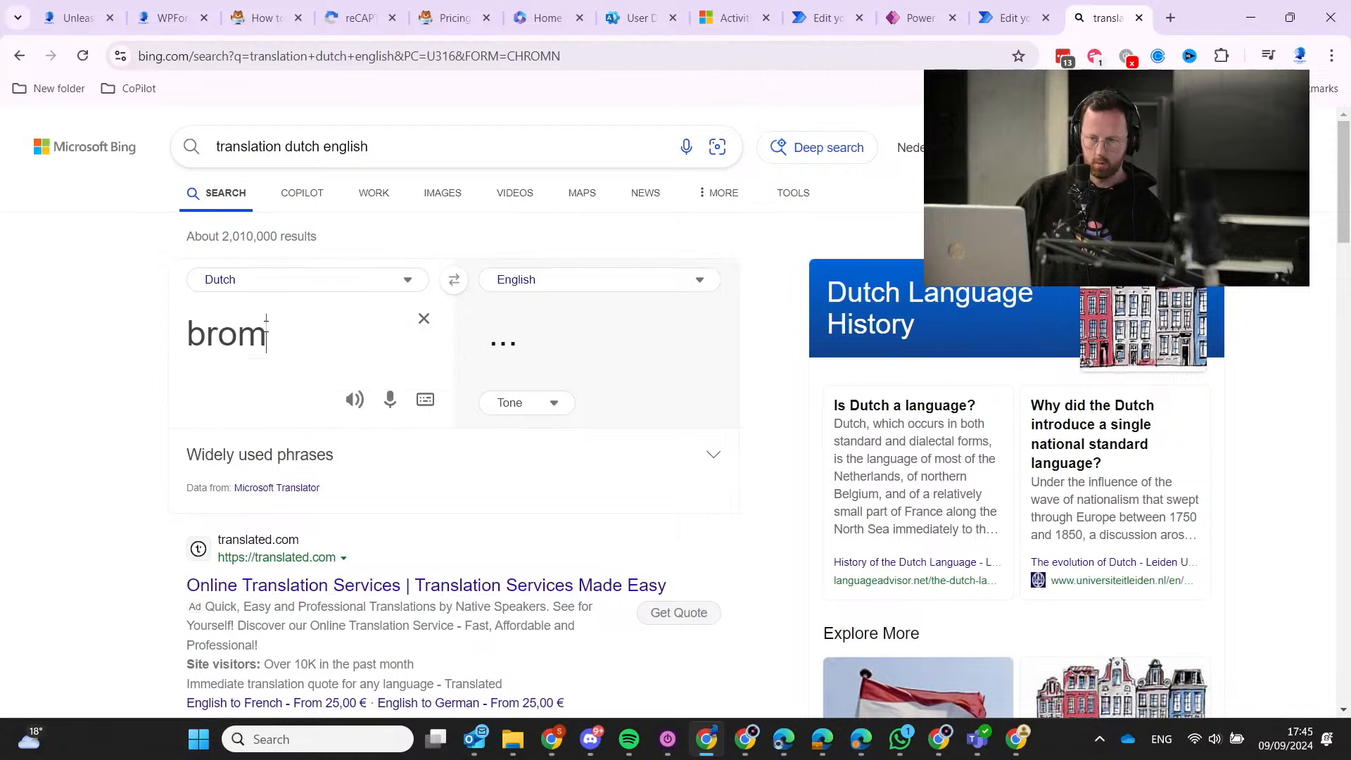
{"action": "key", "text": "Return"}
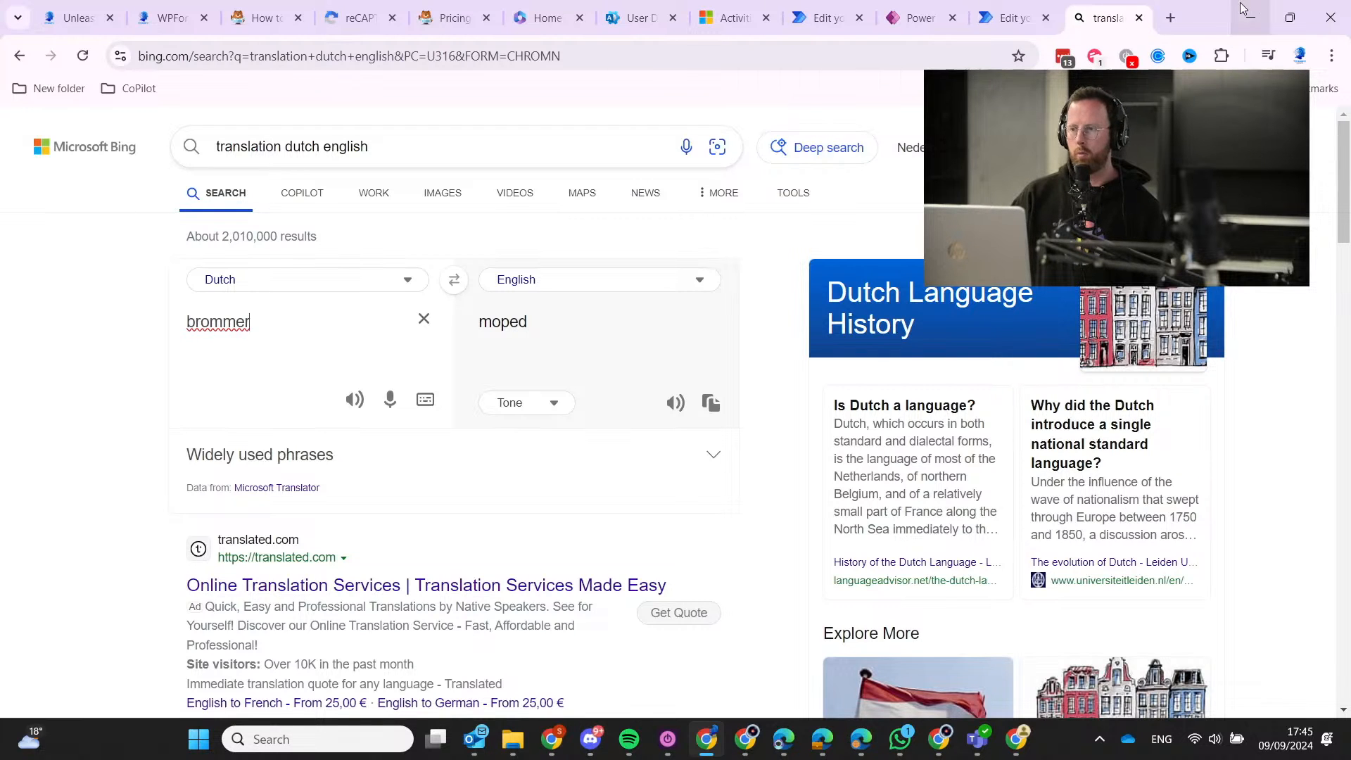
Close the Bing tab, scroll the Campaign Response form, and exit it with Esc.
{"action": "left_click", "coordinate": [1139, 18]}
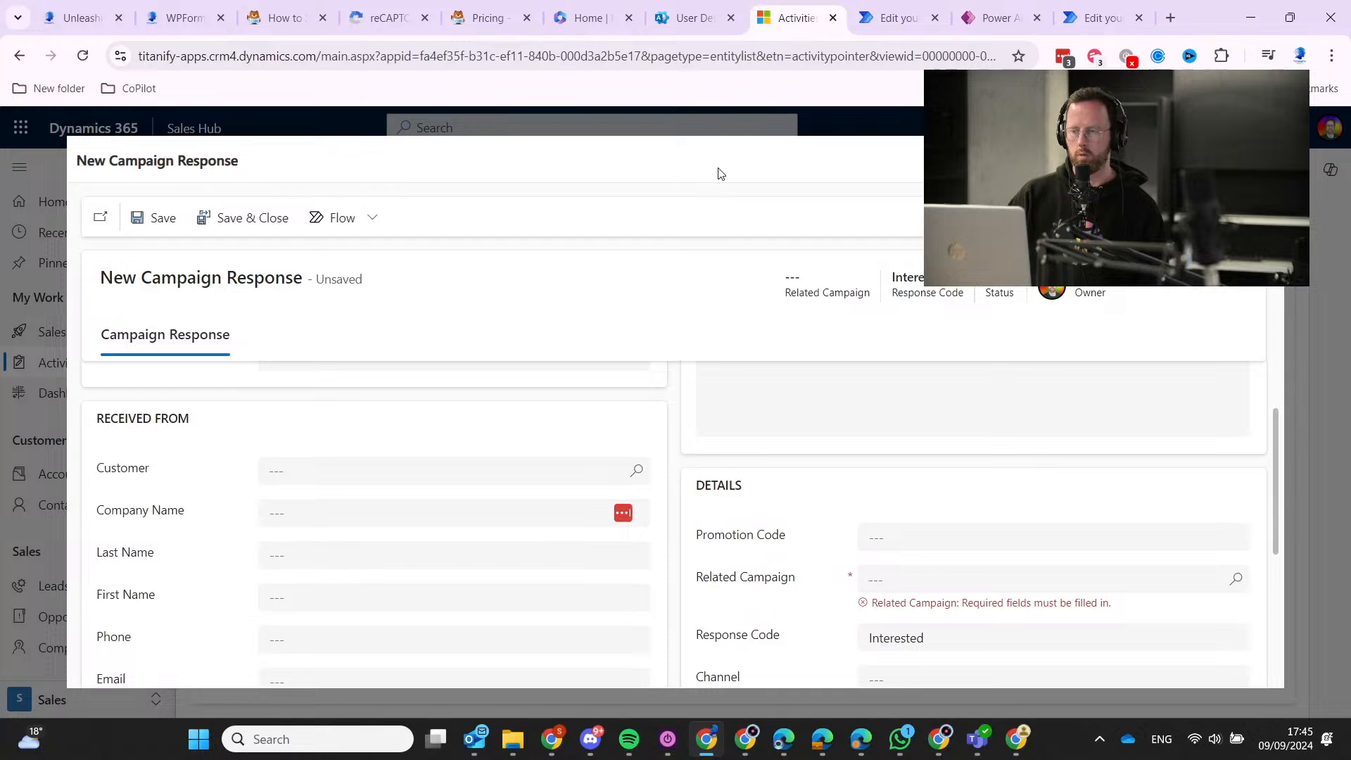
{"action": "scroll", "coordinate": [523, 444], "scroll_direction": "down", "scroll_amount": 2}
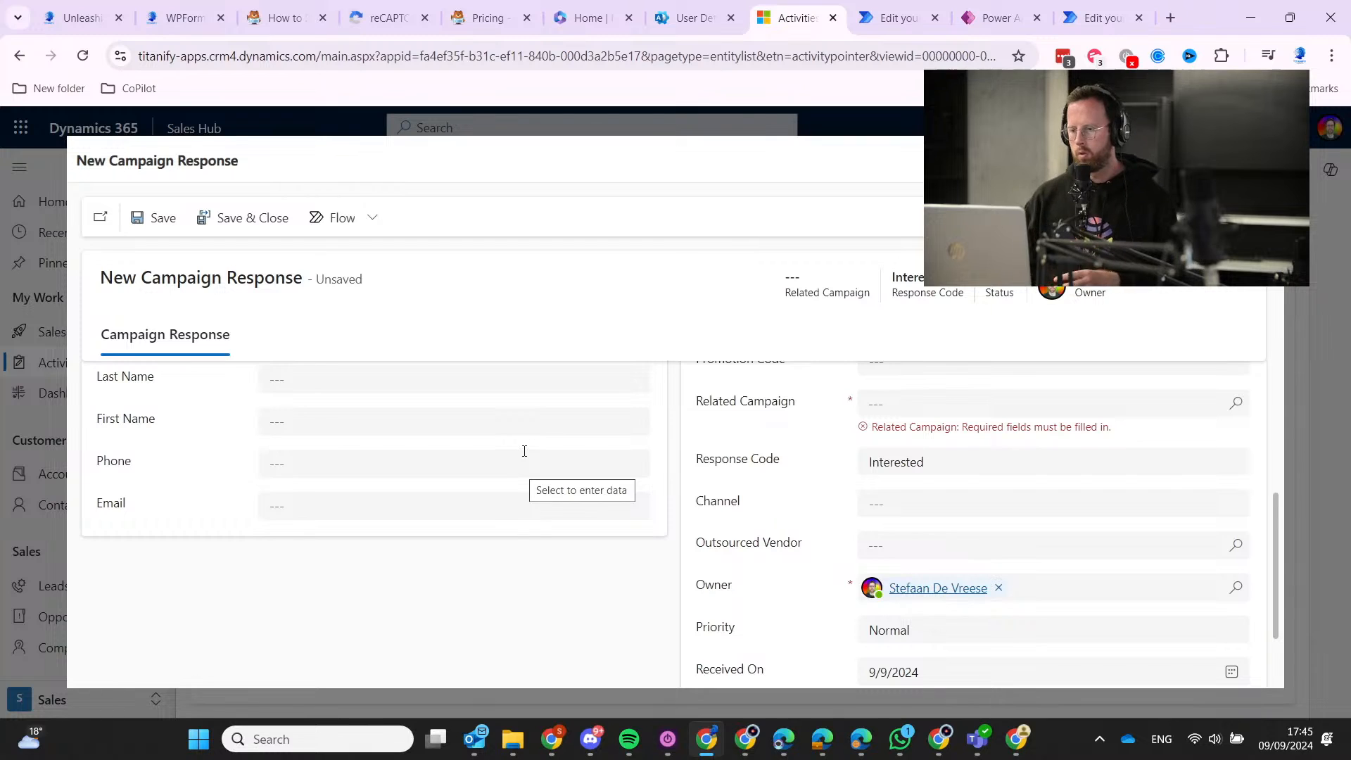
{"action": "scroll", "coordinate": [347, 564], "scroll_direction": "up", "scroll_amount": 4}
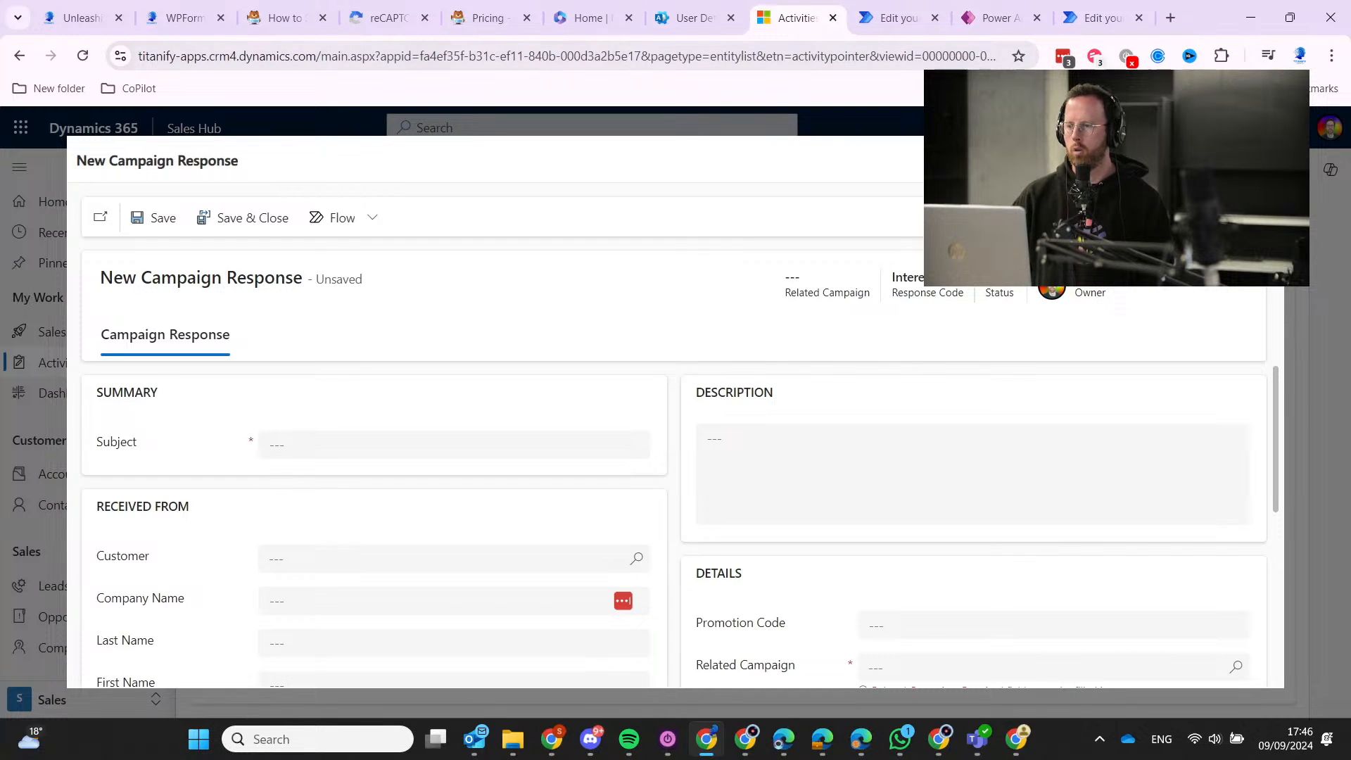
{"action": "key", "text": "Escape"}
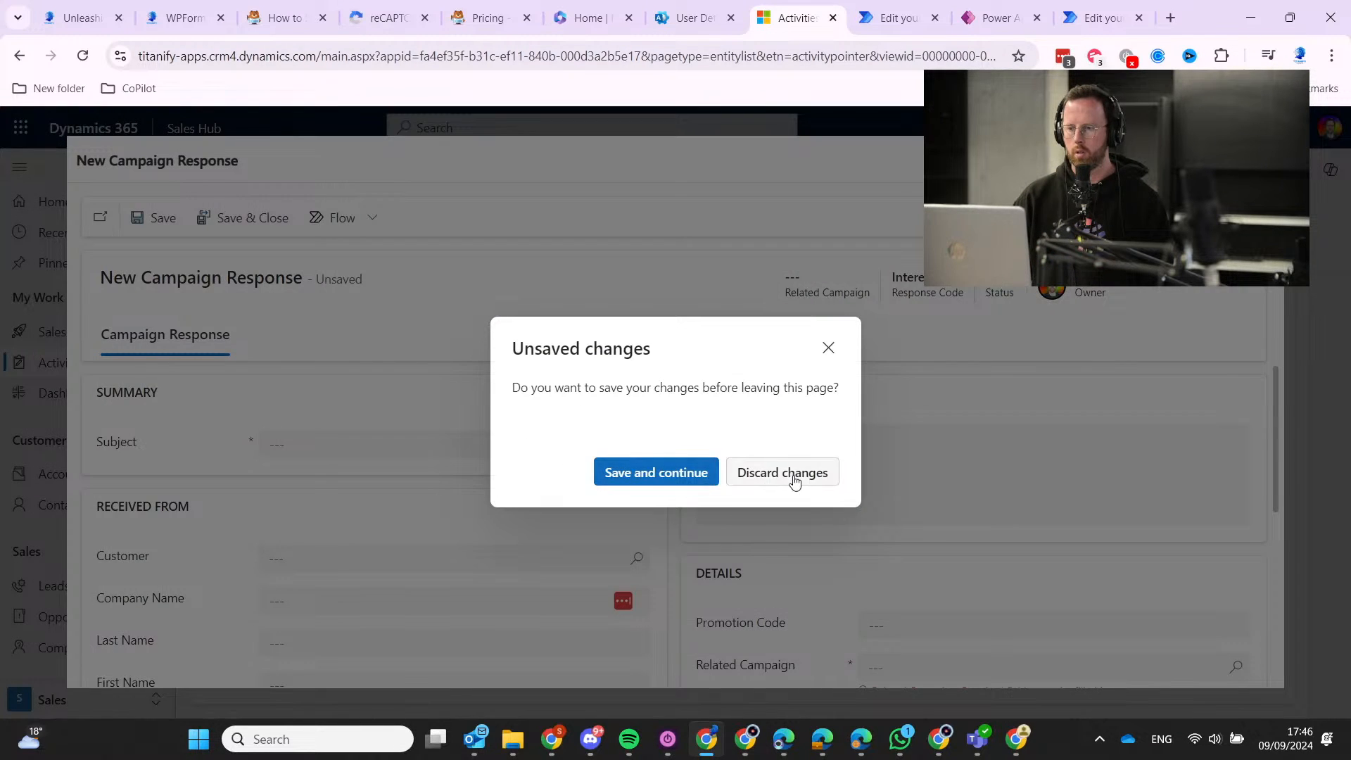
Discard the Campaign Response and open the first open lead, 'BNI - B2B SaaS Network Partner'.
{"action": "left_click", "coordinate": [785, 473]}
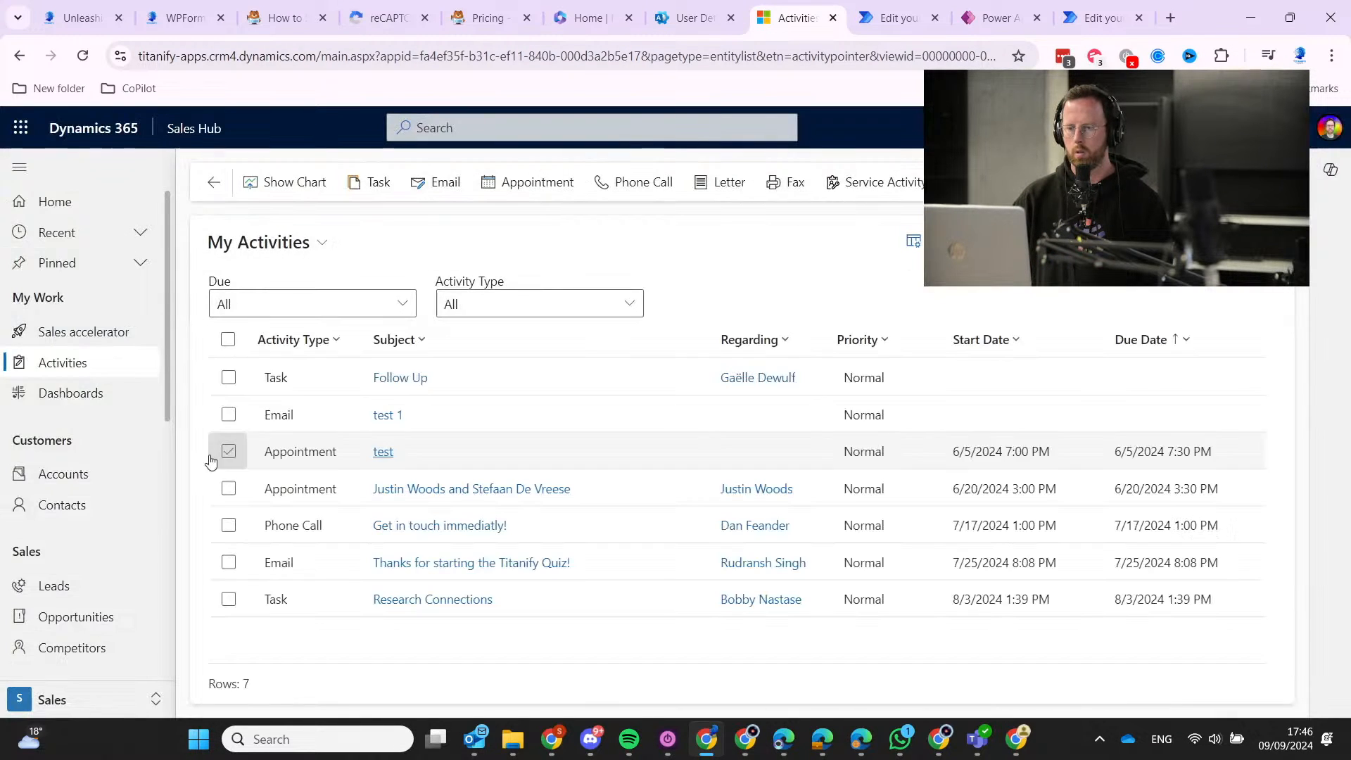
{"action": "left_click", "coordinate": [88, 590]}
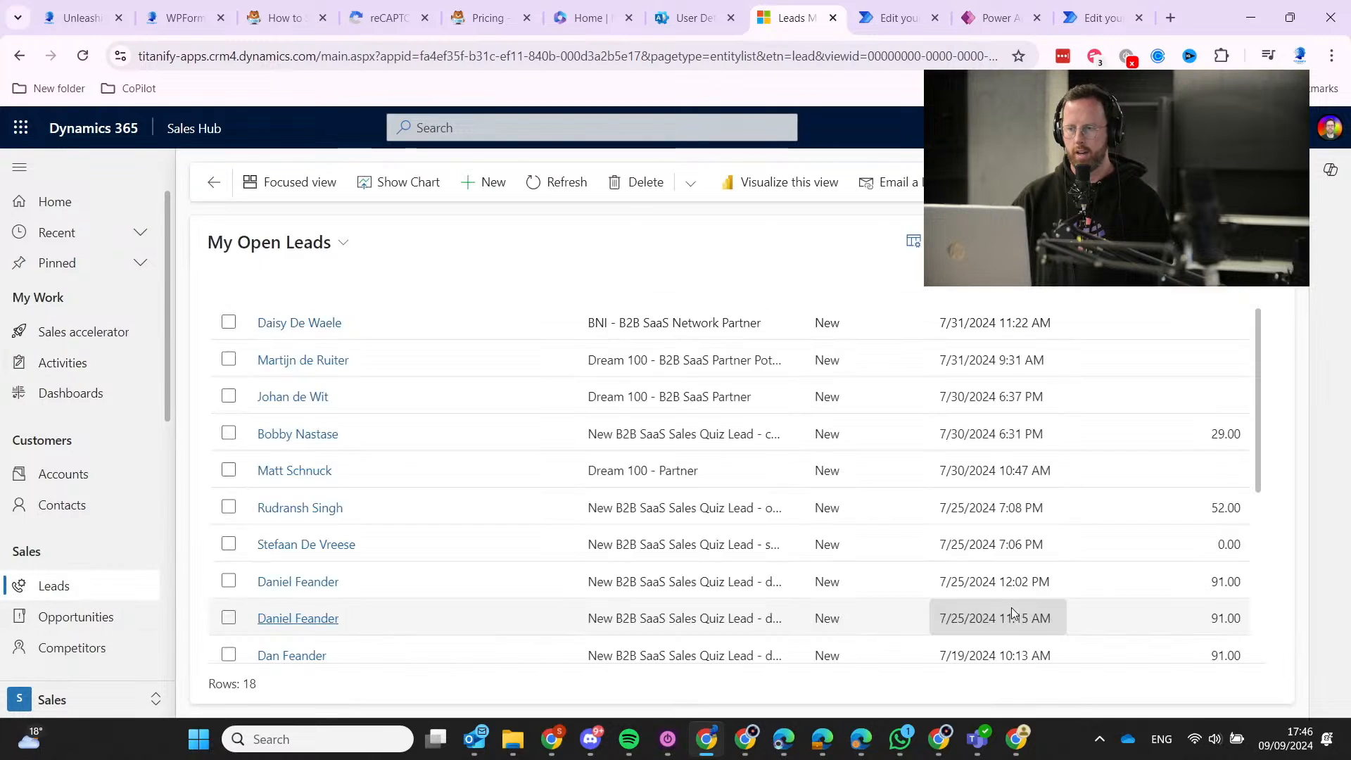
{"action": "left_click", "coordinate": [268, 323]}
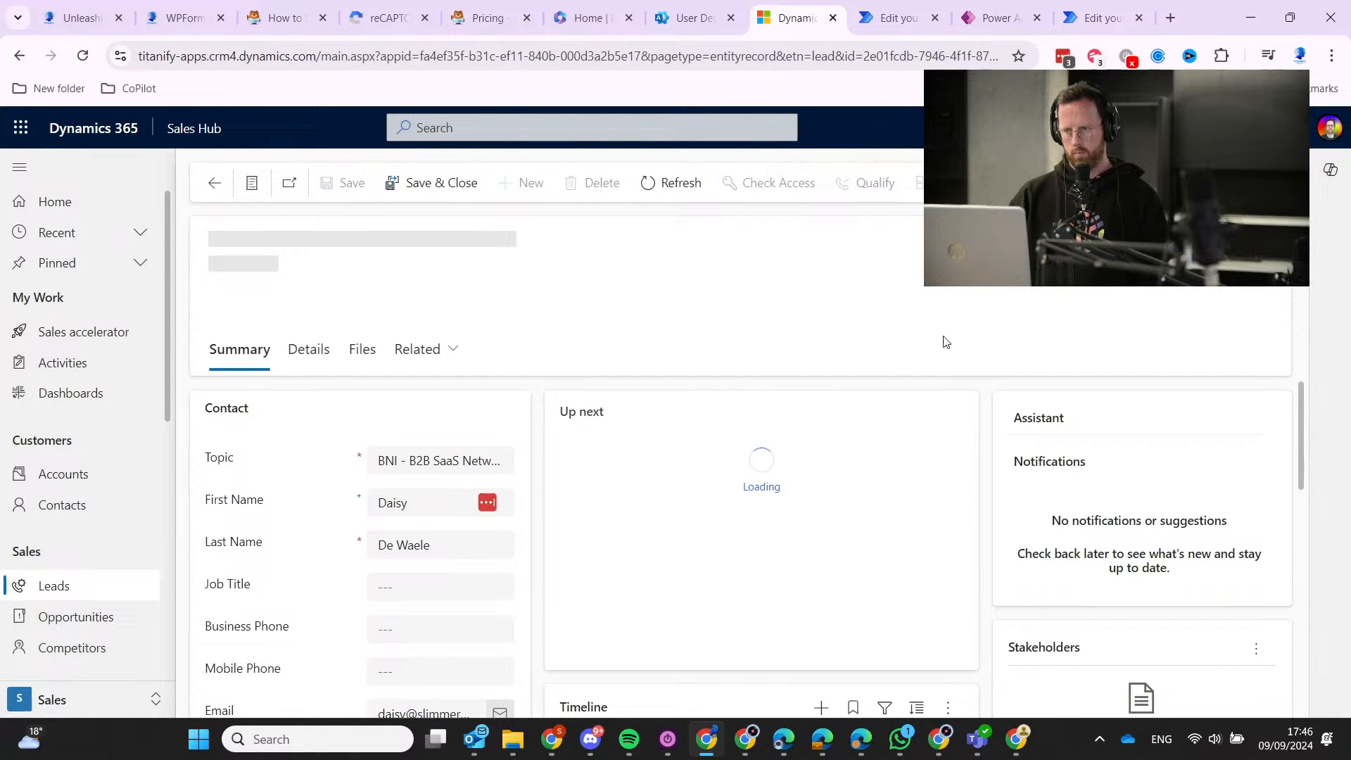
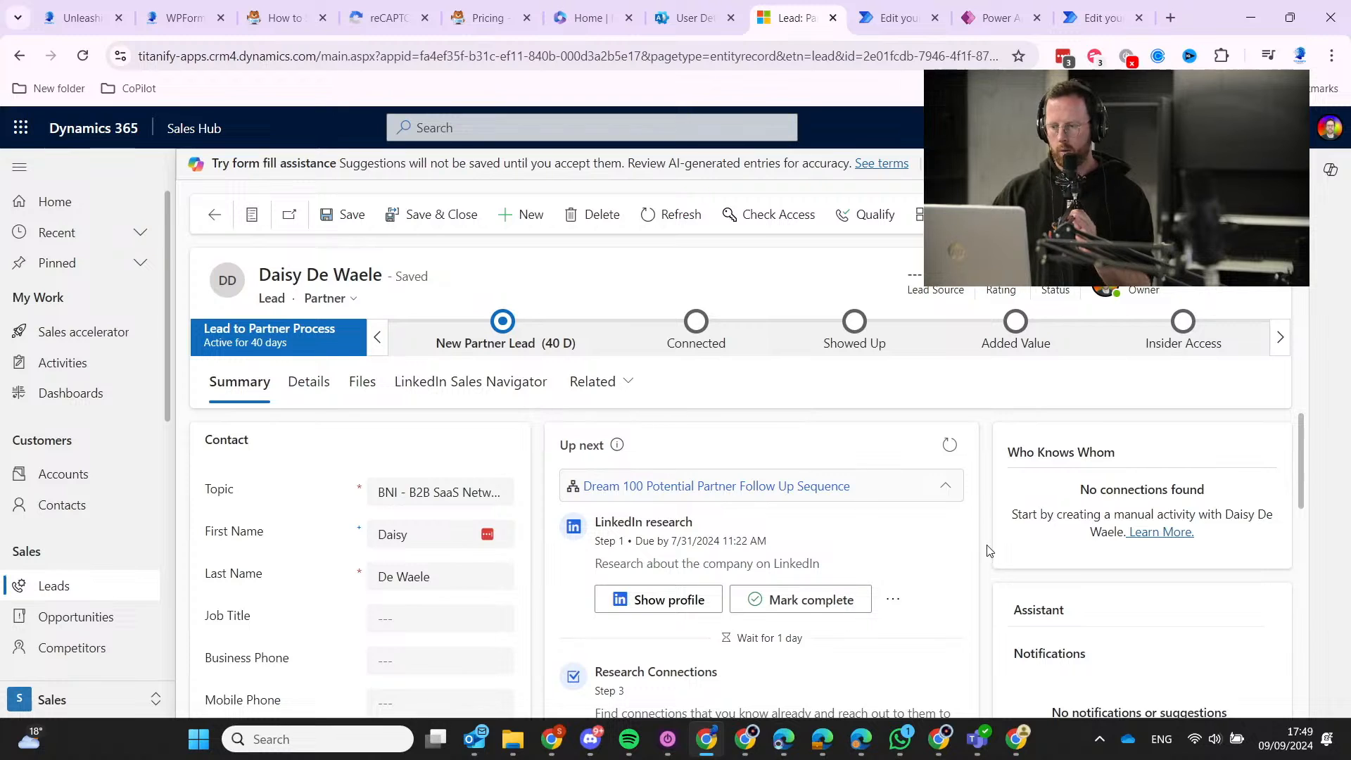
Review the BNI lead's Summary tab, then show its Details with marketing and contact preferences.
{"action": "scroll", "coordinate": [970, 520], "scroll_direction": "down", "scroll_amount": 10}
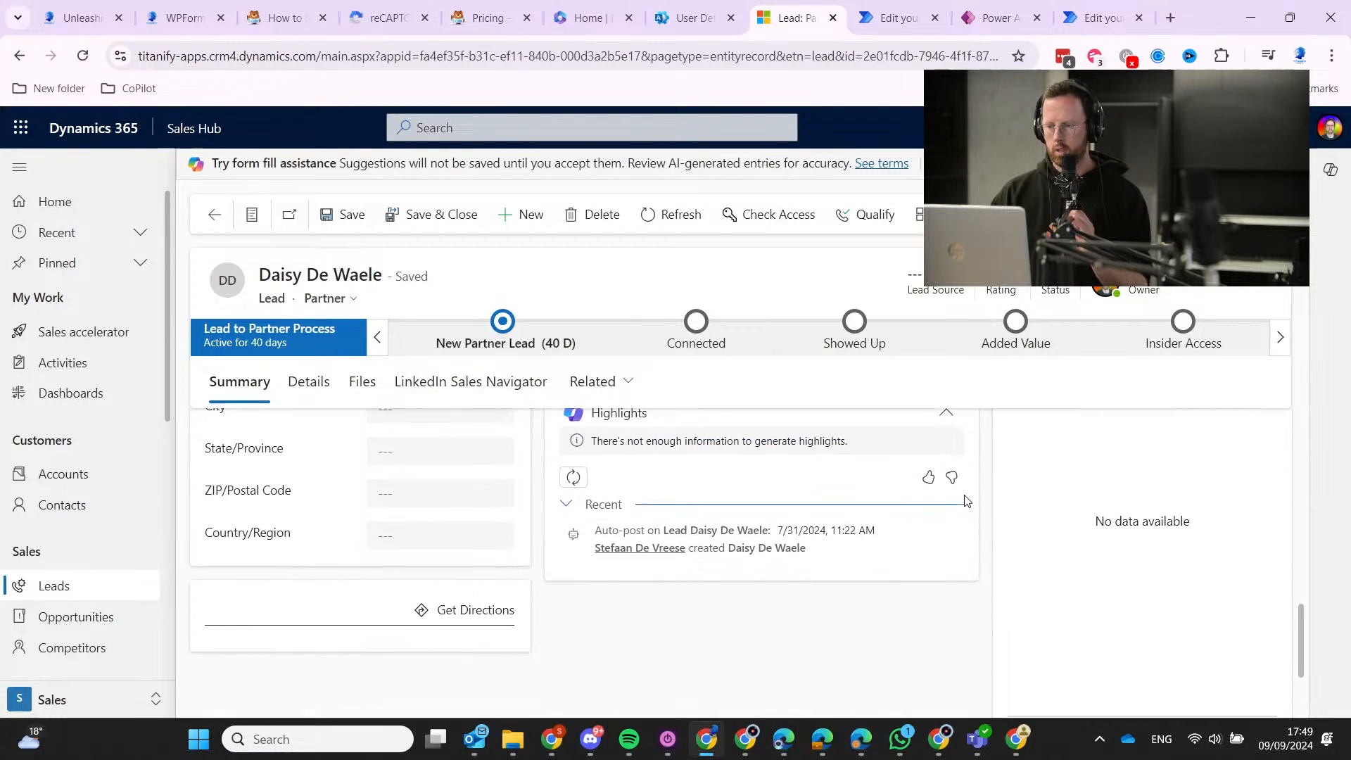
{"action": "scroll", "coordinate": [967, 500], "scroll_direction": "up", "scroll_amount": 8}
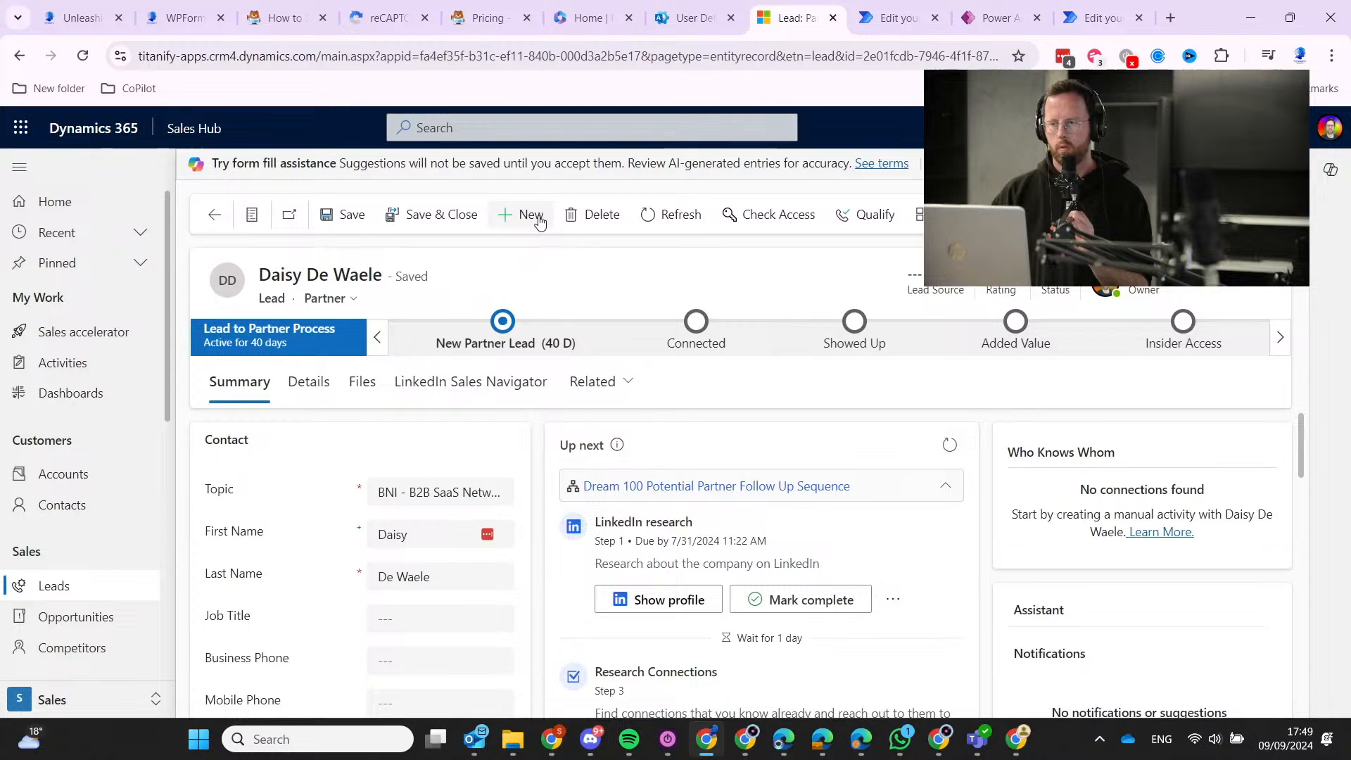
{"action": "scroll", "coordinate": [1140, 493], "scroll_direction": "down", "scroll_amount": 10}
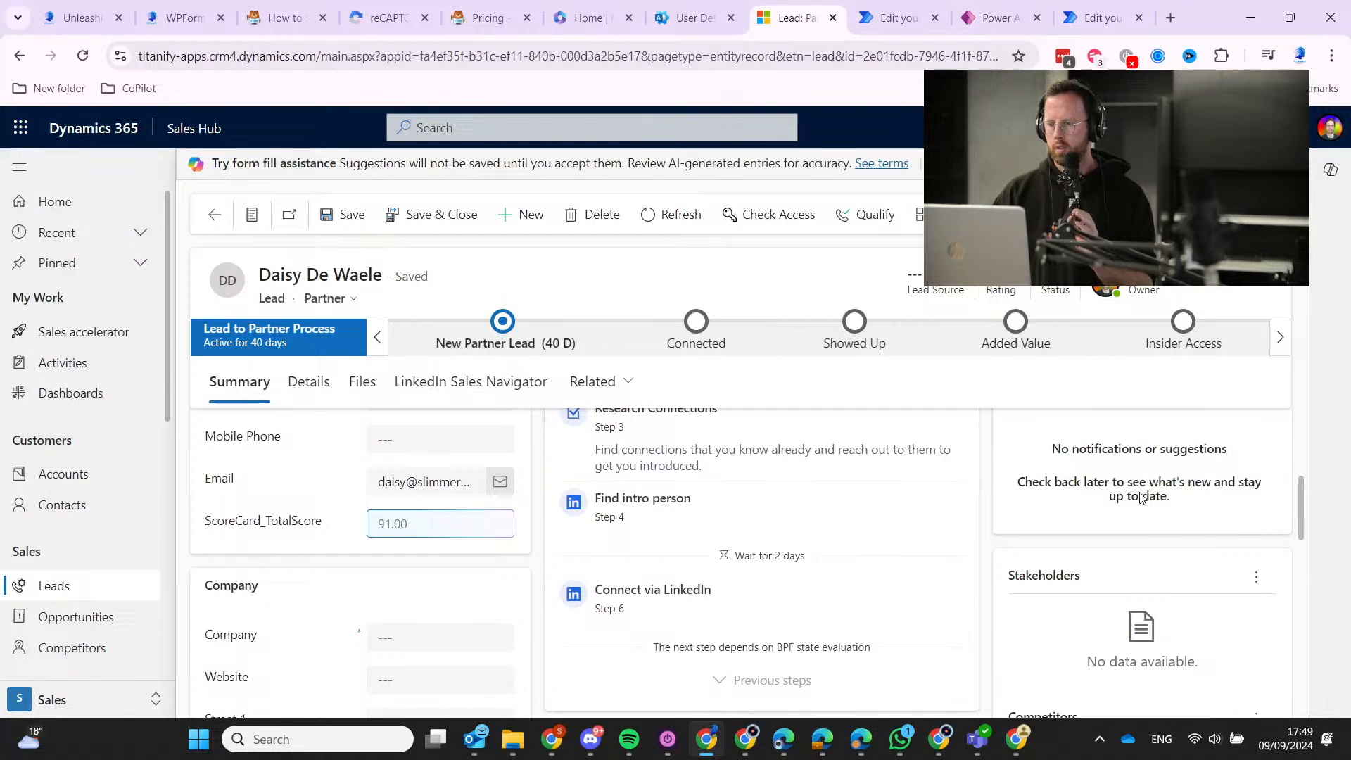
{"action": "scroll", "coordinate": [1140, 494], "scroll_direction": "down", "scroll_amount": 5}
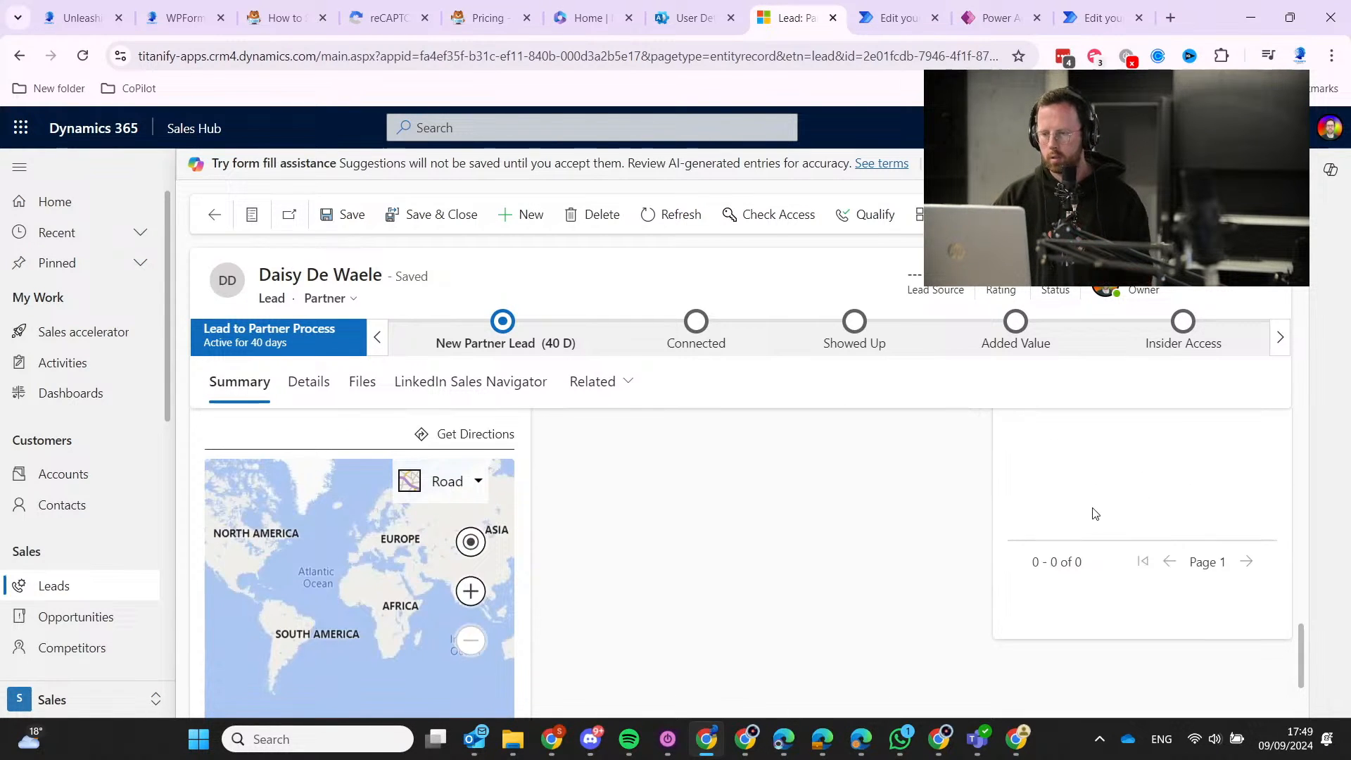
{"action": "scroll", "coordinate": [717, 563], "scroll_direction": "up", "scroll_amount": 15}
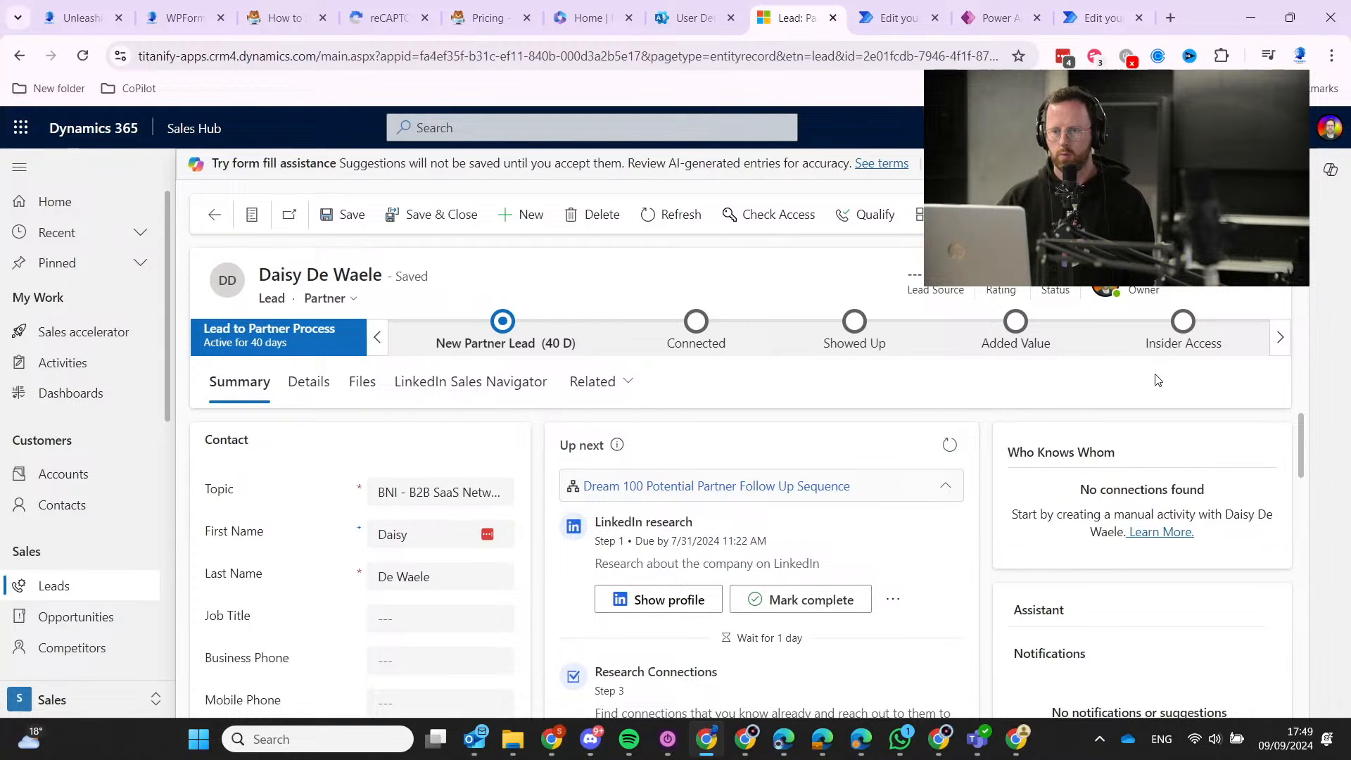
{"action": "left_click", "coordinate": [325, 387]}
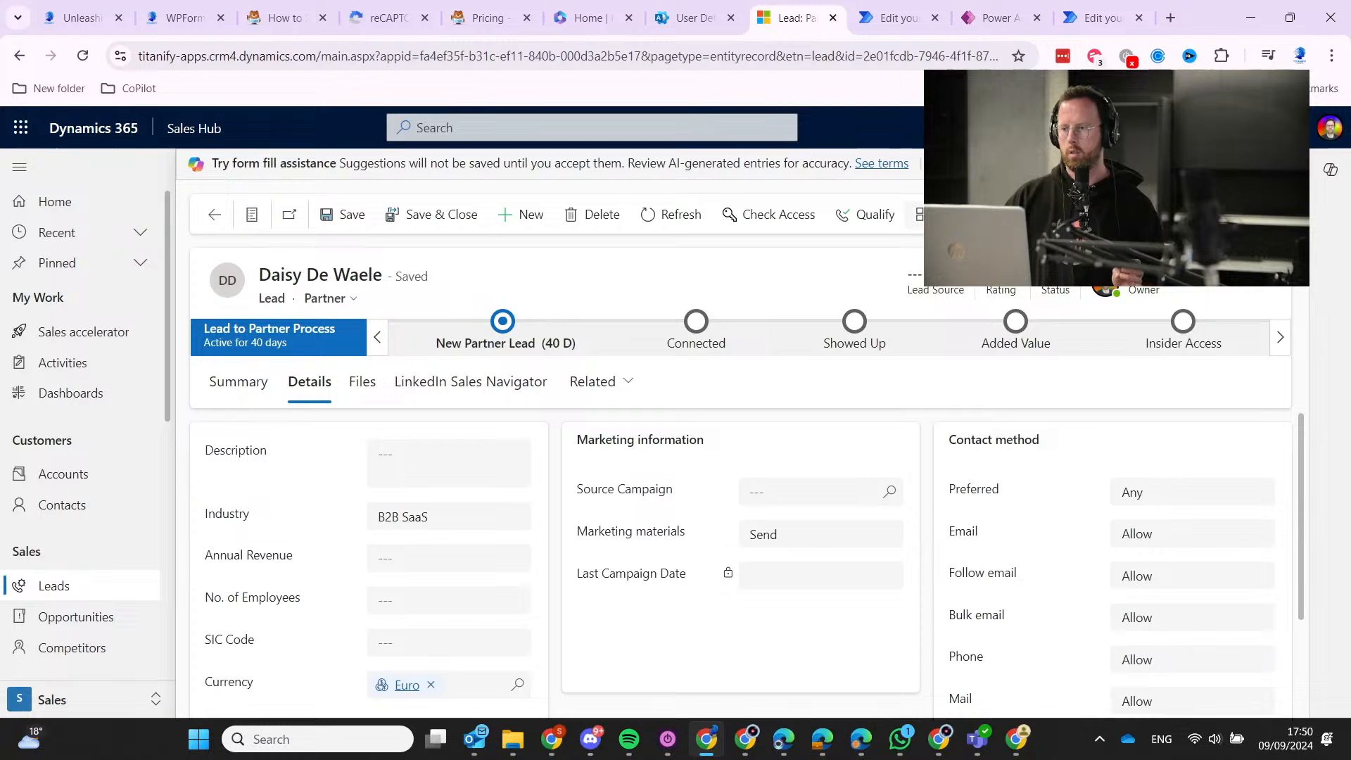
{"action": "left_click", "coordinate": [1025, 215]}
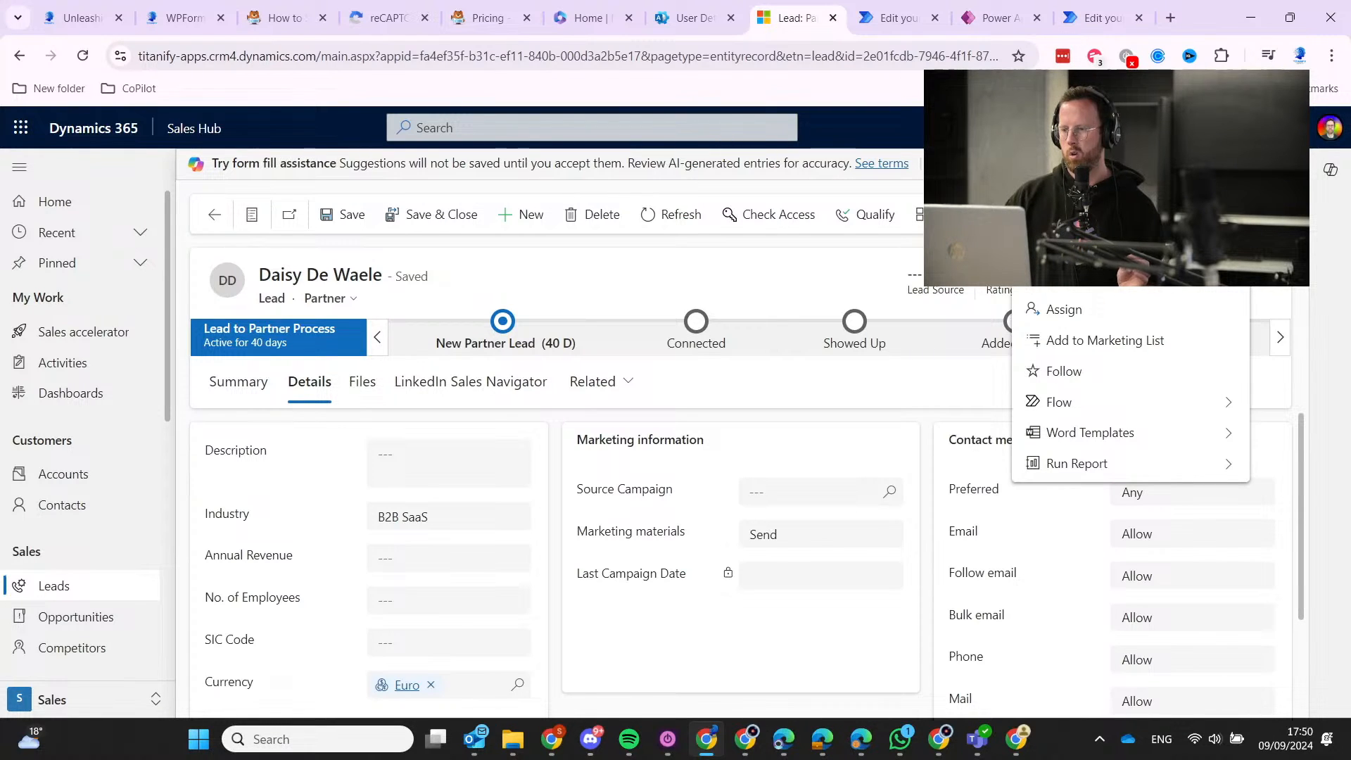
{"action": "left_click", "coordinate": [1025, 214]}
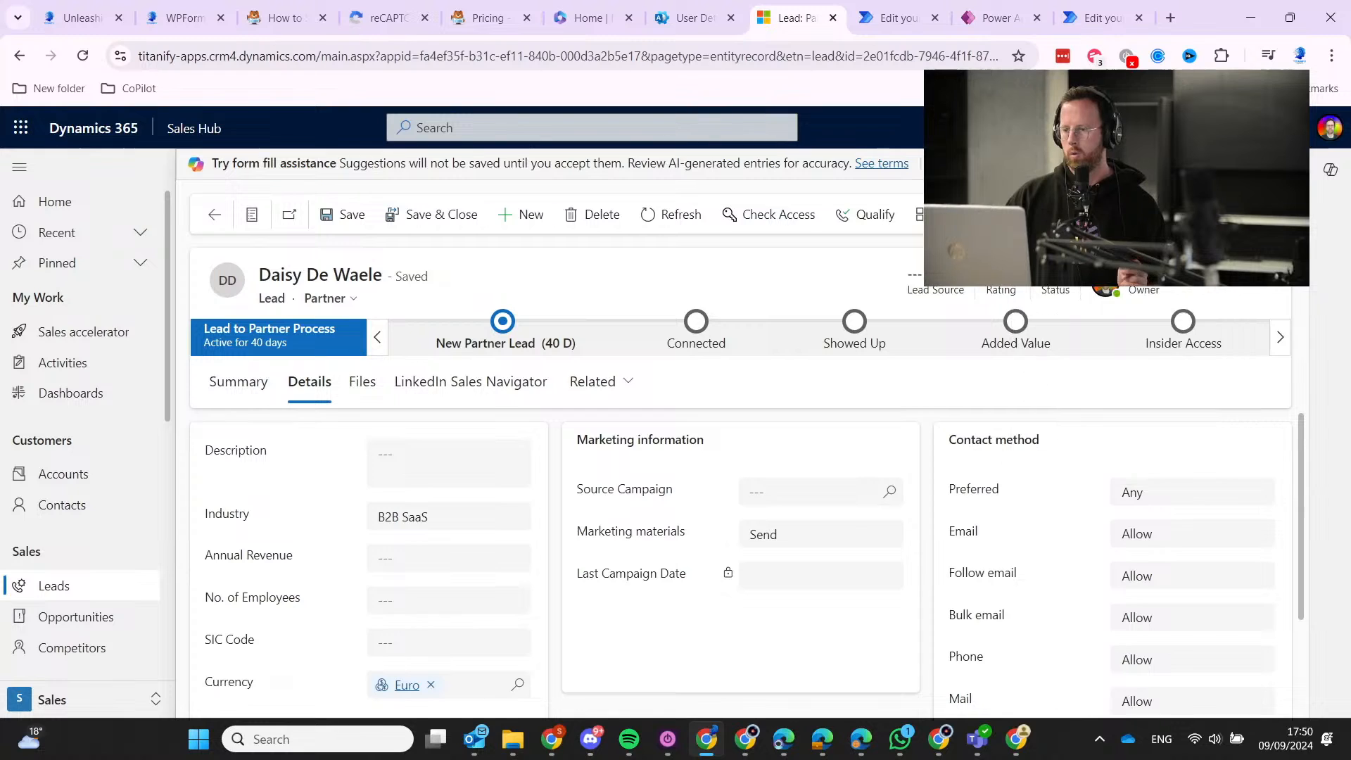
{"action": "left_click", "coordinate": [805, 539]}
{"action": "left_click", "coordinate": [804, 539]}
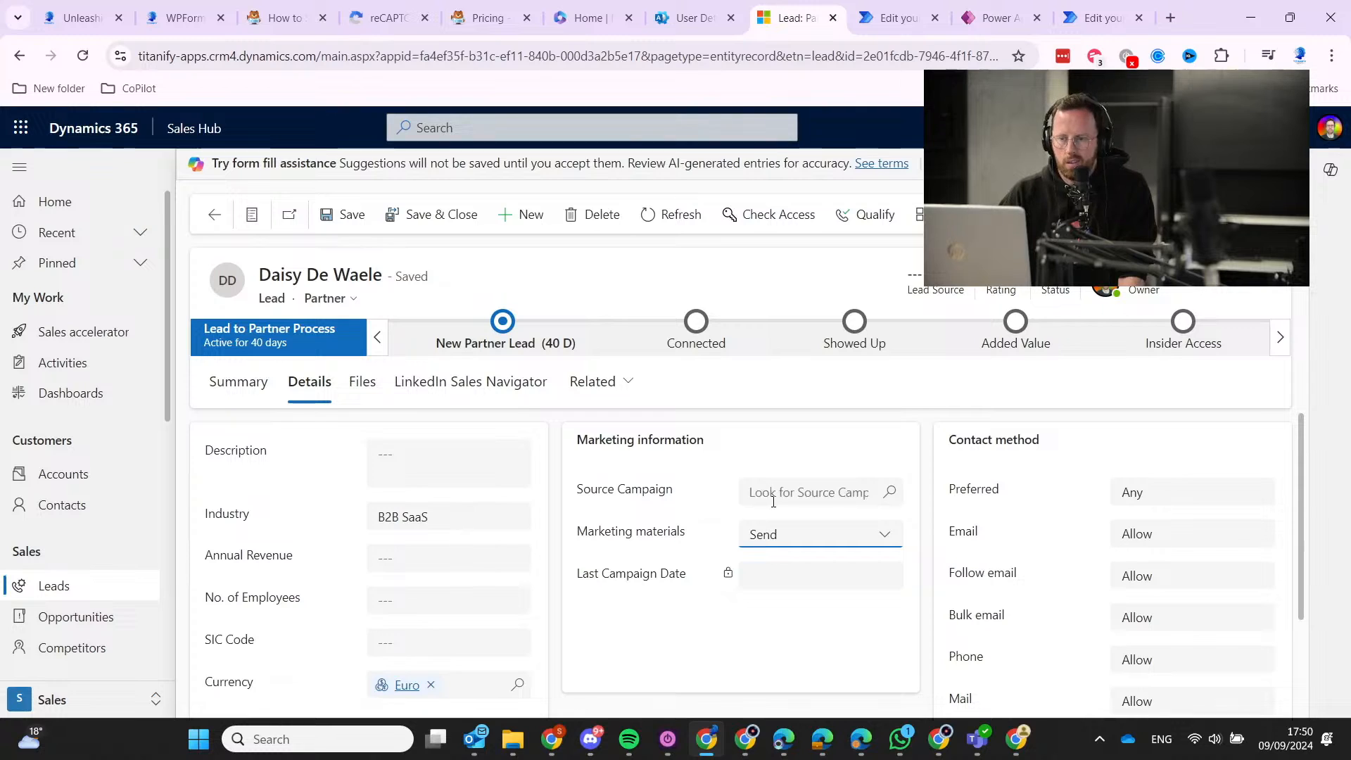
{"action": "left_click", "coordinate": [817, 495]}
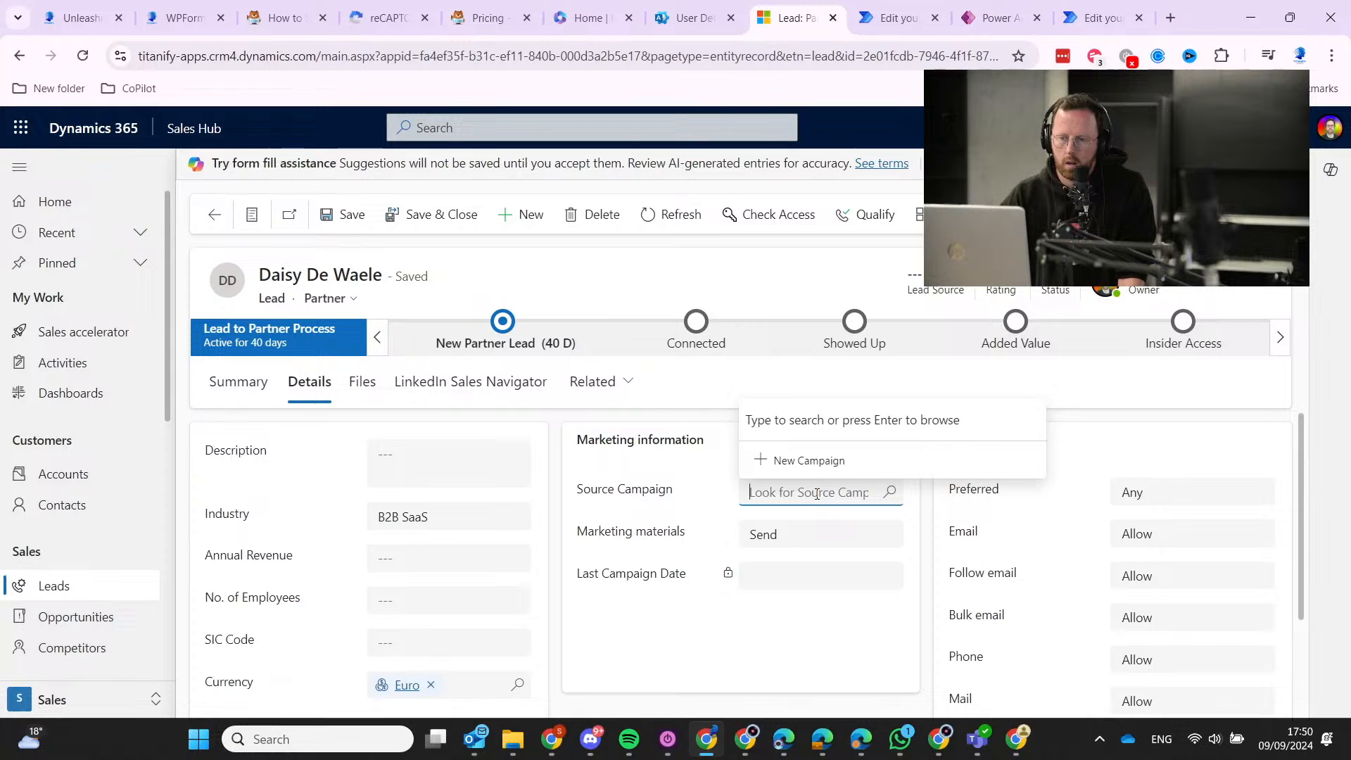
{"action": "left_click", "coordinate": [638, 458]}
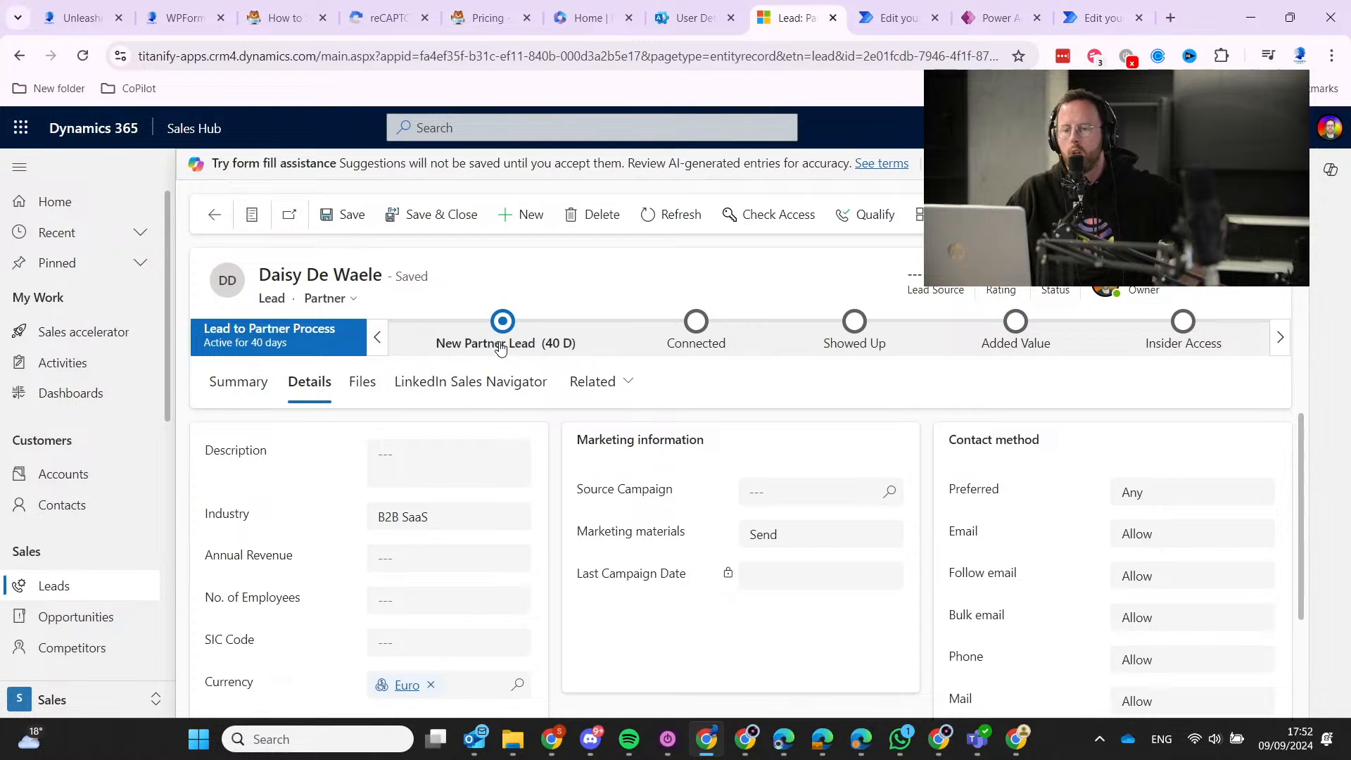
Glance at the New Lead Form Submitted - AI CRM flow, then return to My Open Leads.
{"action": "scroll", "coordinate": [264, 586], "scroll_direction": "down", "scroll_amount": 2}
{"action": "scroll", "coordinate": [267, 582], "scroll_direction": "up", "scroll_amount": 2}
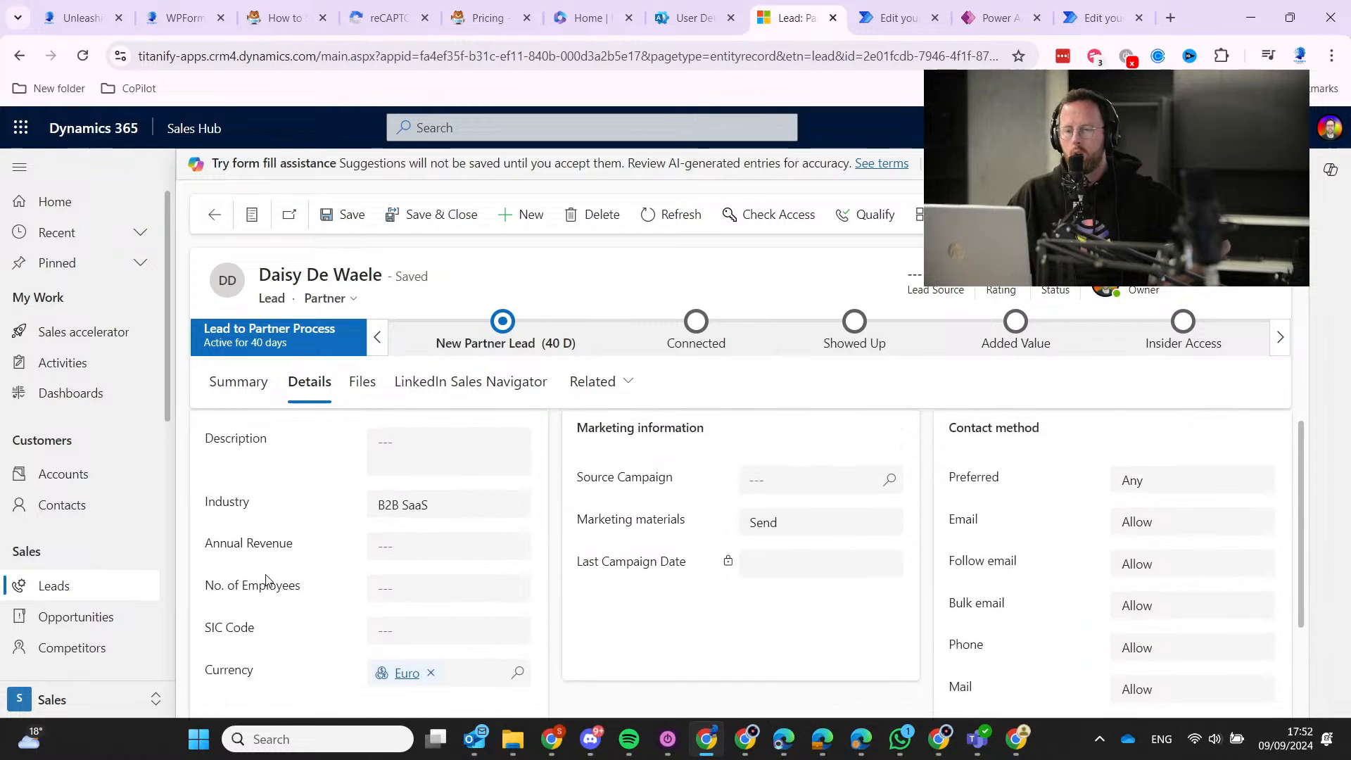
{"action": "left_click", "coordinate": [1098, 17]}
{"action": "left_click", "coordinate": [904, 15]}
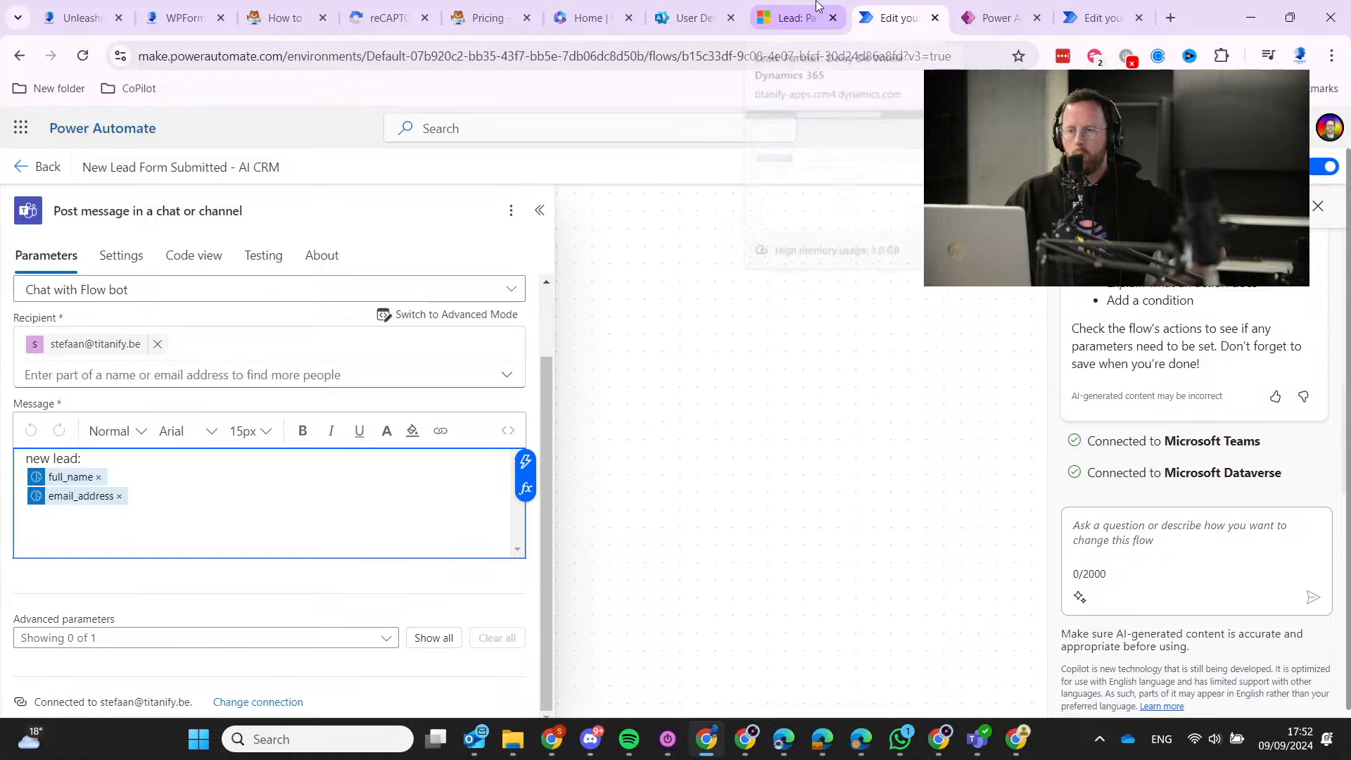
{"action": "left_click", "coordinate": [816, 7]}
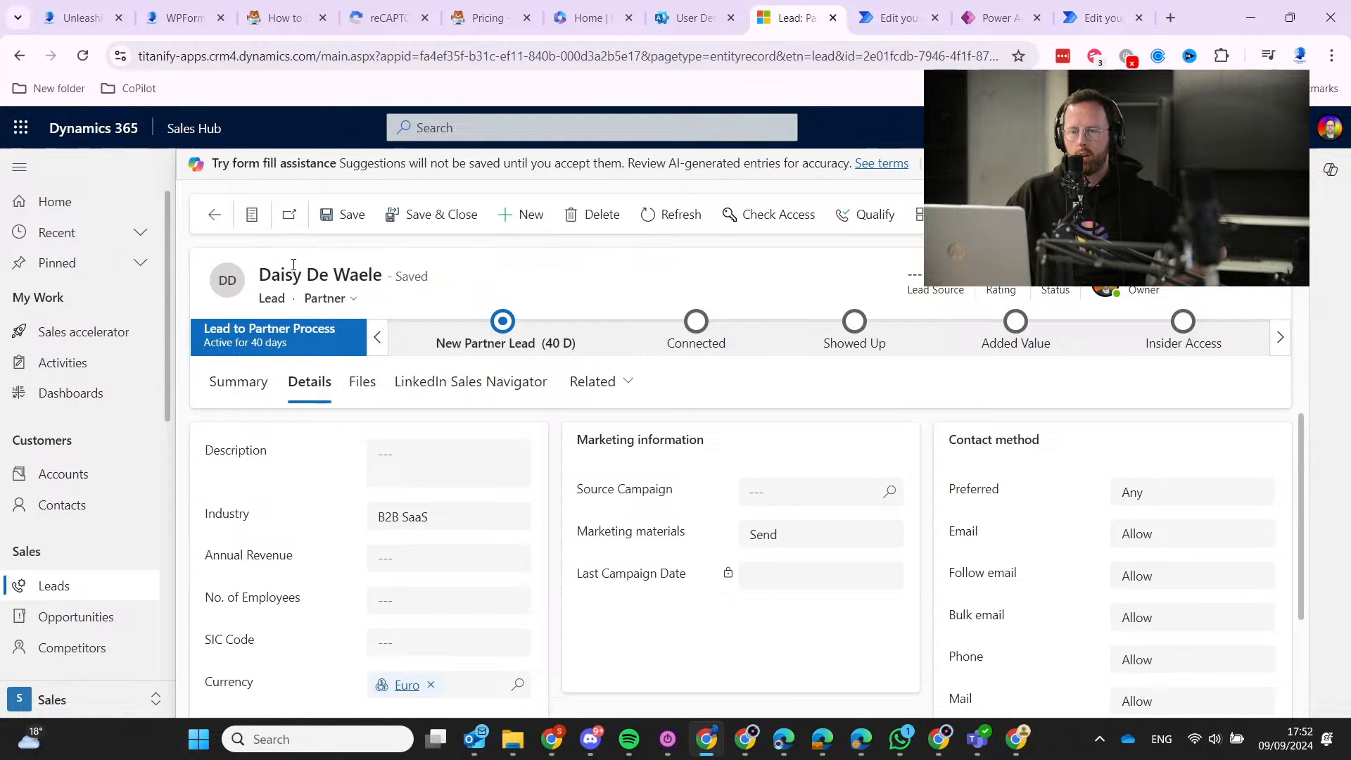
{"action": "left_click", "coordinate": [215, 215]}
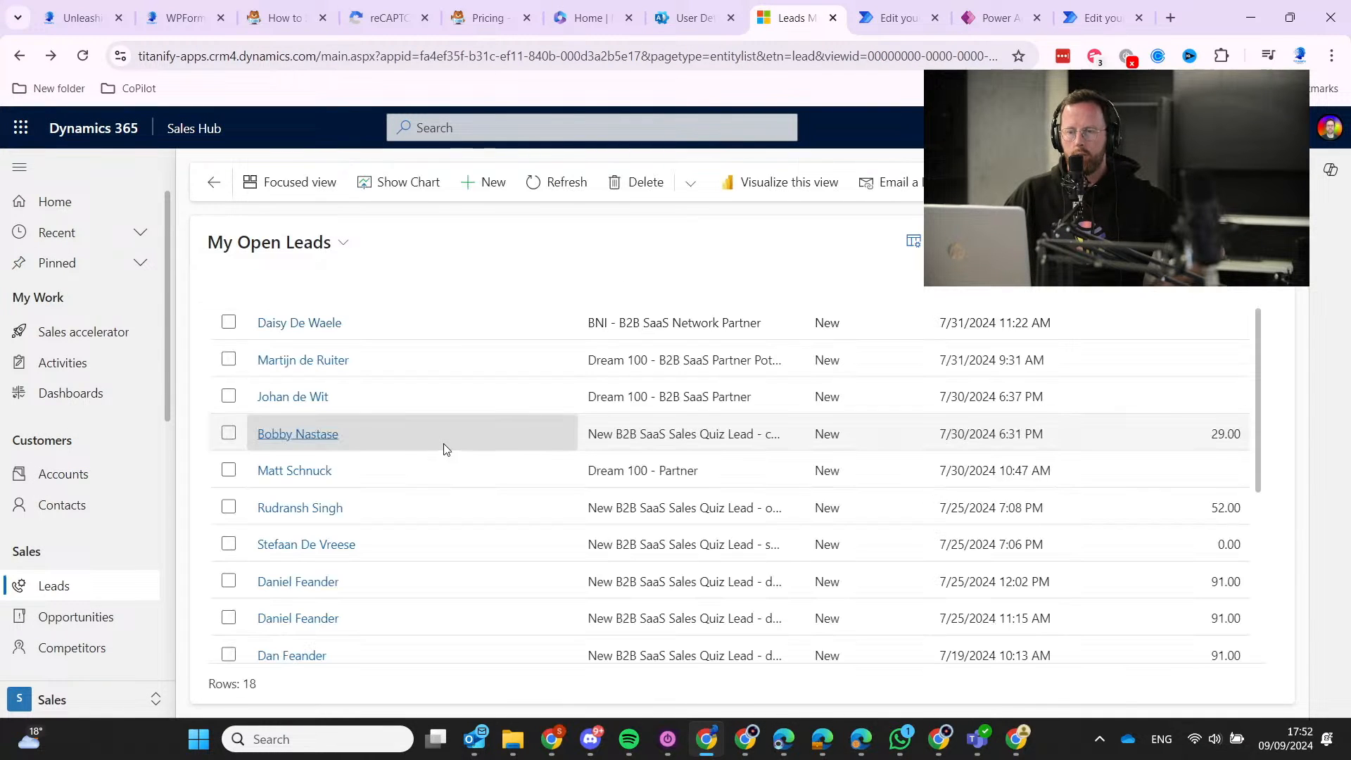
Open another lead from the list and scroll through its form to check its score.
{"action": "scroll", "coordinate": [411, 530], "scroll_direction": "down", "scroll_amount": 5}
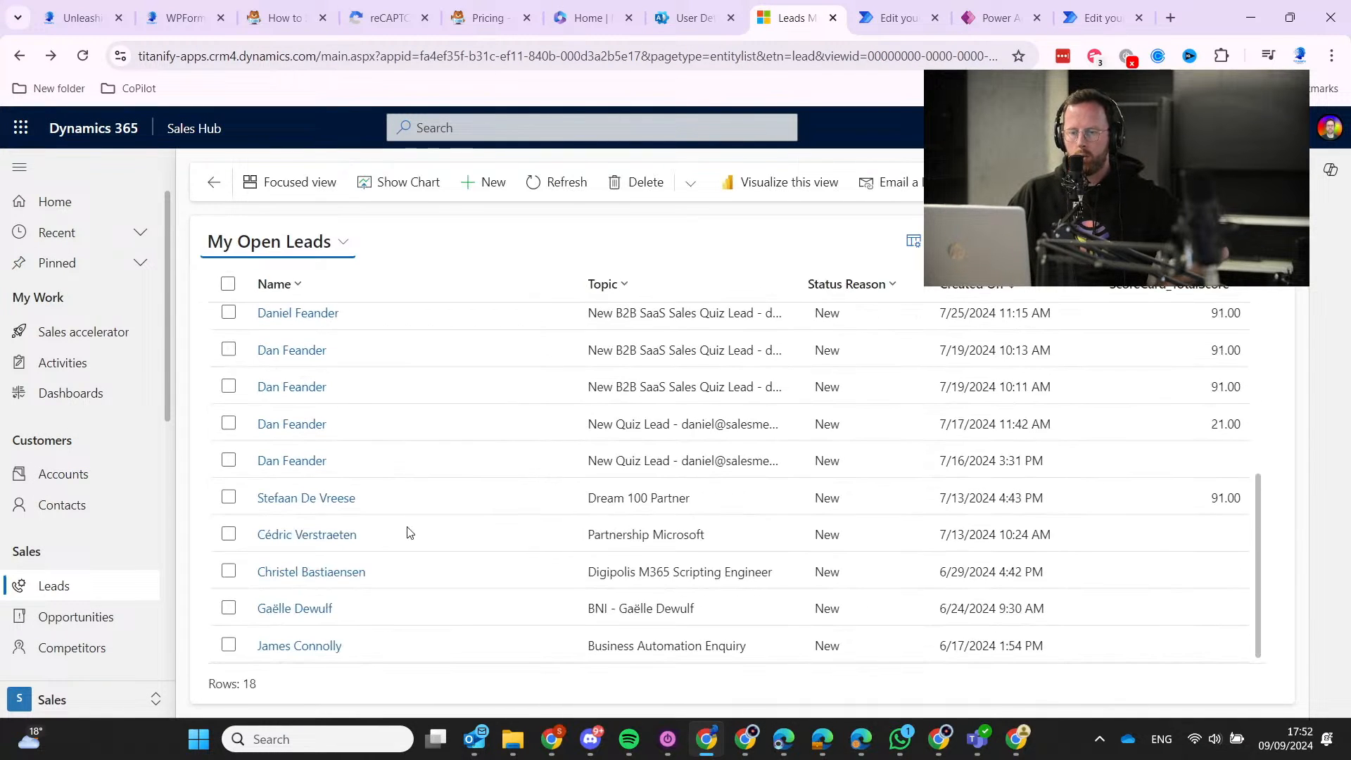
{"action": "left_click", "coordinate": [342, 512]}
{"action": "left_click", "coordinate": [344, 500]}
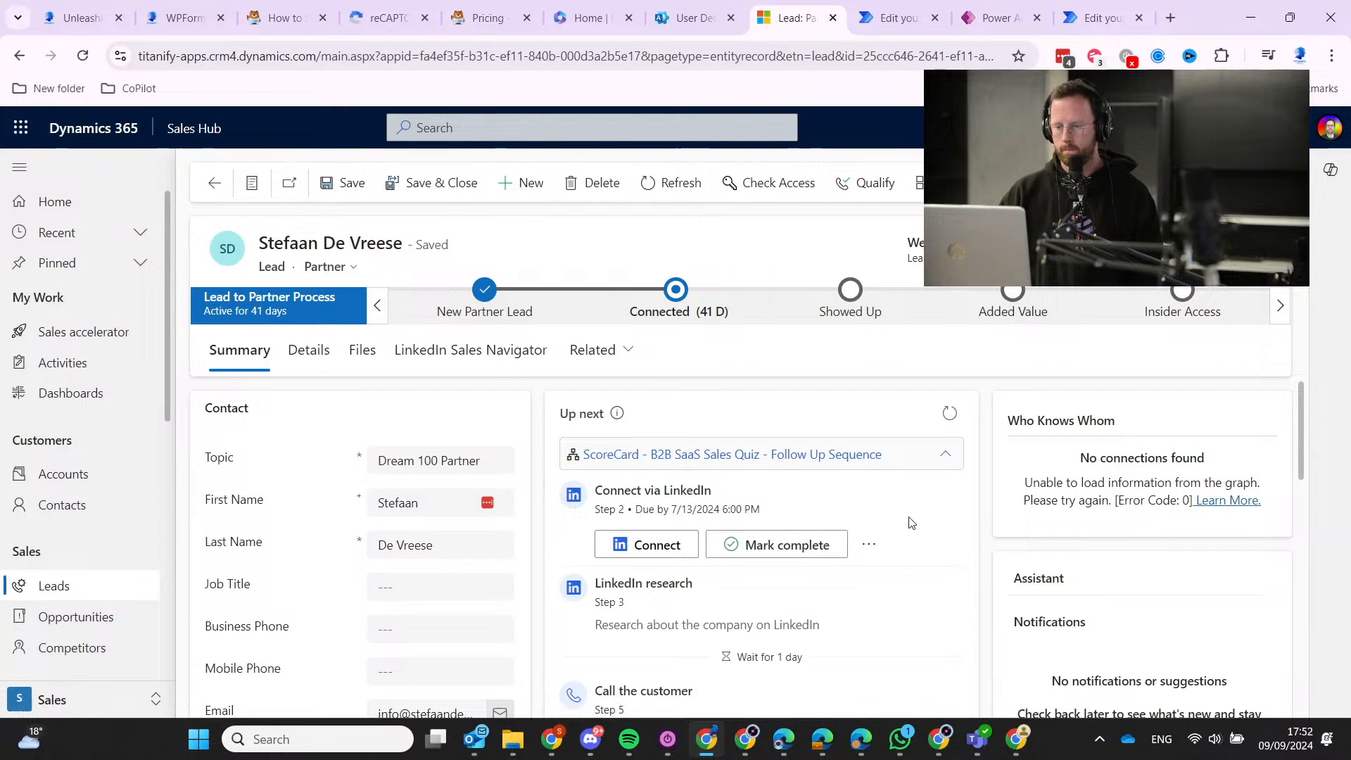
{"action": "scroll", "coordinate": [451, 576], "scroll_direction": "down", "scroll_amount": 3}
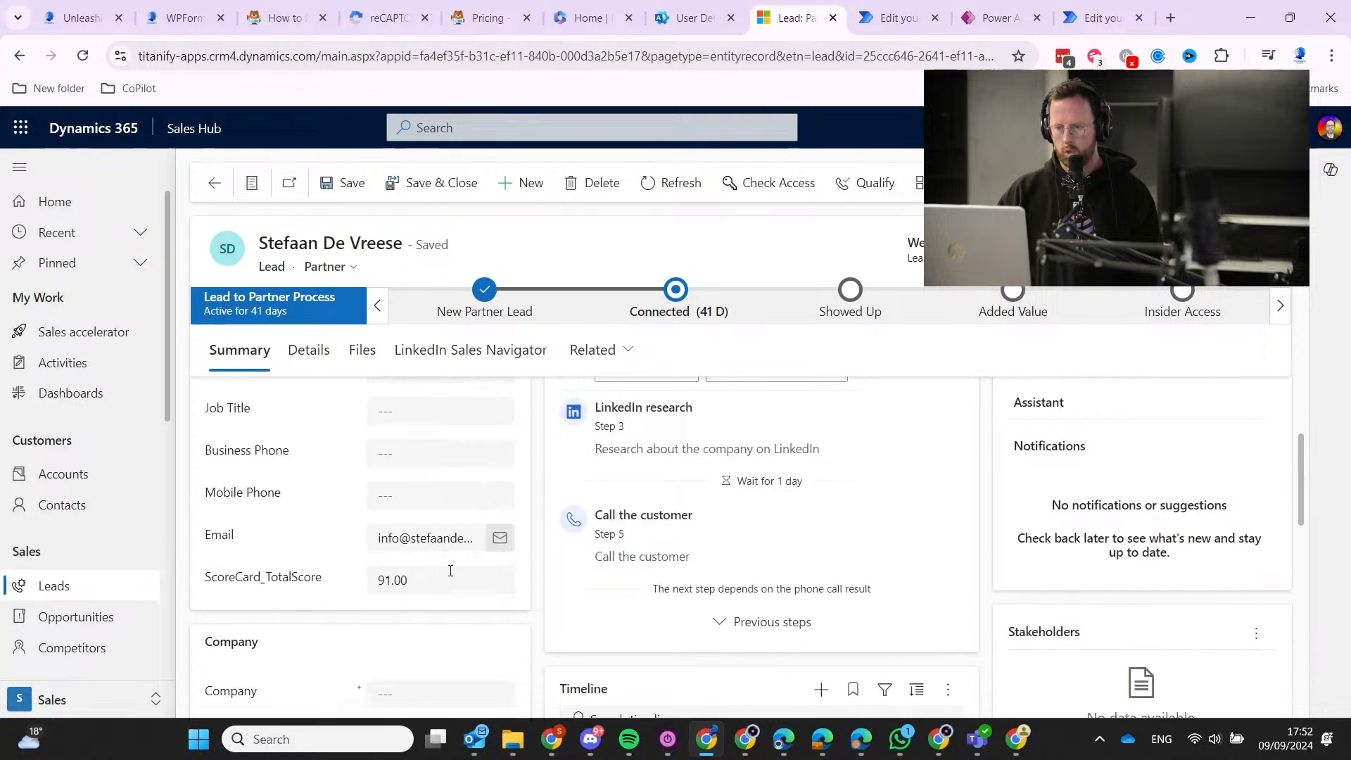
{"action": "scroll", "coordinate": [736, 571], "scroll_direction": "up", "scroll_amount": 3}
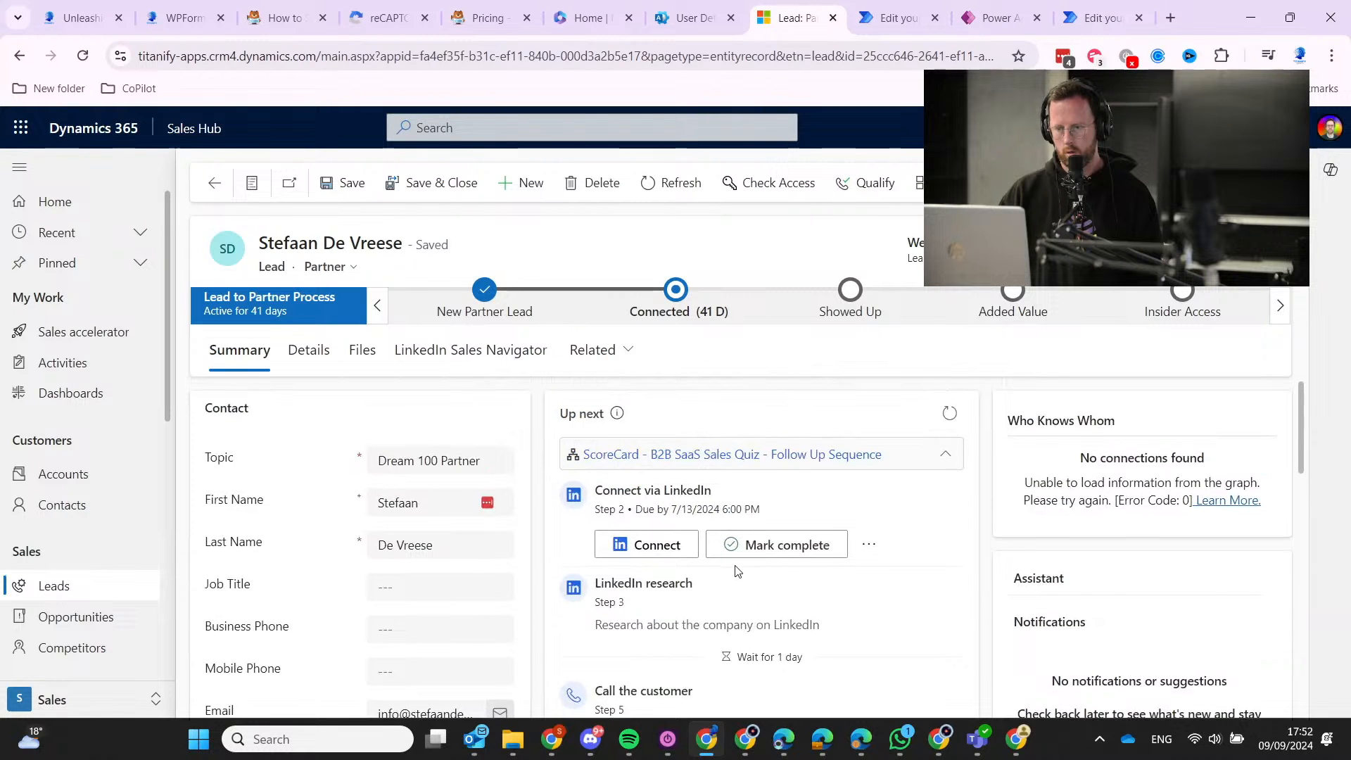
{"action": "scroll", "coordinate": [733, 573], "scroll_direction": "down", "scroll_amount": 5}
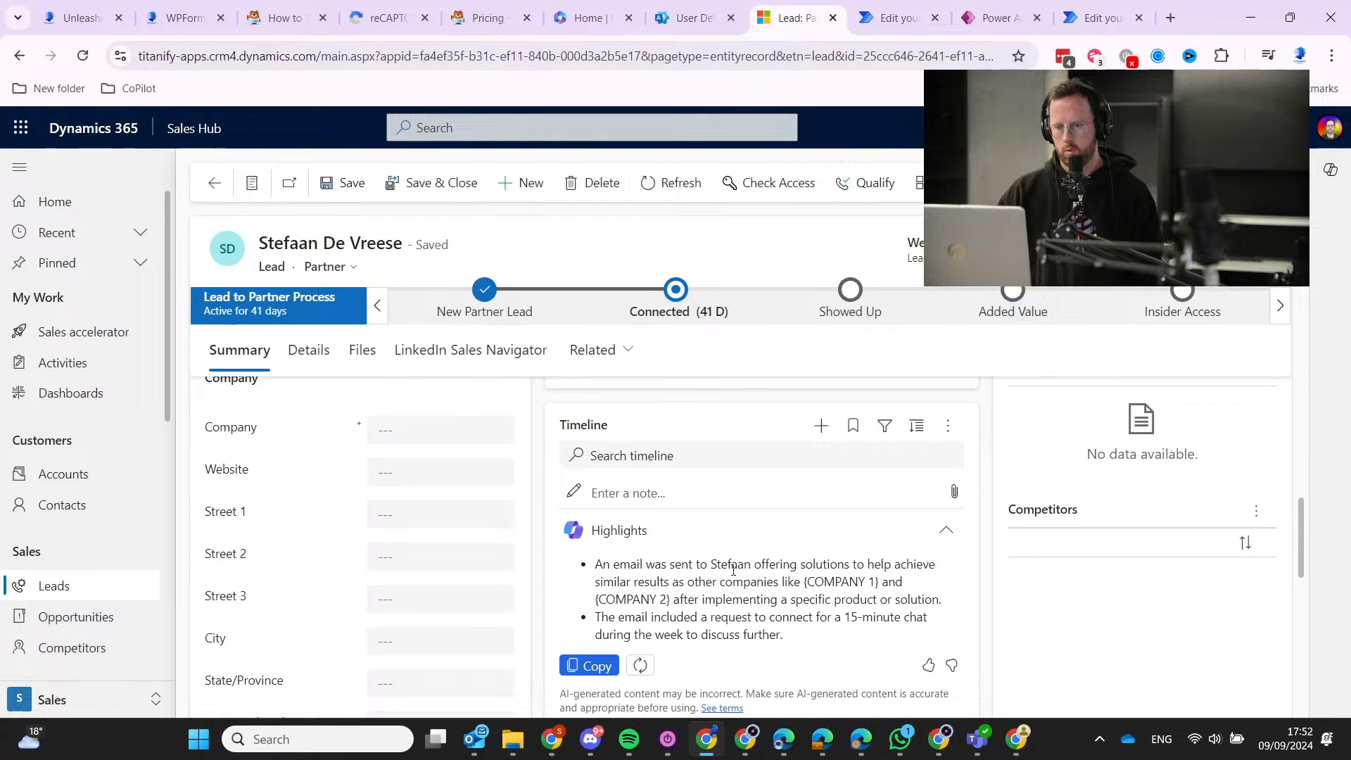
{"action": "scroll", "coordinate": [732, 576], "scroll_direction": "down", "scroll_amount": 4}
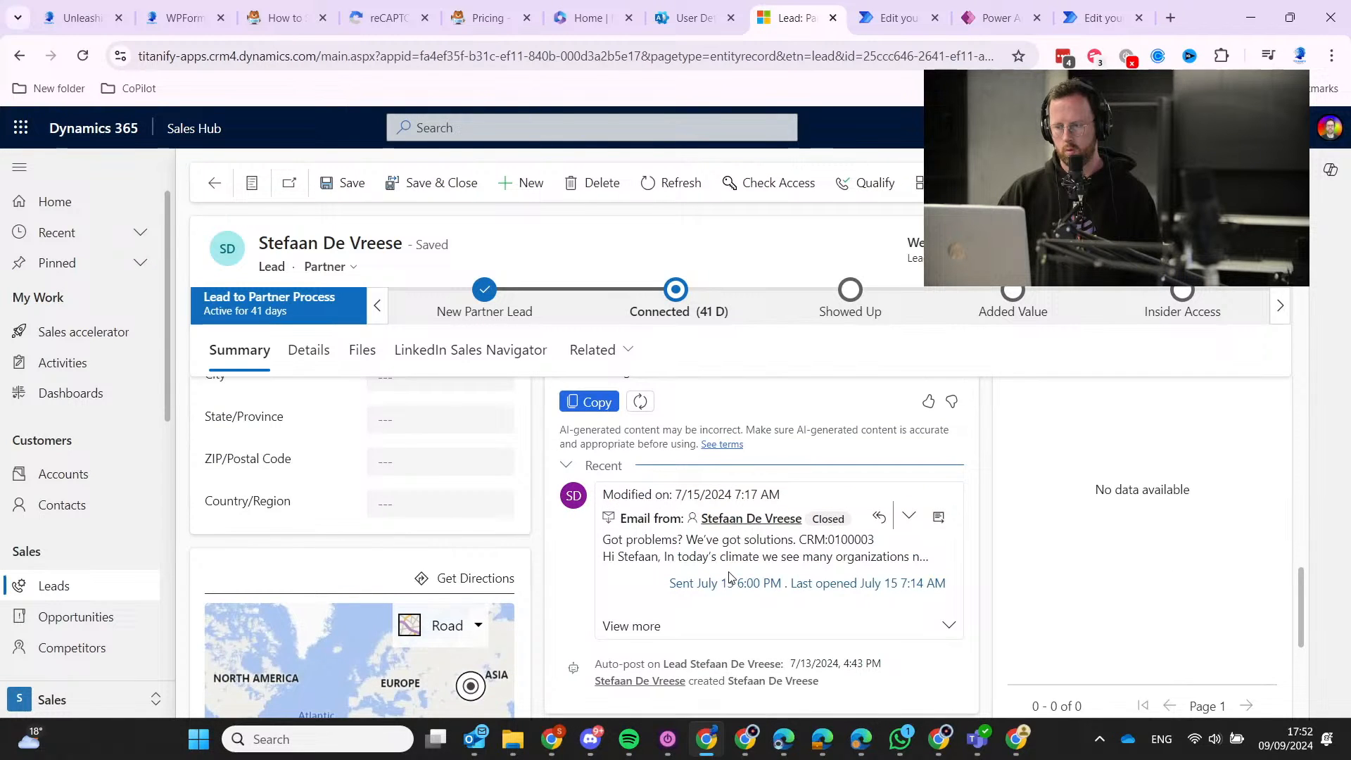
{"action": "scroll", "coordinate": [729, 577], "scroll_direction": "up", "scroll_amount": 9}
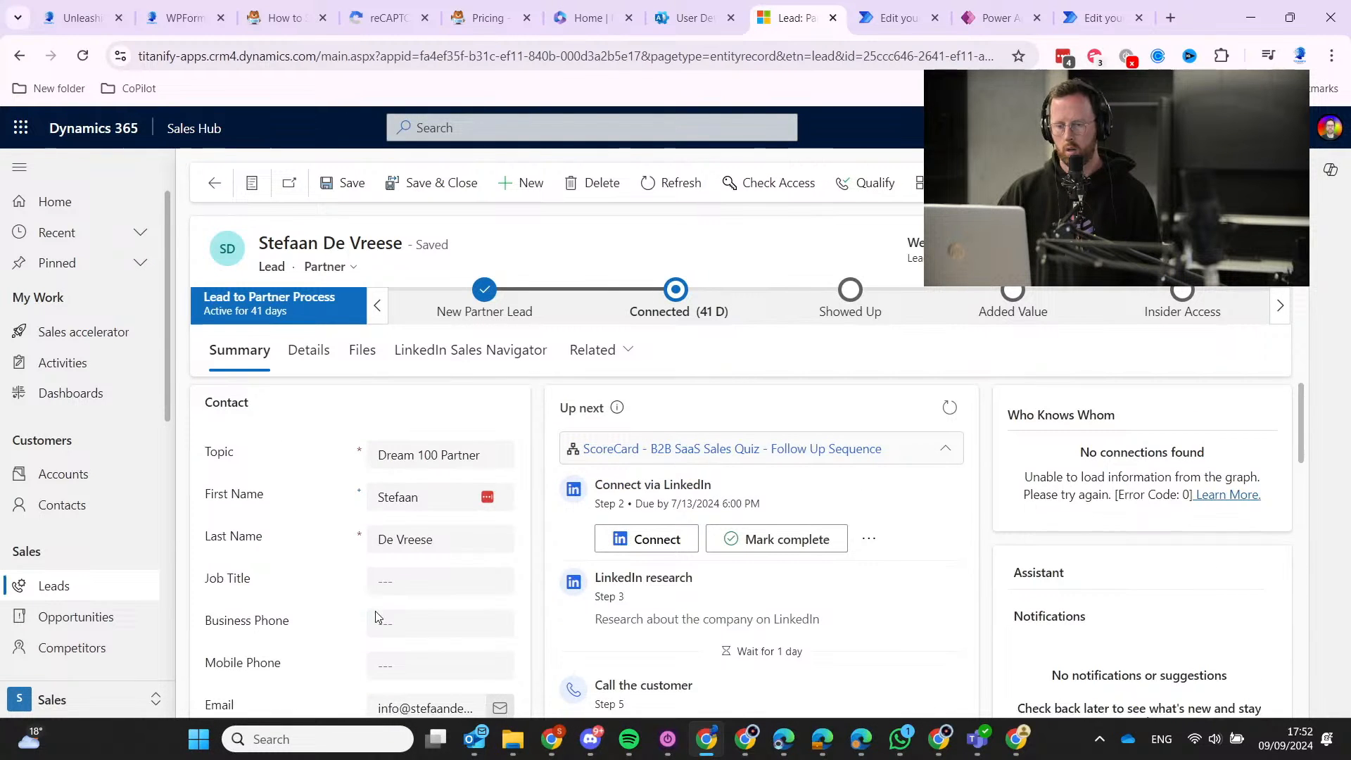
{"action": "scroll", "coordinate": [375, 611], "scroll_direction": "down", "scroll_amount": 3}
Select that lead's whole email address, then go back to the My Open Leads list.
{"action": "left_click", "coordinate": [407, 535]}
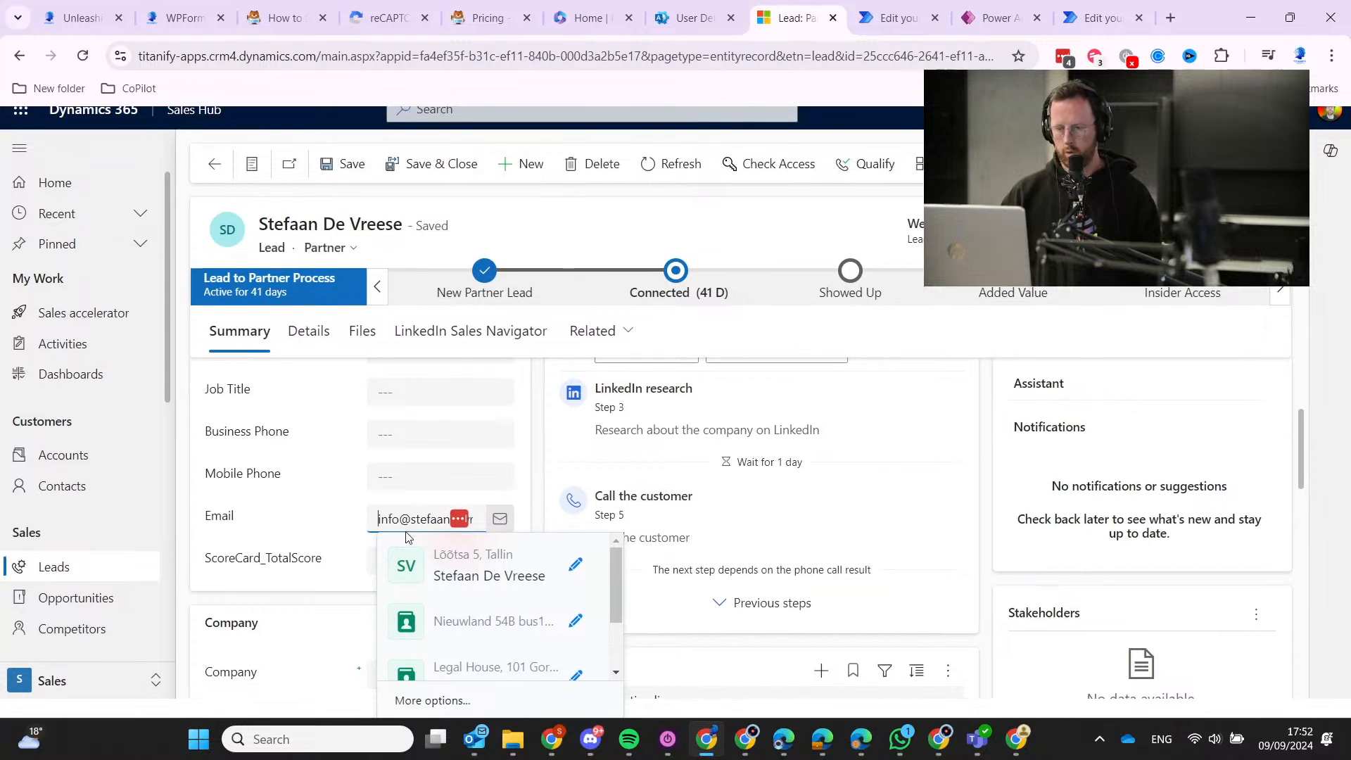
{"action": "key", "text": "ctrl+a"}
{"action": "key", "text": "ctrl+c"}
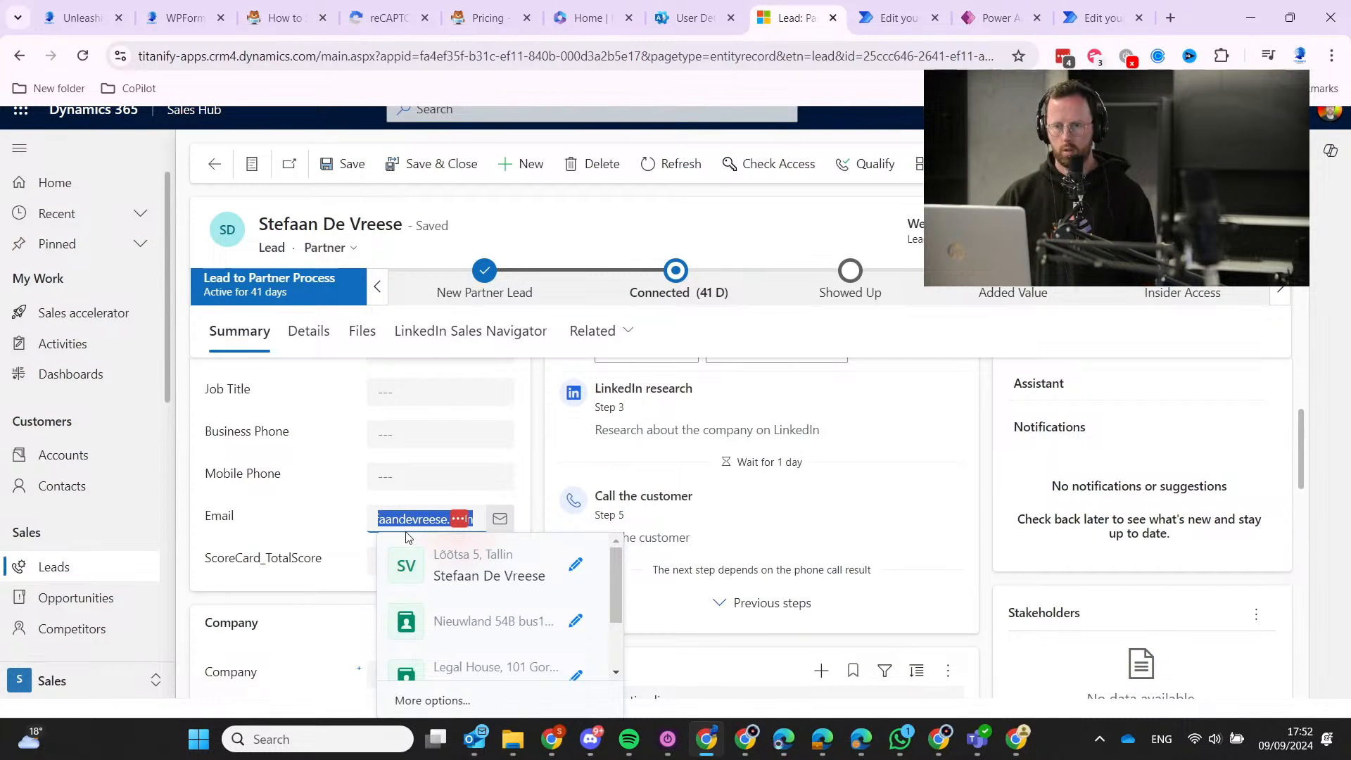
{"action": "scroll", "coordinate": [275, 478], "scroll_direction": "up", "scroll_amount": 3}
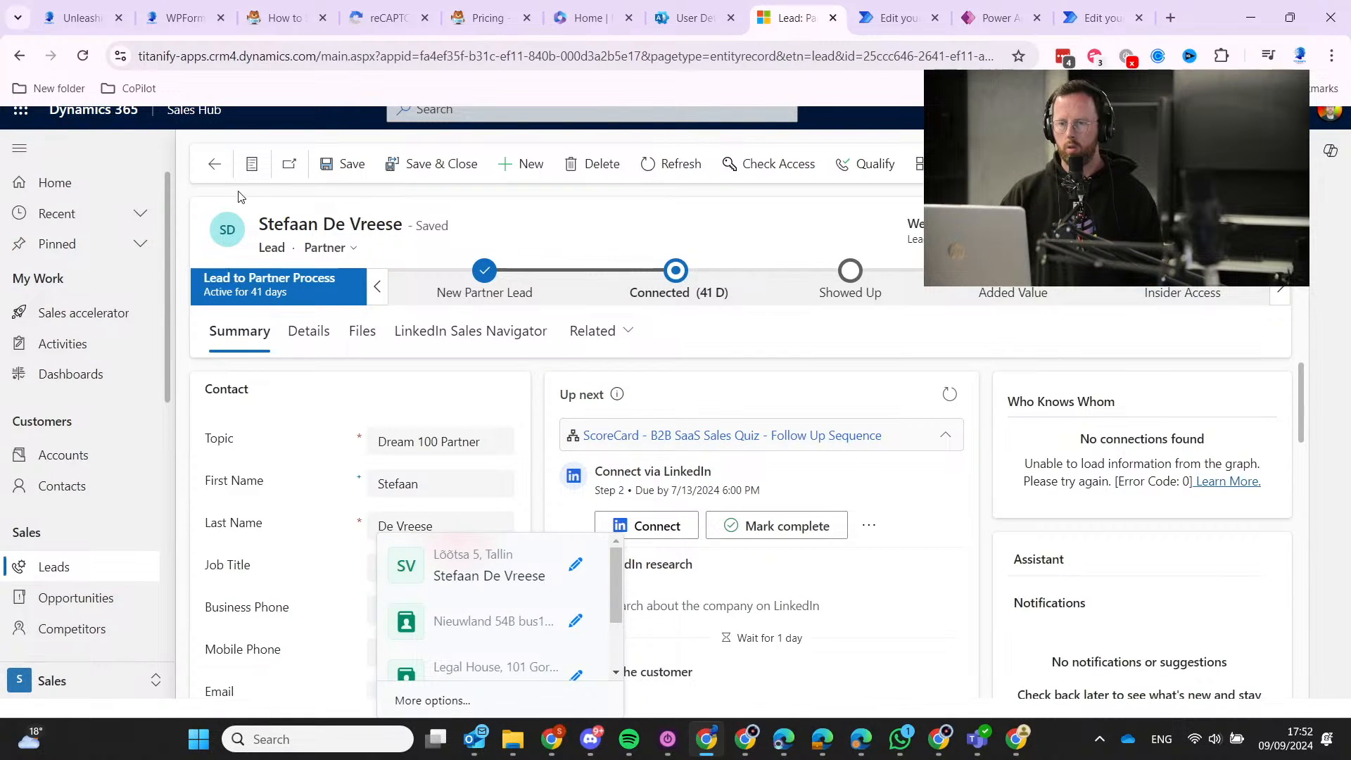
{"action": "left_click", "coordinate": [216, 165]}
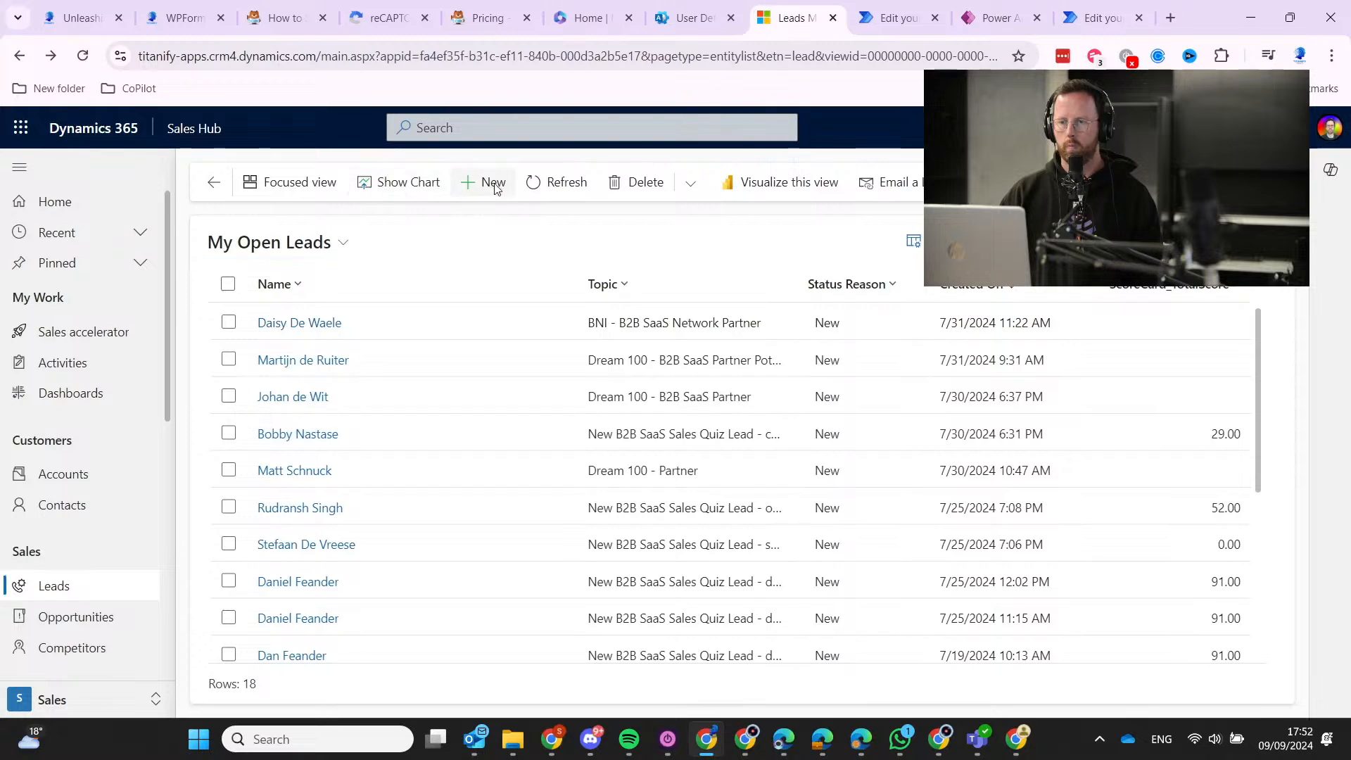
Start a new lead with topic 'test duplicate' and enter a first and last name.
{"action": "left_click", "coordinate": [484, 183]}
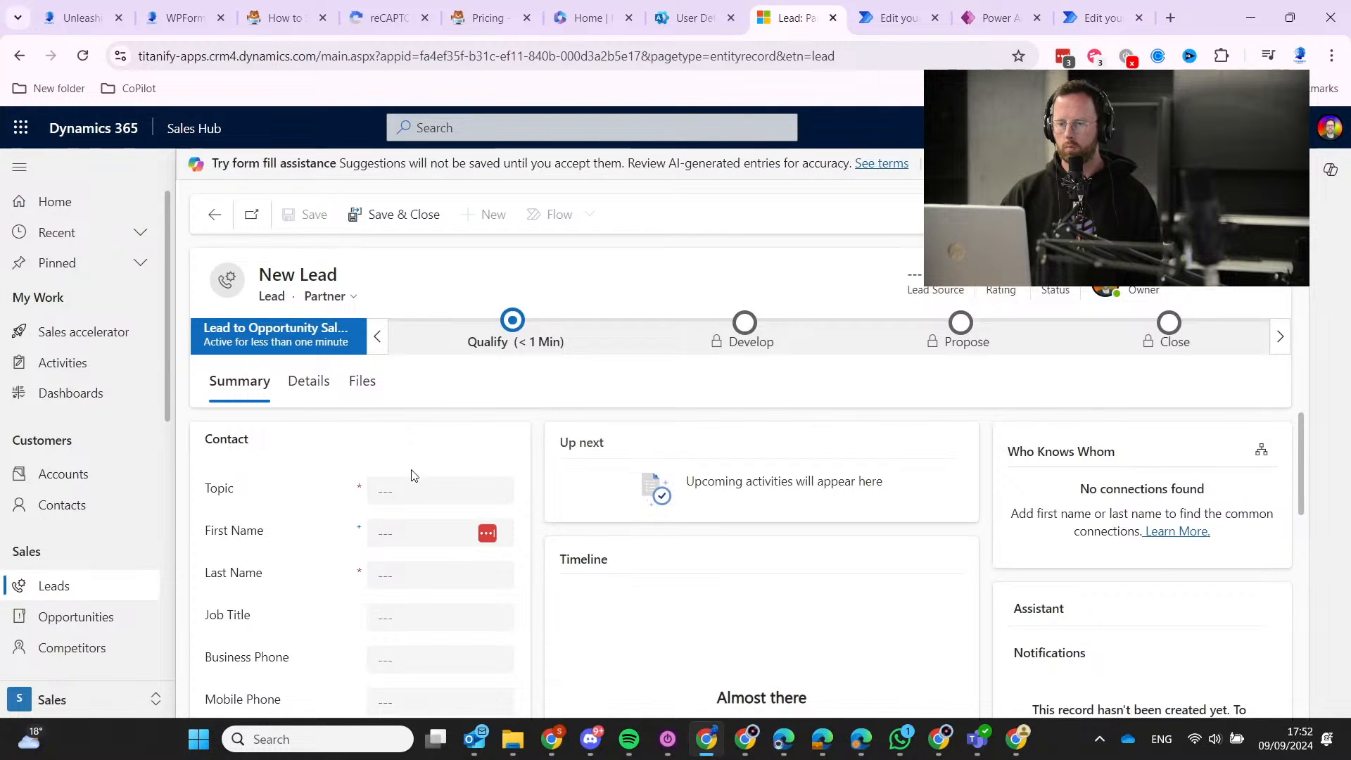
{"action": "left_click", "coordinate": [406, 493]}
{"action": "type", "text": "tes"}
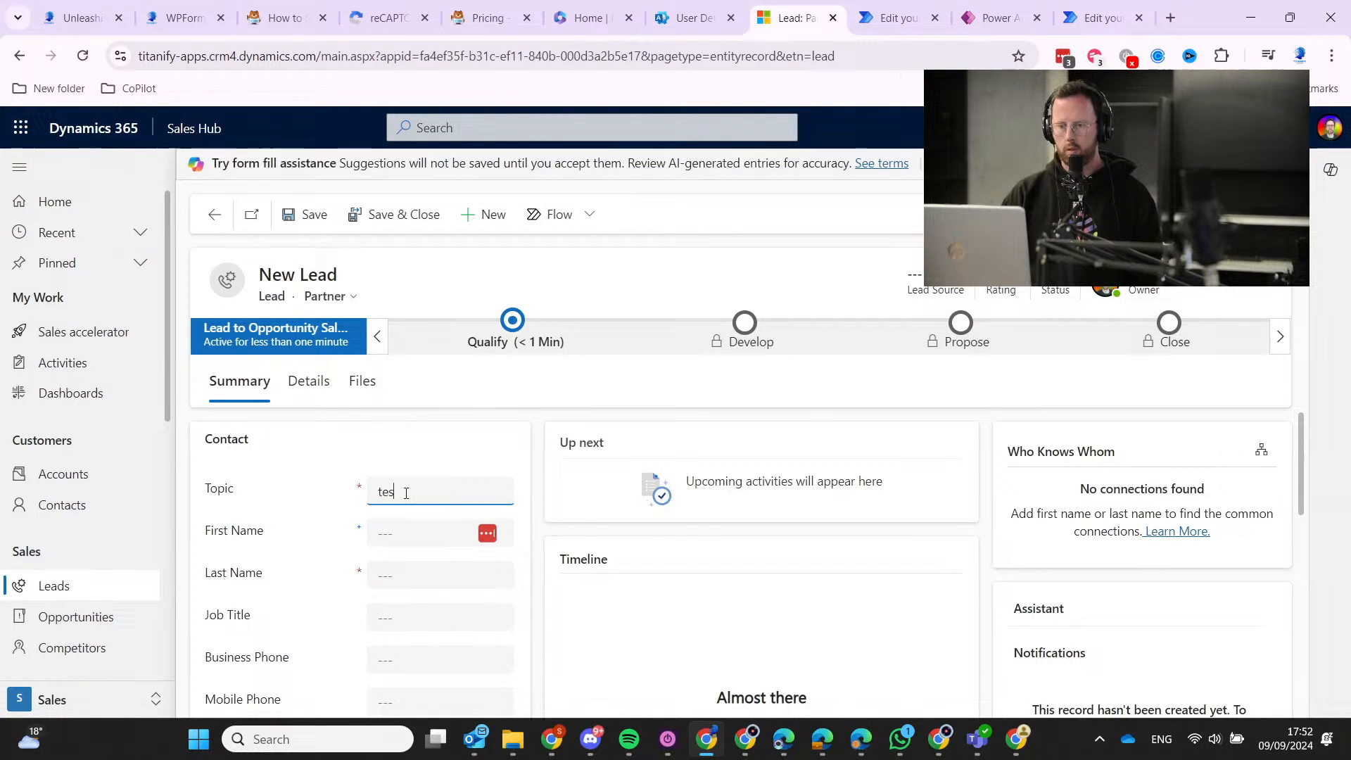
{"action": "type", "text": "t qu"}
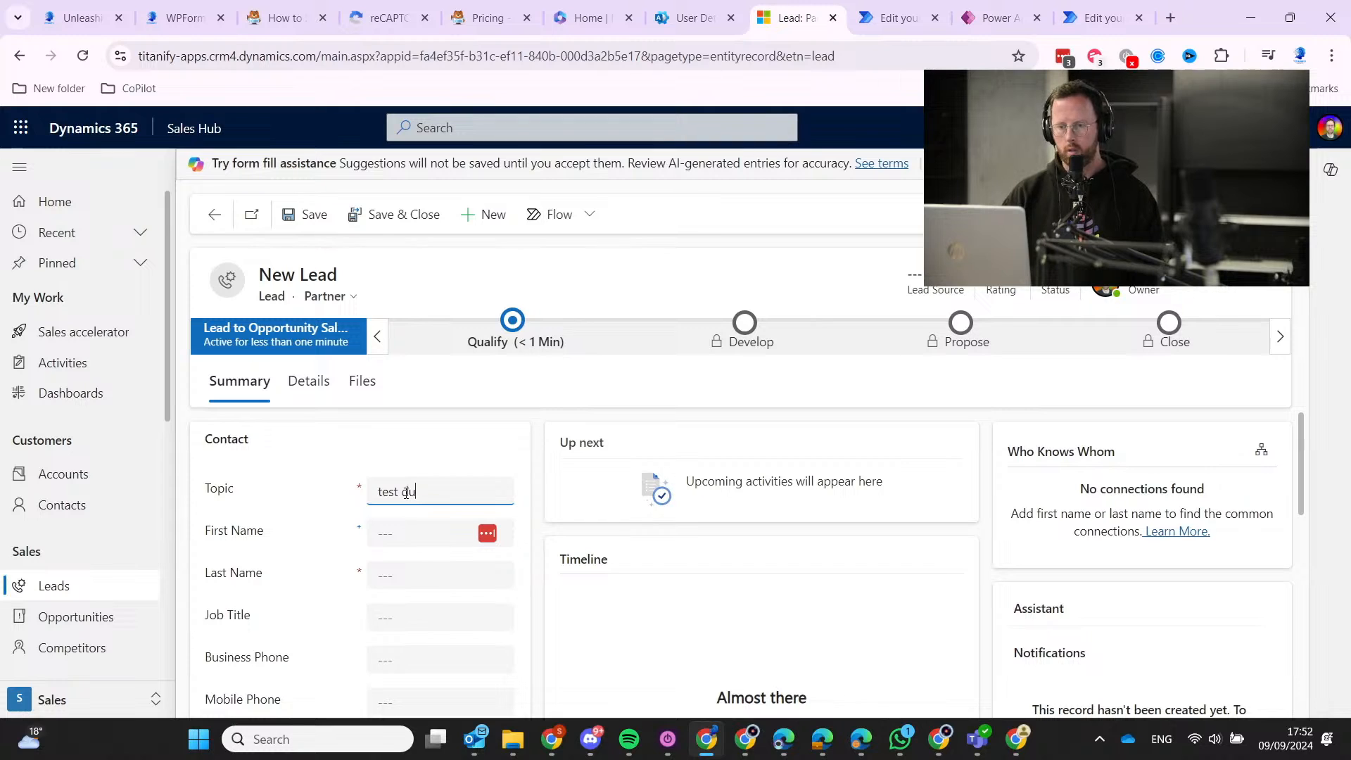
{"action": "type", "text": "plicate"}
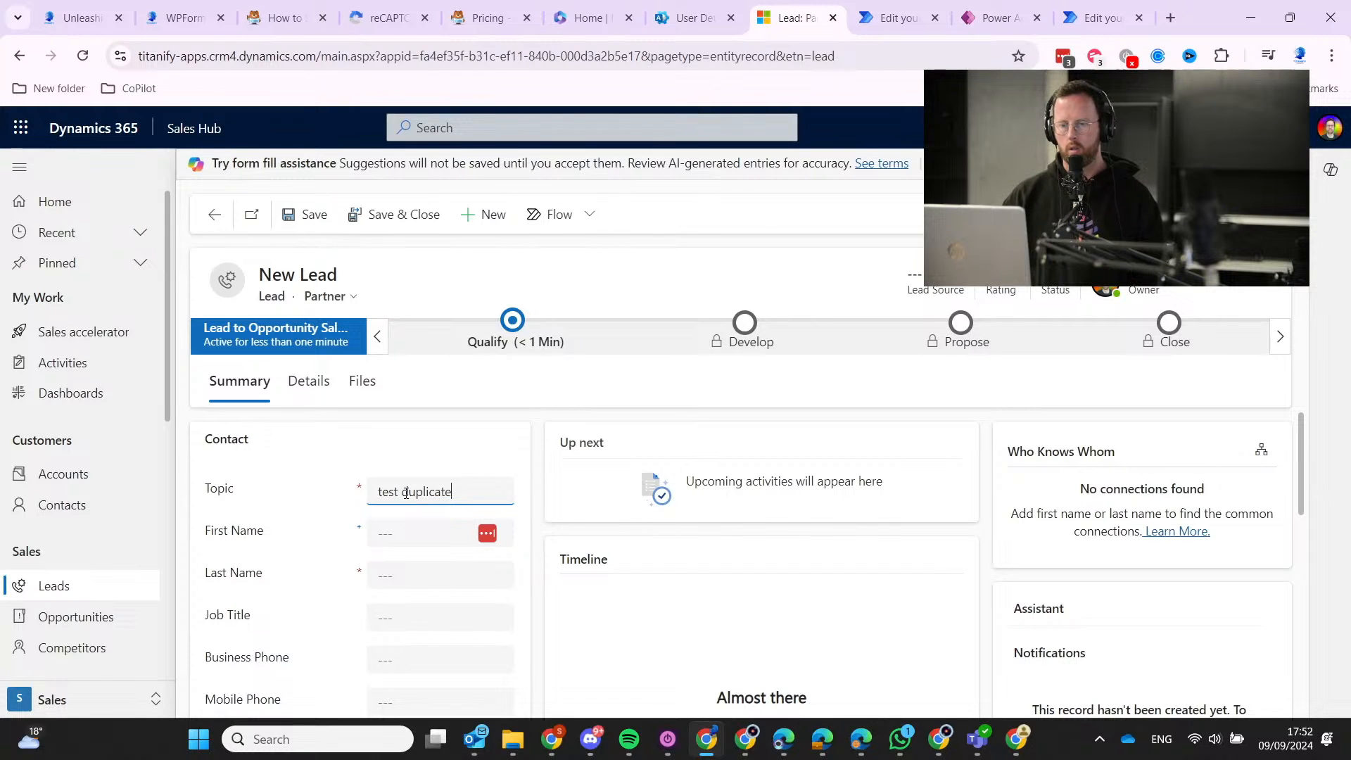
{"action": "key", "text": "Tab"}
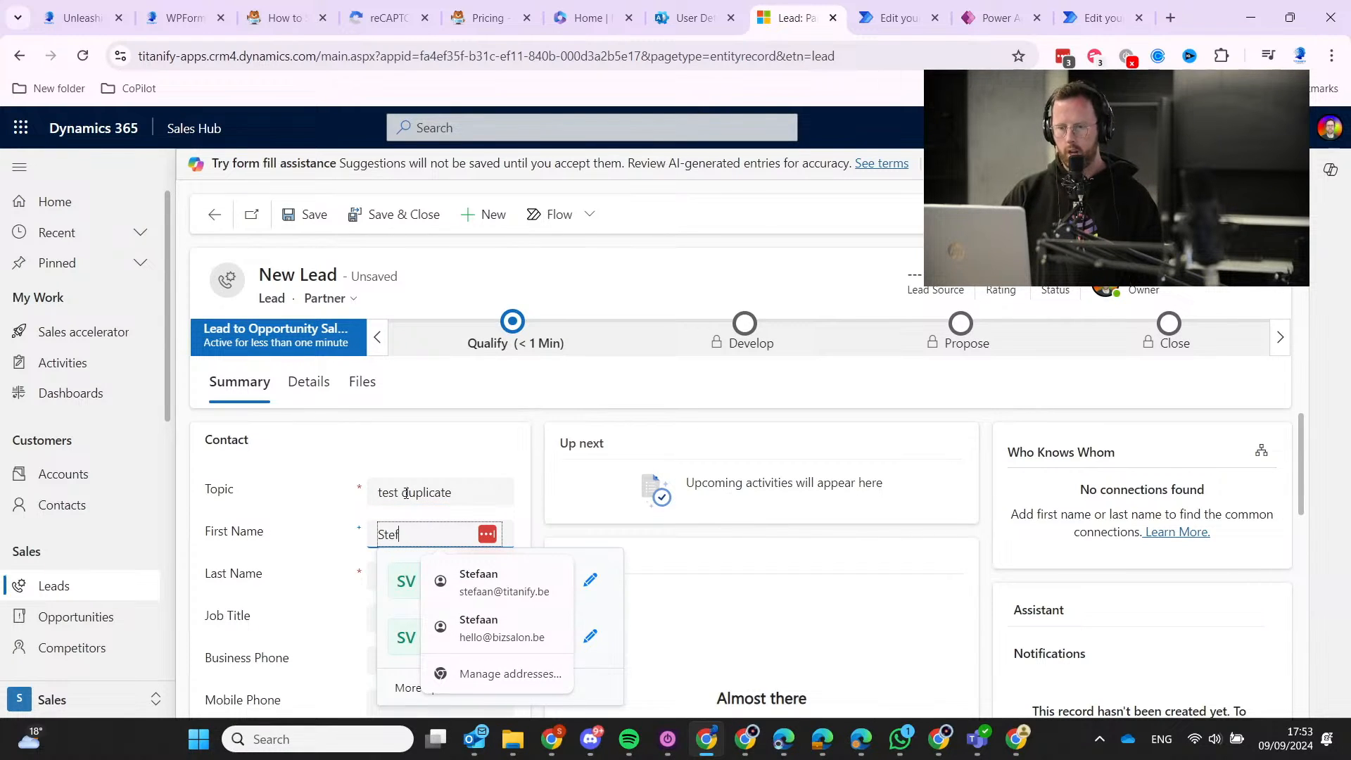
{"action": "key", "text": "Tab"}
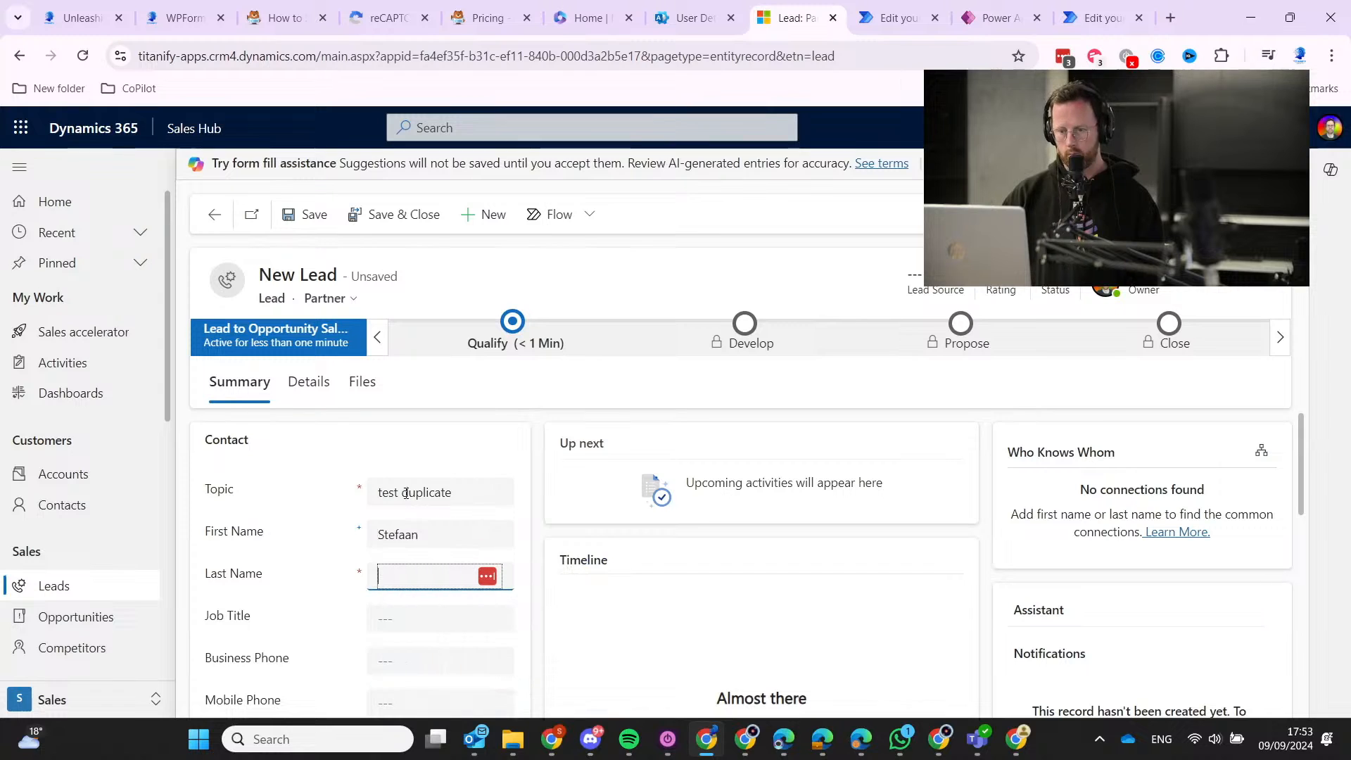
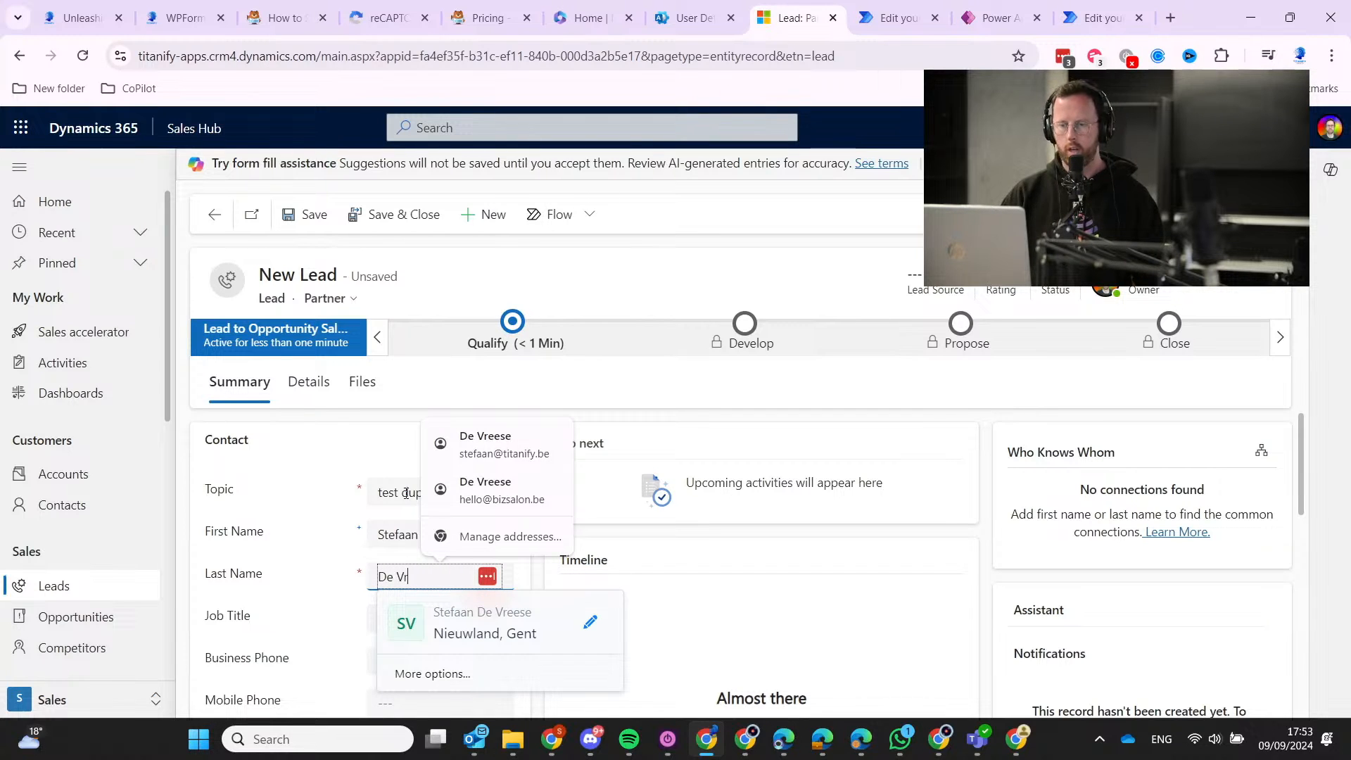
{"action": "left_click", "coordinate": [359, 431]}
Fill in the lead's e-mail address from autofill and save the lead.
{"action": "scroll", "coordinate": [337, 461], "scroll_direction": "down", "scroll_amount": 1}
{"action": "scroll", "coordinate": [316, 562], "scroll_direction": "down", "scroll_amount": 1}
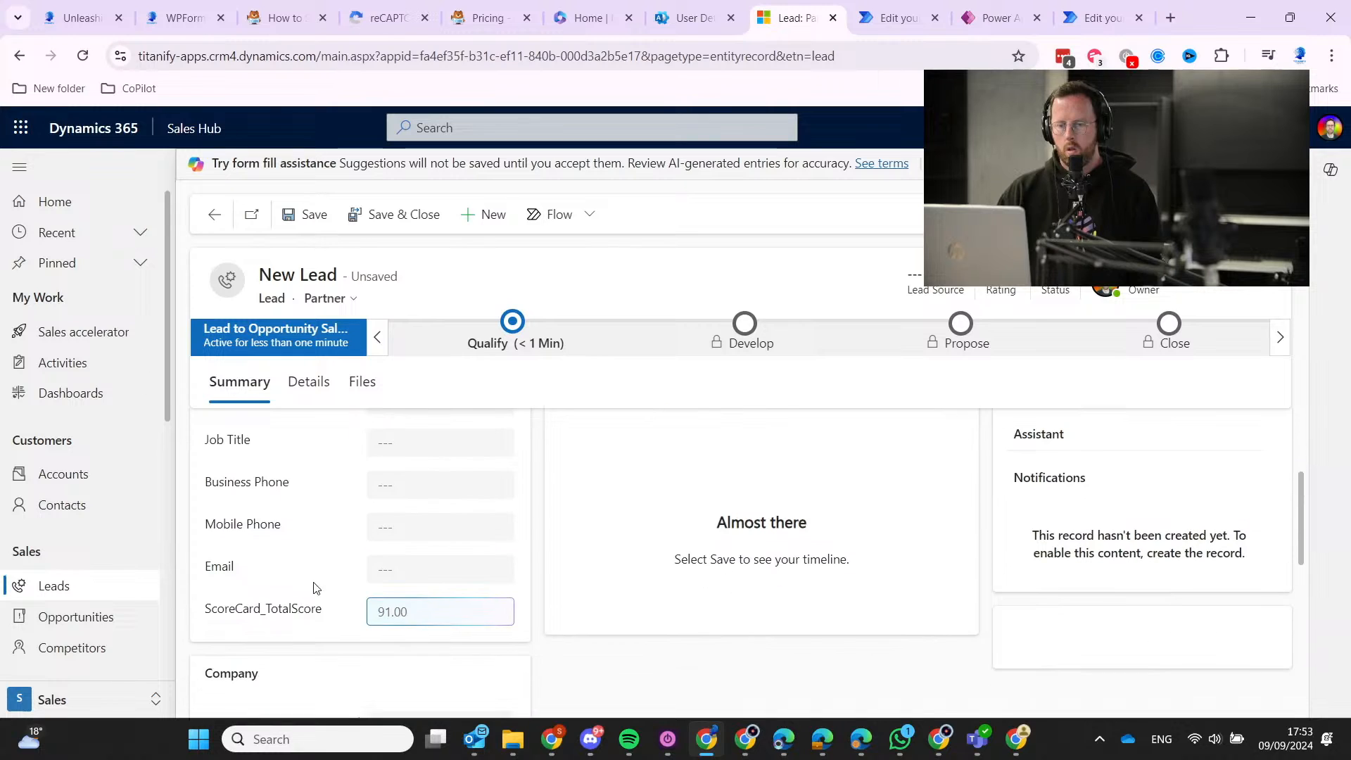
{"action": "left_click", "coordinate": [435, 570]}
{"action": "key", "text": "ctrl+v"}
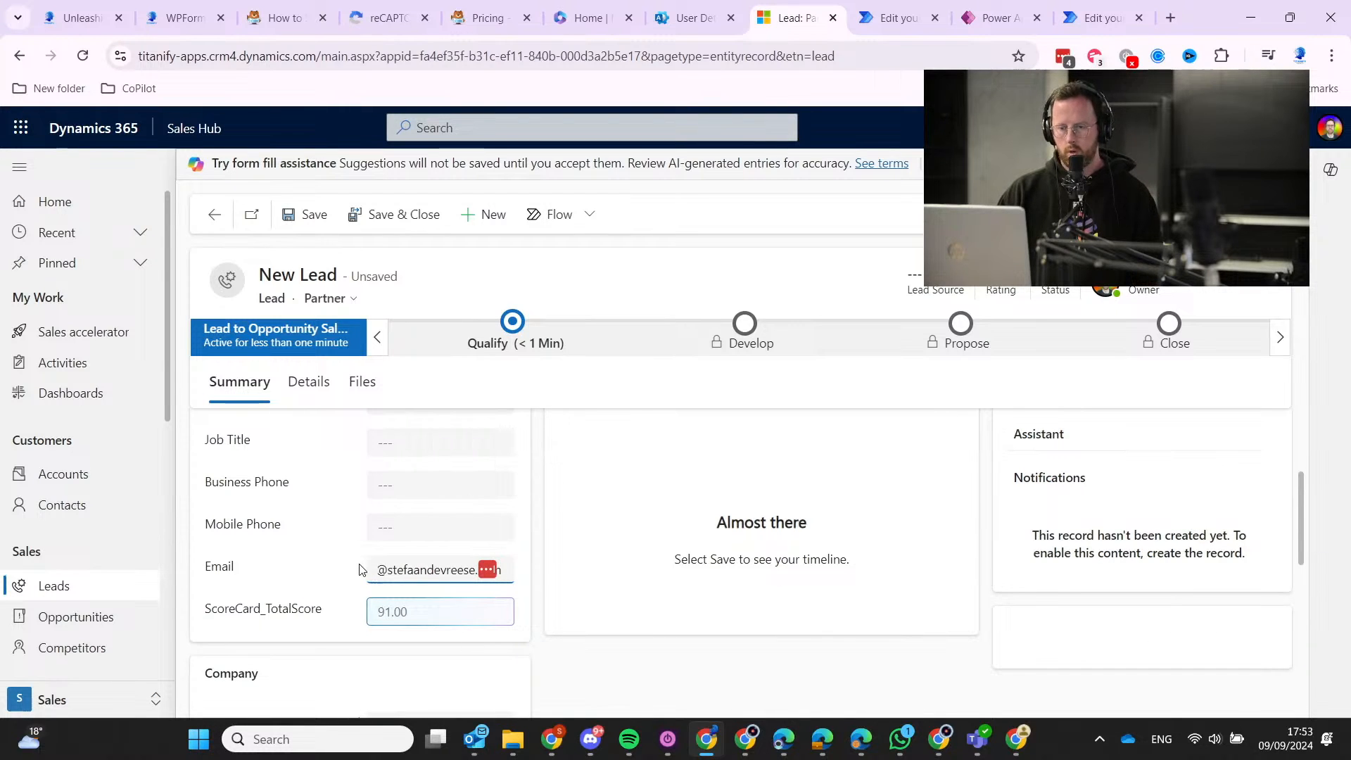
{"action": "scroll", "coordinate": [535, 570], "scroll_direction": "down", "scroll_amount": 3}
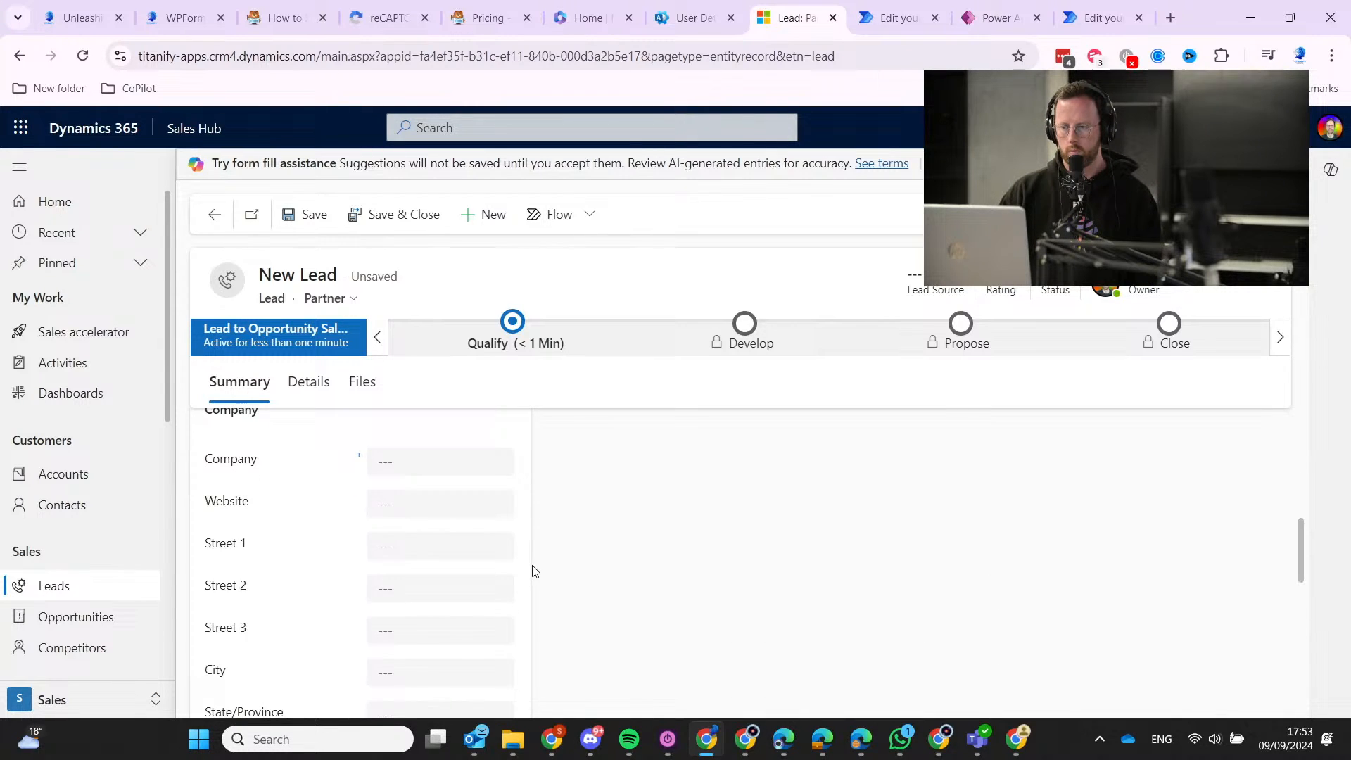
{"action": "scroll", "coordinate": [533, 571], "scroll_direction": "up", "scroll_amount": 5}
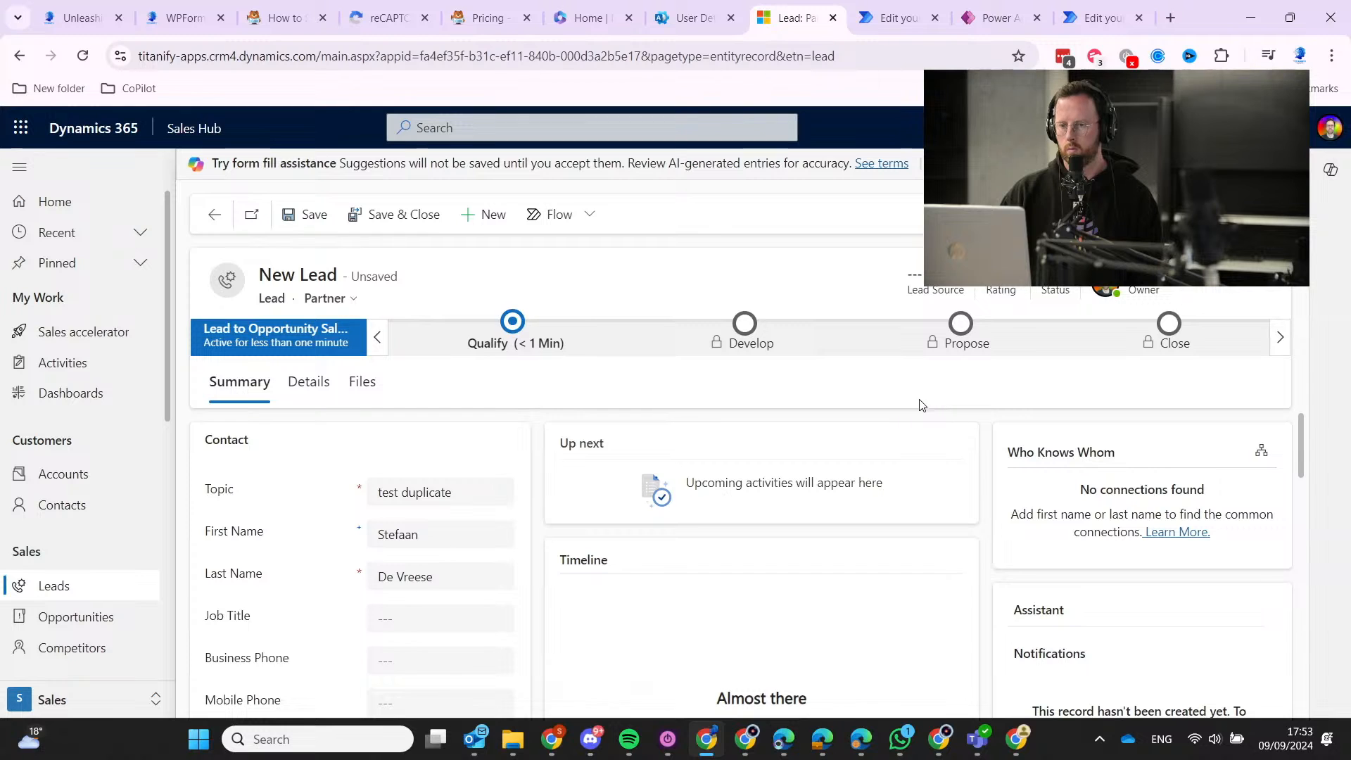
{"action": "left_click", "coordinate": [288, 215]}
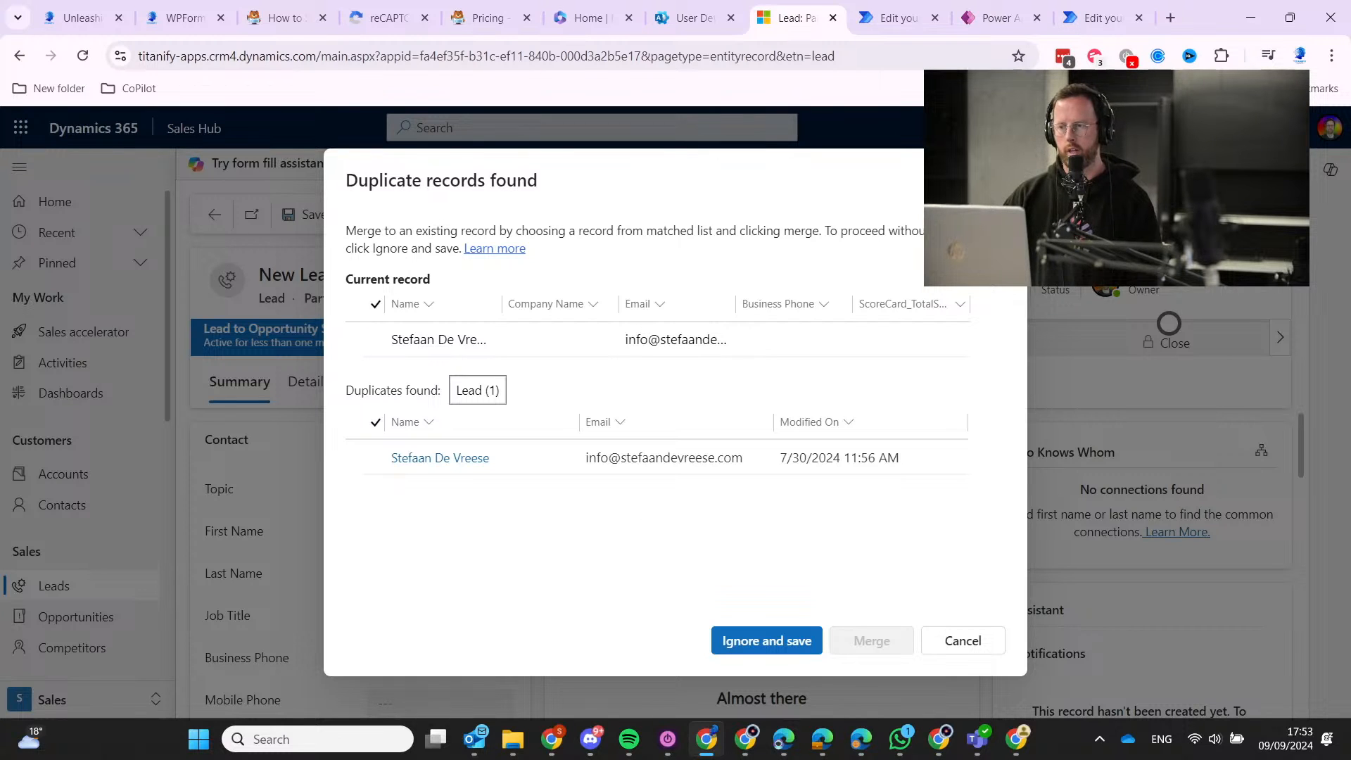
Dismiss the duplicate records warning and switch to the Power Automate ScoreCard flow.
{"action": "key", "text": "Escape"}
{"action": "left_click", "coordinate": [1101, 18]}
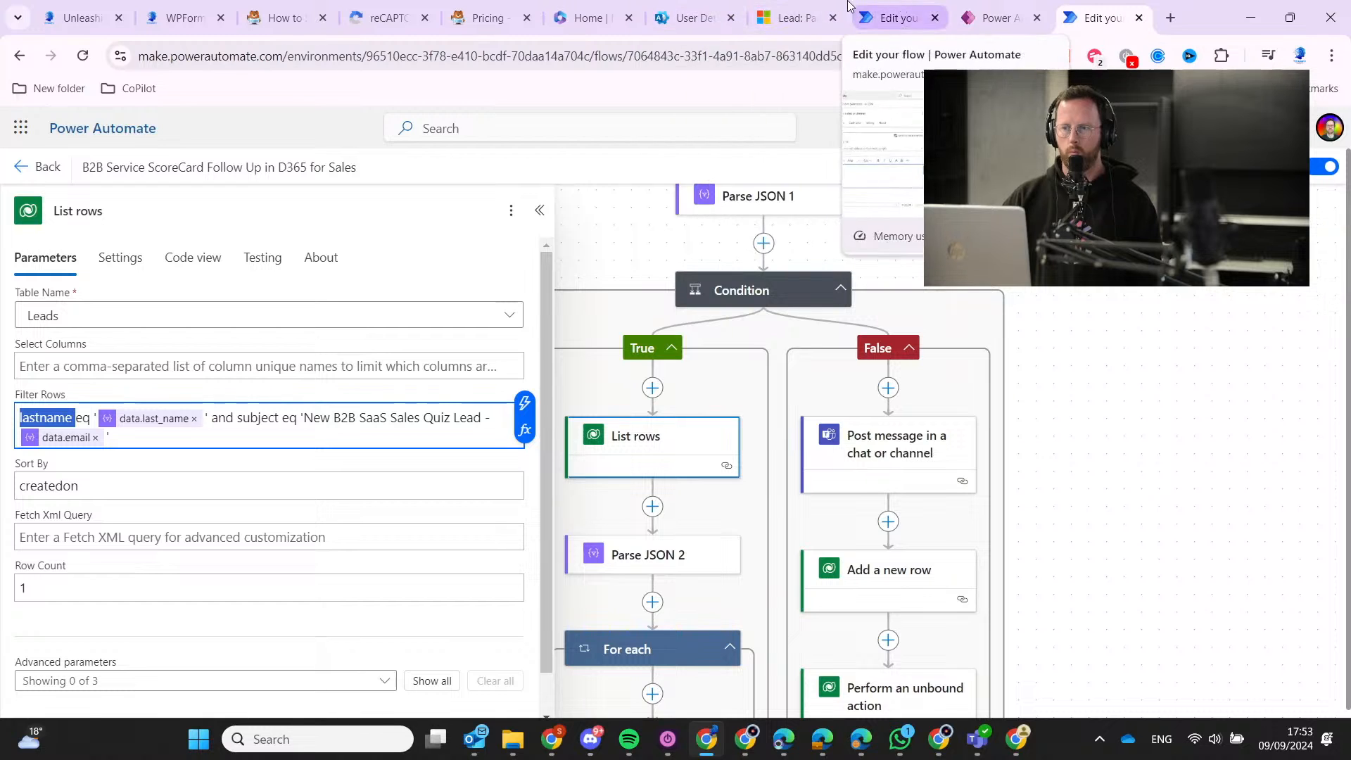
On the unsaved lead's Details tab, create a new campaign from the Source Campaign lookup.
{"action": "left_click", "coordinate": [996, 17]}
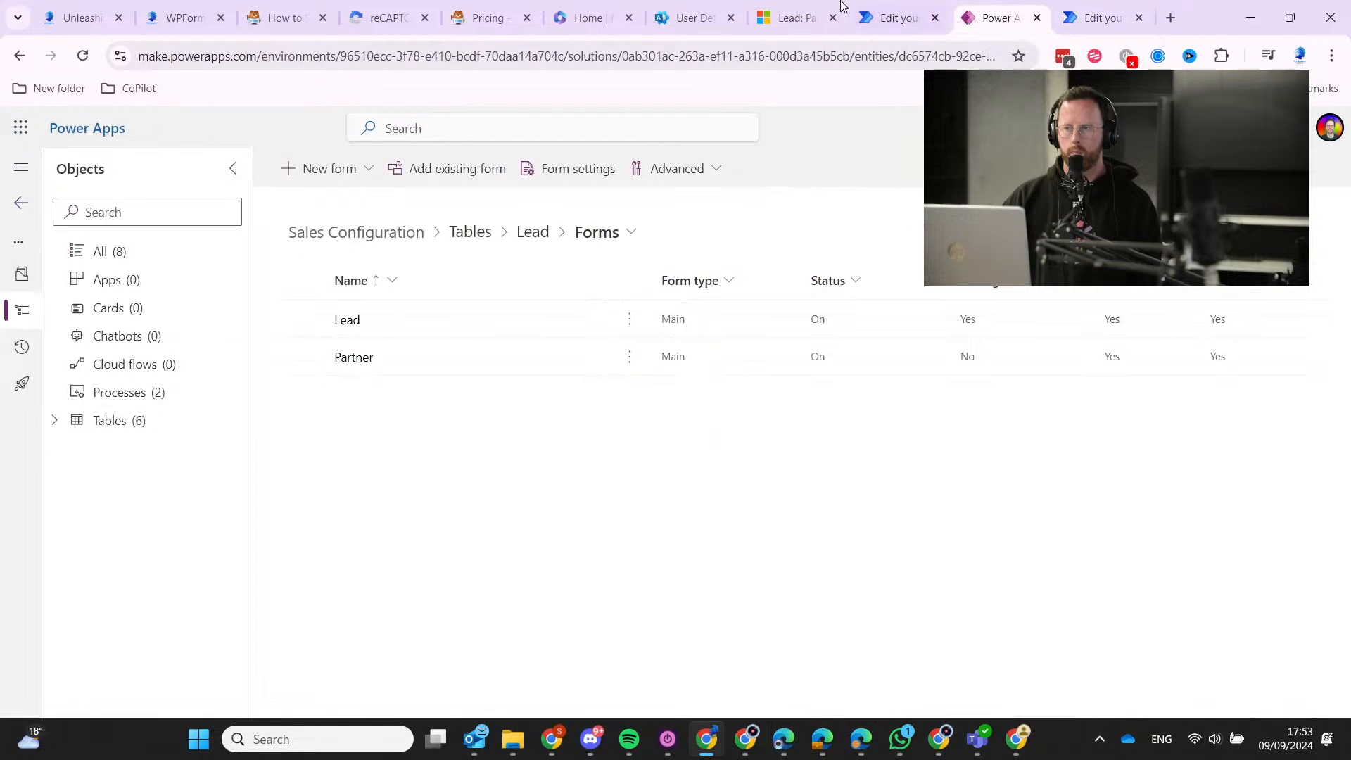
{"action": "left_click", "coordinate": [791, 17]}
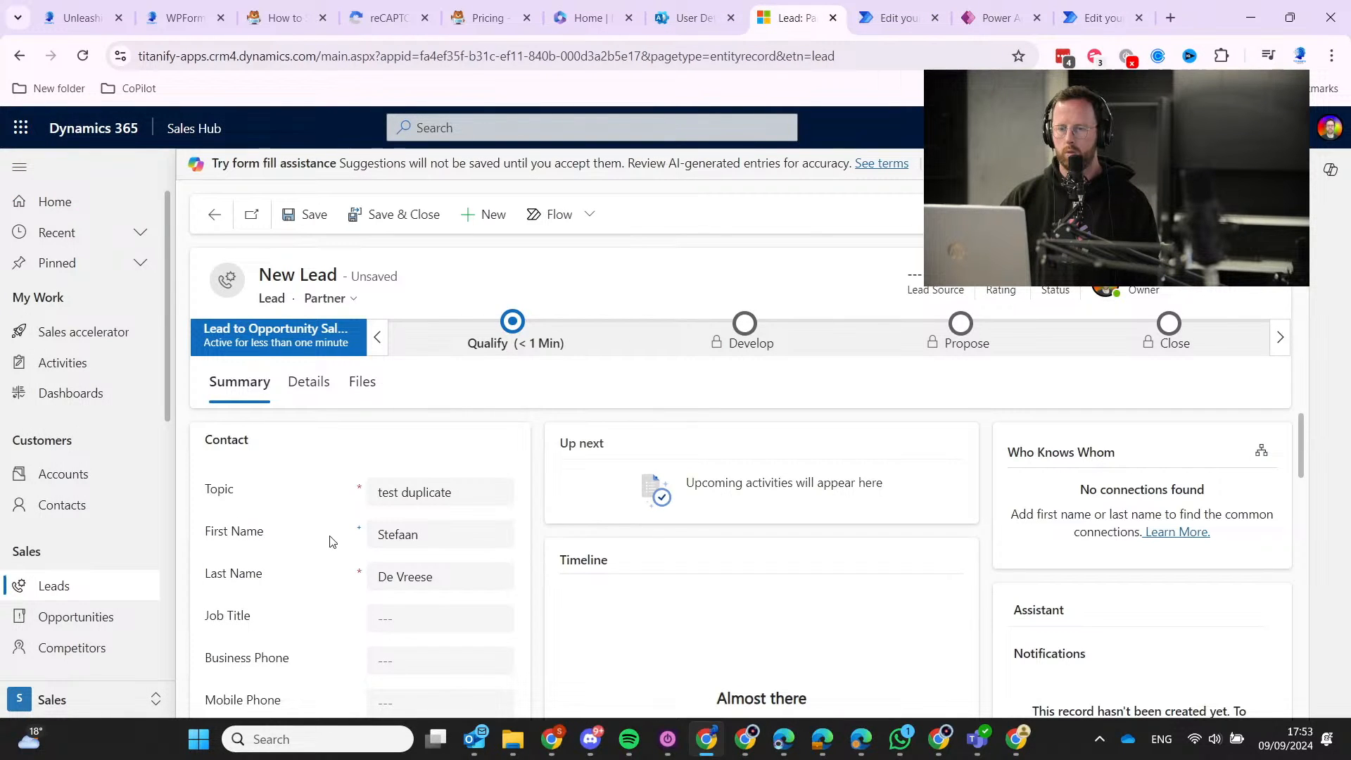
{"action": "scroll", "coordinate": [672, 516], "scroll_direction": "down", "scroll_amount": 3}
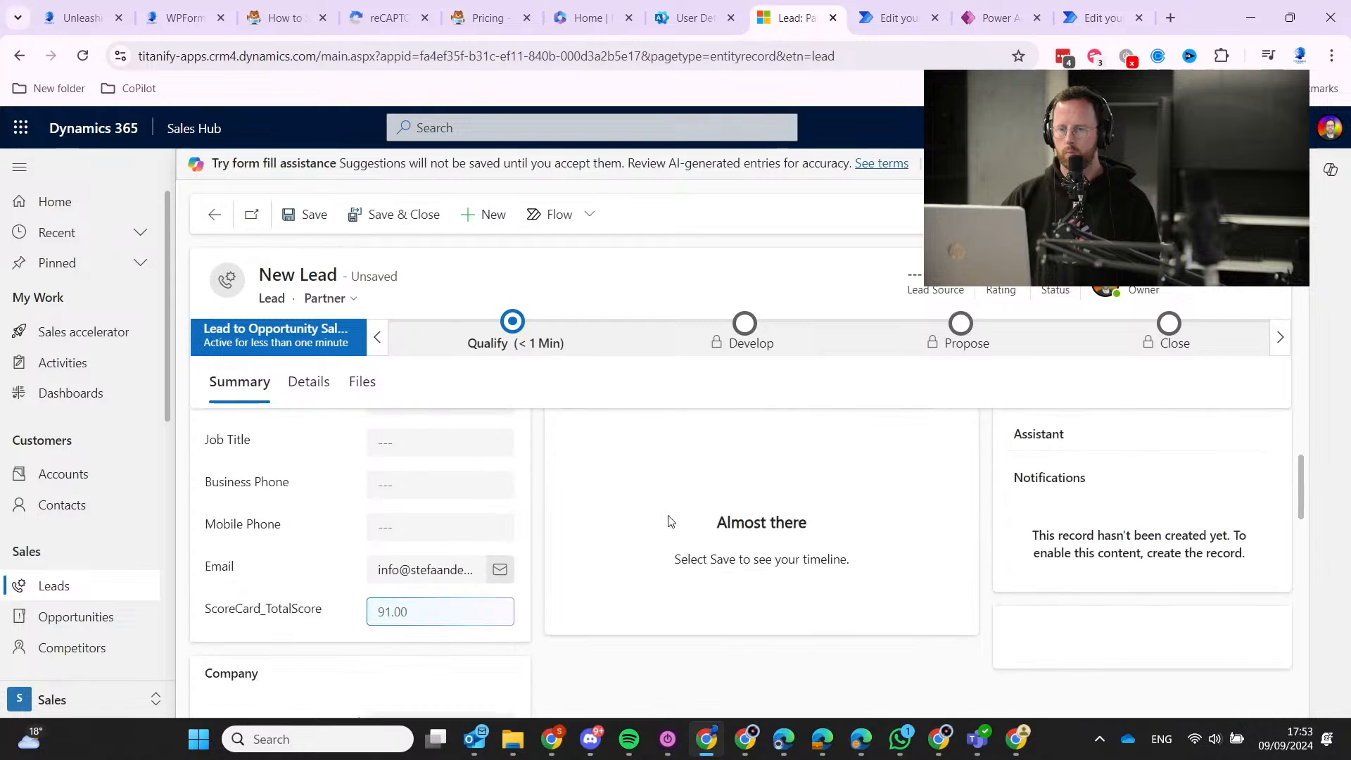
{"action": "scroll", "coordinate": [669, 518], "scroll_direction": "up", "scroll_amount": 3}
{"action": "left_click", "coordinate": [292, 389]}
{"action": "left_click", "coordinate": [782, 495]}
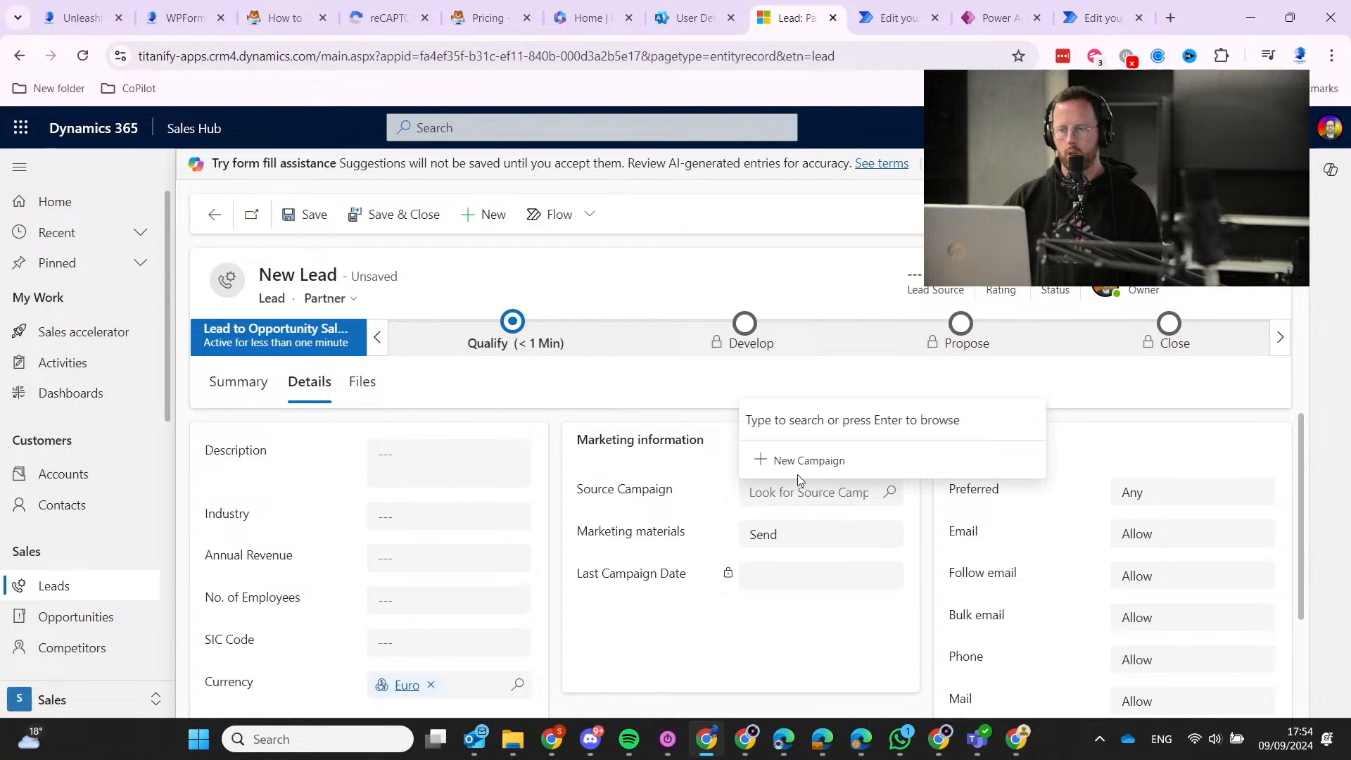
{"action": "left_click", "coordinate": [805, 462]}
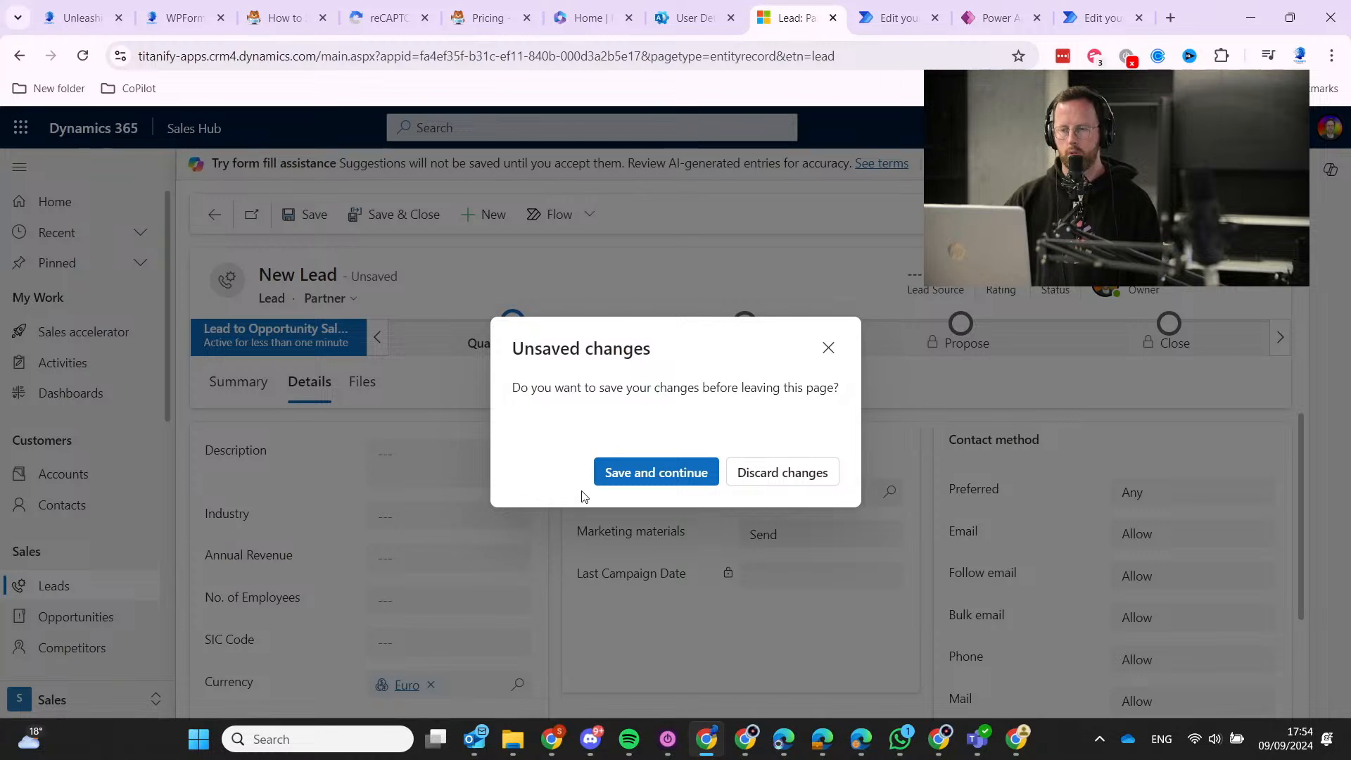
Discard the unsaved lead, click into the new campaign's Name field, and open a new browser tab.
{"action": "left_click", "coordinate": [781, 473]}
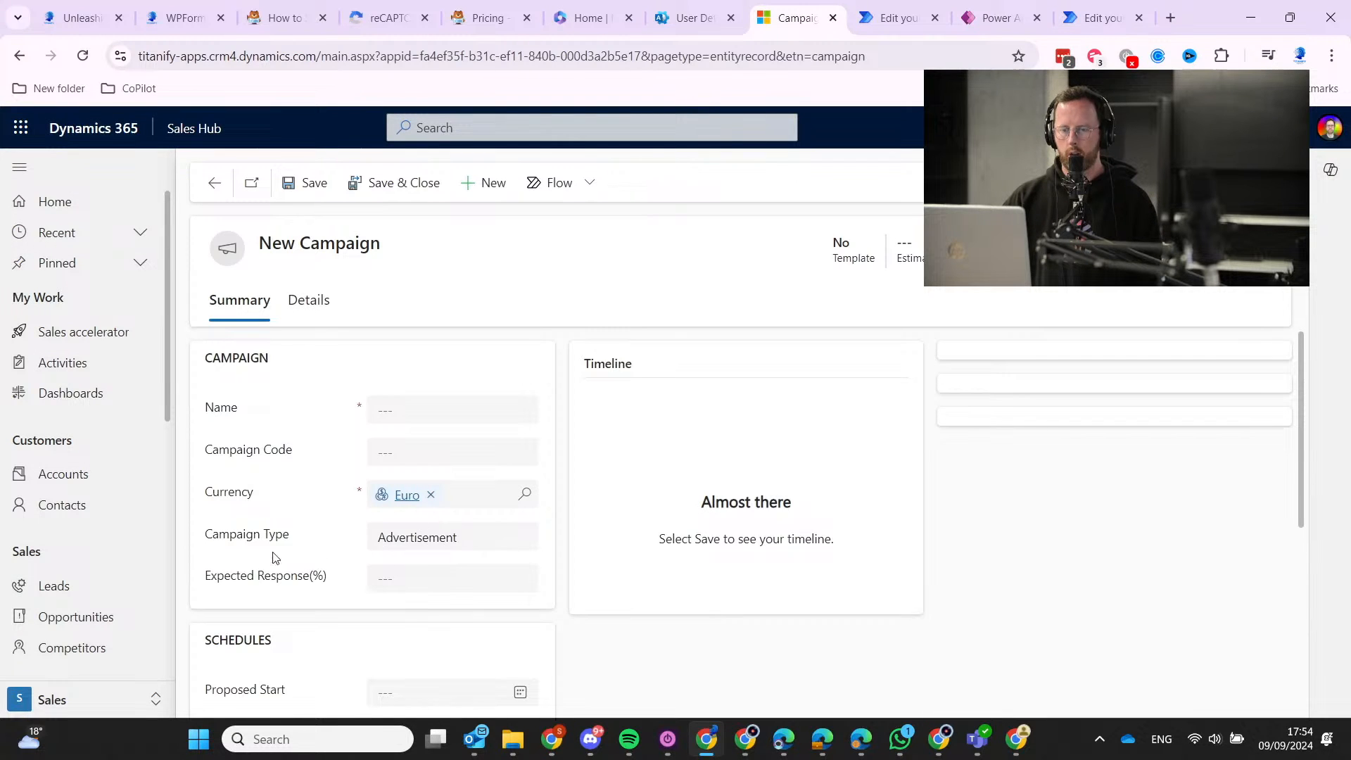
{"action": "scroll", "coordinate": [232, 546], "scroll_direction": "down", "scroll_amount": 5}
{"action": "scroll", "coordinate": [129, 531], "scroll_direction": "down", "scroll_amount": 6}
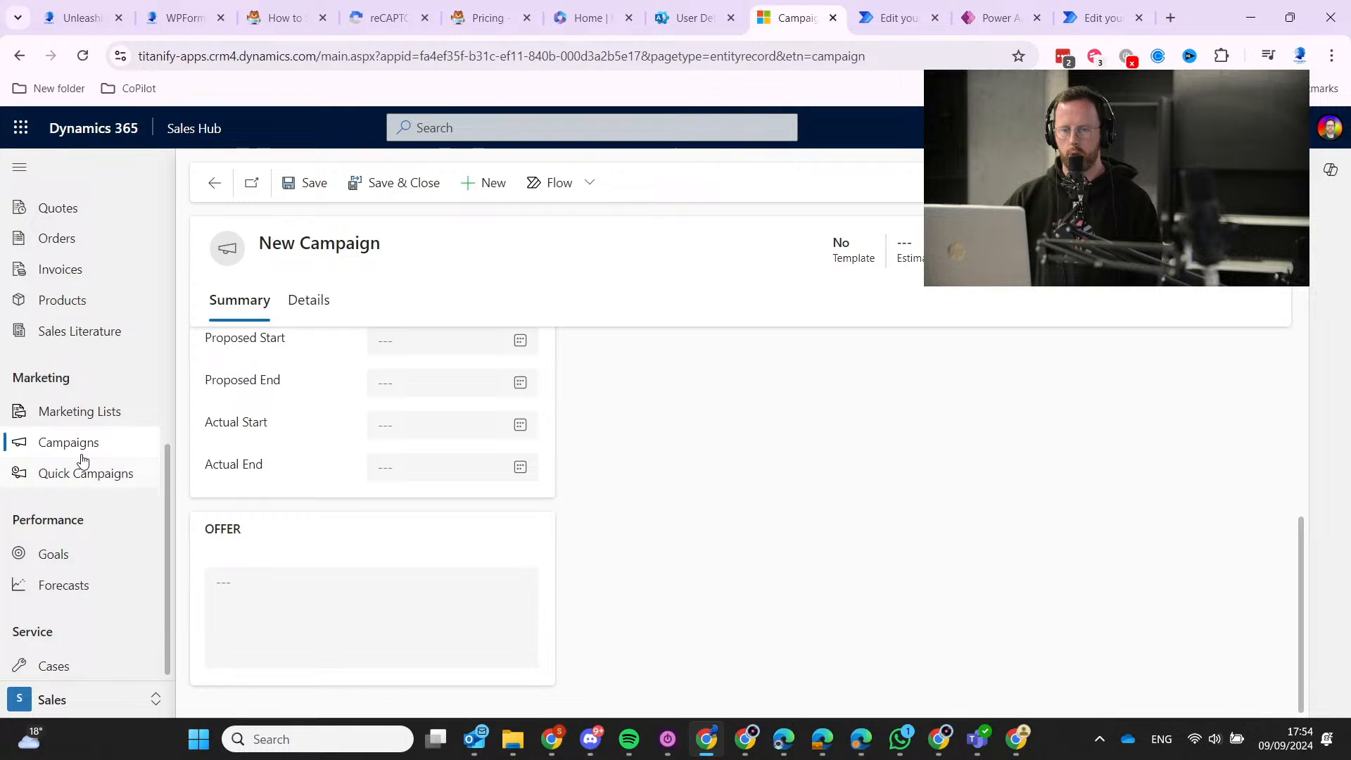
{"action": "scroll", "coordinate": [542, 567], "scroll_direction": "up", "scroll_amount": 5}
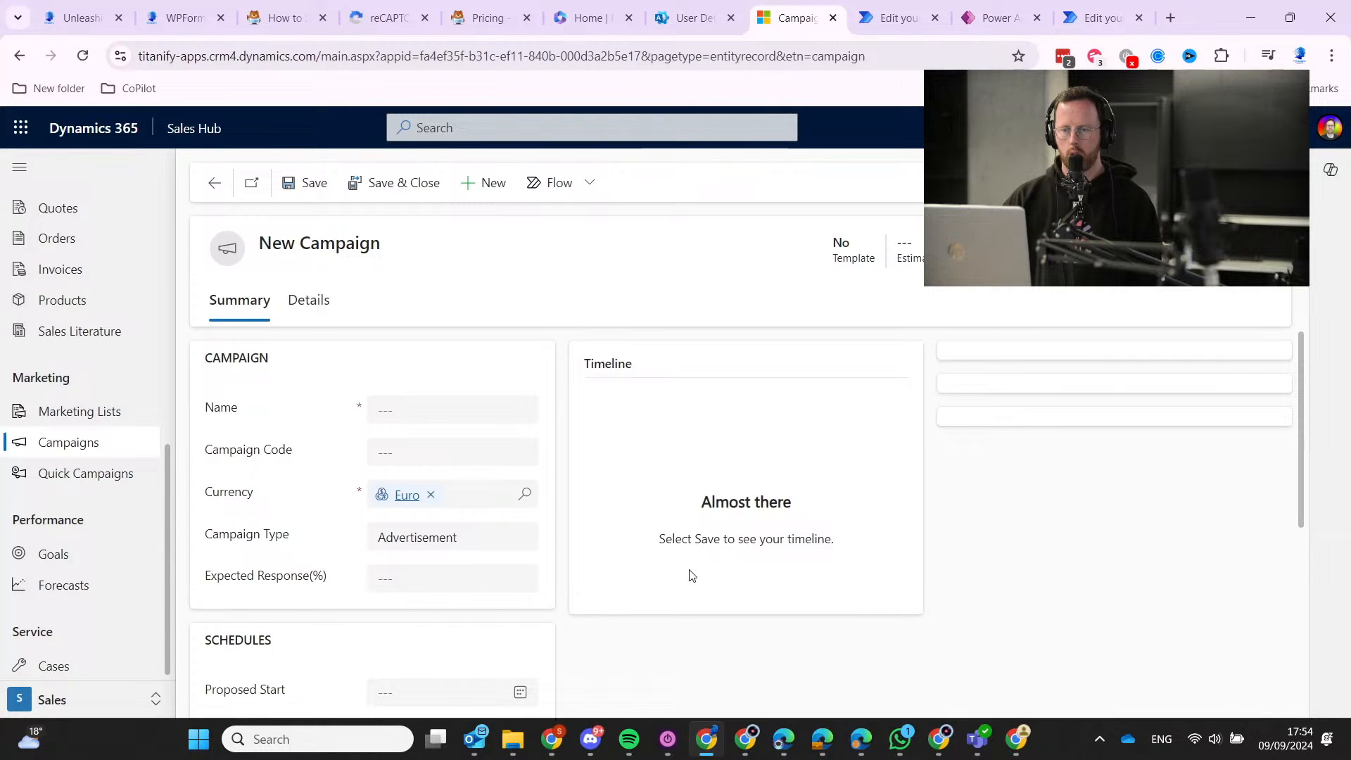
{"action": "left_click", "coordinate": [478, 423]}
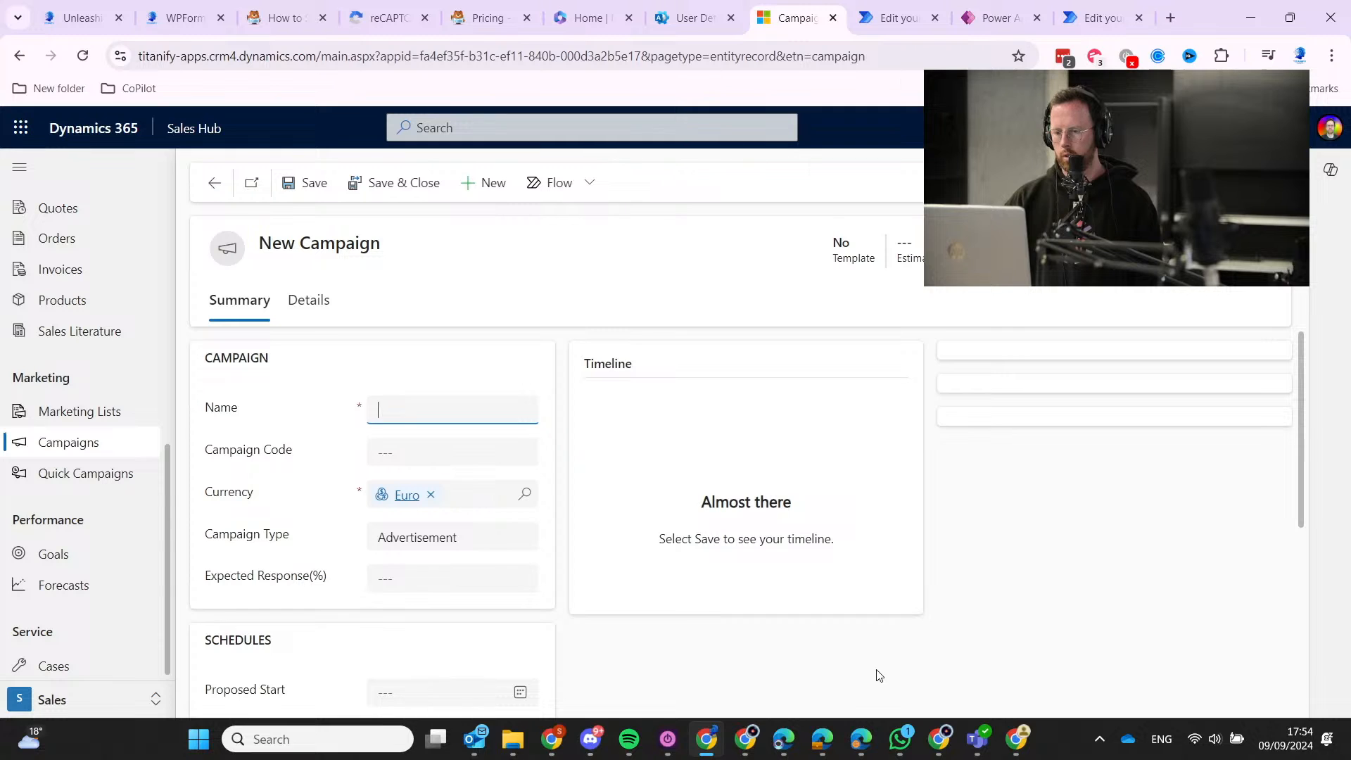
{"action": "mouse_move", "coordinate": [831, 747]}
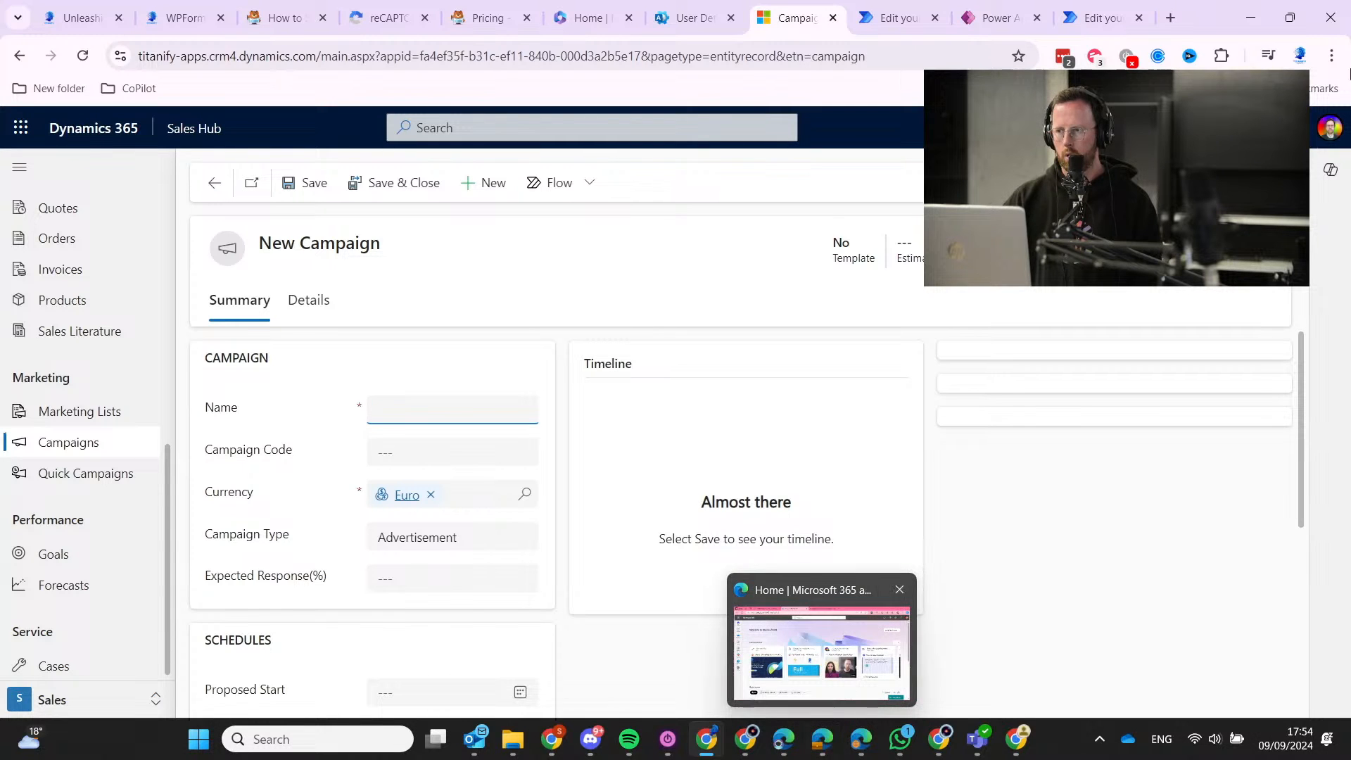
{"action": "left_click", "coordinate": [1178, 14]}
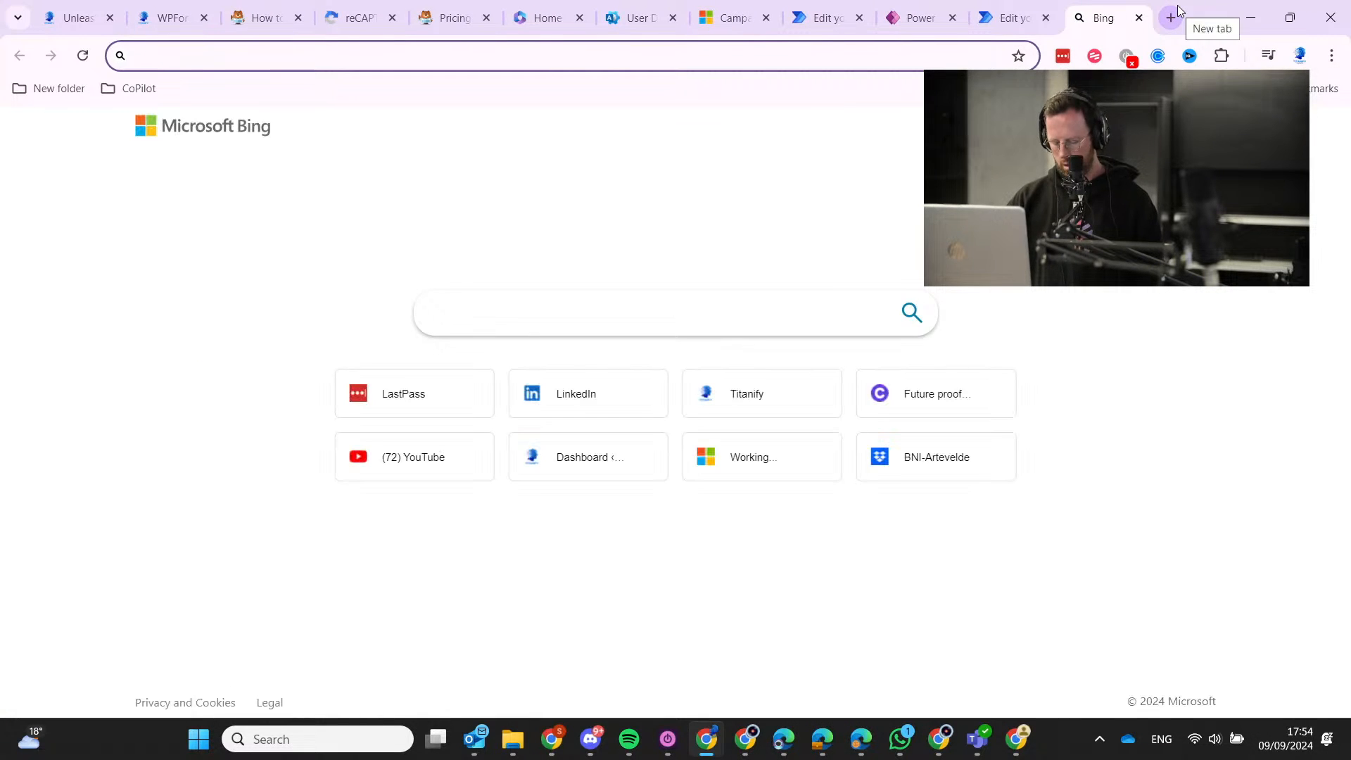
Search 'part' and open the Microsoft Partner Center dashboard.
{"action": "type", "text": "part"}
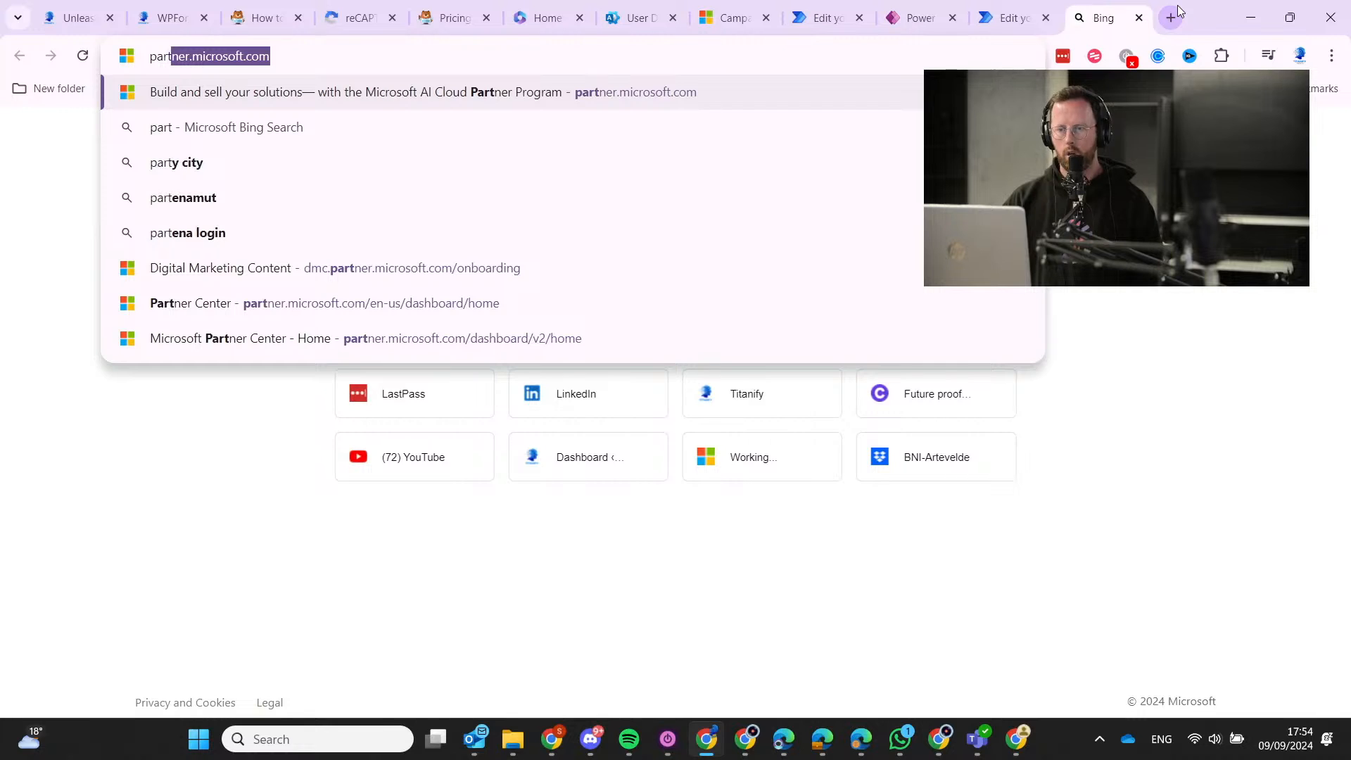
{"action": "key", "text": "Return"}
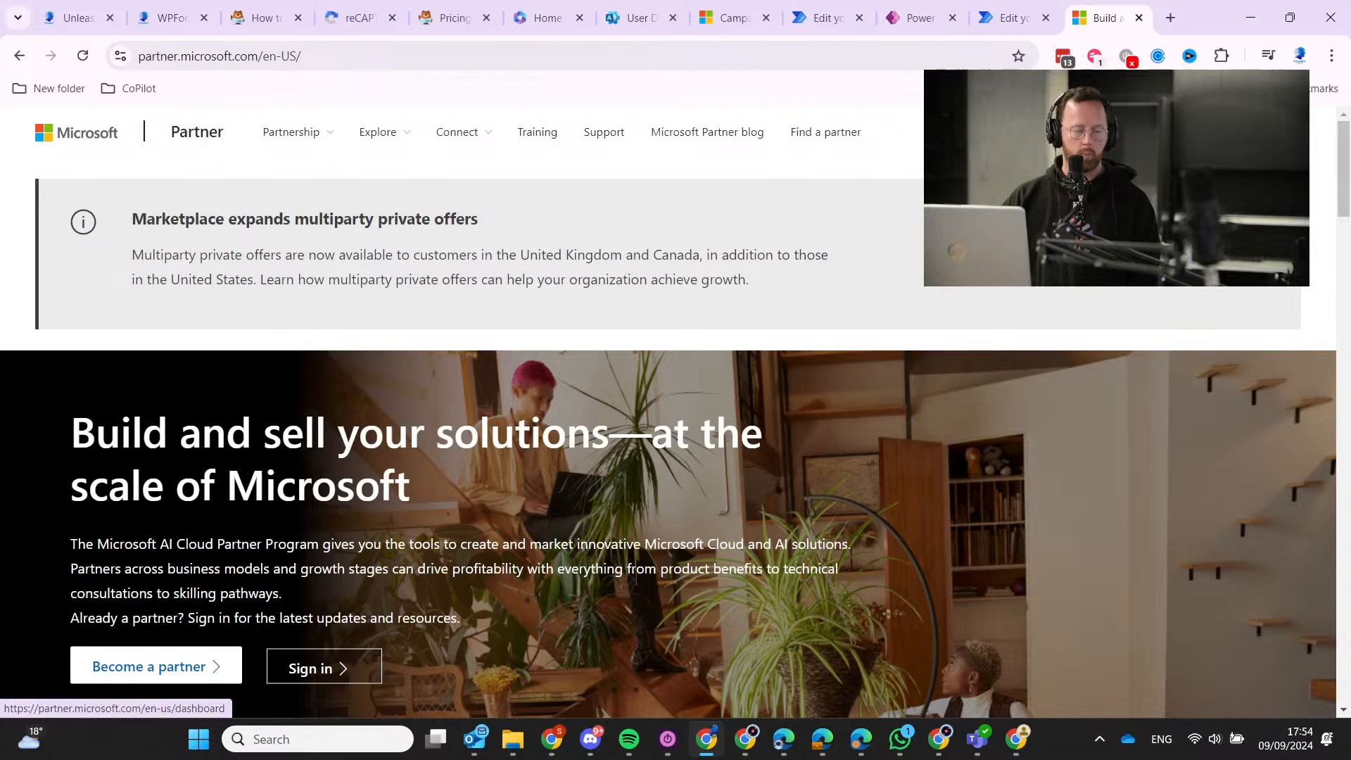
{"action": "left_click", "coordinate": [324, 667]}
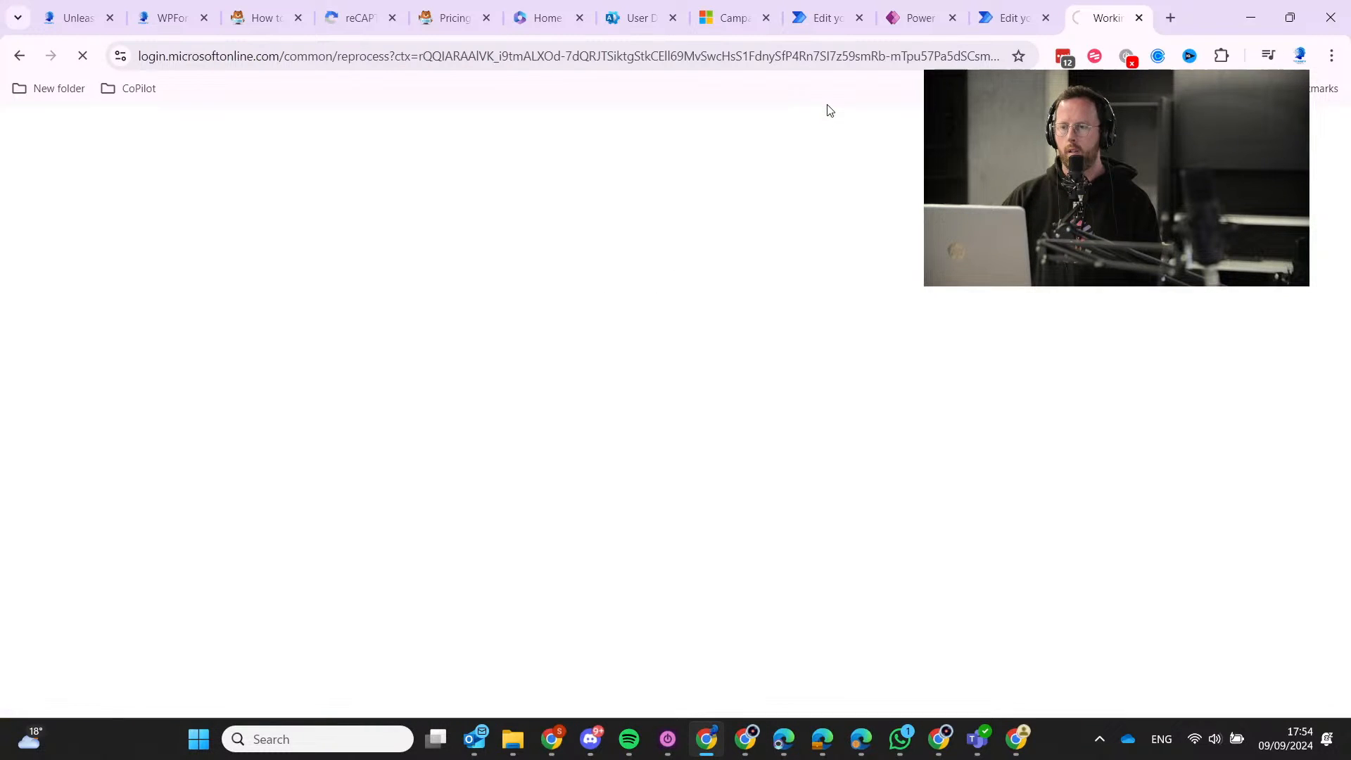
Browse the browser's bookmarks menu, then open the Partner Center Marketing benefits page.
{"action": "left_click", "coordinate": [1331, 55]}
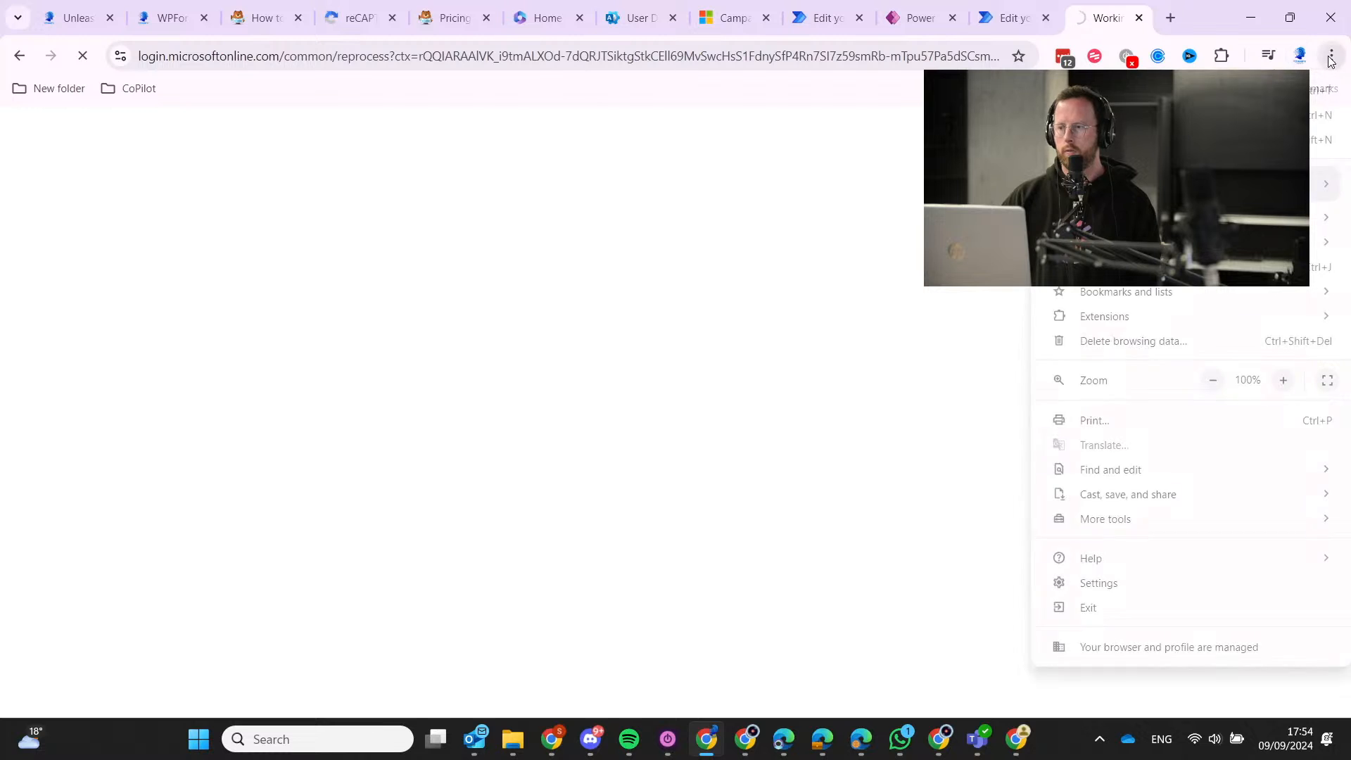
{"action": "mouse_move", "coordinate": [1220, 294]}
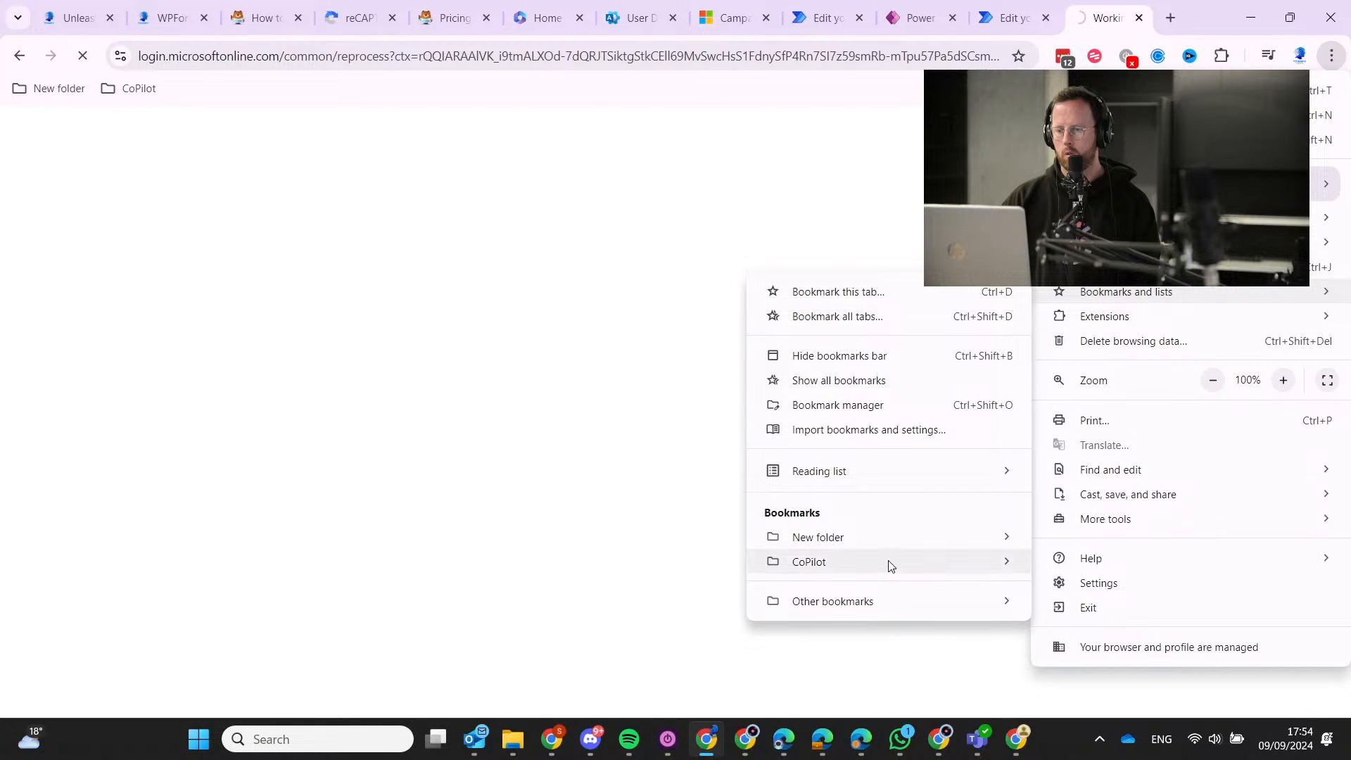
{"action": "mouse_move", "coordinate": [890, 565]}
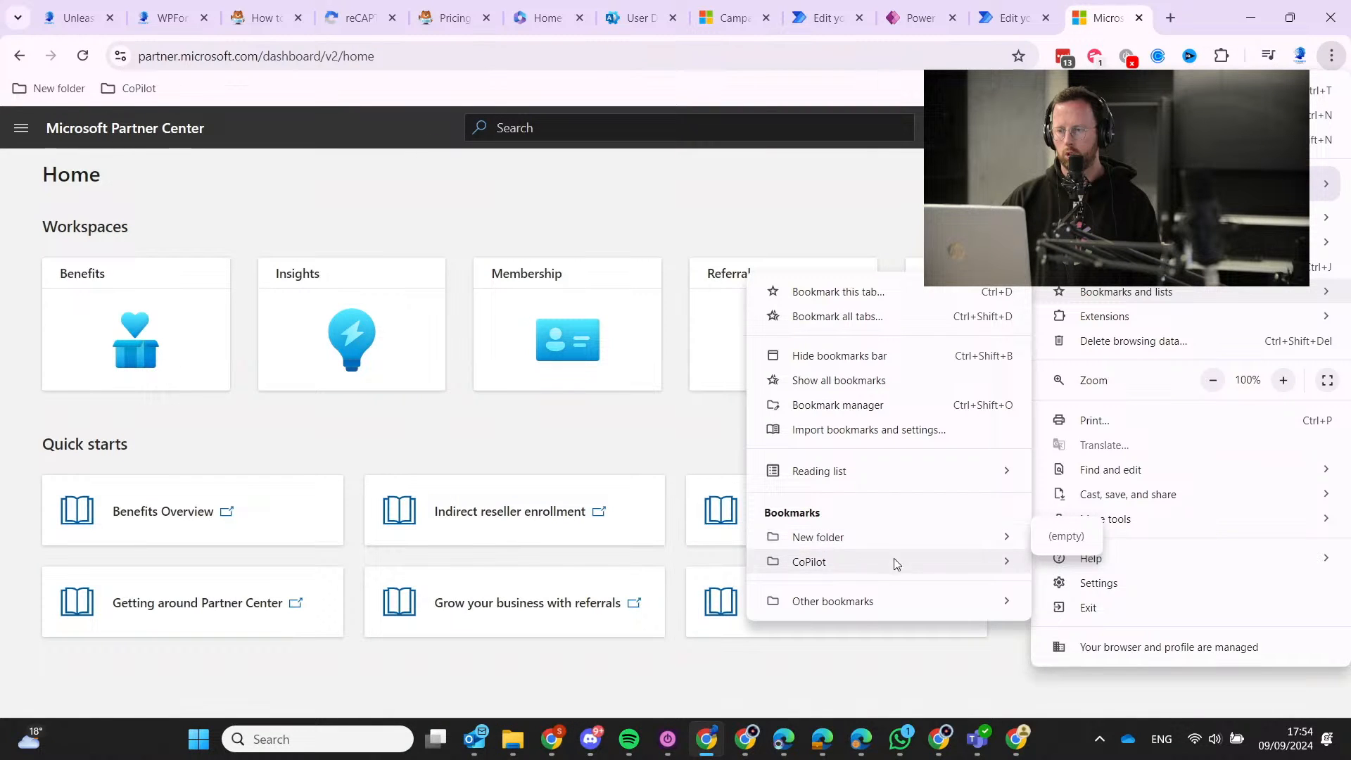
{"action": "mouse_move", "coordinate": [867, 605]}
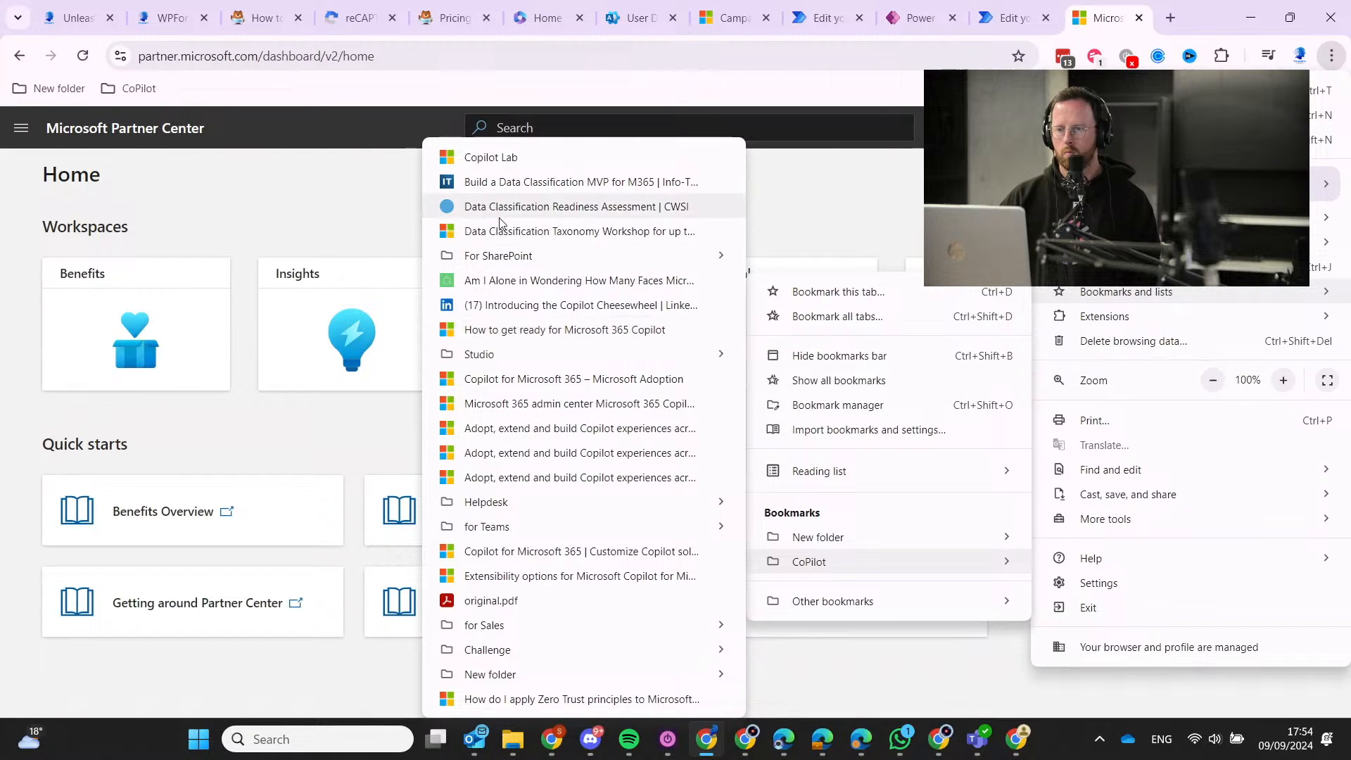
{"action": "left_click", "coordinate": [331, 199]}
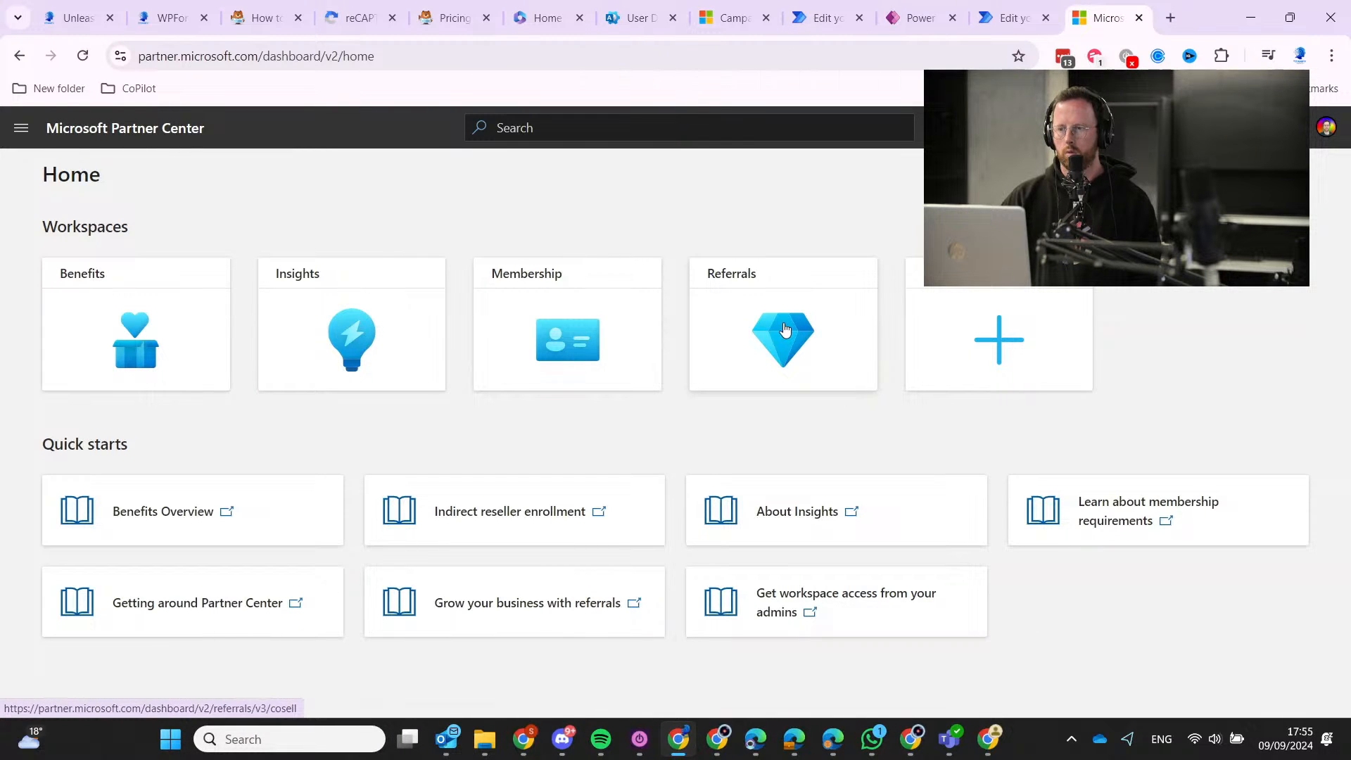
{"action": "left_click", "coordinate": [106, 325]}
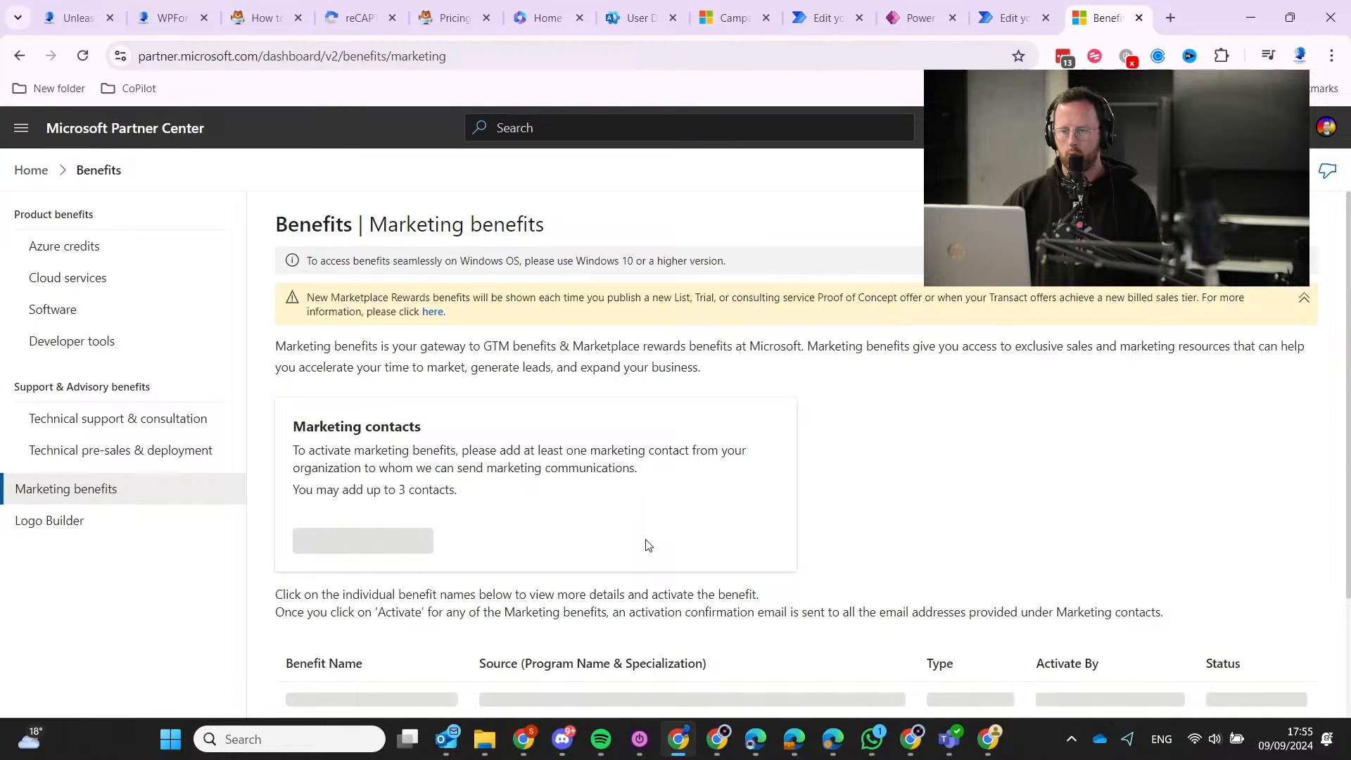
Open the Digital Marketing Content OnDemand benefit and launch its portal.
{"action": "scroll", "coordinate": [648, 546], "scroll_direction": "down", "scroll_amount": 2}
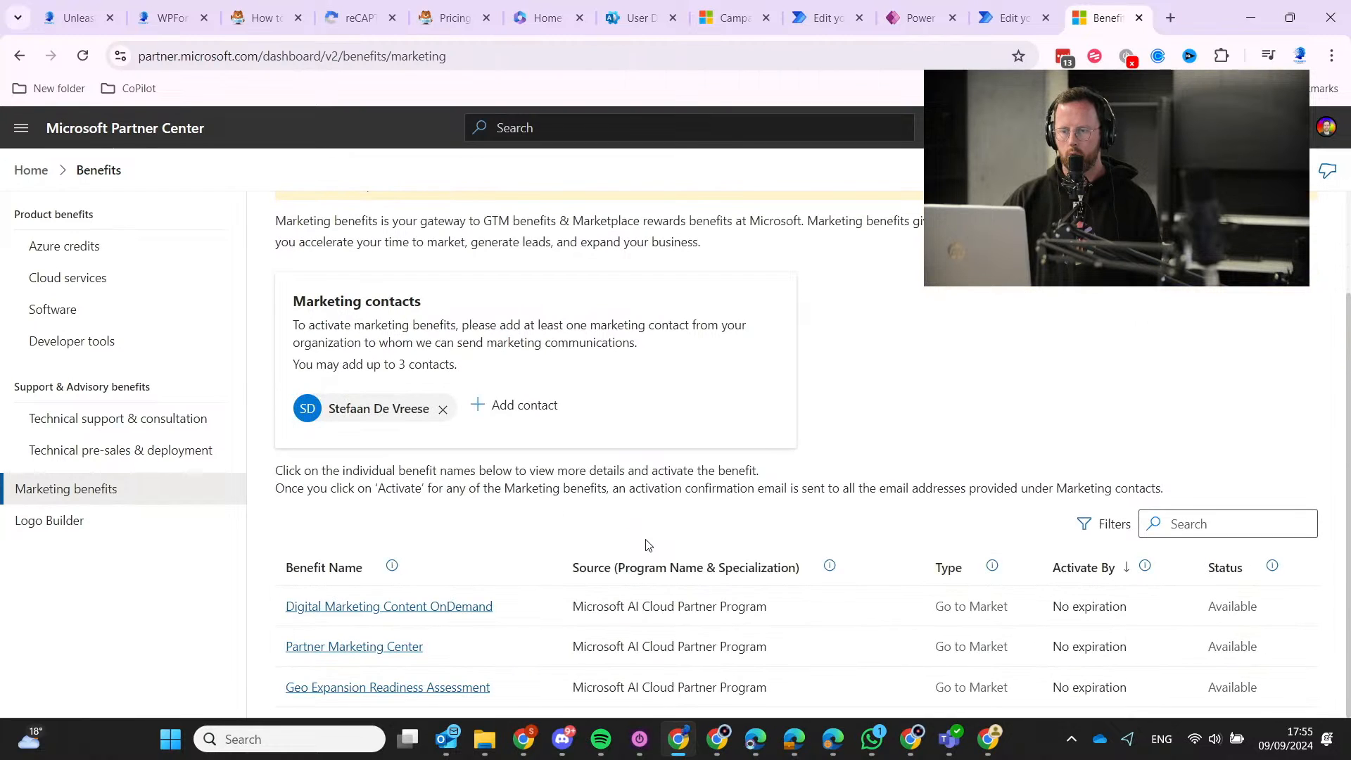
{"action": "left_click", "coordinate": [448, 611]}
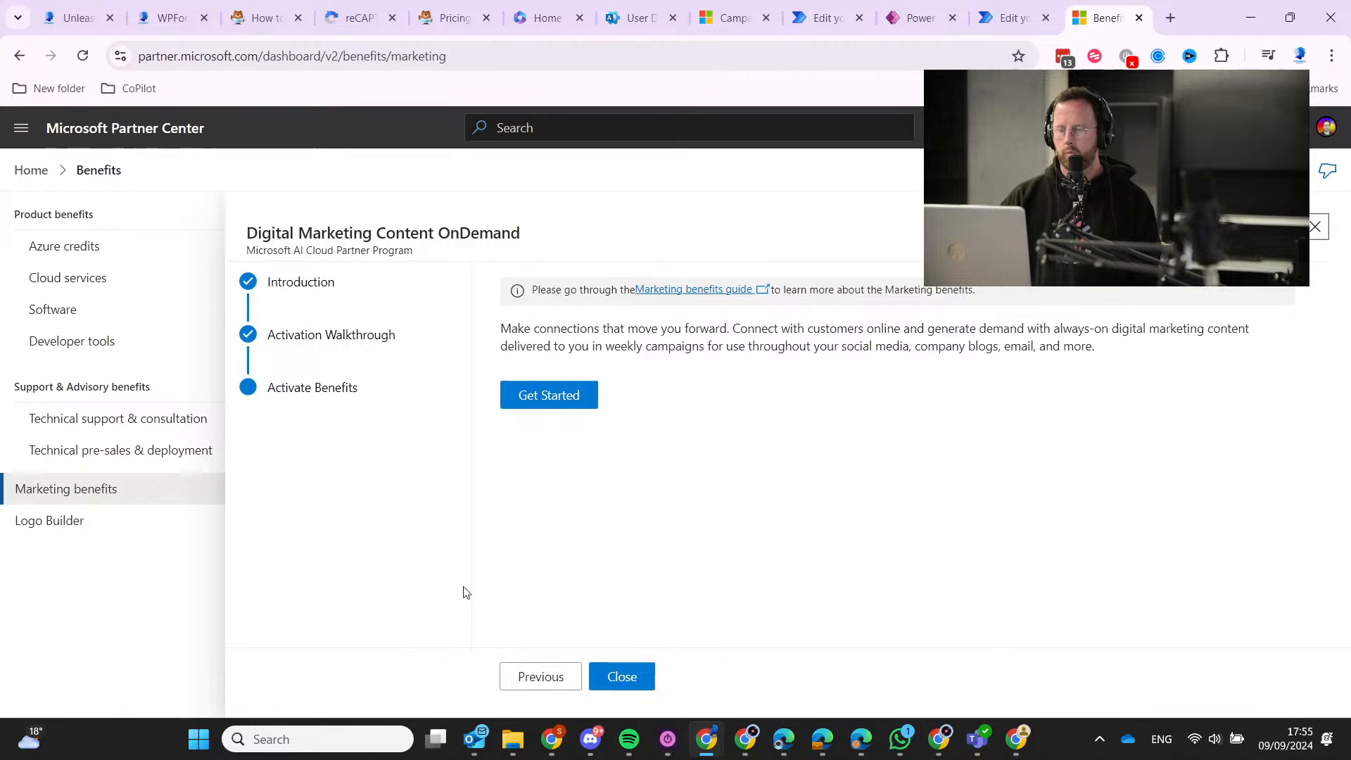
{"action": "left_click", "coordinate": [562, 407]}
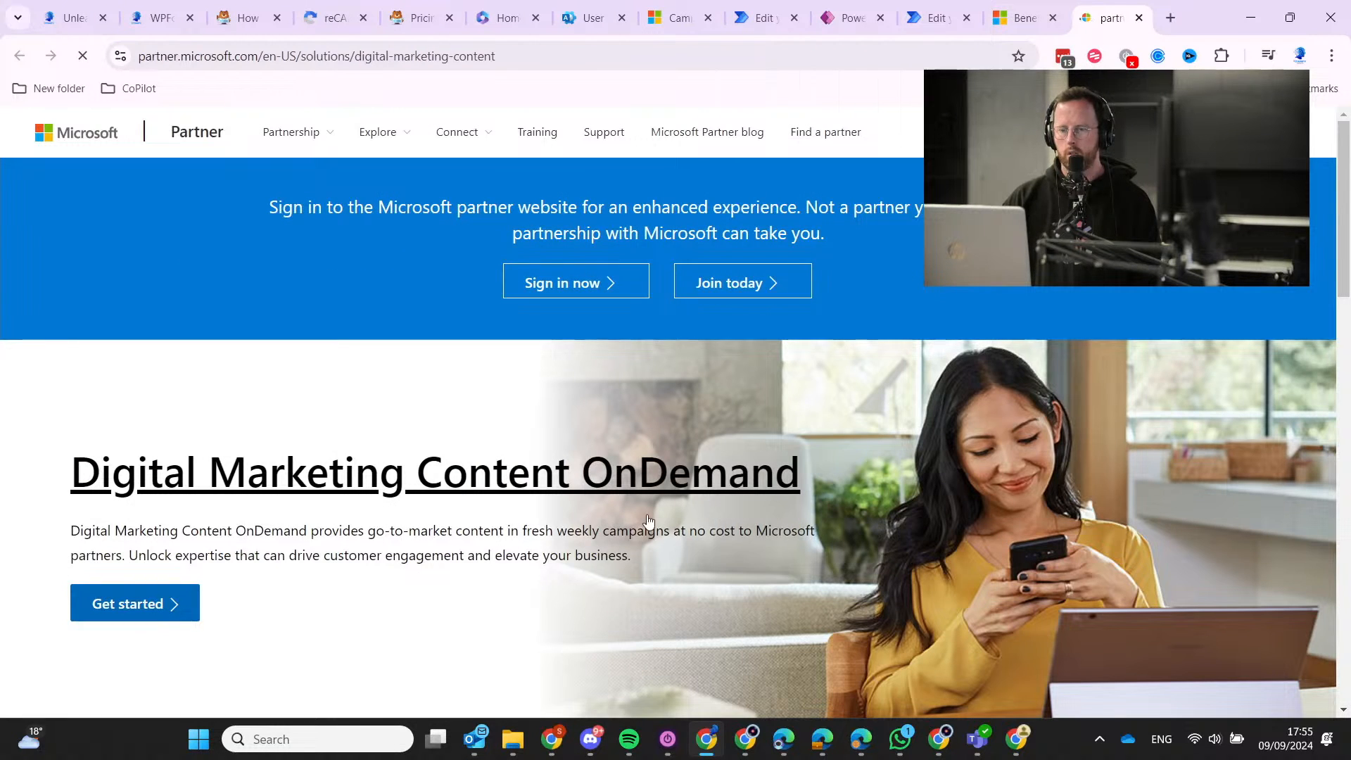
{"action": "left_click", "coordinate": [176, 603]}
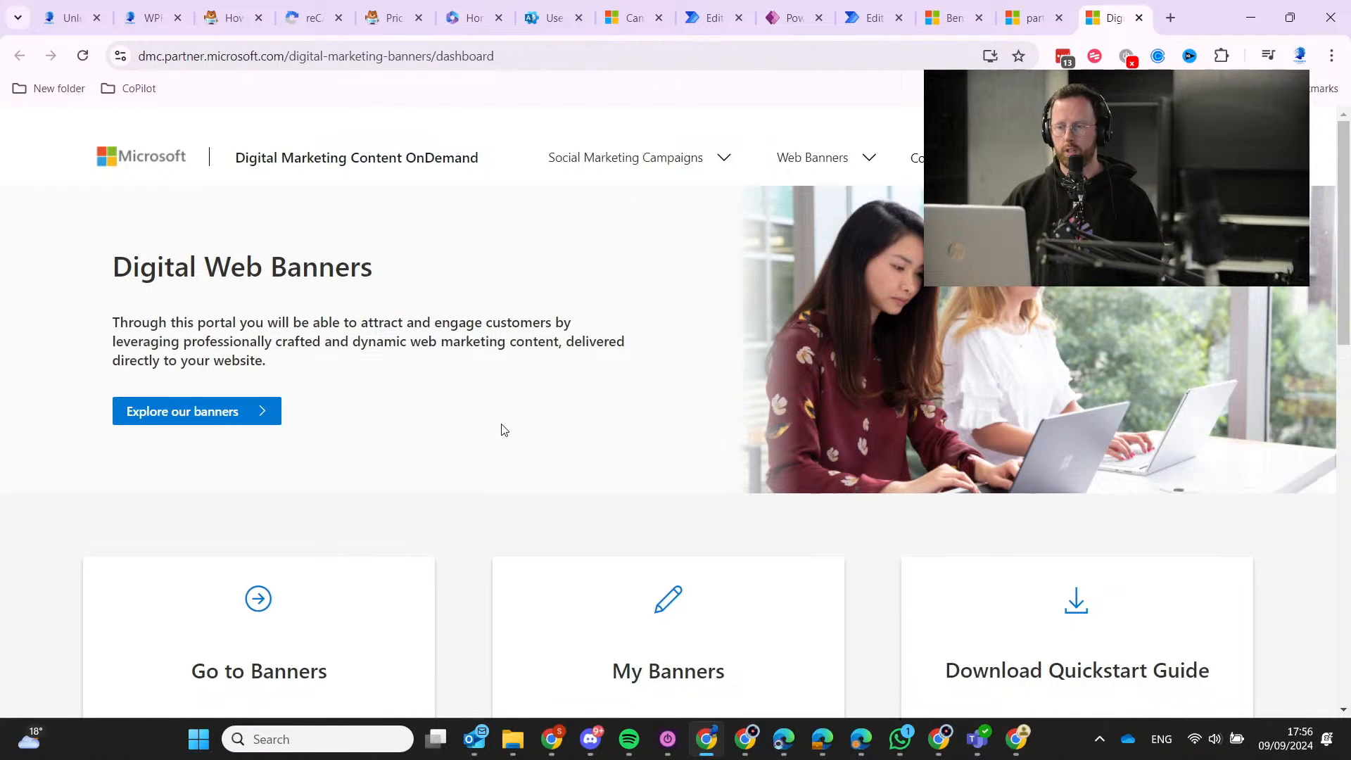
Browse Social Marketing Campaigns by product area to Microsoft Dynamics 365 & Power Platform.
{"action": "scroll", "coordinate": [504, 429], "scroll_direction": "down", "scroll_amount": 7}
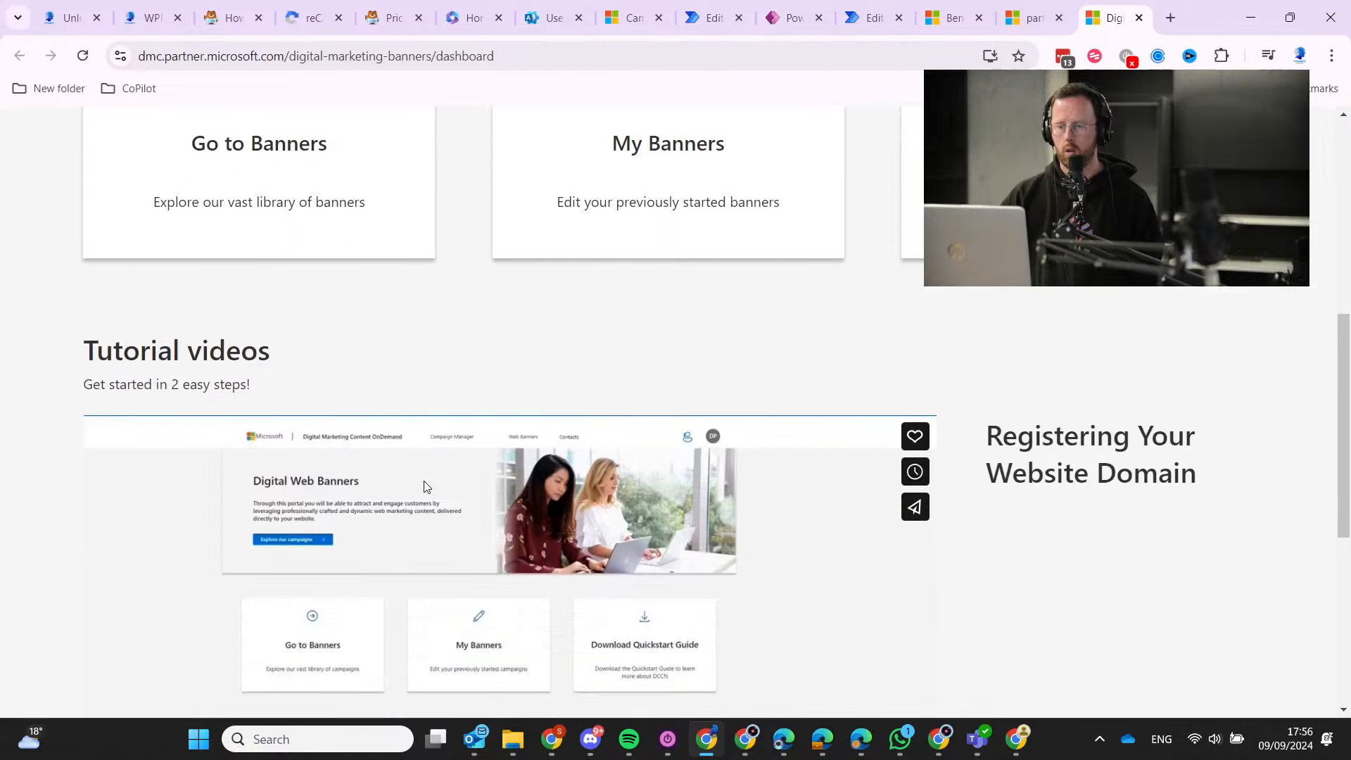
{"action": "scroll", "coordinate": [408, 457], "scroll_direction": "down", "scroll_amount": 6}
{"action": "scroll", "coordinate": [588, 593], "scroll_direction": "up", "scroll_amount": 14}
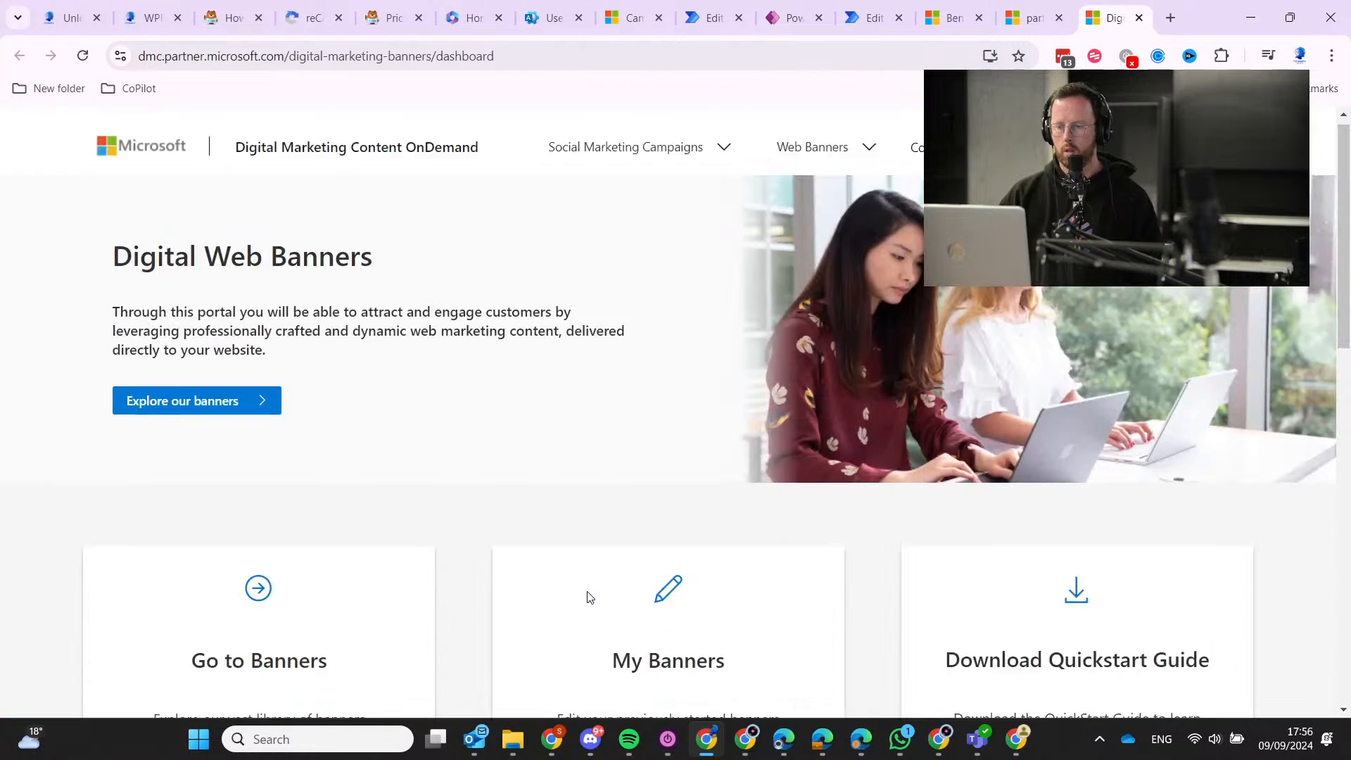
{"action": "left_click", "coordinate": [615, 160]}
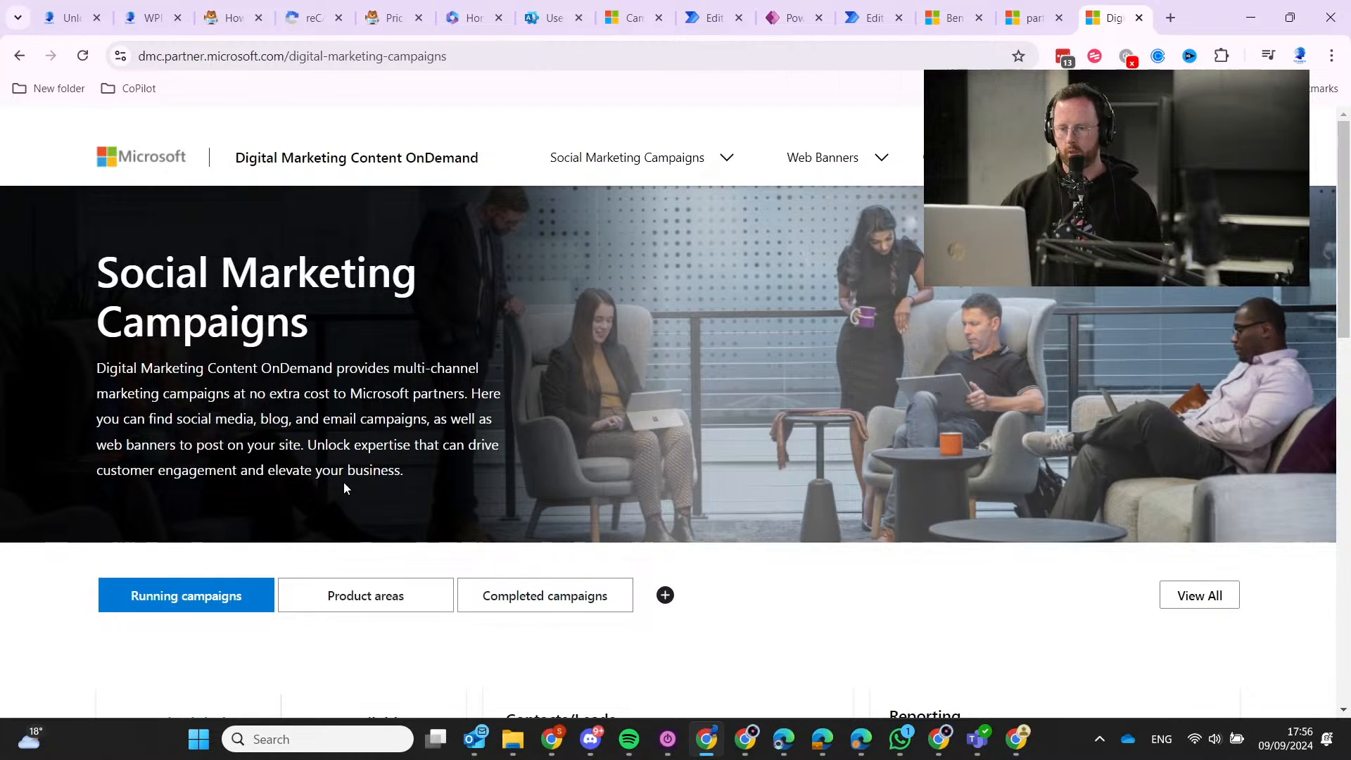
{"action": "scroll", "coordinate": [370, 510], "scroll_direction": "down", "scroll_amount": 10}
{"action": "scroll", "coordinate": [642, 537], "scroll_direction": "down", "scroll_amount": 4}
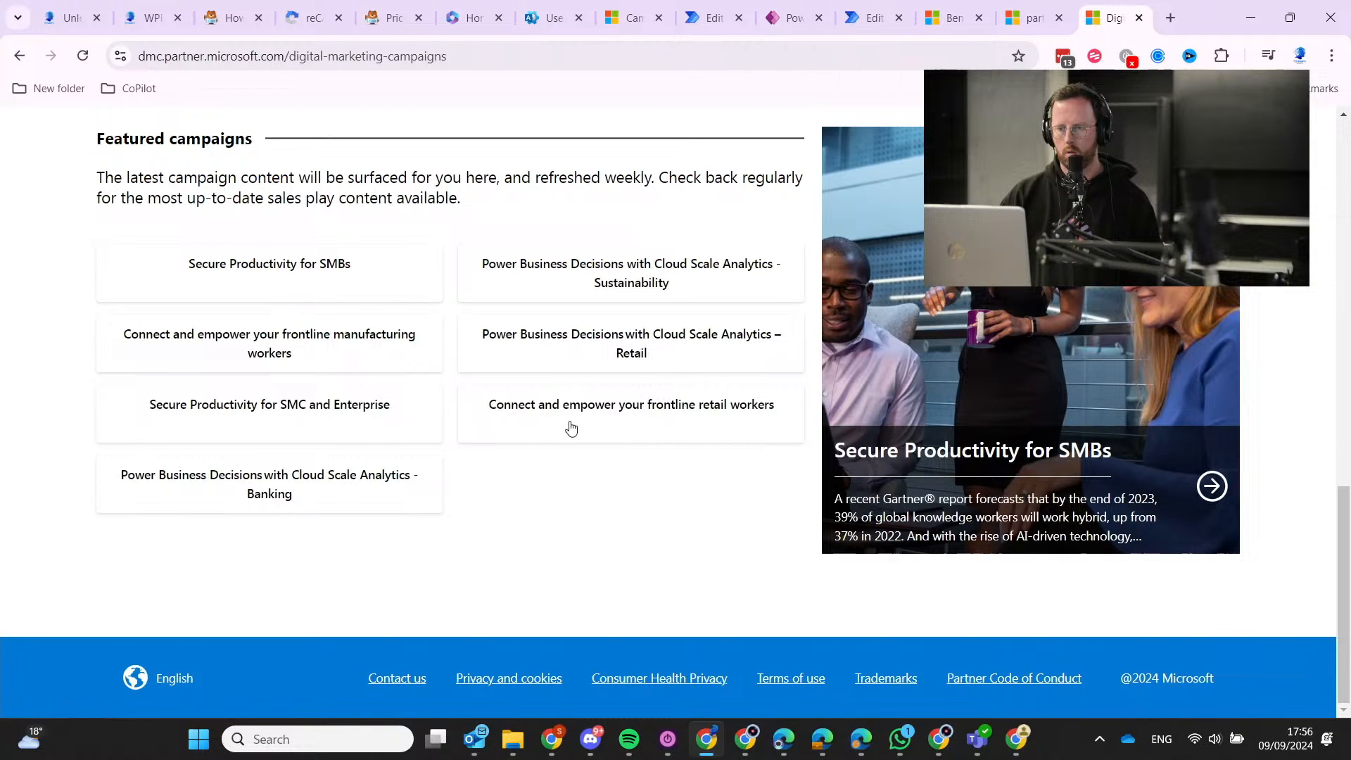
{"action": "scroll", "coordinate": [507, 580], "scroll_direction": "up", "scroll_amount": 1}
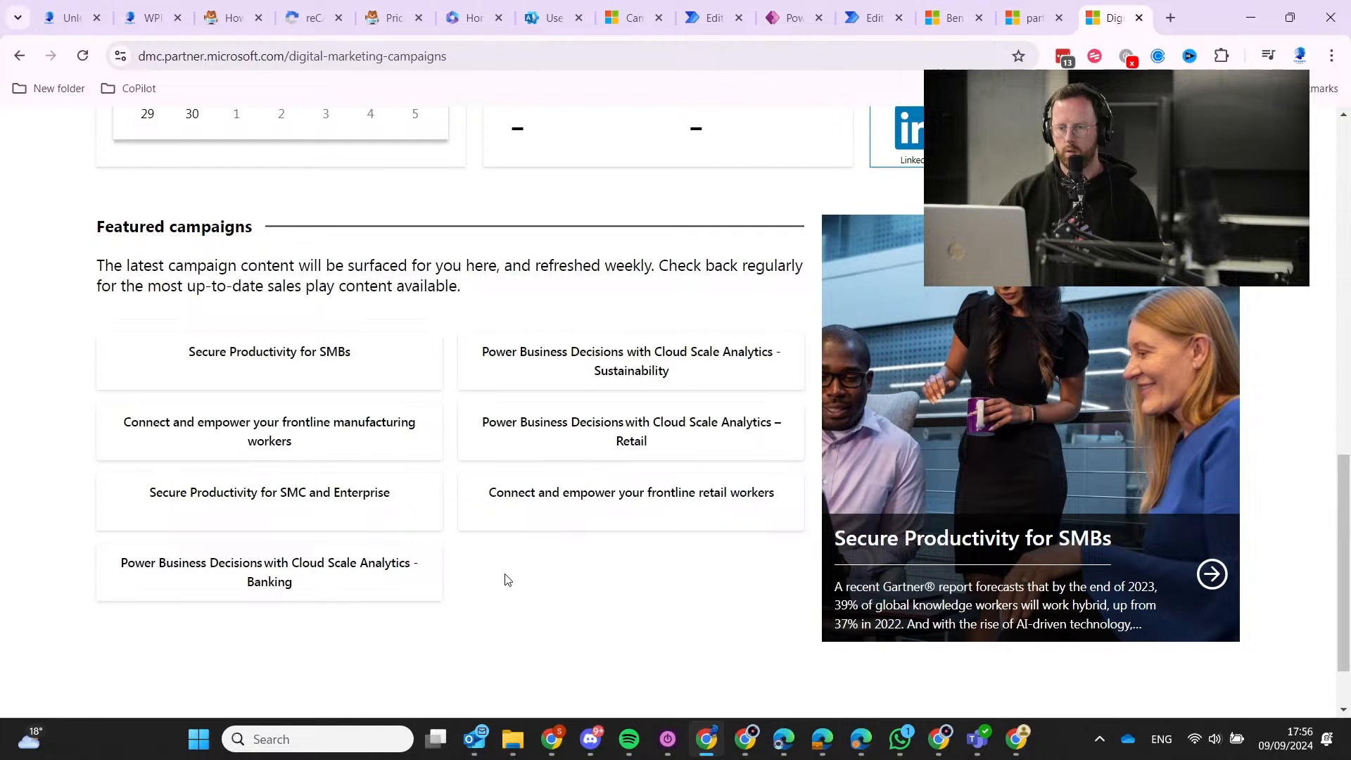
{"action": "scroll", "coordinate": [507, 580], "scroll_direction": "up", "scroll_amount": 8}
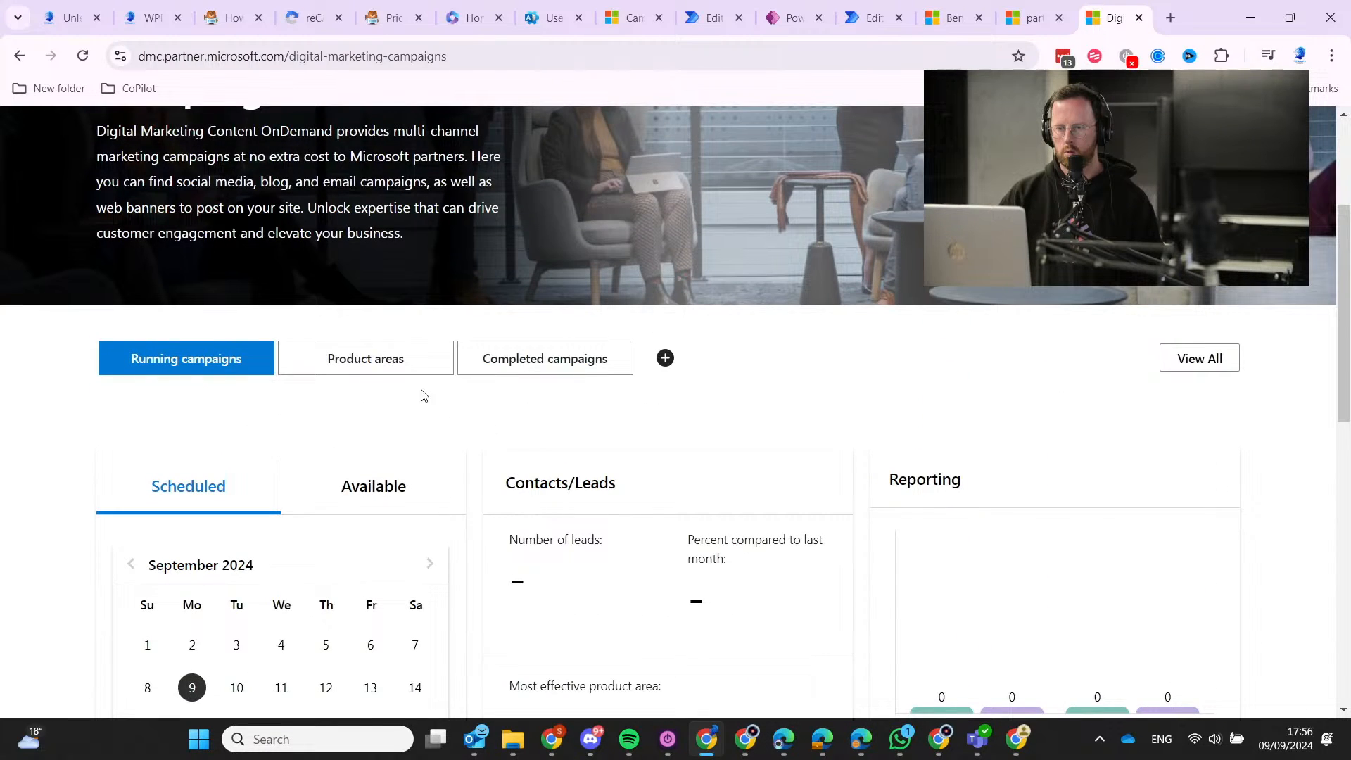
{"action": "left_click", "coordinate": [412, 370]}
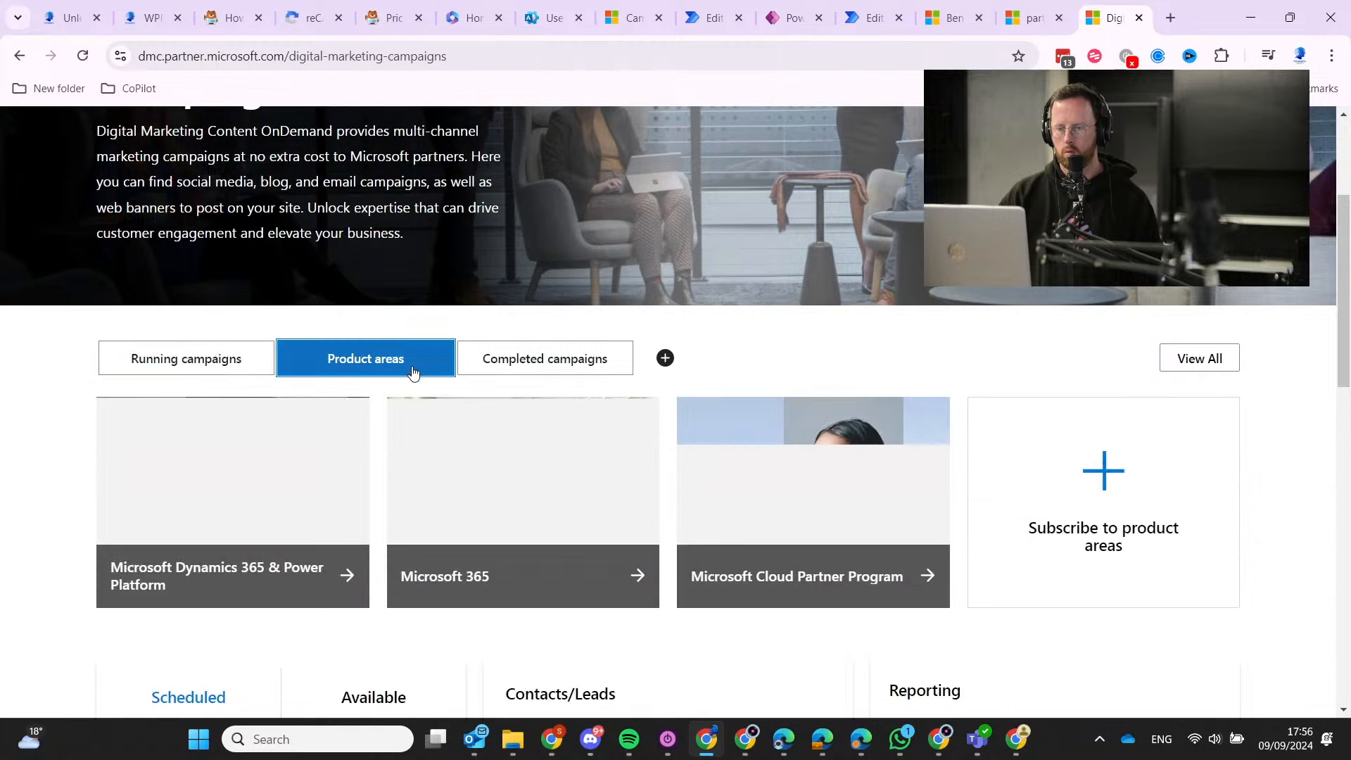
{"action": "left_click", "coordinate": [302, 571]}
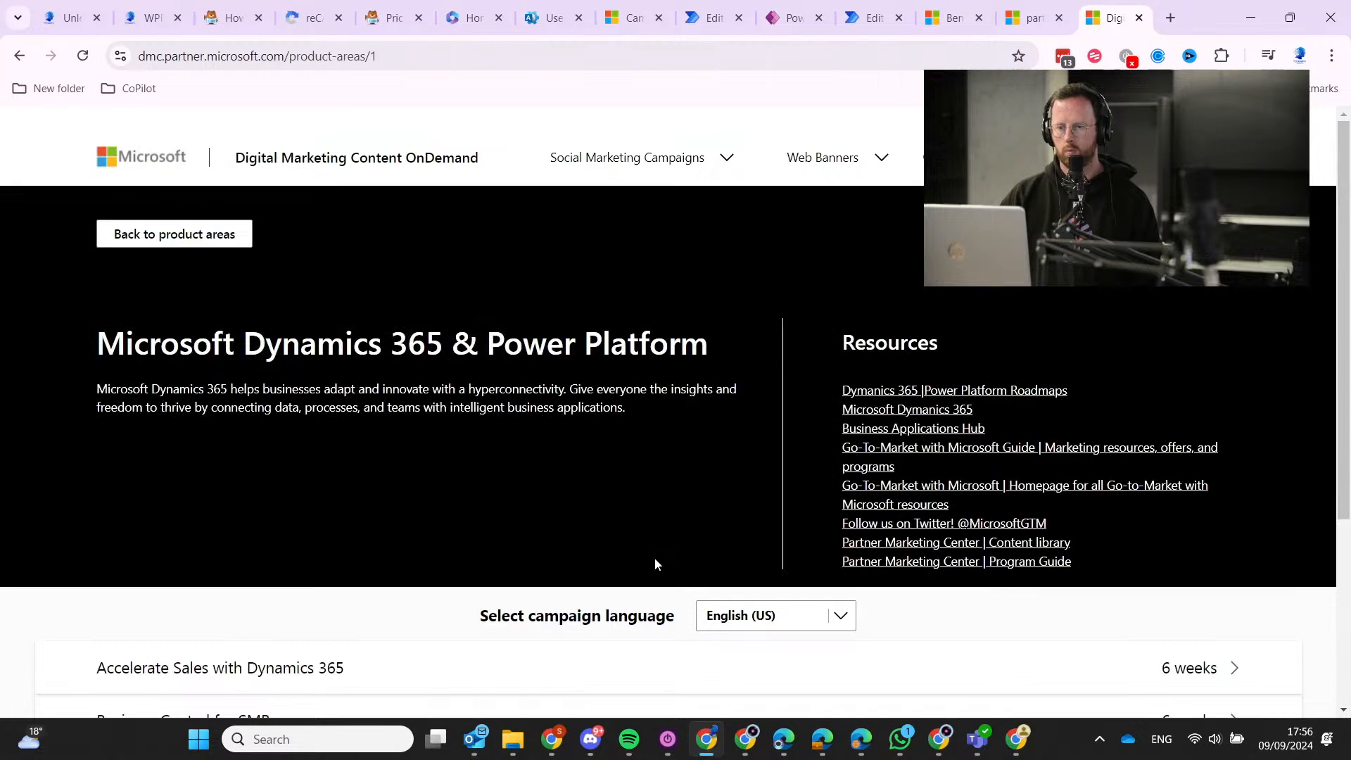
Open the Accelerate Sales with Dynamics 365 campaign and select its title to copy.
{"action": "scroll", "coordinate": [655, 564], "scroll_direction": "down", "scroll_amount": 4}
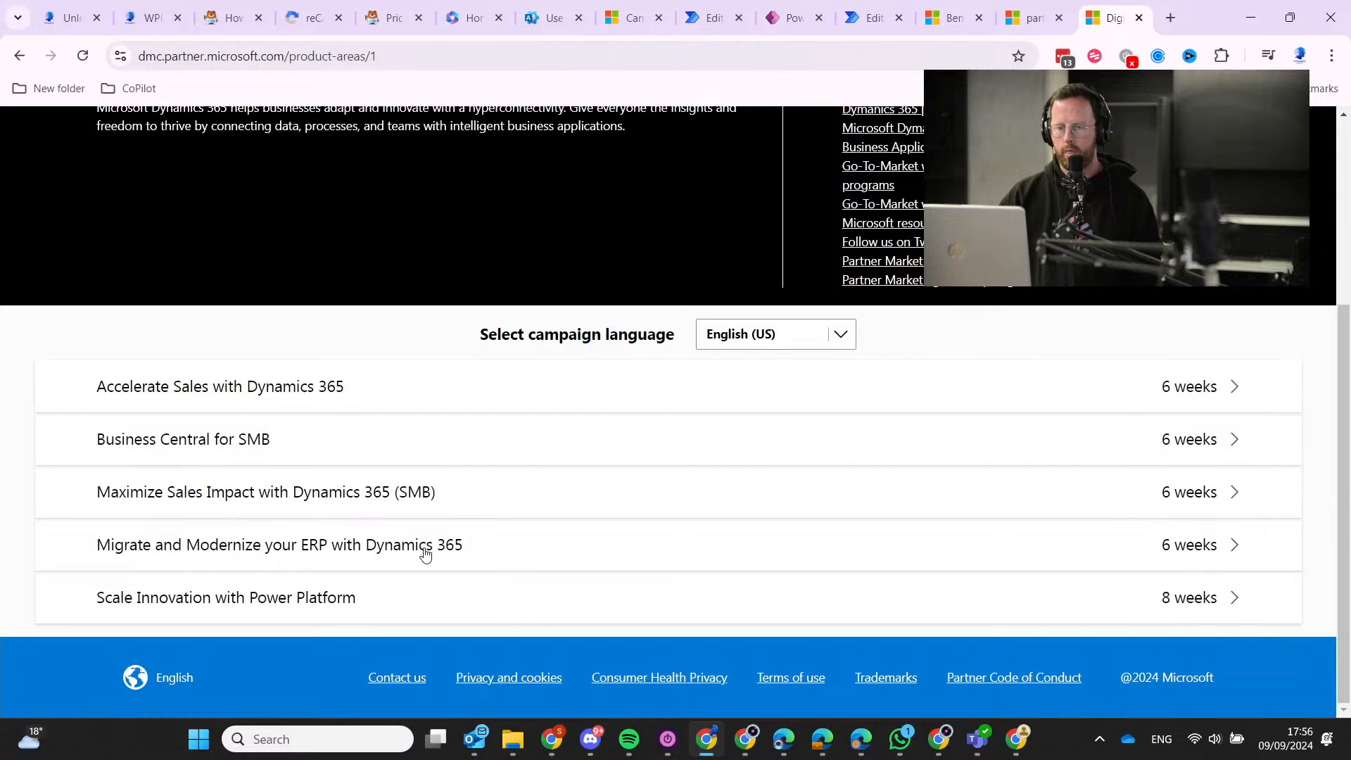
{"action": "left_click", "coordinate": [260, 398]}
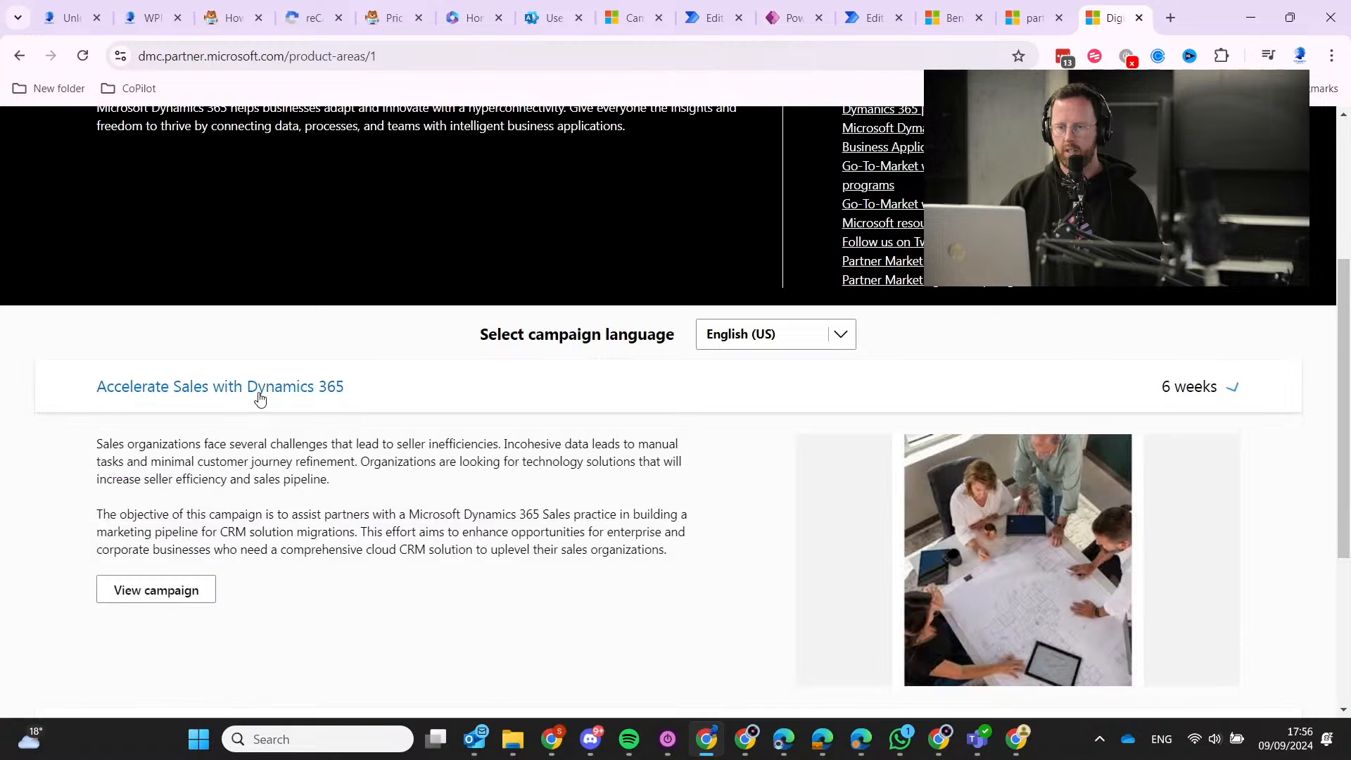
{"action": "scroll", "coordinate": [281, 538], "scroll_direction": "down", "scroll_amount": 2}
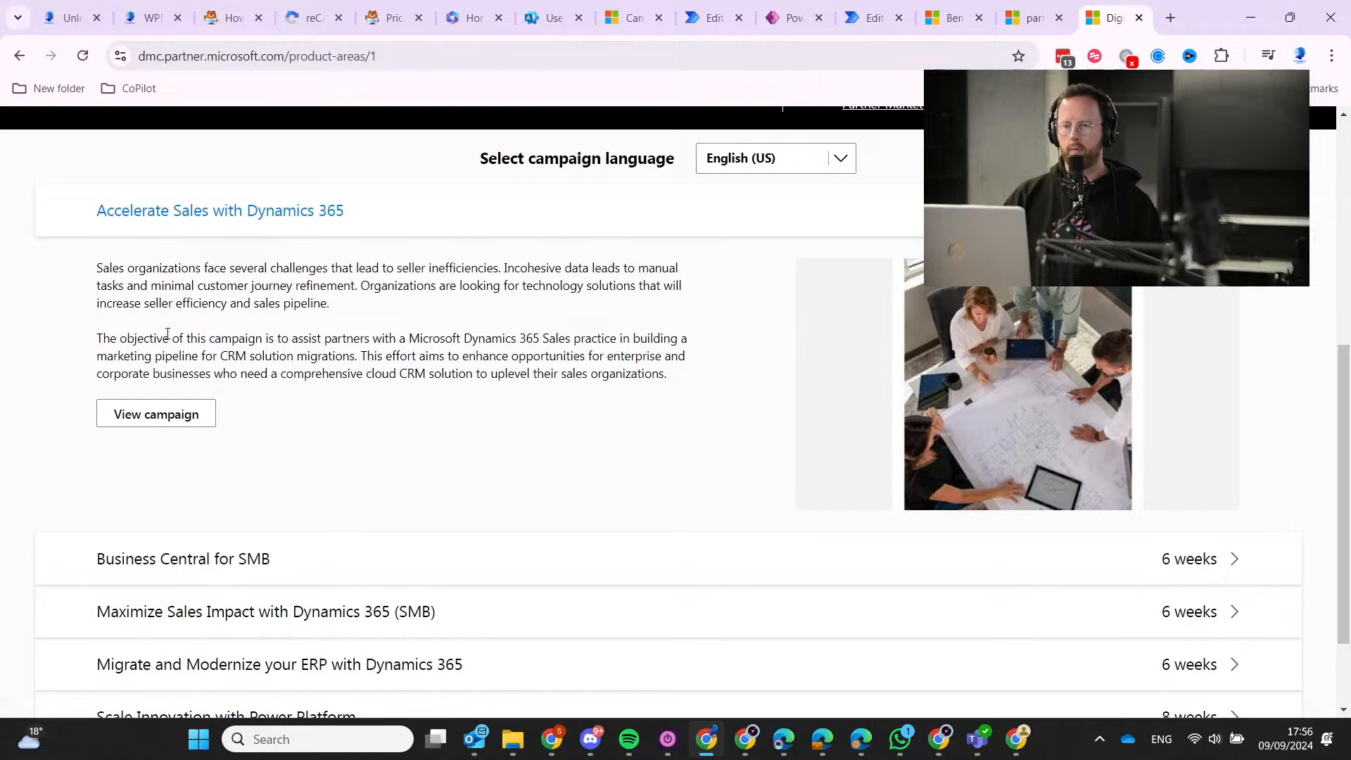
{"action": "left_click", "coordinate": [194, 414]}
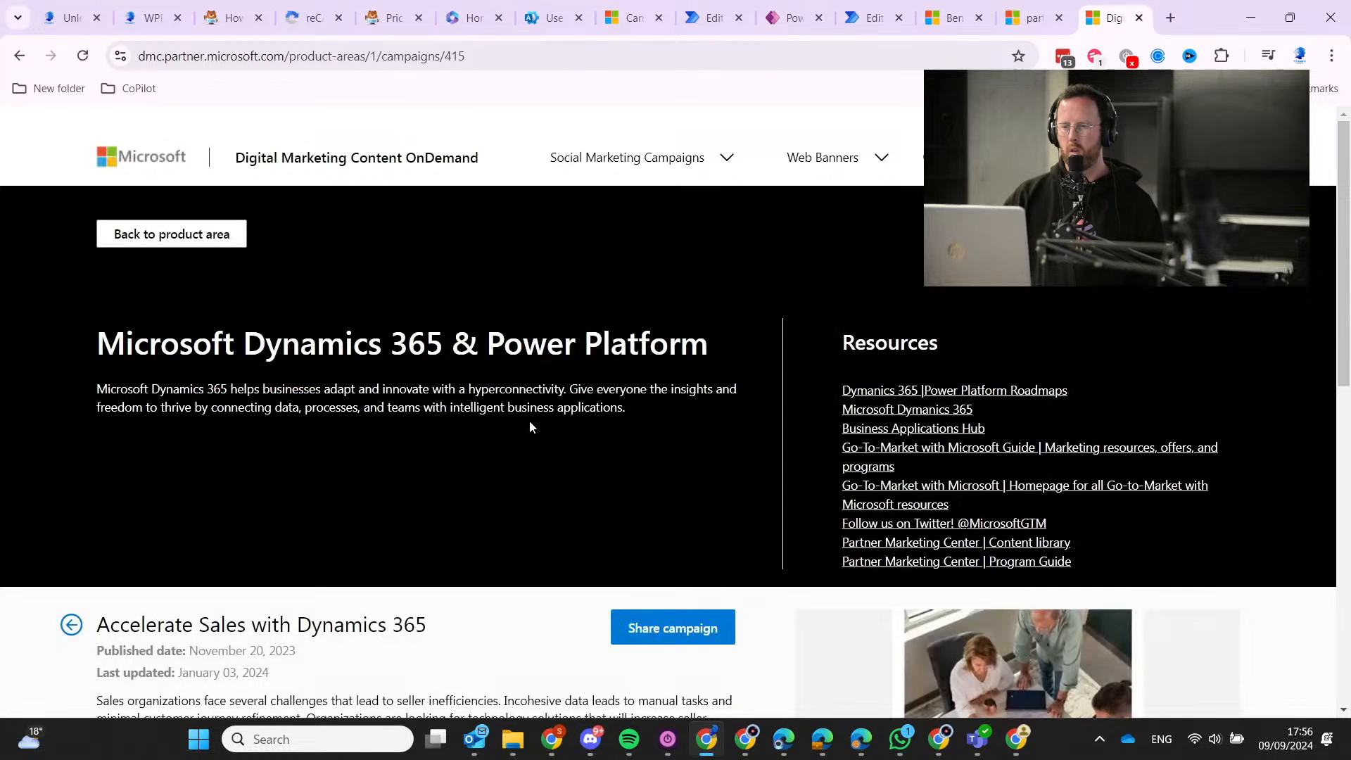
{"action": "scroll", "coordinate": [328, 401], "scroll_direction": "down", "scroll_amount": 3}
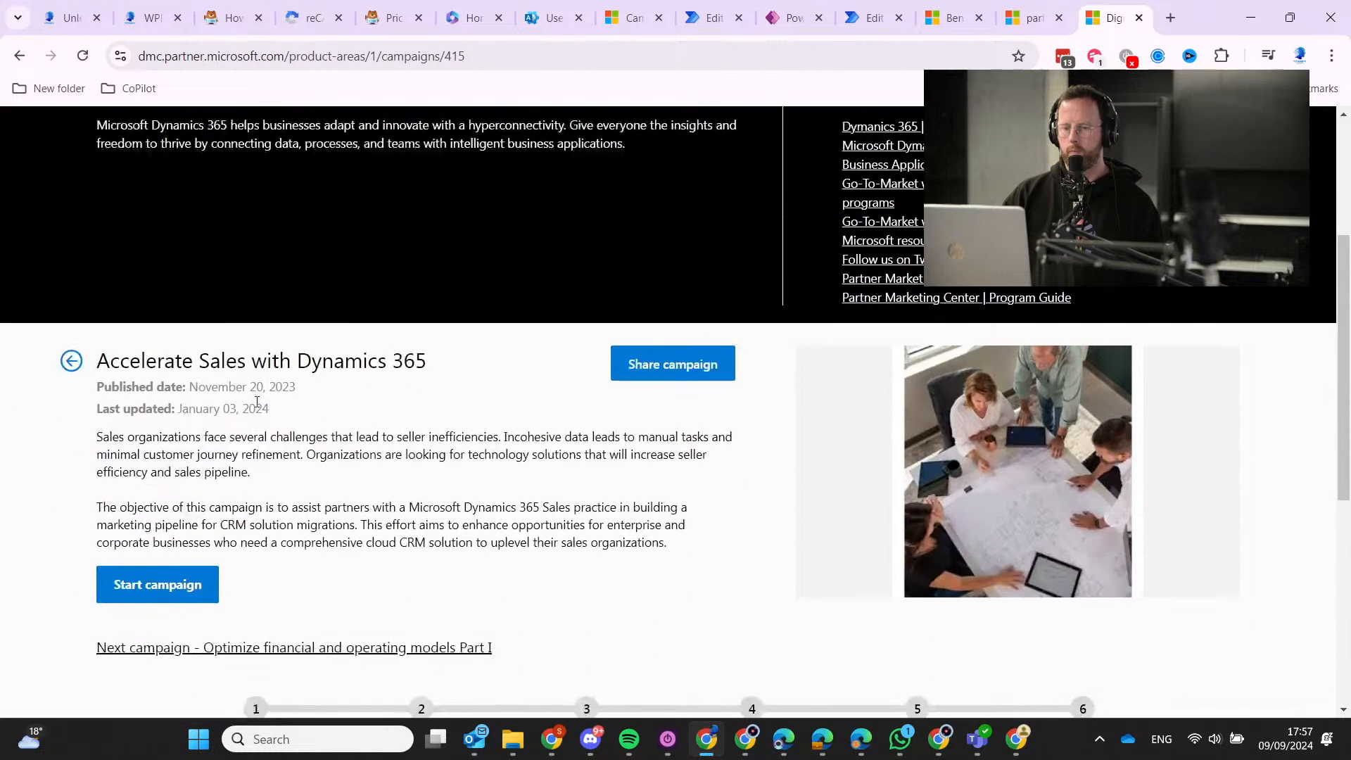
{"action": "left_click_drag", "start_coordinate": [101, 363], "coordinate": [429, 363]}
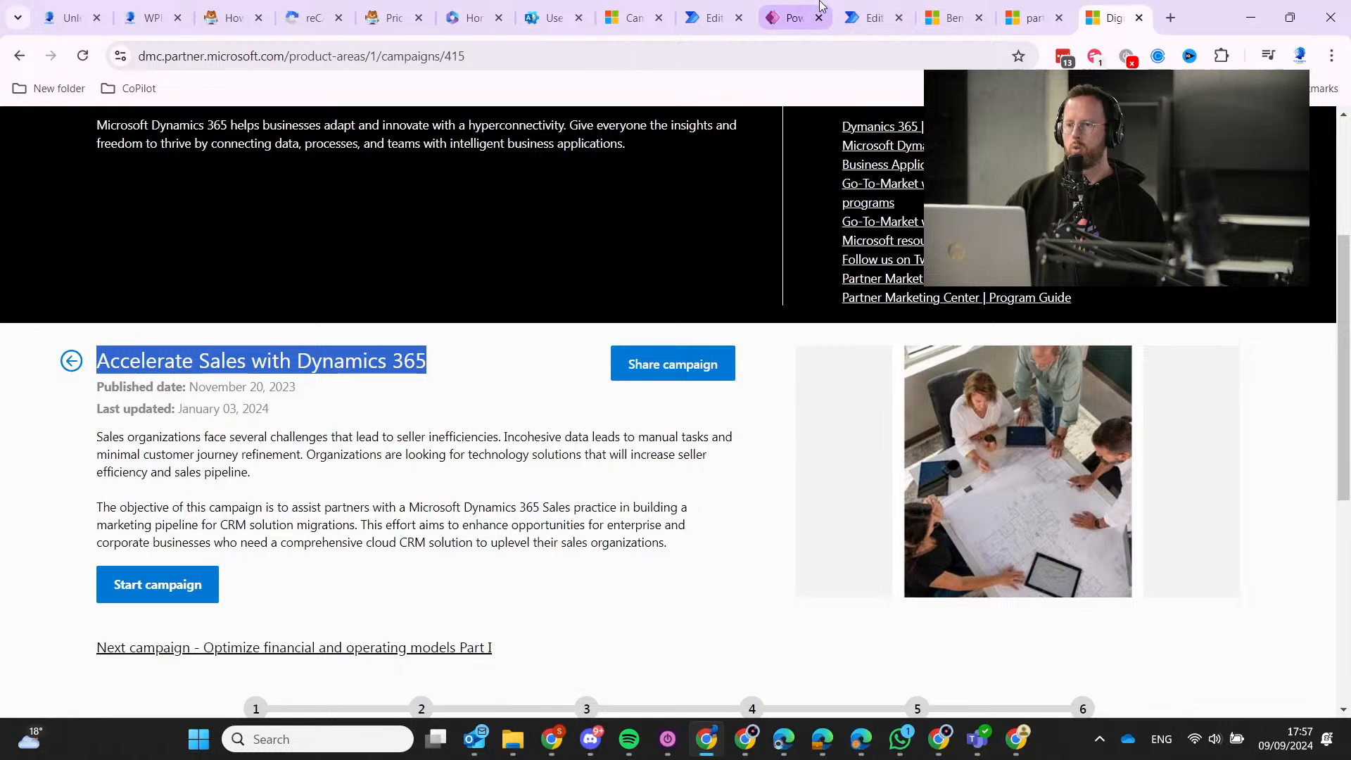
{"action": "left_click", "coordinate": [809, 10]}
Paste 'Accelerate Sales with Dynamics 365' as the new campaign's name and verify it.
{"action": "left_click", "coordinate": [883, 13]}
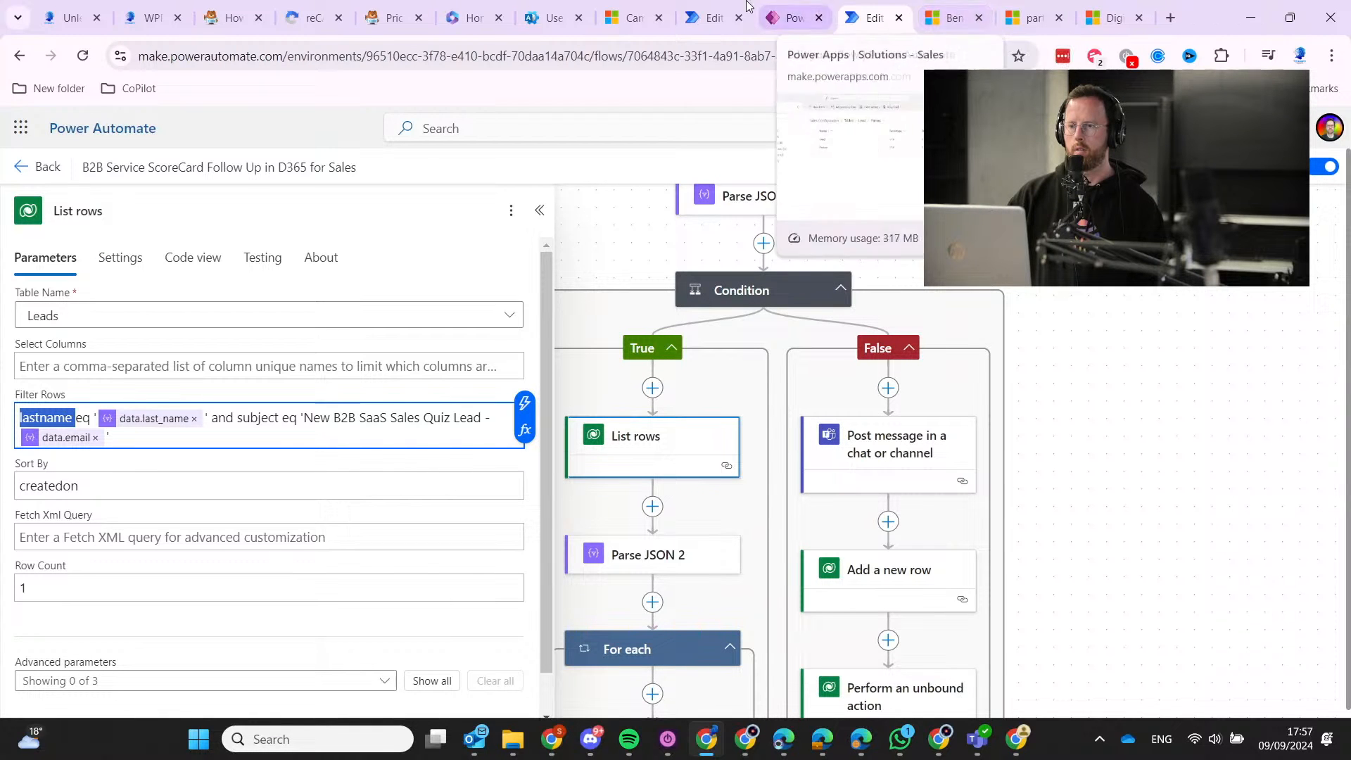
{"action": "key", "text": "ctrl+Tab"}
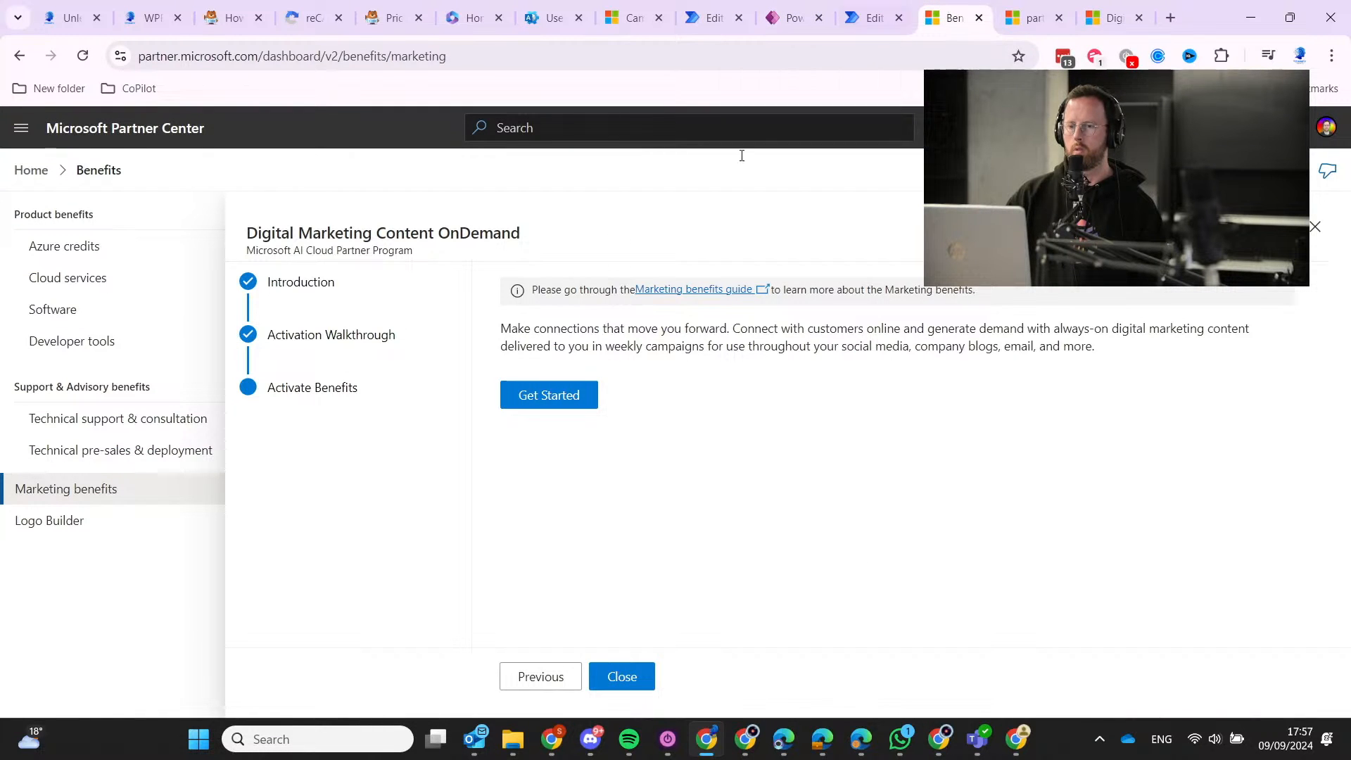
{"action": "left_click", "coordinate": [707, 19]}
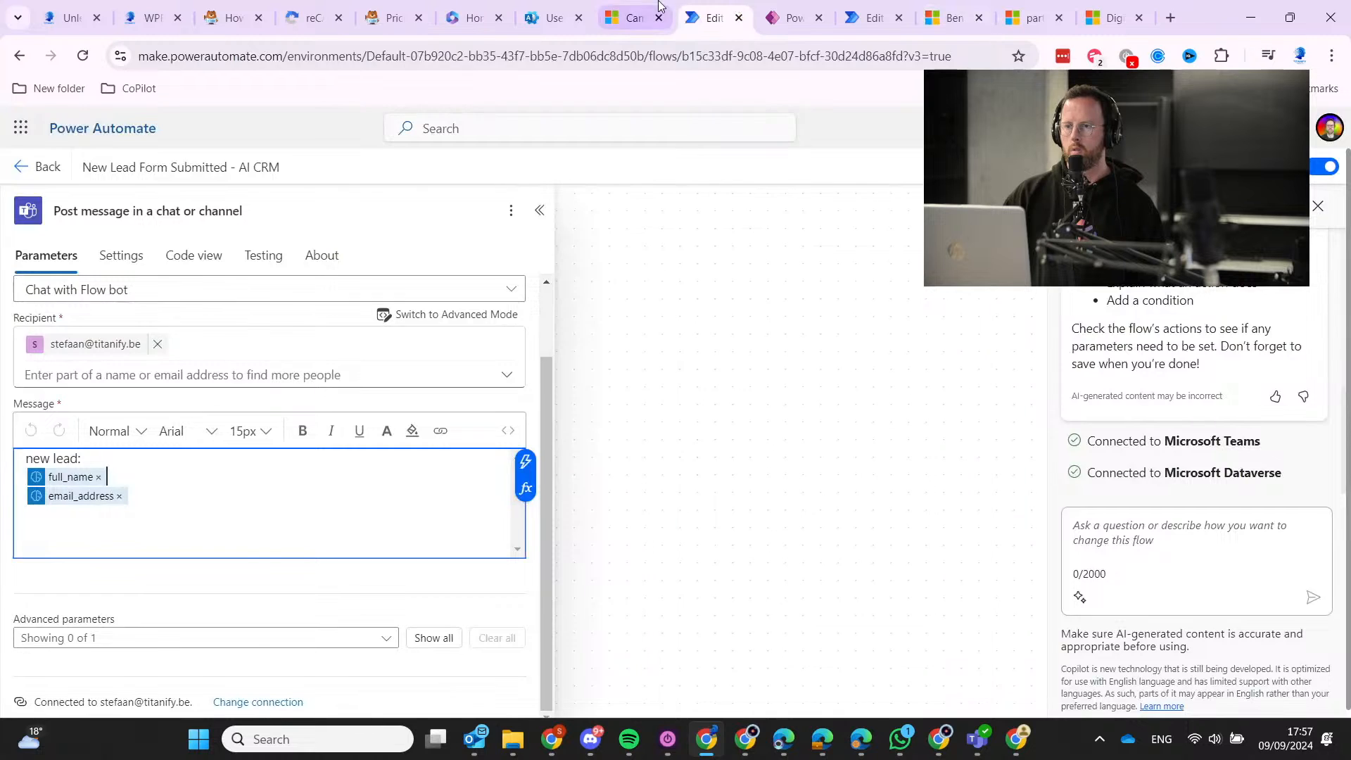
{"action": "left_click", "coordinate": [623, 28]}
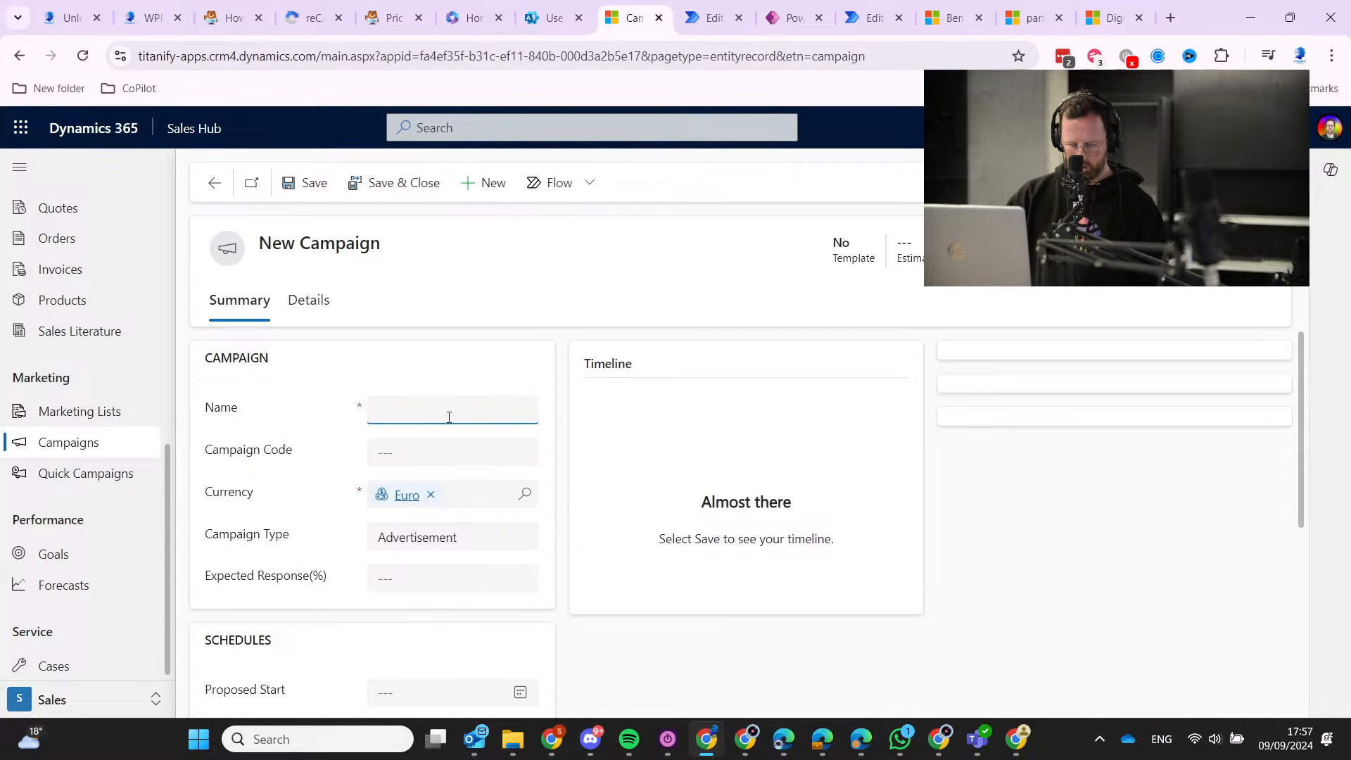
{"action": "key", "text": "ctrl+v"}
{"action": "left_click", "coordinate": [468, 446]}
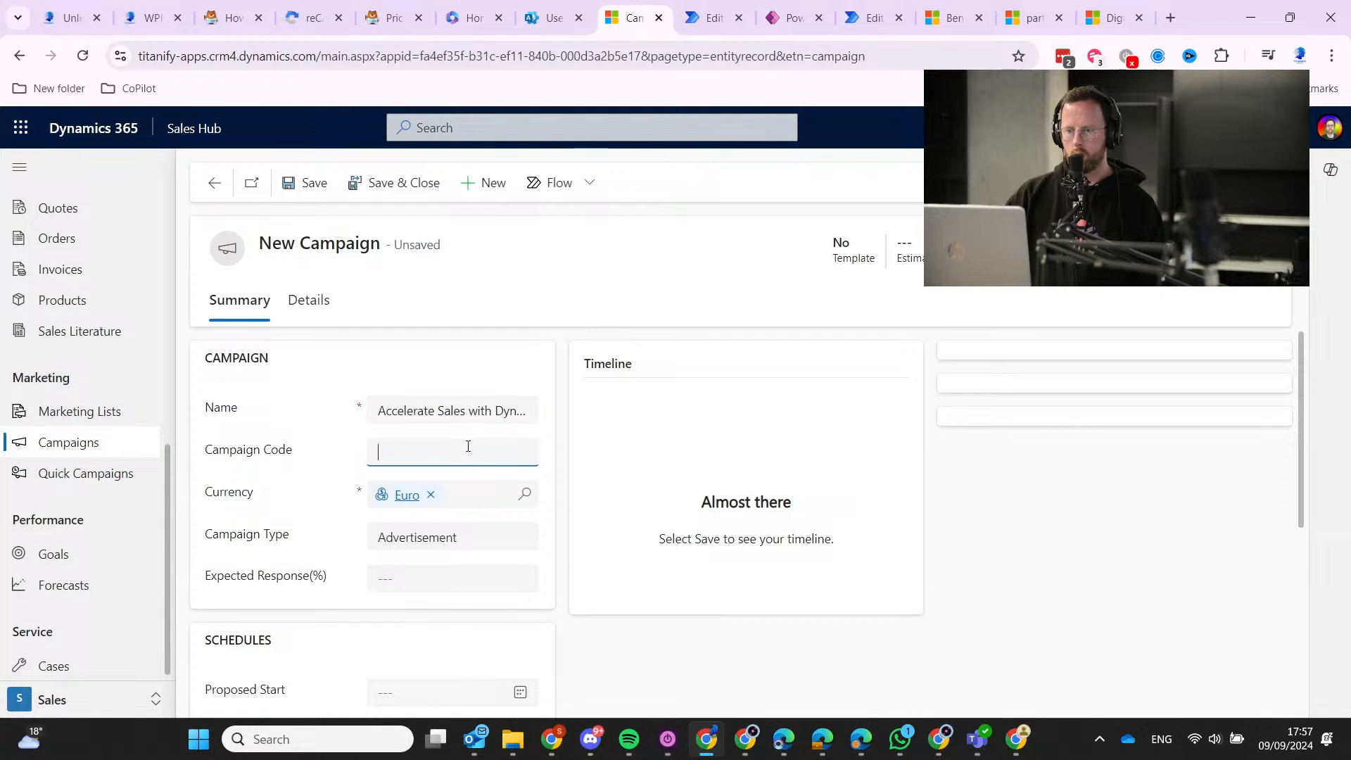
{"action": "left_click", "coordinate": [477, 410]}
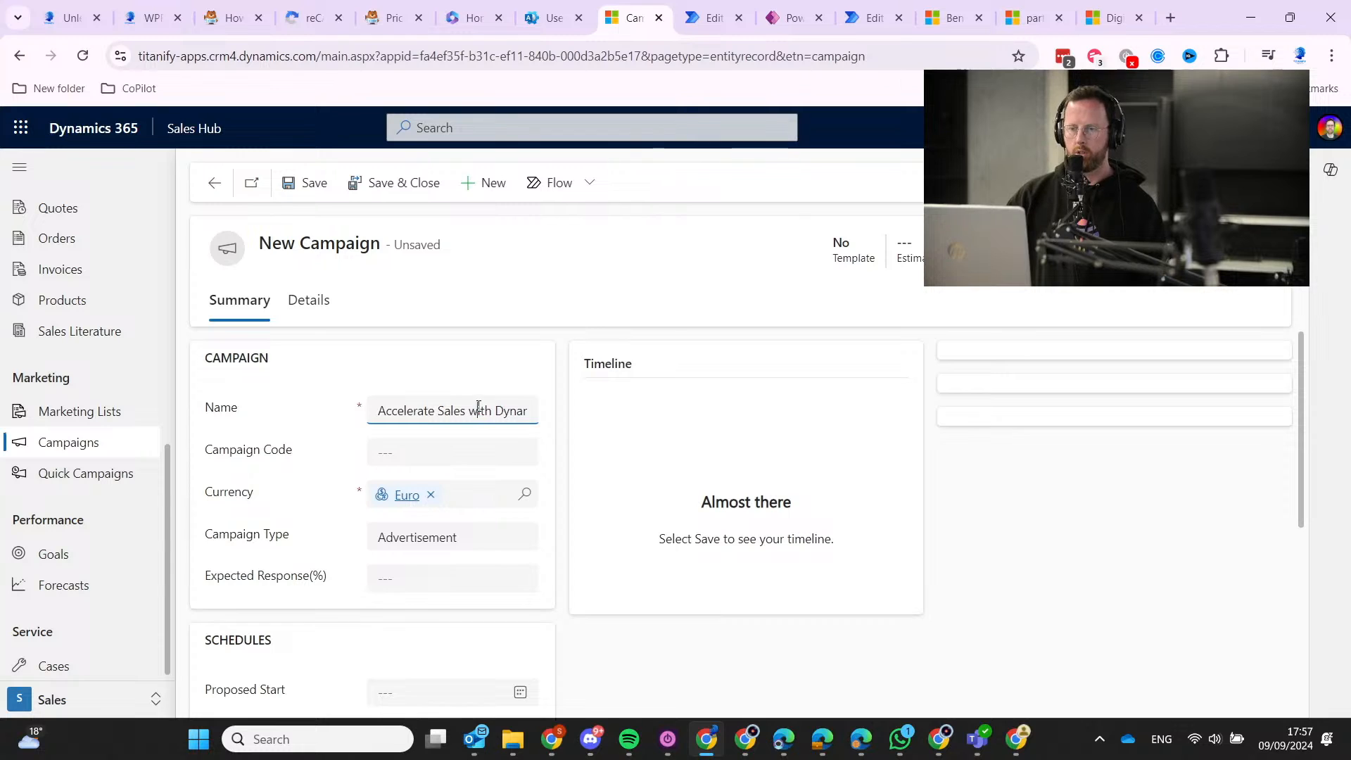
{"action": "key", "text": "End"}
{"action": "key", "text": "Home"}
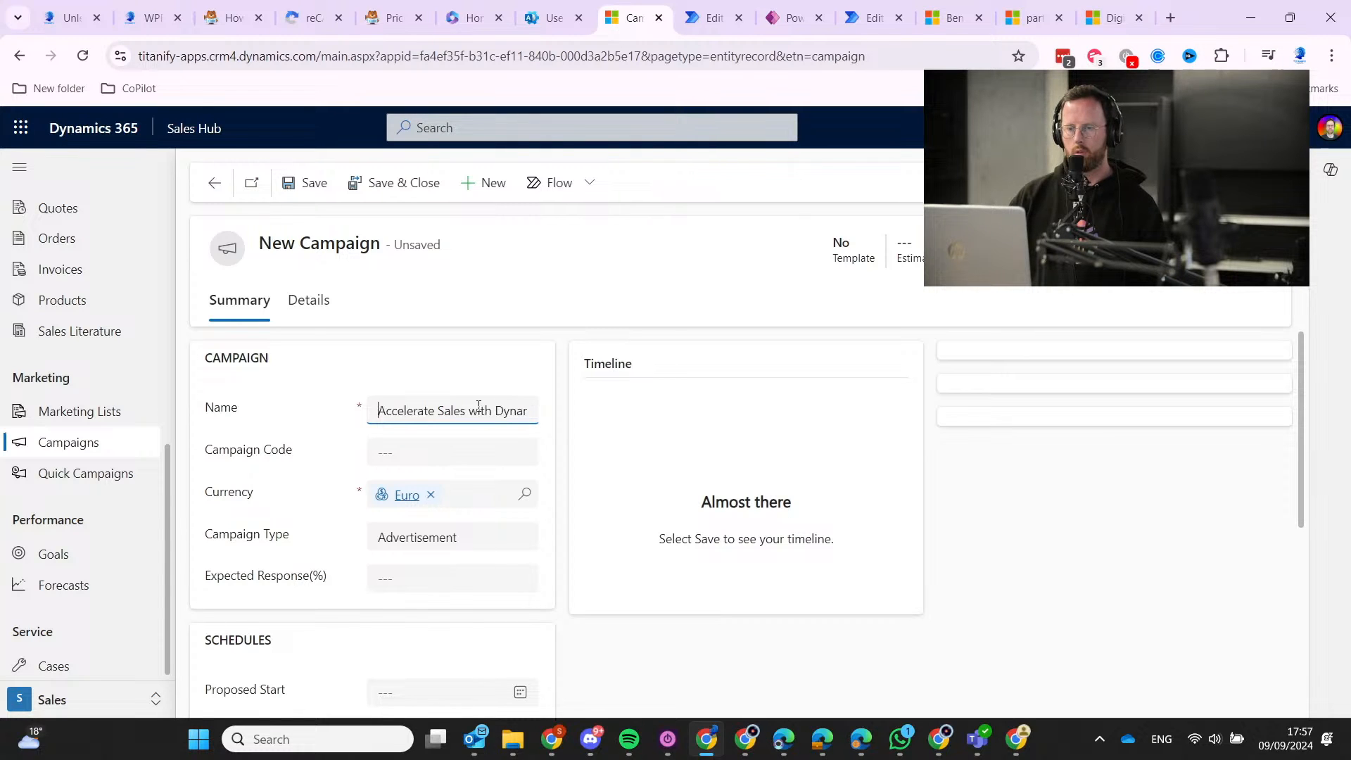
Set campaign code ACCwD365, type Co-branding, and proposed start 9/1/2024.
{"action": "left_click", "coordinate": [490, 453]}
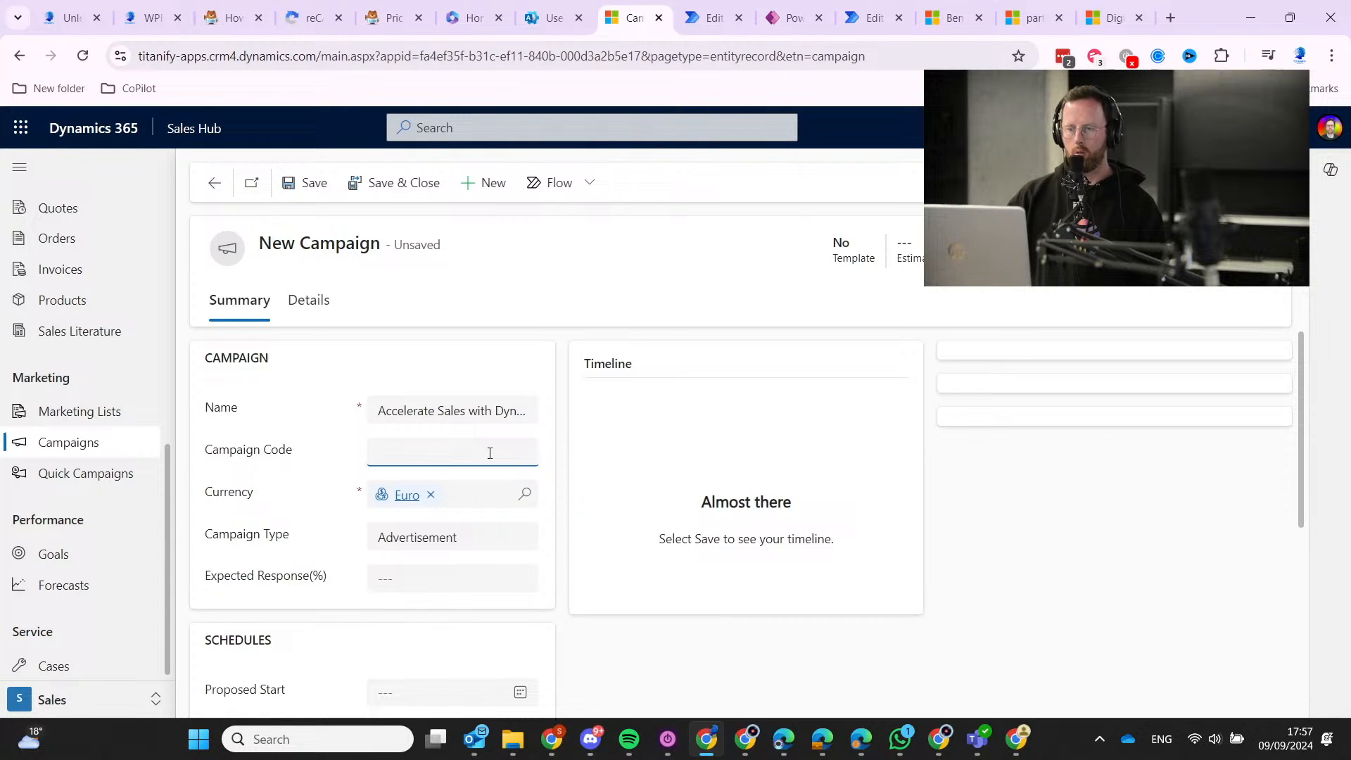
{"action": "type", "text": "D365"}
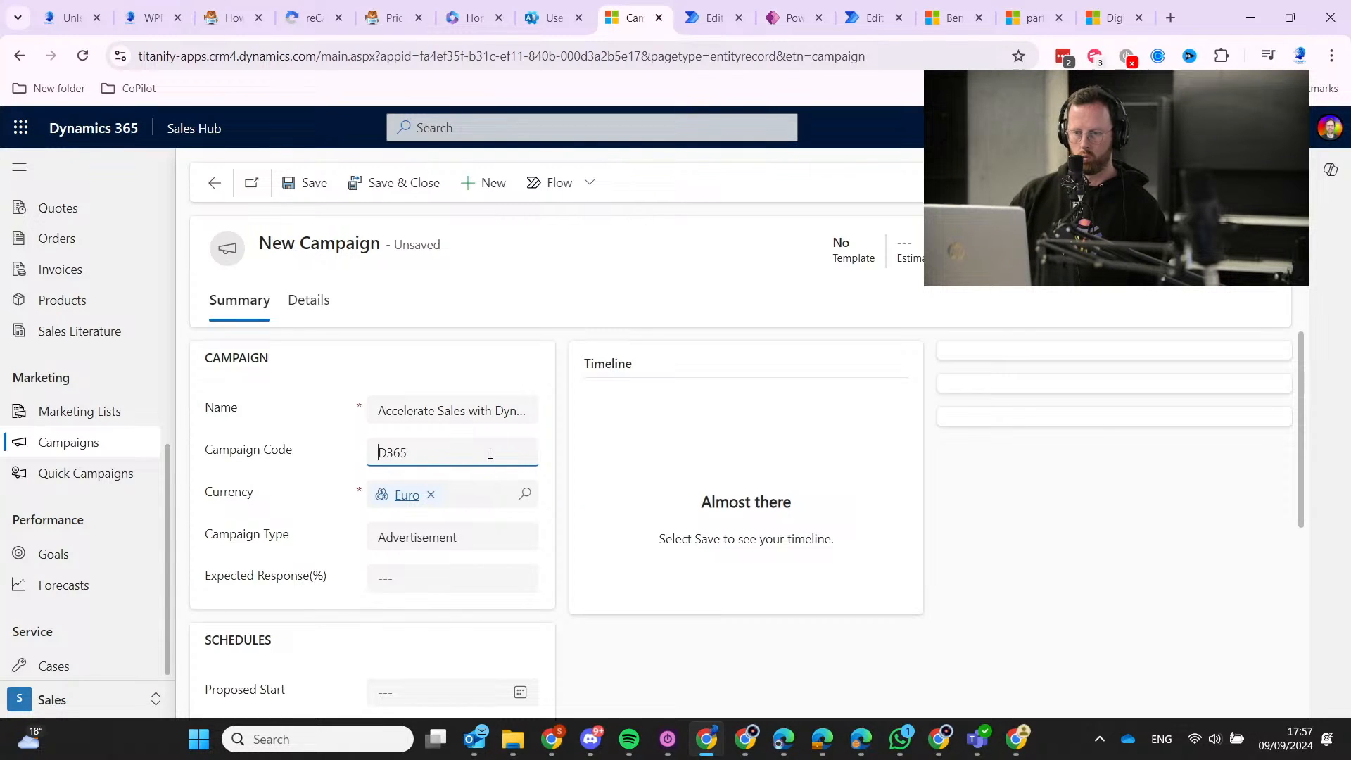
{"action": "type", "text": "ACC"}
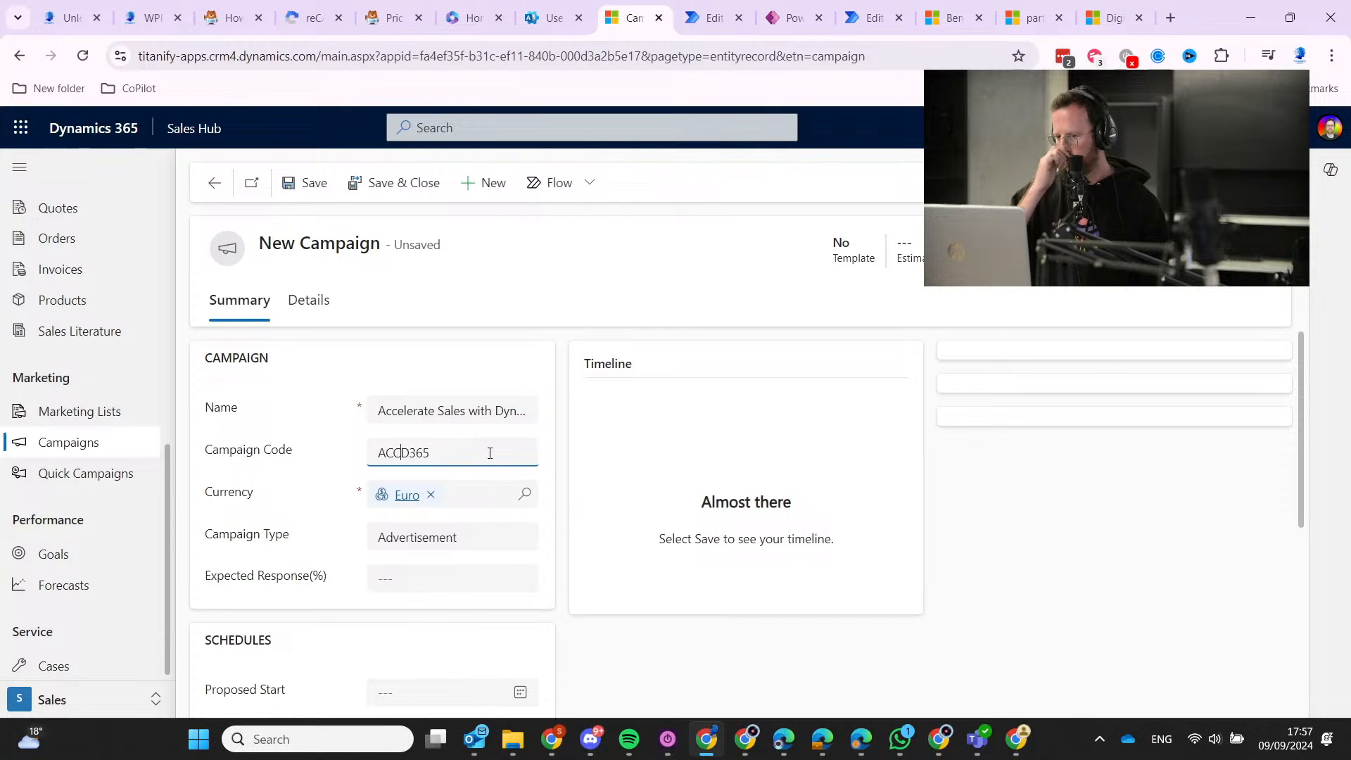
{"action": "type", "text": "w"}
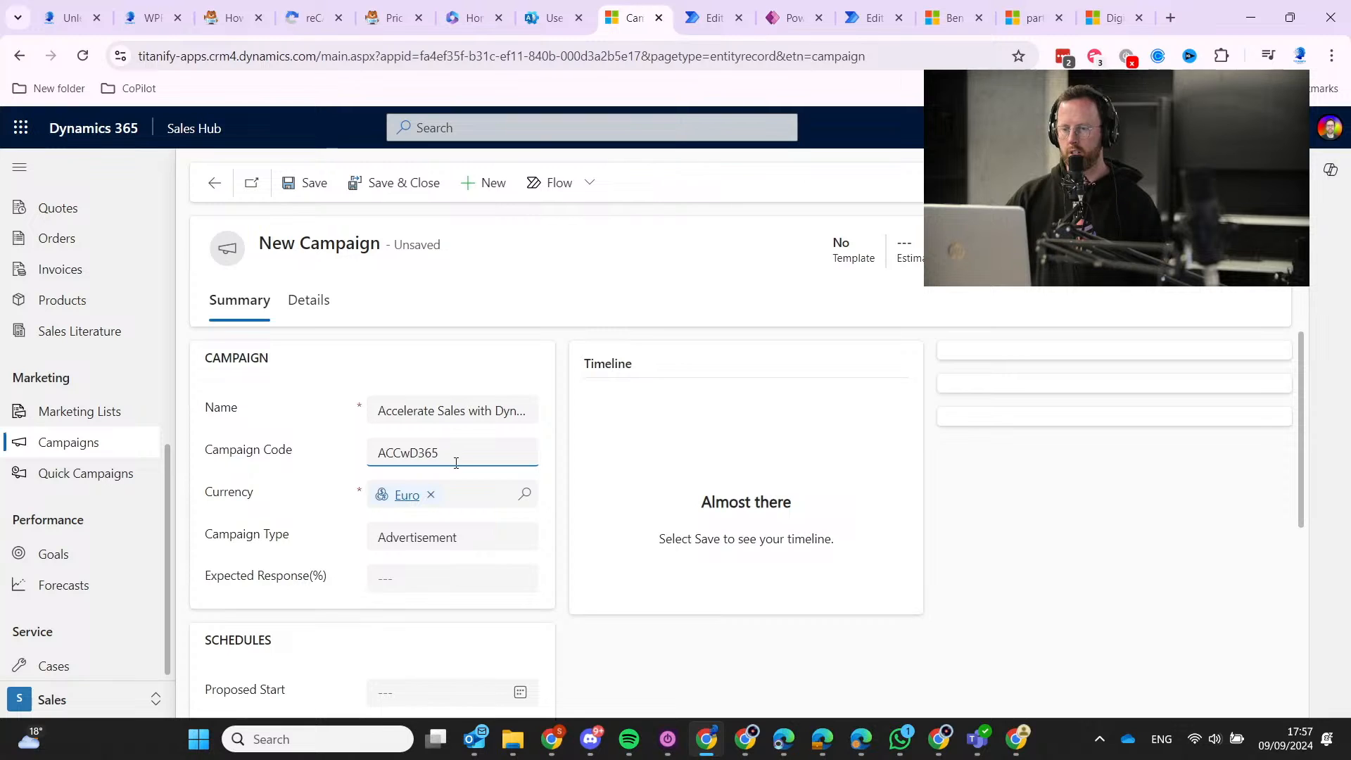
{"action": "left_click", "coordinate": [444, 540]}
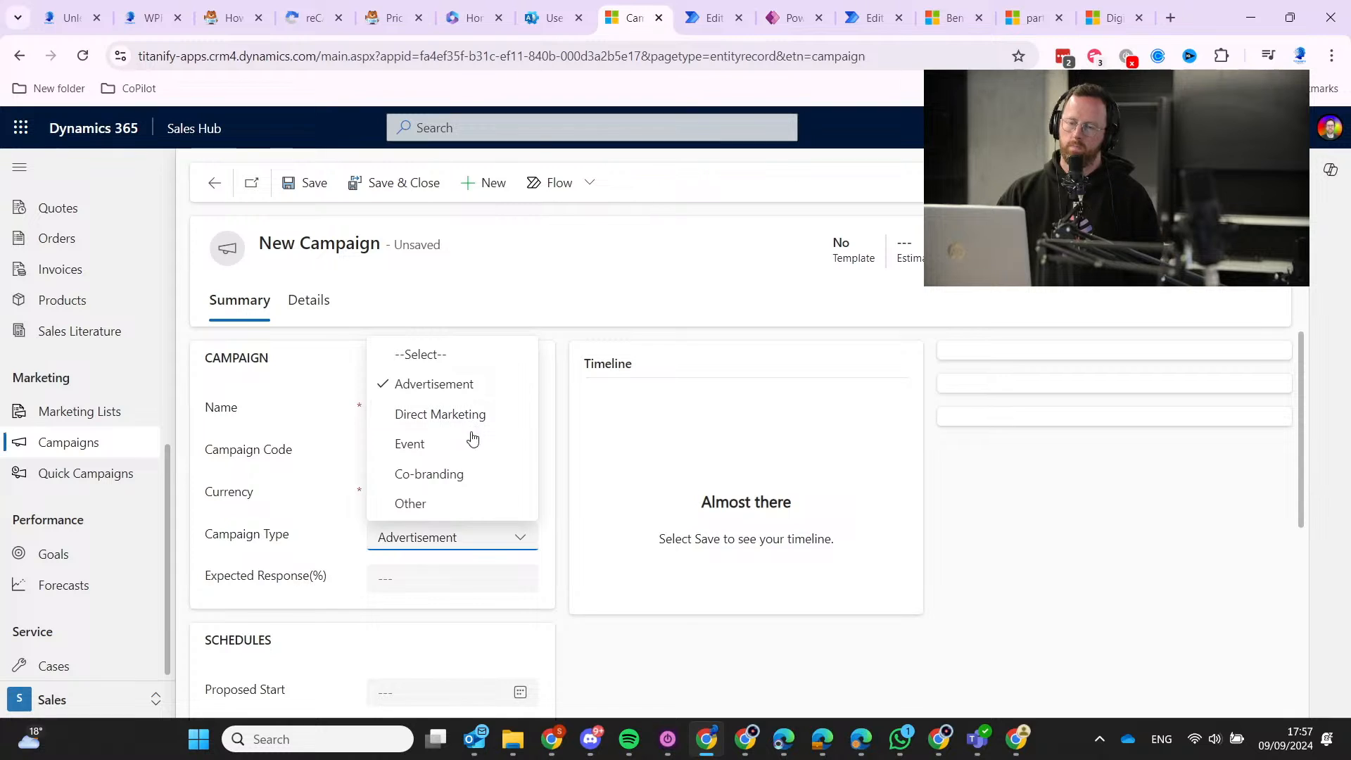
{"action": "left_click", "coordinate": [474, 482]}
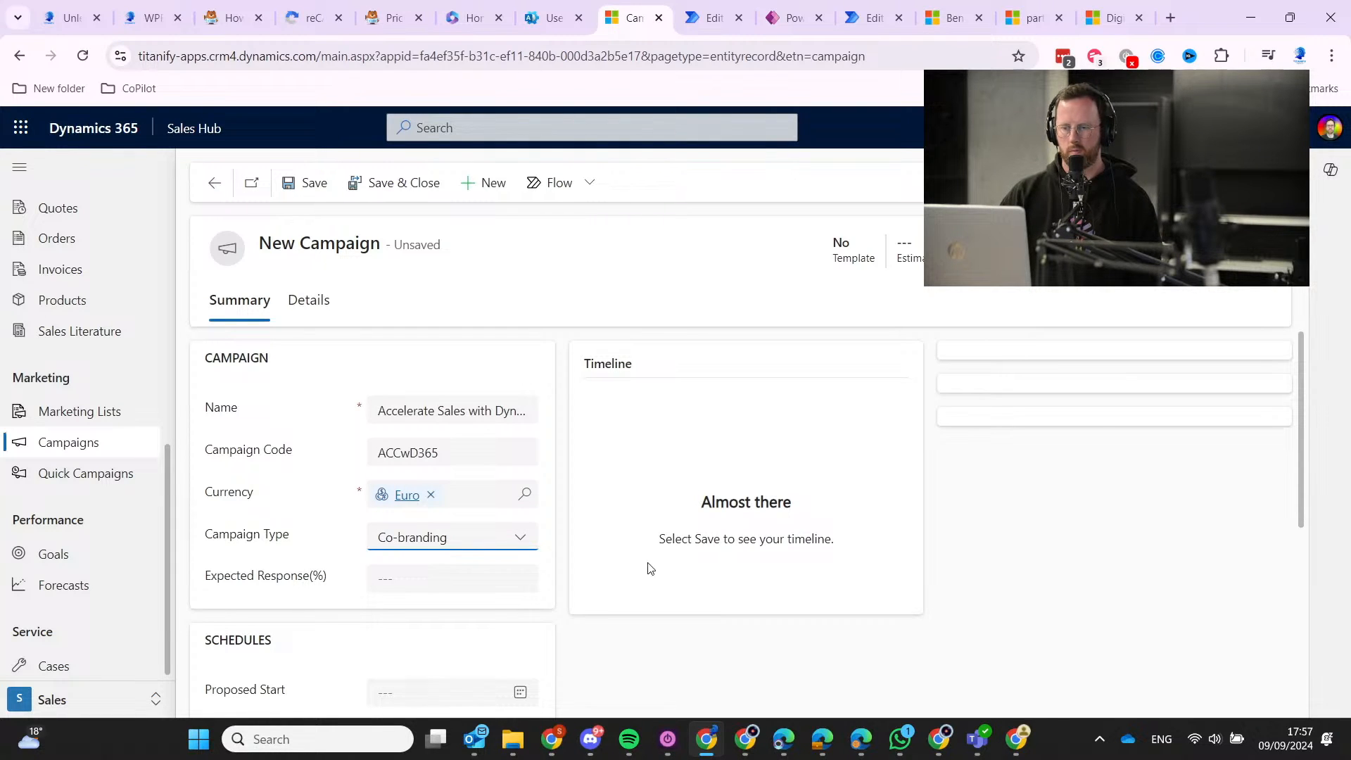
{"action": "left_click", "coordinate": [461, 568]}
{"action": "scroll", "coordinate": [458, 571], "scroll_direction": "down", "scroll_amount": 5}
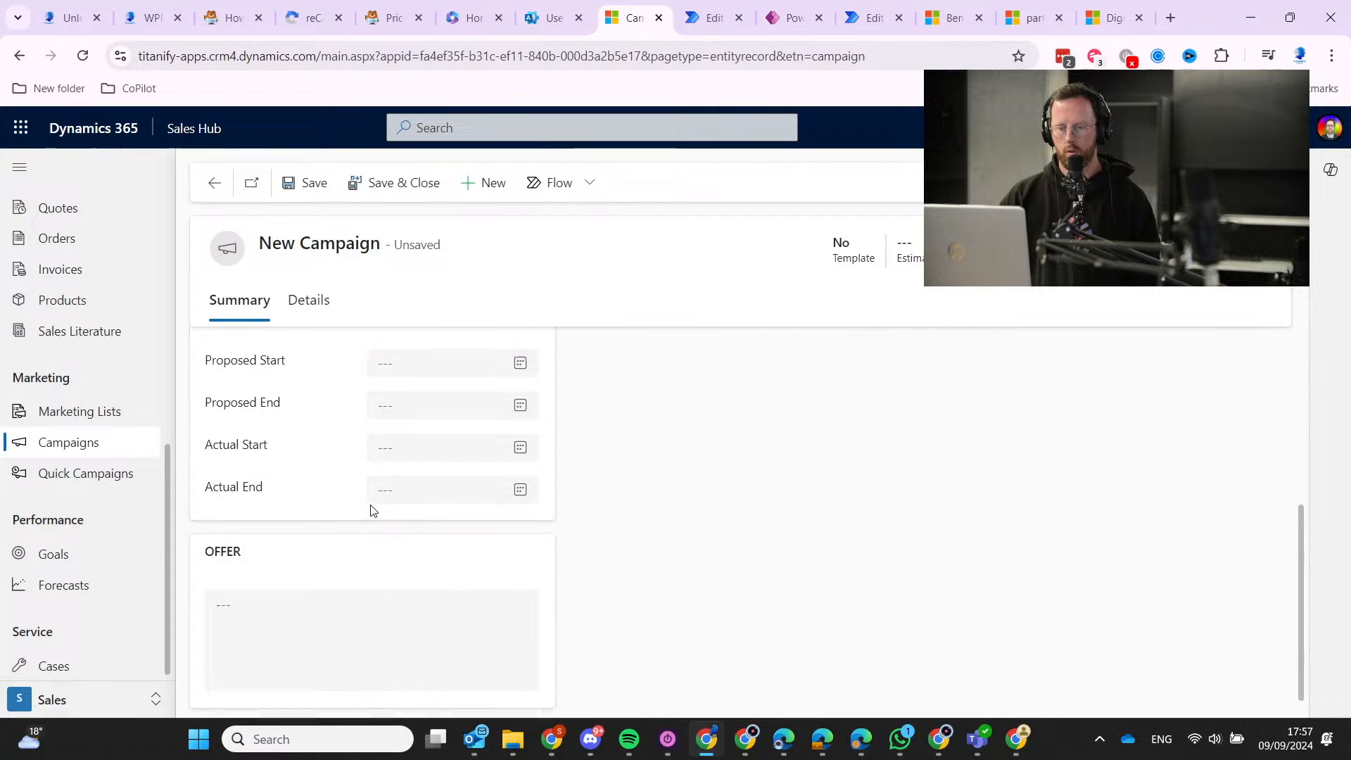
{"action": "scroll", "coordinate": [314, 489], "scroll_direction": "up", "scroll_amount": 1}
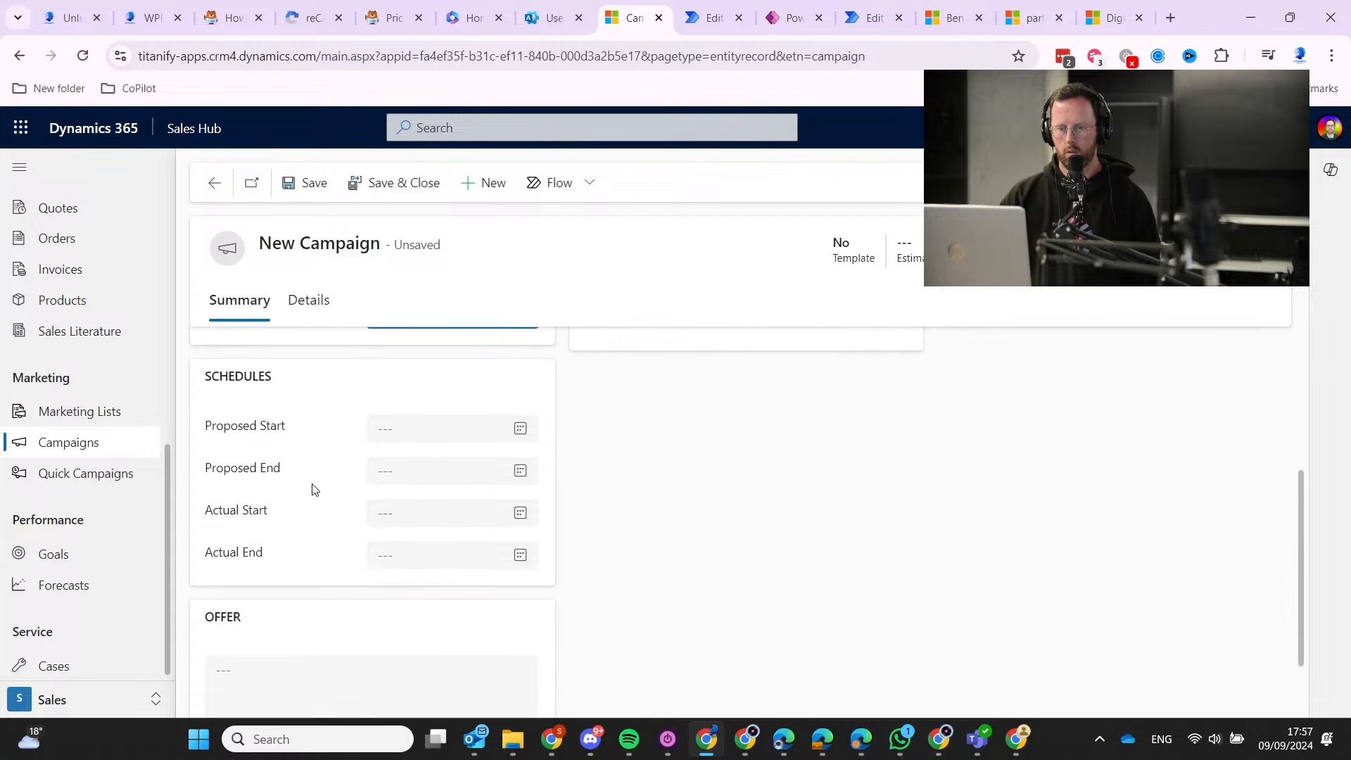
{"action": "left_click", "coordinate": [520, 428]}
{"action": "left_click", "coordinate": [390, 519]}
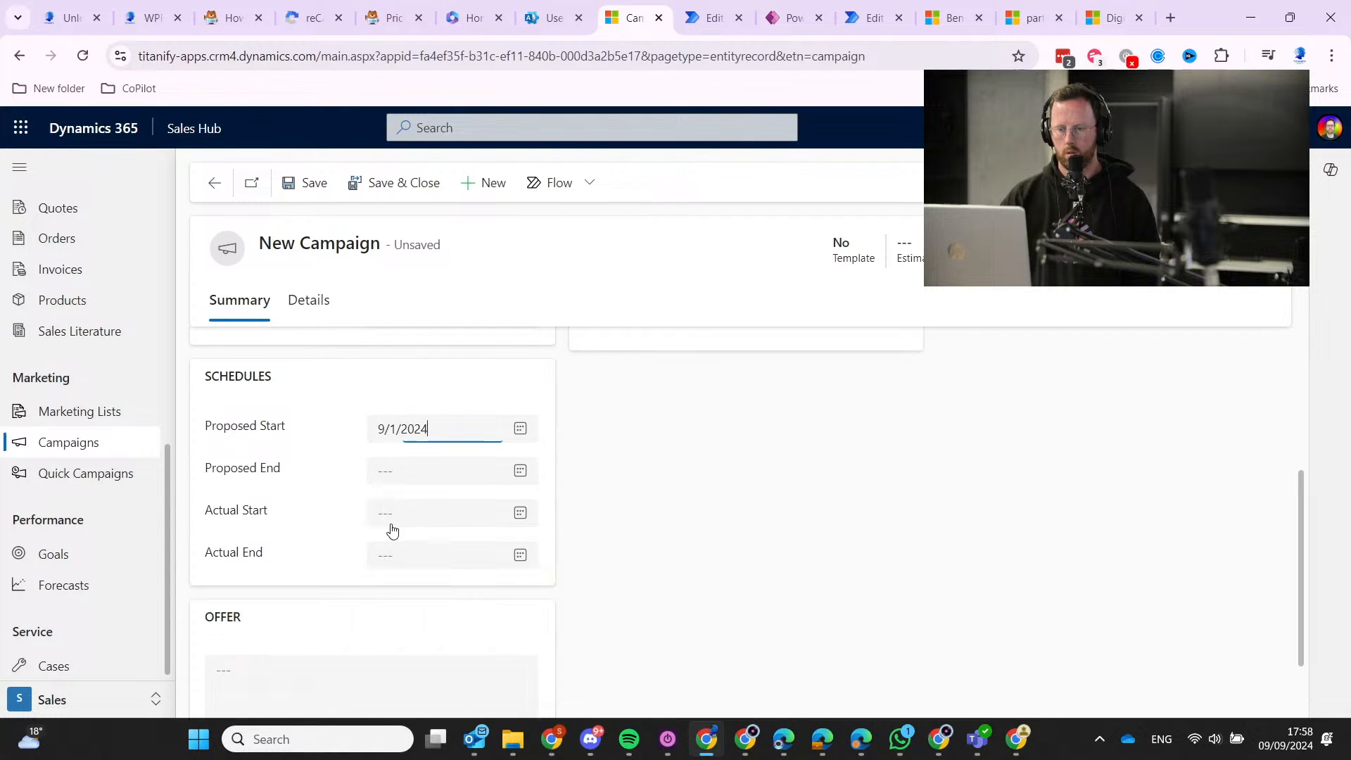
{"action": "left_click", "coordinate": [520, 471]}
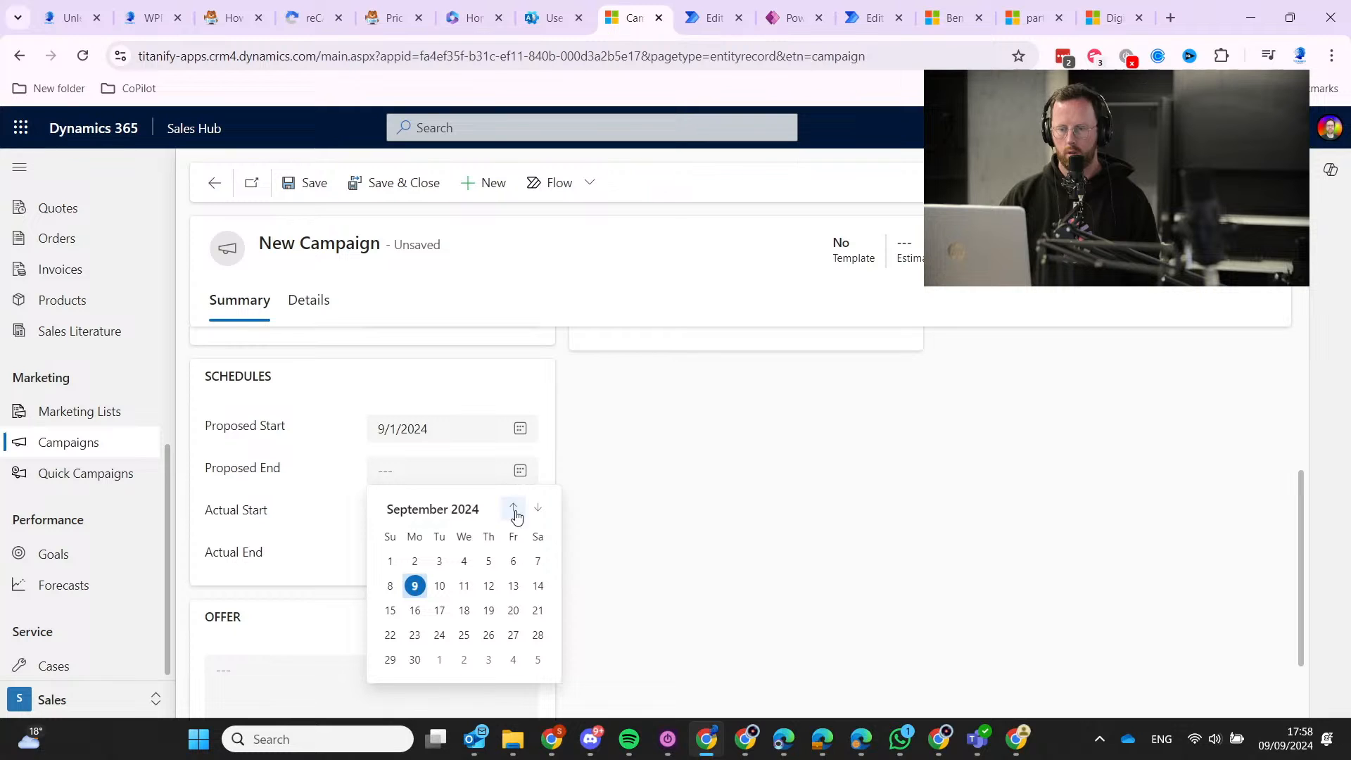
Review the partner marketing benefits and Dynamics 365 campaign content pages before returning to the form.
{"action": "left_click", "coordinate": [955, 16]}
{"action": "left_click", "coordinate": [1015, 9]}
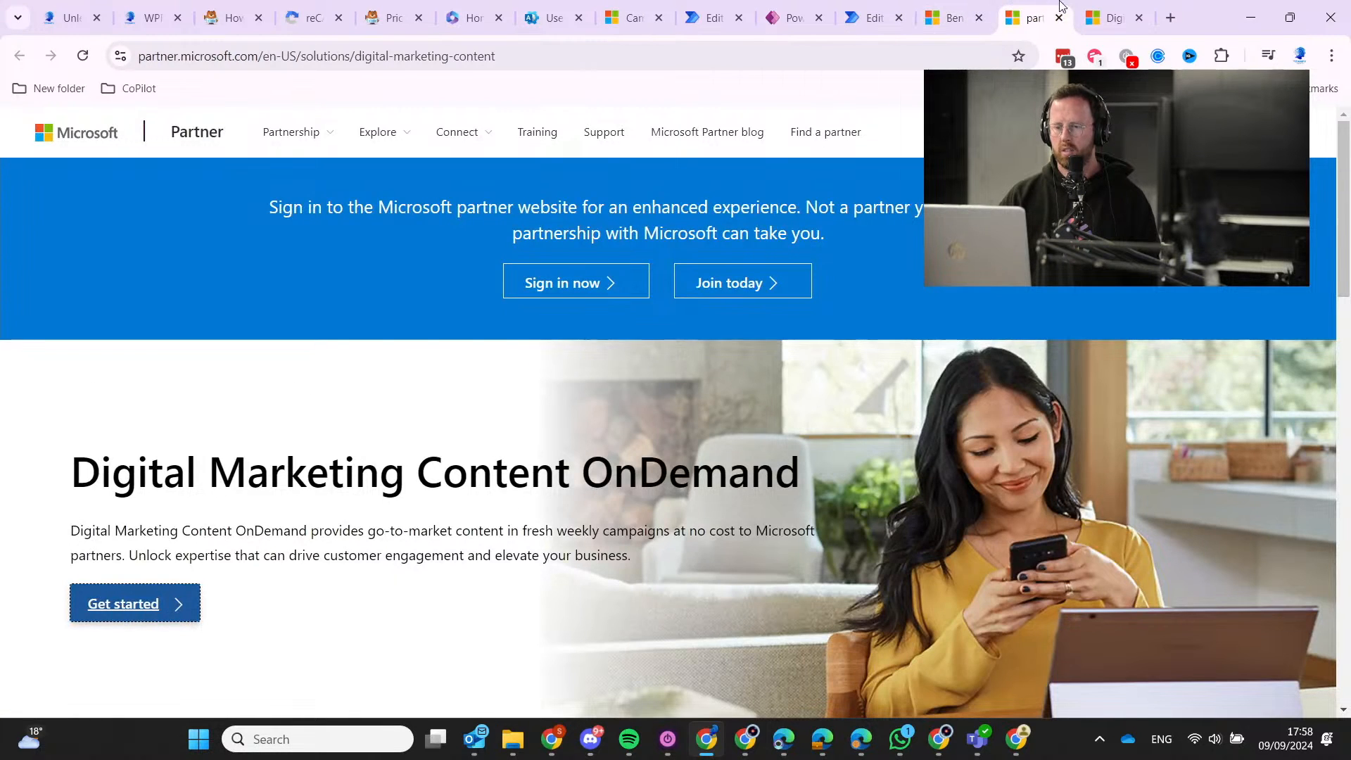
{"action": "left_click", "coordinate": [1112, 17]}
{"action": "scroll", "coordinate": [373, 483], "scroll_direction": "down", "scroll_amount": 3}
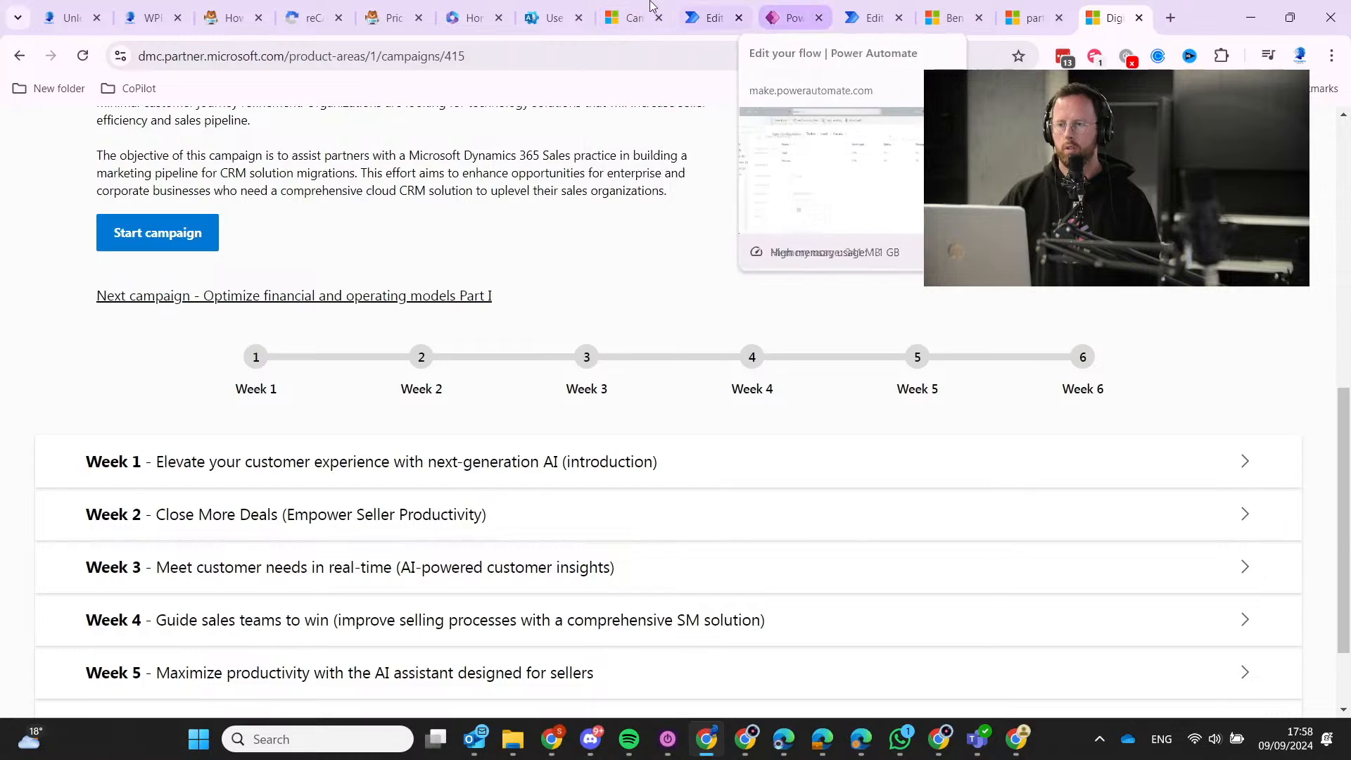
{"action": "left_click", "coordinate": [623, 17]}
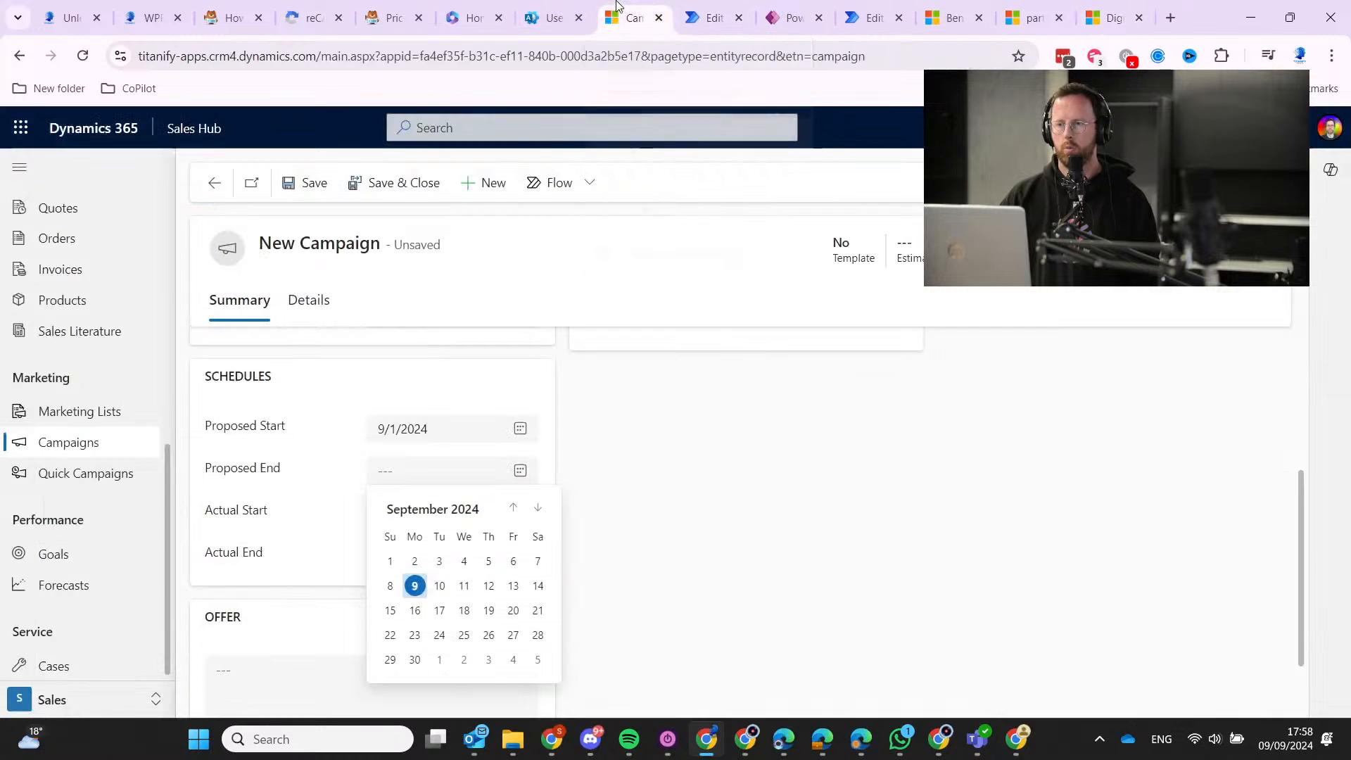
Set proposed start to 9/16/2024 and proposed end to 11/1/2024, then save the campaign.
{"action": "left_click", "coordinate": [519, 427]}
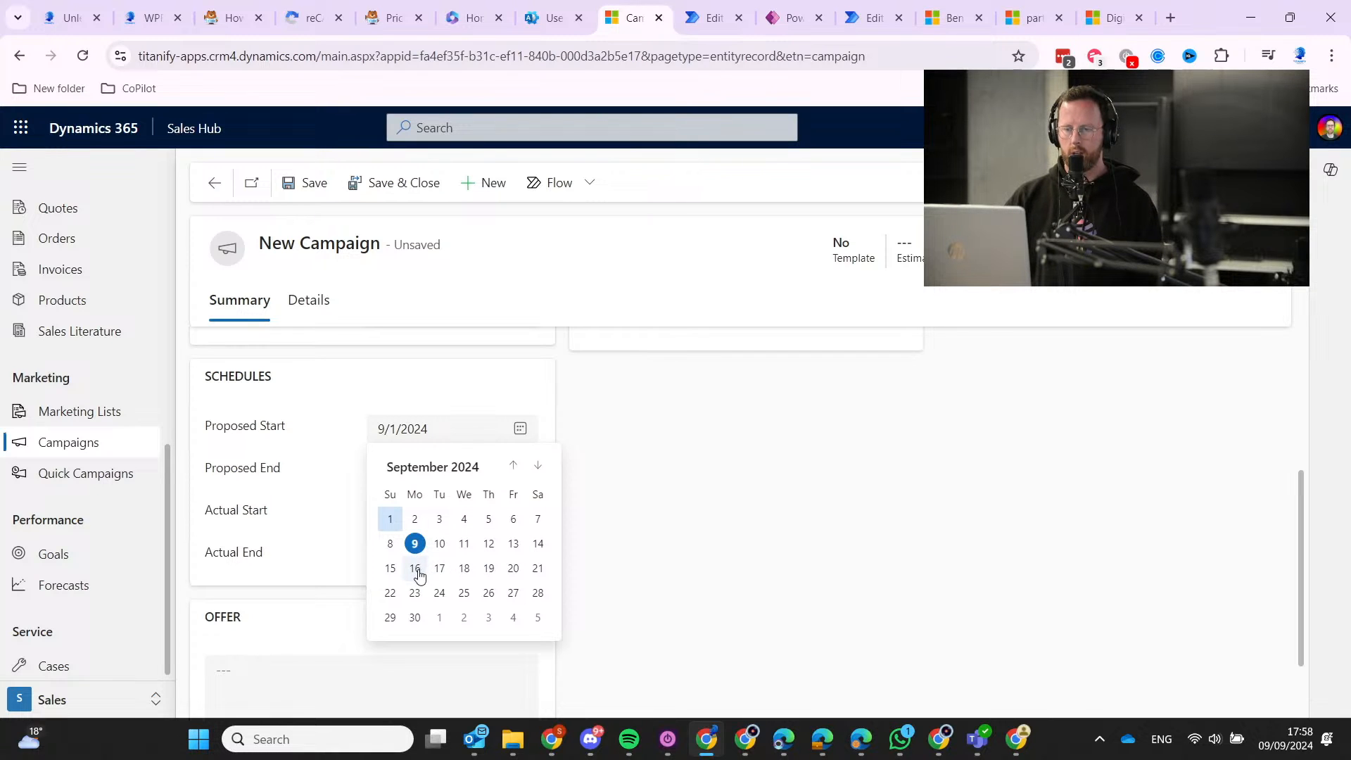
{"action": "left_click", "coordinate": [414, 568]}
{"action": "left_click", "coordinate": [520, 471]}
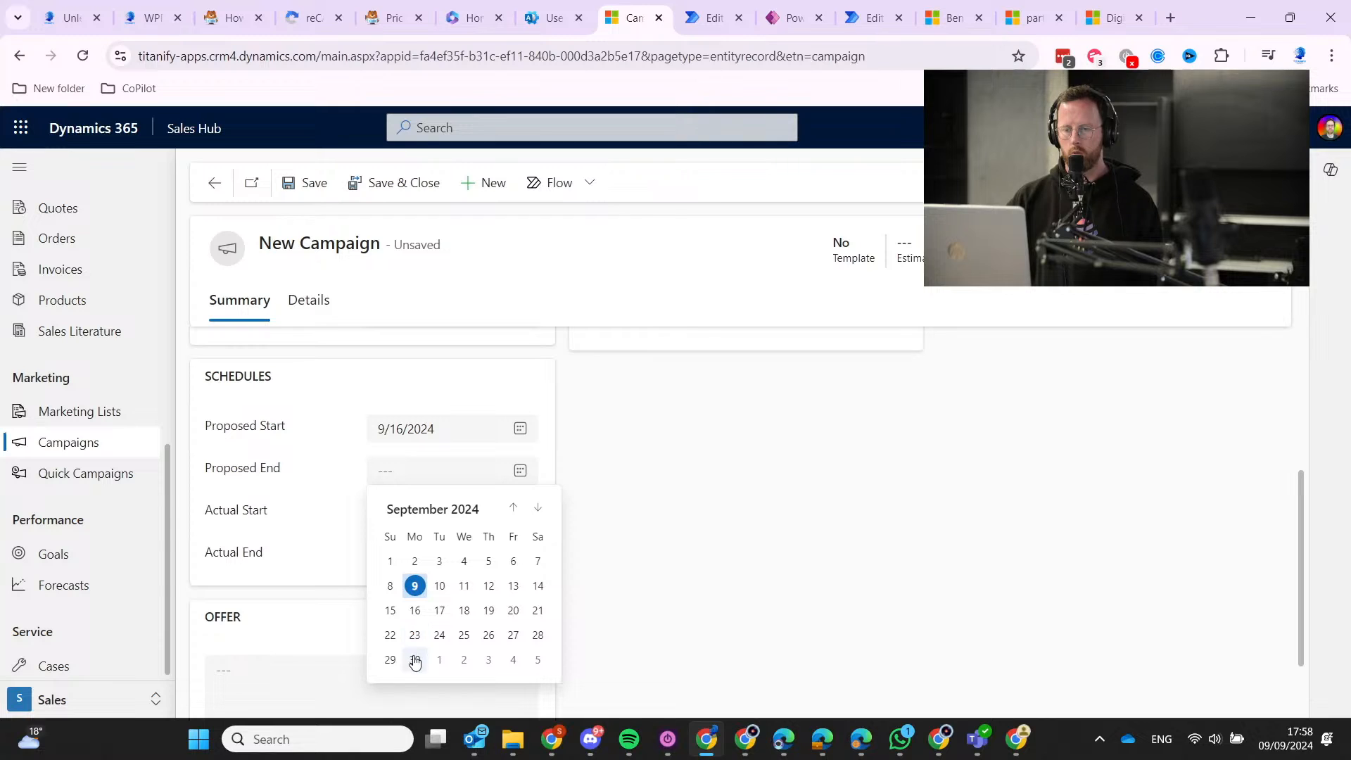
{"action": "left_click", "coordinate": [537, 507]}
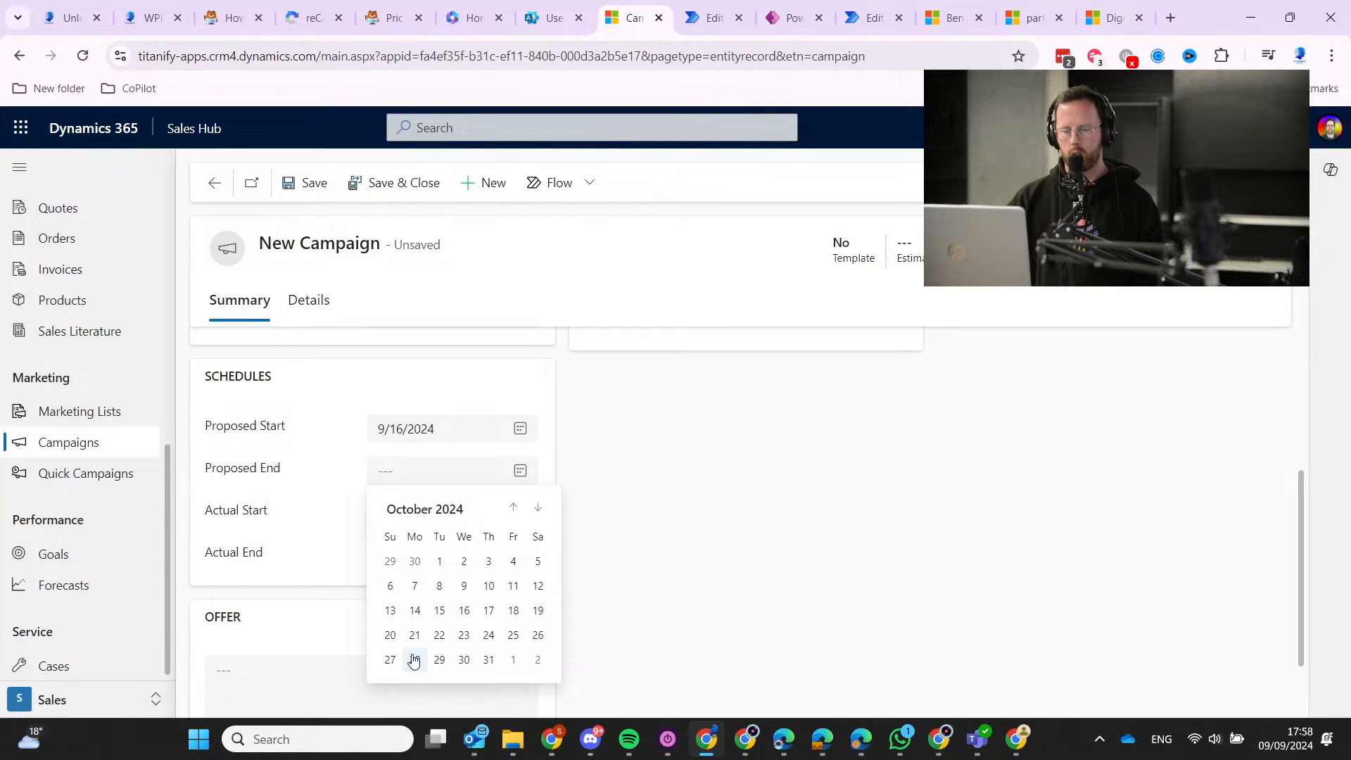
{"action": "left_click", "coordinate": [515, 659]}
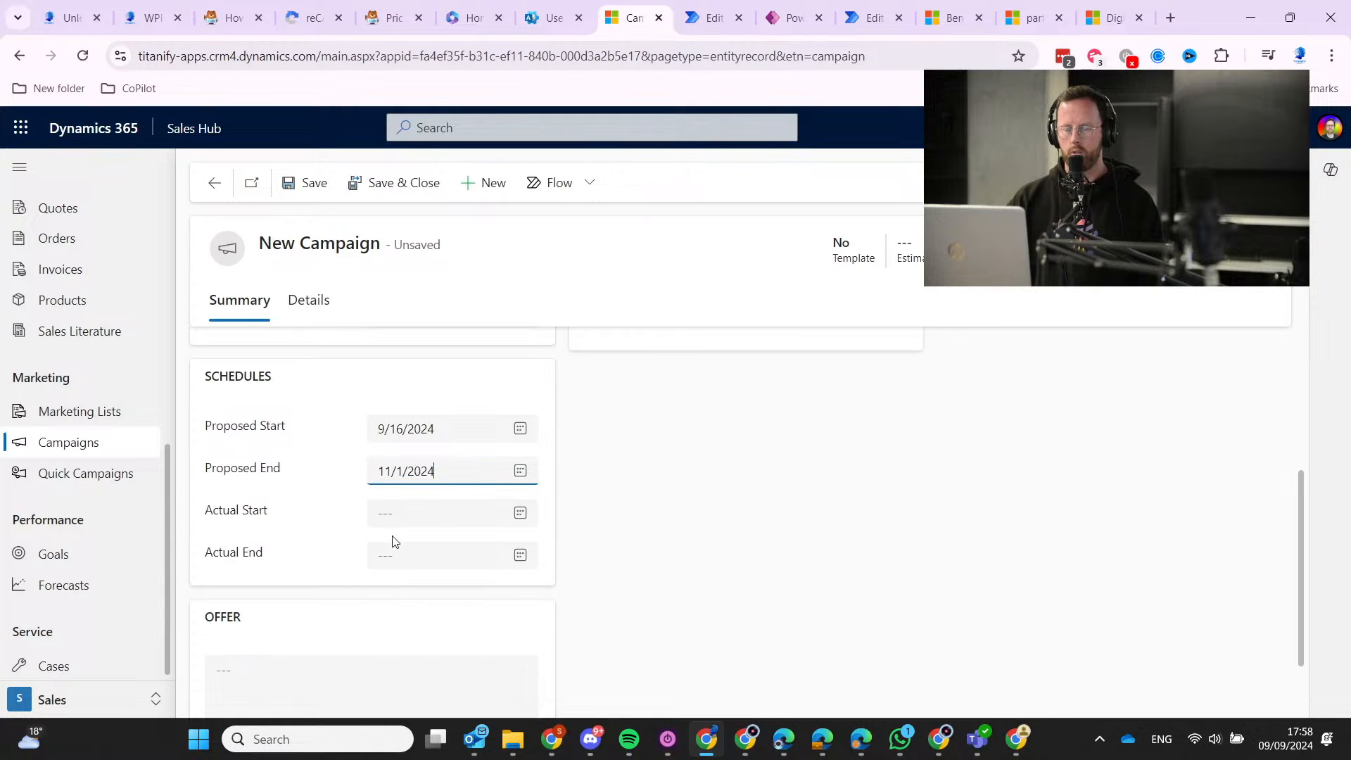
{"action": "scroll", "coordinate": [401, 544], "scroll_direction": "down", "scroll_amount": 2}
{"action": "scroll", "coordinate": [437, 567], "scroll_direction": "up", "scroll_amount": 5}
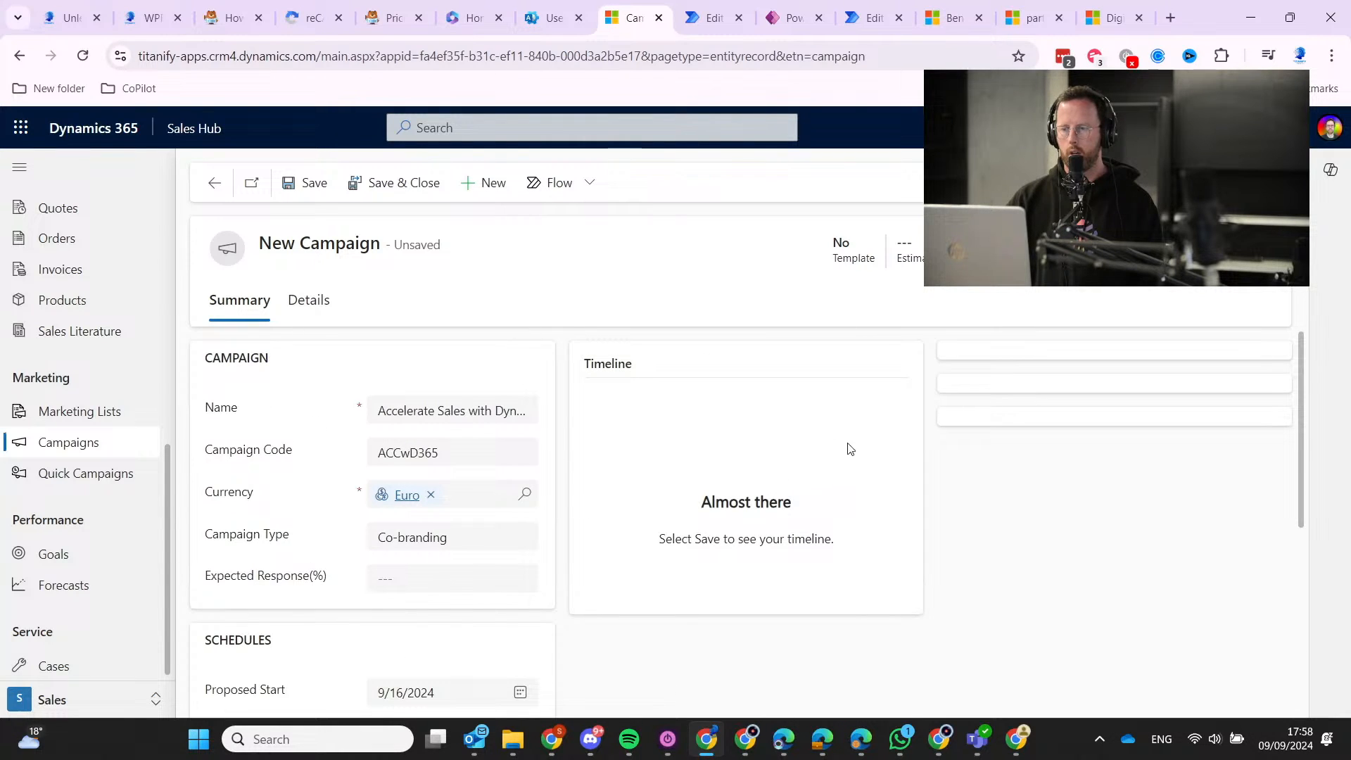
{"action": "left_click", "coordinate": [307, 183]}
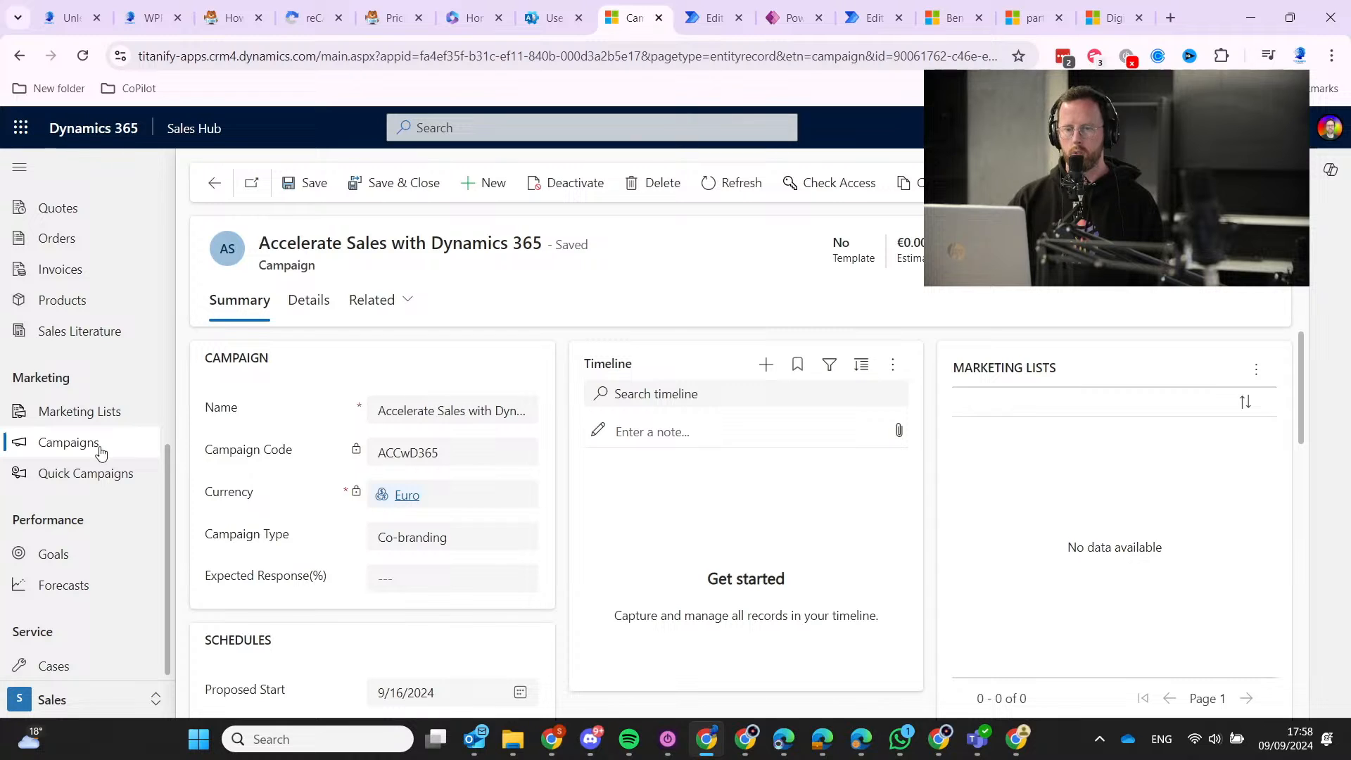
Scroll through My Open Leads, then open My Campaigns showing Accelerate Sales with Dynamics 365.
{"action": "scroll", "coordinate": [87, 402], "scroll_direction": "up", "scroll_amount": 4}
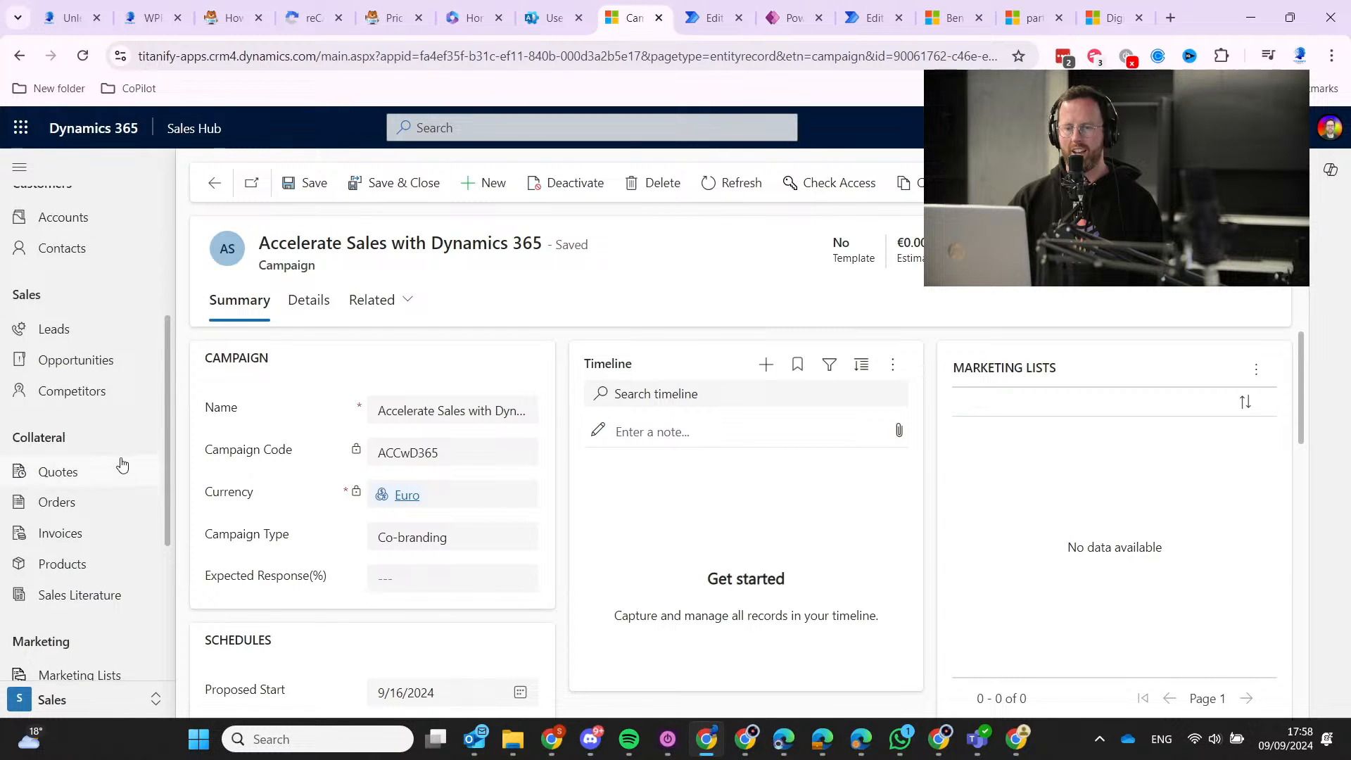
{"action": "left_click", "coordinate": [77, 338]}
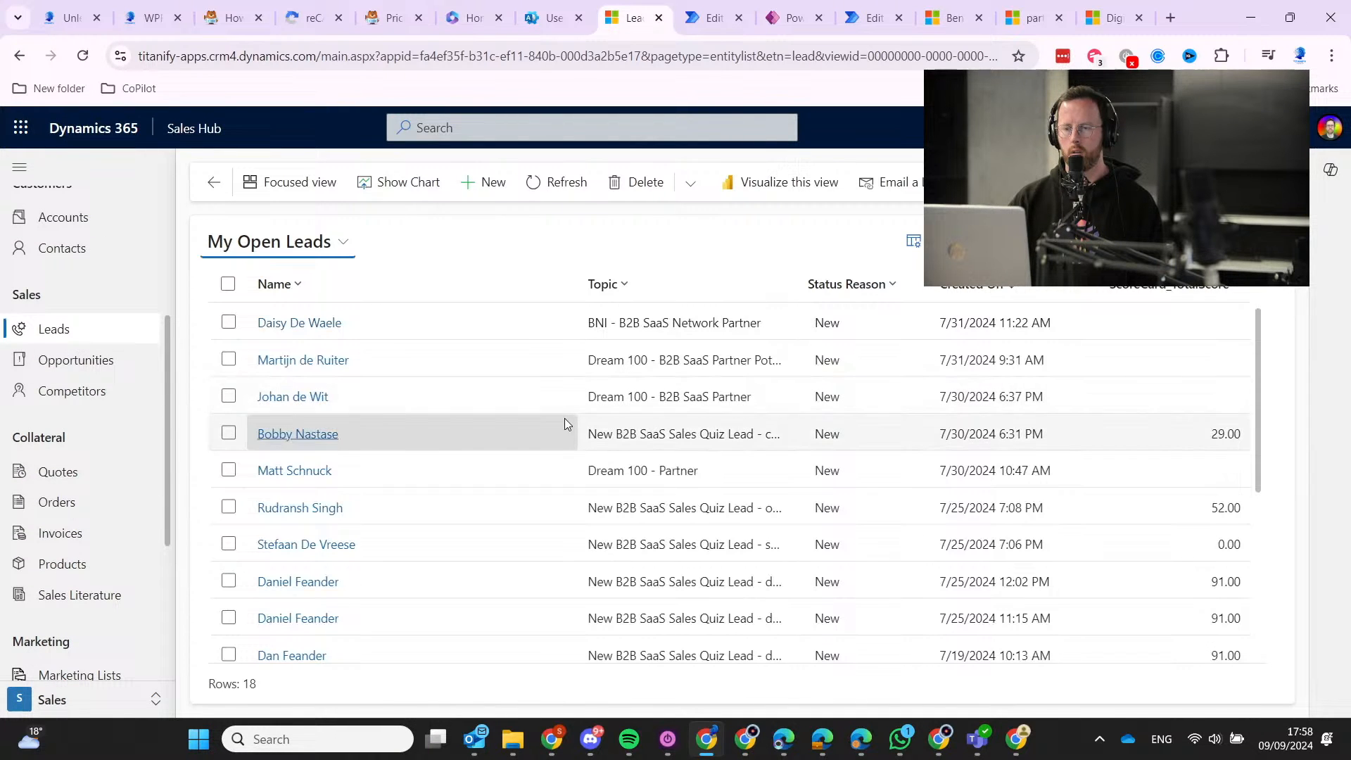
{"action": "scroll", "coordinate": [457, 535], "scroll_direction": "down", "scroll_amount": 3}
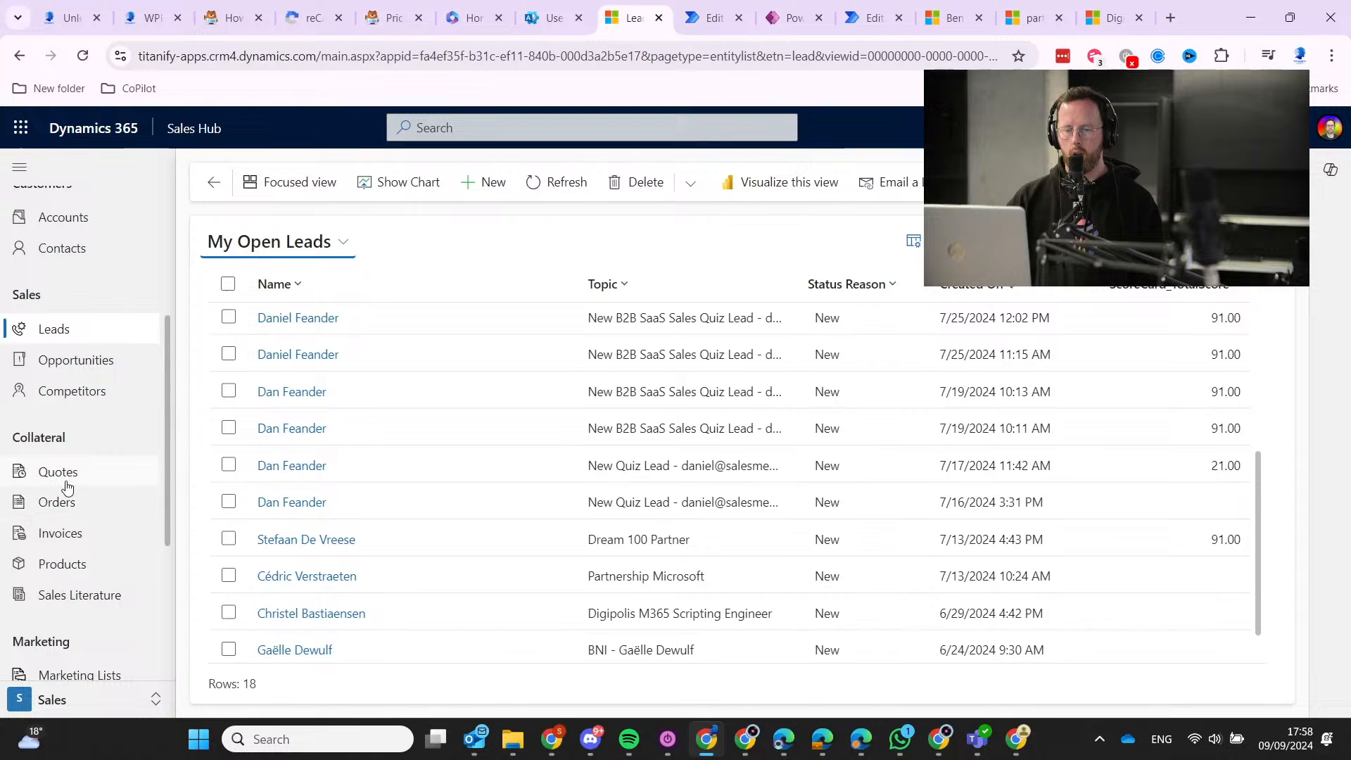
{"action": "scroll", "coordinate": [102, 605], "scroll_direction": "down", "scroll_amount": 1}
{"action": "left_click", "coordinate": [100, 617]}
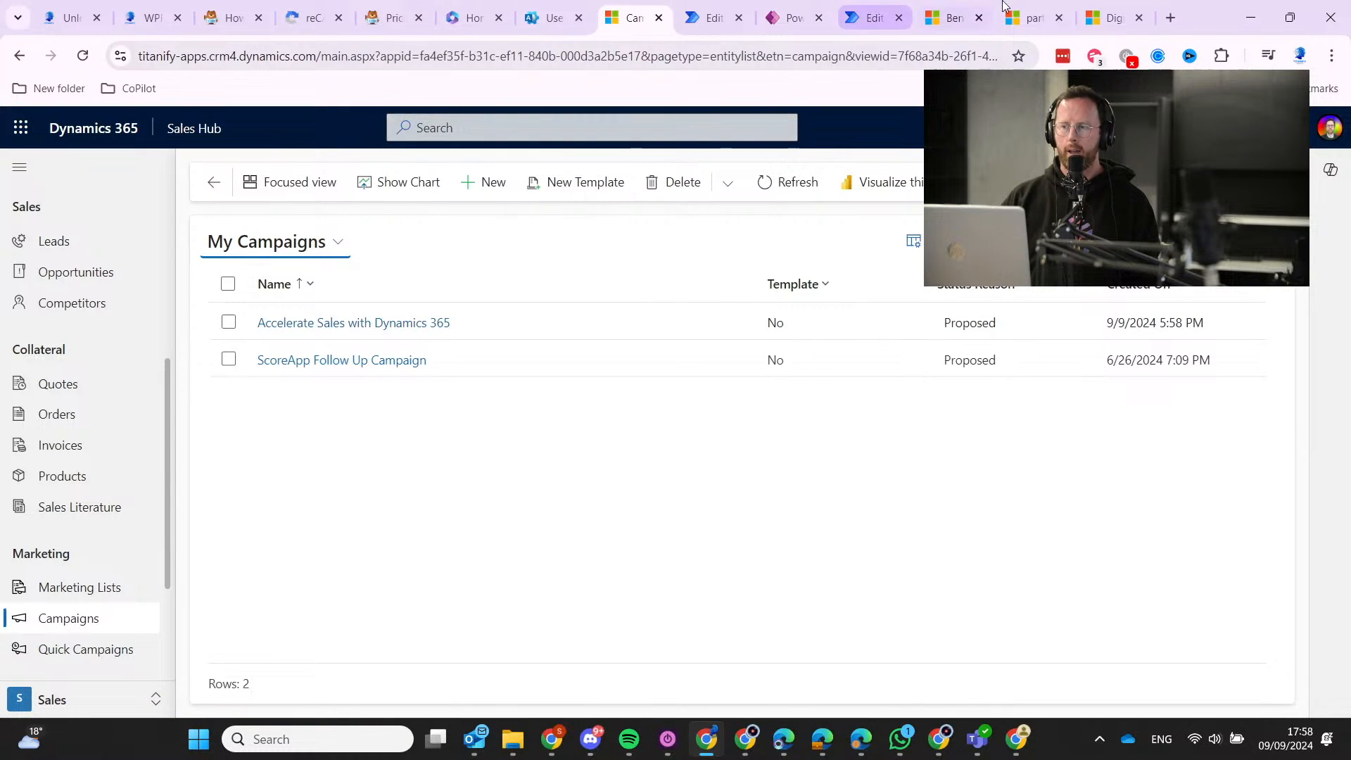
Expand Week 1 and Week 2 on the partner campaign content page and read their assets.
{"action": "left_click", "coordinate": [1088, 7]}
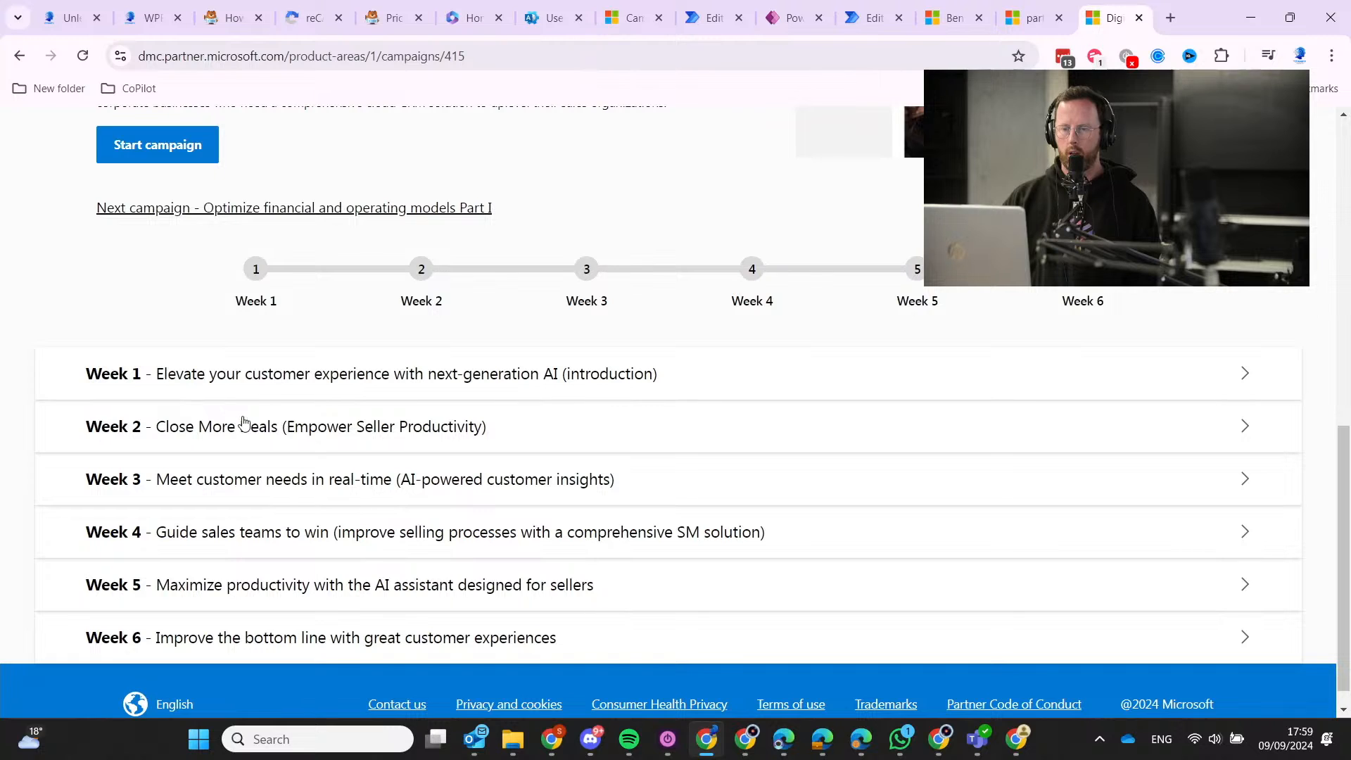
{"action": "left_click", "coordinate": [291, 387]}
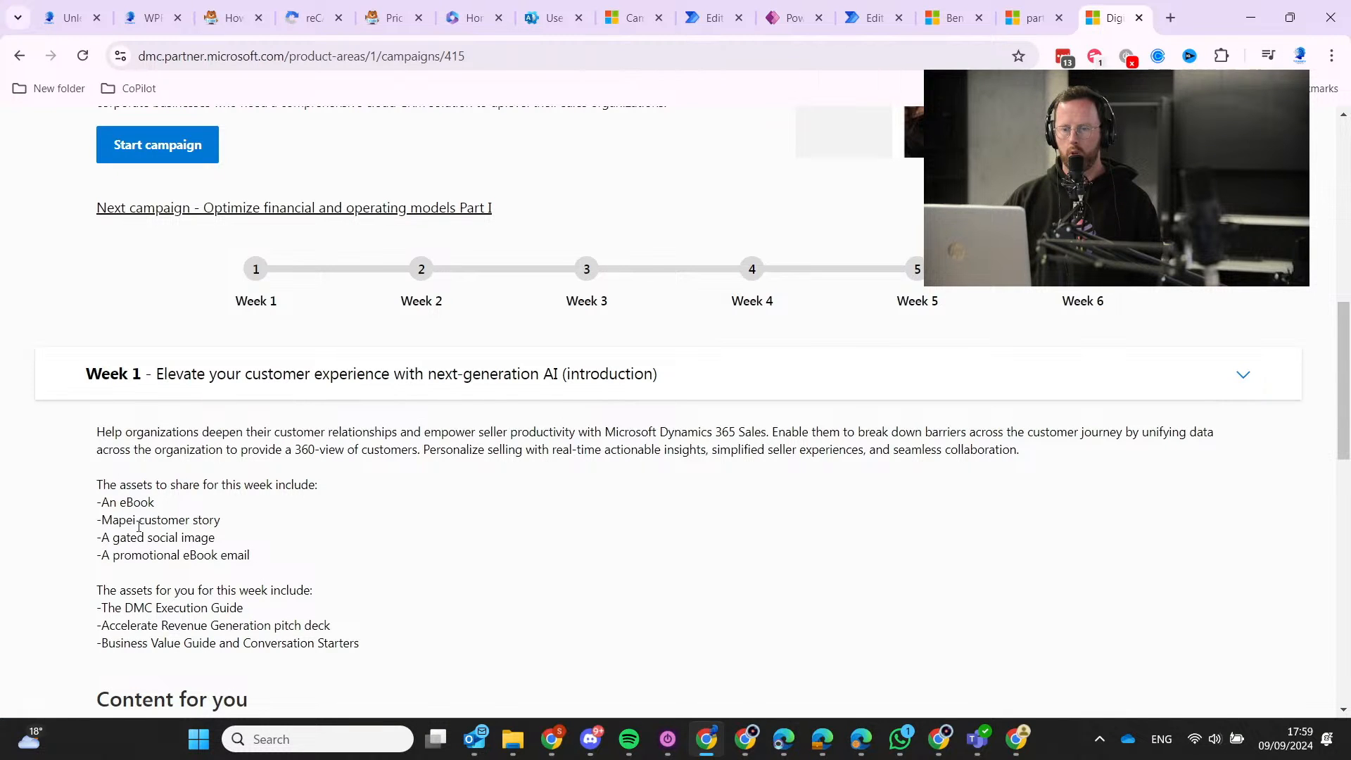
{"action": "scroll", "coordinate": [202, 549], "scroll_direction": "down", "scroll_amount": 8}
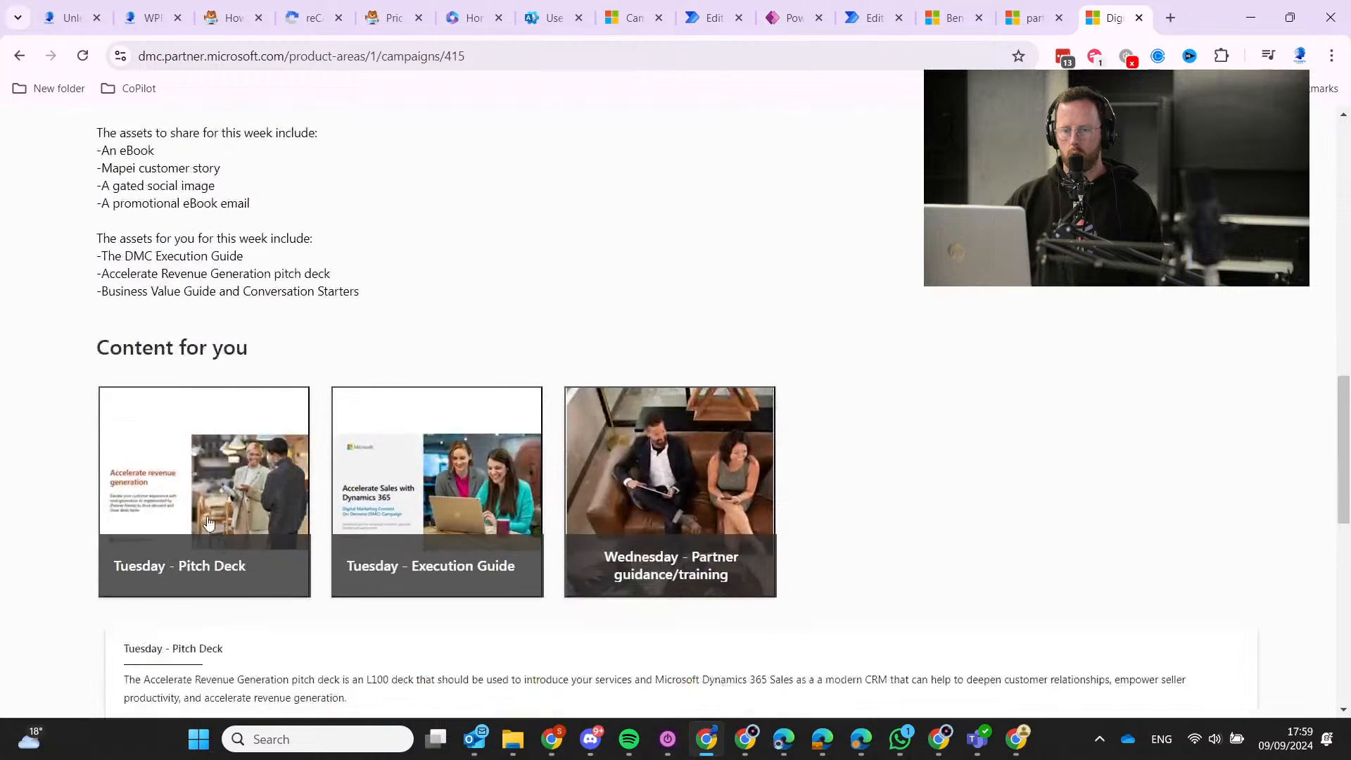
{"action": "left_click", "coordinate": [465, 366]}
{"action": "scroll", "coordinate": [464, 366], "scroll_direction": "down", "scroll_amount": 8}
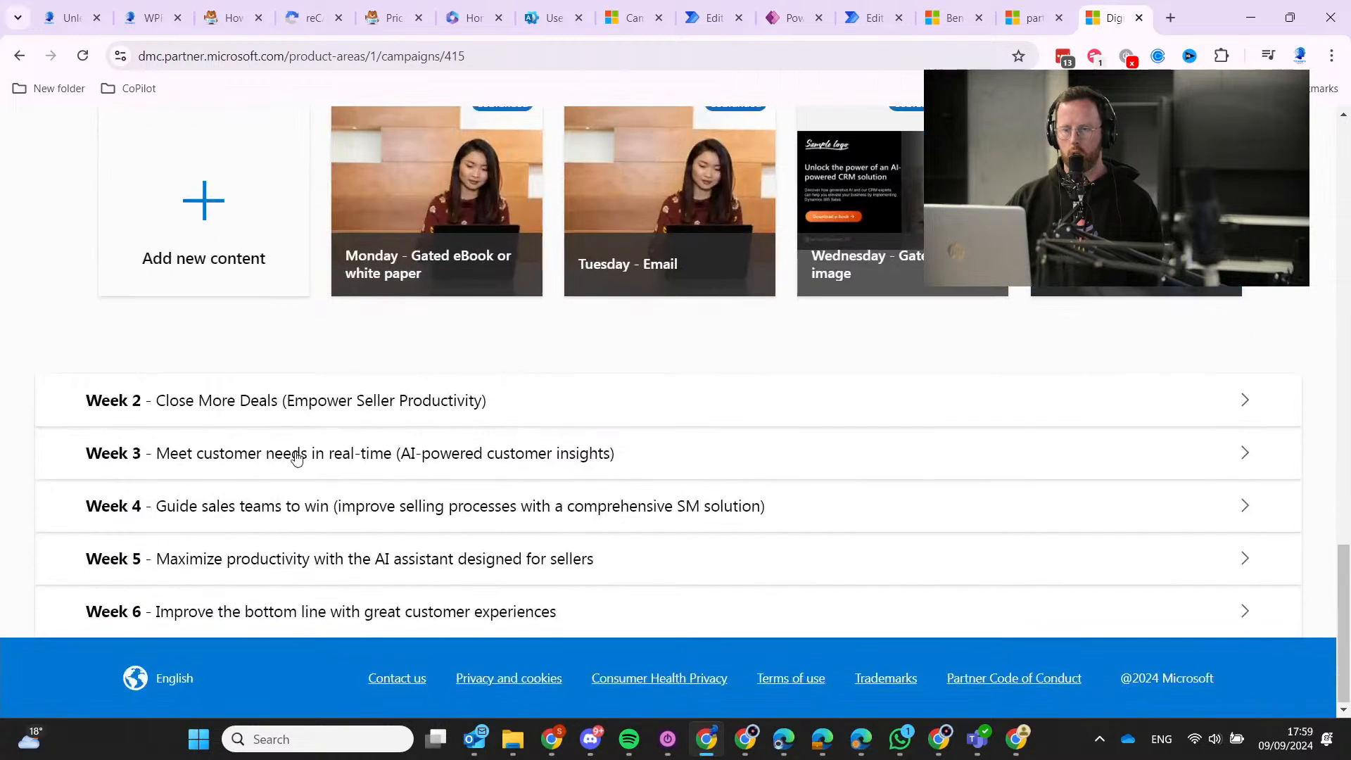
{"action": "left_click", "coordinate": [244, 408]}
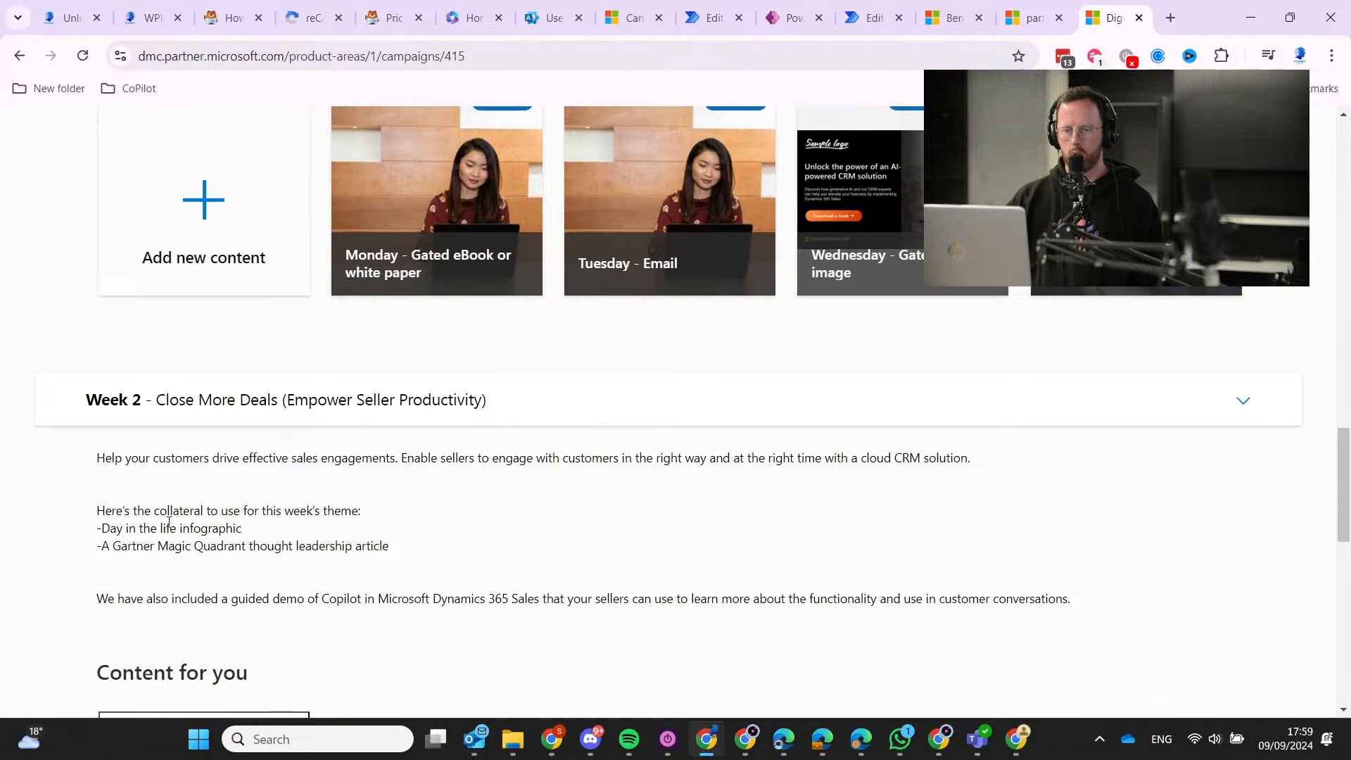
{"action": "left_click_drag", "start_coordinate": [183, 528], "coordinate": [370, 532]}
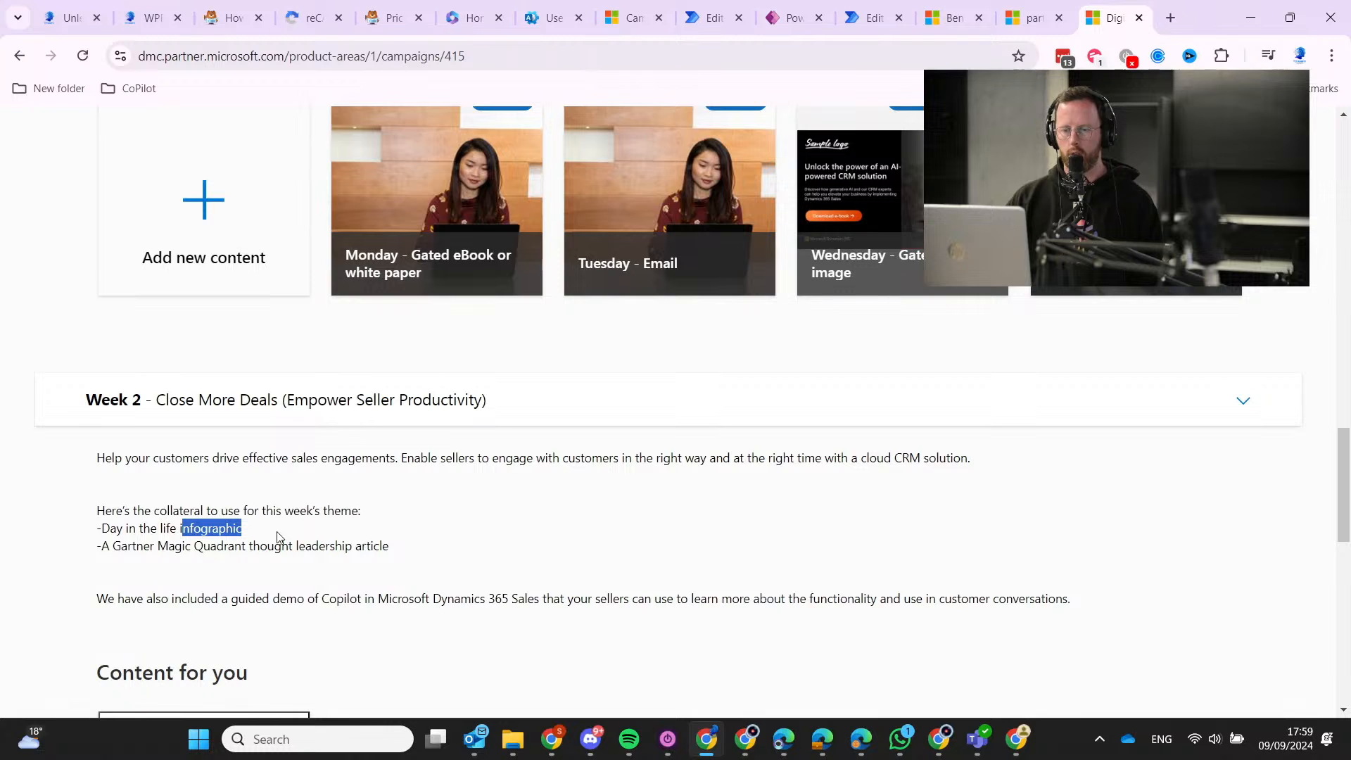
{"action": "scroll", "coordinate": [280, 537], "scroll_direction": "down", "scroll_amount": 2}
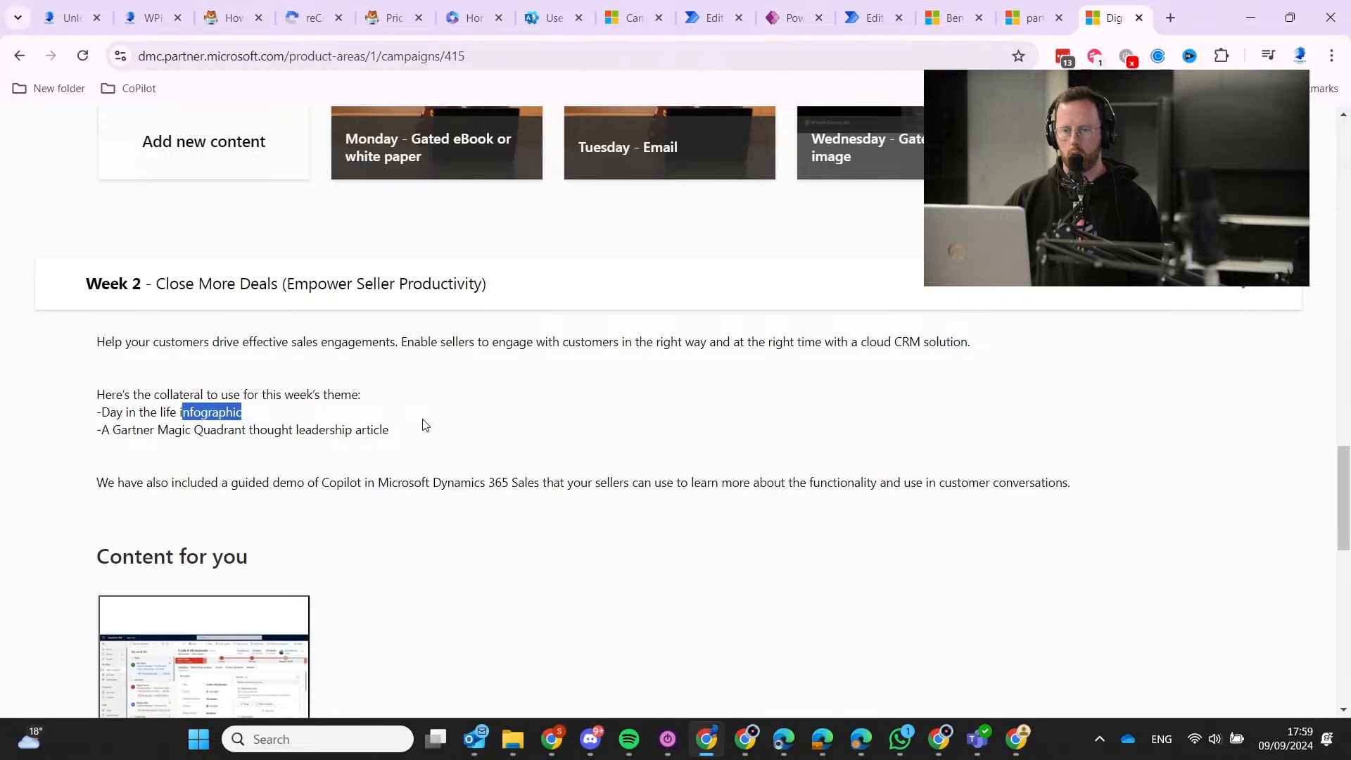
{"action": "scroll", "coordinate": [422, 424], "scroll_direction": "down", "scroll_amount": 10}
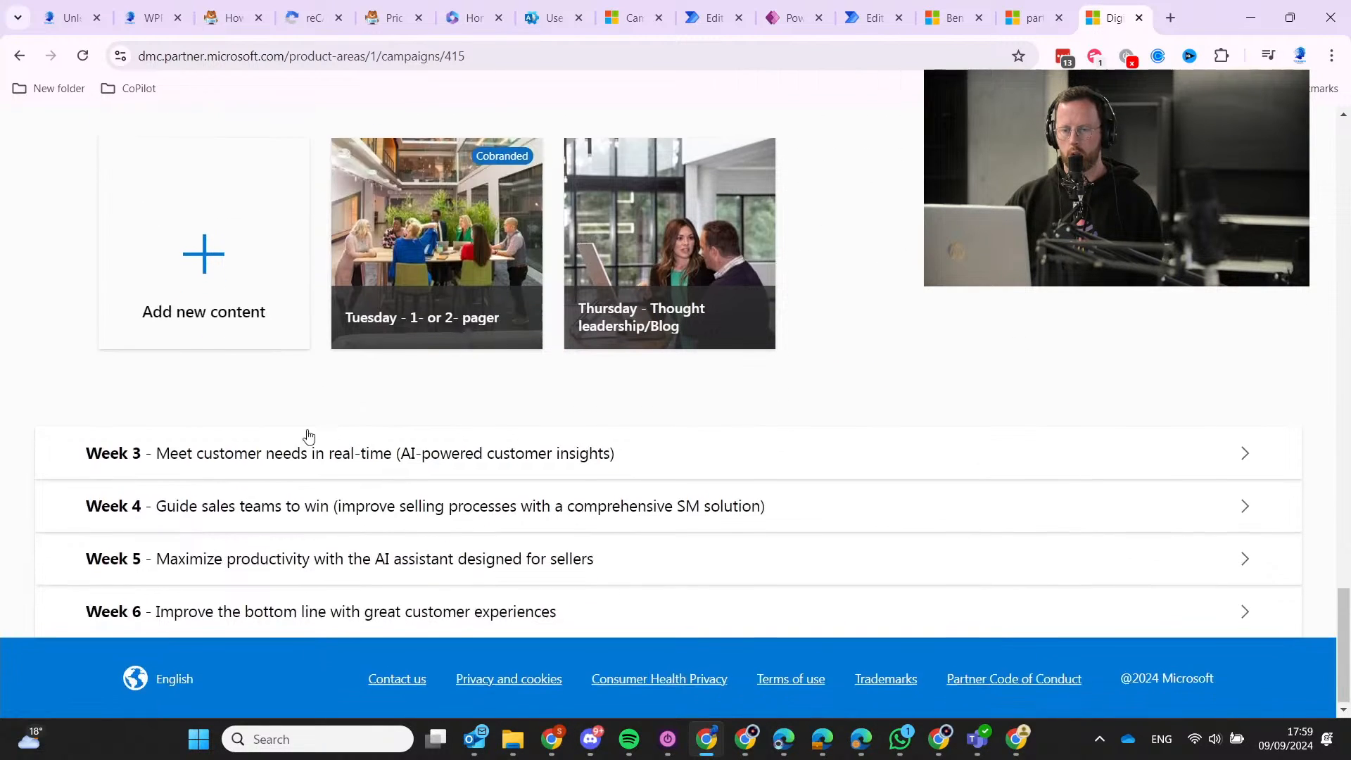
Review the Week 3 and Week 4 assets, briefly glancing at the Titanify eBook PDF.
{"action": "left_click", "coordinate": [314, 456]}
{"action": "scroll", "coordinate": [344, 461], "scroll_direction": "down", "scroll_amount": 4}
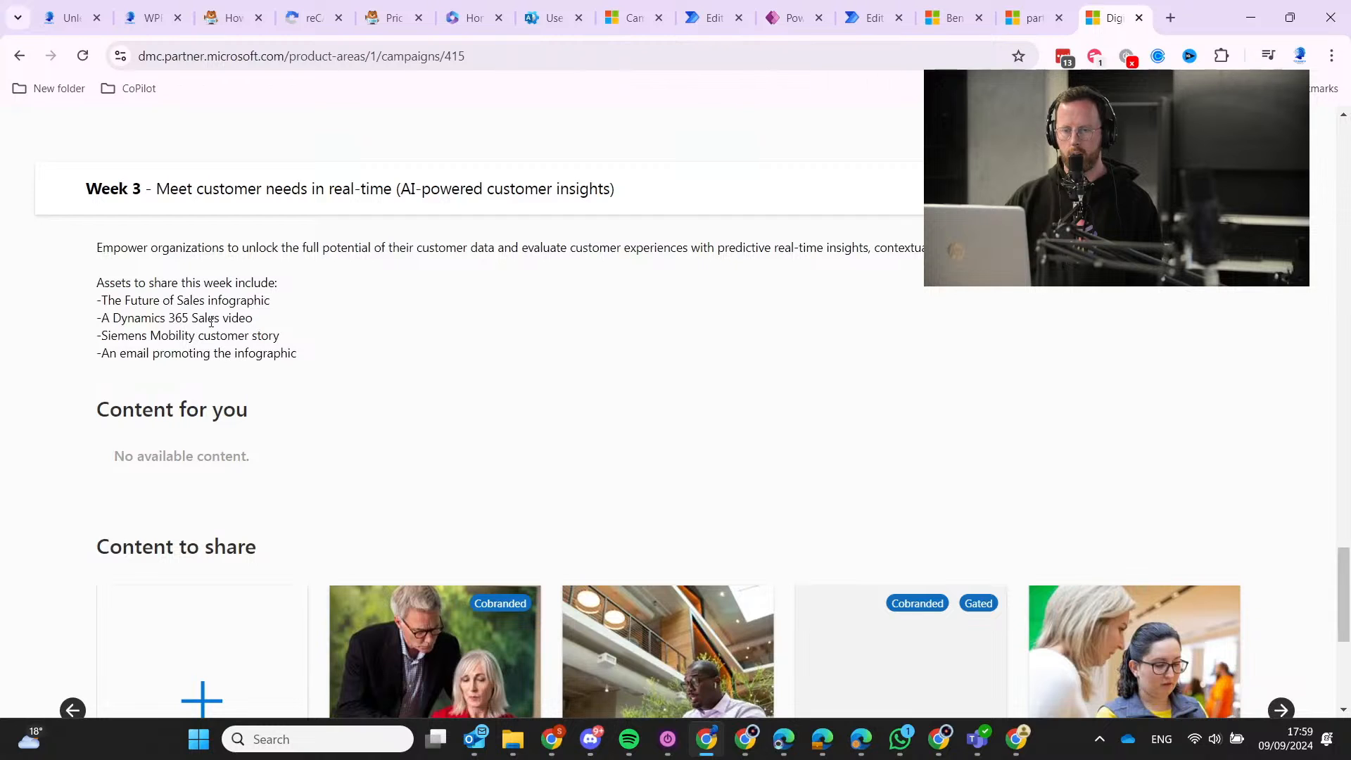
{"action": "left_click_drag", "start_coordinate": [152, 323], "coordinate": [325, 344]}
{"action": "left_click_drag", "start_coordinate": [171, 354], "coordinate": [298, 356]}
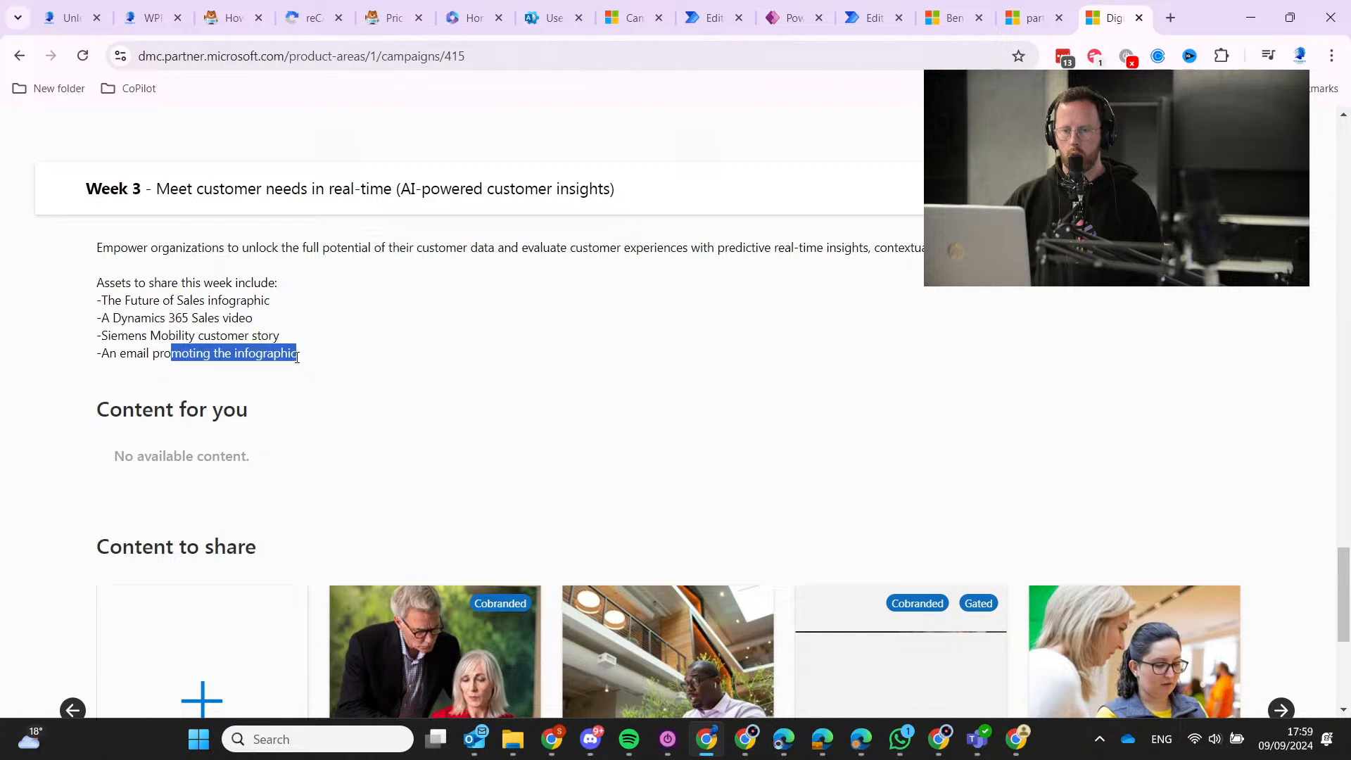
{"action": "left_click", "coordinate": [399, 440]}
{"action": "scroll", "coordinate": [380, 486], "scroll_direction": "down", "scroll_amount": 5}
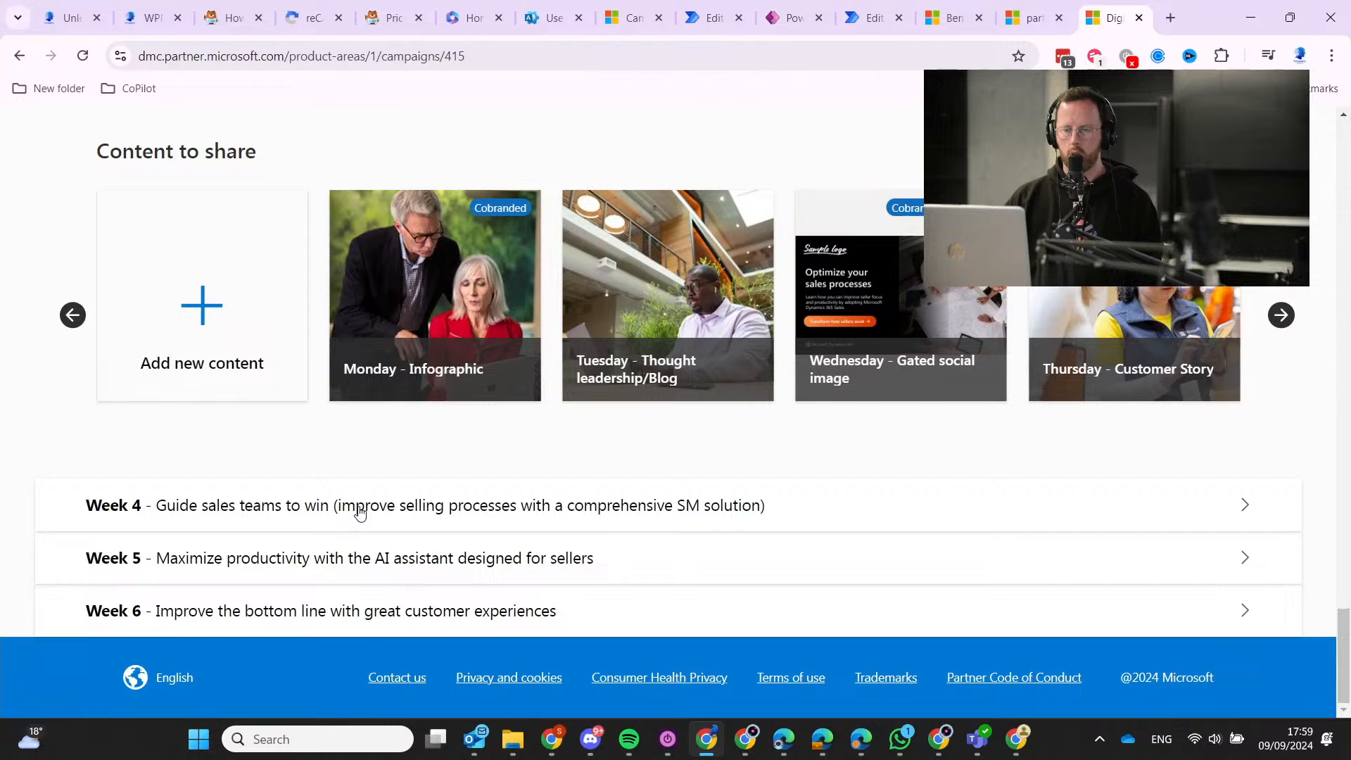
{"action": "left_click", "coordinate": [359, 512]}
{"action": "scroll", "coordinate": [422, 493], "scroll_direction": "down", "scroll_amount": 3}
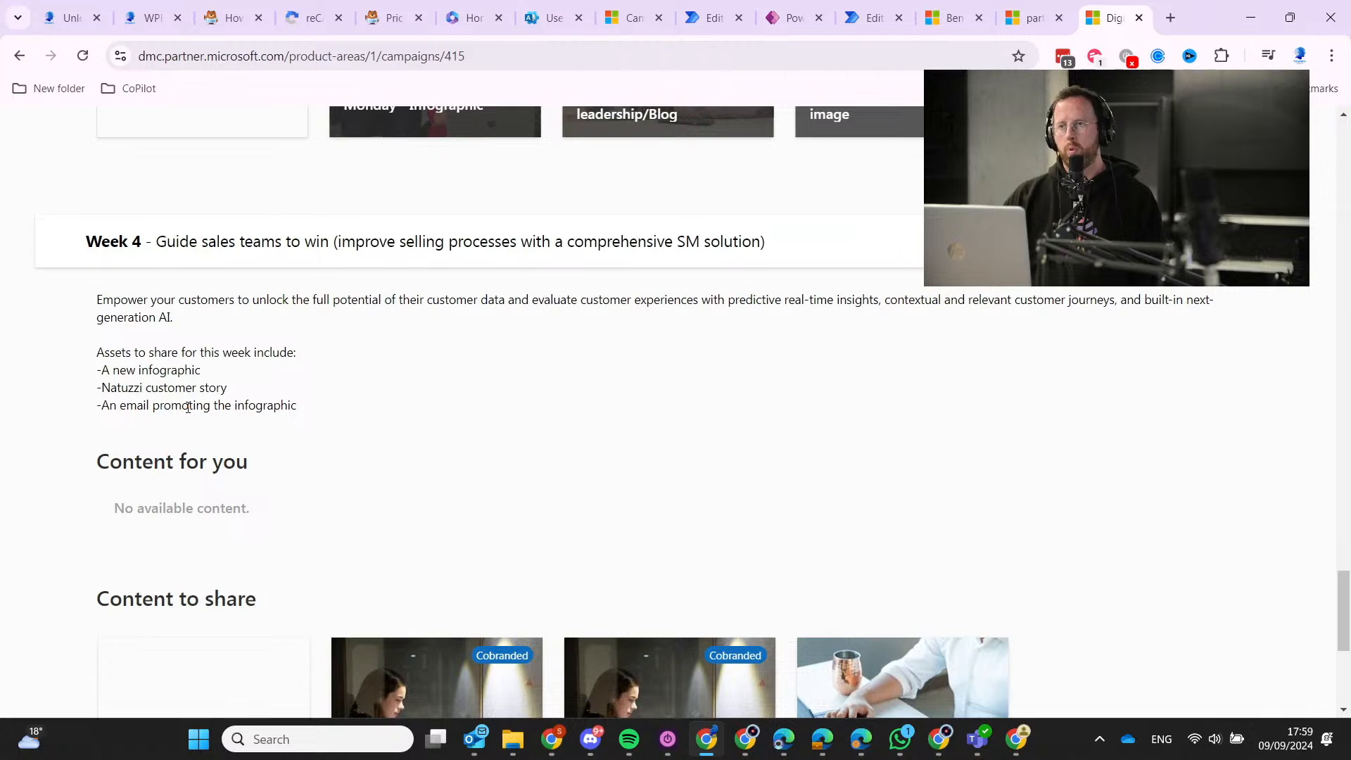
{"action": "scroll", "coordinate": [235, 414], "scroll_direction": "down", "scroll_amount": 5}
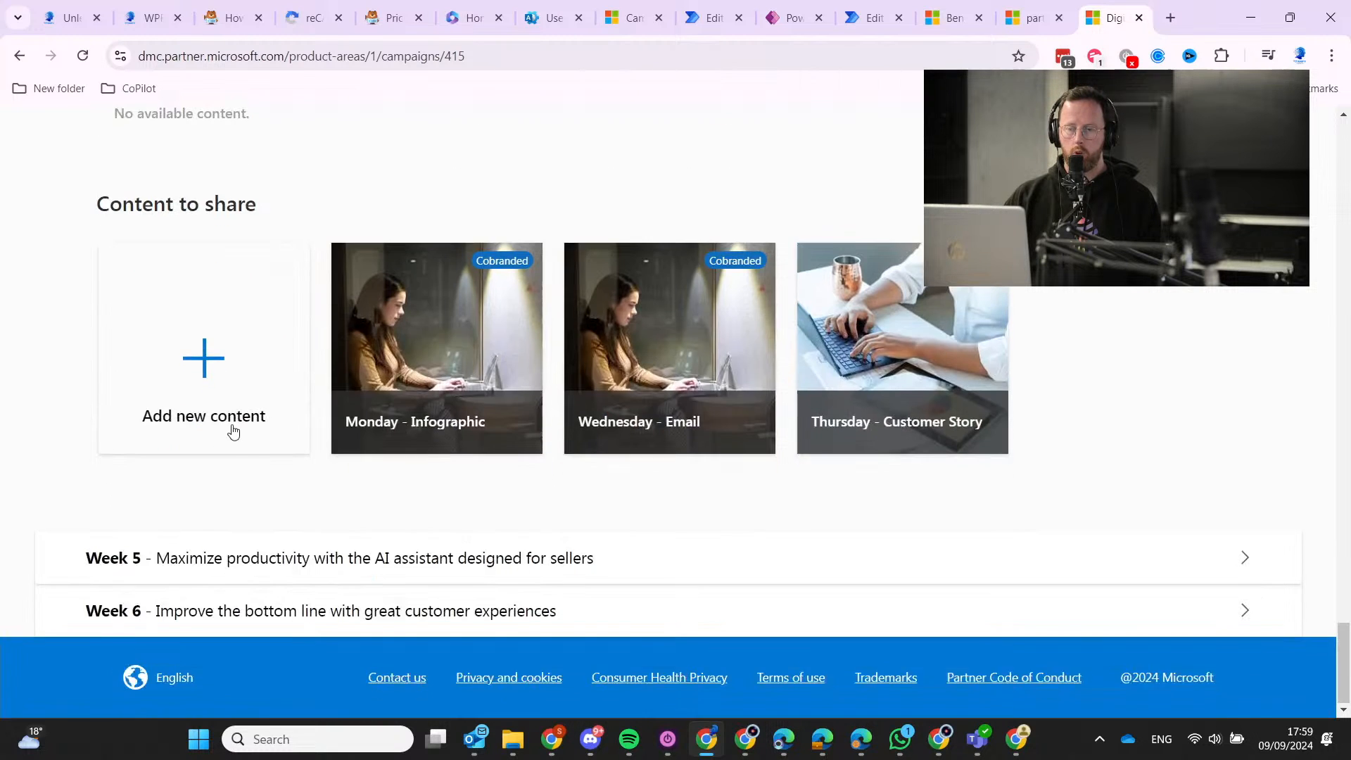
{"action": "key", "text": "alt+Tab"}
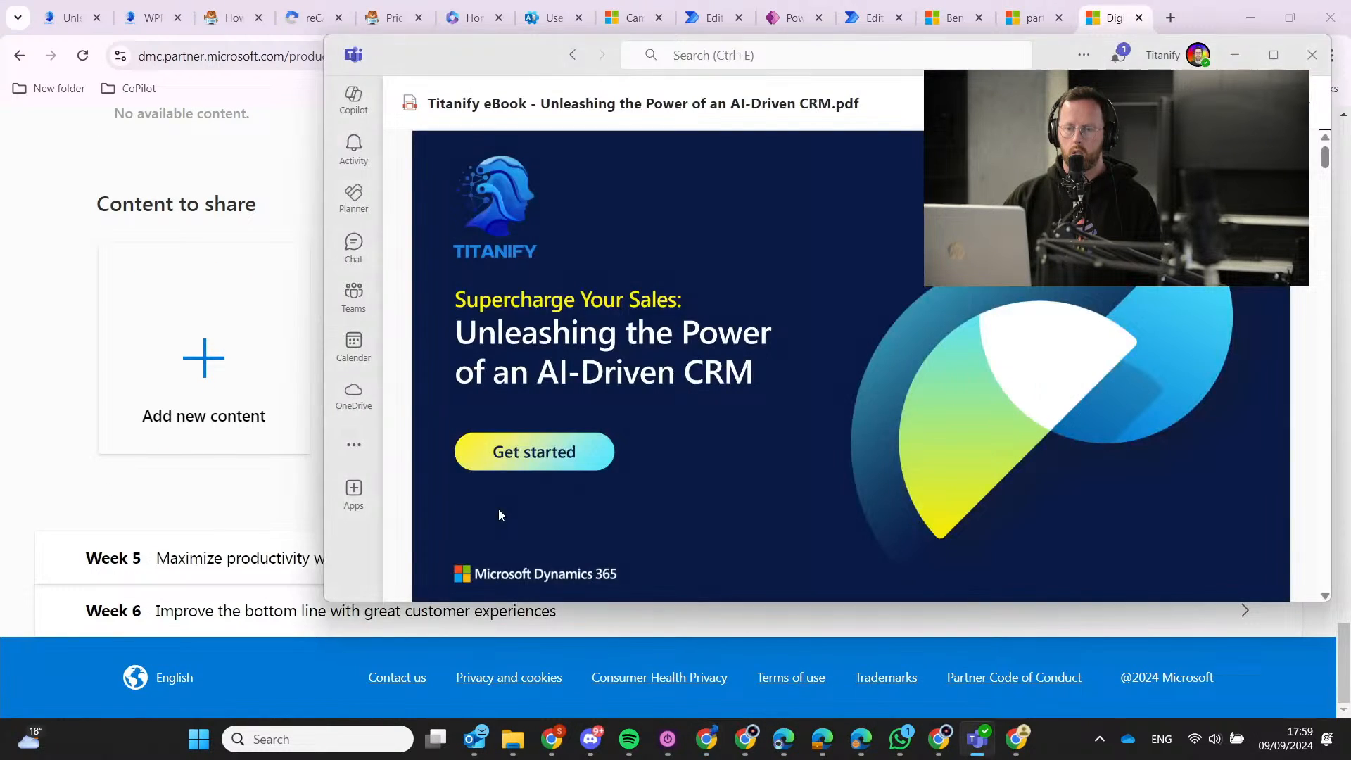
{"action": "key", "text": "alt+Tab"}
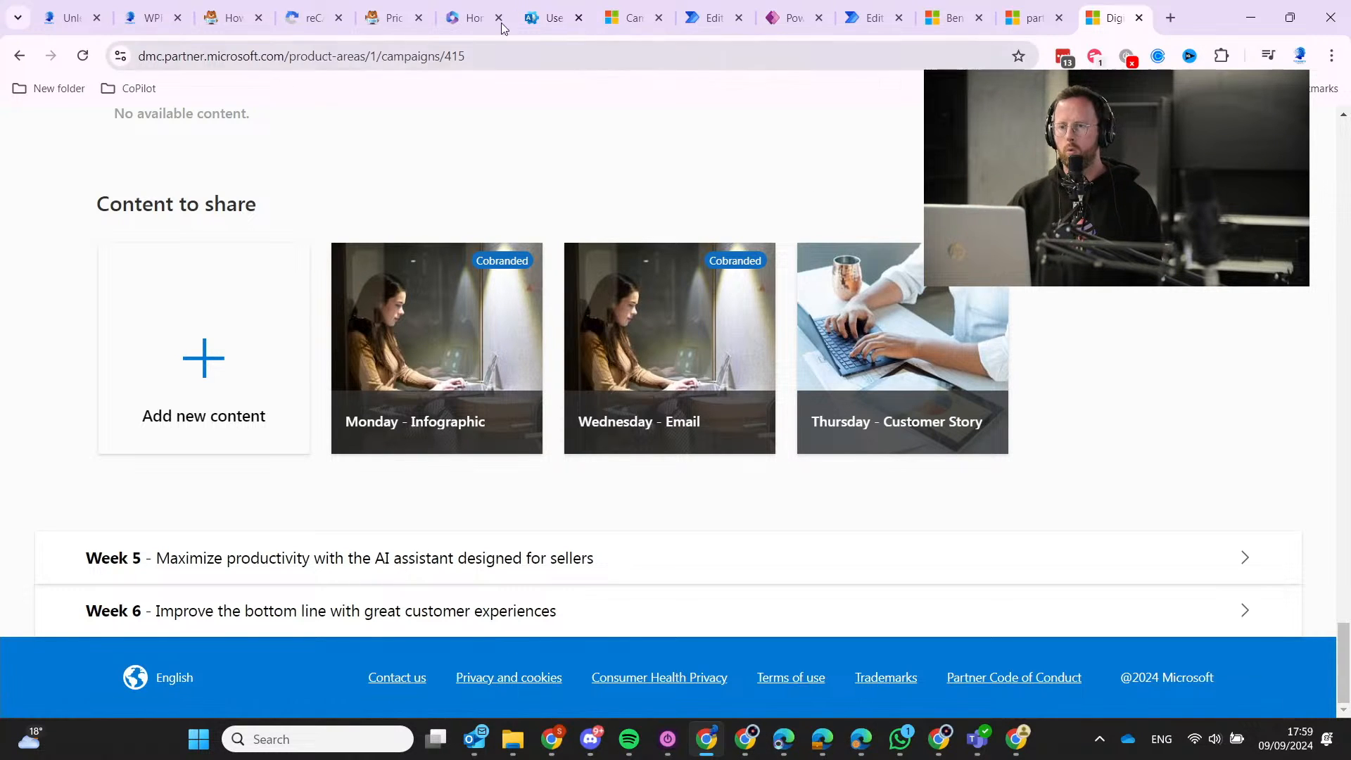
Go to Titanify's Customer Journey Mapping Workshop page and select its Workshop Customer Journey Map heading.
{"action": "left_click", "coordinate": [176, 10]}
{"action": "left_click", "coordinate": [70, 6]}
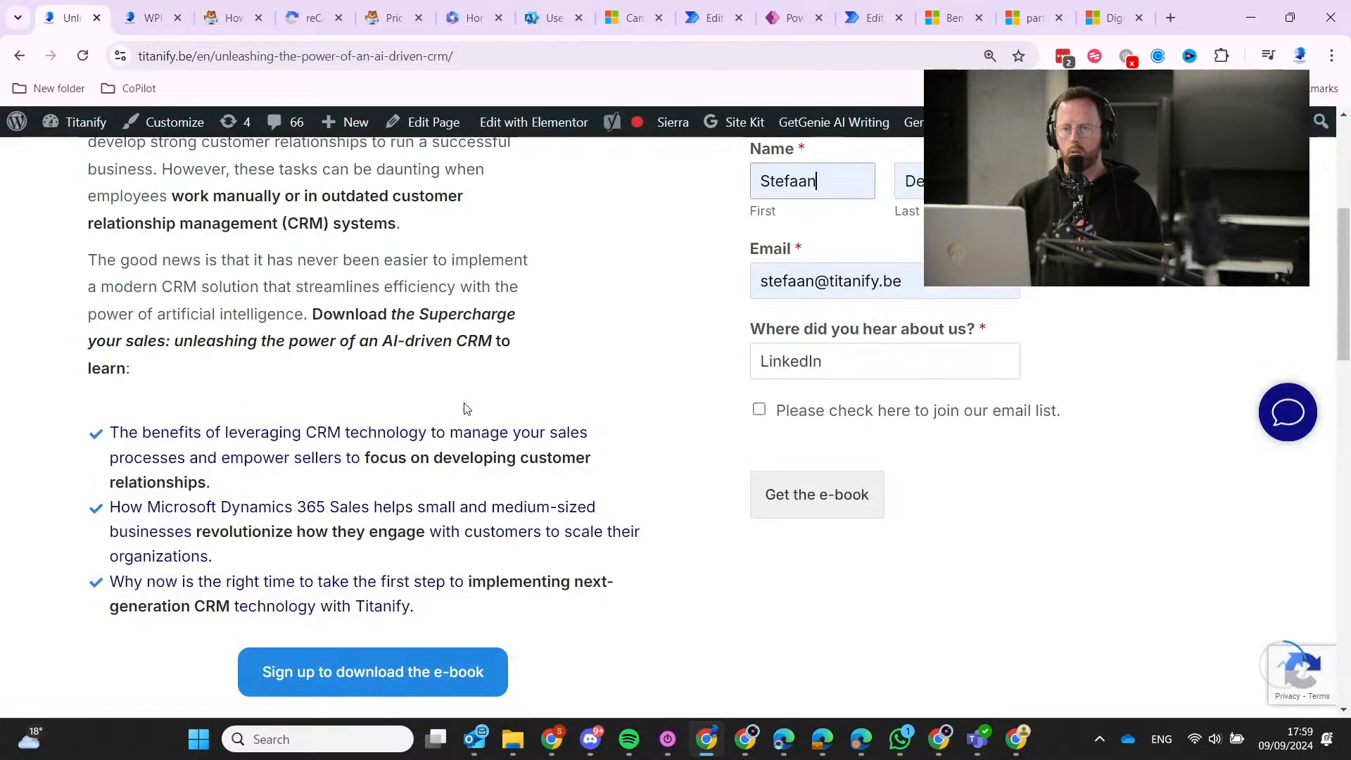
{"action": "scroll", "coordinate": [422, 401], "scroll_direction": "up", "scroll_amount": 6}
{"action": "mouse_move", "coordinate": [402, 195]}
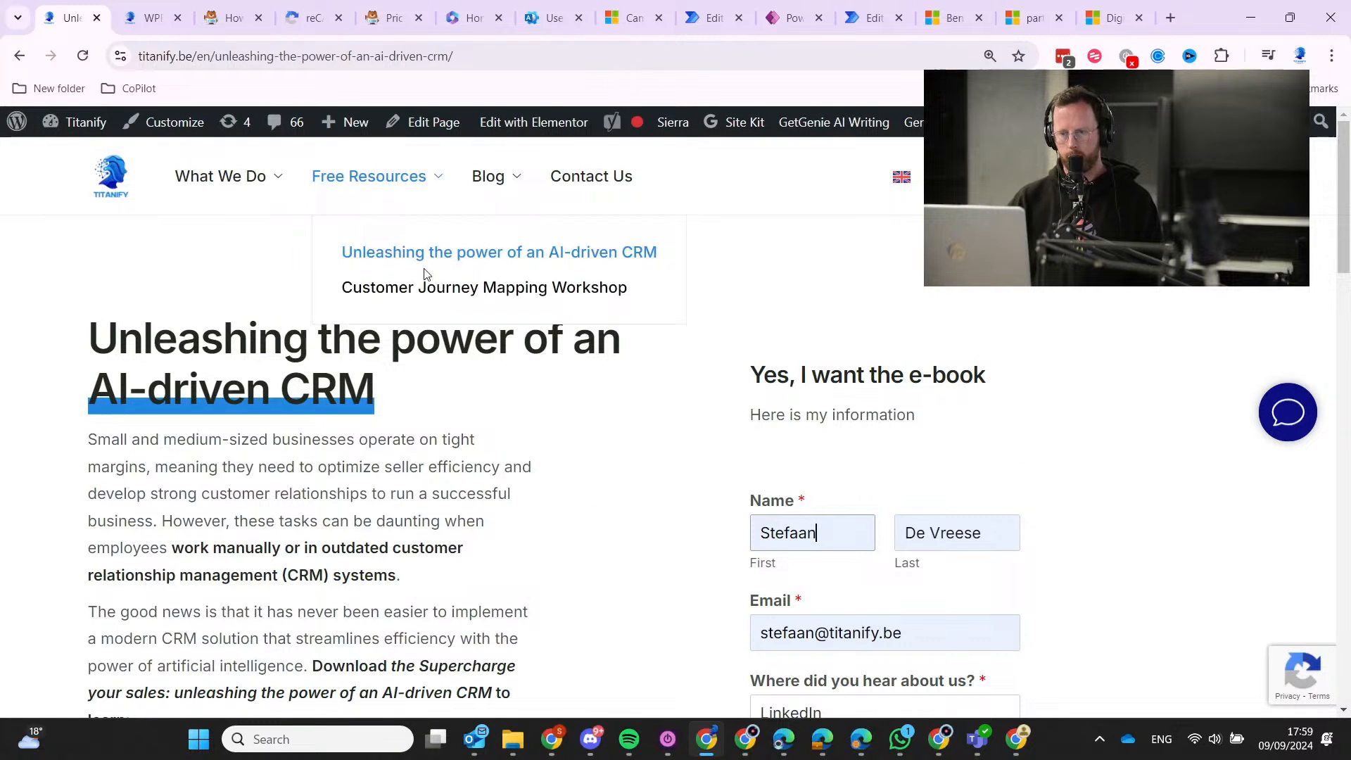
{"action": "left_click", "coordinate": [430, 301]}
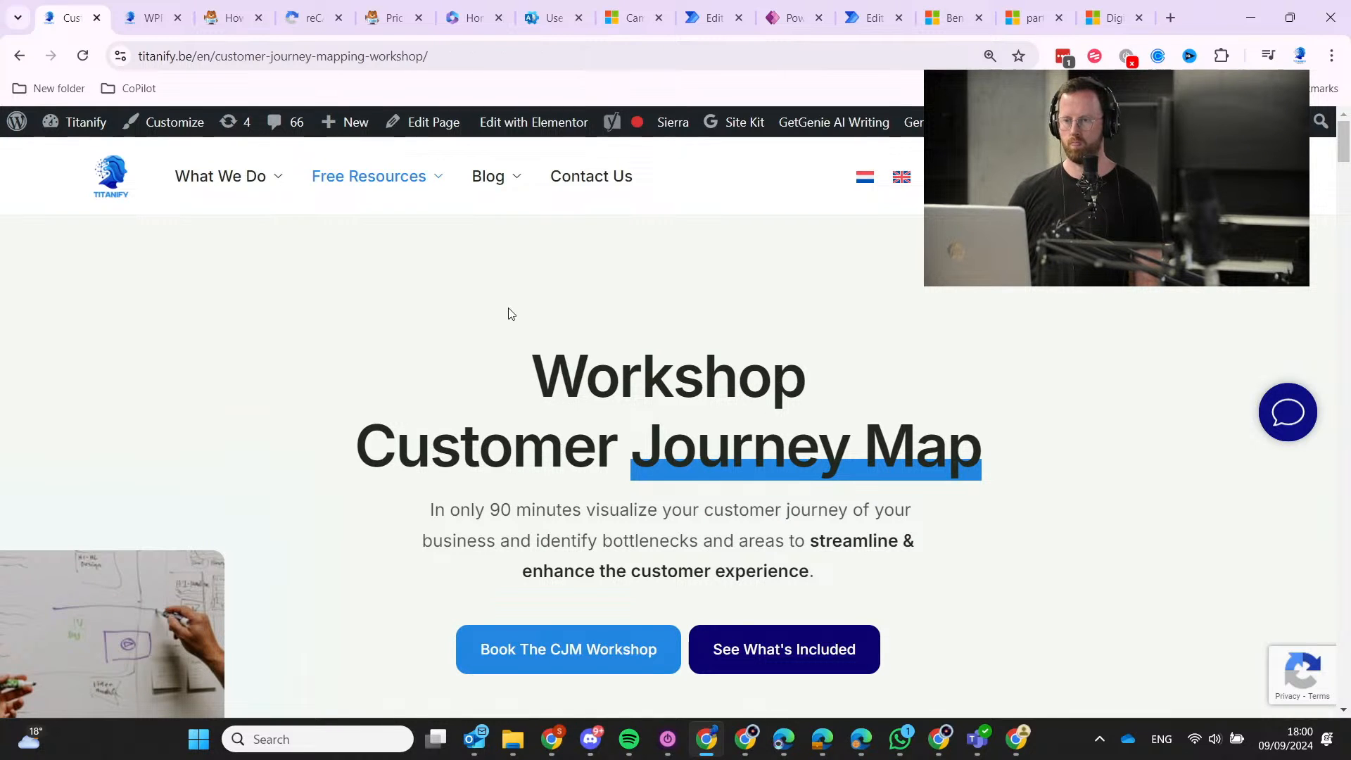
{"action": "left_click_drag", "start_coordinate": [517, 374], "coordinate": [1004, 471]}
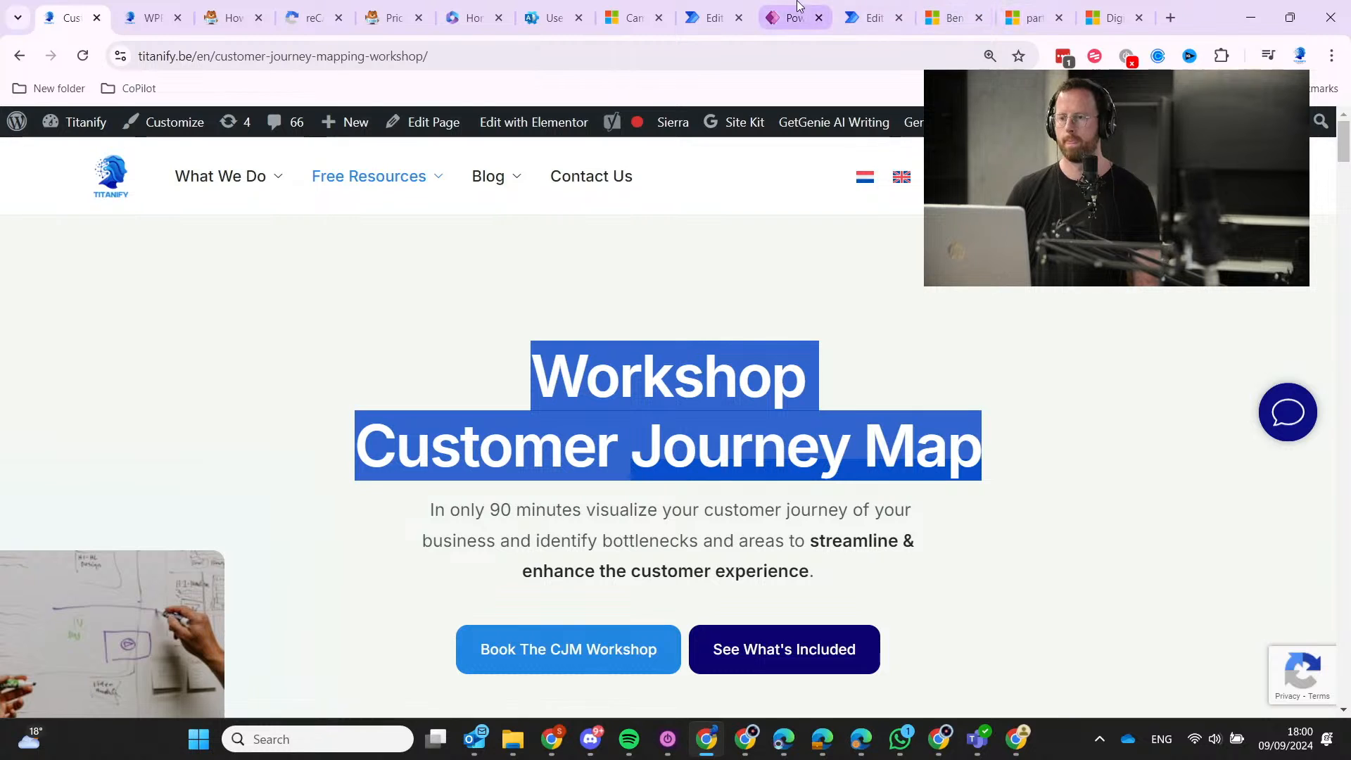
Start a new campaign named 'Customer Journey Mapping Workshop' by editing the pasted heading.
{"action": "left_click", "coordinate": [954, 18]}
{"action": "left_click", "coordinate": [635, 16]}
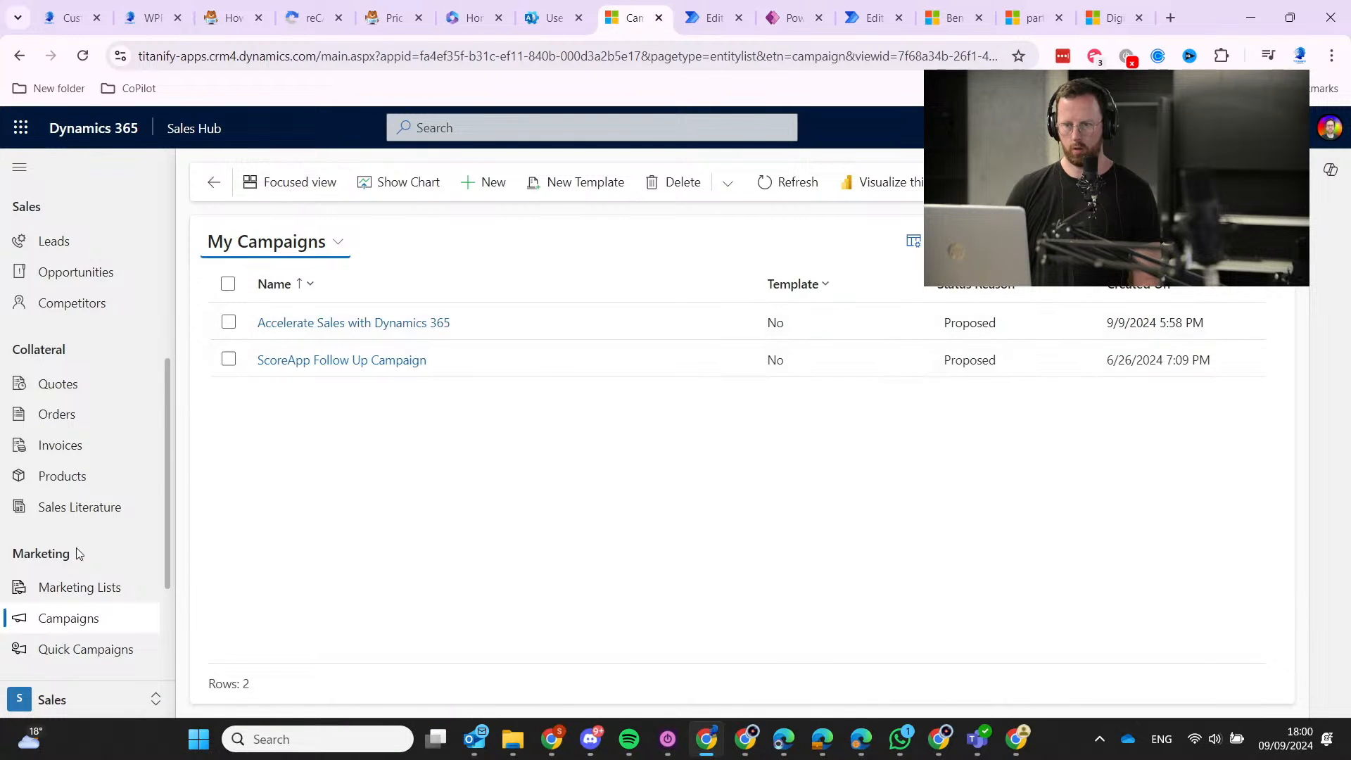
{"action": "left_click", "coordinate": [486, 182]}
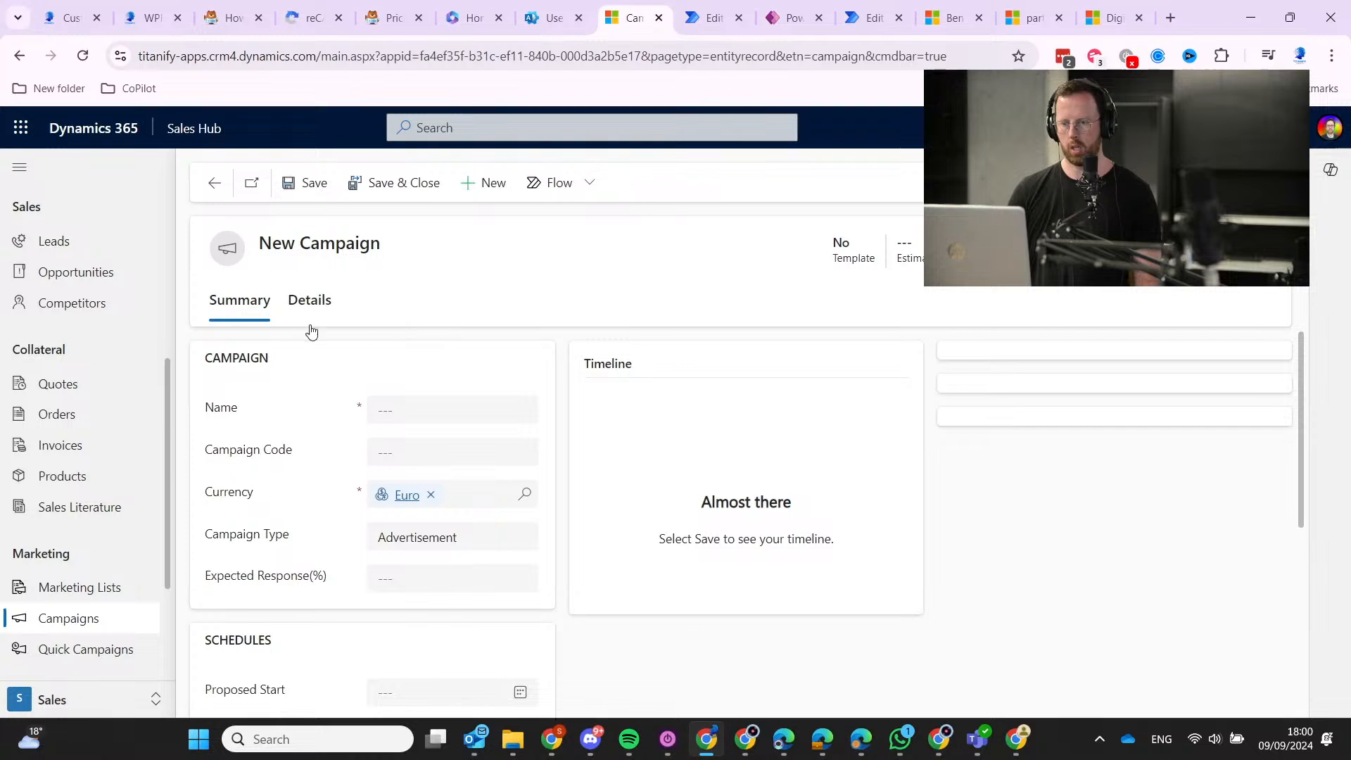
{"action": "left_click", "coordinate": [451, 408]}
{"action": "key", "text": "ctrl+v"}
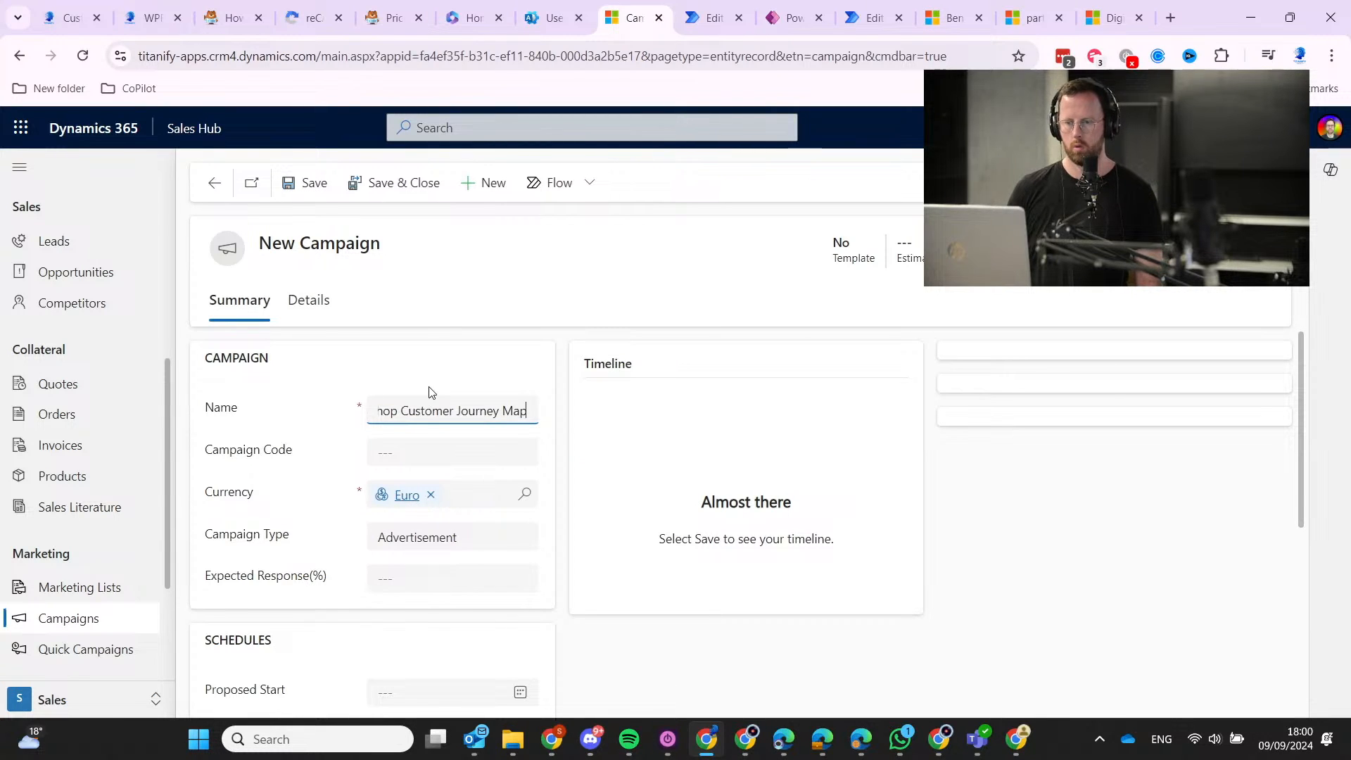
{"action": "key", "text": "Home"}
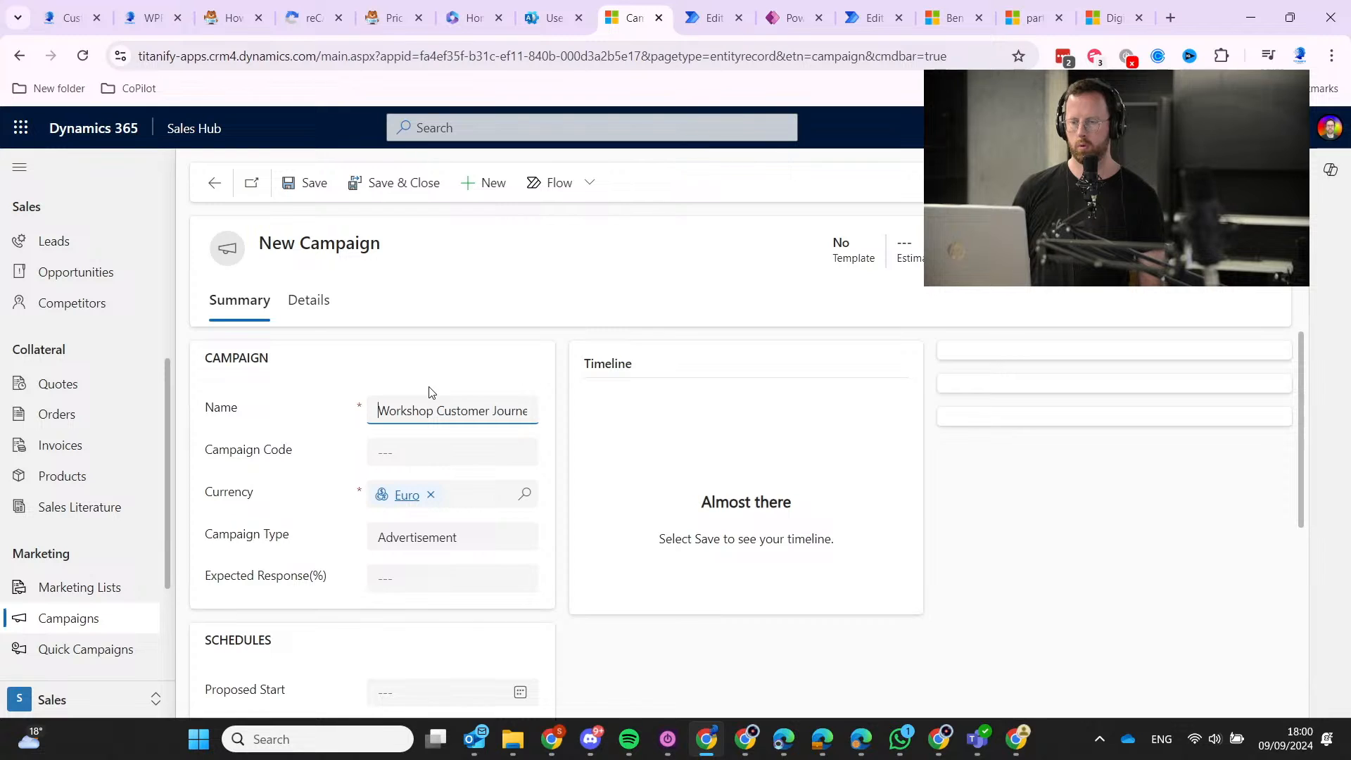
{"action": "key", "text": "Delete"}
{"action": "key", "text": "Delete"}
{"action": "key", "text": "Delete"}
{"action": "key", "text": "Delete"}
{"action": "key", "text": "Delete"}
{"action": "key", "text": "Delete"}
{"action": "key", "text": "Delete"}
{"action": "key", "text": "Delete"}
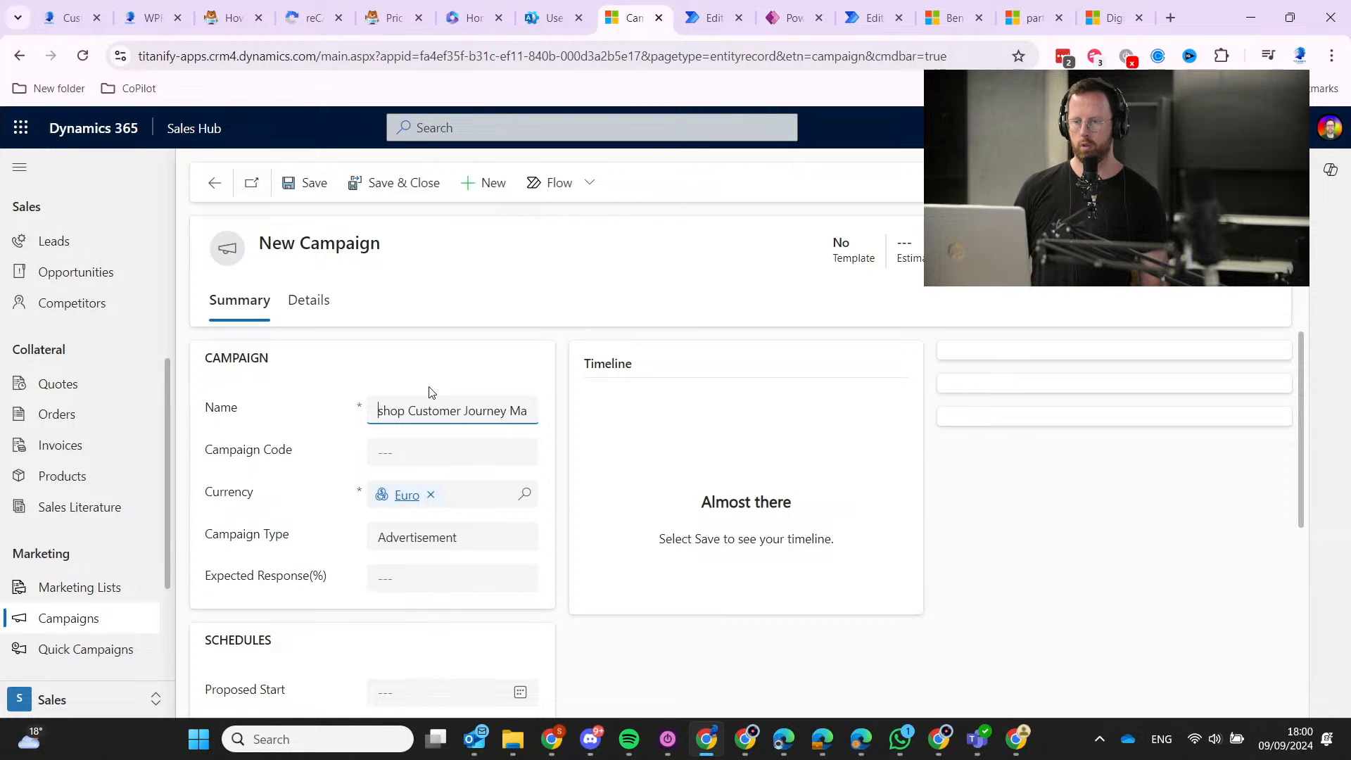
{"action": "key", "text": "Delete"}
{"action": "key", "text": "End"}
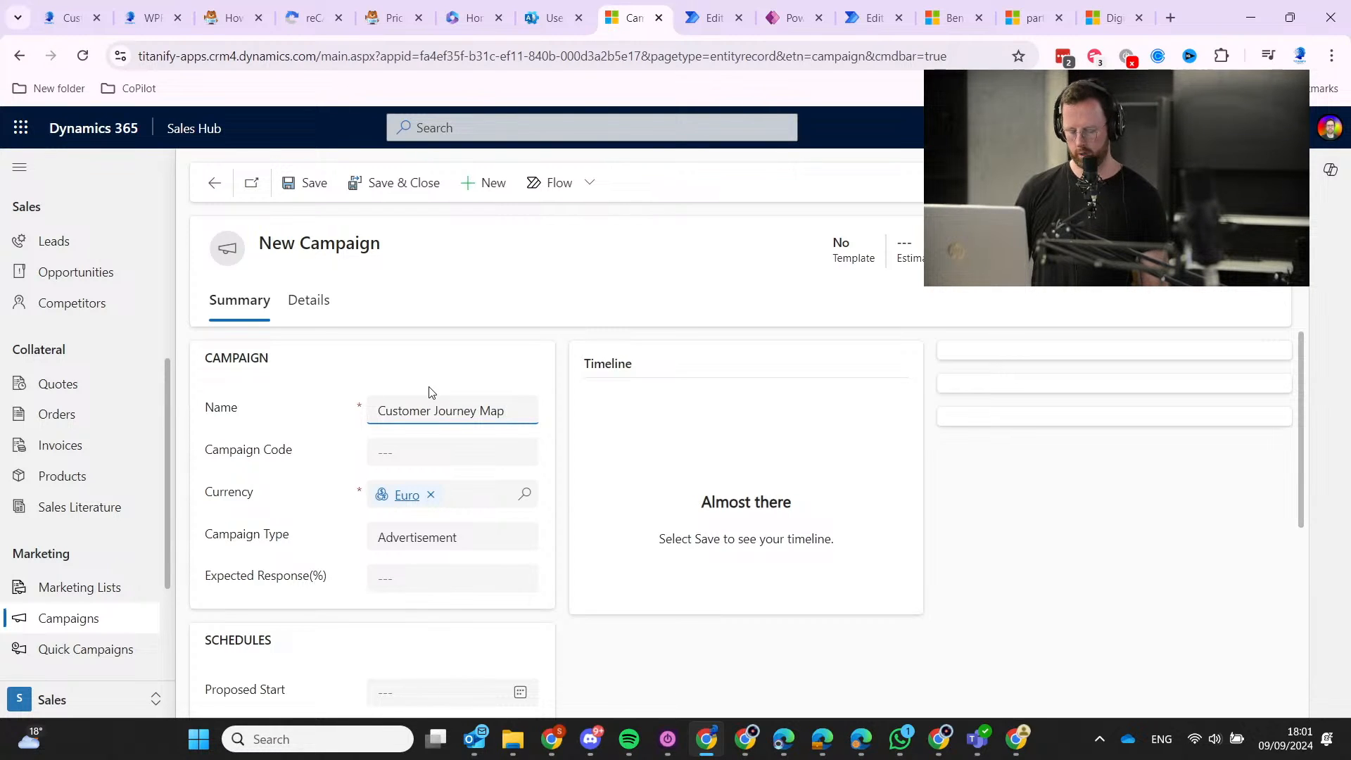
{"action": "type", "text": "ping "}
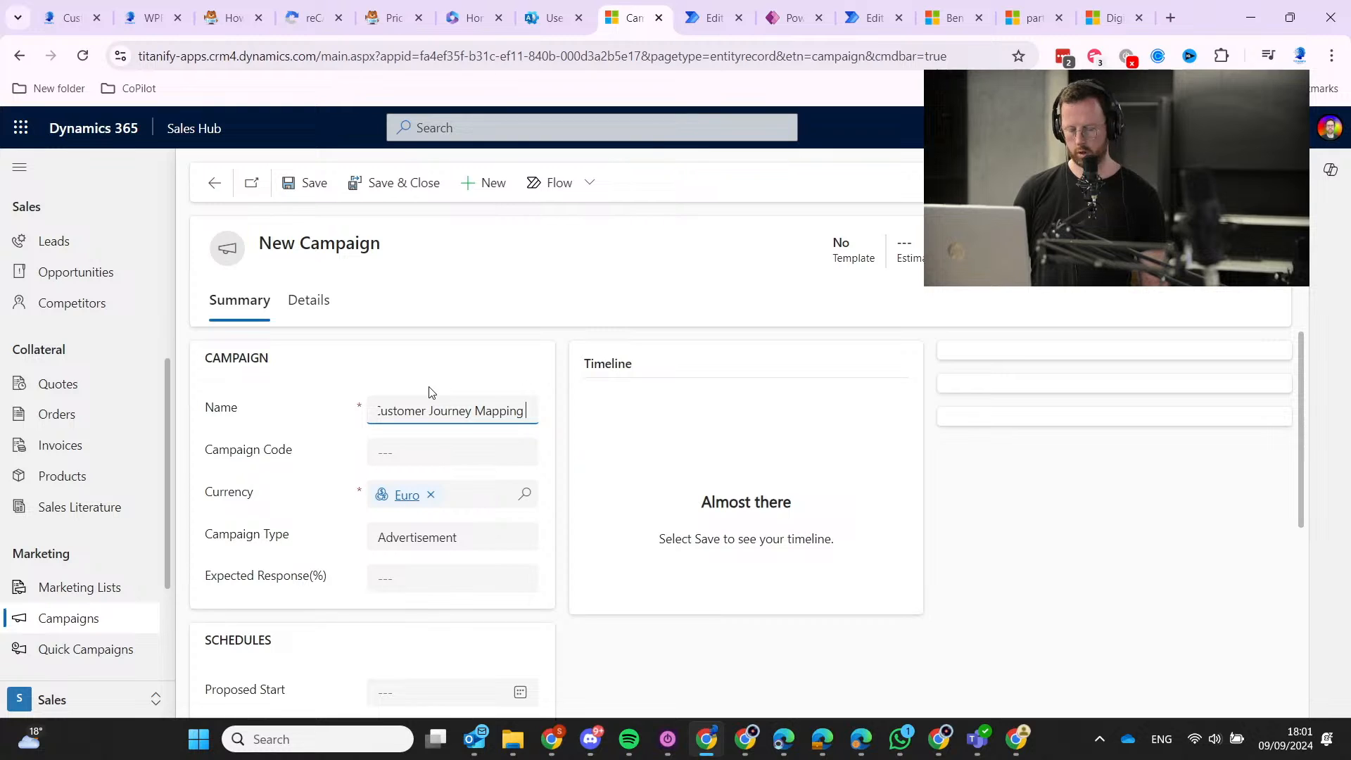
{"action": "type", "text": "Workshop"}
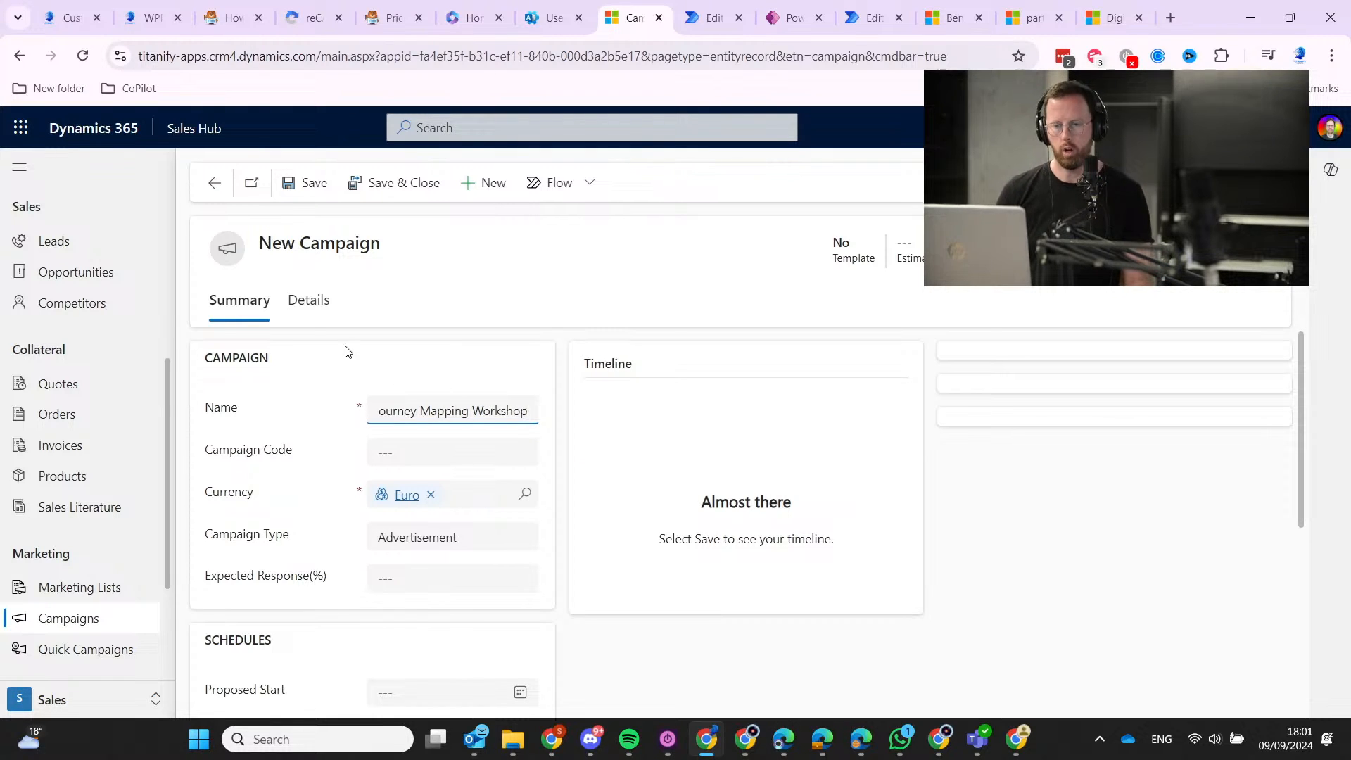
Enter campaign code CJMWS, set the campaign type to Event, and save.
{"action": "left_click", "coordinate": [412, 446]}
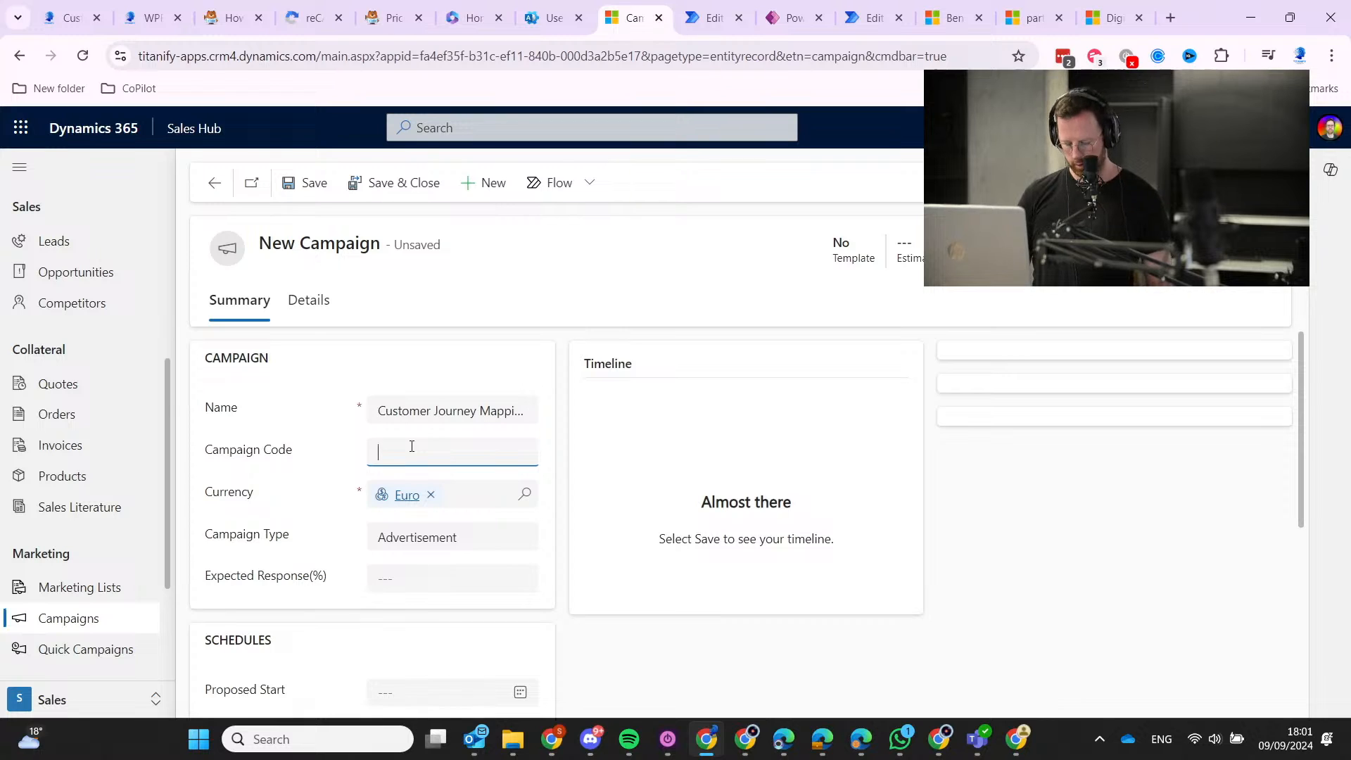
{"action": "type", "text": "CJMWS"}
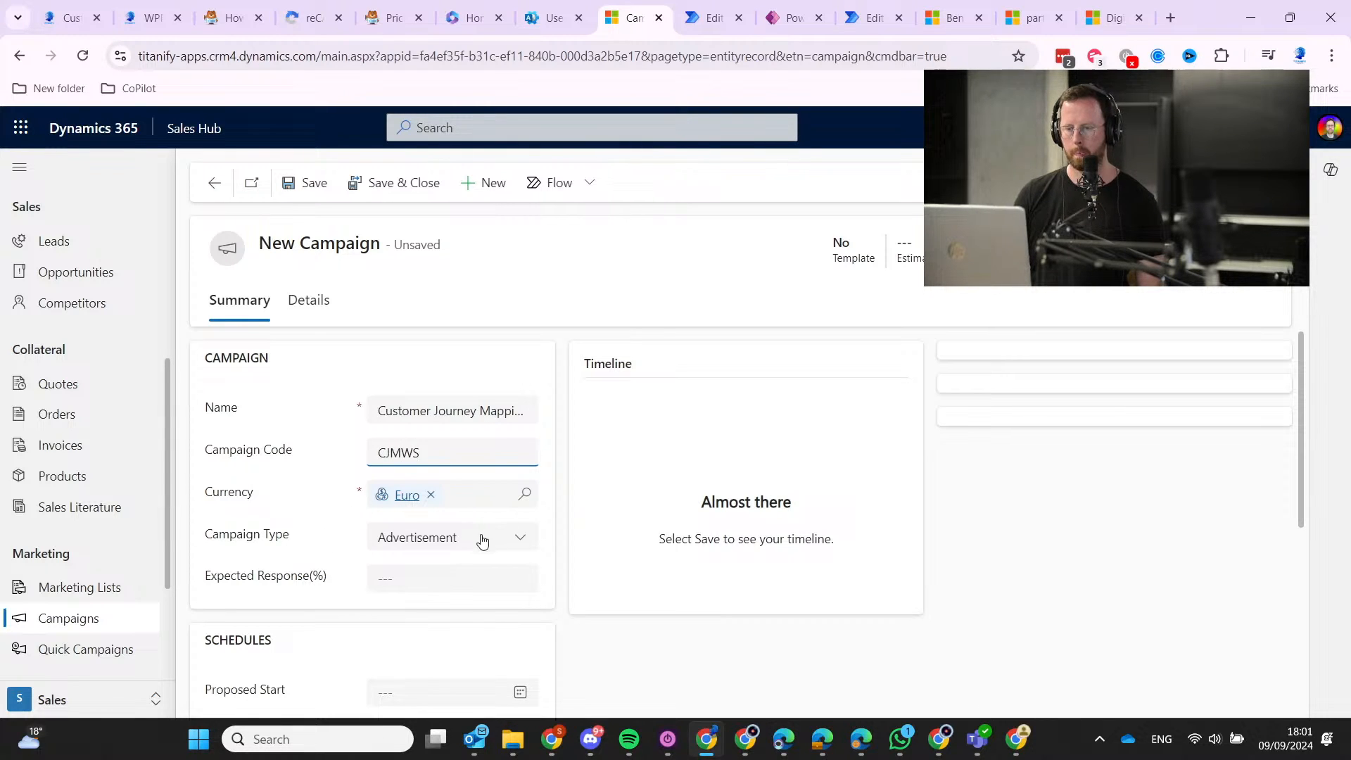
{"action": "left_click", "coordinate": [482, 540]}
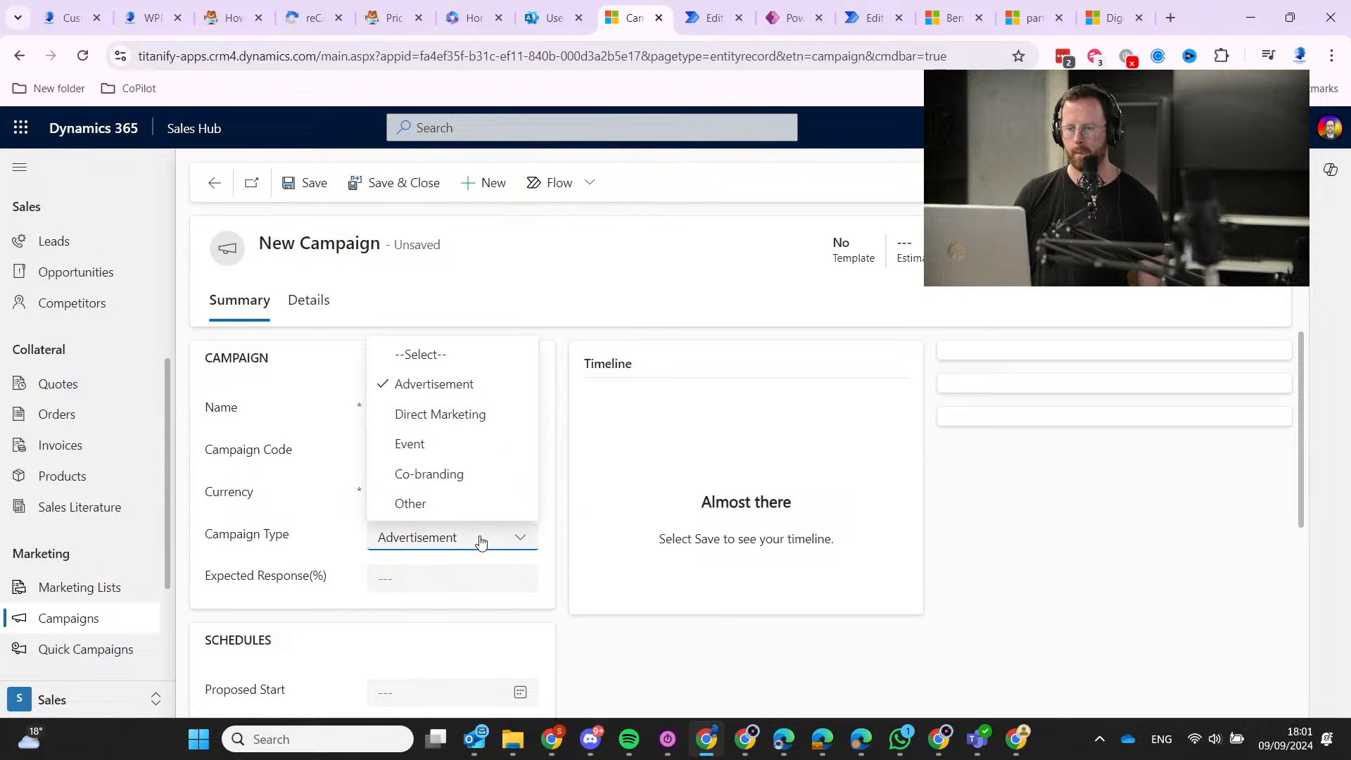
{"action": "left_click", "coordinate": [483, 459]}
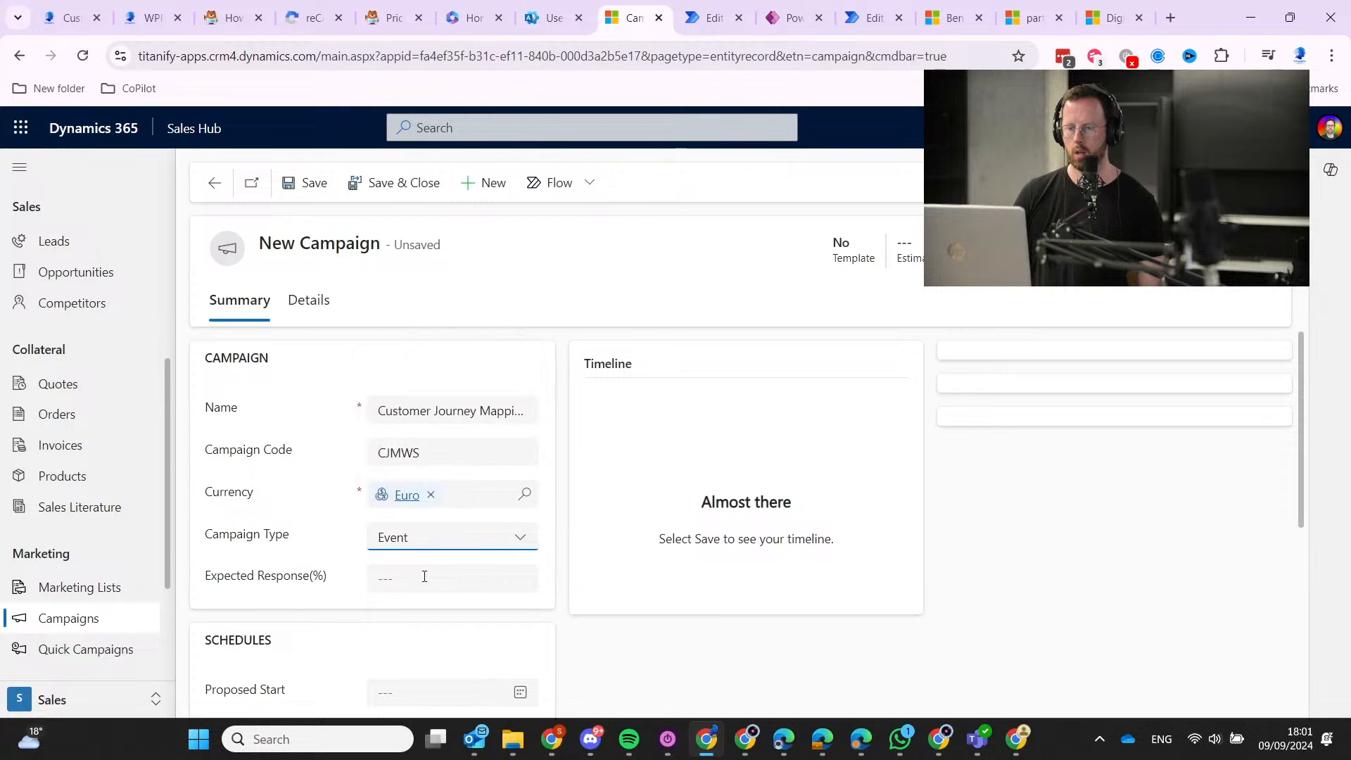
{"action": "scroll", "coordinate": [329, 589], "scroll_direction": "down", "scroll_amount": 3}
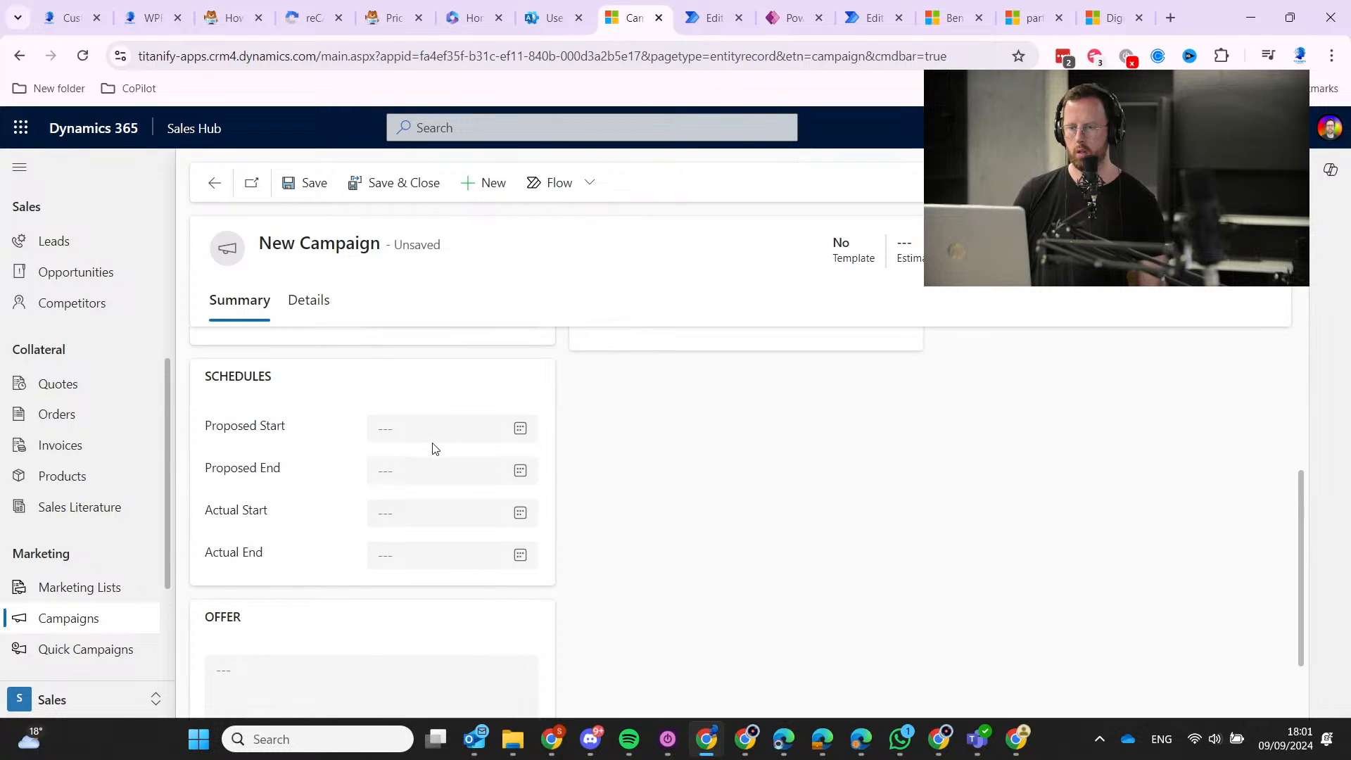
{"action": "left_click", "coordinate": [308, 183]}
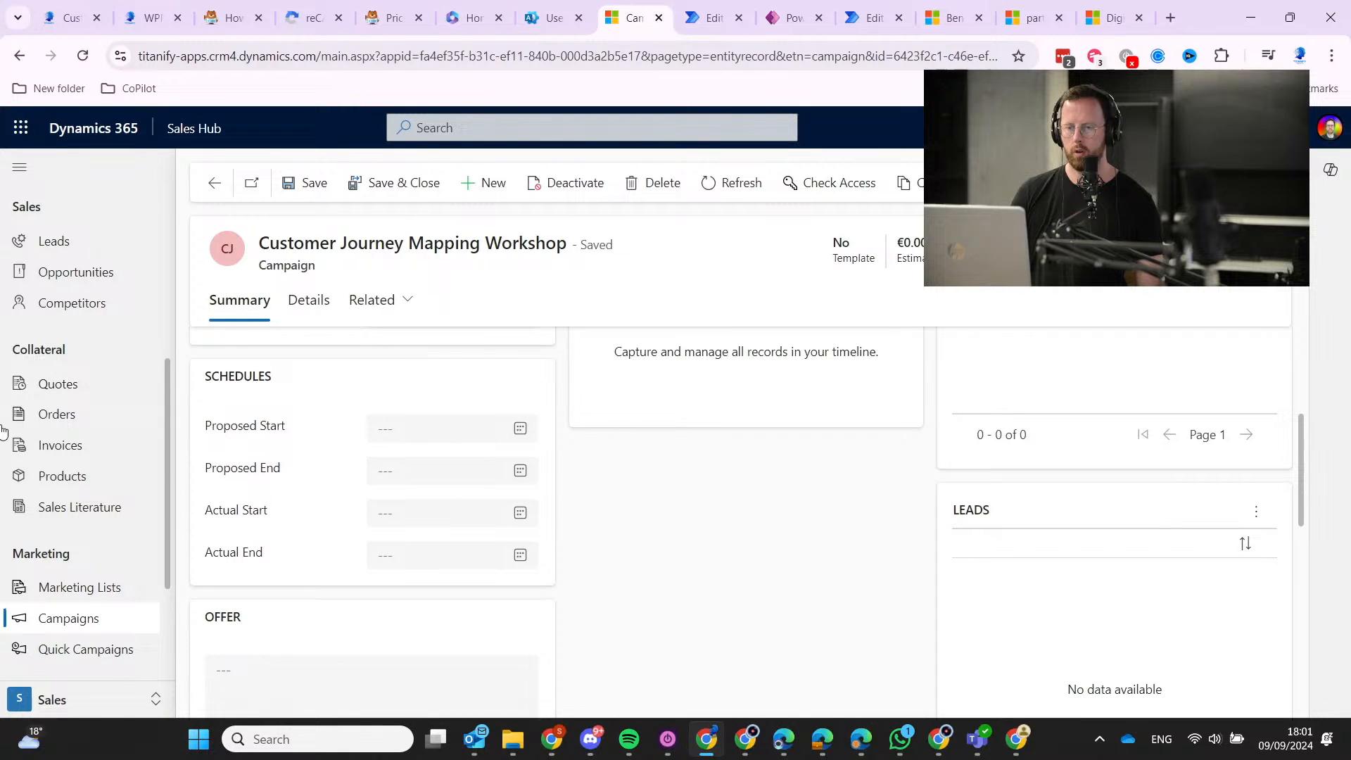
Browse My Open Leads and check the test lead's record.
{"action": "scroll", "coordinate": [57, 497], "scroll_direction": "up", "scroll_amount": 2}
{"action": "scroll", "coordinate": [57, 499], "scroll_direction": "up", "scroll_amount": 5}
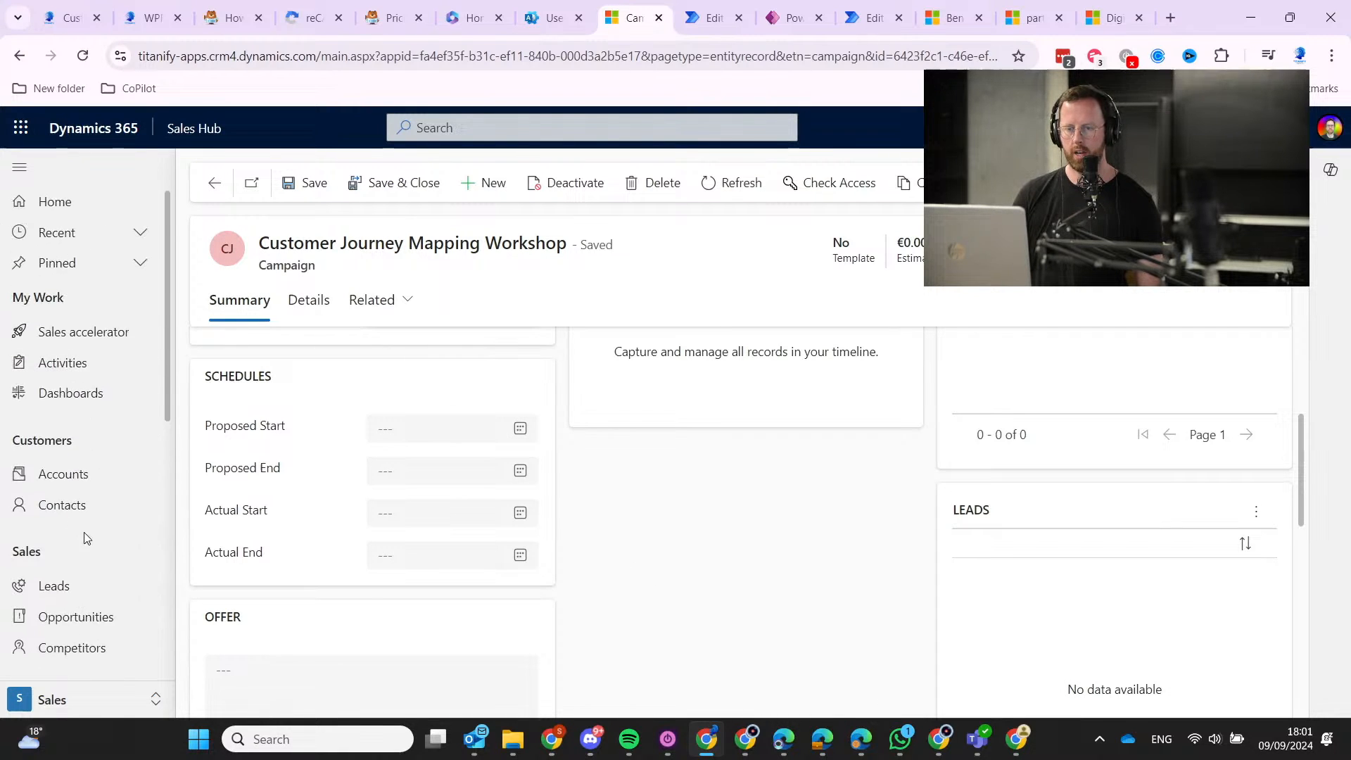
{"action": "left_click", "coordinate": [70, 582]}
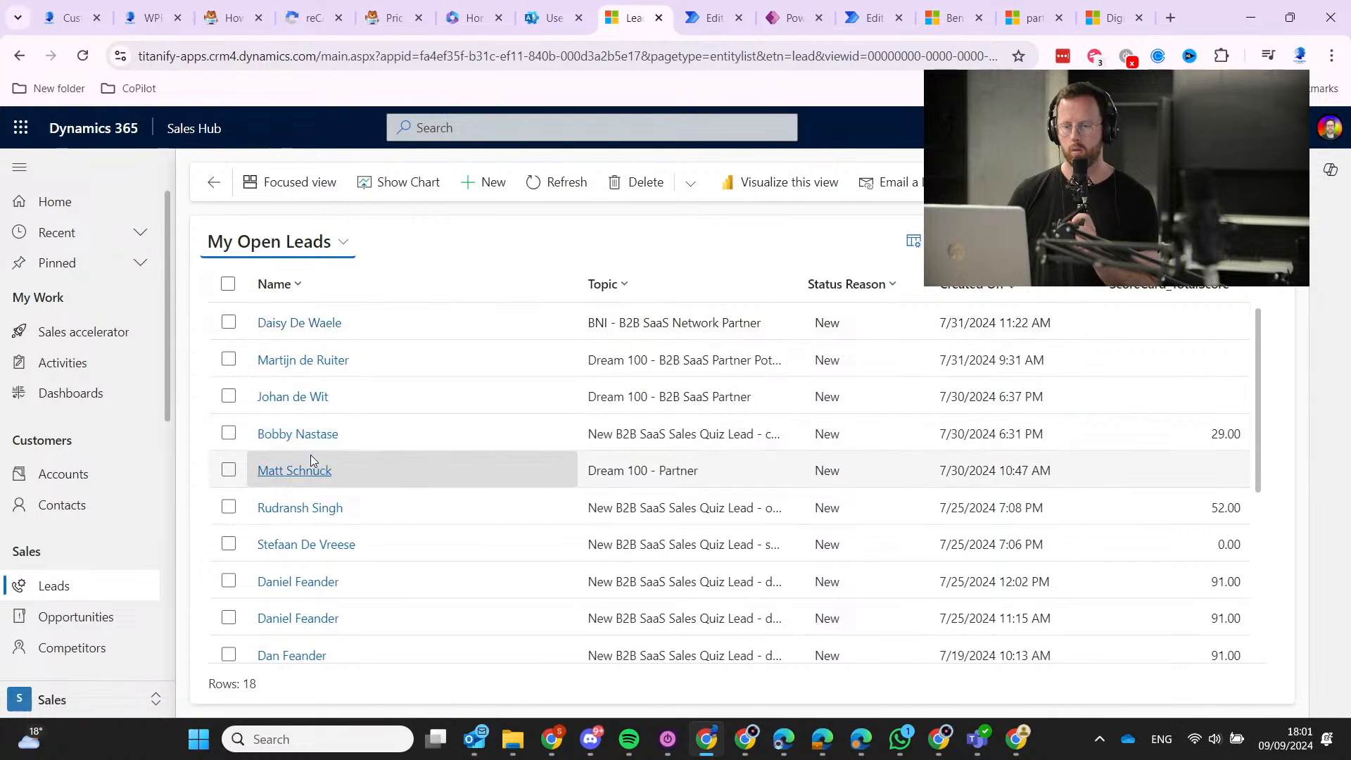
{"action": "scroll", "coordinate": [304, 461], "scroll_direction": "down", "scroll_amount": 4}
{"action": "scroll", "coordinate": [311, 457], "scroll_direction": "up", "scroll_amount": 3}
{"action": "scroll", "coordinate": [311, 456], "scroll_direction": "up", "scroll_amount": 2}
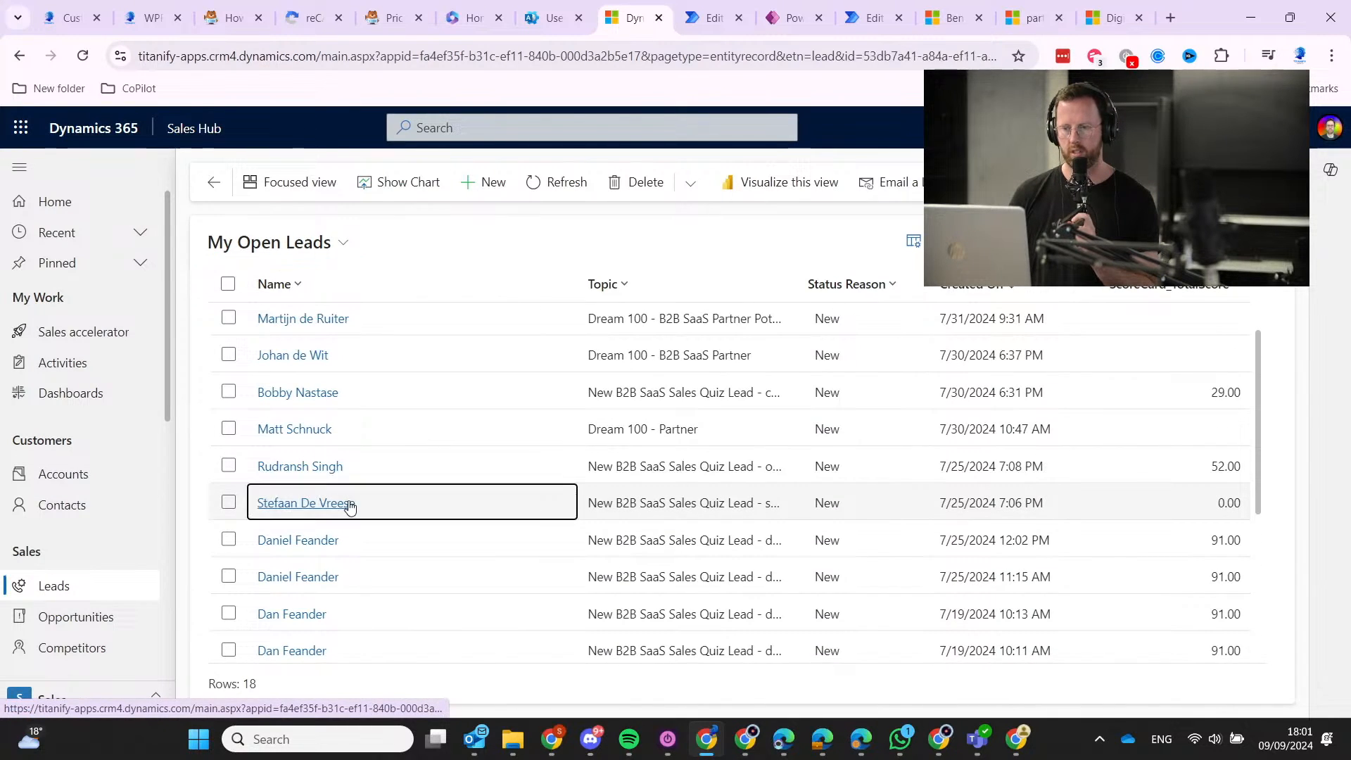
{"action": "left_click", "coordinate": [349, 508]}
{"action": "scroll", "coordinate": [356, 460], "scroll_direction": "down", "scroll_amount": 4}
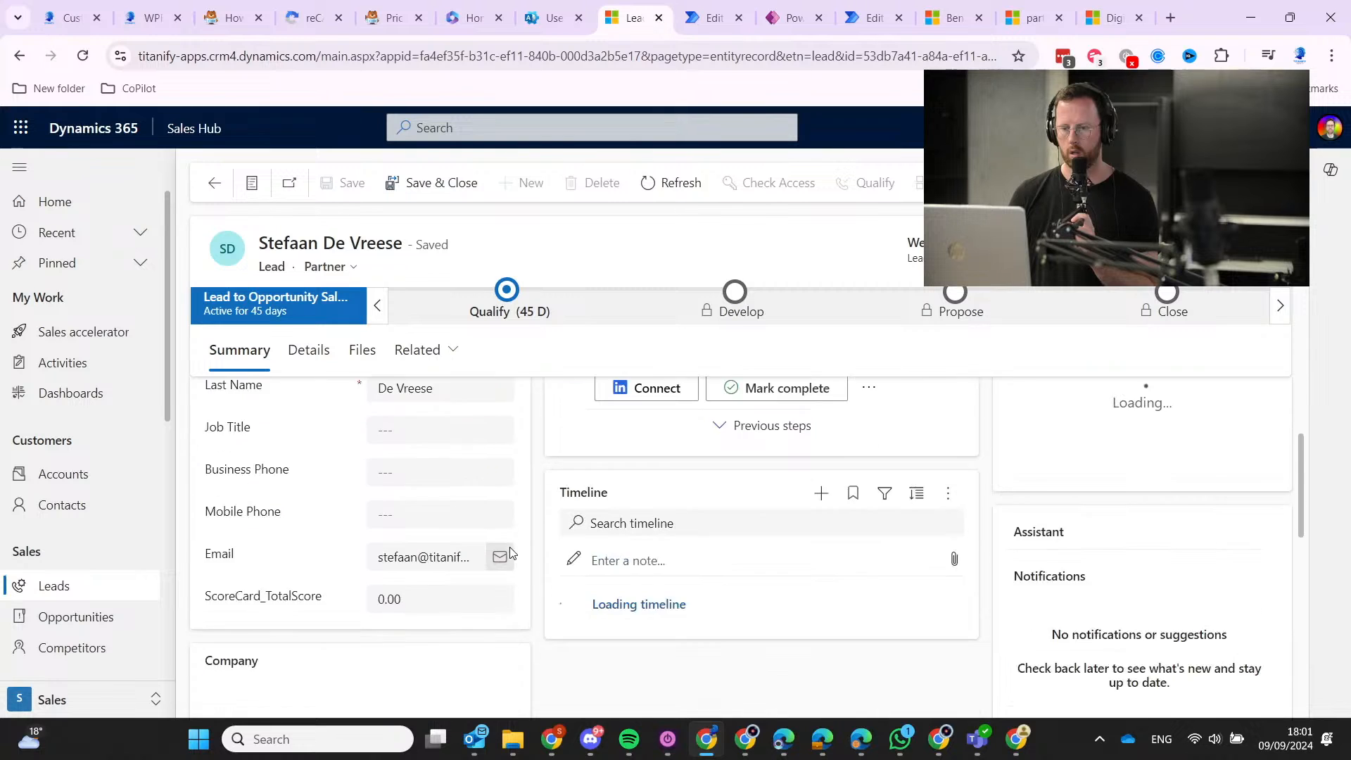
{"action": "left_click", "coordinate": [215, 183]}
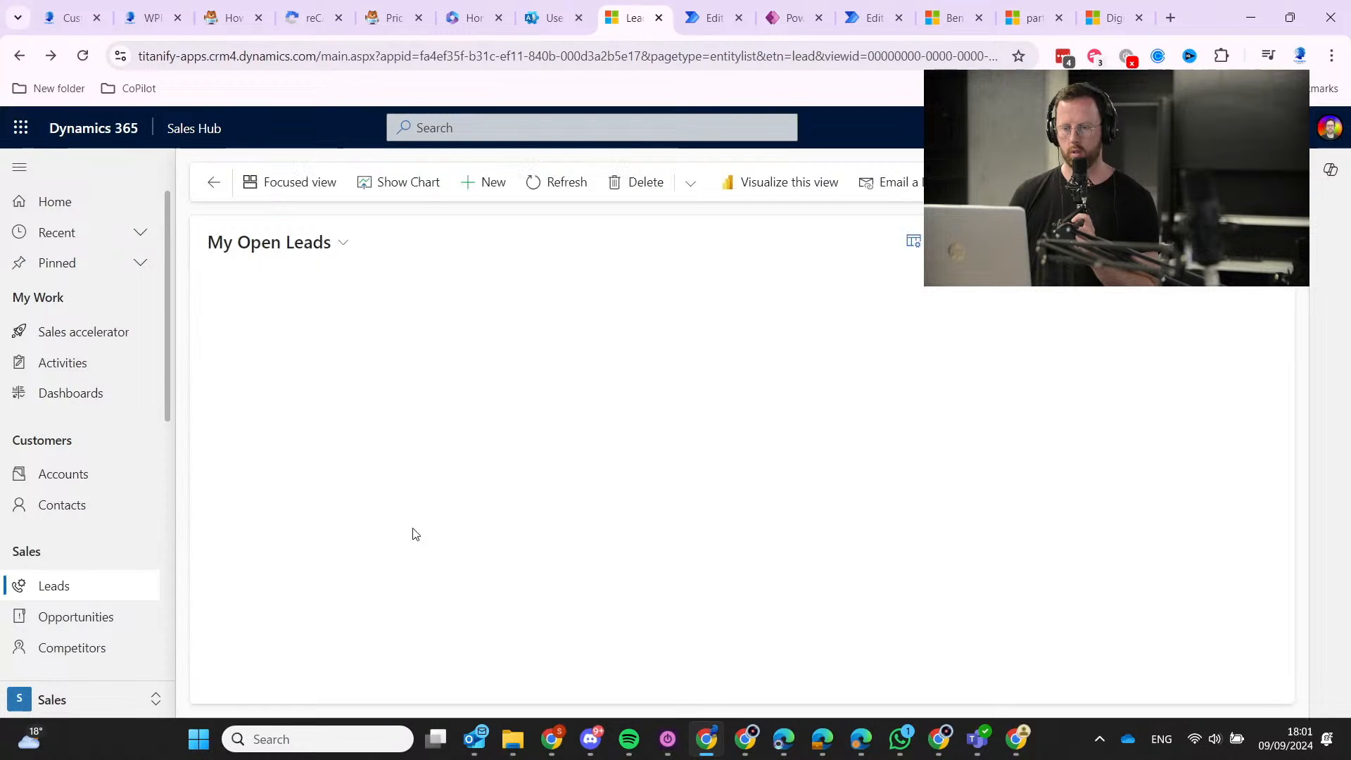
{"action": "scroll", "coordinate": [313, 485], "scroll_direction": "down", "scroll_amount": 3}
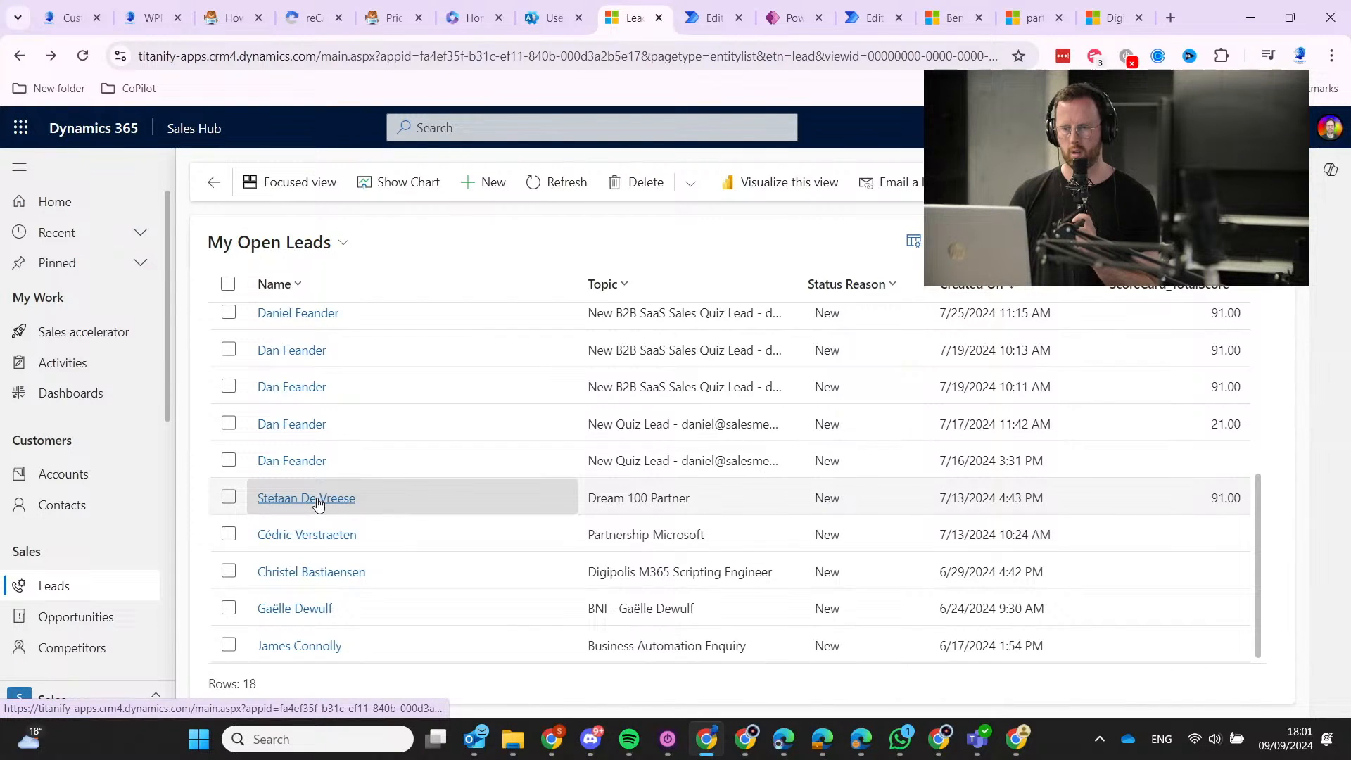
Set the Dream 100 Partner lead's source campaign to Customer Journey Mapping Workshop and save it.
{"action": "left_click", "coordinate": [331, 498]}
{"action": "scroll", "coordinate": [324, 486], "scroll_direction": "down", "scroll_amount": 5}
{"action": "scroll", "coordinate": [356, 484], "scroll_direction": "up", "scroll_amount": 5}
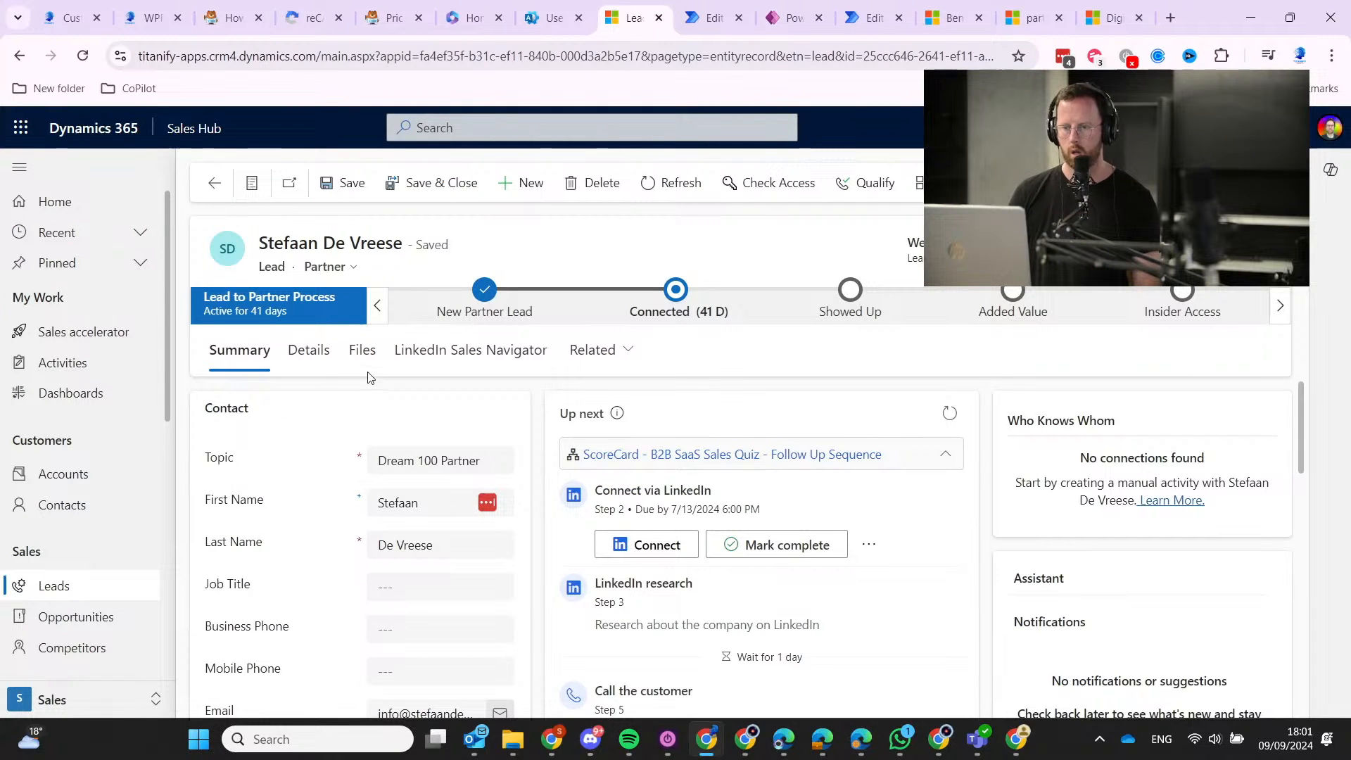
{"action": "left_click", "coordinate": [310, 350]}
{"action": "left_click", "coordinate": [851, 459]}
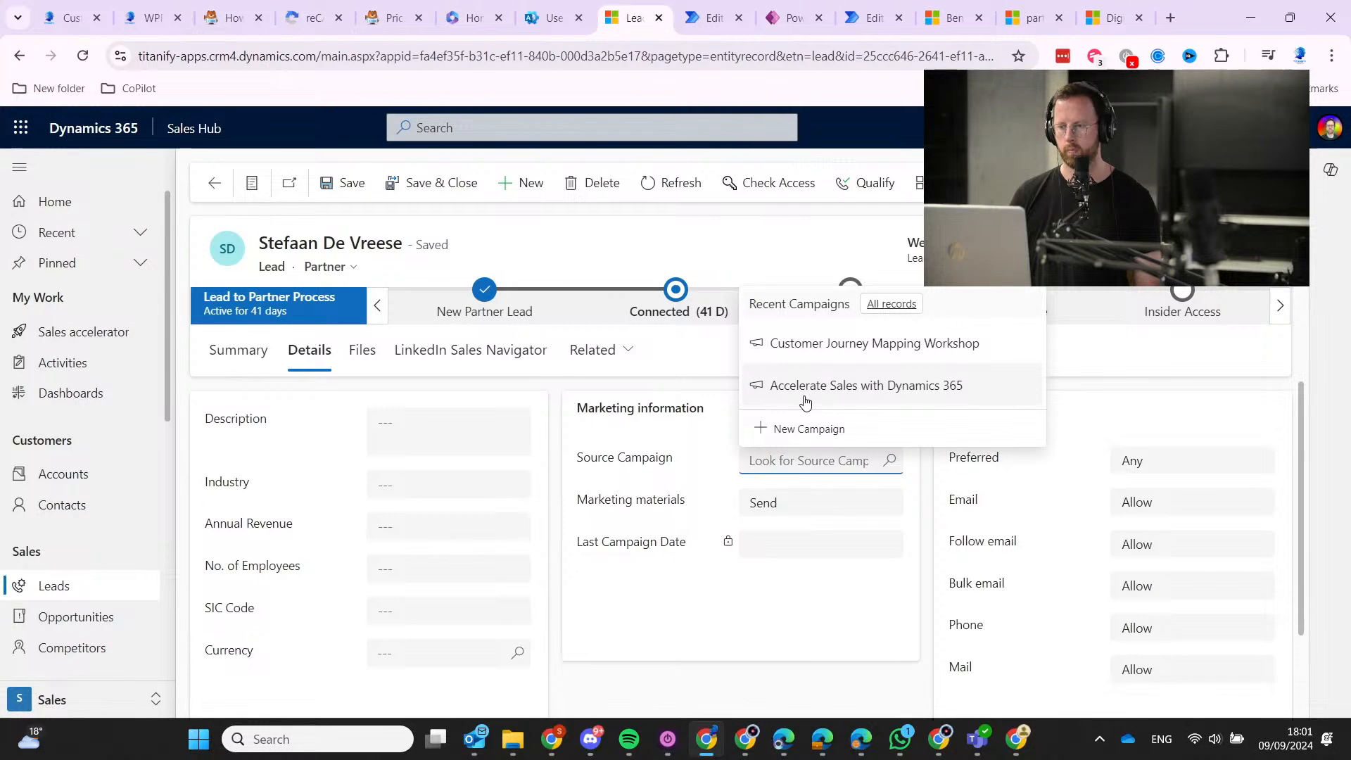
{"action": "left_click", "coordinate": [807, 352]}
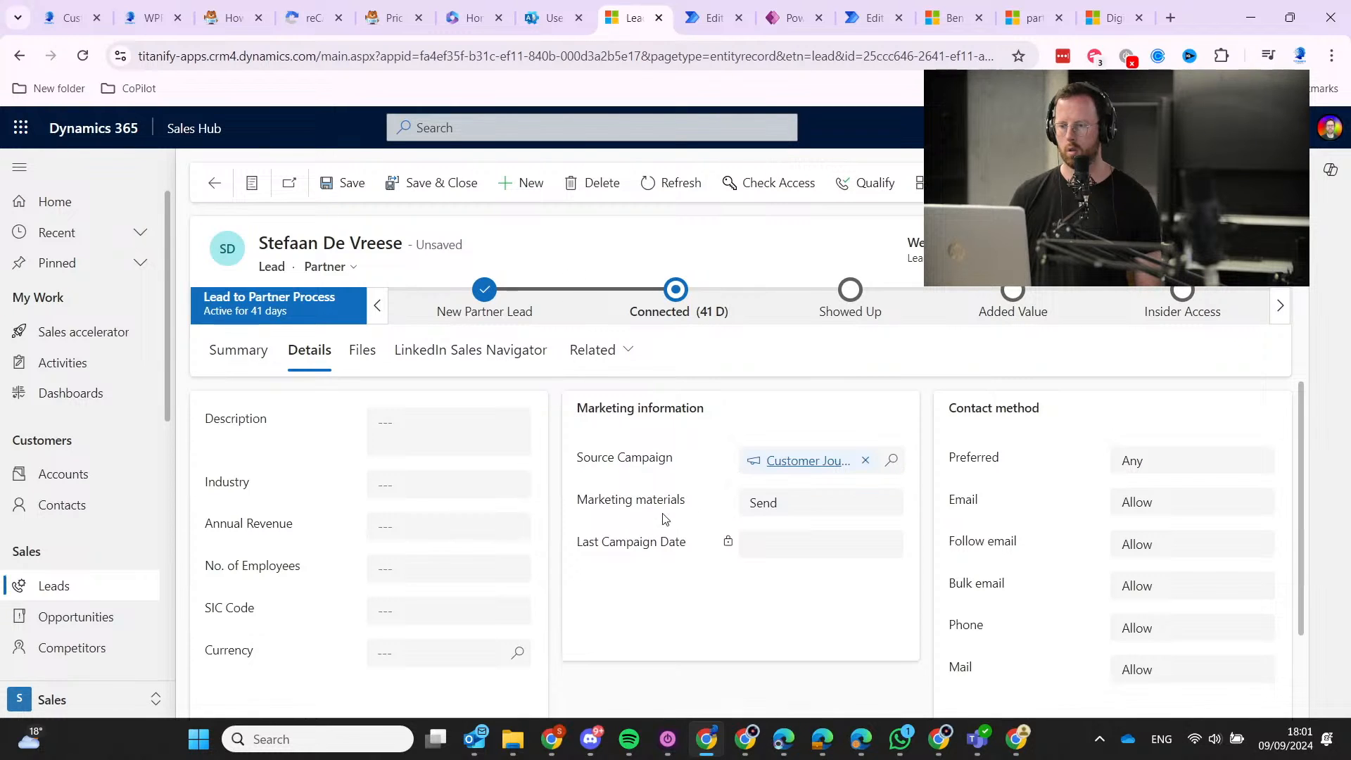
{"action": "left_click", "coordinate": [345, 185]}
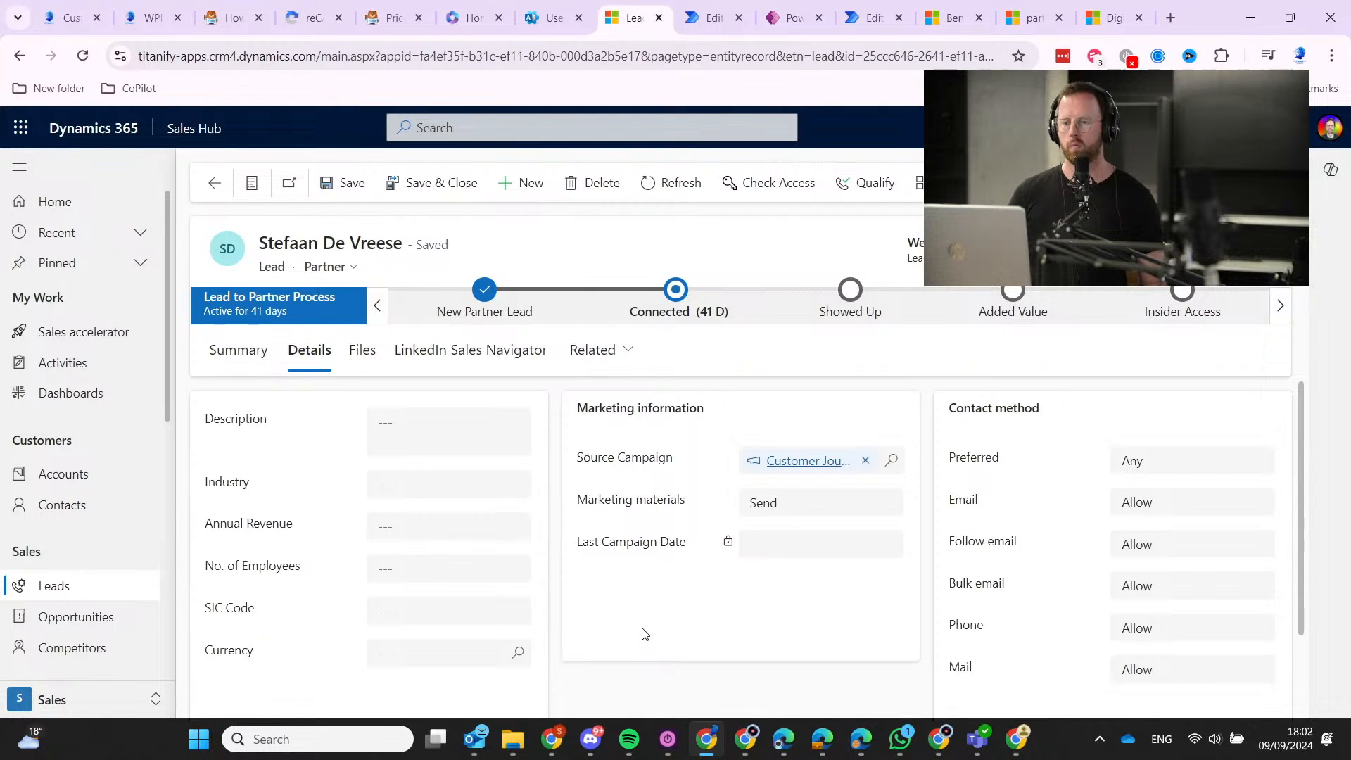
{"action": "mouse_move", "coordinate": [651, 539]}
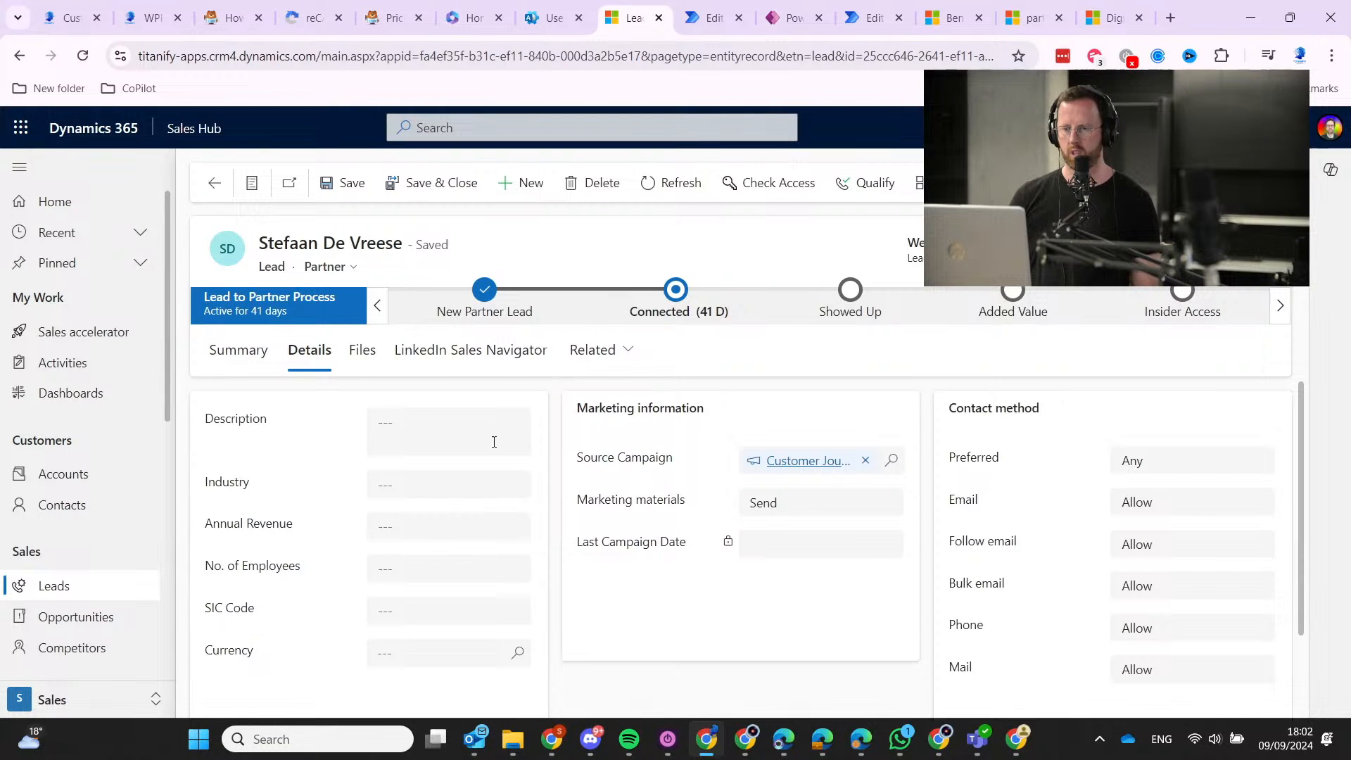
{"action": "left_click", "coordinate": [107, 591]}
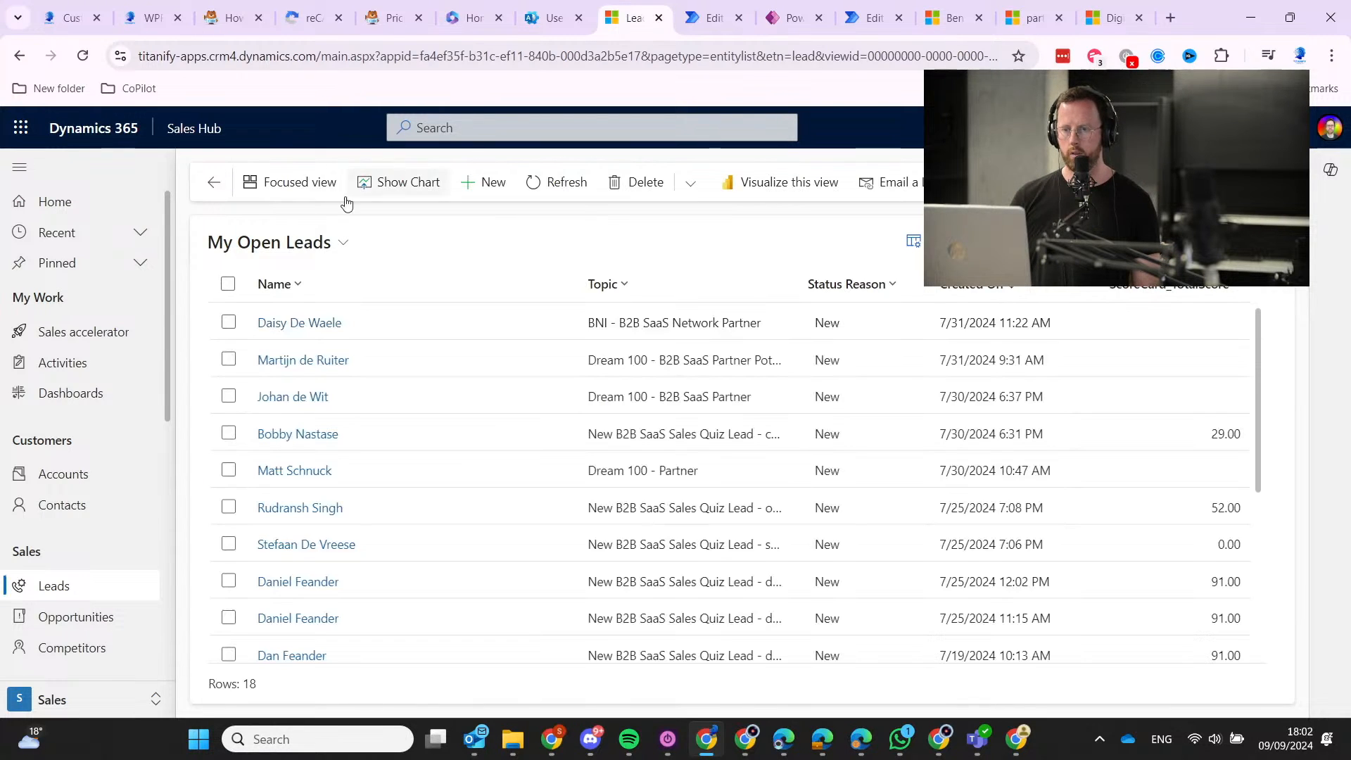
Start a new lead with topic 'test duplicate' and the existing lead's first and last name.
{"action": "left_click", "coordinate": [470, 184]}
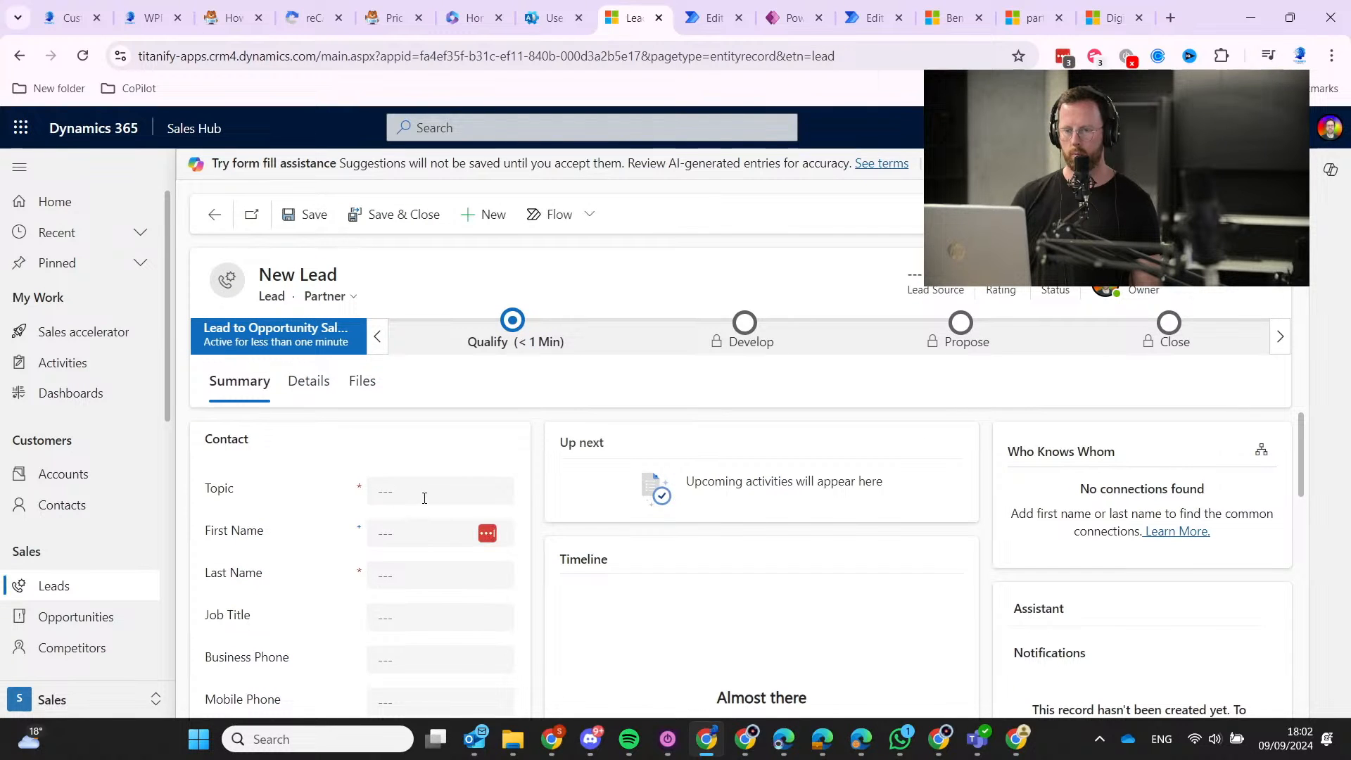
{"action": "left_click", "coordinate": [426, 495]}
{"action": "type", "text": "tes"}
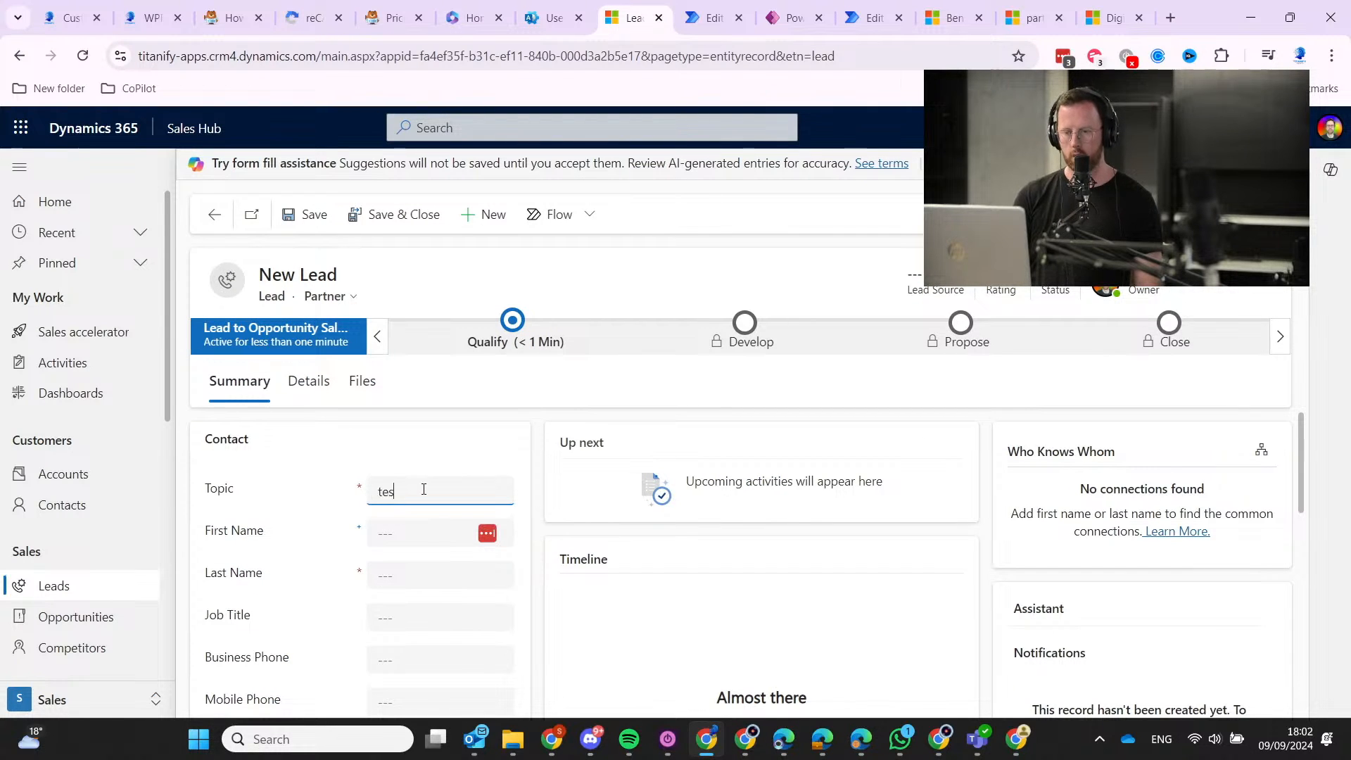
{"action": "type", "text": "t de"}
{"action": "key", "text": "BackSpace"}
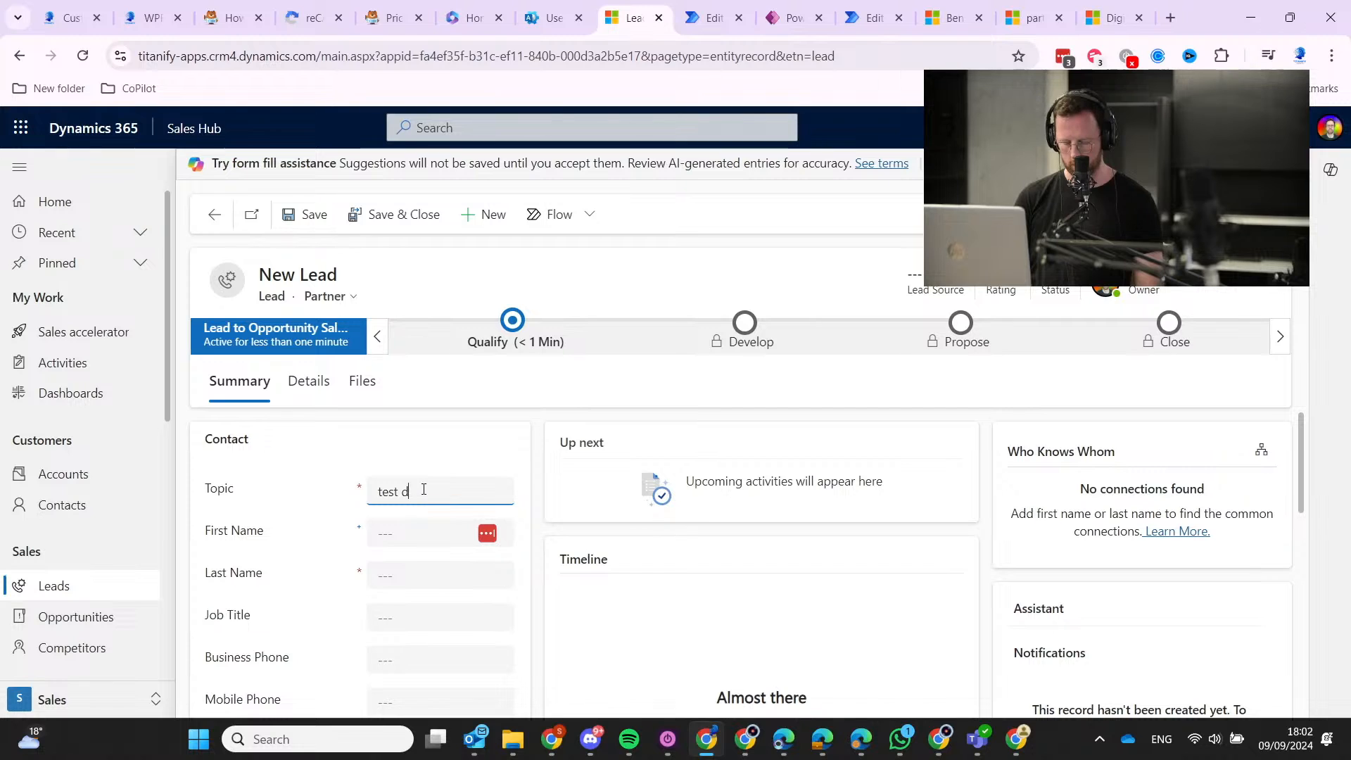
{"action": "type", "text": "uplicate"}
{"action": "key", "text": "Tab"}
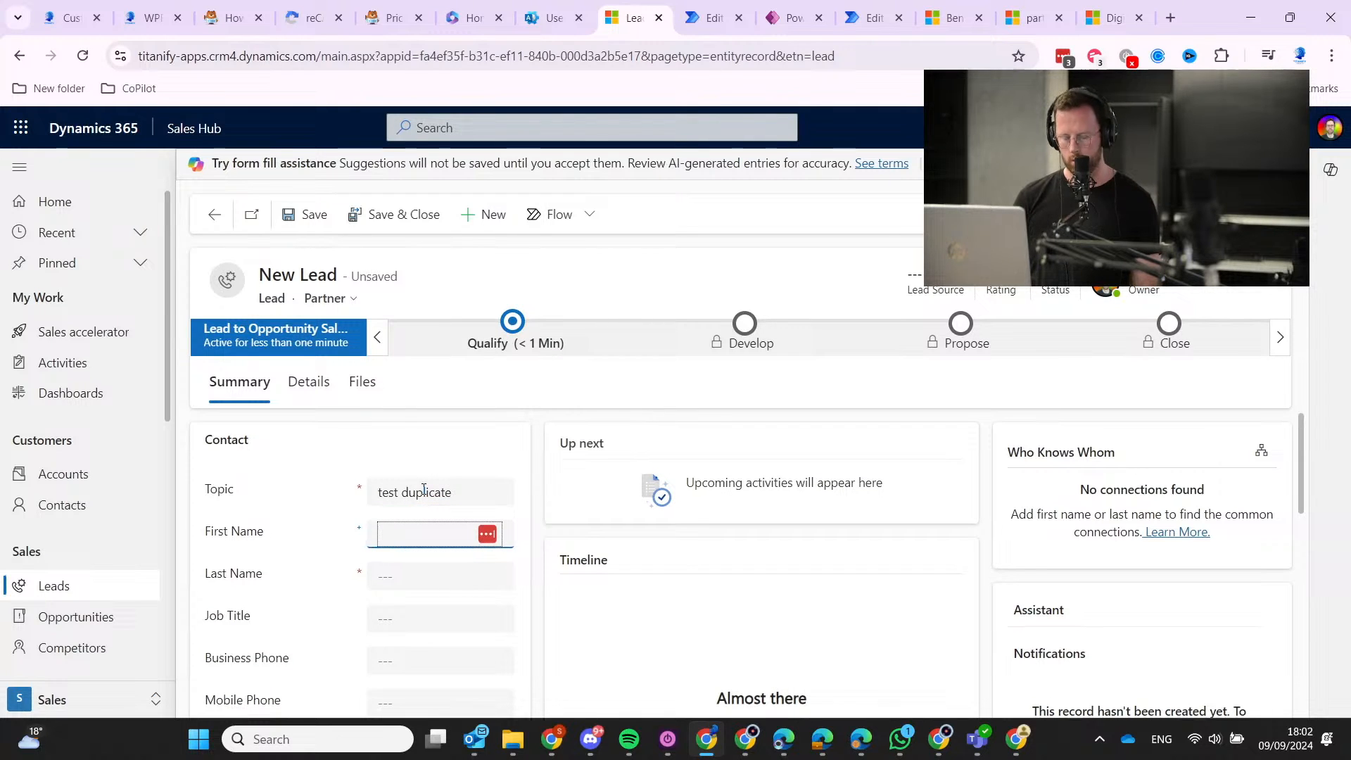
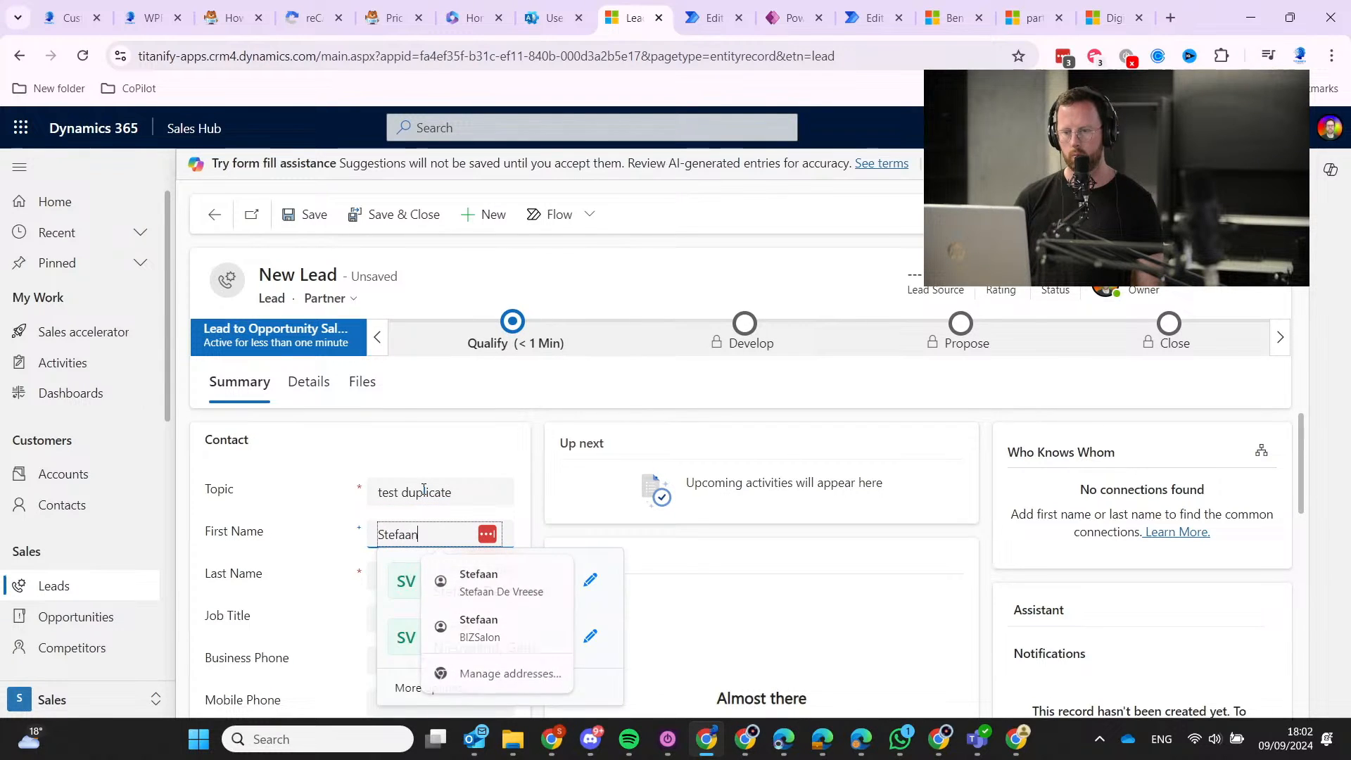
{"action": "key", "text": "Tab"}
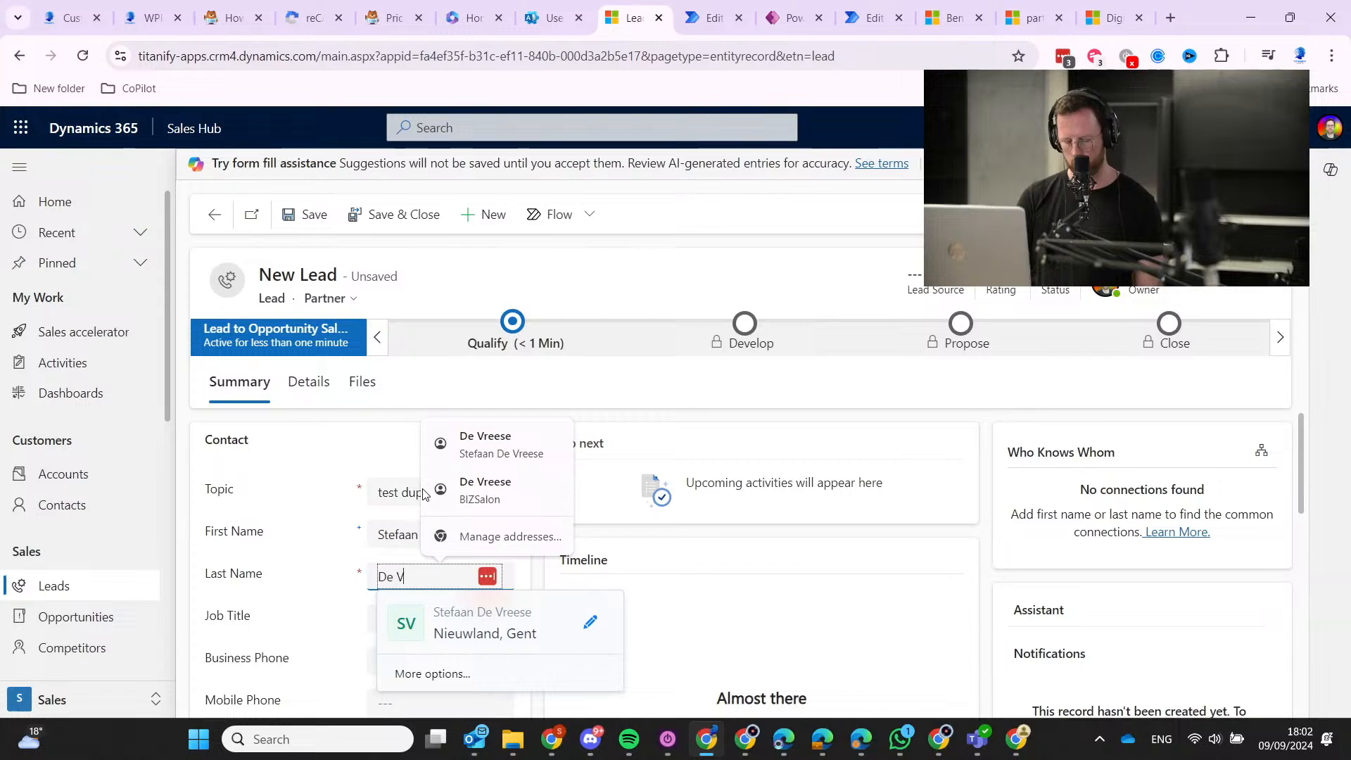
{"action": "key", "text": "Tab"}
Enter the lead's e-mail address and set its source campaign to Accelerate Sales with Dynamics 365.
{"action": "scroll", "coordinate": [424, 489], "scroll_direction": "down", "scroll_amount": 1}
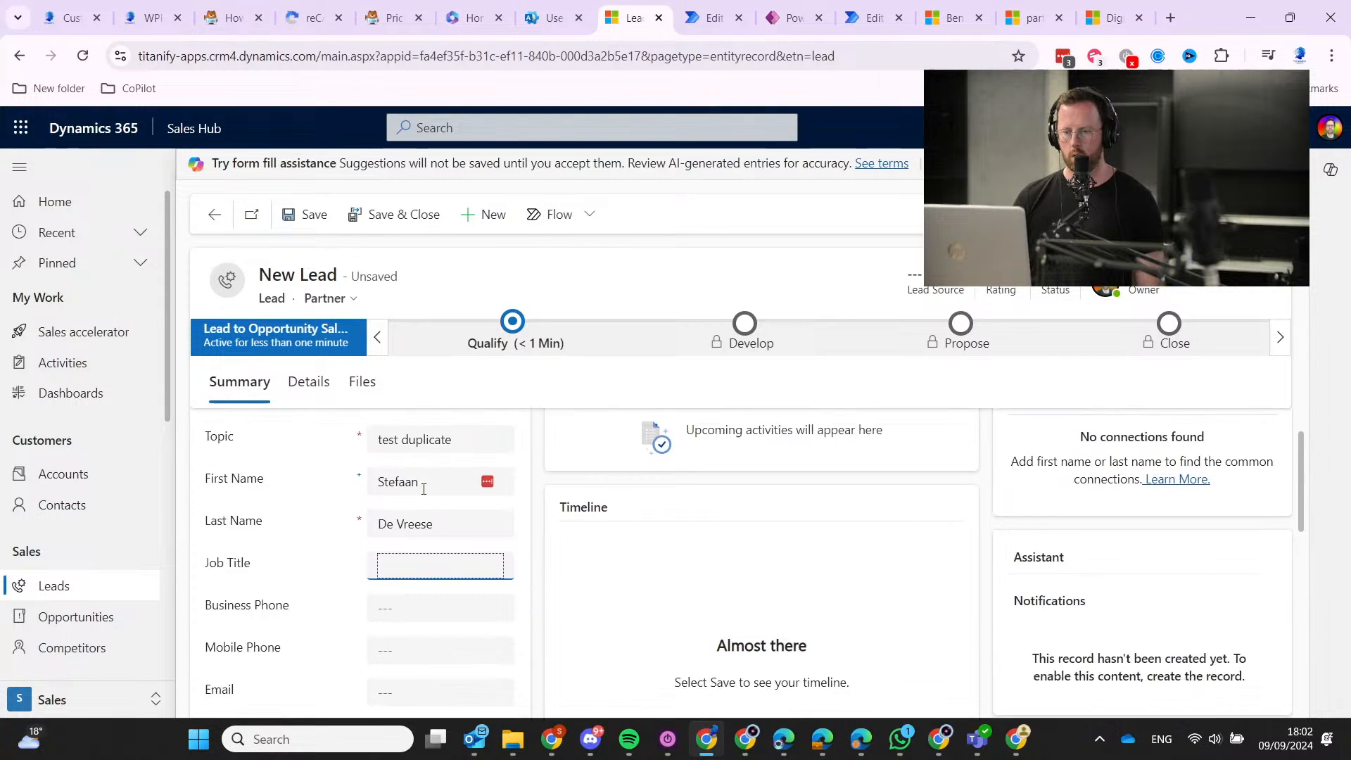
{"action": "scroll", "coordinate": [421, 507], "scroll_direction": "down", "scroll_amount": 2}
{"action": "left_click", "coordinate": [403, 565]}
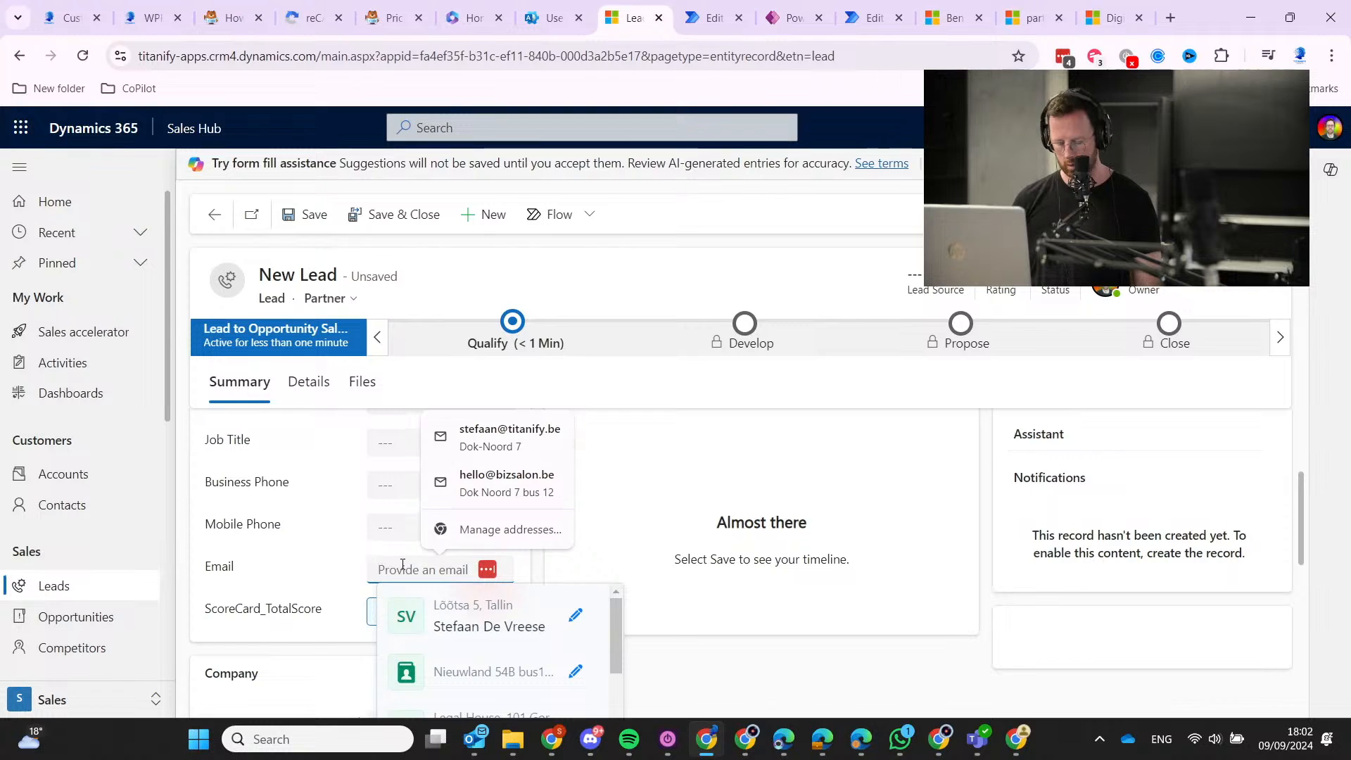
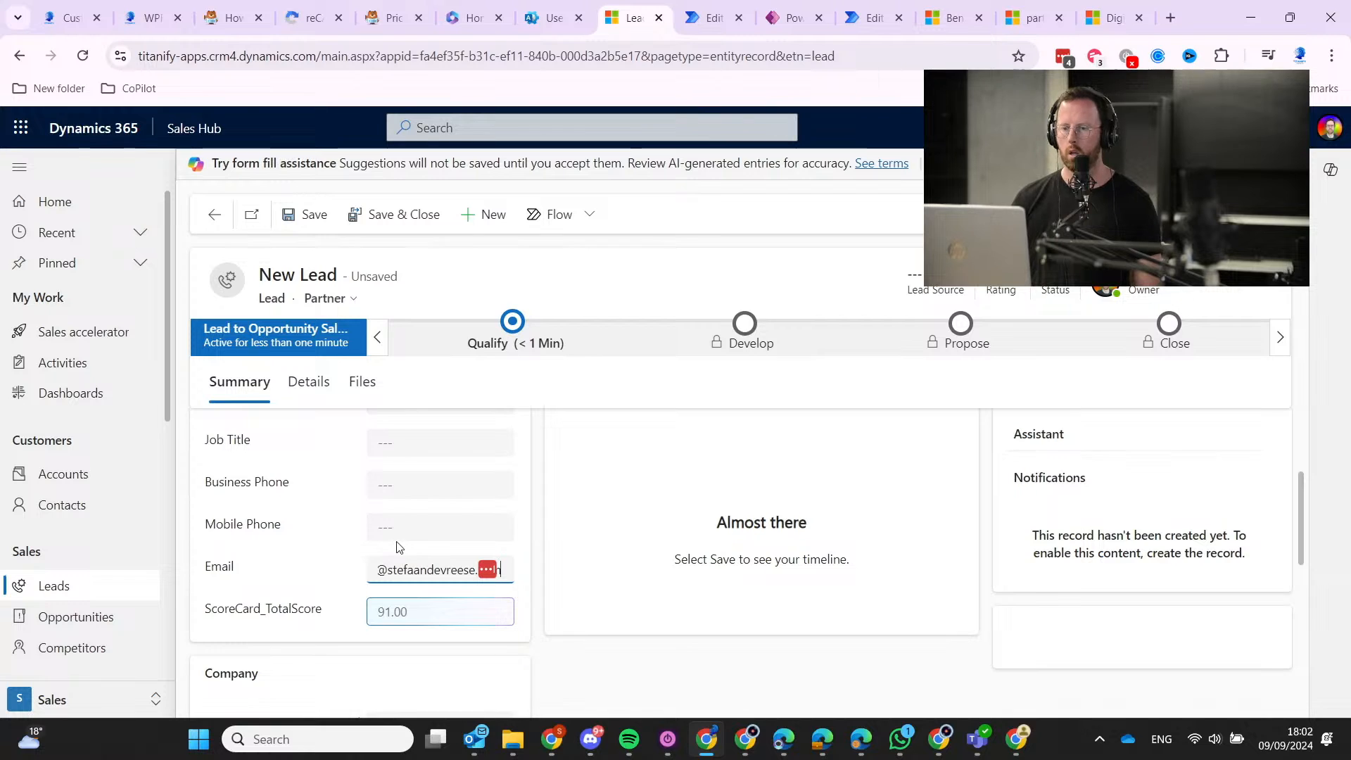
{"action": "scroll", "coordinate": [398, 552], "scroll_direction": "up", "scroll_amount": 3}
{"action": "left_click", "coordinate": [327, 392]}
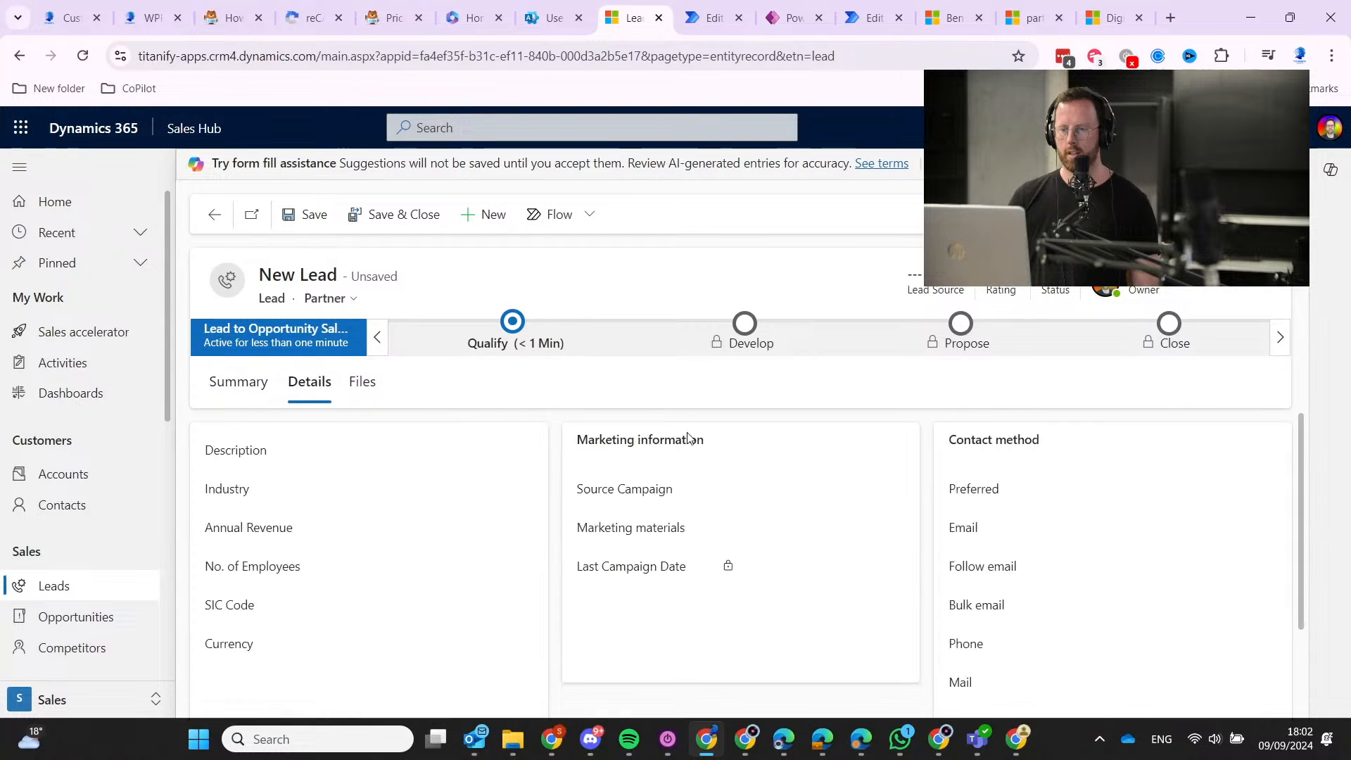
{"action": "left_click", "coordinate": [816, 483]}
{"action": "left_click", "coordinate": [802, 428]}
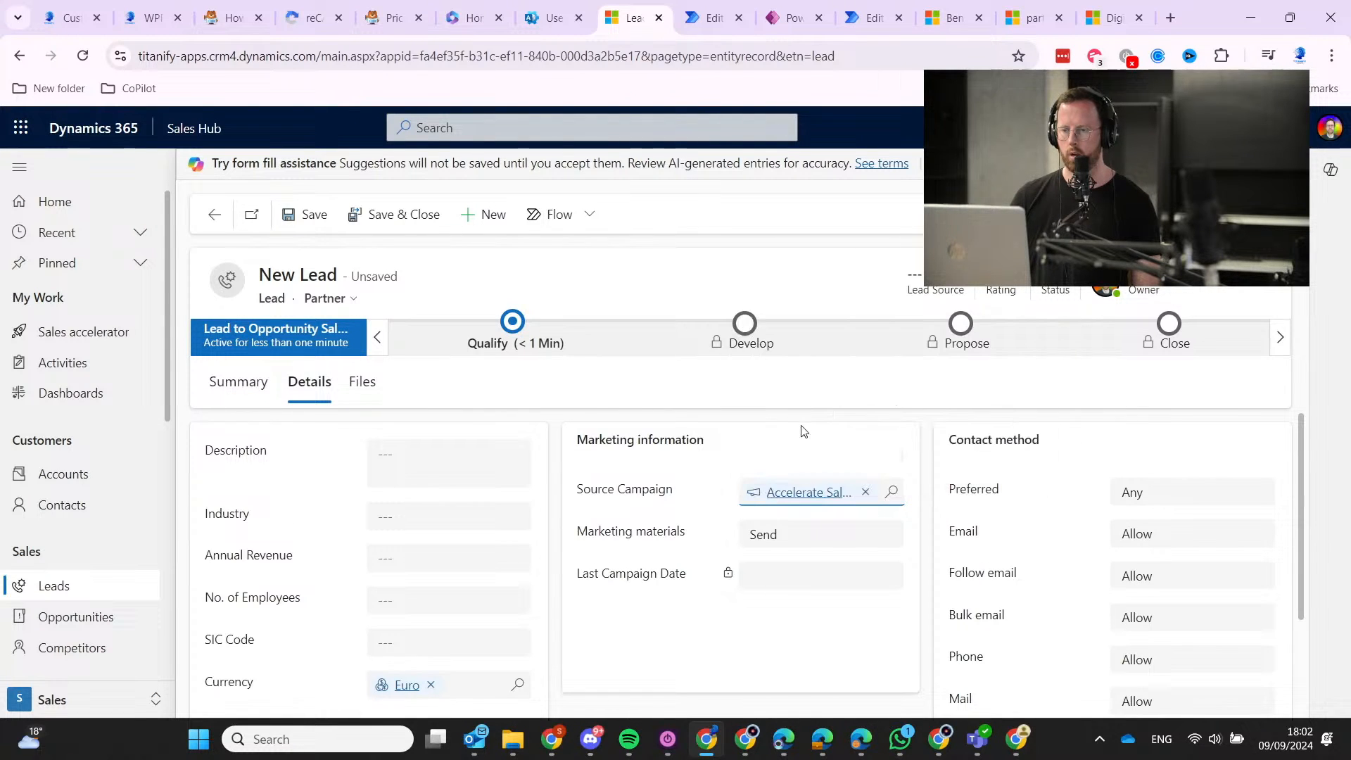
Save the new lead, select it and its detected duplicate, and start merging them.
{"action": "left_click", "coordinate": [302, 217]}
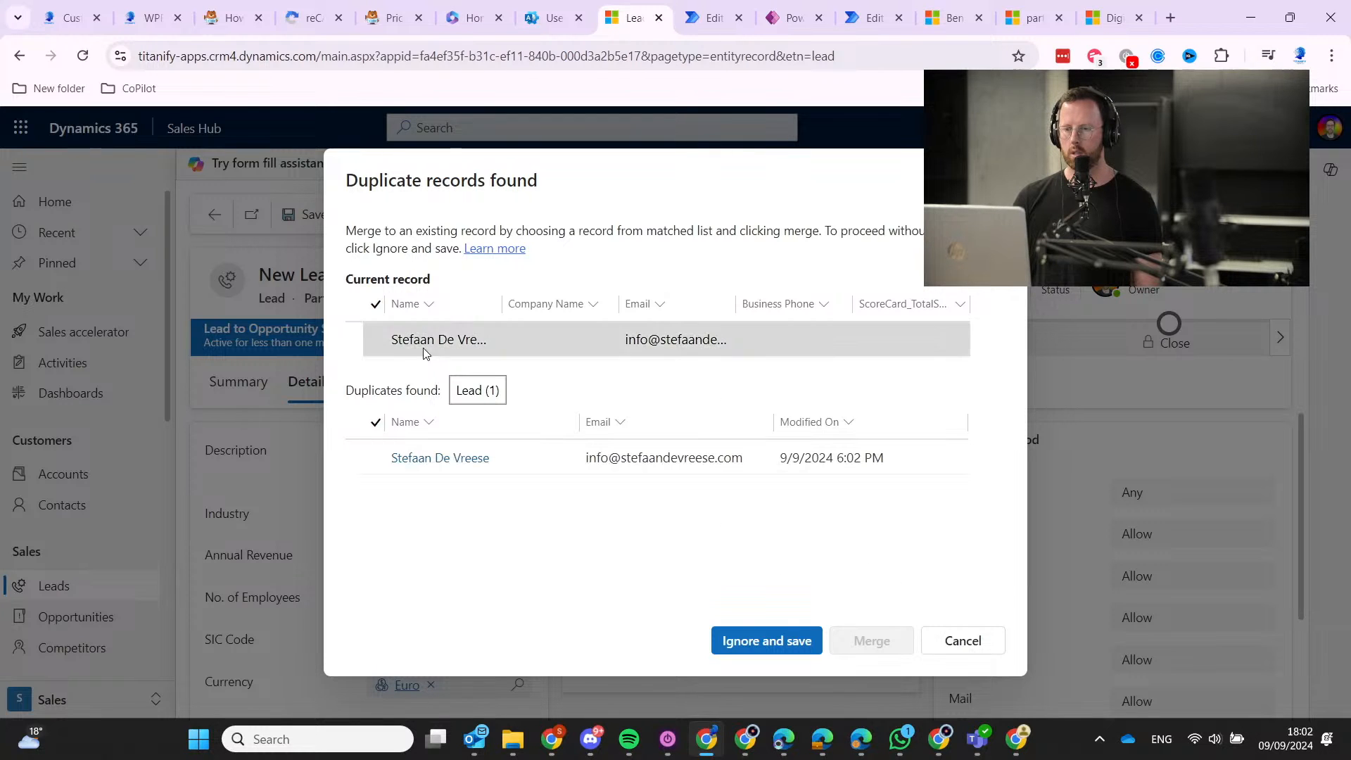
{"action": "left_click", "coordinate": [356, 348]}
{"action": "left_click", "coordinate": [374, 457]}
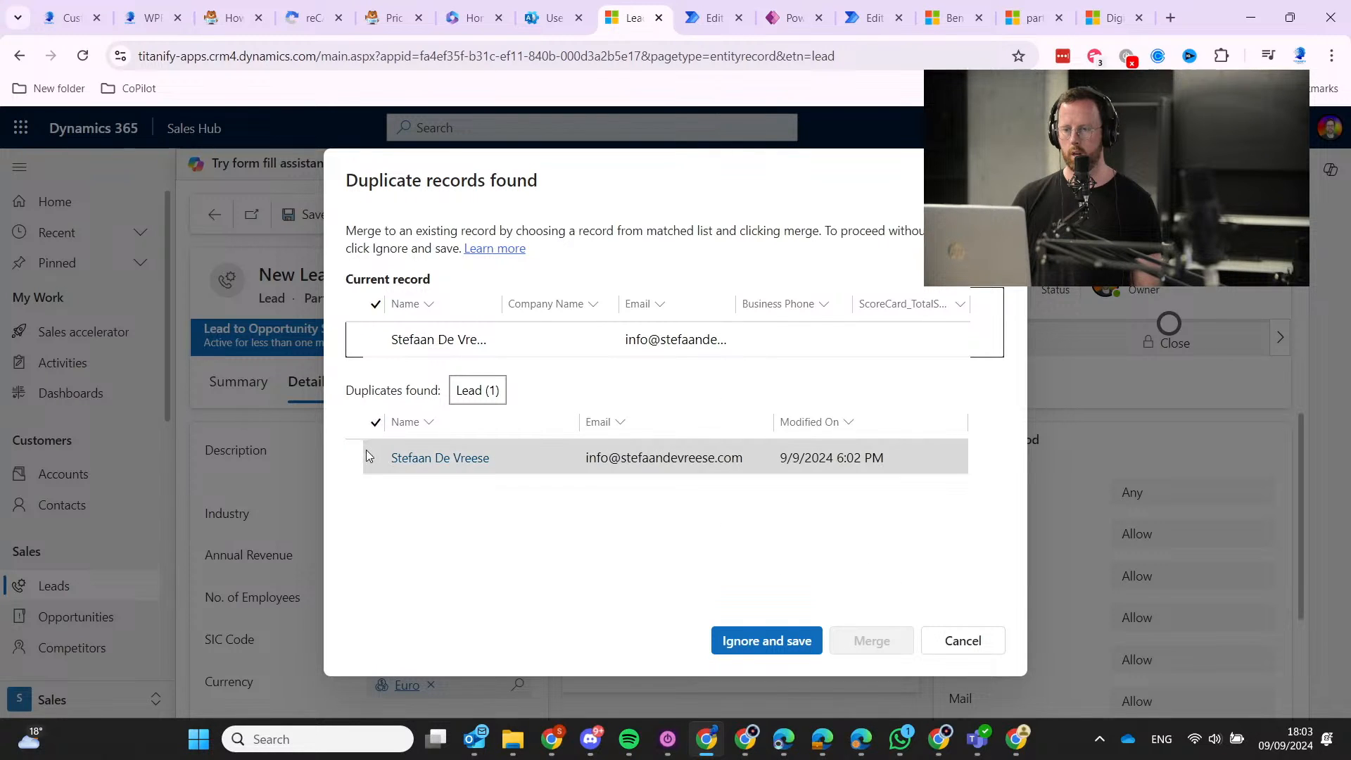
{"action": "left_click", "coordinate": [377, 341]}
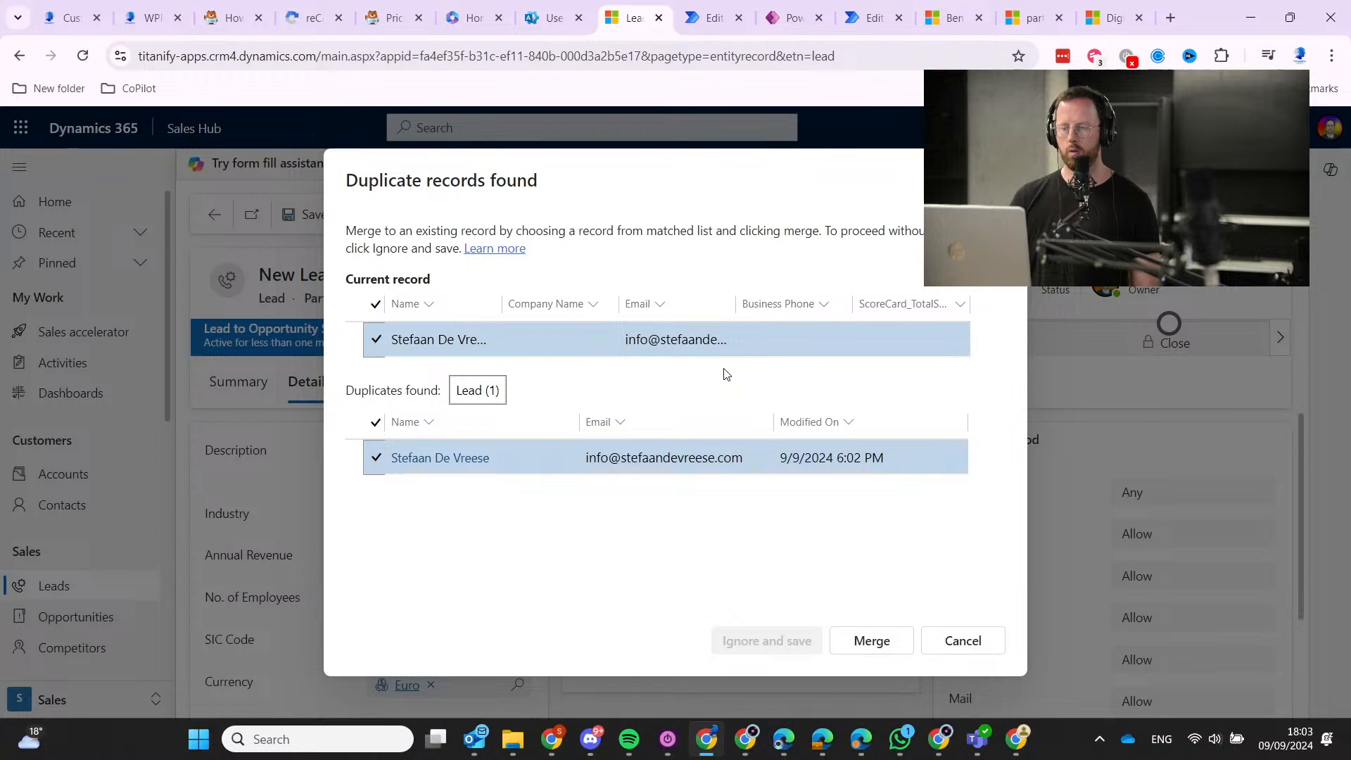
{"action": "left_click", "coordinate": [872, 641]}
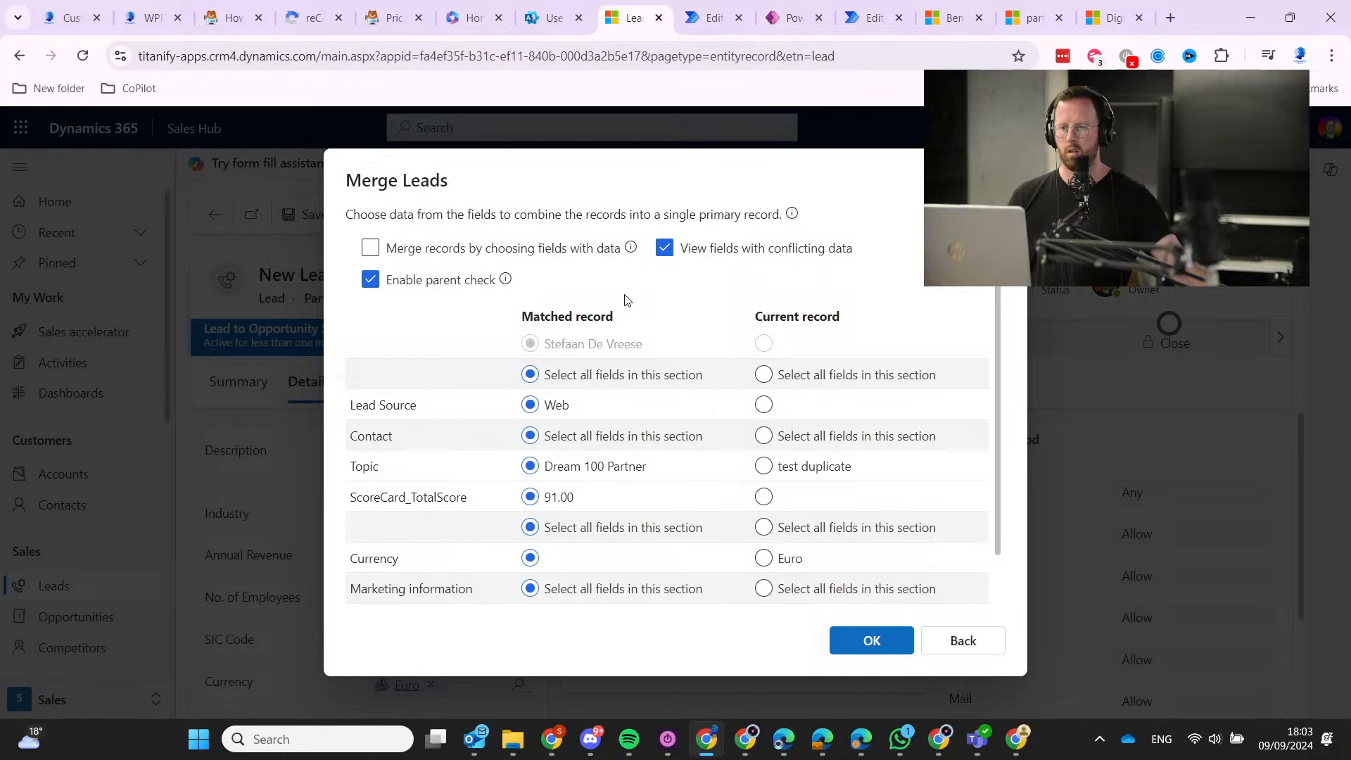
Compare the Merge Leads field values down to Source Campaign, then back out of the merge.
{"action": "mouse_move", "coordinate": [525, 258]}
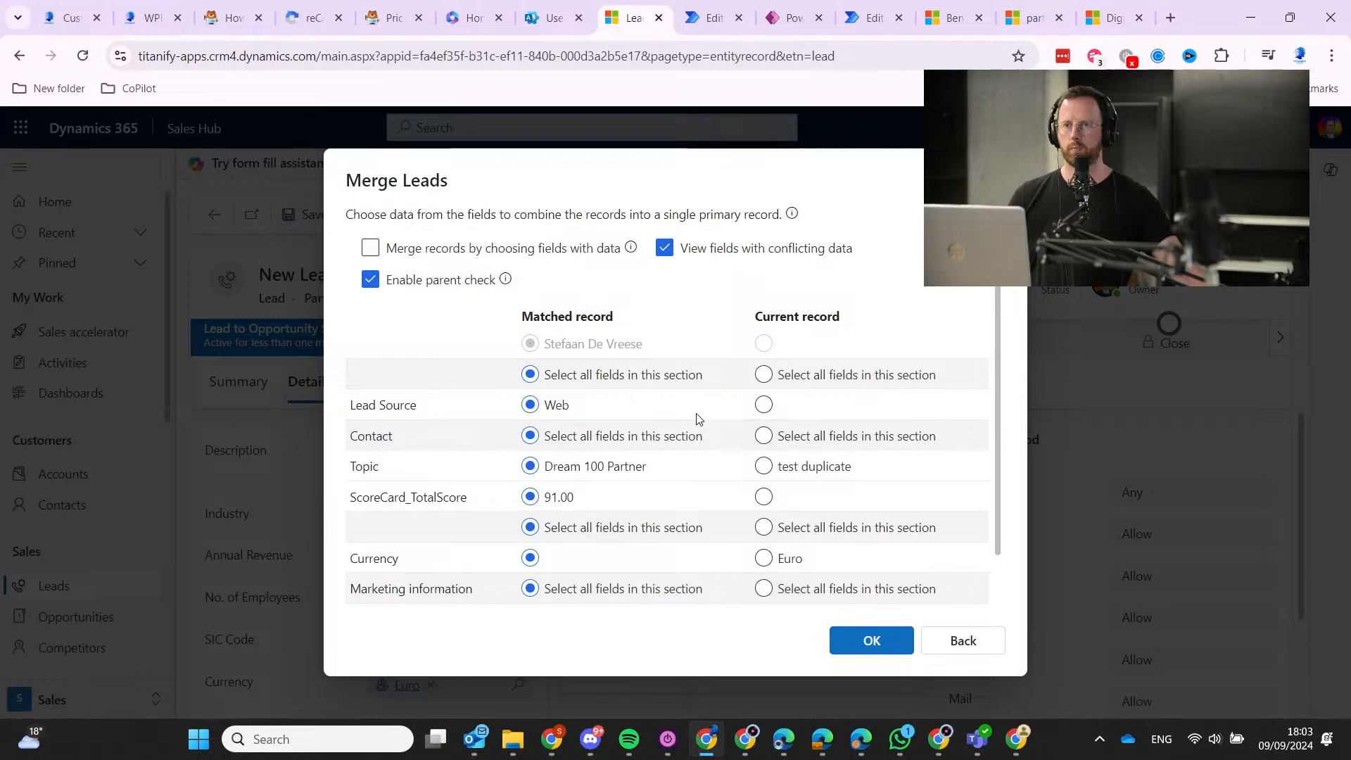
{"action": "scroll", "coordinate": [702, 448], "scroll_direction": "down", "scroll_amount": 1}
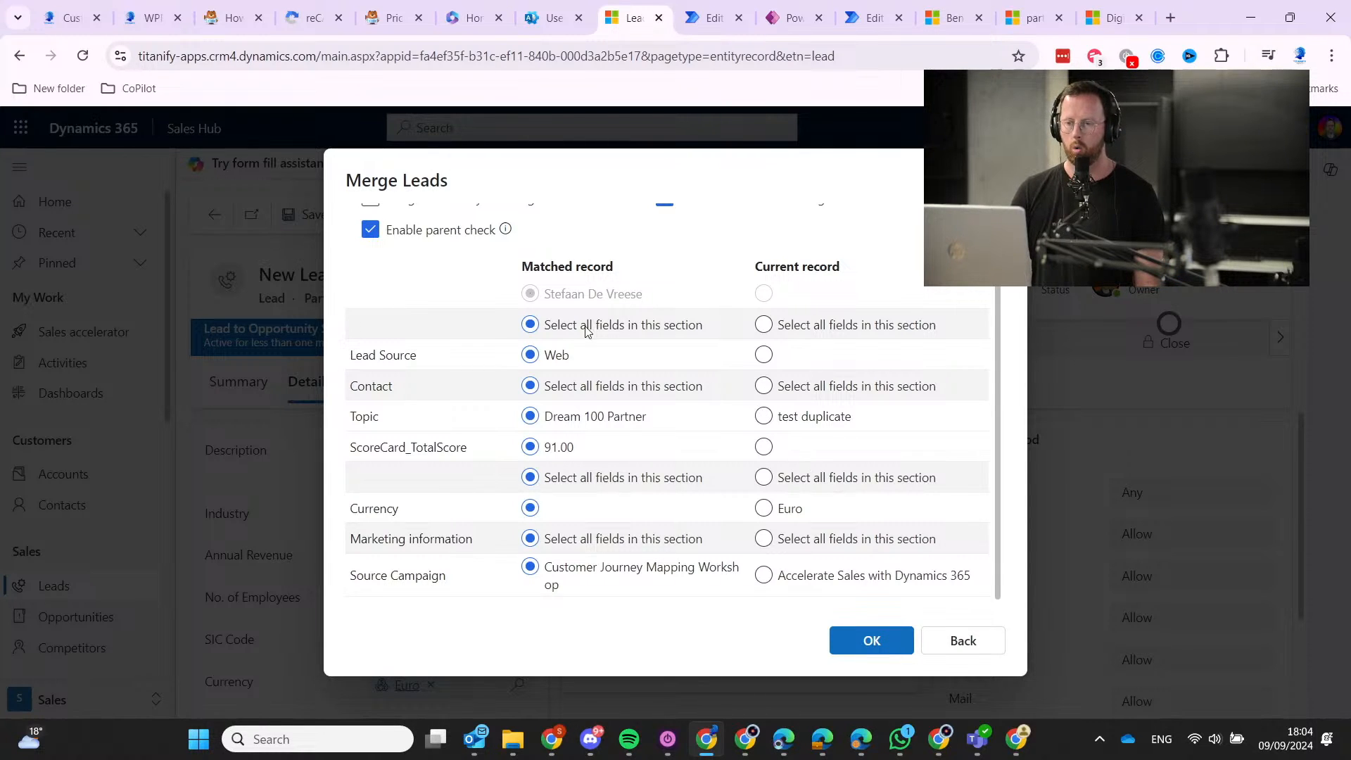
{"action": "scroll", "coordinate": [444, 403], "scroll_direction": "up", "scroll_amount": 1}
{"action": "scroll", "coordinate": [450, 387], "scroll_direction": "up", "scroll_amount": 1}
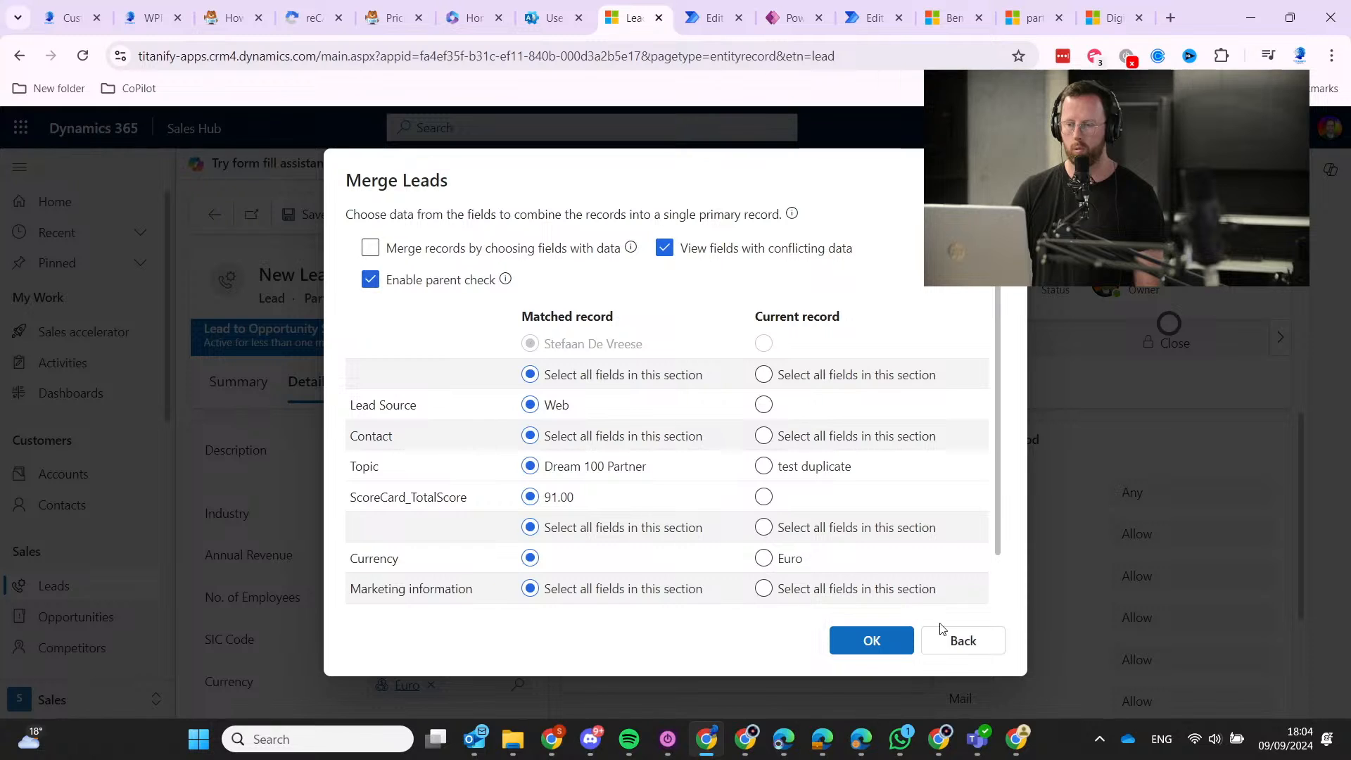
{"action": "left_click", "coordinate": [954, 647]}
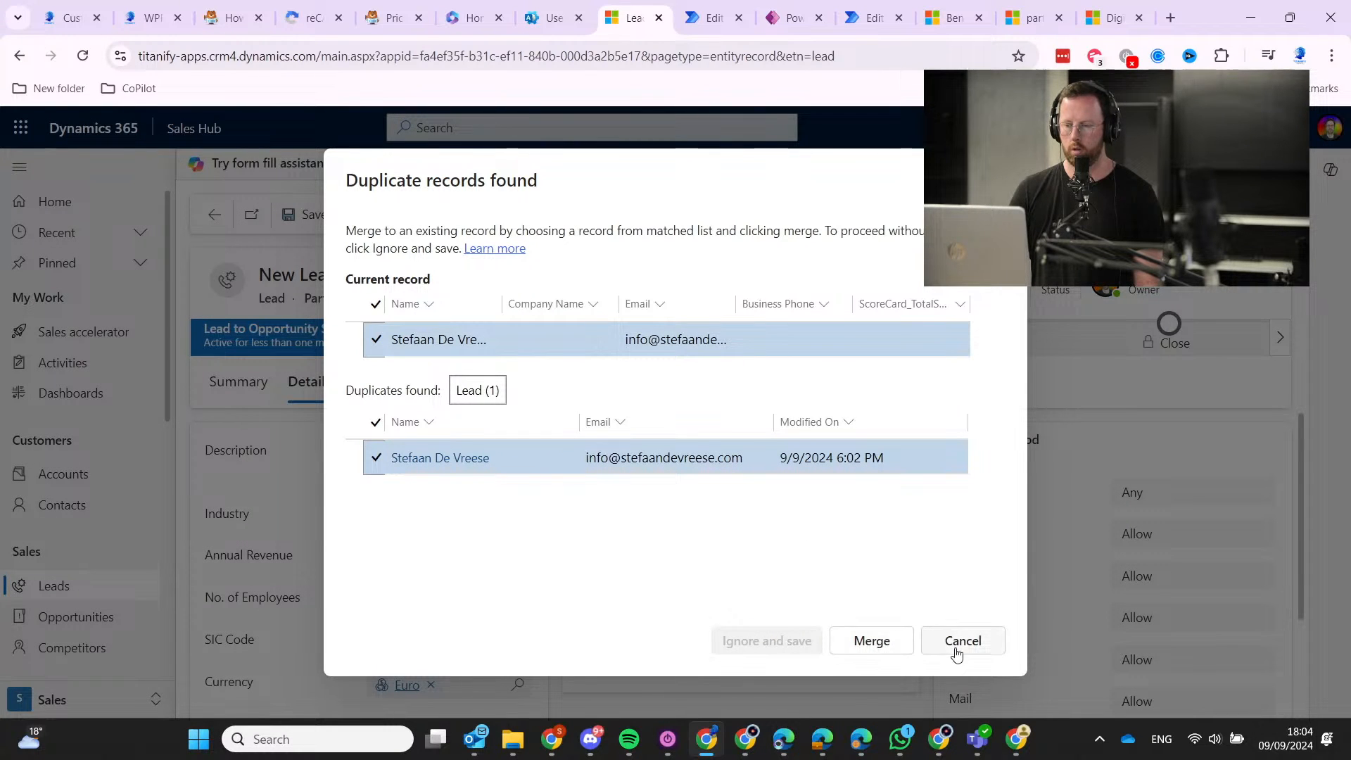
Deselect both duplicate rows, save the test duplicate lead anyway, and return to My Open Leads.
{"action": "left_click", "coordinate": [378, 349]}
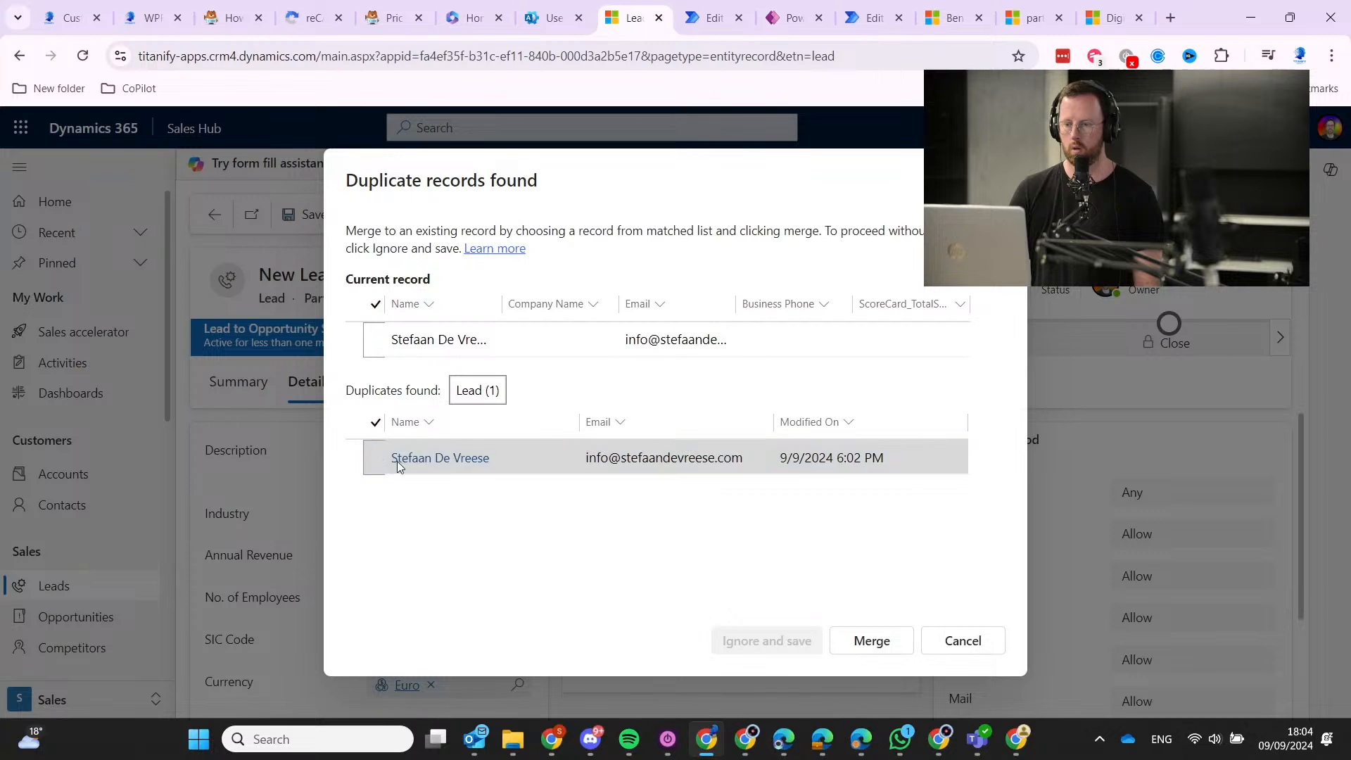
{"action": "left_click", "coordinate": [377, 458]}
{"action": "left_click", "coordinate": [737, 640]}
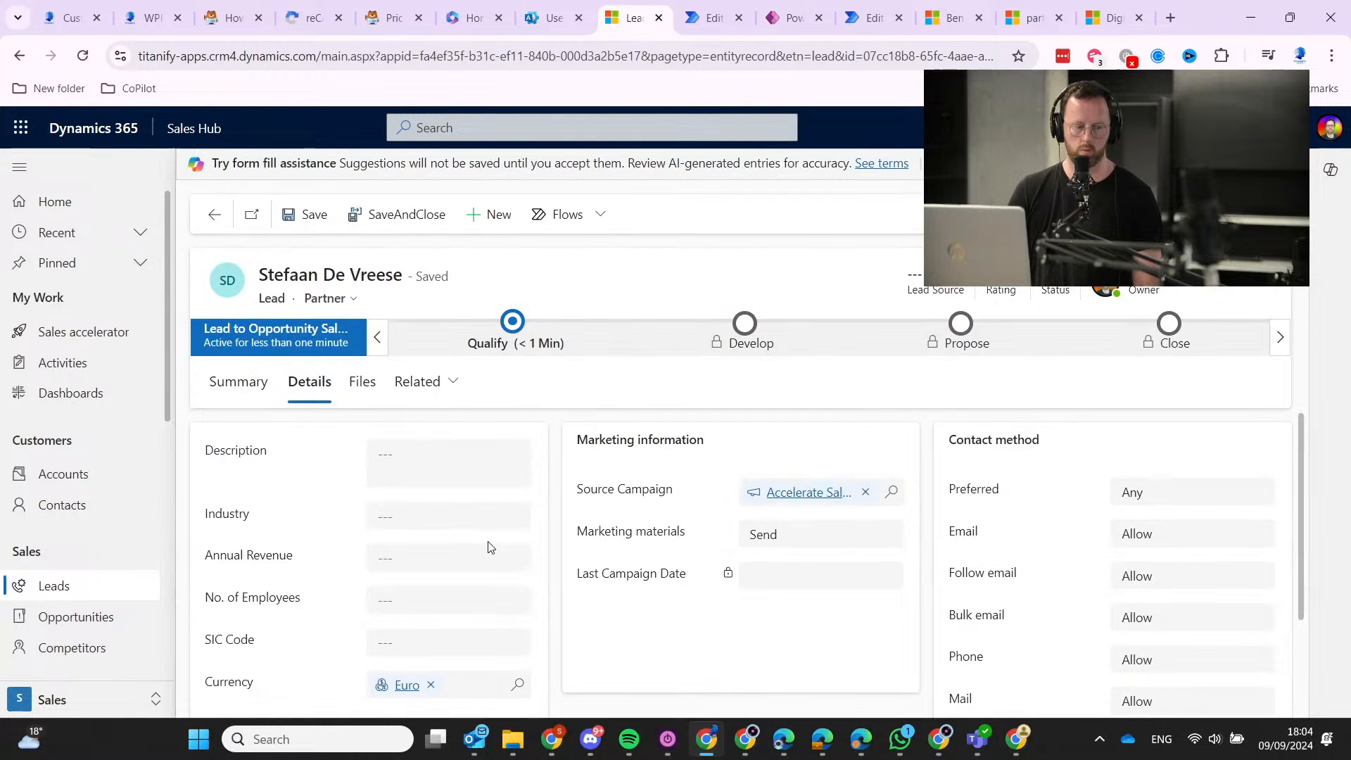
{"action": "left_click", "coordinate": [67, 586]}
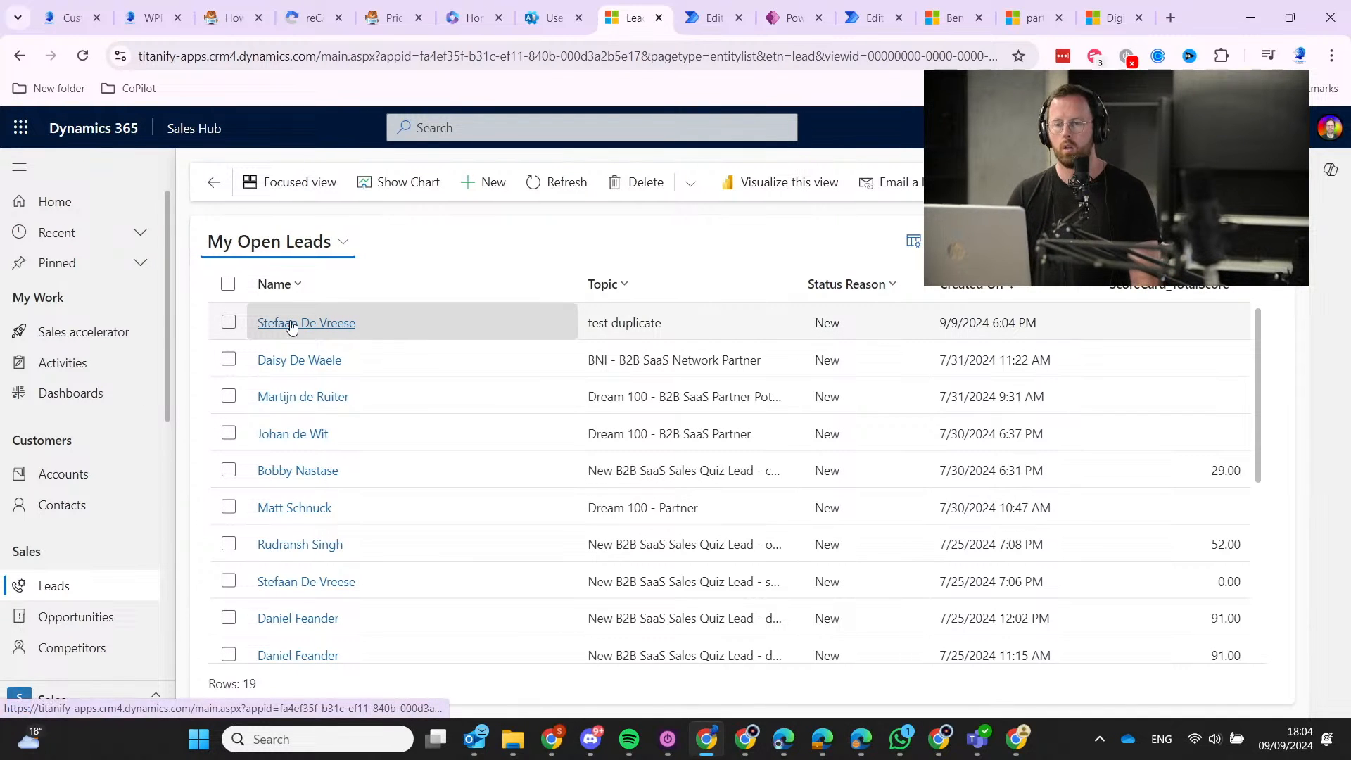
{"action": "scroll", "coordinate": [311, 437], "scroll_direction": "down", "scroll_amount": 3}
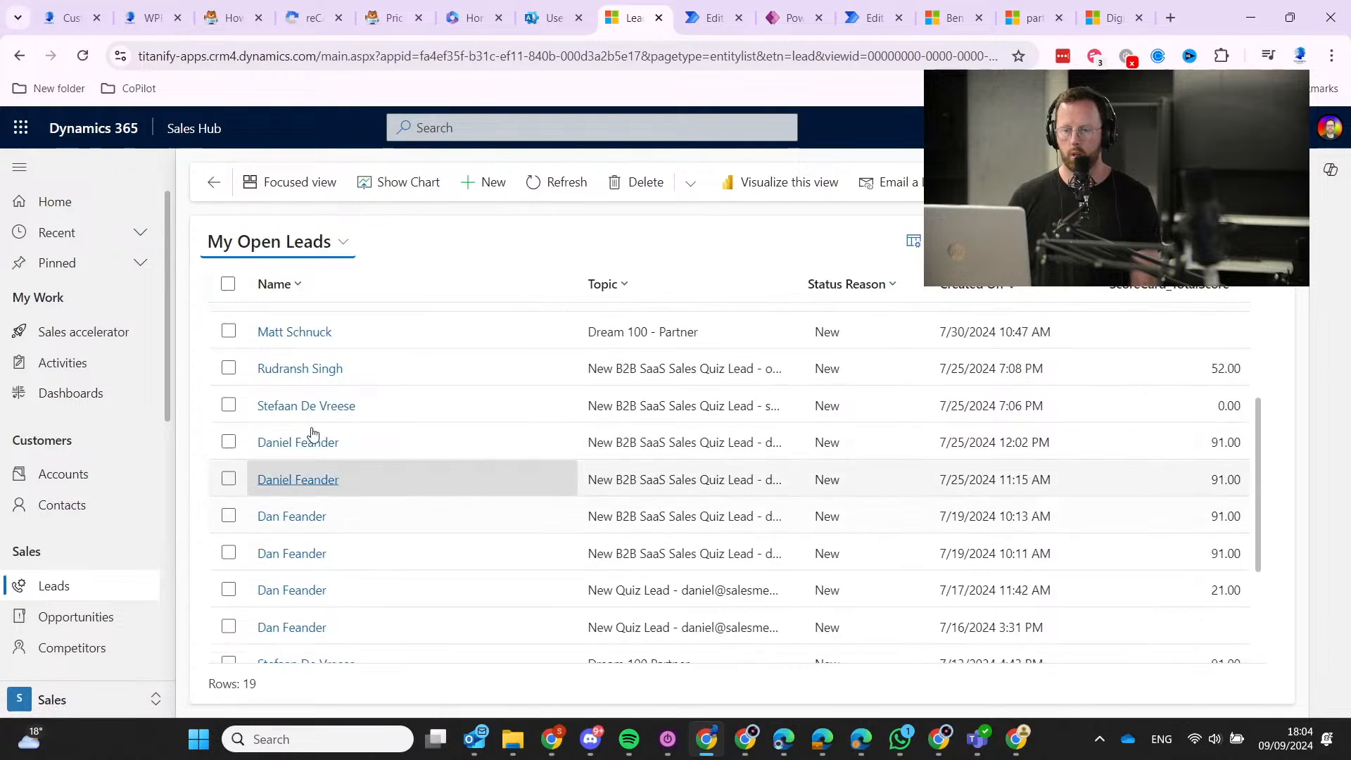
{"action": "left_click", "coordinate": [289, 518]}
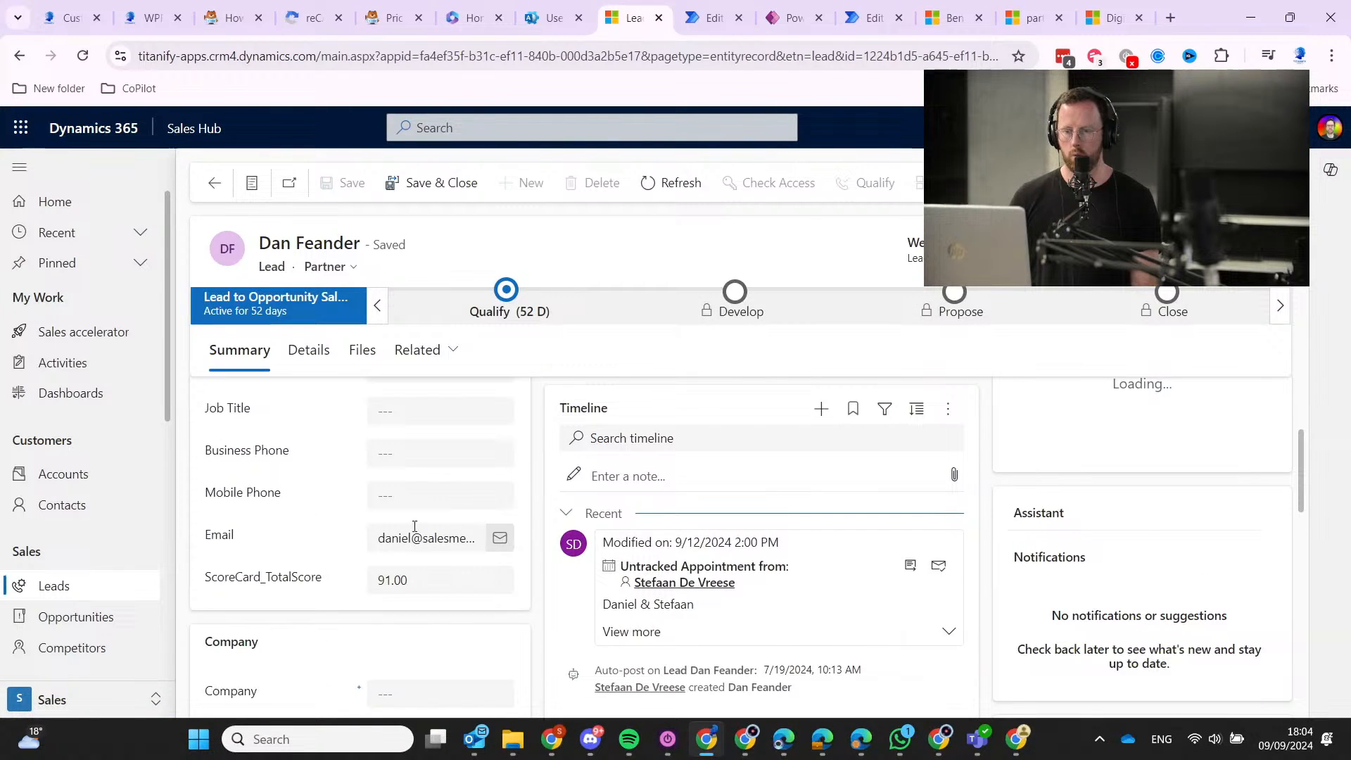
{"action": "left_click", "coordinate": [215, 185]}
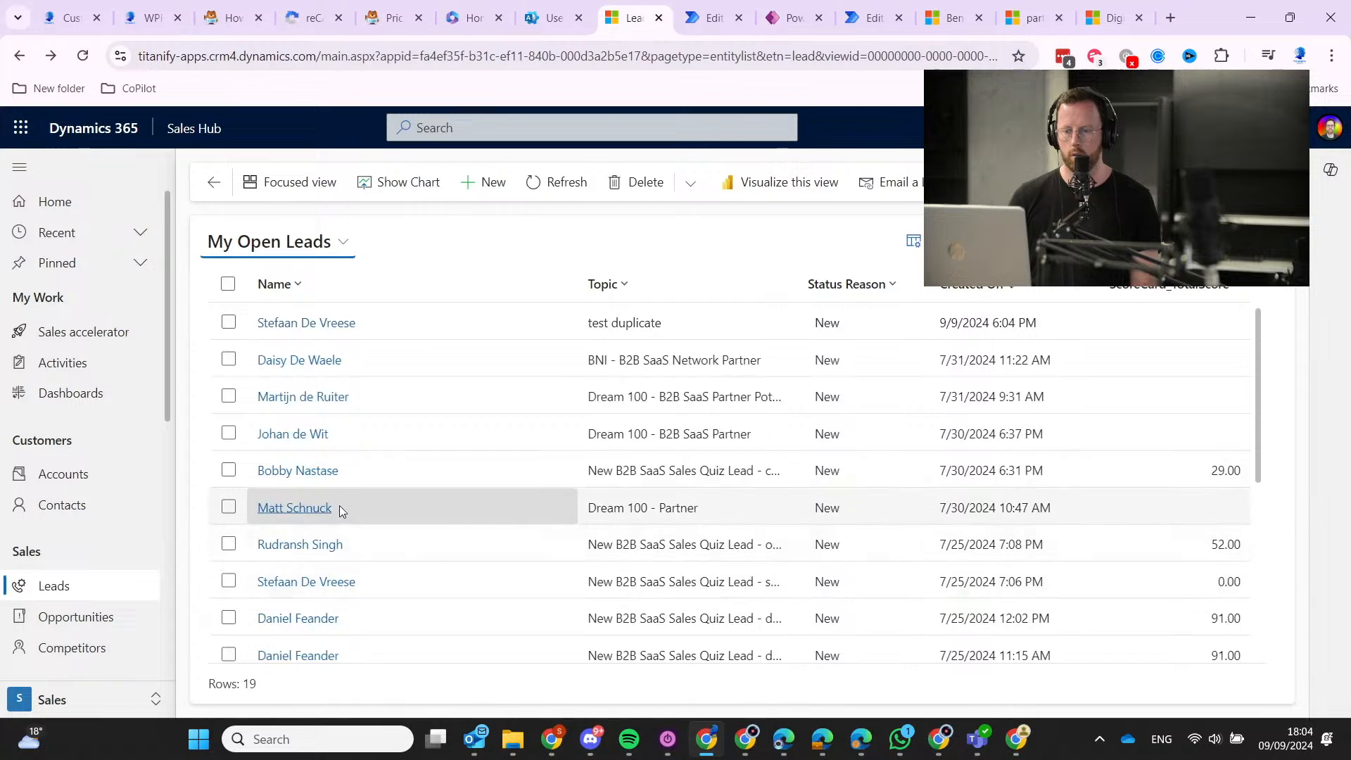
{"action": "scroll", "coordinate": [340, 506], "scroll_direction": "down", "scroll_amount": 5}
{"action": "scroll", "coordinate": [333, 539], "scroll_direction": "up", "scroll_amount": 3}
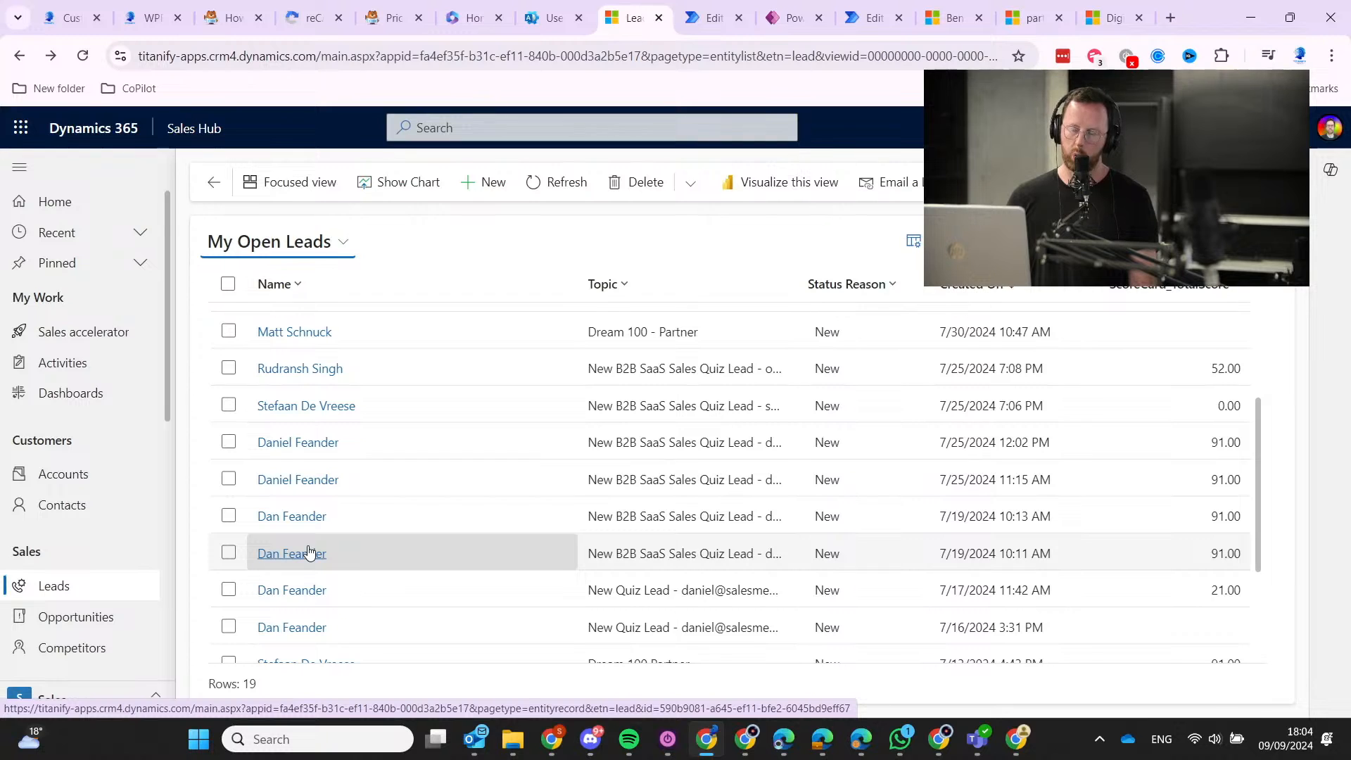
{"action": "left_click", "coordinate": [297, 591]}
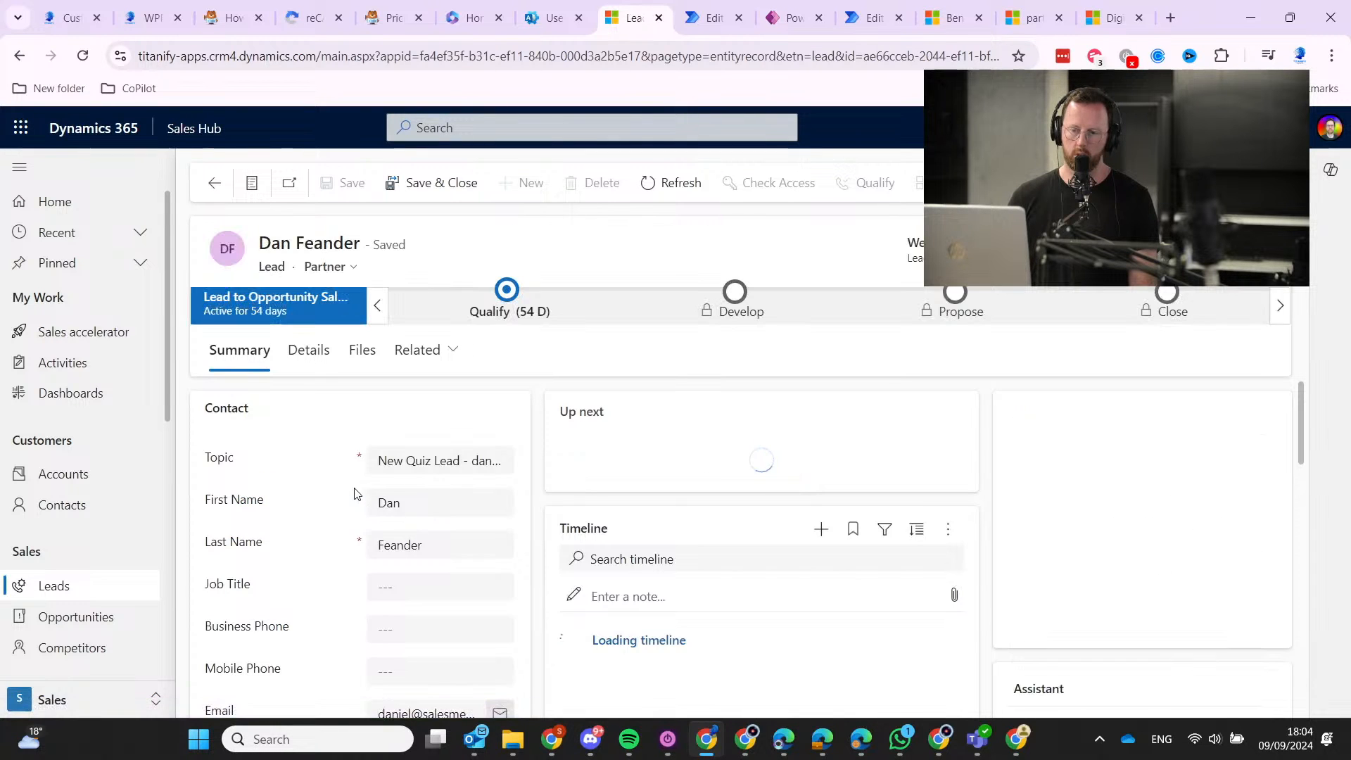
{"action": "scroll", "coordinate": [354, 494], "scroll_direction": "down", "scroll_amount": 3}
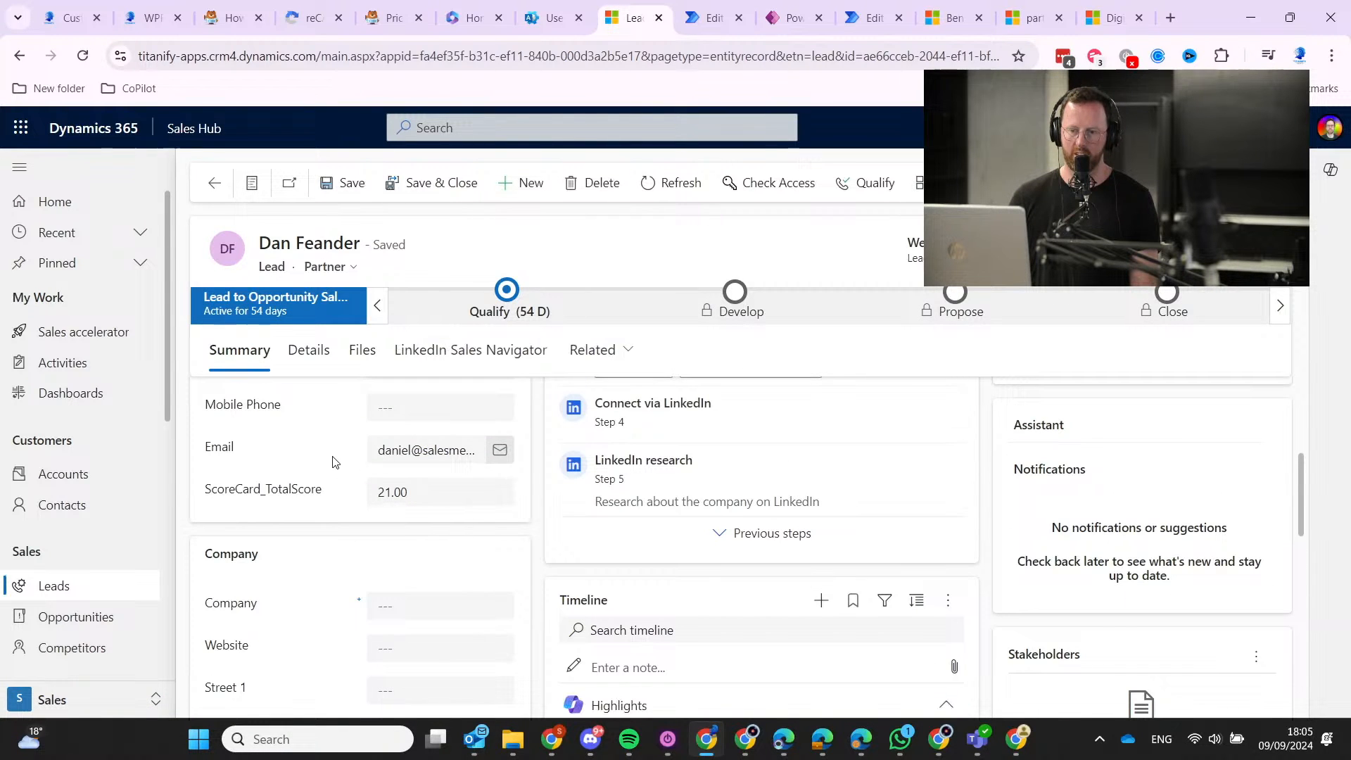
{"action": "scroll", "coordinate": [333, 459], "scroll_direction": "up", "scroll_amount": 3}
{"action": "left_click", "coordinate": [213, 184]}
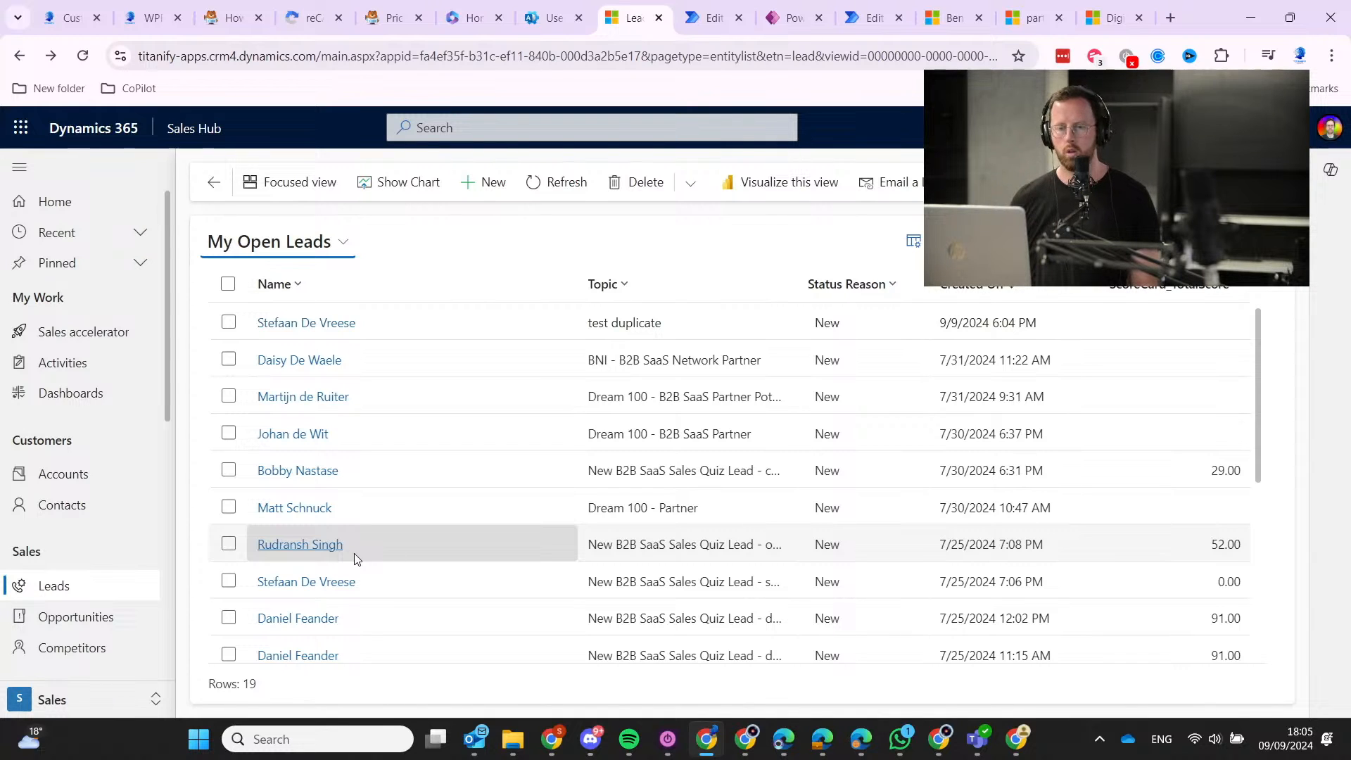
Start a new marketing list named 'Customer Journey Mapping Workshop List'.
{"action": "scroll", "coordinate": [70, 392], "scroll_direction": "down", "scroll_amount": 6}
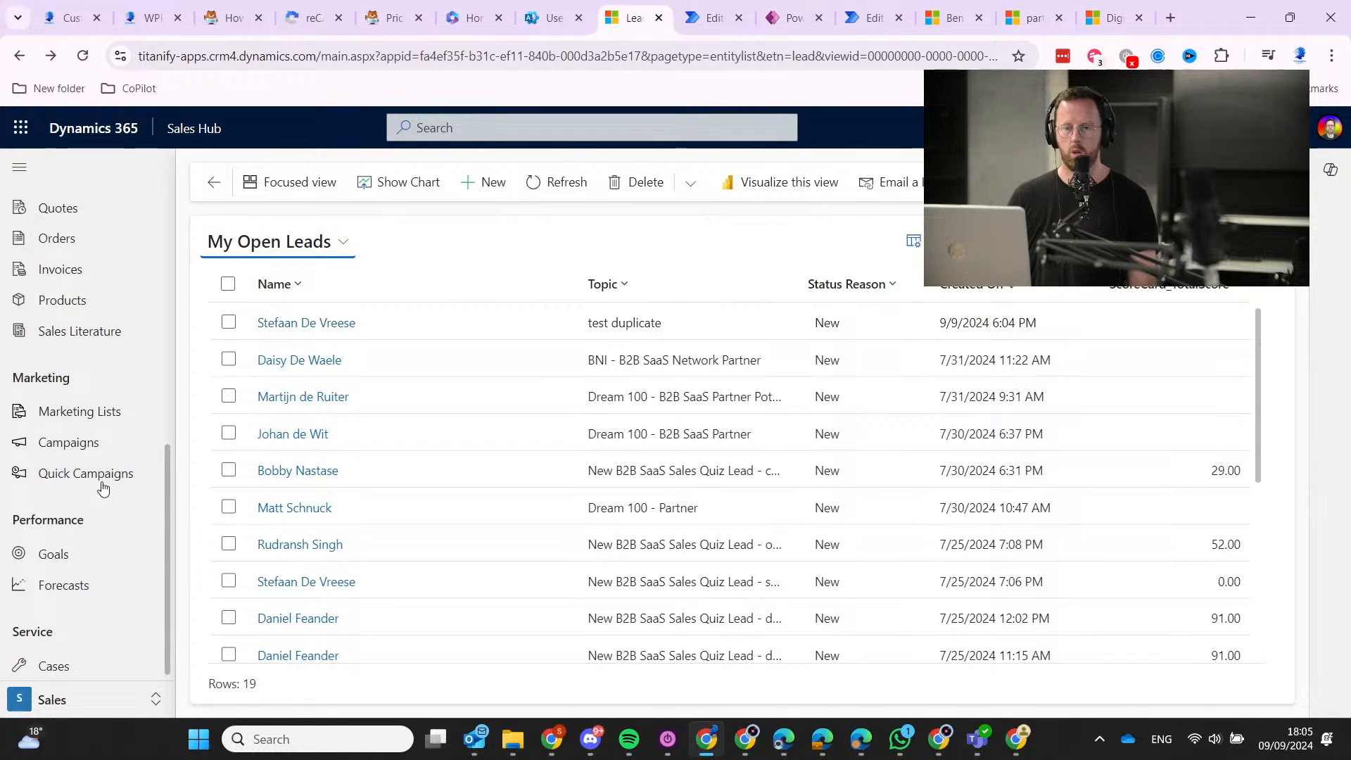
{"action": "left_click", "coordinate": [99, 426]}
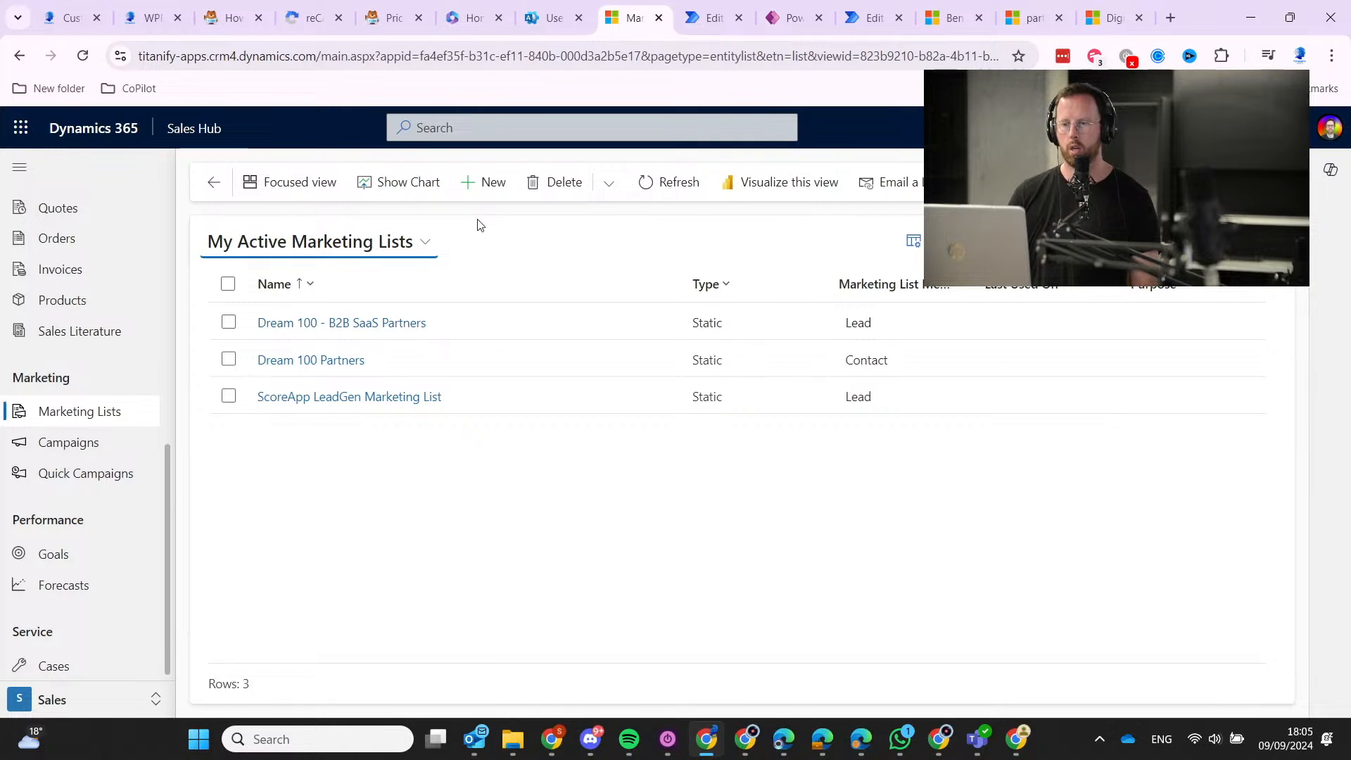
{"action": "left_click", "coordinate": [462, 188]}
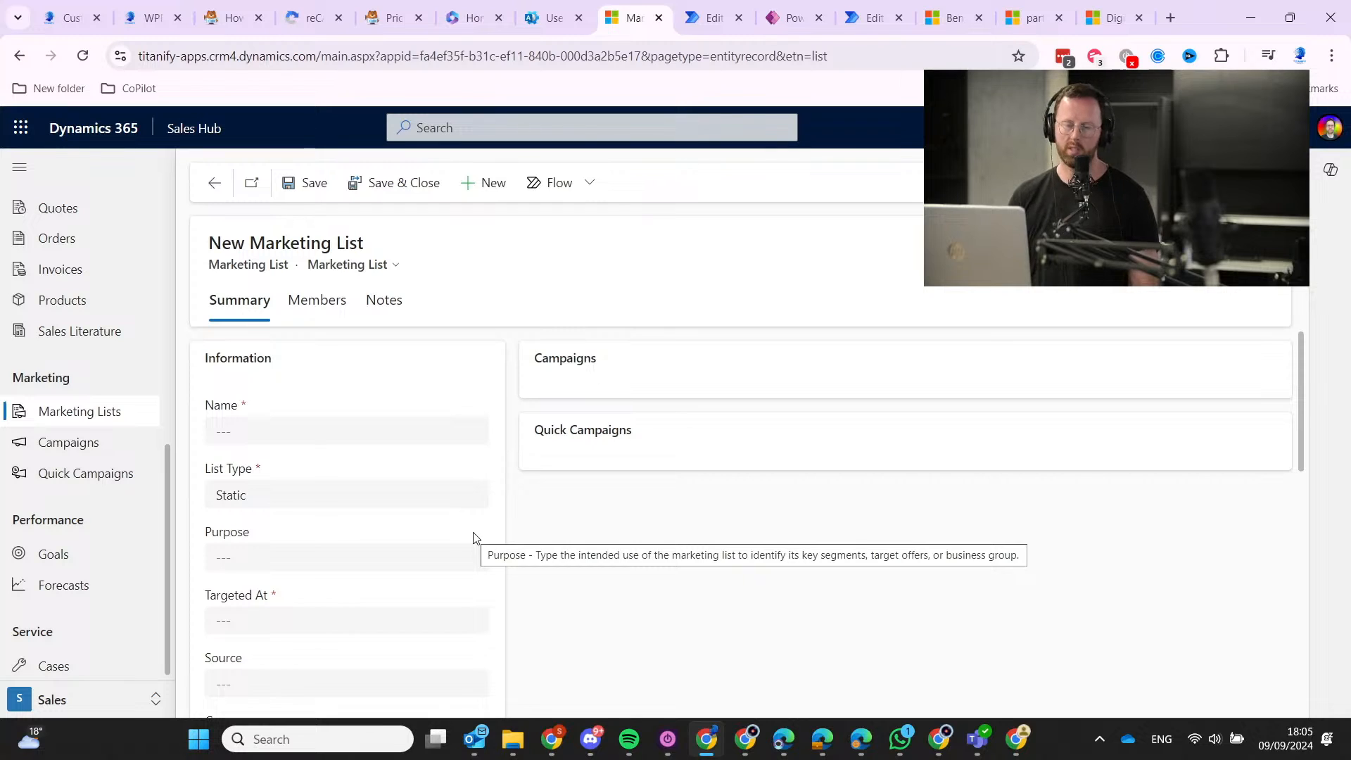
{"action": "left_click", "coordinate": [341, 438]}
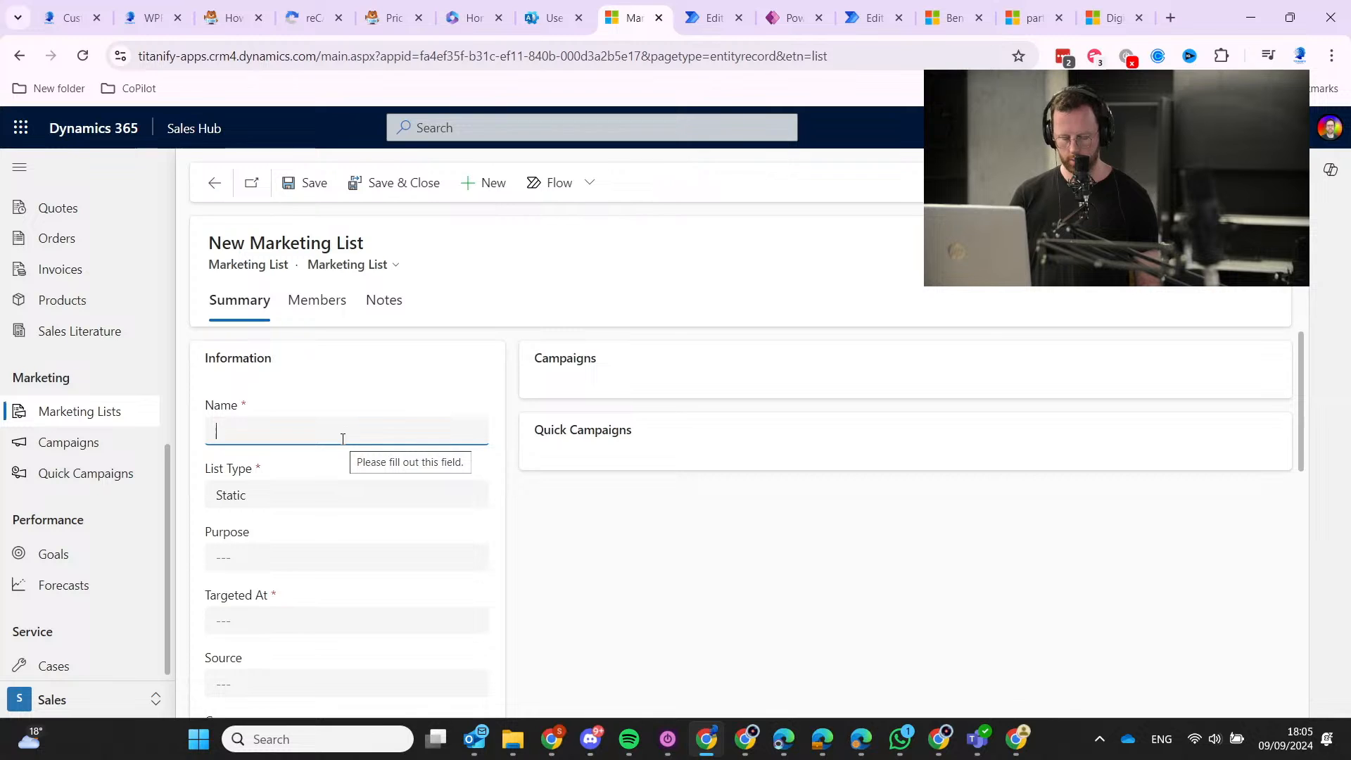
{"action": "type", "text": "Workshop Customer Journey Map"}
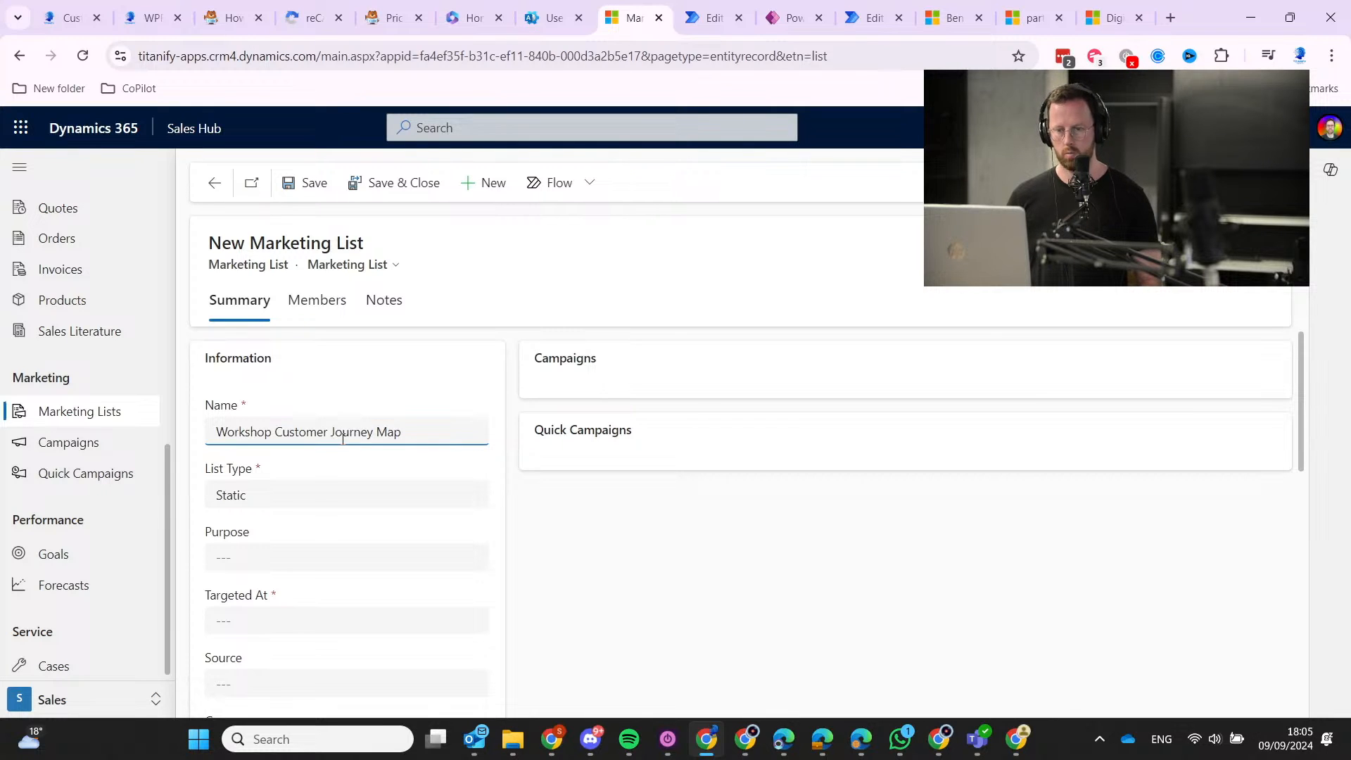
{"action": "key", "text": "Delete"}
{"action": "key", "text": "Delete"}
{"action": "key", "text": "Delete"}
{"action": "key", "text": "Delete"}
{"action": "key", "text": "Delete"}
{"action": "key", "text": "Delete"}
{"action": "key", "text": "Delete"}
{"action": "key", "text": "Delete"}
{"action": "key", "text": "Delete"}
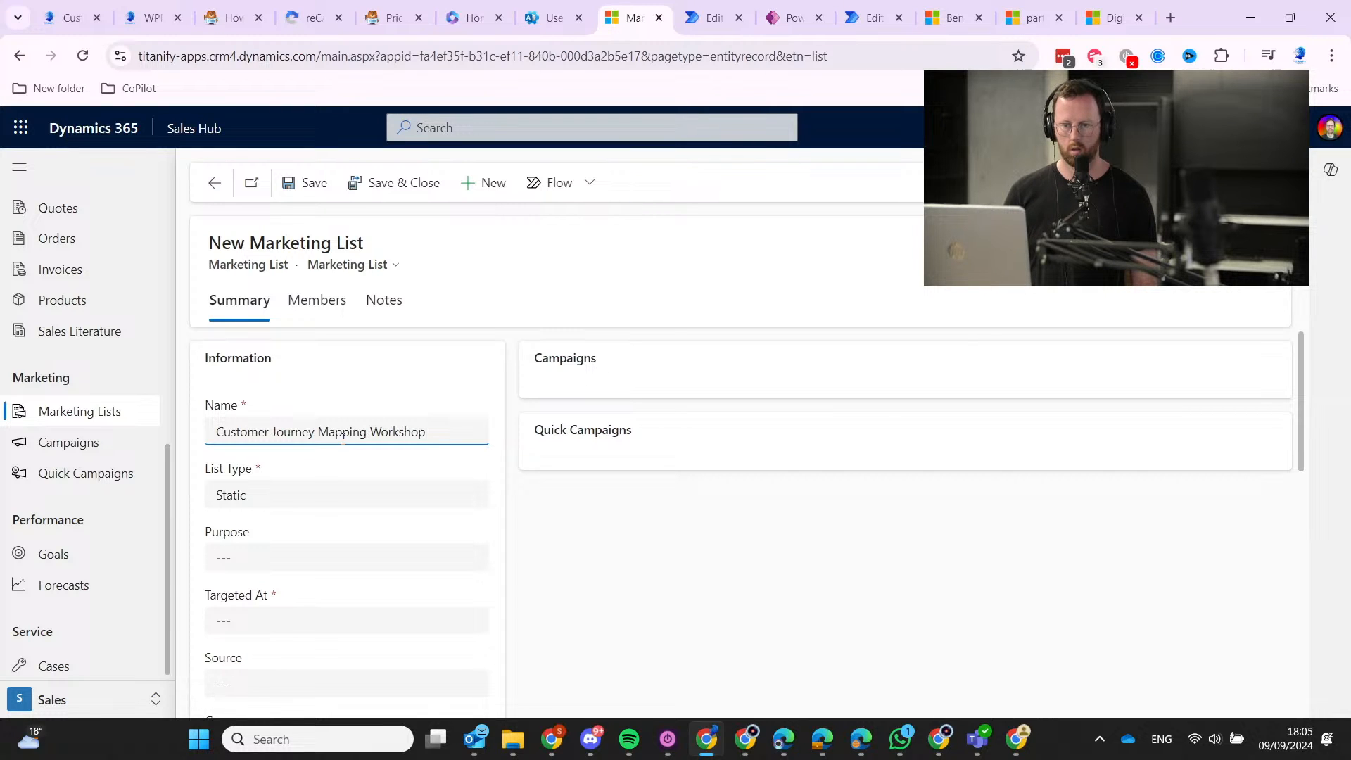
{"action": "type", "text": "List"}
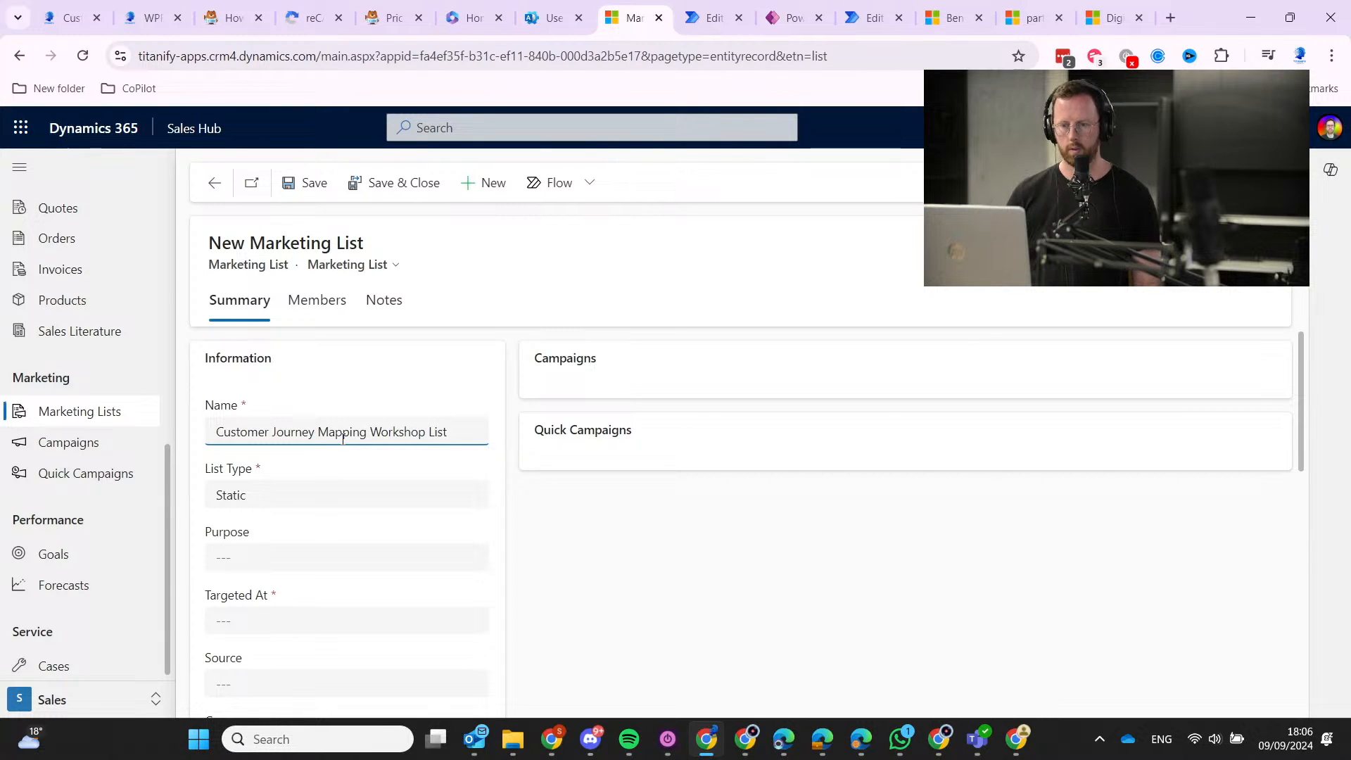
Set the list type to Dynamic, revert it to Static, then leave for Campaigns.
{"action": "left_click", "coordinate": [371, 498]}
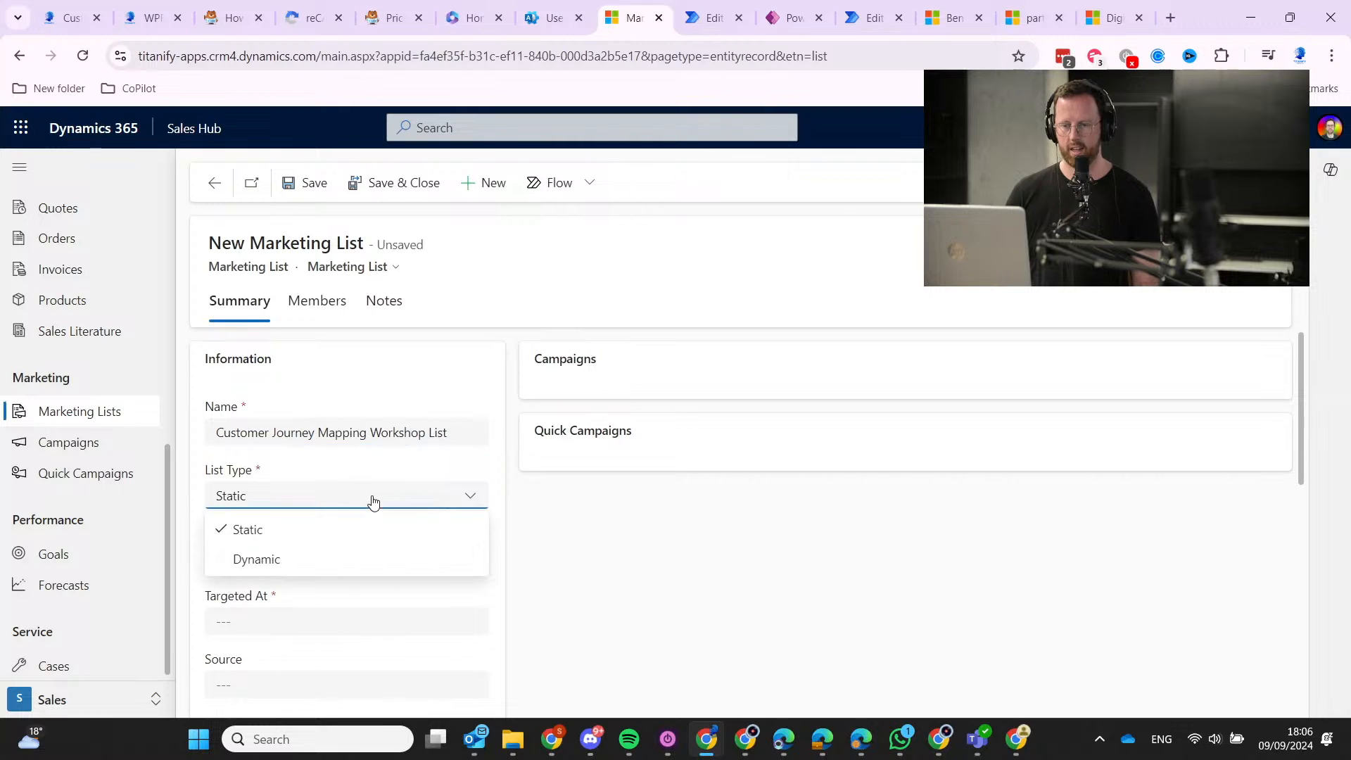
{"action": "left_click", "coordinate": [314, 555]}
{"action": "left_click", "coordinate": [331, 505]}
{"action": "left_click", "coordinate": [317, 529]}
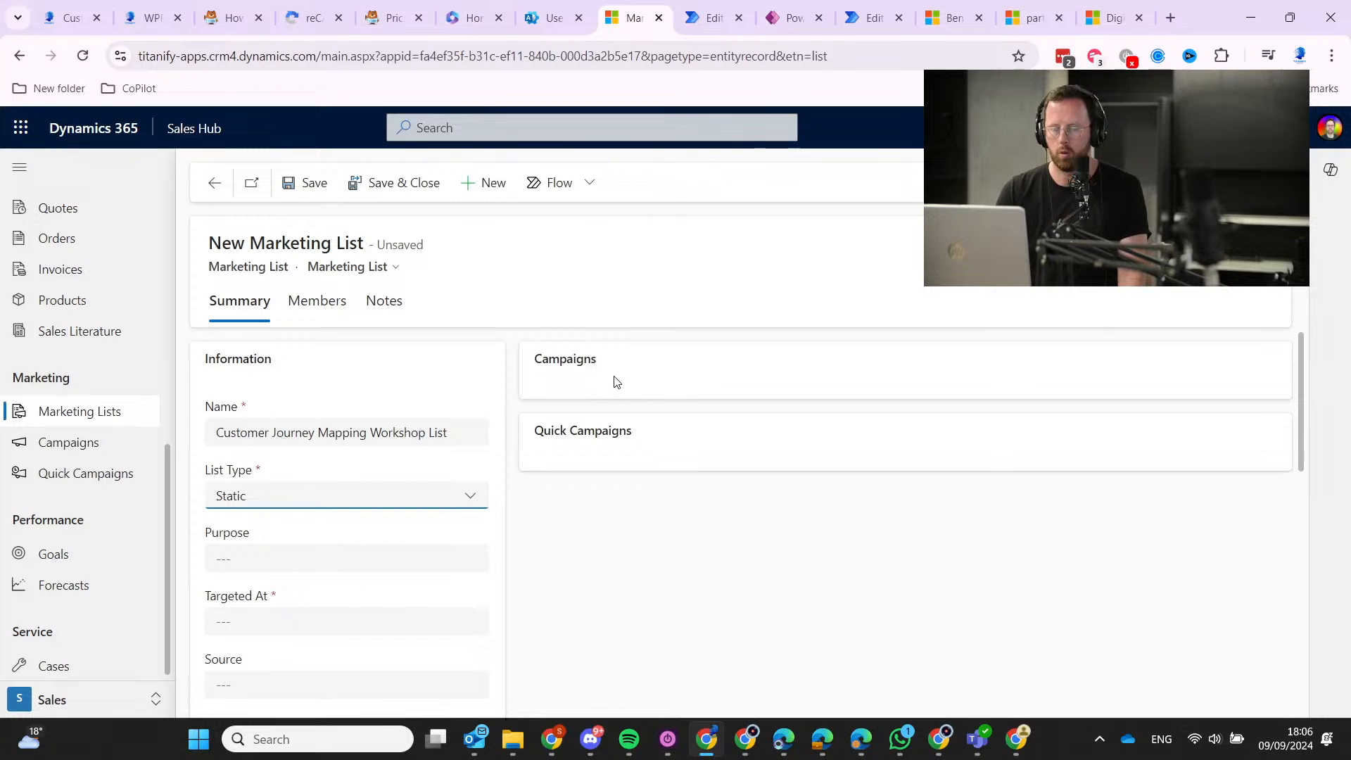
{"action": "left_click", "coordinate": [74, 443]}
Discard the draft and start a new marketing list from the Customer Journey Mapping Workshop campaign.
{"action": "left_click", "coordinate": [780, 472]}
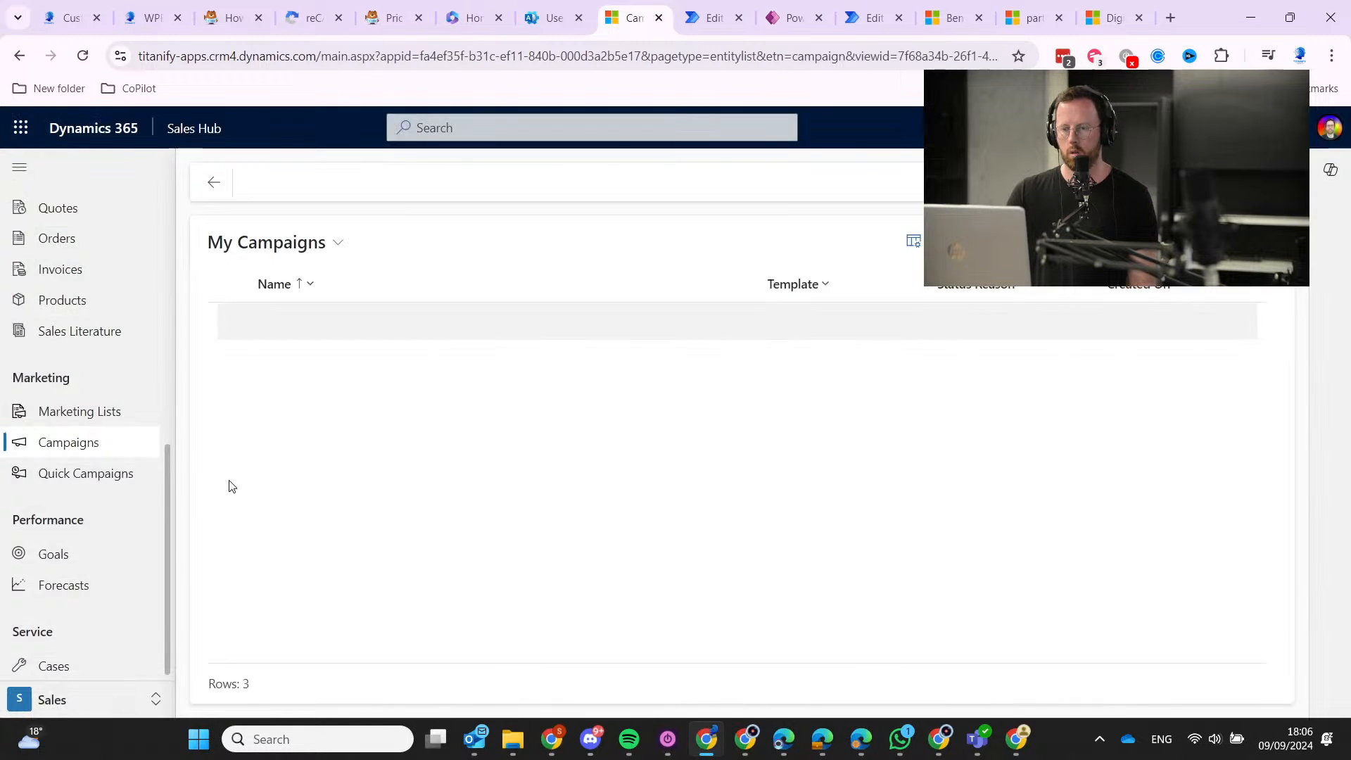
{"action": "left_click", "coordinate": [324, 360]}
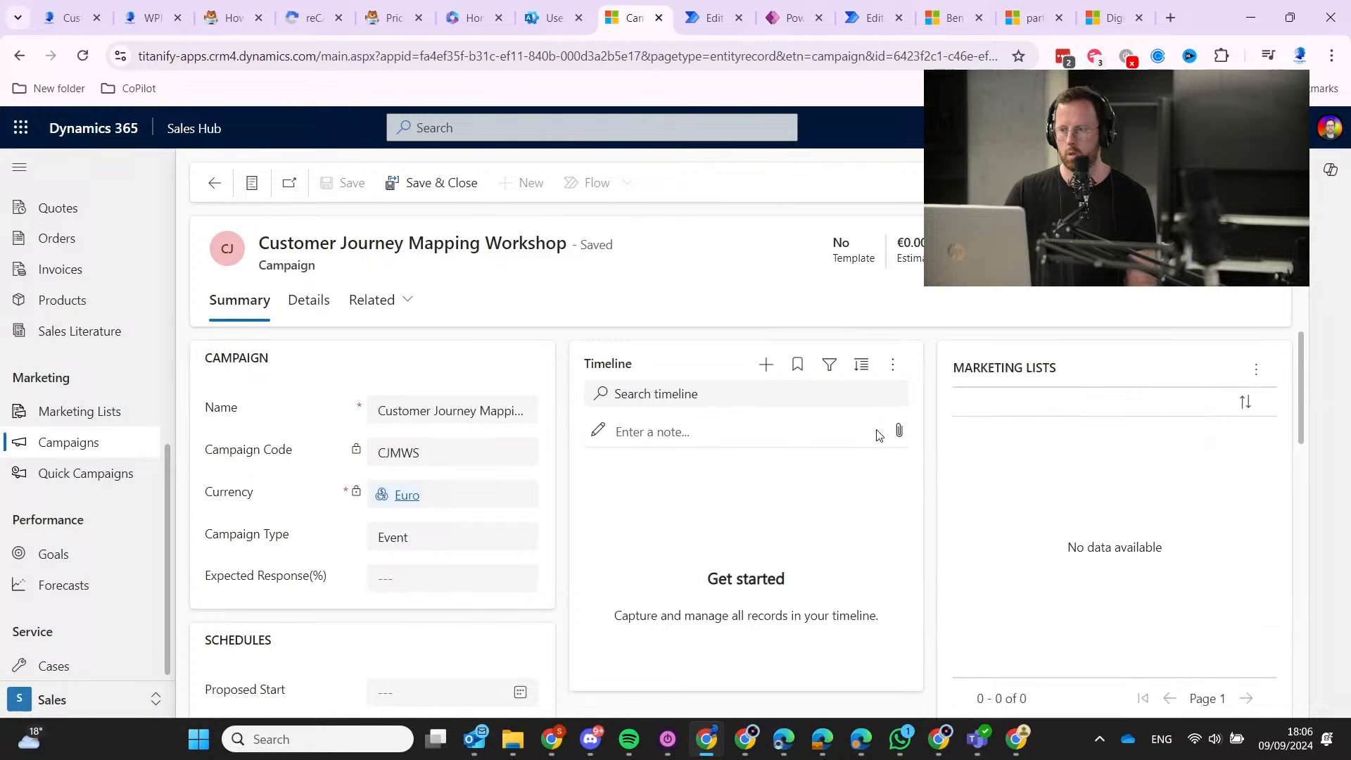
{"action": "left_click", "coordinate": [1256, 368]}
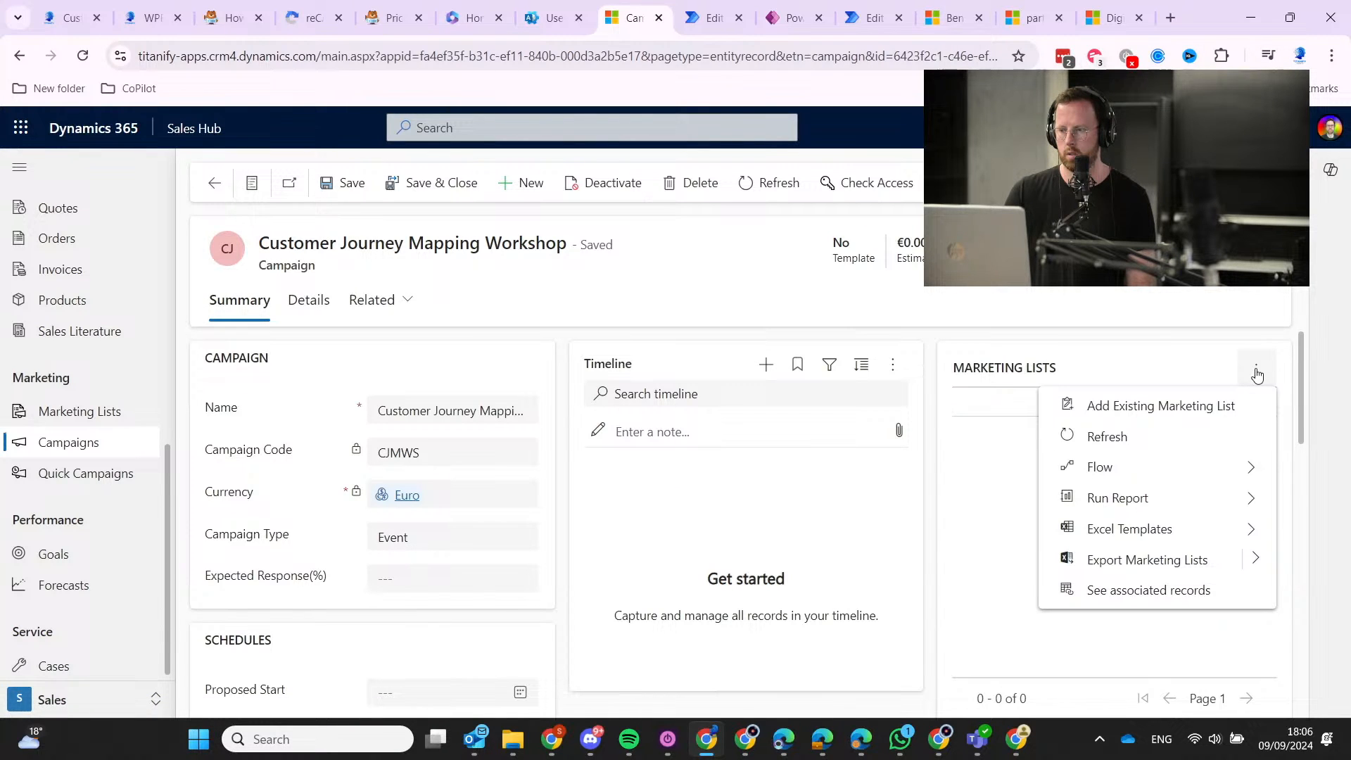
{"action": "left_click", "coordinate": [1210, 400]}
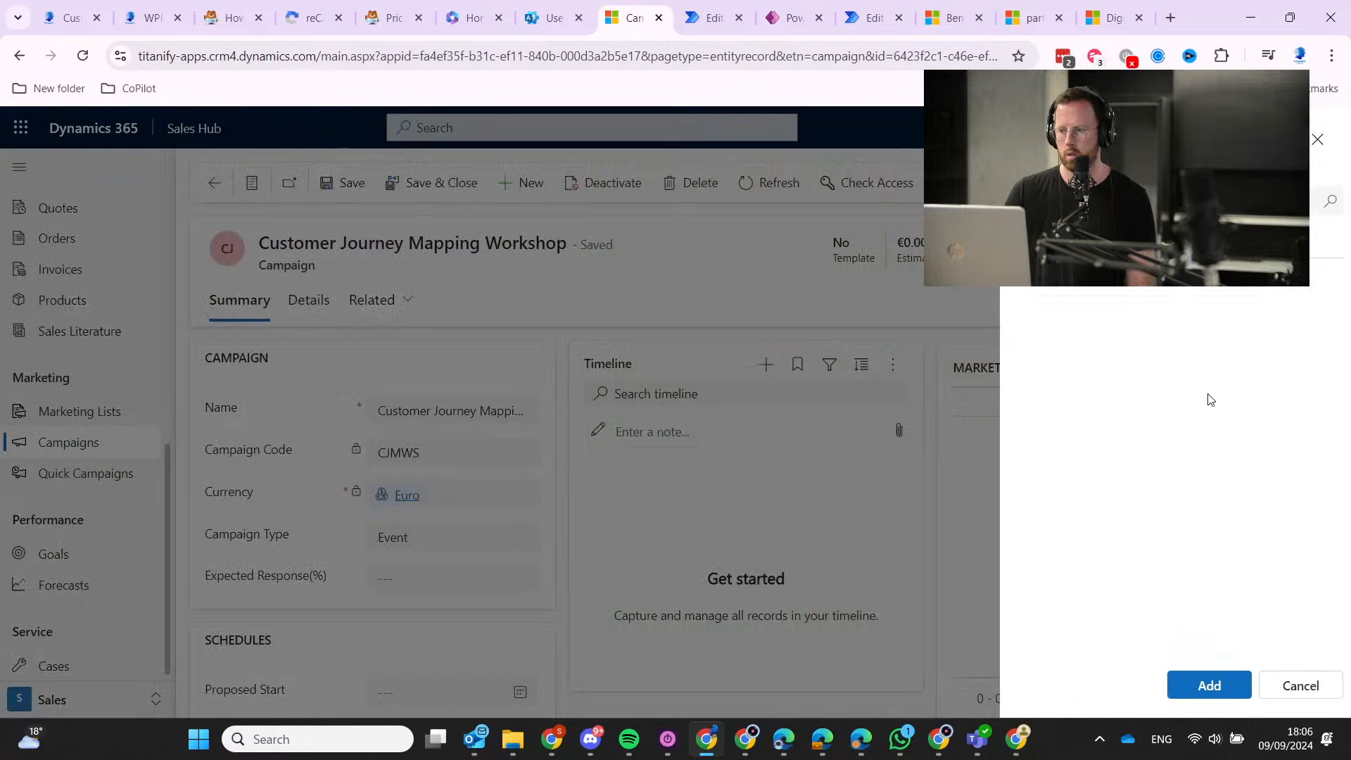
{"action": "left_click", "coordinate": [1323, 679]}
{"action": "left_click", "coordinate": [1256, 369]}
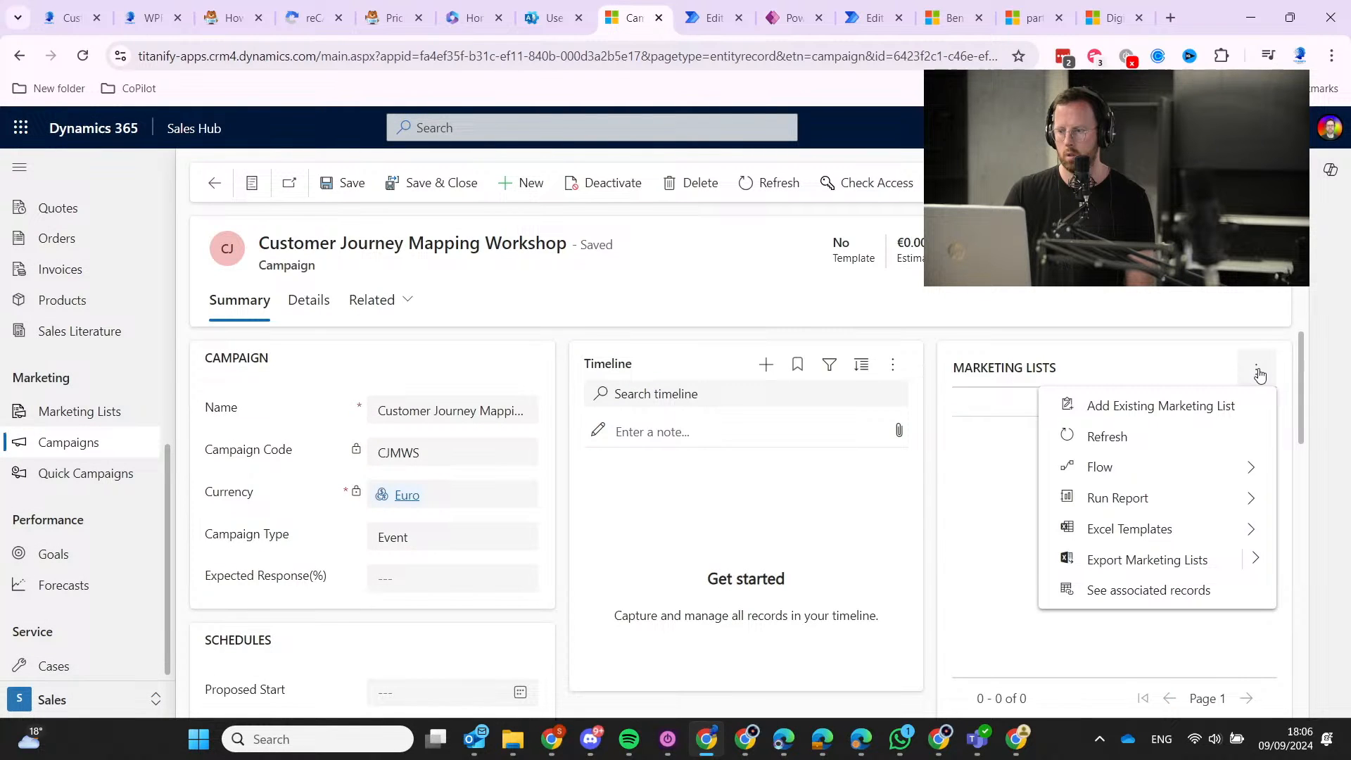
{"action": "left_click", "coordinate": [1192, 402]}
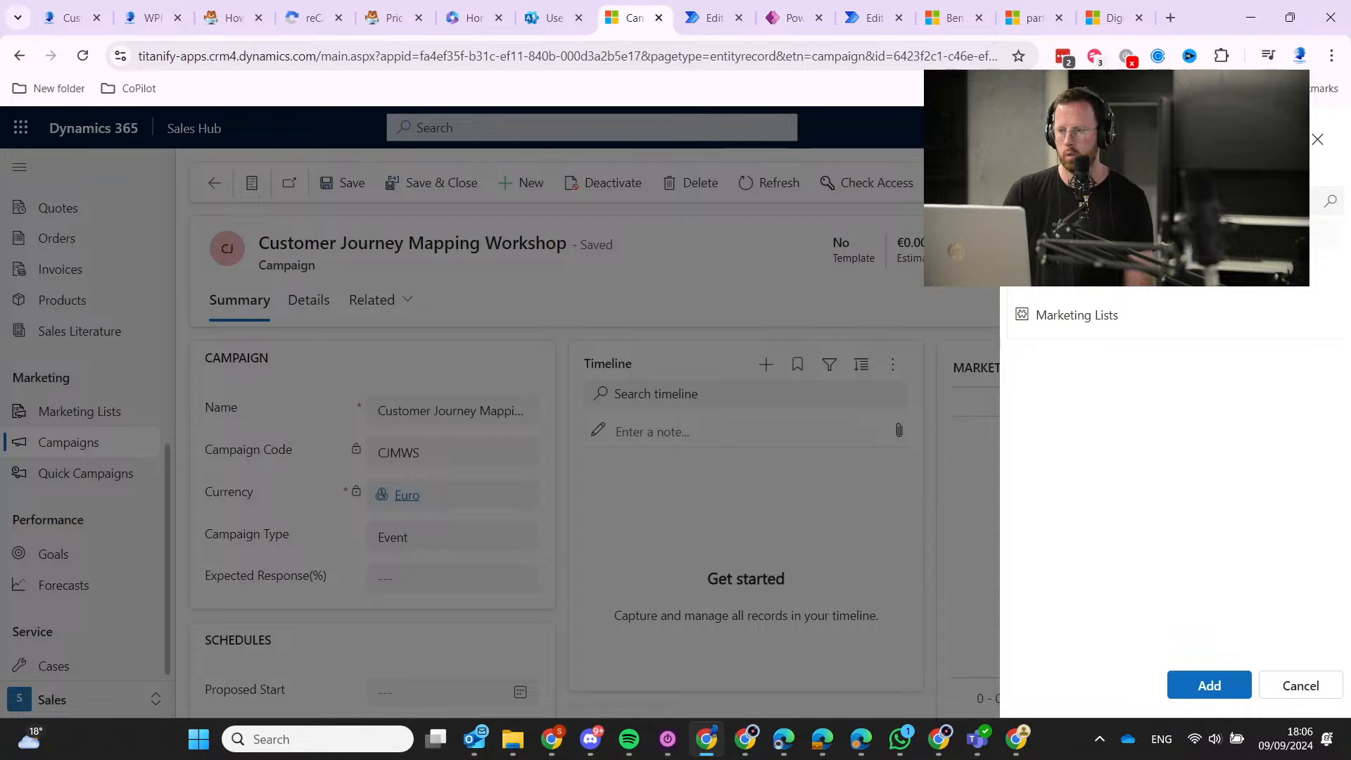
{"action": "left_click", "coordinate": [1066, 313]}
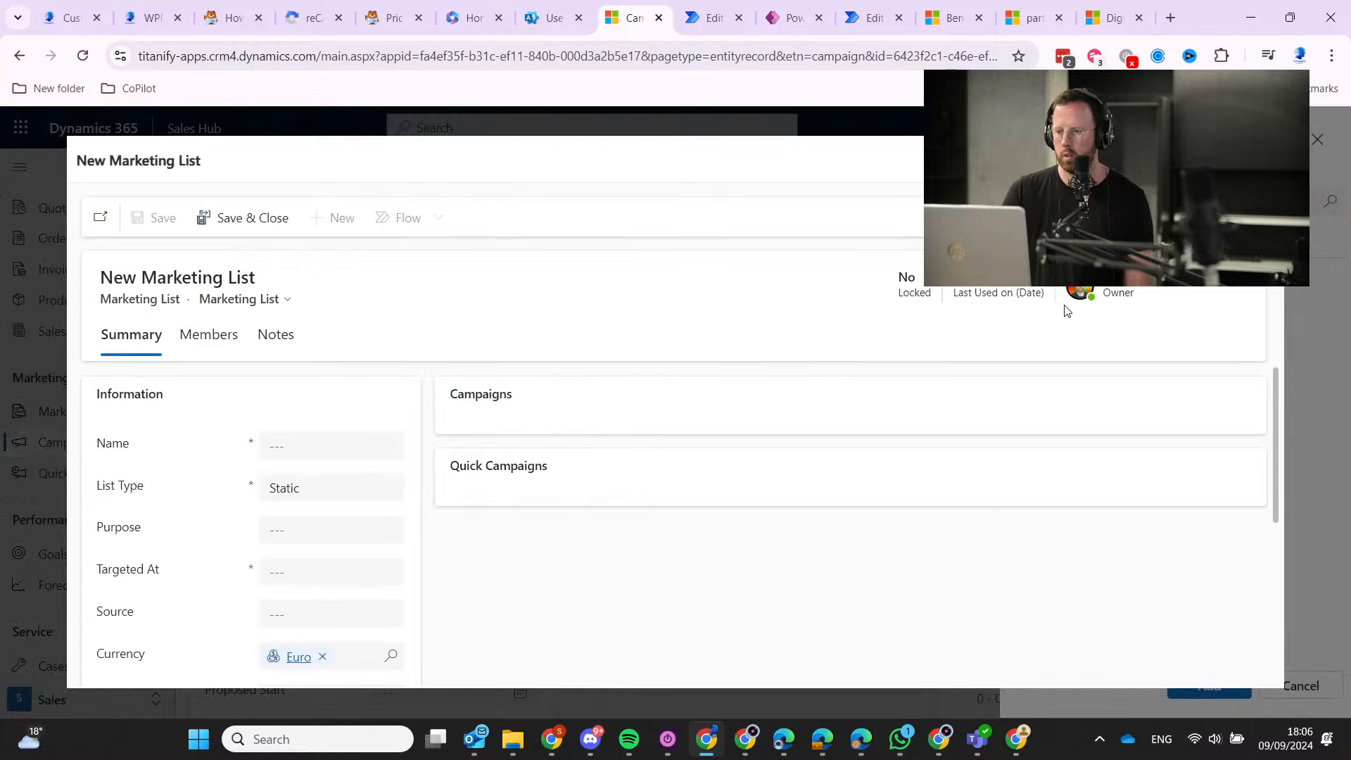
Name the new marketing list 'CJM Workshop Leads'.
{"action": "left_click", "coordinate": [322, 438]}
{"action": "type", "text": "Customer Journey Map"}
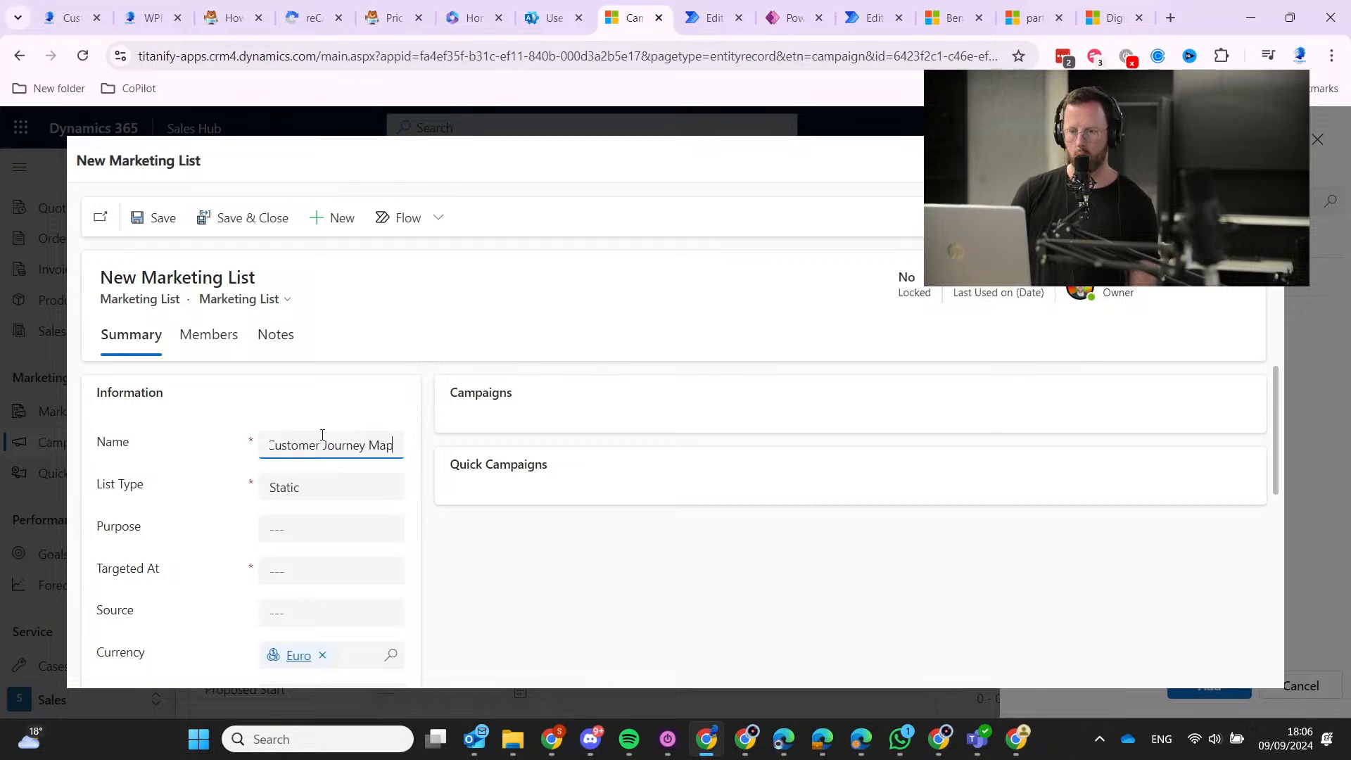
{"action": "key", "text": "Home"}
{"action": "key", "text": "Delete"}
{"action": "key", "text": "Delete"}
{"action": "key", "text": "Delete"}
{"action": "key", "text": "Delete"}
{"action": "key", "text": "Delete"}
{"action": "key", "text": "Delete"}
{"action": "key", "text": "Delete"}
{"action": "key", "text": "Delete"}
{"action": "key", "text": "Delete"}
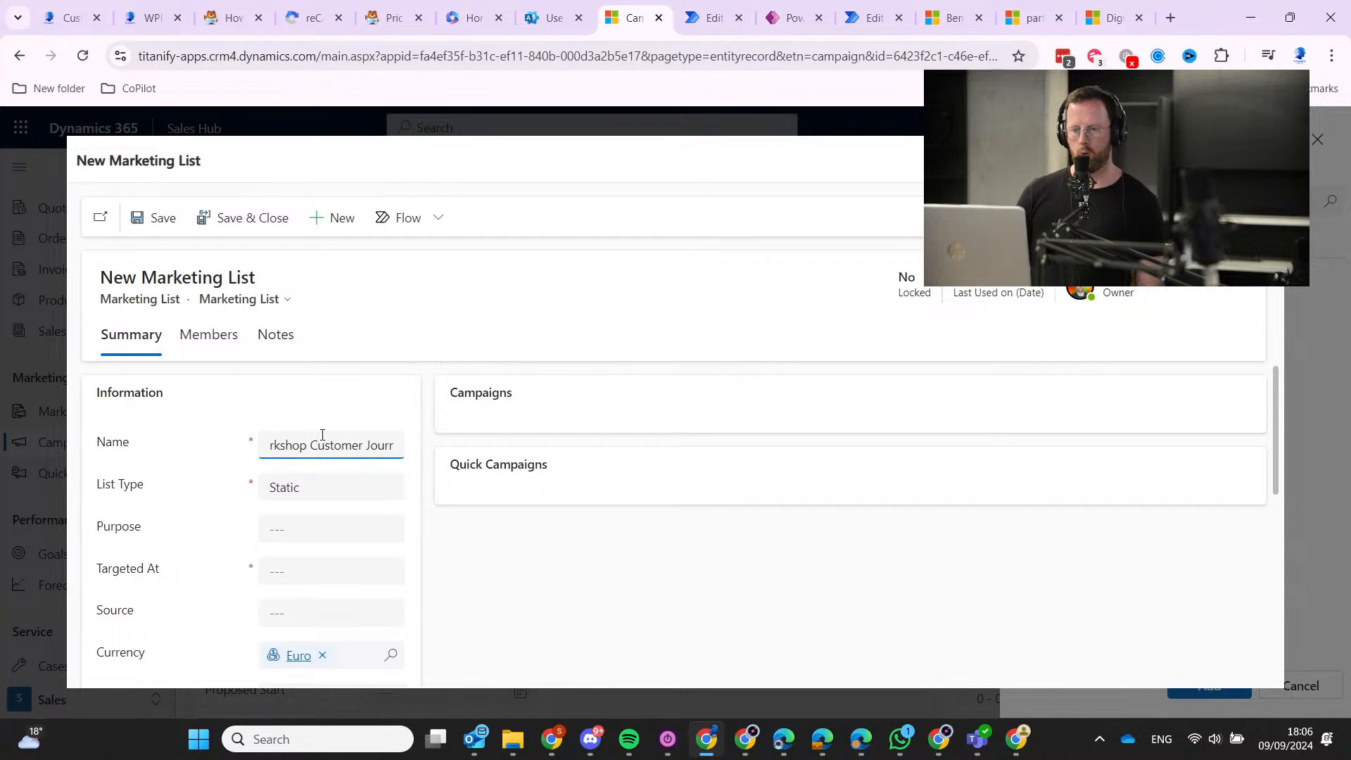
{"action": "key", "text": "Delete"}
{"action": "key", "text": "Delete"}
{"action": "key", "text": "Delete"}
{"action": "key", "text": "Delete"}
{"action": "key", "text": "Delete"}
{"action": "key", "text": "Delete"}
{"action": "key", "text": "Delete"}
{"action": "key", "text": "Delete"}
{"action": "key", "text": "Delete"}
{"action": "key", "text": "Delete"}
{"action": "key", "text": "Delete"}
{"action": "key", "text": "Delete"}
{"action": "key", "text": "Delete"}
{"action": "key", "text": "Delete"}
{"action": "key", "text": "Delete"}
{"action": "key", "text": "Delete"}
{"action": "key", "text": "Delete"}
{"action": "key", "text": "Delete"}
{"action": "key", "text": "Delete"}
{"action": "key", "text": "Delete"}
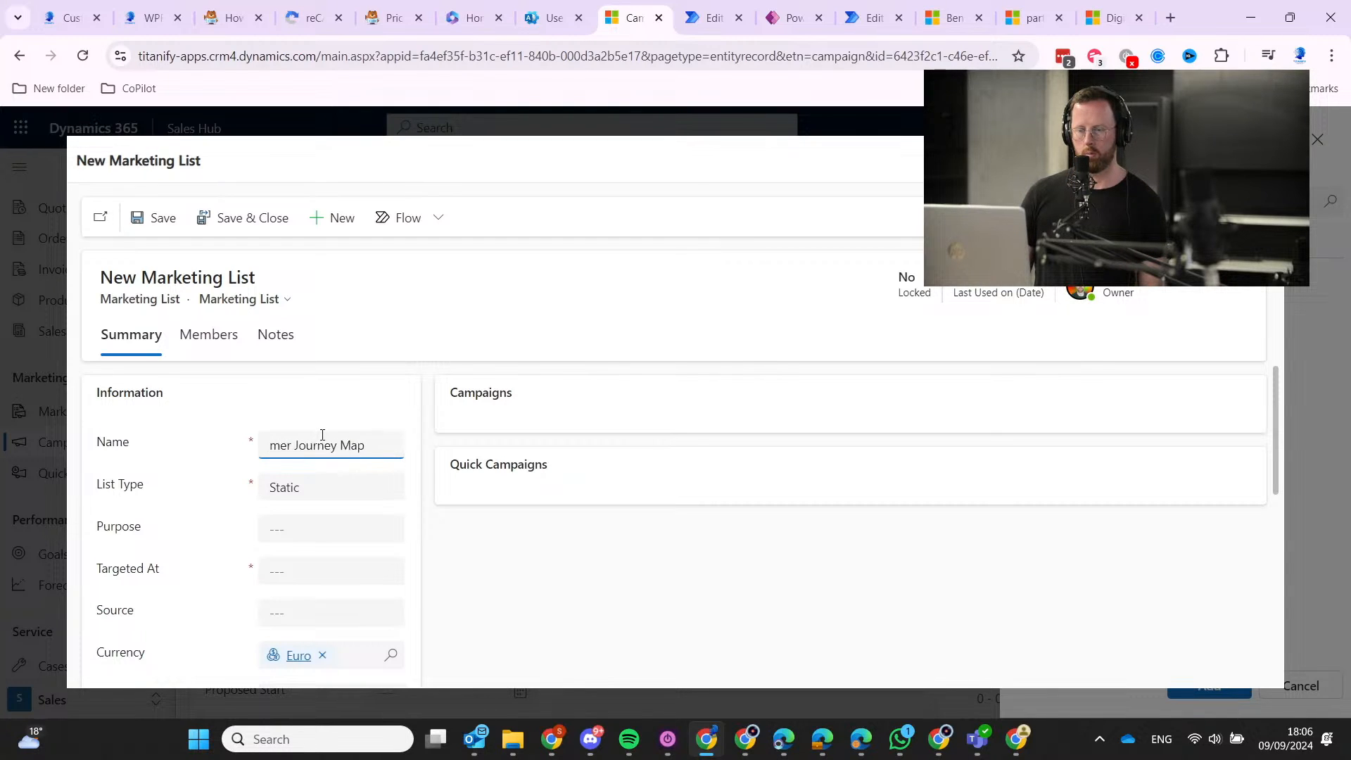
{"action": "key", "text": "Caps_Lock"}
{"action": "key", "text": "Caps_Lock"}
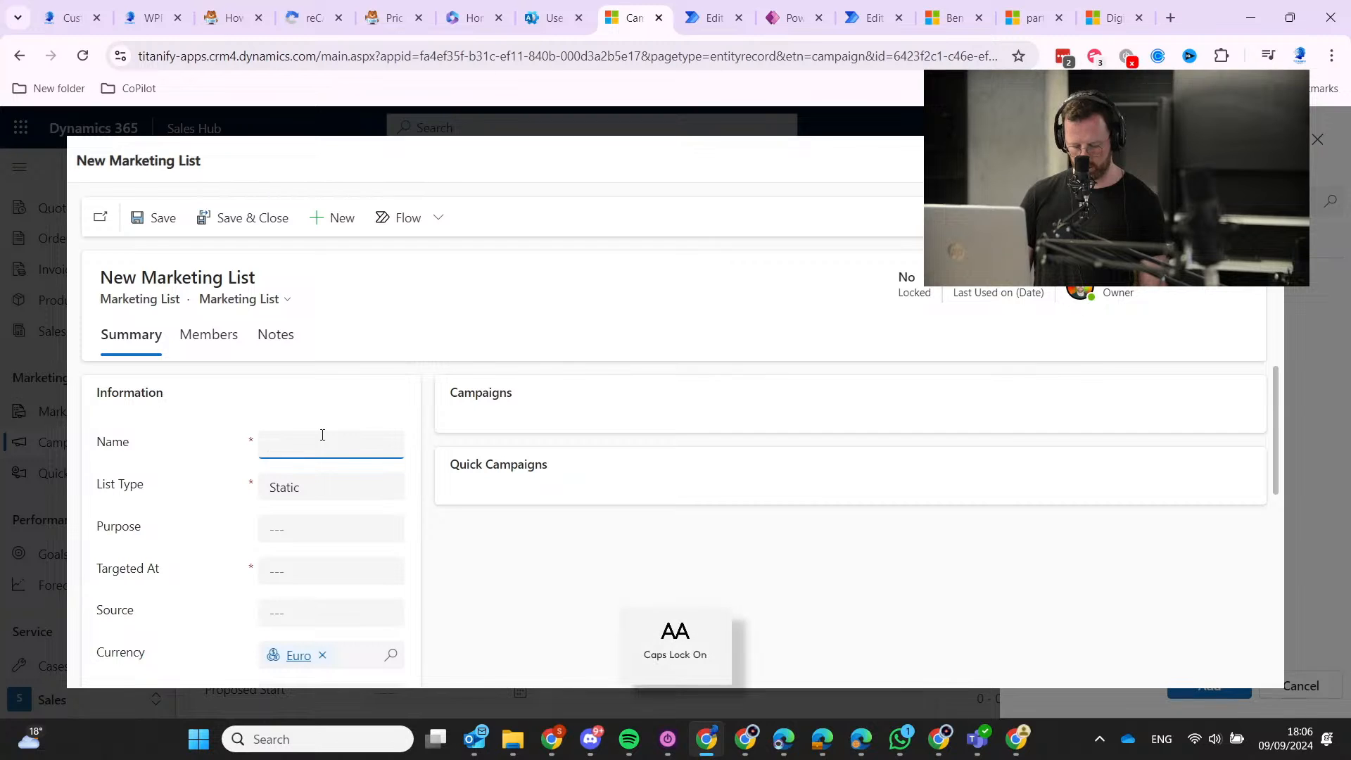
{"action": "type", "text": "CJM "}
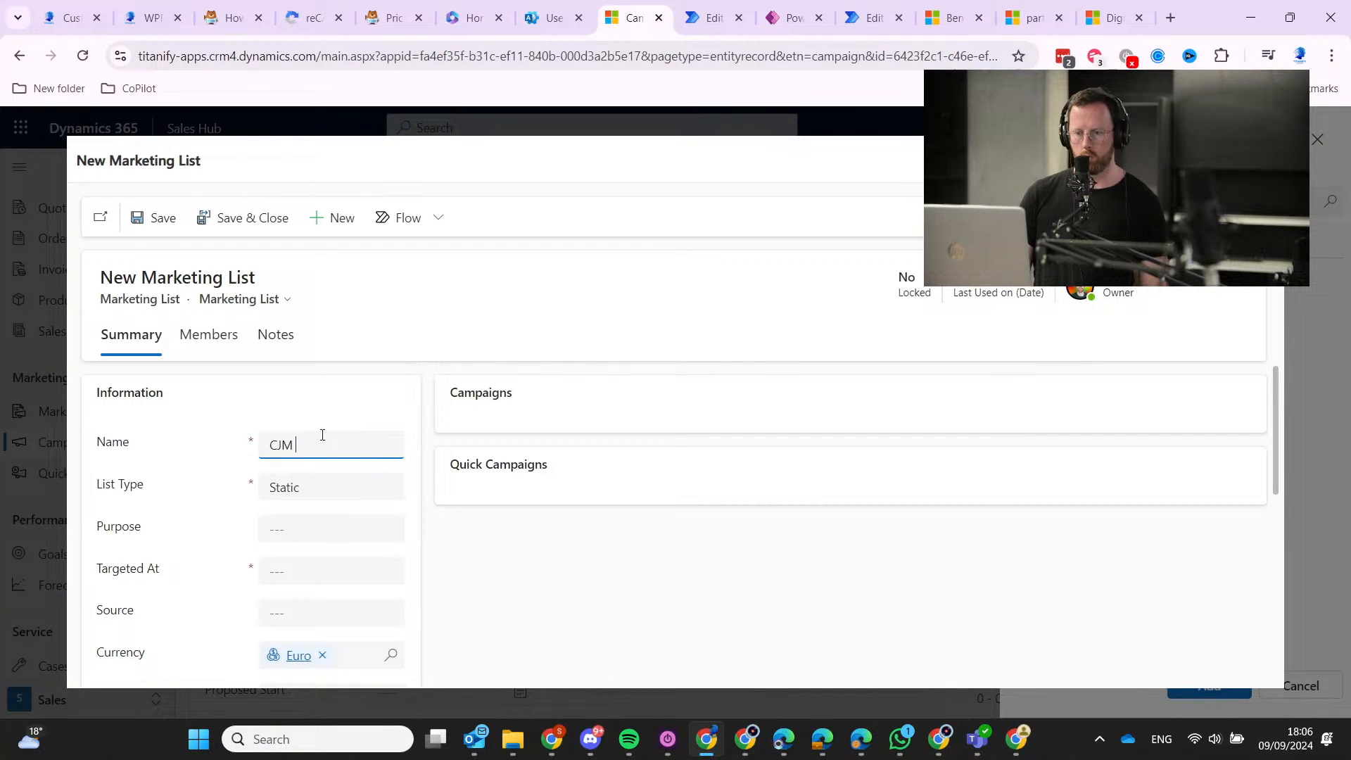
{"action": "type", "text": "Workshop IN"}
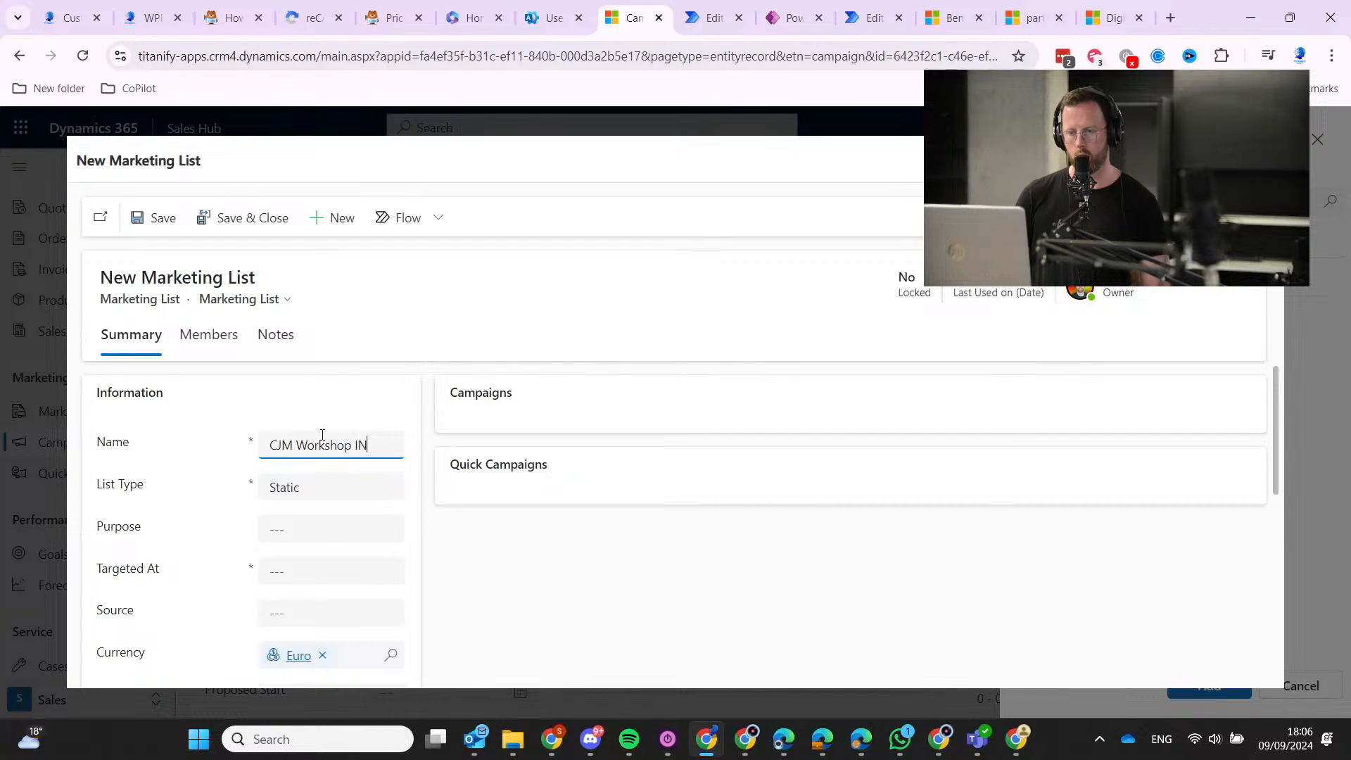
{"action": "key", "text": "BackSpace"}
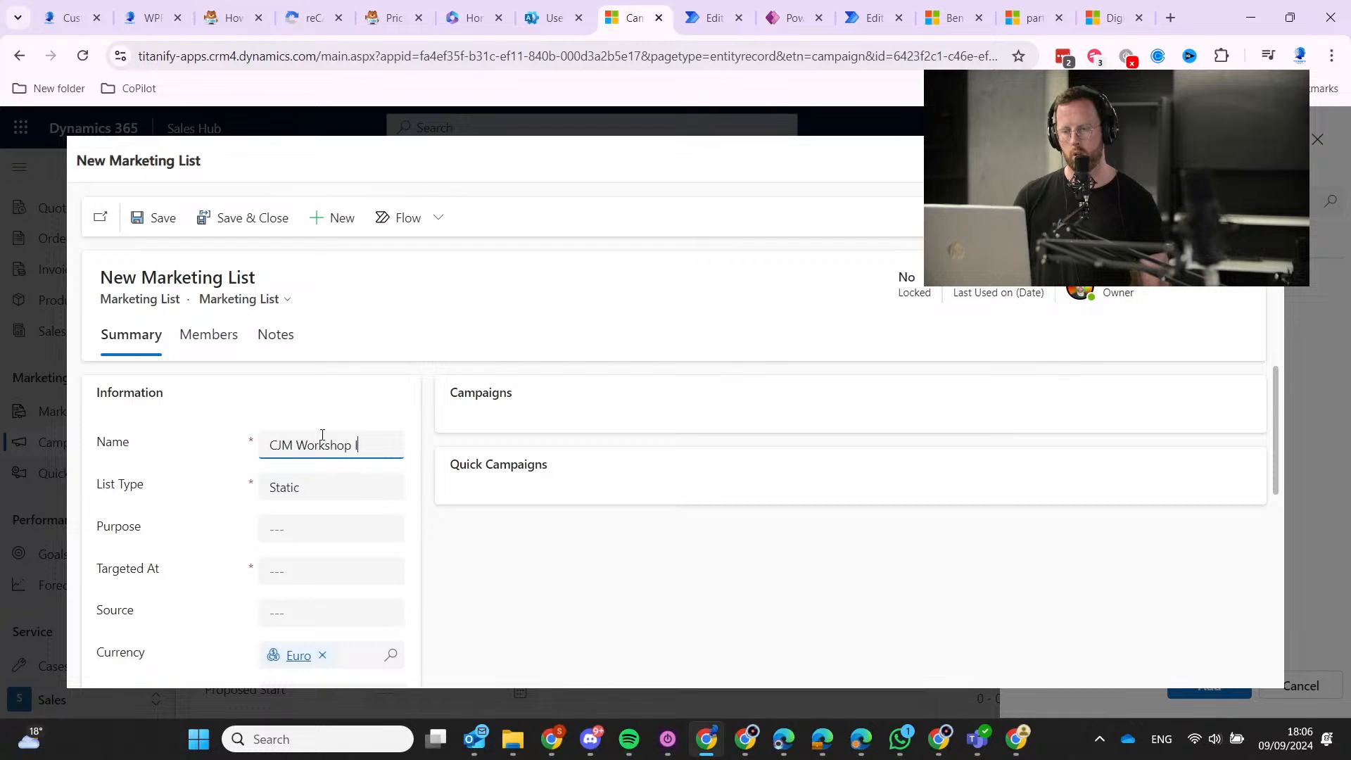
{"action": "type", "text": "Lead"}
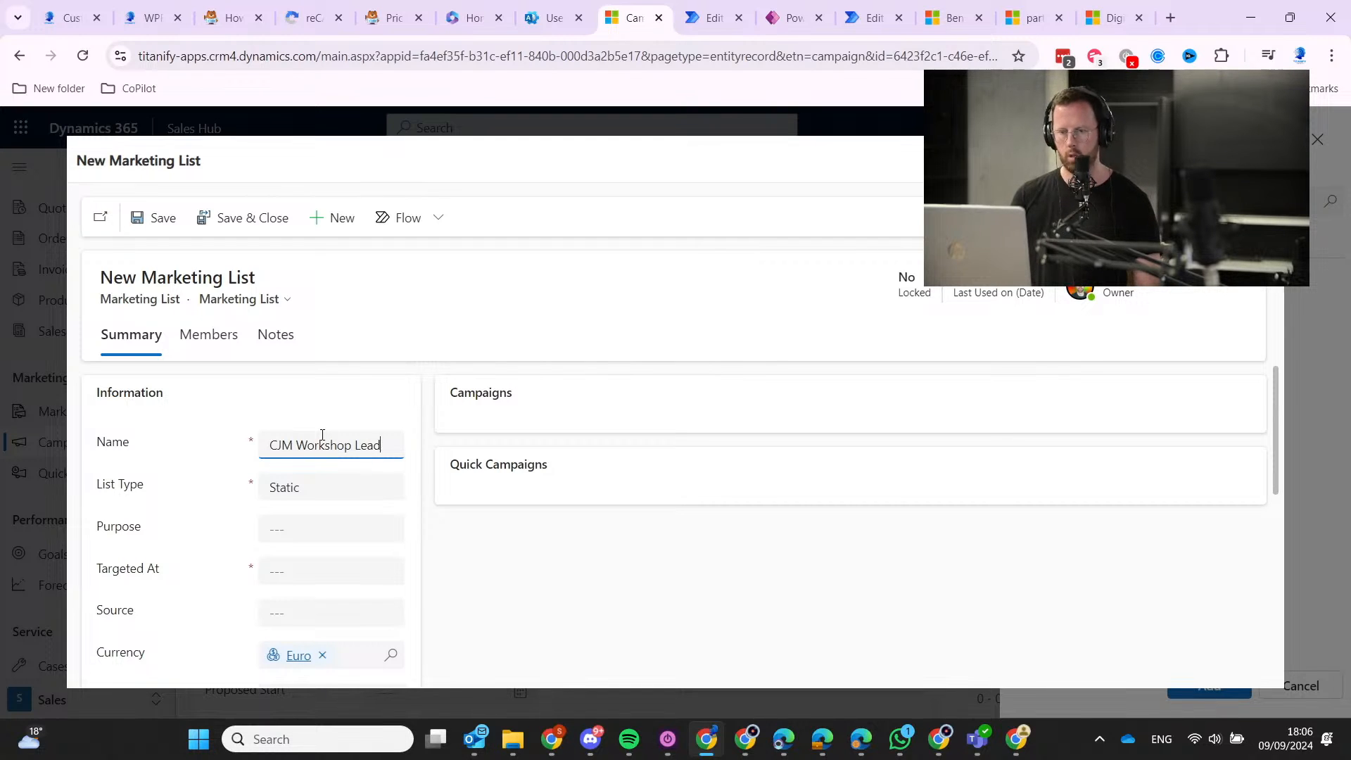
{"action": "type", "text": "s"}
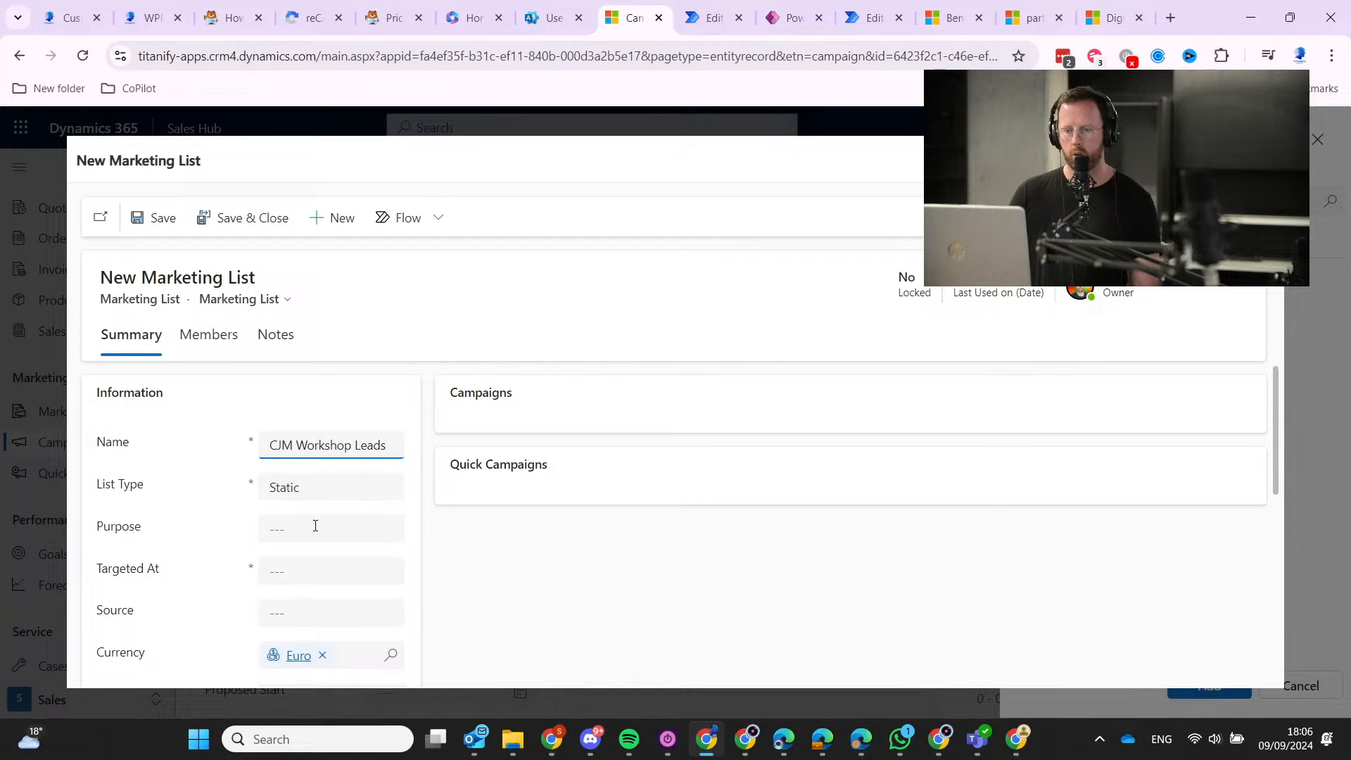
Set the list's Targeted At field to Lead.
{"action": "left_click", "coordinate": [281, 529]}
{"action": "left_click", "coordinate": [288, 576]}
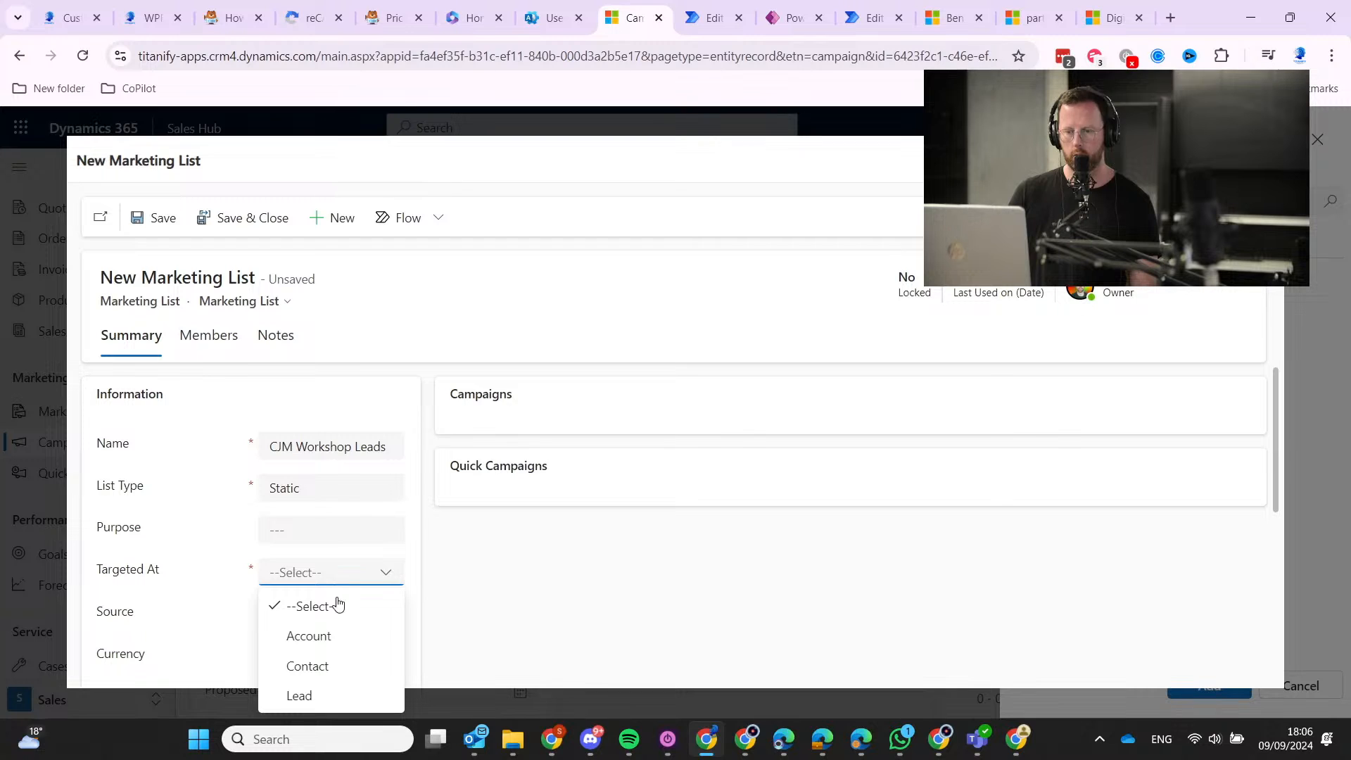
{"action": "left_click", "coordinate": [341, 689]}
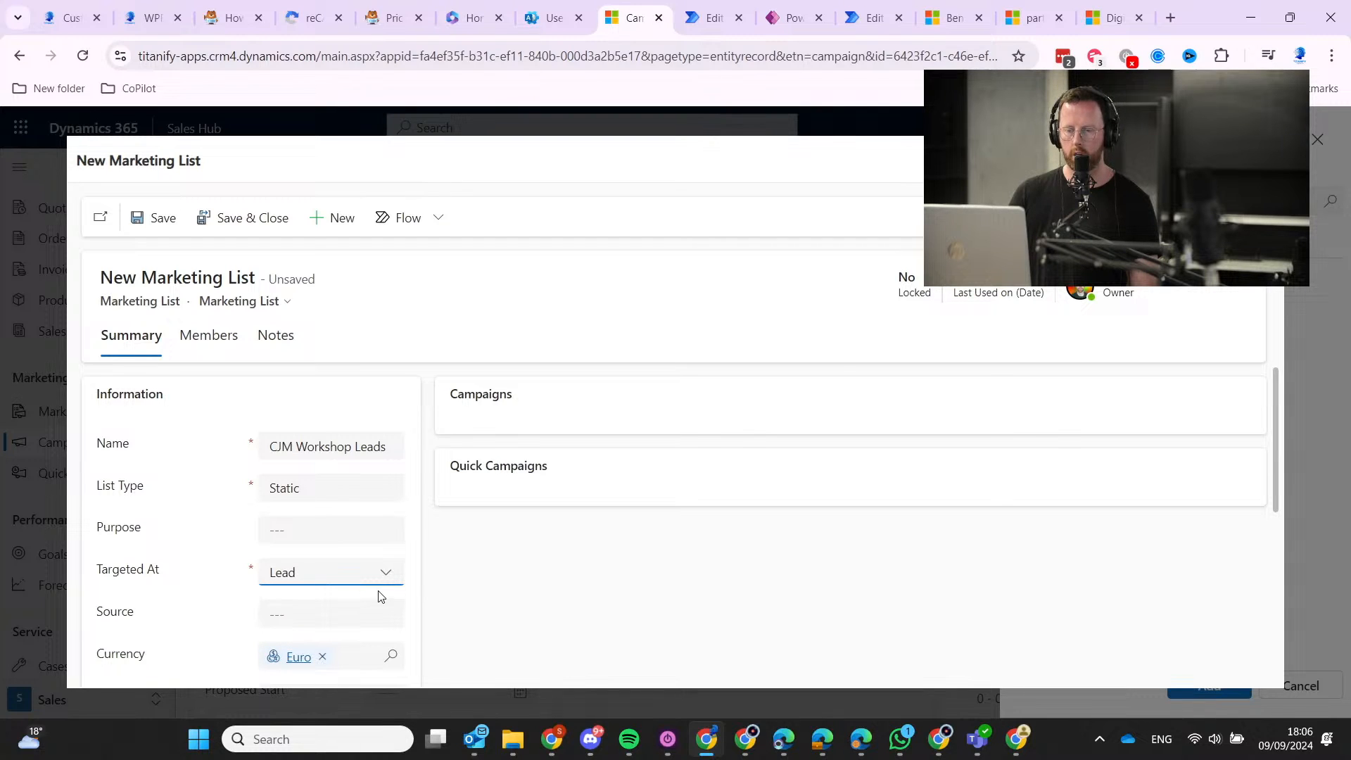
{"action": "scroll", "coordinate": [482, 598], "scroll_direction": "down", "scroll_amount": 1}
{"action": "left_click", "coordinate": [334, 517]}
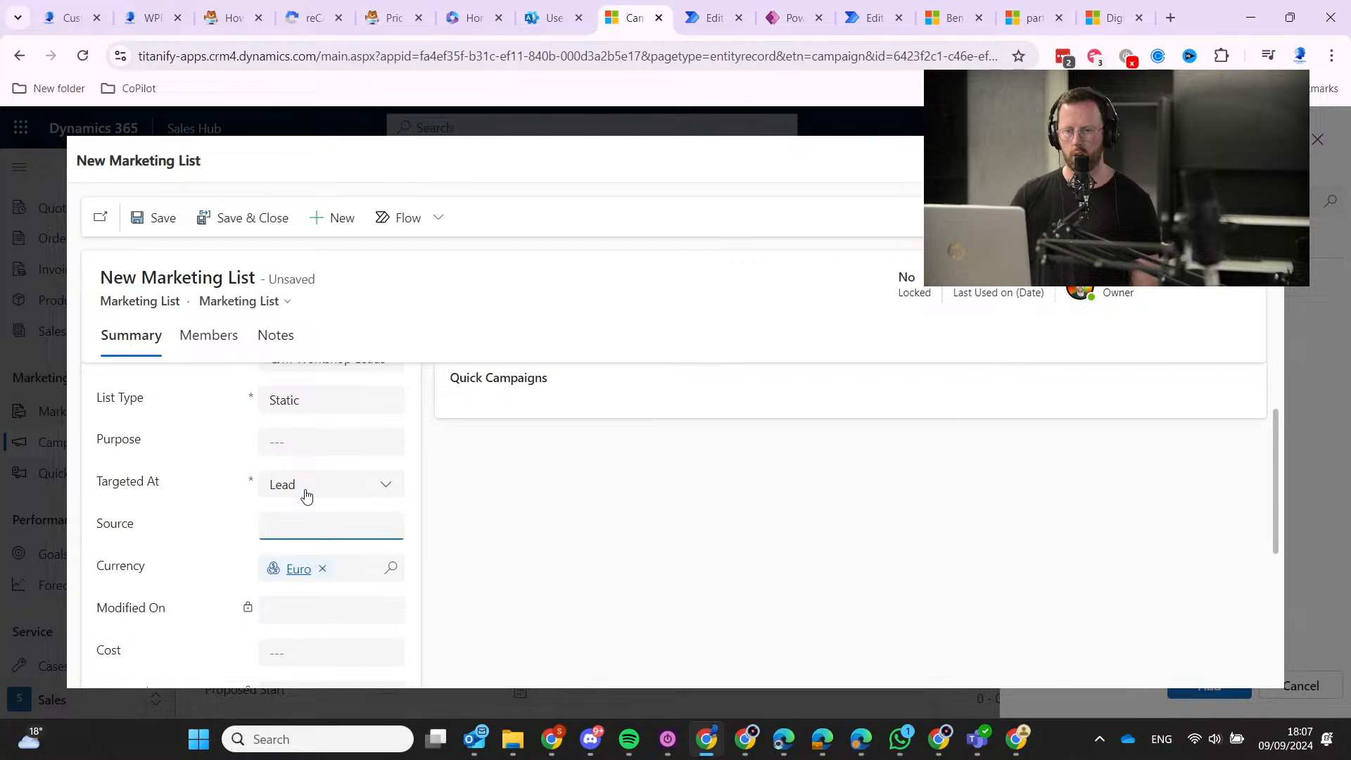
{"action": "scroll", "coordinate": [316, 489], "scroll_direction": "up", "scroll_amount": 1}
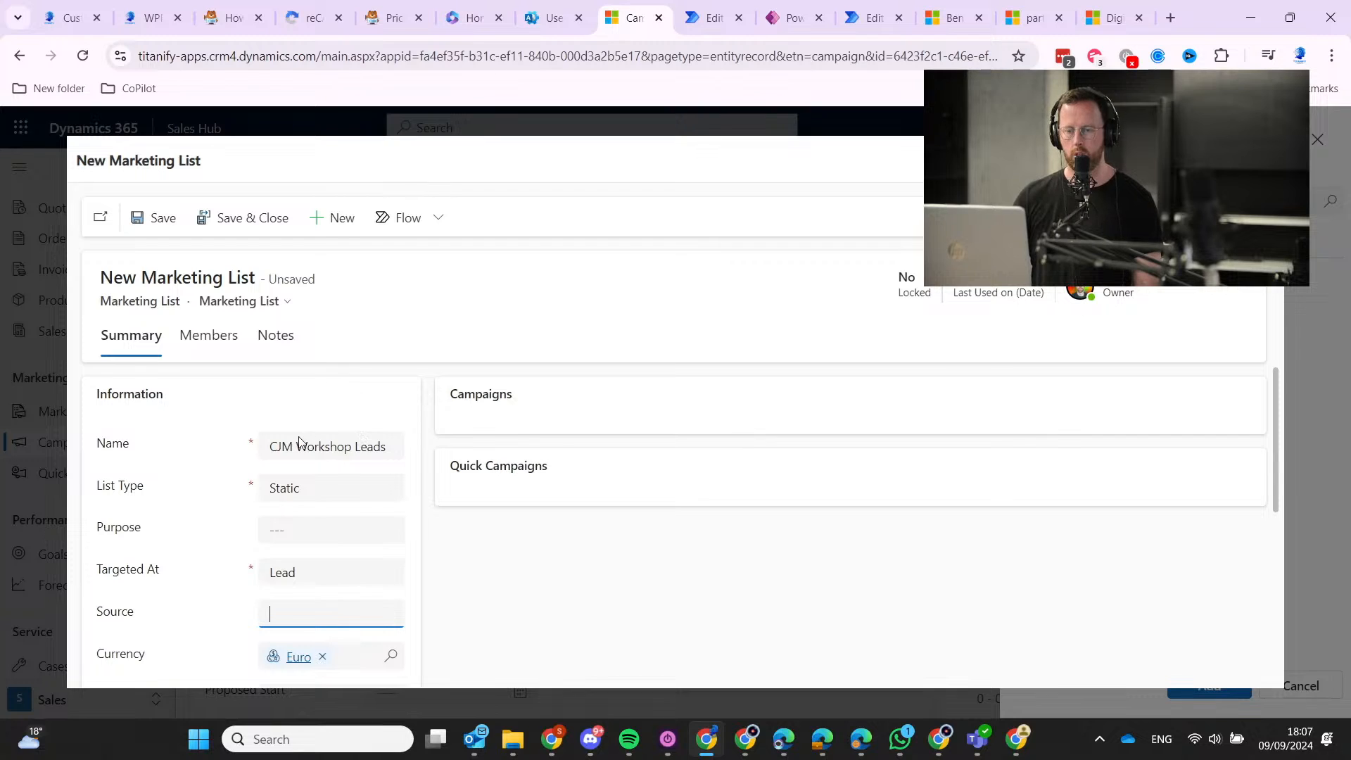
{"action": "scroll", "coordinate": [317, 482], "scroll_direction": "down", "scroll_amount": 3}
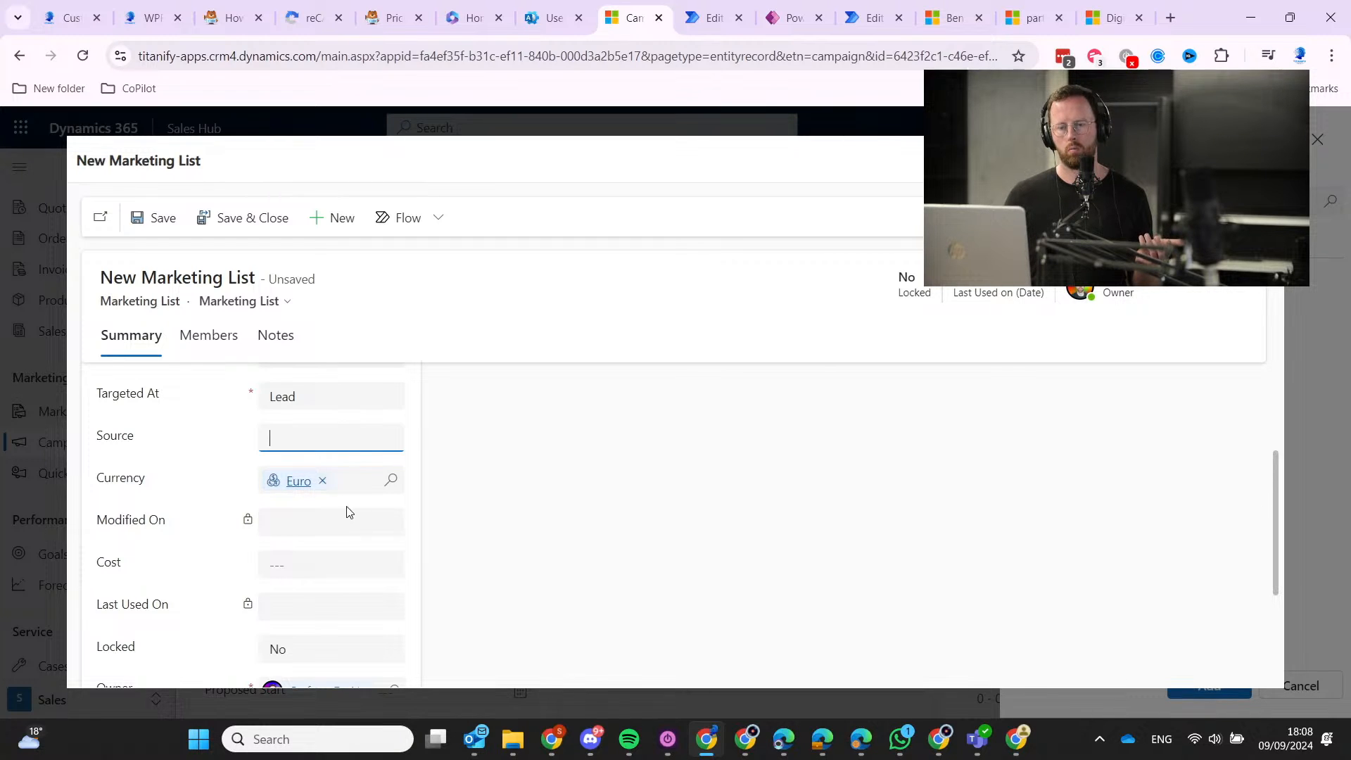
{"action": "scroll", "coordinate": [380, 500], "scroll_direction": "up", "scroll_amount": 2}
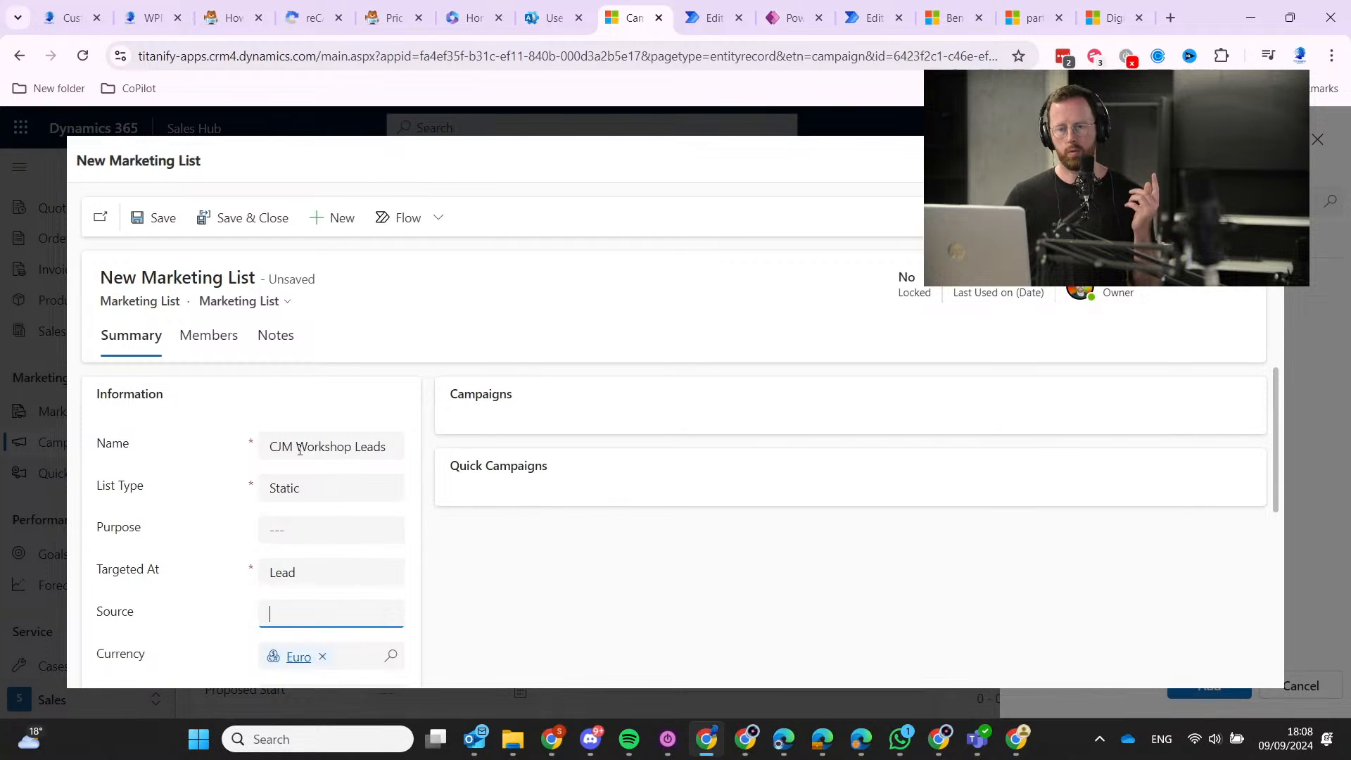
Resize the browser, review the form, then save and close the CJM Workshop Leads list.
{"action": "left_click", "coordinate": [1290, 17]}
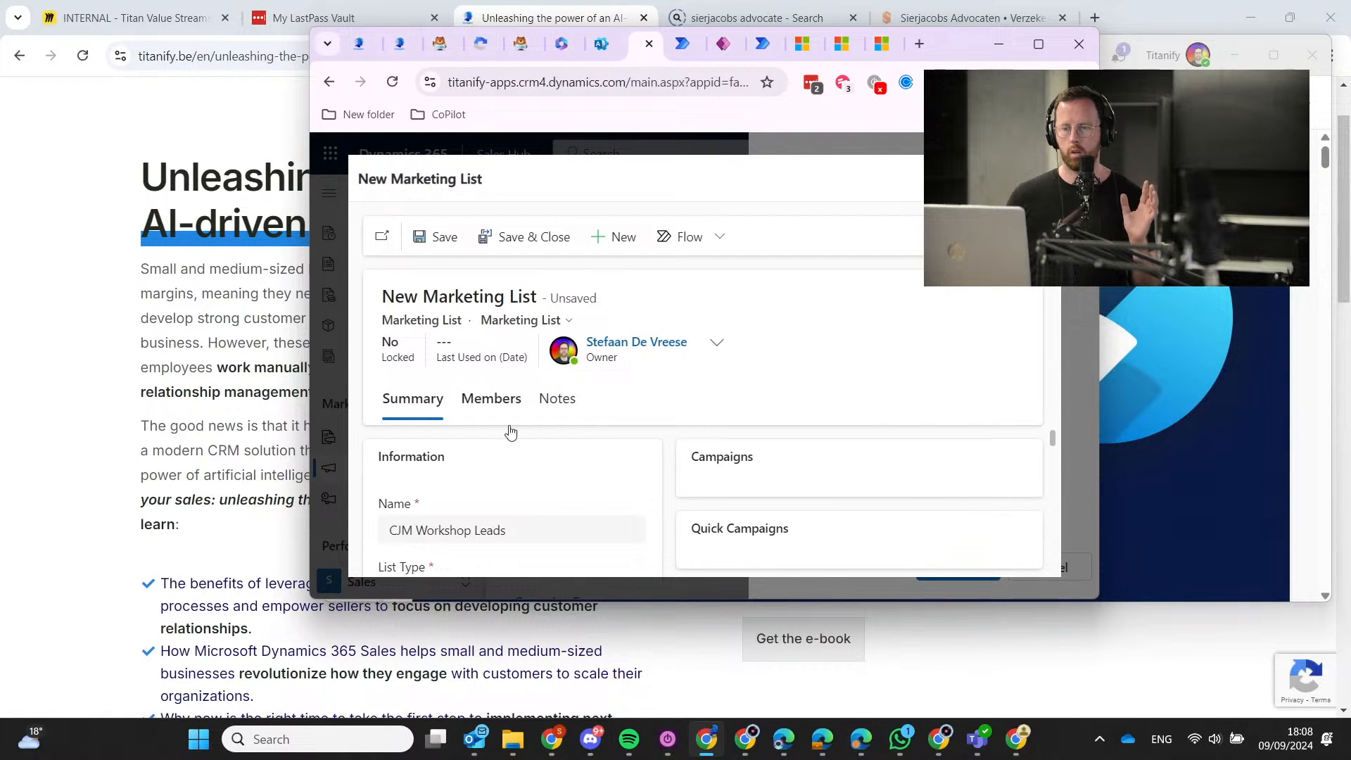
{"action": "scroll", "coordinate": [507, 431], "scroll_direction": "down", "scroll_amount": 5}
{"action": "scroll", "coordinate": [591, 483], "scroll_direction": "up", "scroll_amount": 5}
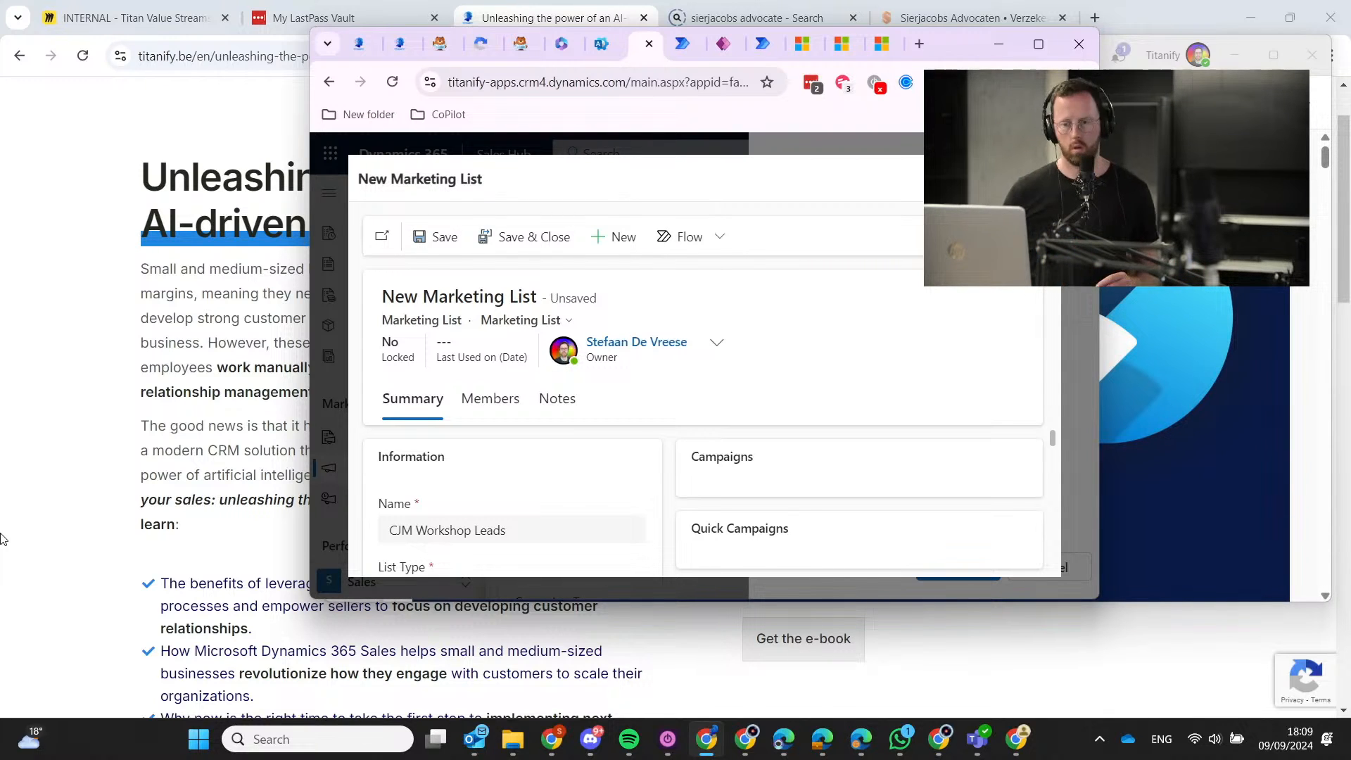
{"action": "scroll", "coordinate": [520, 548], "scroll_direction": "down", "scroll_amount": 4}
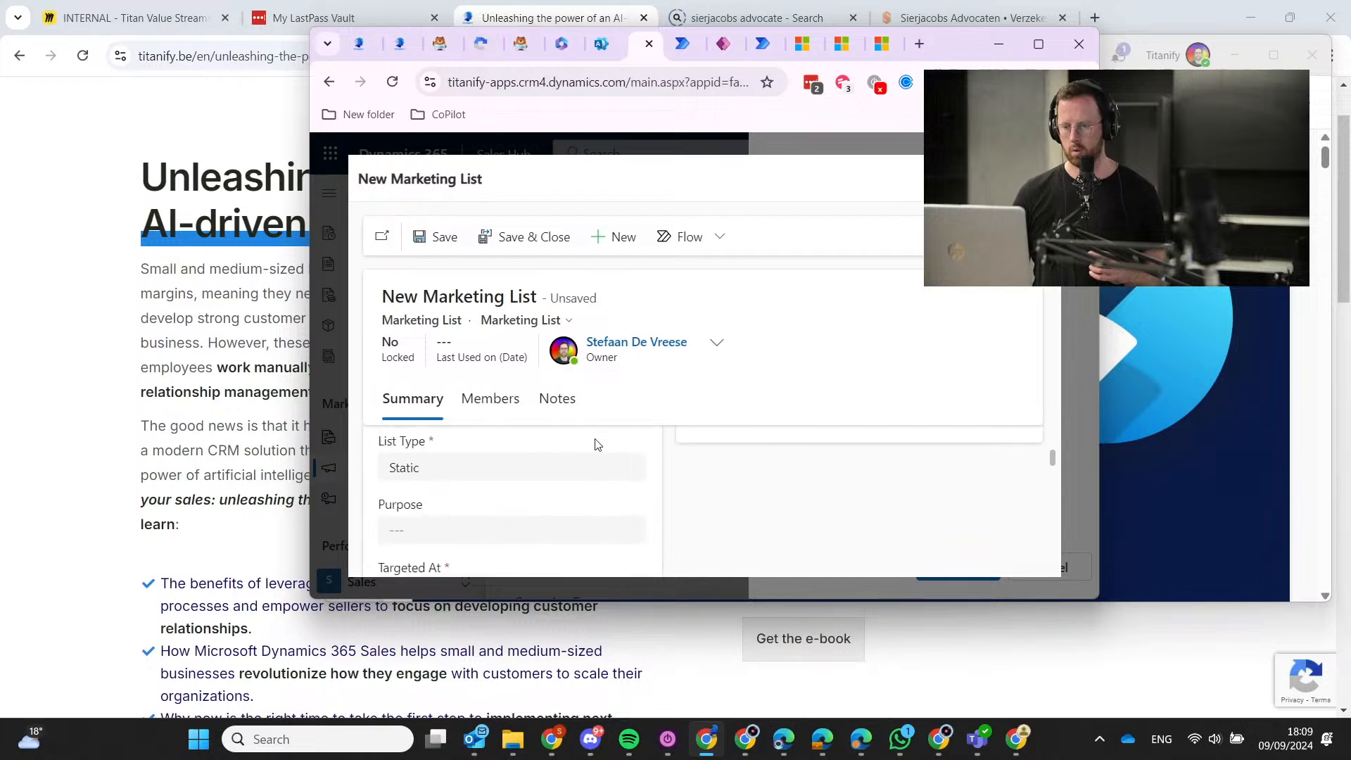
{"action": "scroll", "coordinate": [560, 493], "scroll_direction": "down", "scroll_amount": 1}
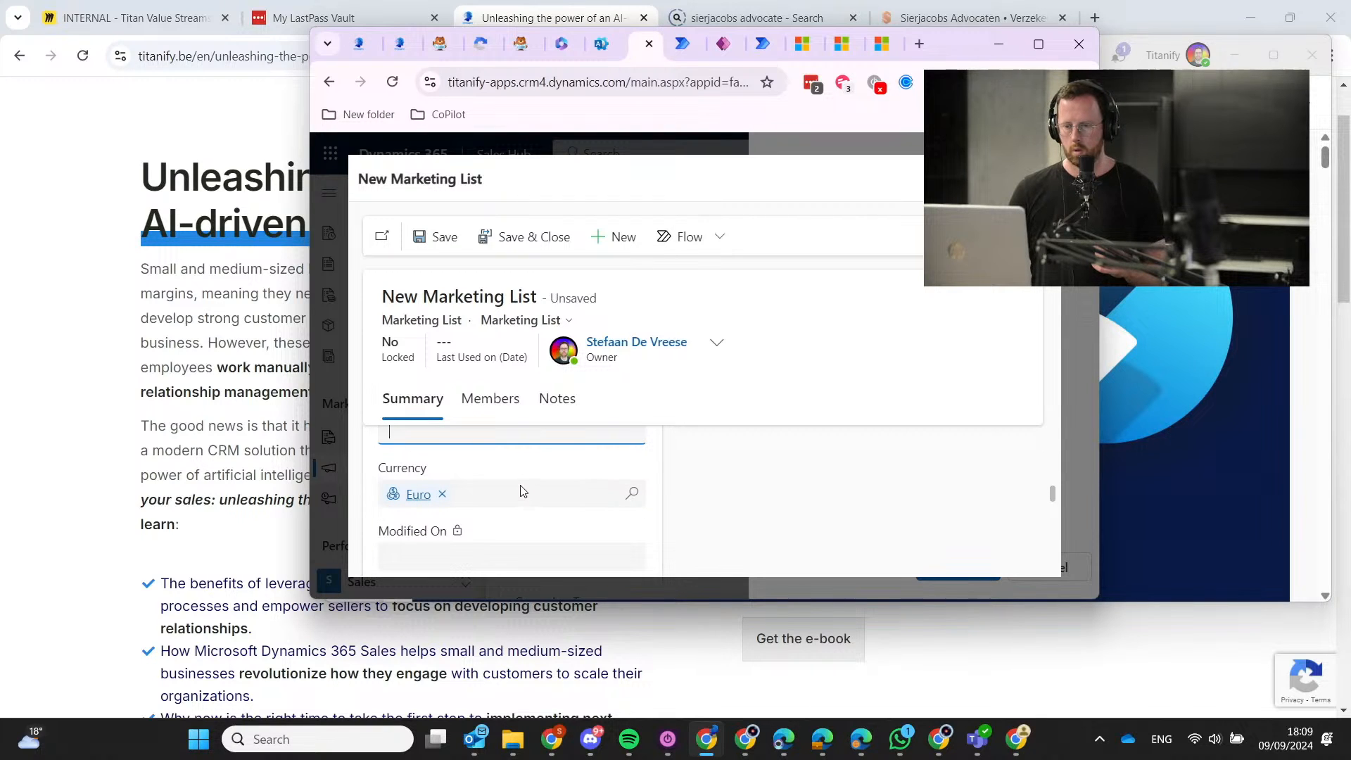
{"action": "scroll", "coordinate": [519, 491], "scroll_direction": "down", "scroll_amount": 1}
{"action": "scroll", "coordinate": [512, 494], "scroll_direction": "down", "scroll_amount": 1}
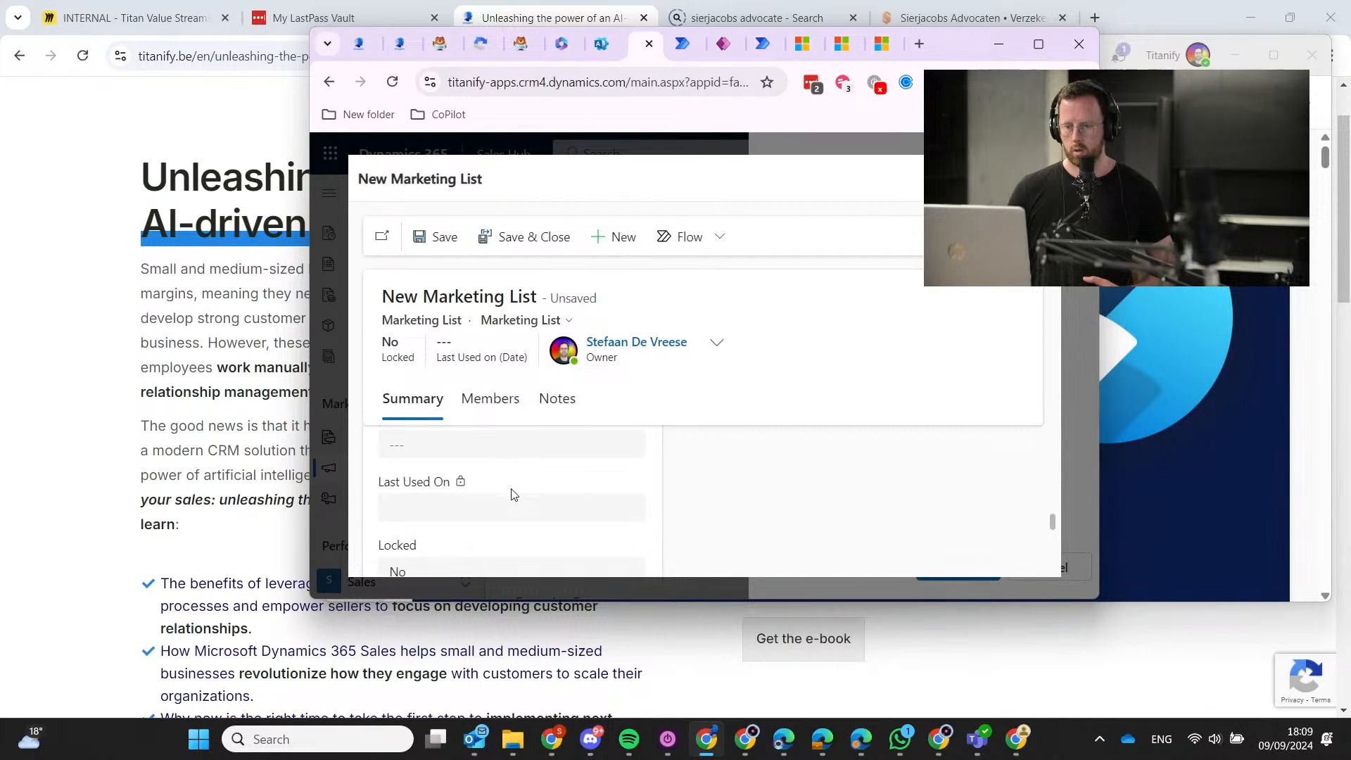
{"action": "scroll", "coordinate": [511, 494], "scroll_direction": "down", "scroll_amount": 1}
{"action": "scroll", "coordinate": [510, 491], "scroll_direction": "down", "scroll_amount": 2}
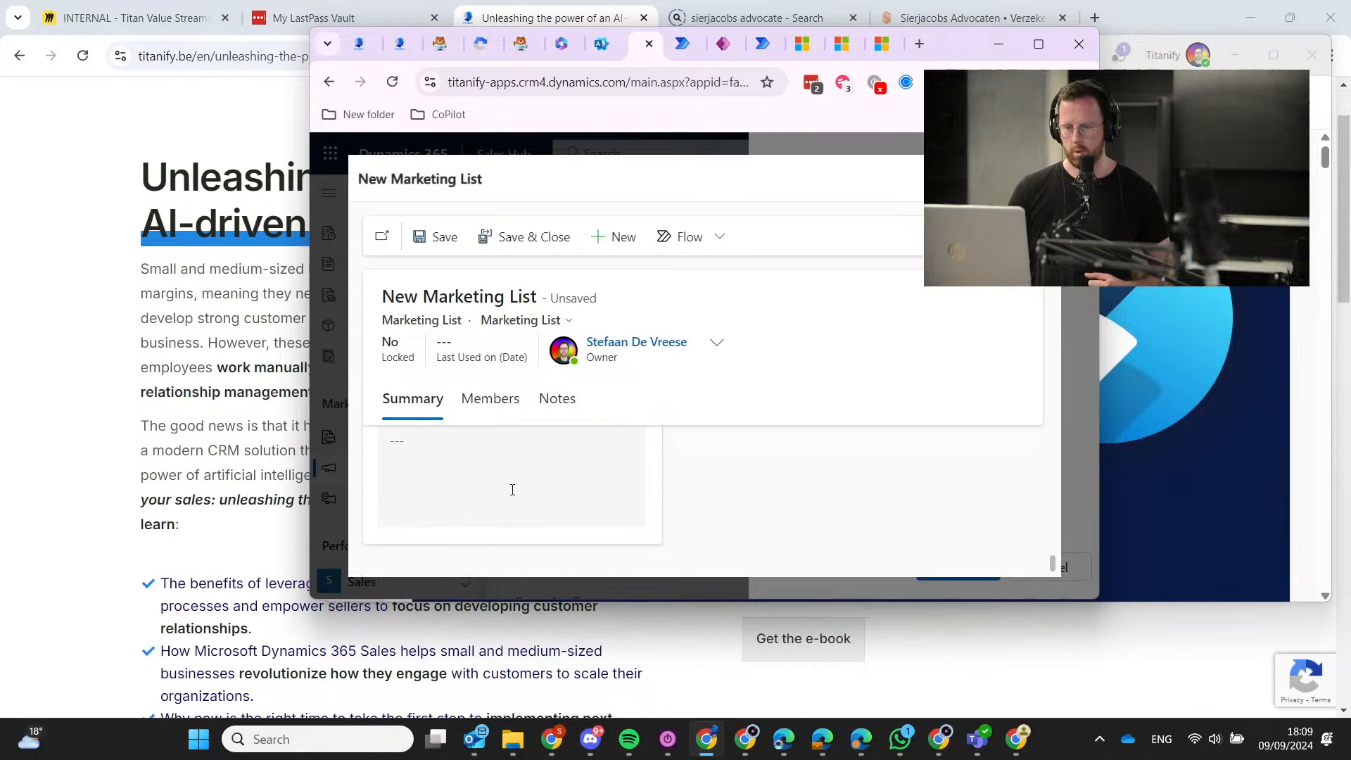
{"action": "scroll", "coordinate": [531, 453], "scroll_direction": "up", "scroll_amount": 6}
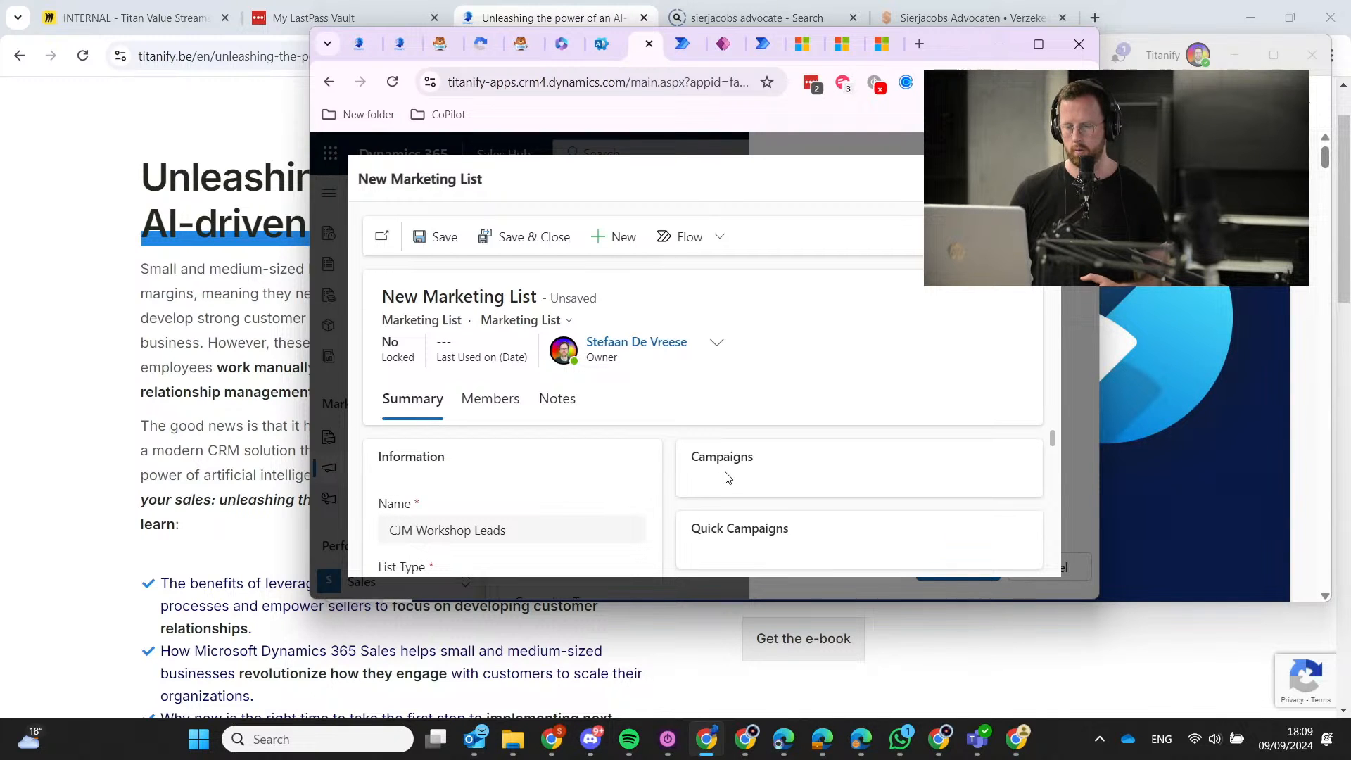
{"action": "left_click", "coordinate": [432, 238]}
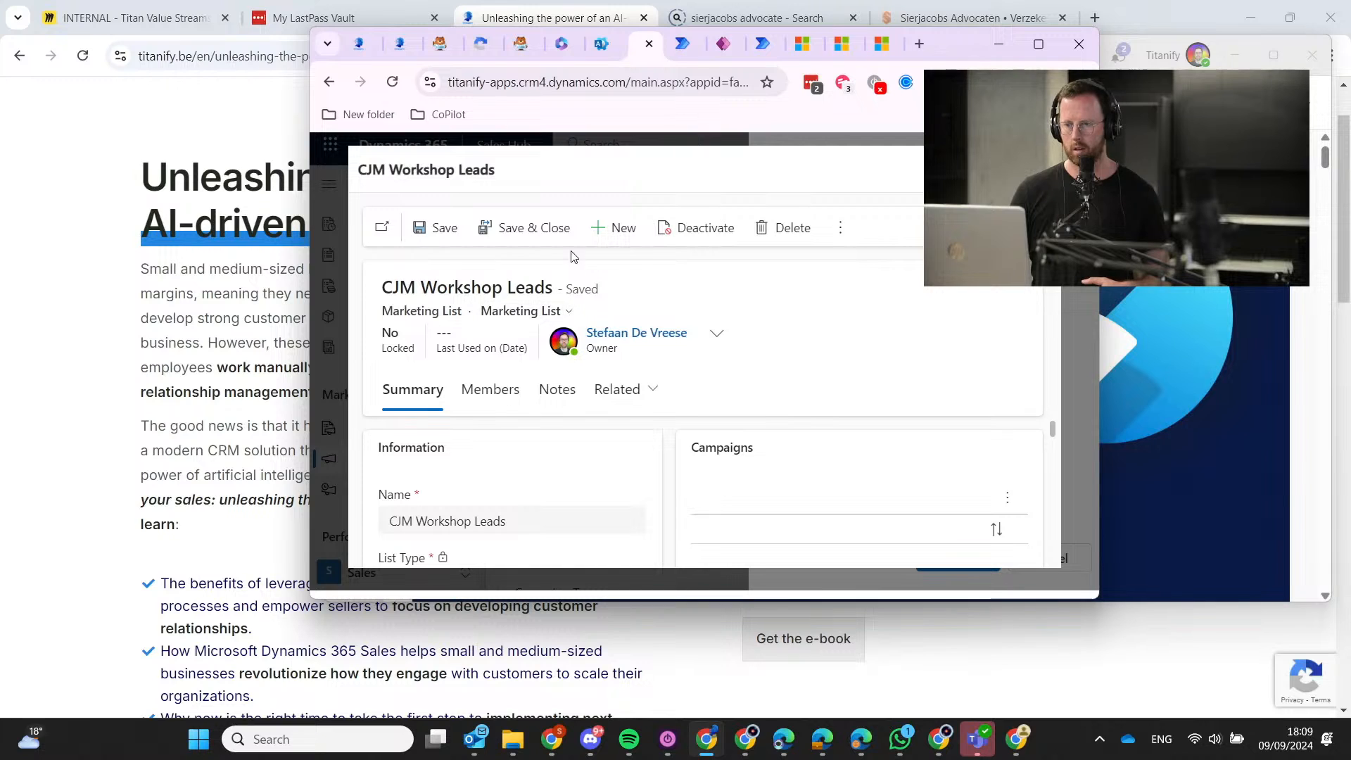
{"action": "left_click", "coordinate": [543, 234]}
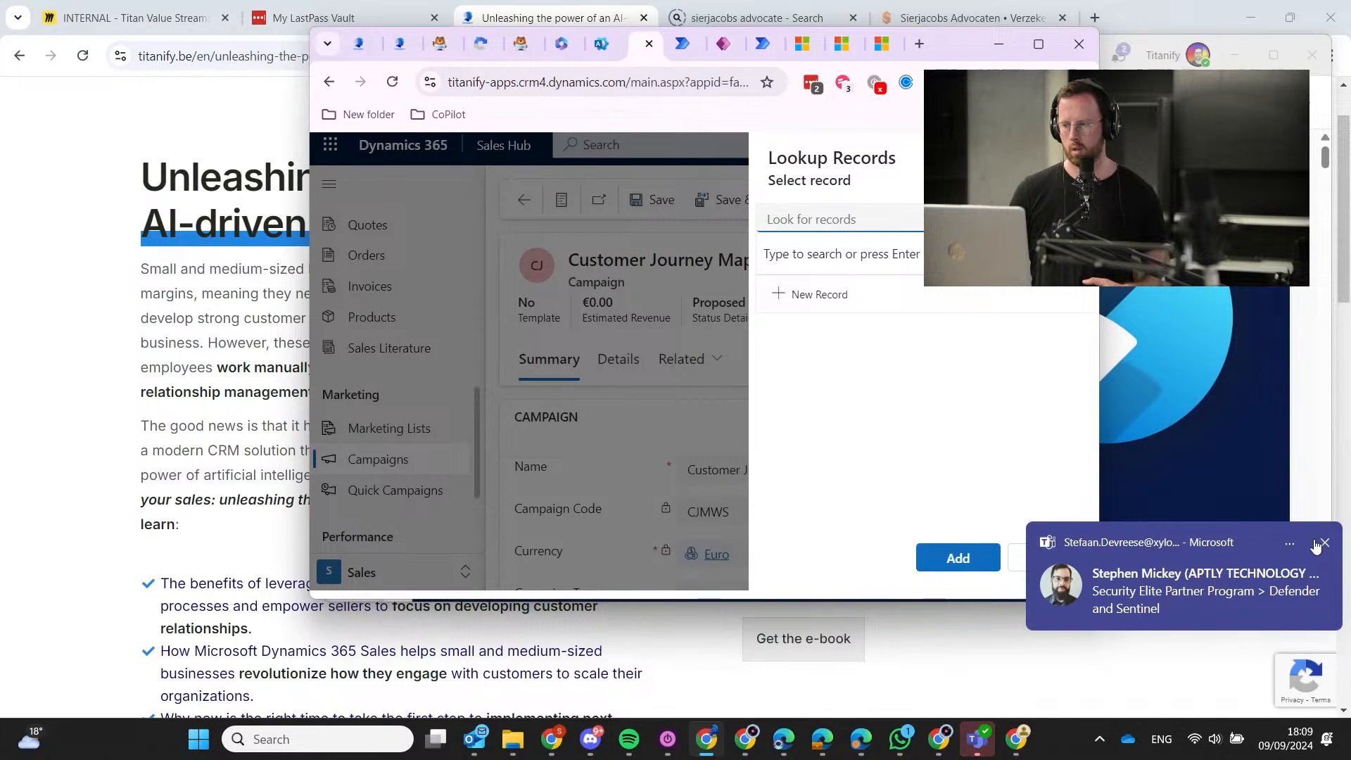
Search 'c' in the lookup, add CJM Workshop Leads to the campaign, and confirm the addition.
{"action": "left_click", "coordinate": [1325, 542]}
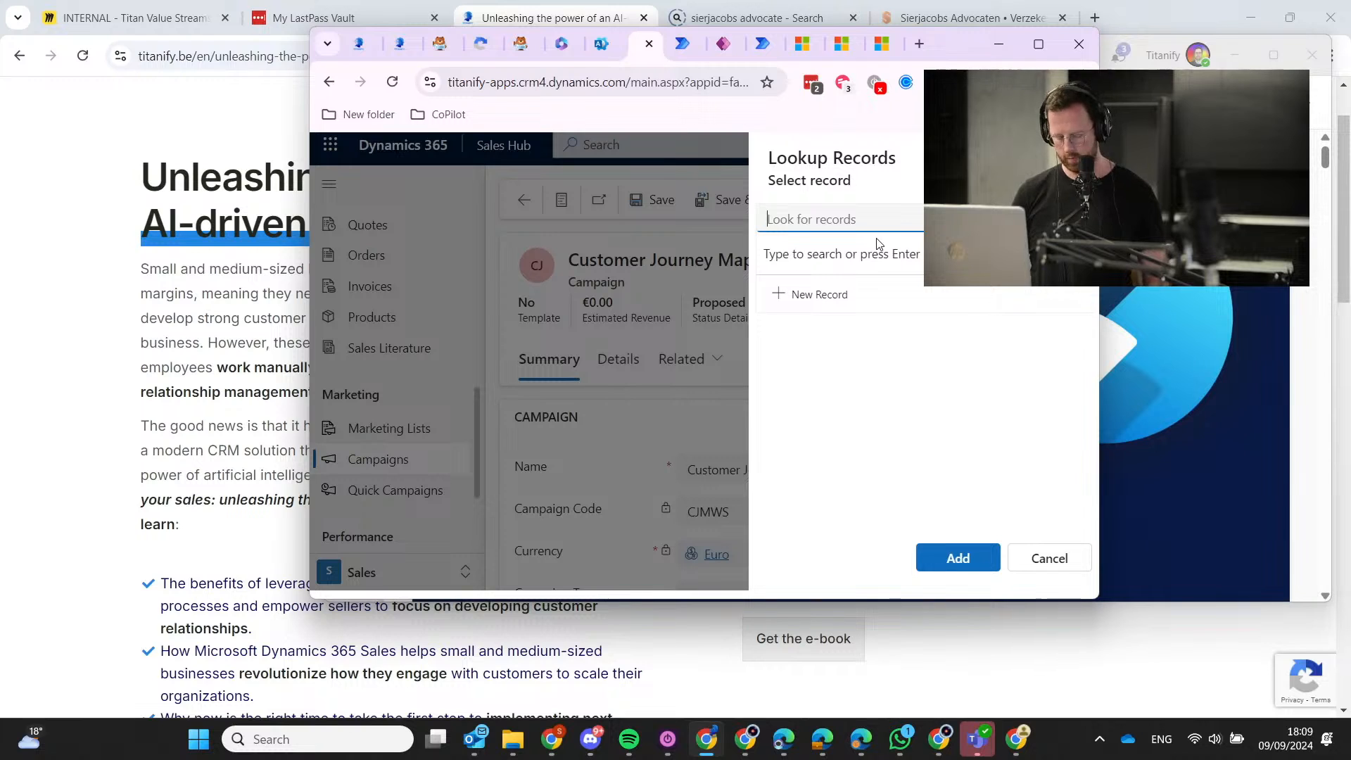
{"action": "type", "text": "cj"}
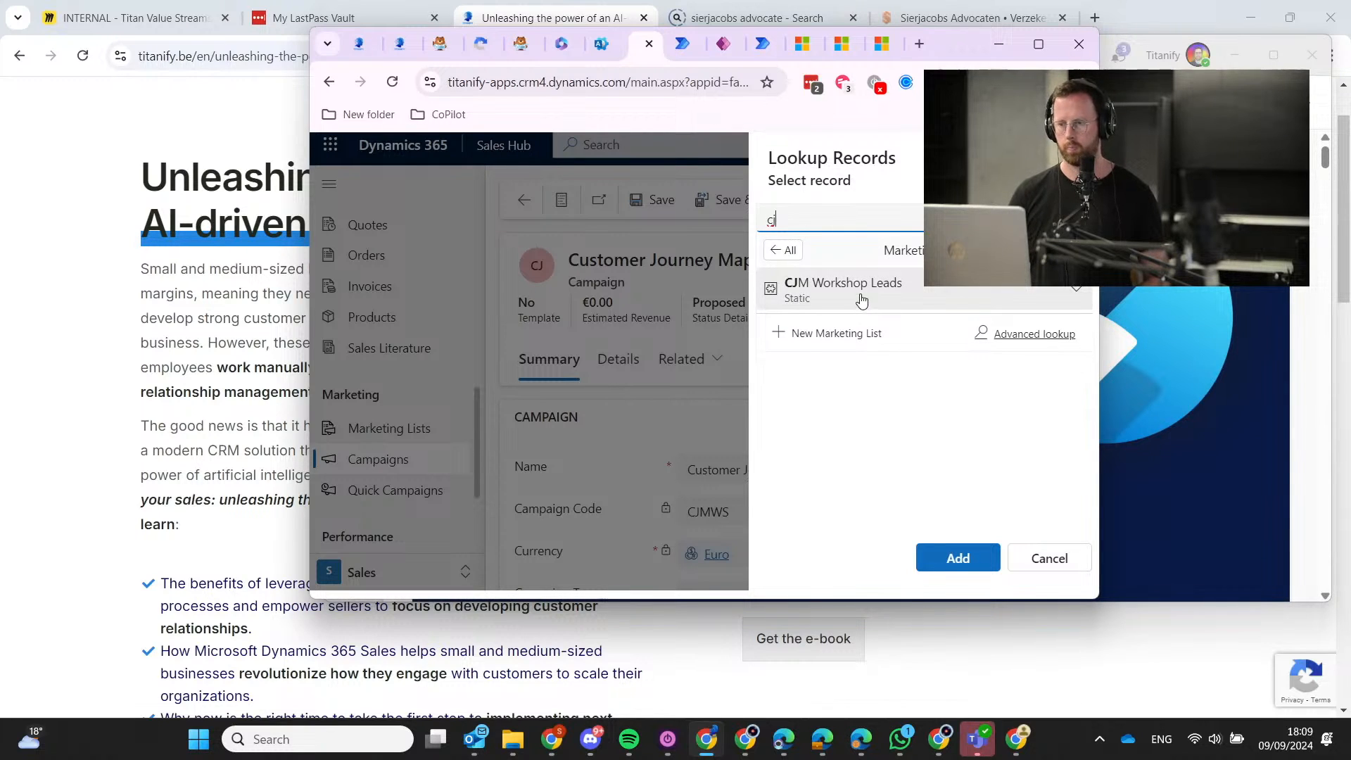
{"action": "left_click", "coordinate": [862, 295]}
{"action": "left_click", "coordinate": [953, 549]}
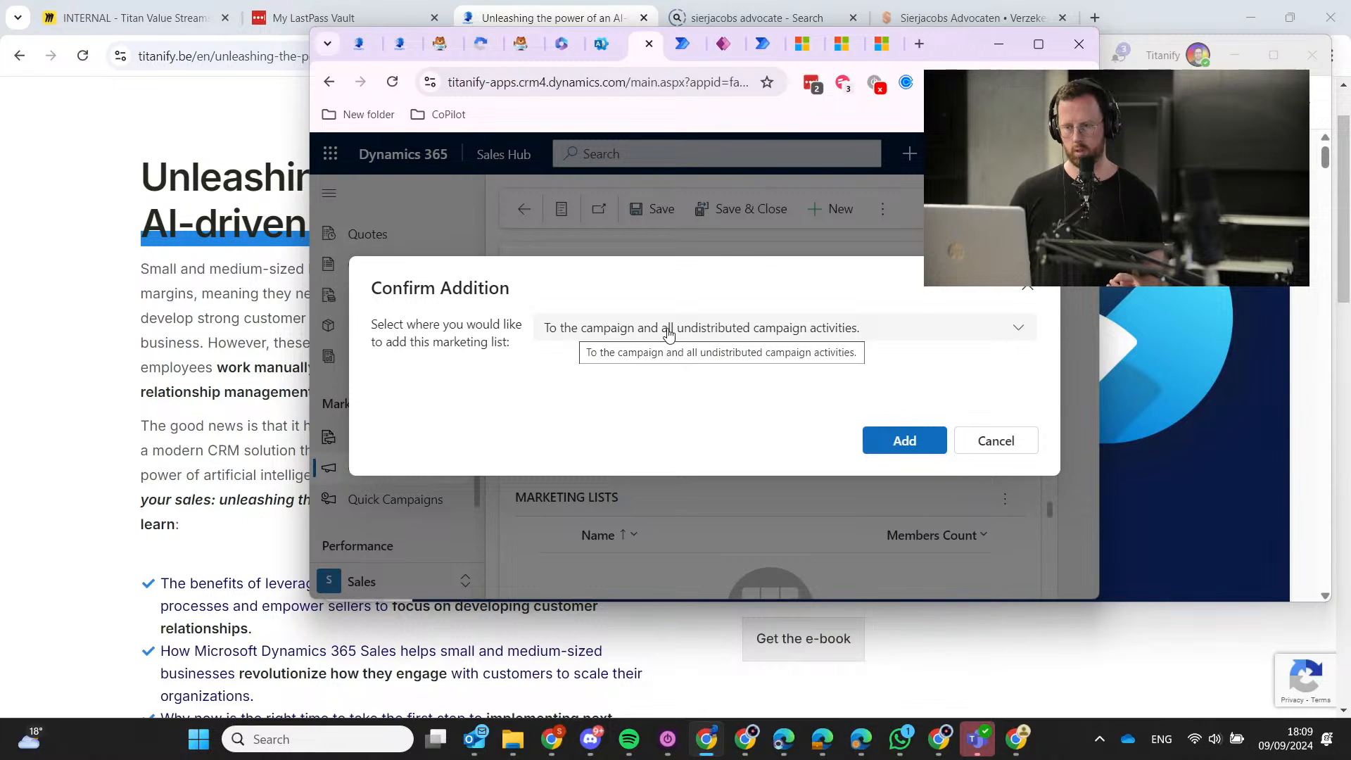
{"action": "left_click", "coordinate": [931, 449]}
{"action": "left_click", "coordinate": [929, 432]}
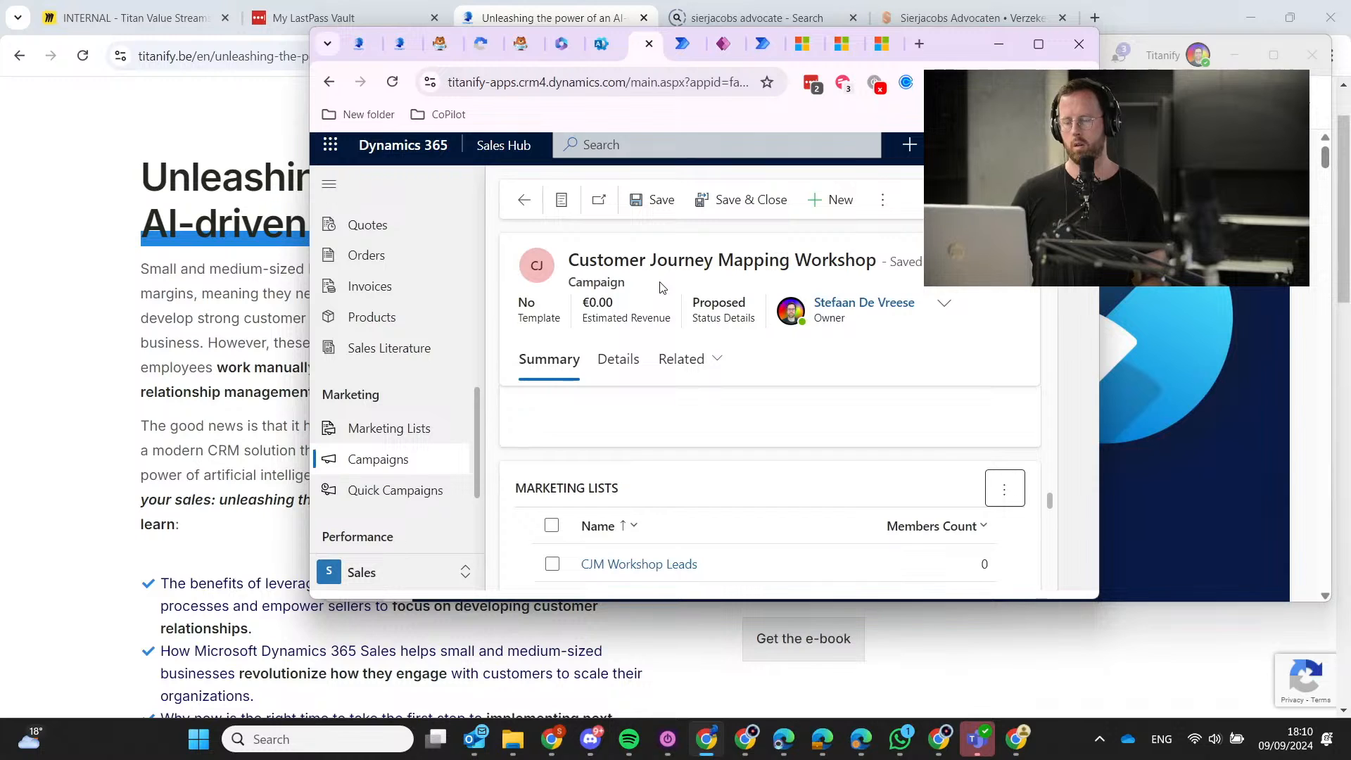
{"action": "left_click", "coordinate": [415, 464]}
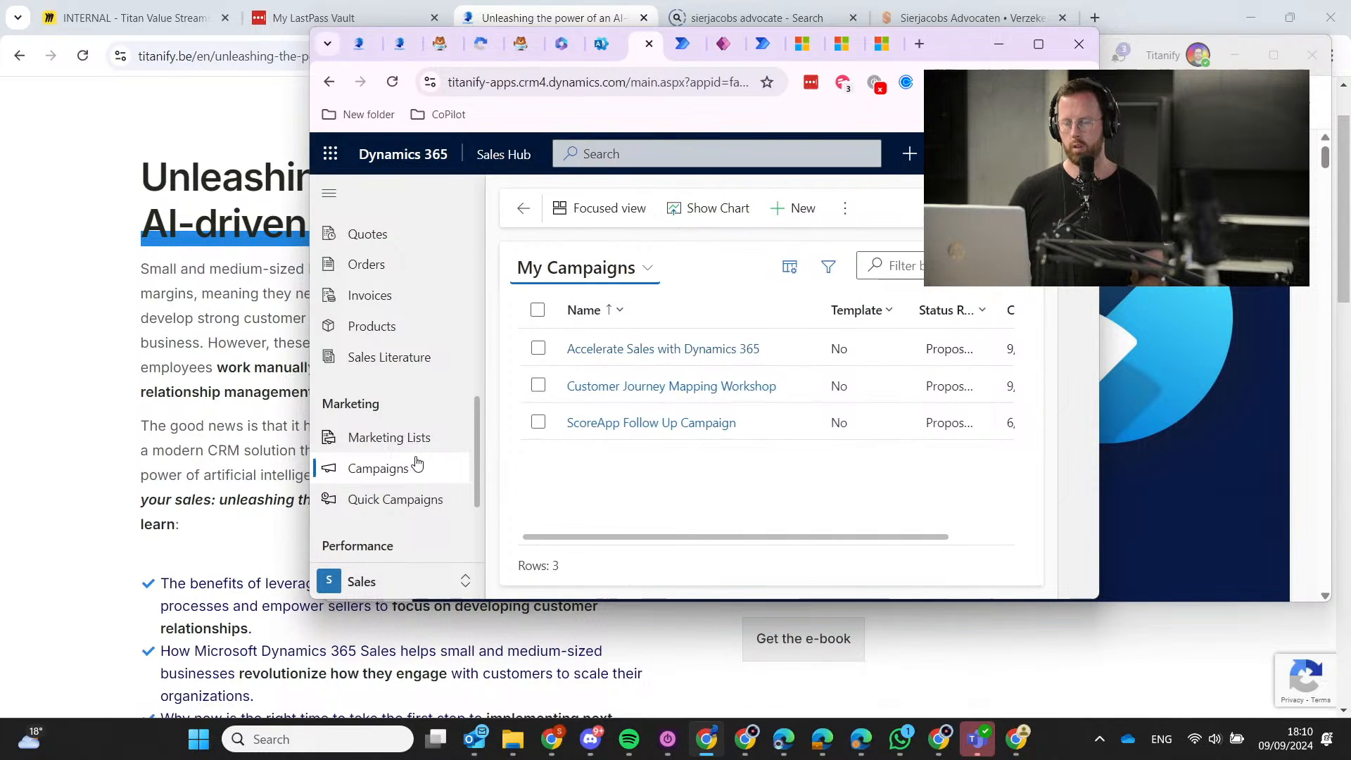
Open the Accelerate Sales with Dynamics 365 campaign and start a new marketing list from its lookup.
{"action": "left_click", "coordinate": [669, 352]}
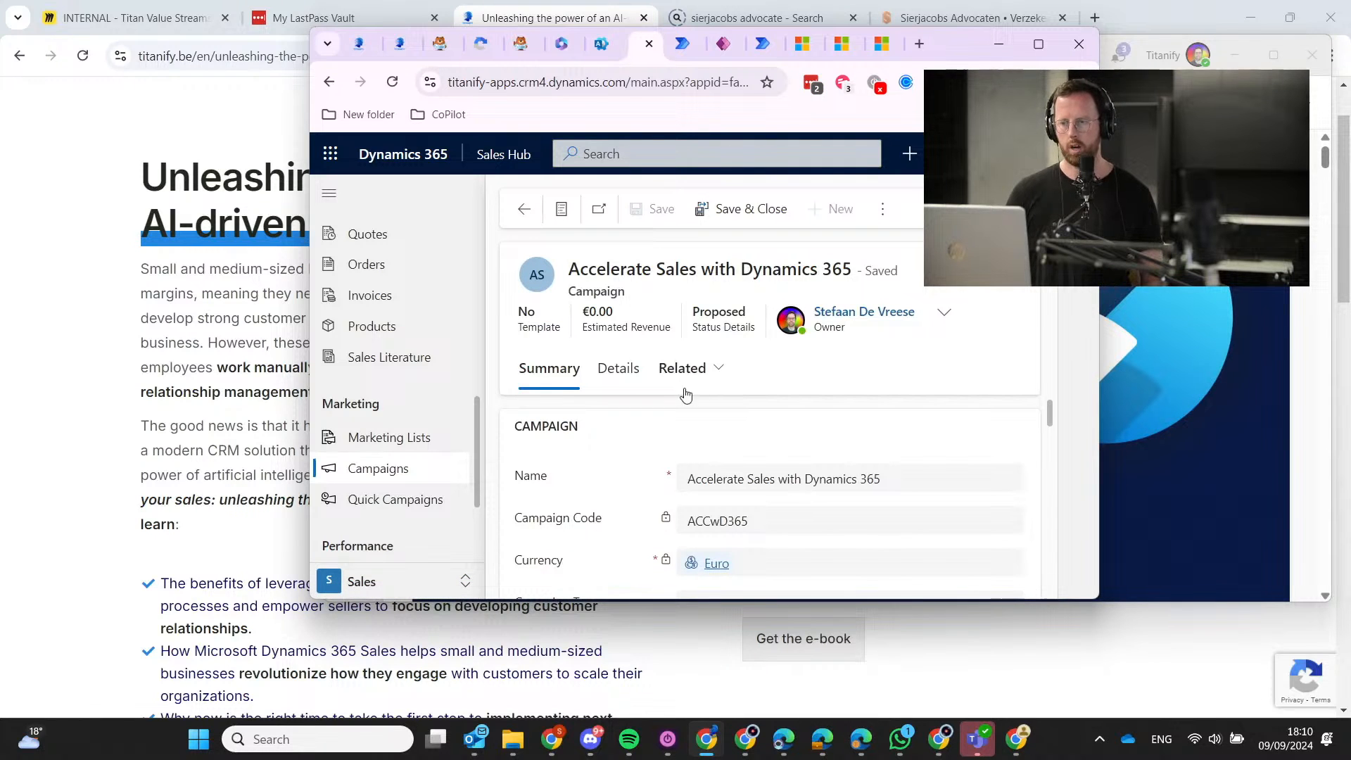
{"action": "left_click_drag", "start_coordinate": [570, 272], "coordinate": [840, 285]}
{"action": "key", "text": "ctrl+c"}
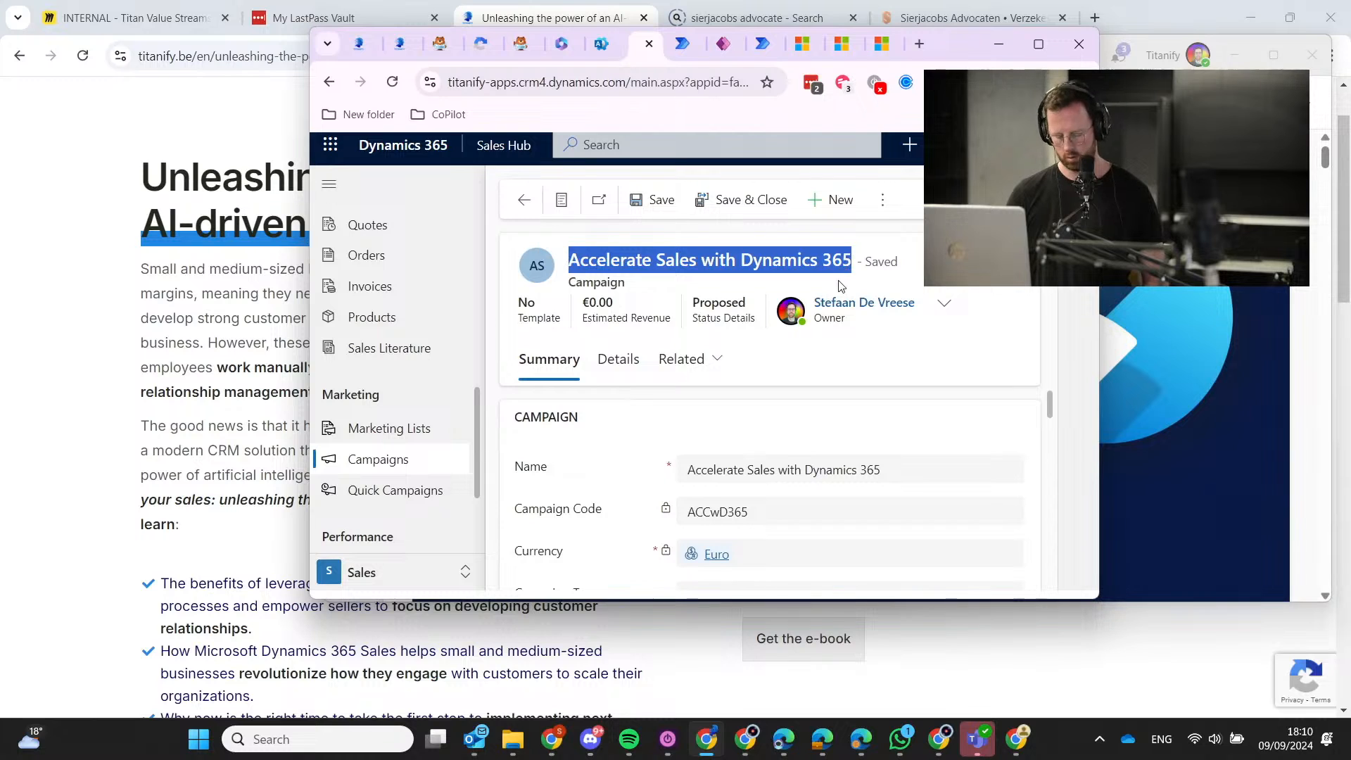
{"action": "scroll", "coordinate": [681, 443], "scroll_direction": "down", "scroll_amount": 5}
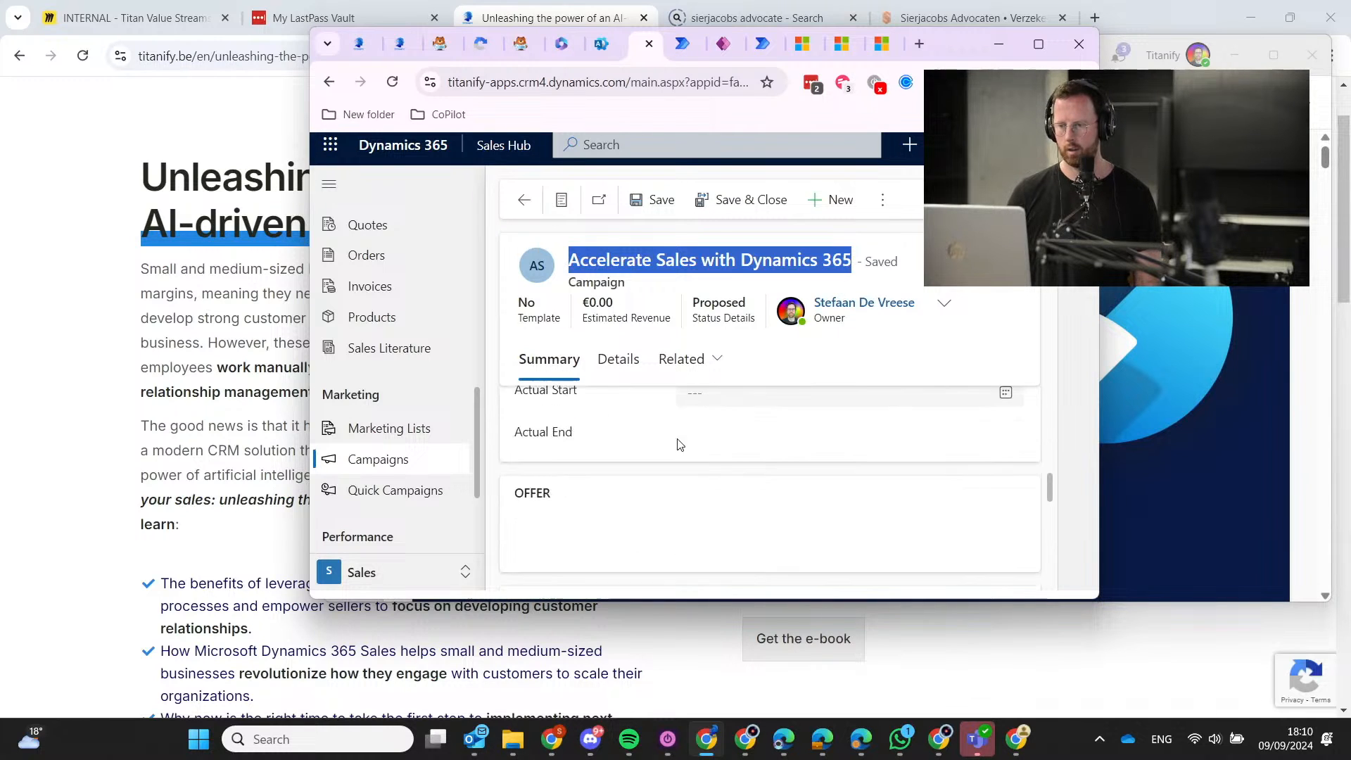
{"action": "scroll", "coordinate": [655, 473], "scroll_direction": "down", "scroll_amount": 8}
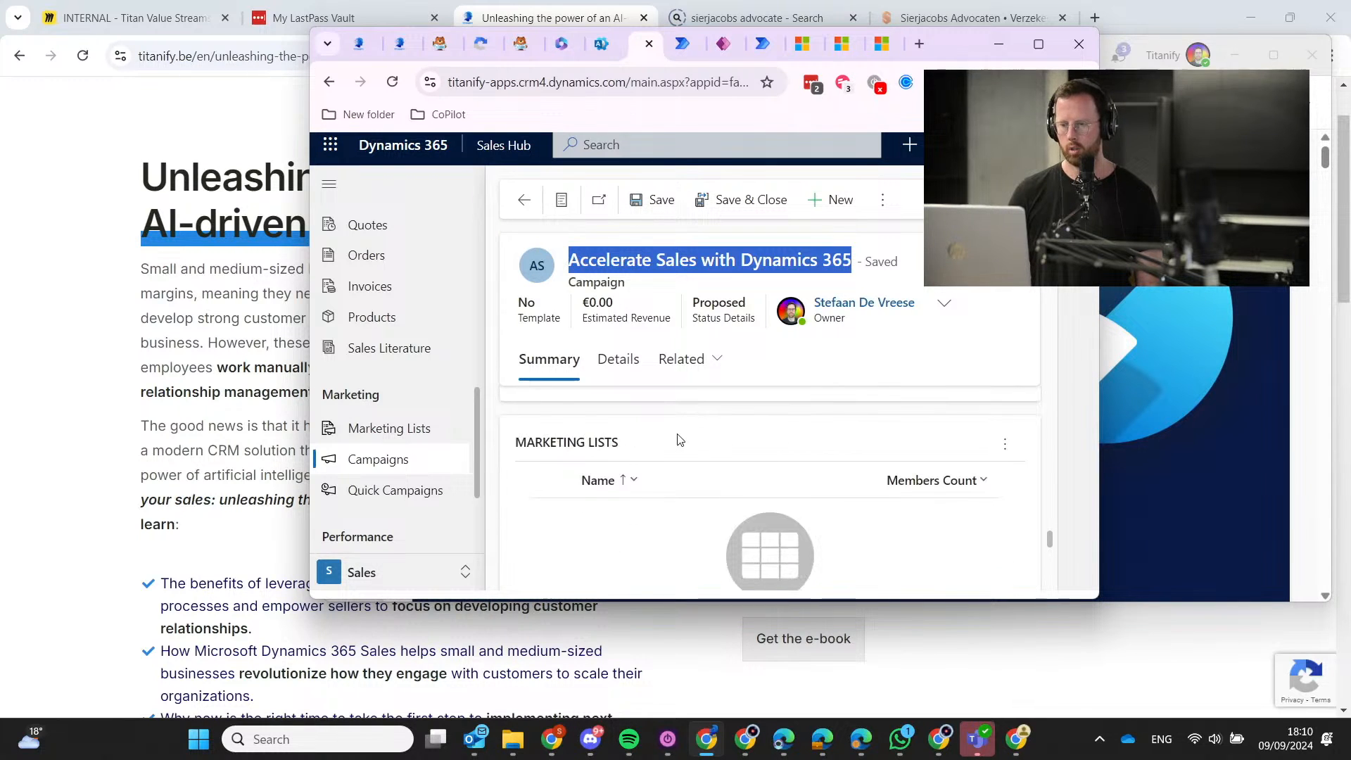
{"action": "scroll", "coordinate": [678, 438], "scroll_direction": "up", "scroll_amount": 2}
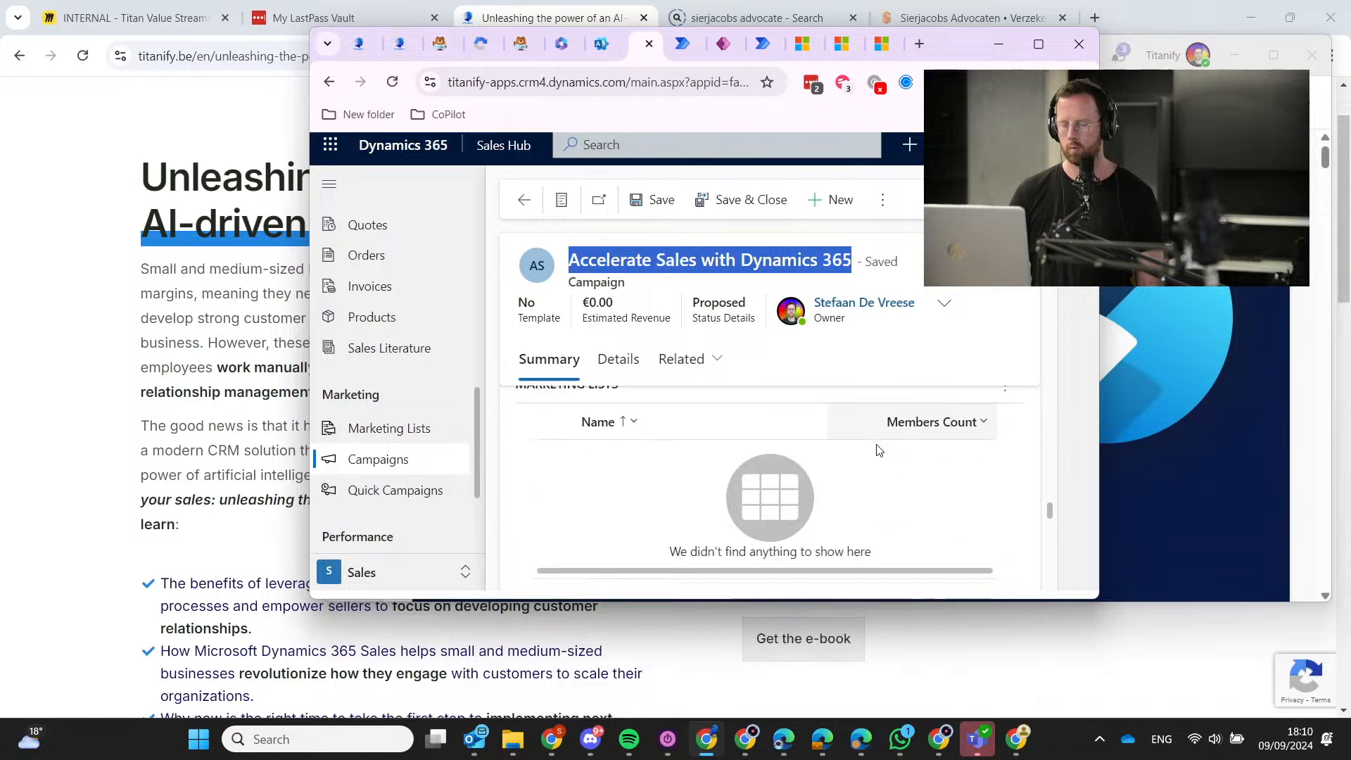
{"action": "scroll", "coordinate": [714, 455], "scroll_direction": "up", "scroll_amount": 2}
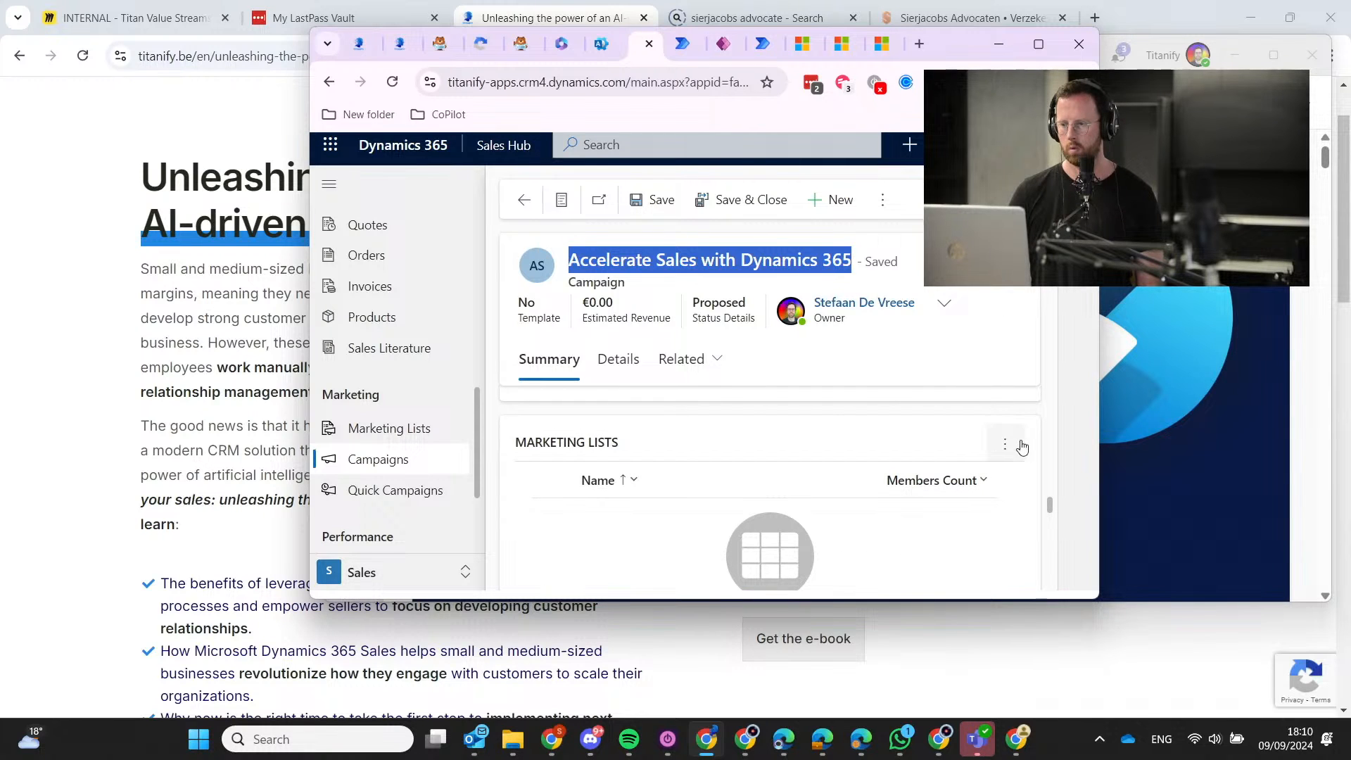
{"action": "left_click", "coordinate": [1006, 444]}
{"action": "left_click", "coordinate": [858, 221]}
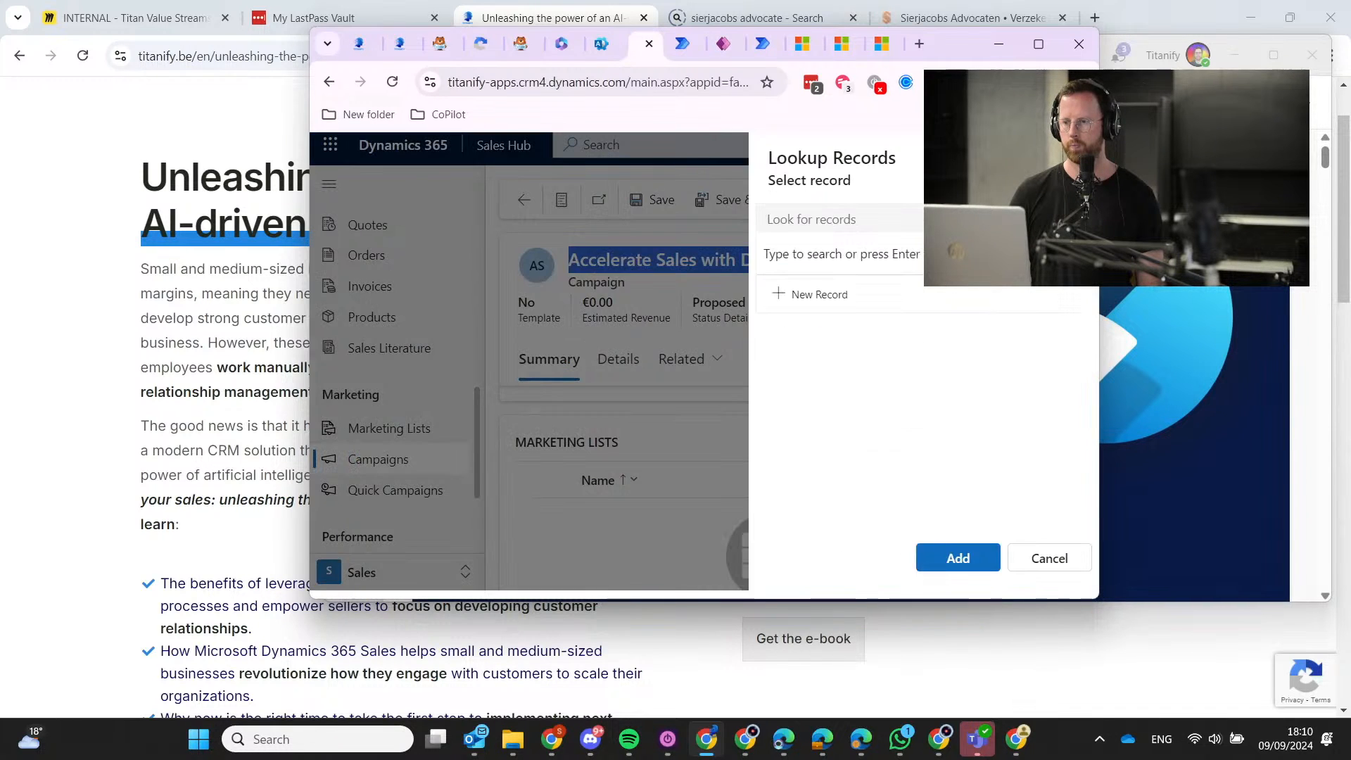
{"action": "left_click", "coordinate": [809, 294]}
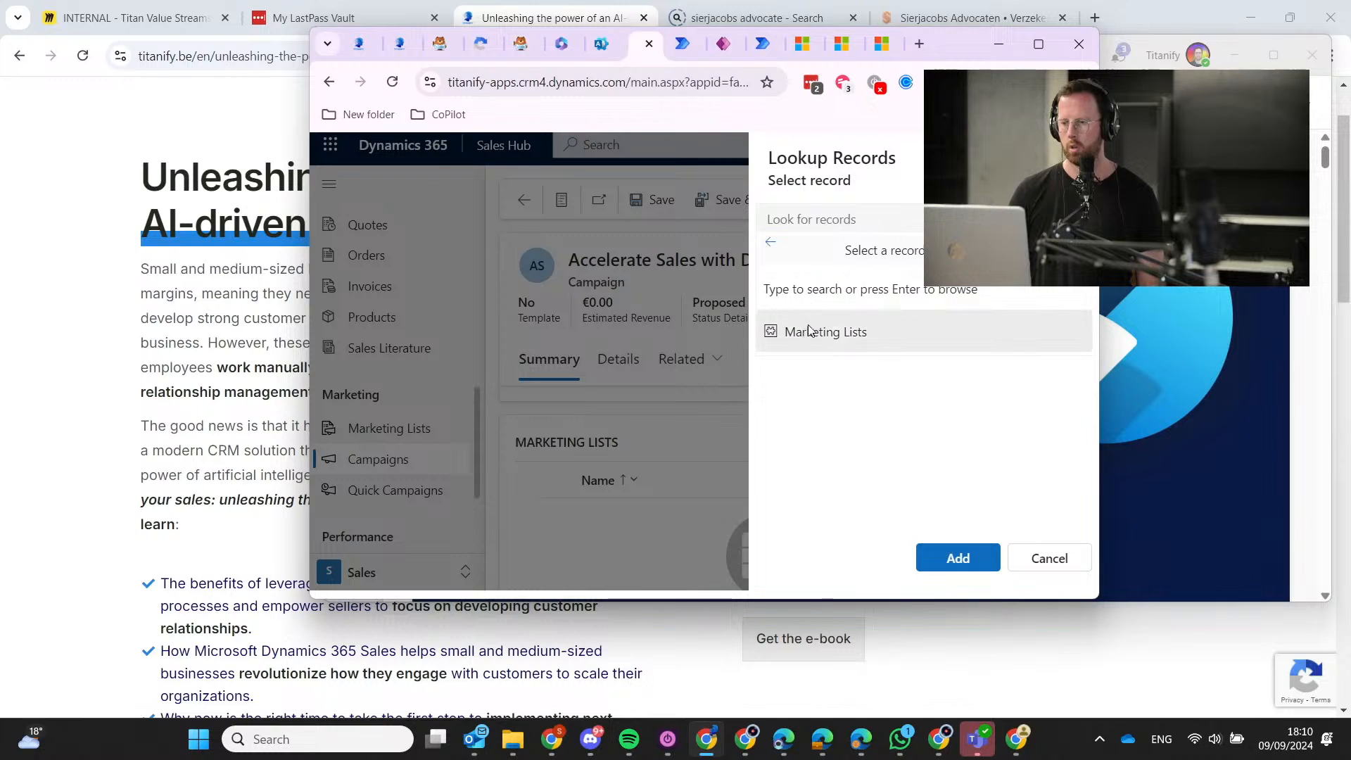
{"action": "left_click", "coordinate": [809, 328]}
Name the list 'Accelerate Sales with Dynamics 365 Leads', target Lead, and save and close it.
{"action": "scroll", "coordinate": [476, 431], "scroll_direction": "down", "scroll_amount": 3}
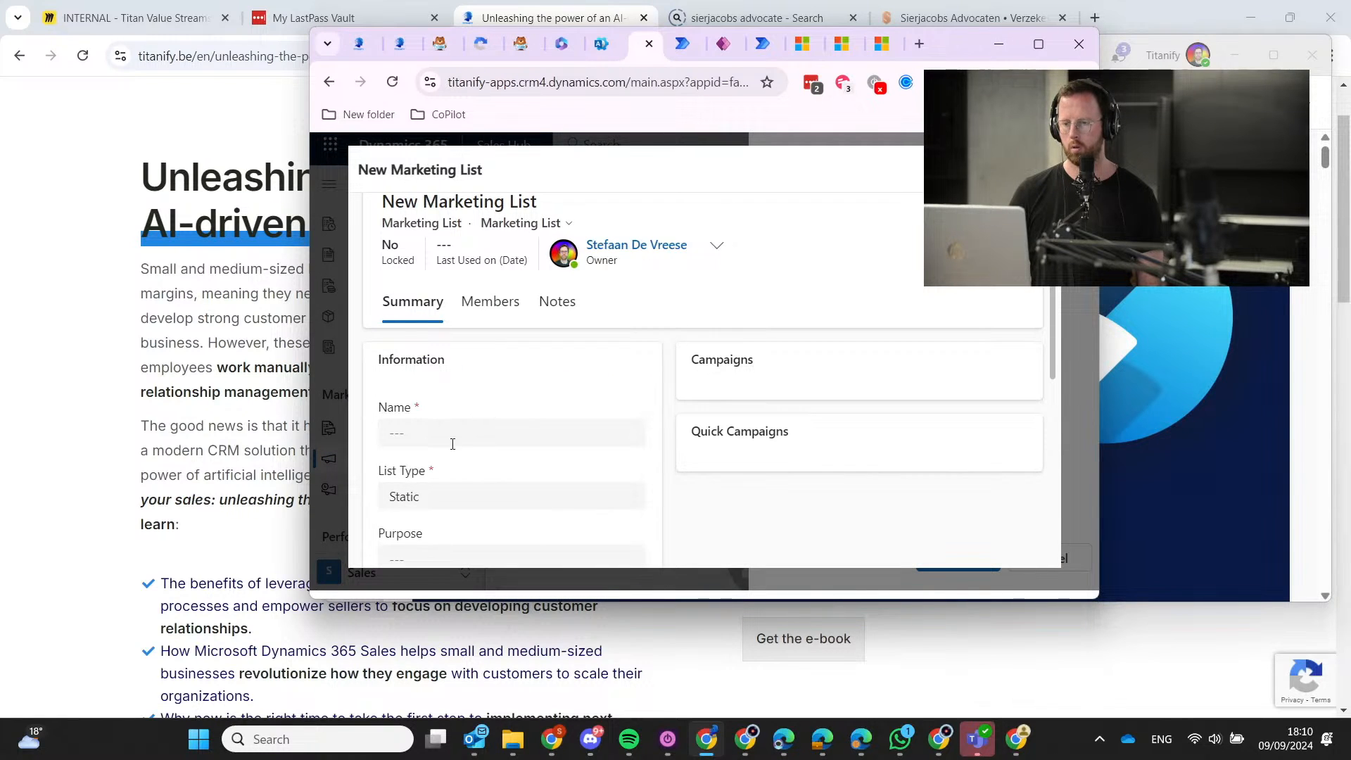
{"action": "left_click", "coordinate": [452, 444]}
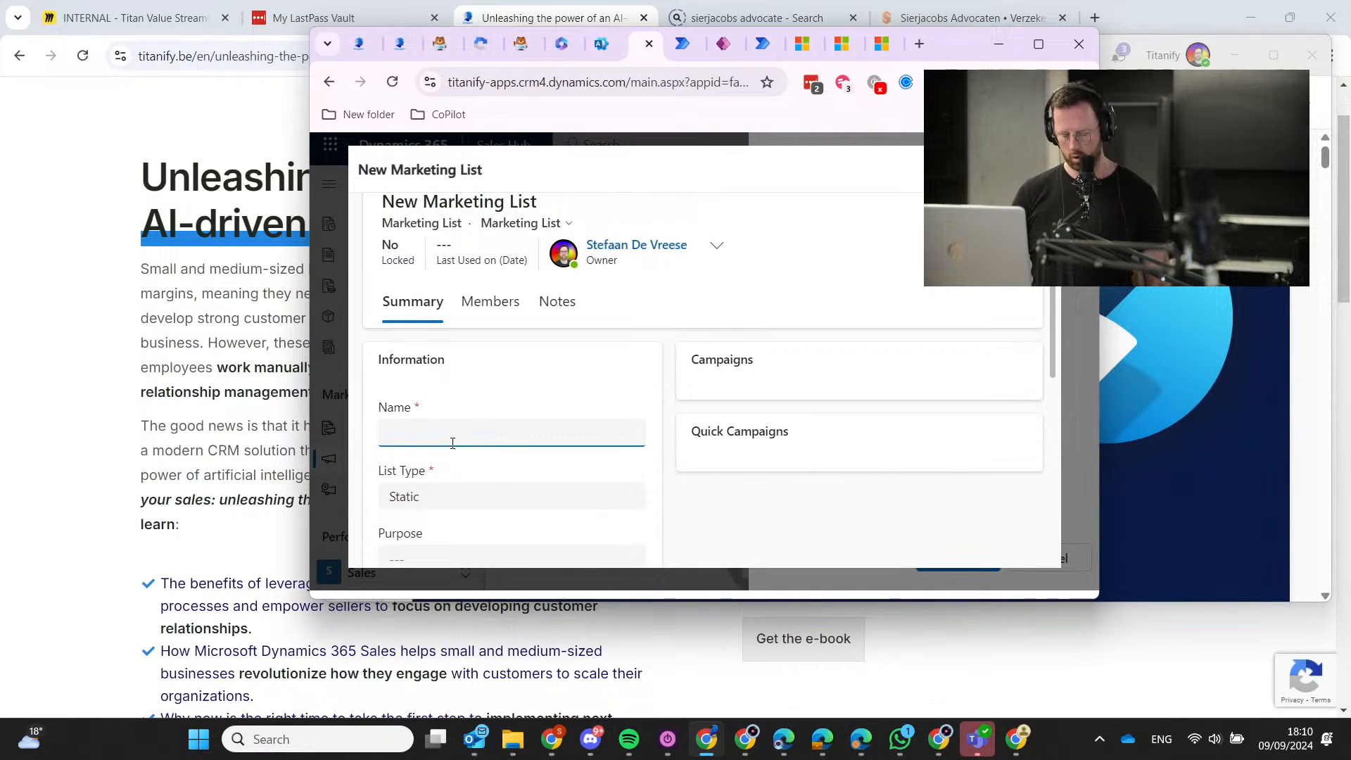
{"action": "key", "text": "ctrl+v"}
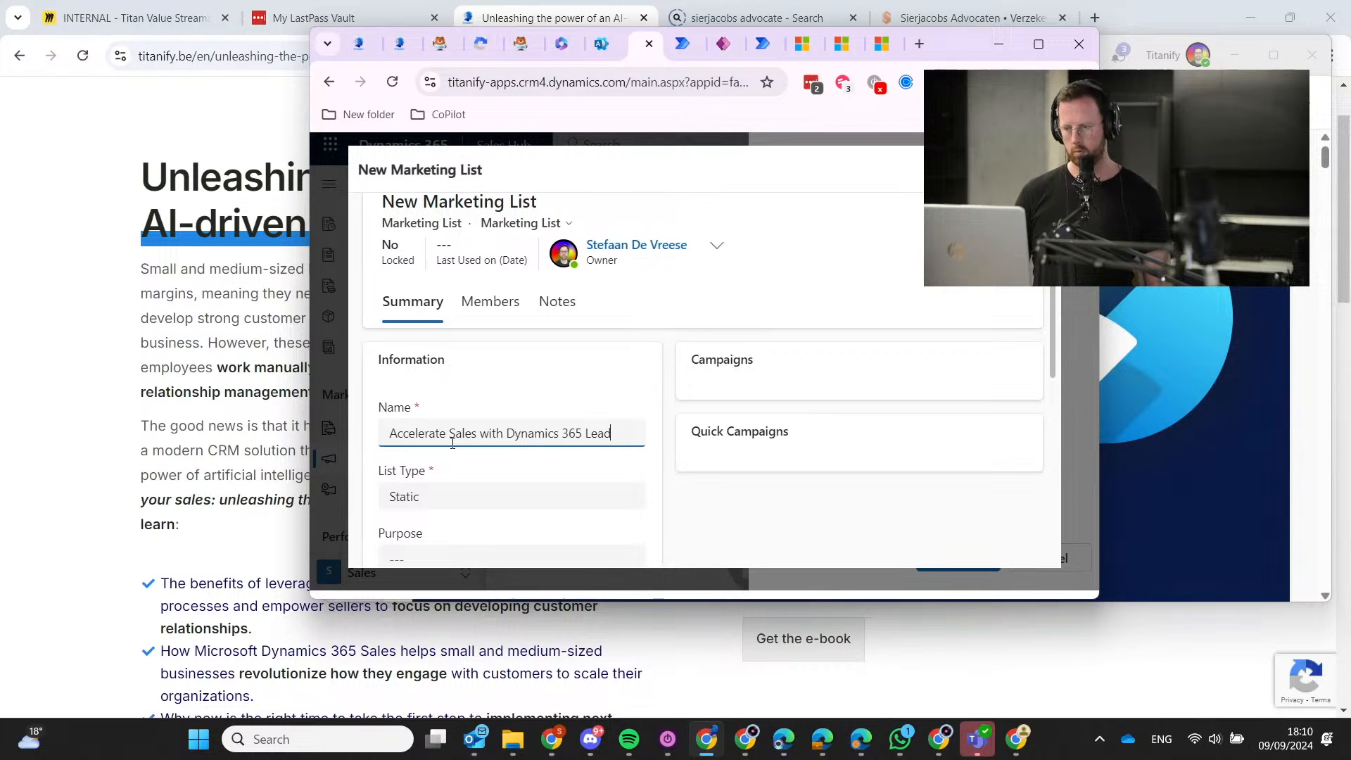
{"action": "scroll", "coordinate": [458, 507], "scroll_direction": "down", "scroll_amount": 3}
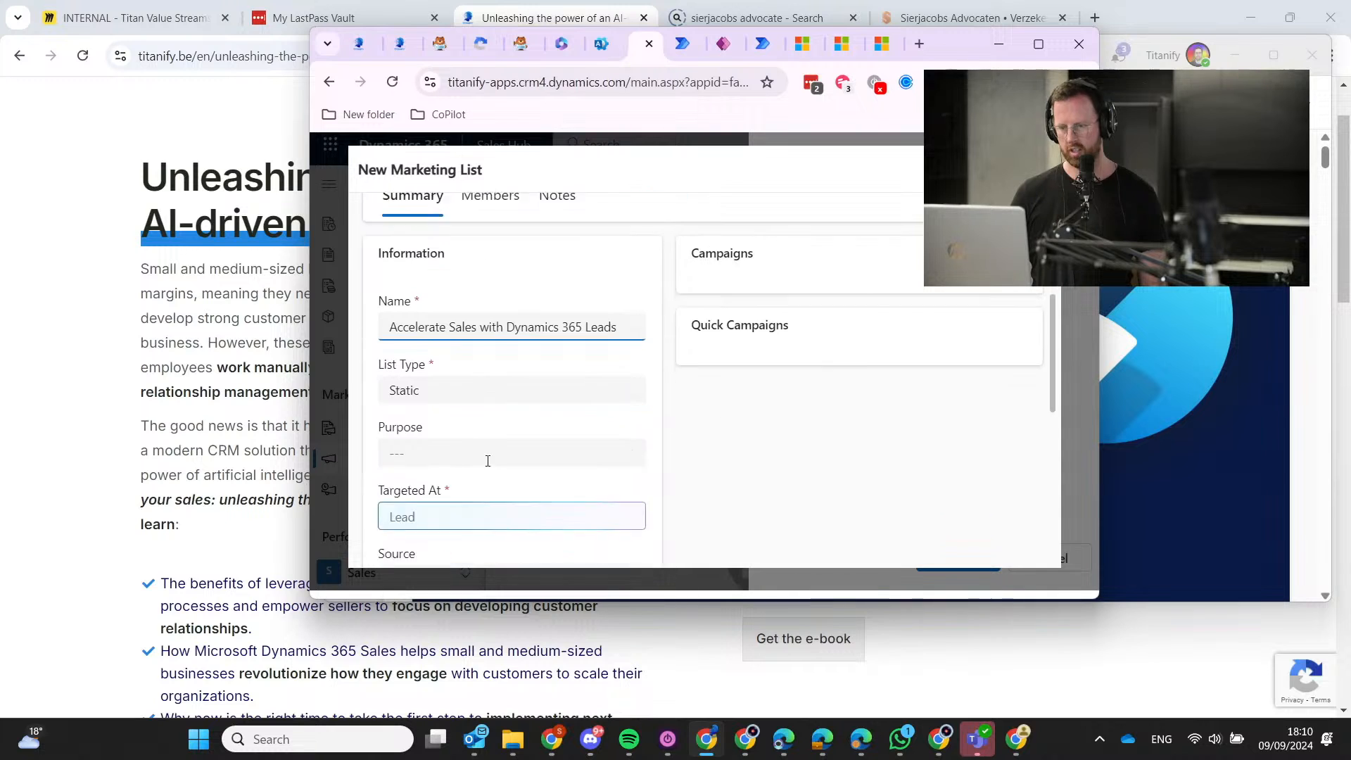
{"action": "scroll", "coordinate": [467, 450], "scroll_direction": "down", "scroll_amount": 3}
{"action": "scroll", "coordinate": [501, 458], "scroll_direction": "down", "scroll_amount": 4}
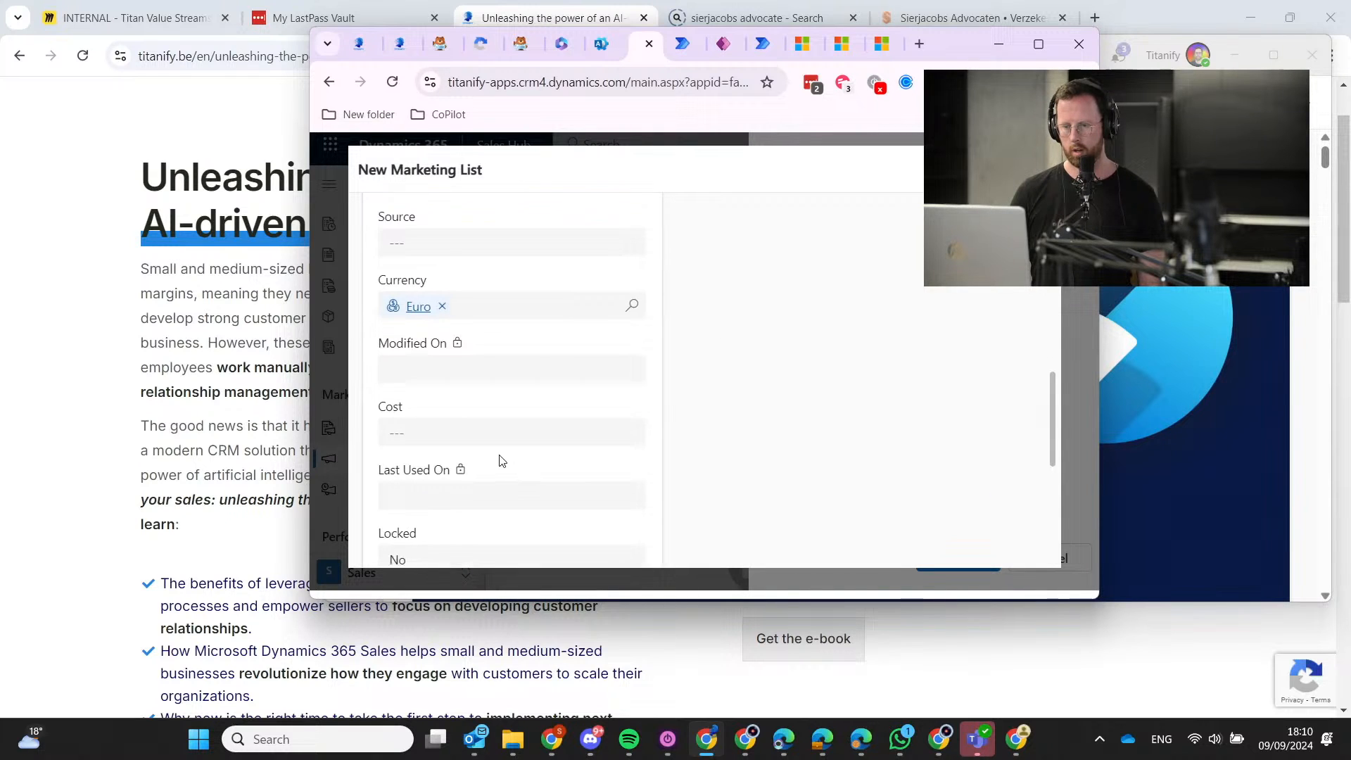
{"action": "scroll", "coordinate": [504, 461], "scroll_direction": "up", "scroll_amount": 10}
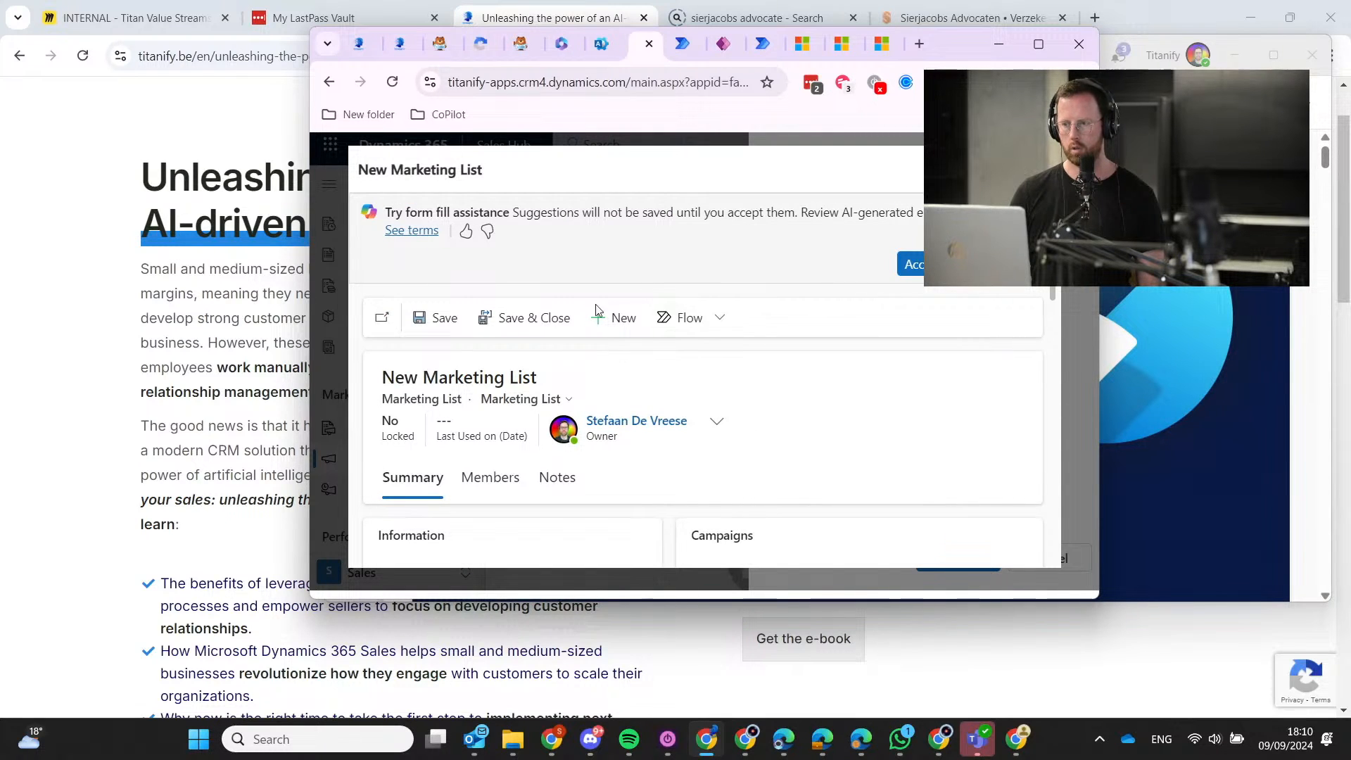
{"action": "left_click", "coordinate": [546, 320]}
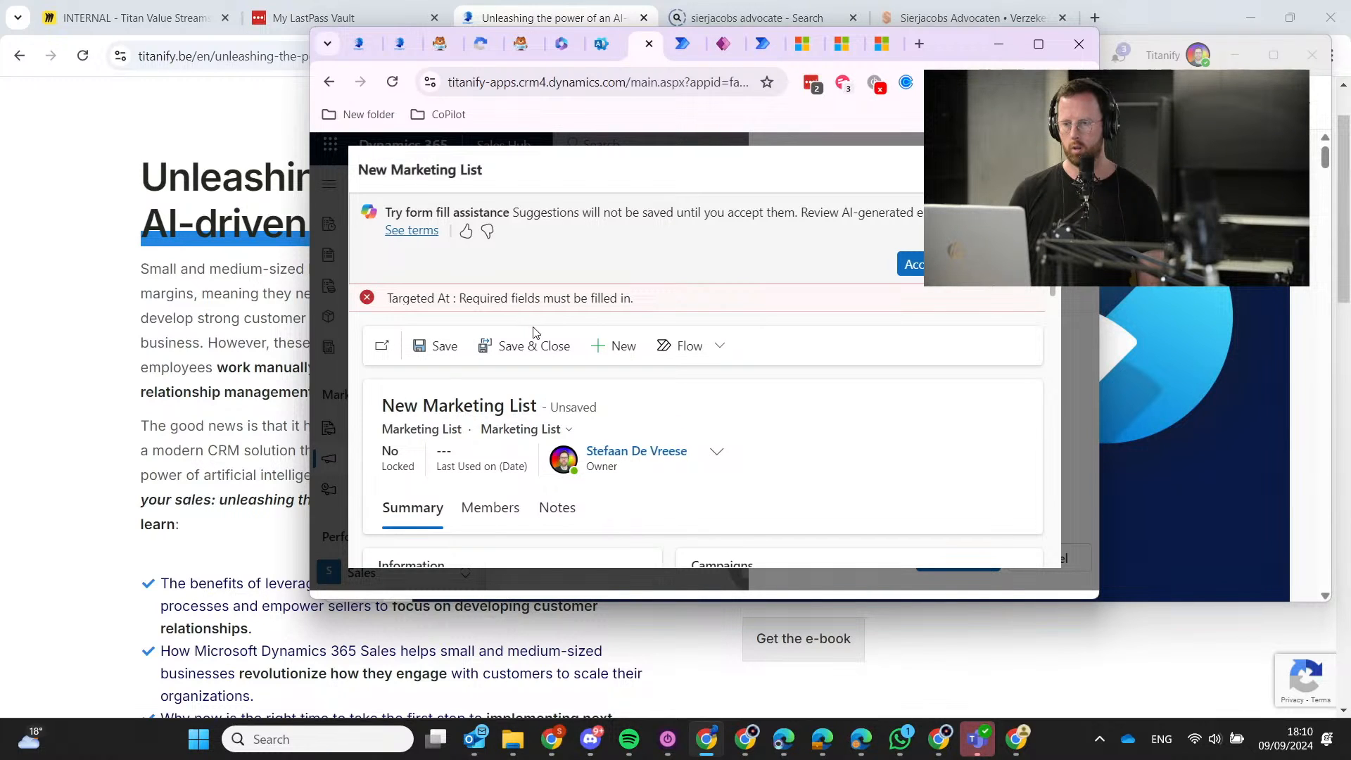
{"action": "left_click", "coordinate": [533, 315]}
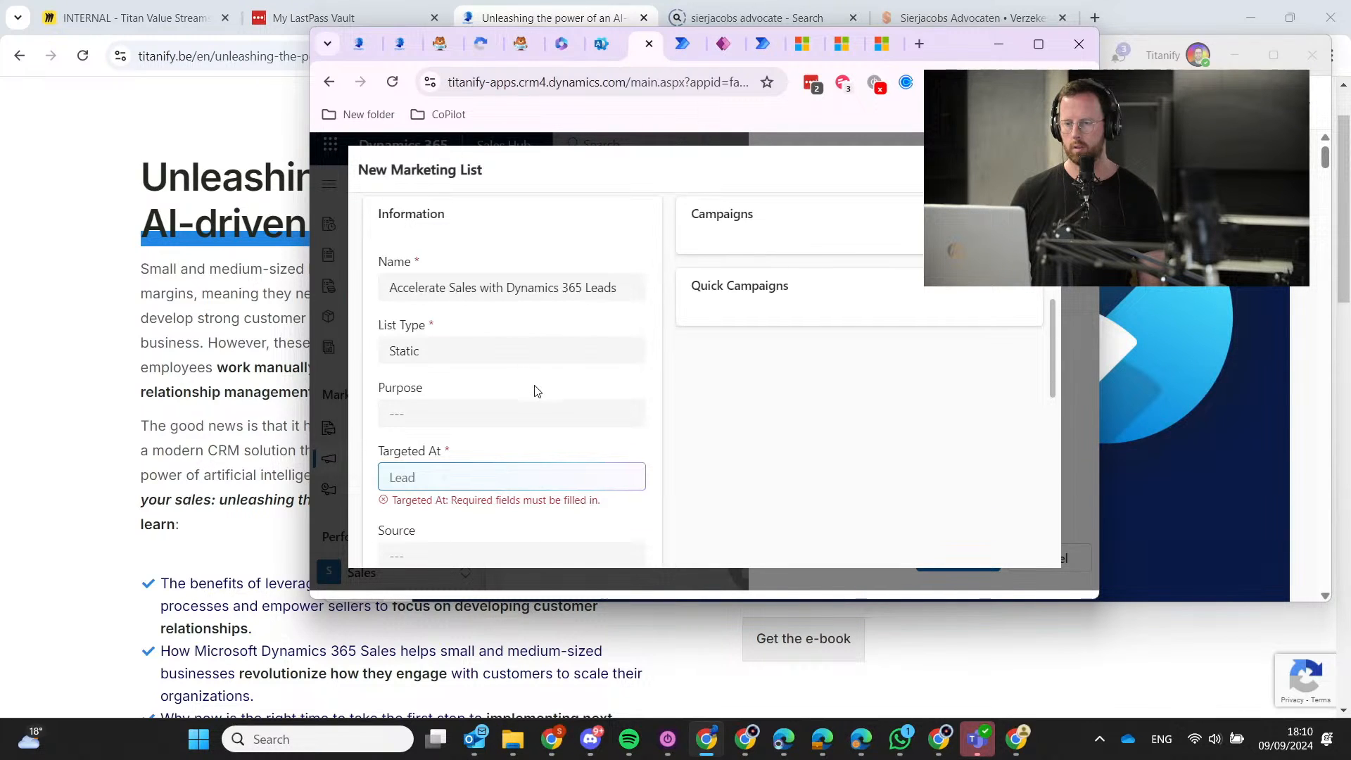
{"action": "scroll", "coordinate": [529, 416], "scroll_direction": "up", "scroll_amount": 5}
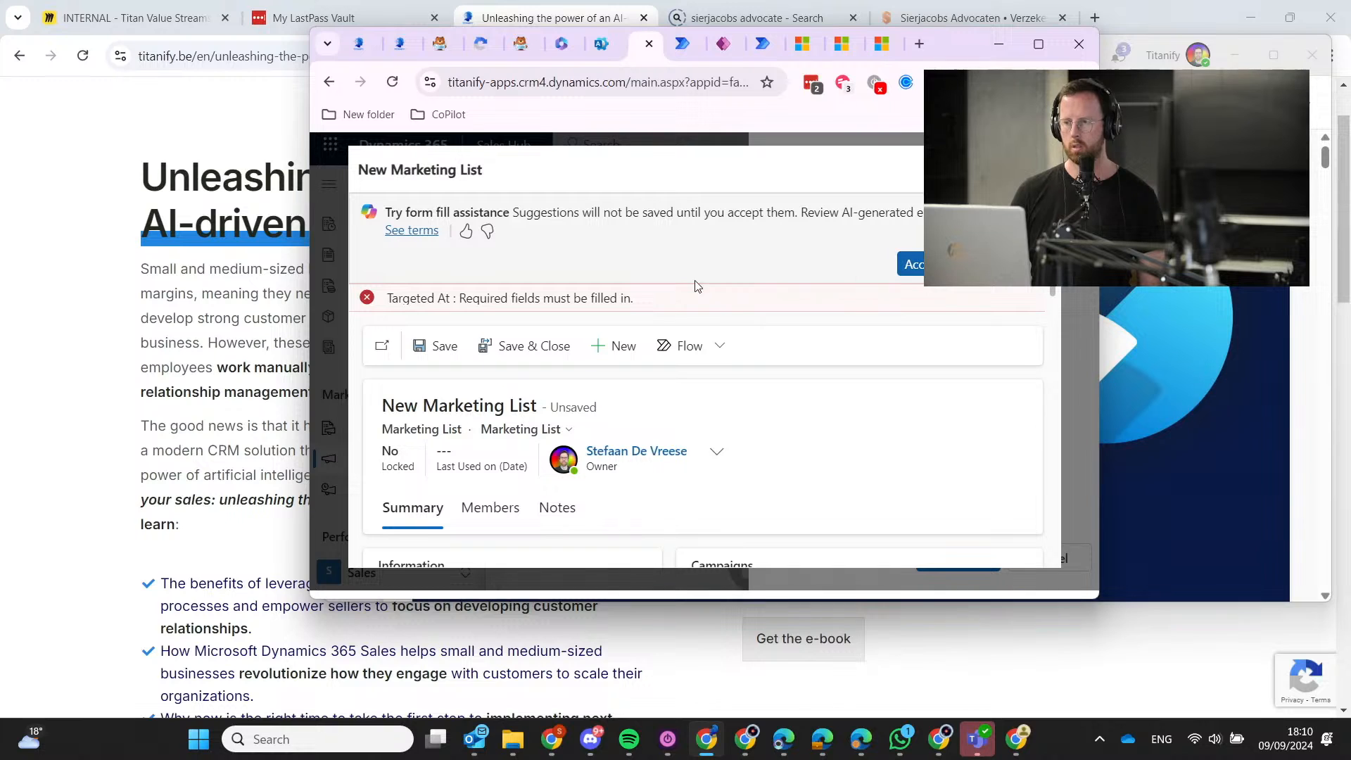
{"action": "left_click", "coordinate": [912, 264]}
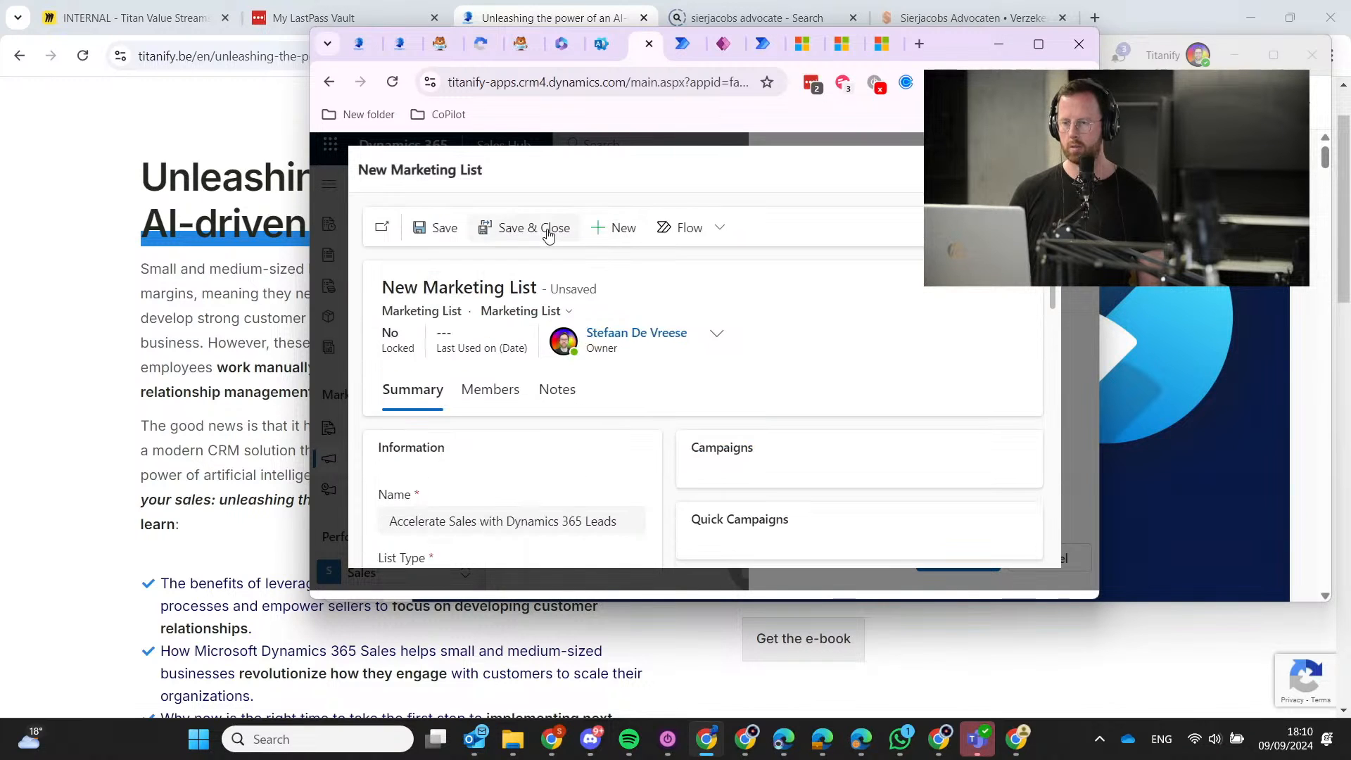
{"action": "scroll", "coordinate": [581, 489], "scroll_direction": "down", "scroll_amount": 8}
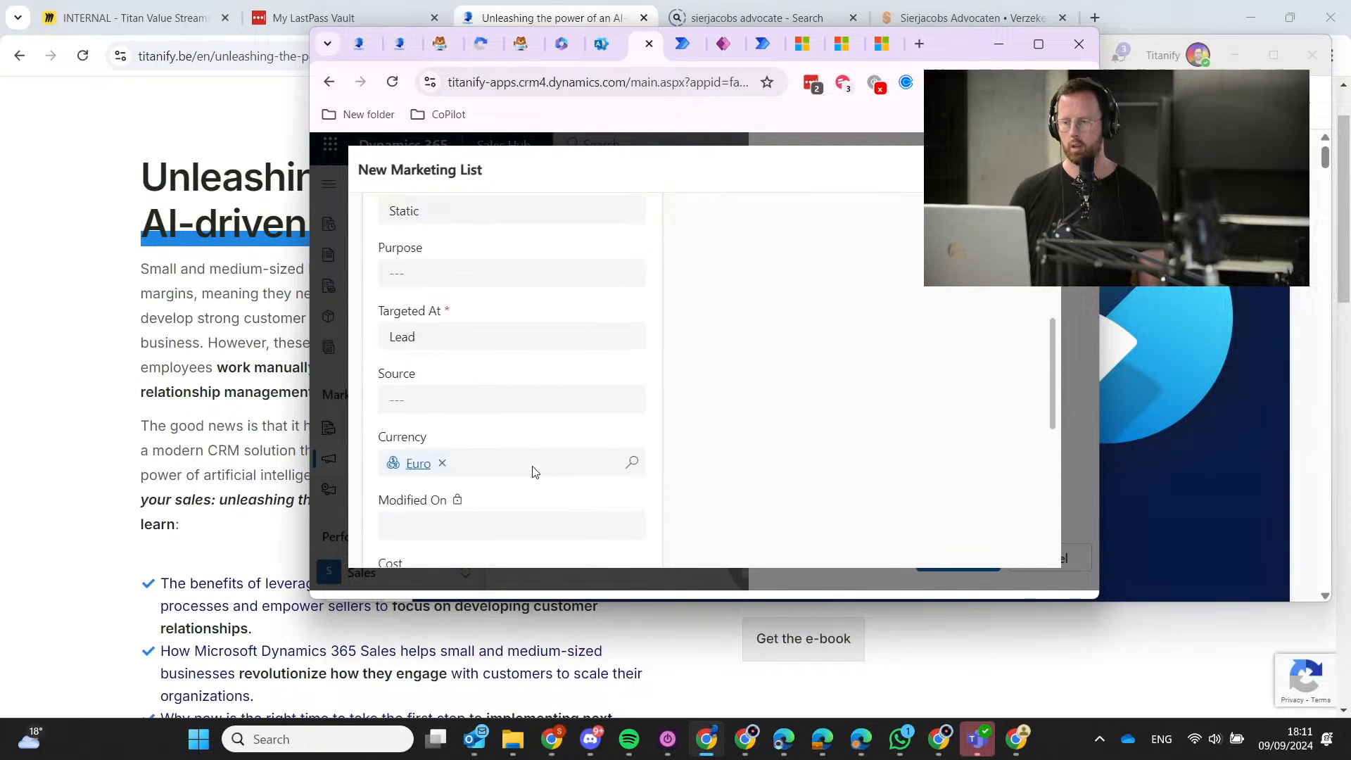
{"action": "scroll", "coordinate": [513, 466], "scroll_direction": "up", "scroll_amount": 8}
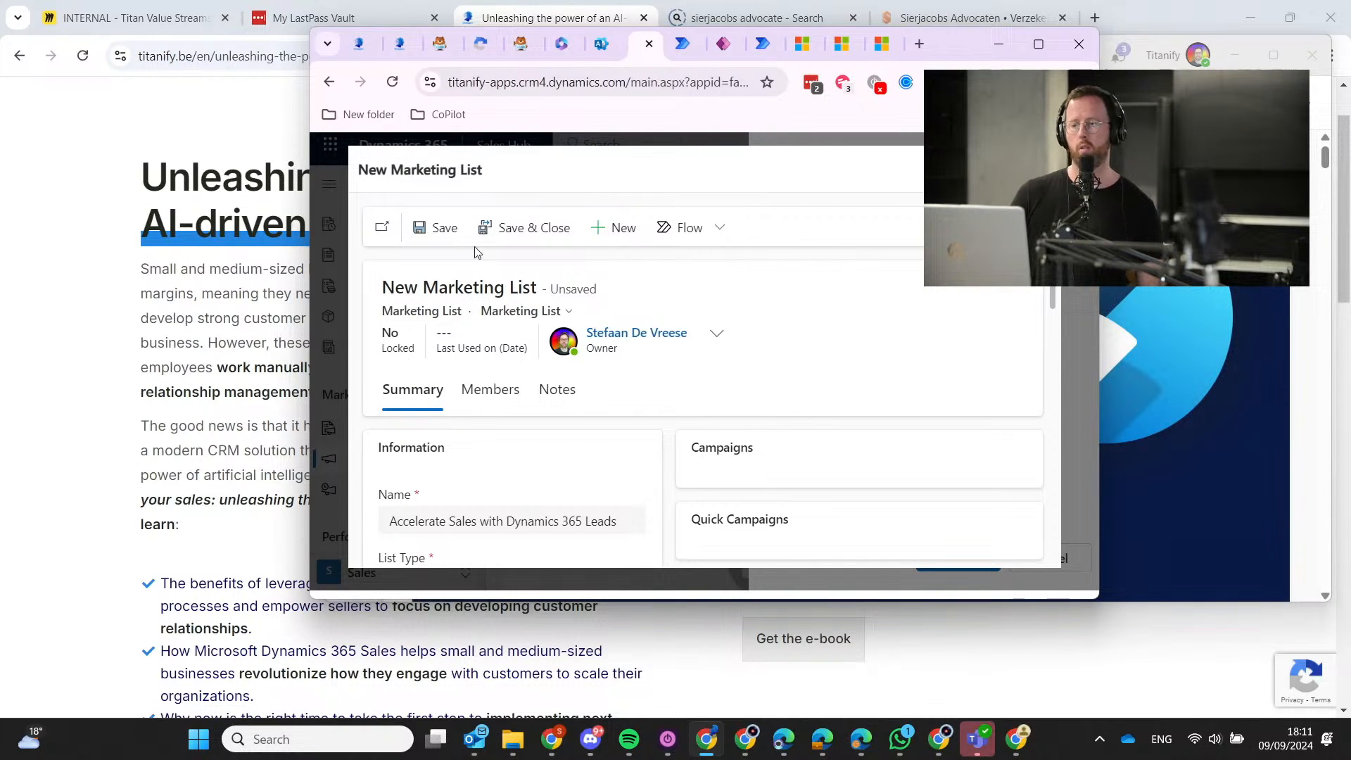
{"action": "left_click", "coordinate": [507, 234]}
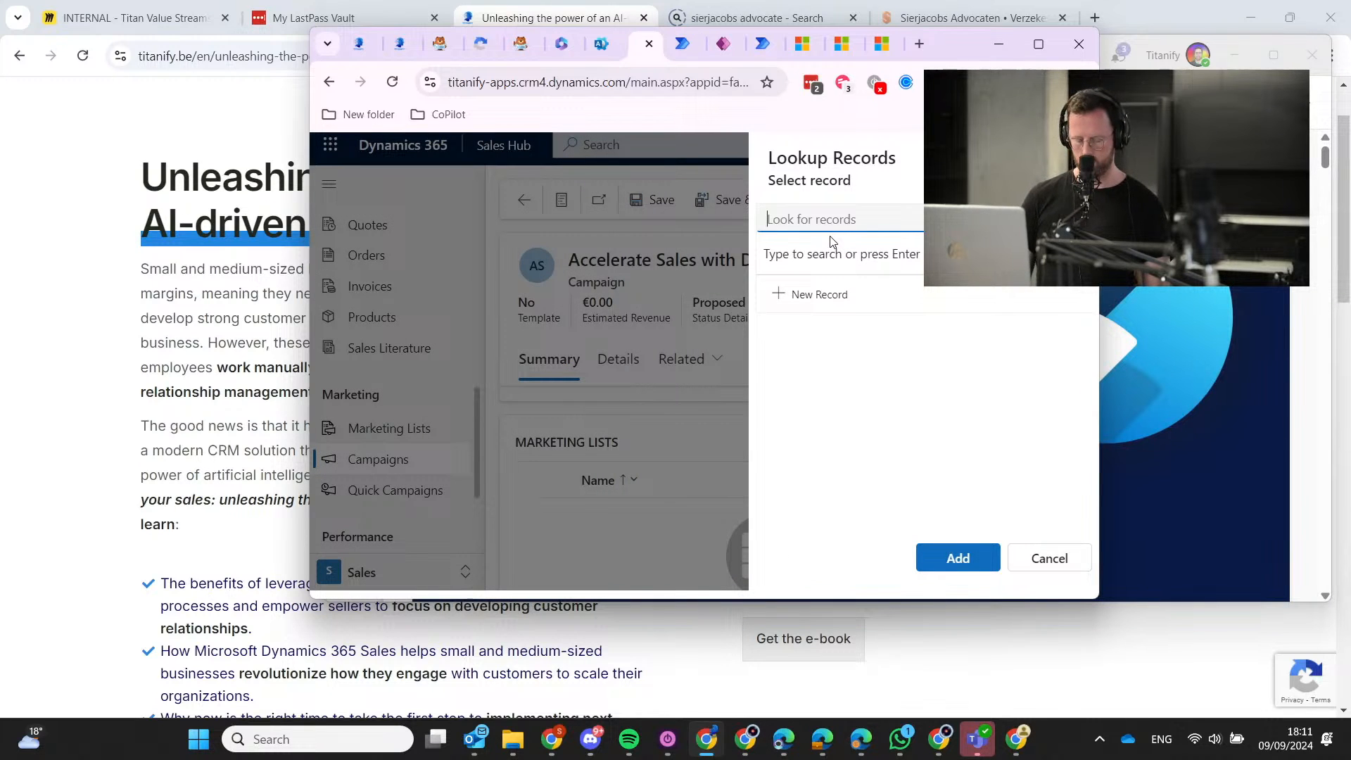
Add the Accelerate Sales with Dynamics 365 Leads list to the campaign and confirm.
{"action": "left_click", "coordinate": [848, 285]}
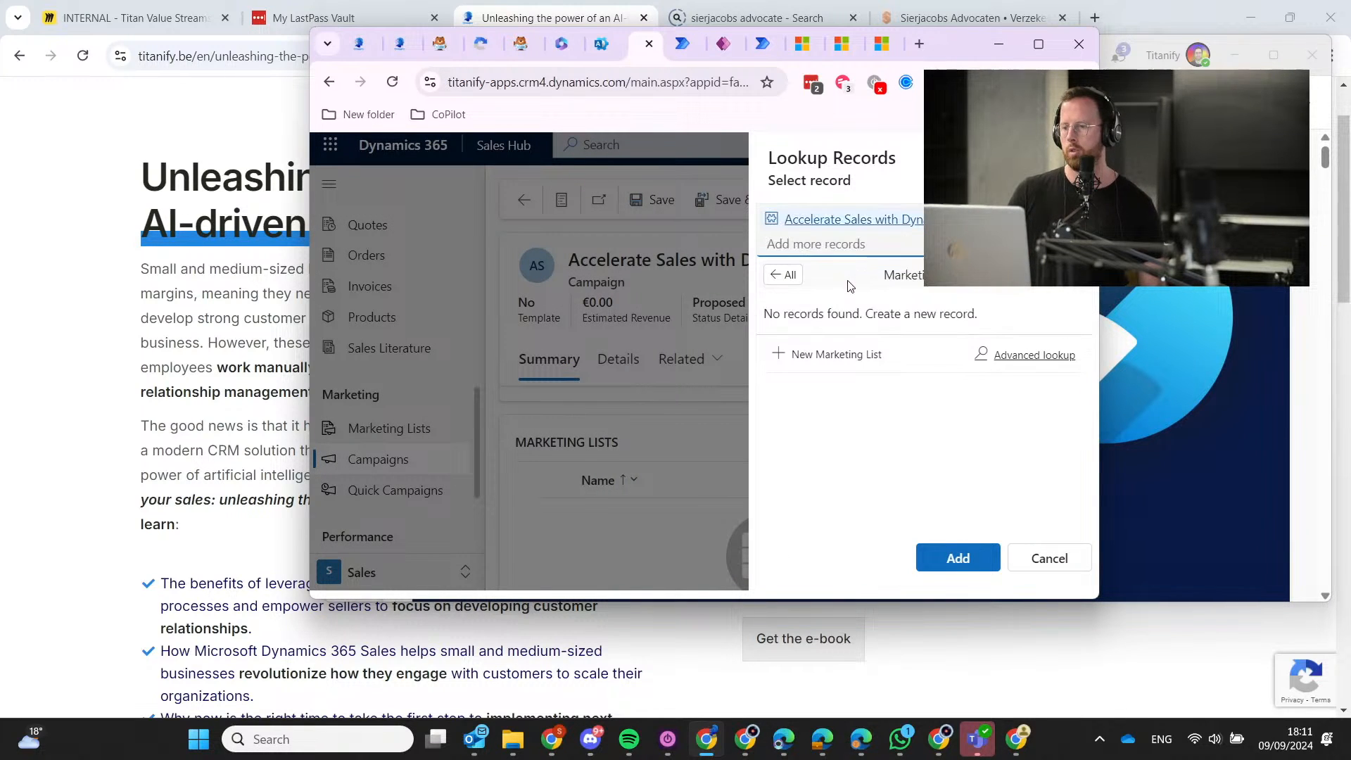
{"action": "left_click", "coordinate": [983, 569]}
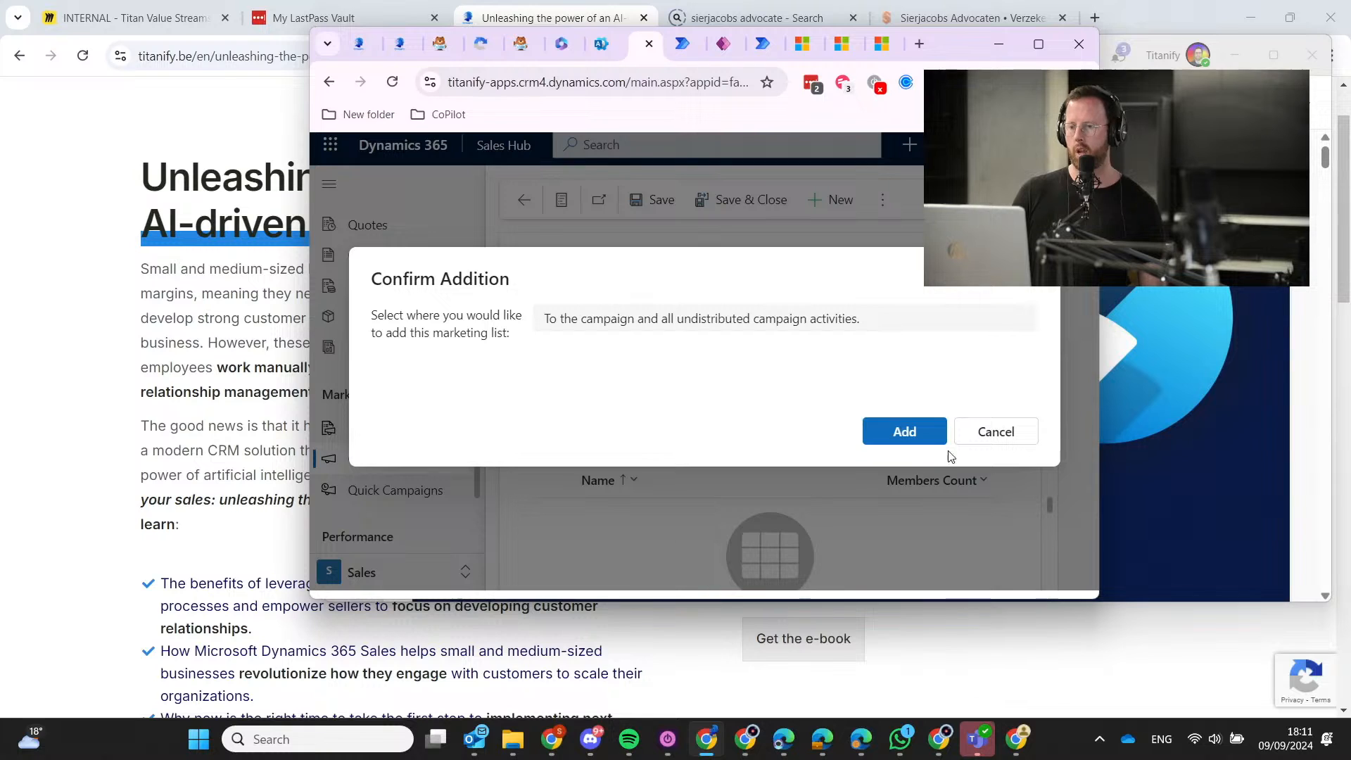
{"action": "left_click", "coordinate": [932, 435]}
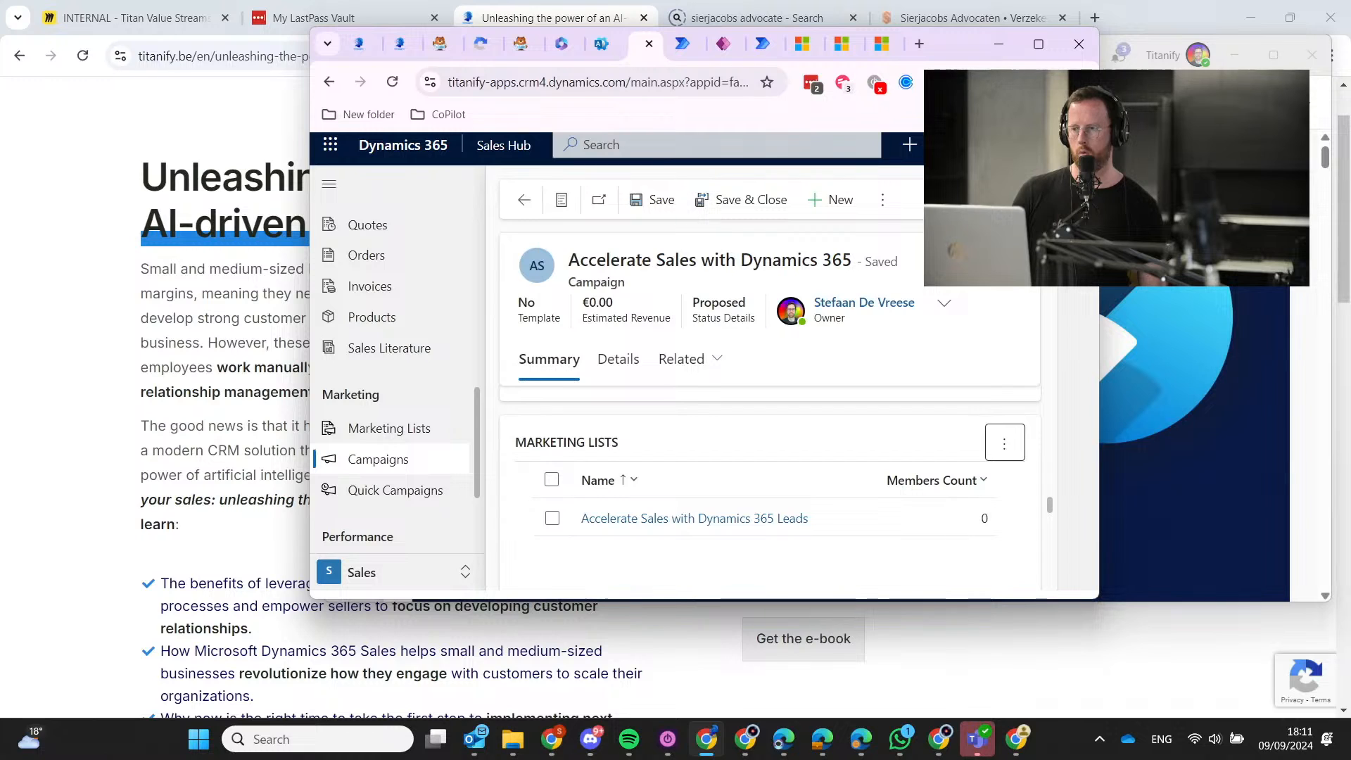
{"action": "mouse_move", "coordinate": [1039, 39]}
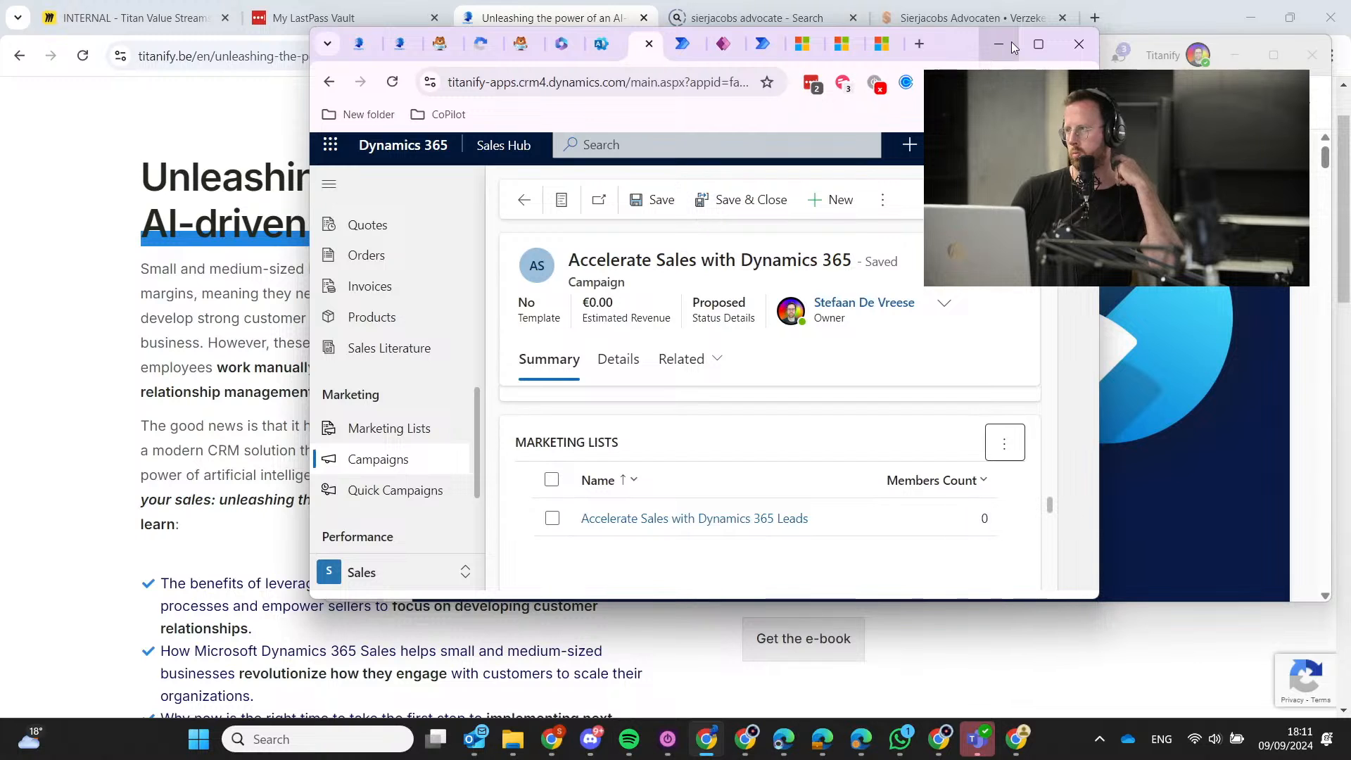
Maximise the browser, check both new lists under Marketing Lists, then open My Open Leads.
{"action": "left_click", "coordinate": [1011, 41]}
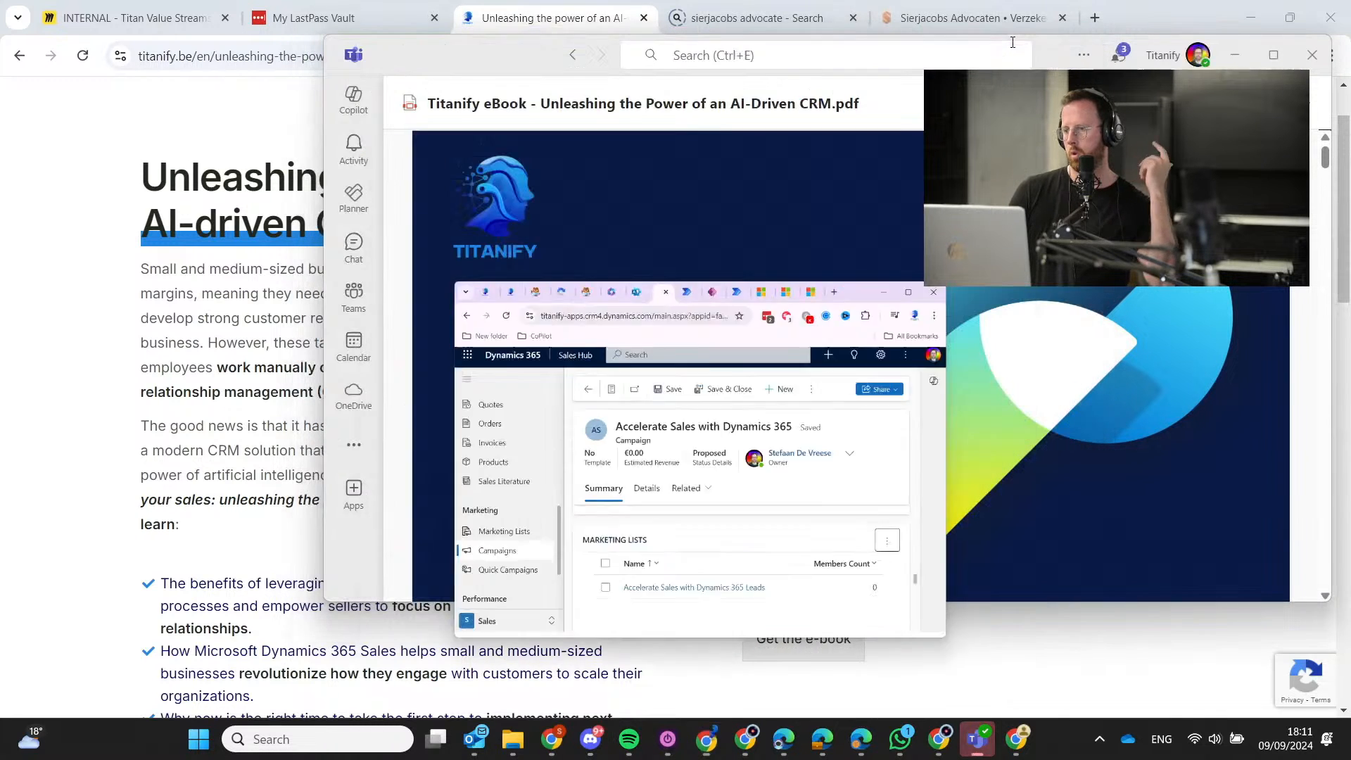
{"action": "key", "text": "alt+Tab"}
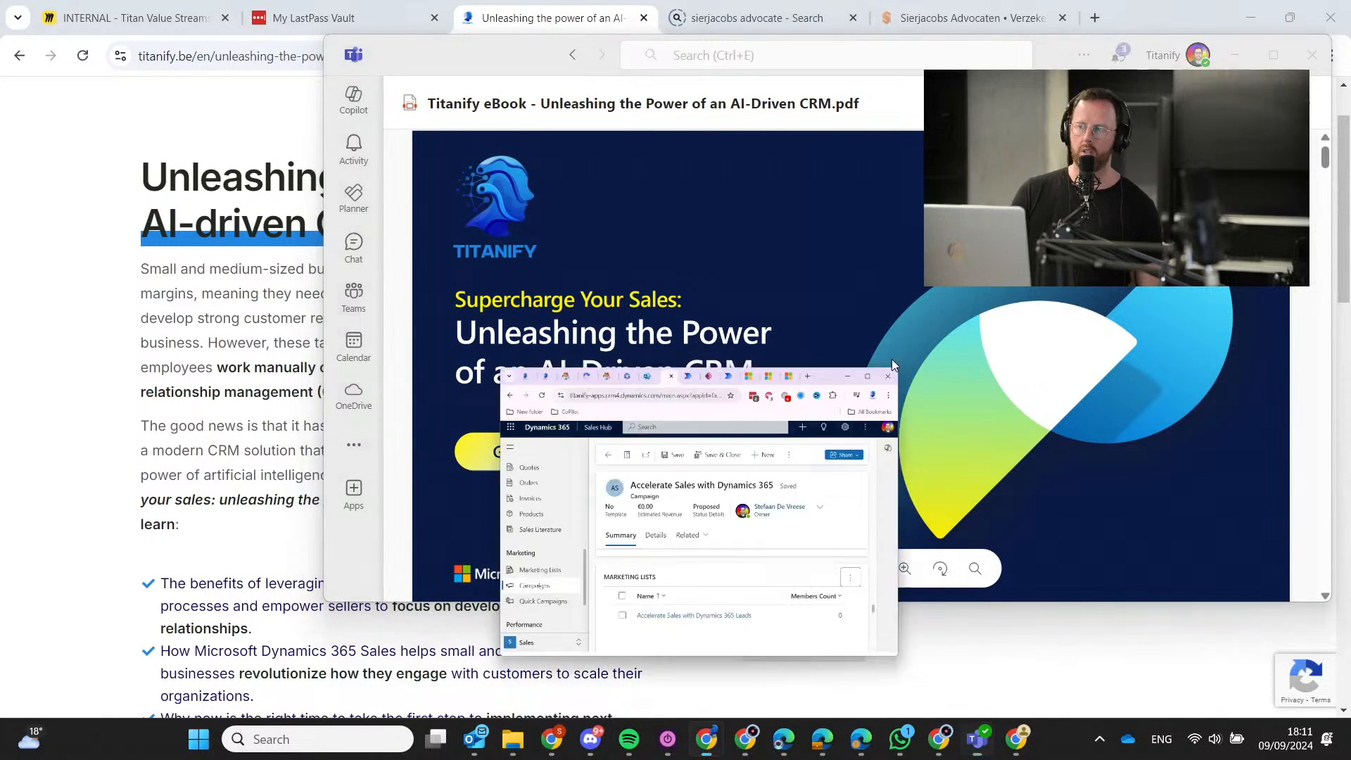
{"action": "left_click", "coordinate": [1037, 44]}
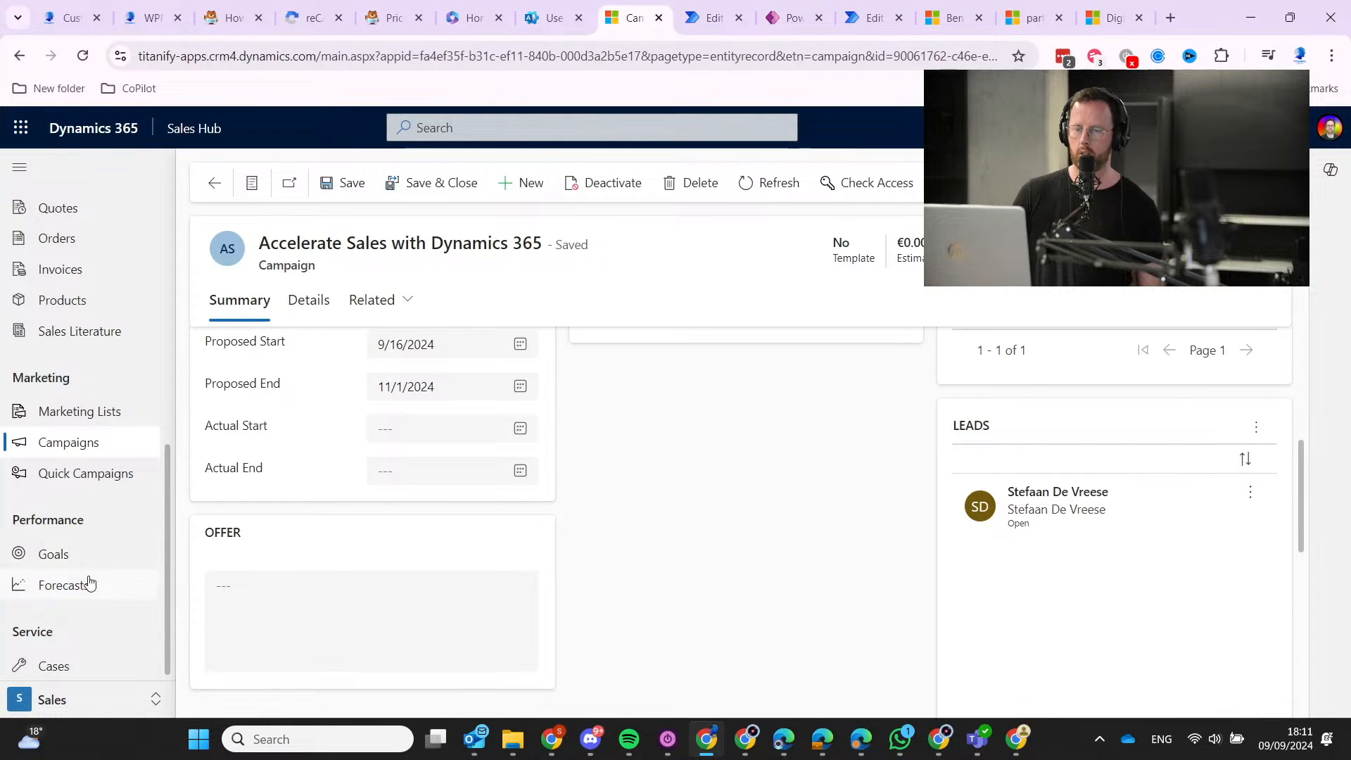
{"action": "left_click", "coordinate": [104, 422]}
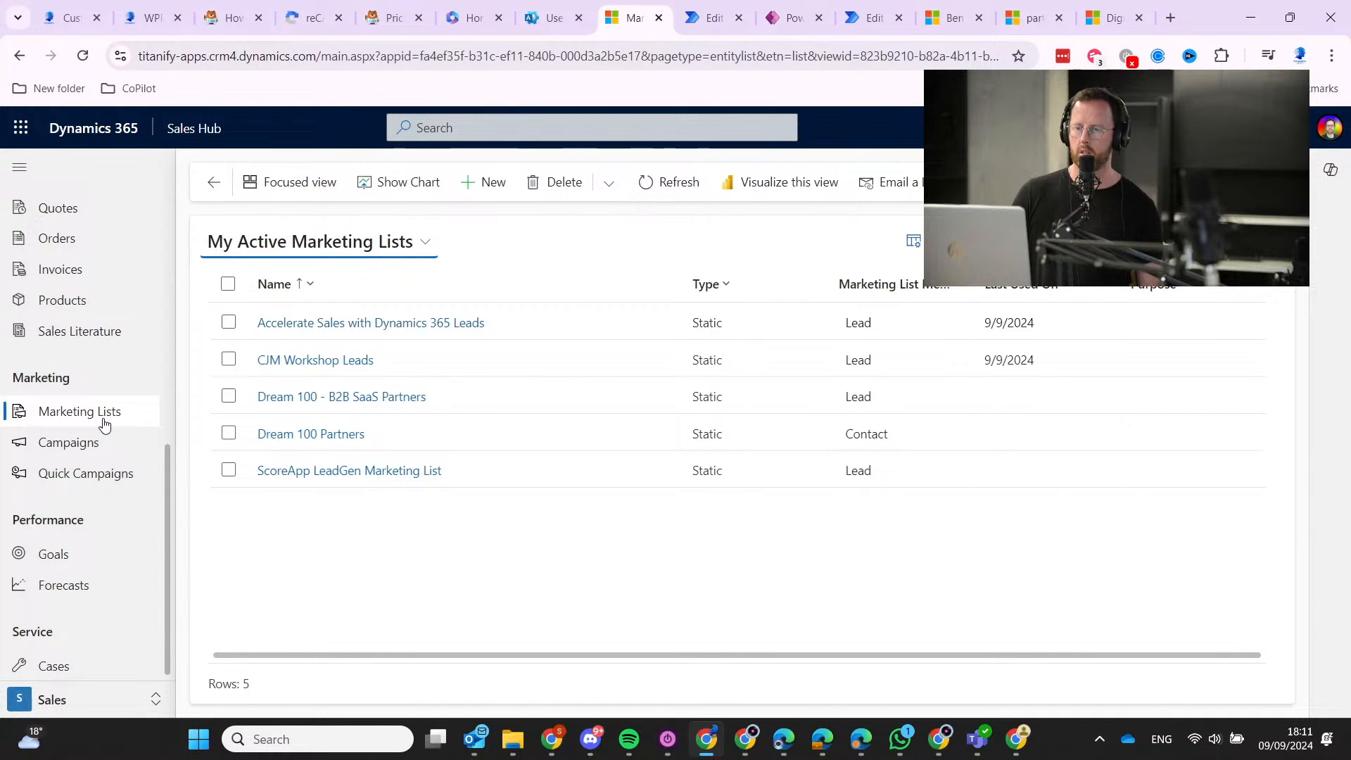
{"action": "scroll", "coordinate": [104, 422], "scroll_direction": "up", "scroll_amount": 3}
{"action": "scroll", "coordinate": [104, 423], "scroll_direction": "up", "scroll_amount": 4}
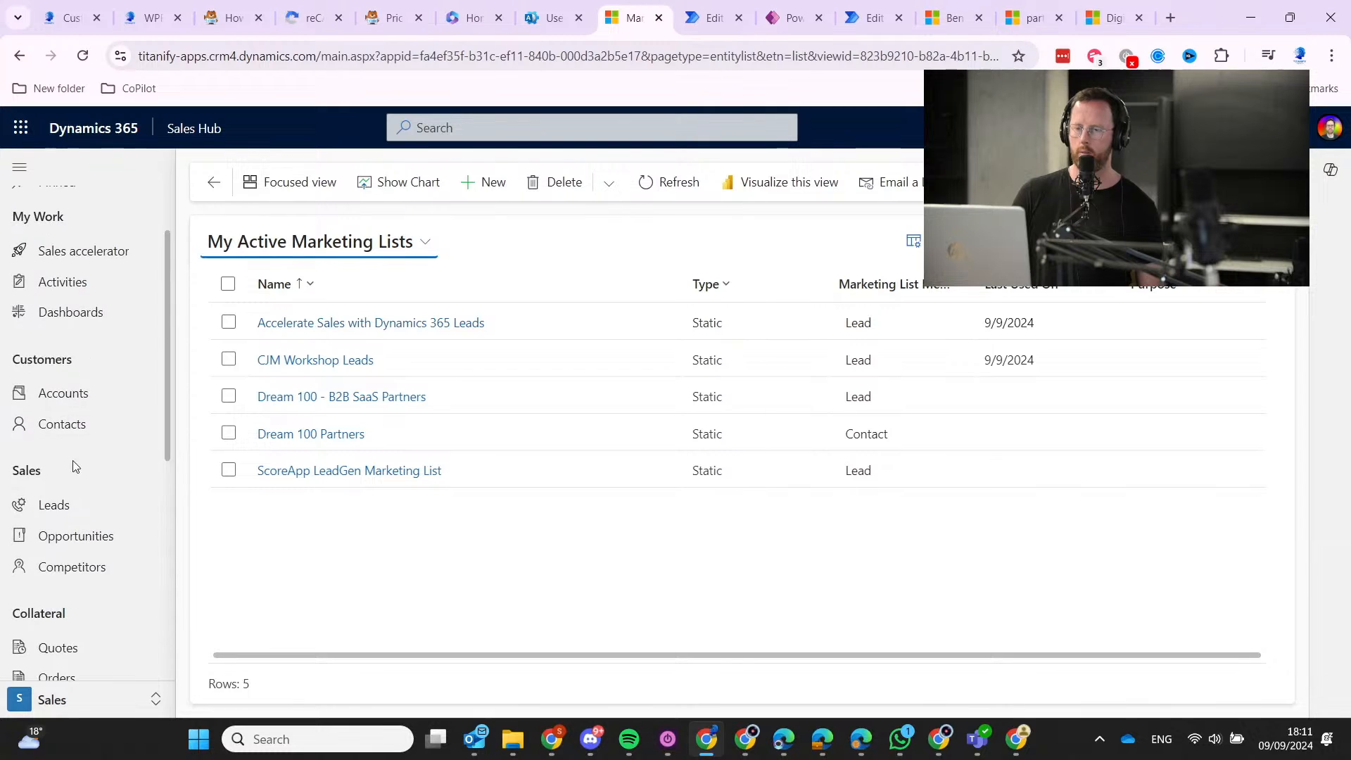
{"action": "left_click", "coordinate": [70, 505]}
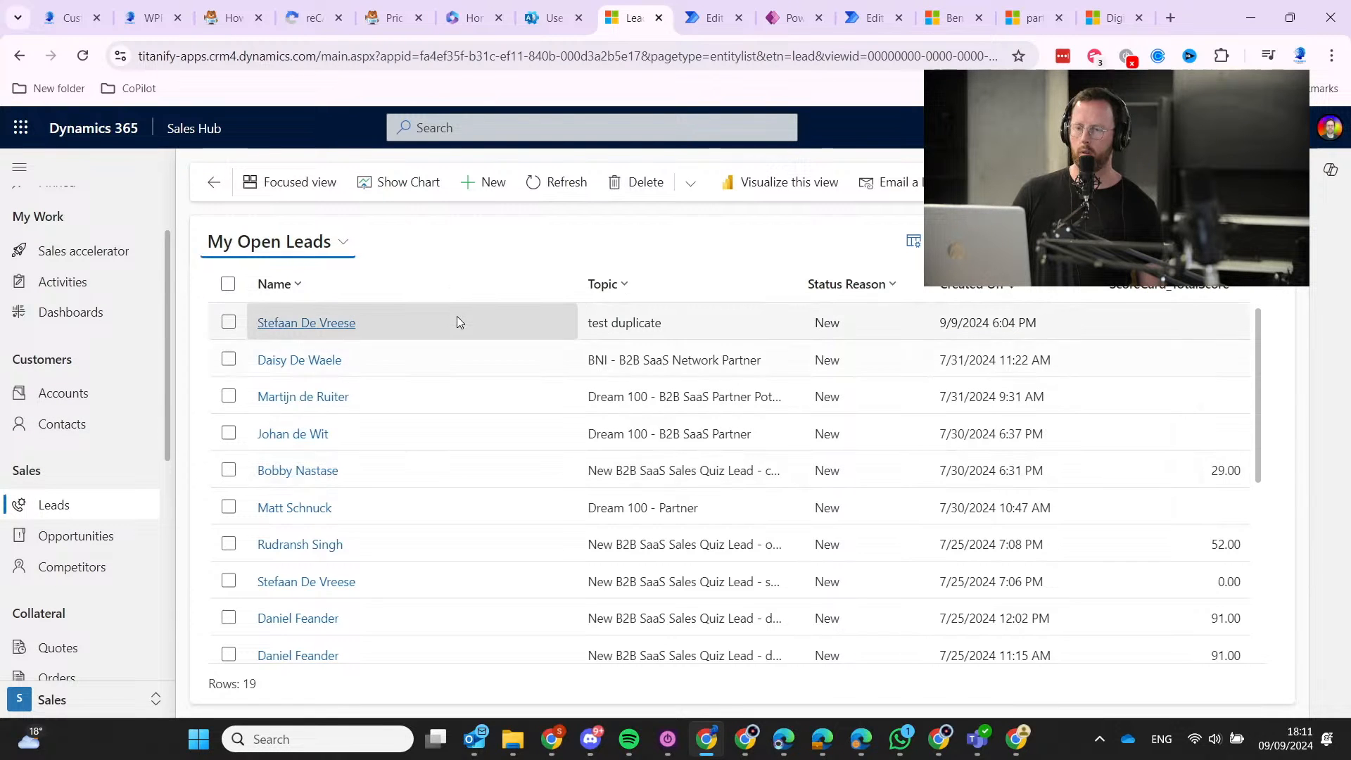
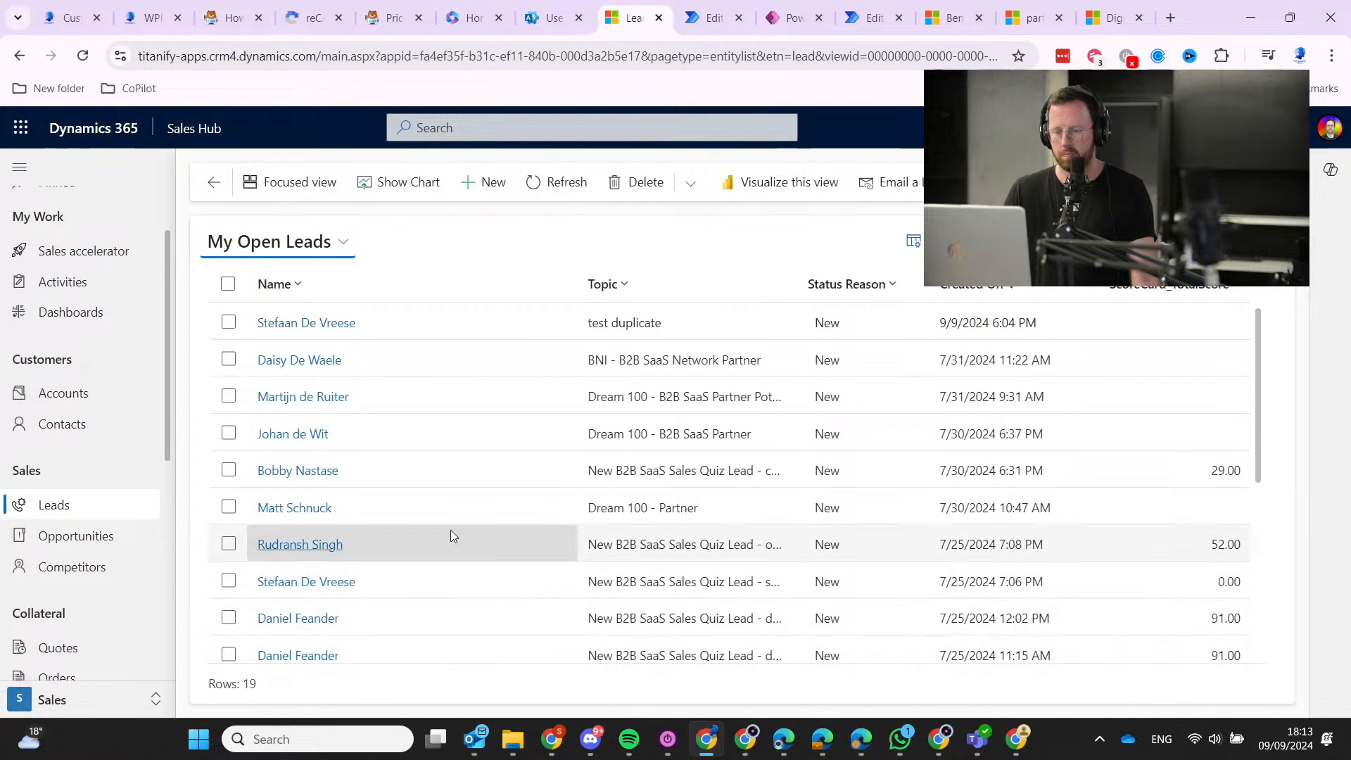
Switch to the flow editor and open the False branch's Add a new row step.
{"action": "scroll", "coordinate": [450, 529], "scroll_direction": "down", "scroll_amount": 5}
{"action": "scroll", "coordinate": [428, 445], "scroll_direction": "up", "scroll_amount": 5}
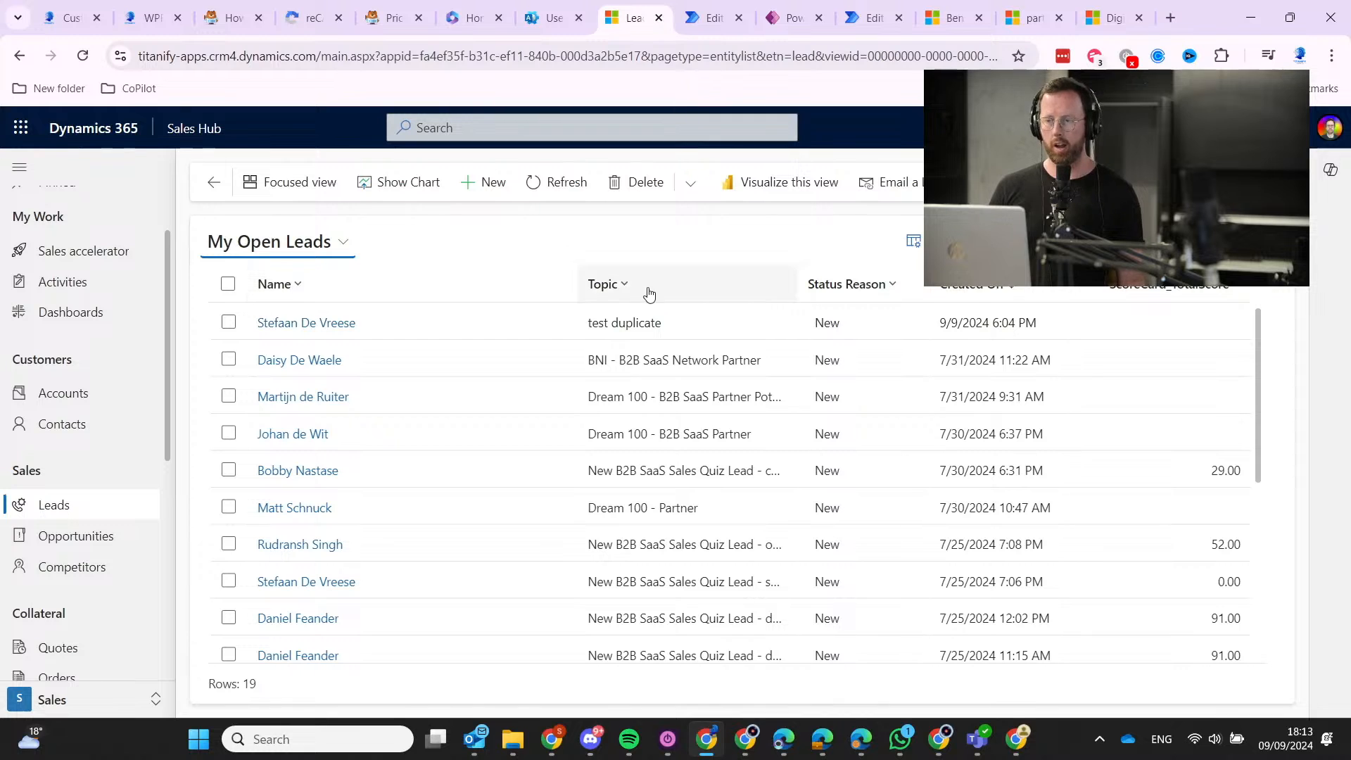
{"action": "mouse_move", "coordinate": [913, 6]}
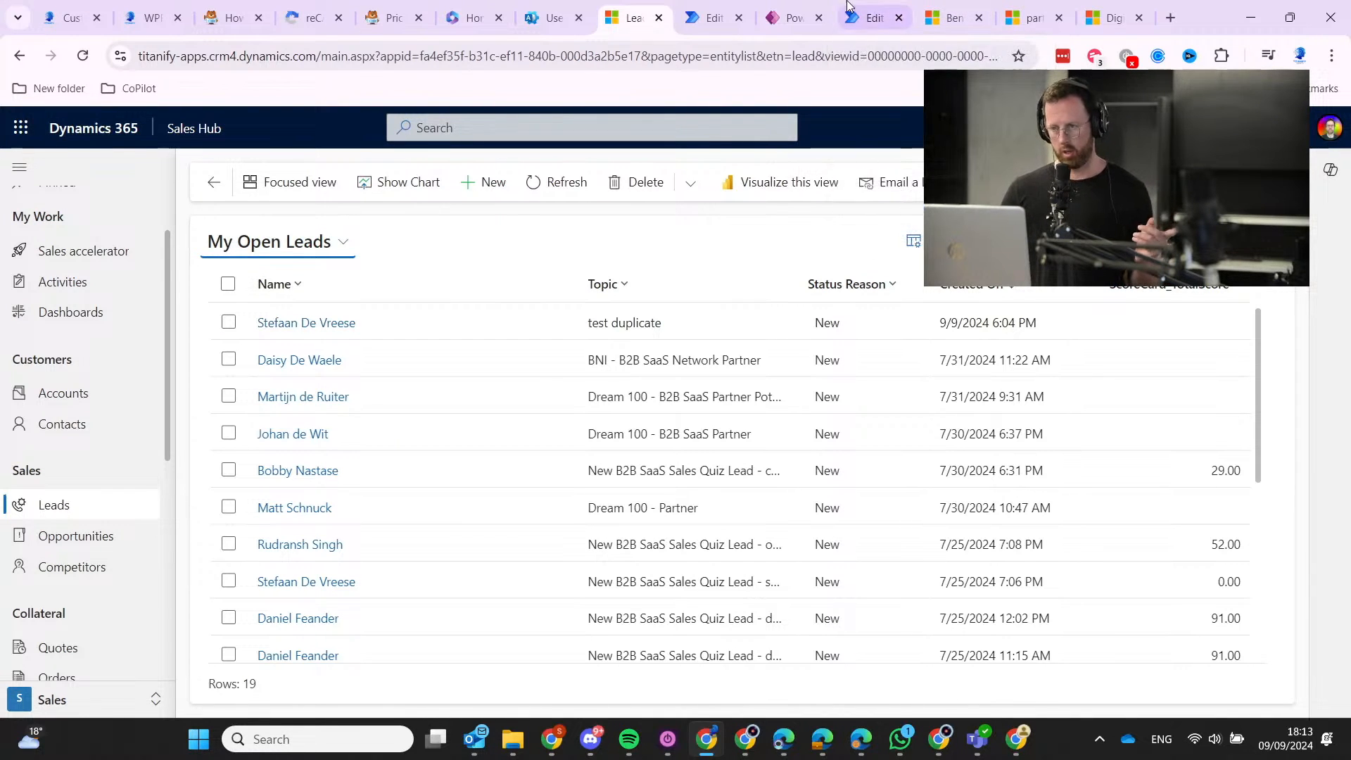
{"action": "left_click", "coordinate": [871, 18]}
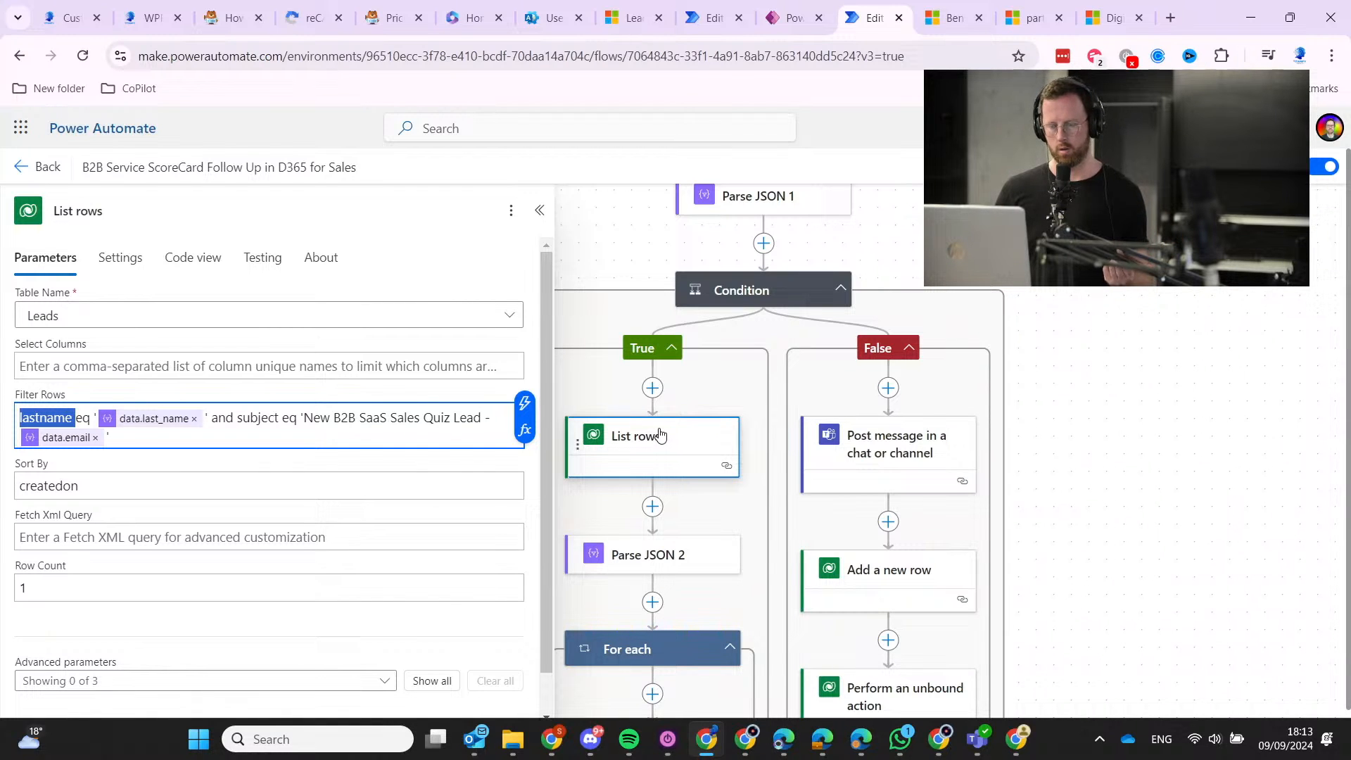
{"action": "scroll", "coordinate": [704, 408], "scroll_direction": "down", "scroll_amount": 2}
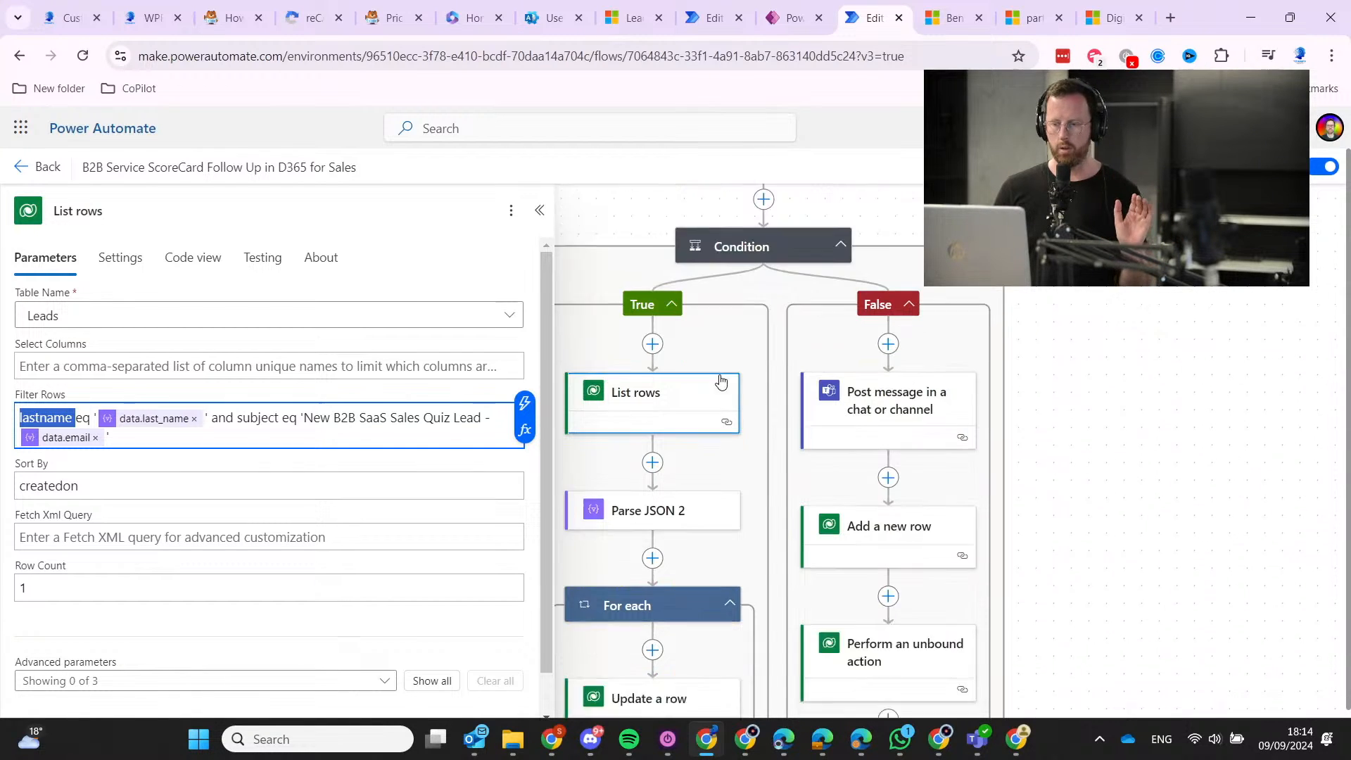
{"action": "left_click", "coordinate": [866, 437]}
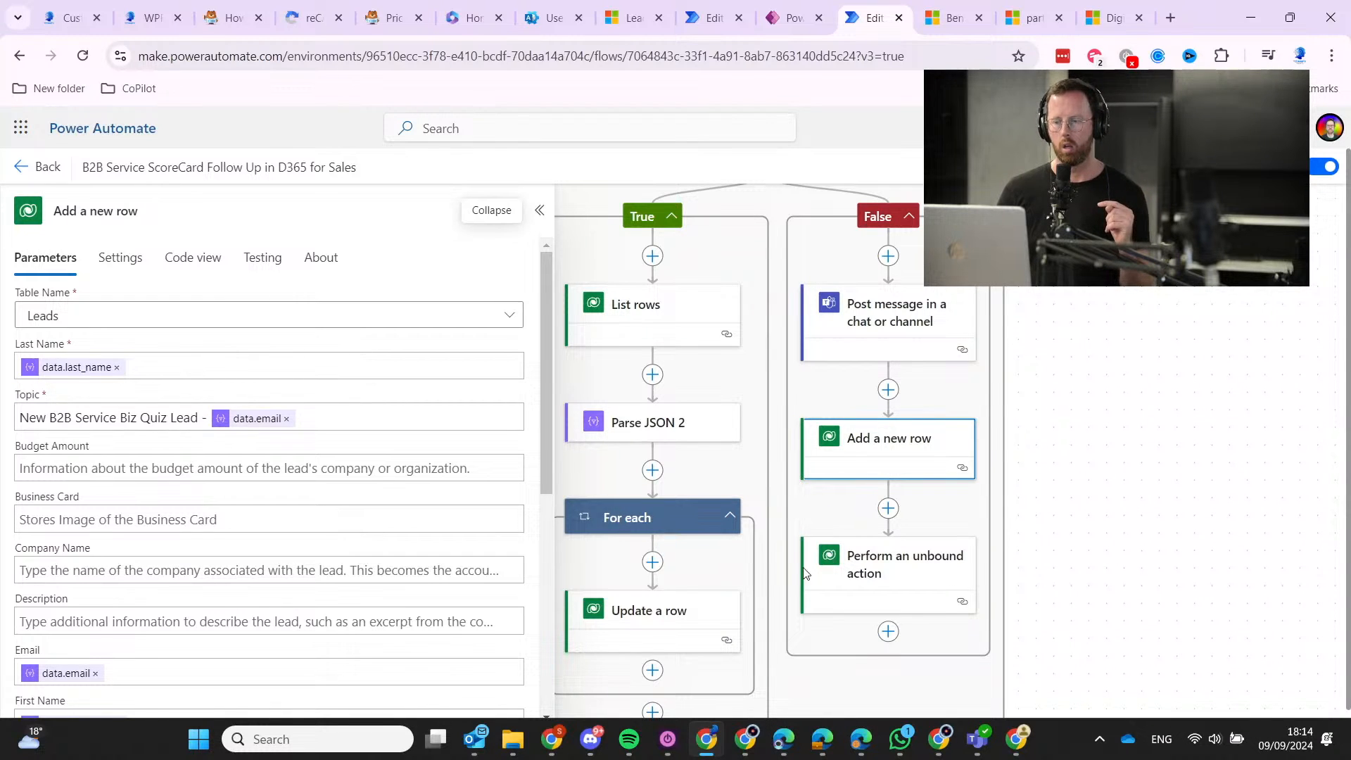
Review the Add a new row Lead fields (name, topic, email, lead source) against the Perform an unbound action step.
{"action": "left_click", "coordinate": [923, 561]}
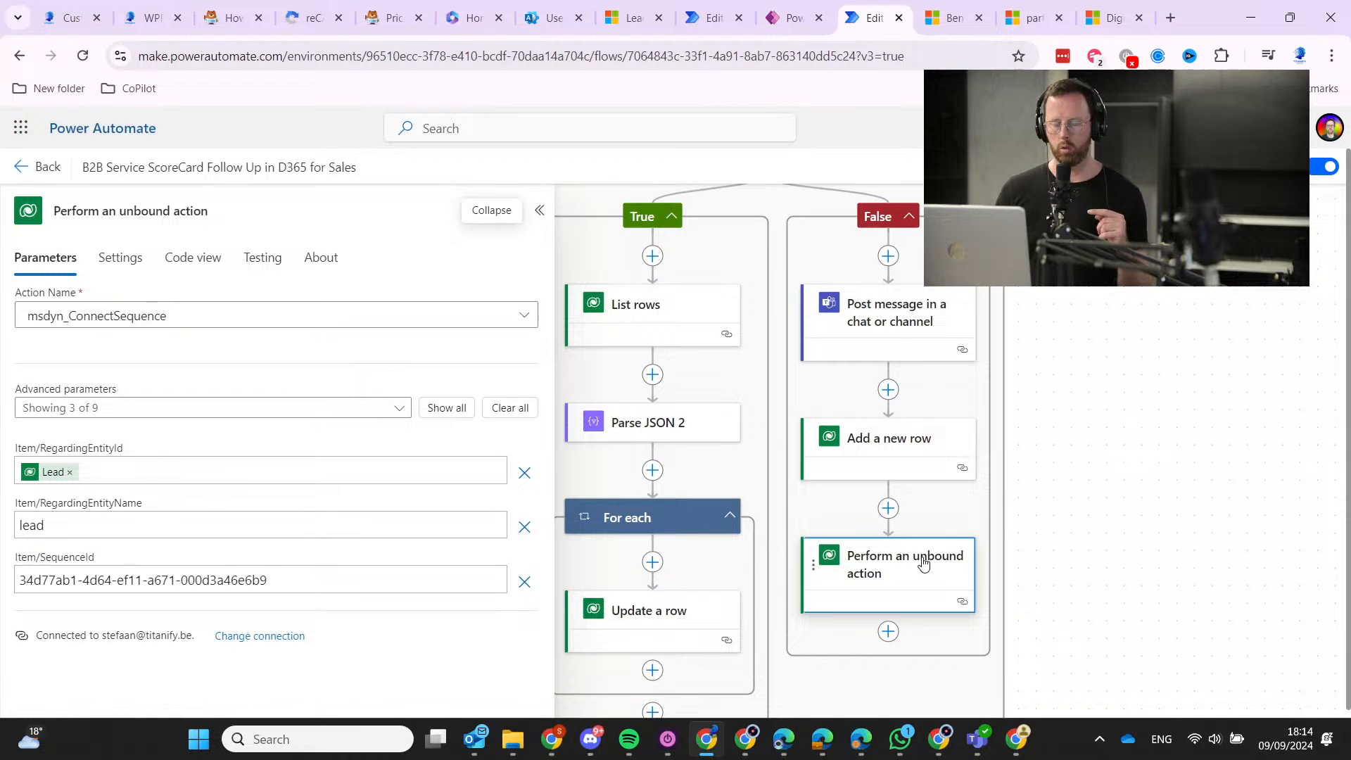
{"action": "left_click", "coordinate": [916, 454]}
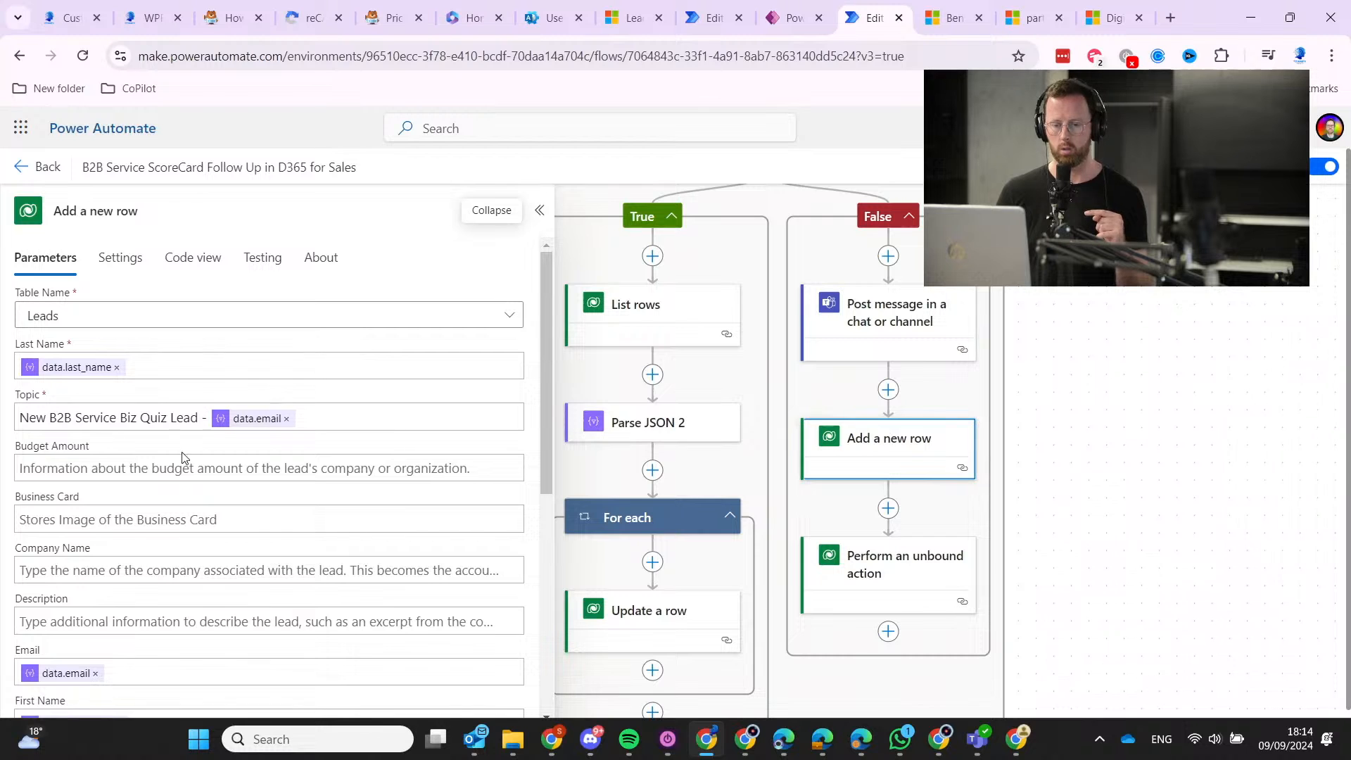
{"action": "scroll", "coordinate": [180, 456], "scroll_direction": "down", "scroll_amount": 6}
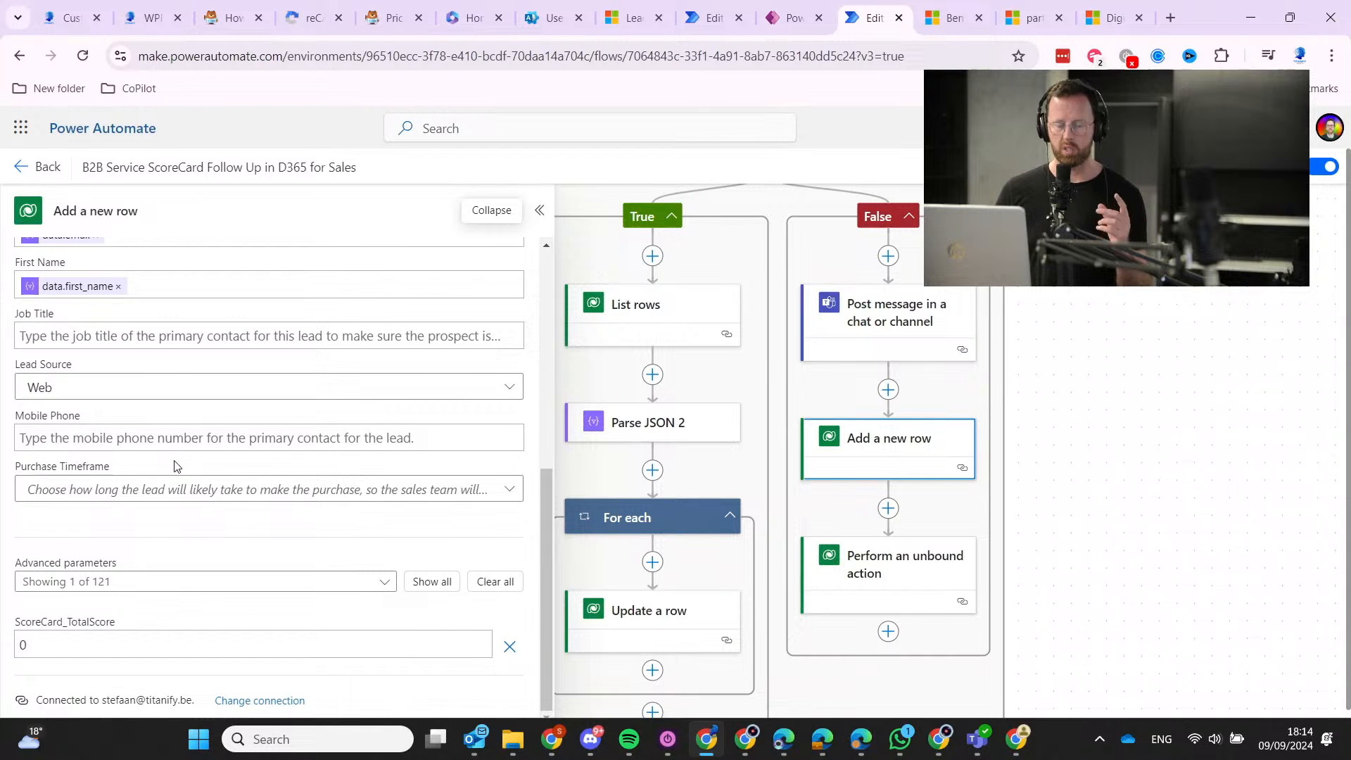
{"action": "scroll", "coordinate": [176, 453], "scroll_direction": "up", "scroll_amount": 3}
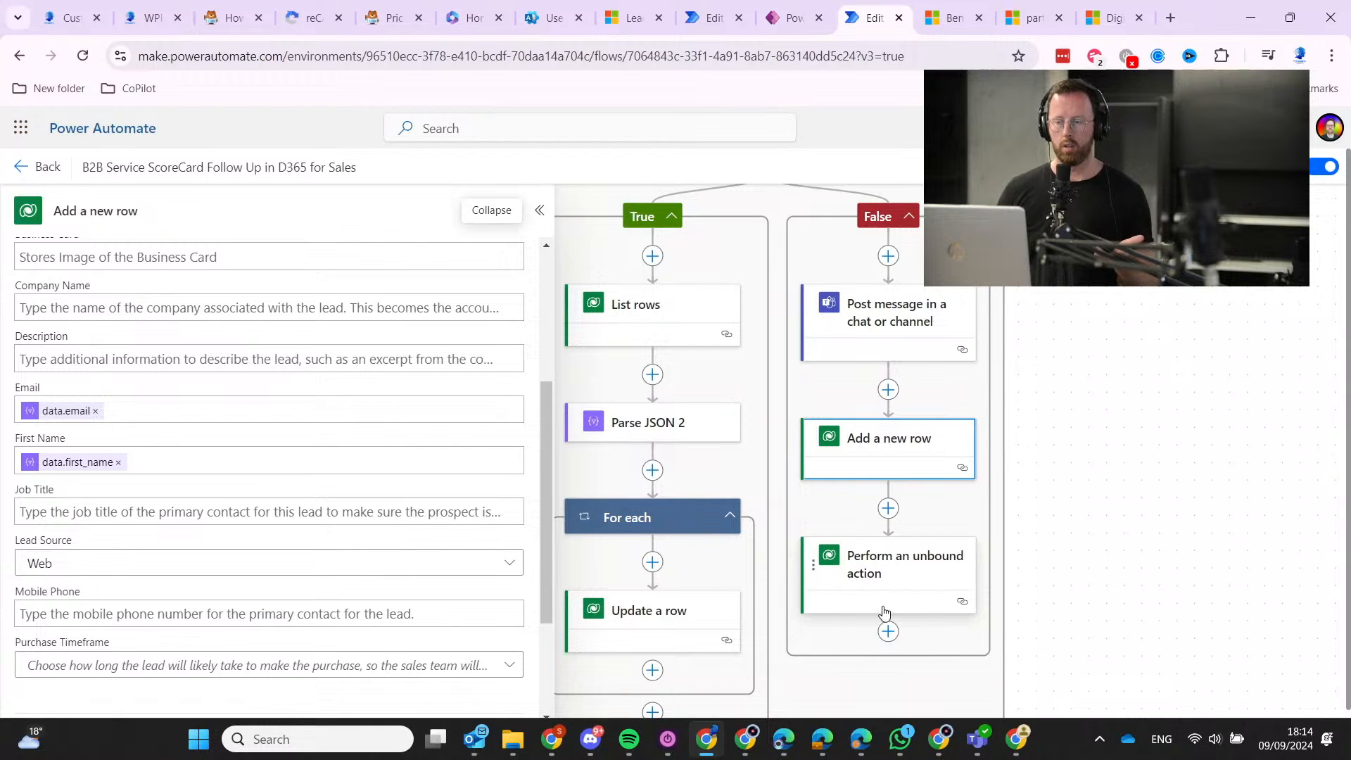
{"action": "left_click", "coordinate": [897, 575]}
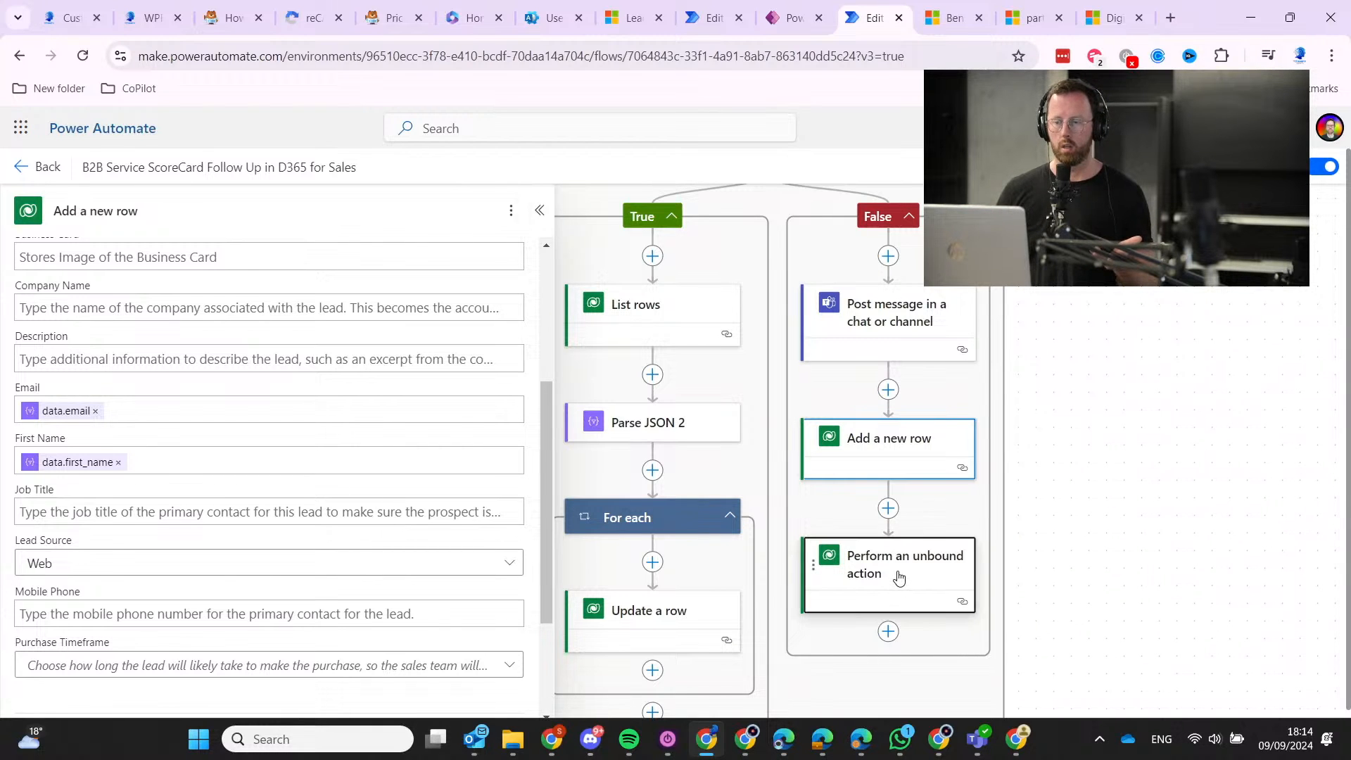
{"action": "left_click", "coordinate": [888, 448]}
{"action": "scroll", "coordinate": [354, 451], "scroll_direction": "down", "scroll_amount": 6}
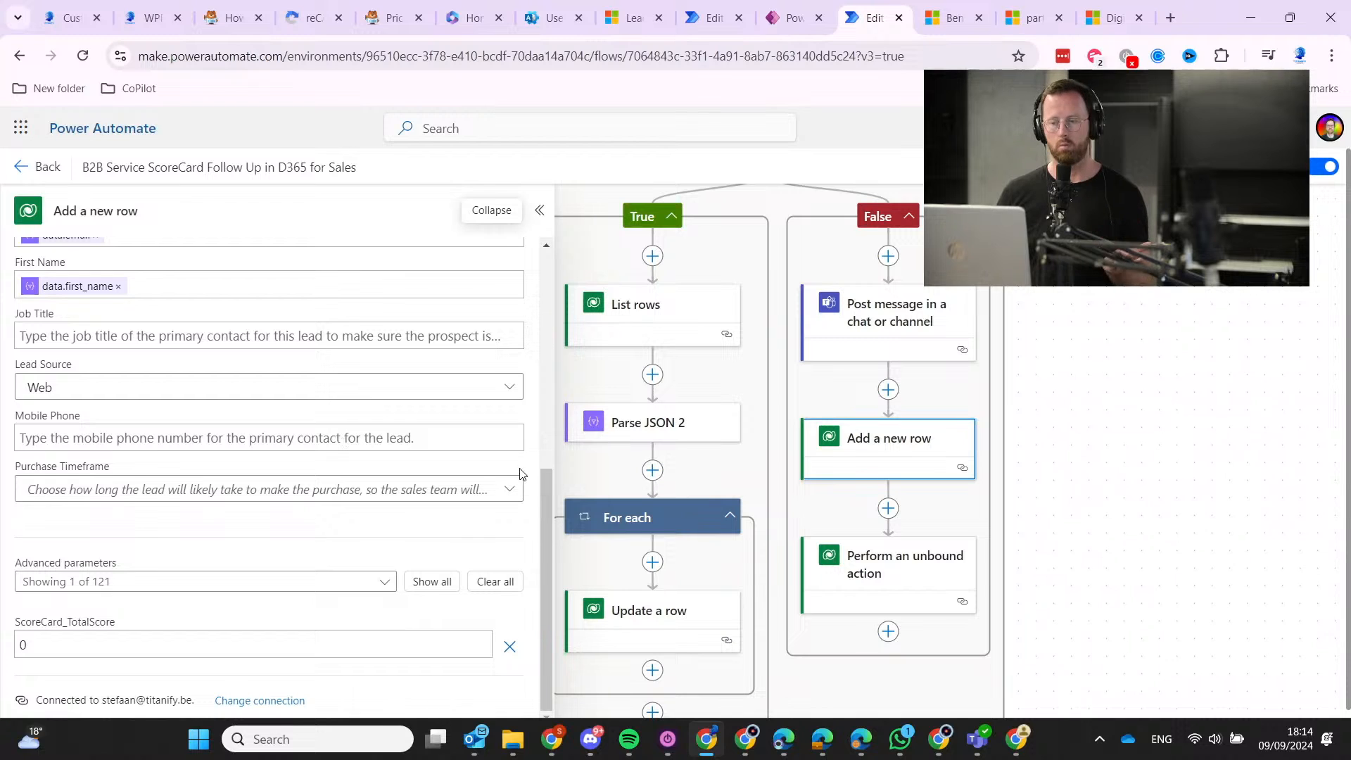
{"action": "left_click", "coordinate": [904, 561]}
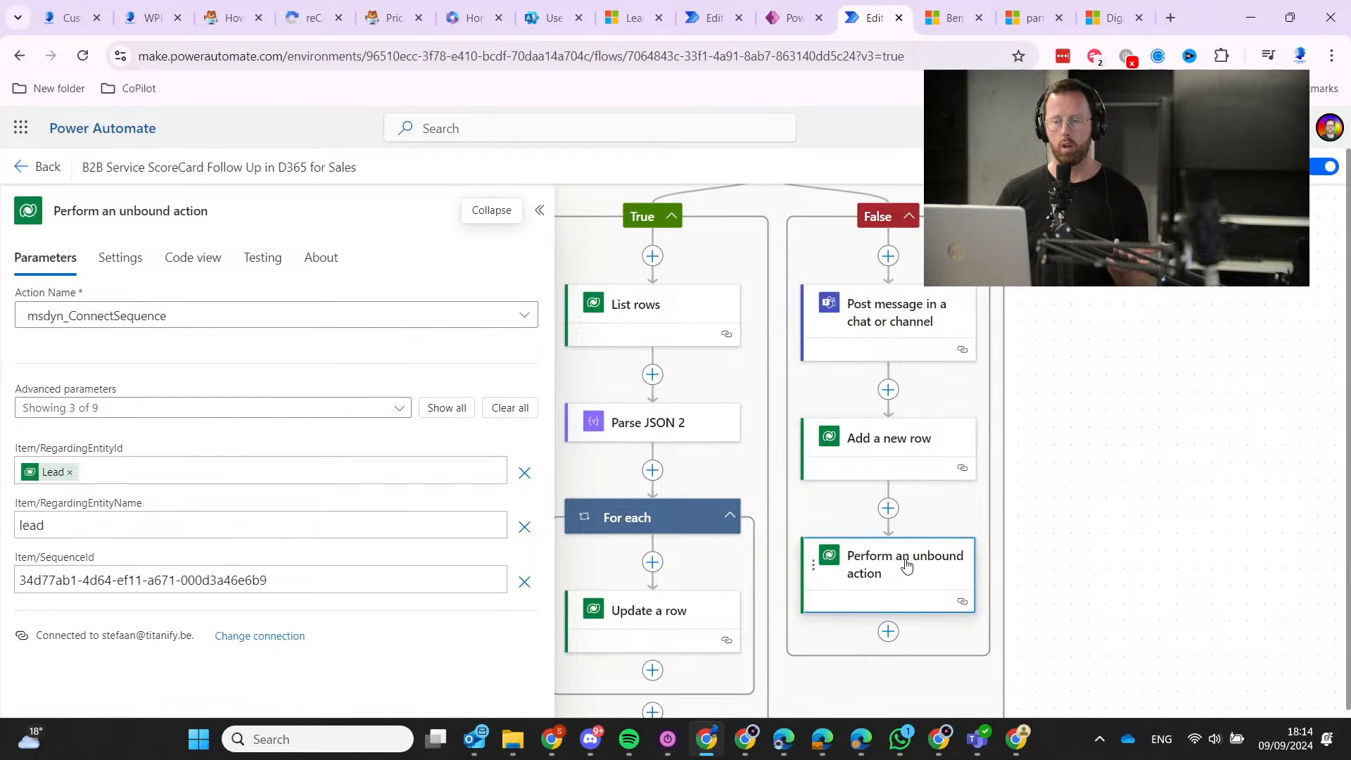
{"action": "left_click", "coordinate": [898, 457]}
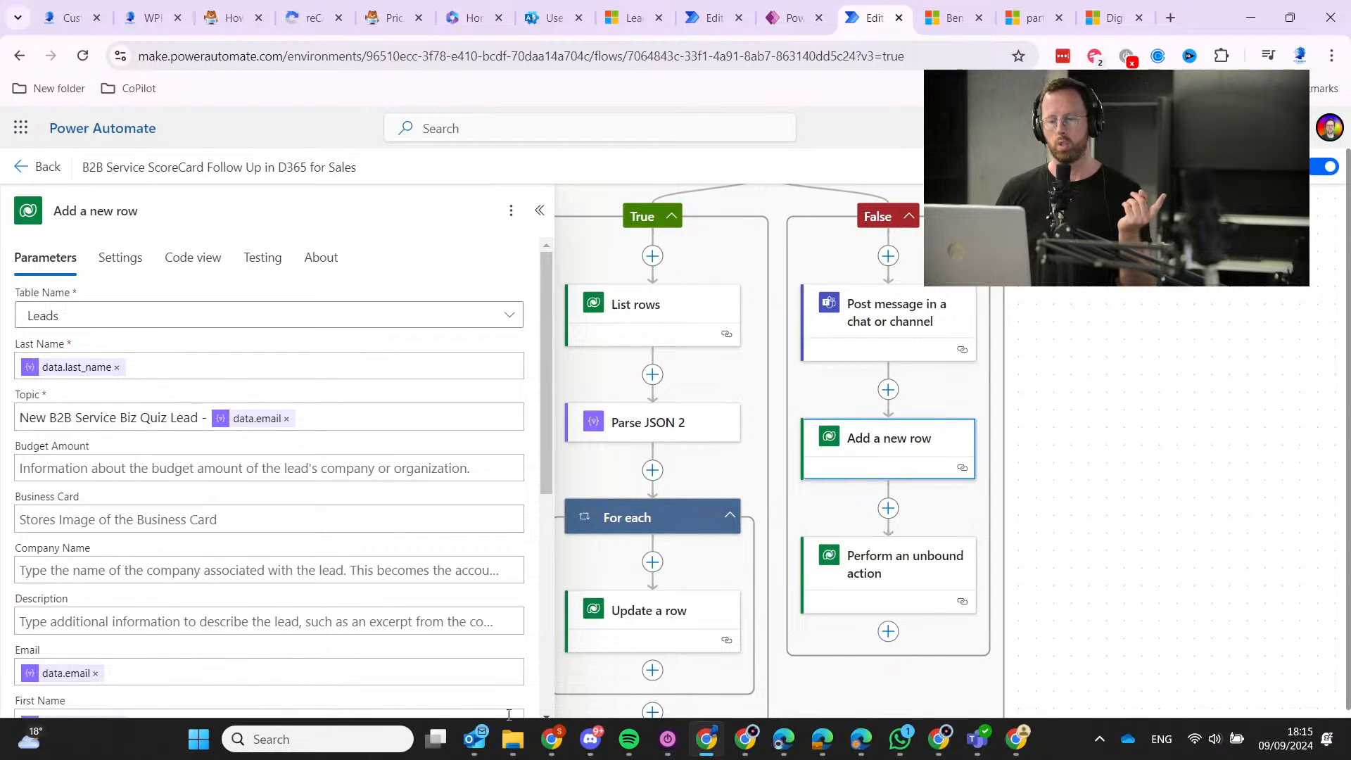
Return to My Open Leads and open the test duplicate lead.
{"action": "left_click", "coordinate": [946, 10]}
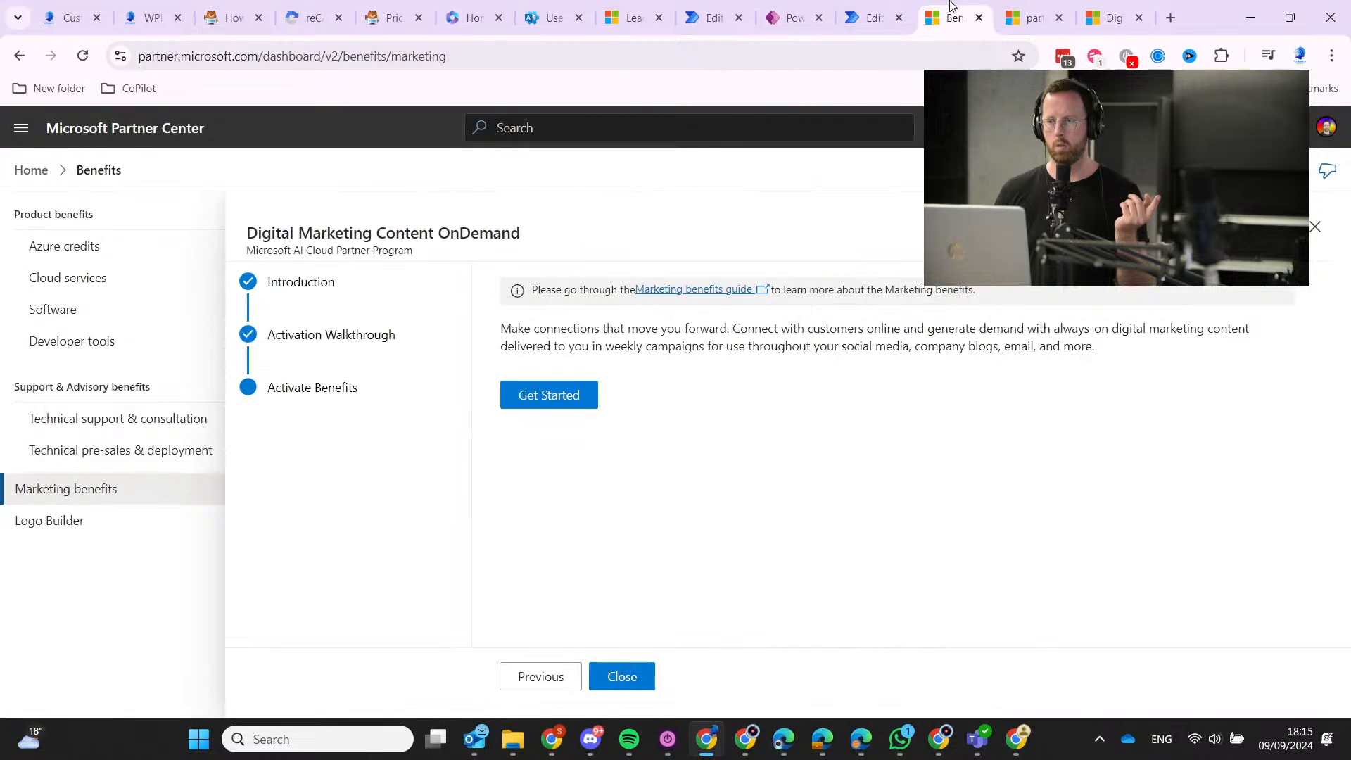
{"action": "left_click", "coordinate": [629, 17]}
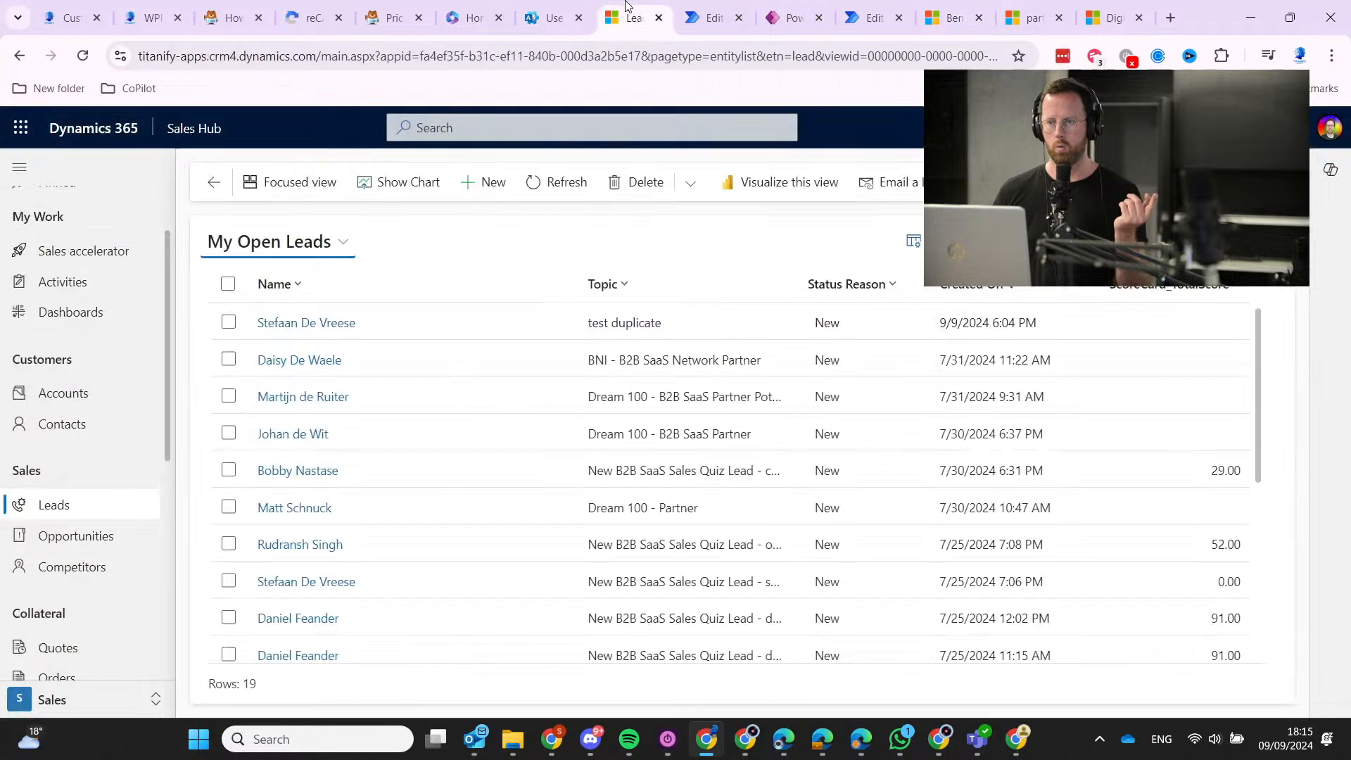
{"action": "left_click", "coordinate": [299, 323]}
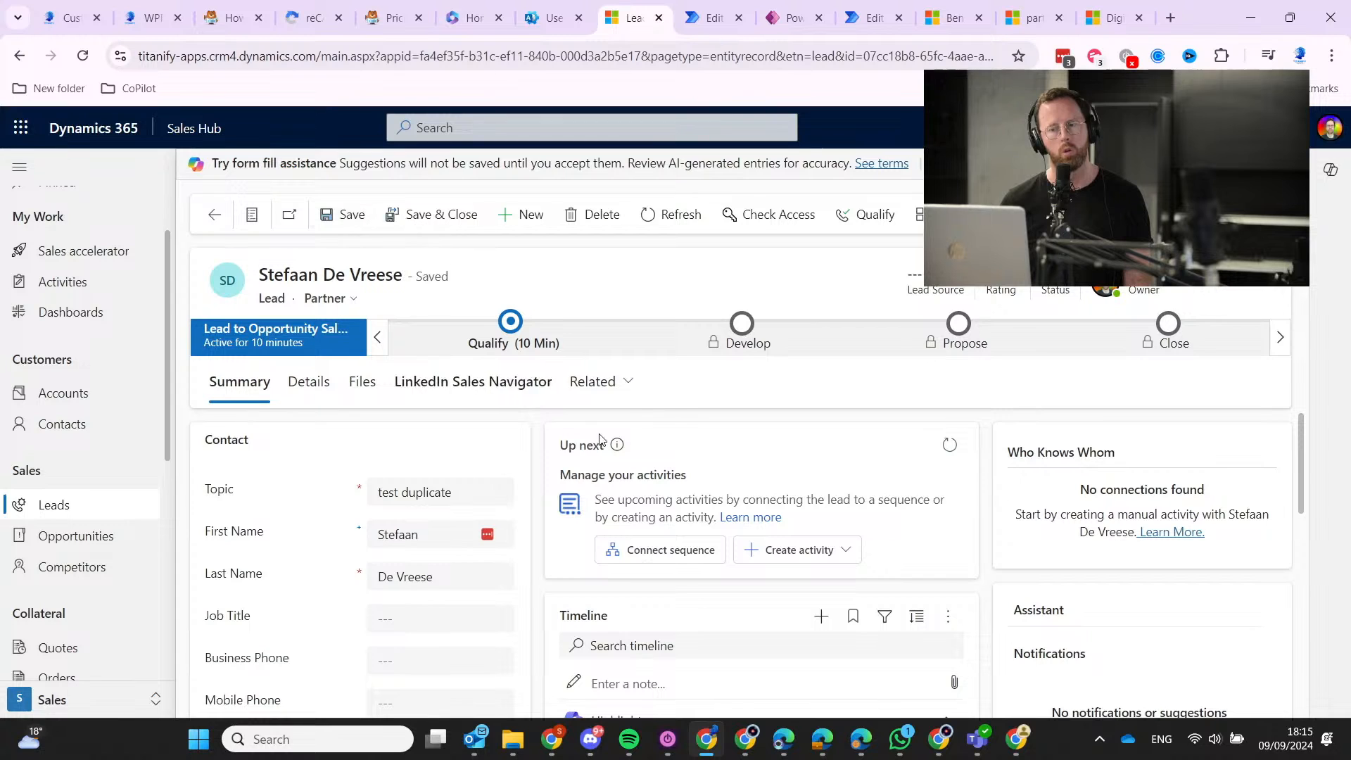
Clear the lead's Source Campaign and save it, ignoring the duplicate warning.
{"action": "left_click", "coordinate": [326, 389]}
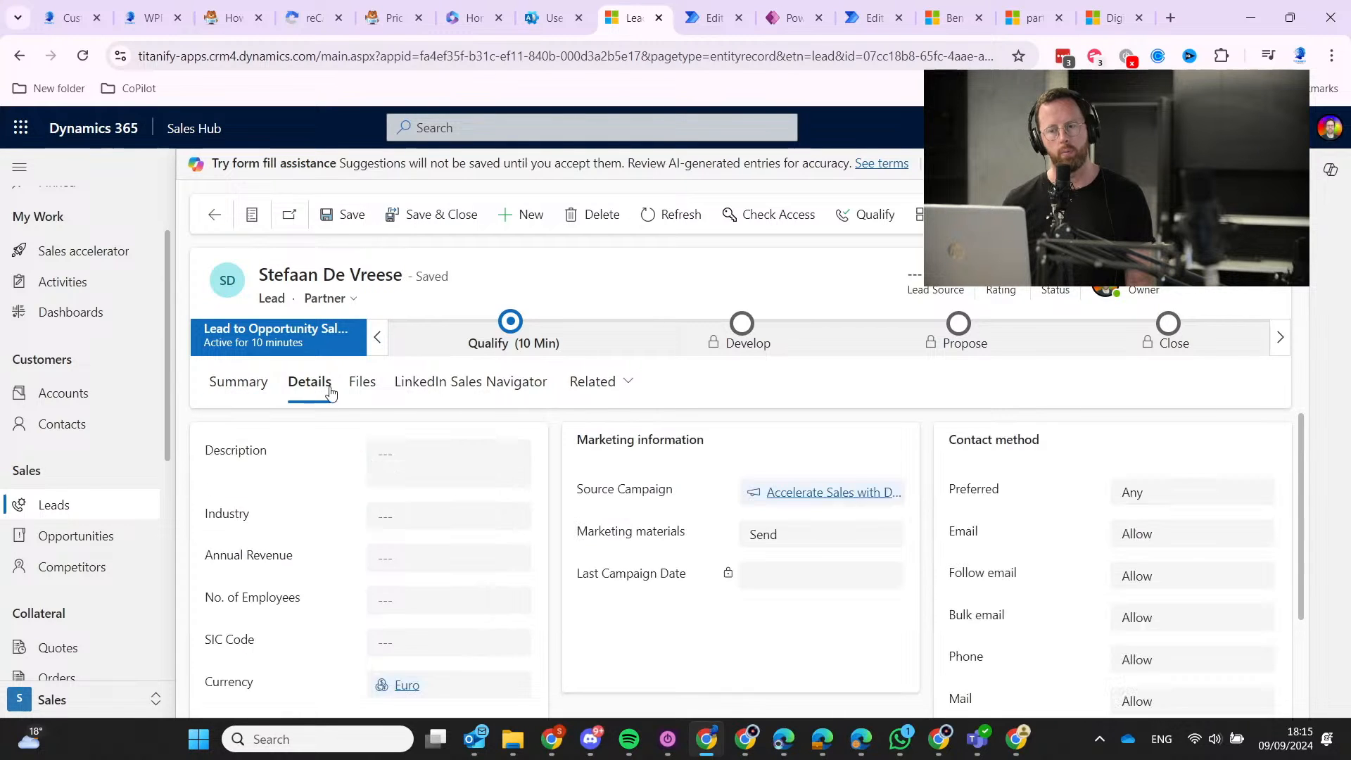
{"action": "left_click", "coordinate": [866, 494]}
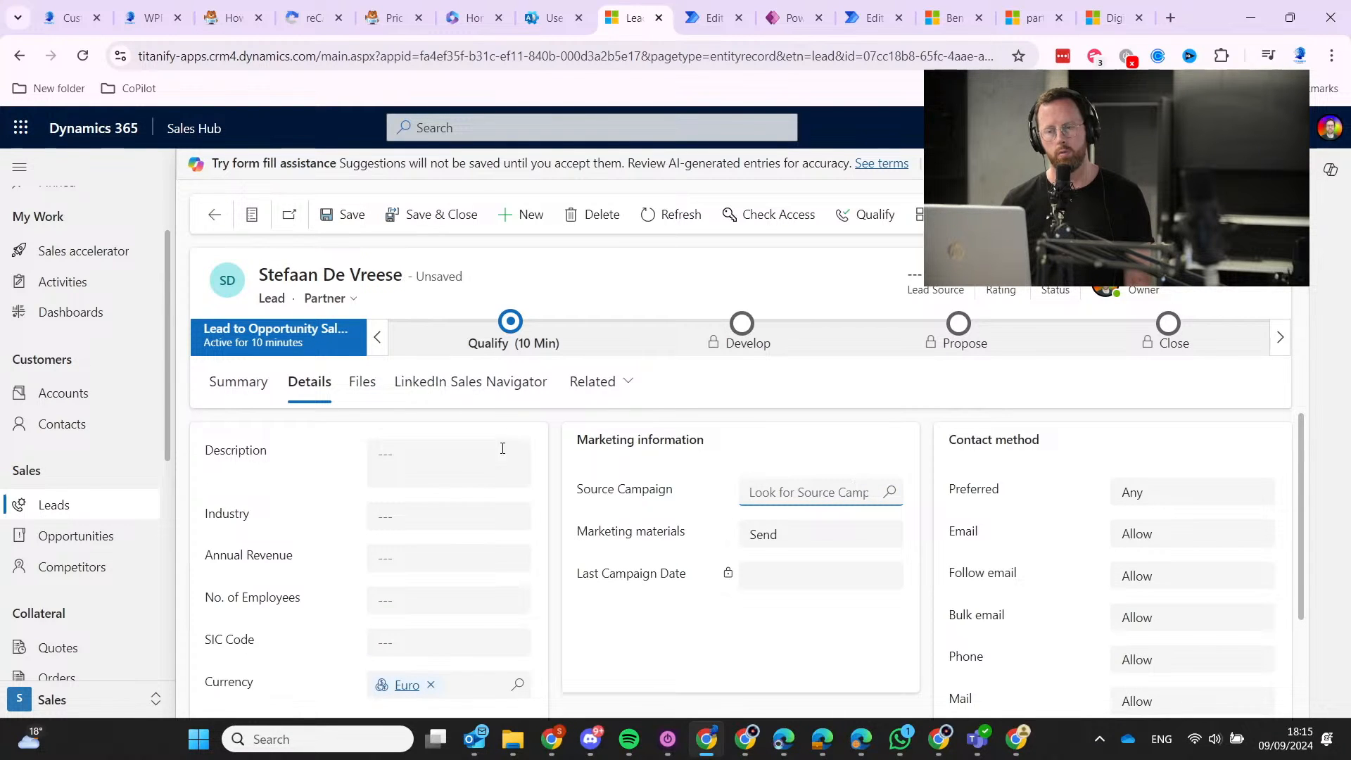
{"action": "left_click", "coordinate": [360, 217]}
{"action": "right_click", "coordinate": [359, 213]}
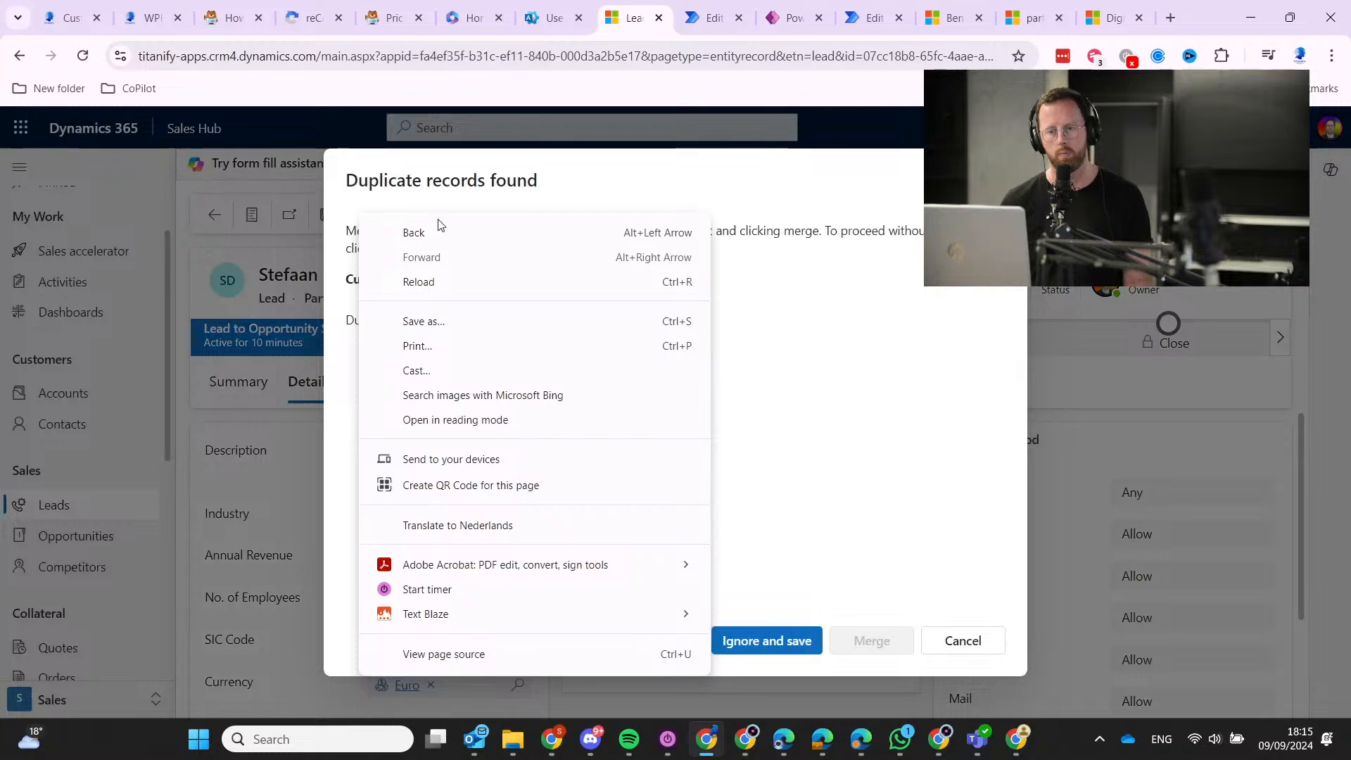
{"action": "left_click", "coordinate": [821, 643]}
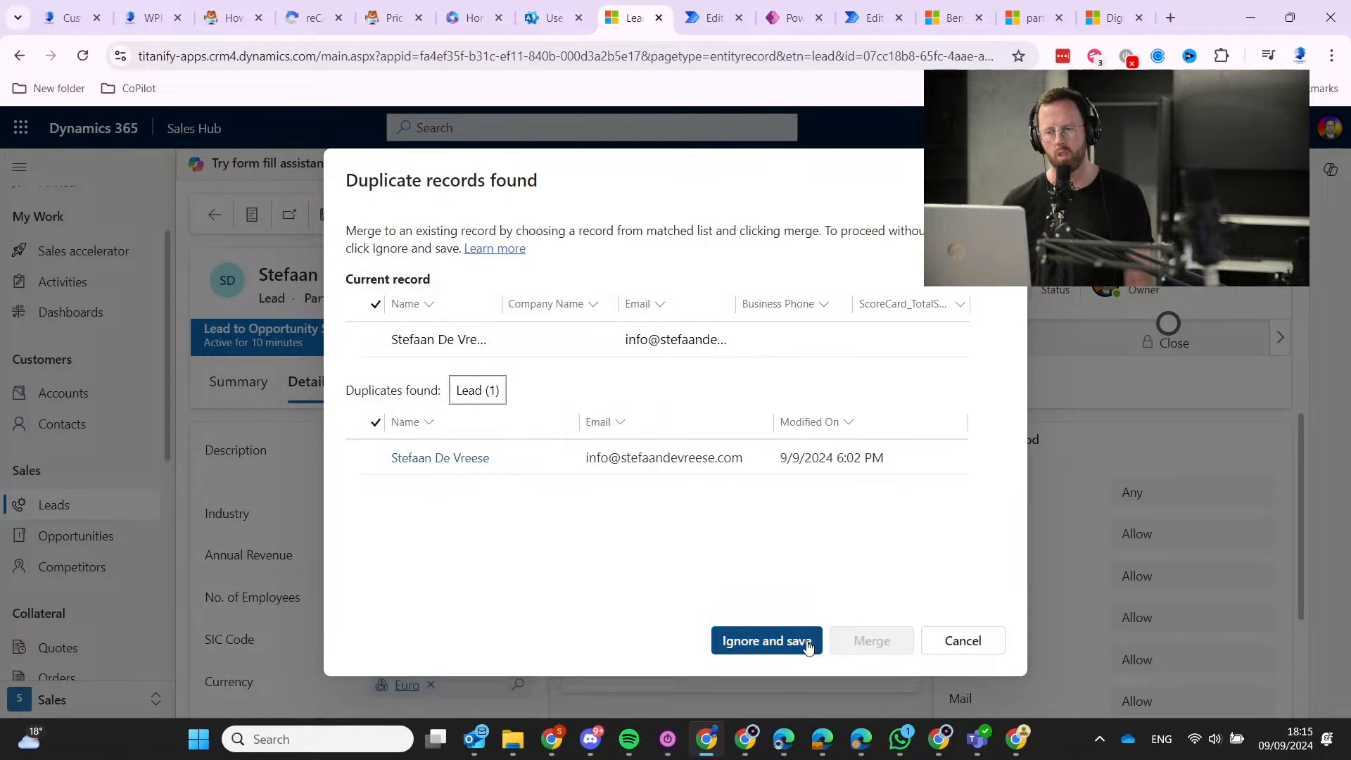
{"action": "left_click", "coordinate": [820, 642]}
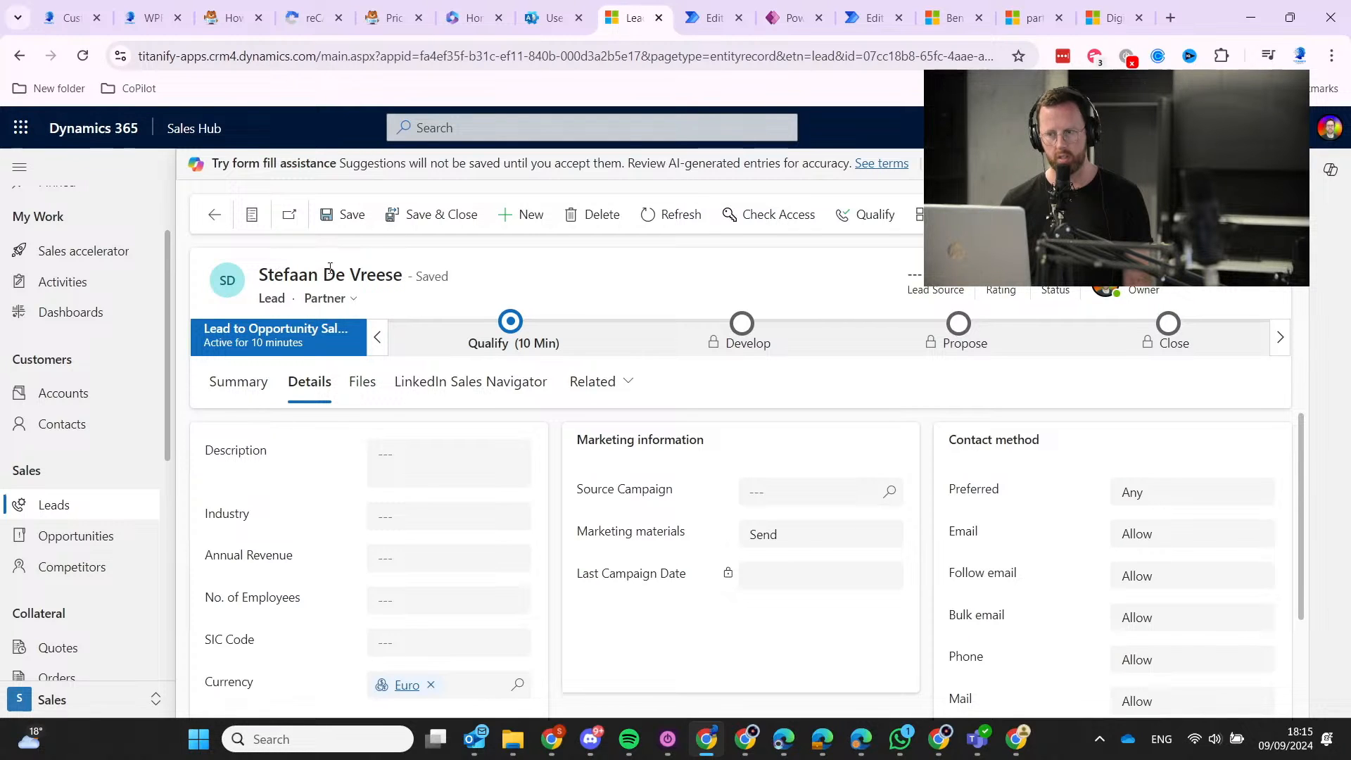
{"action": "left_click", "coordinate": [214, 215]}
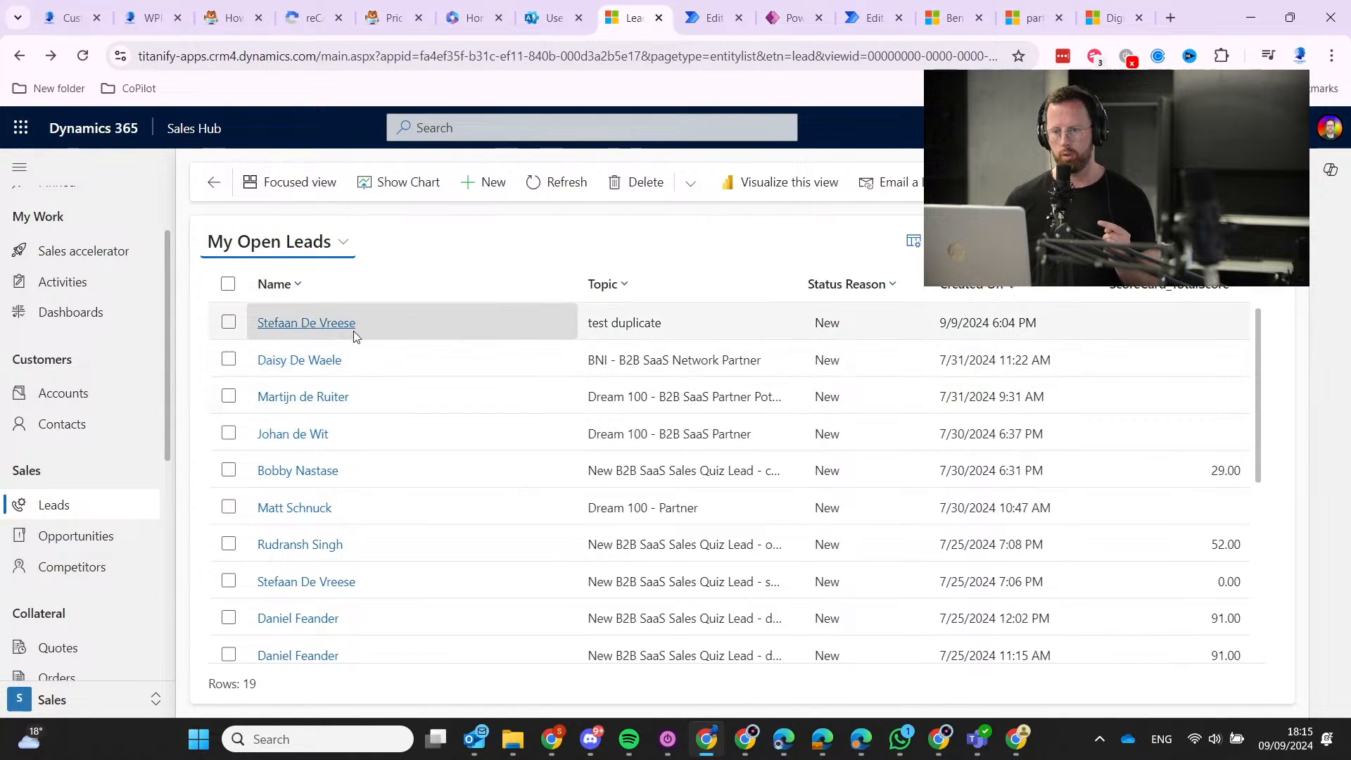
Reopen the test duplicate lead and show its Related Marketing Lists, currently empty.
{"action": "left_click", "coordinate": [284, 322]}
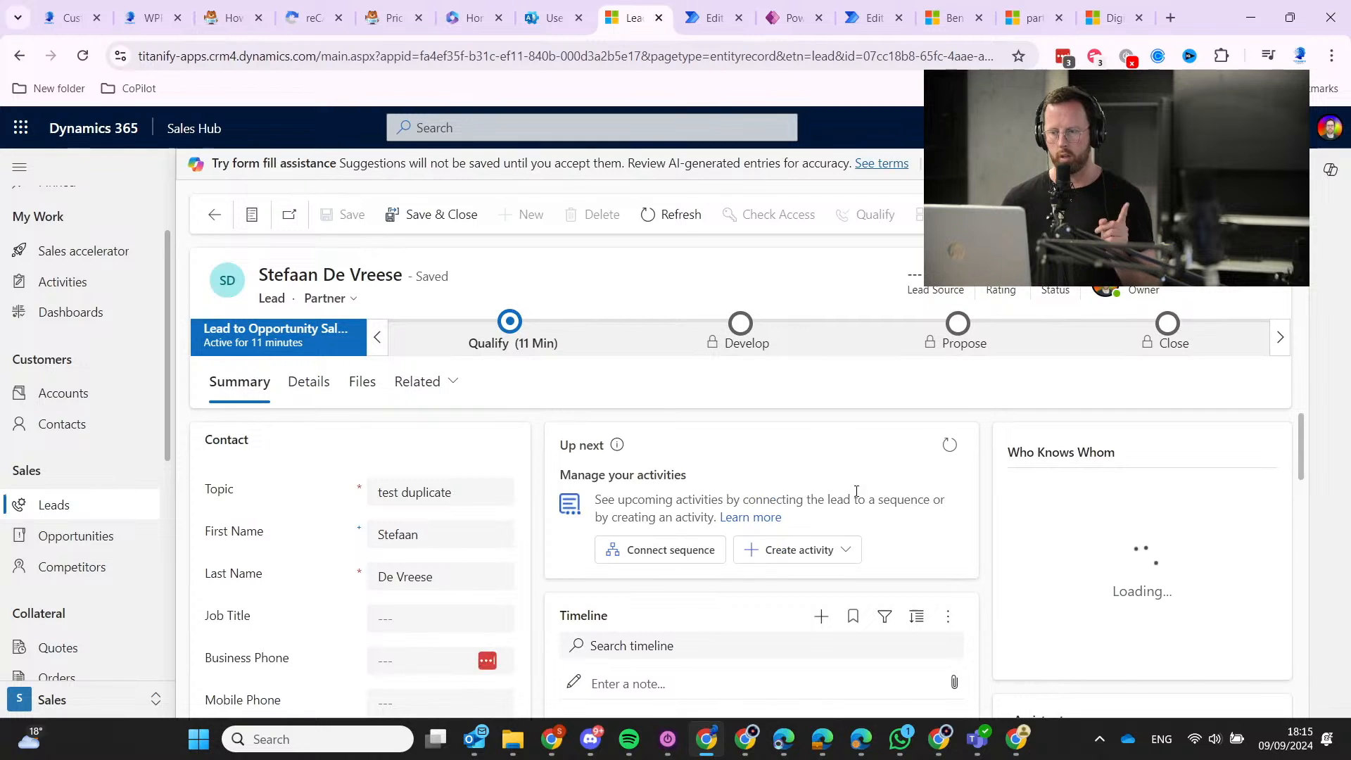
{"action": "scroll", "coordinate": [944, 583], "scroll_direction": "down", "scroll_amount": 10}
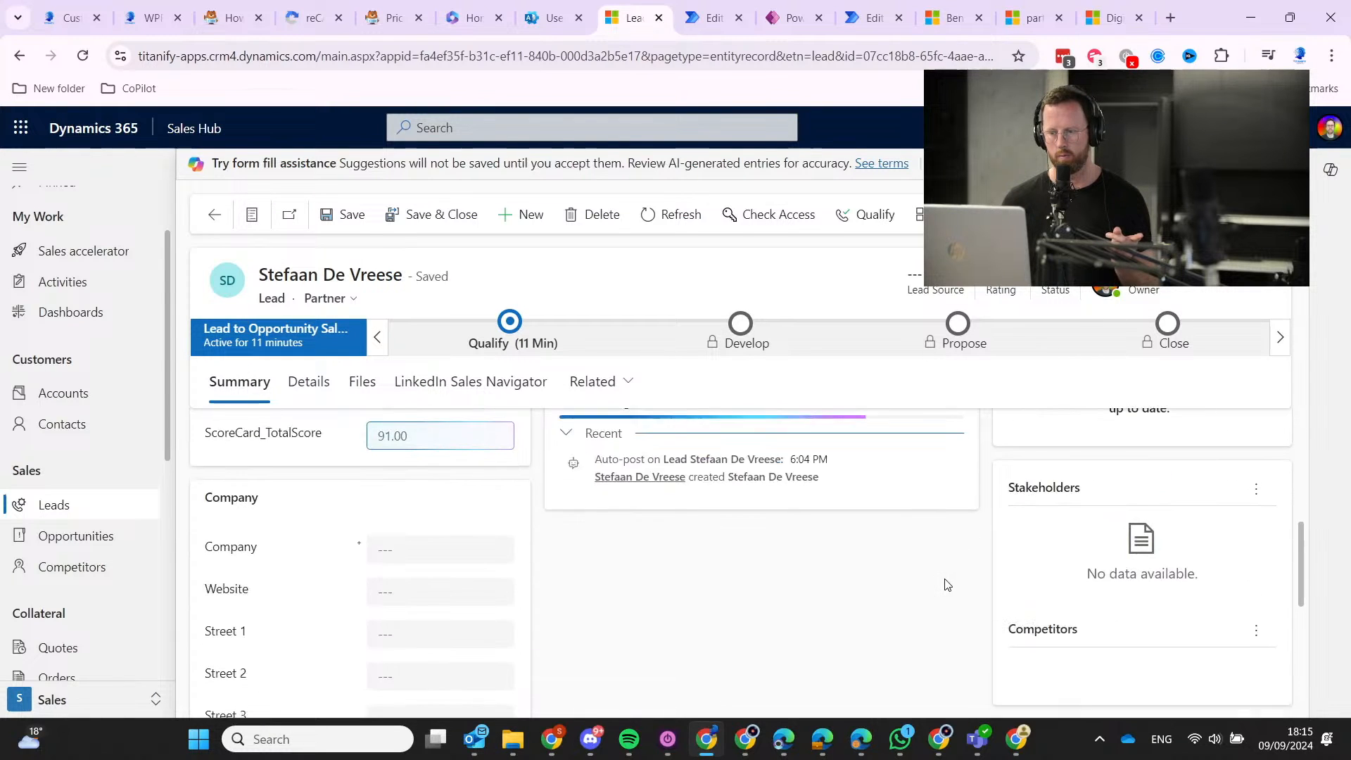
{"action": "scroll", "coordinate": [930, 573], "scroll_direction": "down", "scroll_amount": 3}
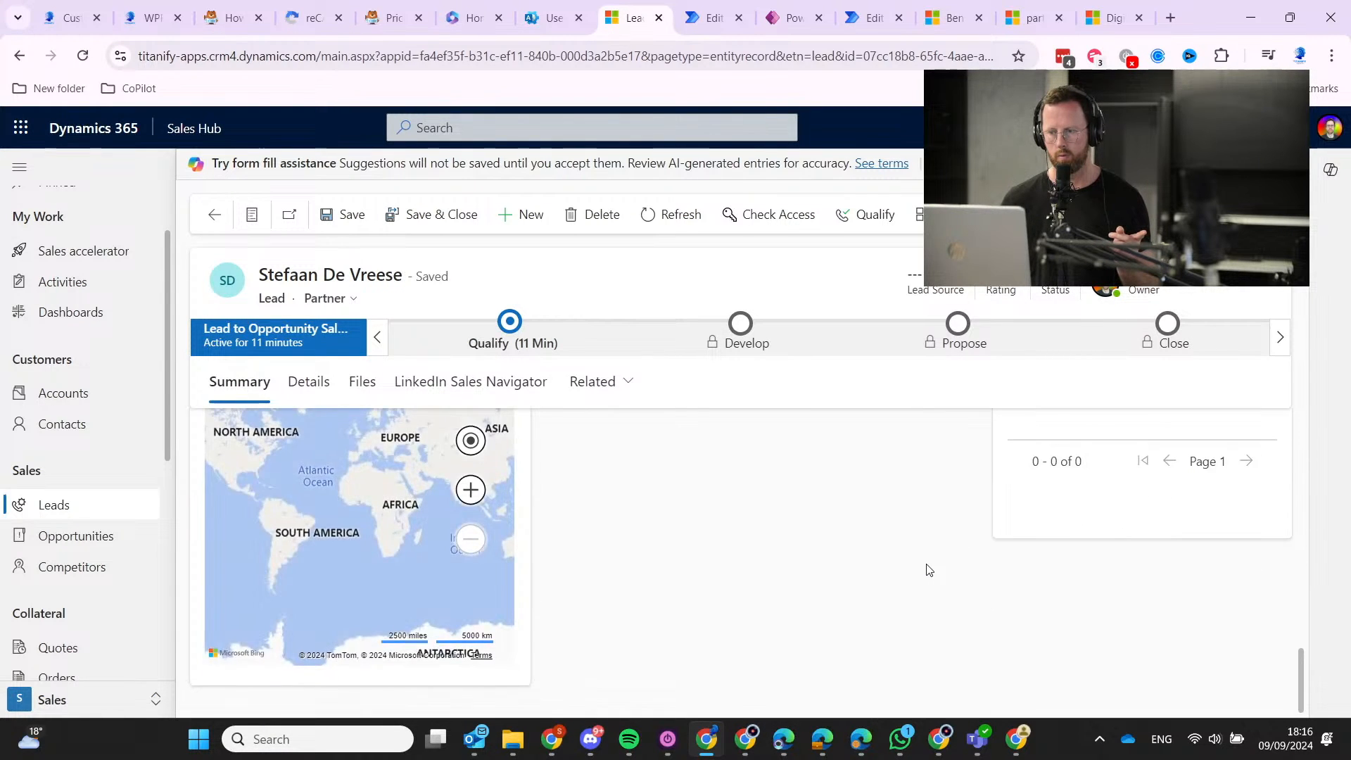
{"action": "scroll", "coordinate": [929, 571], "scroll_direction": "up", "scroll_amount": 10}
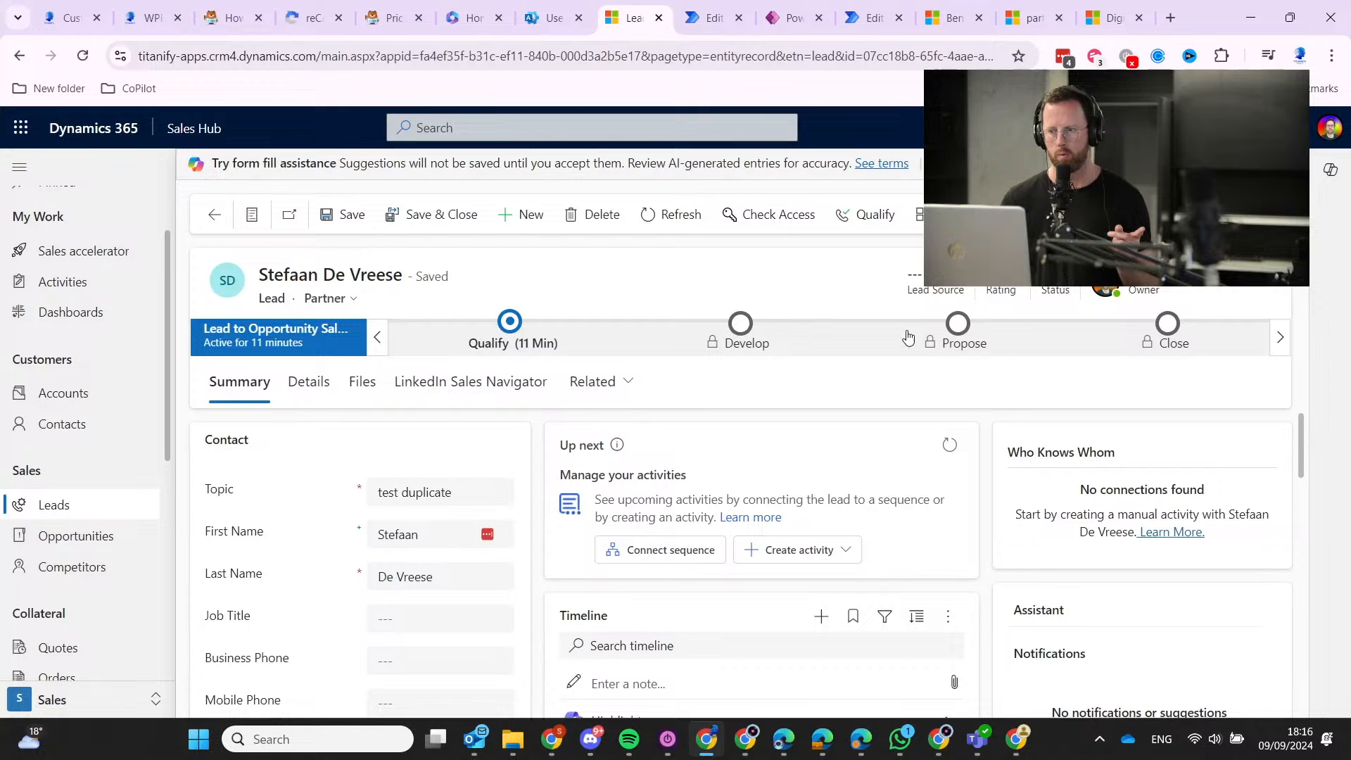
{"action": "left_click", "coordinate": [608, 396]}
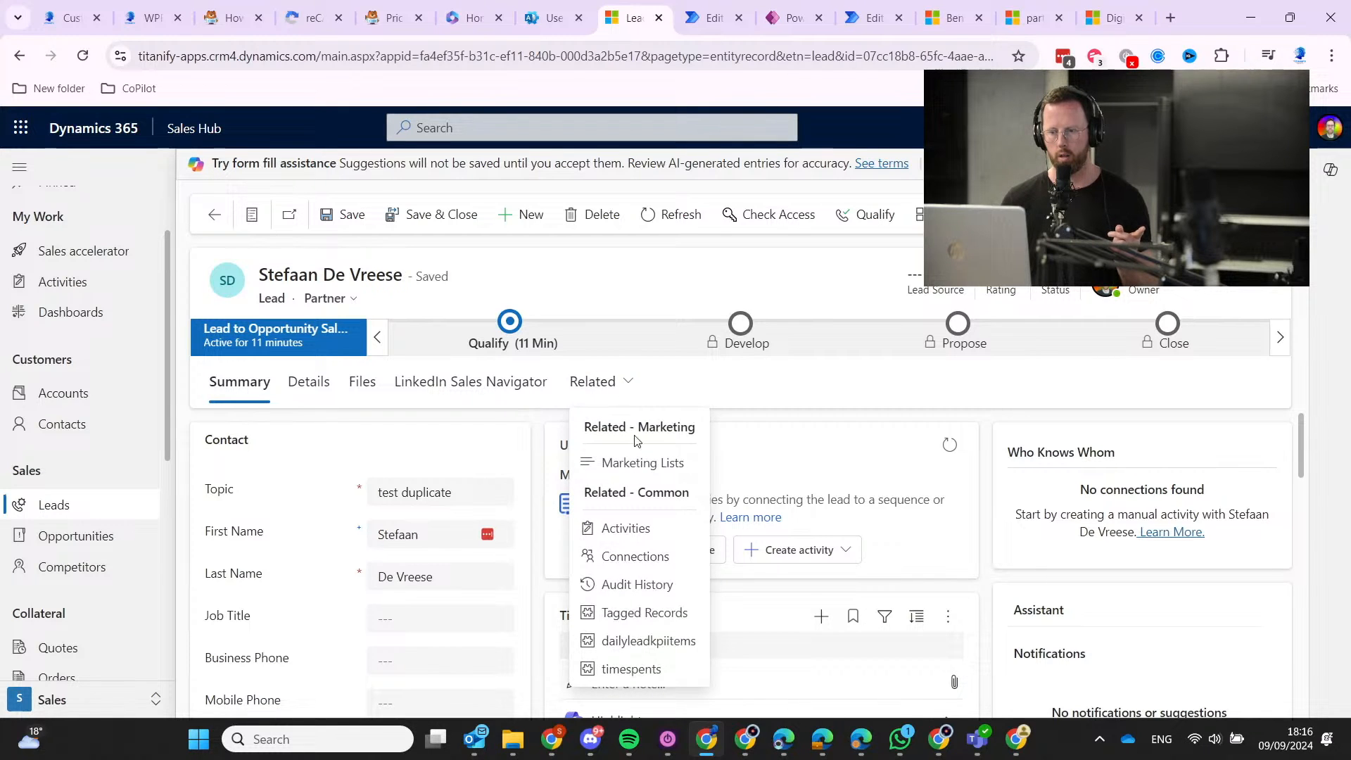
{"action": "left_click", "coordinate": [661, 465]}
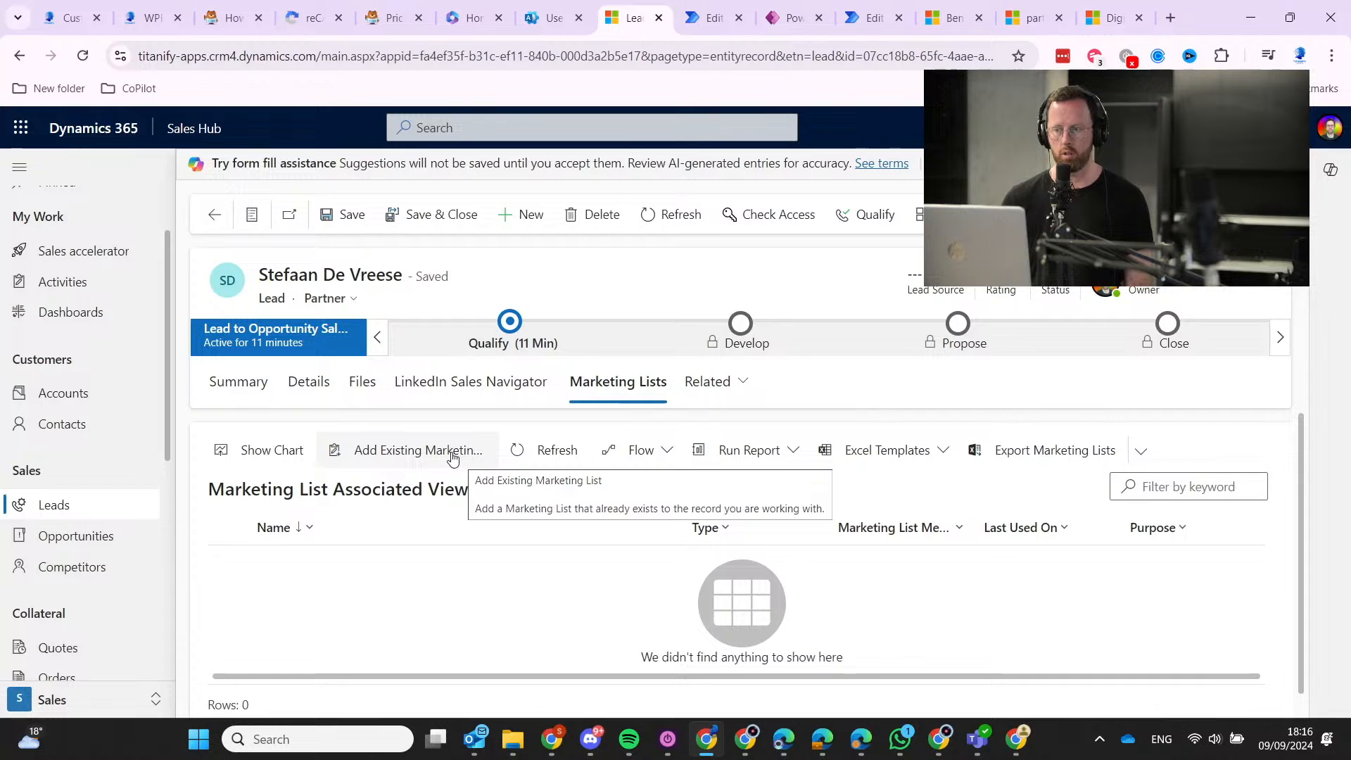
Add the lead to the CJM Workshop Leads marketing list.
{"action": "left_click", "coordinate": [454, 457]}
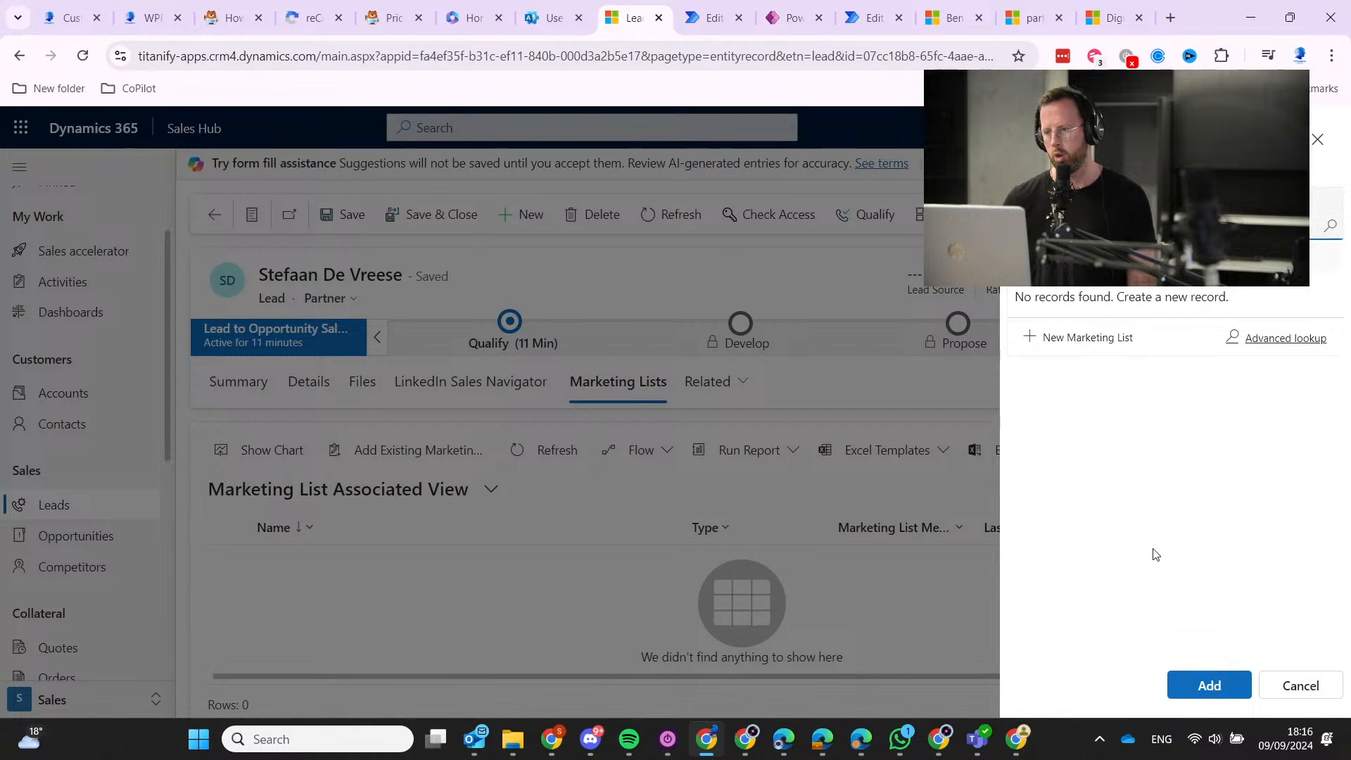
{"action": "left_click", "coordinate": [1205, 695]}
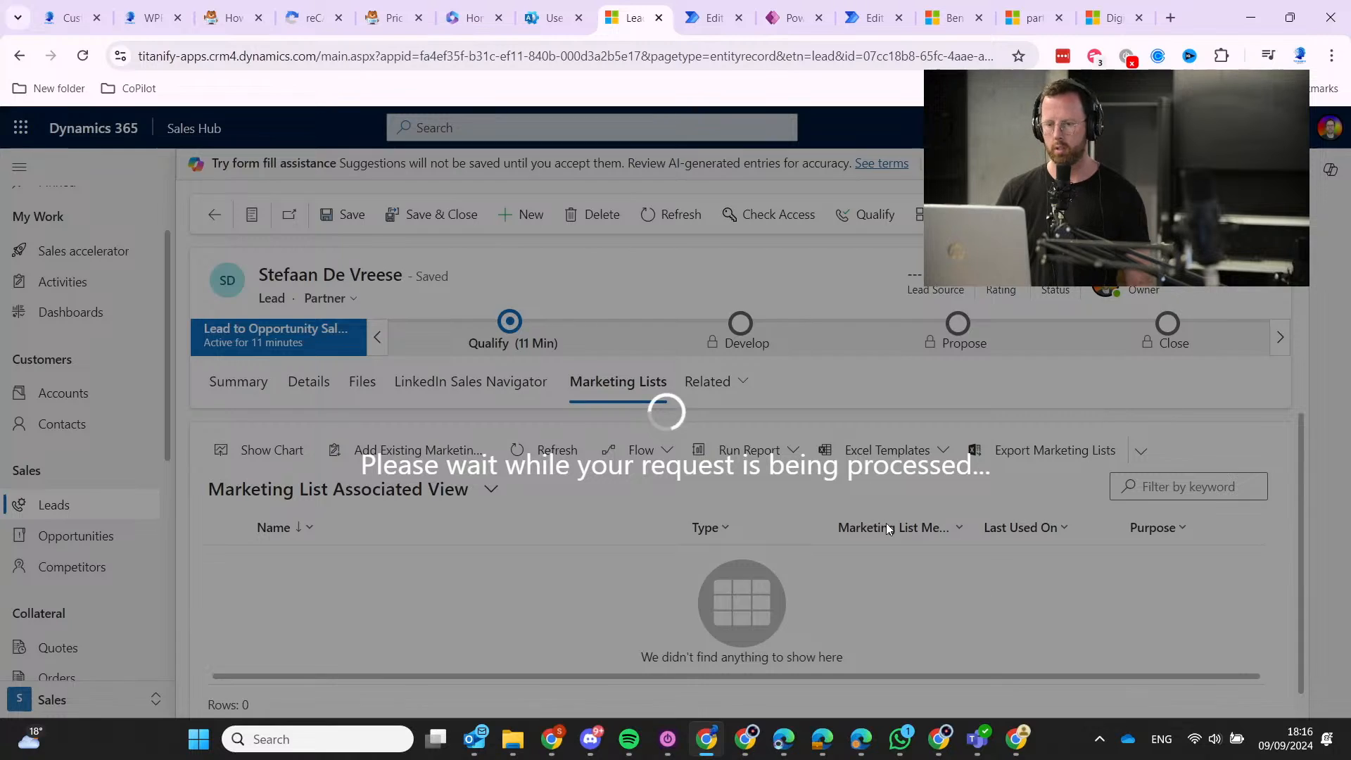
{"action": "scroll", "coordinate": [69, 496], "scroll_direction": "down", "scroll_amount": 5}
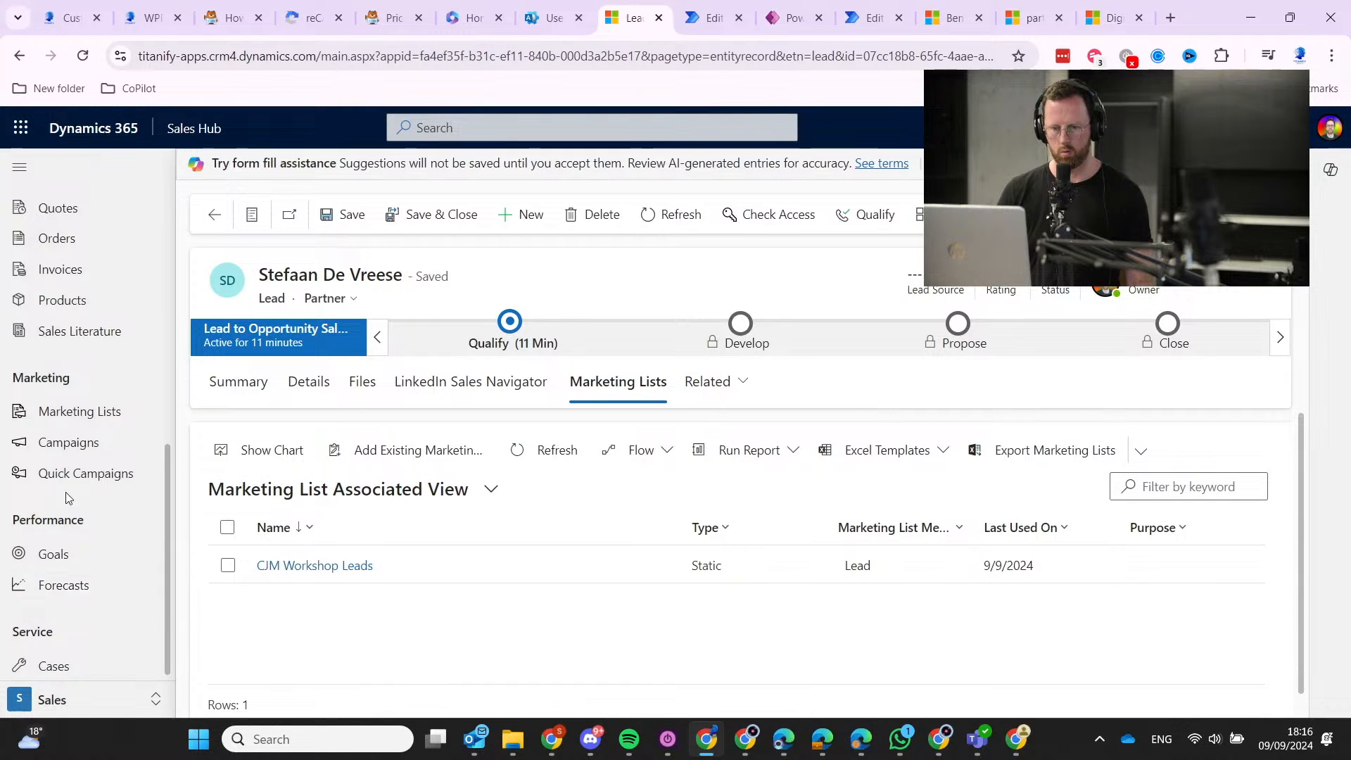
Confirm the lead appears in the CJM Workshop Leads list's Members tab.
{"action": "left_click", "coordinate": [68, 419]}
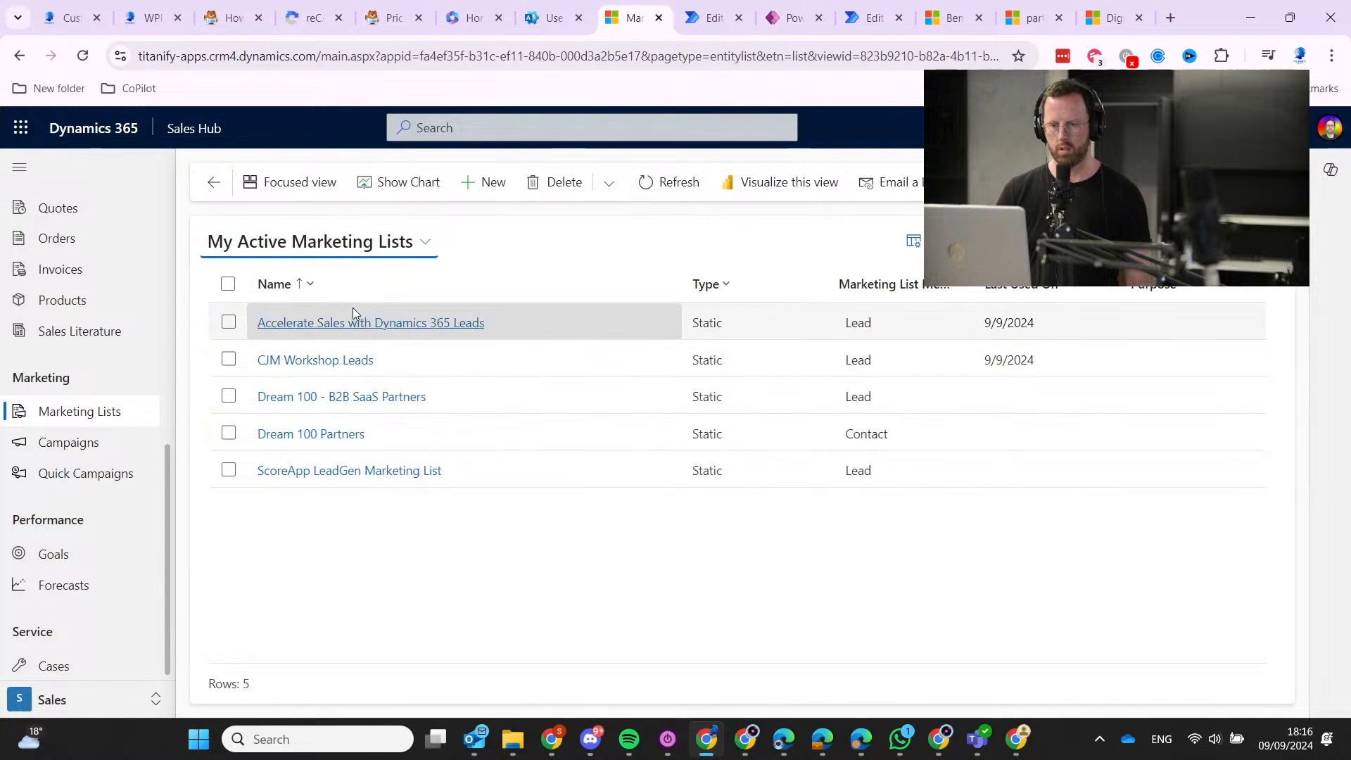
{"action": "left_click", "coordinate": [328, 359]}
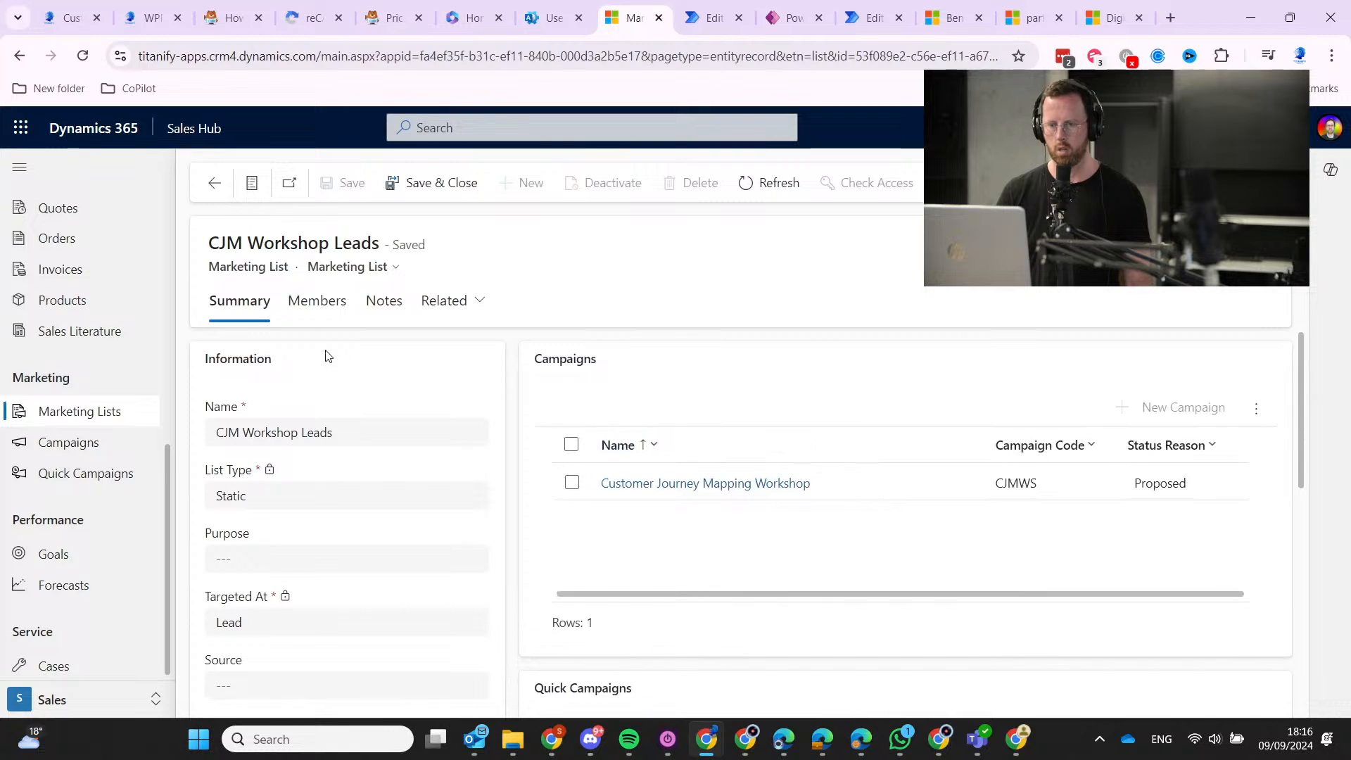
{"action": "left_click", "coordinate": [319, 307]}
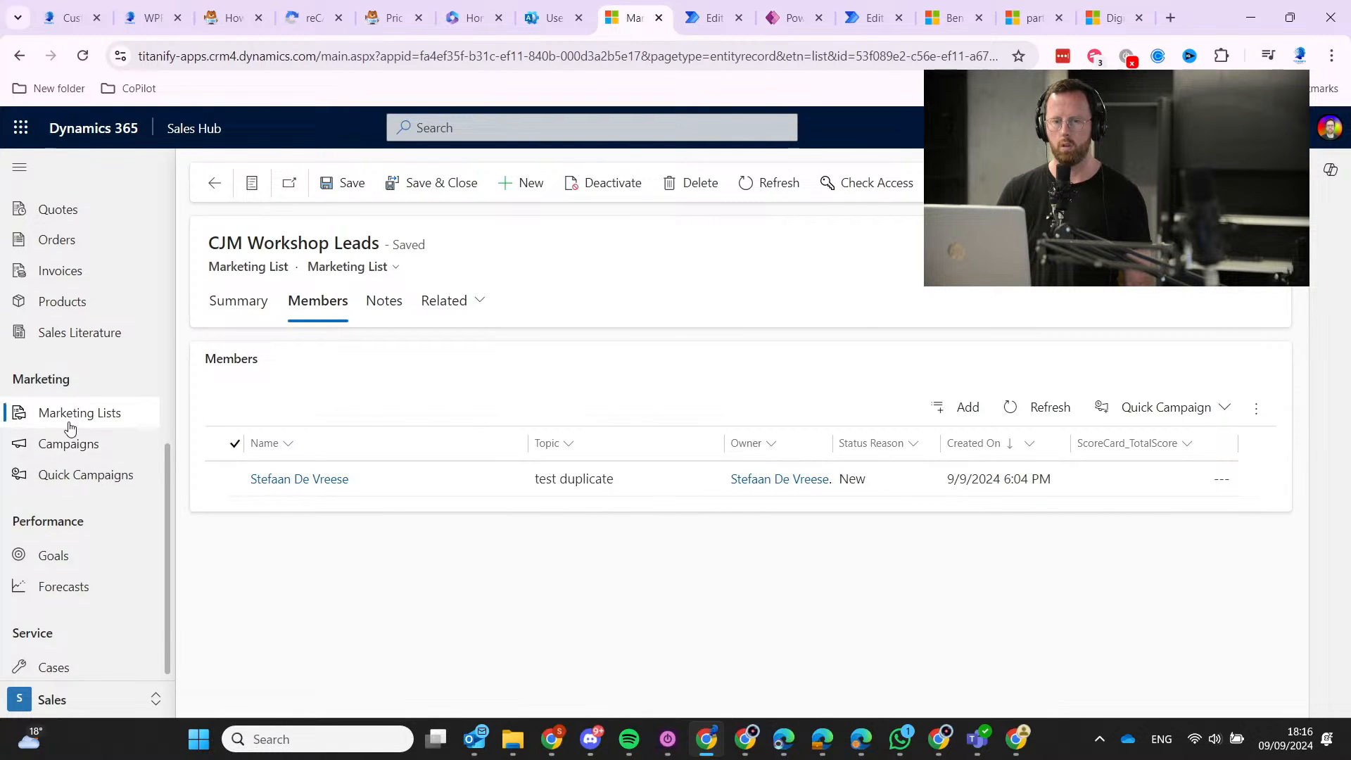
{"action": "scroll", "coordinate": [70, 427], "scroll_direction": "up", "scroll_amount": 3}
{"action": "left_click", "coordinate": [78, 269]}
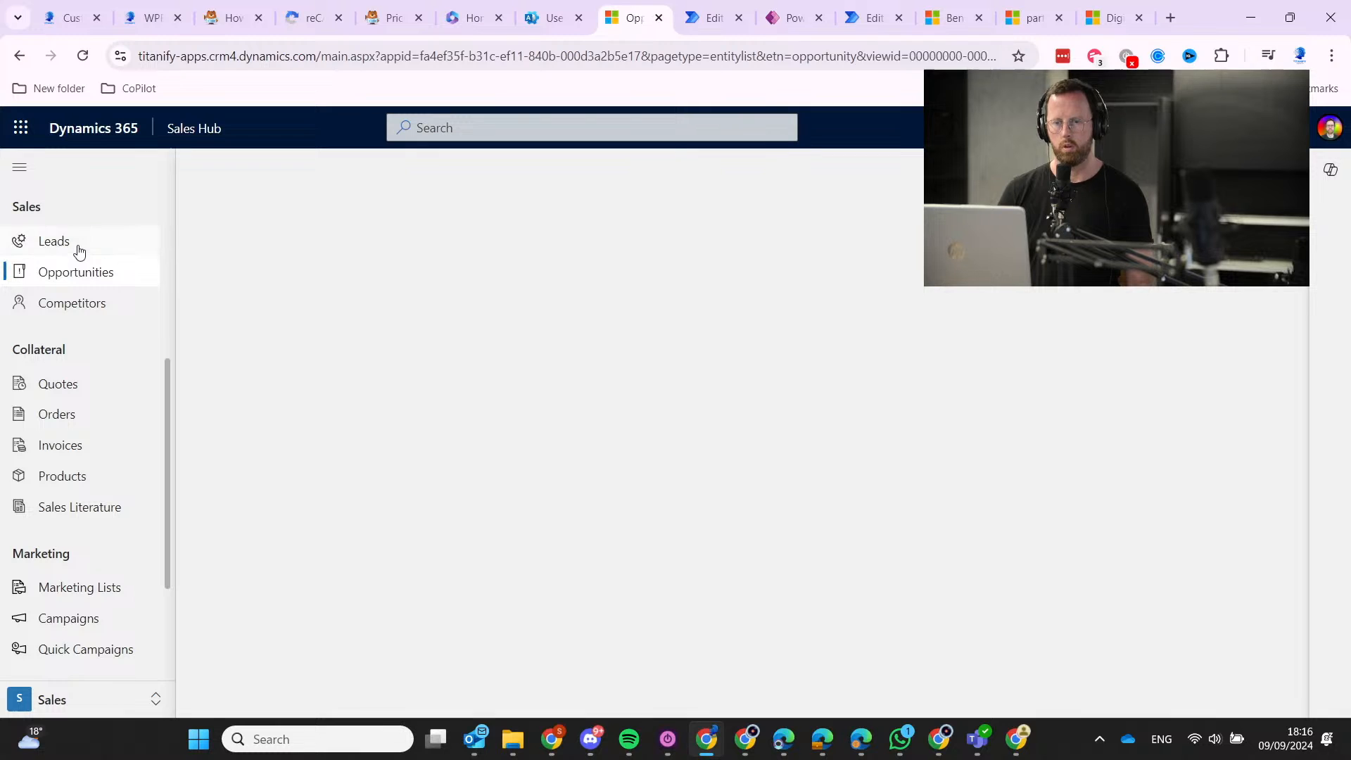
Check the test duplicate lead's Details show an empty Source Campaign, then return to the flow.
{"action": "left_click", "coordinate": [78, 251]}
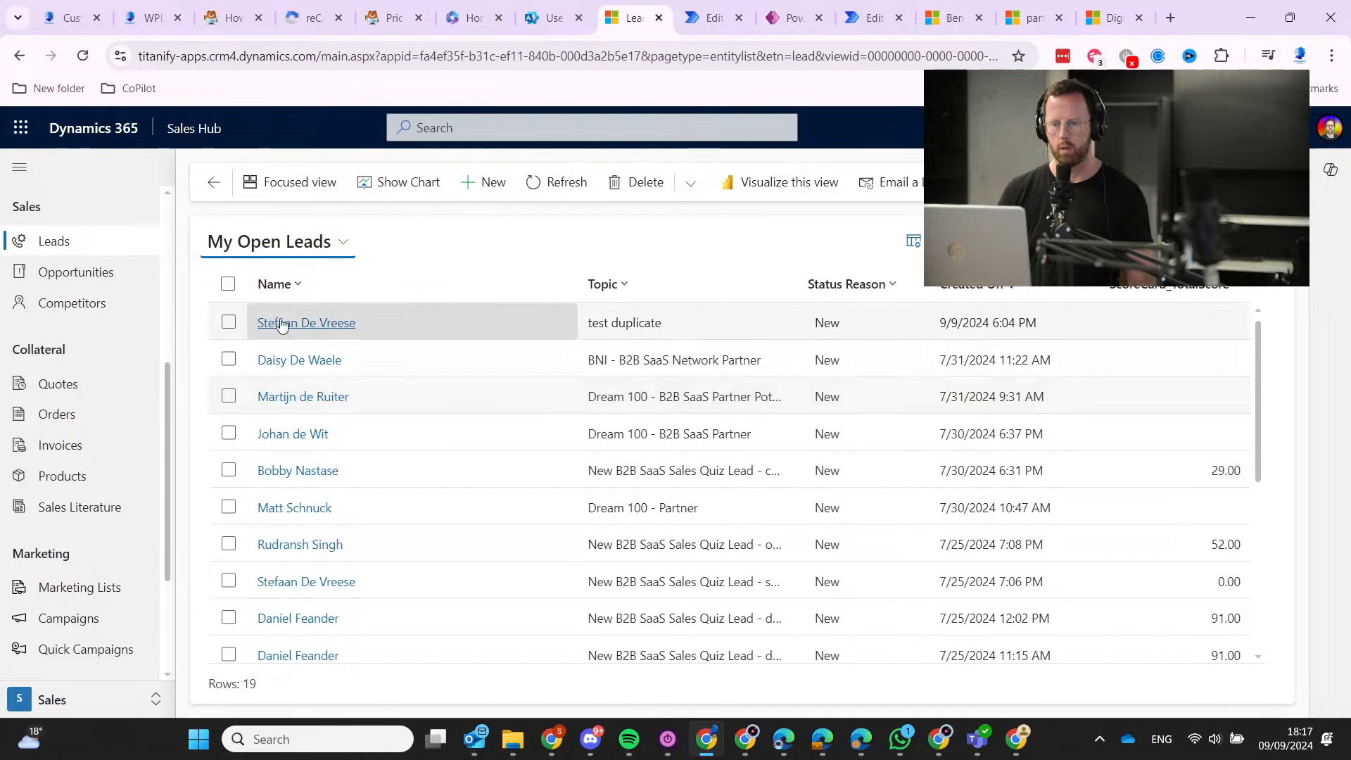
{"action": "left_click", "coordinate": [283, 322]}
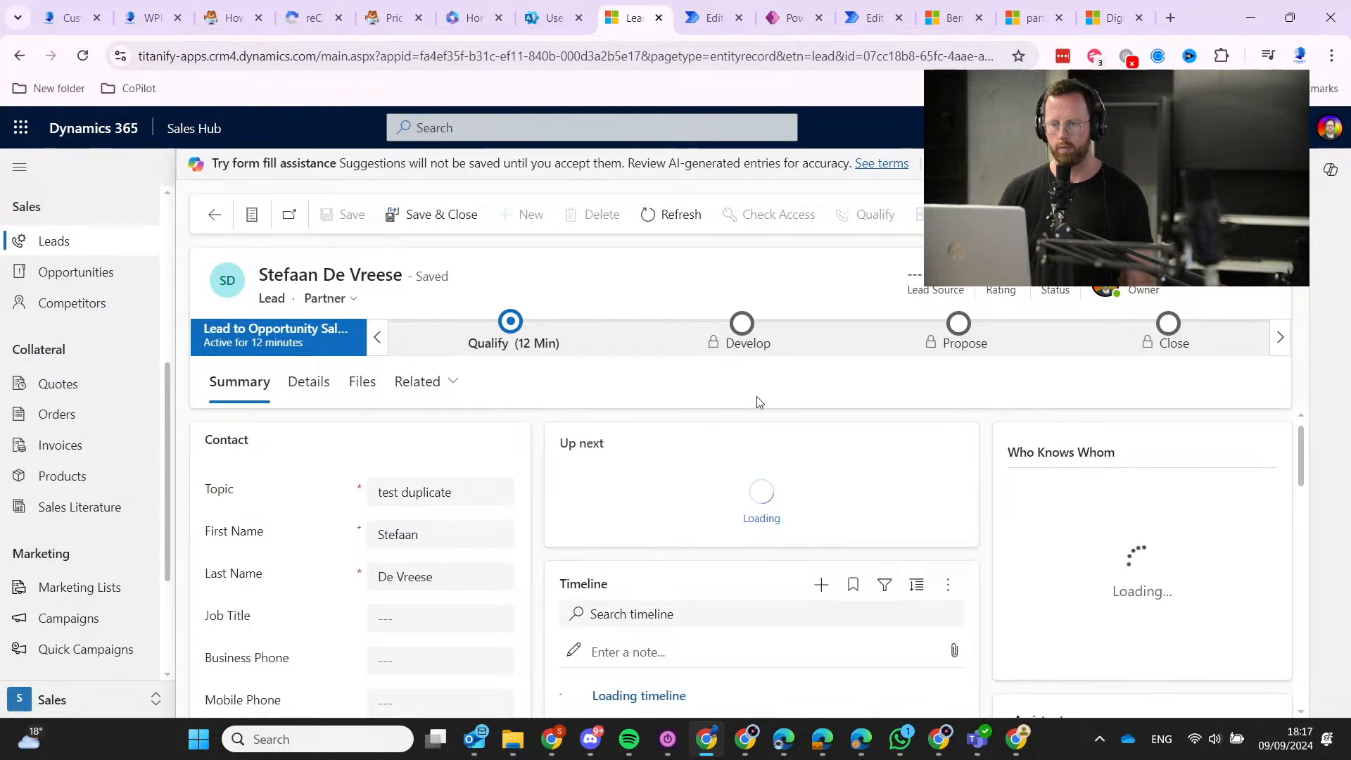
{"action": "left_click", "coordinate": [324, 389]}
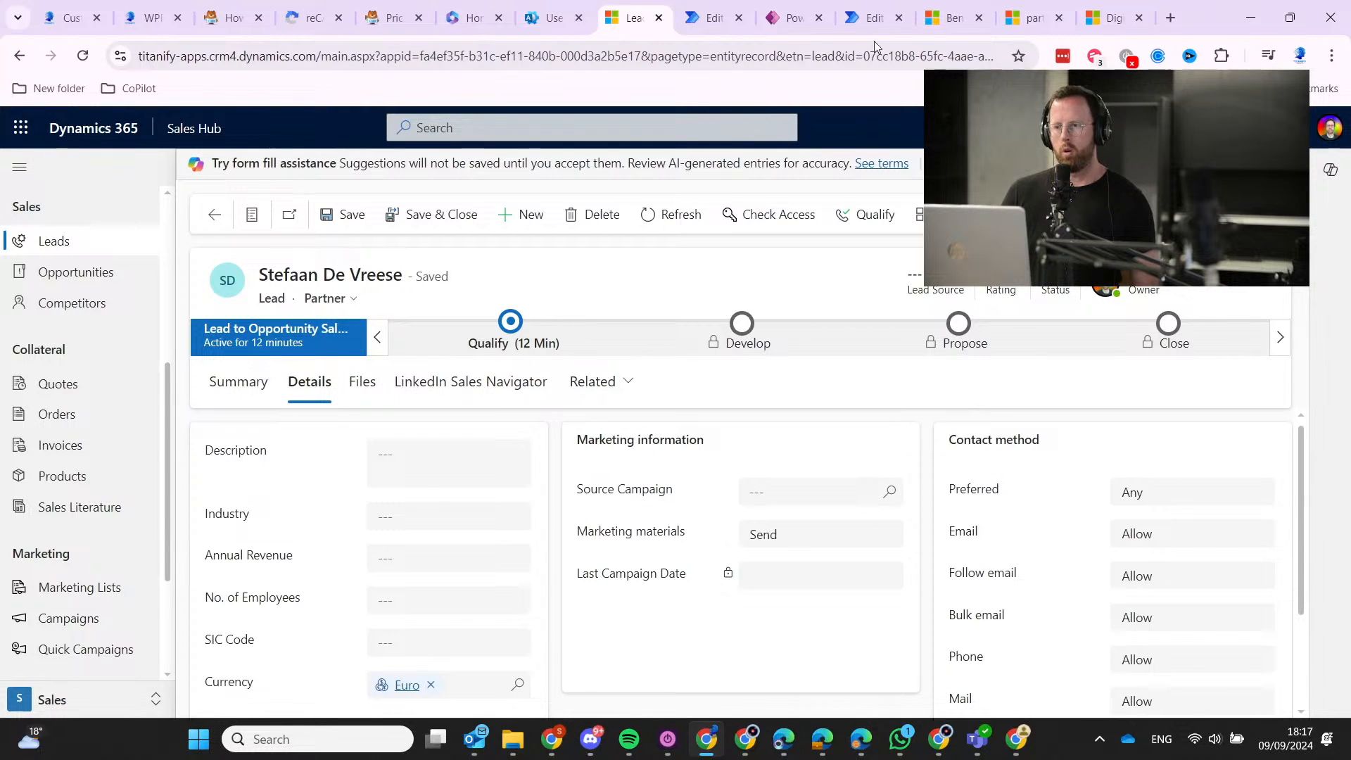
{"action": "left_click", "coordinate": [871, 18]}
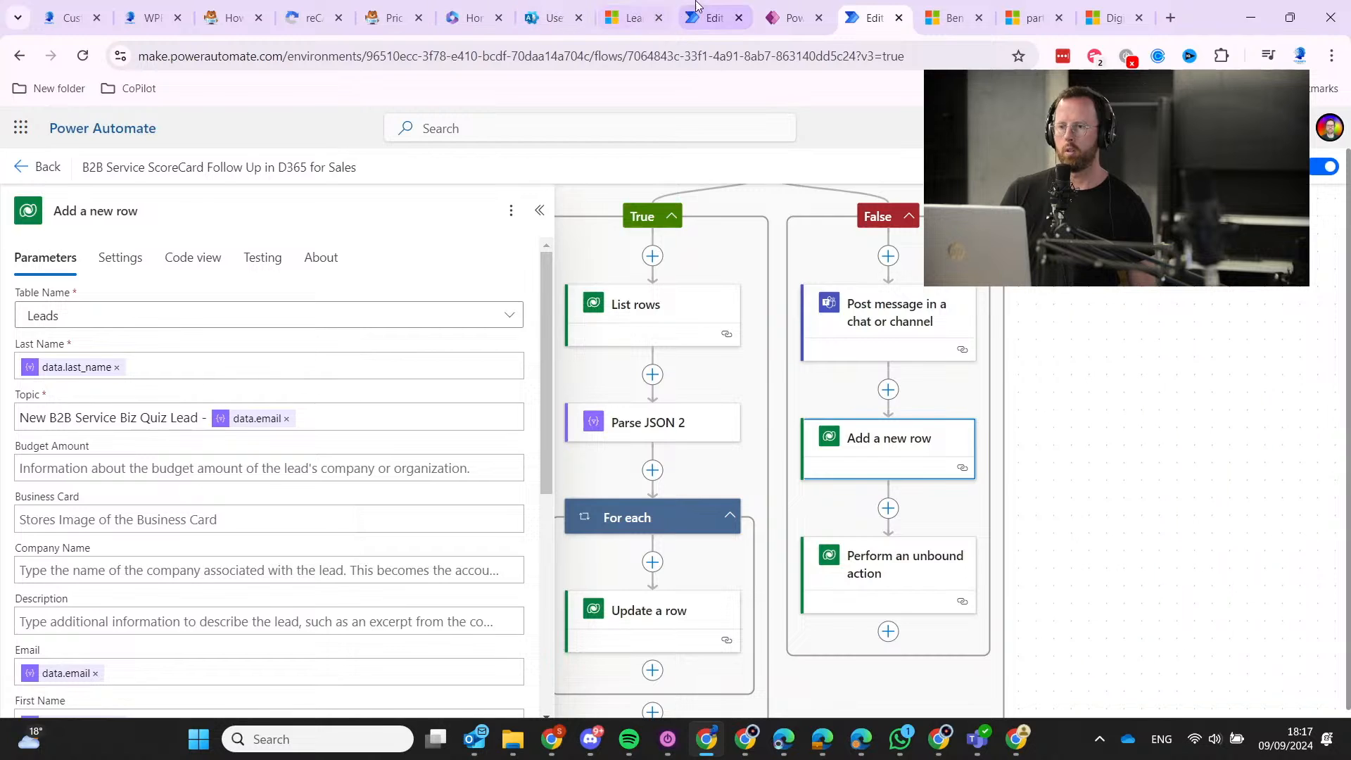
Review the New Lead Form Submitted - AI CRM flow's GPT prompt for extracted lead fields, without saving.
{"action": "left_click", "coordinate": [712, 17]}
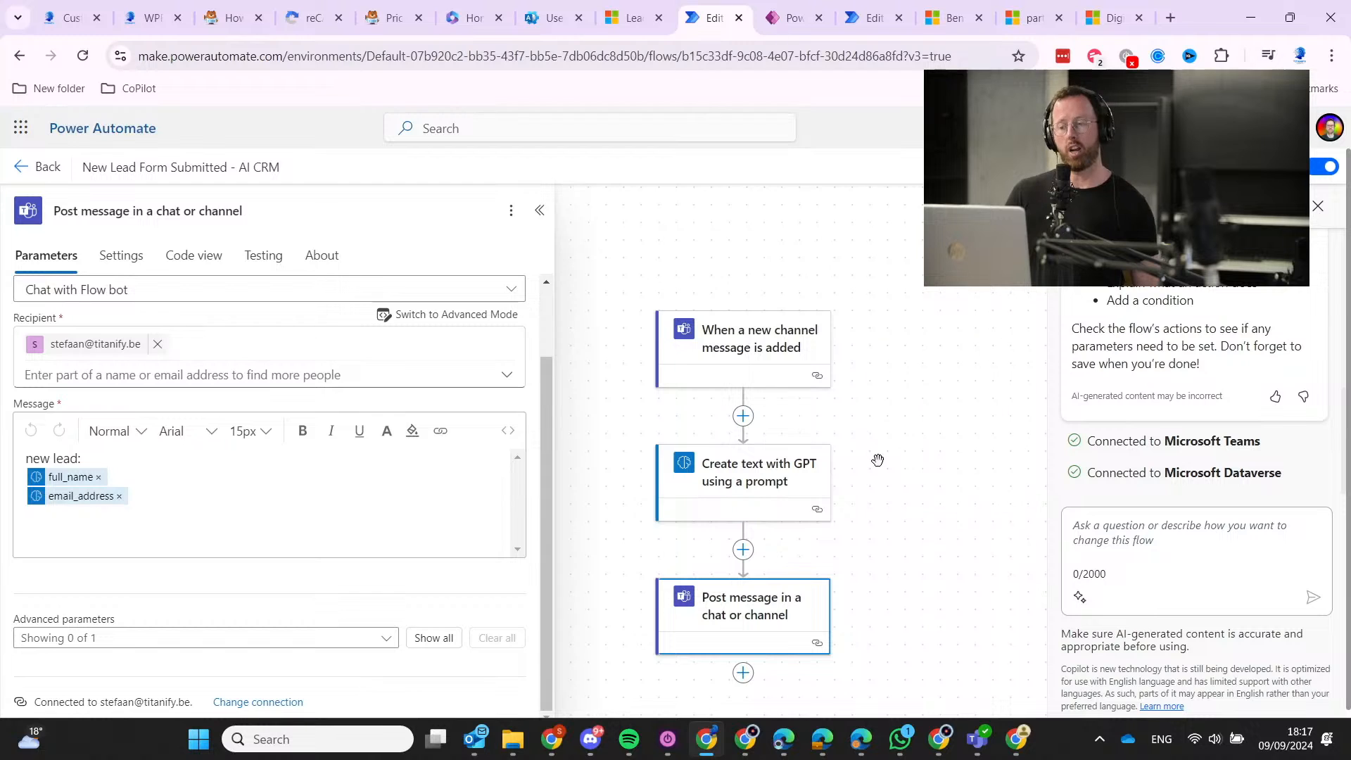
{"action": "left_click", "coordinate": [809, 485]}
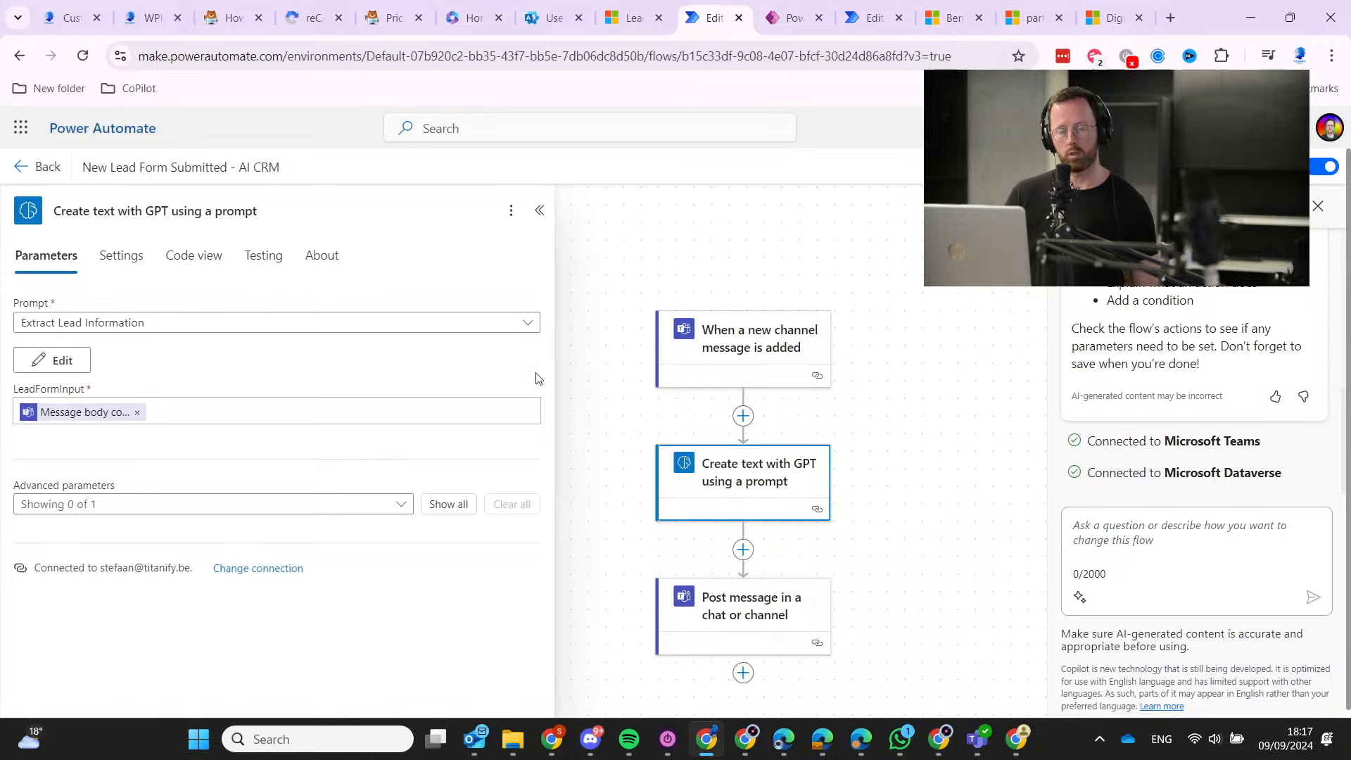
{"action": "left_click", "coordinate": [55, 361]}
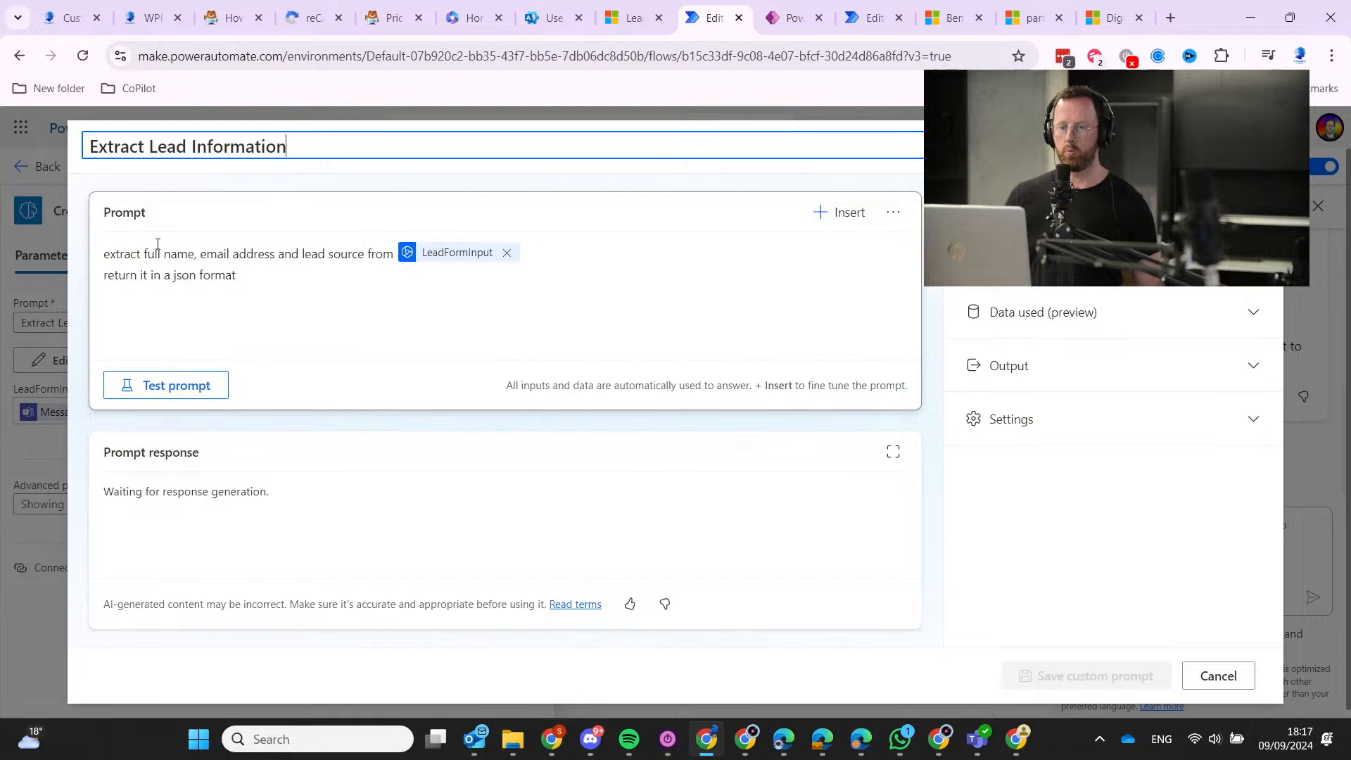
{"action": "left_click_drag", "start_coordinate": [138, 255], "coordinate": [246, 255]}
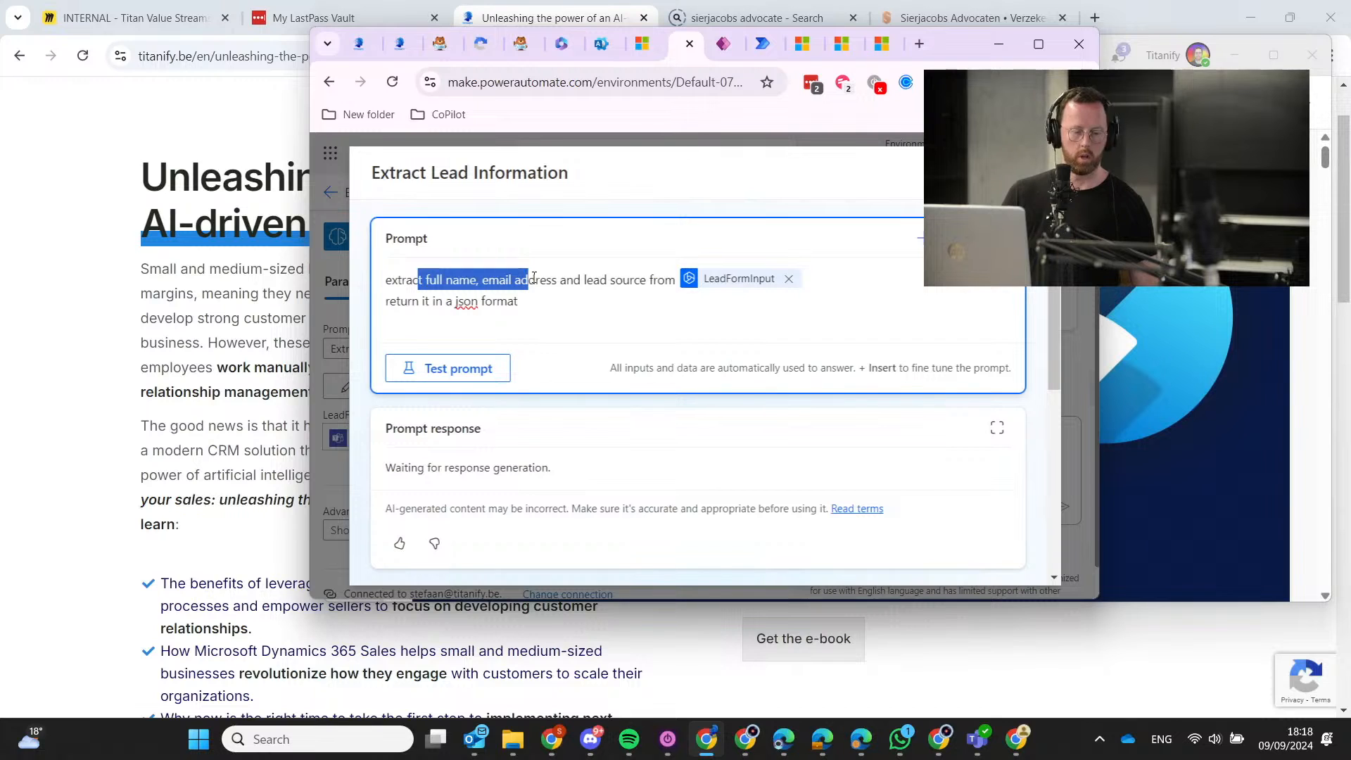
{"action": "left_click", "coordinate": [533, 277]}
{"action": "left_click_drag", "start_coordinate": [490, 278], "coordinate": [658, 280]}
{"action": "left_click", "coordinate": [634, 280]}
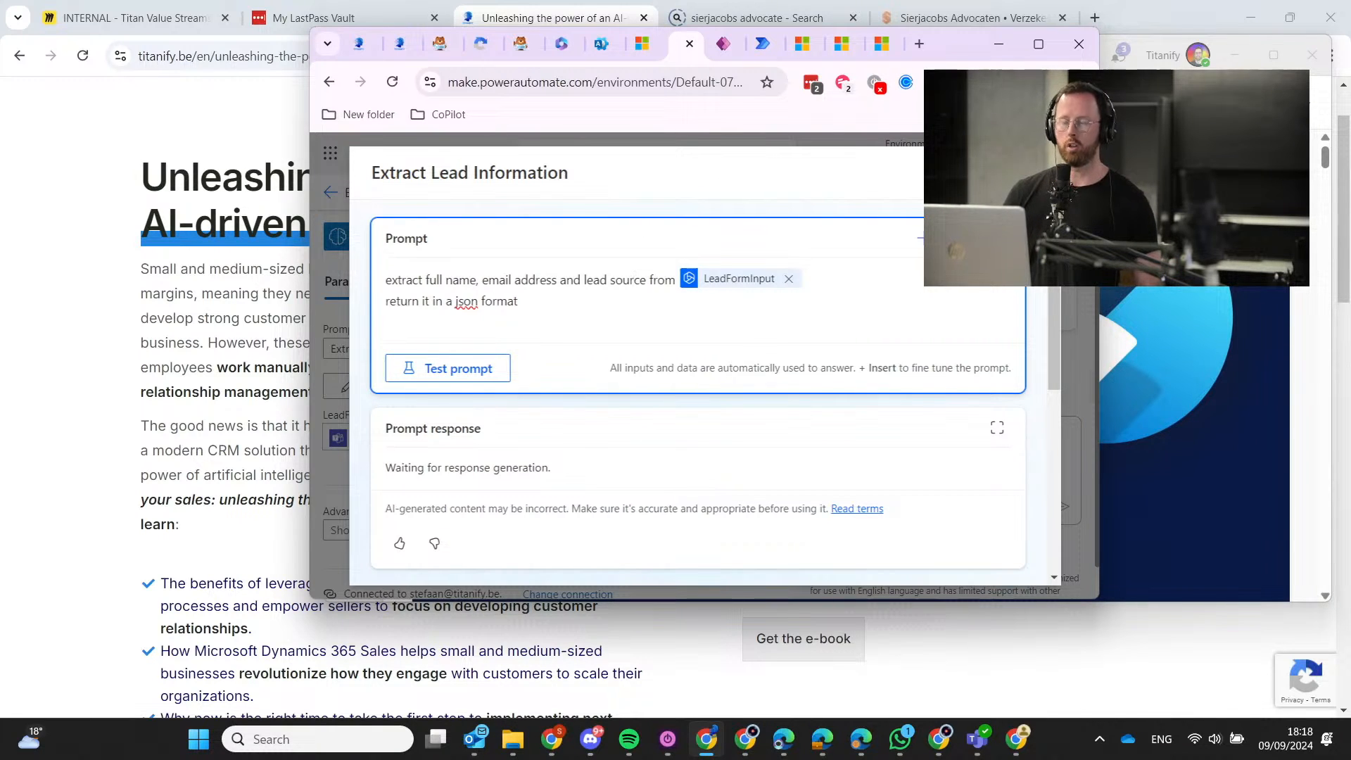
{"action": "left_click", "coordinate": [1037, 172]}
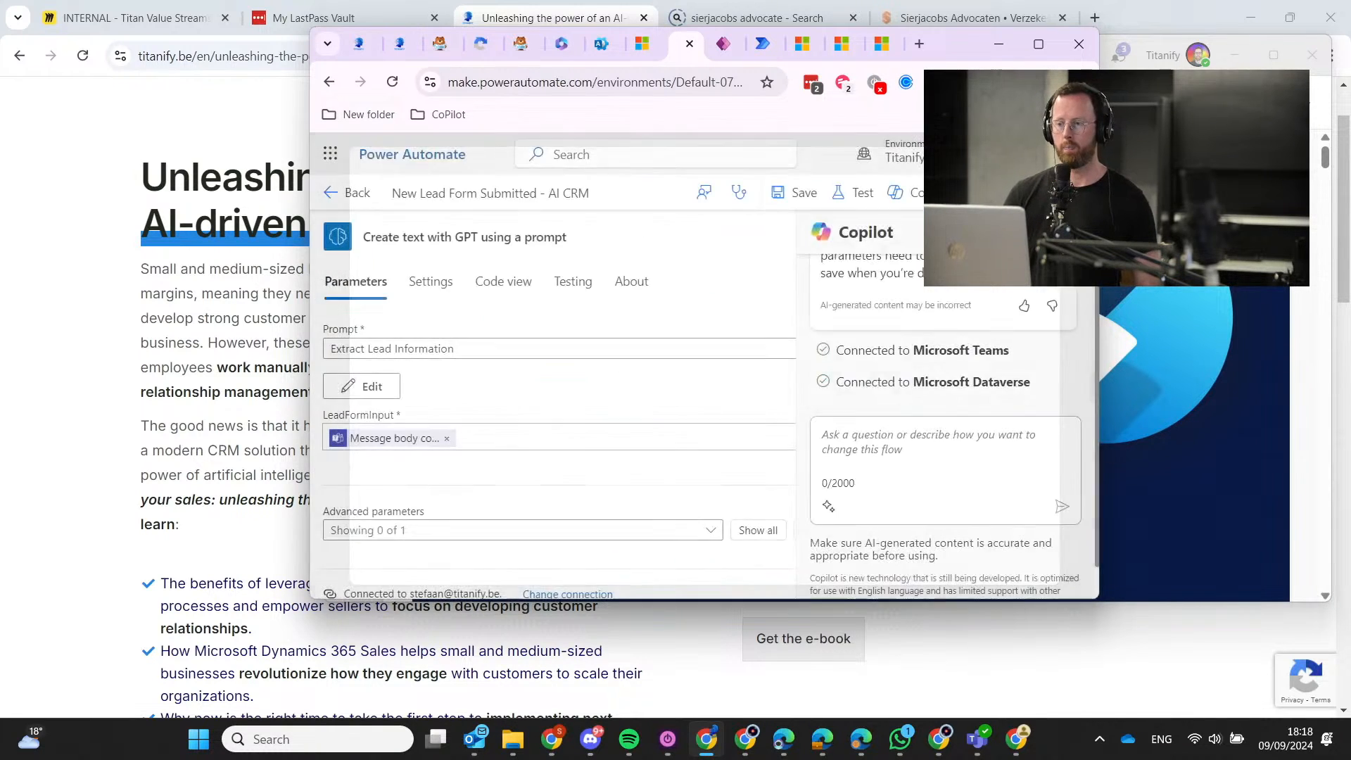
{"action": "left_click", "coordinate": [1036, 45]}
{"action": "scroll", "coordinate": [809, 493], "scroll_direction": "down", "scroll_amount": 4}
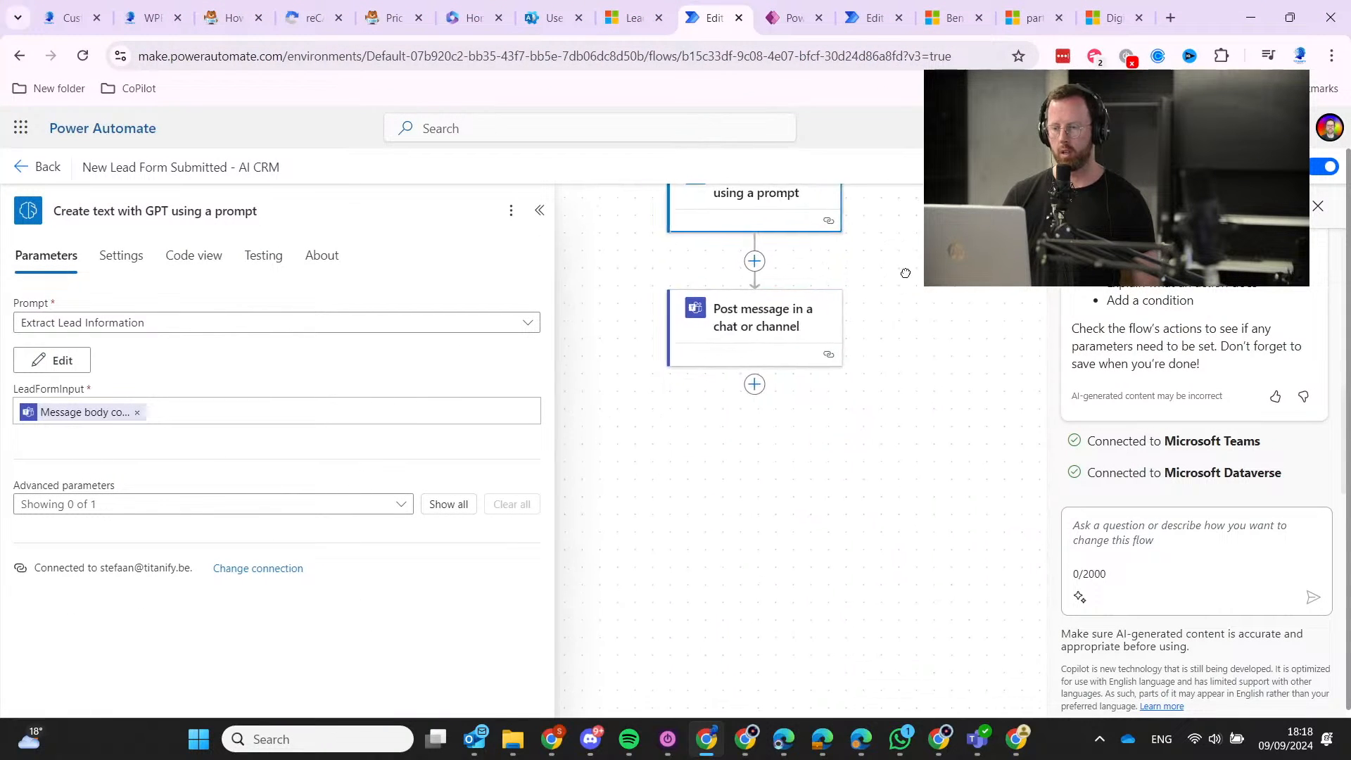
{"action": "scroll", "coordinate": [738, 436], "scroll_direction": "right", "scroll_amount": 1}
Add a Microsoft Dataverse 'Add a new row' action after the Post message step.
{"action": "left_click", "coordinate": [697, 425]}
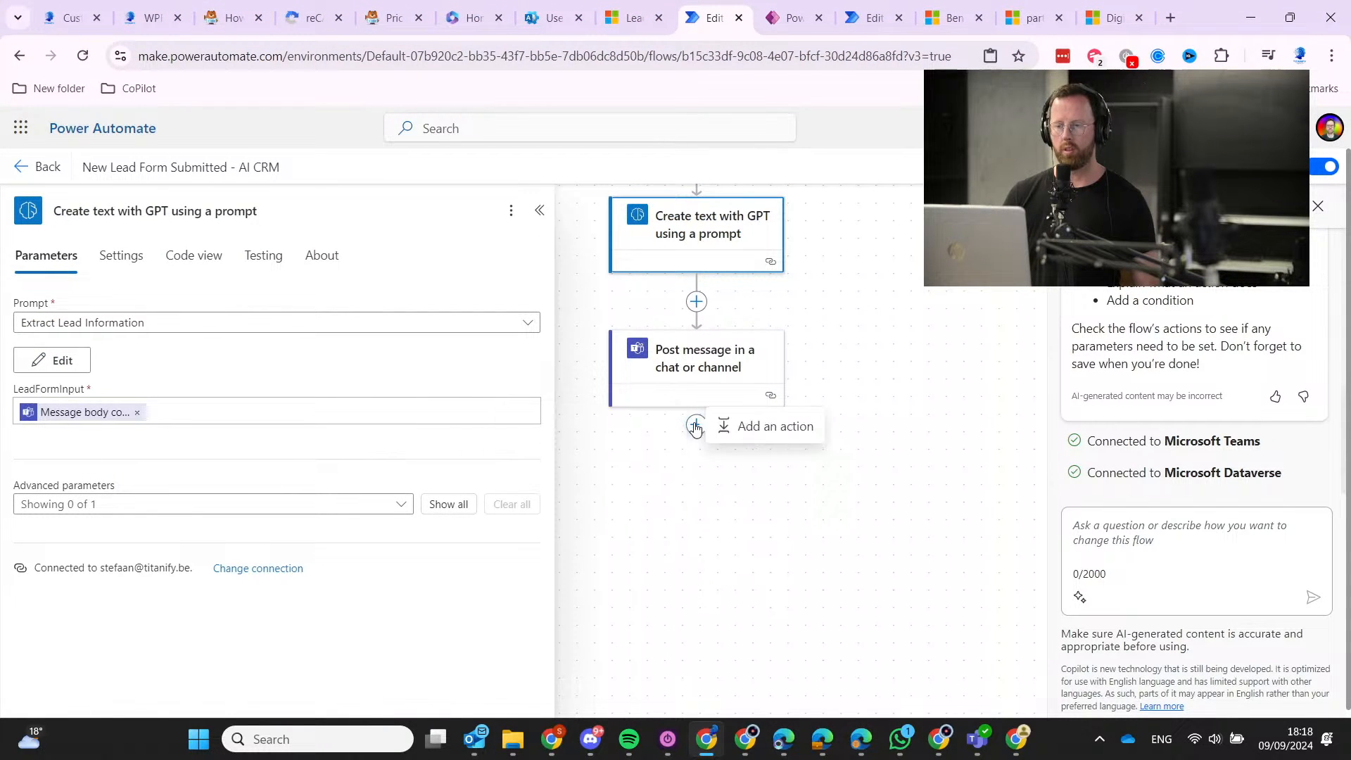
{"action": "left_click", "coordinate": [826, 437]}
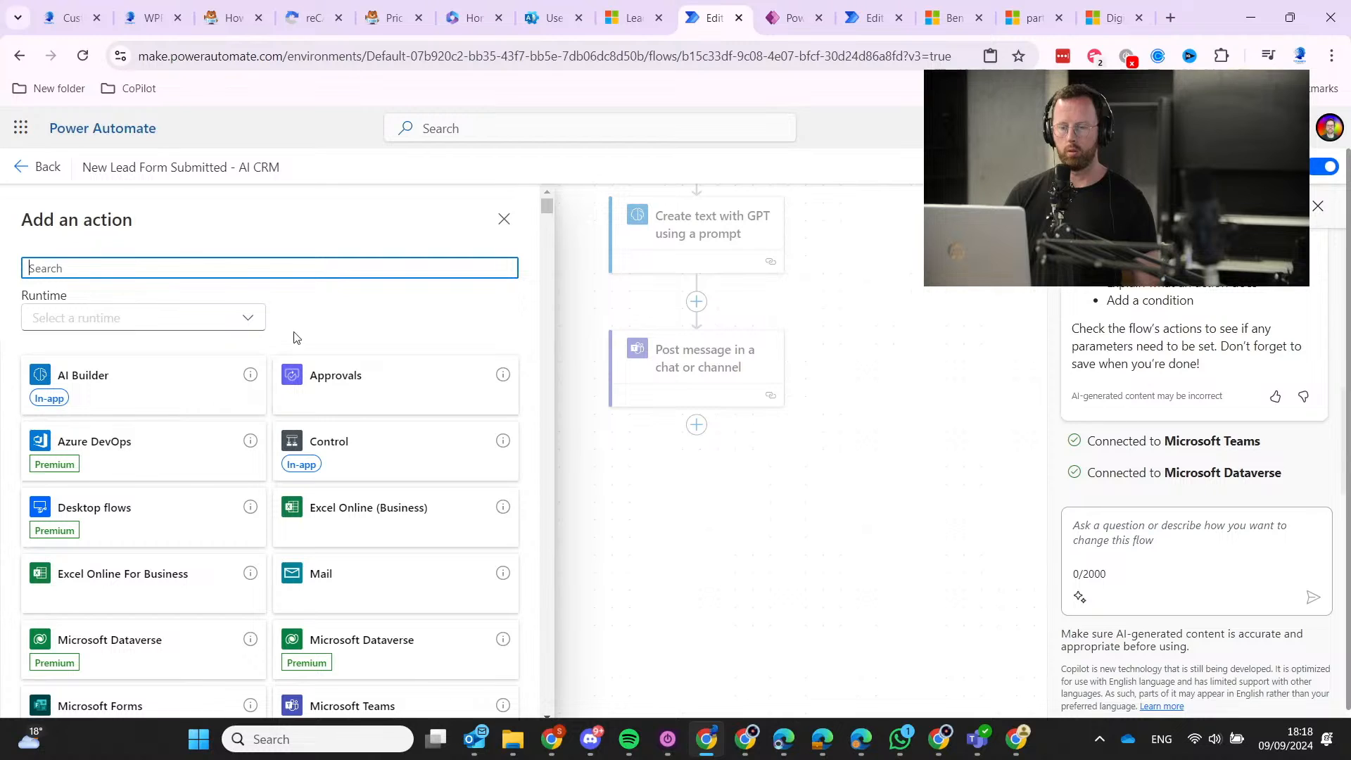
{"action": "type", "text": "add "}
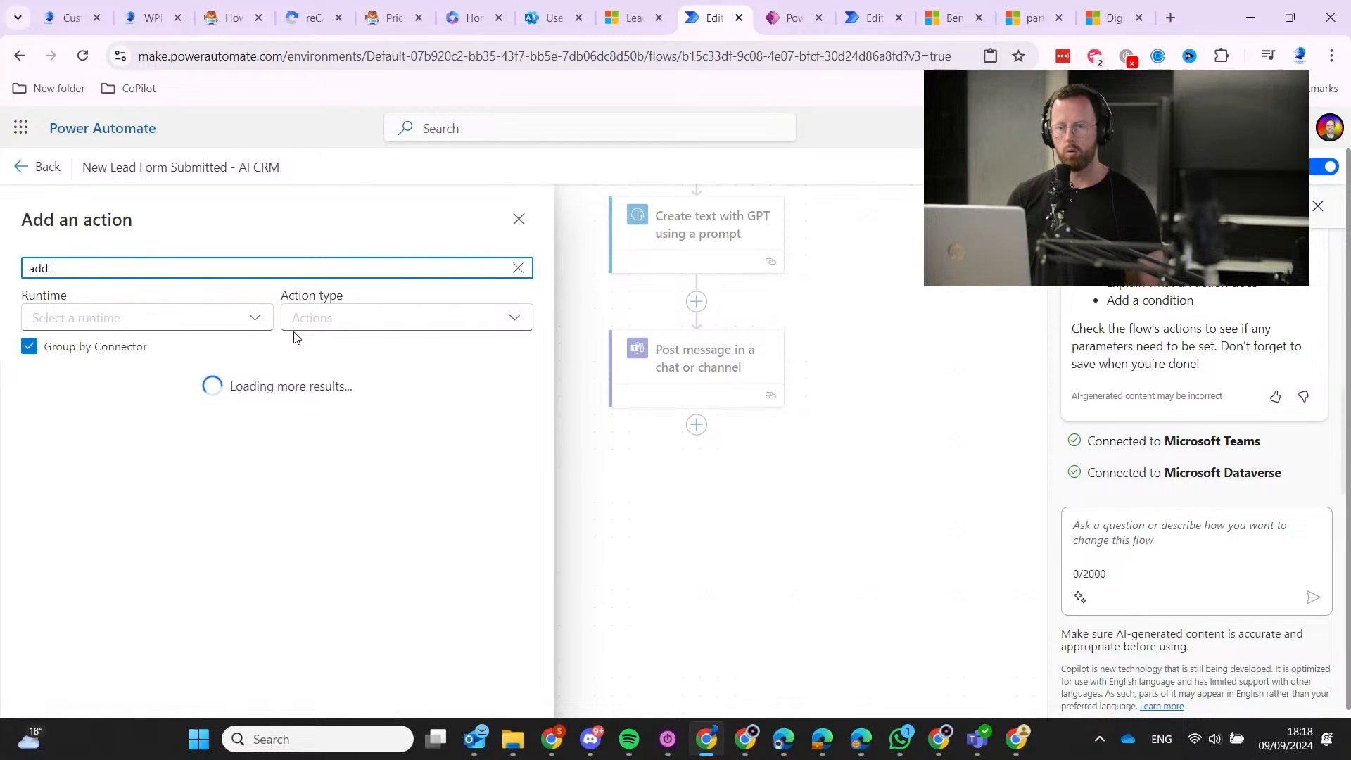
{"action": "type", "text": "new row"}
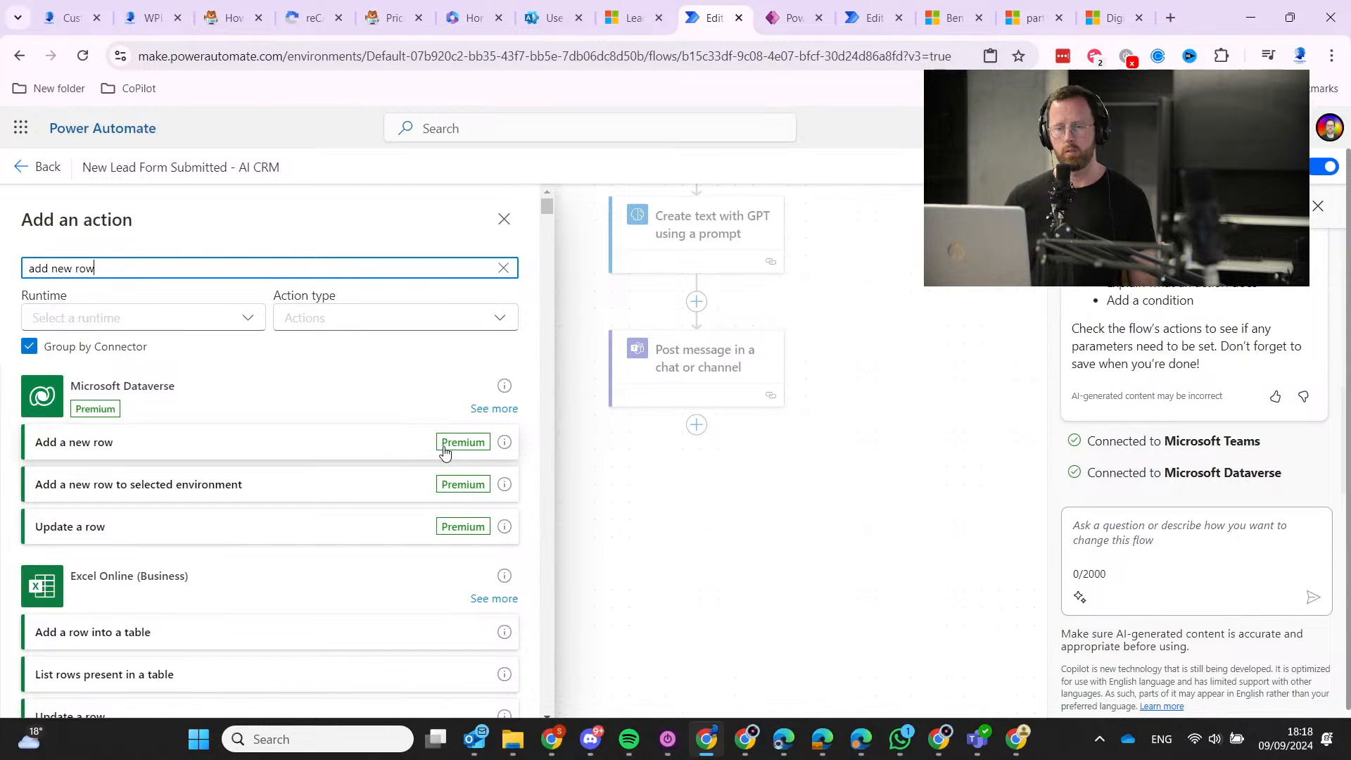
{"action": "left_click", "coordinate": [397, 449]}
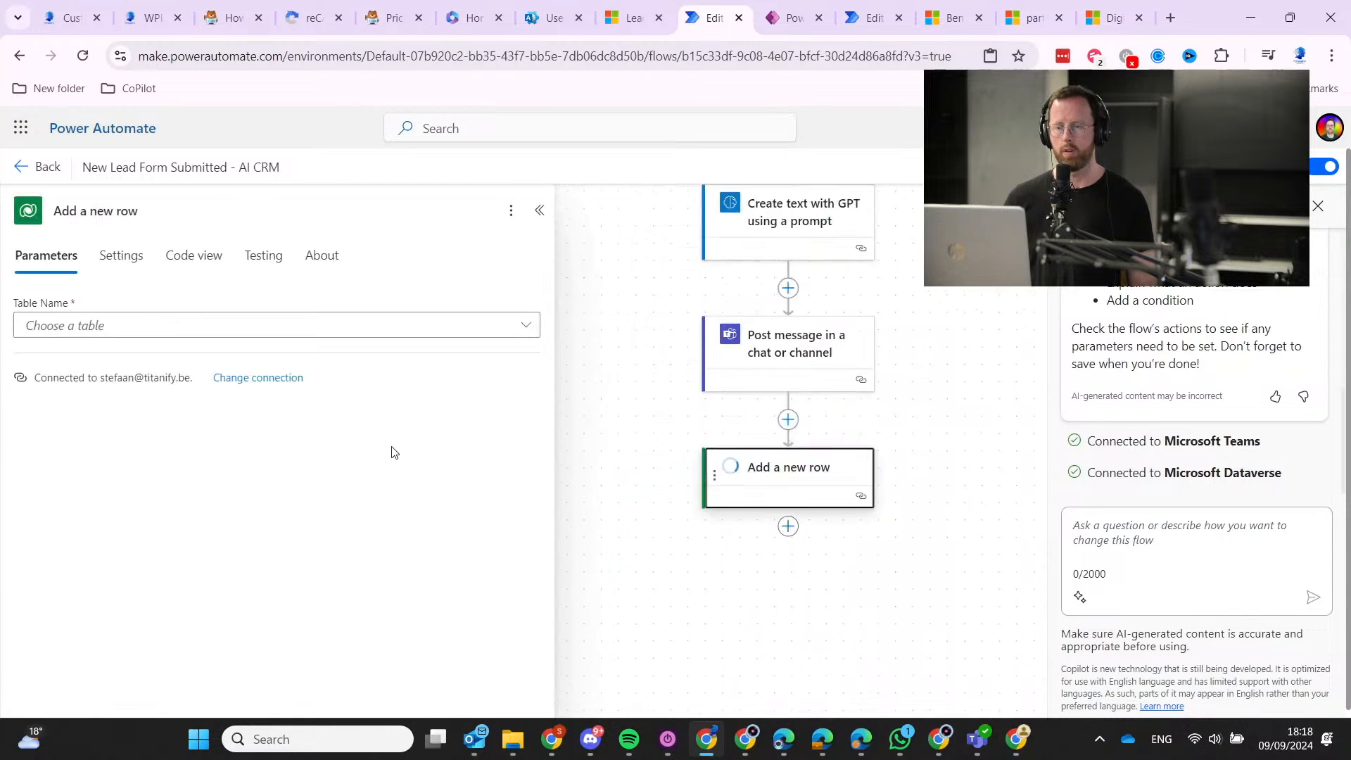
Search the Table Name list for 'leads', then return to the lead record in Dynamics 365.
{"action": "left_click", "coordinate": [362, 336]}
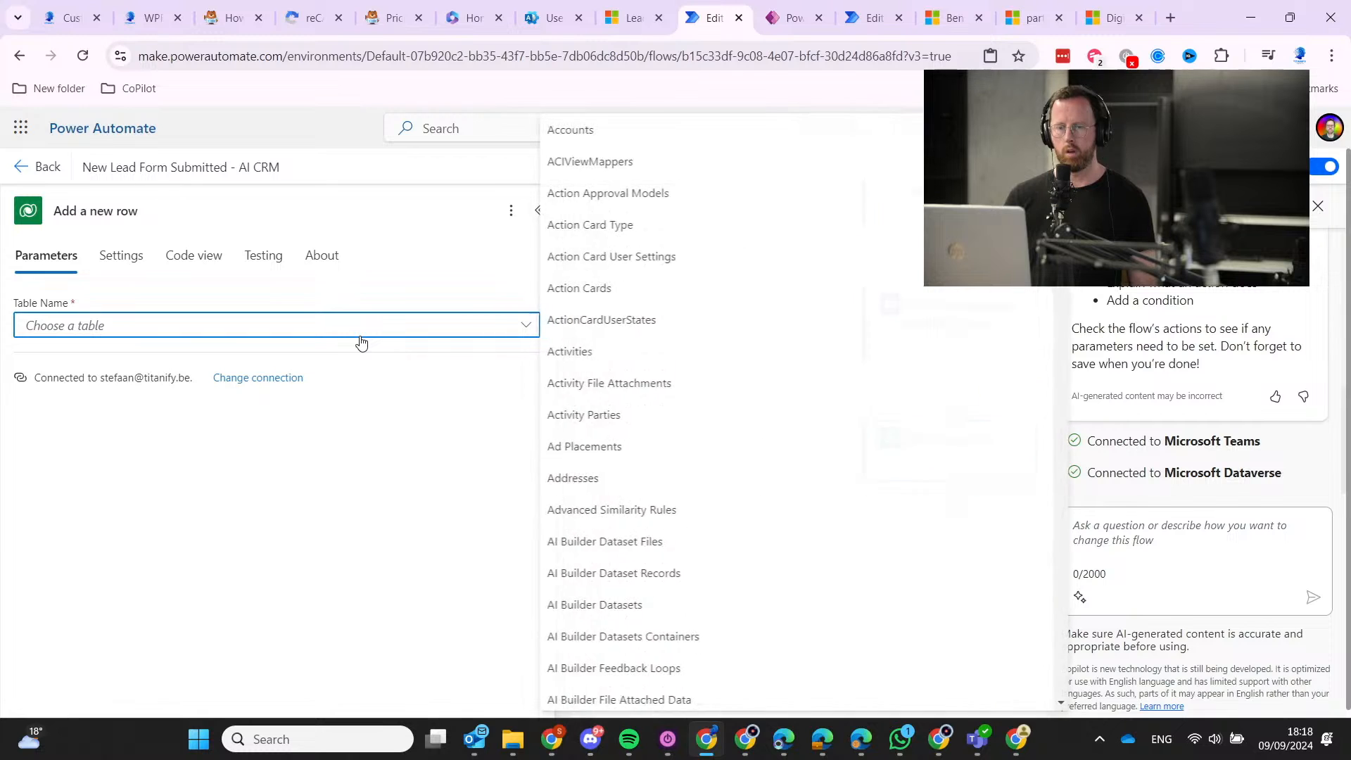
{"action": "scroll", "coordinate": [636, 441], "scroll_direction": "down", "scroll_amount": 2}
{"action": "scroll", "coordinate": [637, 441], "scroll_direction": "down", "scroll_amount": 20}
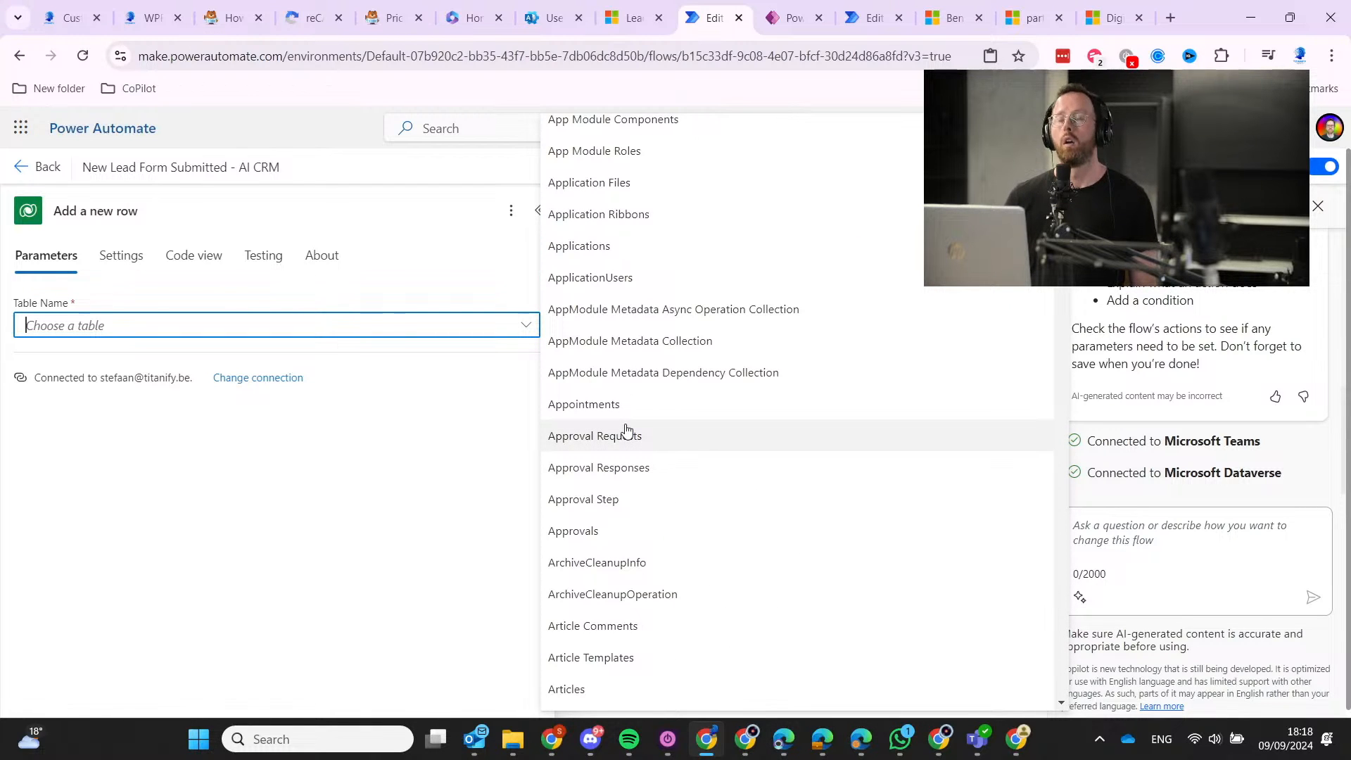
{"action": "scroll", "coordinate": [626, 430], "scroll_direction": "down", "scroll_amount": 15}
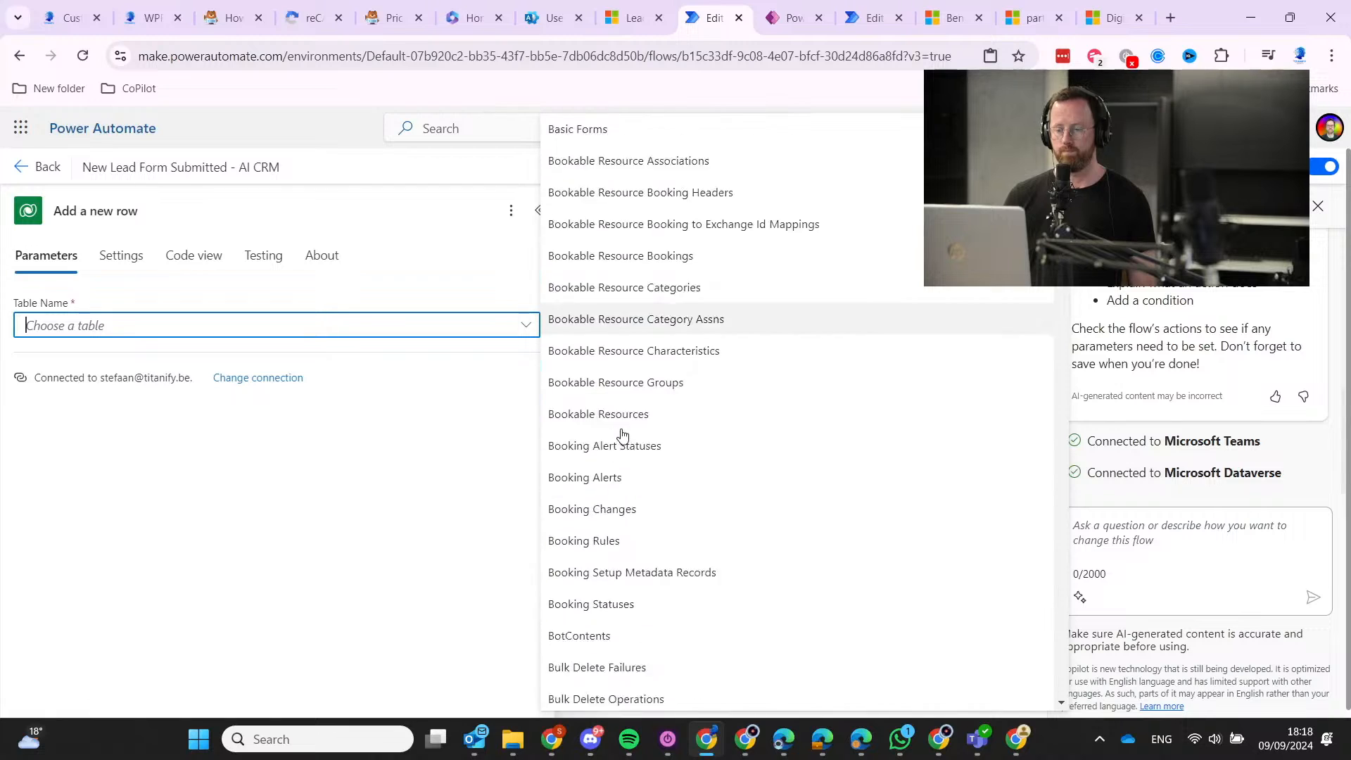
{"action": "scroll", "coordinate": [622, 436], "scroll_direction": "down", "scroll_amount": 20}
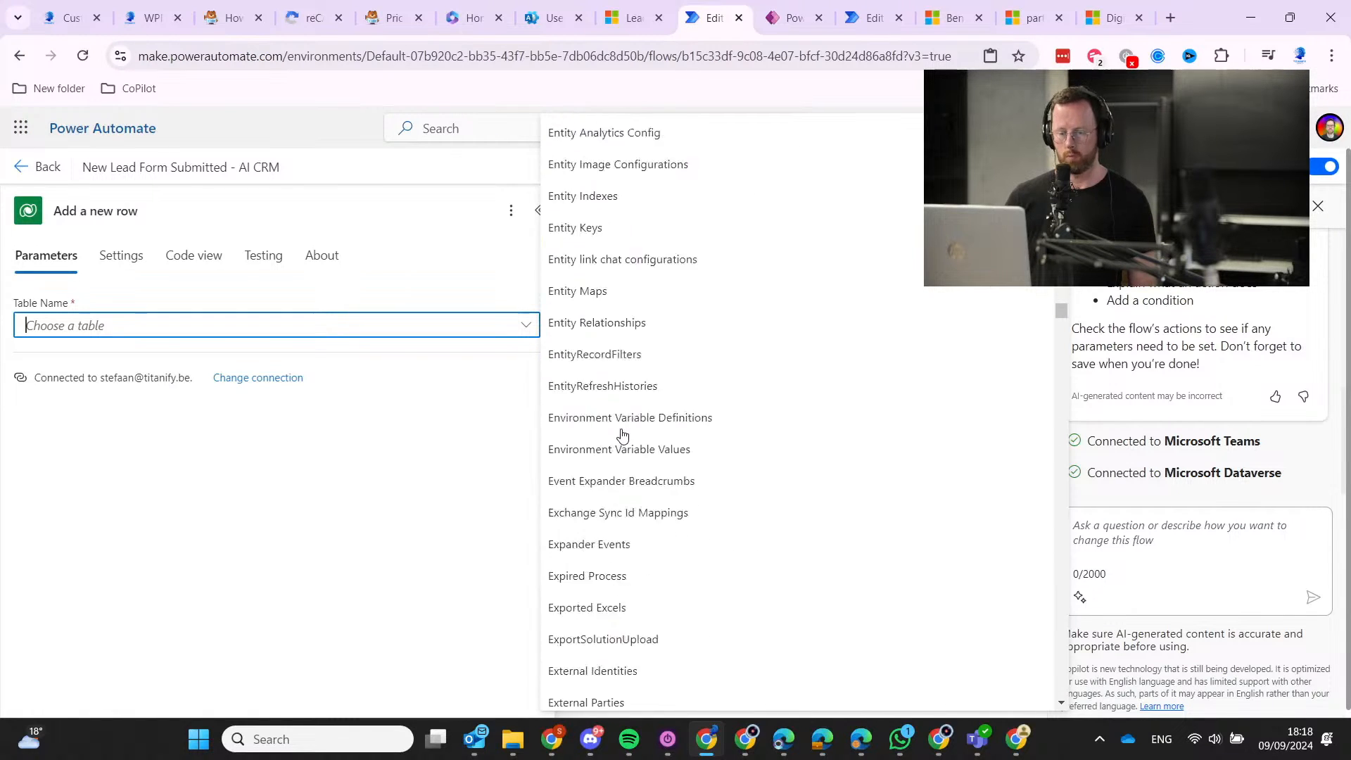
{"action": "scroll", "coordinate": [622, 434], "scroll_direction": "down", "scroll_amount": 2}
{"action": "type", "text": "leads"}
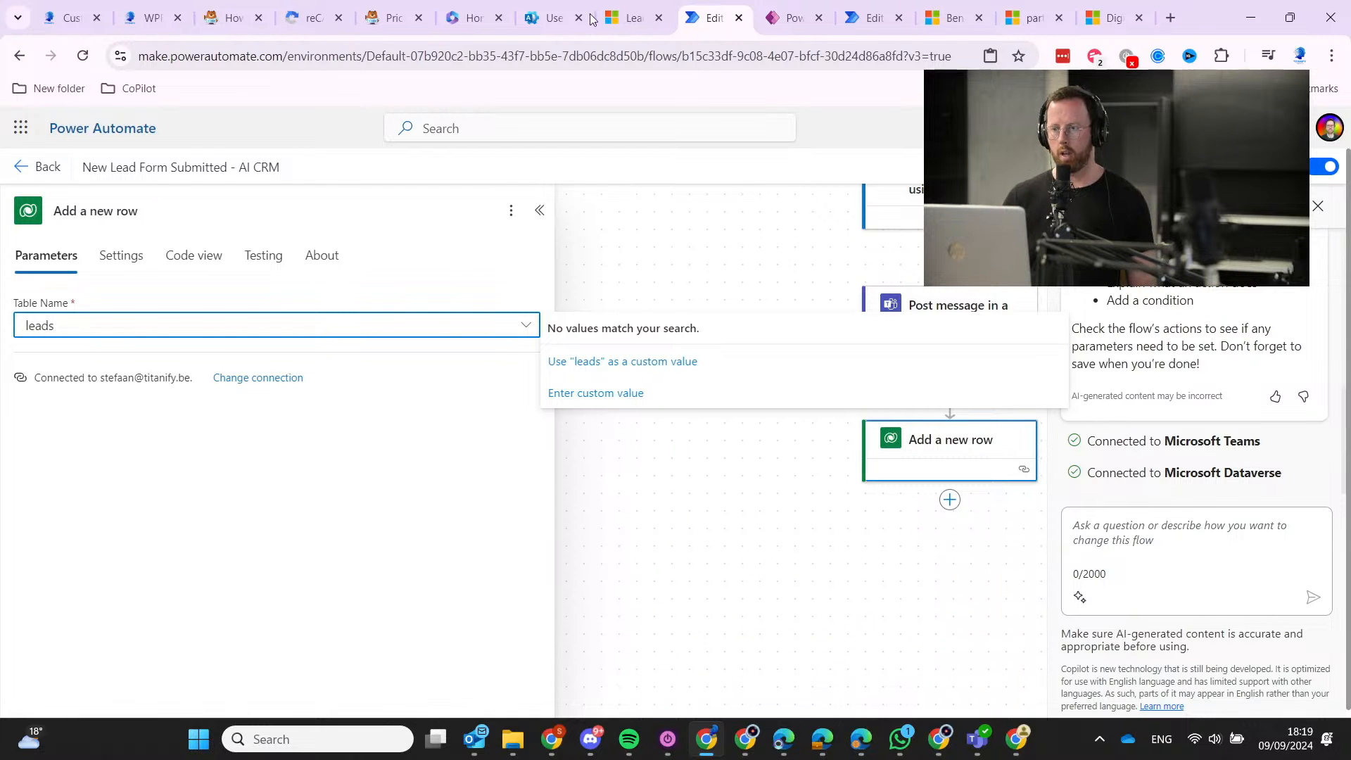
{"action": "left_click", "coordinate": [623, 18]}
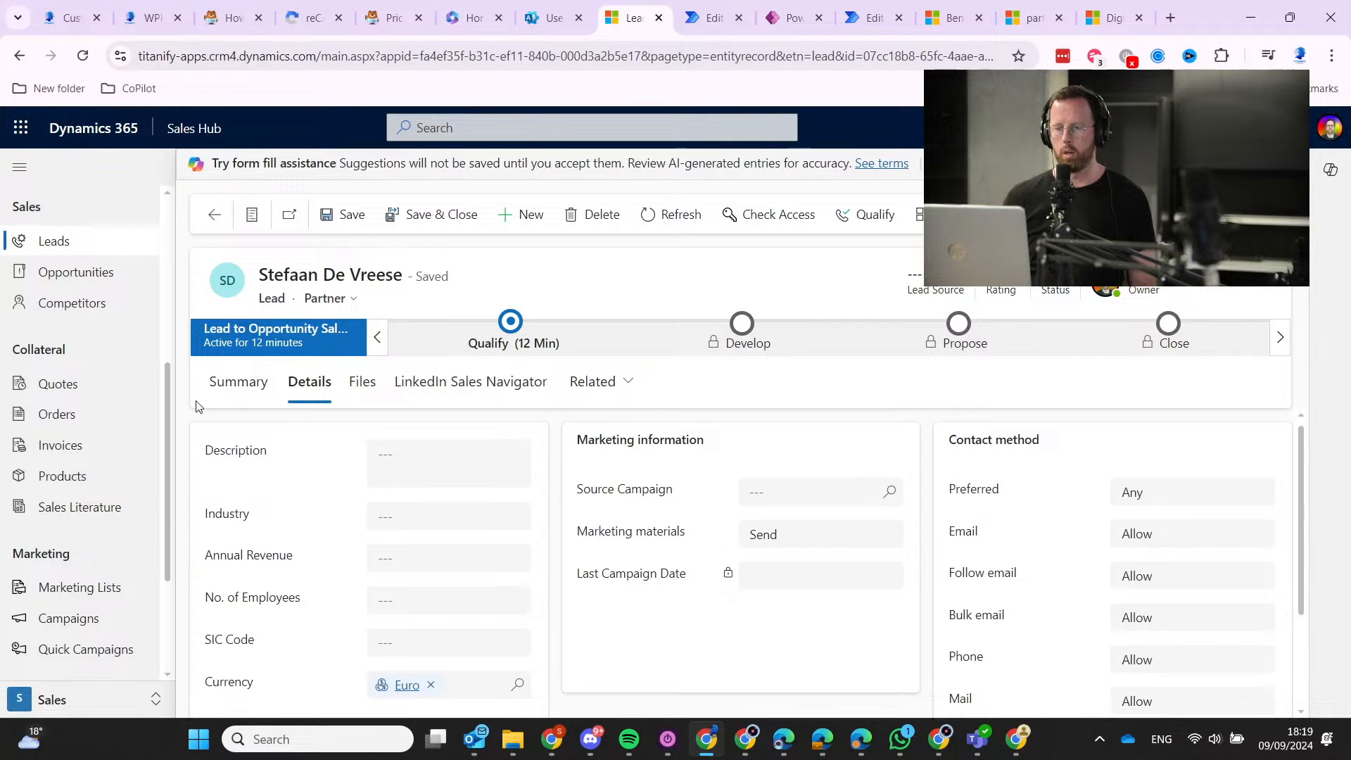
Show the test duplicate lead's marketing lists, now listing the static CJM Workshop Leads.
{"action": "left_click", "coordinate": [627, 394]}
{"action": "left_click", "coordinate": [641, 462]}
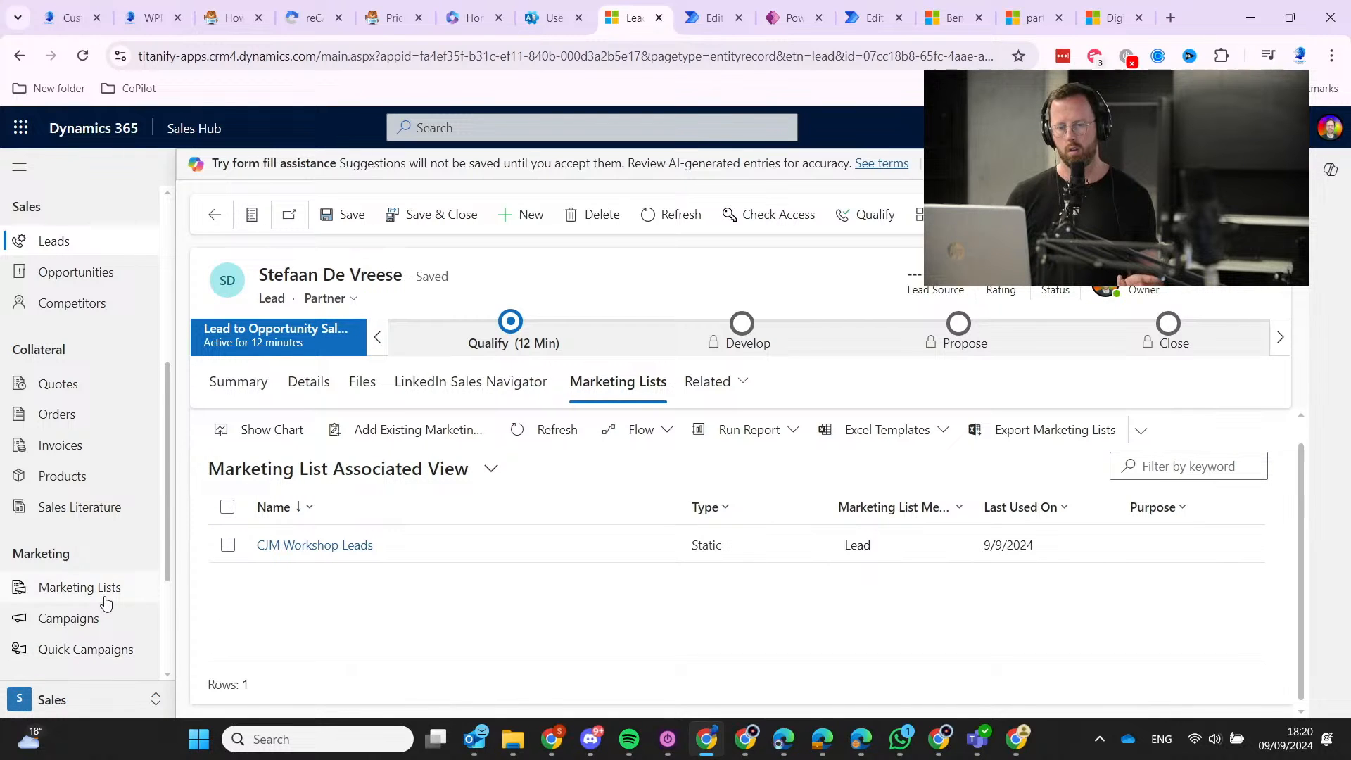
{"action": "scroll", "coordinate": [74, 602], "scroll_direction": "down", "scroll_amount": 3}
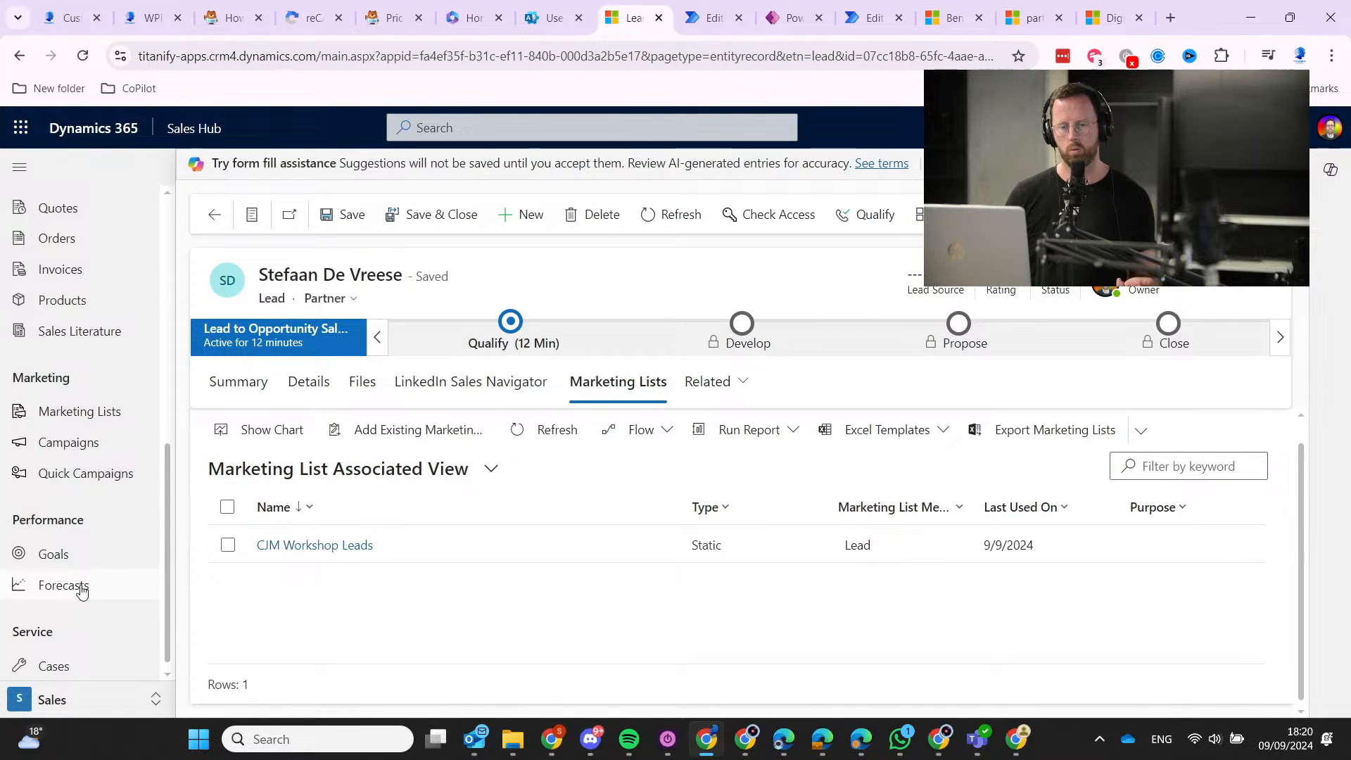
{"action": "scroll", "coordinate": [86, 621], "scroll_direction": "up", "scroll_amount": 10}
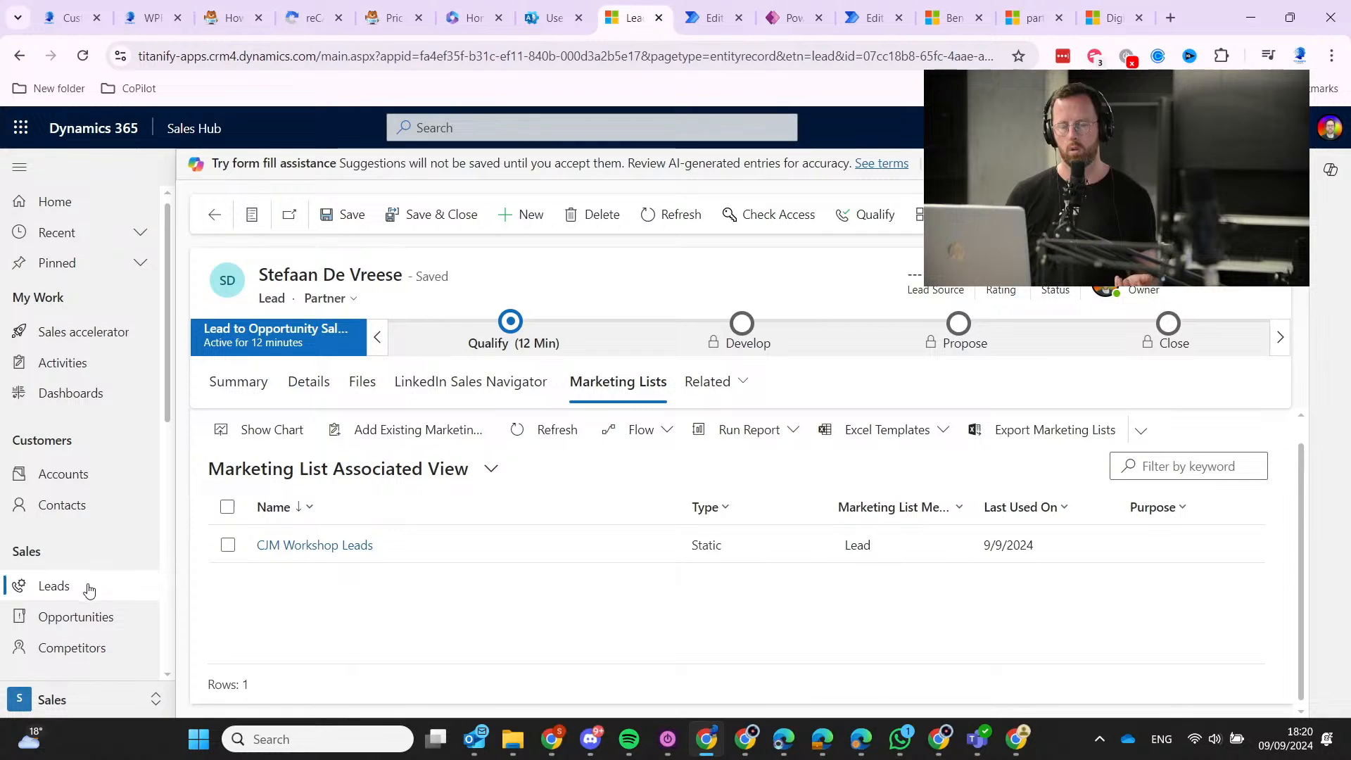
Open the 7/25 quiz lead and its Related Marketing Lists tab.
{"action": "left_click", "coordinate": [214, 214]}
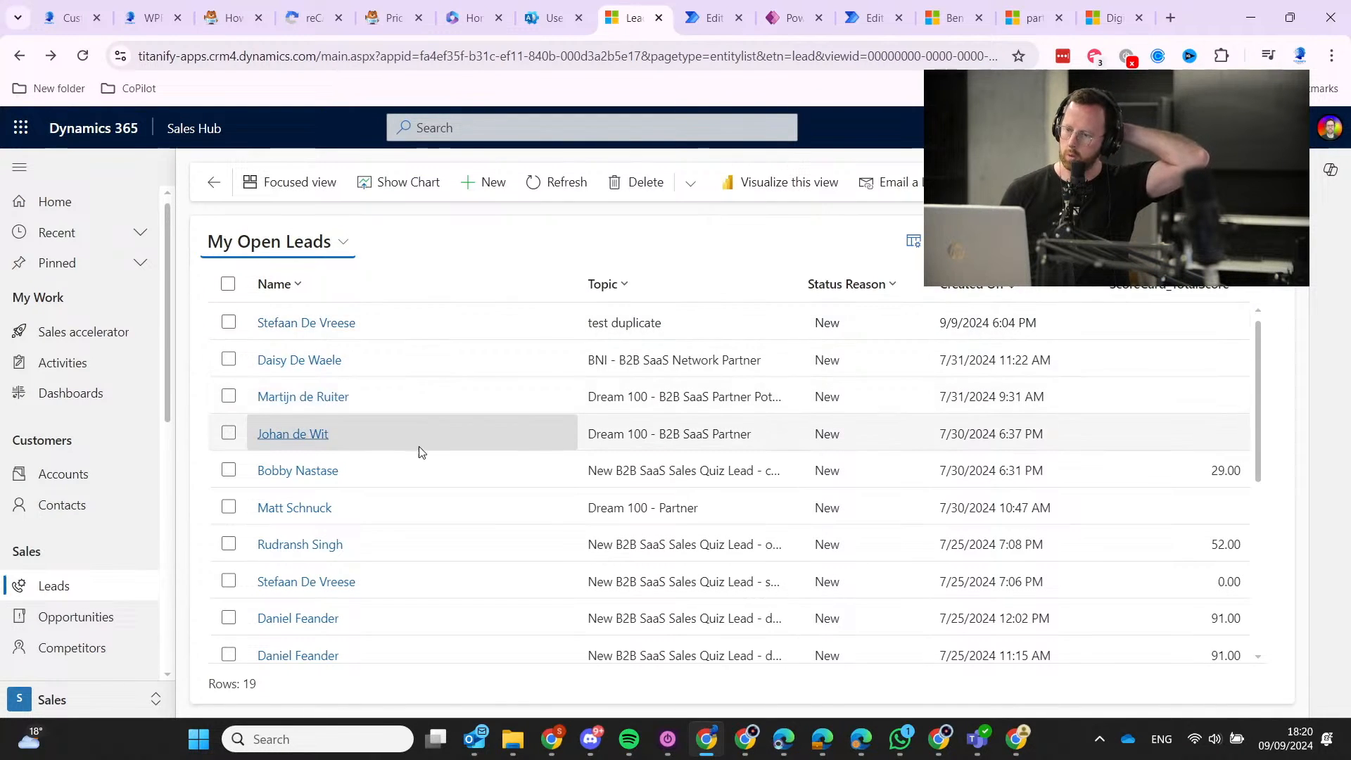
{"action": "scroll", "coordinate": [423, 454], "scroll_direction": "down", "scroll_amount": 5}
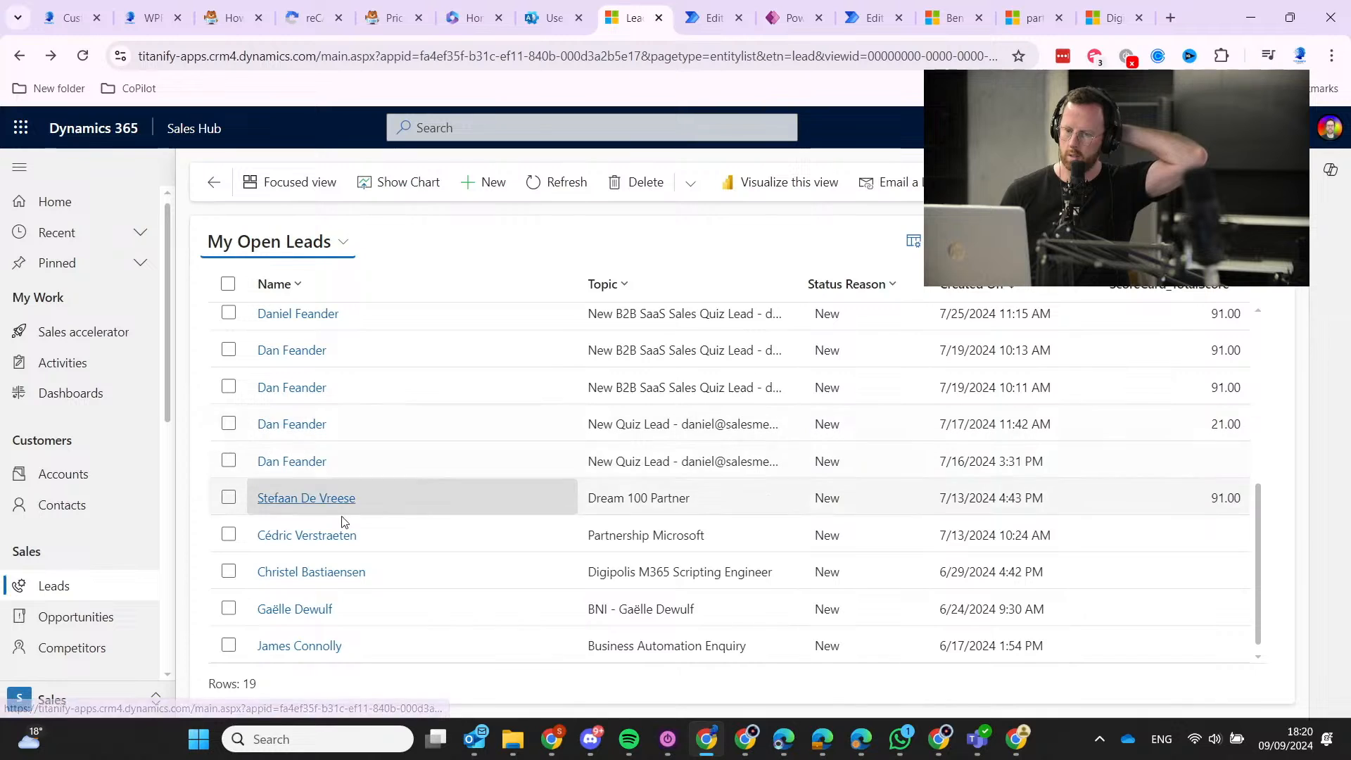
{"action": "scroll", "coordinate": [344, 521], "scroll_direction": "up", "scroll_amount": 2}
{"action": "scroll", "coordinate": [344, 521], "scroll_direction": "up", "scroll_amount": 3}
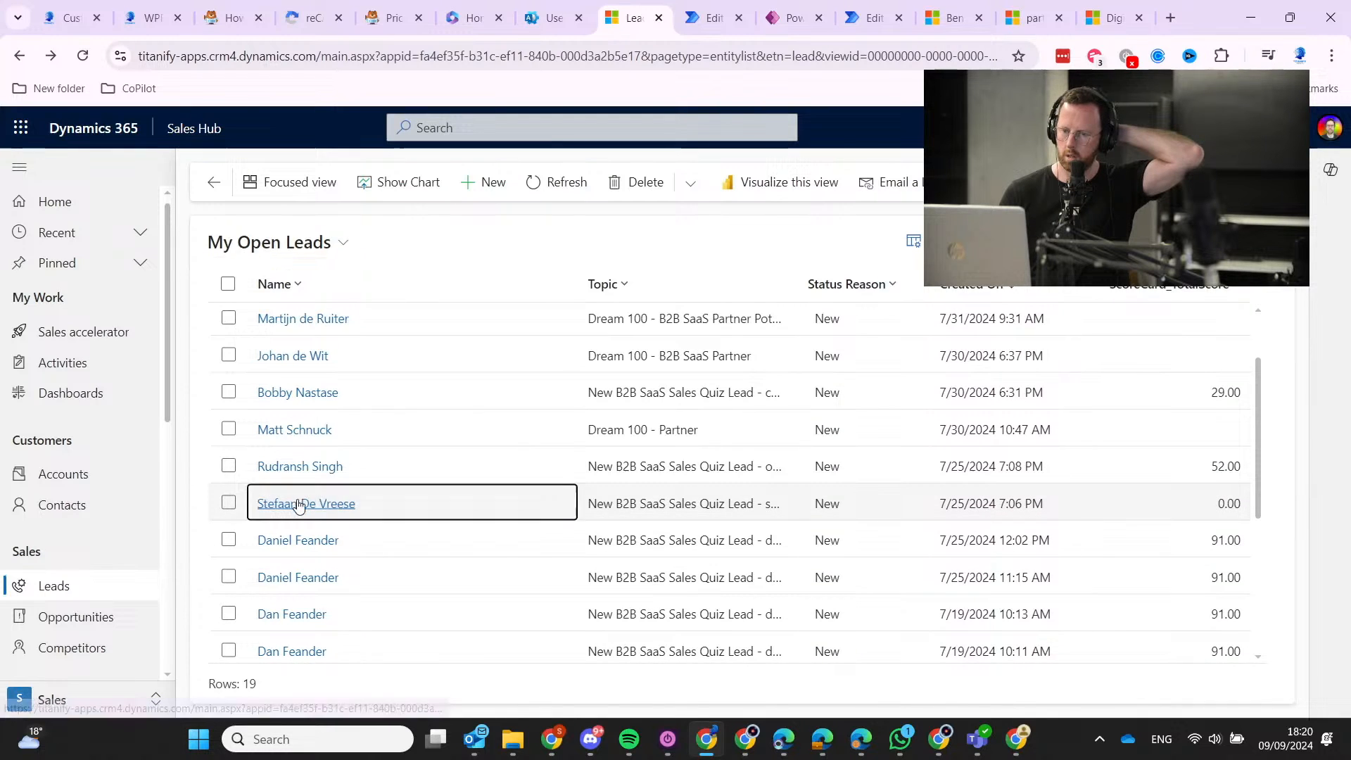
{"action": "left_click", "coordinate": [300, 501]}
{"action": "left_click", "coordinate": [411, 351]}
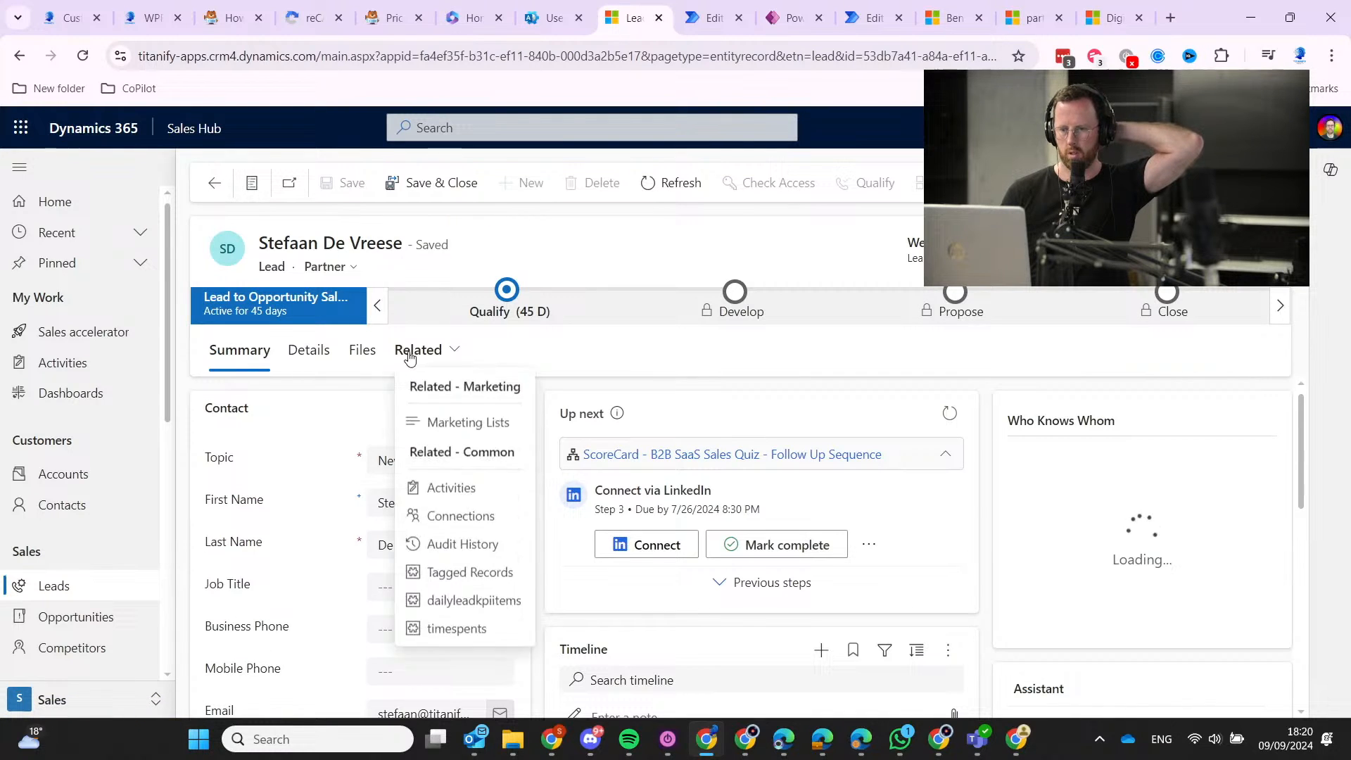
{"action": "left_click", "coordinate": [642, 430]}
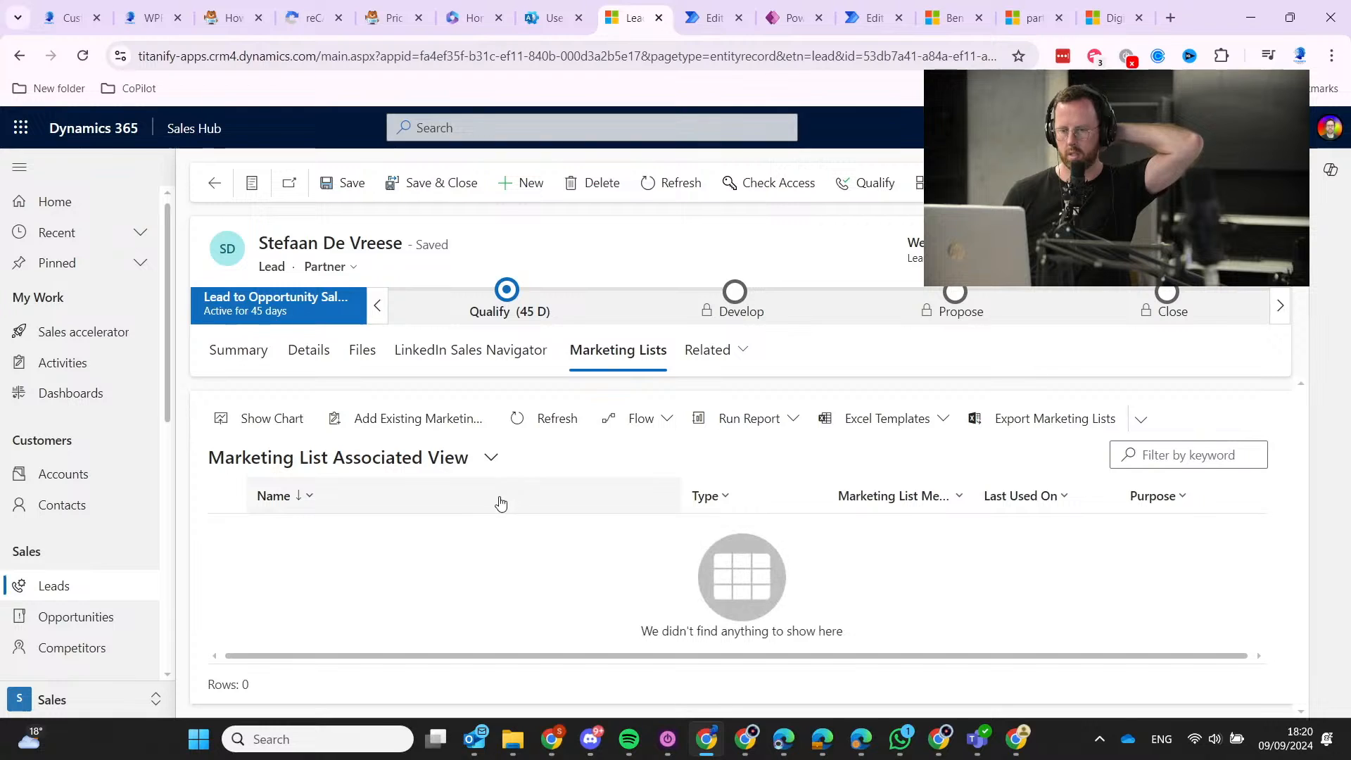
Add the quiz lead to the CJM Workshop Leads marketing list.
{"action": "left_click", "coordinate": [436, 420]}
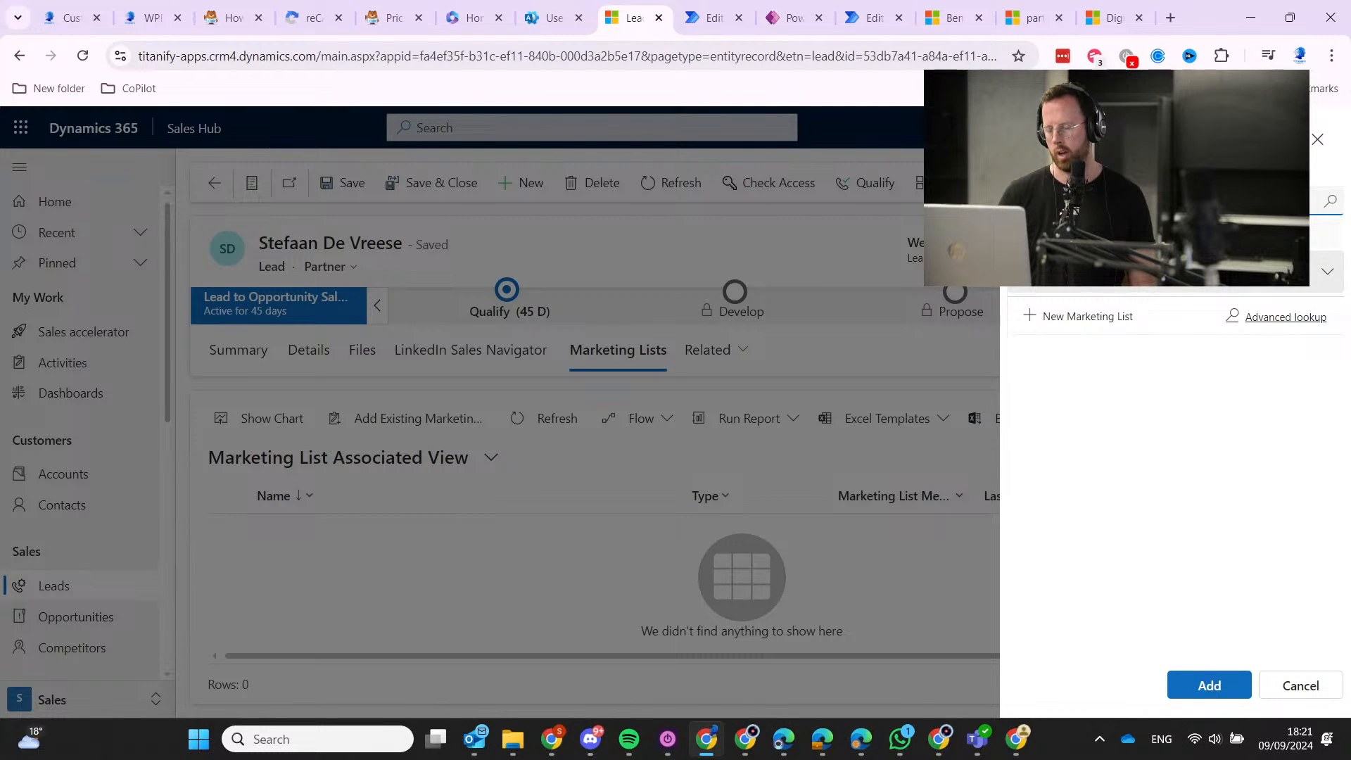
{"action": "left_click", "coordinate": [1031, 285]}
{"action": "left_click", "coordinate": [1239, 676]}
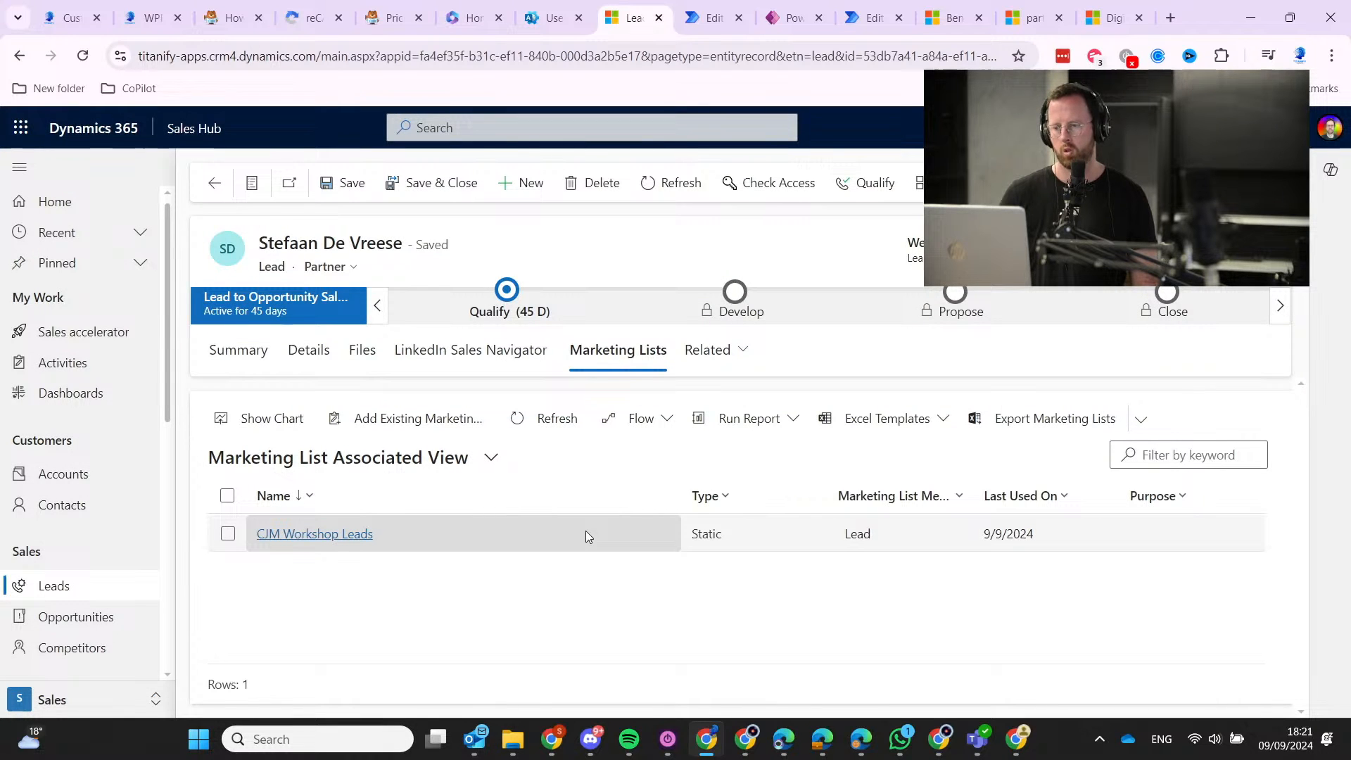
Open CJM Workshop Leads' Members, listing test duplicate and the B2B SaaS quiz lead.
{"action": "left_click", "coordinate": [340, 536]}
{"action": "left_click", "coordinate": [315, 302]}
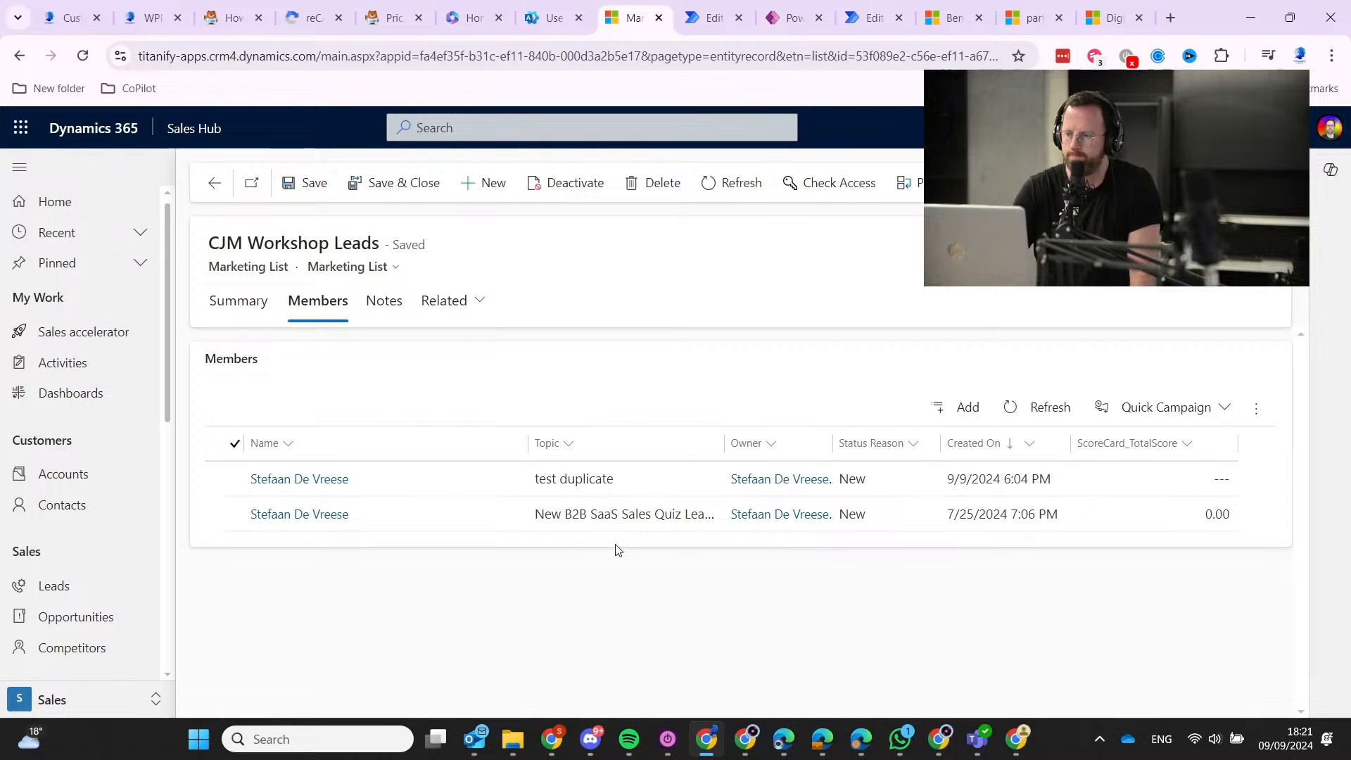
{"action": "left_click", "coordinate": [967, 407]}
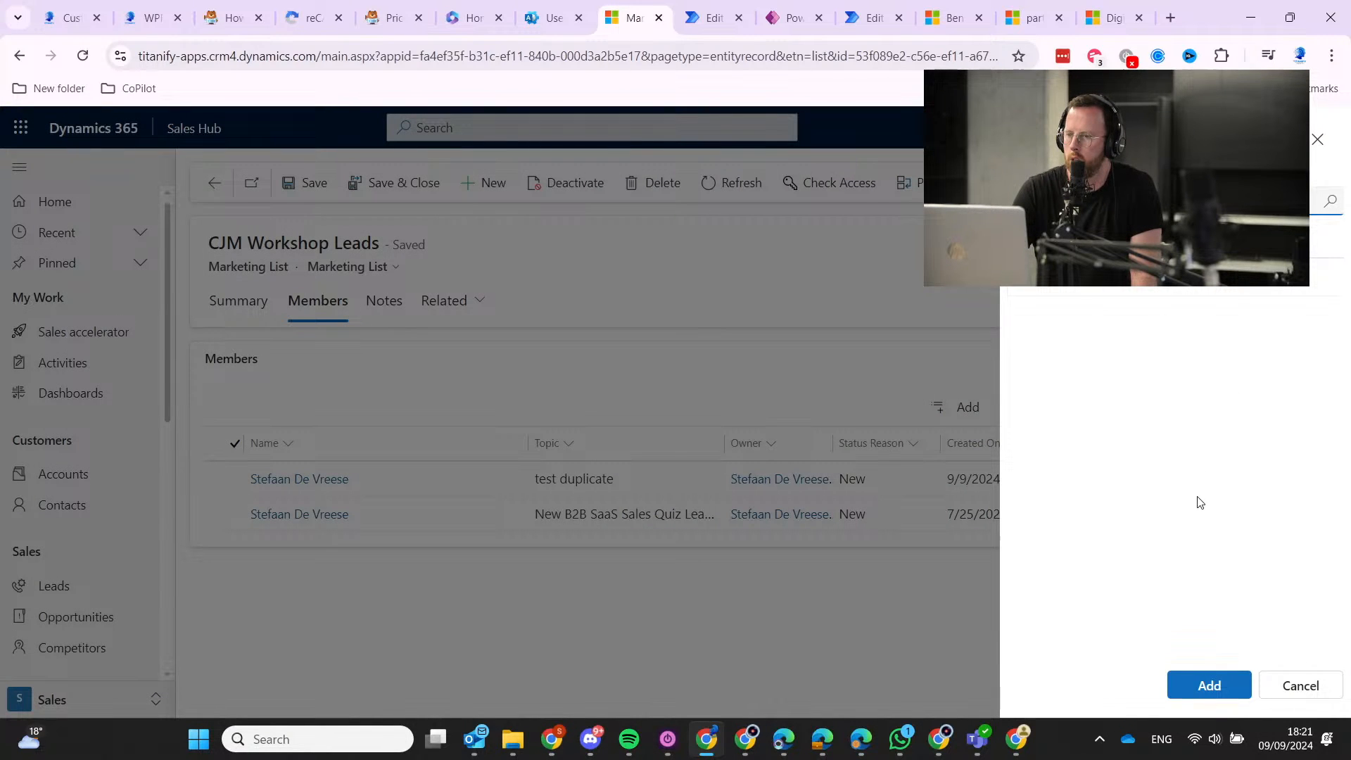
{"action": "left_click", "coordinate": [1317, 140]}
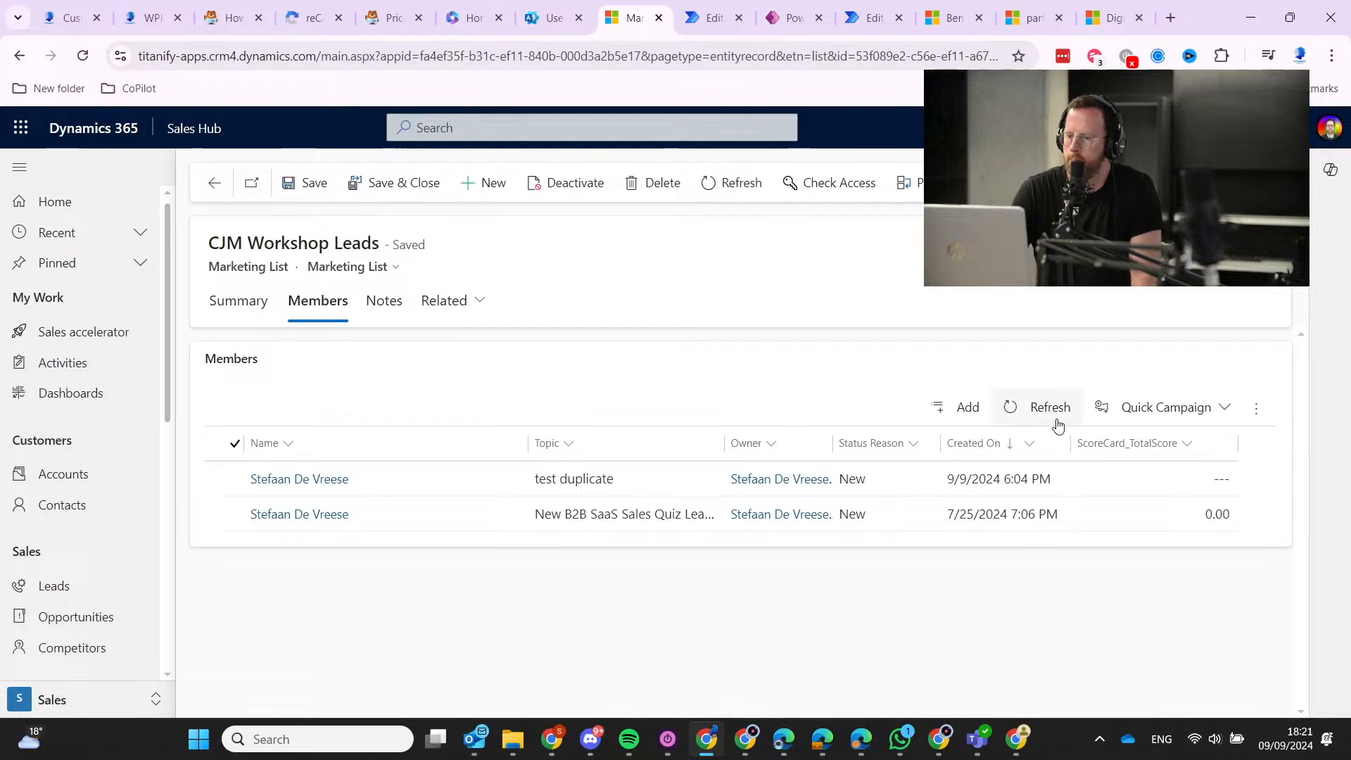
Try the members' overflow menu and Add panel, cancelling without changes.
{"action": "left_click", "coordinate": [1255, 415]}
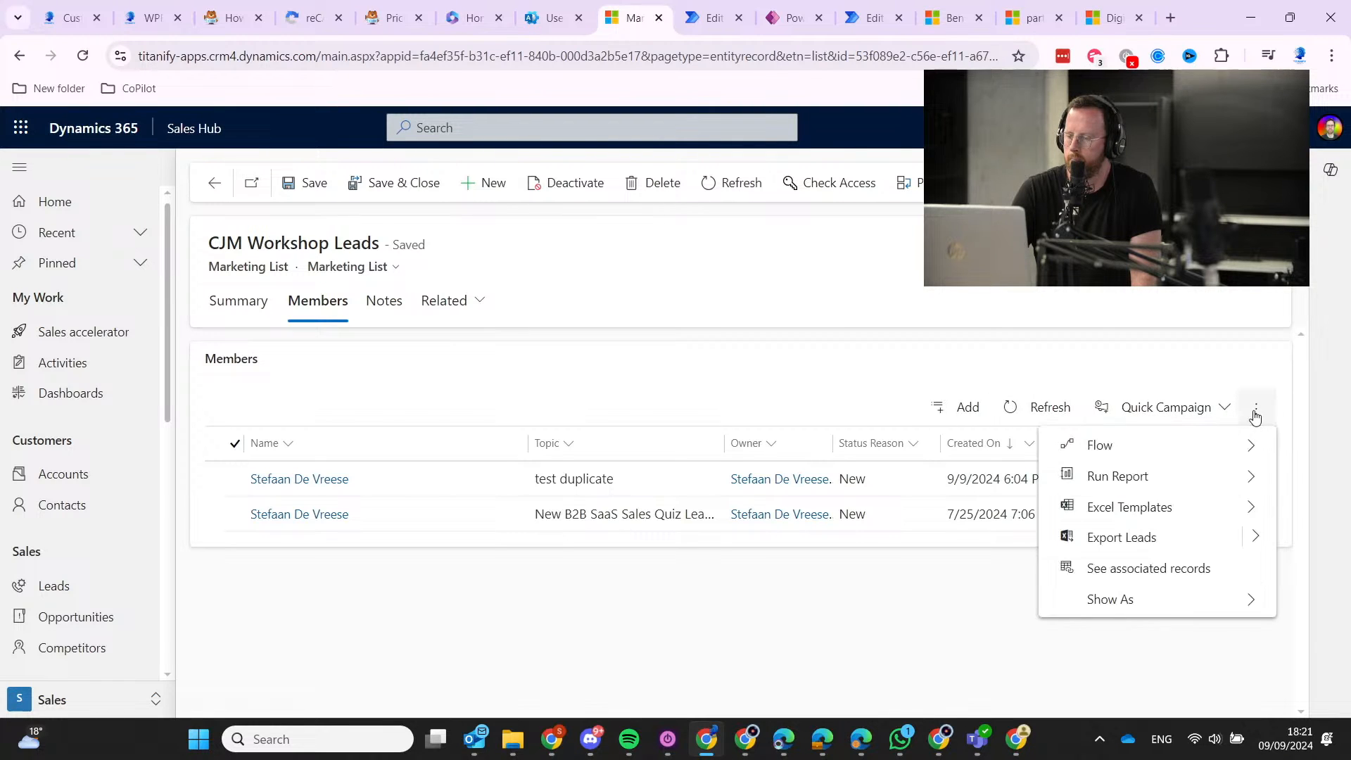
{"action": "left_click", "coordinate": [1255, 417]}
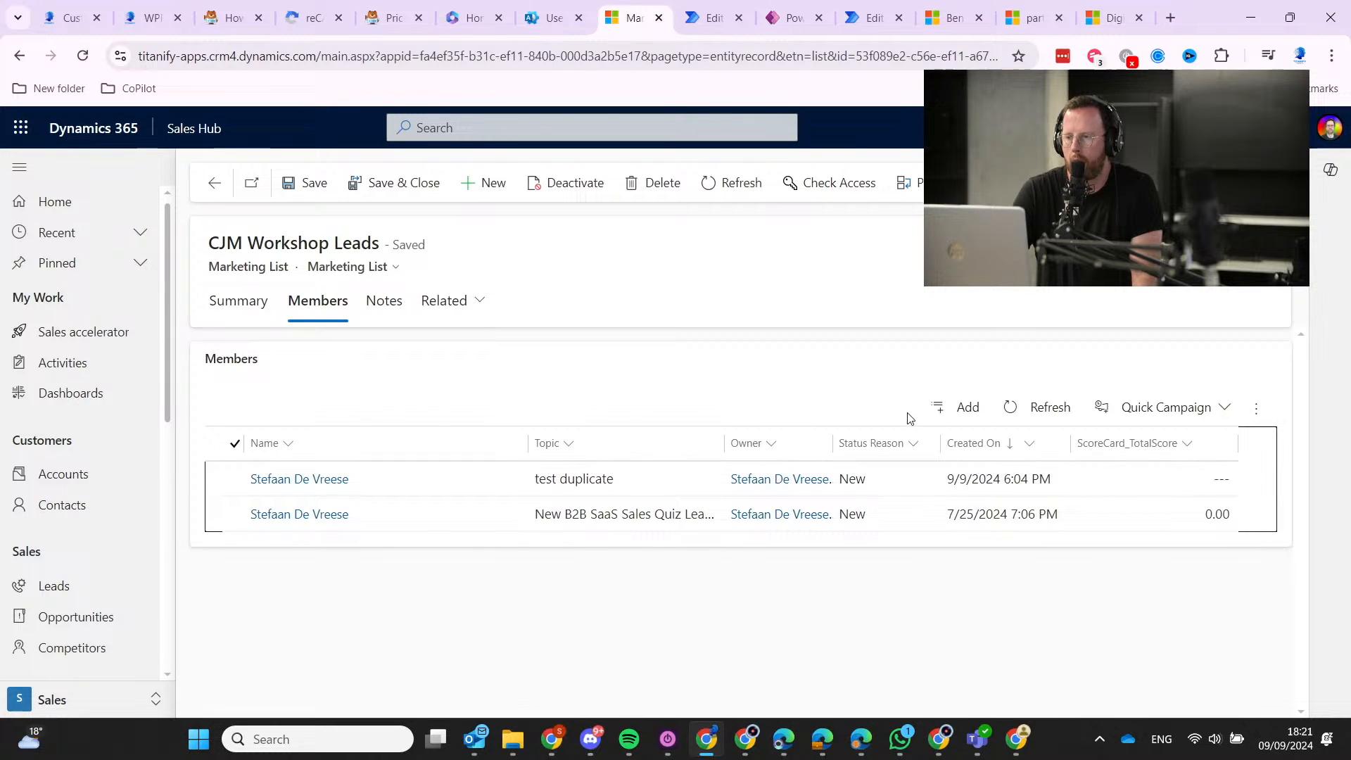
{"action": "left_click", "coordinate": [956, 396]}
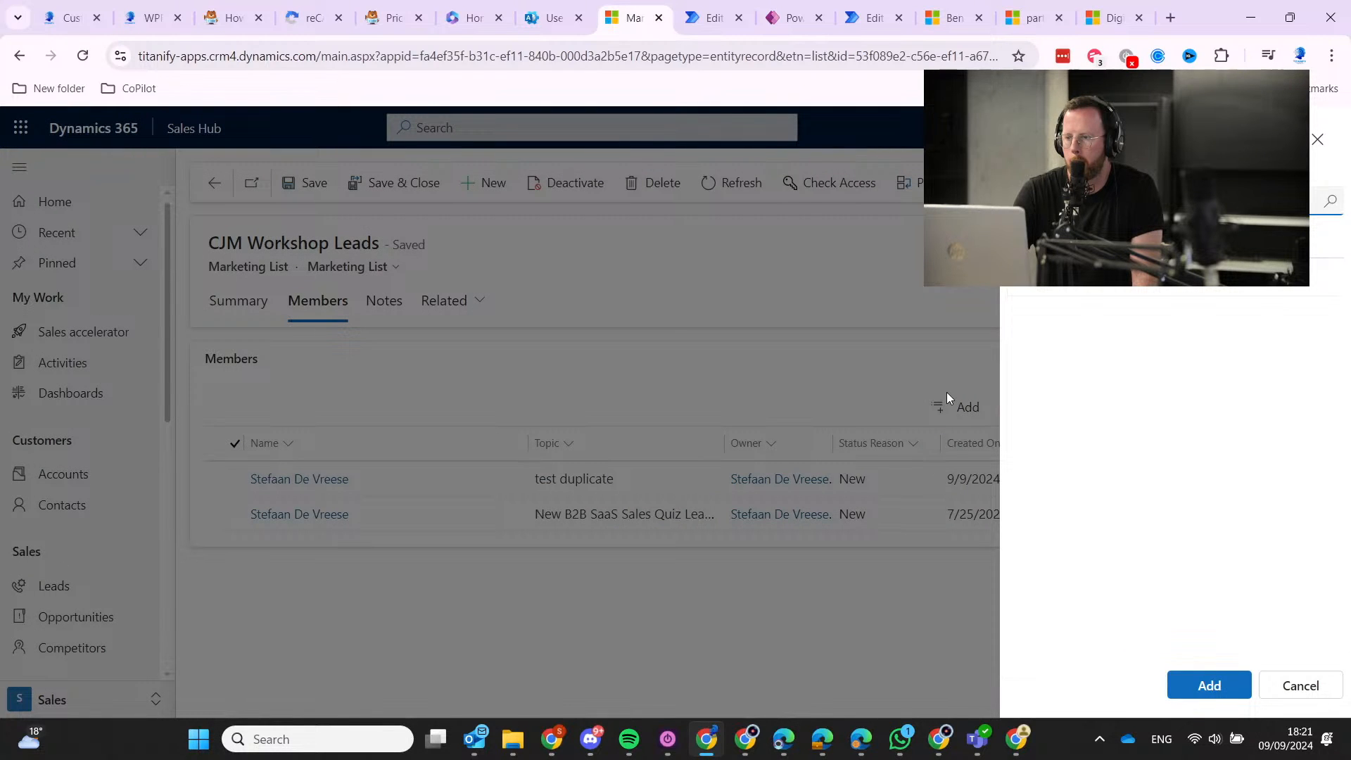
{"action": "left_click", "coordinate": [1333, 693]}
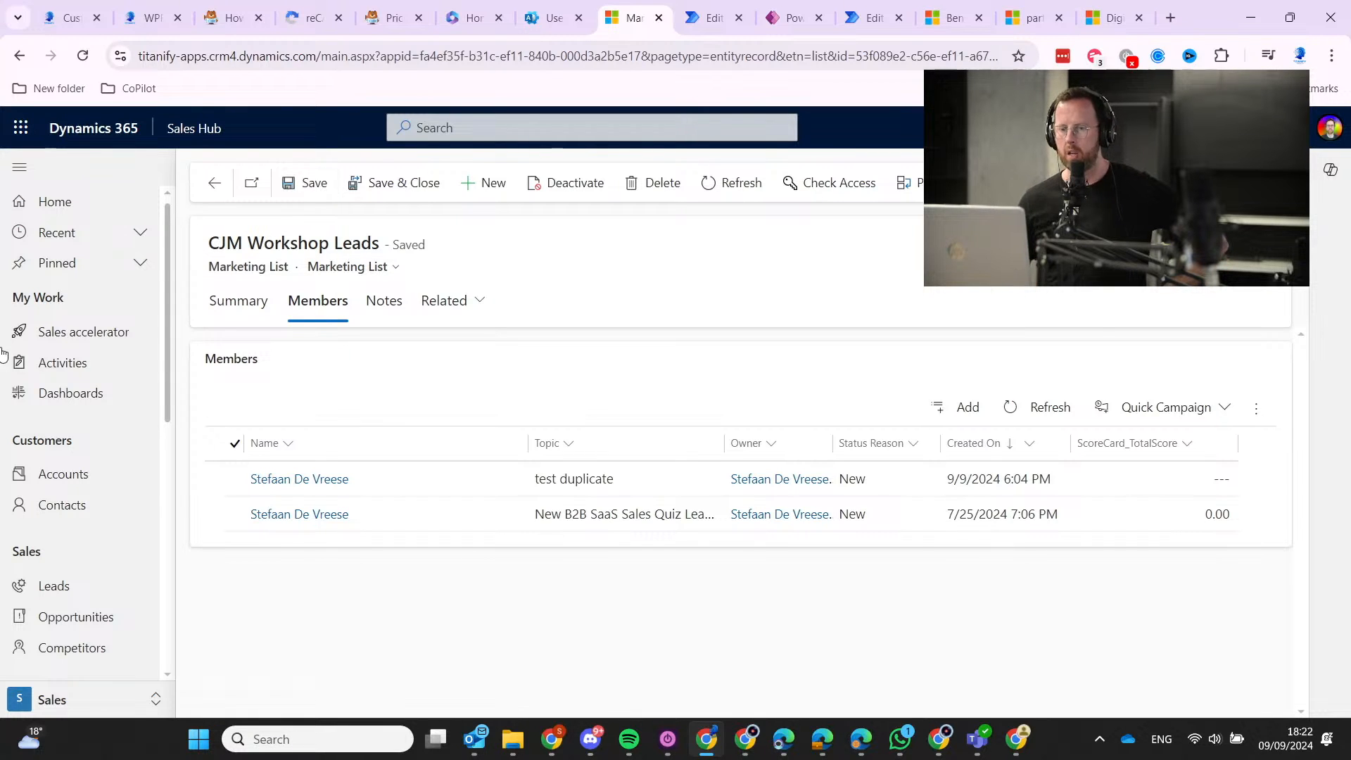
Open the 'test duplicate' lead from the Leads list and view its related Activities.
{"action": "left_click", "coordinate": [74, 589]}
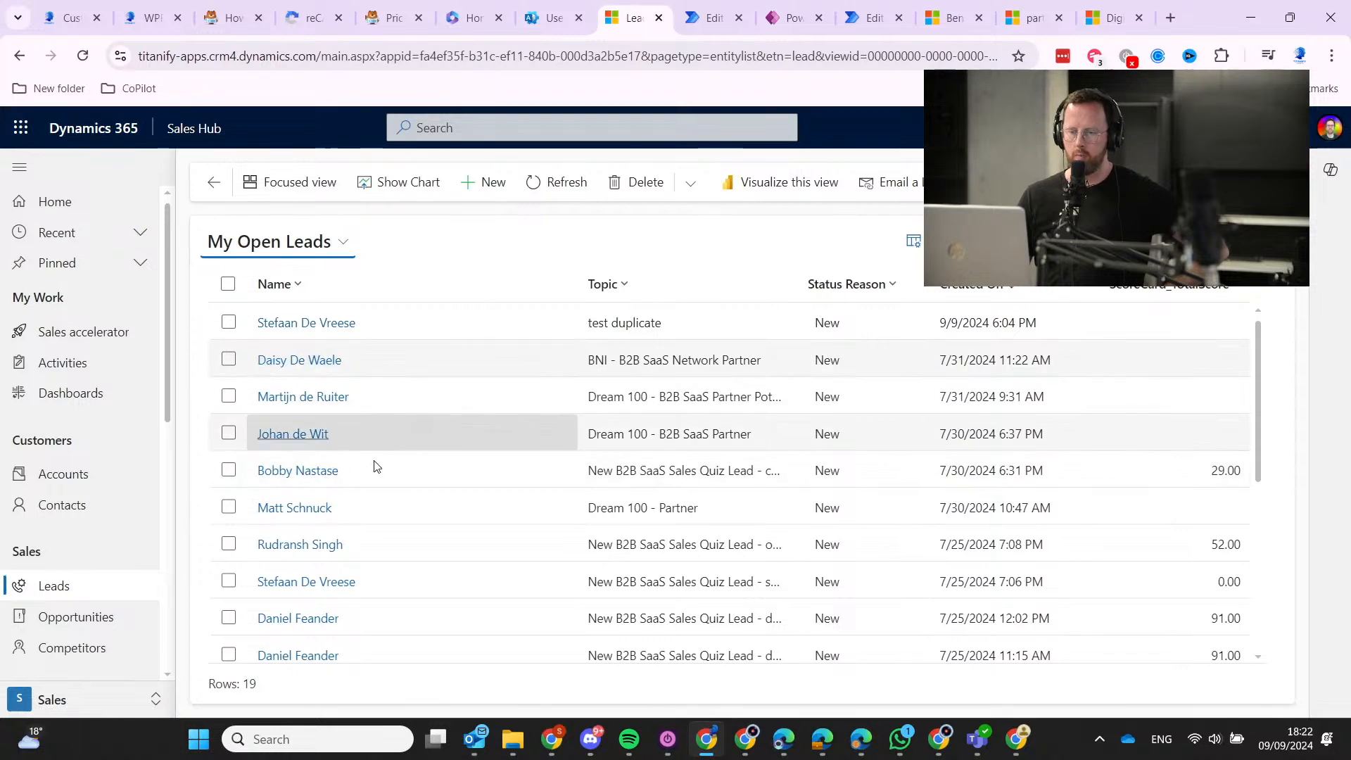
{"action": "left_click", "coordinate": [330, 325]}
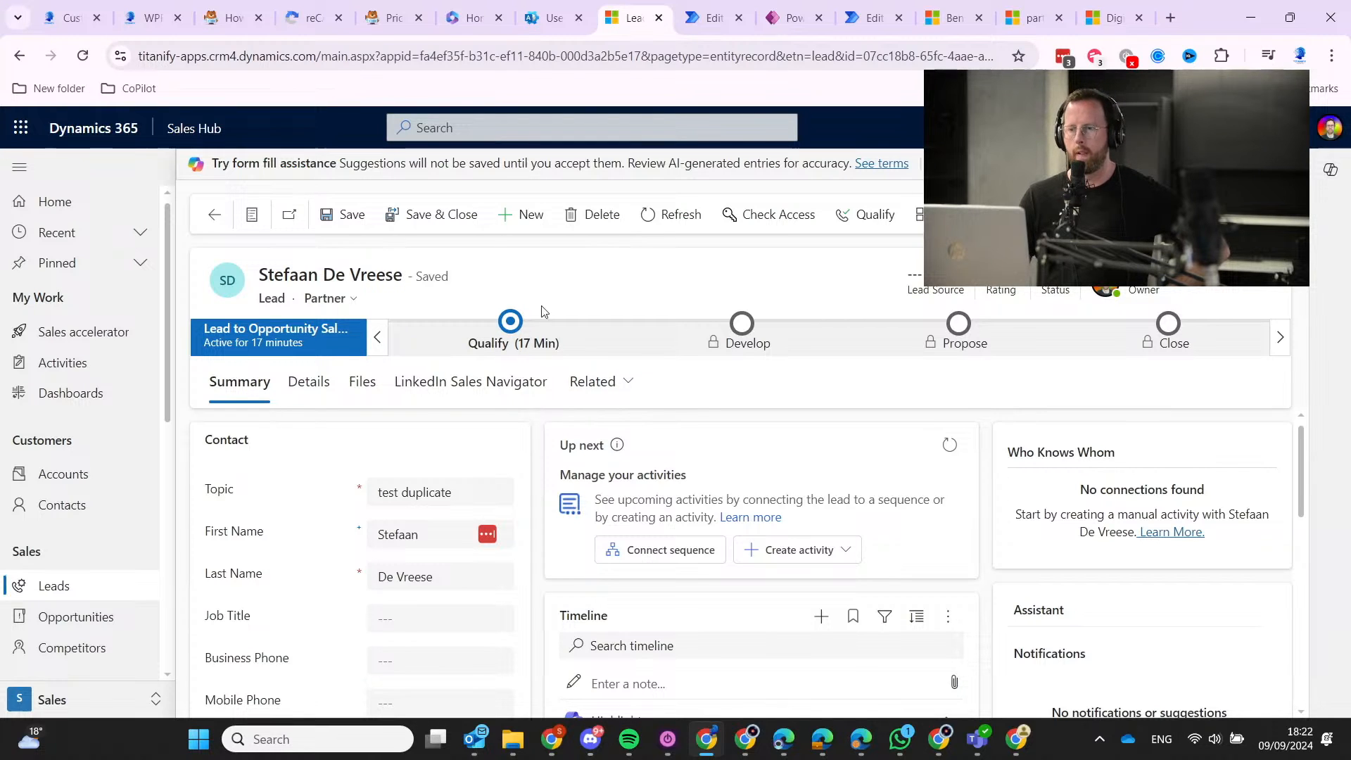
{"action": "left_click", "coordinate": [942, 218]}
{"action": "left_click", "coordinate": [1025, 214]}
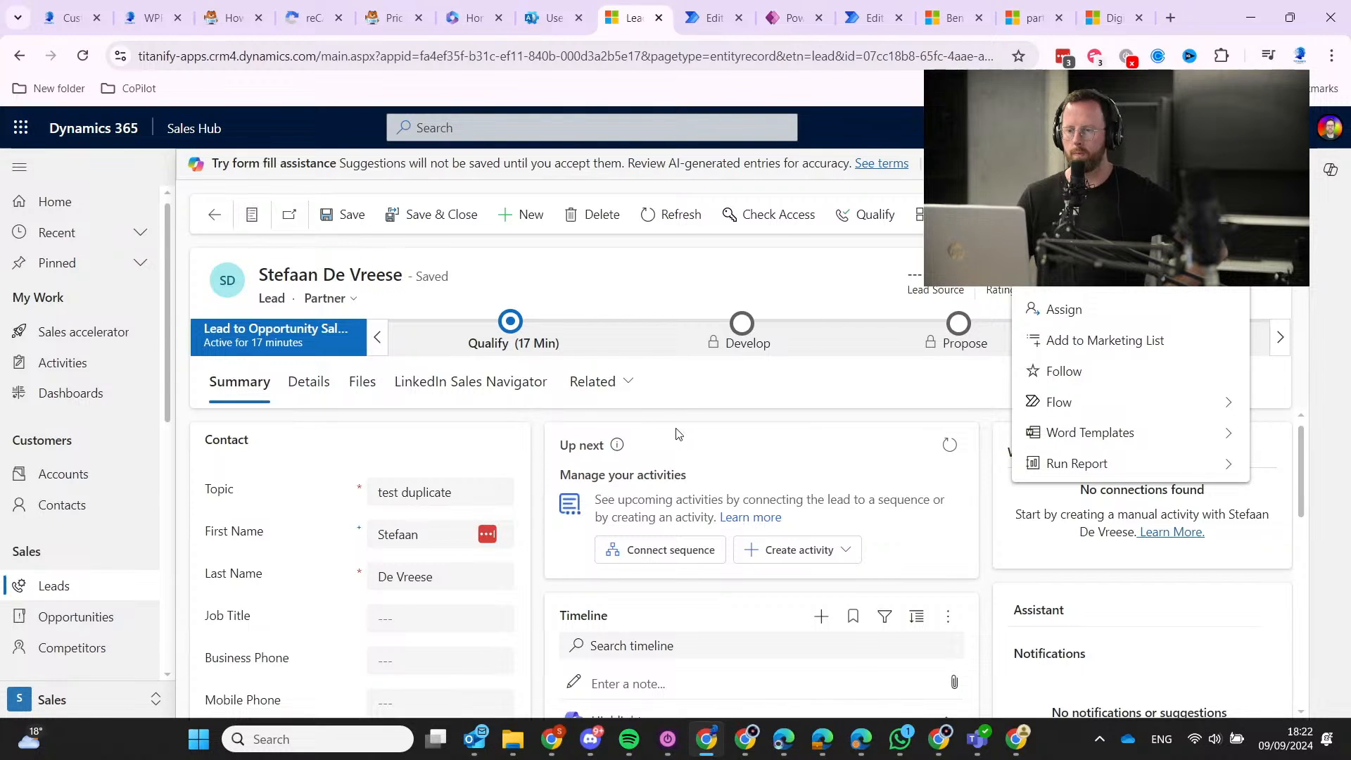
{"action": "left_click", "coordinate": [611, 384]}
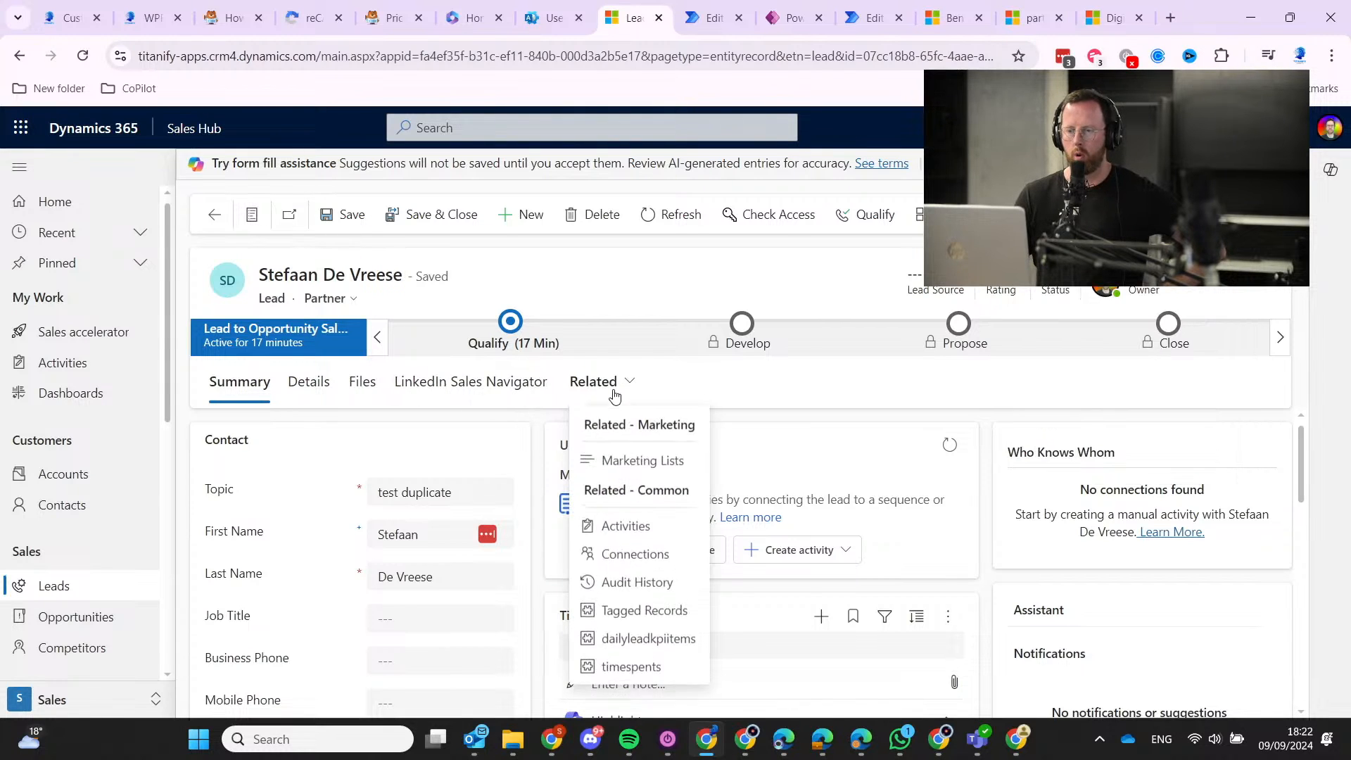
{"action": "left_click", "coordinate": [665, 531]}
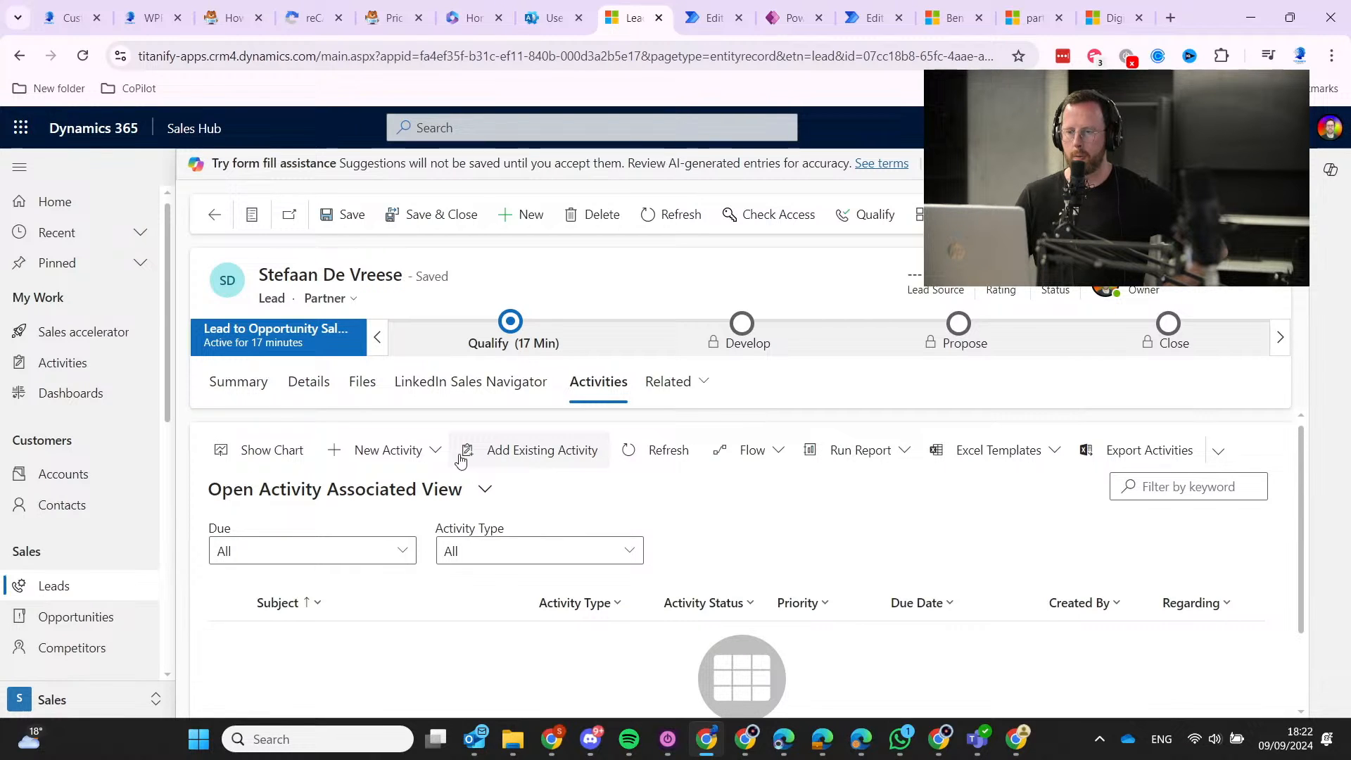
Check the New Activity and Related menus, then return to the lead's Summary tab.
{"action": "left_click", "coordinate": [418, 458]}
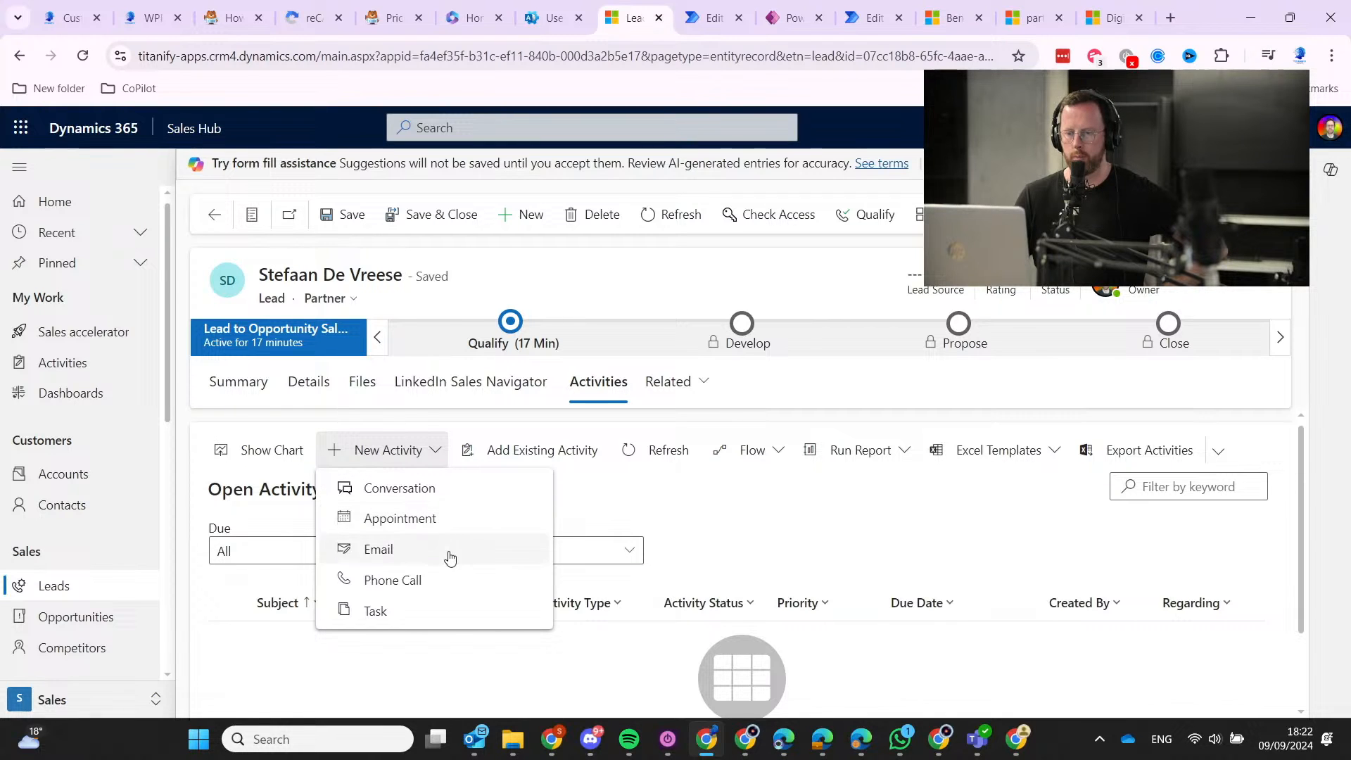
{"action": "left_click", "coordinate": [781, 515]}
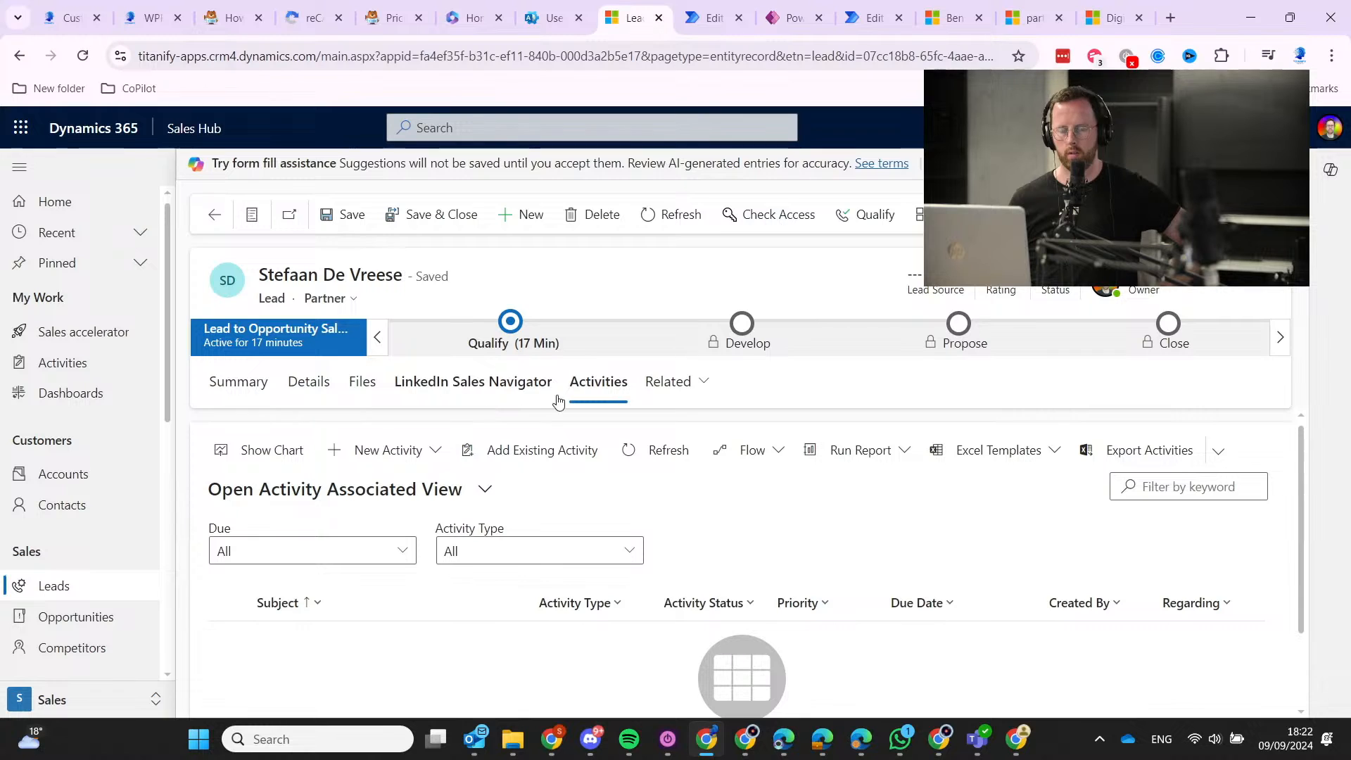
{"action": "left_click", "coordinate": [688, 398]}
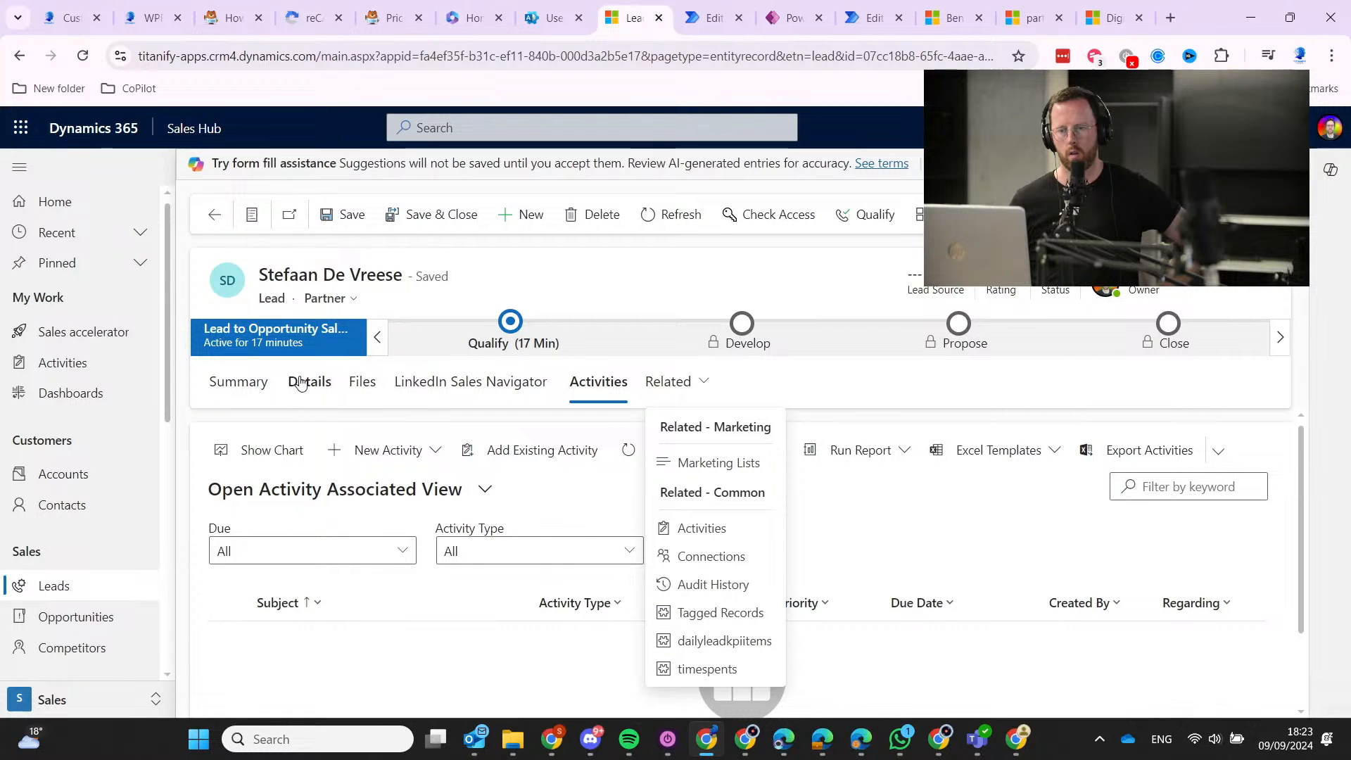
{"action": "left_click", "coordinate": [209, 389]}
{"action": "left_click", "coordinate": [211, 386]}
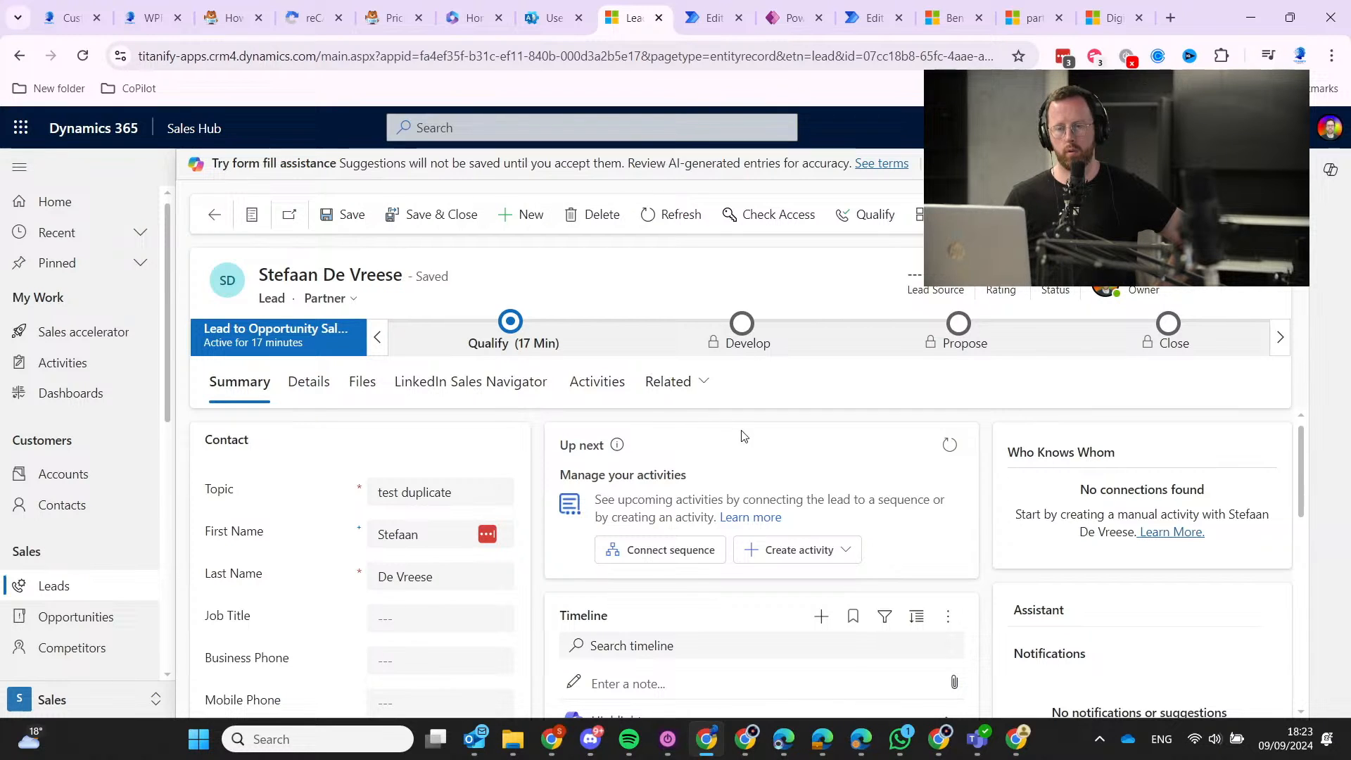
From the Up next card, list the available sequences: Dream 10, ScoreCard and Highway.
{"action": "left_click_drag", "start_coordinate": [615, 468], "coordinate": [920, 534]}
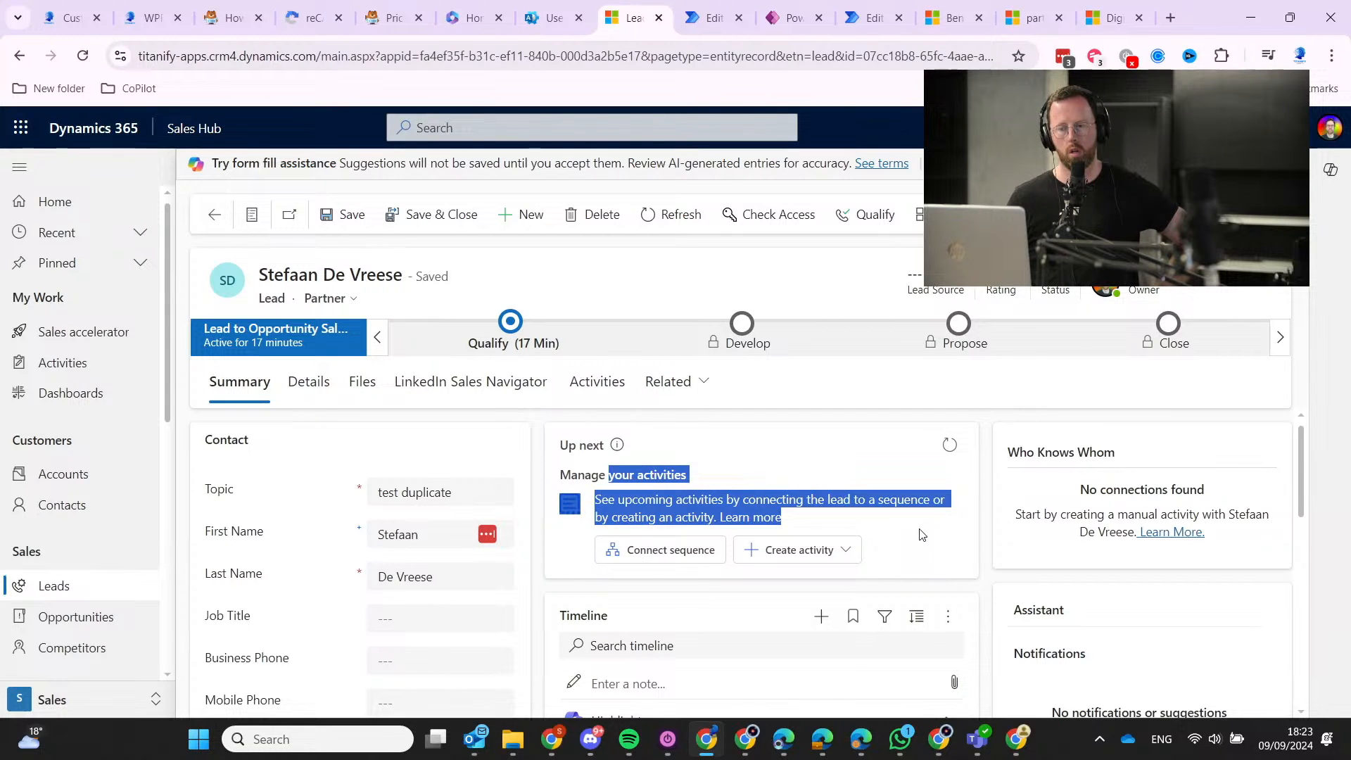
{"action": "left_click", "coordinate": [853, 530]}
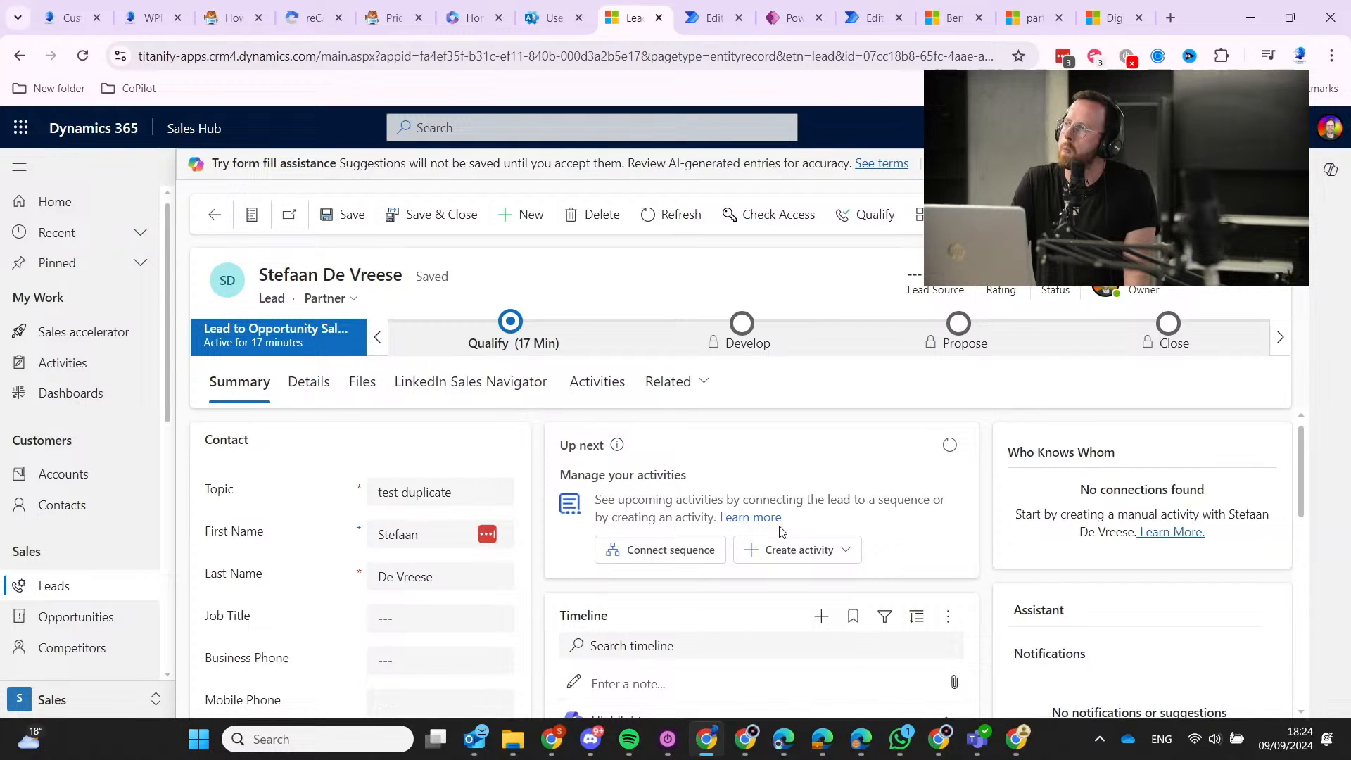
{"action": "left_click", "coordinate": [809, 551]}
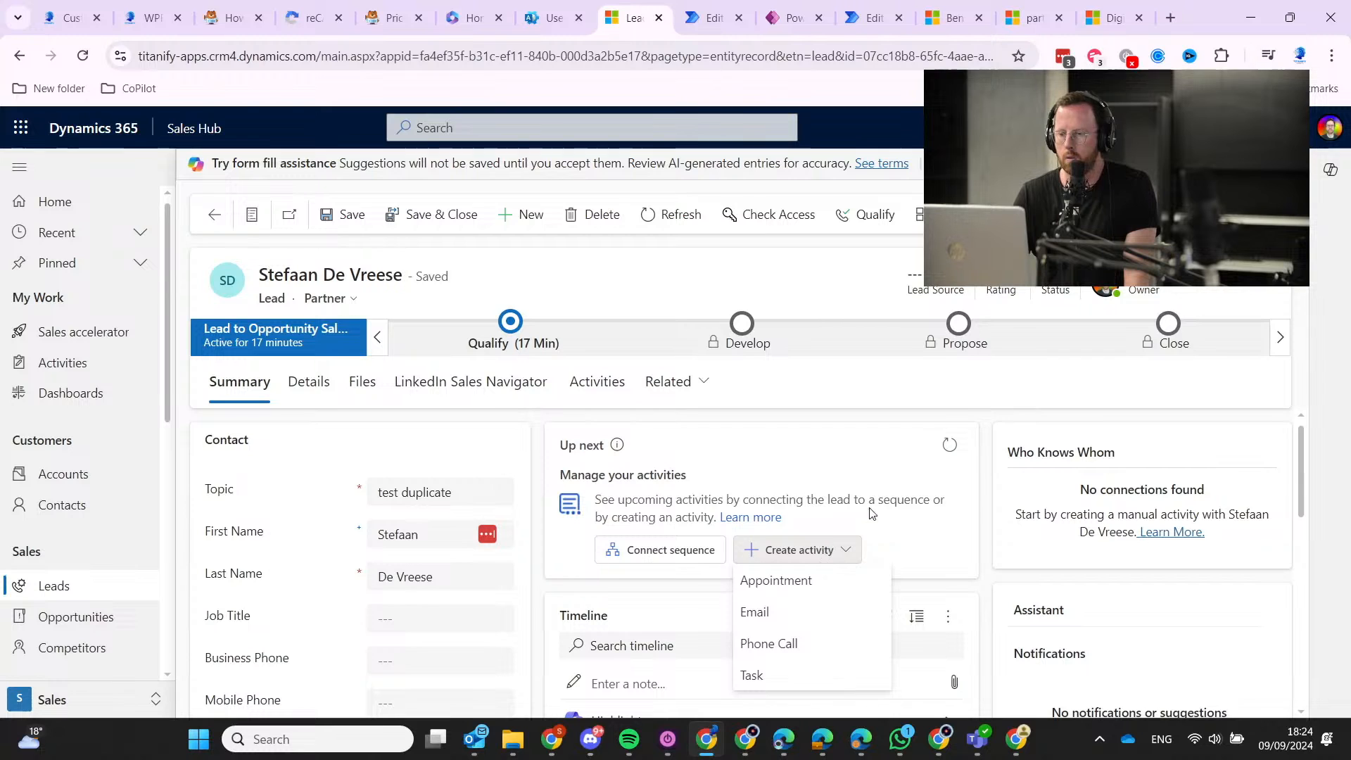
{"action": "left_click", "coordinate": [763, 486]}
{"action": "left_click", "coordinate": [691, 551]}
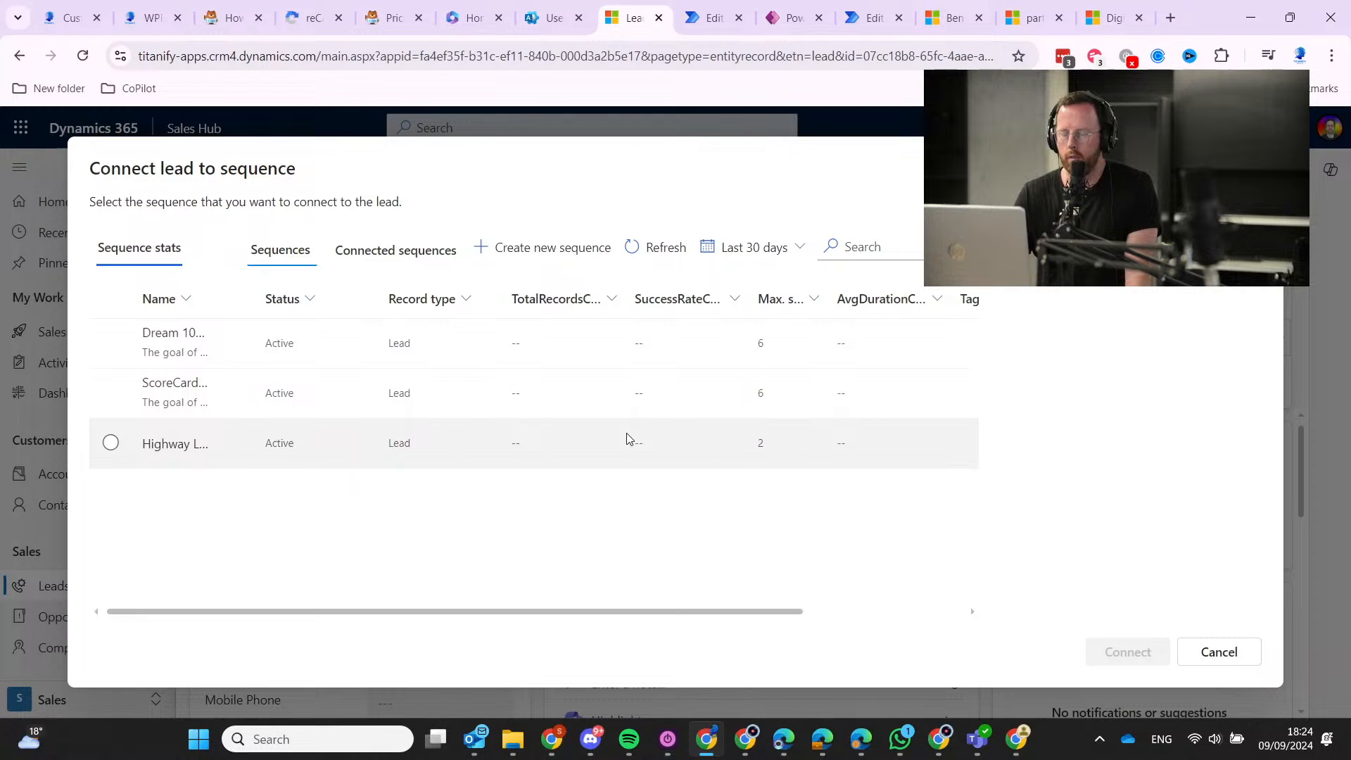
Check the Connected sequences list, then close the dialog without connecting.
{"action": "left_click", "coordinate": [399, 250]}
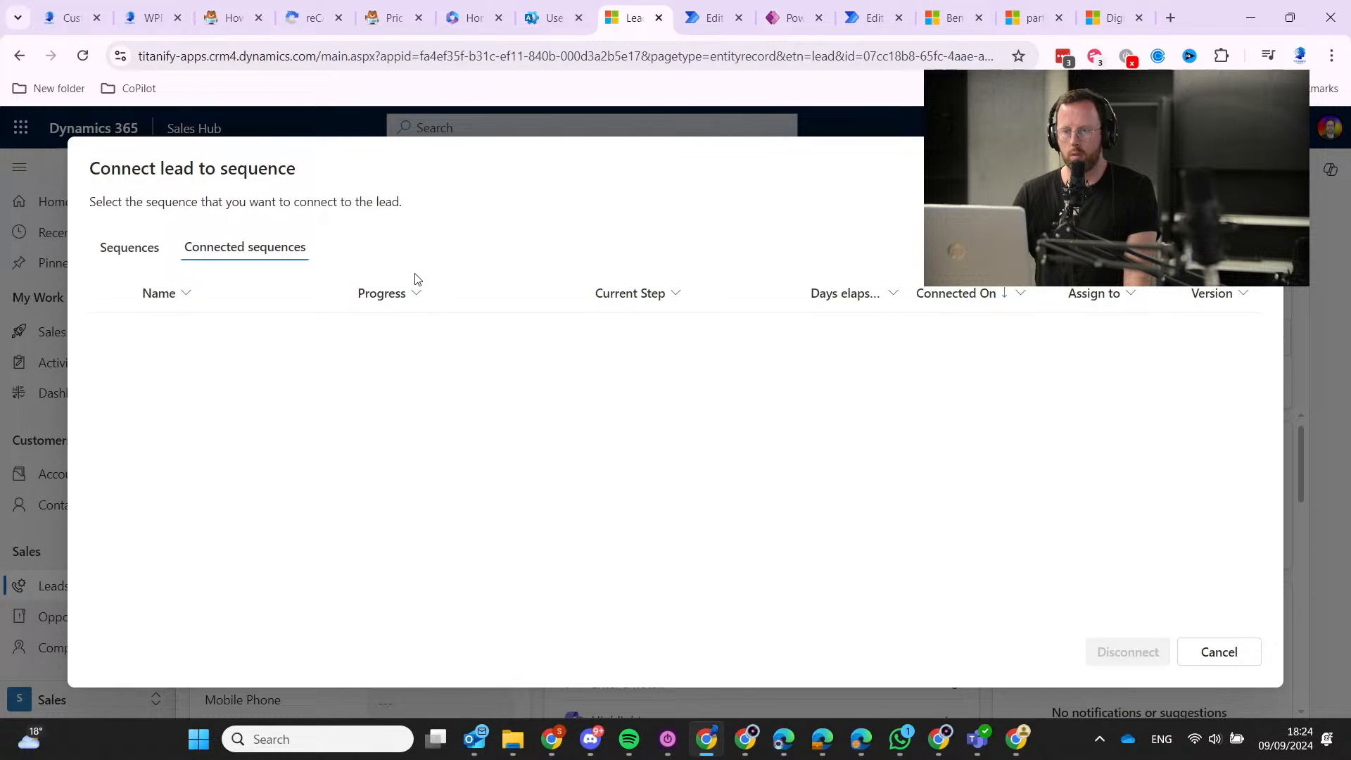
{"action": "left_click", "coordinate": [125, 246]}
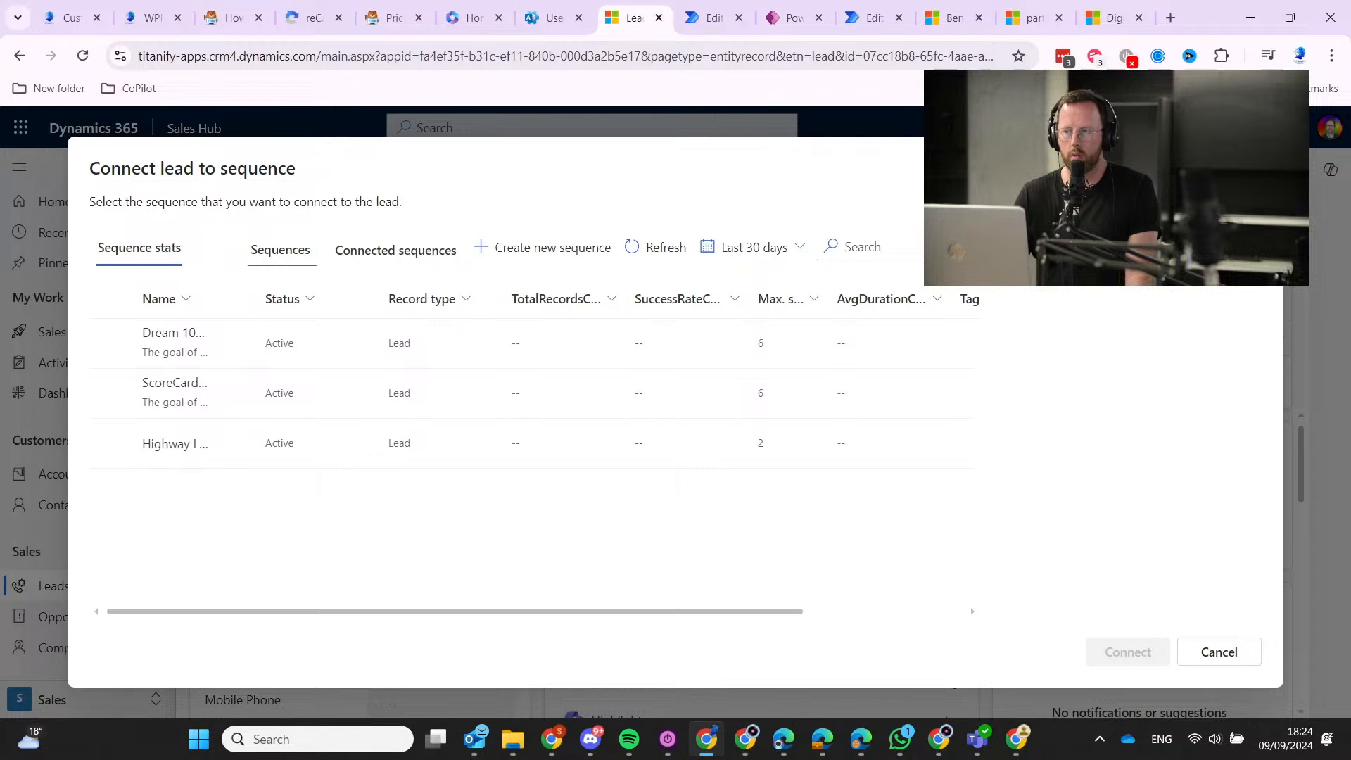
{"action": "key", "text": "Escape"}
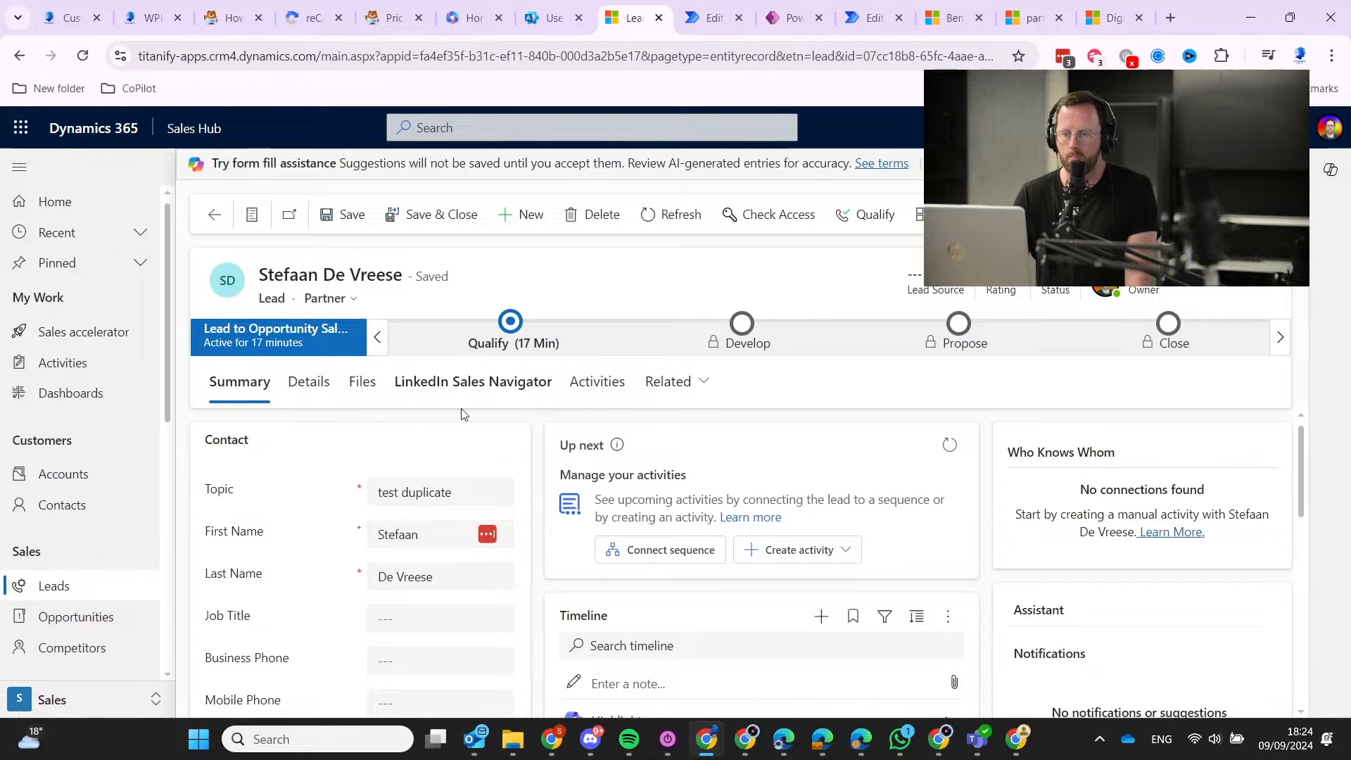
Select the Dream 10 sequence in Connect lead to sequence and connect it.
{"action": "left_click", "coordinate": [674, 555]}
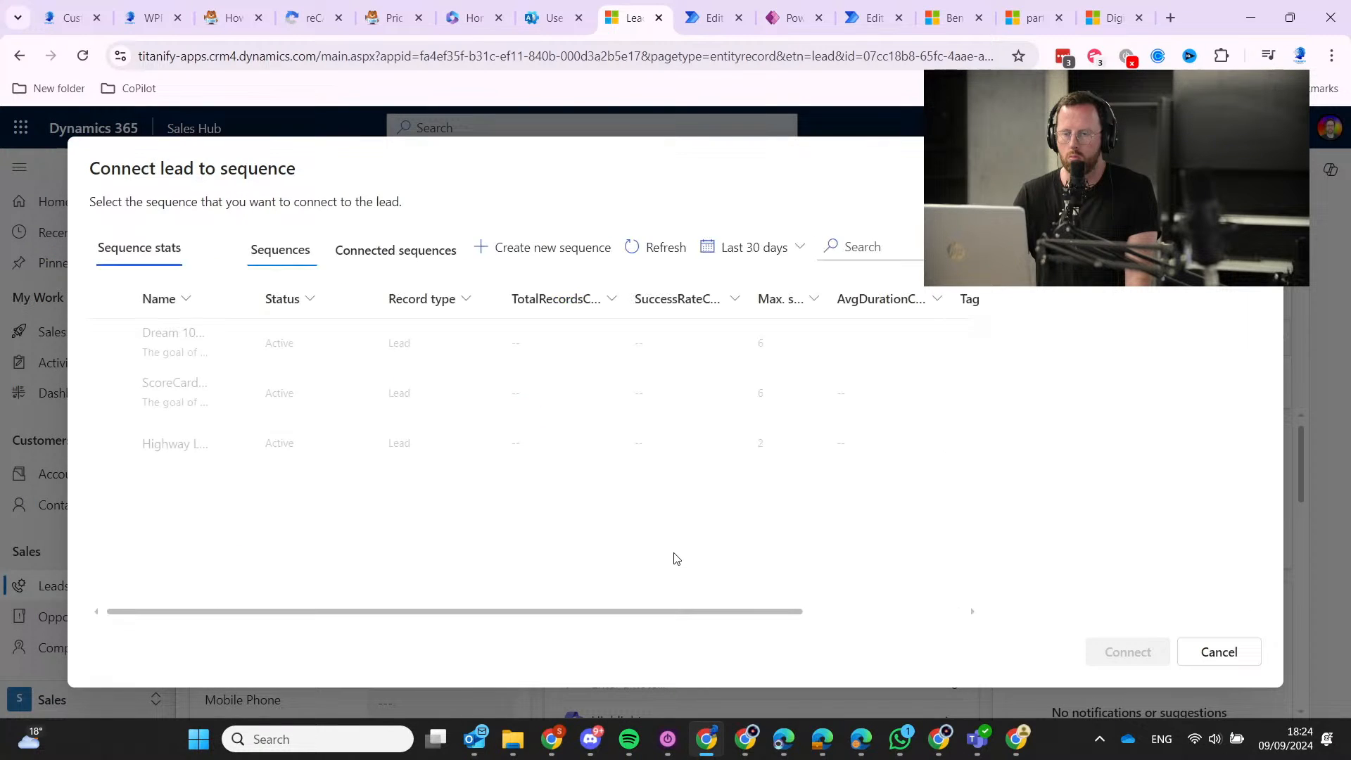
{"action": "left_click", "coordinate": [113, 345]}
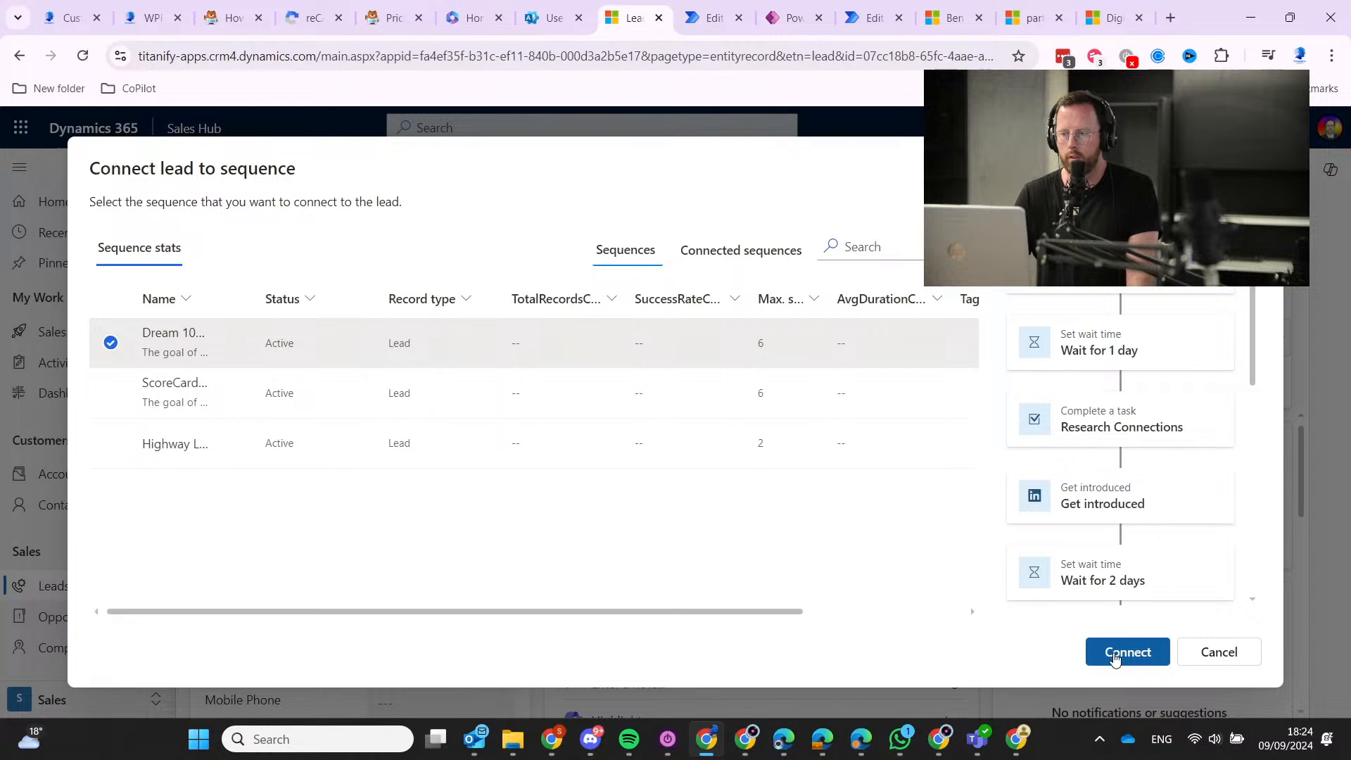
{"action": "left_click", "coordinate": [1114, 655]}
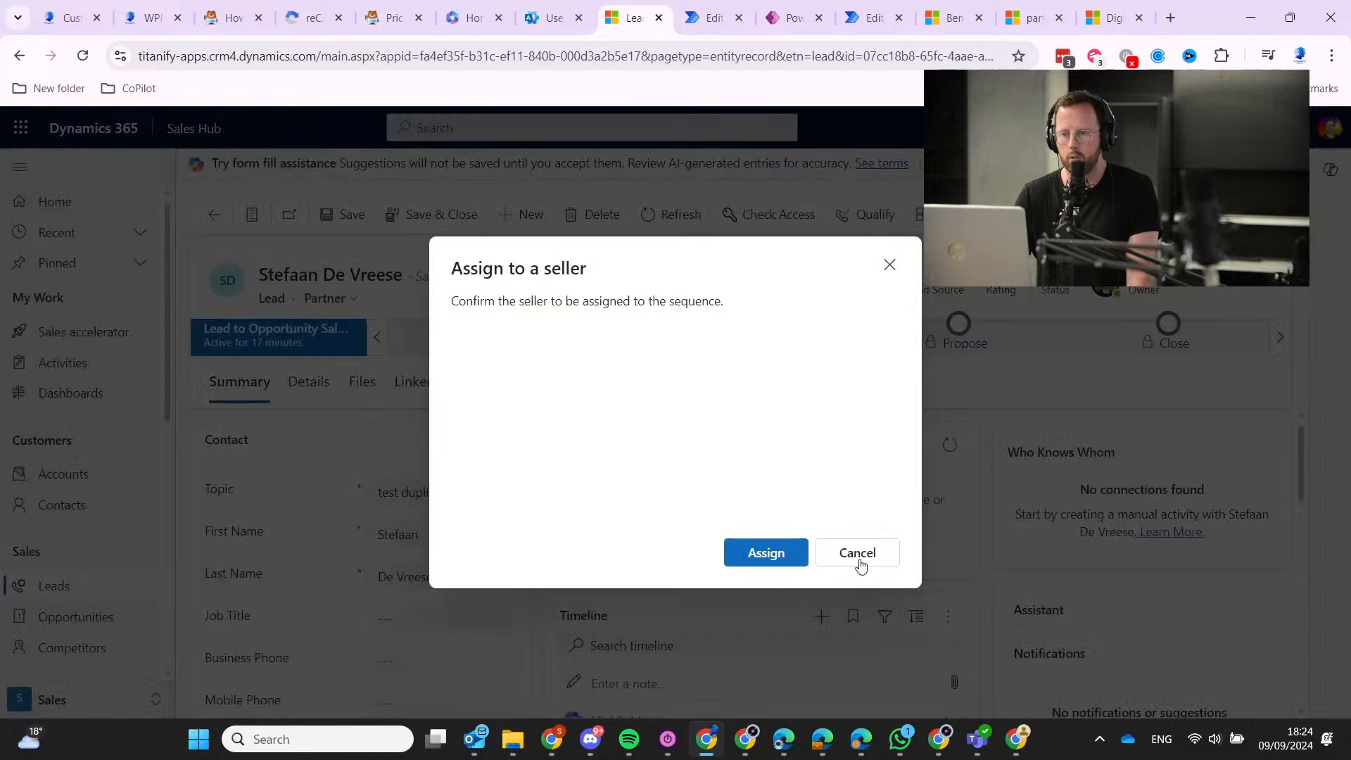
Confirm the seller assignment, then reload the lead page when loading stalls.
{"action": "left_click", "coordinate": [789, 556]}
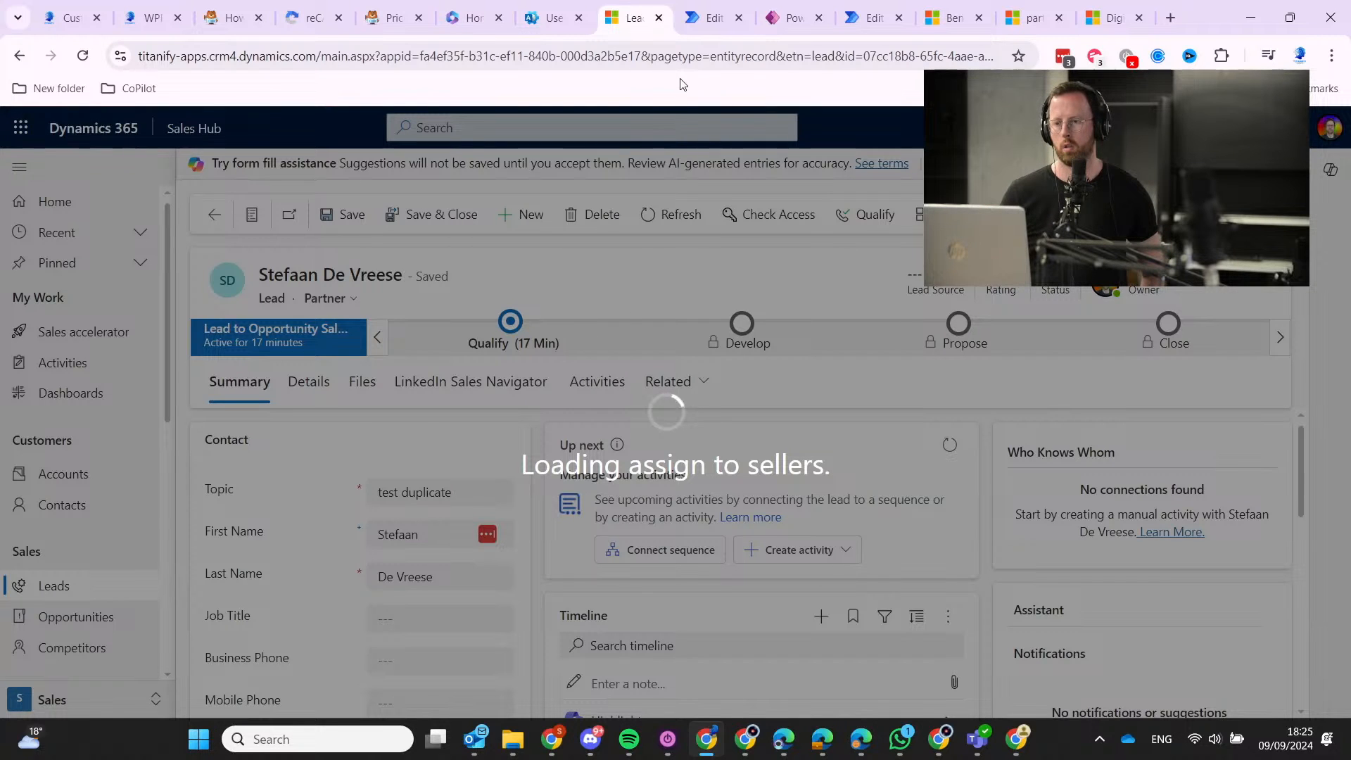
{"action": "left_click", "coordinate": [695, 56]}
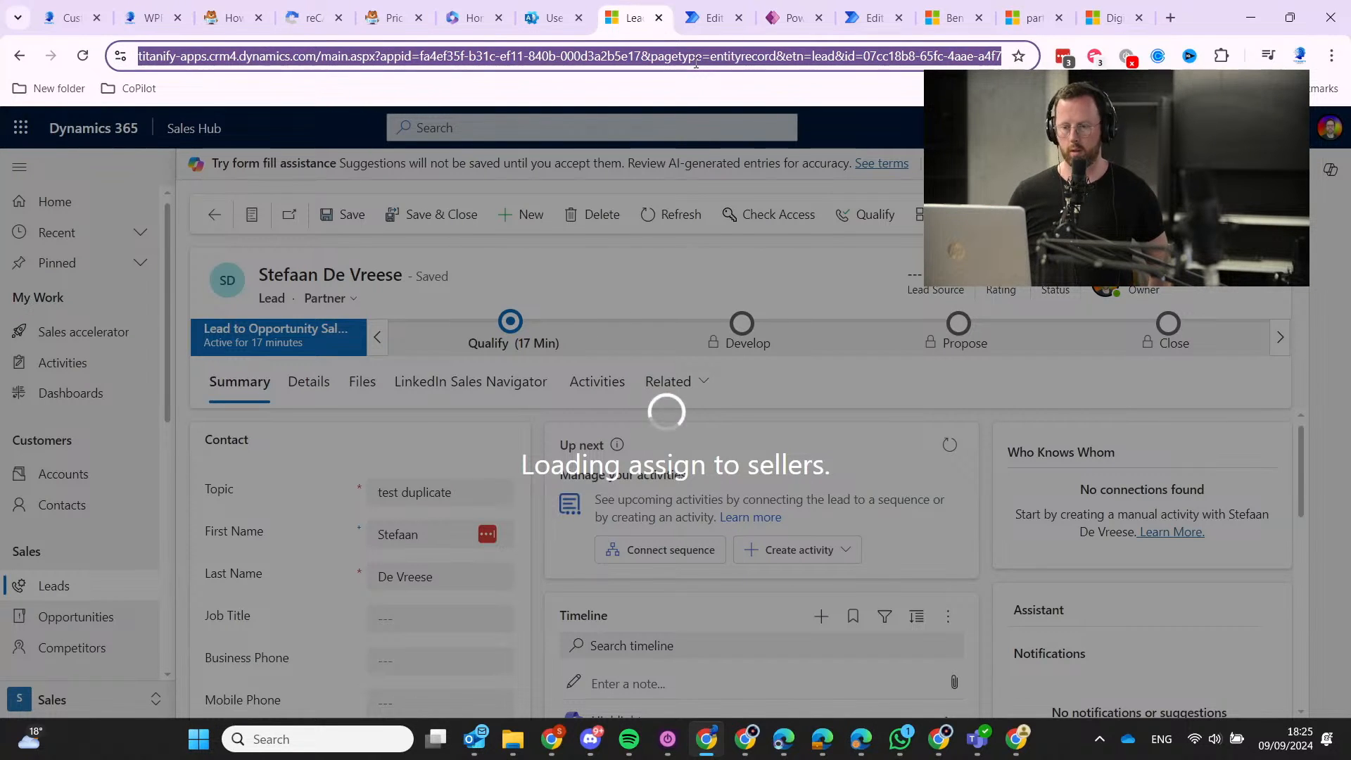
{"action": "key", "text": "Return"}
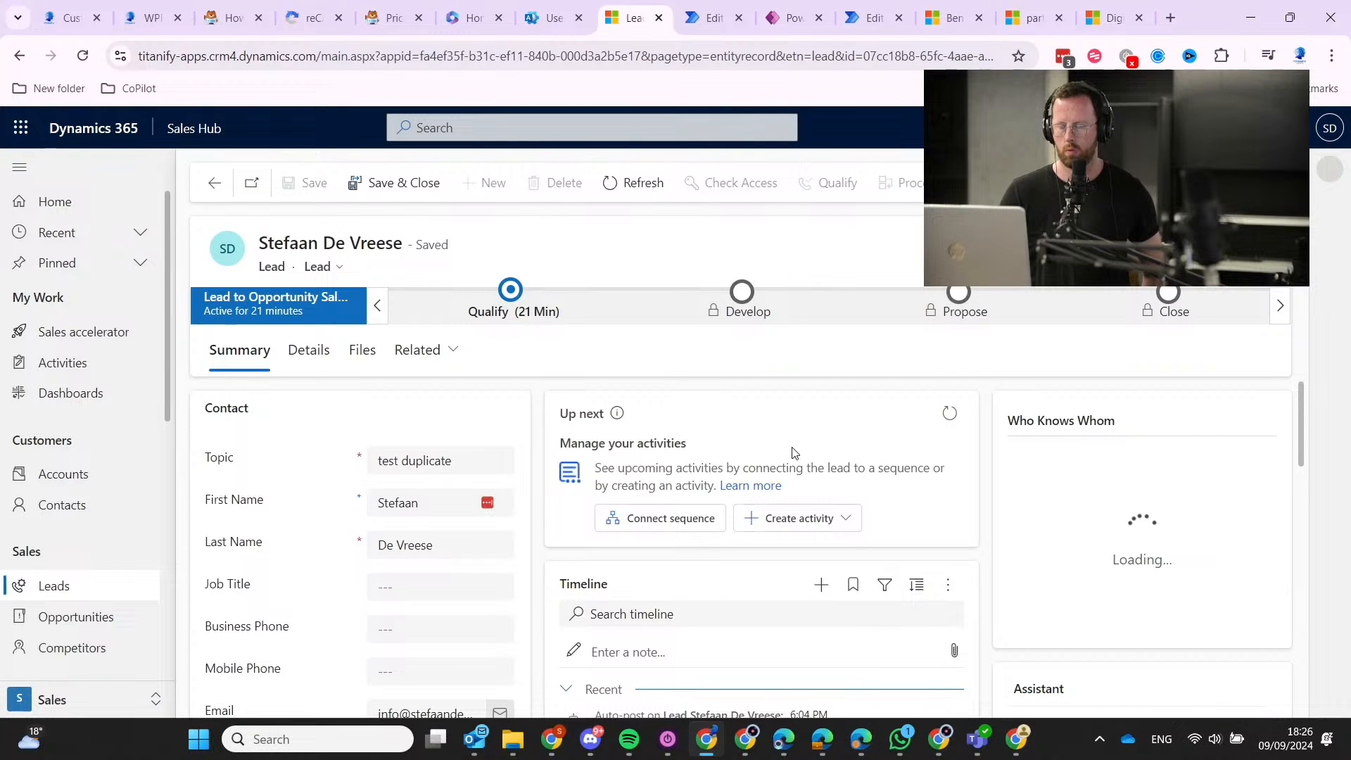
Connect the Dream 100 Potential Partner Follow Up Sequence to the lead and assign the seller.
{"action": "left_click", "coordinate": [678, 521]}
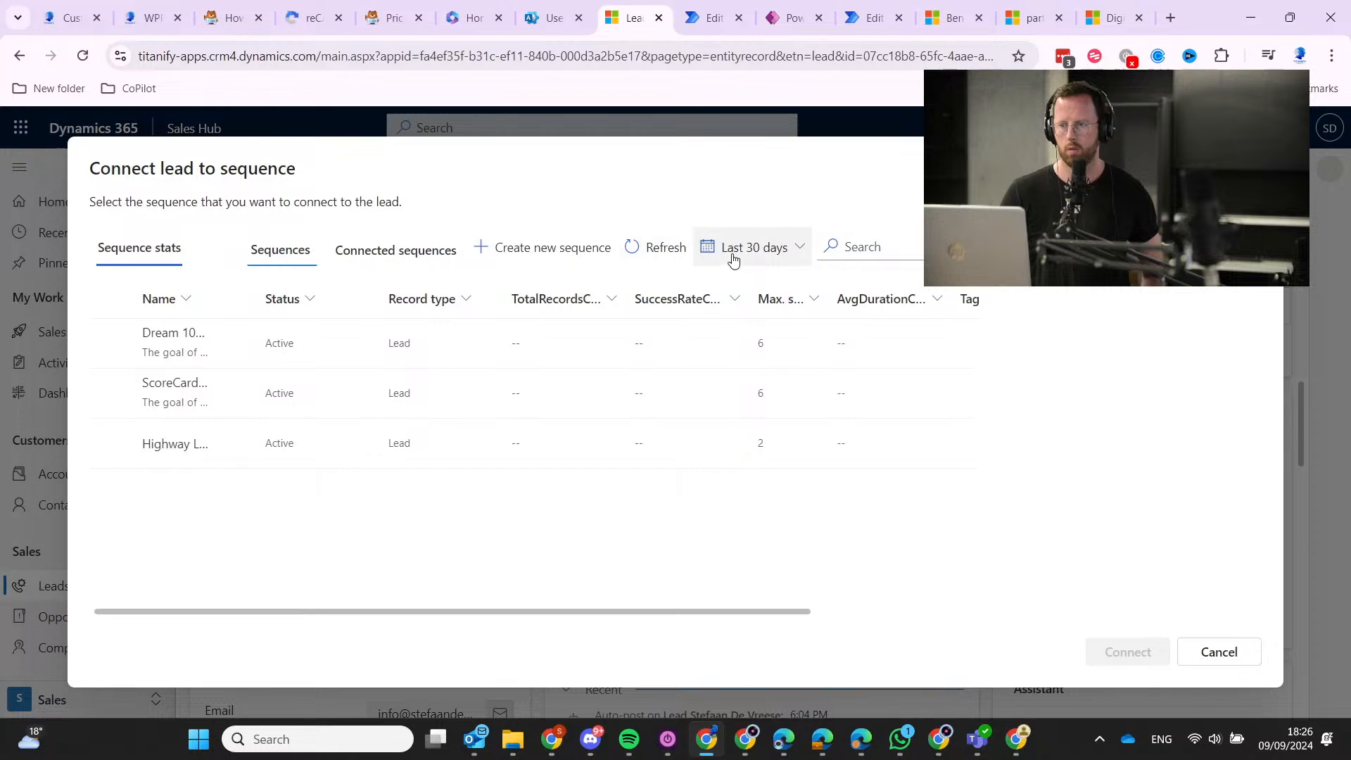
{"action": "left_click", "coordinate": [386, 250]}
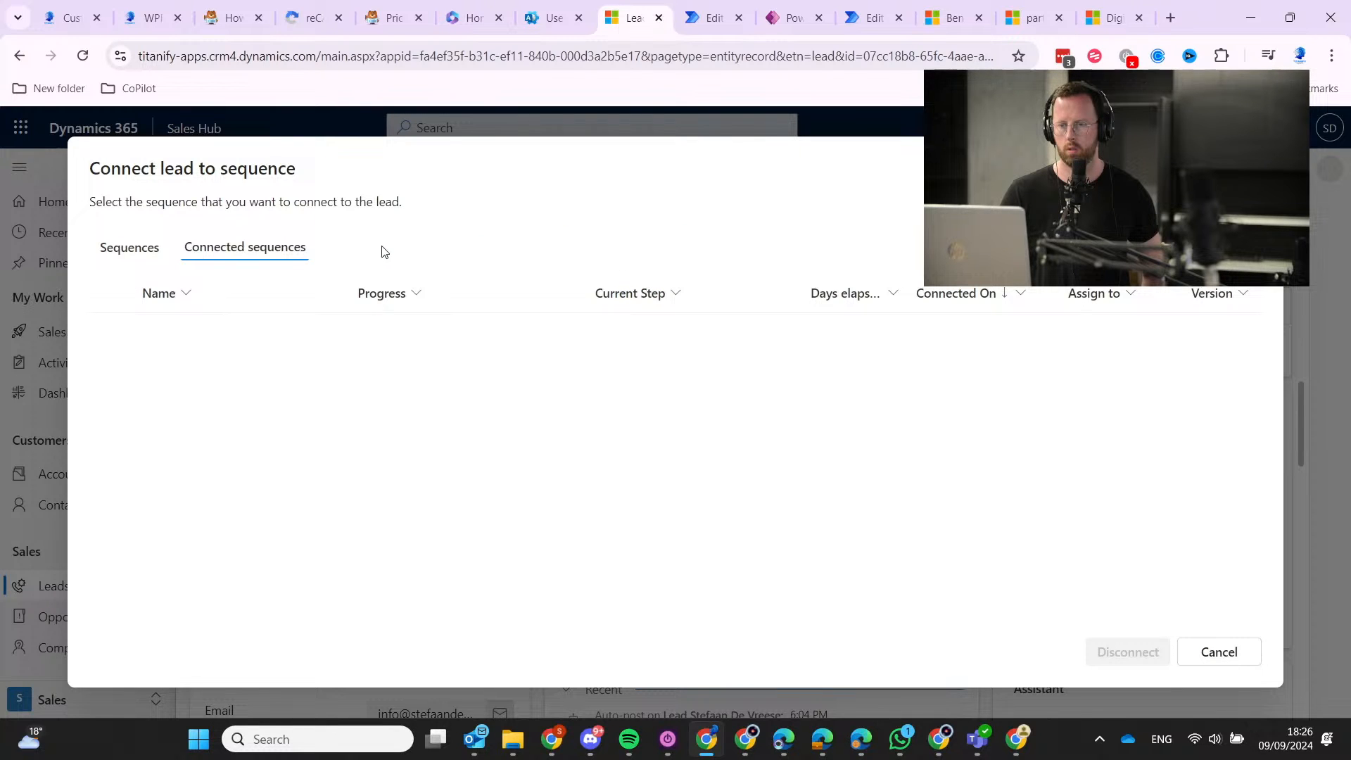
{"action": "left_click", "coordinate": [146, 252]}
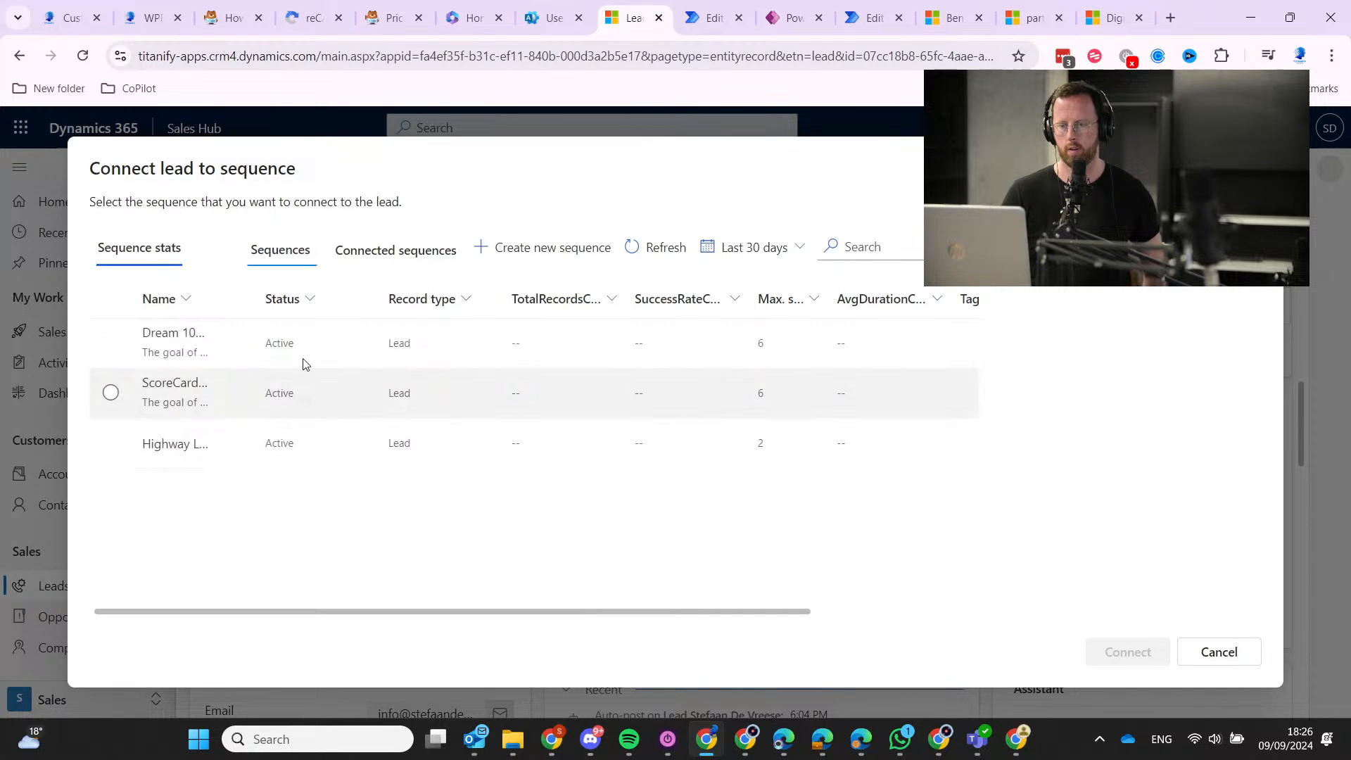
{"action": "left_click", "coordinate": [111, 344]}
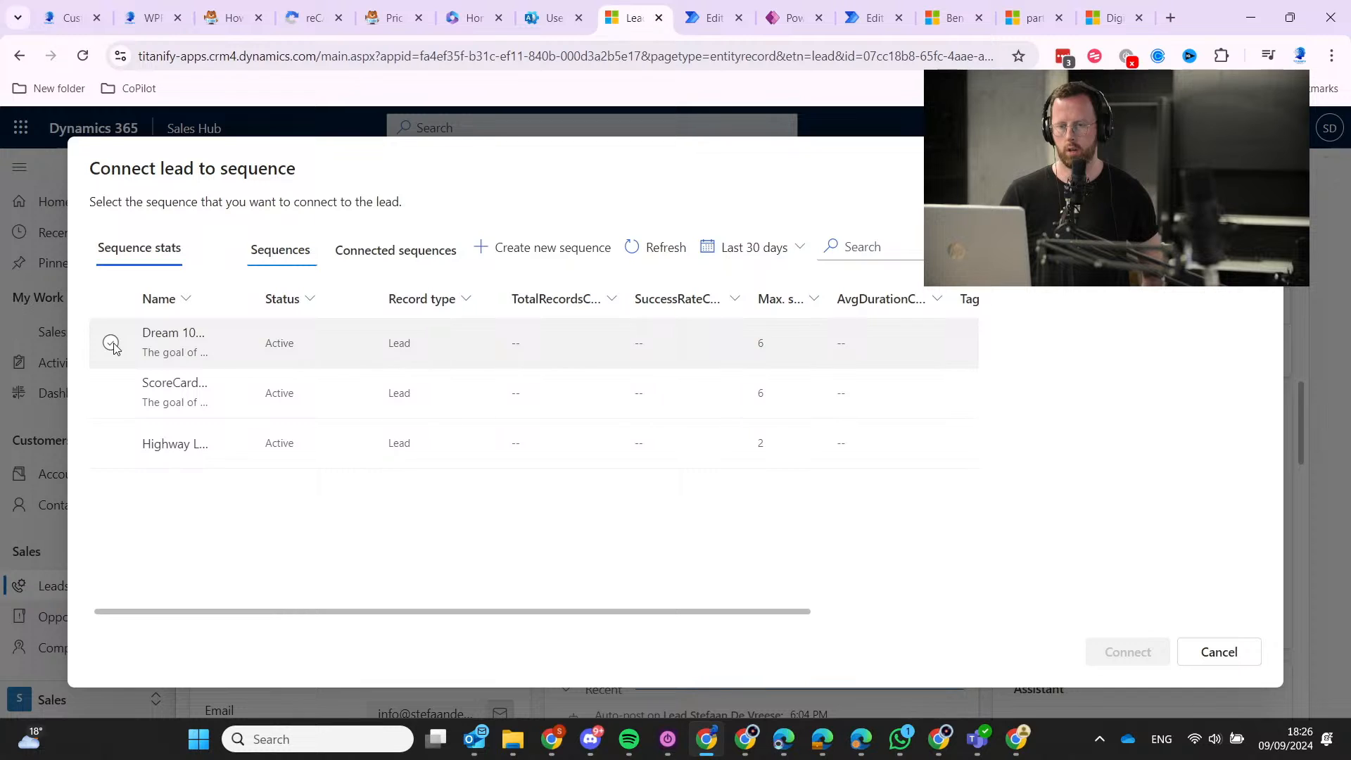
{"action": "left_click", "coordinate": [1129, 653]}
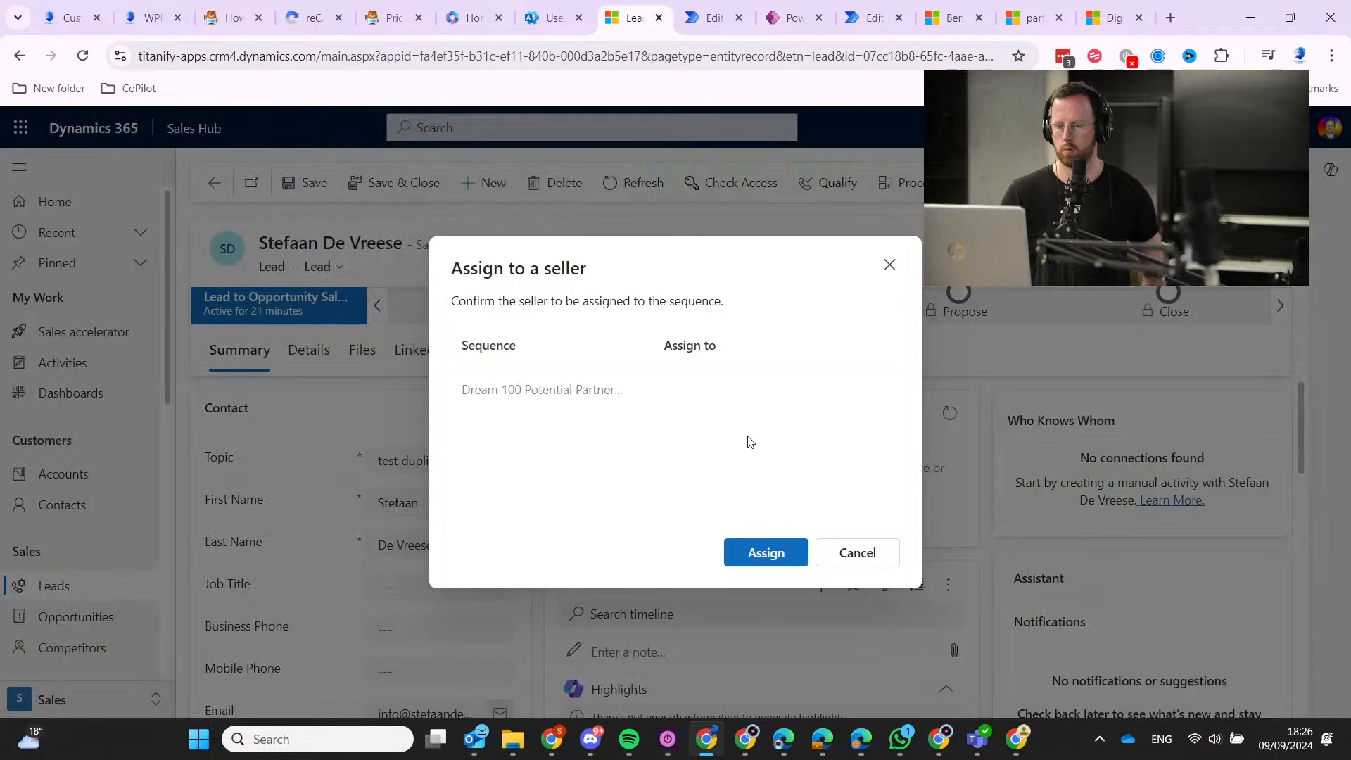
{"action": "left_click", "coordinate": [774, 555]}
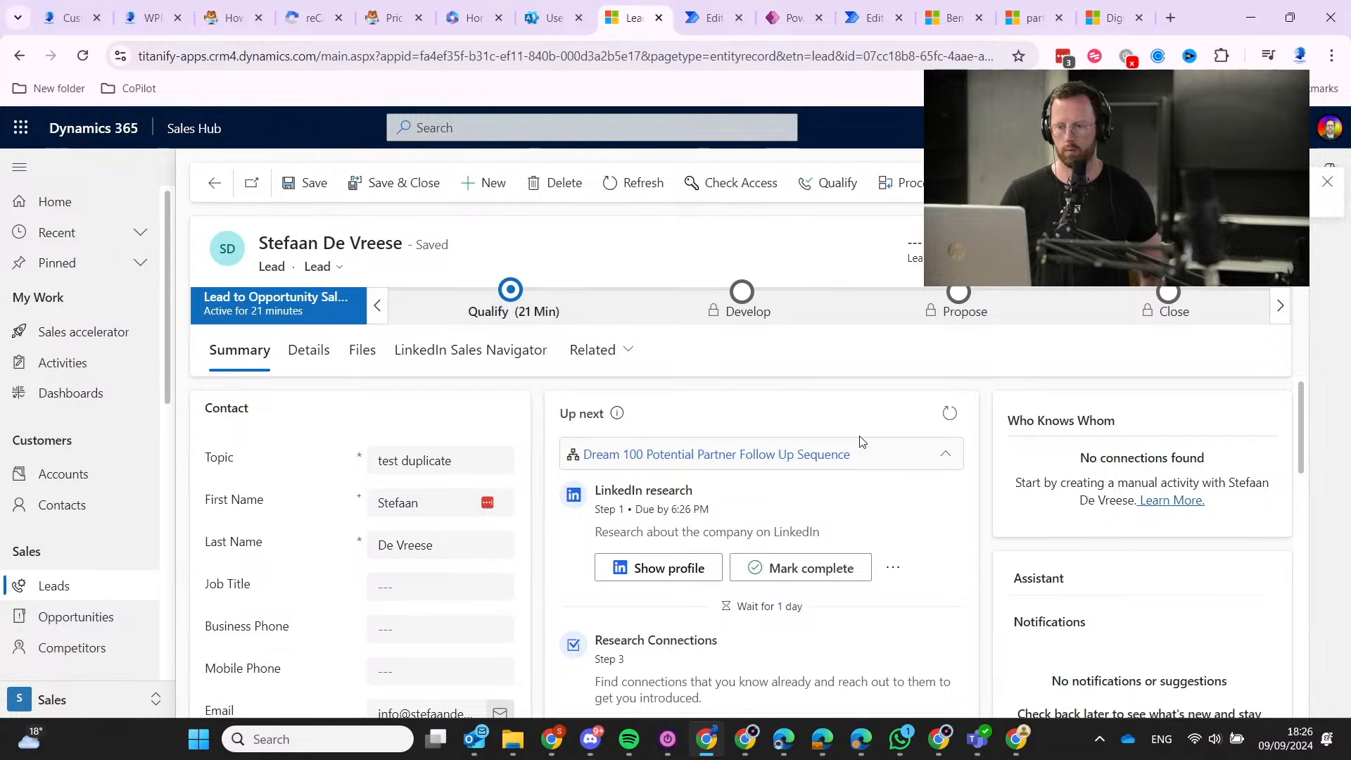
Review the Up next steps and check the LinkedIn research step's options.
{"action": "scroll", "coordinate": [708, 533], "scroll_direction": "down", "scroll_amount": 3}
{"action": "scroll", "coordinate": [708, 534], "scroll_direction": "up", "scroll_amount": 3}
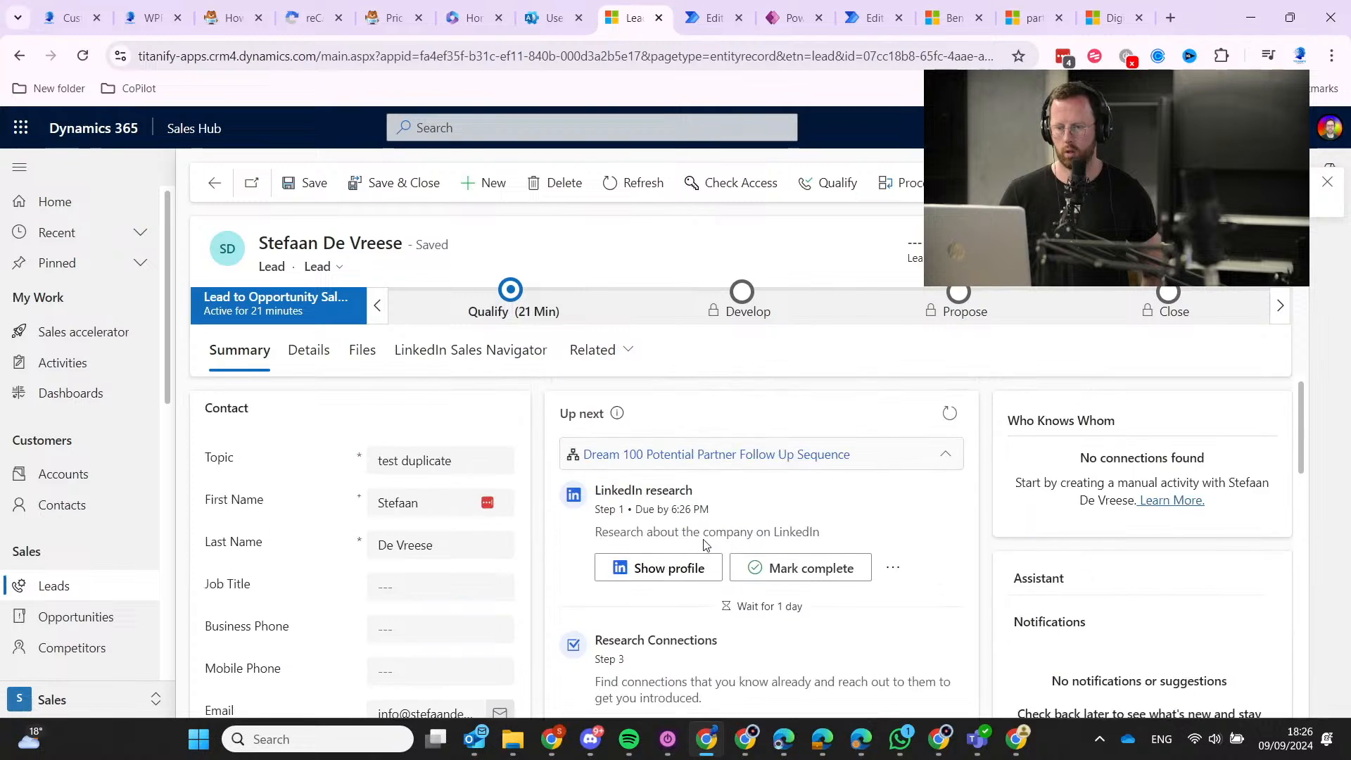
{"action": "scroll", "coordinate": [707, 533], "scroll_direction": "down", "scroll_amount": 8}
{"action": "scroll", "coordinate": [707, 533], "scroll_direction": "up", "scroll_amount": 5}
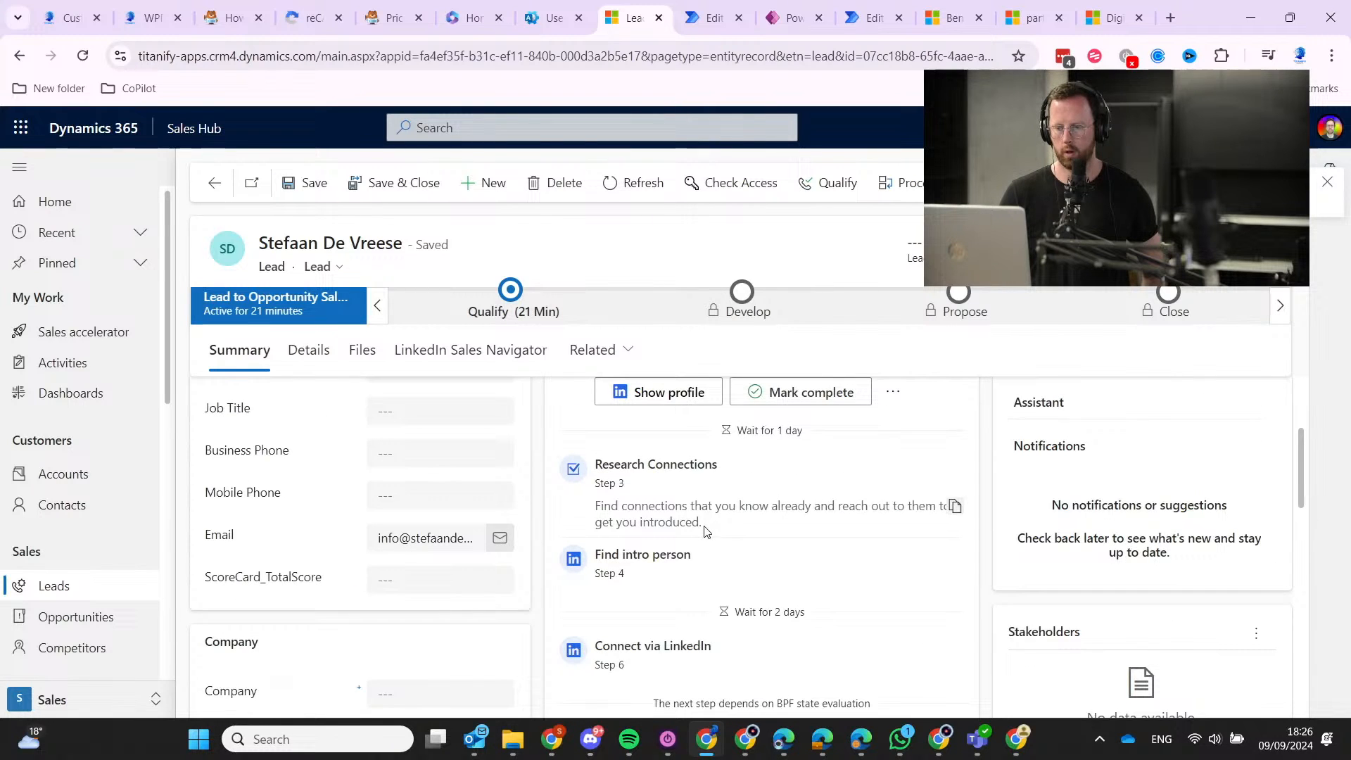
{"action": "scroll", "coordinate": [708, 531], "scroll_direction": "up", "scroll_amount": 2}
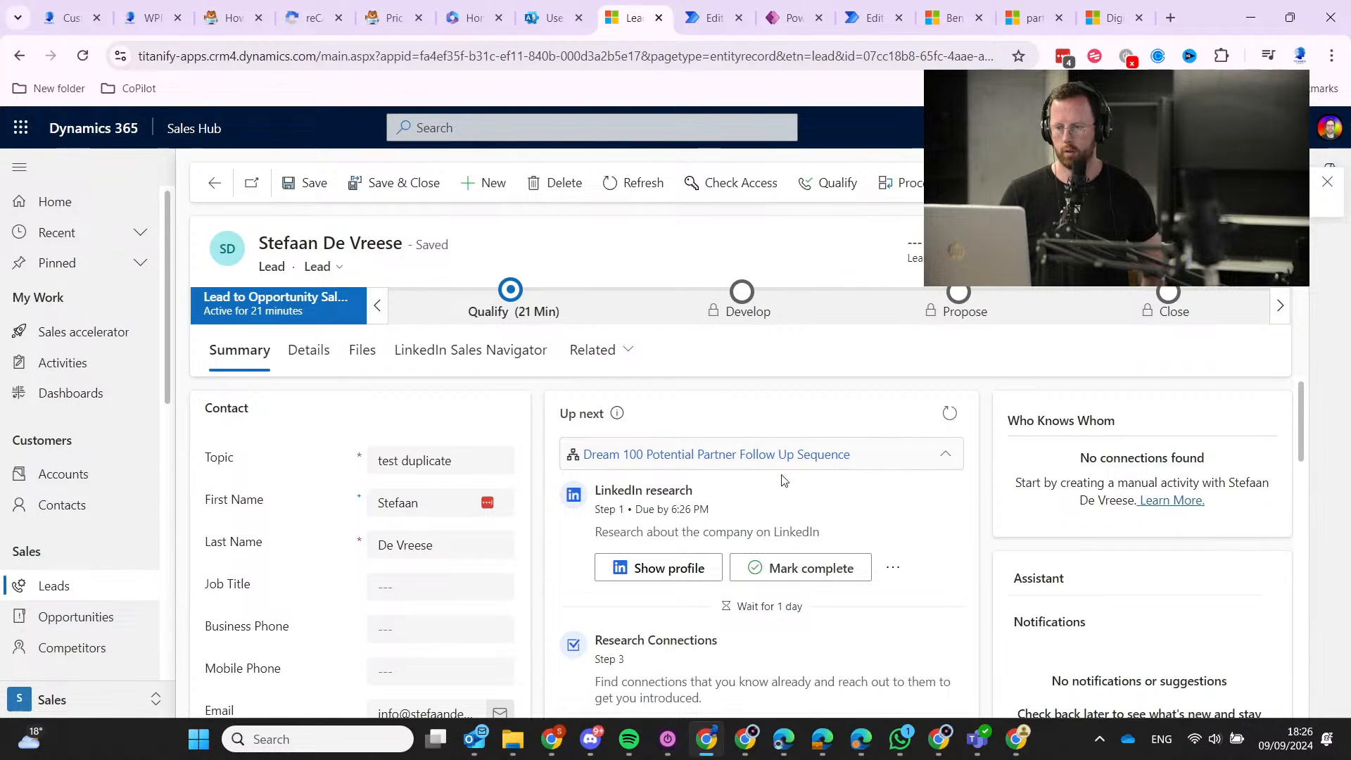
{"action": "scroll", "coordinate": [781, 478], "scroll_direction": "down", "scroll_amount": 4}
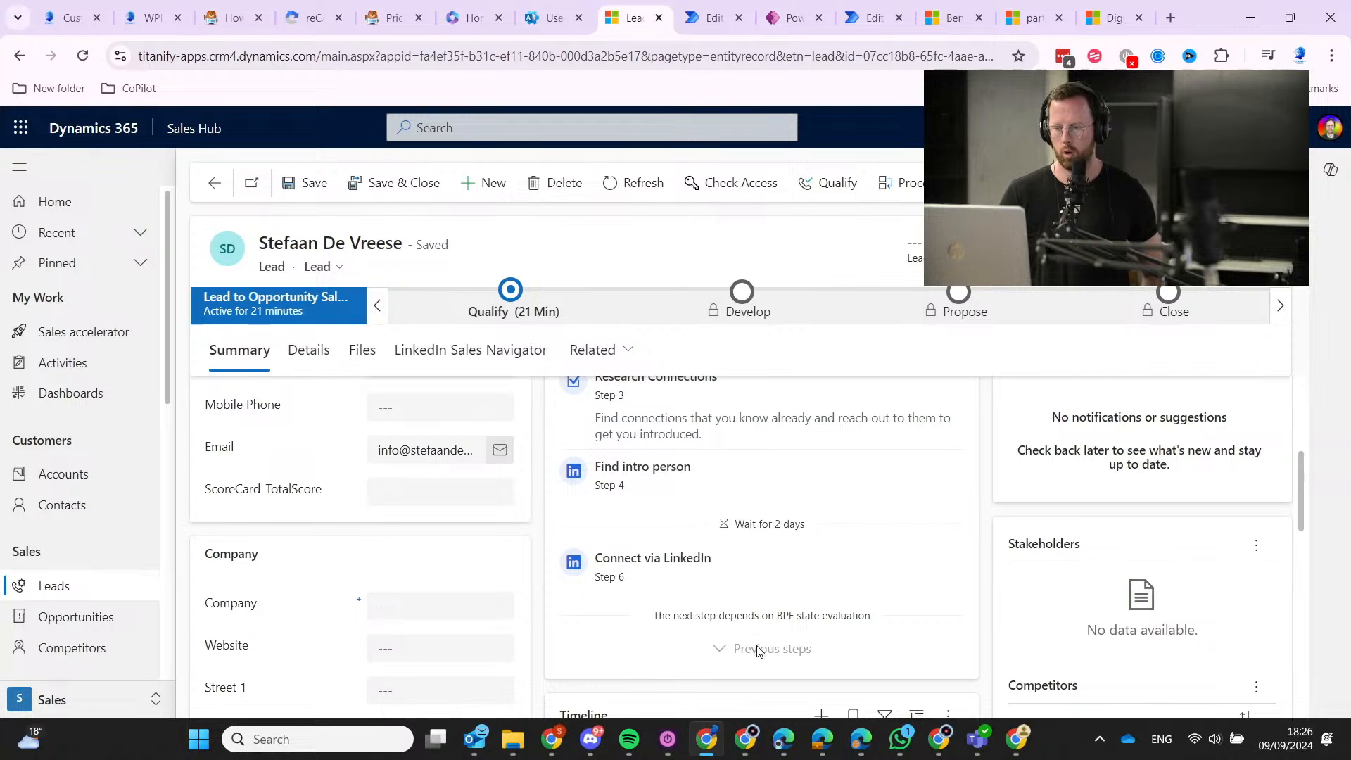
{"action": "scroll", "coordinate": [762, 647], "scroll_direction": "up", "scroll_amount": 4}
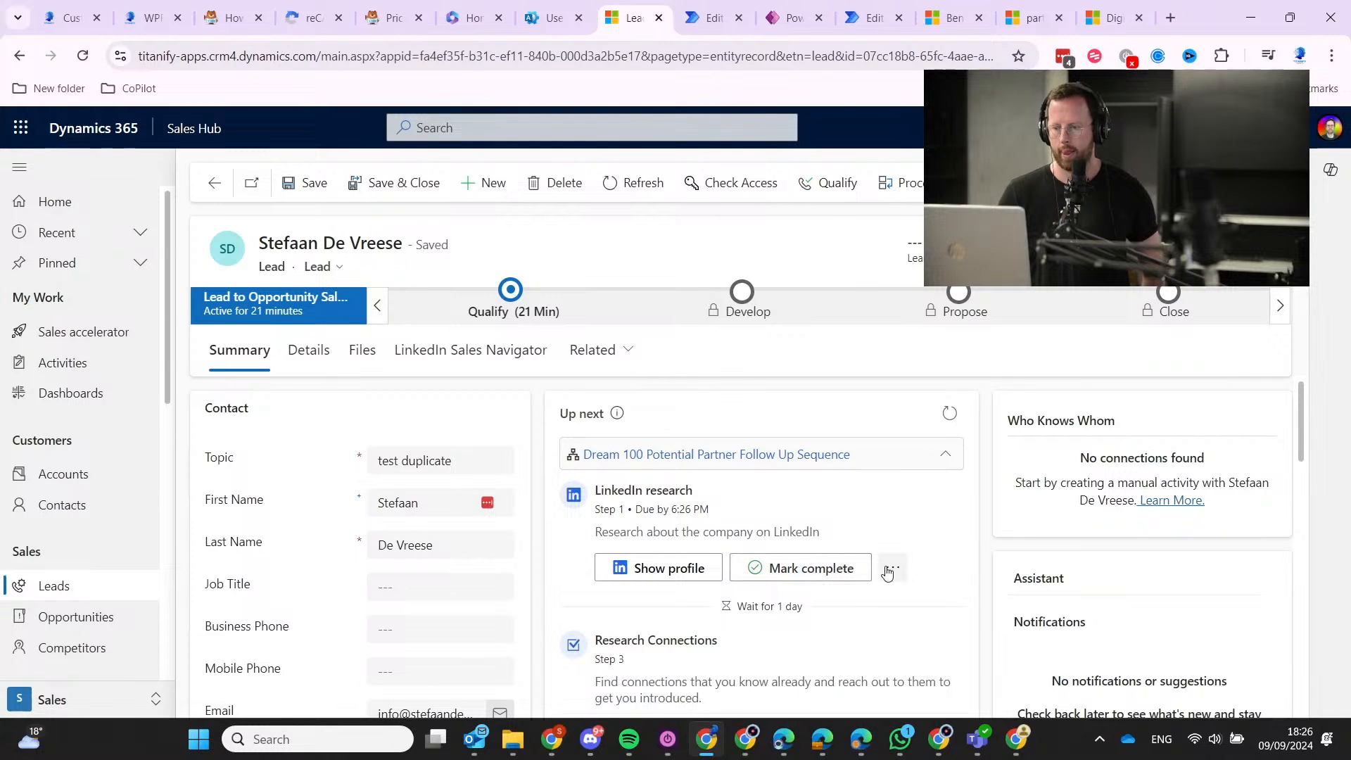
{"action": "left_click", "coordinate": [892, 567]}
{"action": "left_click", "coordinate": [959, 410]}
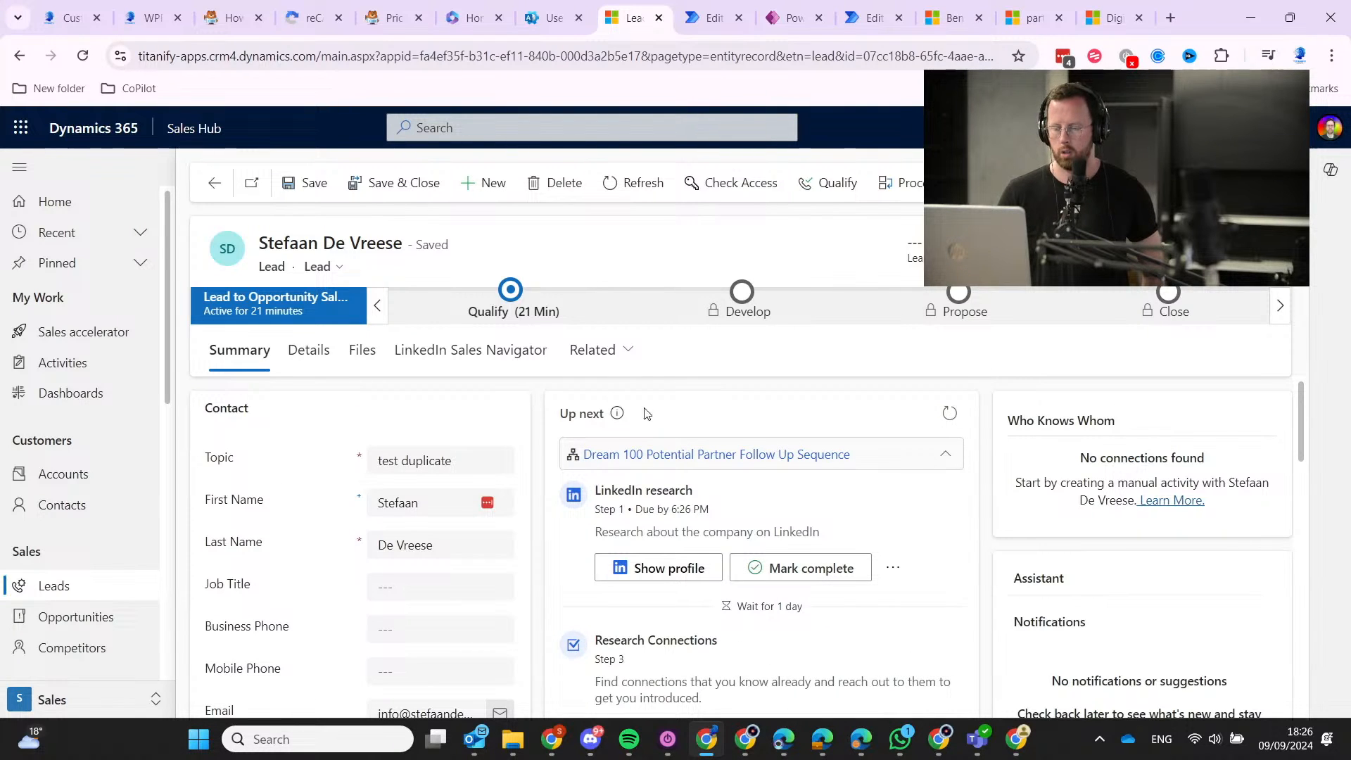
Open and close the lead's related record types list twice.
{"action": "left_click", "coordinate": [593, 352]}
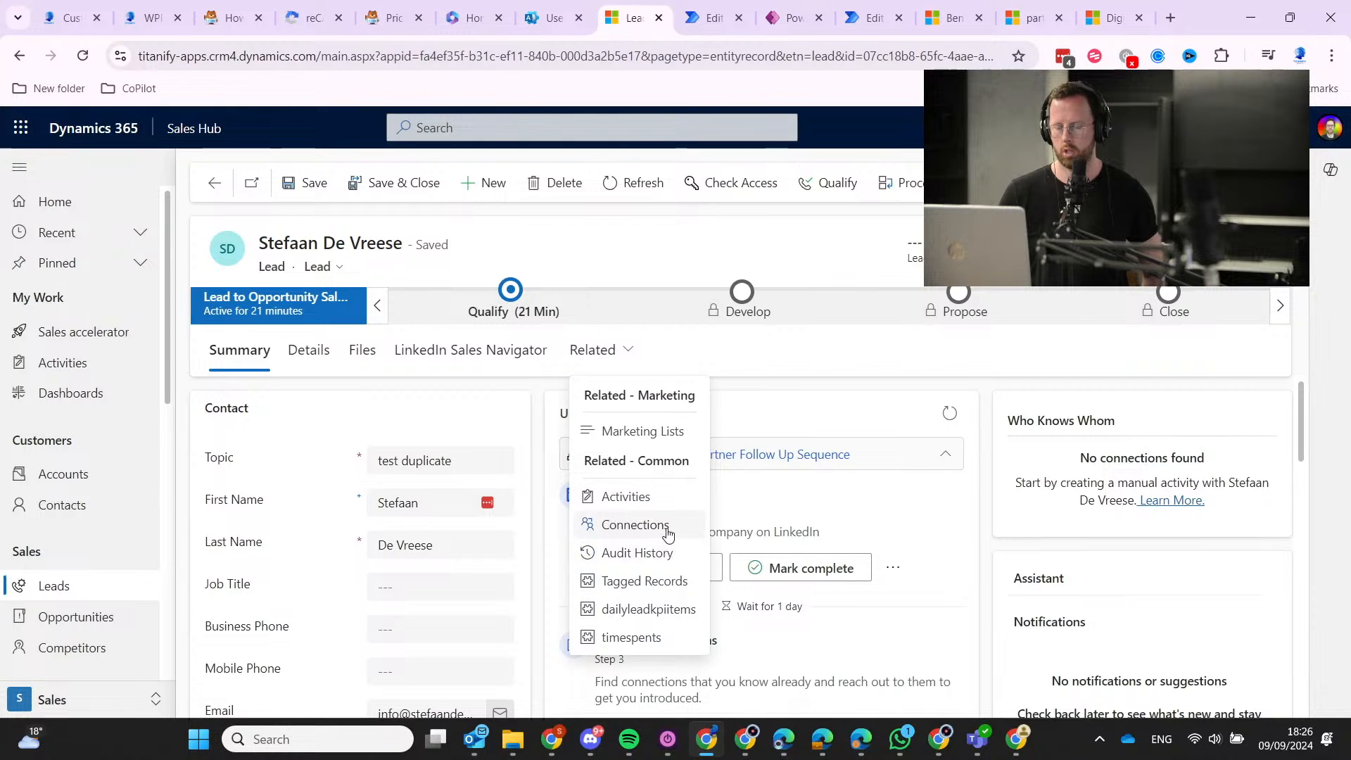
{"action": "left_click", "coordinate": [771, 399]}
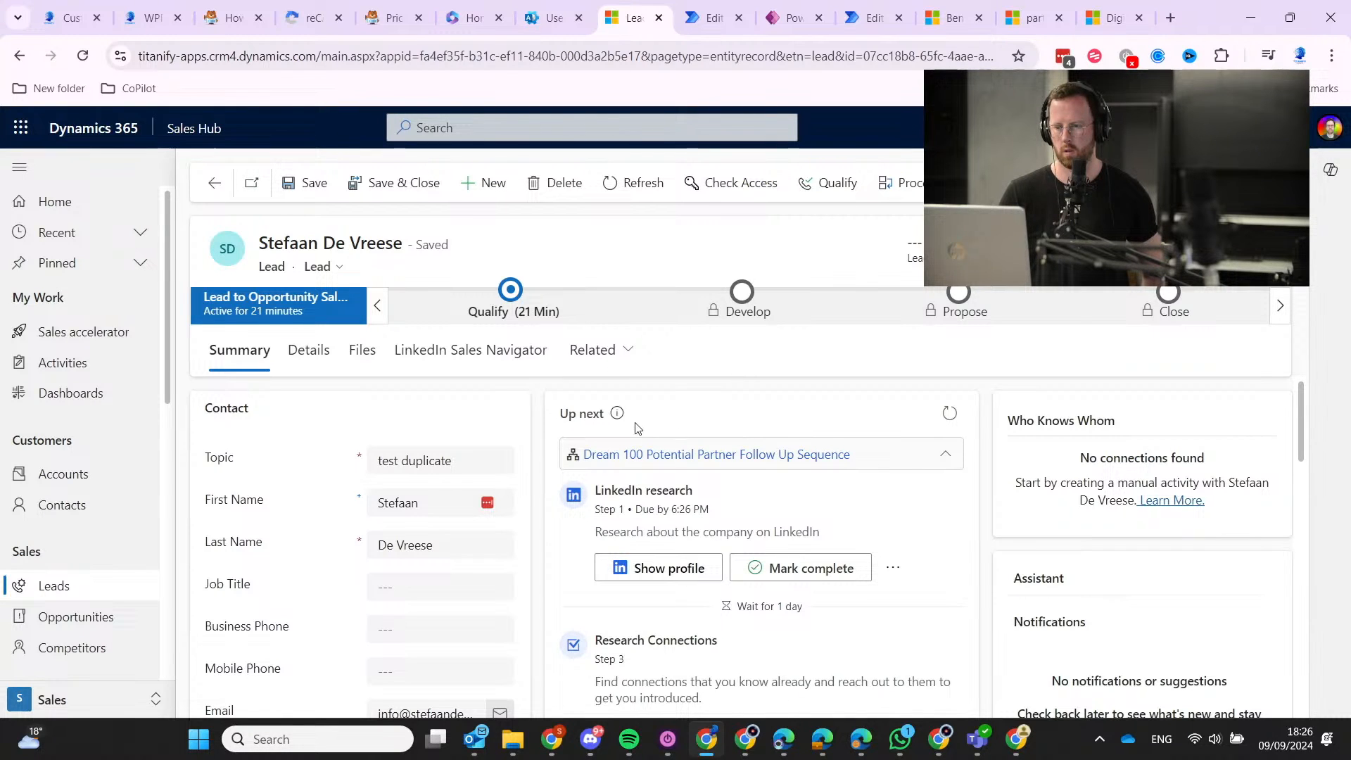
{"action": "mouse_move", "coordinate": [617, 417]}
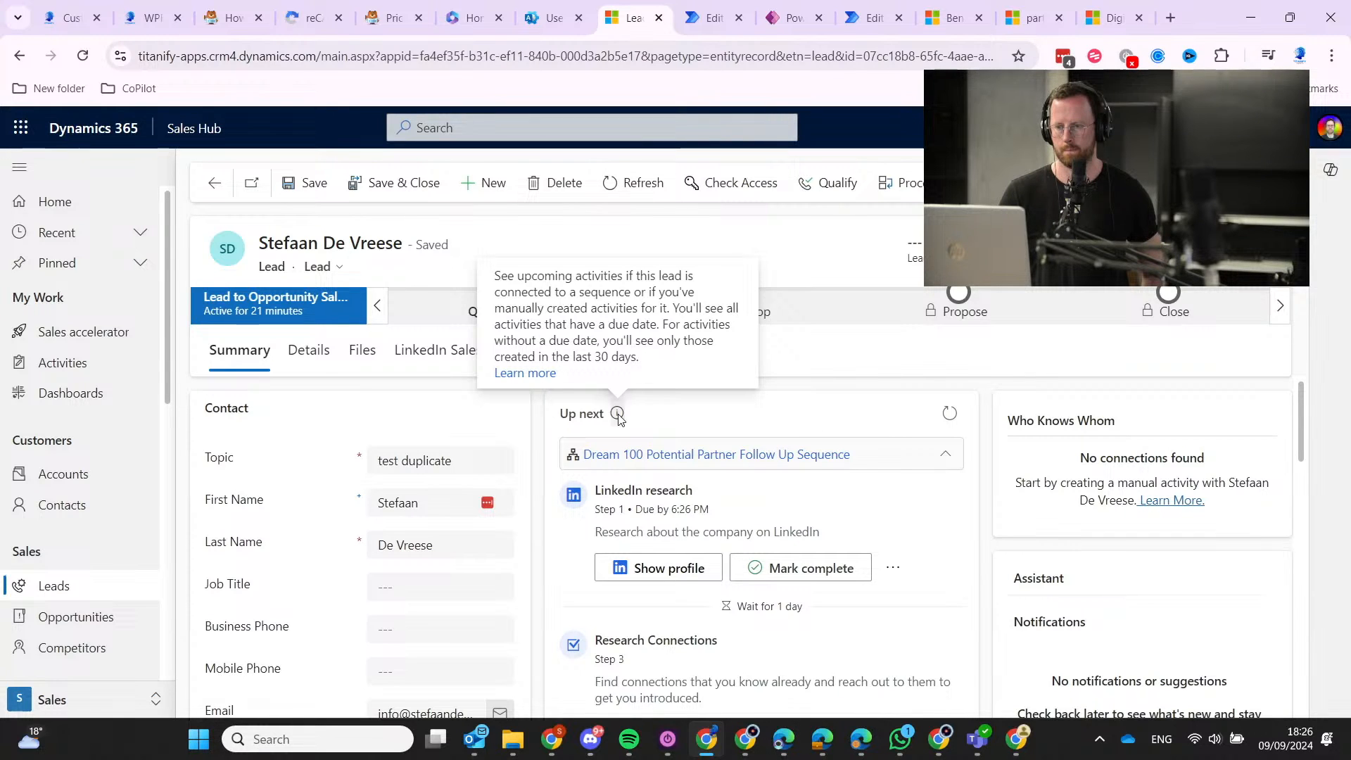
{"action": "scroll", "coordinate": [639, 548], "scroll_direction": "down", "scroll_amount": 2}
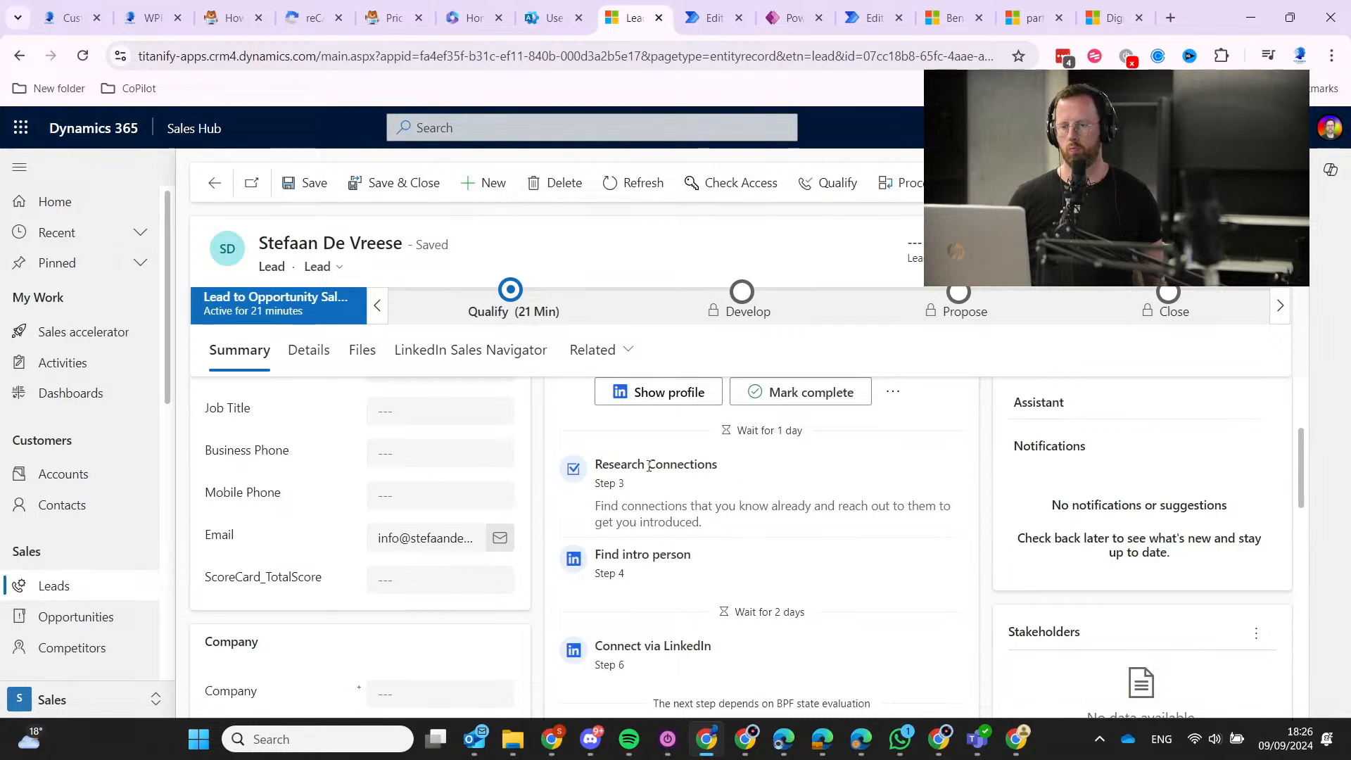
{"action": "left_click", "coordinate": [593, 351]}
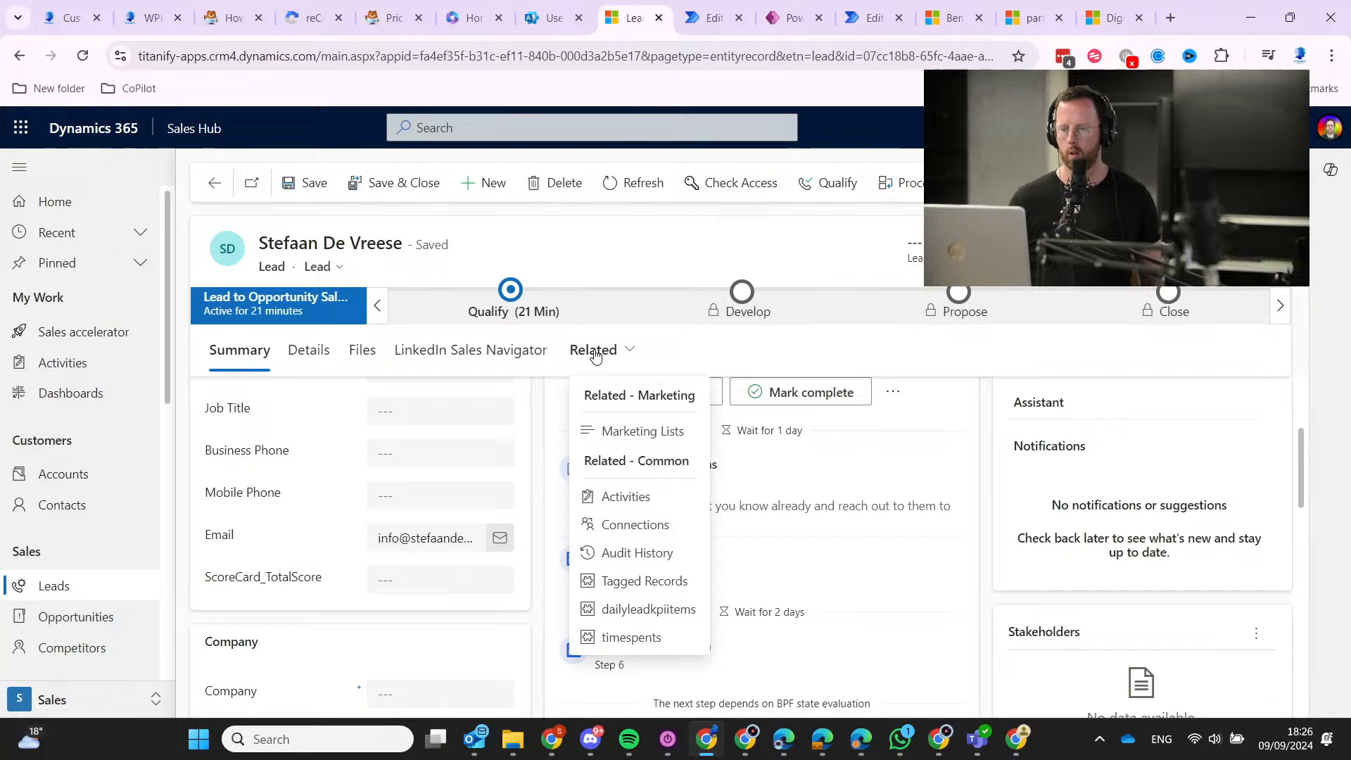
{"action": "left_click", "coordinate": [854, 375]}
{"action": "scroll", "coordinate": [872, 545], "scroll_direction": "up", "scroll_amount": 3}
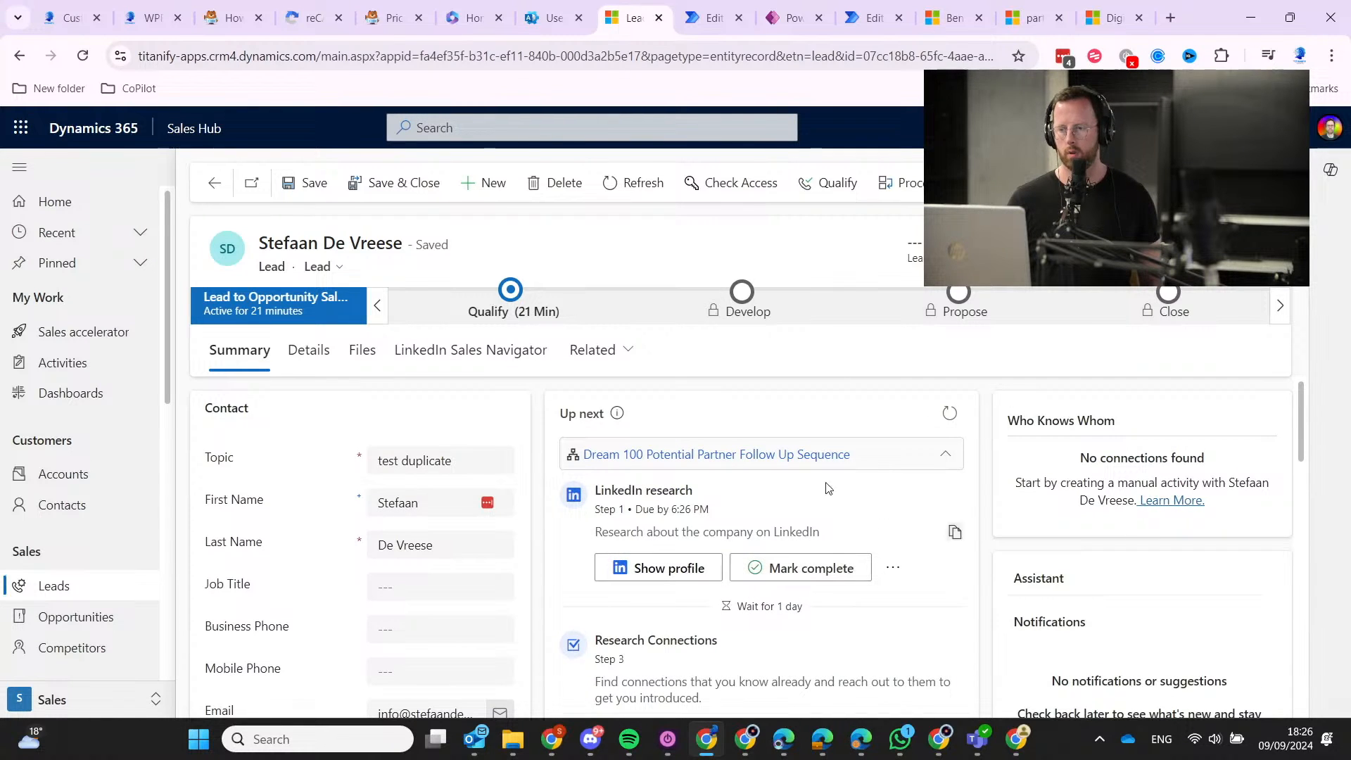
Toggle the Dream 100 sequence steps, leaving them collapsed.
{"action": "left_click", "coordinate": [940, 455]}
{"action": "left_click", "coordinate": [950, 464]}
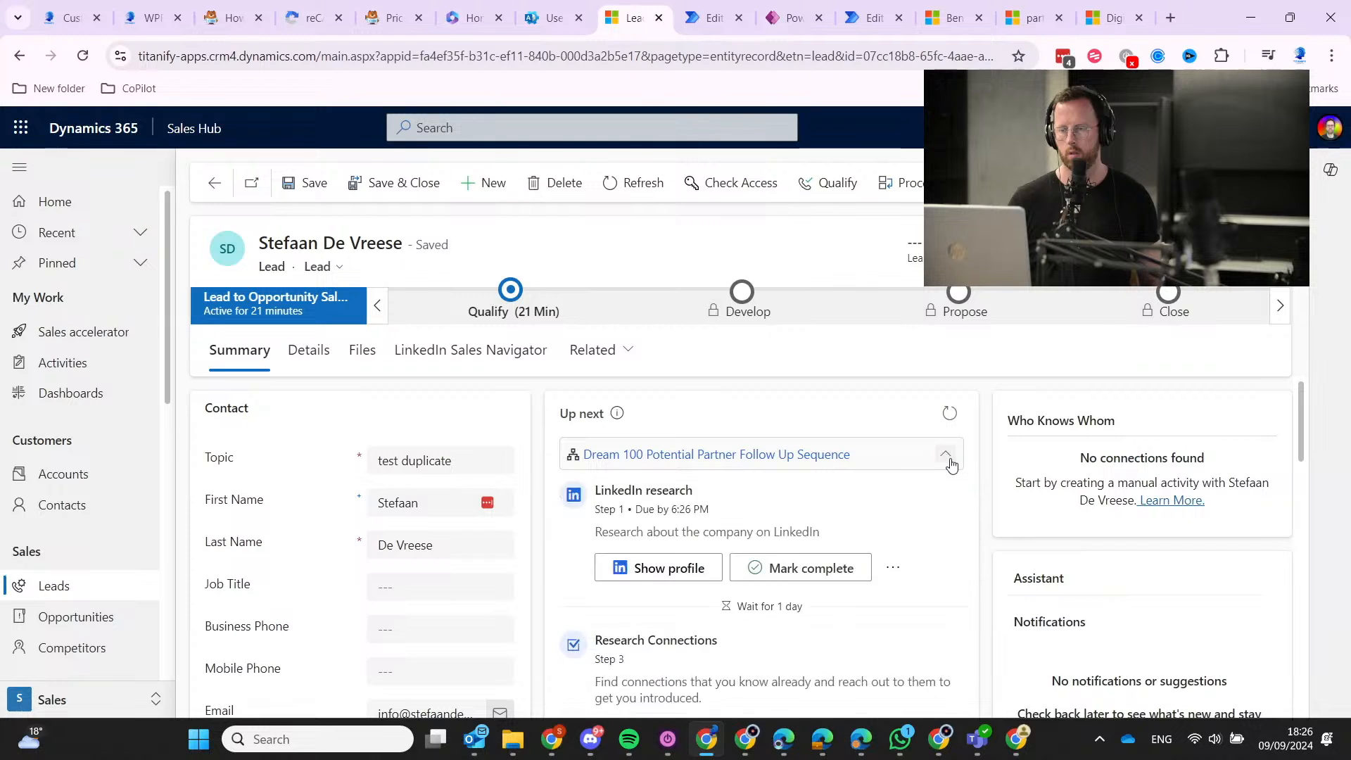
{"action": "left_click", "coordinate": [951, 463]}
{"action": "left_click", "coordinate": [950, 461]}
{"action": "left_click", "coordinate": [950, 460]}
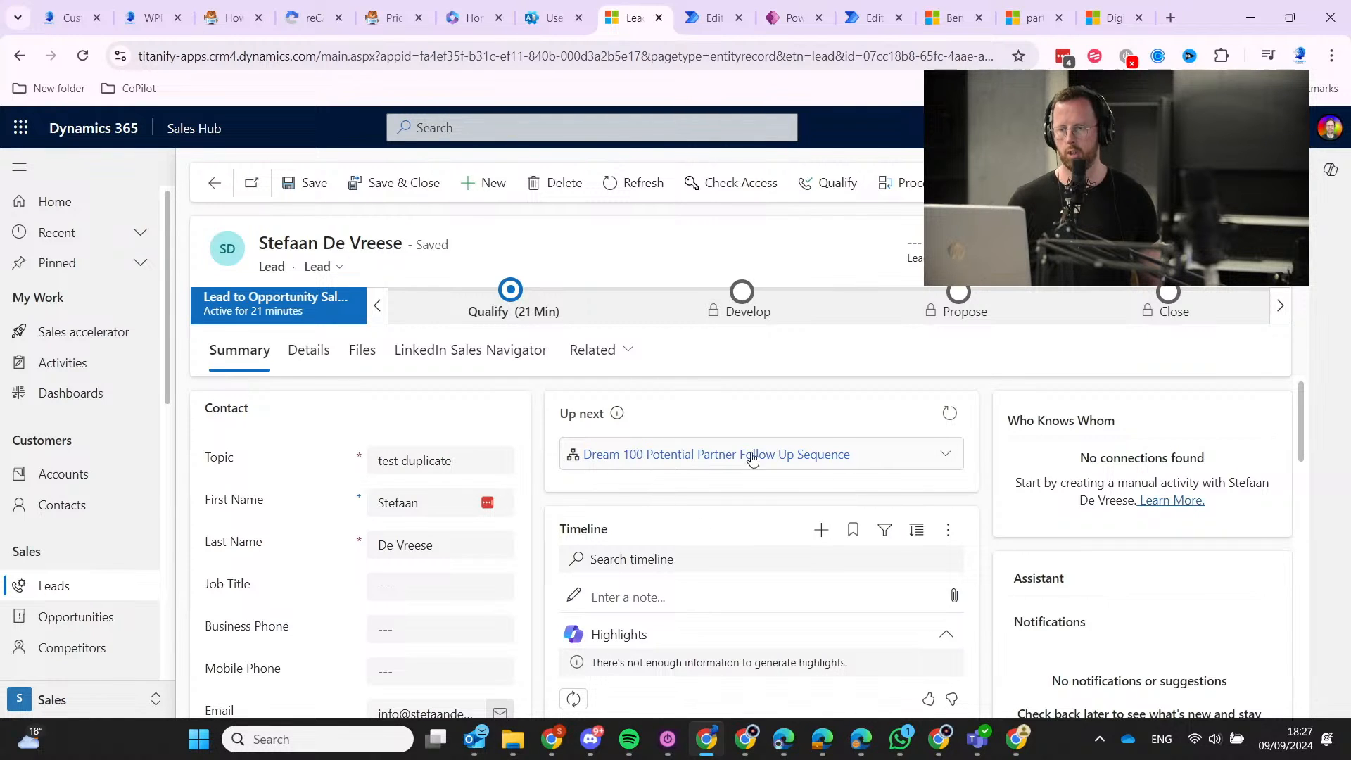
Expand the Dream 100 steps and check the connected sequence's options.
{"action": "left_click", "coordinate": [834, 462]}
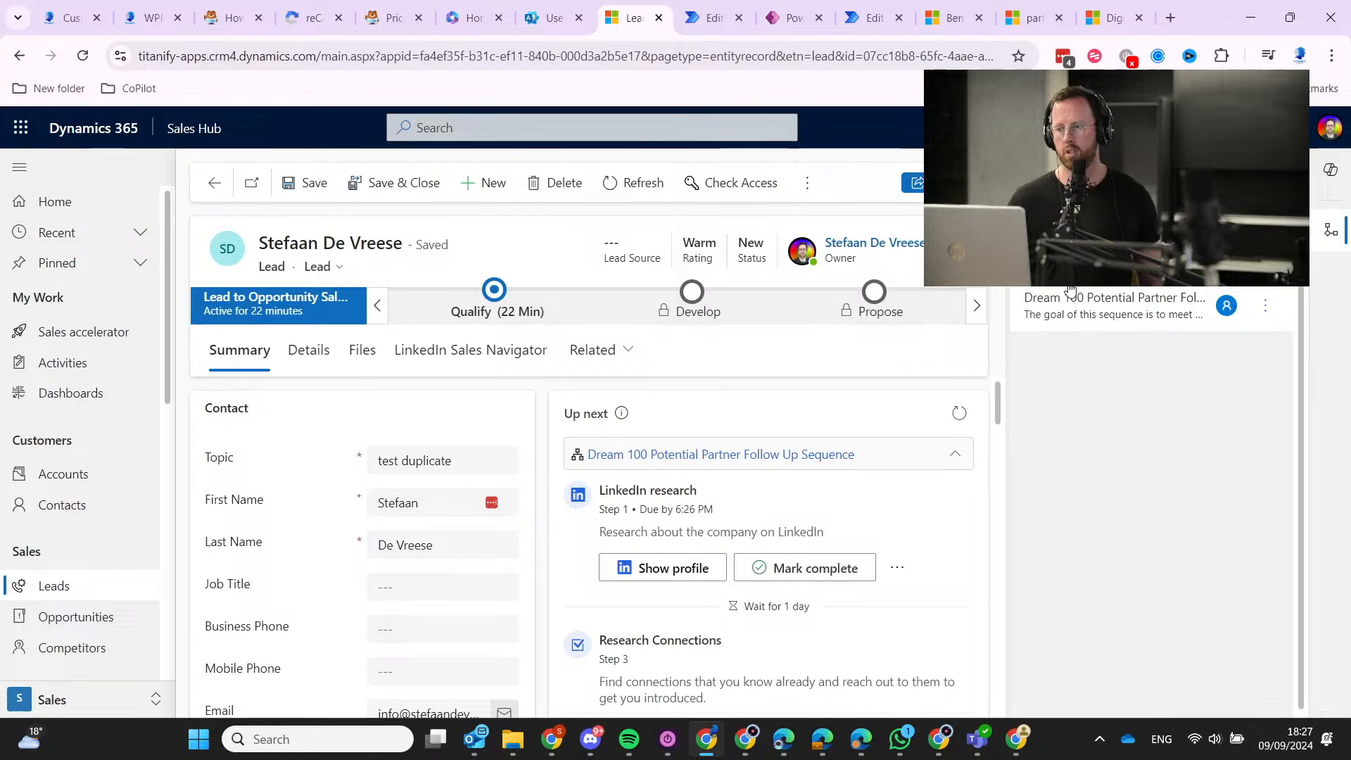
{"action": "left_click", "coordinate": [1266, 305]}
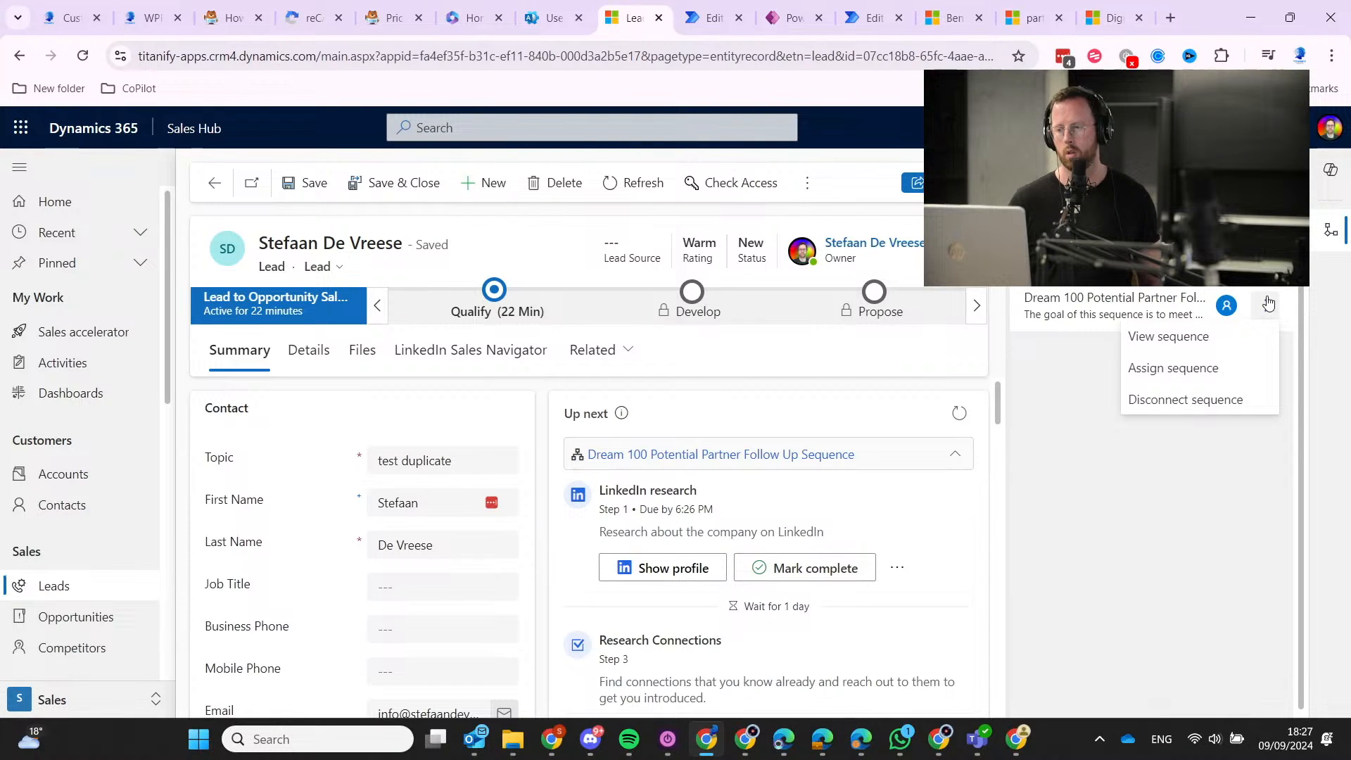
{"action": "left_click", "coordinate": [1061, 396]}
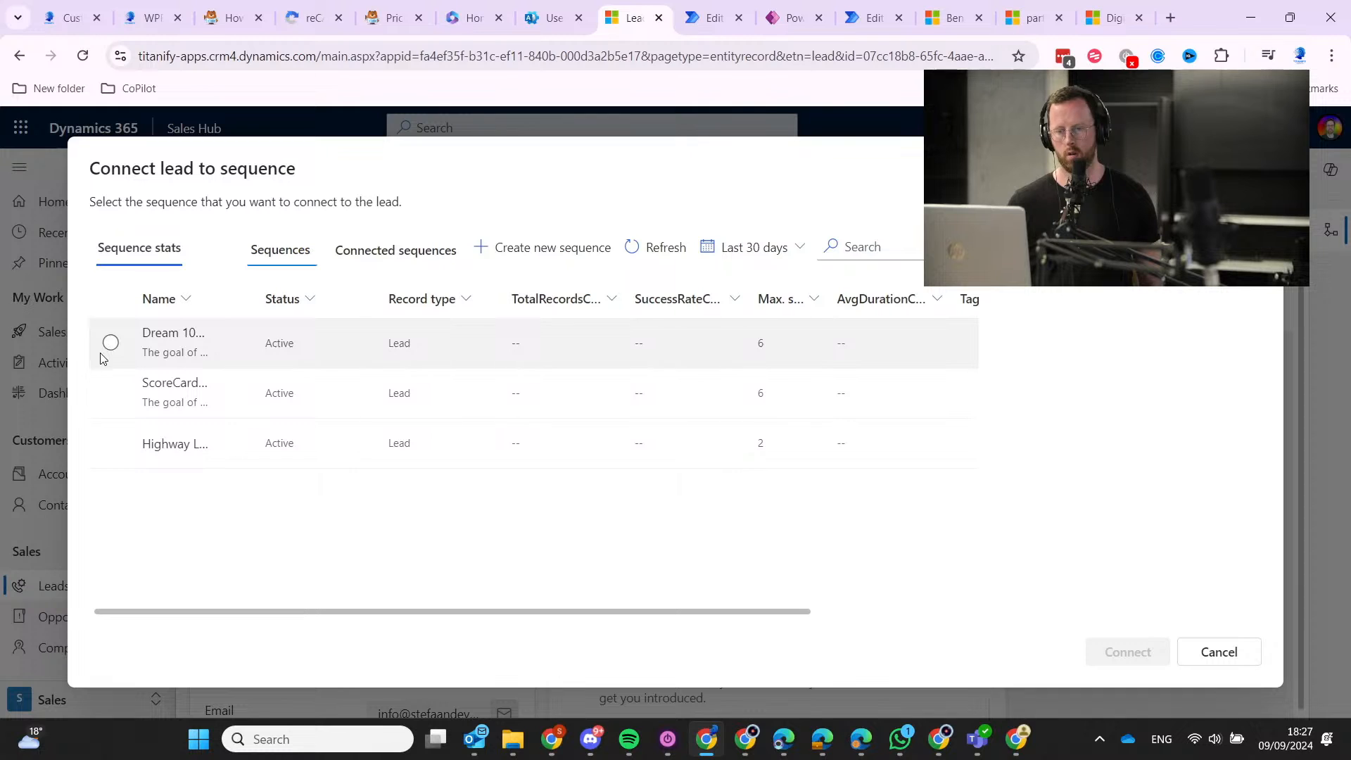
Connect the ScoreCard - B2B SaaS Sales sequence and confirm the lead's owner as seller.
{"action": "left_click", "coordinate": [111, 401]}
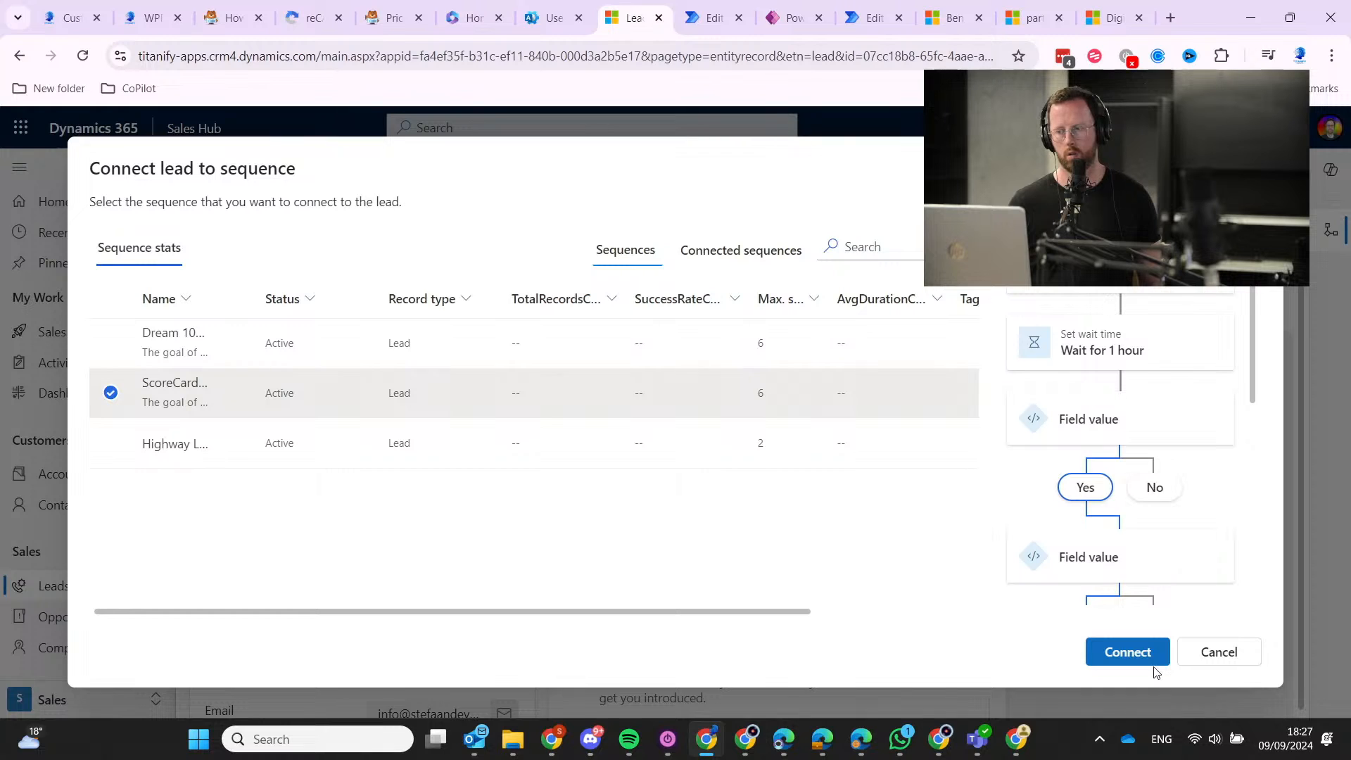
{"action": "left_click", "coordinate": [1154, 666]}
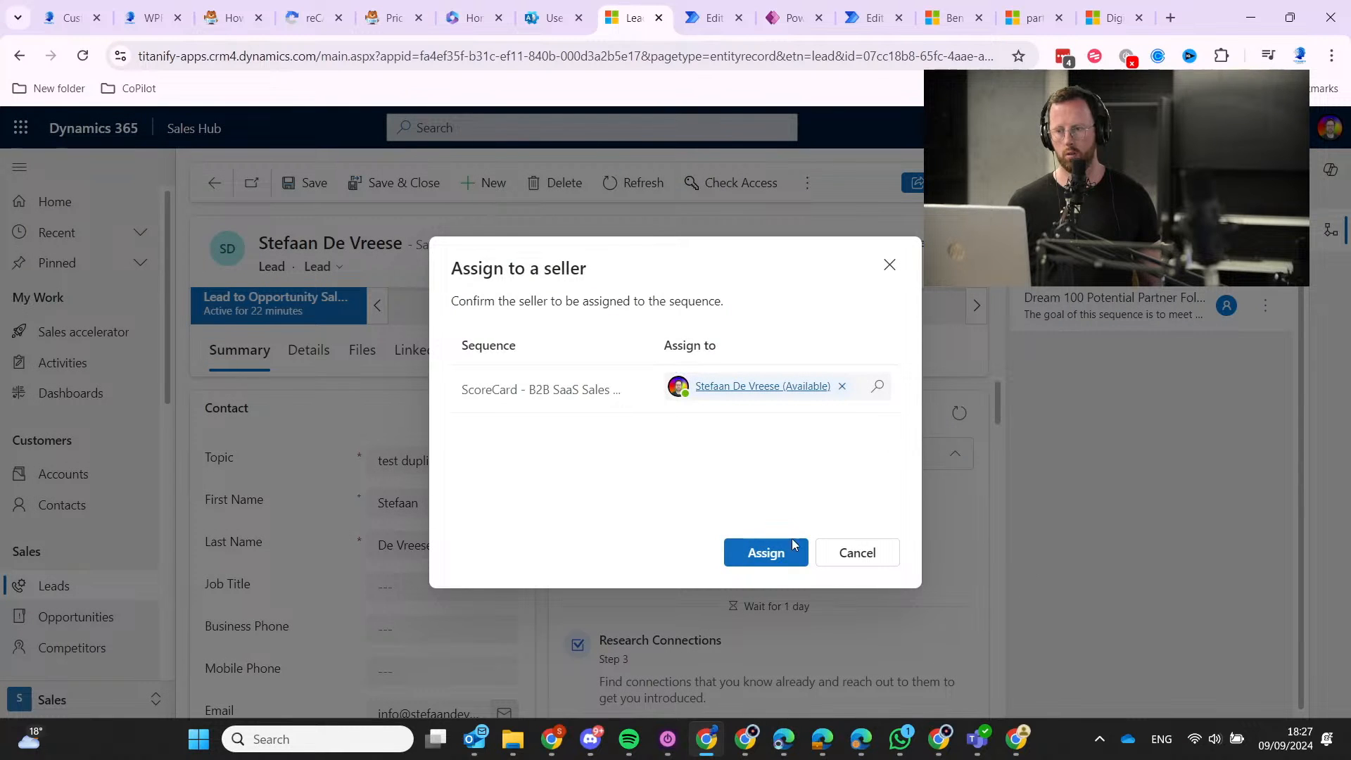
{"action": "left_click", "coordinate": [791, 541]}
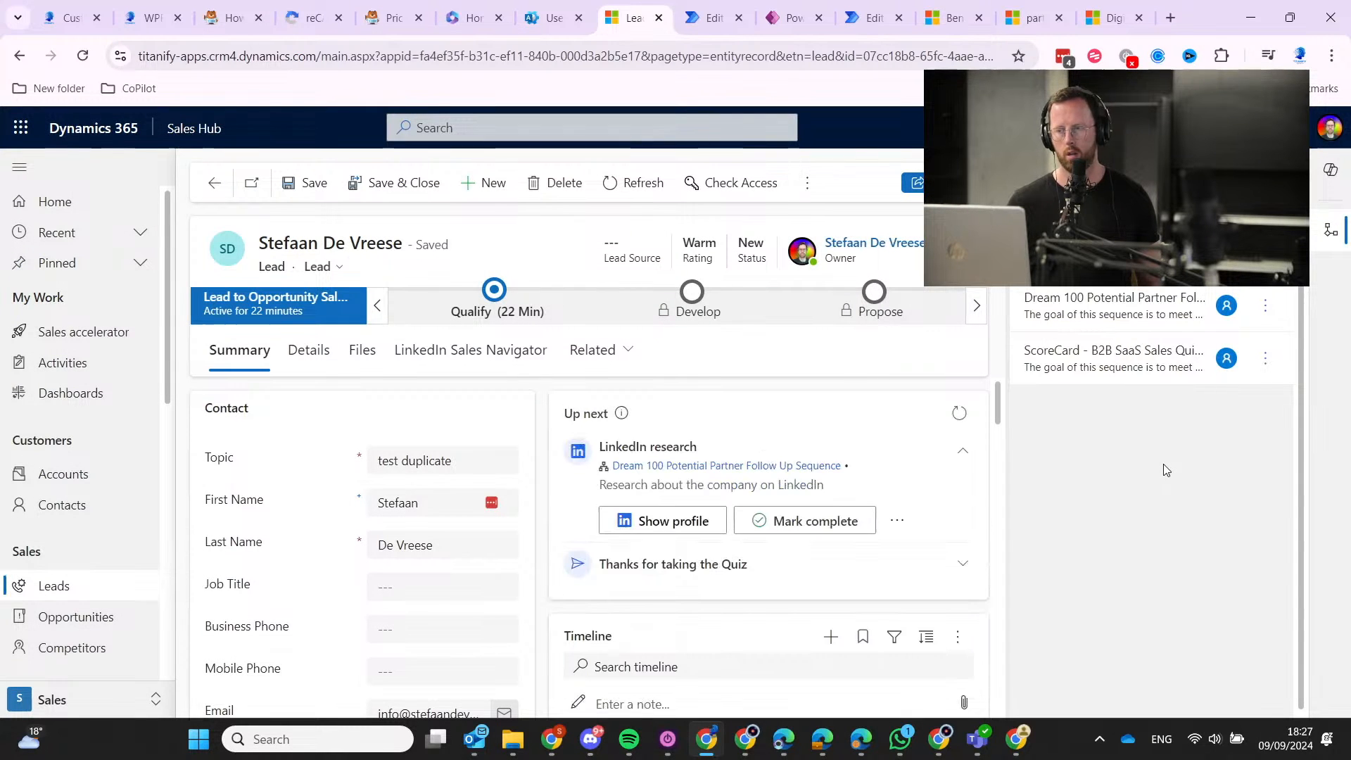
Expand and collapse the LinkedIn research and 'Thanks for taking the Quiz' steps.
{"action": "left_click", "coordinate": [962, 453]}
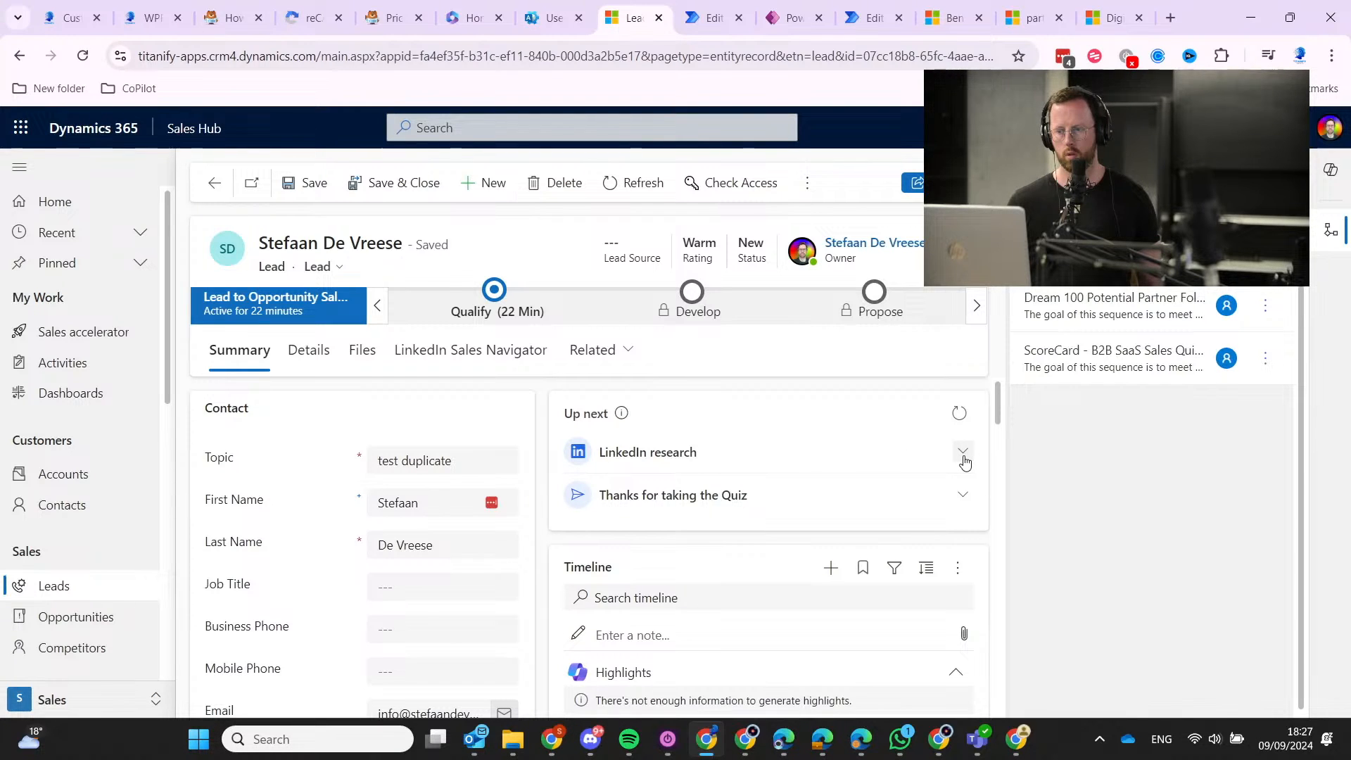
{"action": "left_click", "coordinate": [964, 495]}
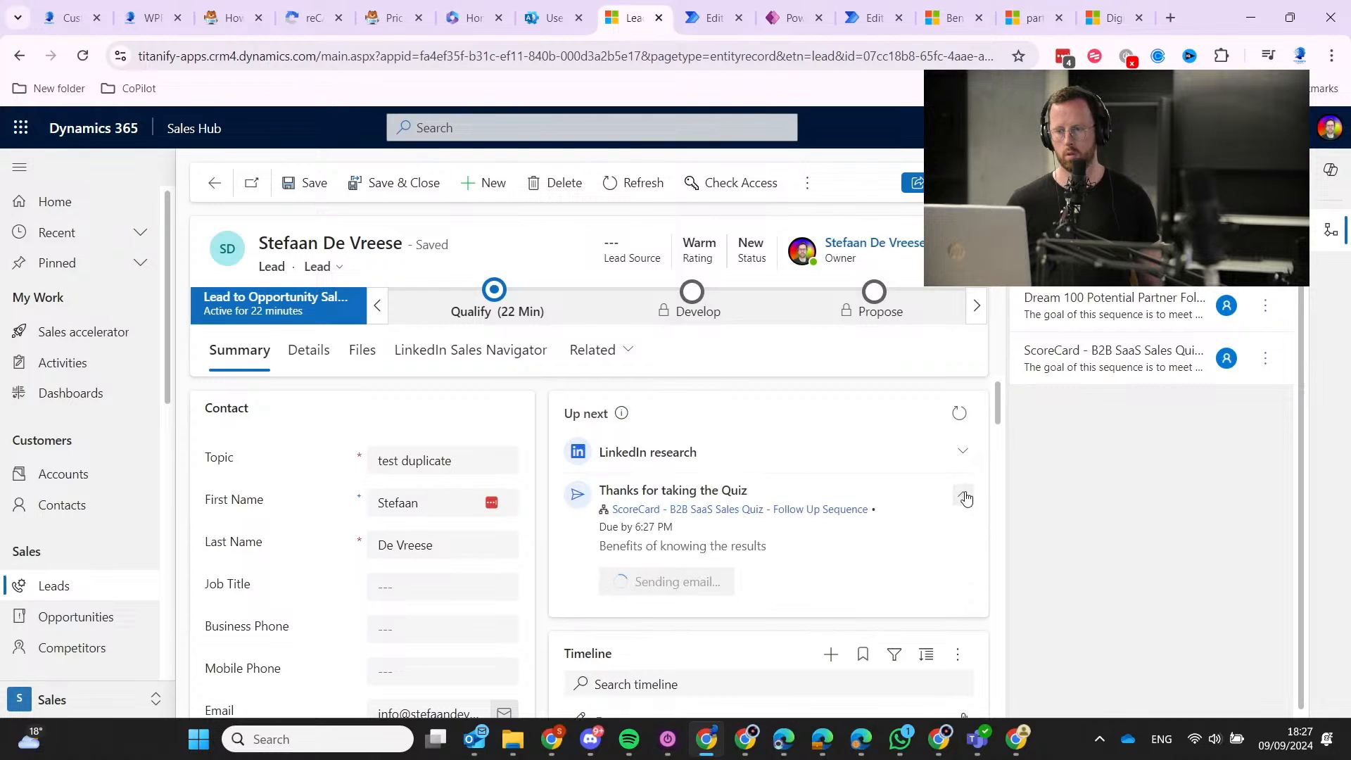
{"action": "left_click", "coordinate": [963, 451]}
{"action": "left_click", "coordinate": [962, 449]}
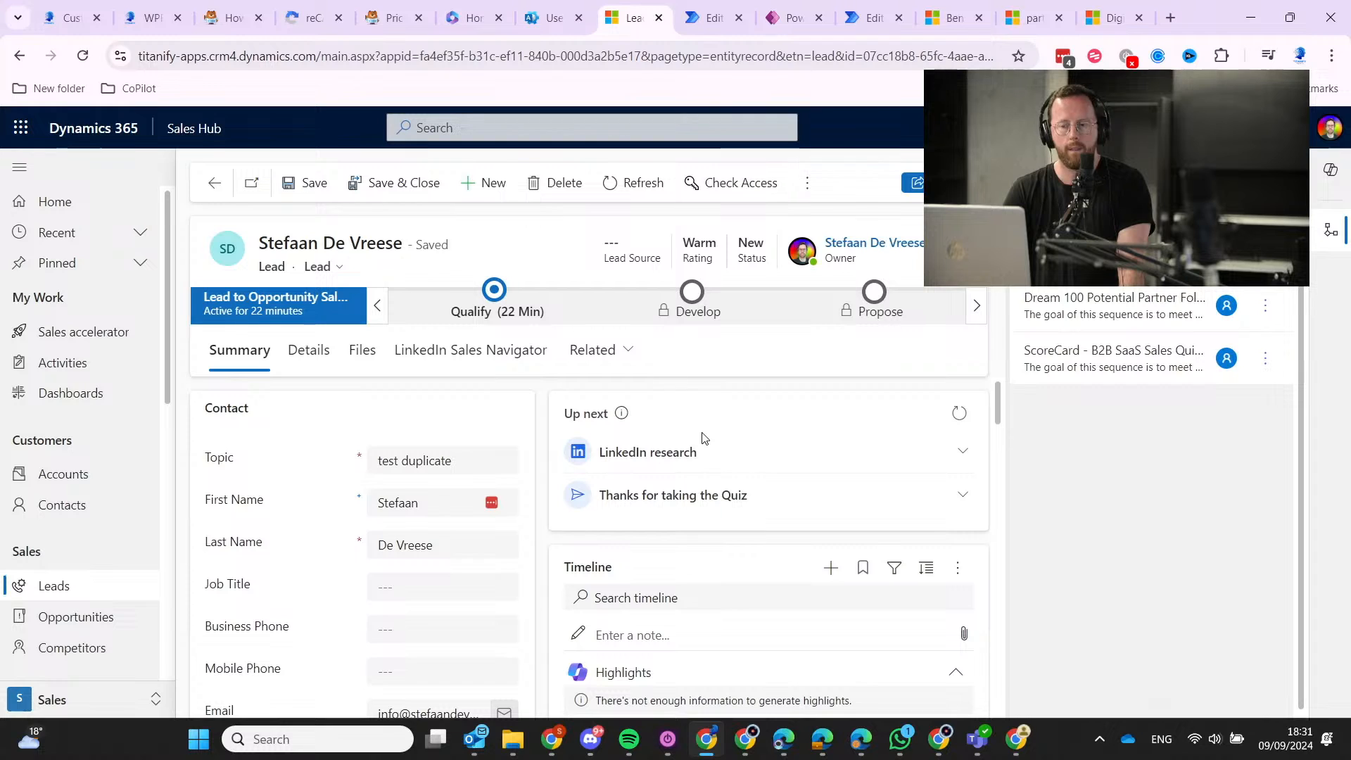
Show the lead's Details with its Source Campaign, then go to the Power Automate flow editor.
{"action": "left_click", "coordinate": [325, 362]}
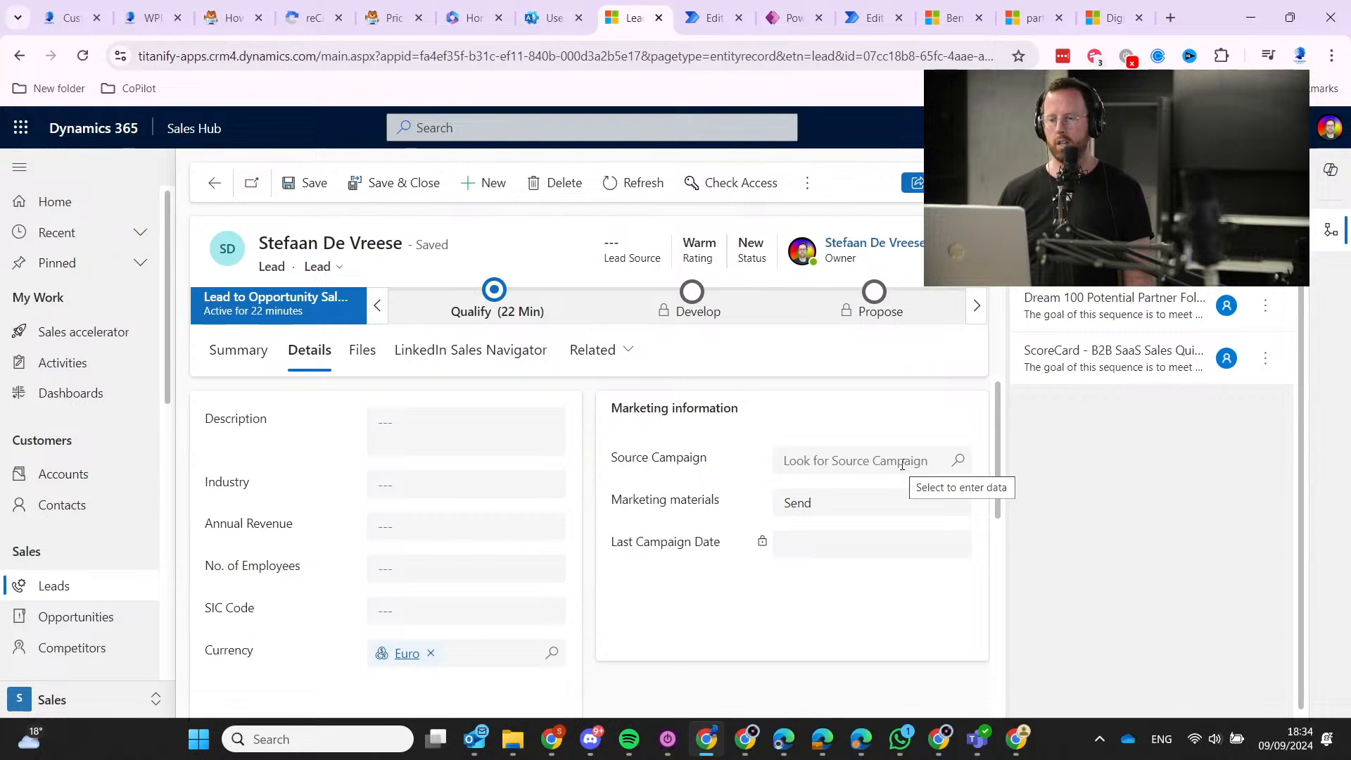
{"action": "left_click", "coordinate": [866, 19]}
Discard the unsaved Add a new row step and reopen the New Lead Form Submitted - AI CRM flow.
{"action": "left_click", "coordinate": [714, 21]}
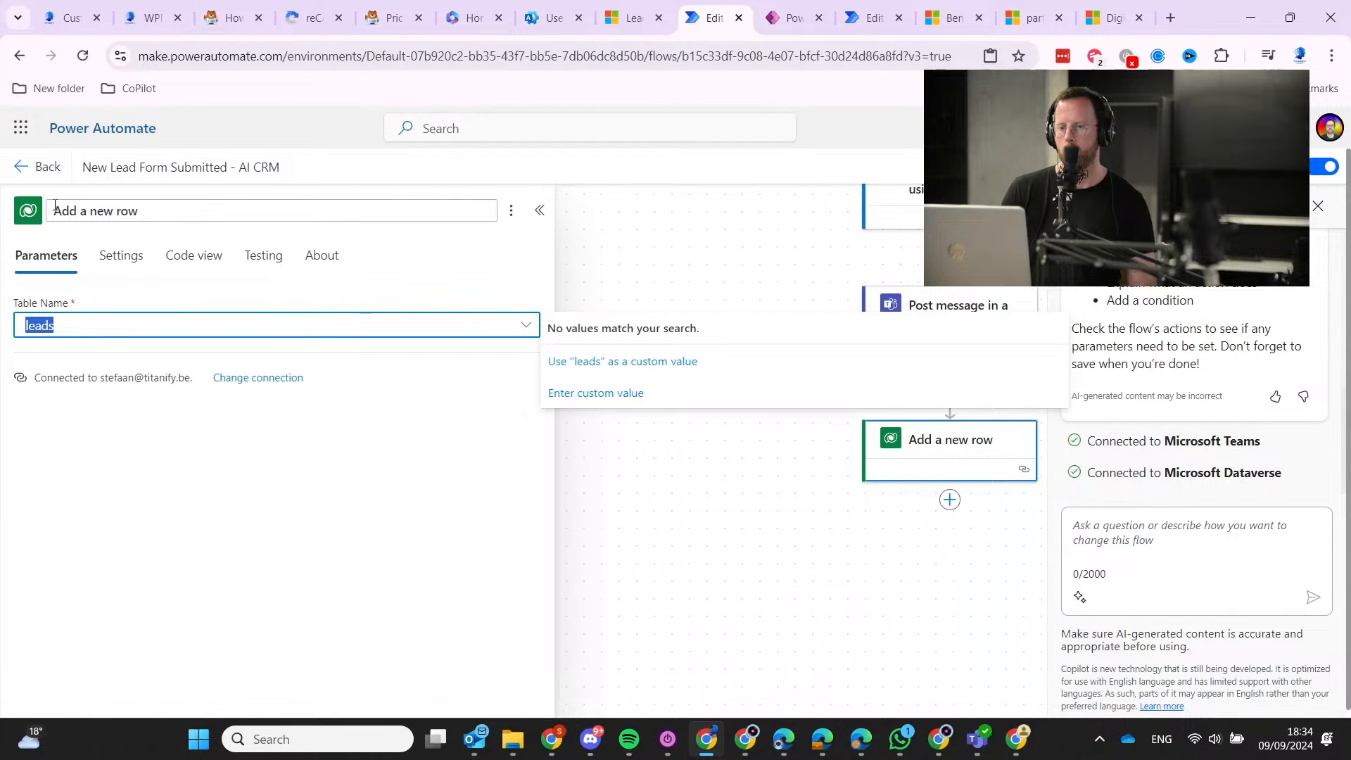
{"action": "left_click", "coordinate": [21, 171]}
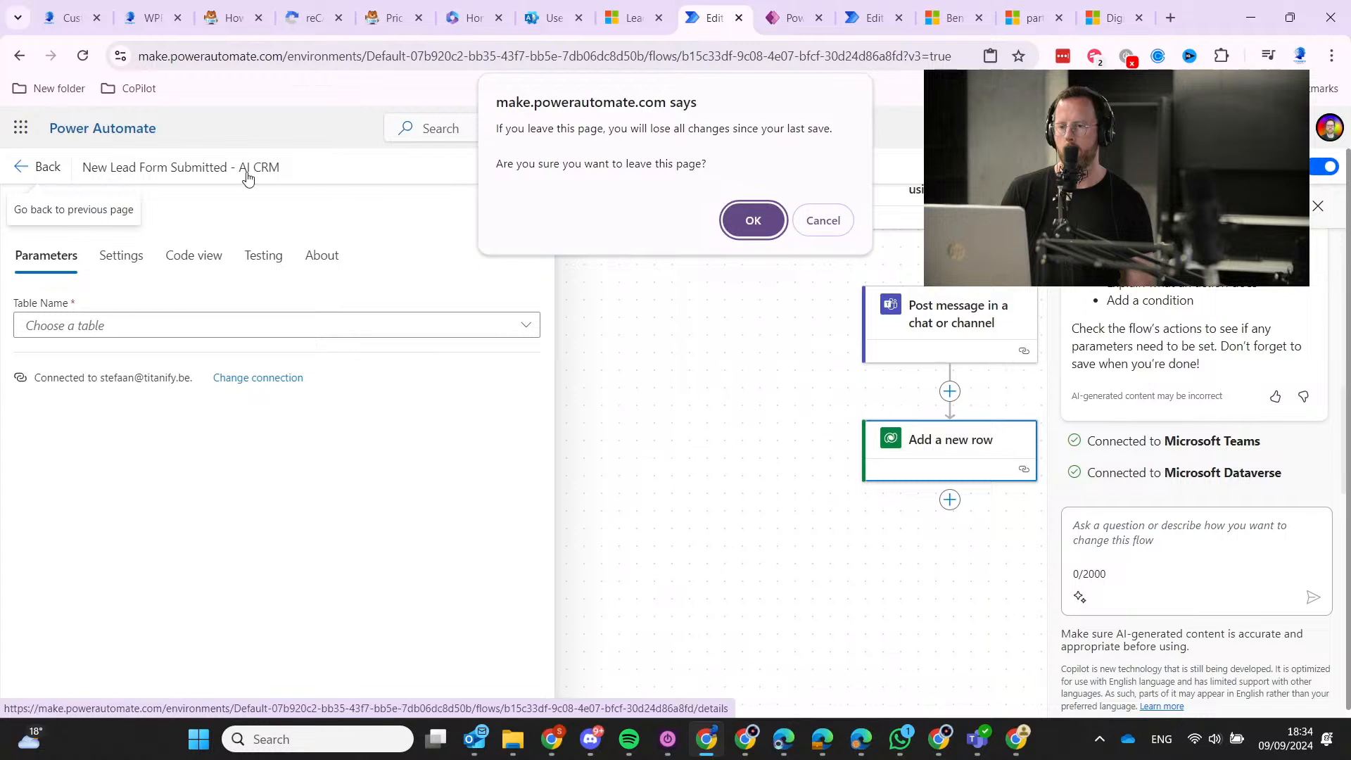
{"action": "left_click", "coordinate": [753, 220]}
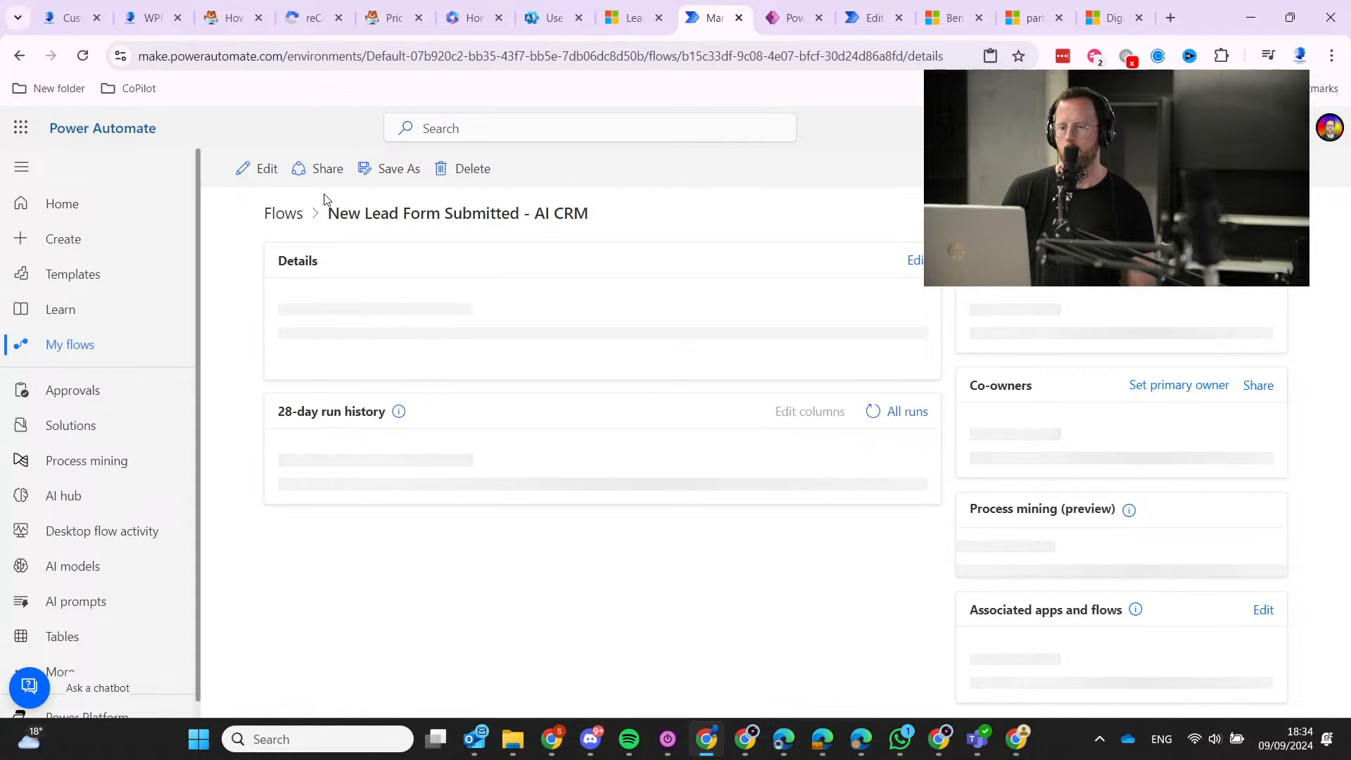
{"action": "left_click", "coordinate": [268, 170]}
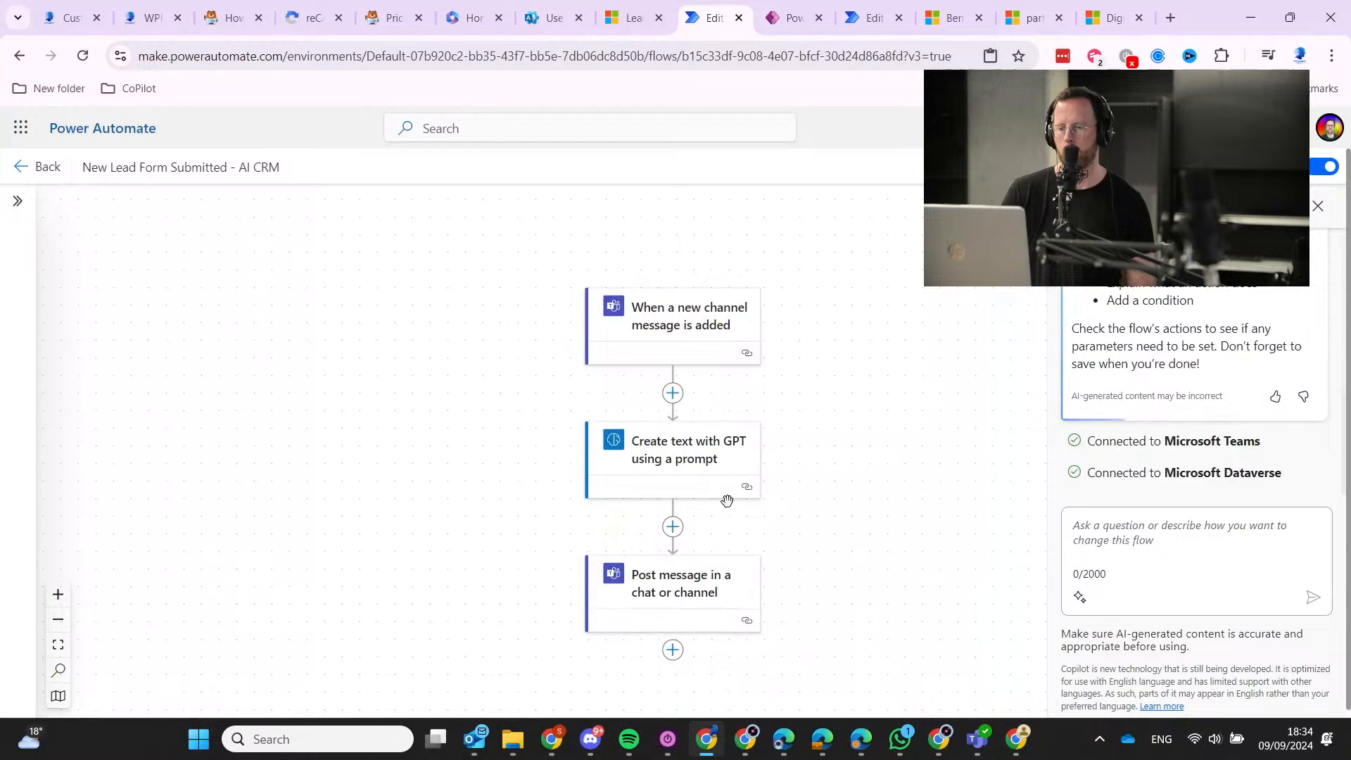
Review the Extract Lead Information prompt in the GPT step, then return to the flow.
{"action": "left_click", "coordinate": [711, 466]}
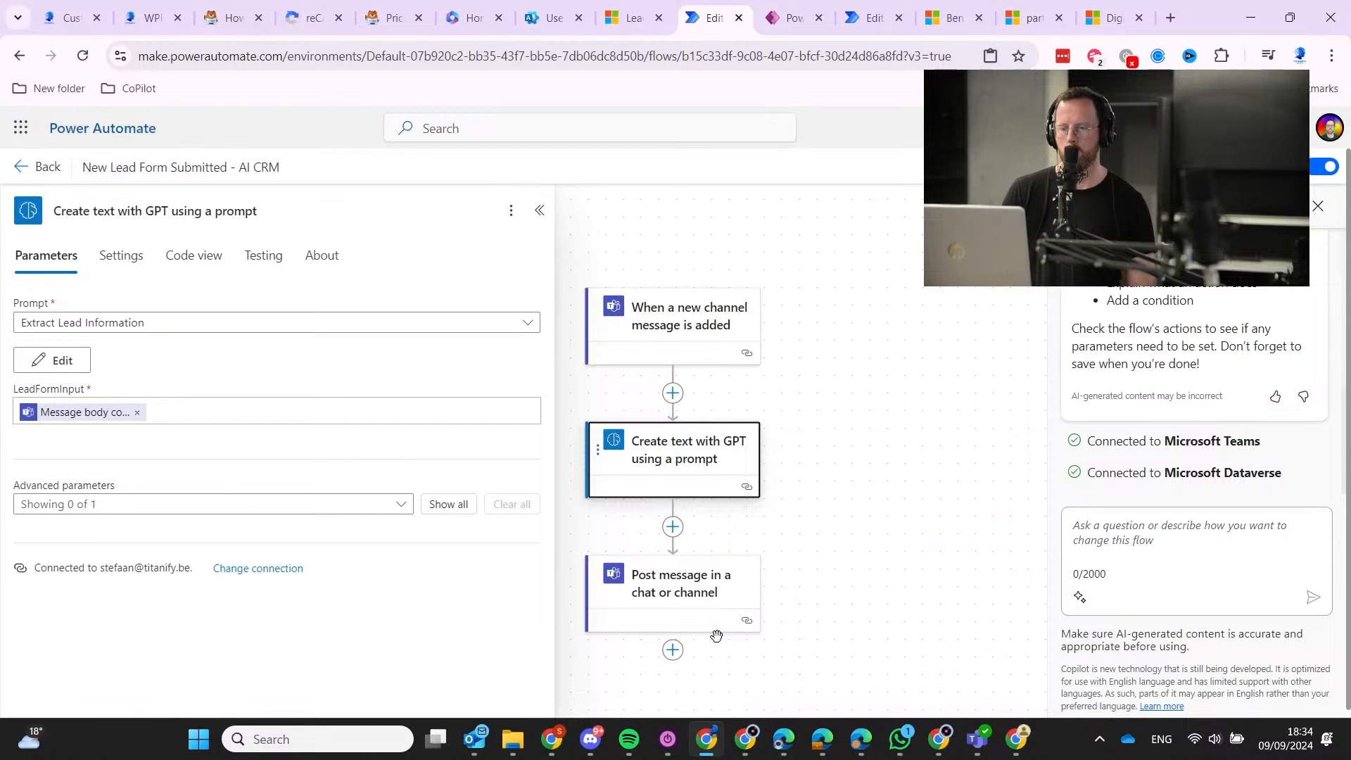
{"action": "left_click", "coordinate": [85, 358]}
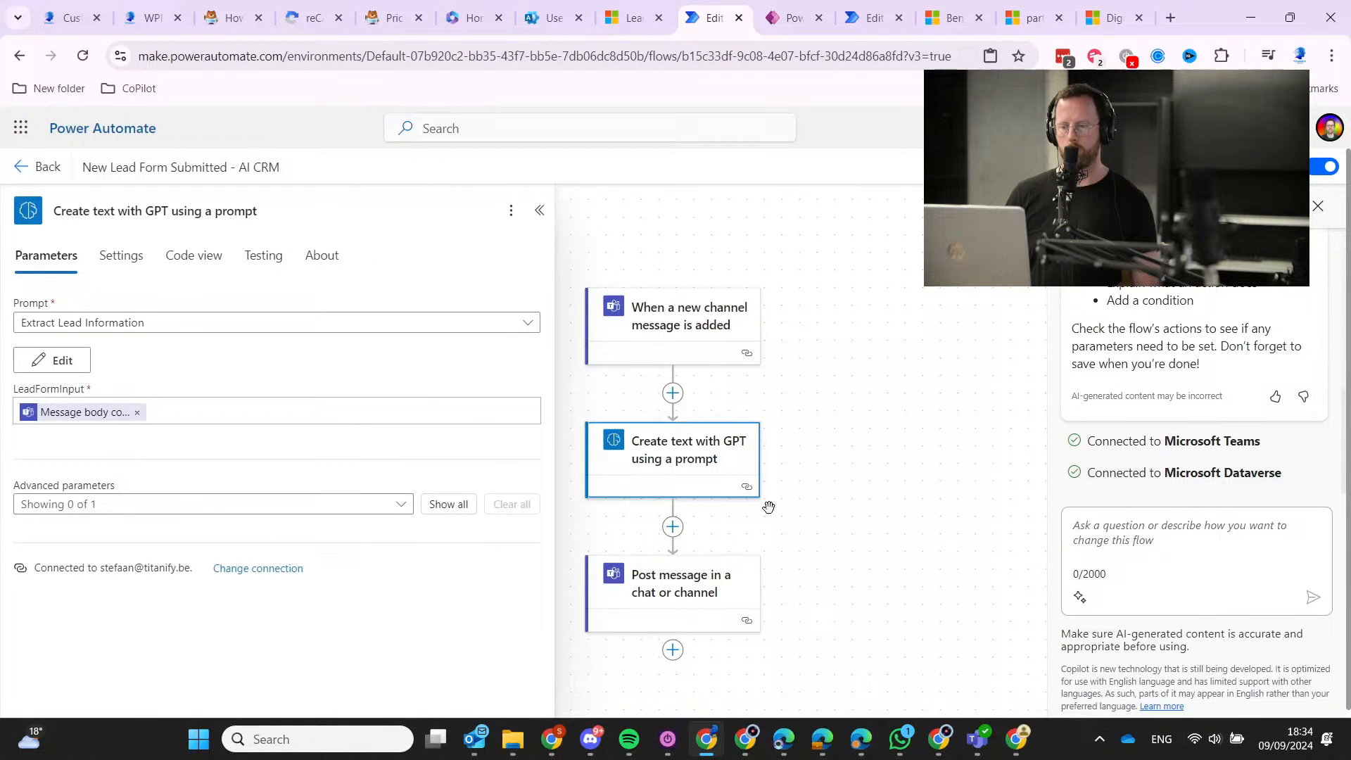
{"action": "left_click", "coordinate": [769, 507]}
Add a new action after Post message and list the Microsoft Dataverse actions.
{"action": "left_click", "coordinate": [673, 650]}
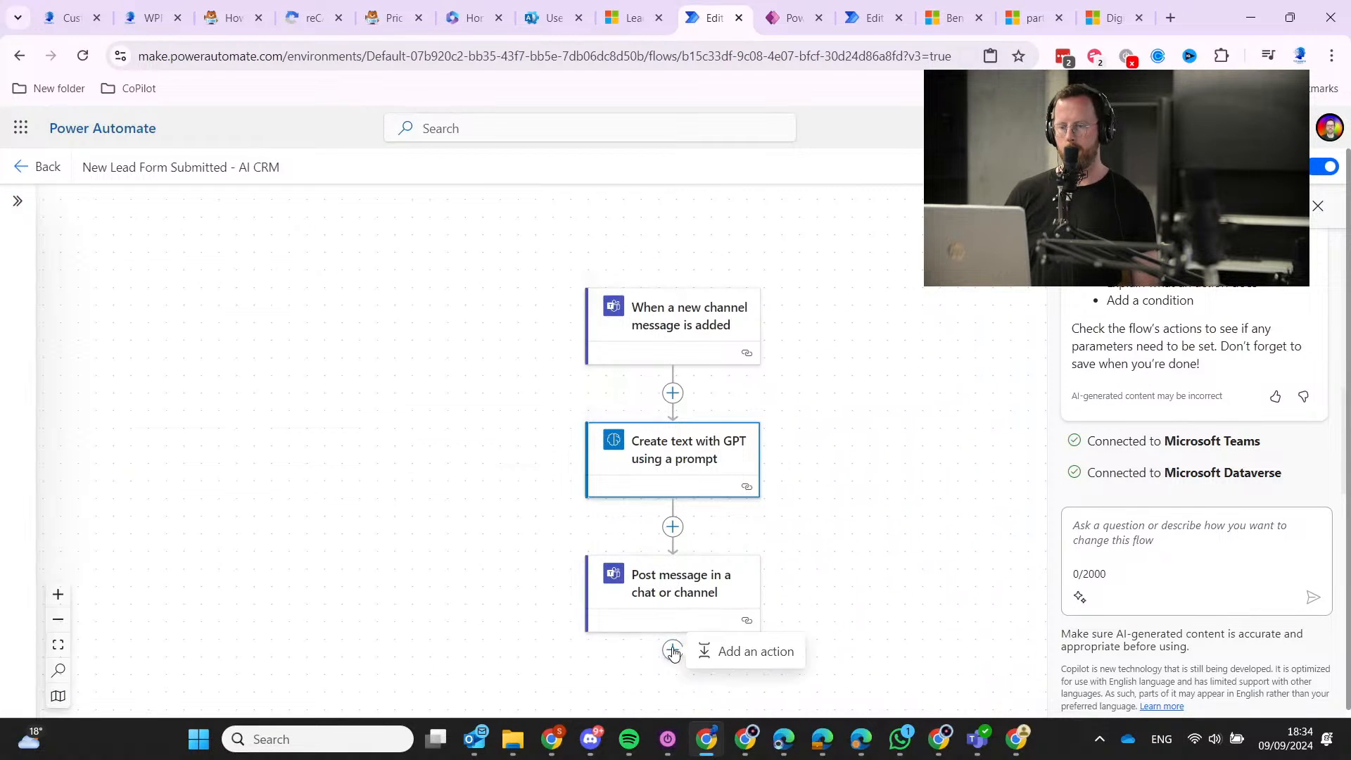
{"action": "left_click", "coordinate": [711, 648]}
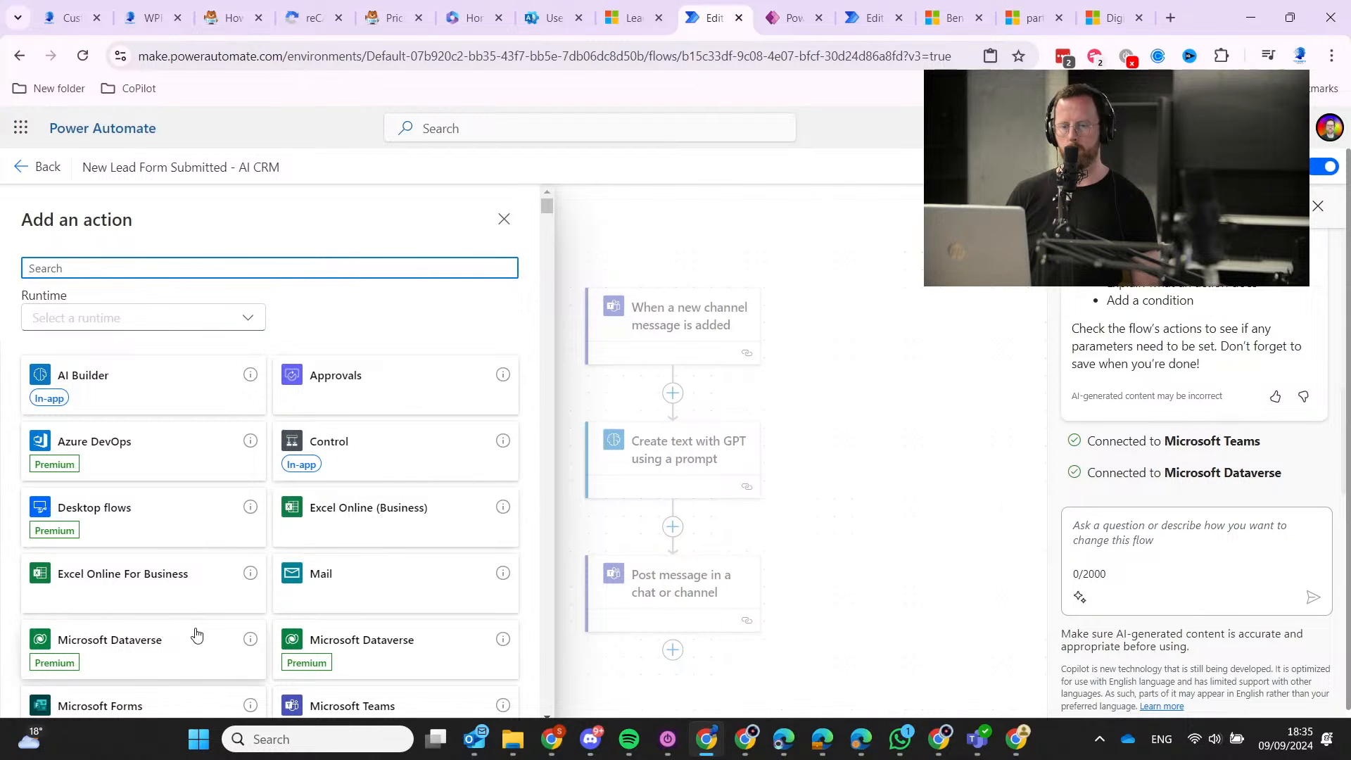
{"action": "scroll", "coordinate": [204, 566], "scroll_direction": "down", "scroll_amount": 3}
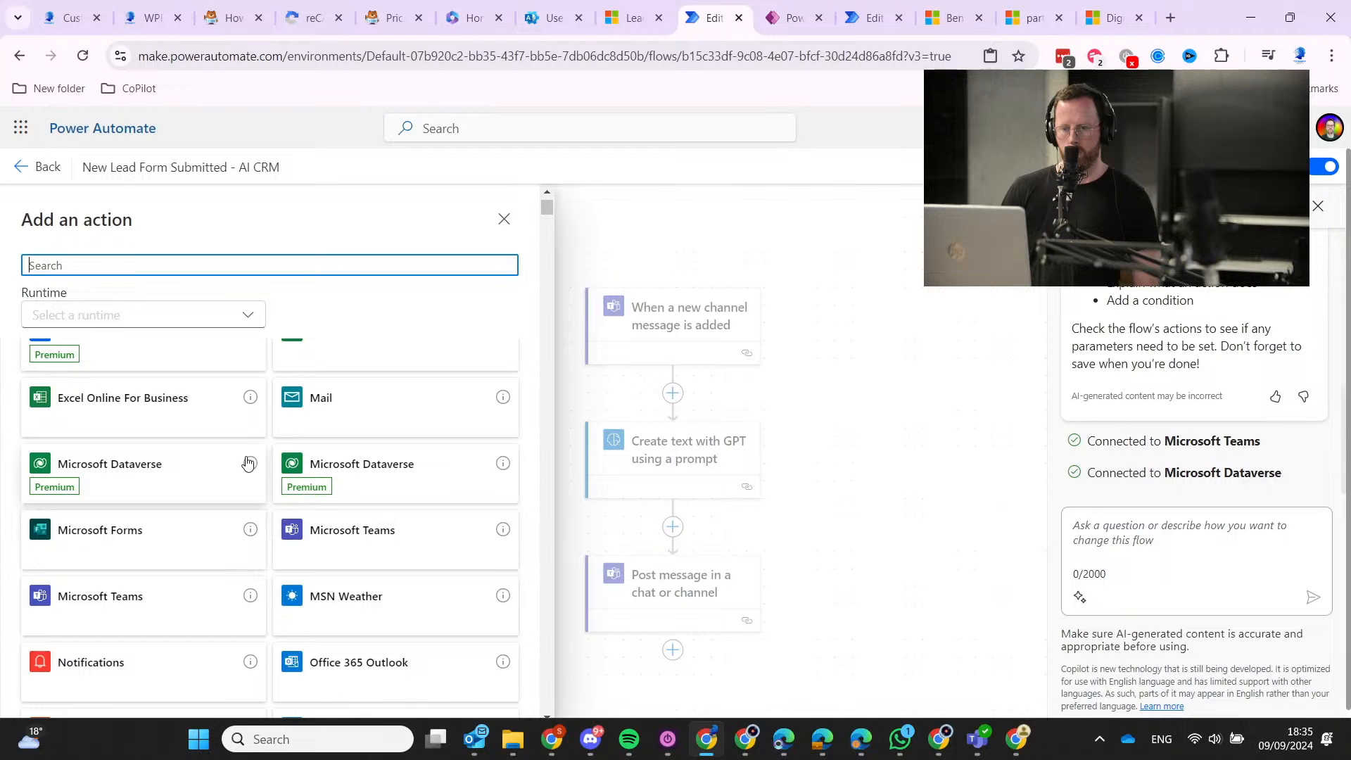
{"action": "mouse_move", "coordinate": [249, 466]}
{"action": "left_click", "coordinate": [183, 462]}
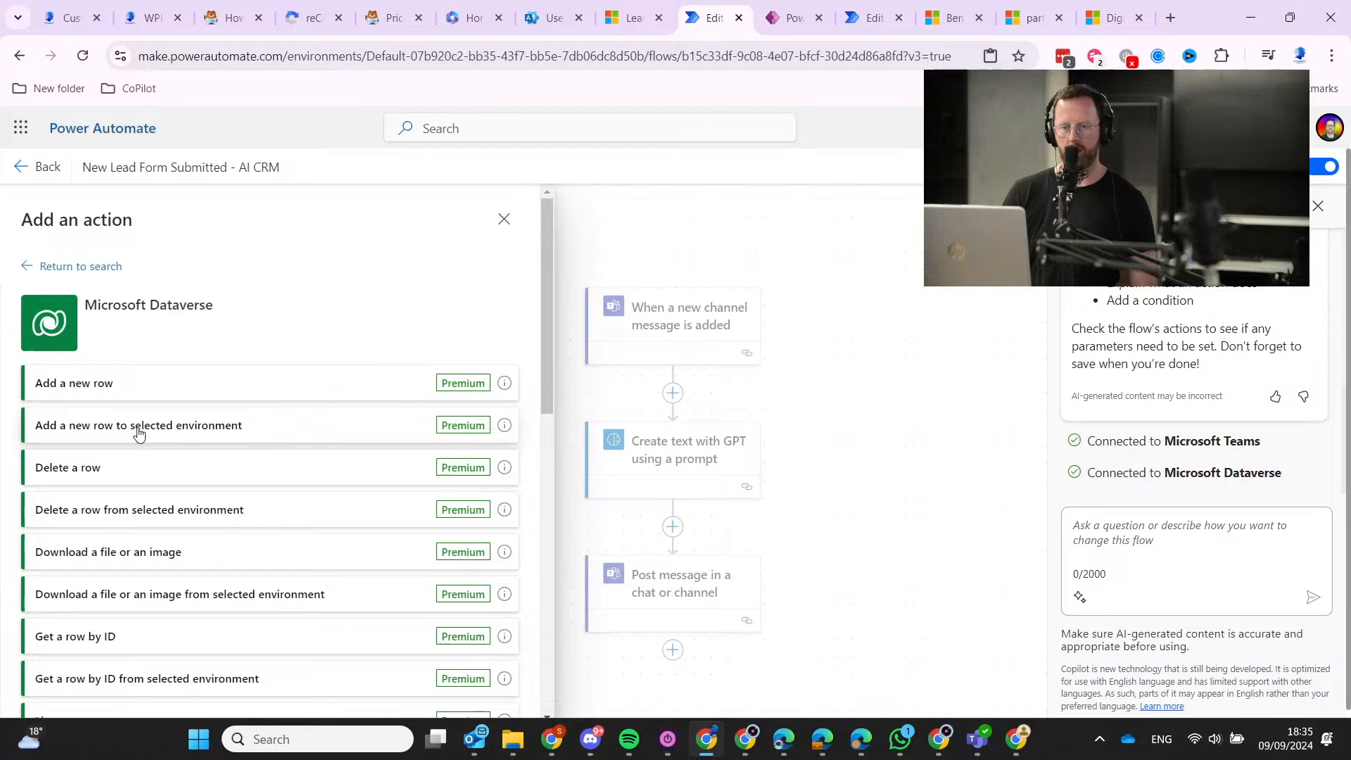
Add the 'Add a new row to selected environment' action targeting the Leads table in Titanify Apps.
{"action": "left_click", "coordinate": [139, 425]}
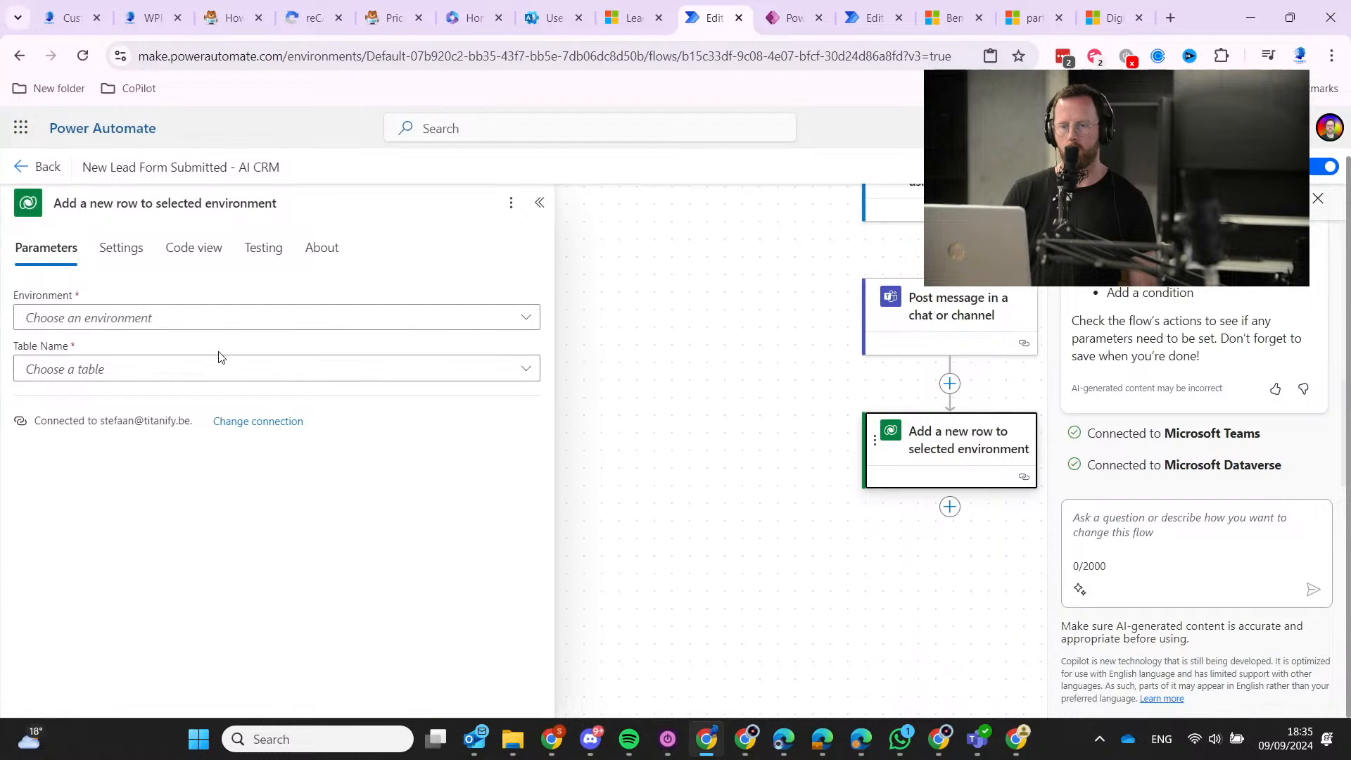
{"action": "left_click", "coordinate": [233, 328]}
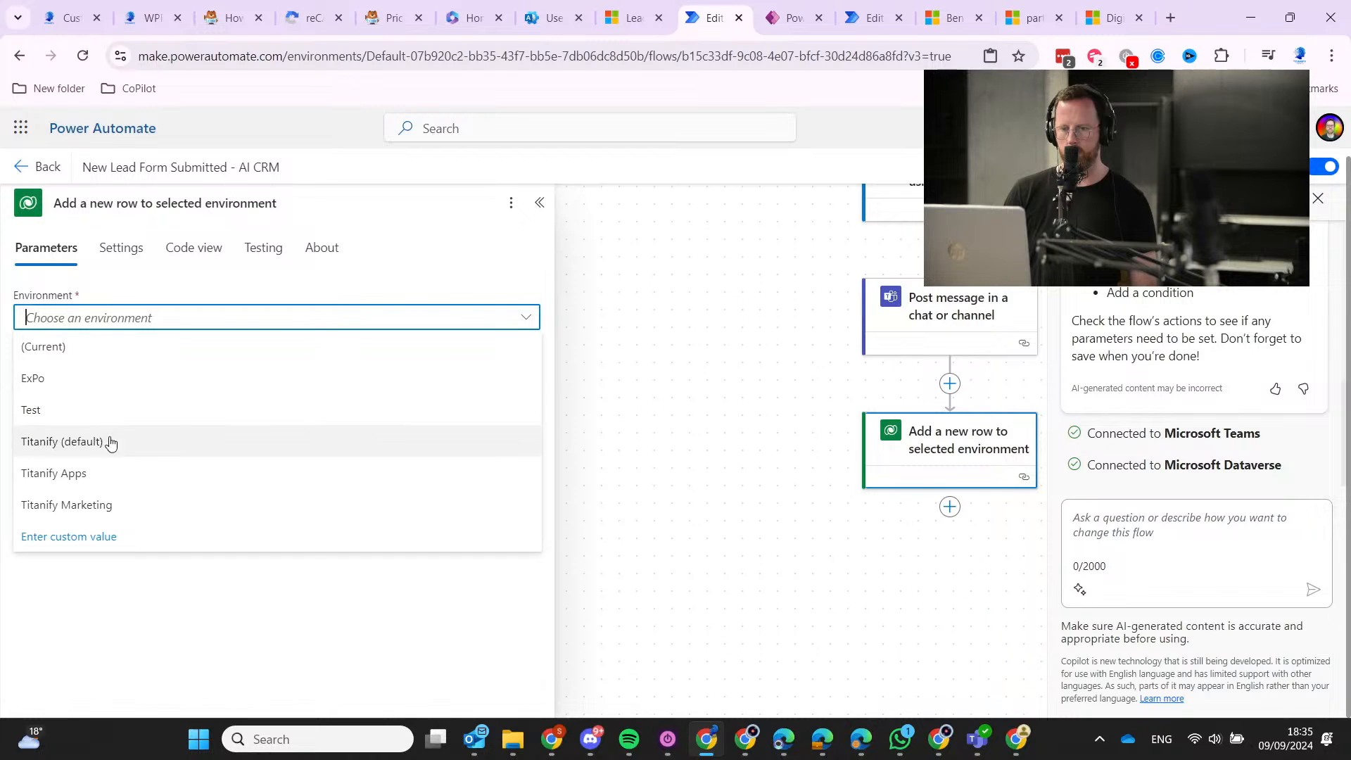
{"action": "left_click", "coordinate": [157, 471]}
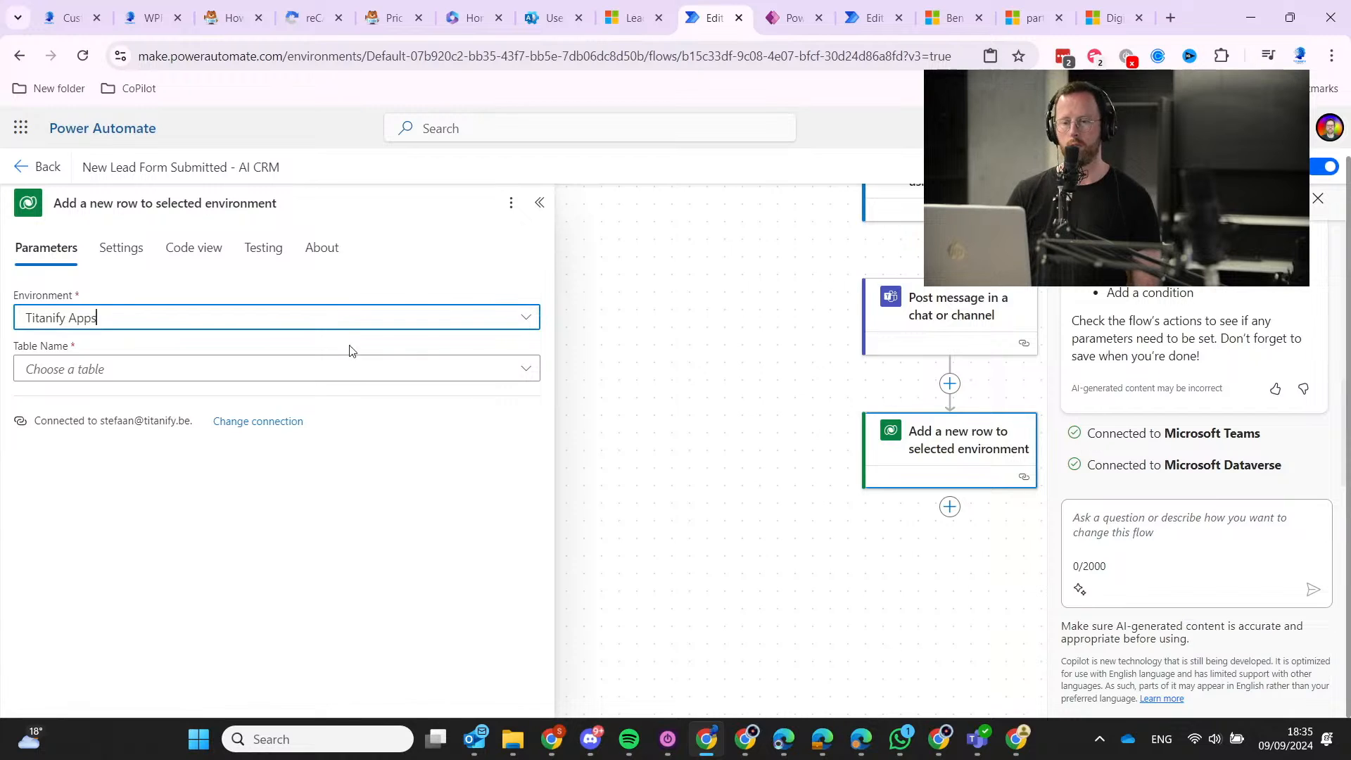
{"action": "left_click", "coordinate": [421, 380]}
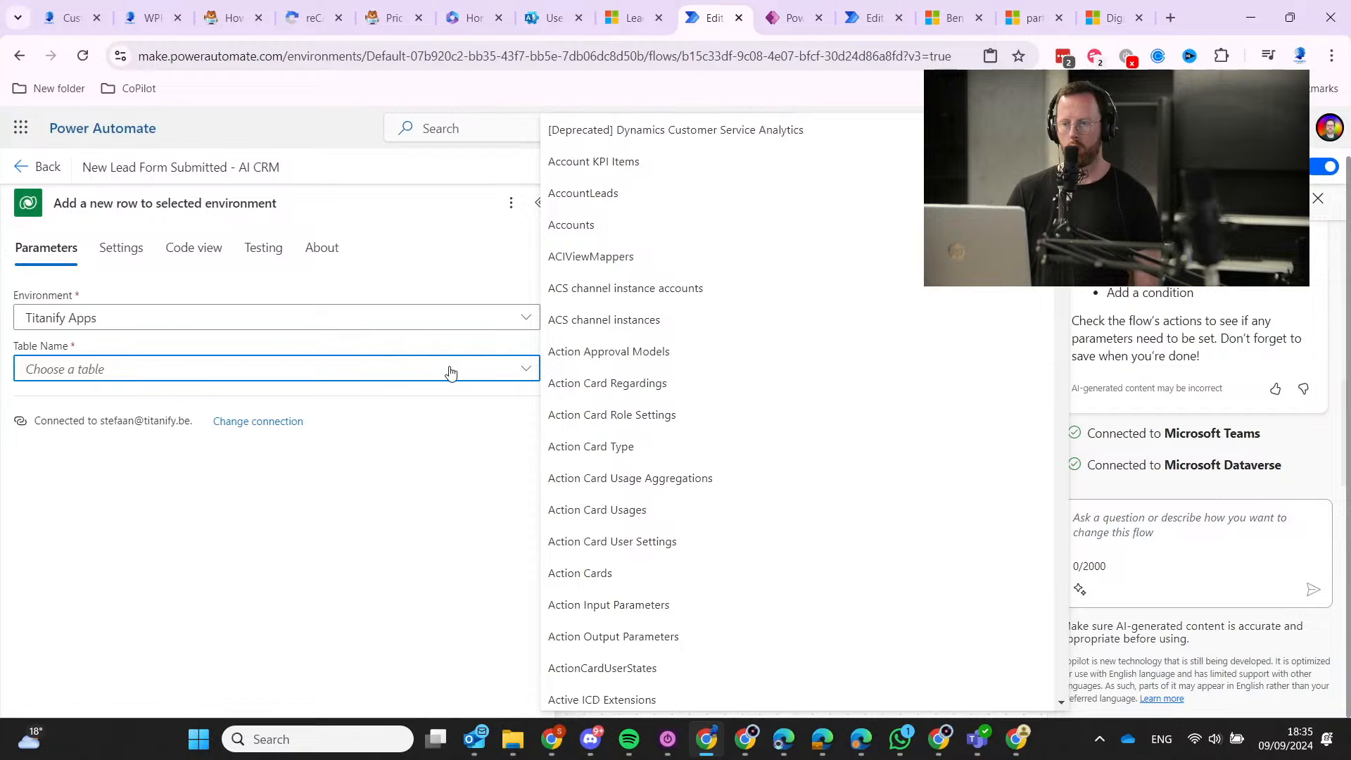
{"action": "type", "text": "lead"}
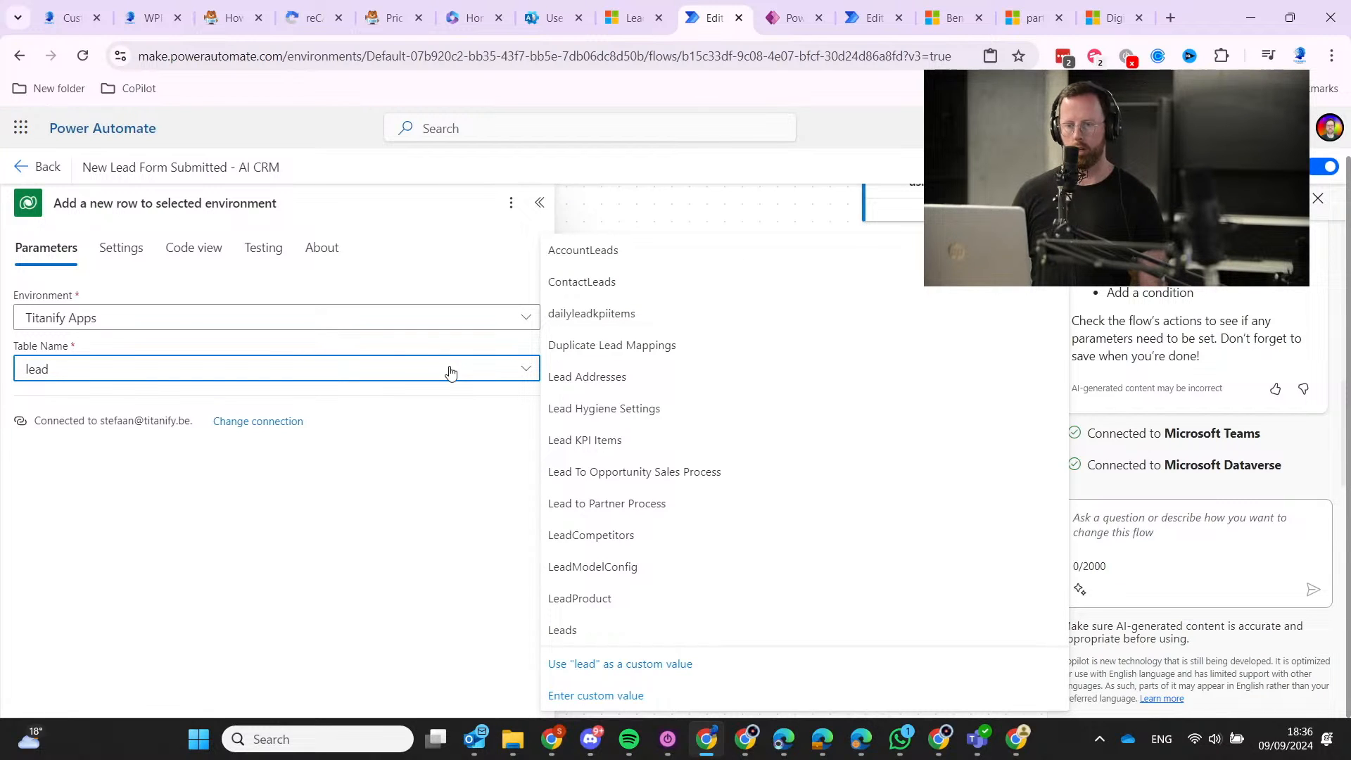
{"action": "left_click", "coordinate": [748, 631]}
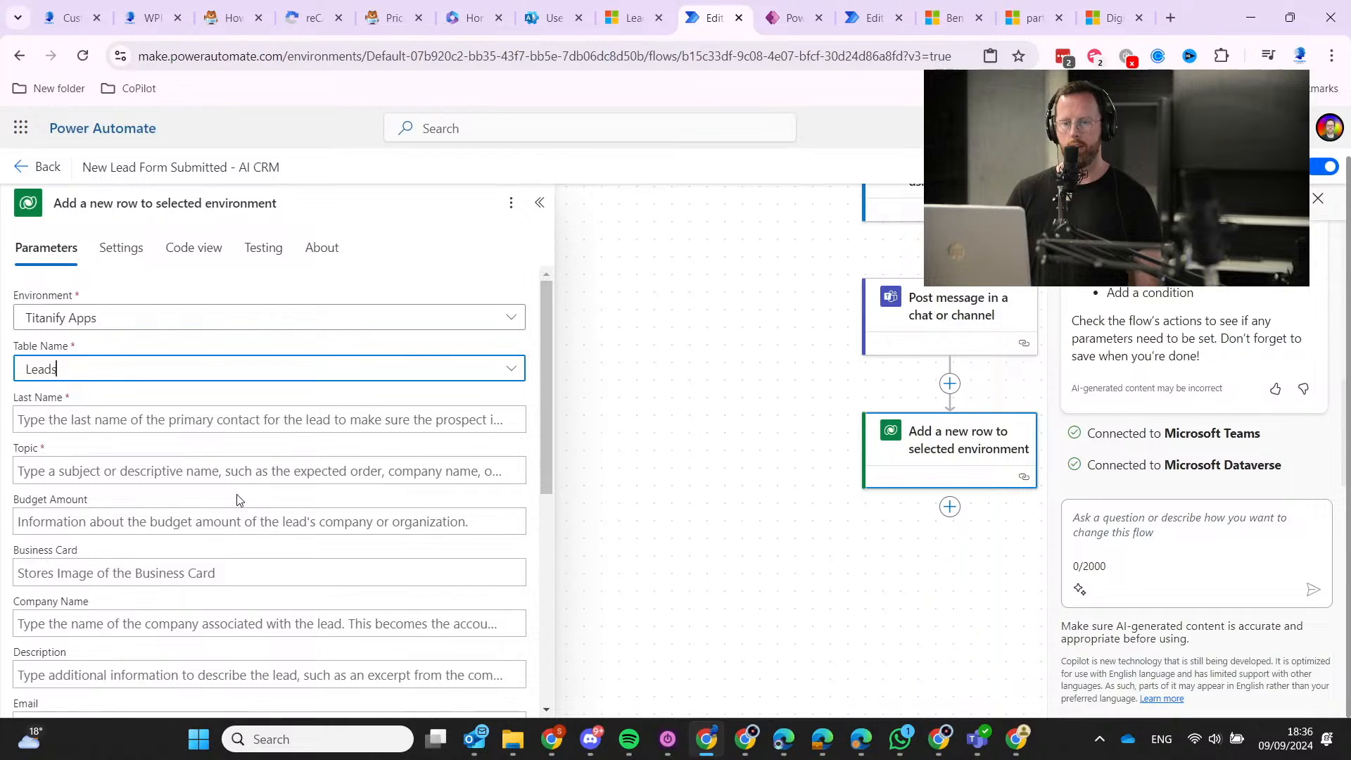
Map the lead's Last Name field to the GPT full_name output.
{"action": "left_click", "coordinate": [172, 420]}
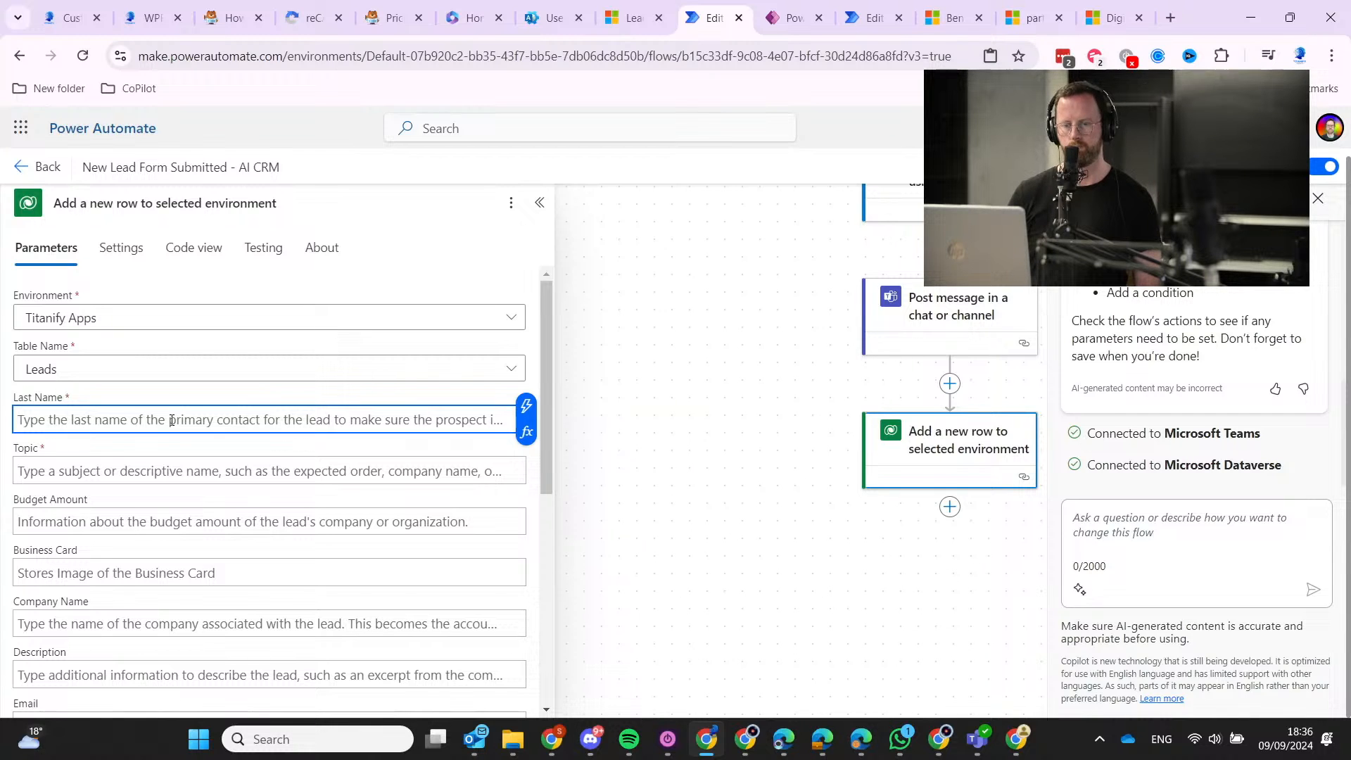
{"action": "left_click", "coordinate": [525, 406]}
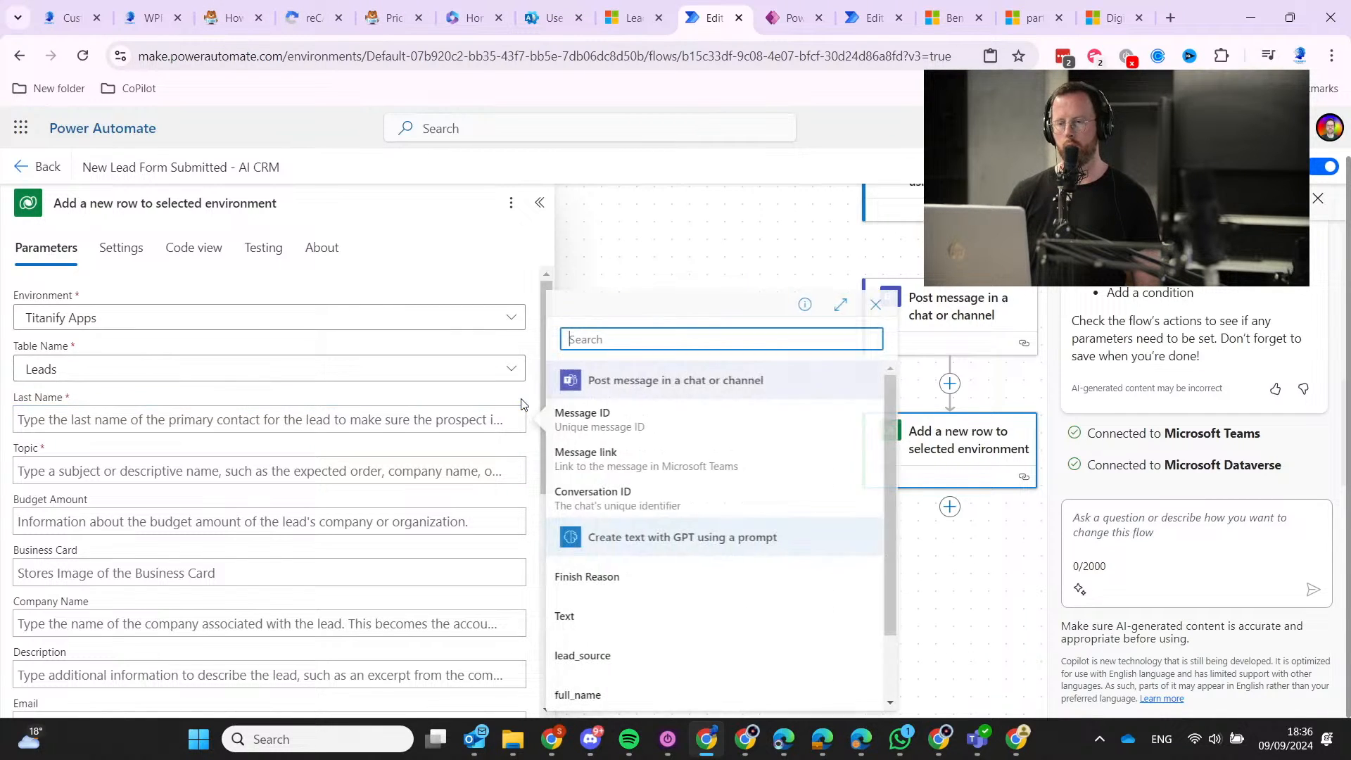
{"action": "left_click", "coordinate": [668, 687]}
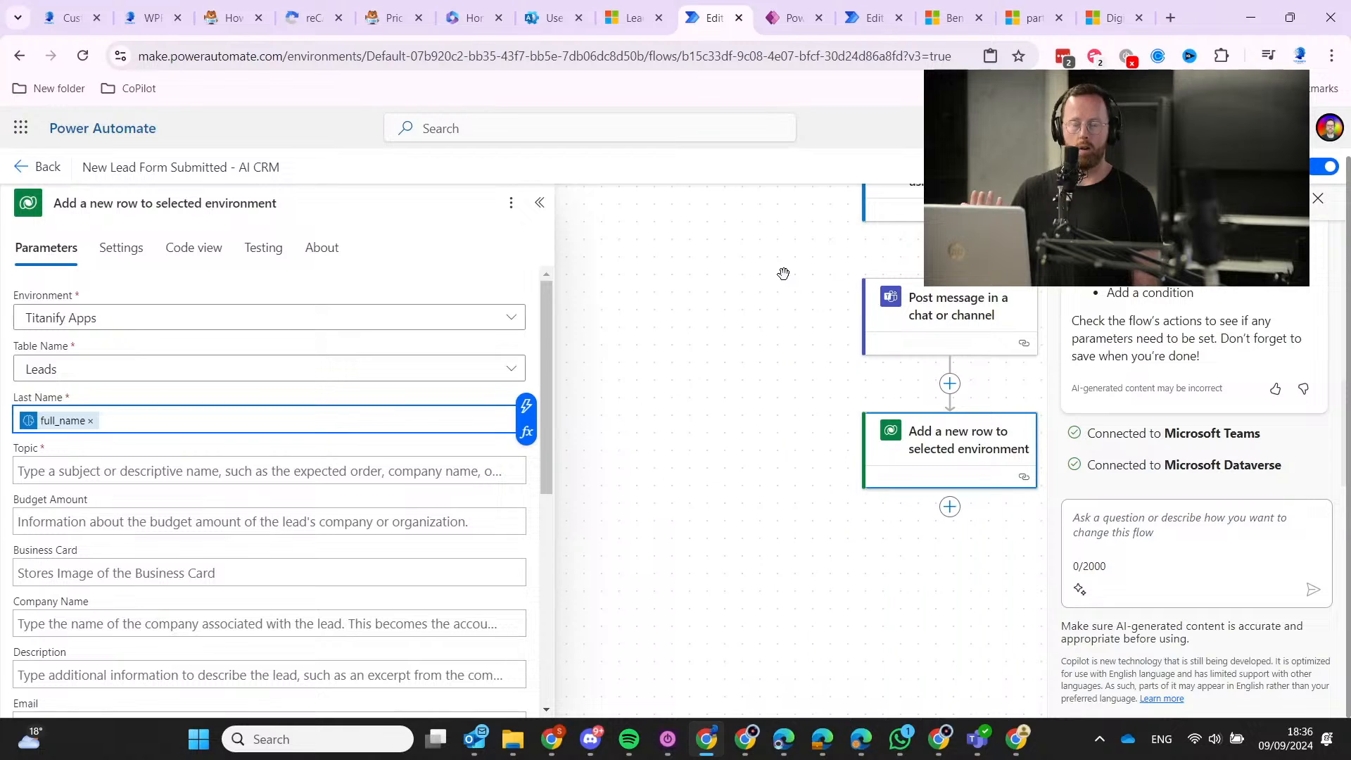
{"action": "left_click", "coordinate": [412, 471]}
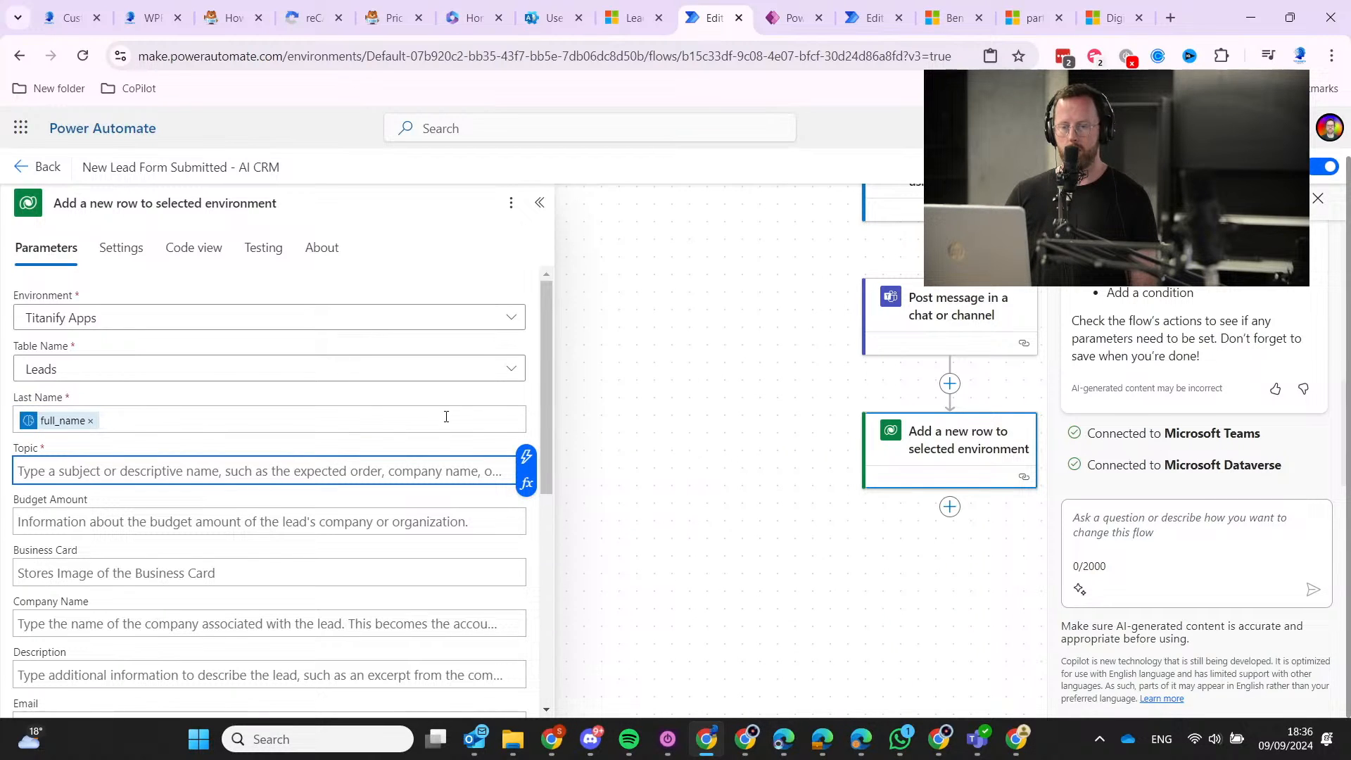
{"action": "scroll", "coordinate": [265, 524], "scroll_direction": "down", "scroll_amount": 5}
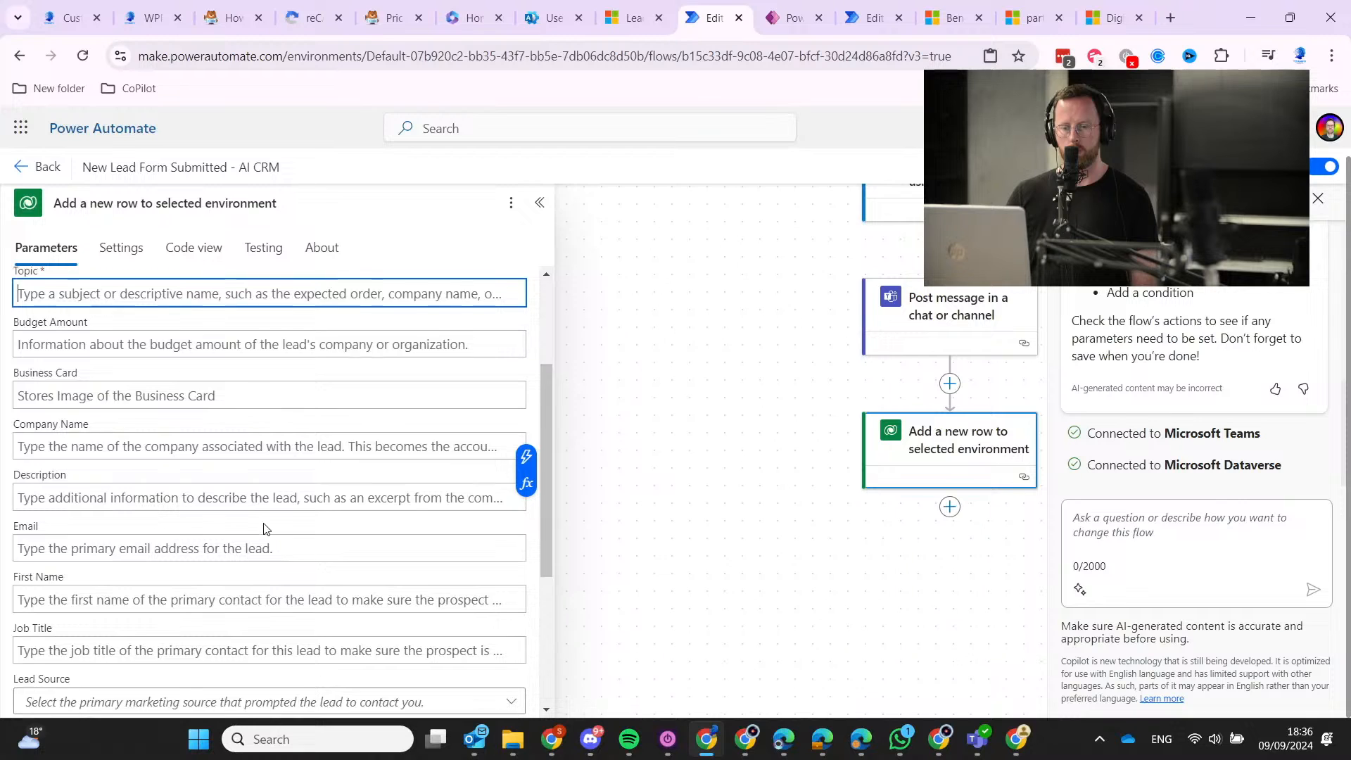
{"action": "scroll", "coordinate": [264, 528], "scroll_direction": "up", "scroll_amount": 5}
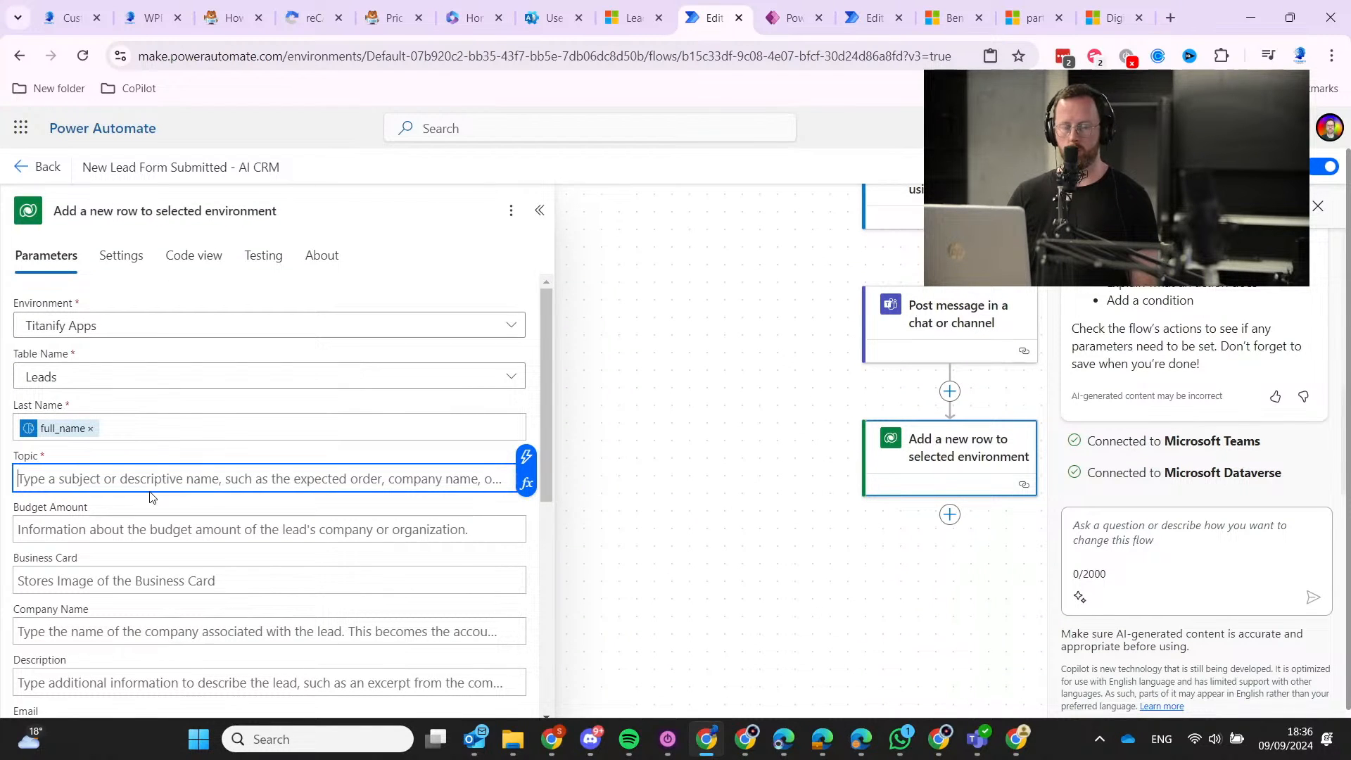
{"action": "scroll", "coordinate": [152, 478], "scroll_direction": "down", "scroll_amount": 1}
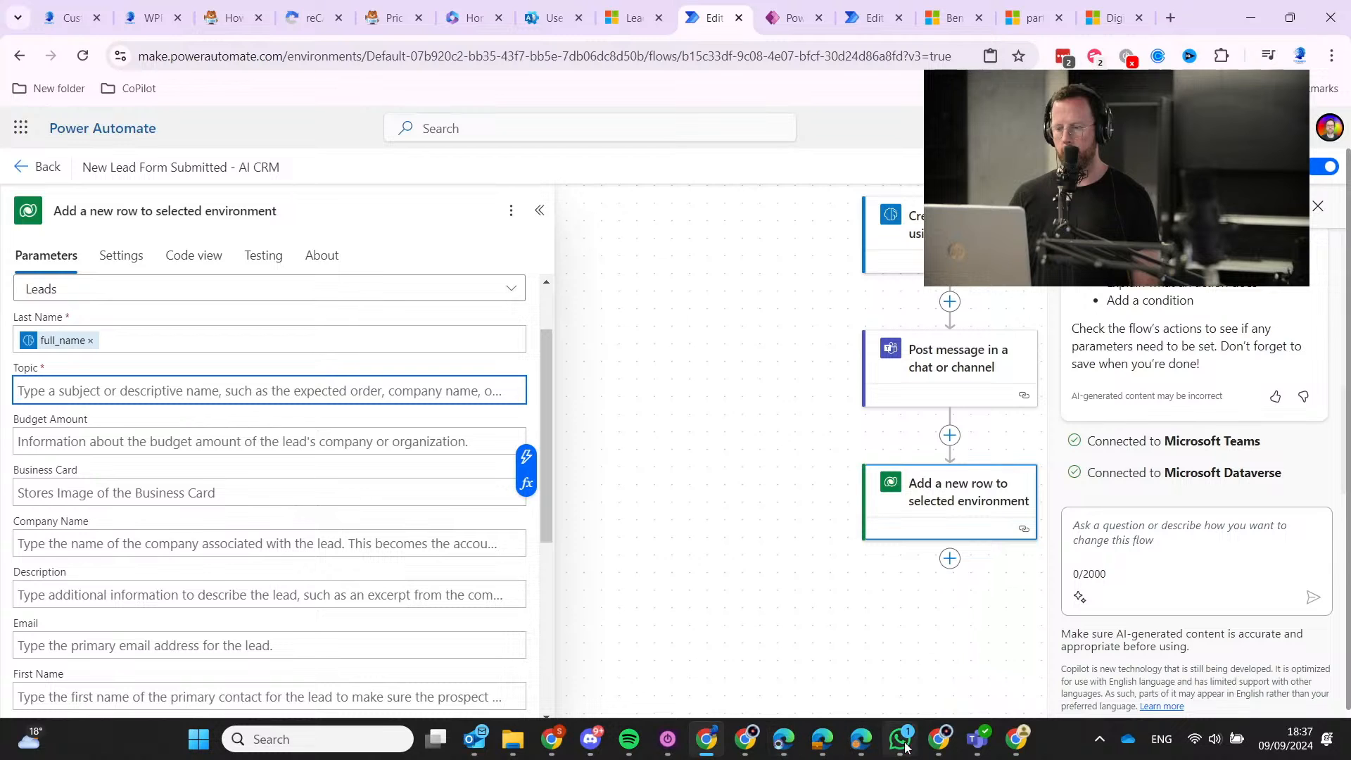
{"action": "mouse_move", "coordinate": [949, 743]}
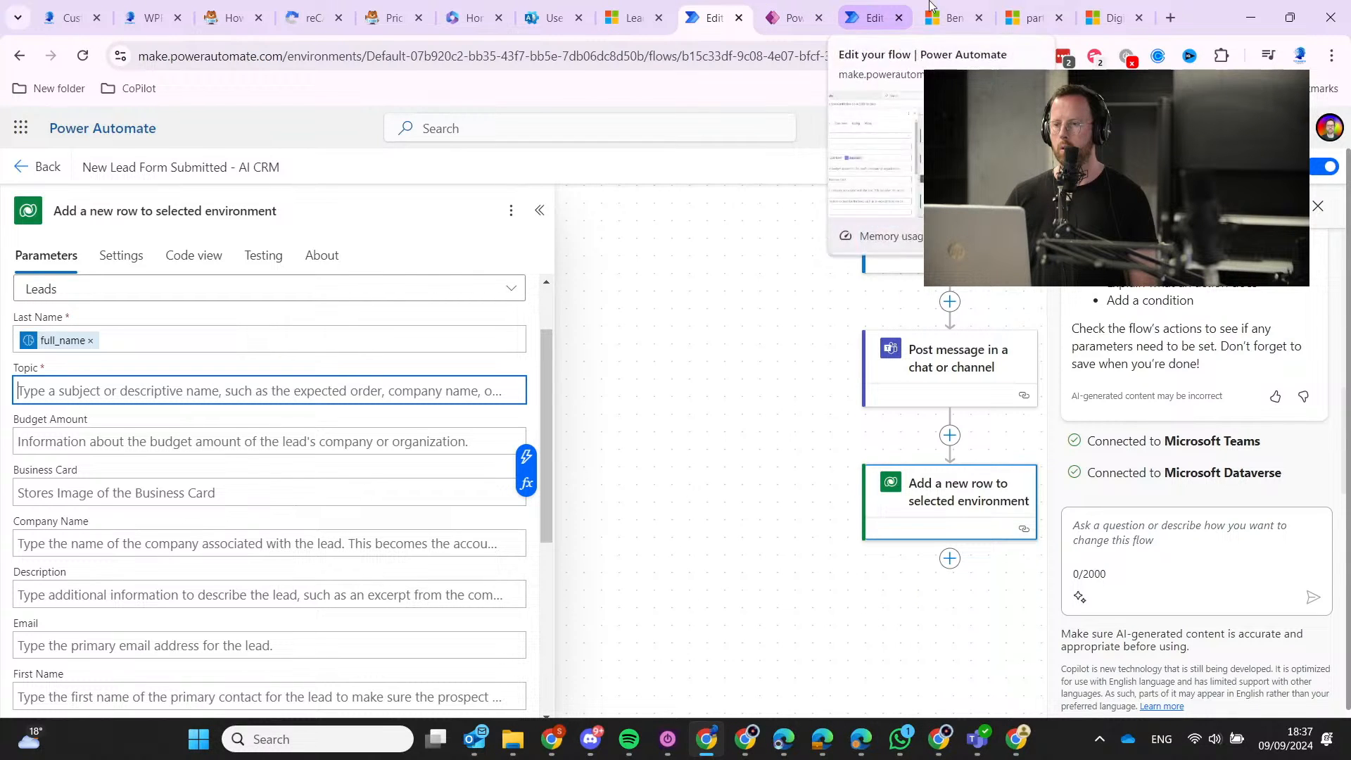
Open the Accelerate Sales with Dynamics 365 campaign in Dynamics 365 and copy its name.
{"action": "left_click", "coordinate": [631, 18]}
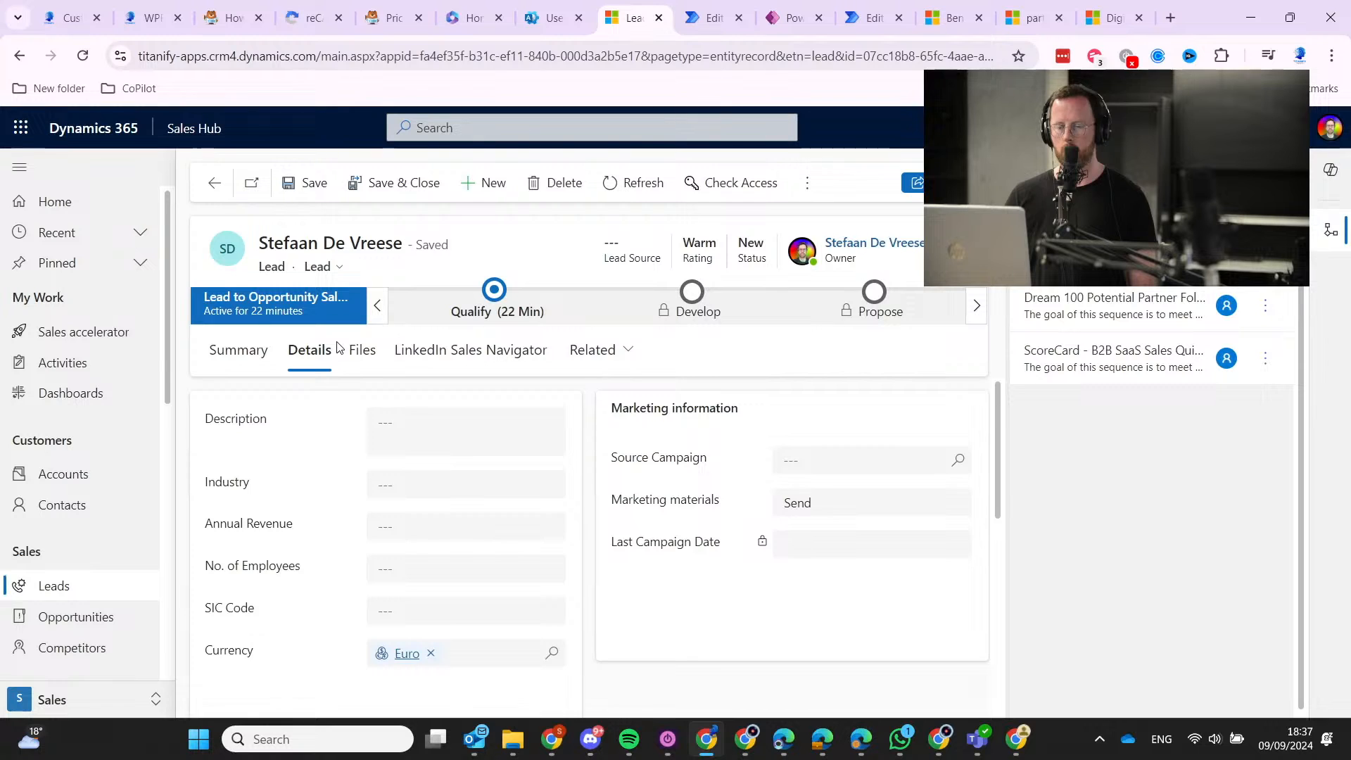
{"action": "scroll", "coordinate": [49, 579], "scroll_direction": "down", "scroll_amount": 1}
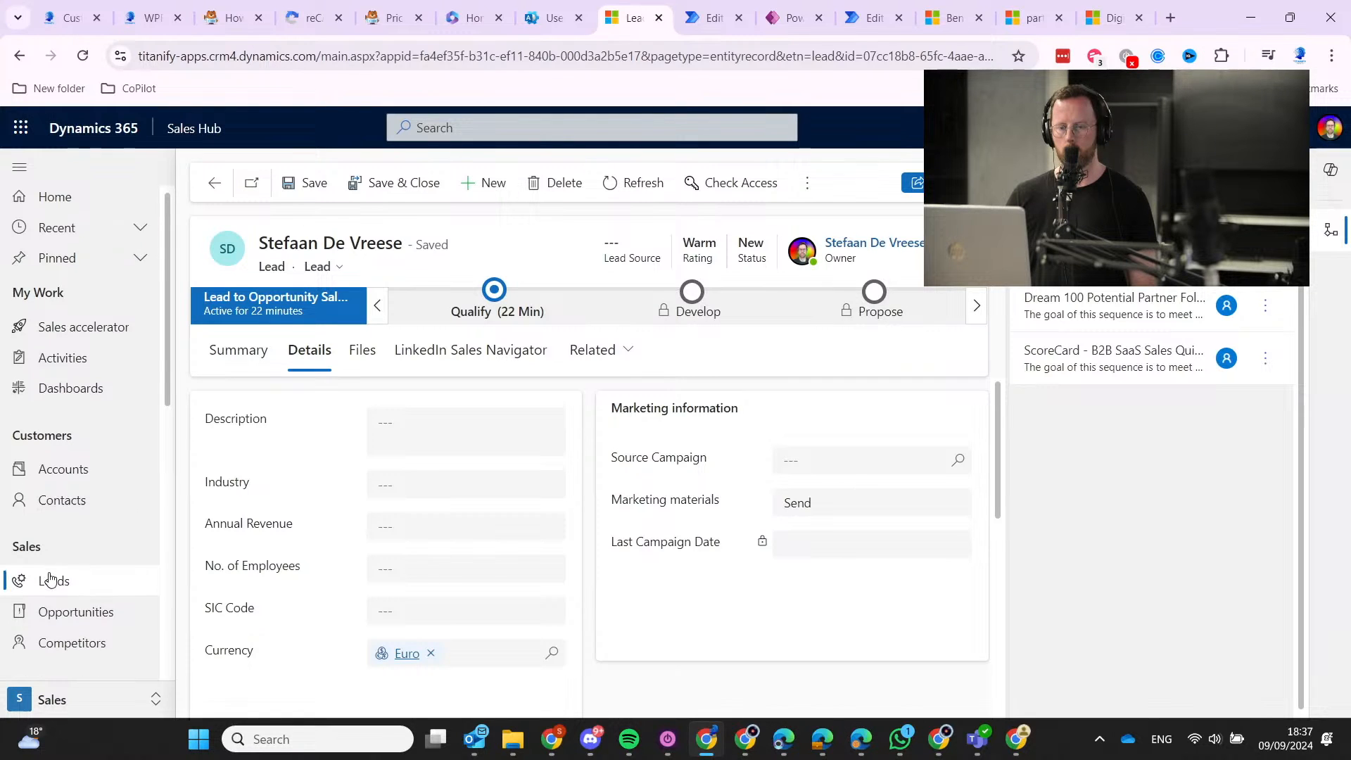
{"action": "scroll", "coordinate": [49, 579], "scroll_direction": "down", "scroll_amount": 5}
{"action": "scroll", "coordinate": [102, 329], "scroll_direction": "up", "scroll_amount": 3}
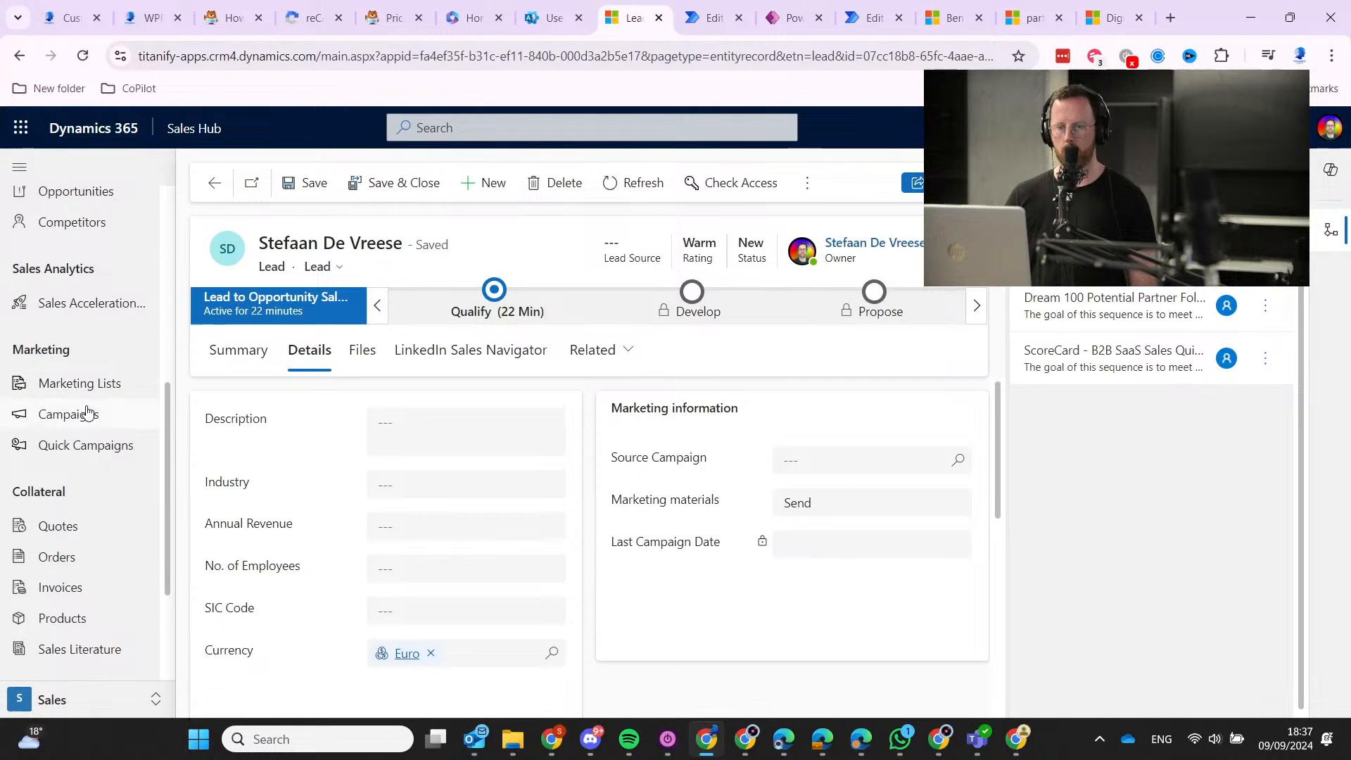
{"action": "left_click", "coordinate": [87, 414]}
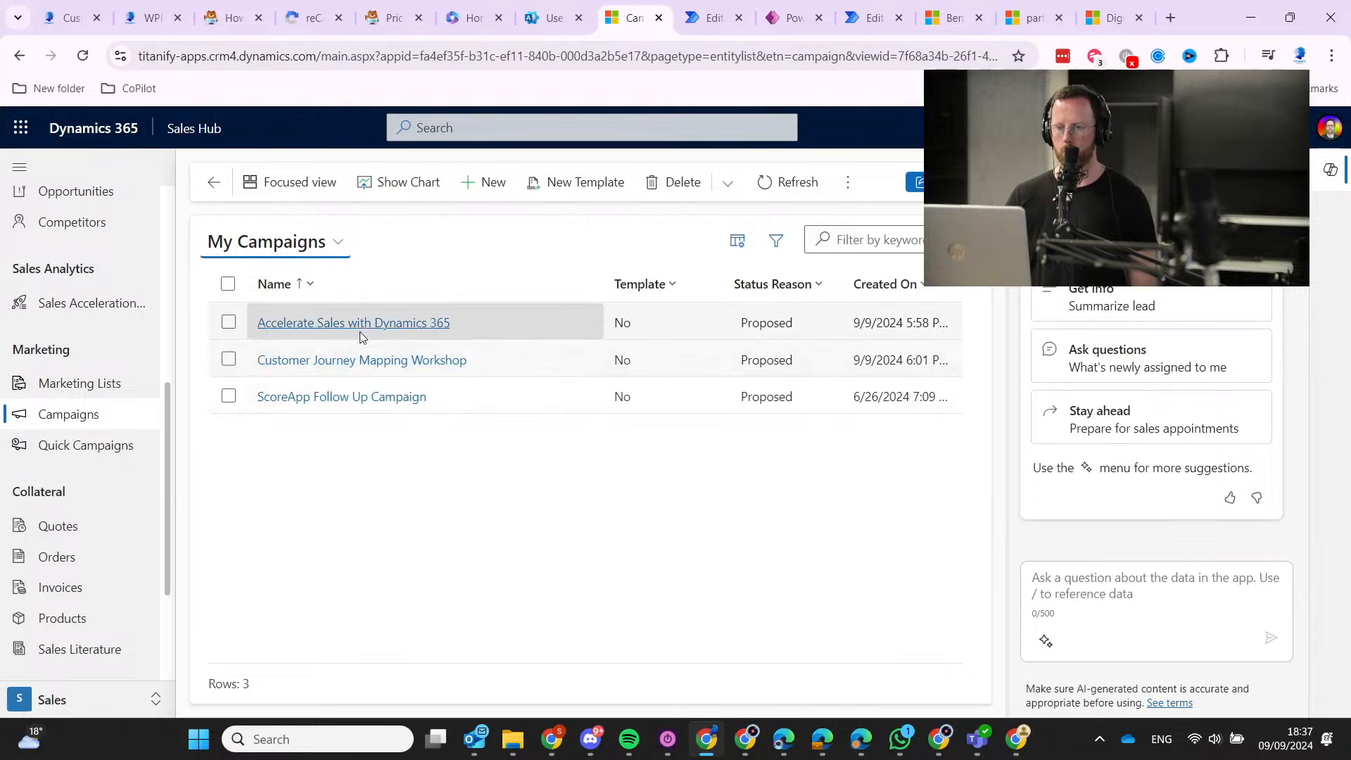
{"action": "left_click", "coordinate": [336, 341]}
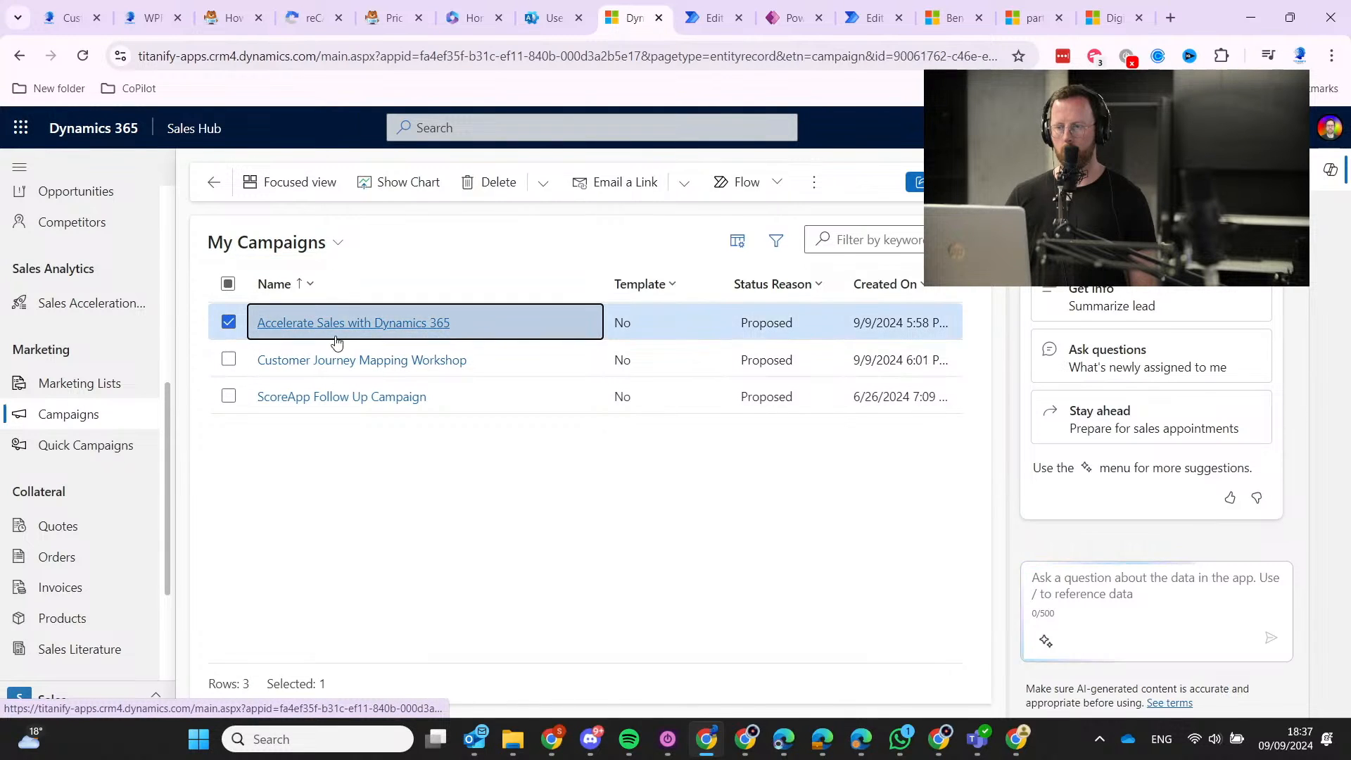
{"action": "left_click", "coordinate": [452, 456]}
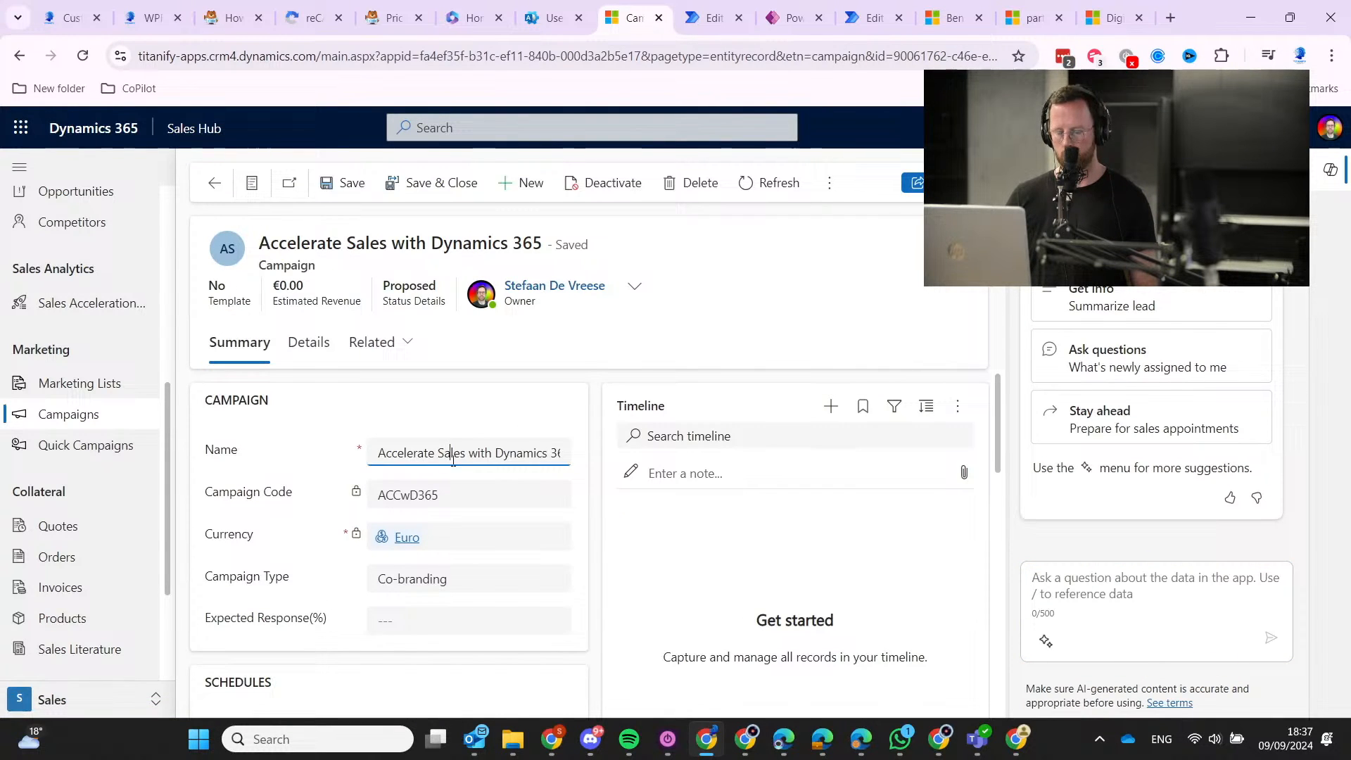
{"action": "key", "text": "ctrl+a"}
{"action": "key", "text": "ctrl+c"}
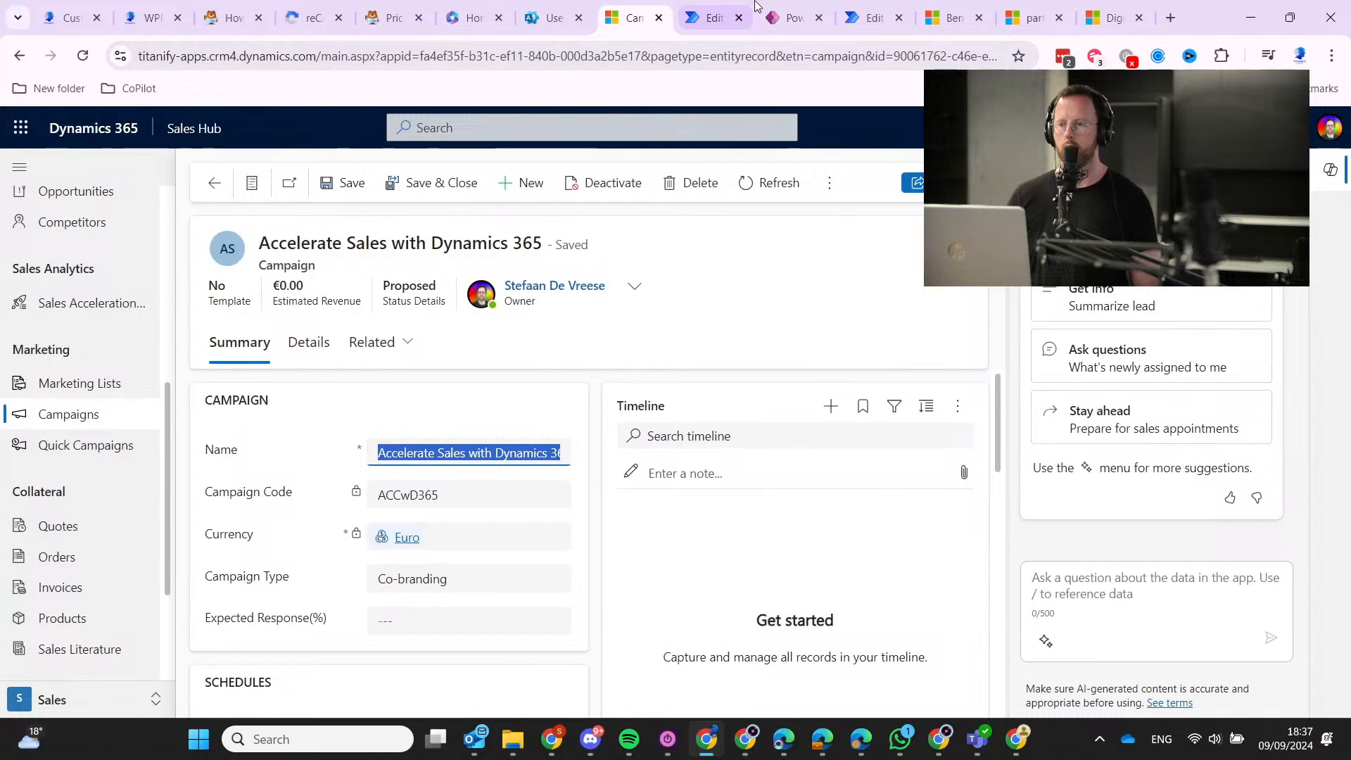
{"action": "left_click", "coordinate": [711, 15]}
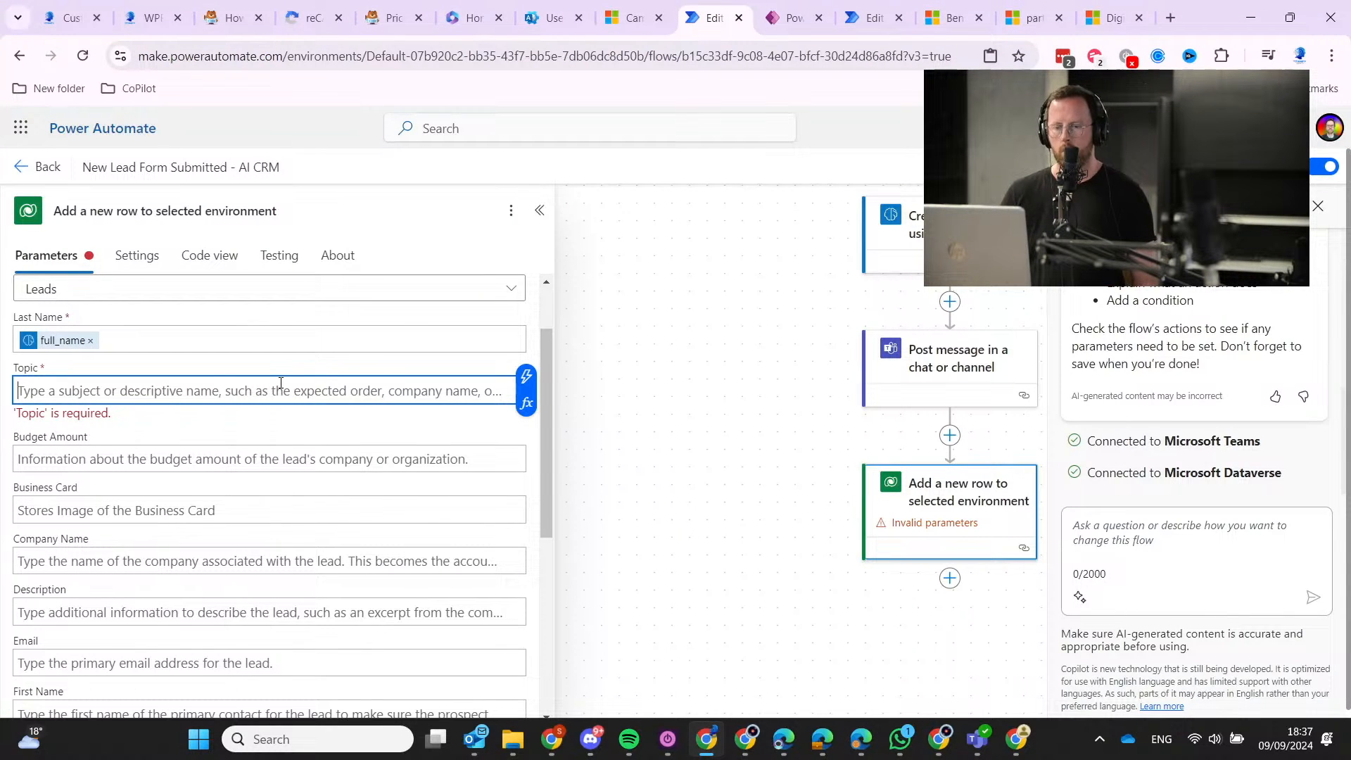
Set Topic to 'Ebook - Accelerate Sales with Dynamics 365' using the pasted campaign name.
{"action": "key", "text": "ctrl+v"}
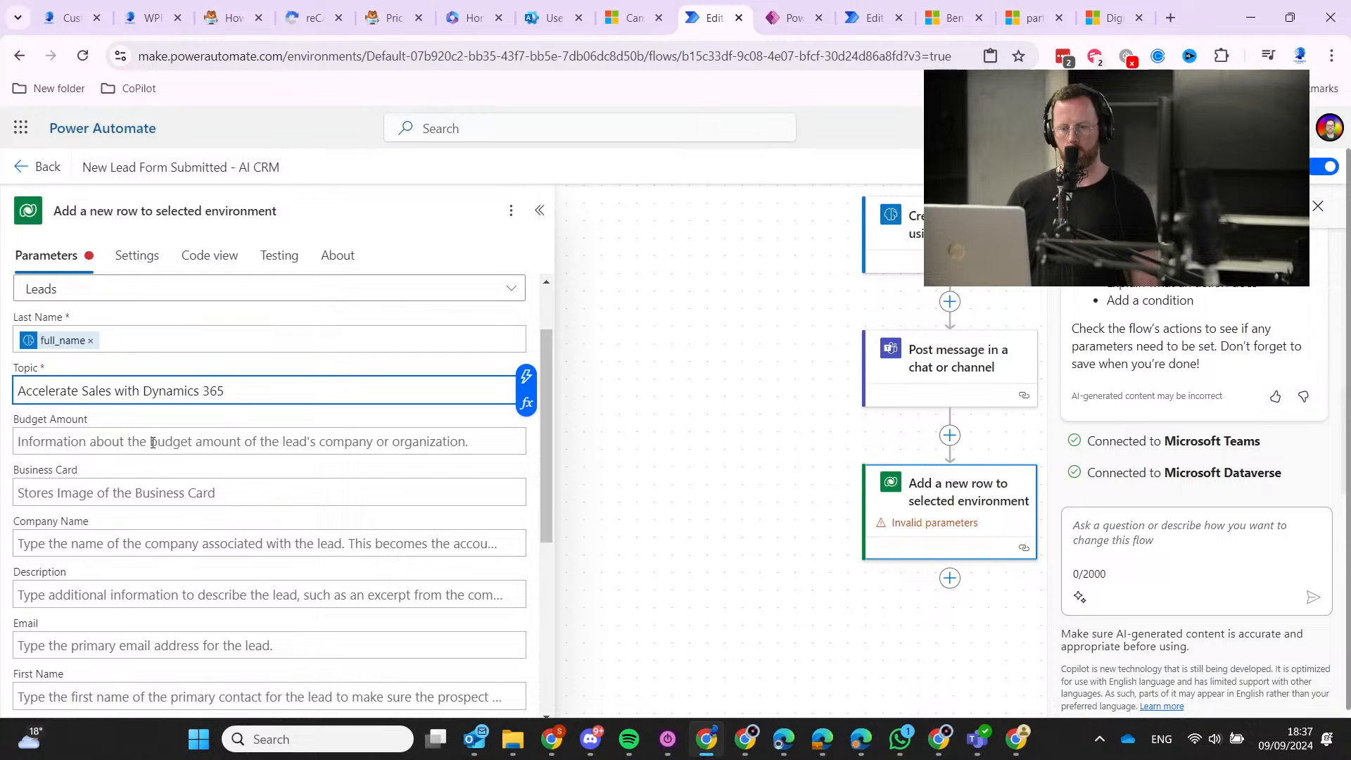
{"action": "type", "text": "-"}
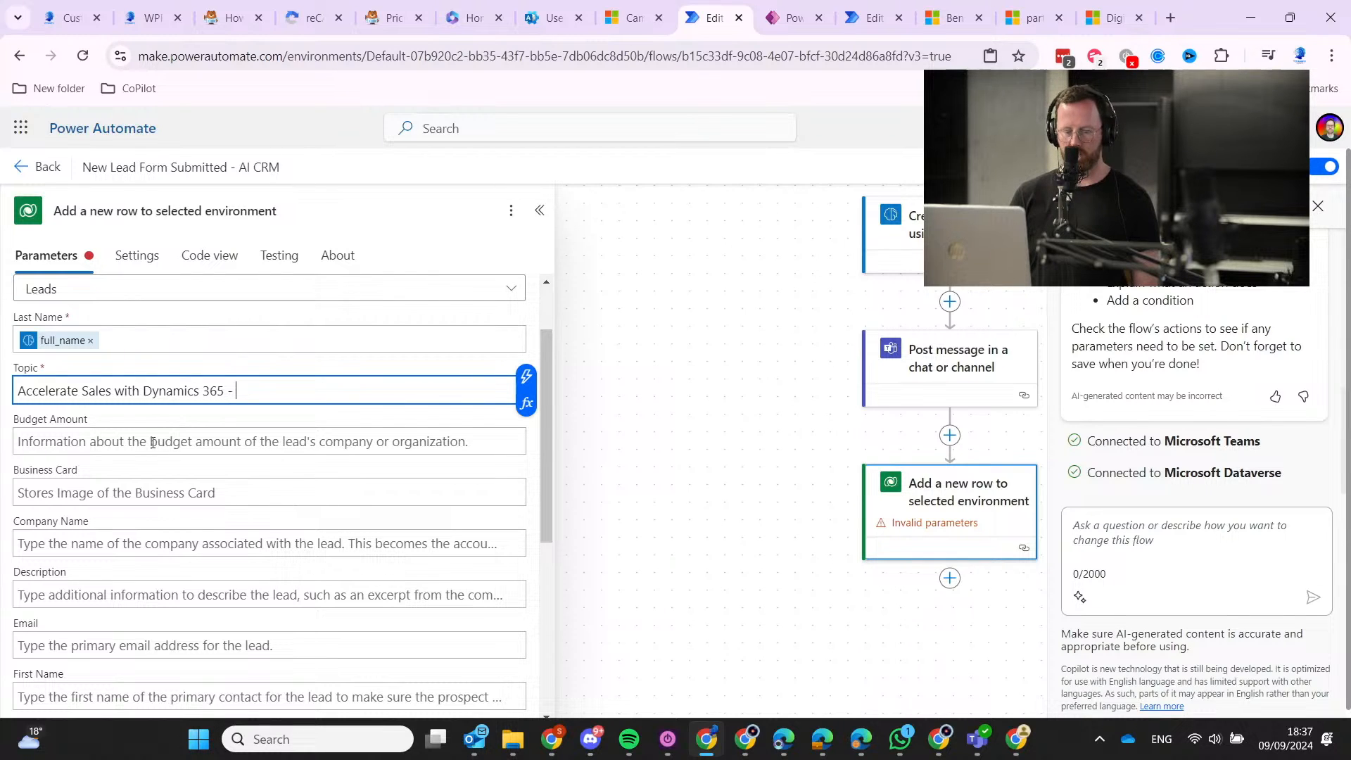
{"action": "type", "text": " Ebook"}
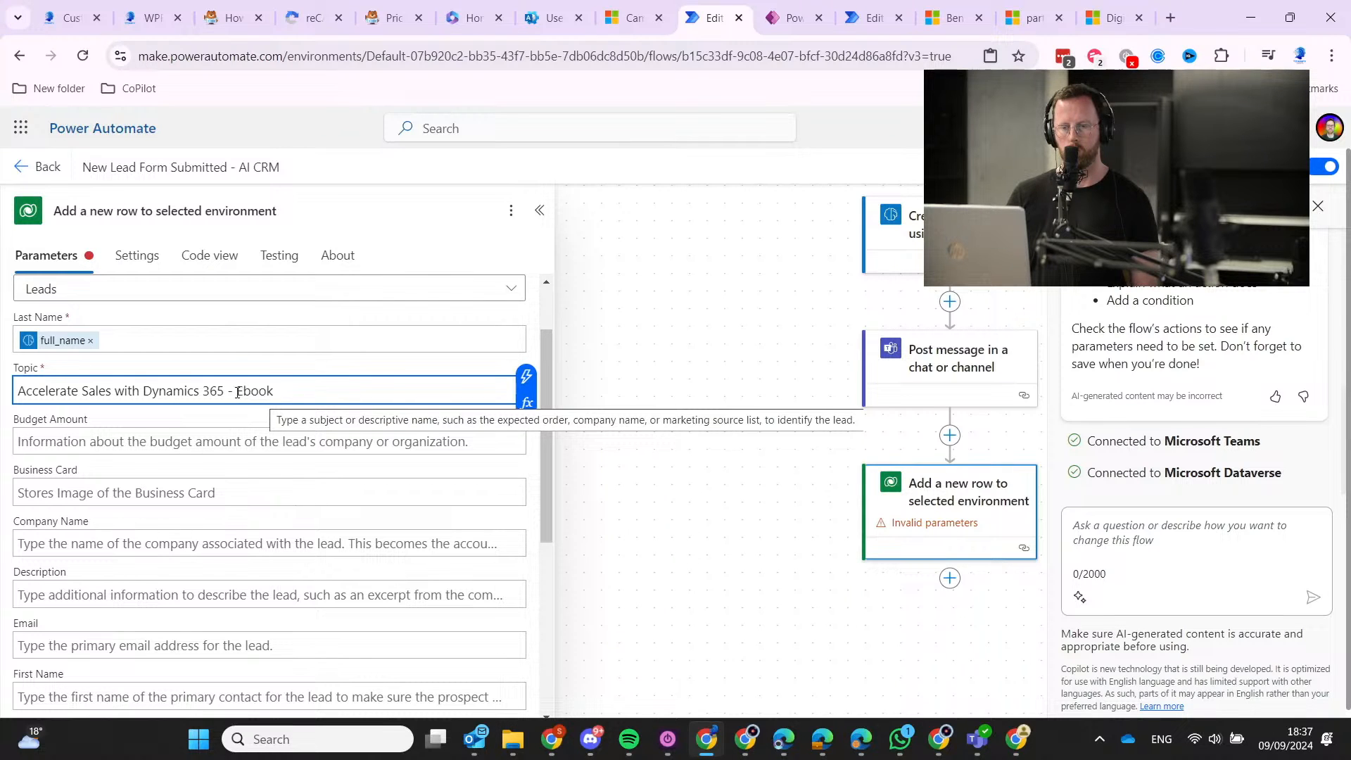
{"action": "left_click_drag", "start_coordinate": [228, 392], "coordinate": [321, 387]}
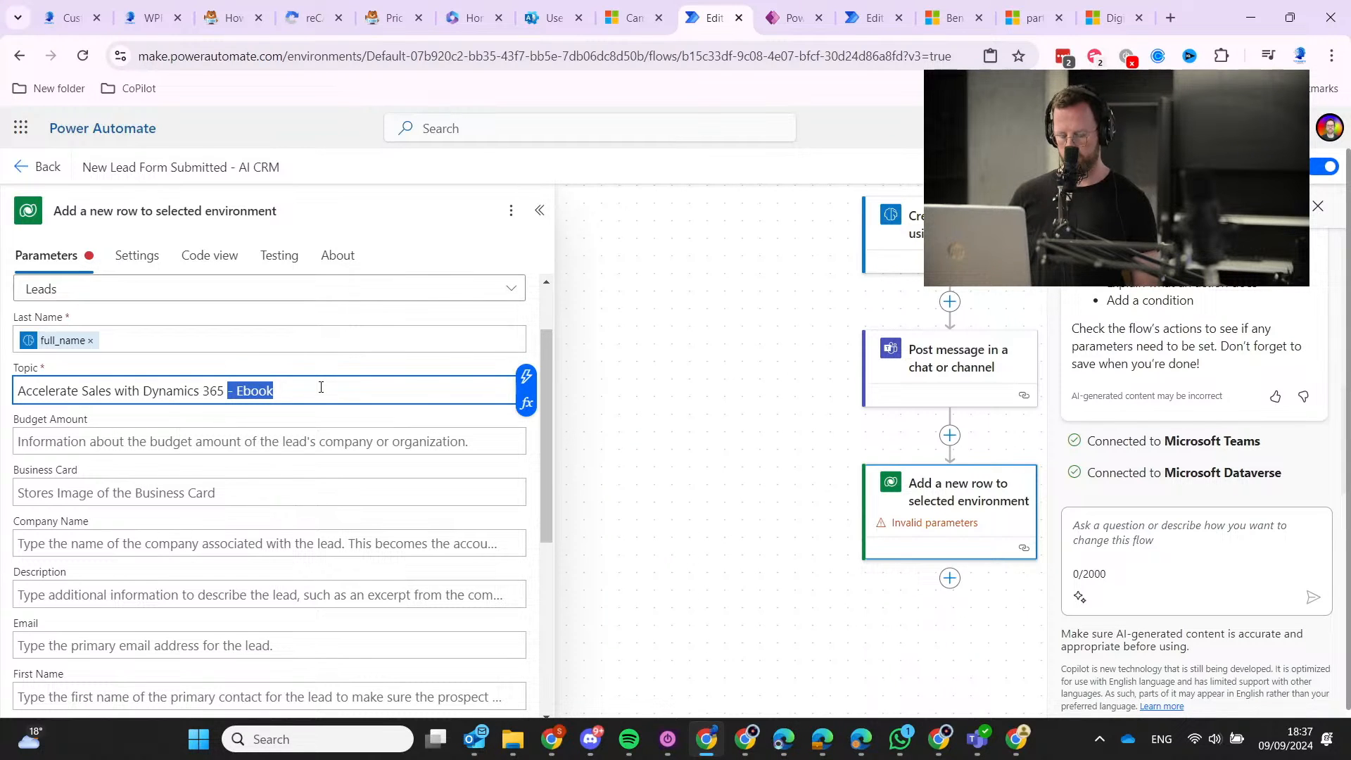
{"action": "key", "text": "BackSpace"}
{"action": "key", "text": "Home"}
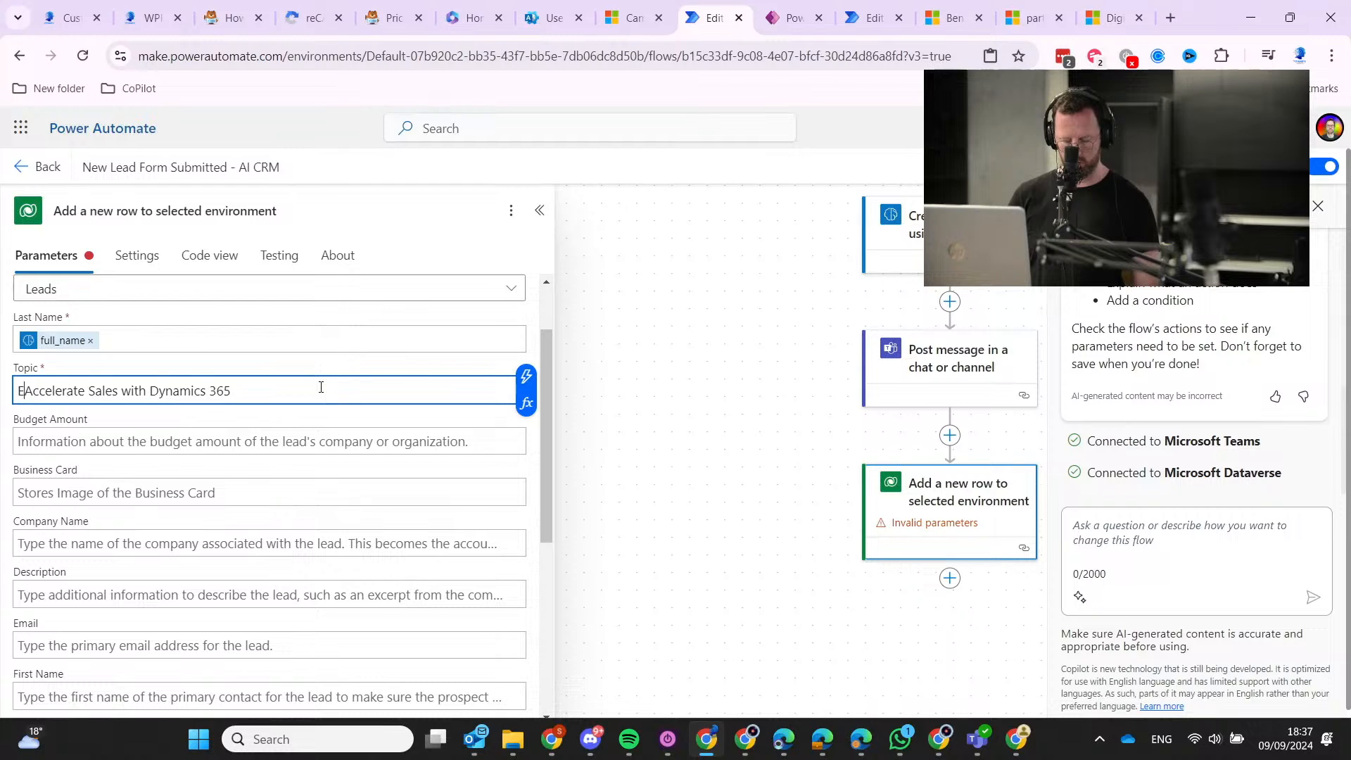
{"action": "type", "text": "Ebook -"}
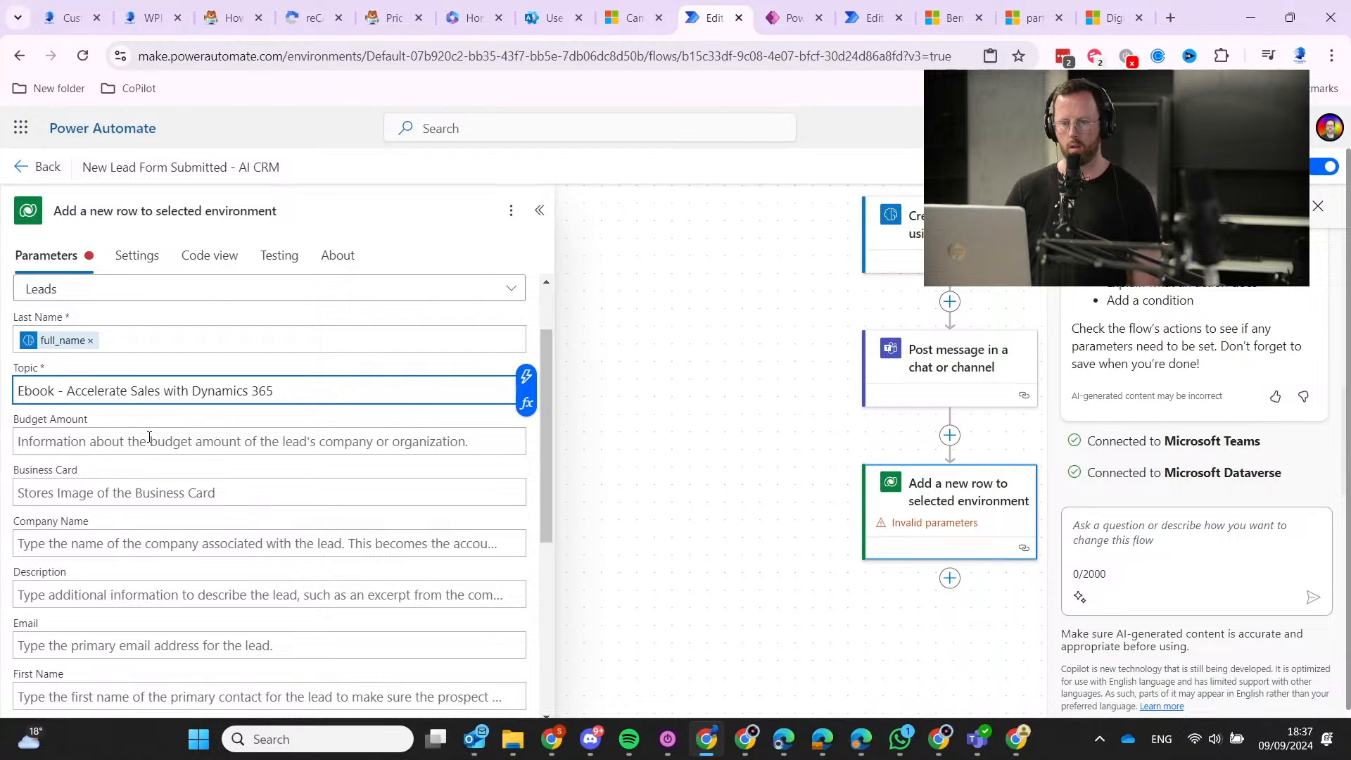
Map the lead's Email field to the GPT email_address output.
{"action": "scroll", "coordinate": [141, 472], "scroll_direction": "down", "scroll_amount": 1}
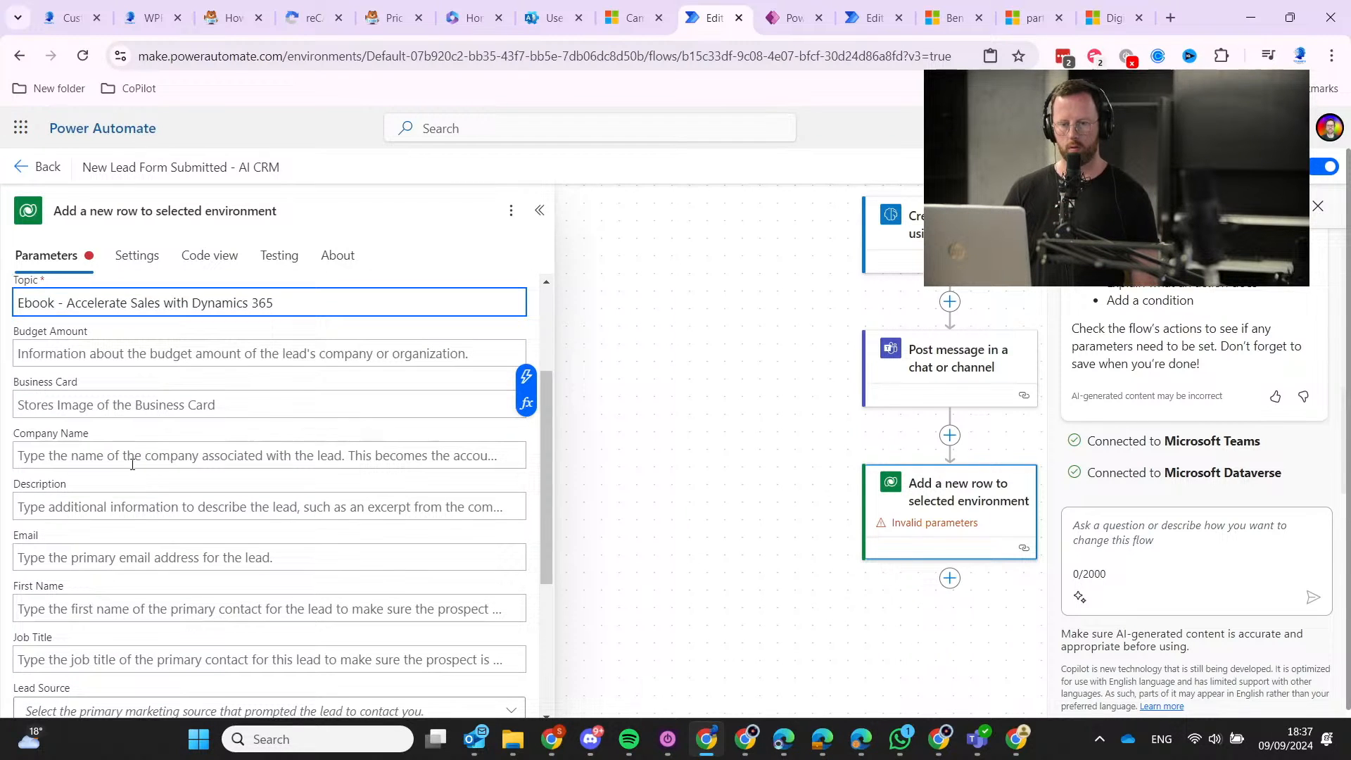
{"action": "scroll", "coordinate": [130, 456], "scroll_direction": "down", "scroll_amount": 1}
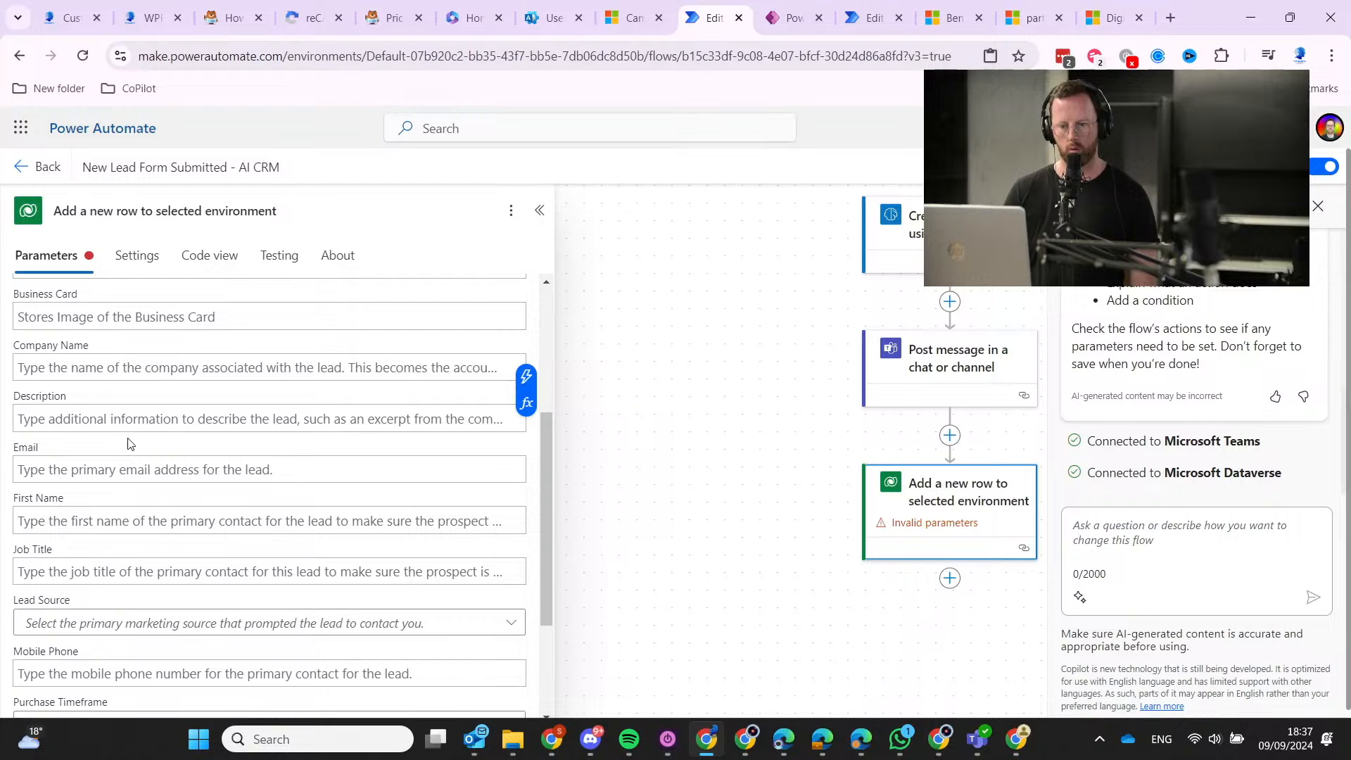
{"action": "left_click", "coordinate": [127, 462]}
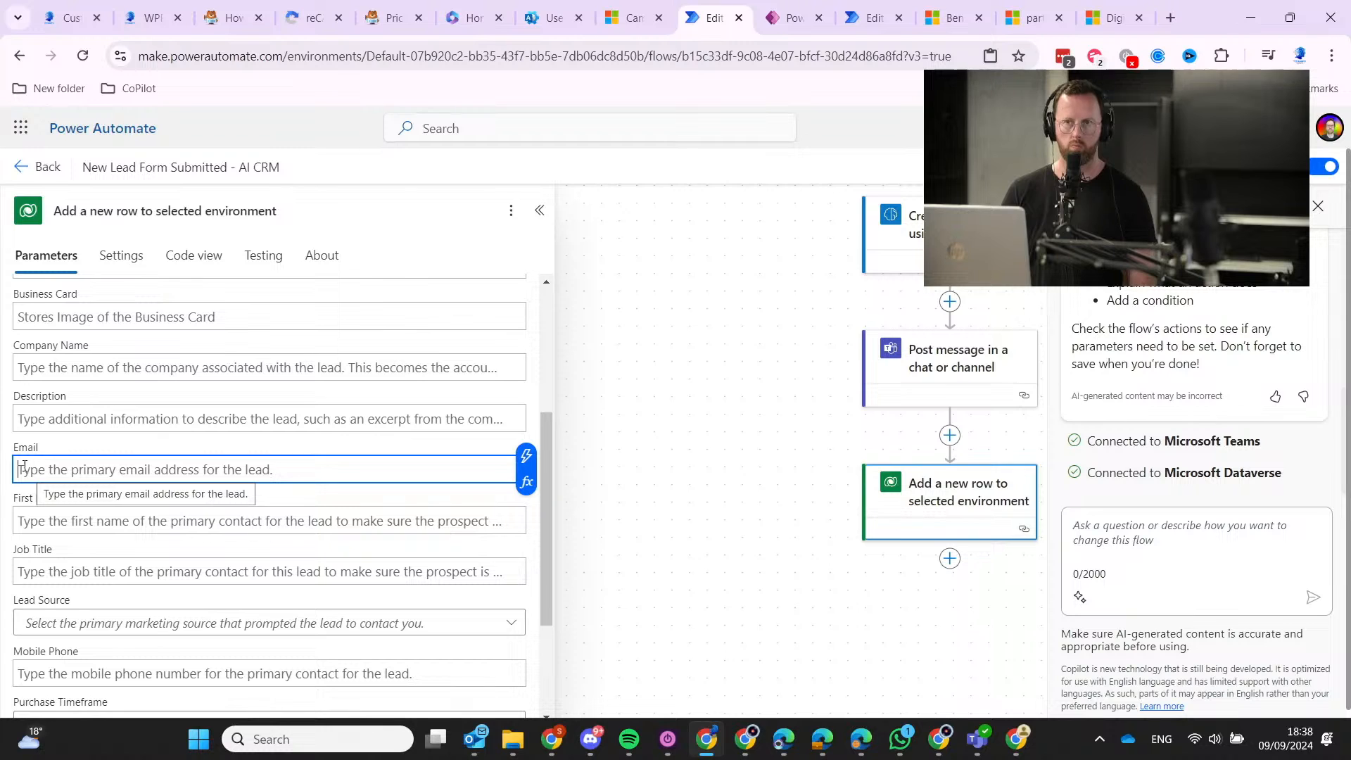
{"action": "left_click", "coordinate": [523, 459]}
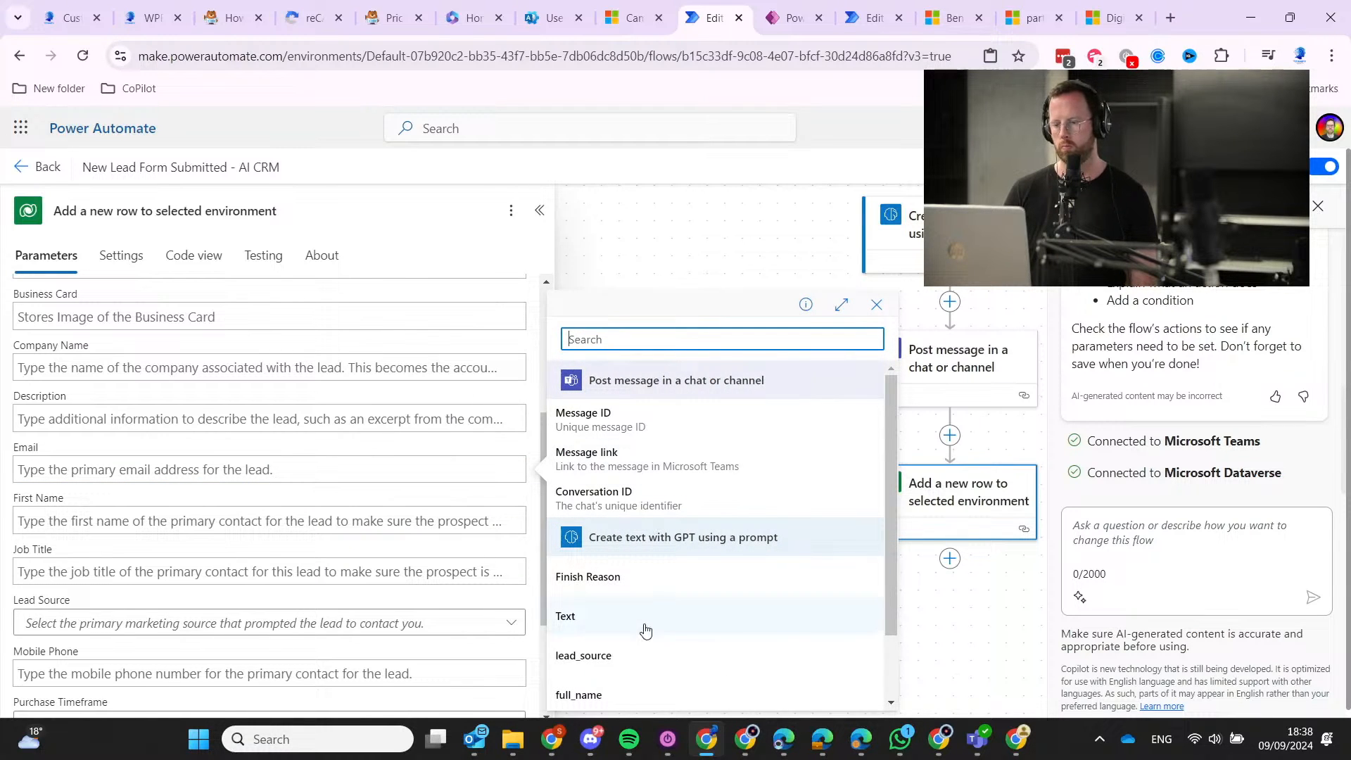
{"action": "scroll", "coordinate": [637, 657], "scroll_direction": "down", "scroll_amount": 1}
{"action": "left_click", "coordinate": [648, 651]}
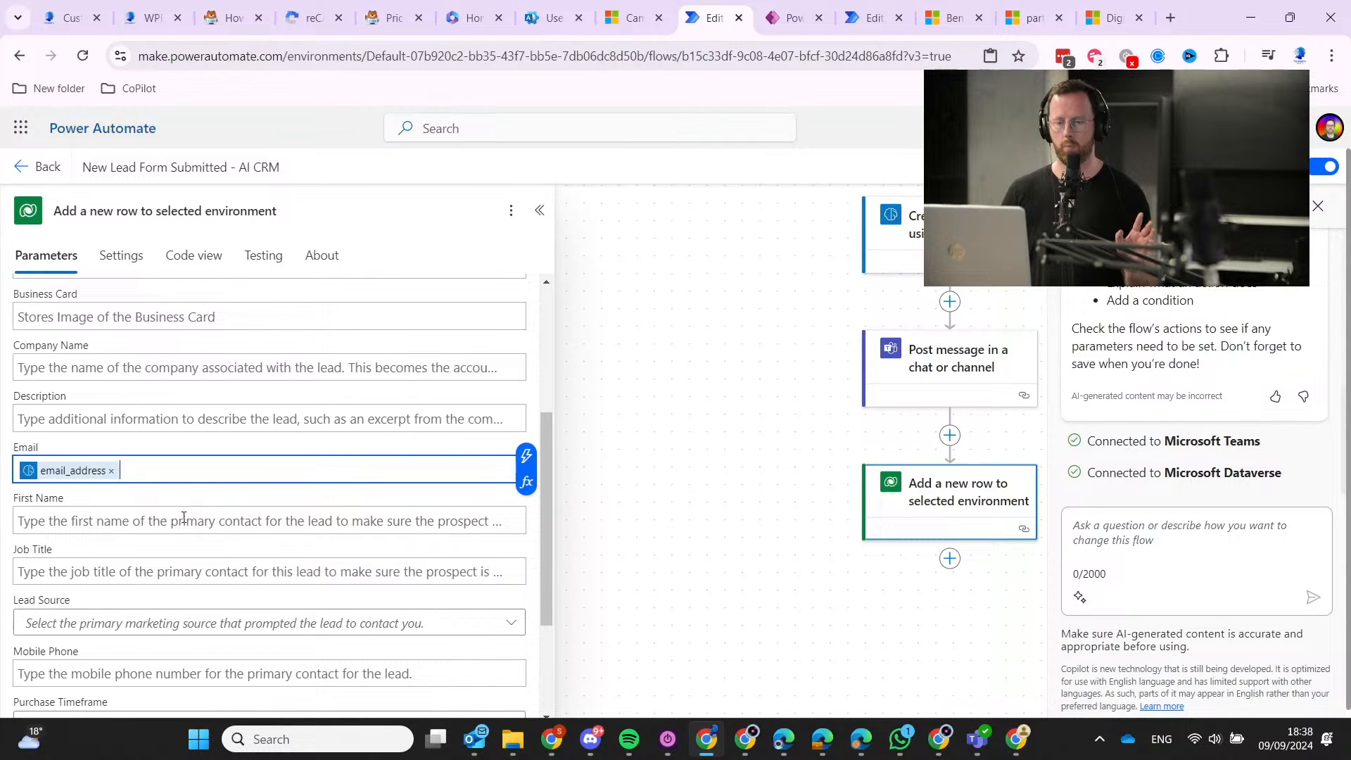
{"action": "scroll", "coordinate": [188, 515], "scroll_direction": "down", "scroll_amount": 3}
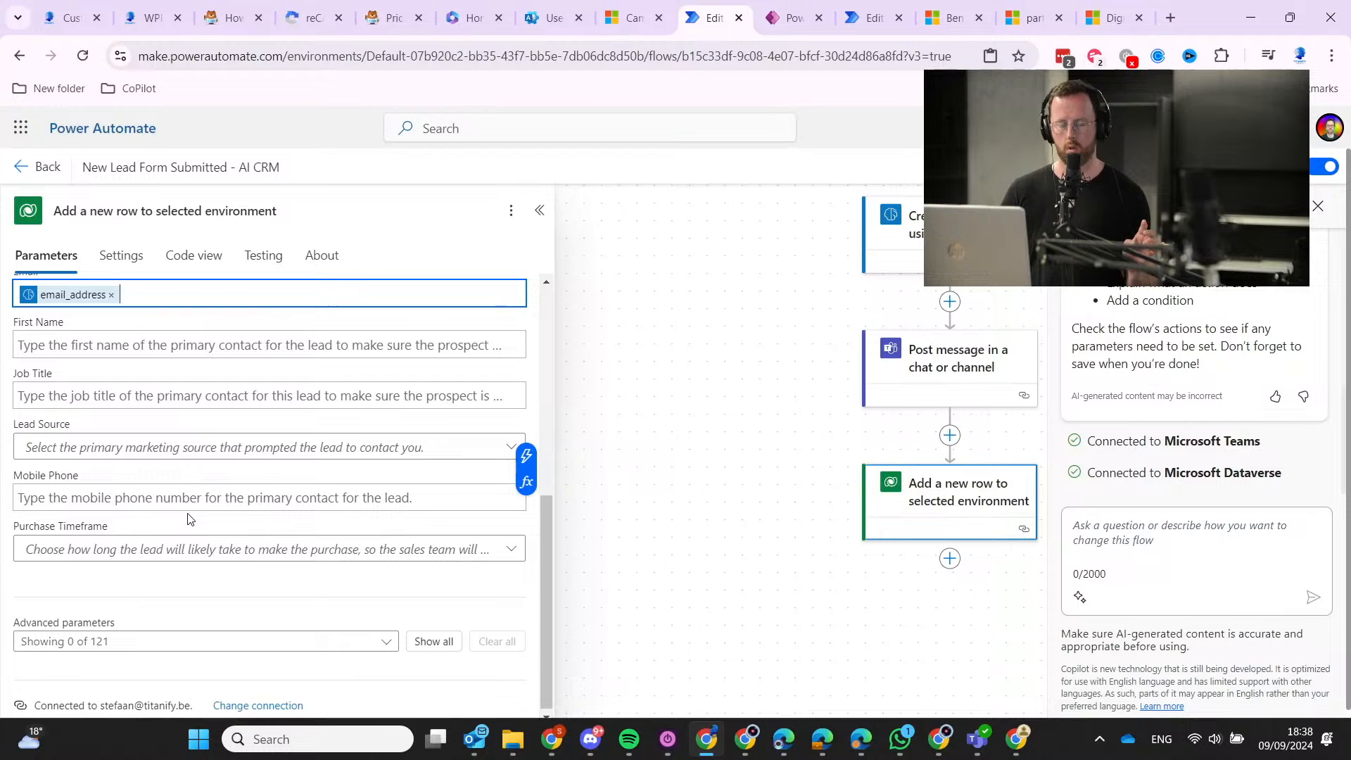
Set the lead's Lead Source to Web.
{"action": "left_click", "coordinate": [202, 446]}
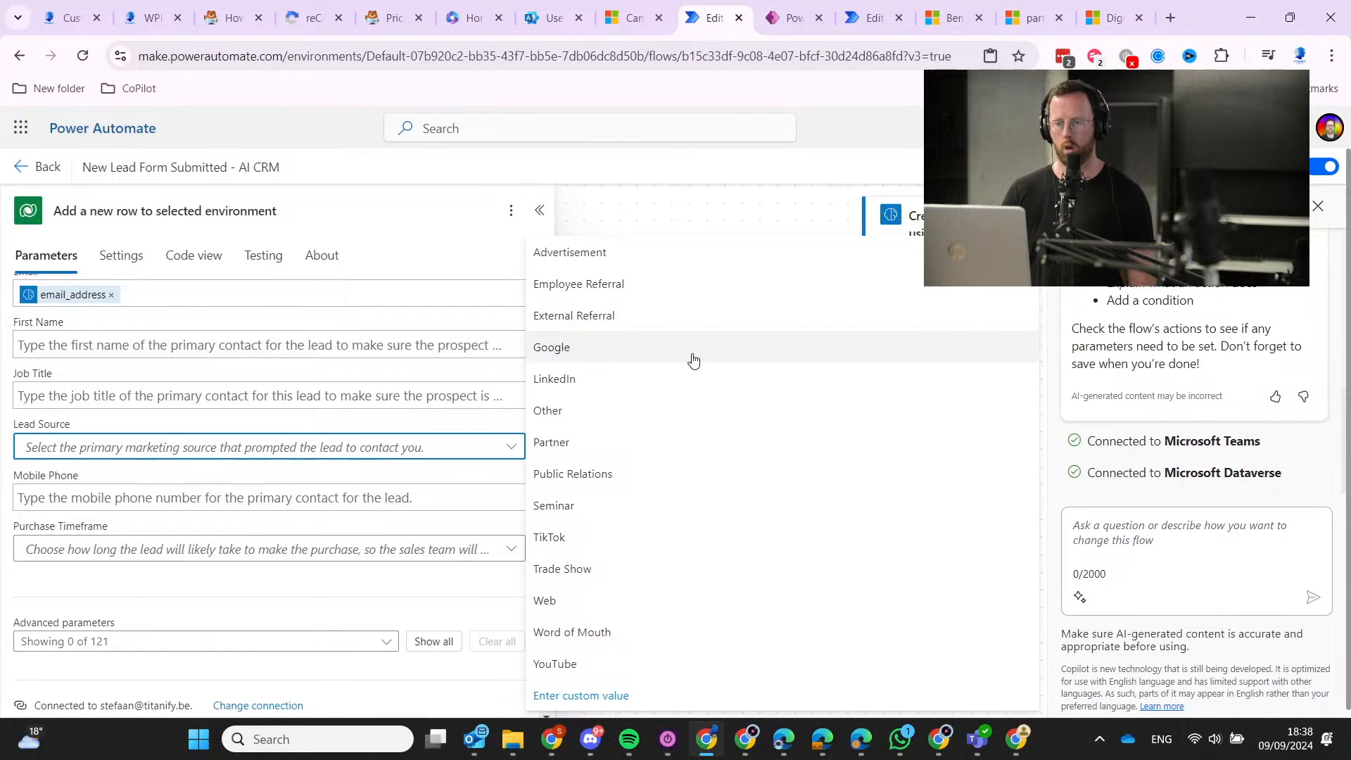
{"action": "left_click", "coordinate": [709, 602]}
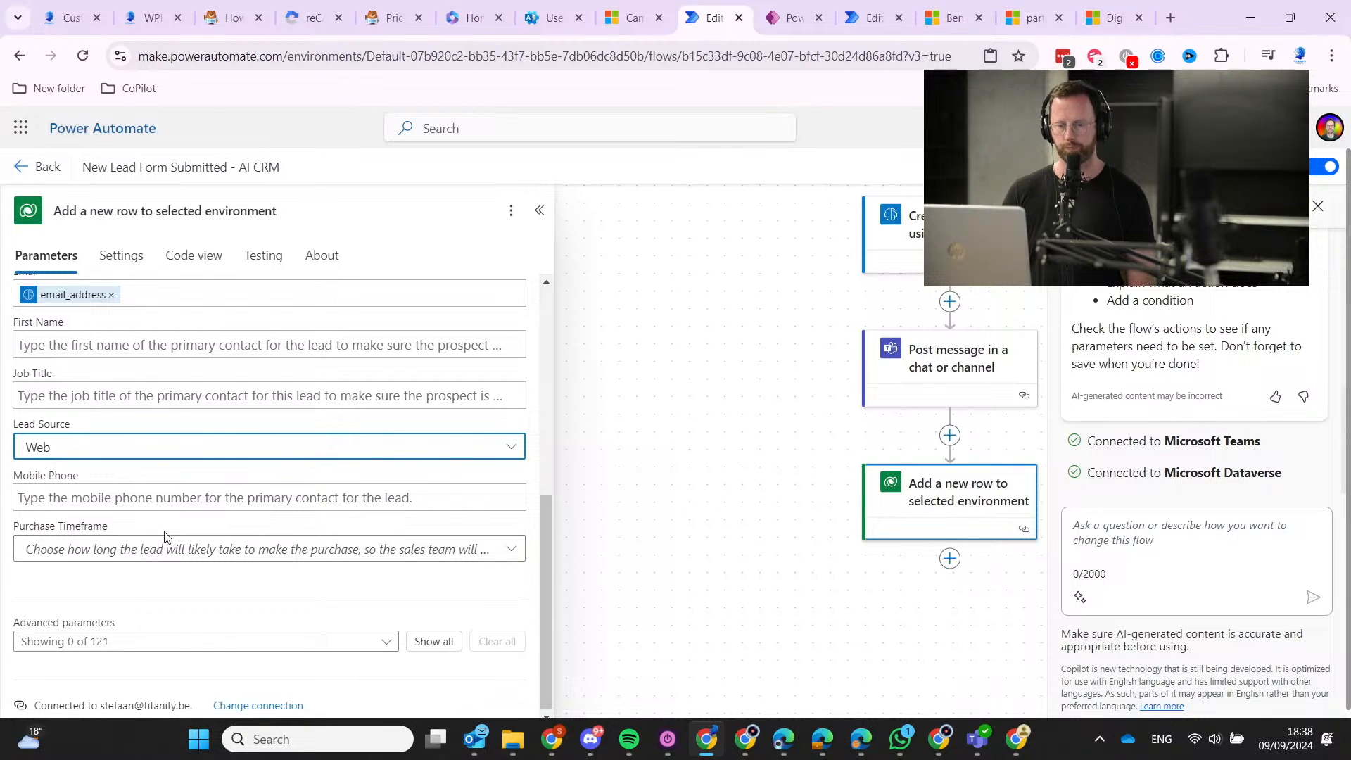
{"action": "scroll", "coordinate": [211, 563], "scroll_direction": "down", "scroll_amount": 1}
Add the Source Campaign parameter from Advanced parameters, leaving its value empty.
{"action": "left_click", "coordinate": [227, 641]}
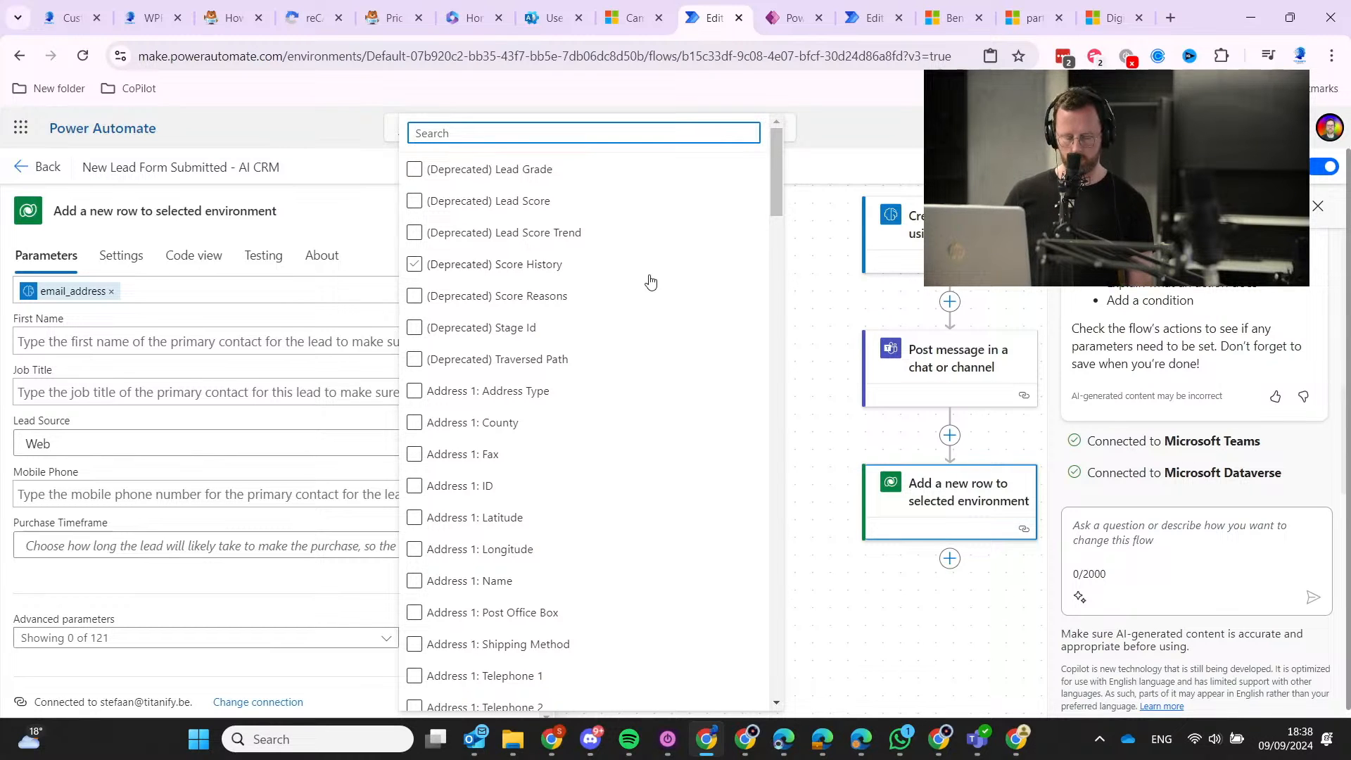
{"action": "type", "text": "camp"}
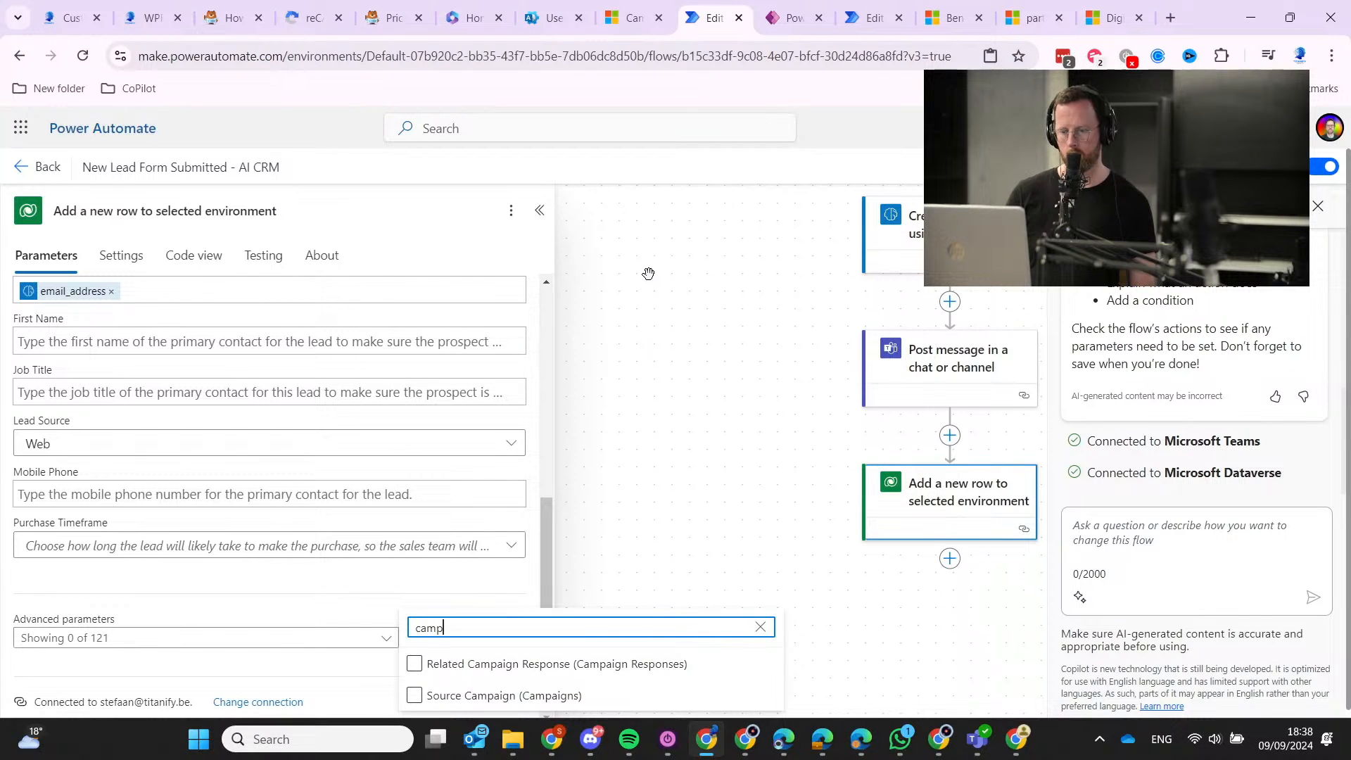
{"action": "left_click", "coordinate": [584, 699]}
{"action": "left_click", "coordinate": [256, 636]}
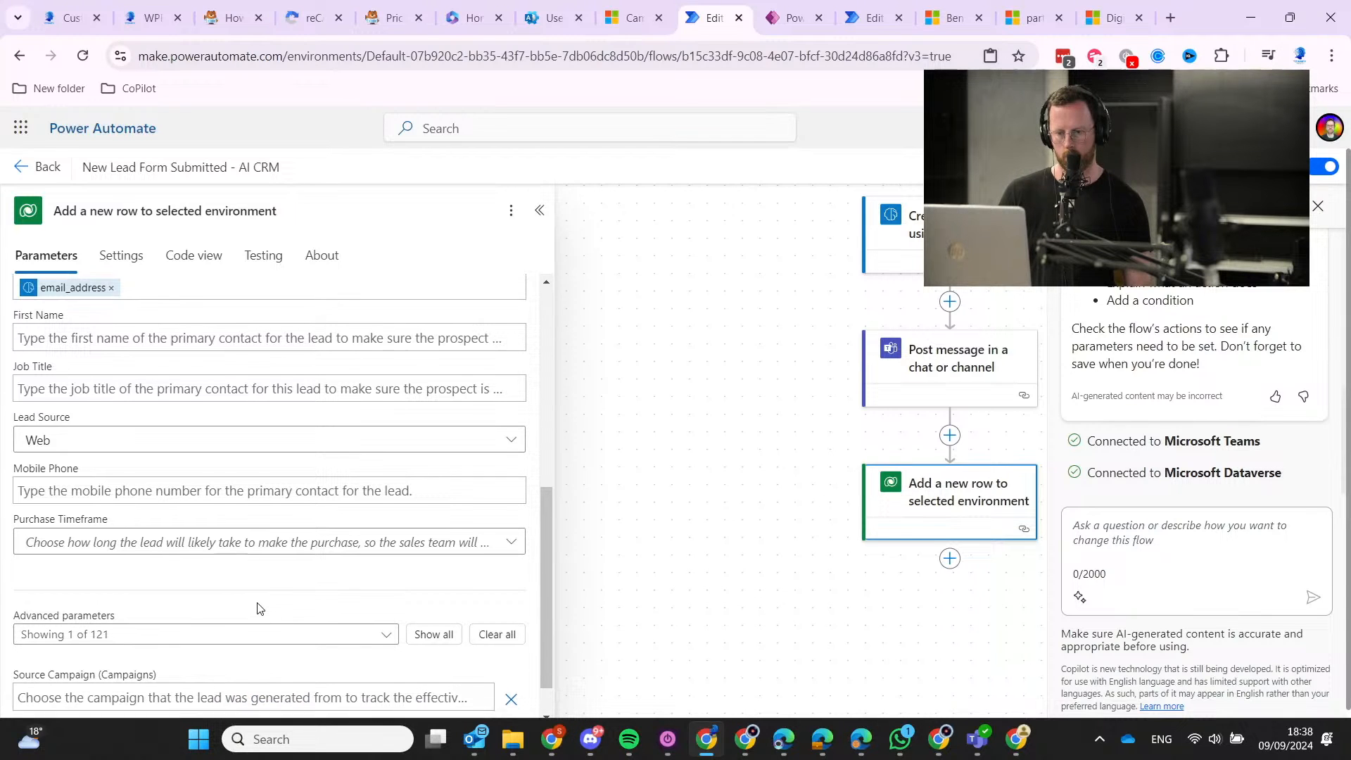
{"action": "scroll", "coordinate": [253, 619], "scroll_direction": "down", "scroll_amount": 1}
{"action": "left_click", "coordinate": [253, 645]}
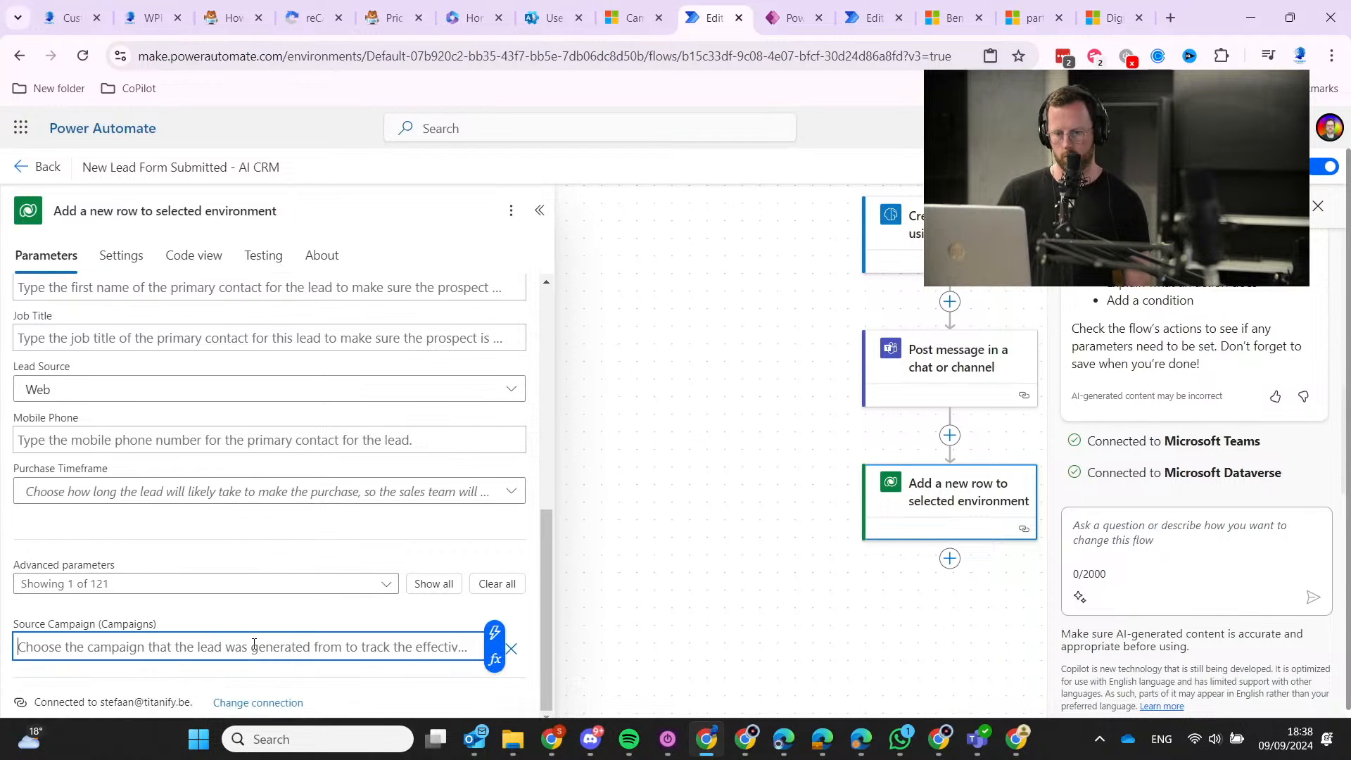
{"action": "left_click", "coordinate": [495, 632]}
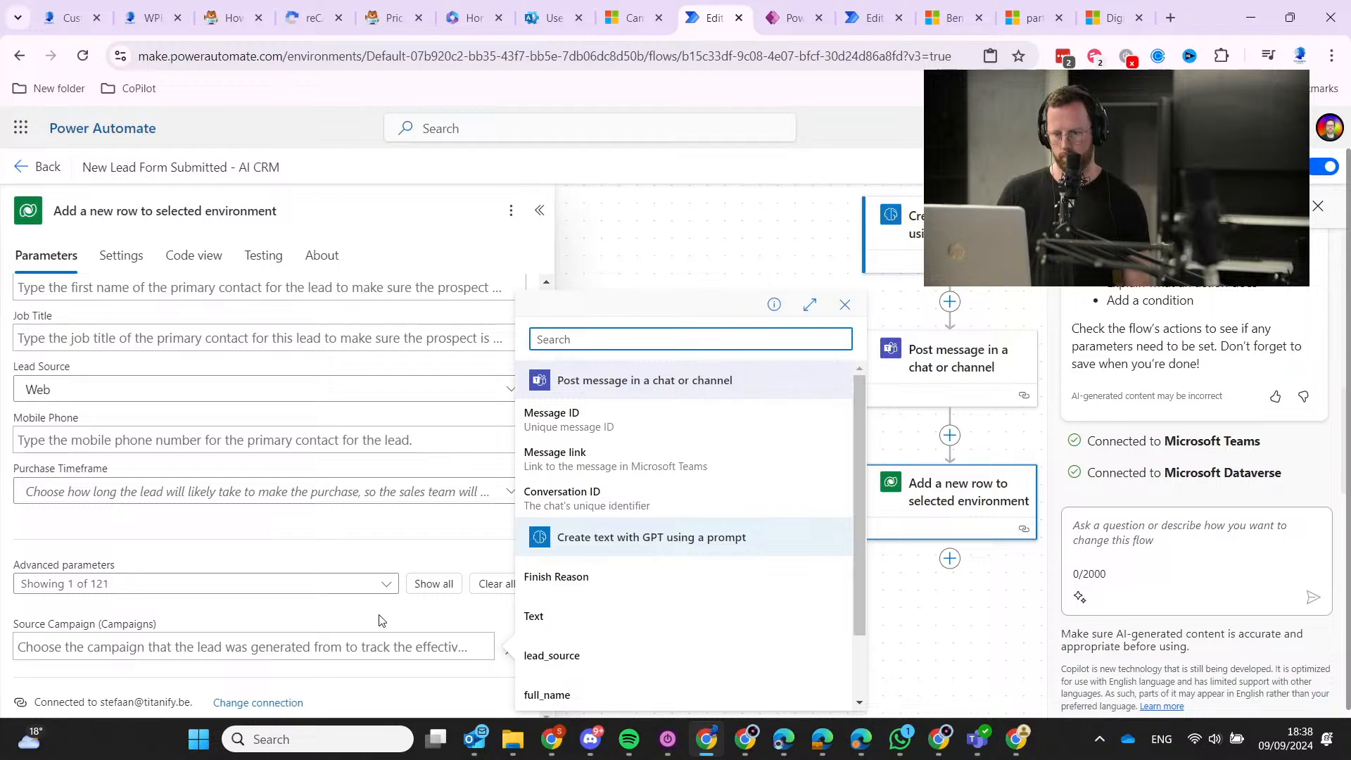
{"action": "left_click", "coordinate": [297, 635]}
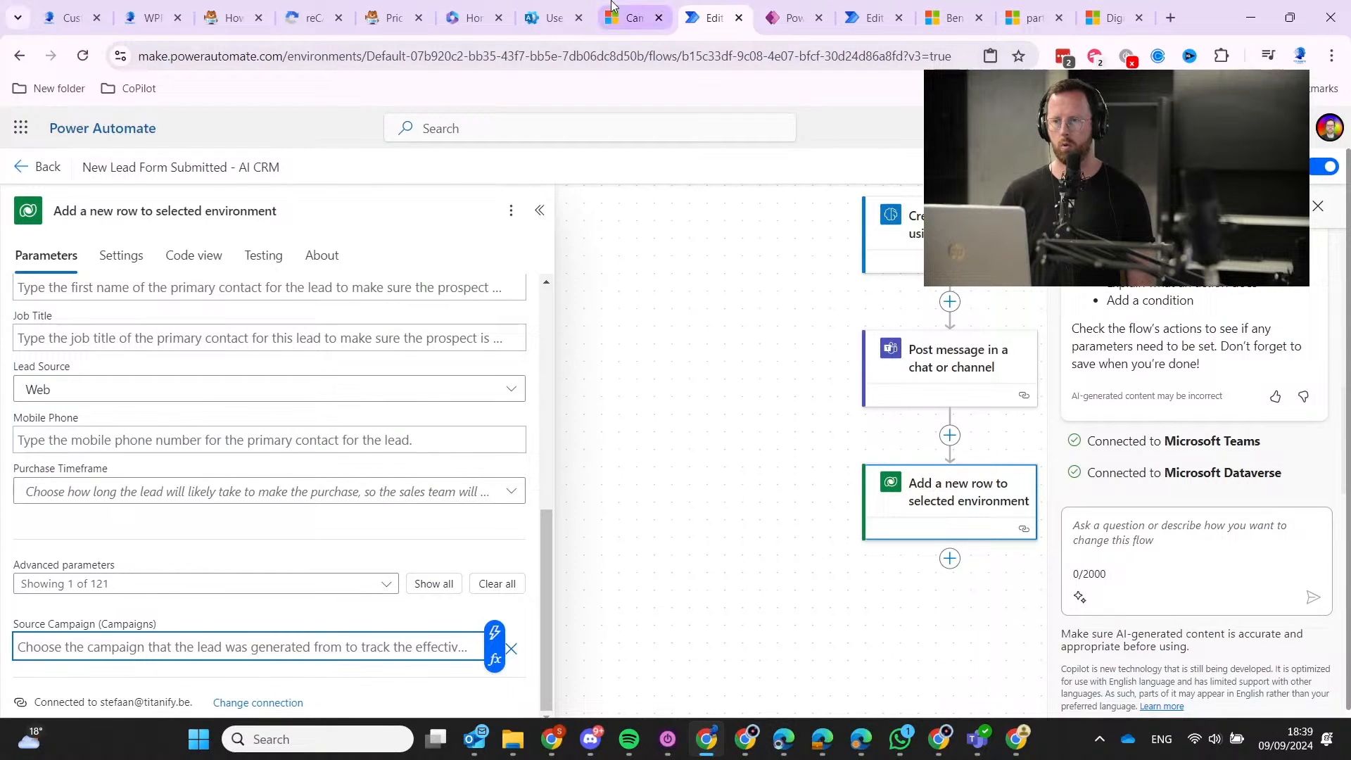
Clear the partial entry and re-add the Source Campaign (Campaigns) parameter via a 'source' search.
{"action": "left_click", "coordinate": [611, 5]}
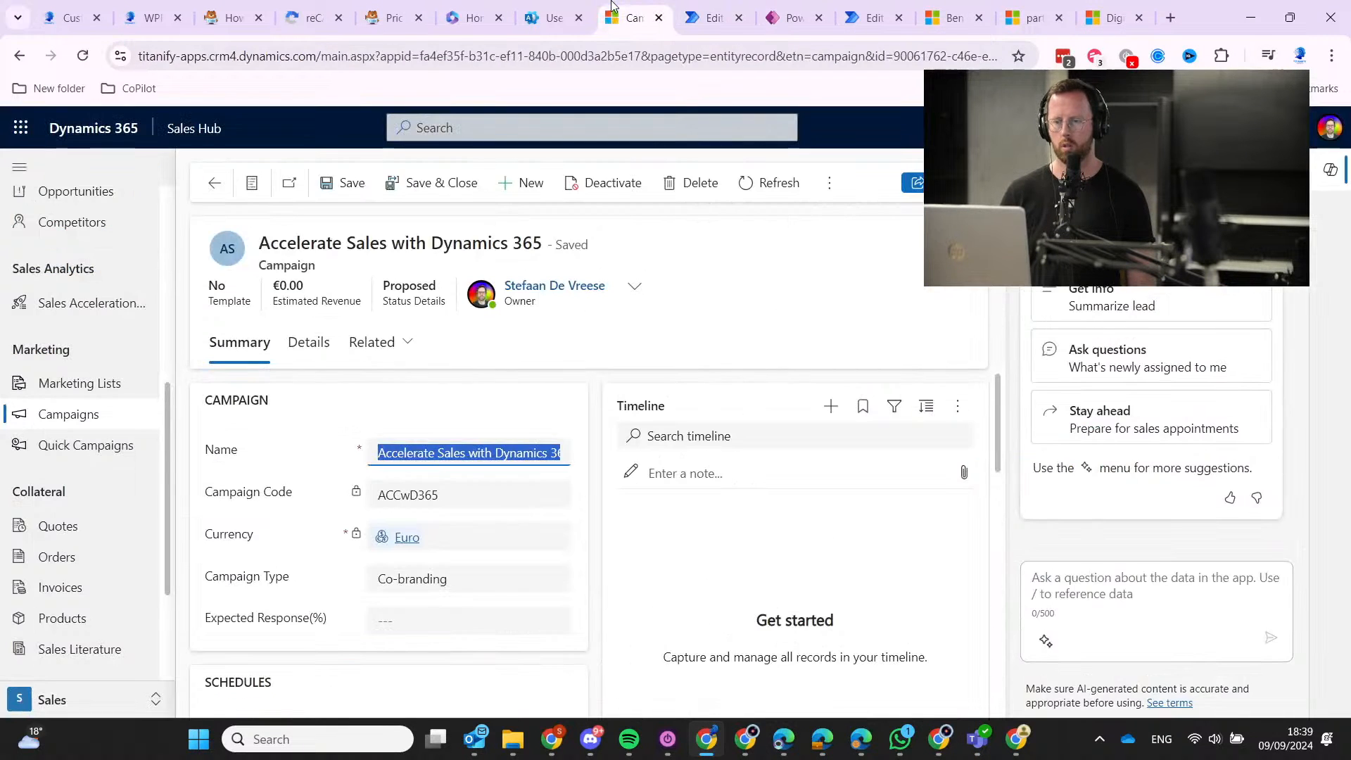
{"action": "left_click", "coordinate": [728, 6]}
{"action": "type", "text": "Acc"}
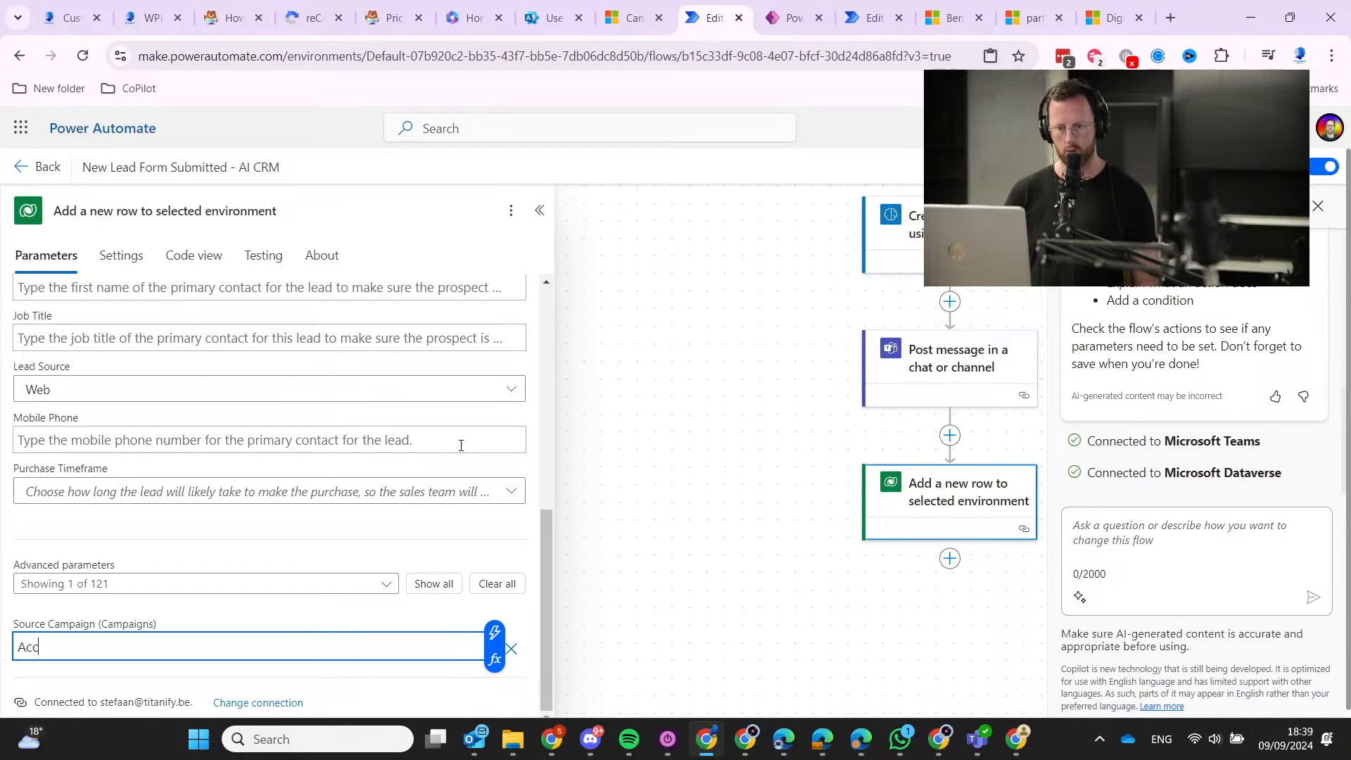
{"action": "type", "text": "el"}
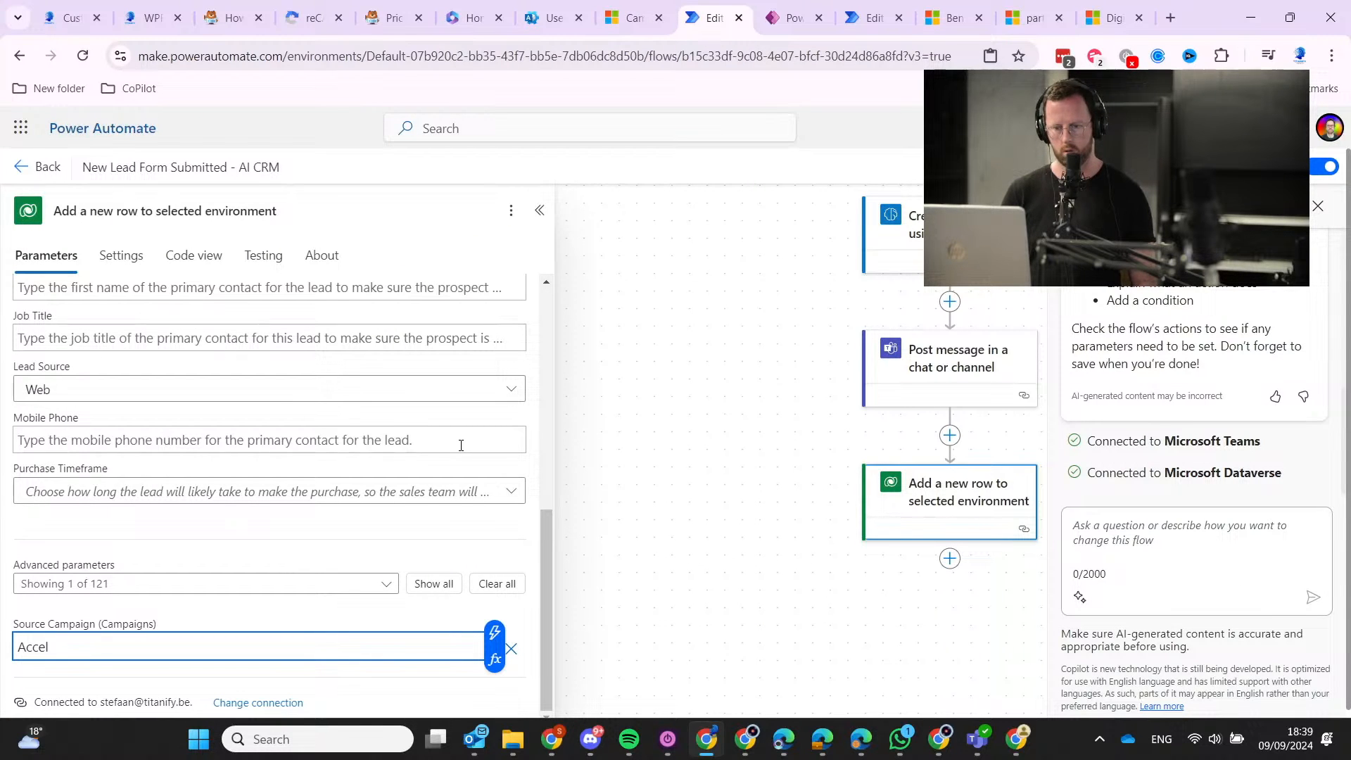
{"action": "key", "text": "ctrl+a"}
{"action": "key", "text": "BackSpace"}
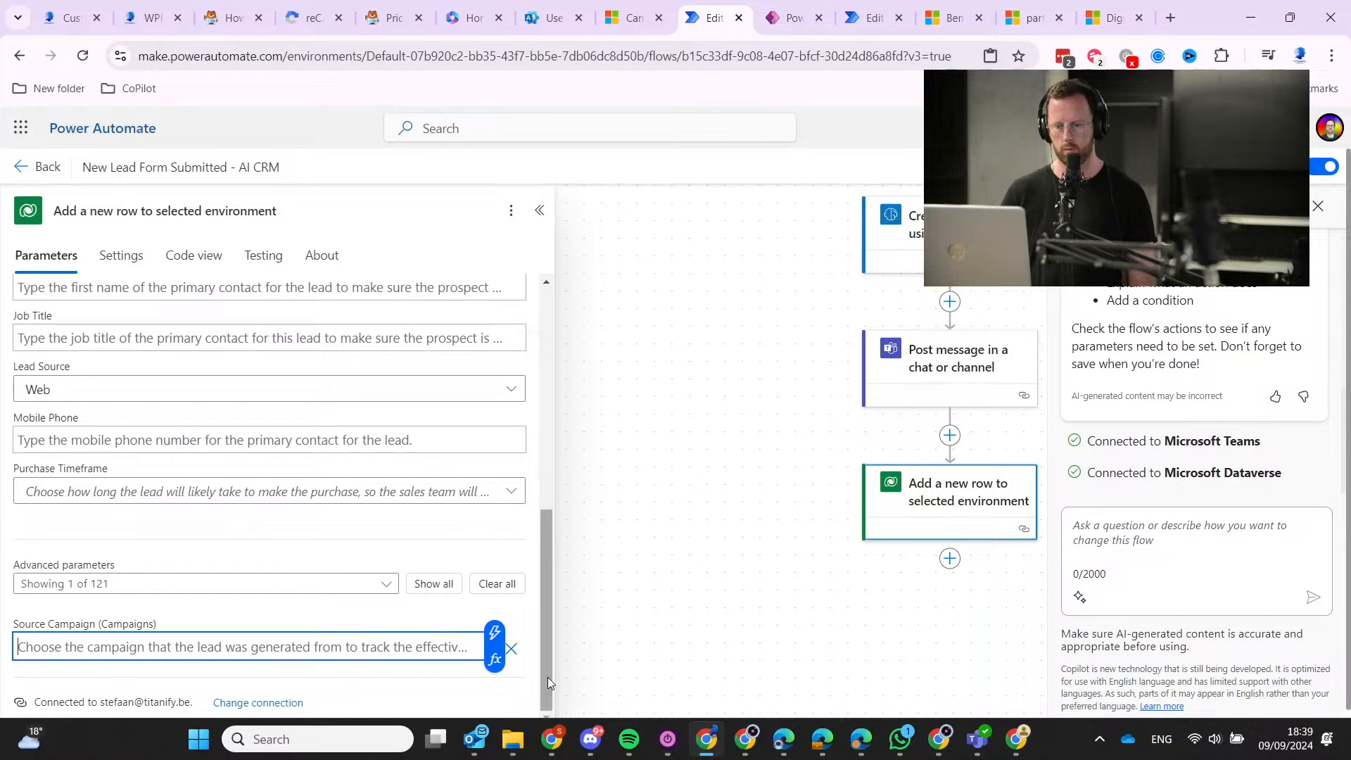
{"action": "left_click", "coordinate": [520, 658]}
{"action": "left_click", "coordinate": [171, 637]}
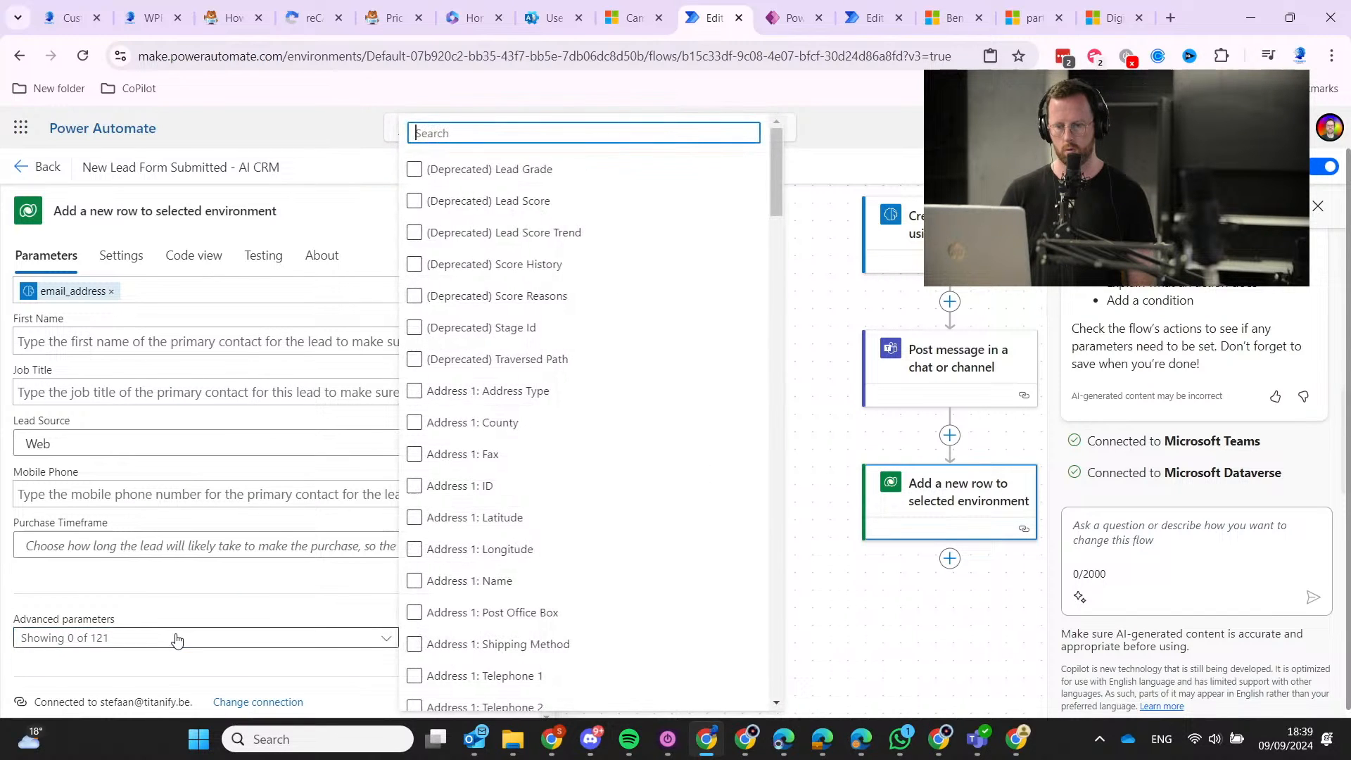
{"action": "type", "text": "source"}
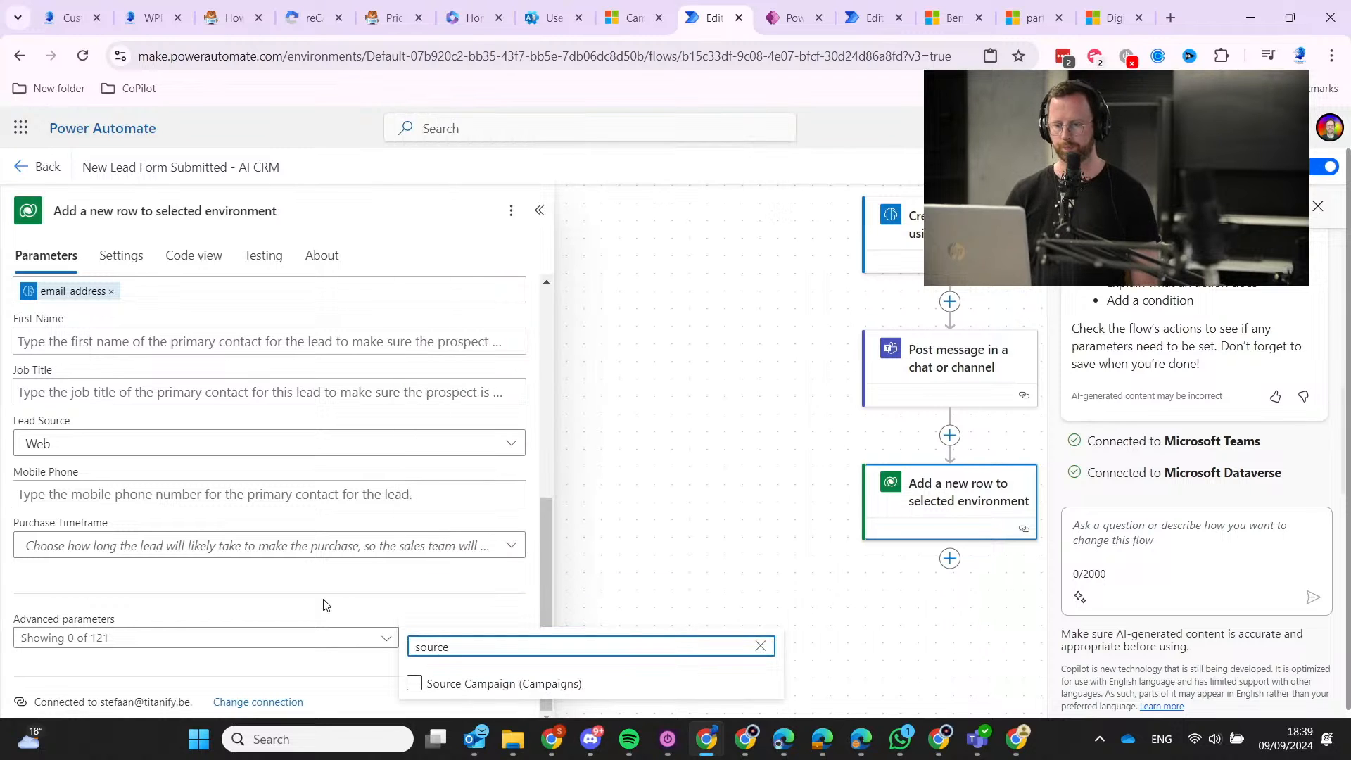
{"action": "left_click", "coordinate": [414, 684]}
{"action": "left_click", "coordinate": [280, 669]}
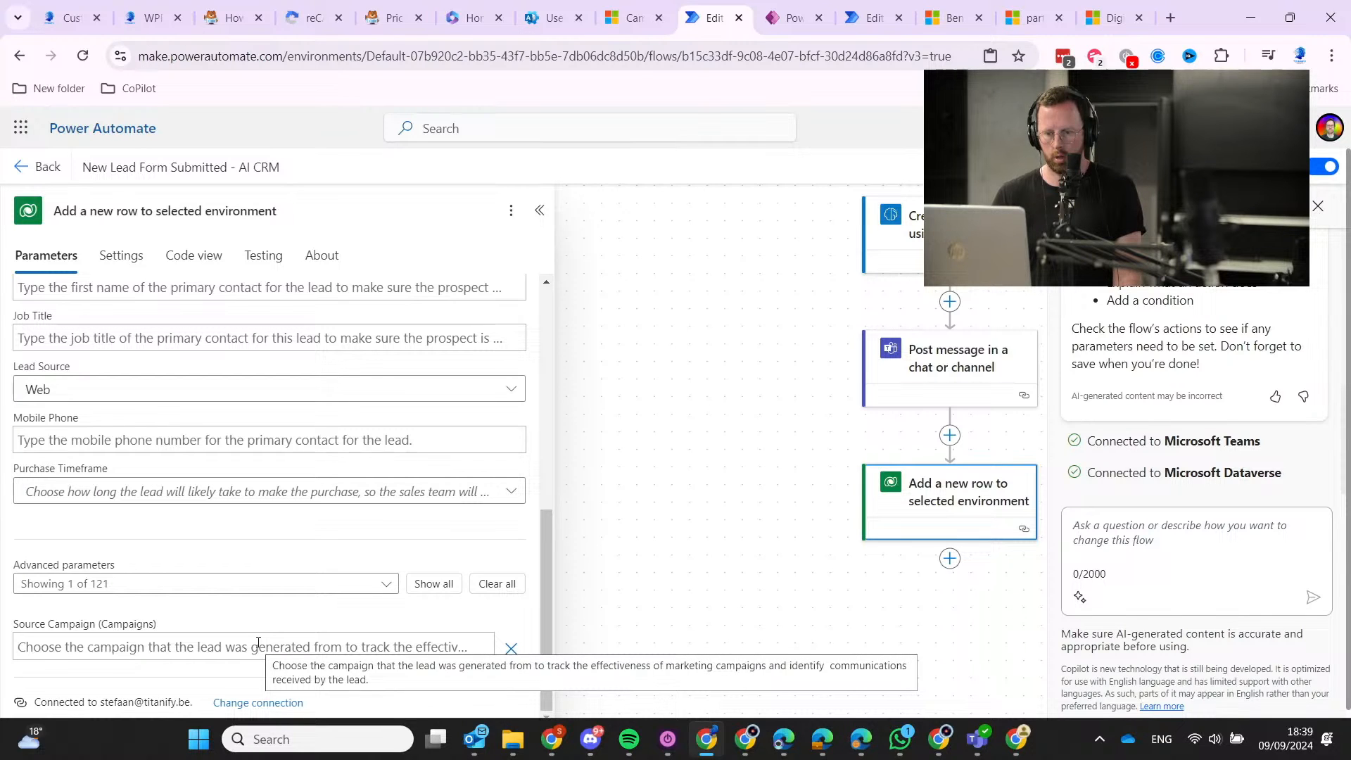
Fill Source Campaign with 'Accelerate Sales with Dynamics 365'.
{"action": "left_click", "coordinate": [258, 643]}
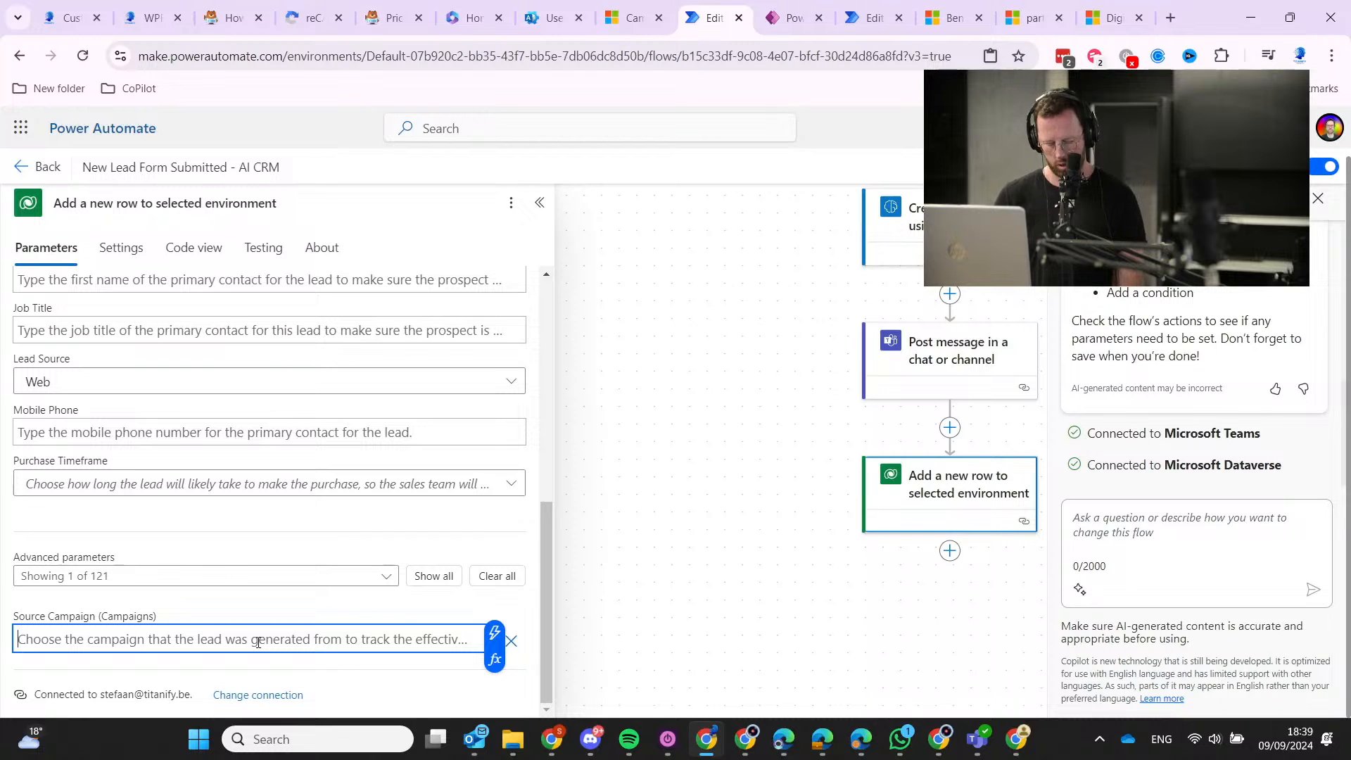
{"action": "type", "text": "Accelerate Sales with Dynamics 365"}
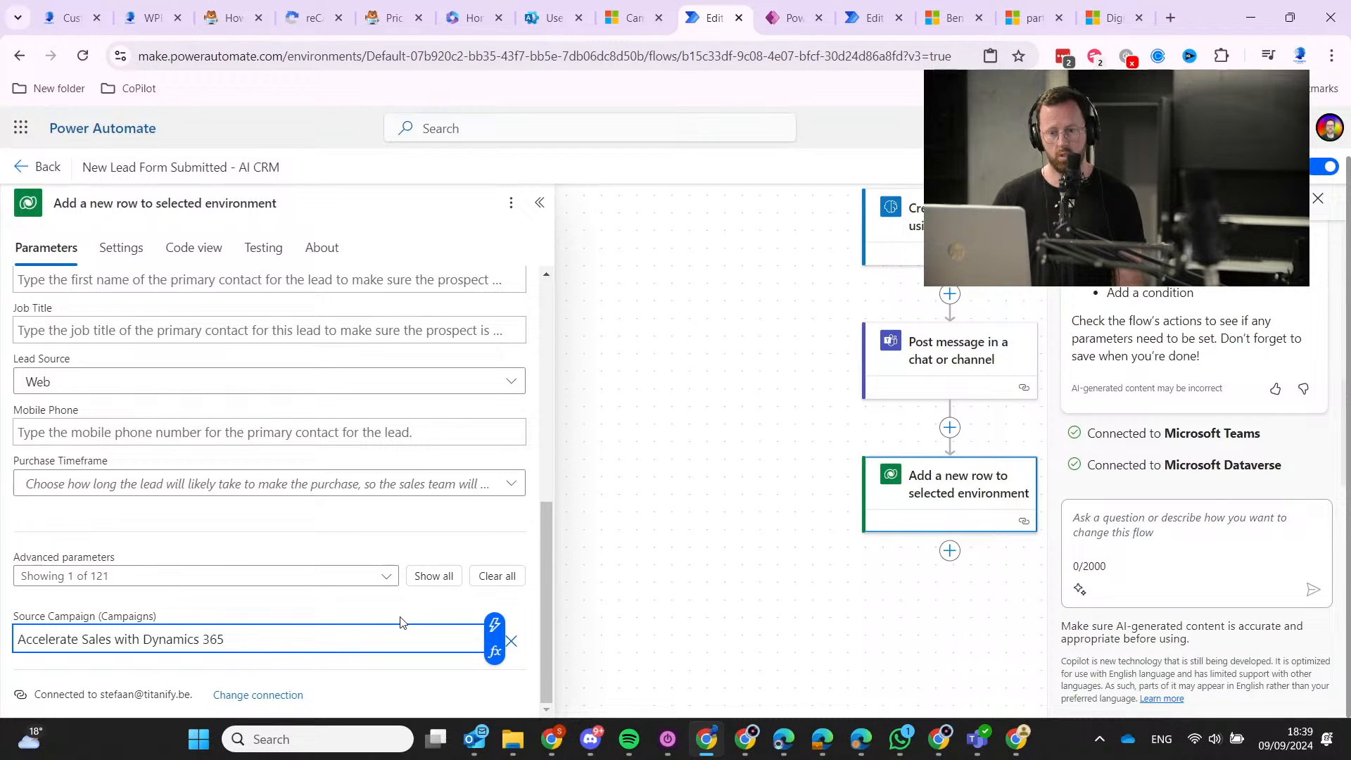
{"action": "key", "text": "Return"}
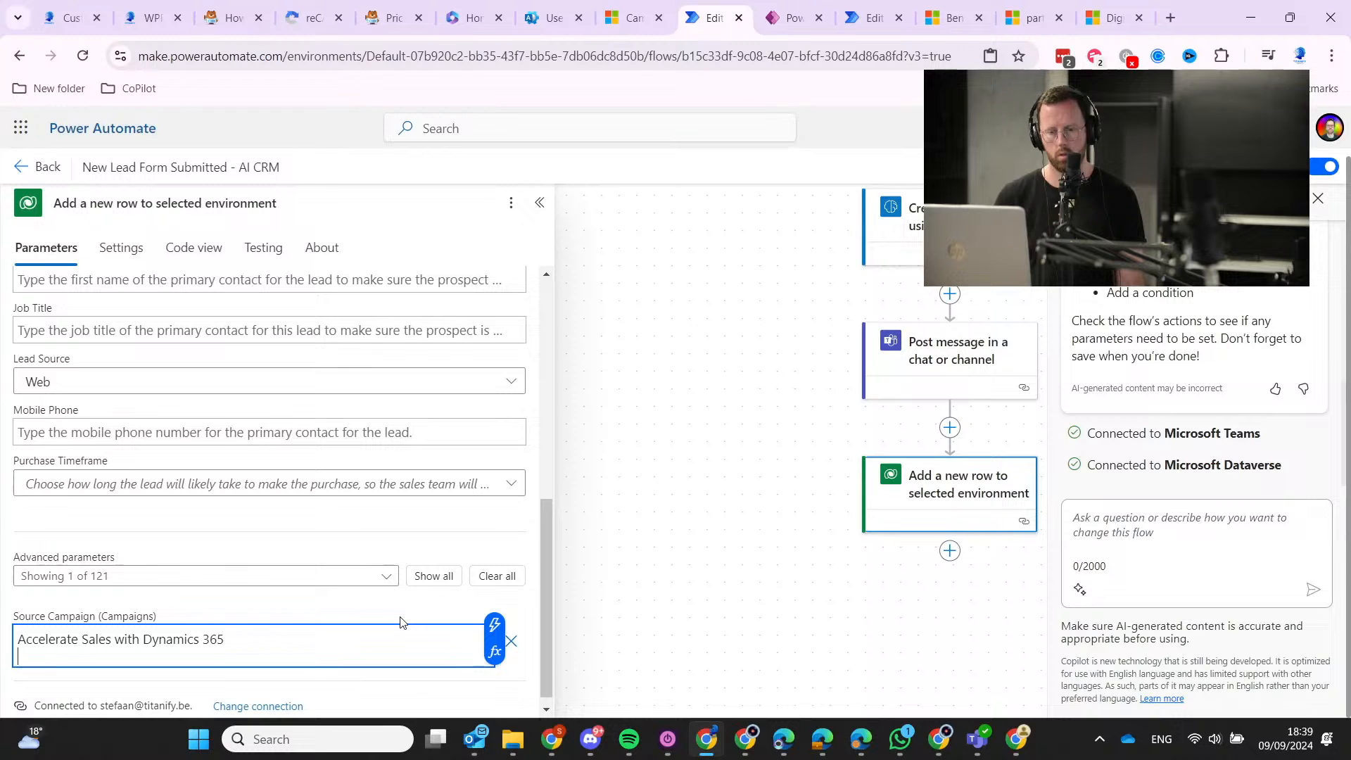
{"action": "key", "text": "BackSpace"}
{"action": "left_click", "coordinate": [400, 617]}
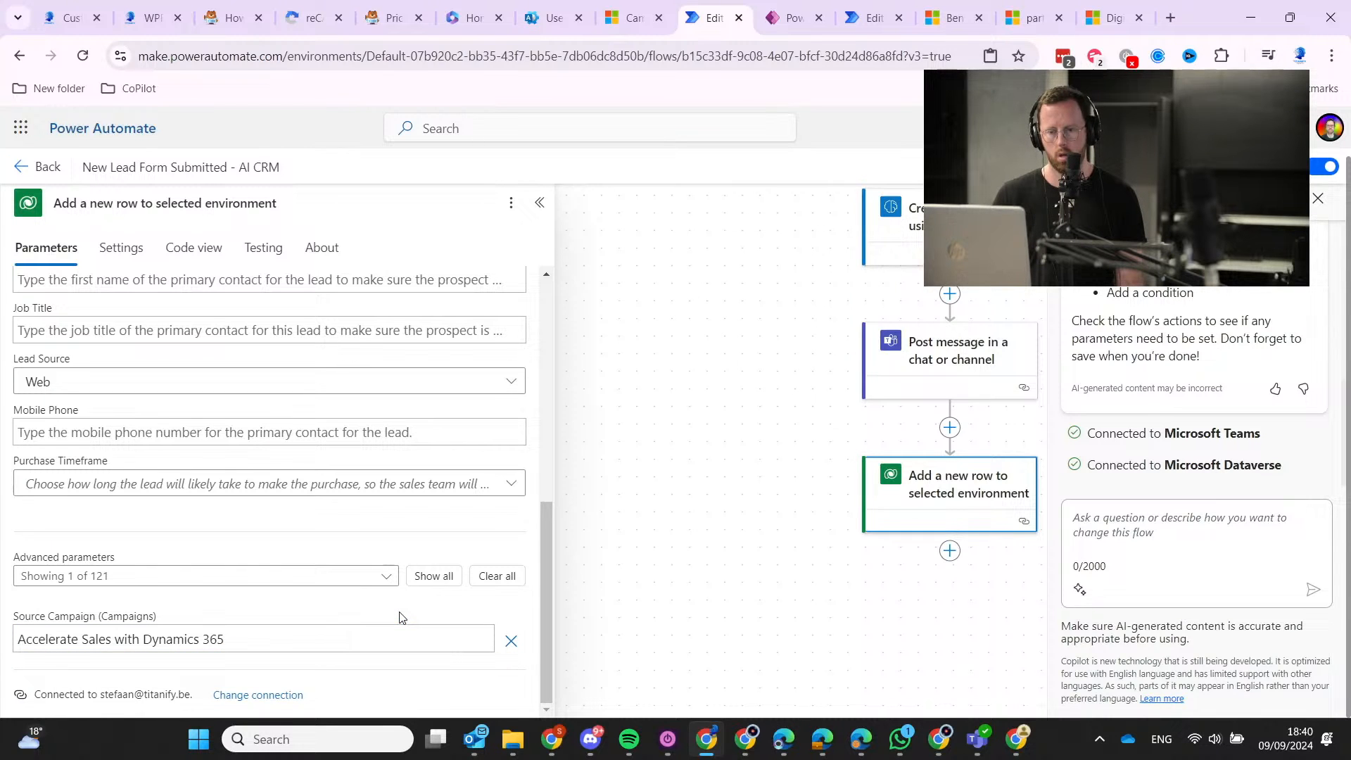
{"action": "scroll", "coordinate": [314, 530], "scroll_direction": "up", "scroll_amount": 10}
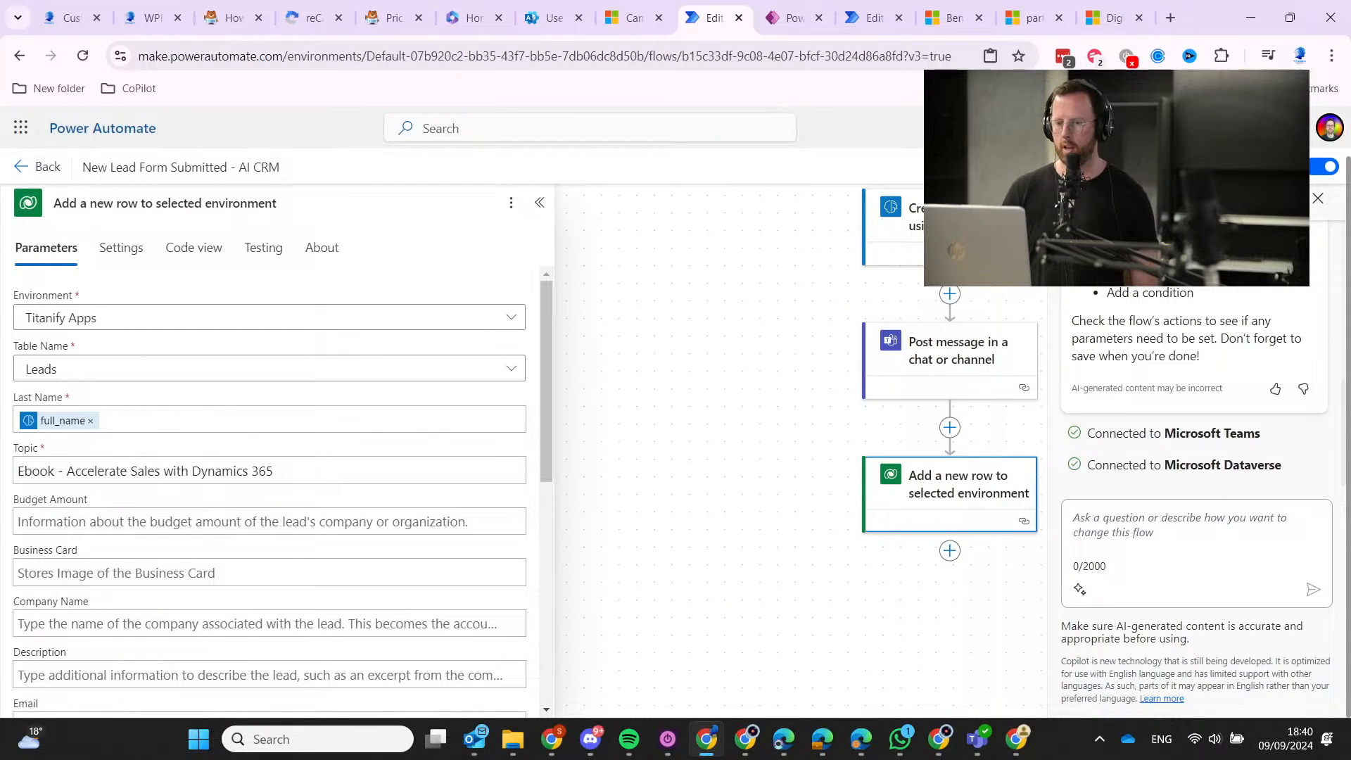
Save the flow with Ctrl+S and check the Source Campaign text.
{"action": "key", "text": "ctrl+s"}
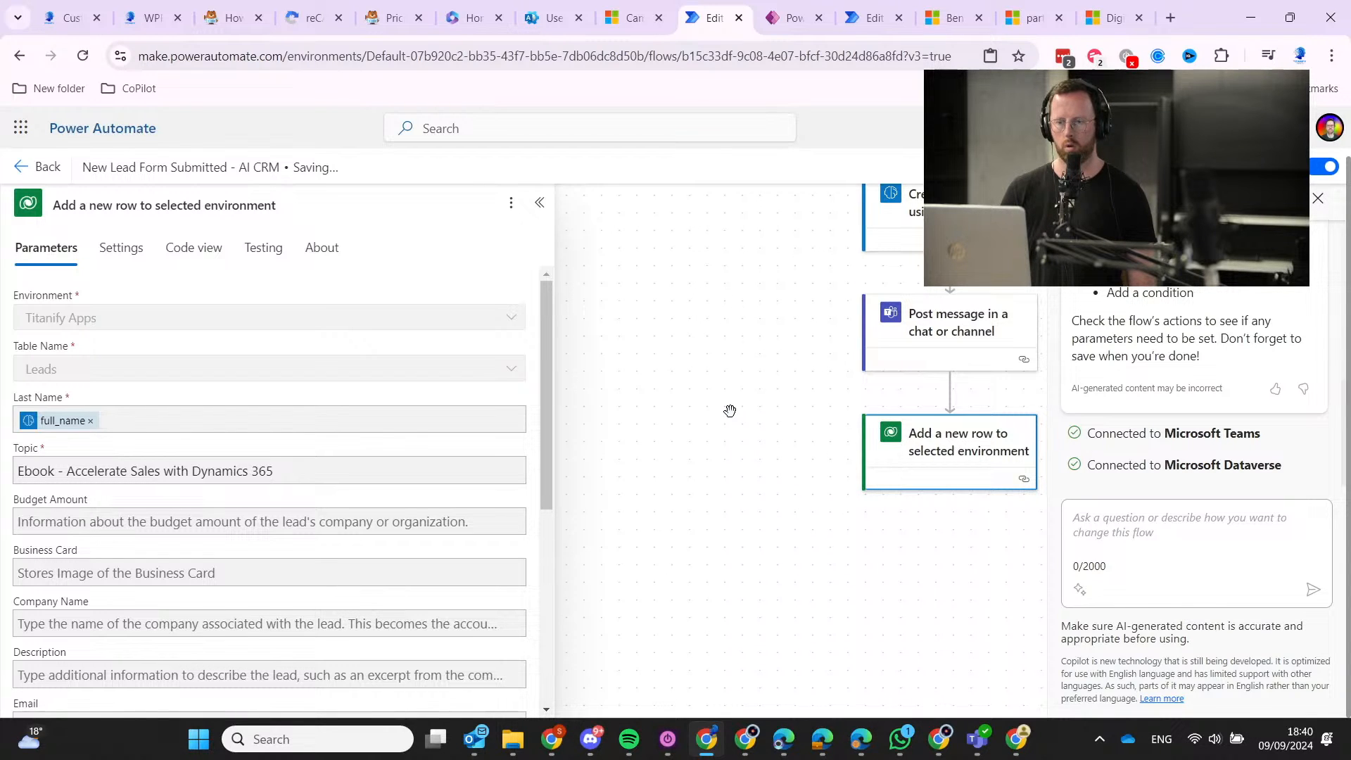
{"action": "scroll", "coordinate": [349, 503], "scroll_direction": "down", "scroll_amount": 5}
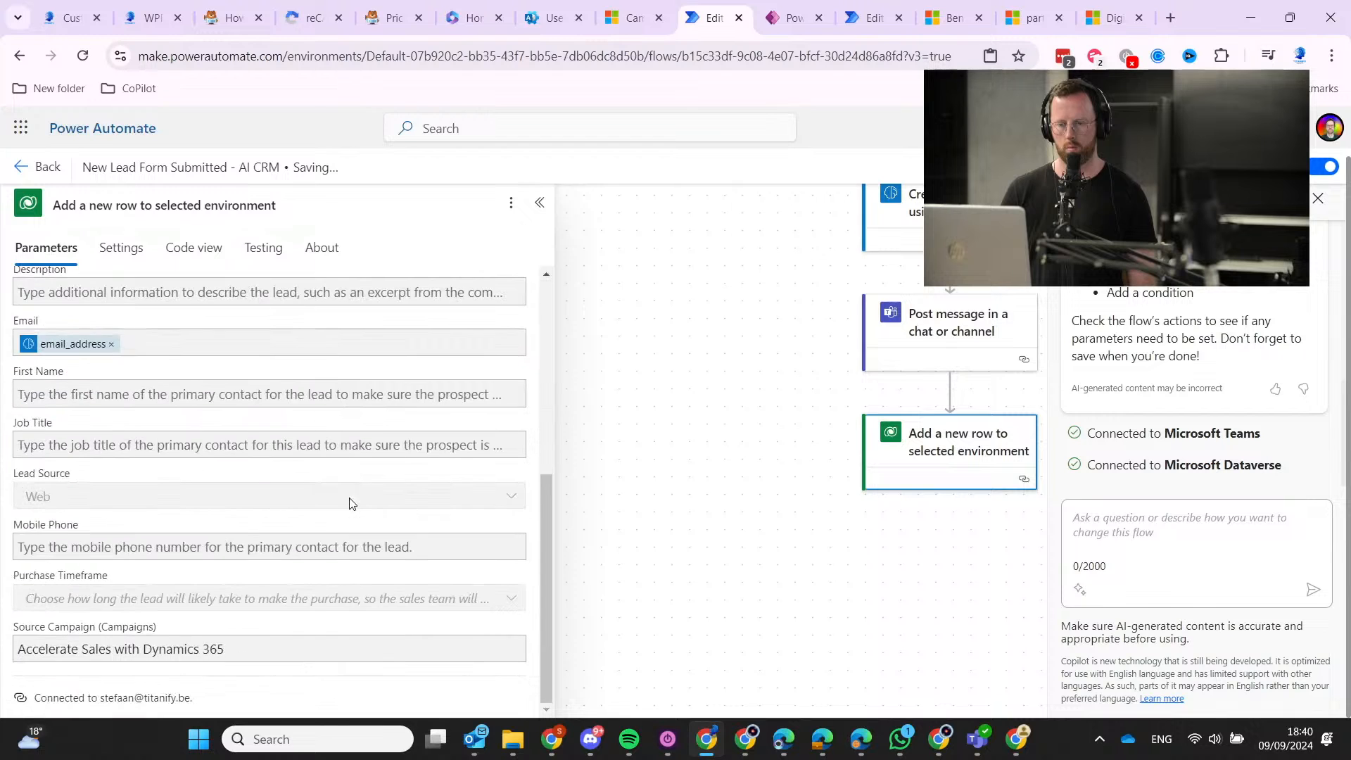
{"action": "left_click_drag", "start_coordinate": [27, 655], "coordinate": [396, 653]}
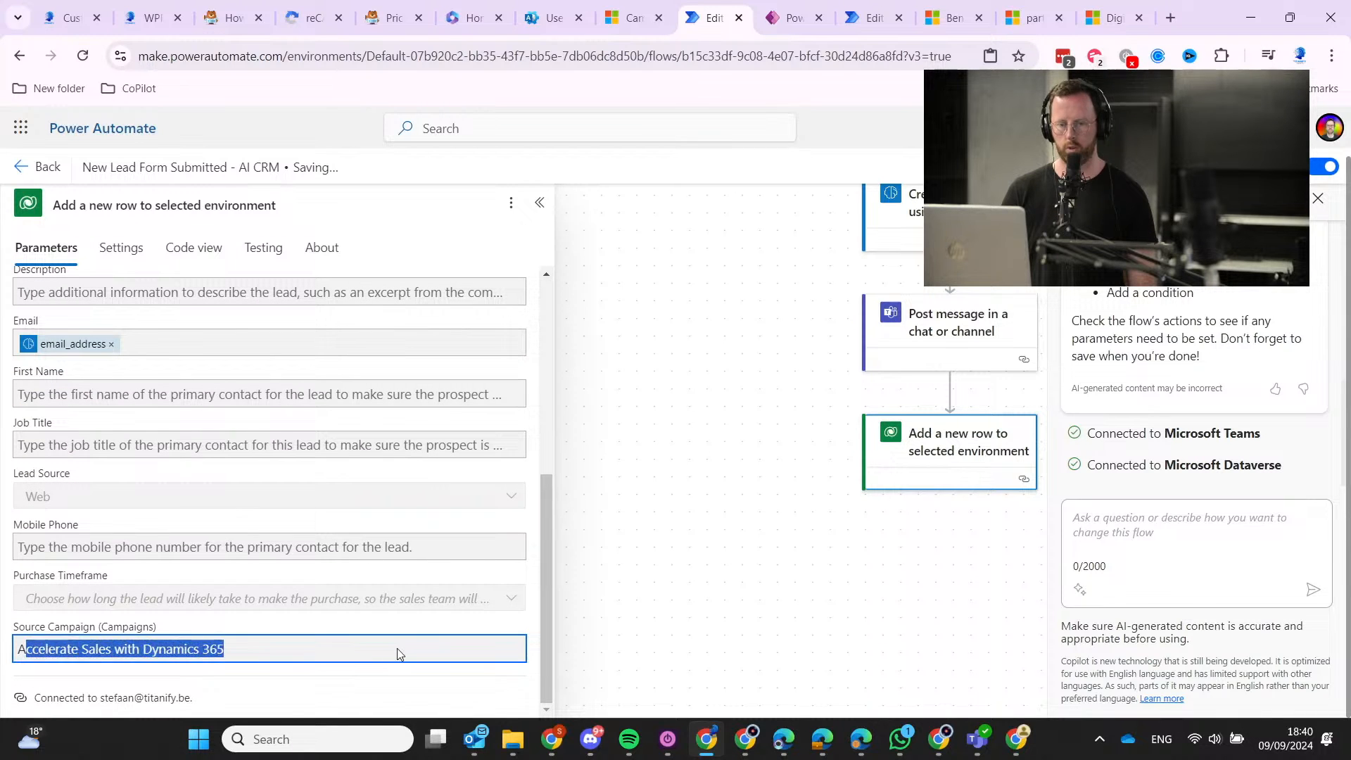
{"action": "left_click", "coordinate": [281, 648]}
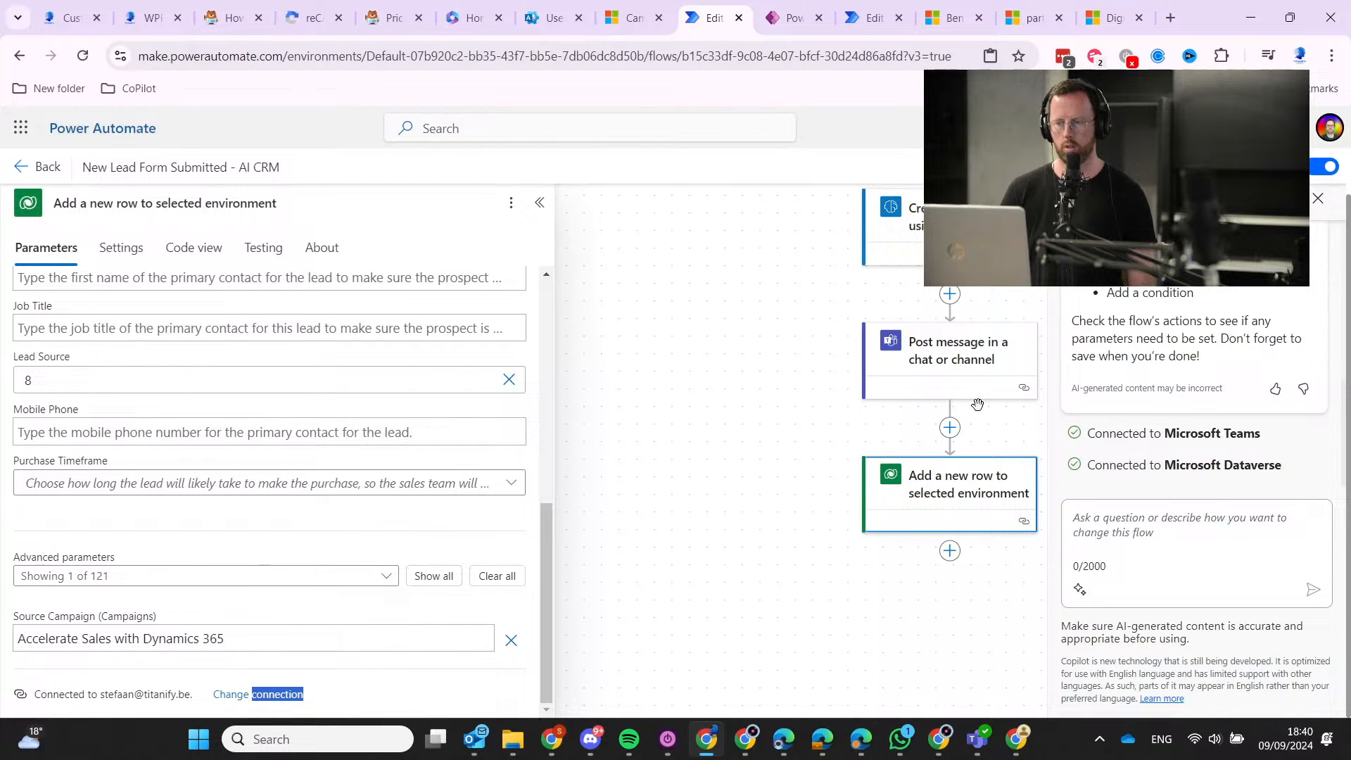
{"action": "scroll", "coordinate": [881, 308], "scroll_direction": "up", "scroll_amount": 2}
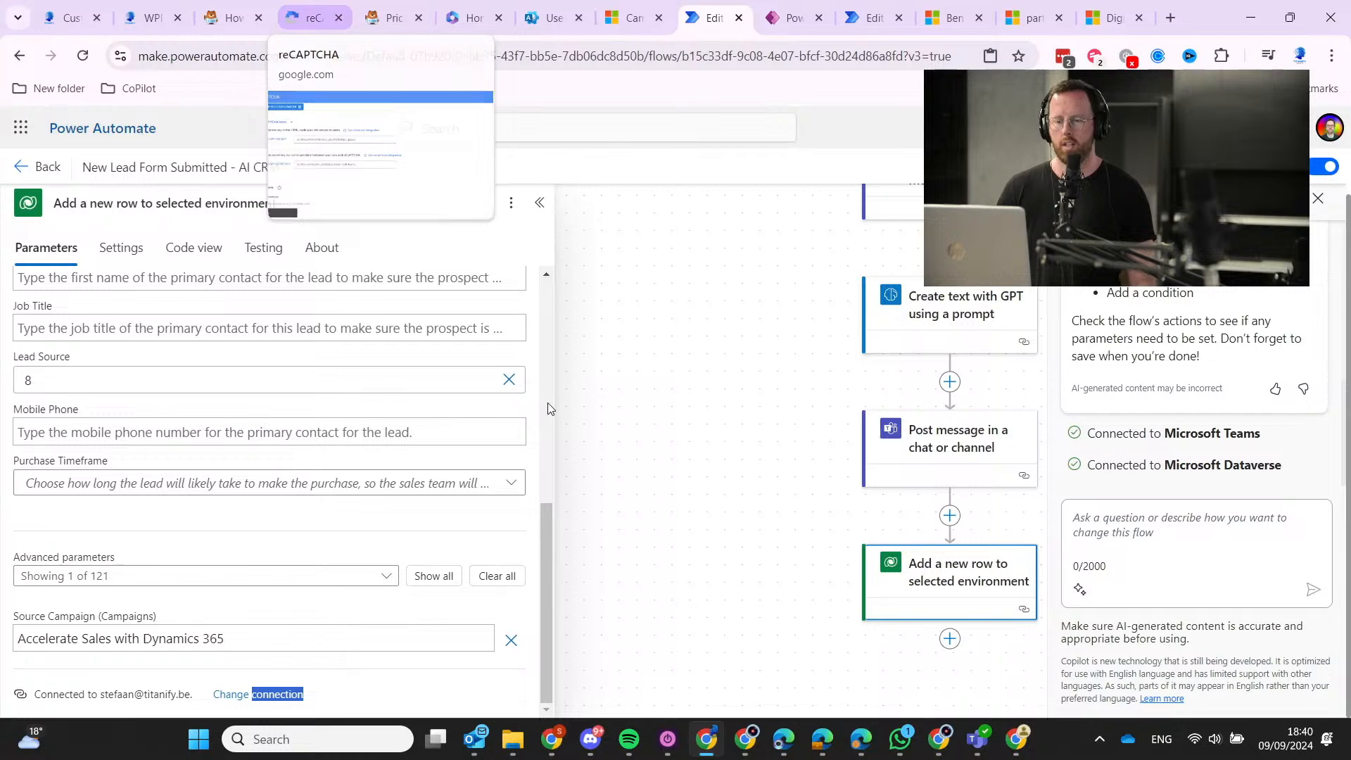
Open the 'Unleashing the power of an AI-driven CRM' e-book page on the Titanify website.
{"action": "left_click", "coordinate": [74, 7]}
{"action": "mouse_move", "coordinate": [444, 173]}
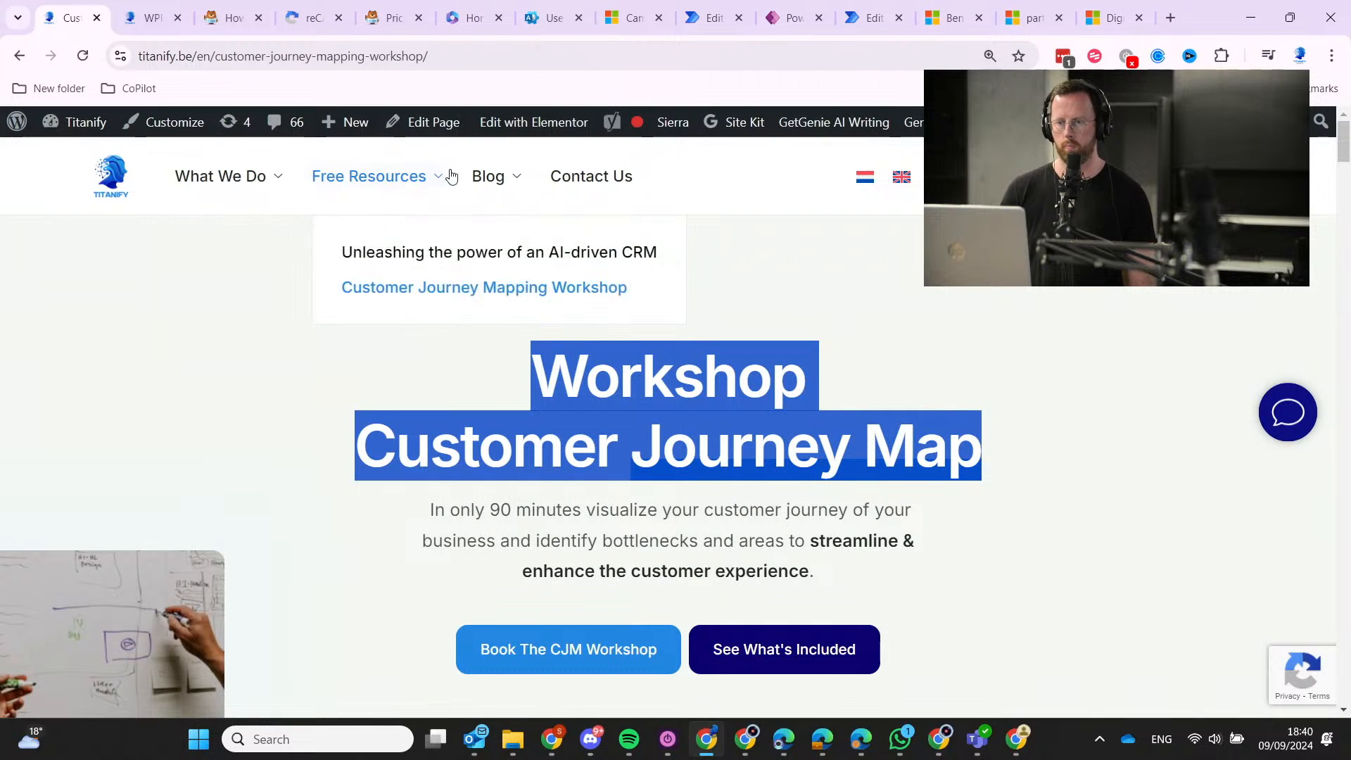
{"action": "left_click", "coordinate": [457, 257]}
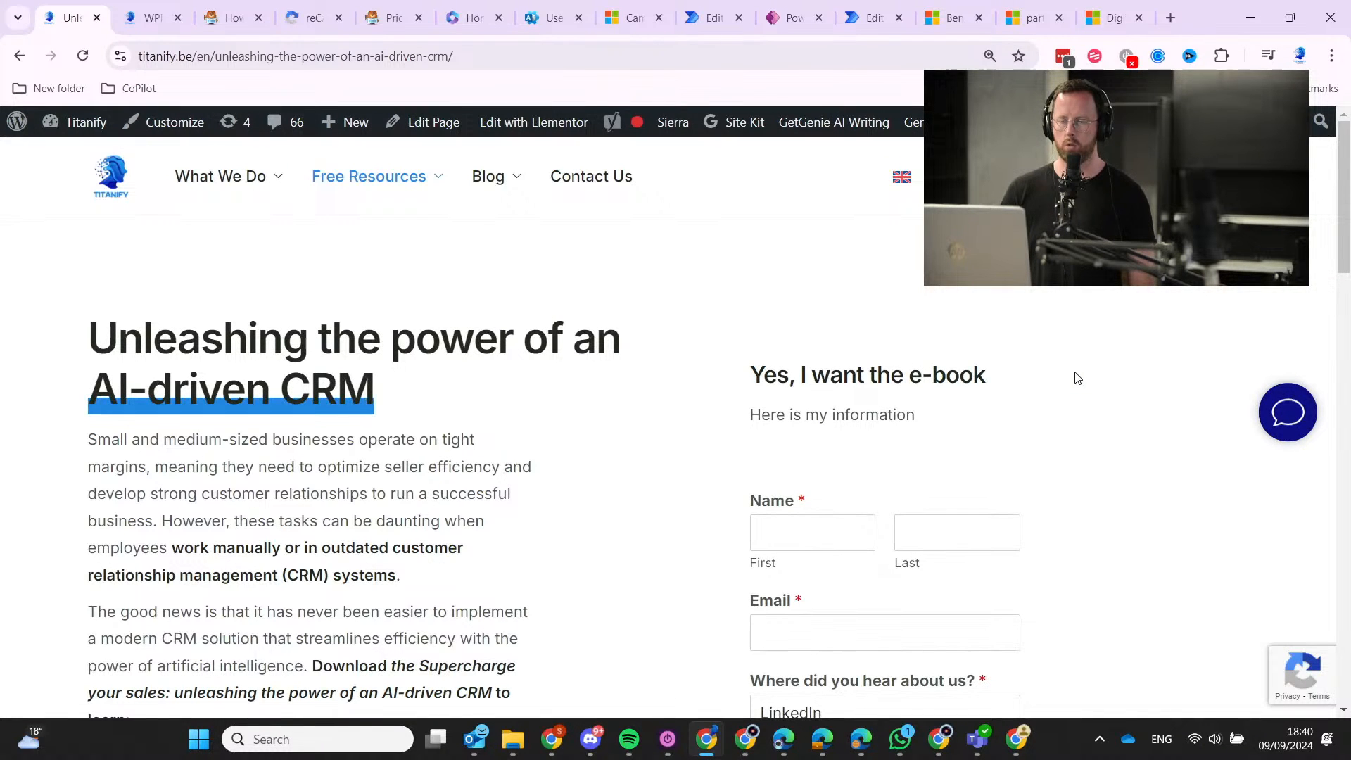
Autofill the contact's name and email and choose YouTube as the referral source.
{"action": "scroll", "coordinate": [956, 512], "scroll_direction": "down", "scroll_amount": 1}
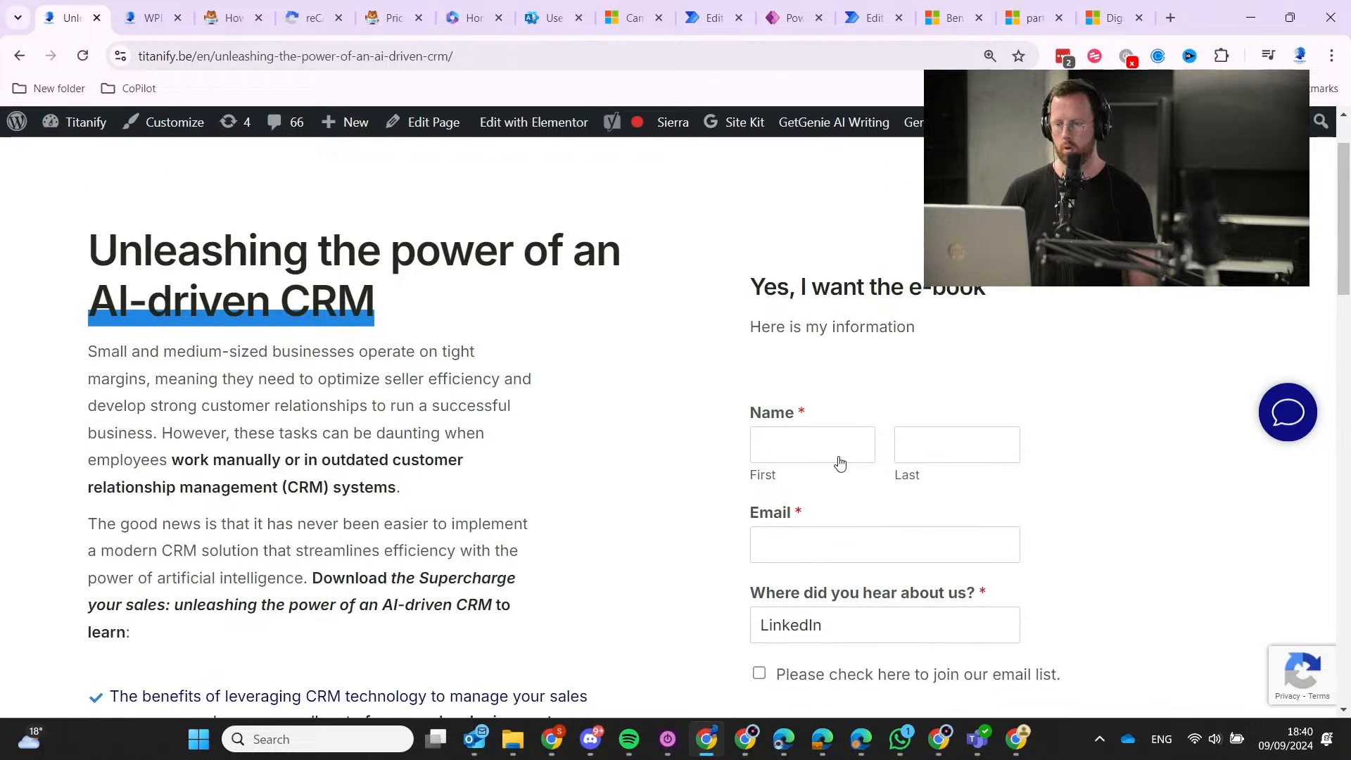
{"action": "left_click", "coordinate": [834, 448]}
{"action": "left_click", "coordinate": [876, 502]}
{"action": "scroll", "coordinate": [873, 436], "scroll_direction": "down", "scroll_amount": 3}
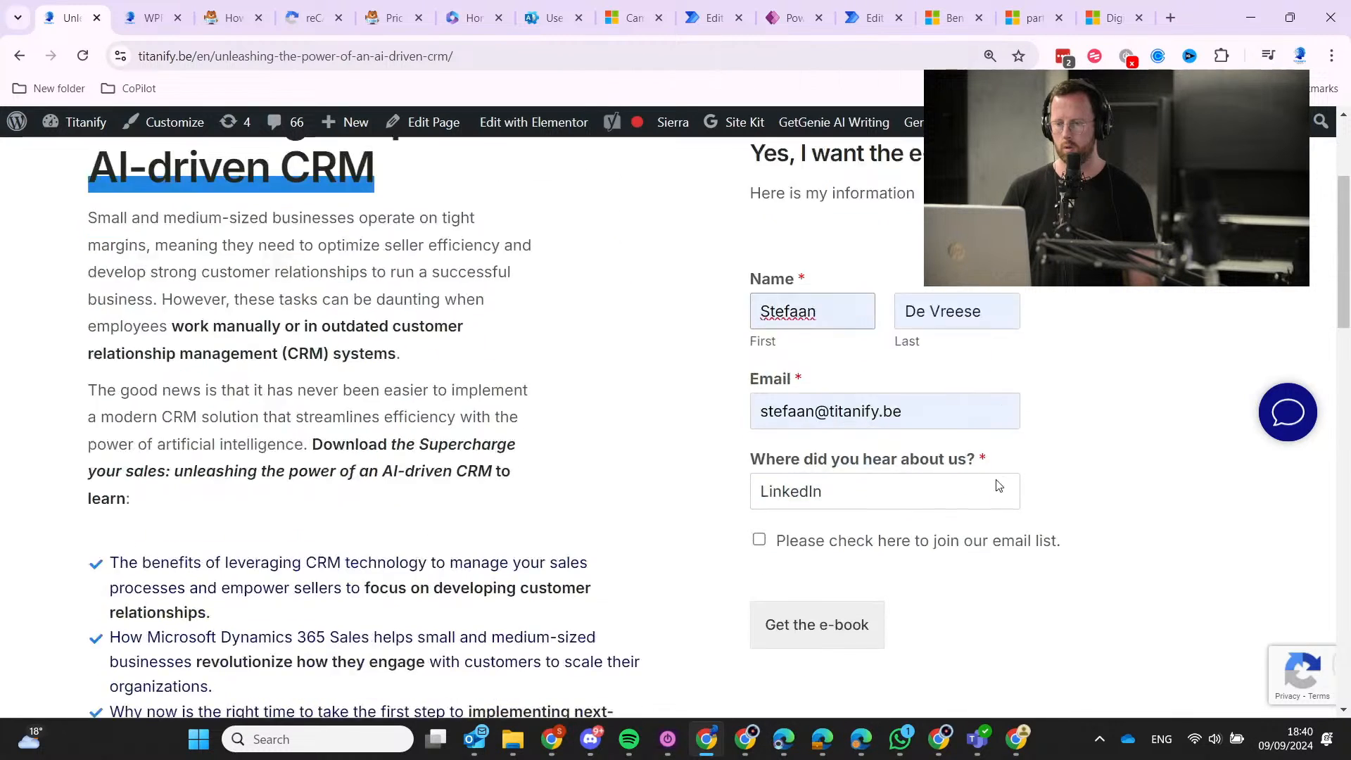
{"action": "left_click", "coordinate": [865, 373]}
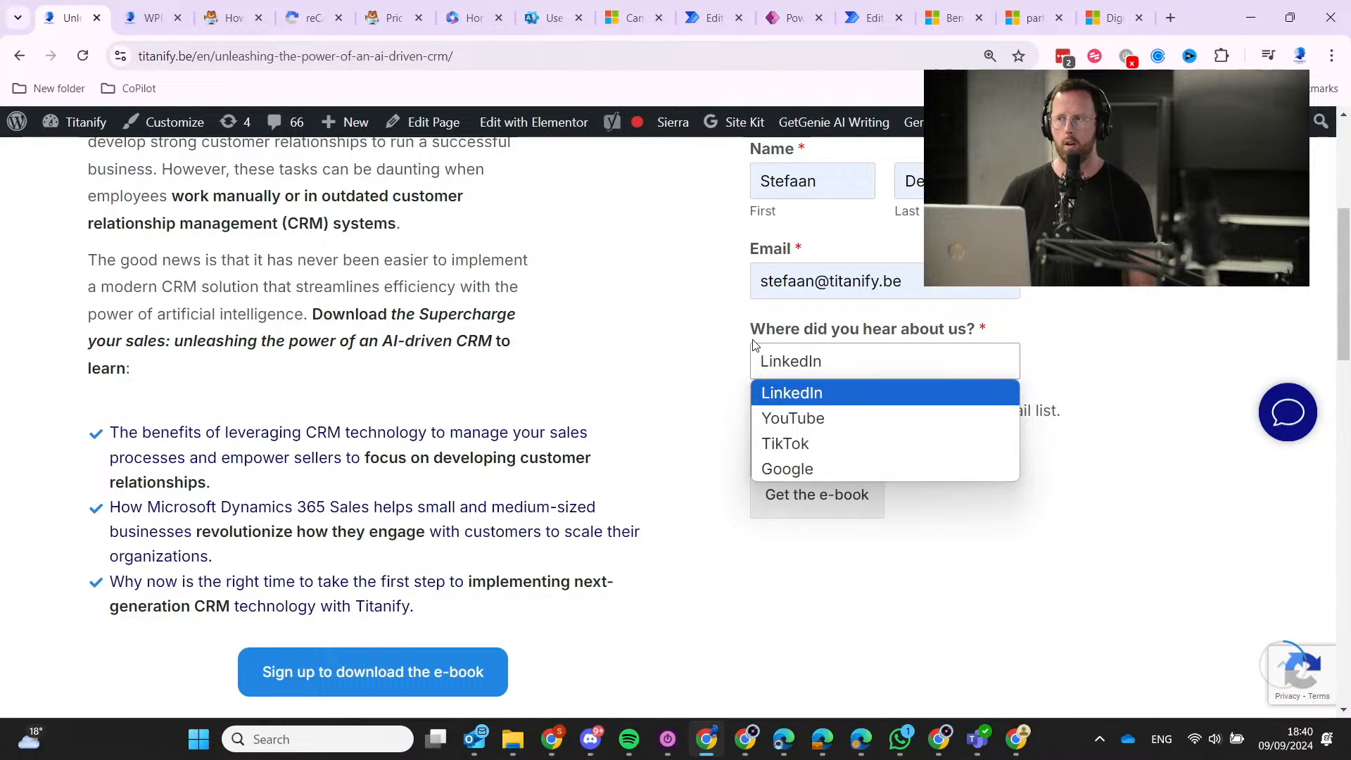
{"action": "left_click", "coordinate": [801, 430]}
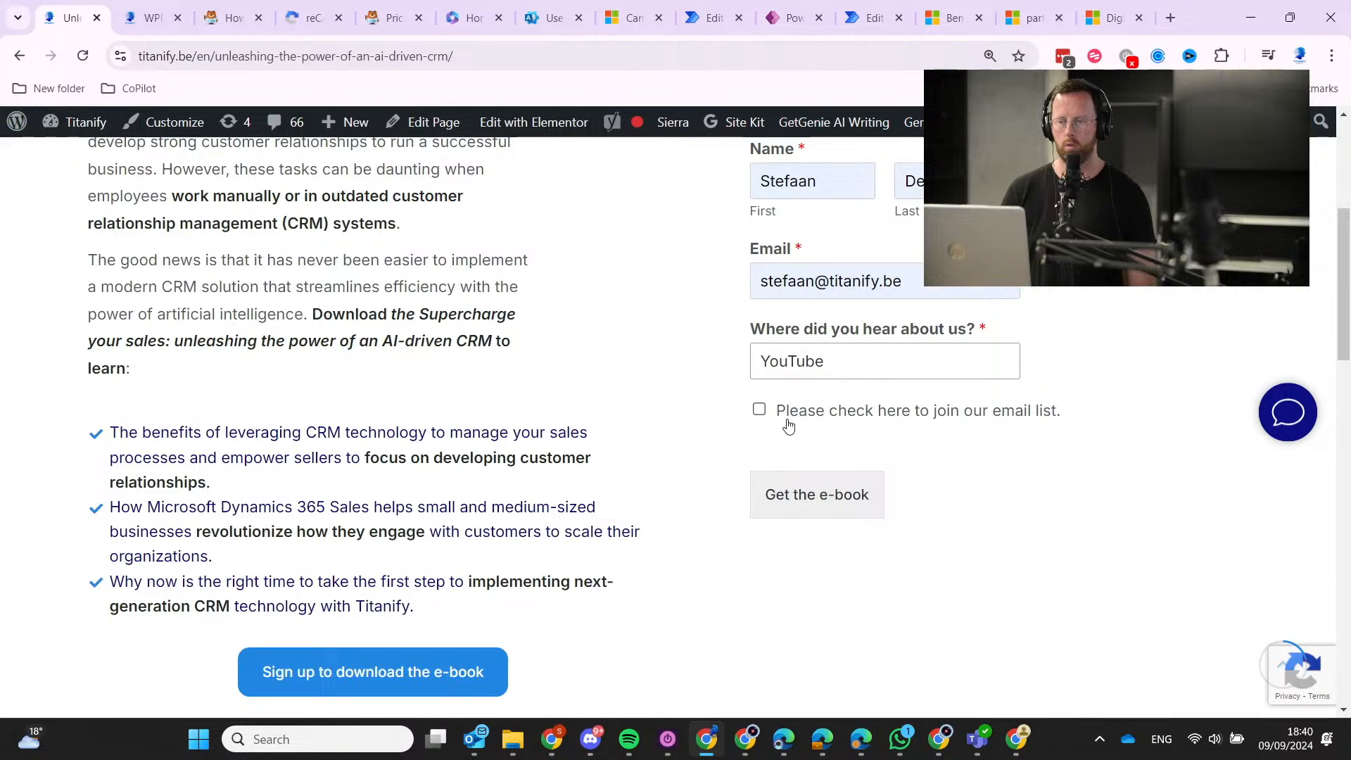
{"action": "left_click", "coordinate": [733, 16]}
Remove the Lead Source value 8 and show the lead source options.
{"action": "scroll", "coordinate": [213, 518], "scroll_direction": "up", "scroll_amount": 4}
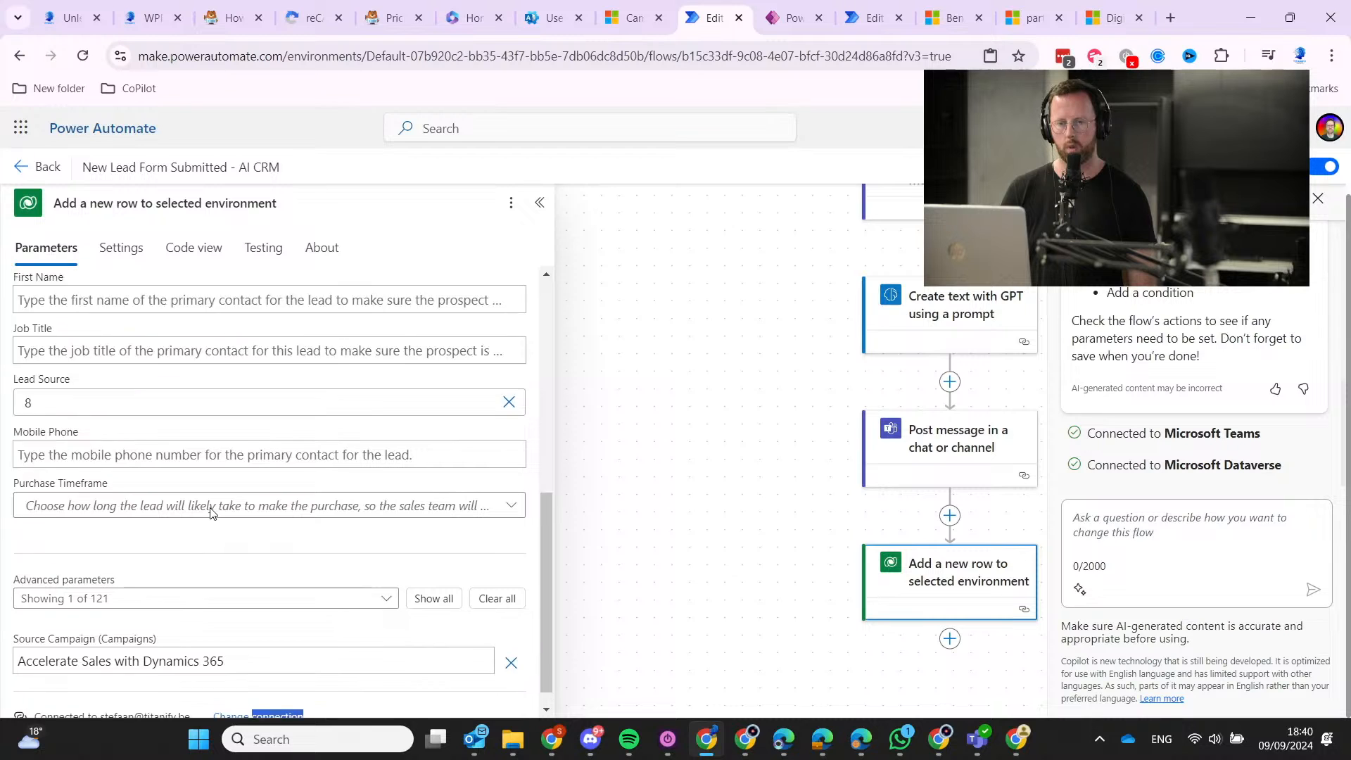
{"action": "scroll", "coordinate": [209, 512], "scroll_direction": "down", "scroll_amount": 4}
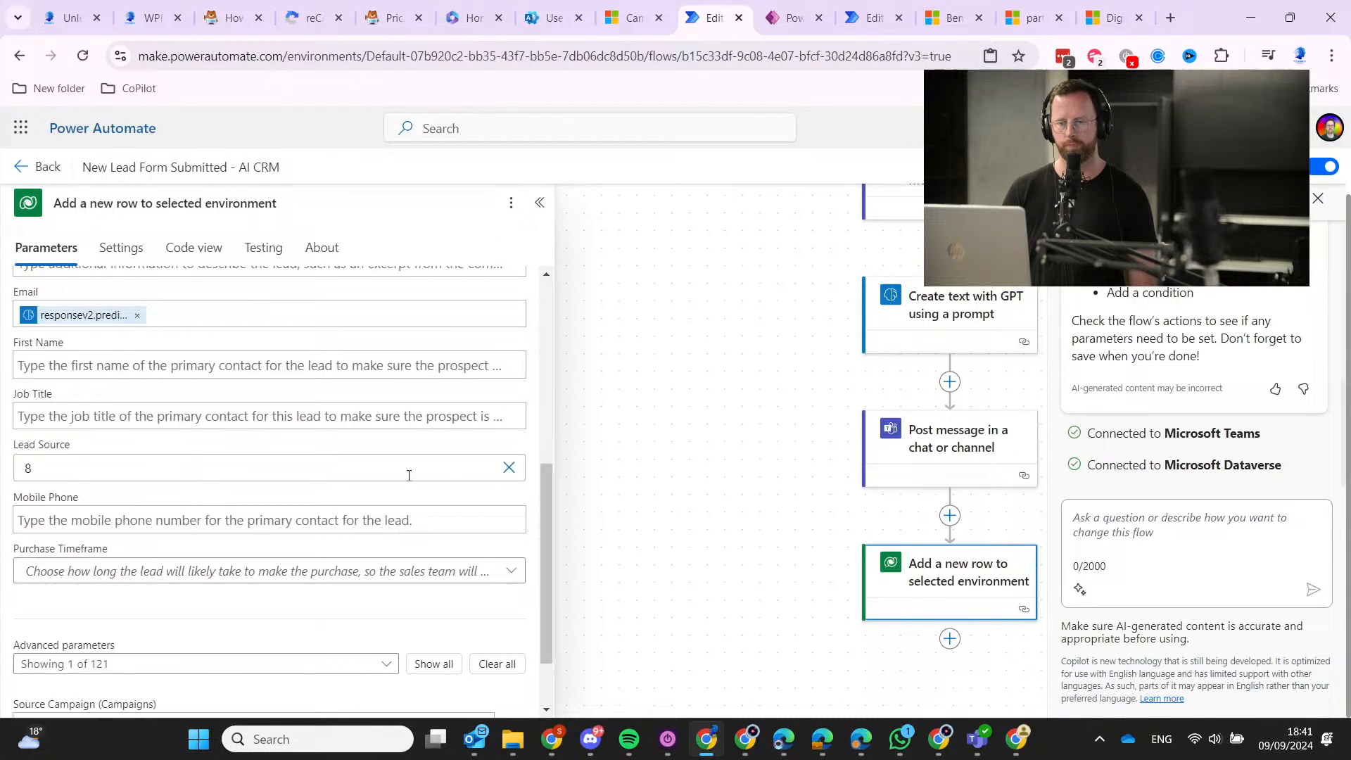
{"action": "left_click", "coordinate": [509, 467]}
{"action": "left_click", "coordinate": [252, 469]}
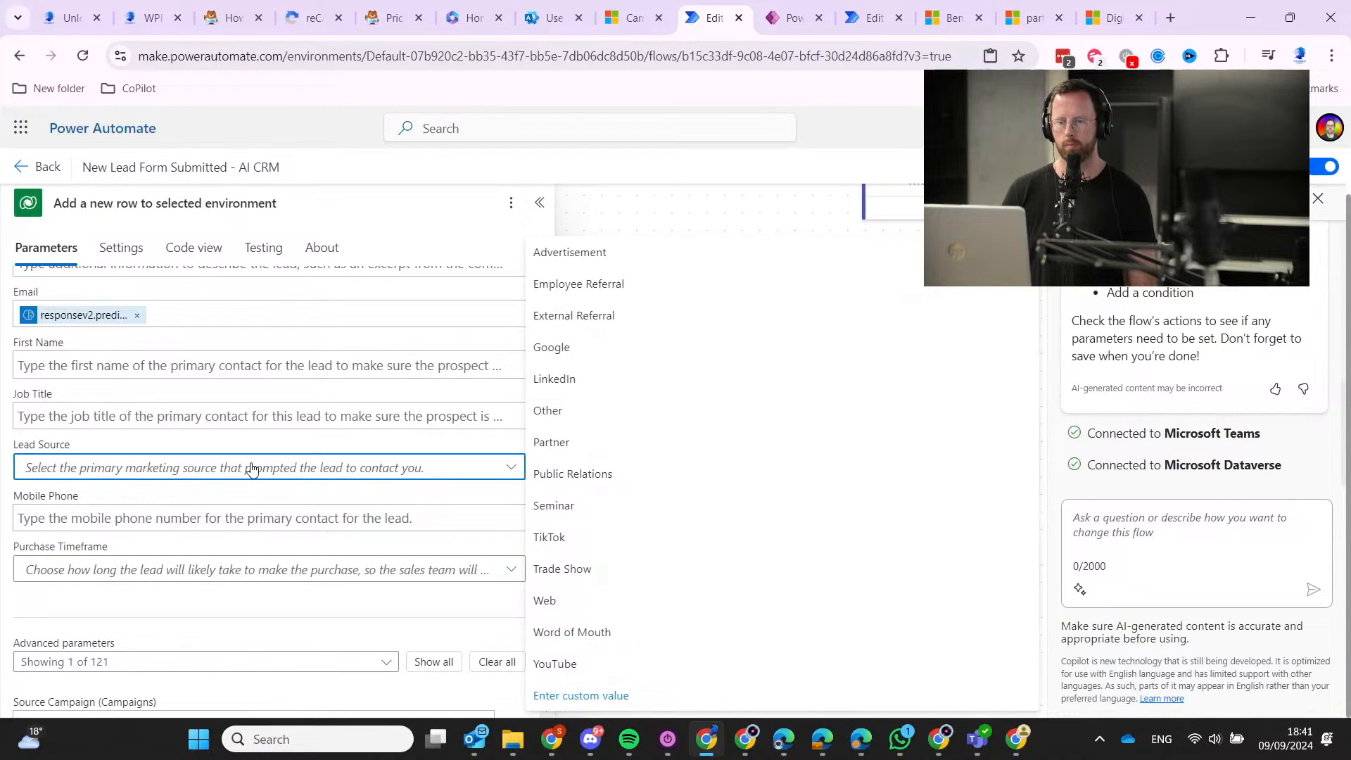
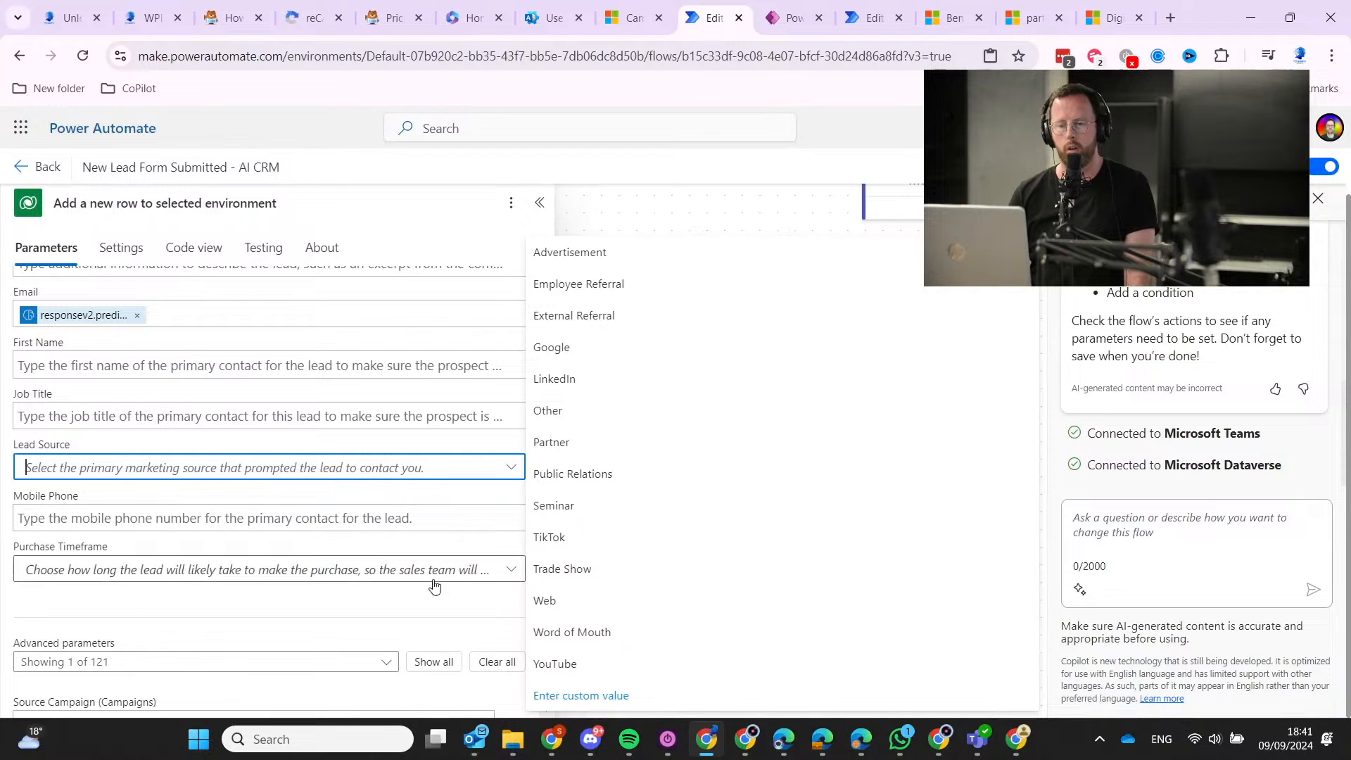
Switch the Lead Source field to a custom value and save the flow.
{"action": "left_click", "coordinate": [603, 693]}
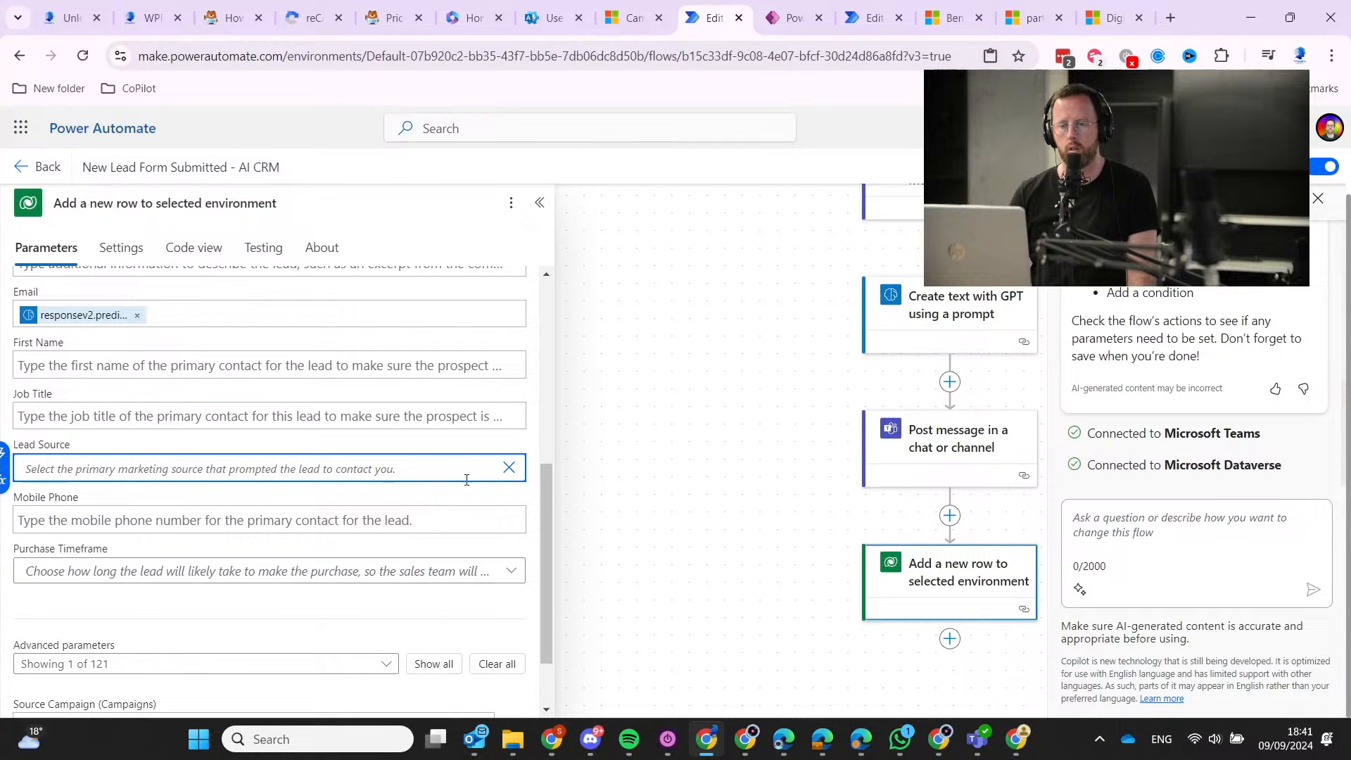
{"action": "left_click", "coordinate": [4, 455]}
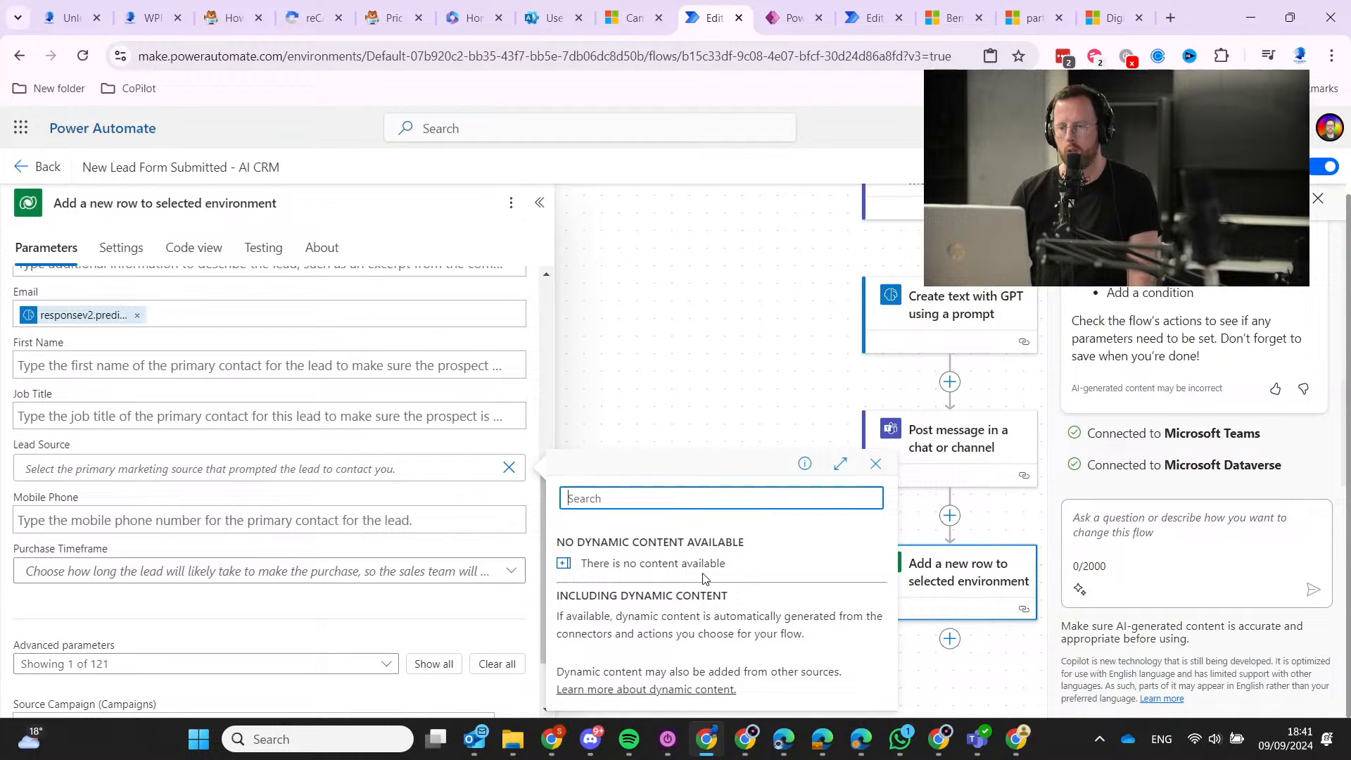
{"action": "key", "text": "ctrl+s"}
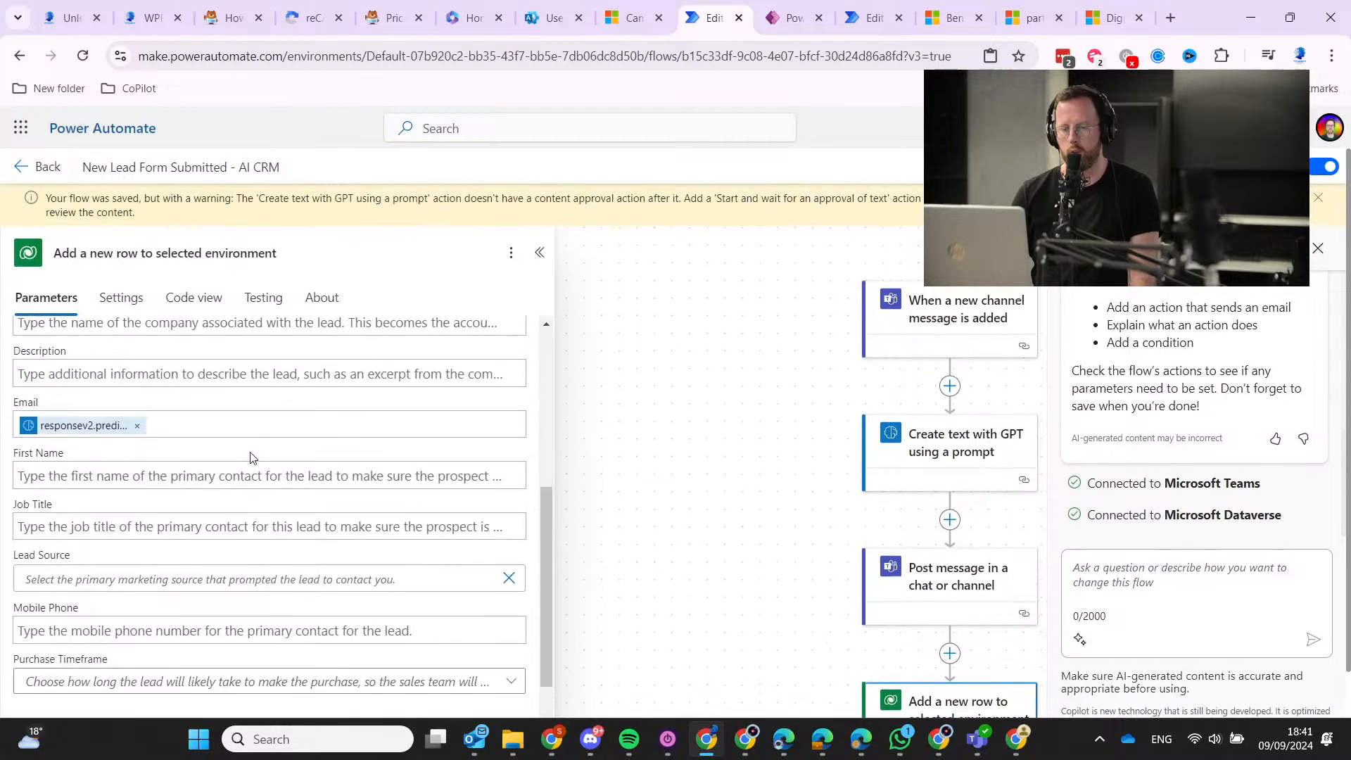
{"action": "scroll", "coordinate": [186, 464], "scroll_direction": "up", "scroll_amount": 4}
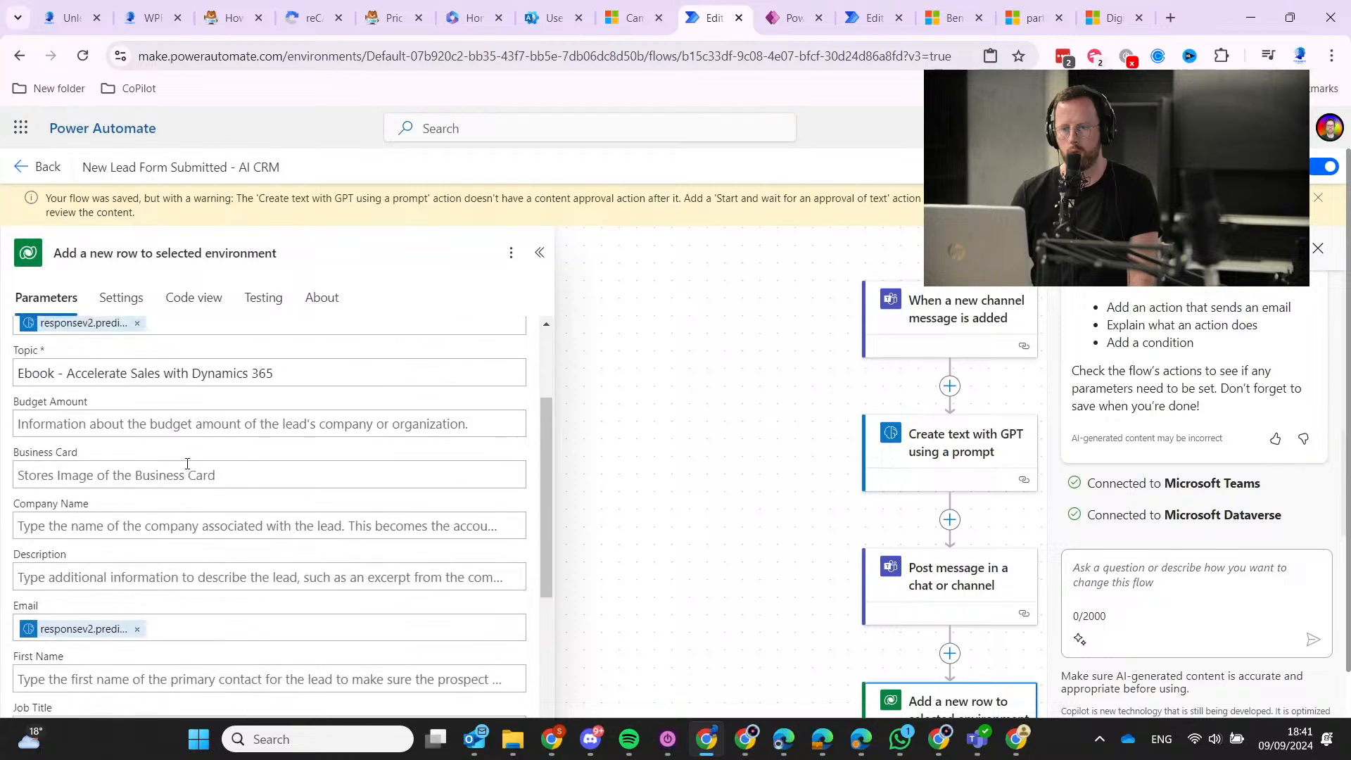
{"action": "scroll", "coordinate": [181, 462], "scroll_direction": "down", "scroll_amount": 2}
{"action": "scroll", "coordinate": [187, 549], "scroll_direction": "down", "scroll_amount": 3}
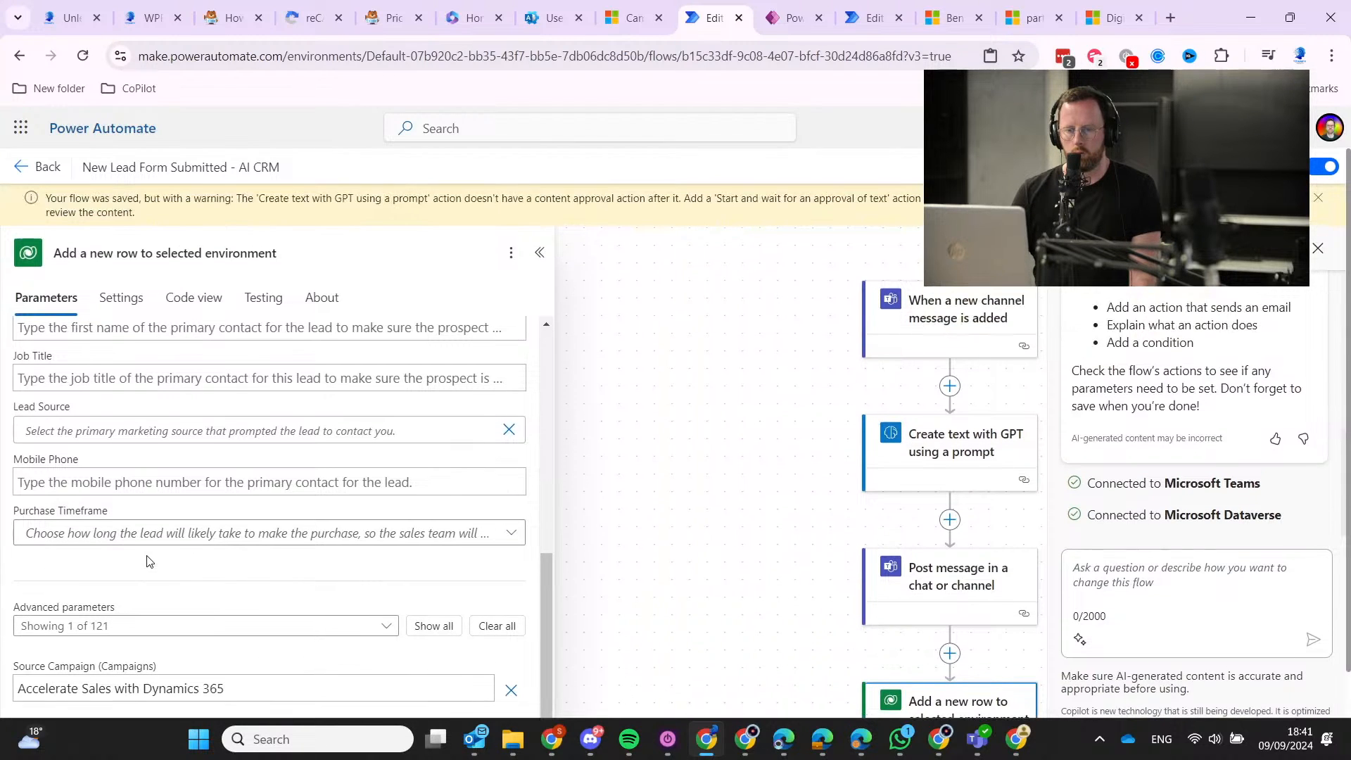
{"action": "scroll", "coordinate": [163, 535], "scroll_direction": "up", "scroll_amount": 6}
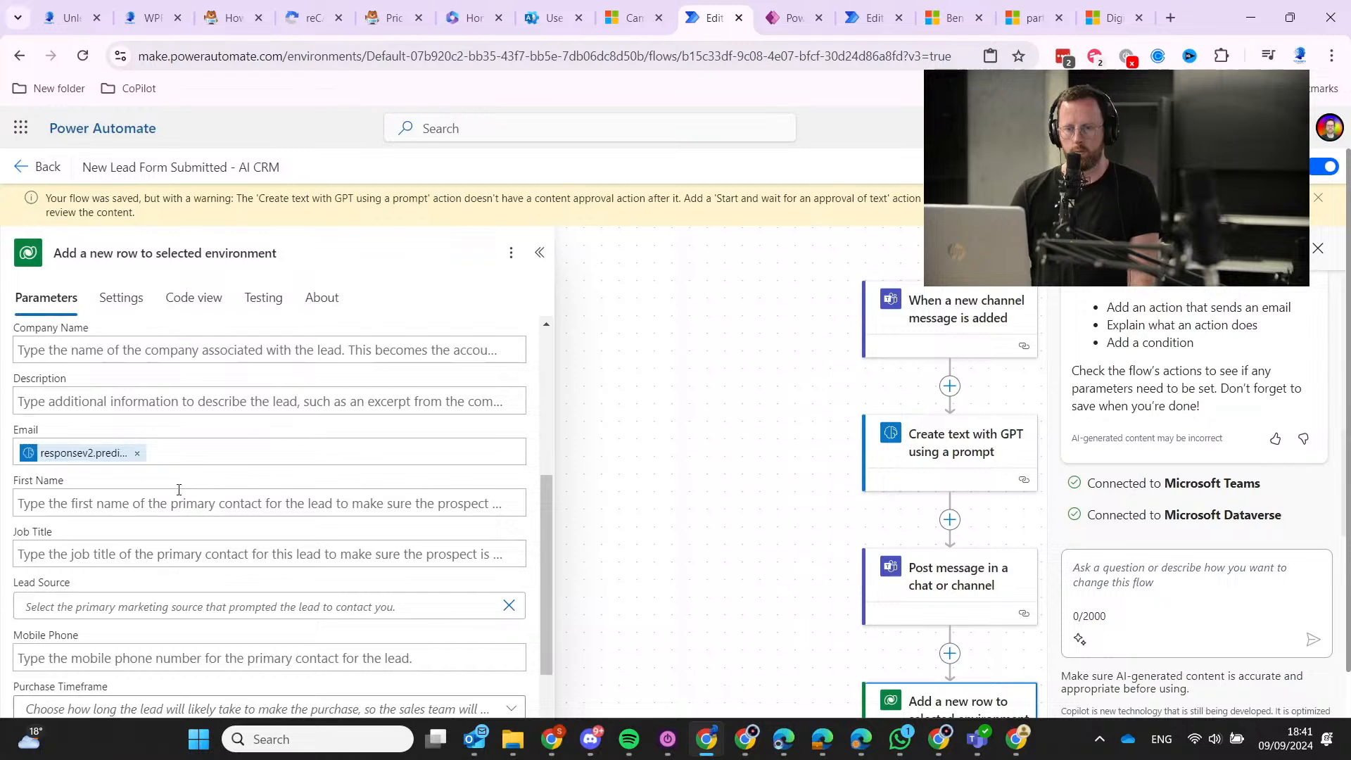
{"action": "scroll", "coordinate": [64, 508], "scroll_direction": "up", "scroll_amount": 3}
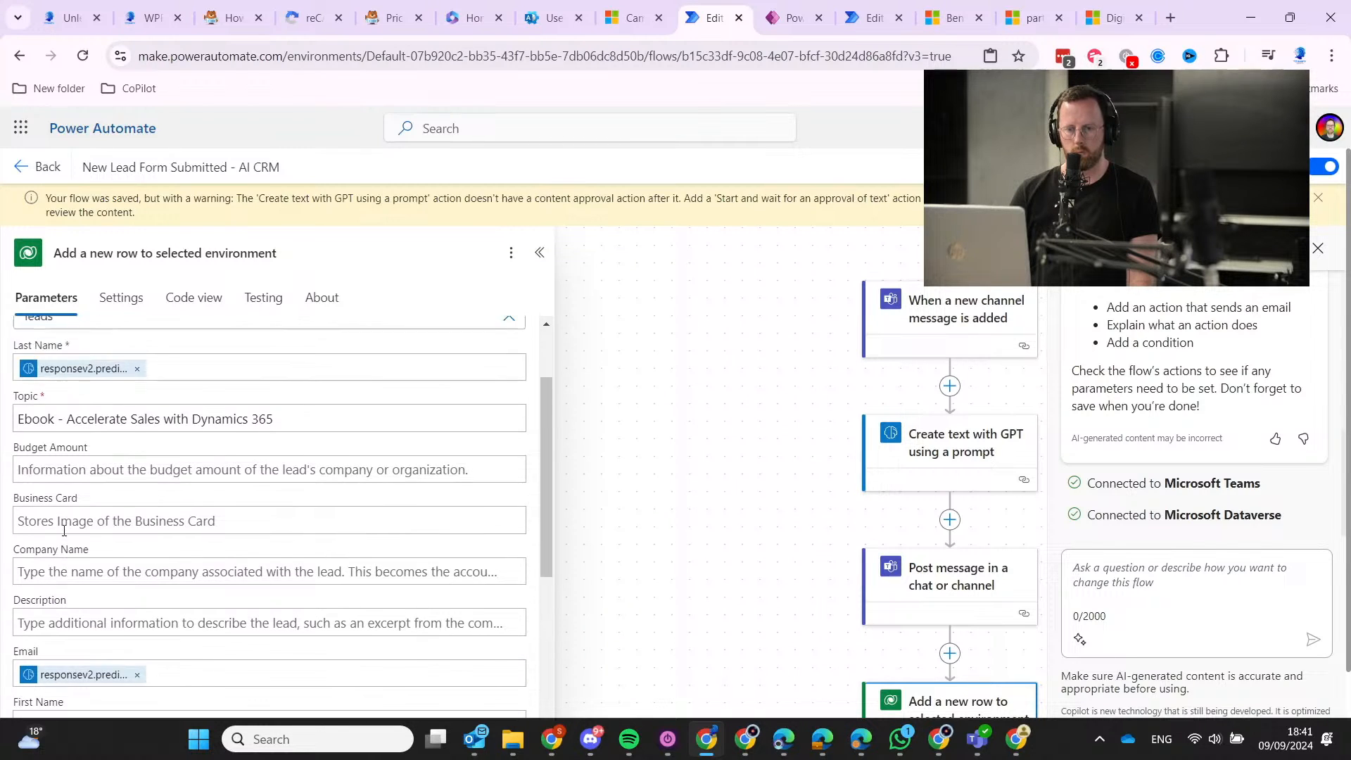
{"action": "scroll", "coordinate": [109, 486], "scroll_direction": "down", "scroll_amount": 5}
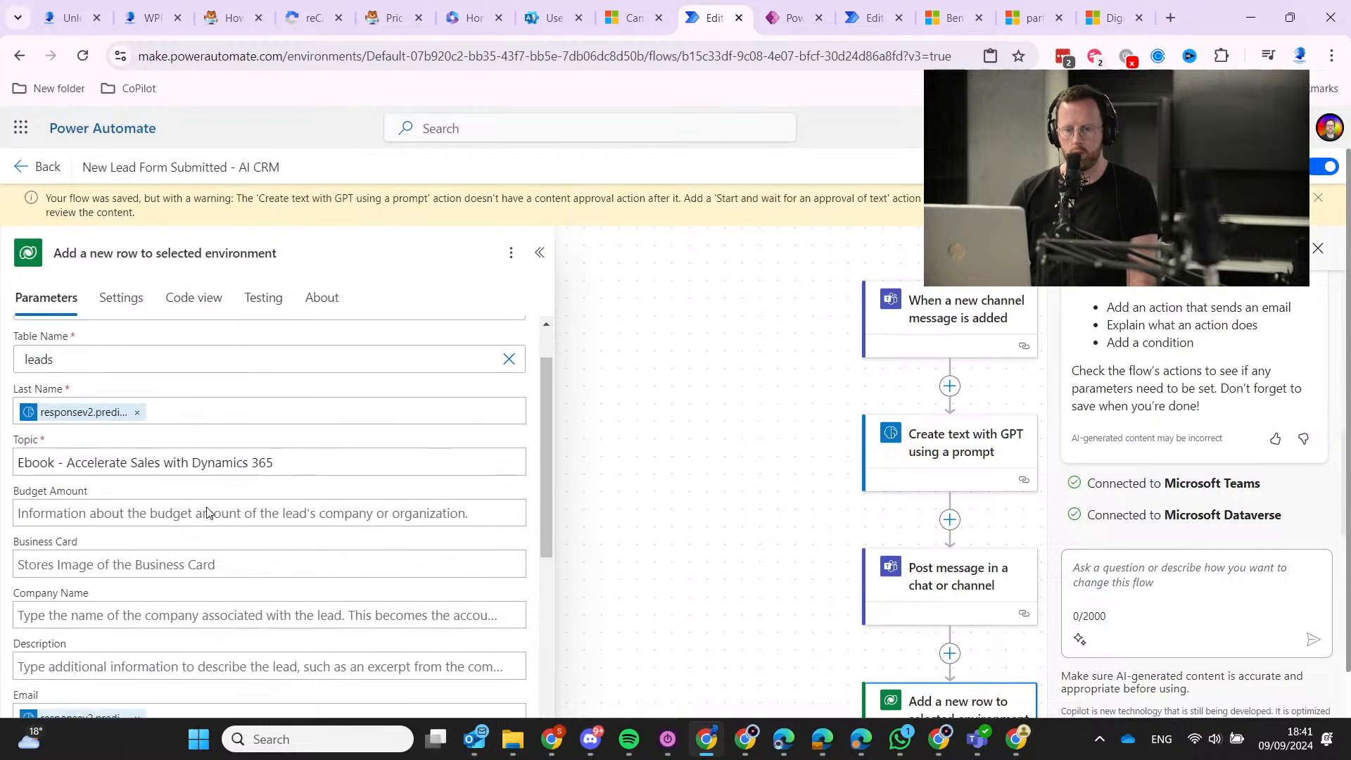
{"action": "scroll", "coordinate": [116, 498], "scroll_direction": "down", "scroll_amount": 3}
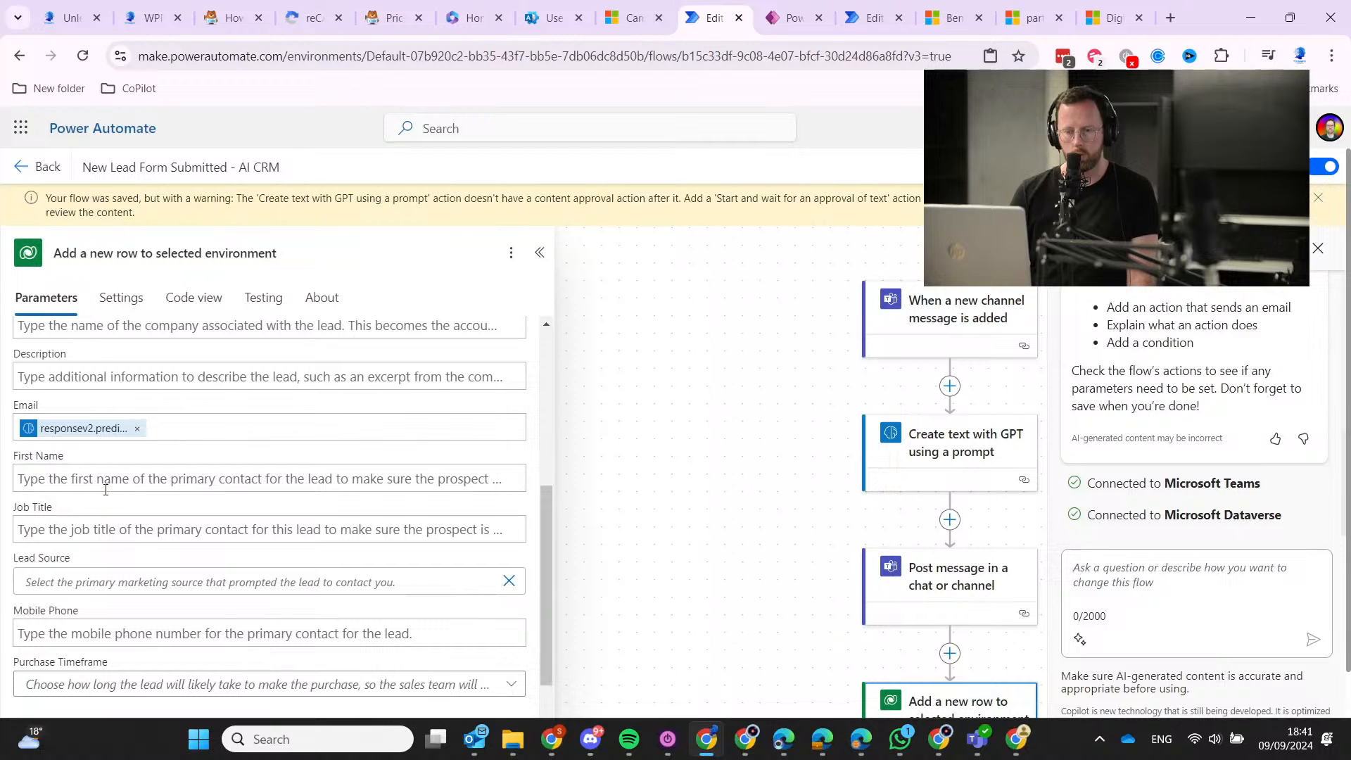
Reopen the dynamic content choices for the Lead Source field.
{"action": "left_click", "coordinate": [182, 493]}
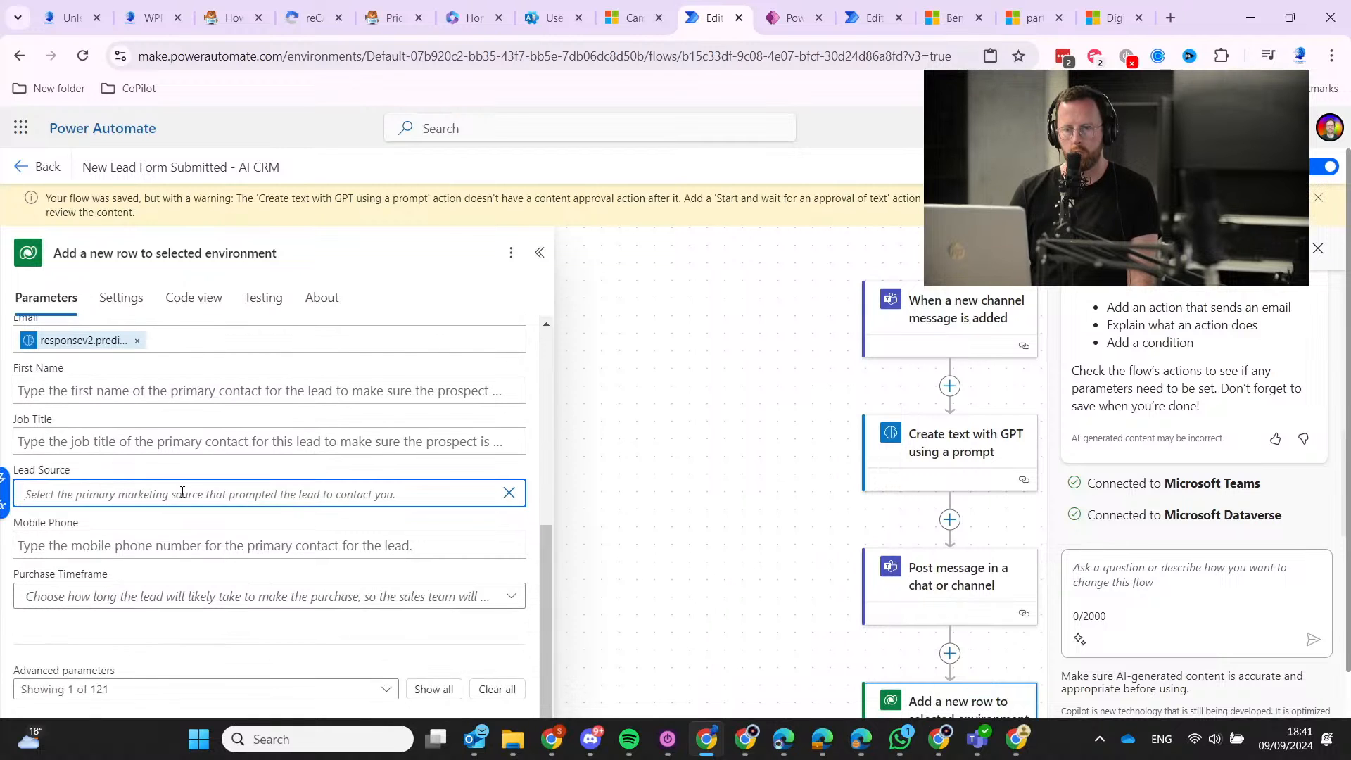
{"action": "left_click", "coordinate": [3, 479]}
{"action": "scroll", "coordinate": [706, 577], "scroll_direction": "down", "scroll_amount": 1}
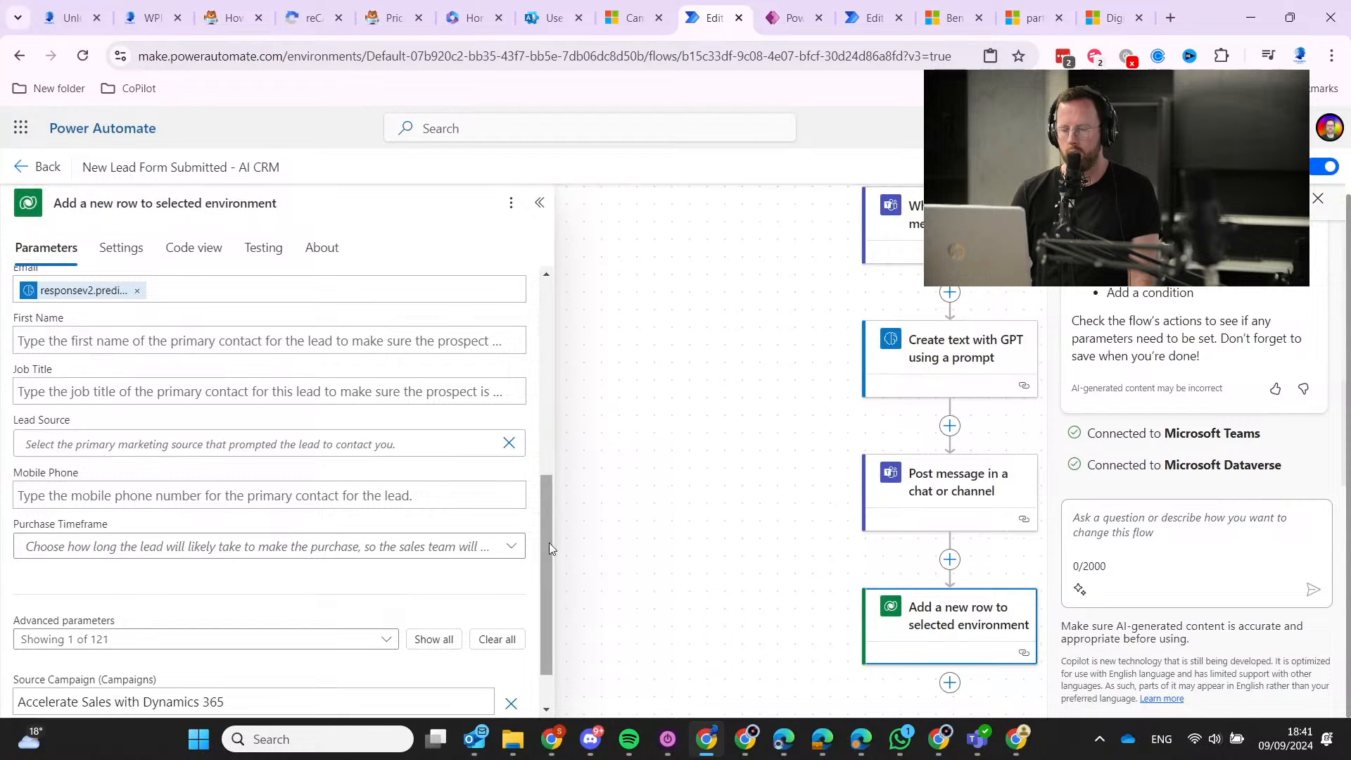
{"action": "left_click", "coordinate": [82, 454]}
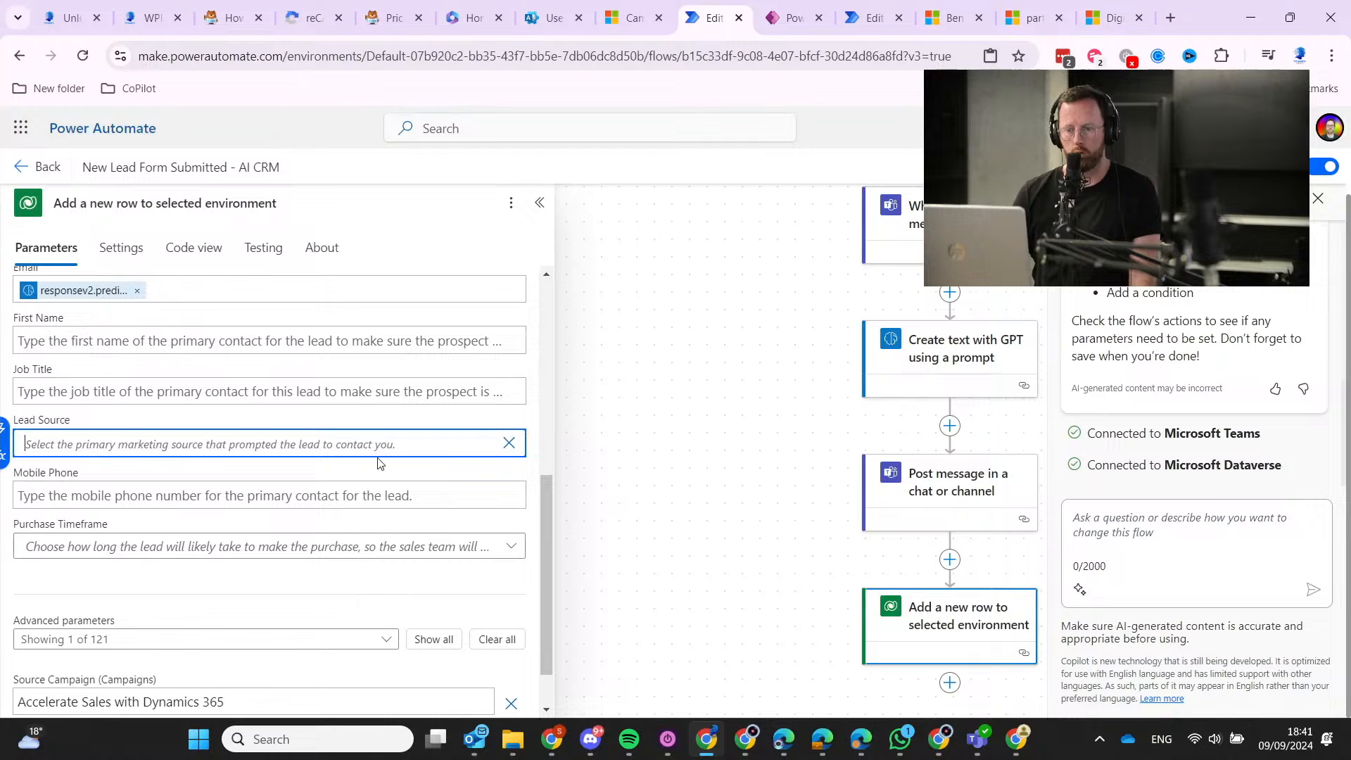
{"action": "left_click", "coordinate": [508, 444]}
{"action": "left_click", "coordinate": [286, 443]}
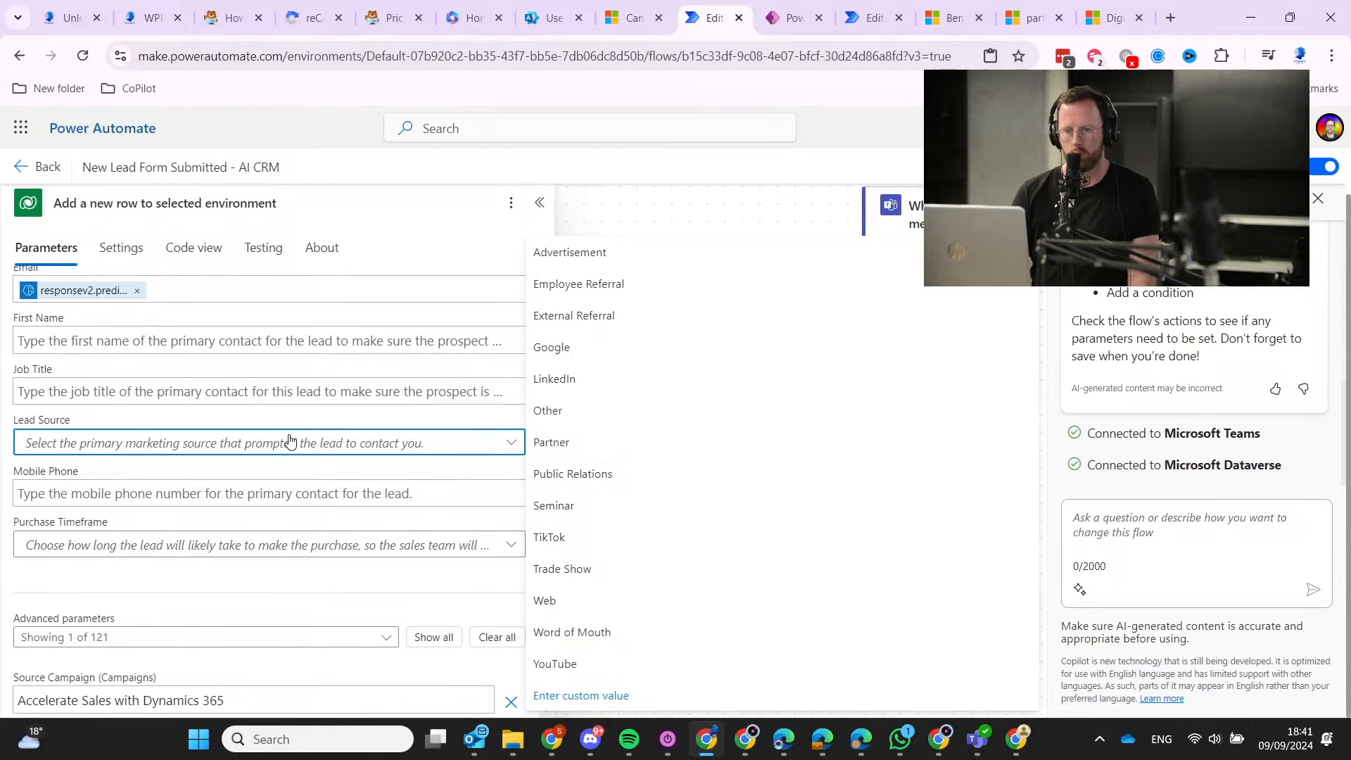
{"action": "left_click", "coordinate": [647, 697]}
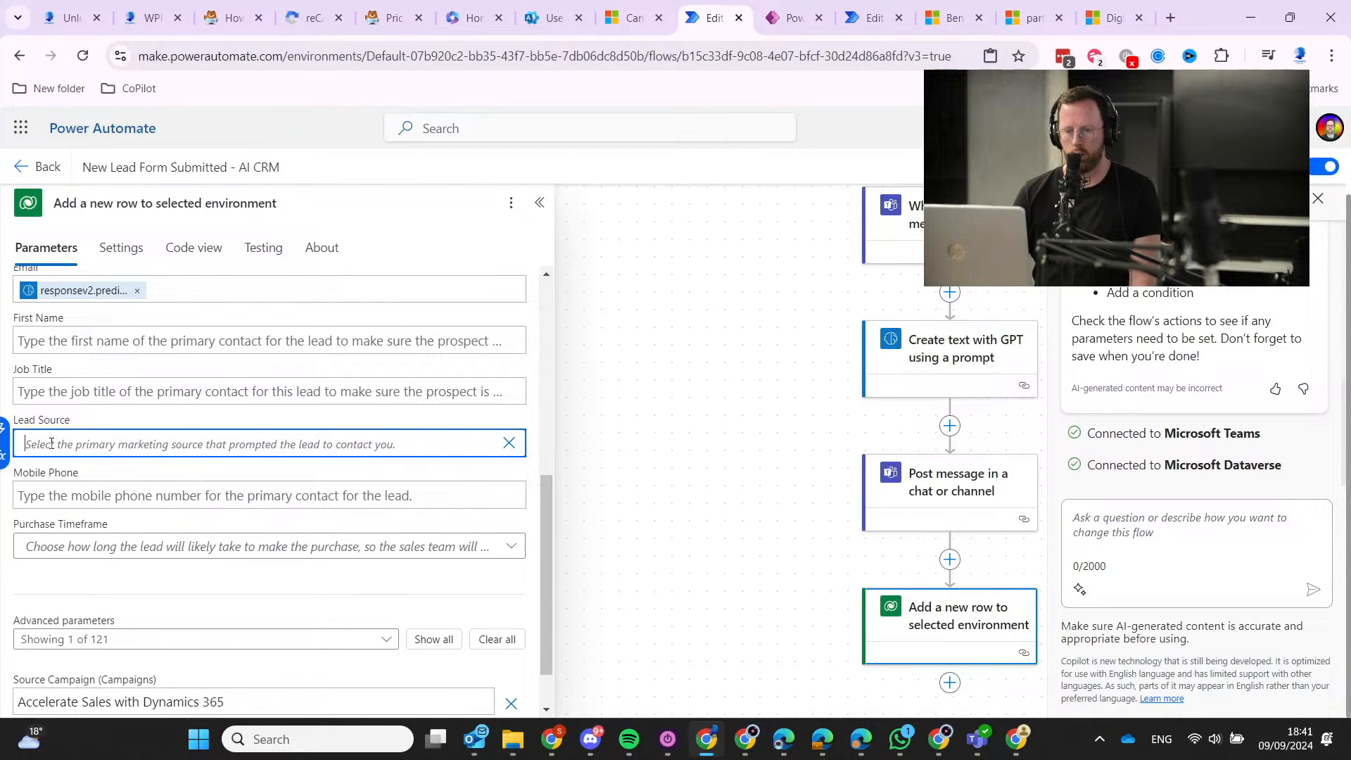
{"action": "left_click", "coordinate": [6, 436]}
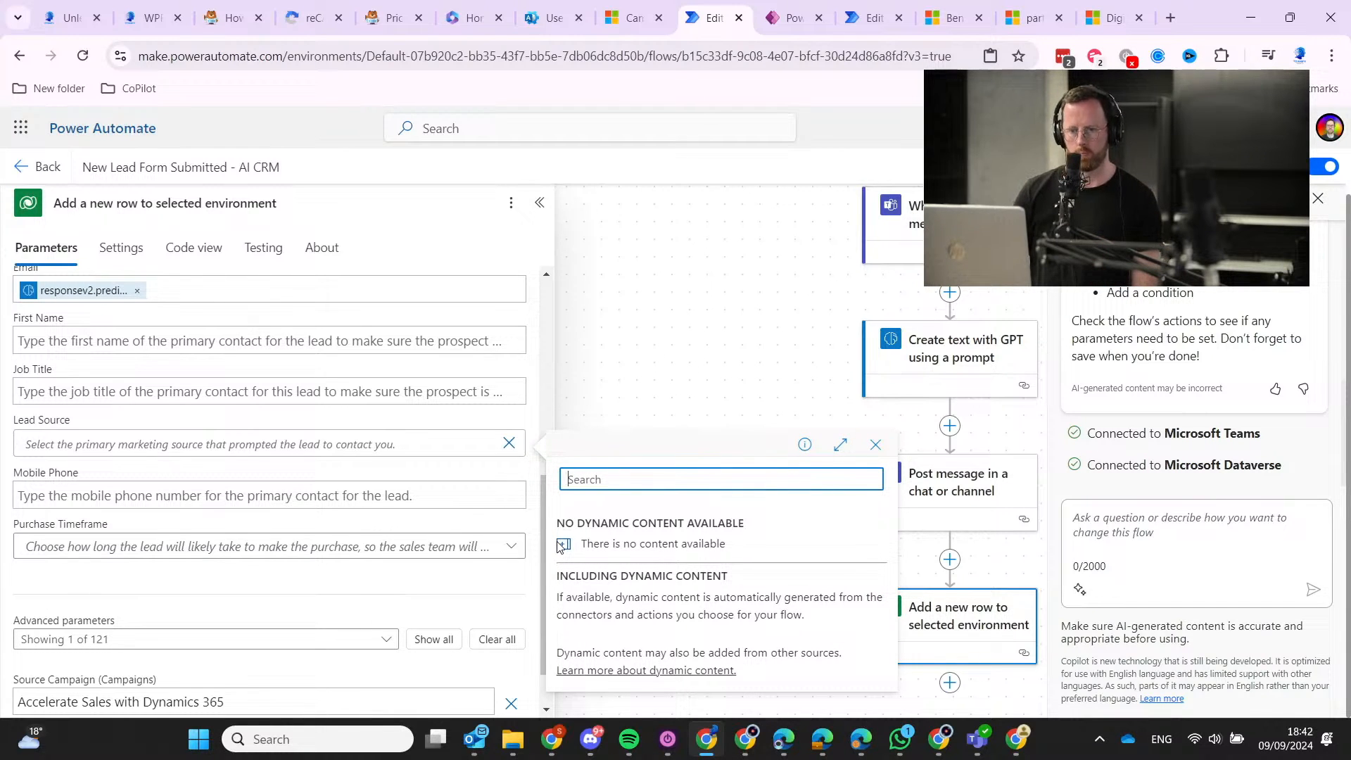
{"action": "type", "text": "responsev2."}
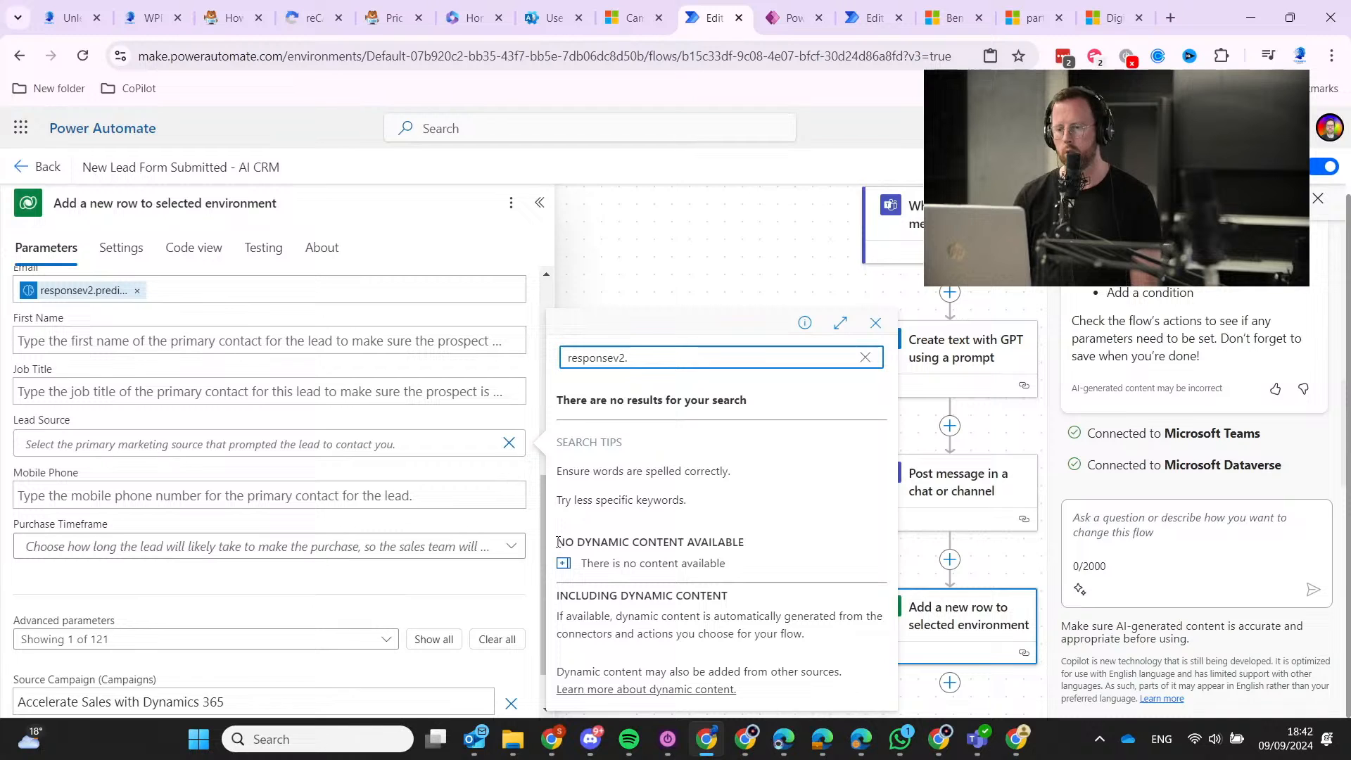
{"action": "key", "text": "BackSpace"}
{"action": "key", "text": "BackSpace"}
{"action": "key", "text": "BackSpace"}
{"action": "key", "text": "BackSpace"}
{"action": "key", "text": "BackSpace"}
{"action": "key", "text": "BackSpace"}
{"action": "key", "text": "BackSpace"}
{"action": "key", "text": "BackSpace"}
{"action": "key", "text": "BackSpace"}
{"action": "key", "text": "BackSpace"}
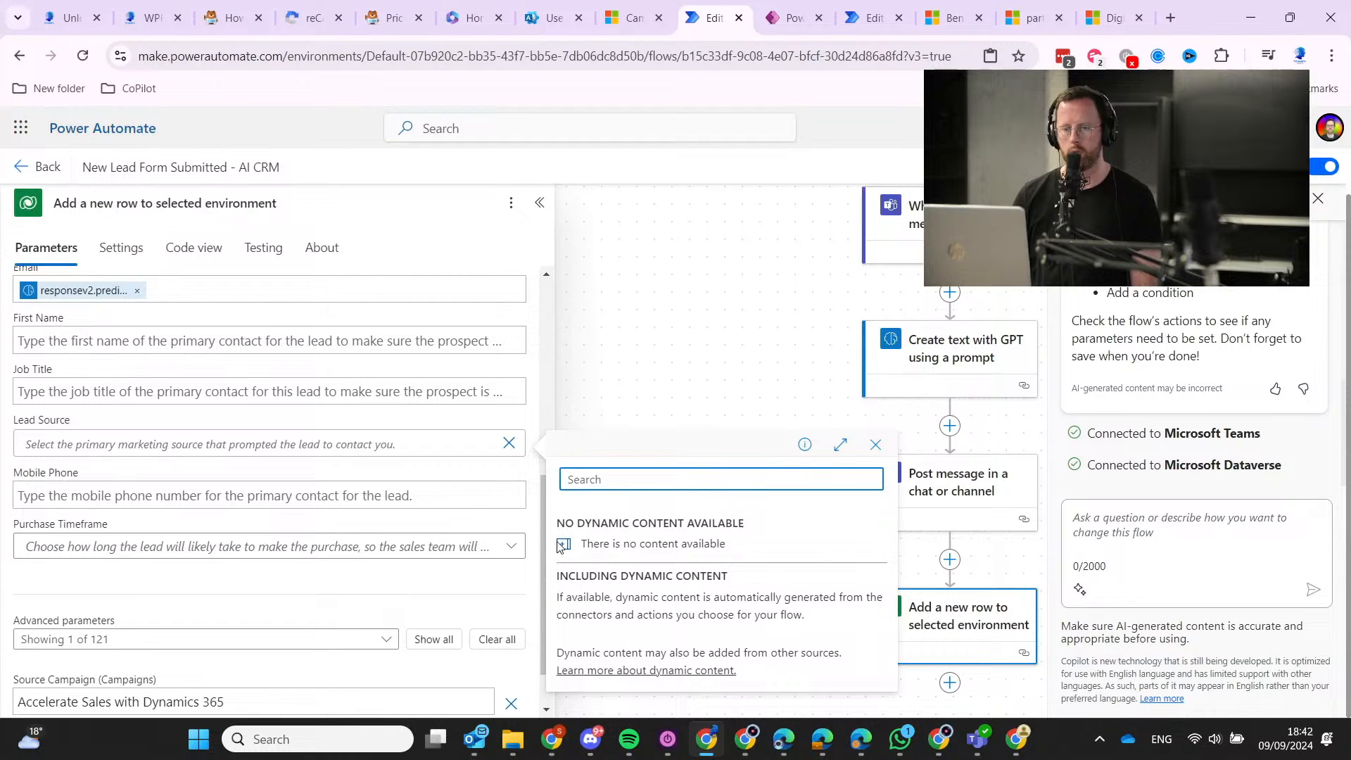
{"action": "left_click", "coordinate": [96, 446]}
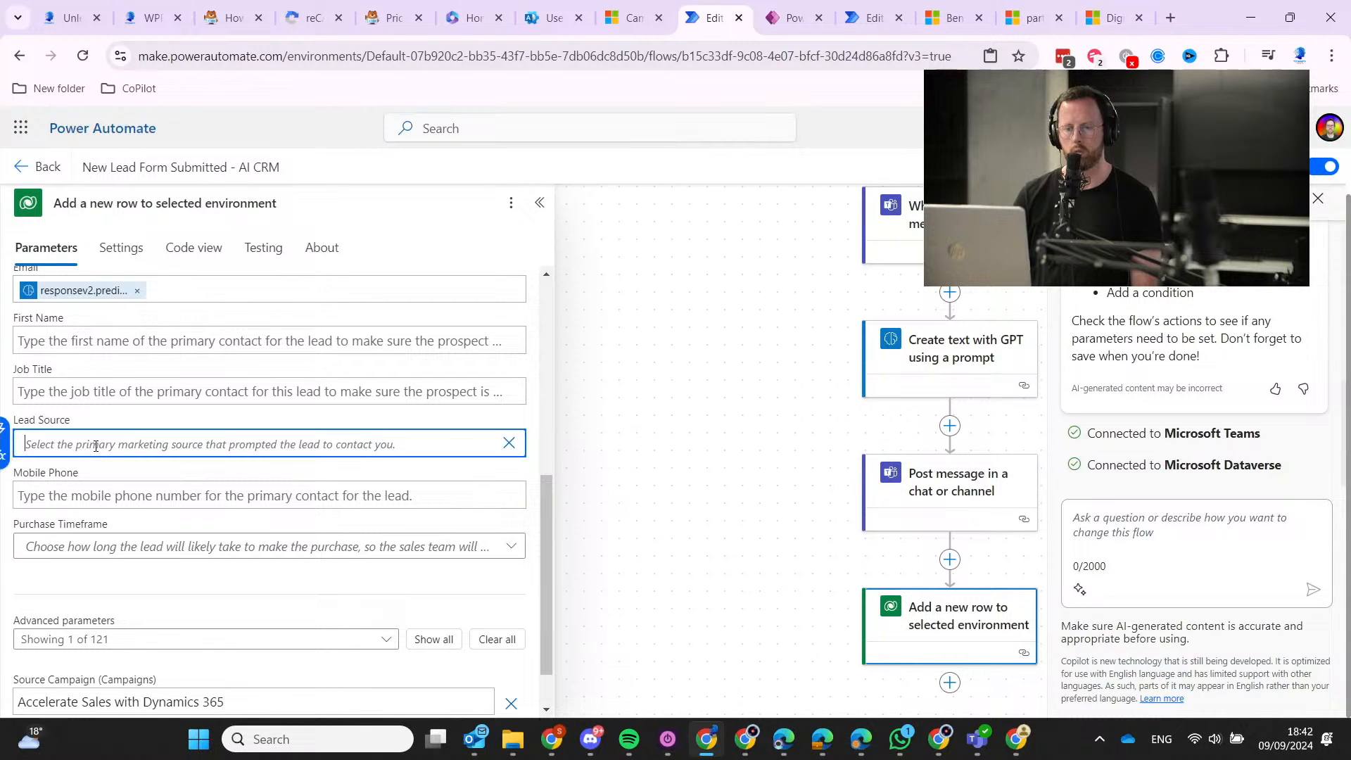
{"action": "left_click", "coordinate": [4, 454]}
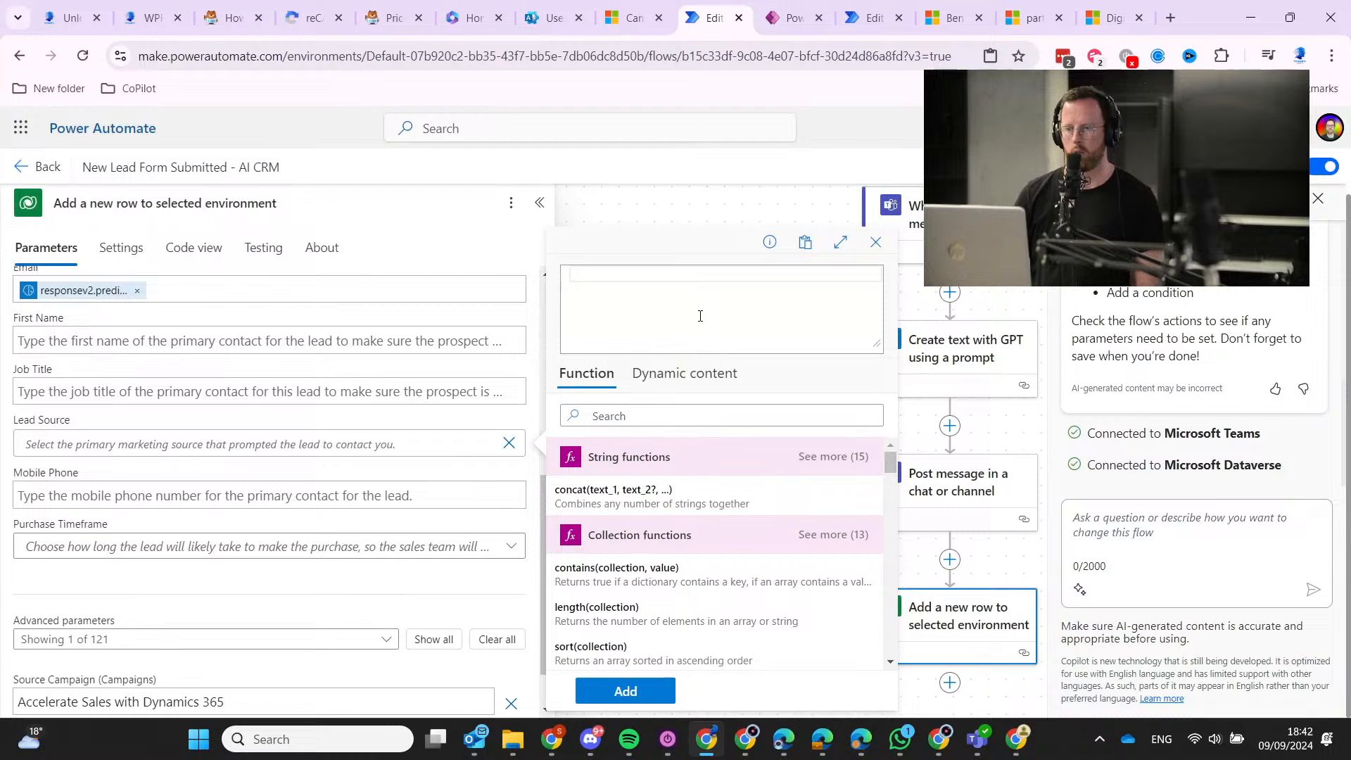
{"action": "left_click", "coordinate": [699, 376]}
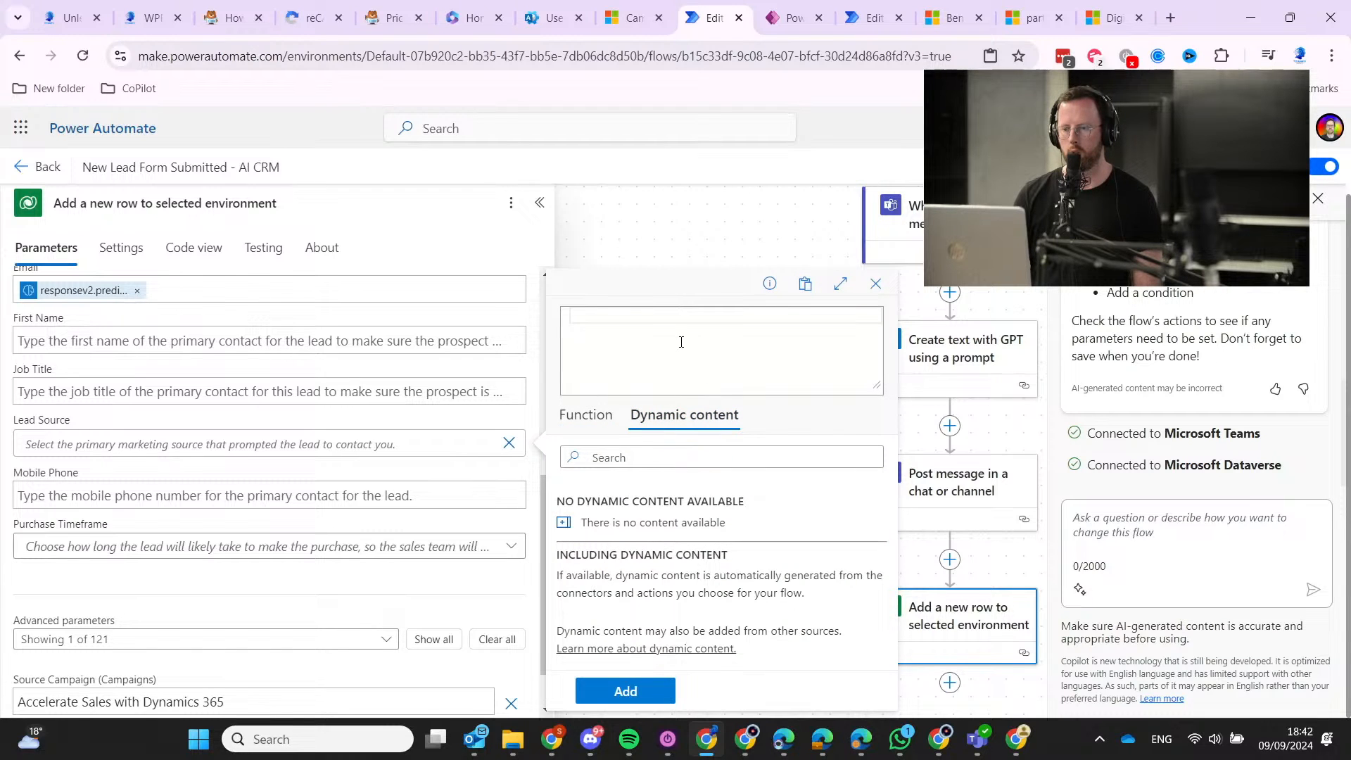
{"action": "left_click", "coordinate": [616, 408]}
{"action": "left_click", "coordinate": [677, 317]}
{"action": "type", "text": "re"}
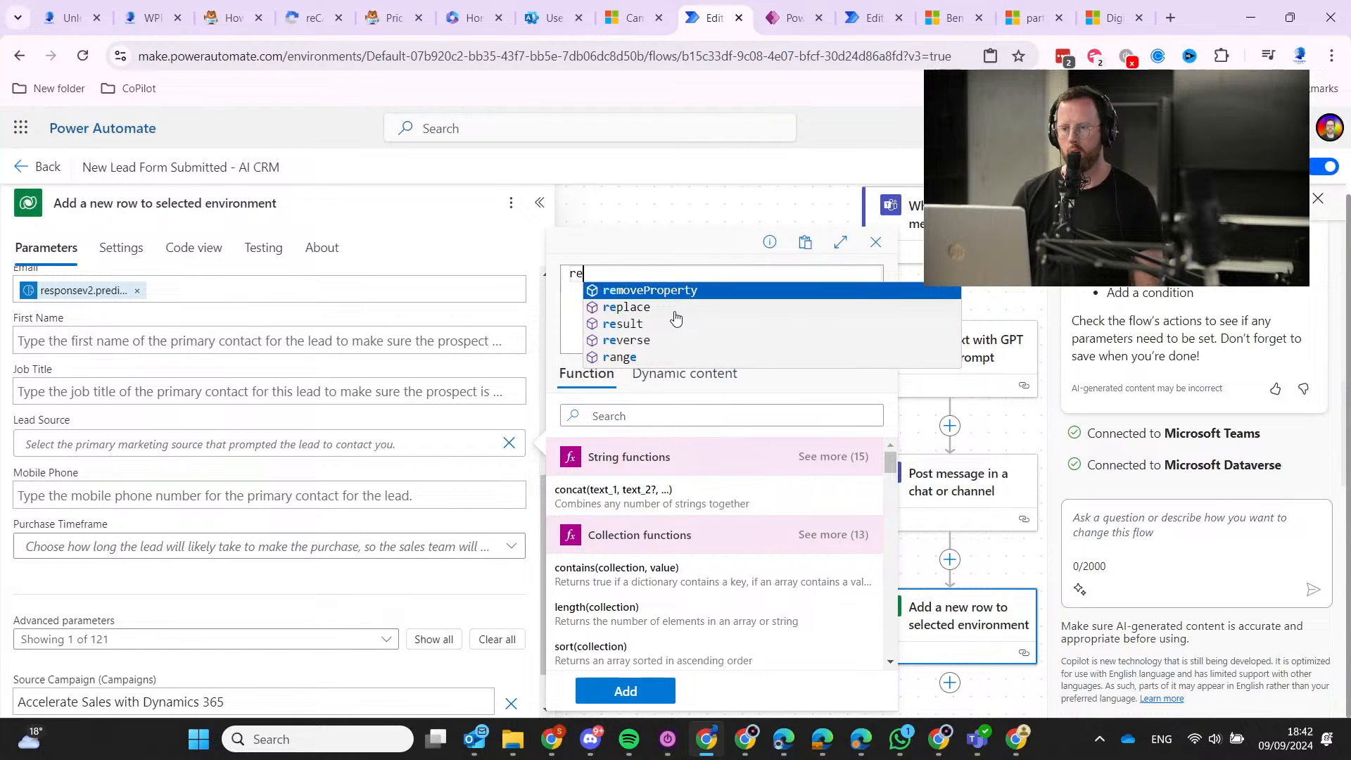
{"action": "type", "text": "spons"}
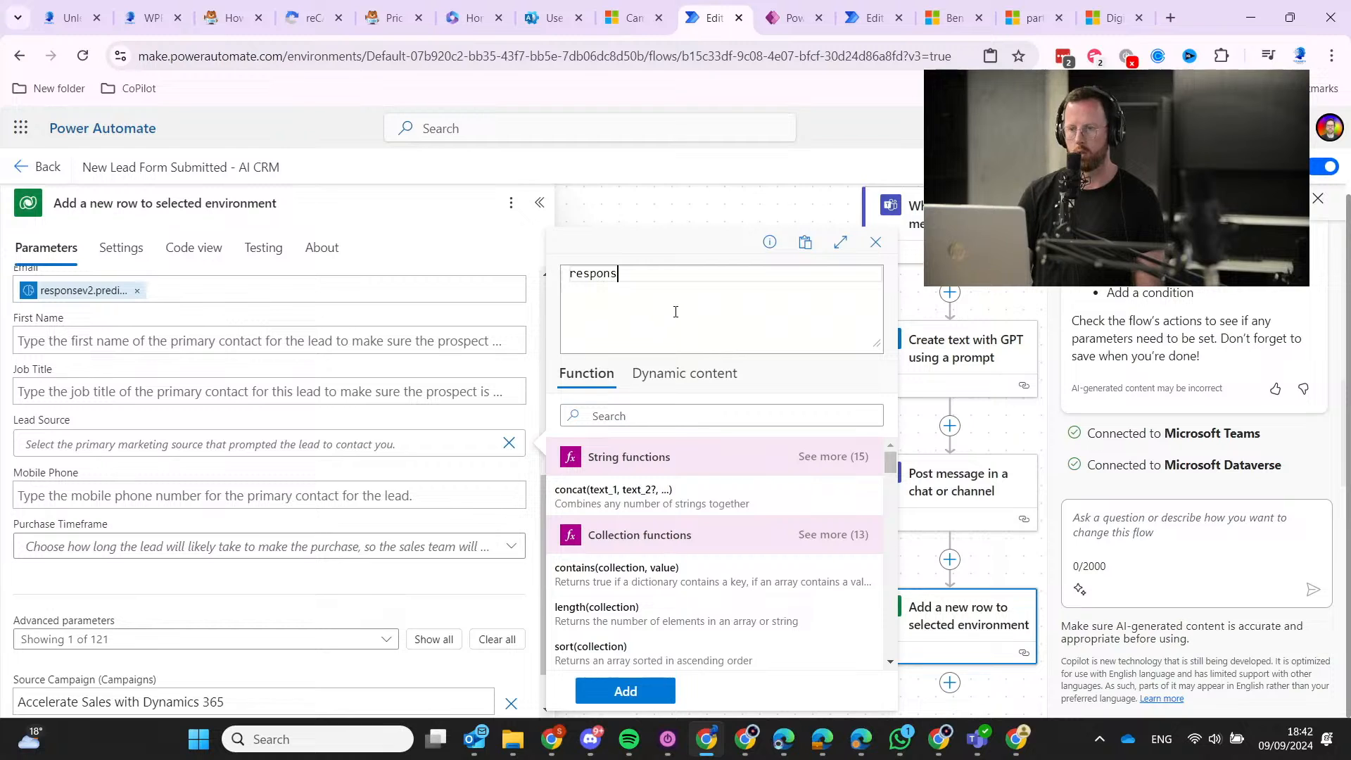
{"action": "type", "text": "e"}
{"action": "key", "text": "ctrl+a"}
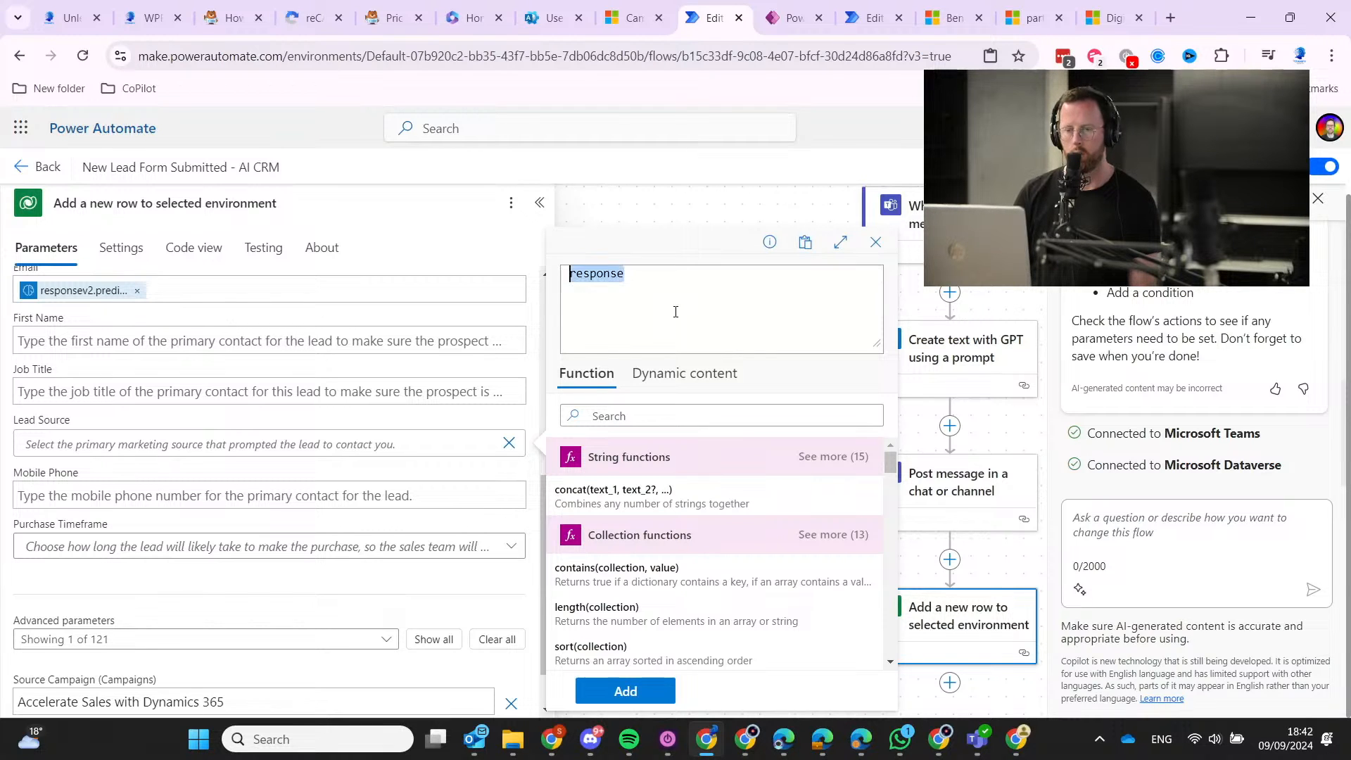
{"action": "key", "text": "BackSpace"}
Set Lead Source to LinkedIn and save the flow.
{"action": "left_click", "coordinate": [480, 439]}
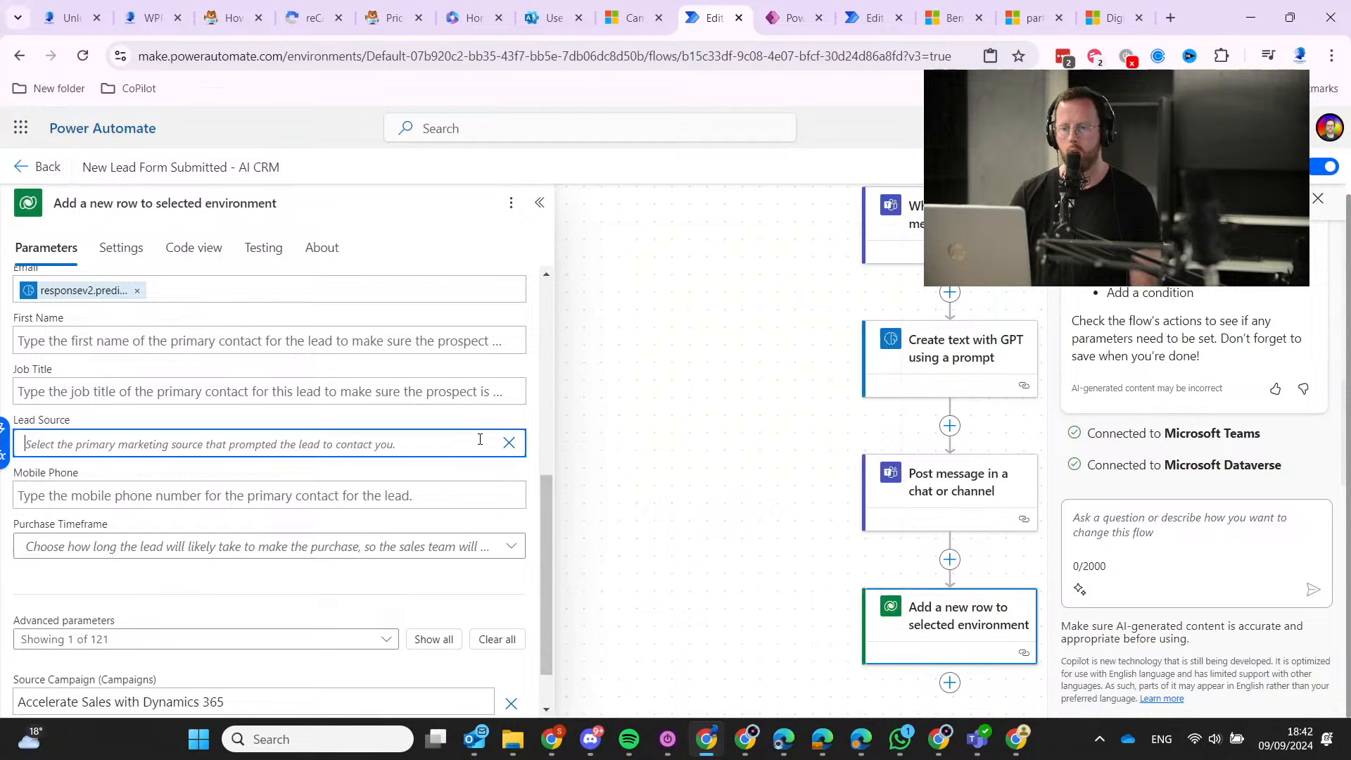
{"action": "left_click", "coordinate": [509, 441]}
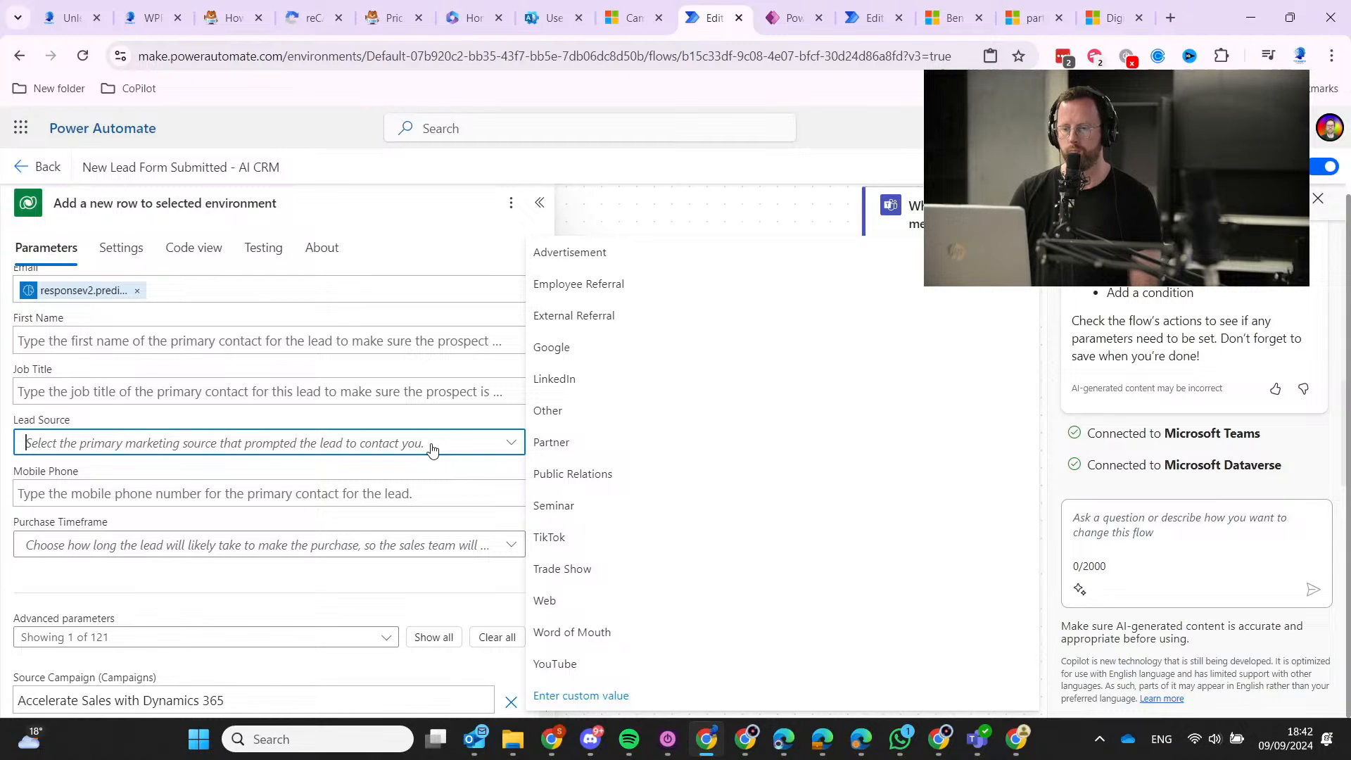
{"action": "left_click", "coordinate": [591, 384]}
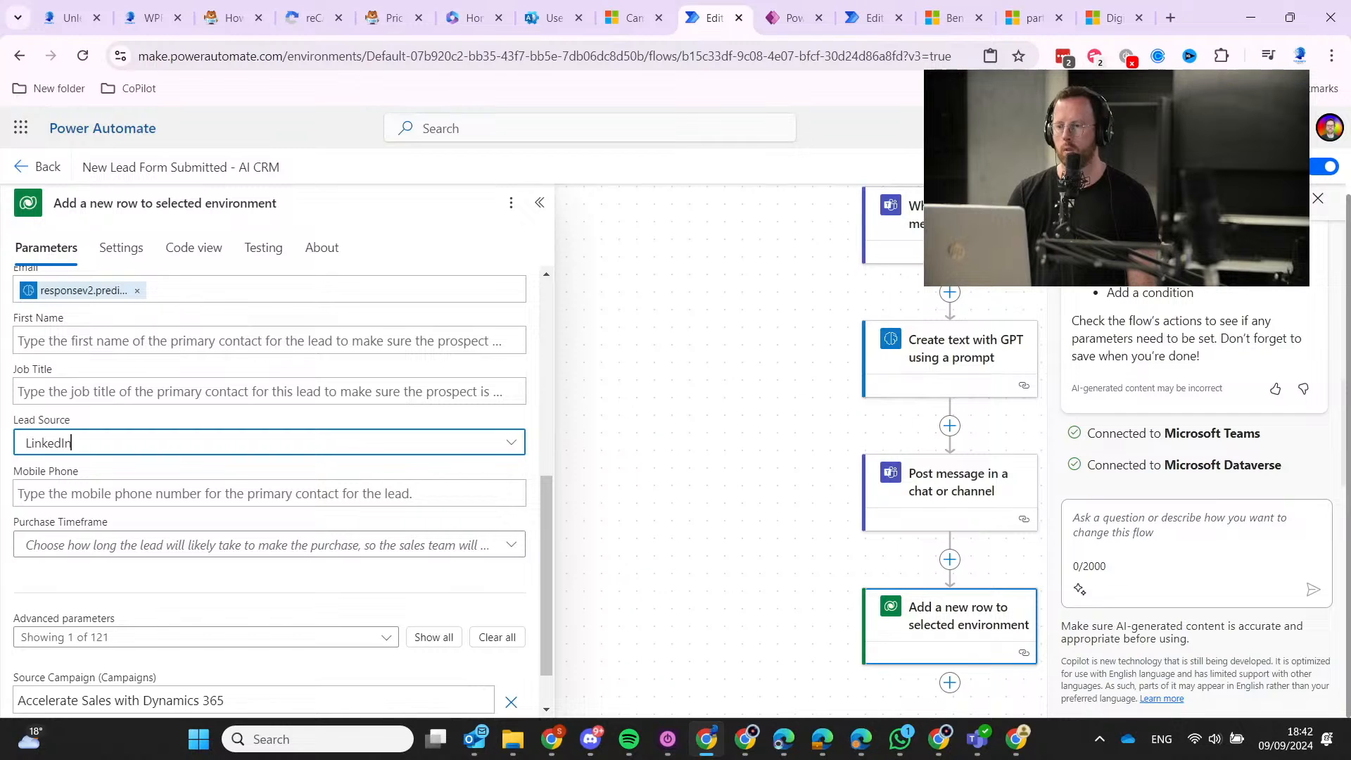
{"action": "key", "text": "ctrl+s"}
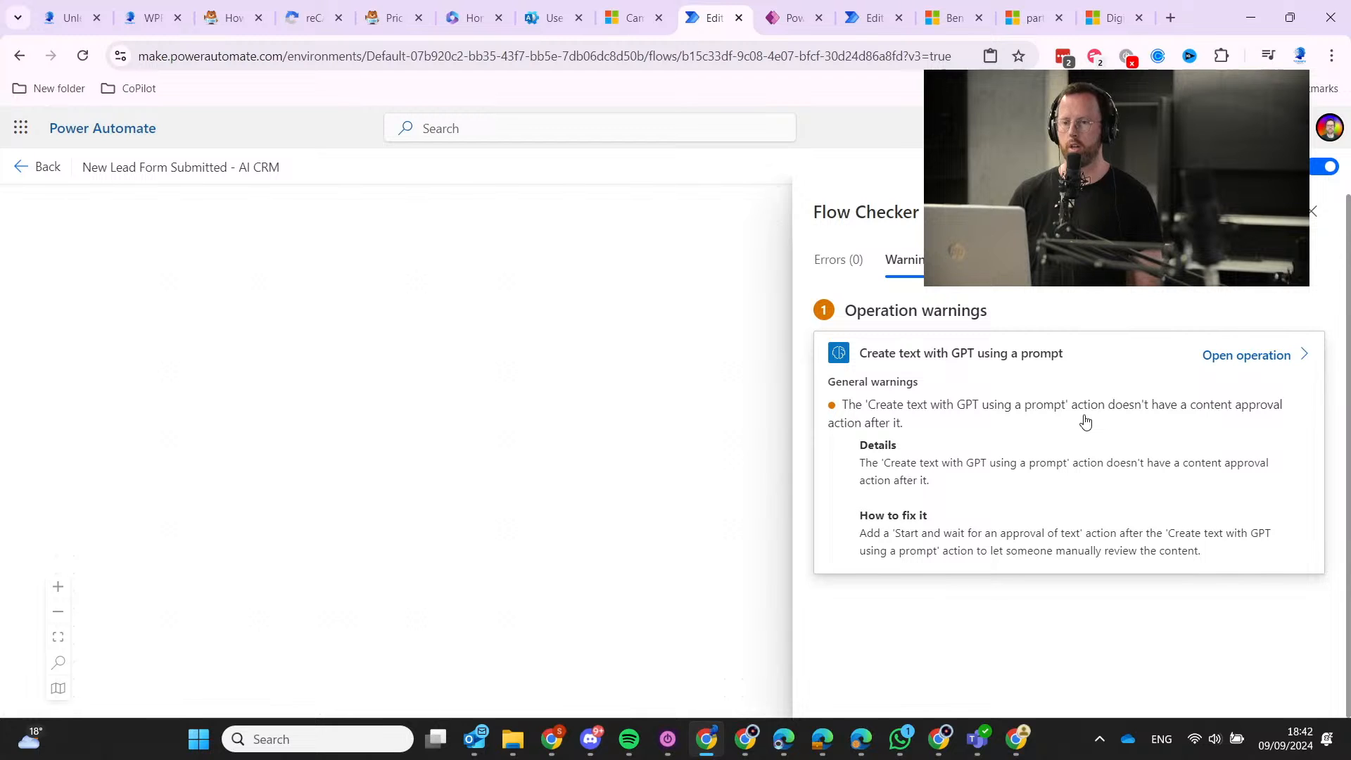
Dismiss the Flow Checker warnings and view the full four-step flow canvas.
{"action": "left_click", "coordinate": [727, 533]}
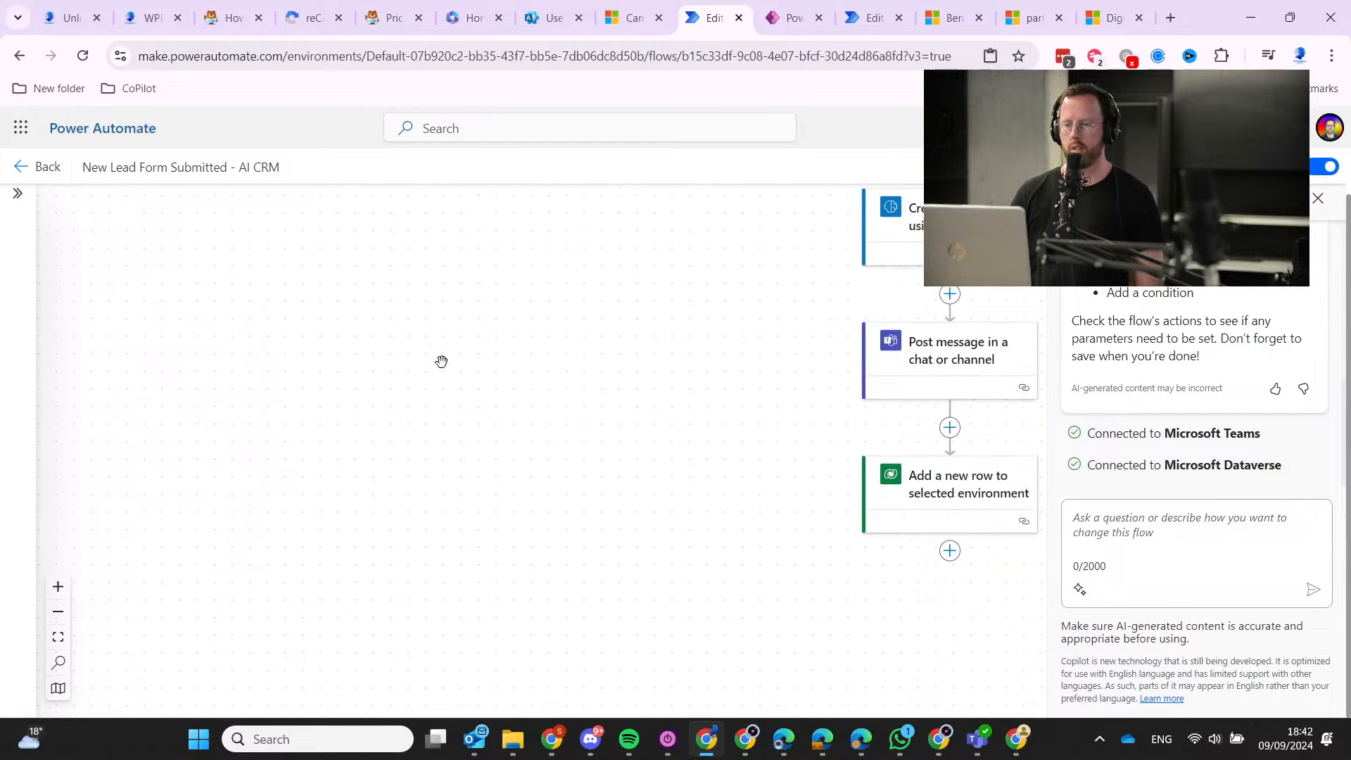
{"action": "scroll", "coordinate": [467, 492], "scroll_direction": "up", "scroll_amount": 3}
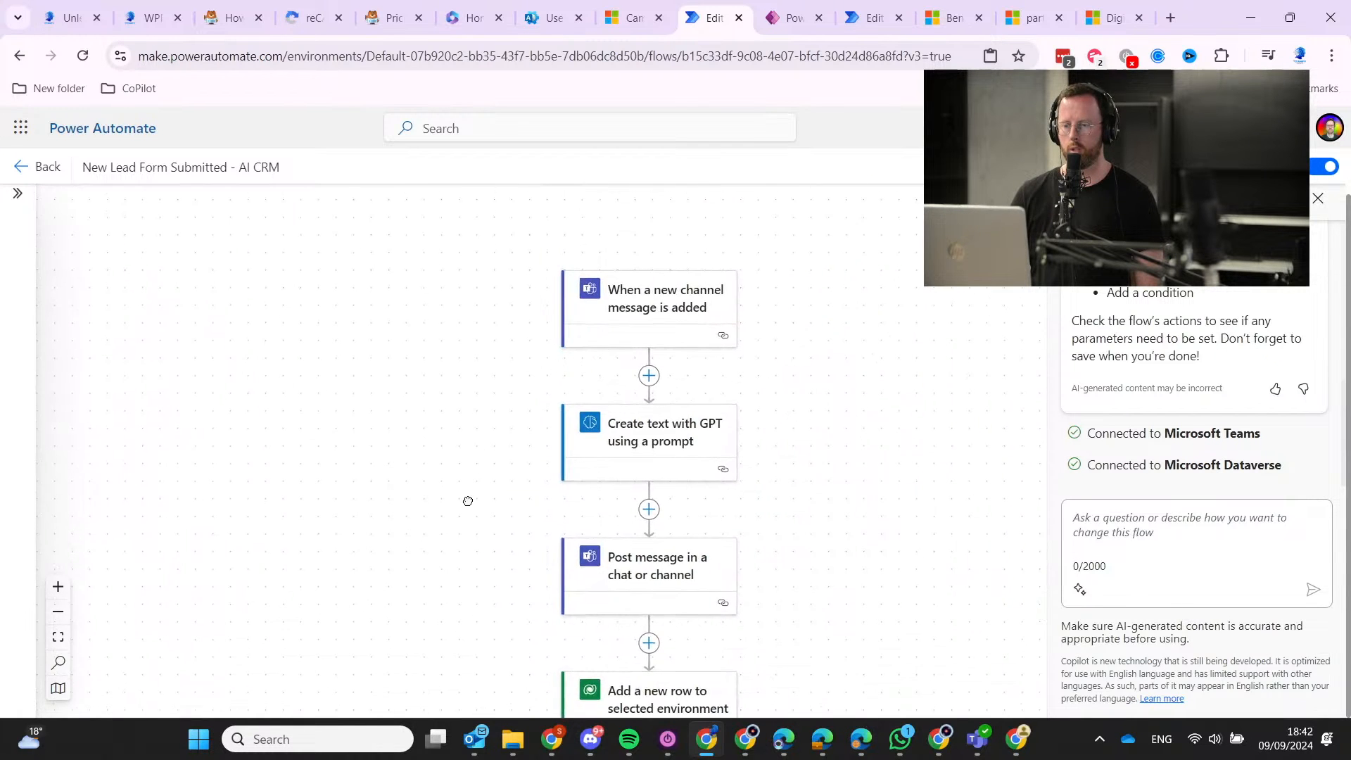
{"action": "scroll", "coordinate": [478, 422], "scroll_direction": "down", "scroll_amount": 3}
{"action": "scroll", "coordinate": [483, 408], "scroll_direction": "up", "scroll_amount": 3}
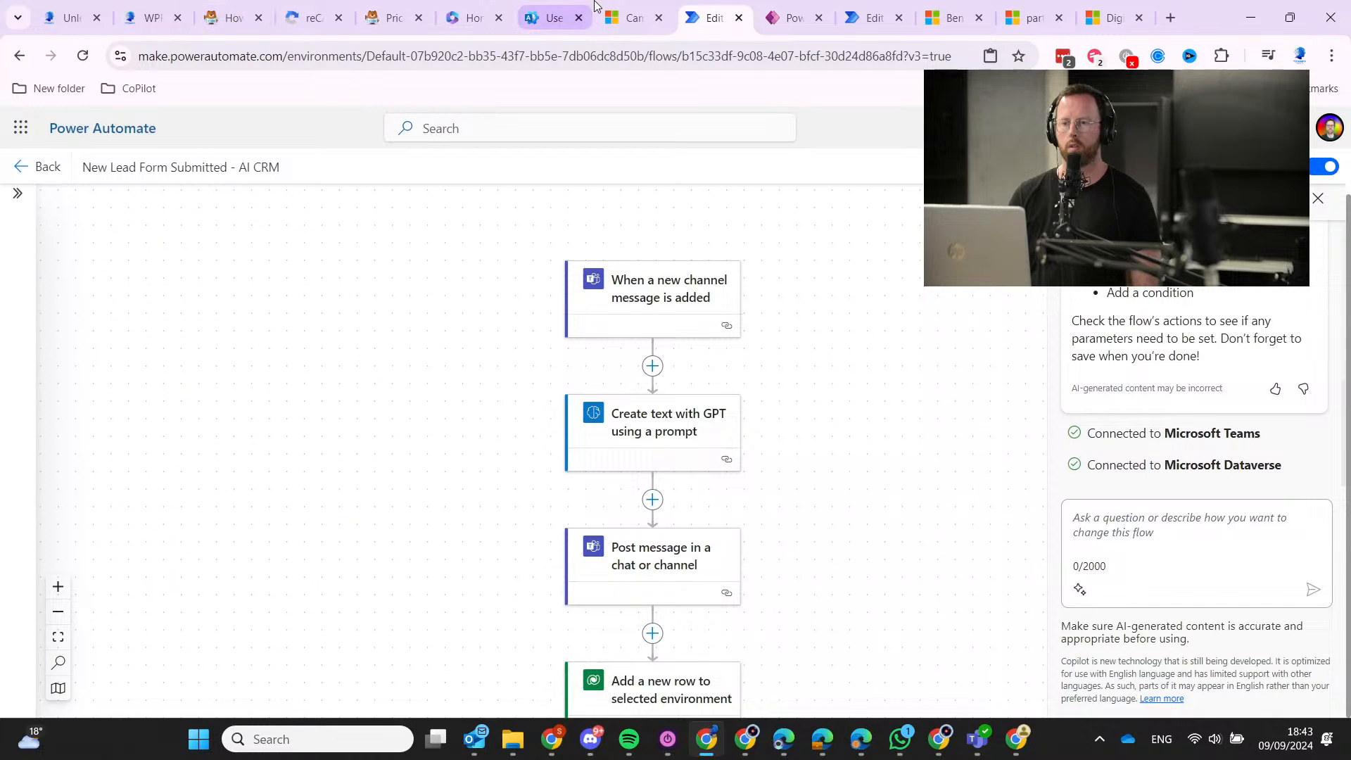
On the e-book page, pick LinkedIn as referral source and opt in to the email list.
{"action": "left_click", "coordinate": [70, 17]}
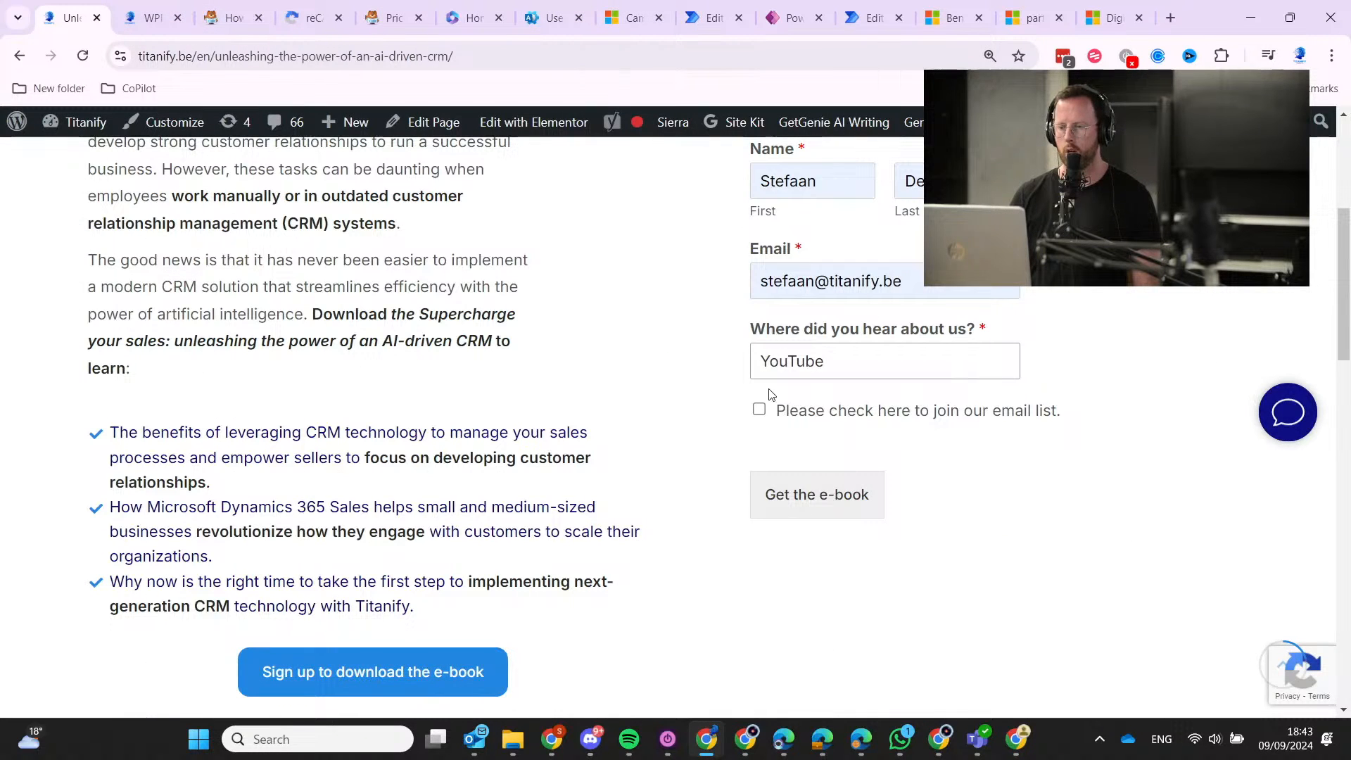
{"action": "left_click", "coordinate": [808, 361]}
{"action": "left_click", "coordinate": [781, 392]}
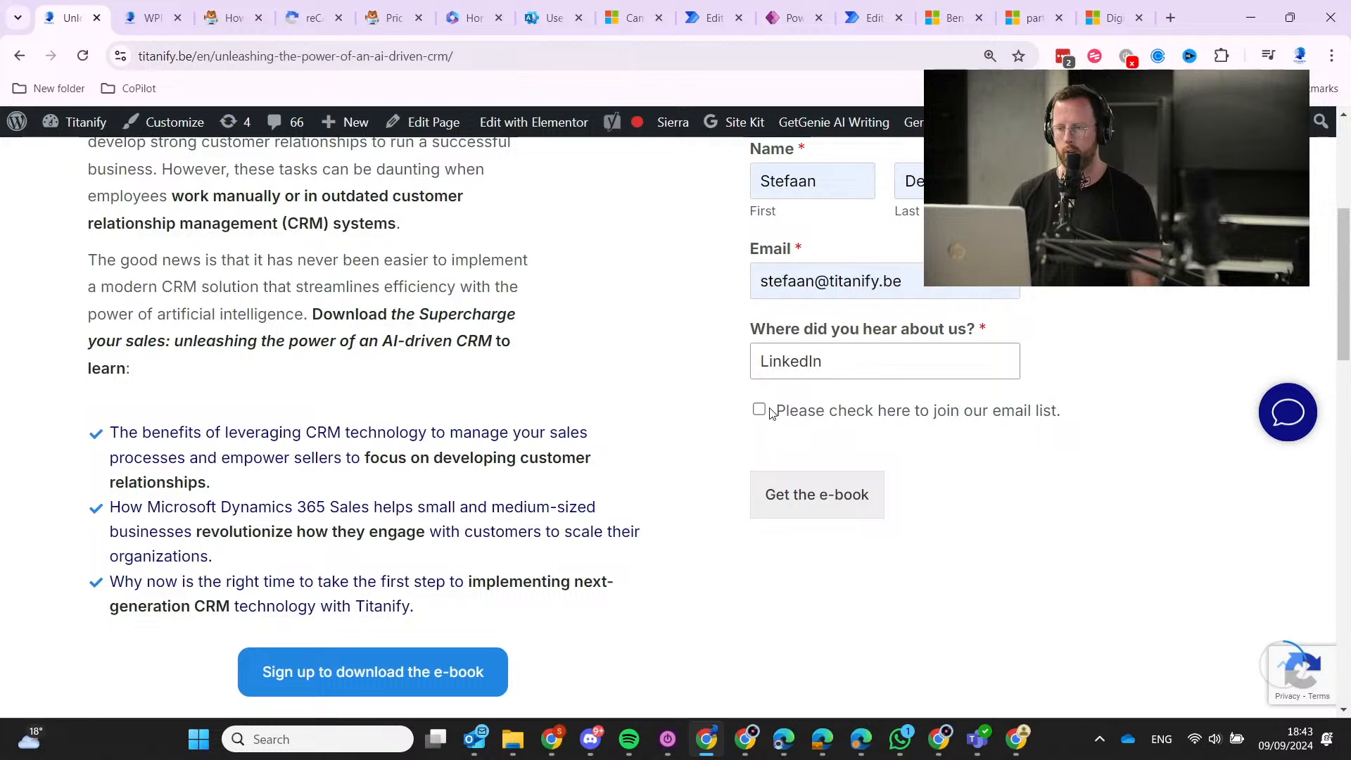
{"action": "left_click", "coordinate": [816, 413]}
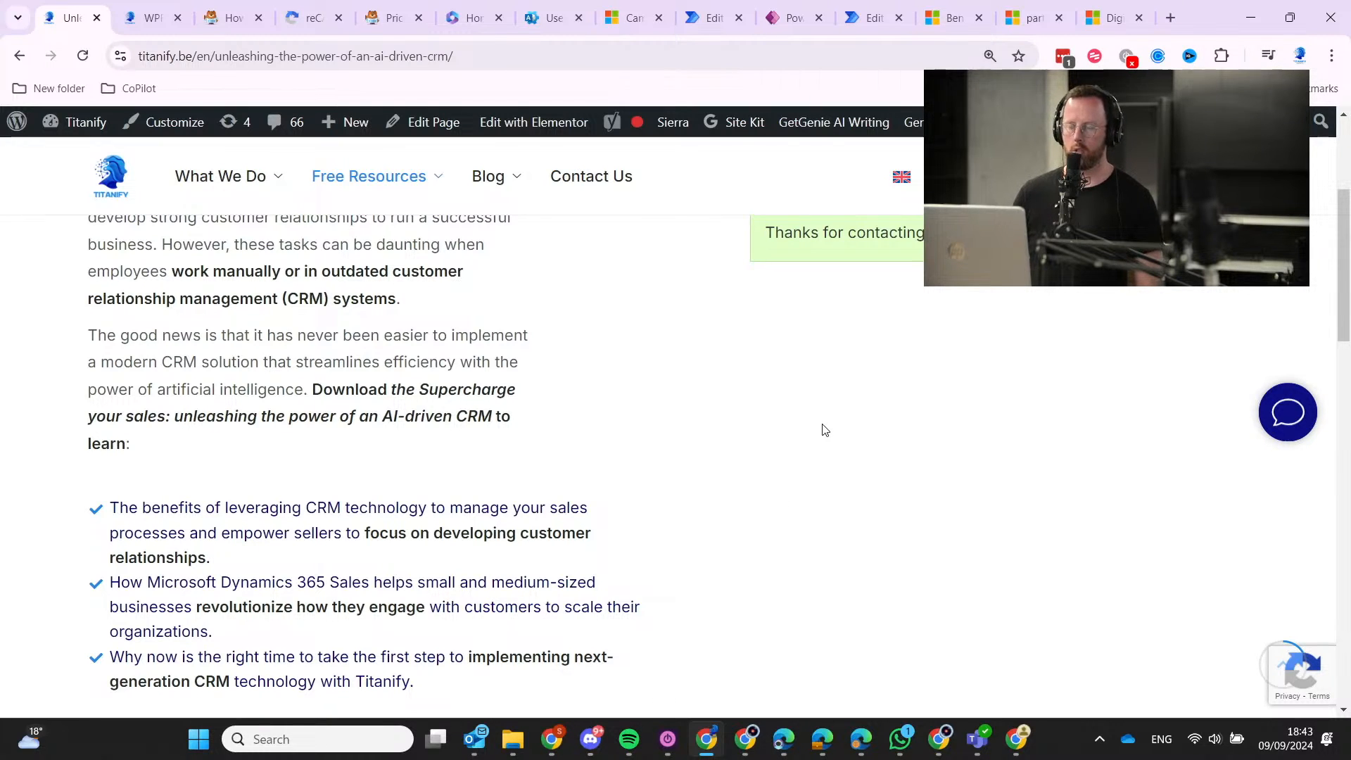
{"action": "left_click", "coordinate": [715, 17]}
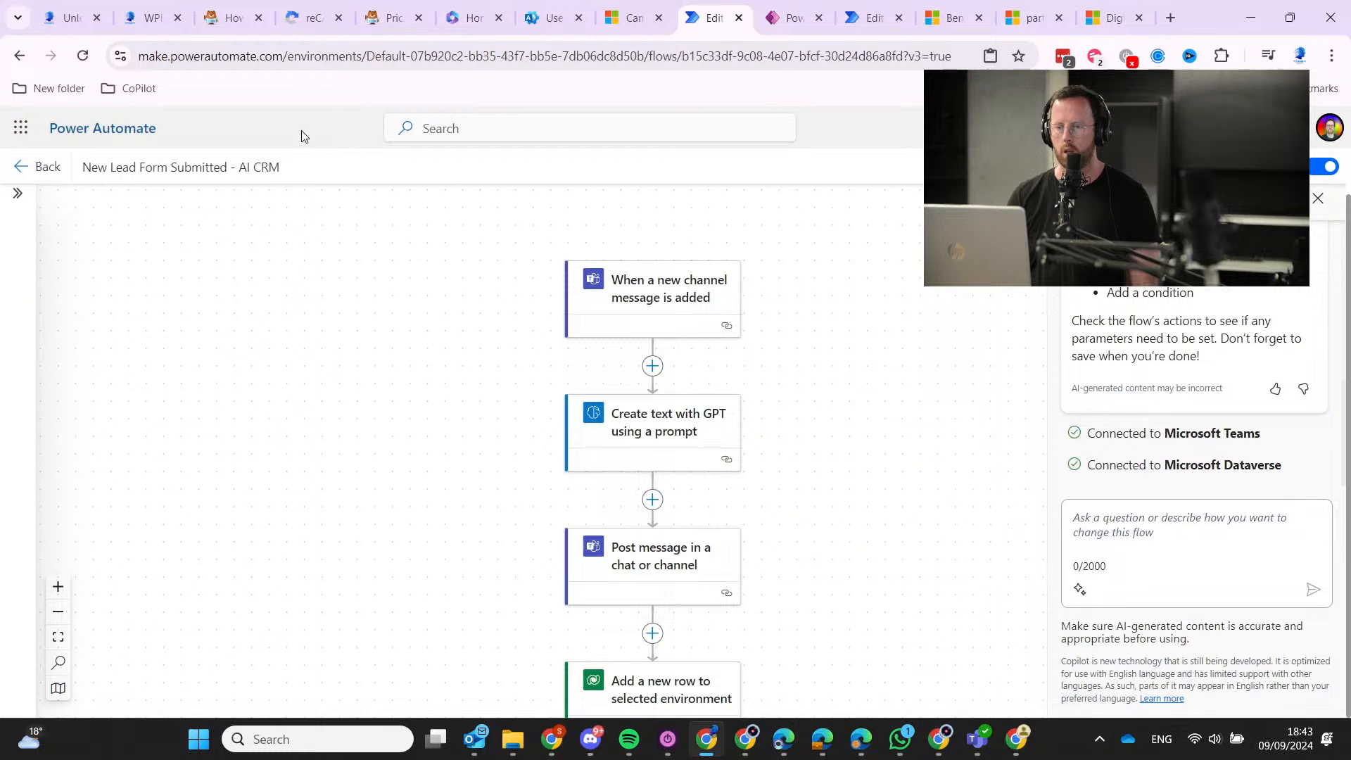
Confirm the channel-message trigger polls with Interval 3 and Frequency Minute.
{"action": "scroll", "coordinate": [662, 621], "scroll_direction": "down", "scroll_amount": 2}
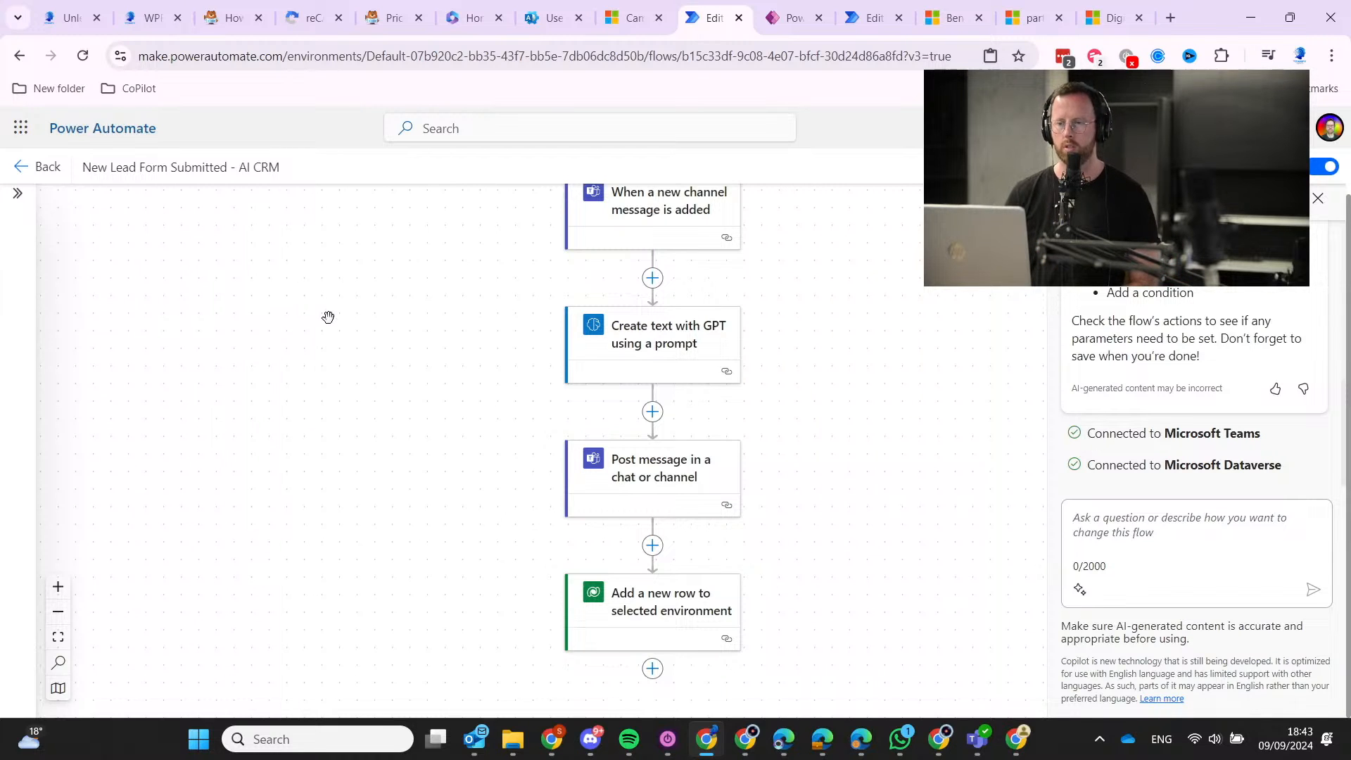
{"action": "scroll", "coordinate": [455, 380], "scroll_direction": "up", "scroll_amount": 3}
{"action": "left_click", "coordinate": [650, 434]}
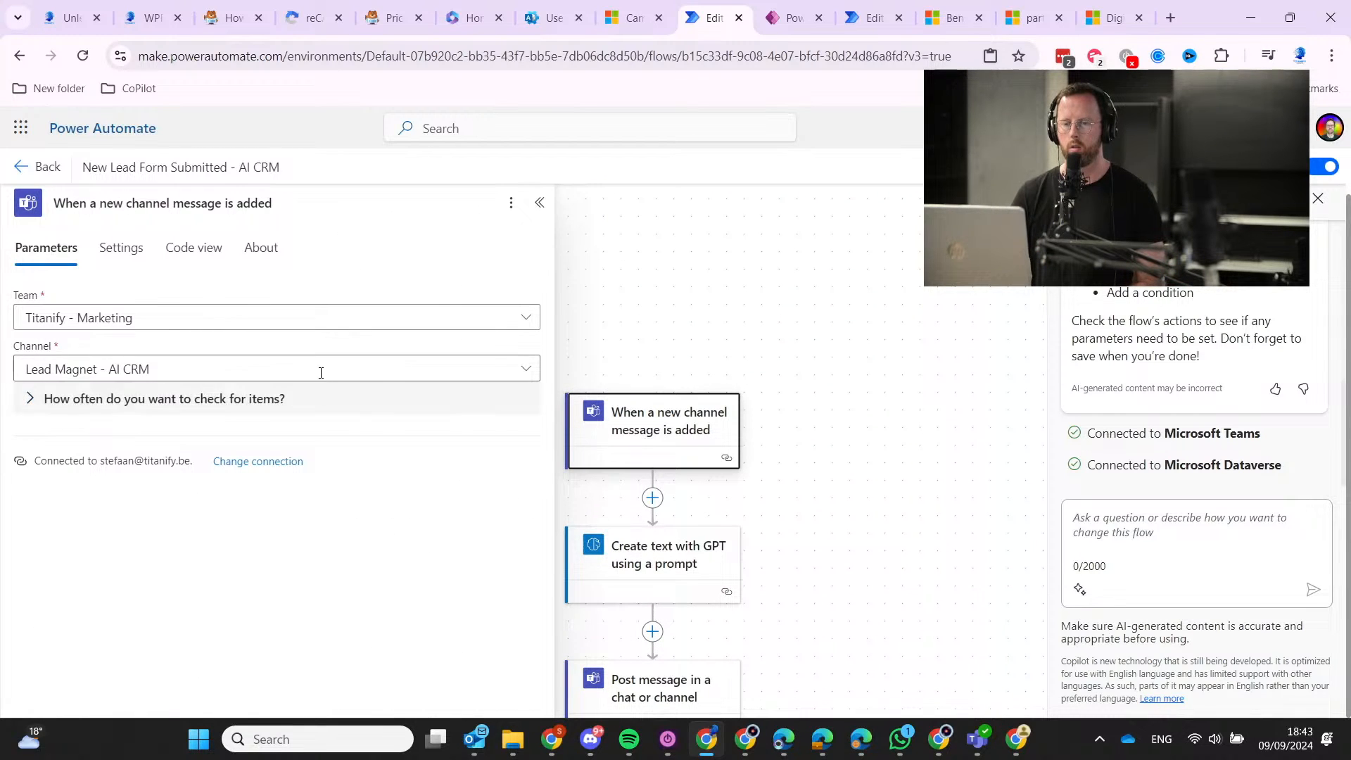
{"action": "left_click", "coordinate": [56, 403]}
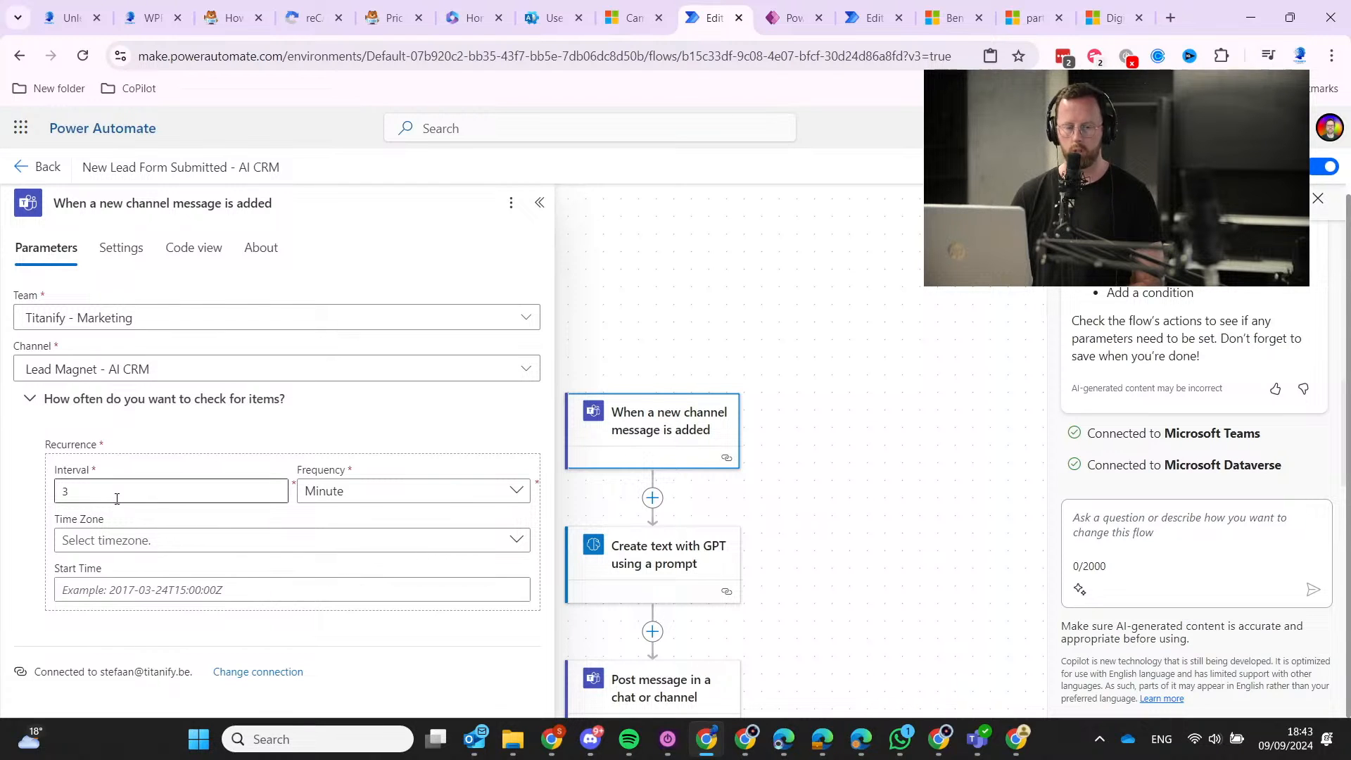
{"action": "left_click", "coordinate": [1290, 18]}
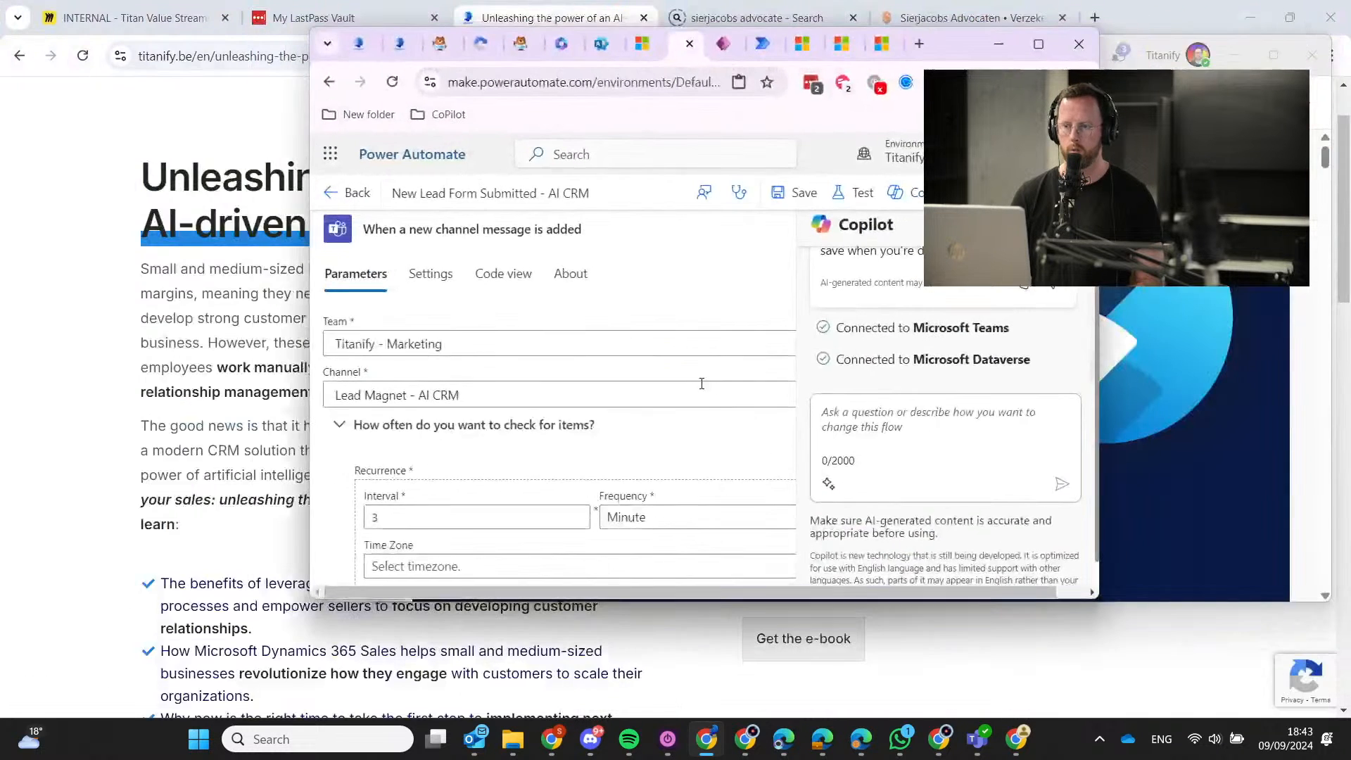
{"action": "left_click", "coordinate": [398, 426]}
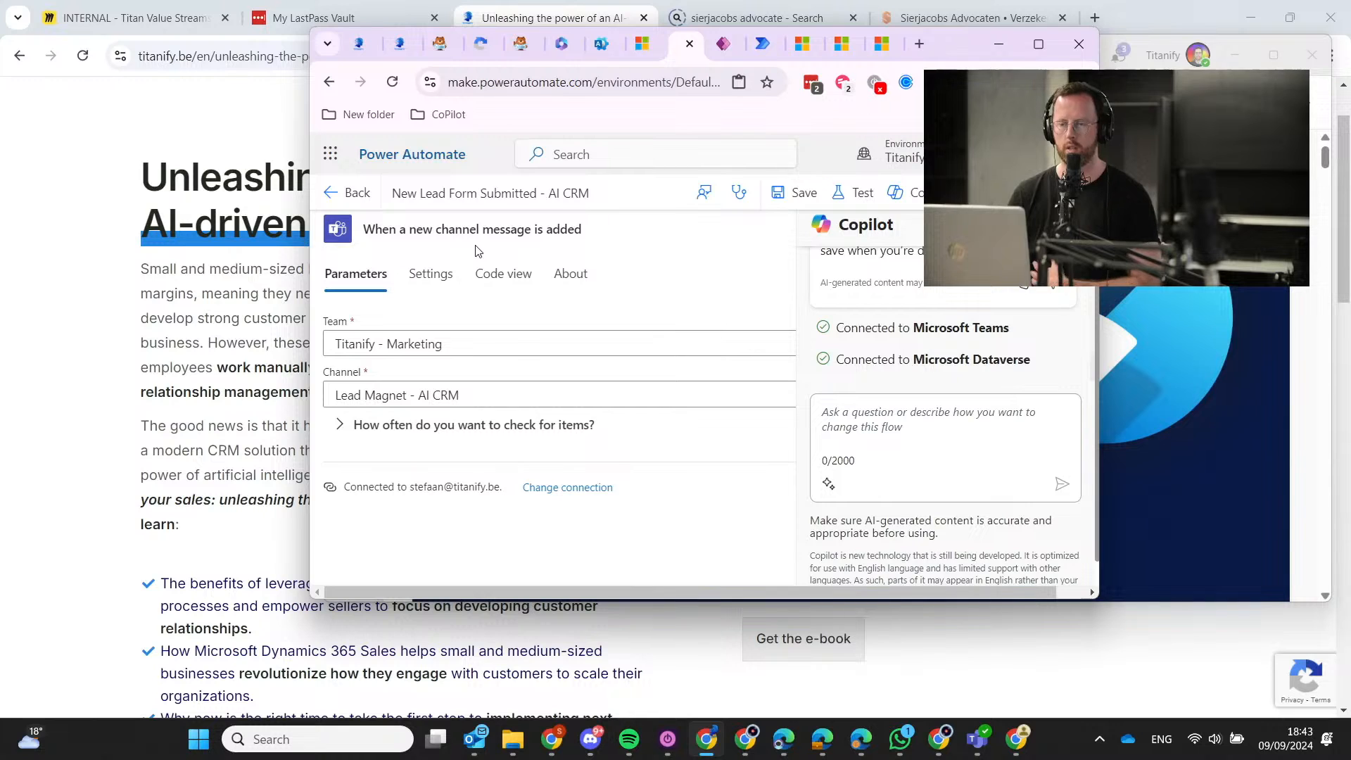
{"action": "left_click", "coordinate": [398, 426]}
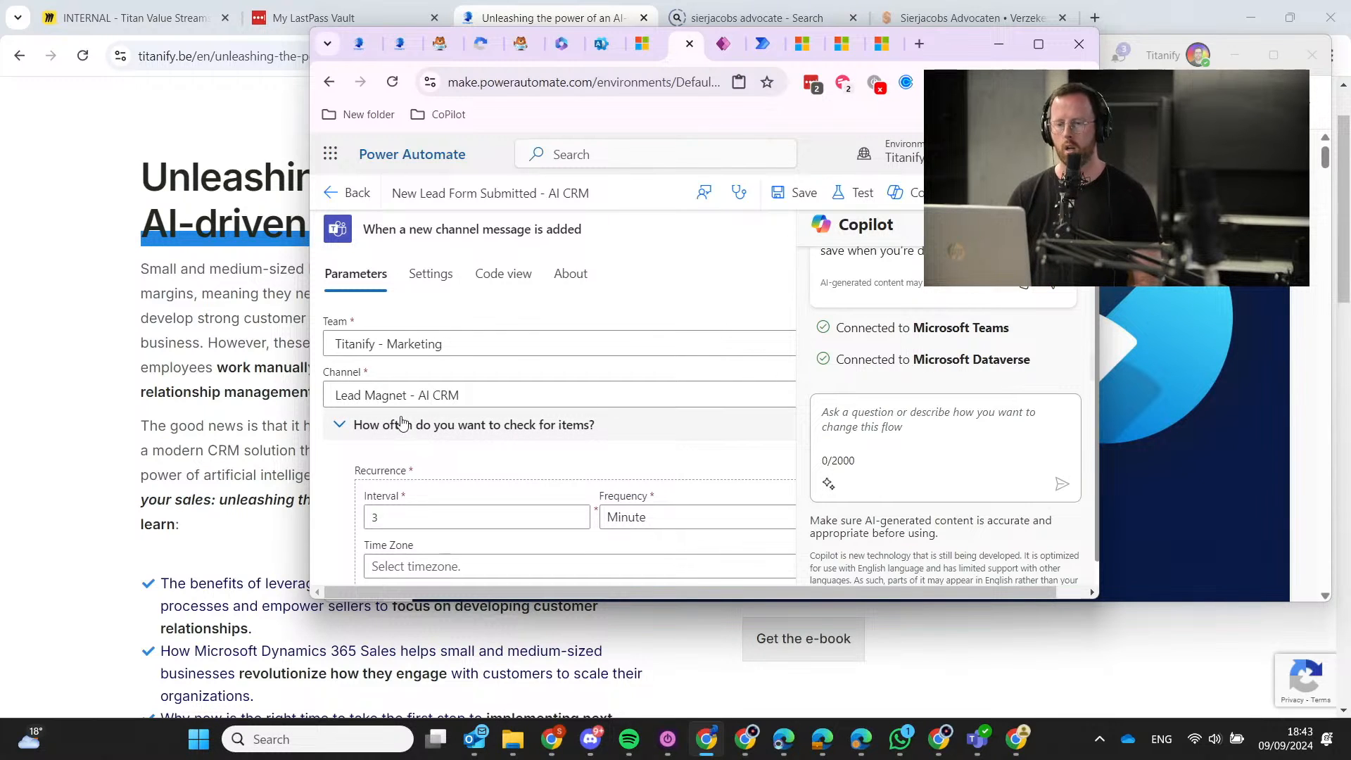
{"action": "scroll", "coordinate": [422, 440], "scroll_direction": "down", "scroll_amount": 1}
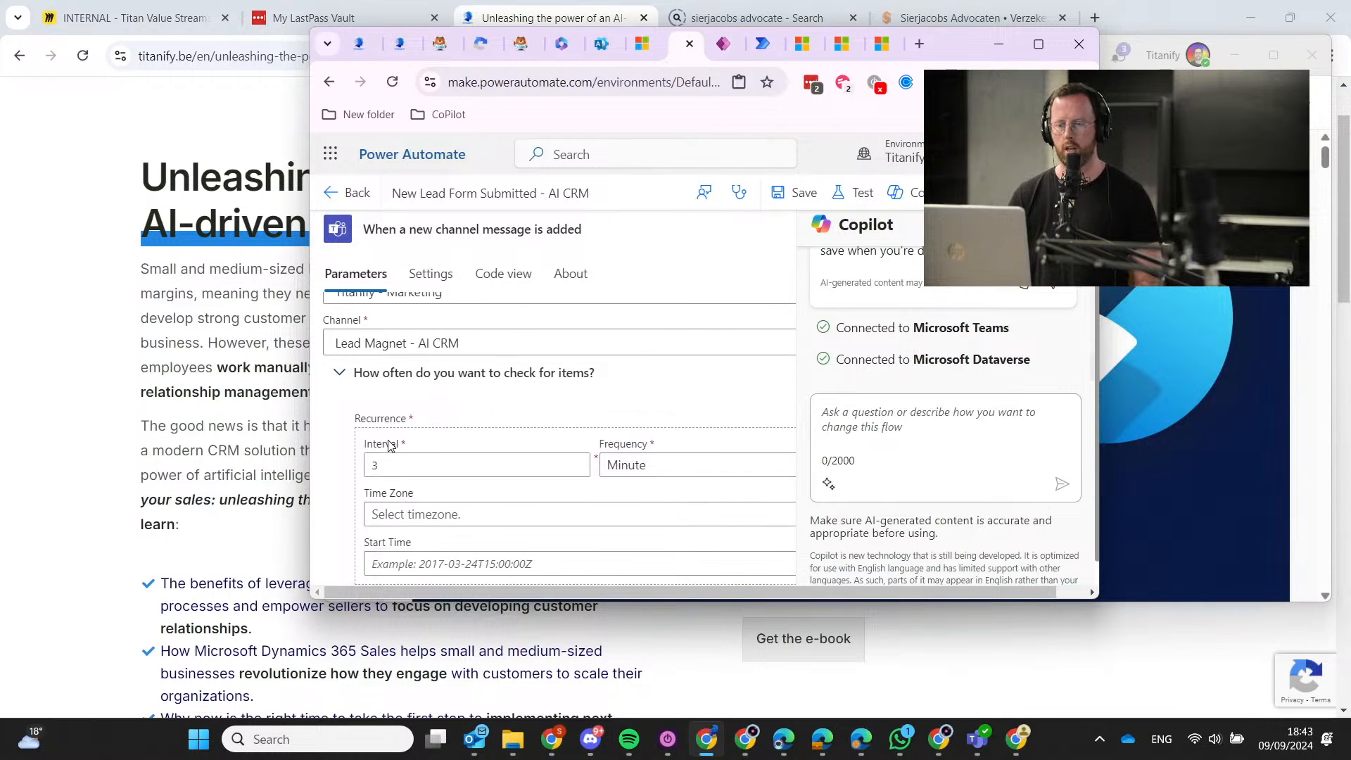
{"action": "left_click", "coordinate": [688, 474]}
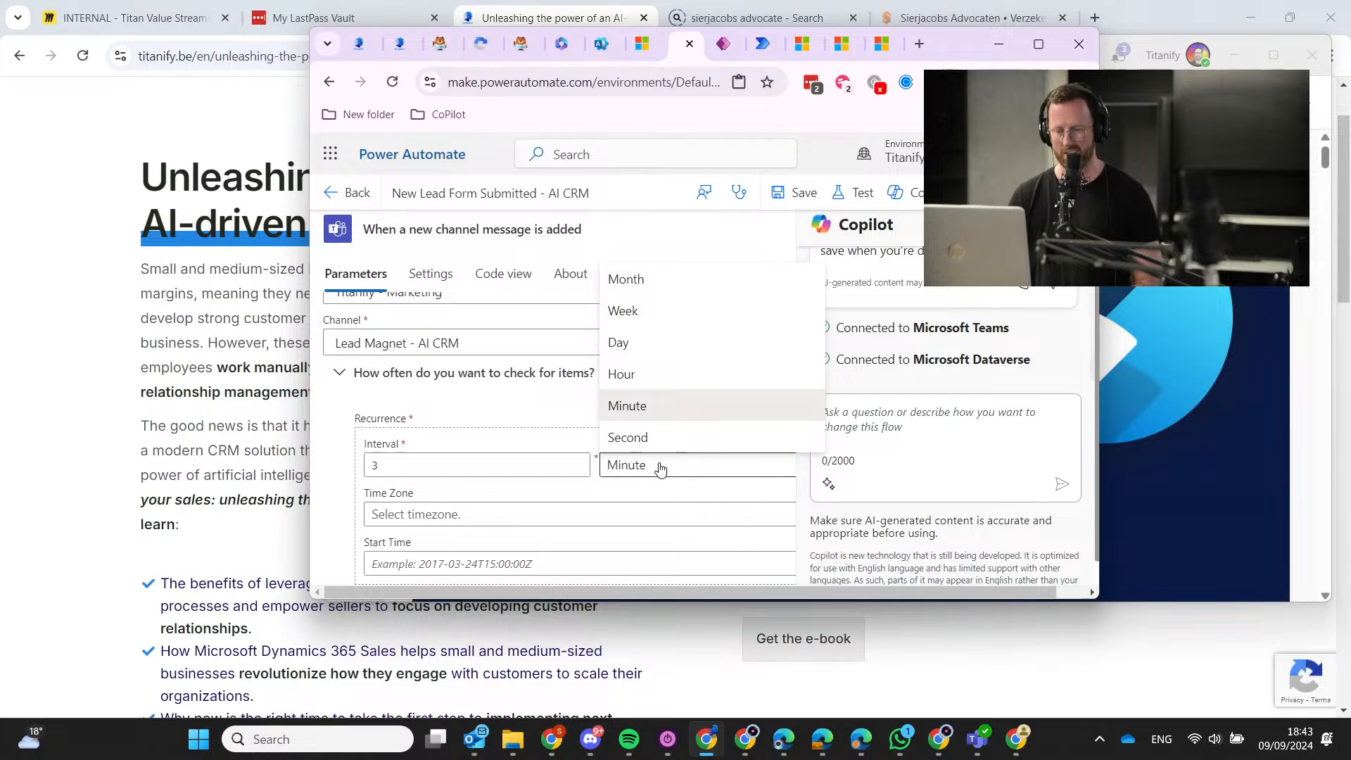
{"action": "left_click", "coordinate": [551, 414]}
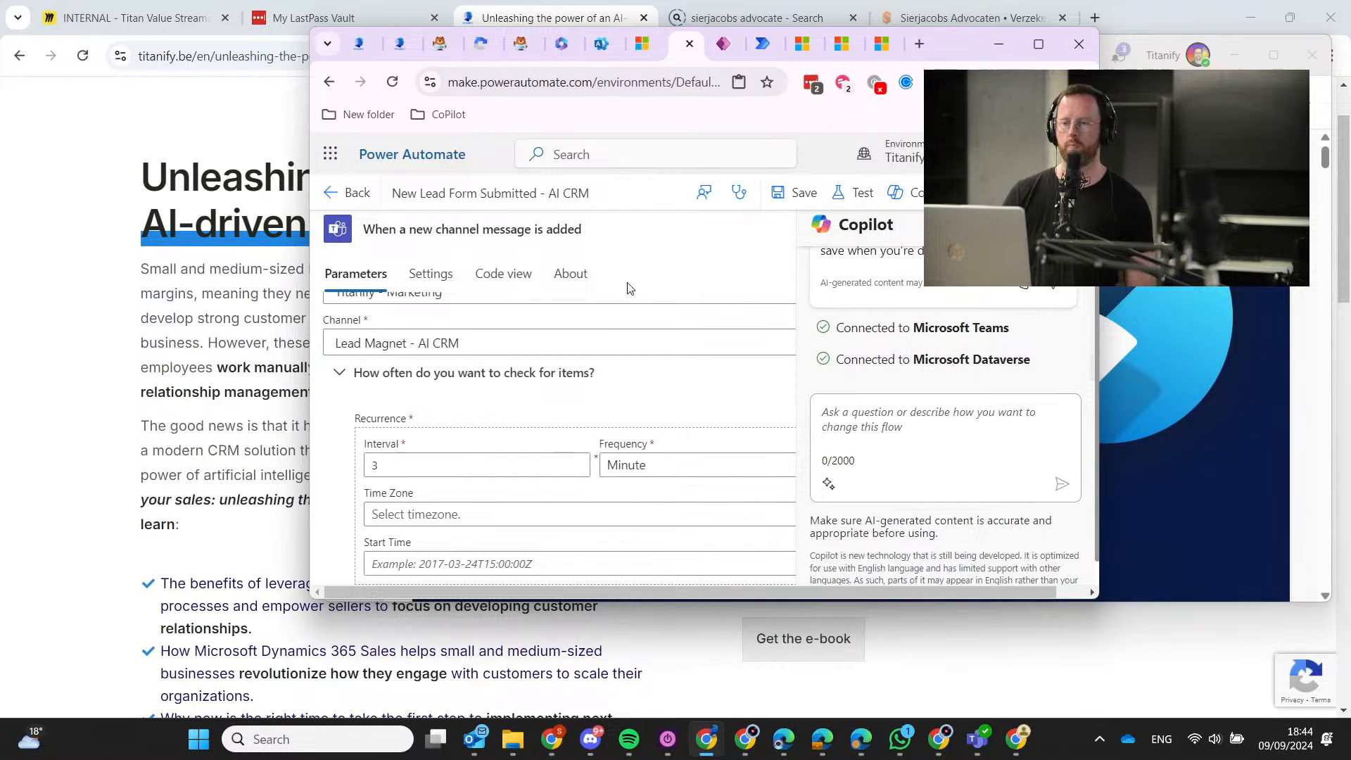
{"action": "left_click", "coordinate": [1037, 52]}
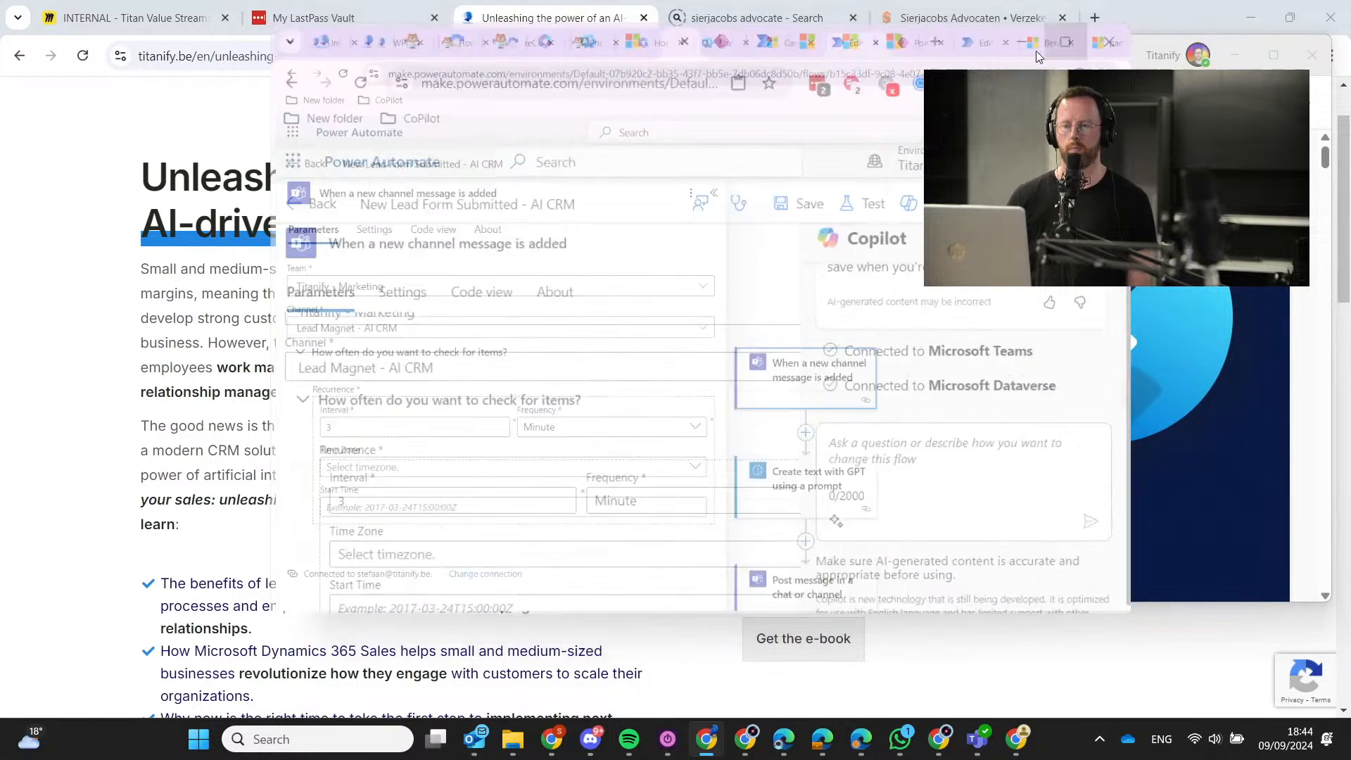
Close the trigger settings and review the Add a new row step's settings.
{"action": "left_click", "coordinate": [539, 202]}
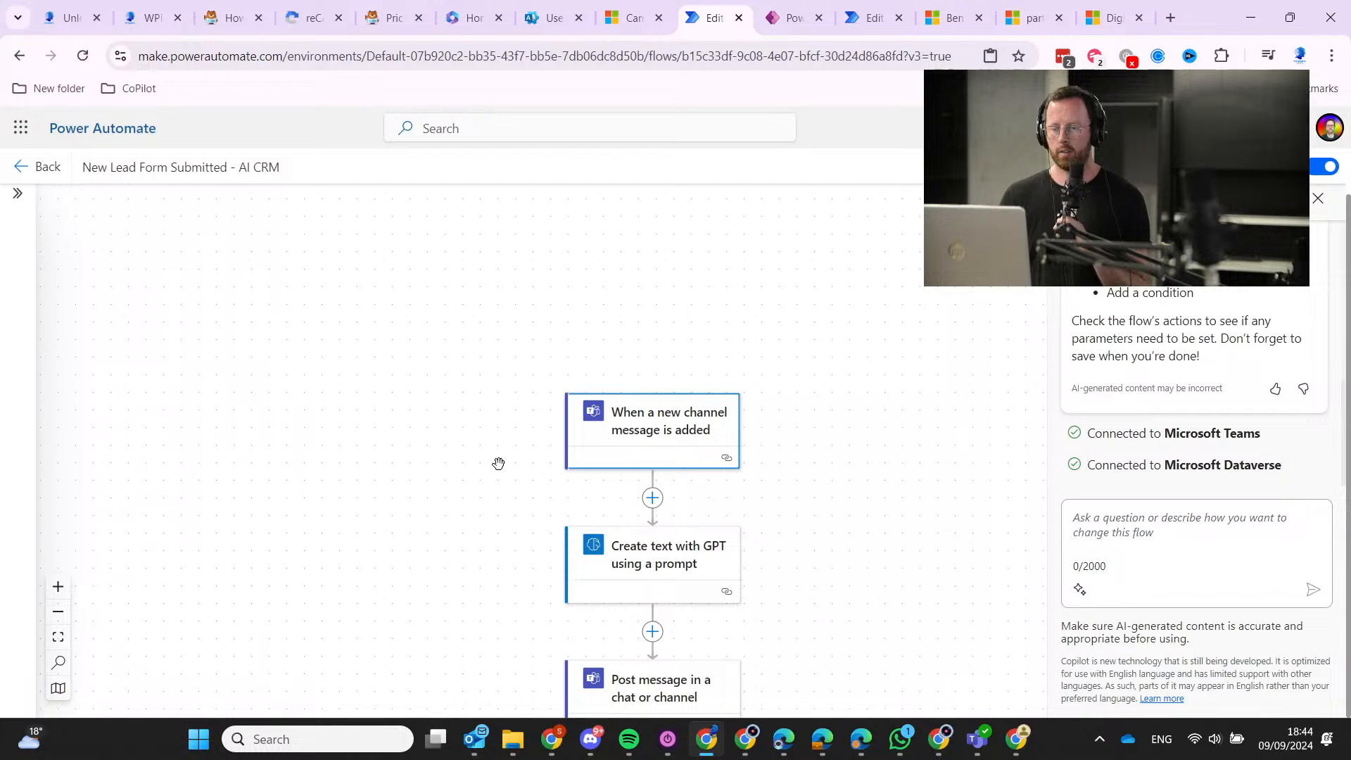
{"action": "scroll", "coordinate": [498, 462], "scroll_direction": "down", "scroll_amount": 3}
{"action": "scroll", "coordinate": [468, 552], "scroll_direction": "down", "scroll_amount": 2}
{"action": "left_click", "coordinate": [628, 491]}
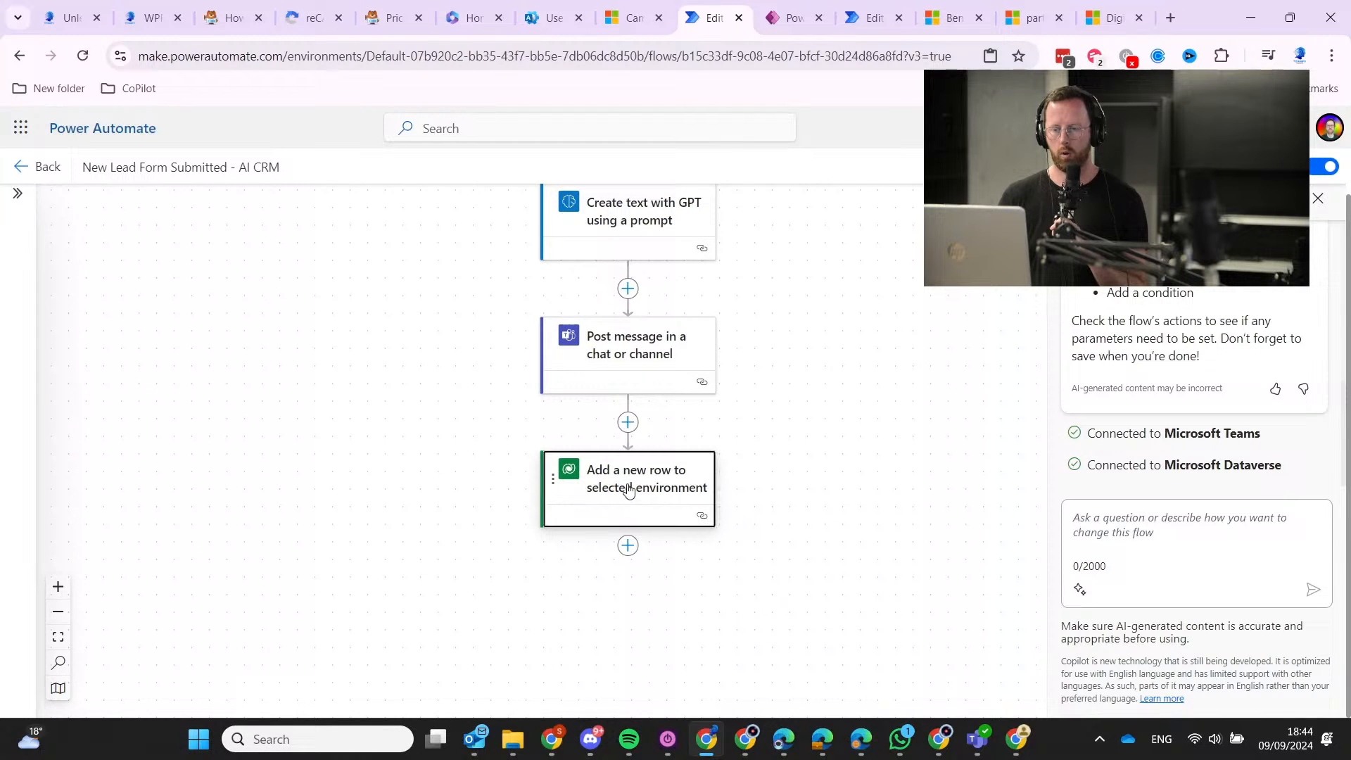
{"action": "scroll", "coordinate": [383, 493], "scroll_direction": "down", "scroll_amount": 2}
{"action": "left_click", "coordinate": [720, 554]}
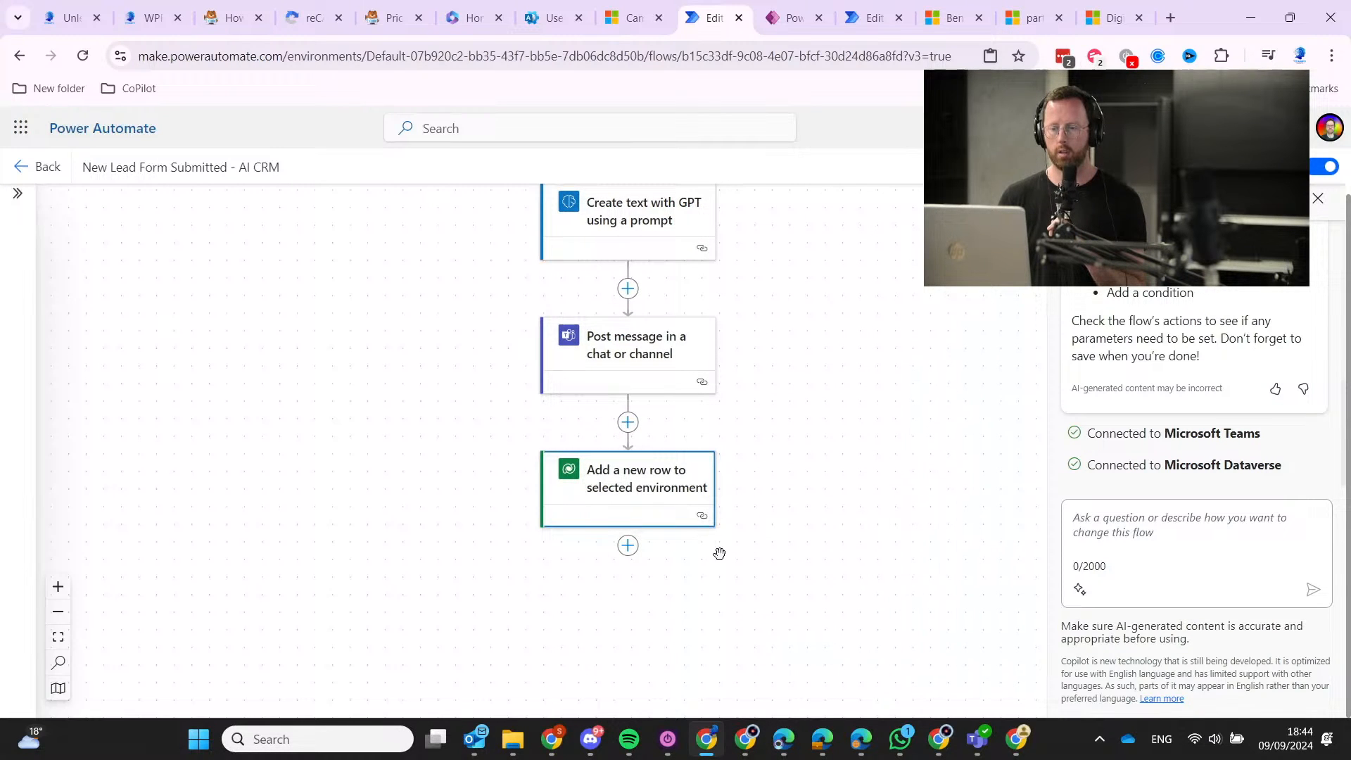
Add a new step after the last action and browse the Microsoft Dataverse actions.
{"action": "left_click", "coordinate": [628, 546]}
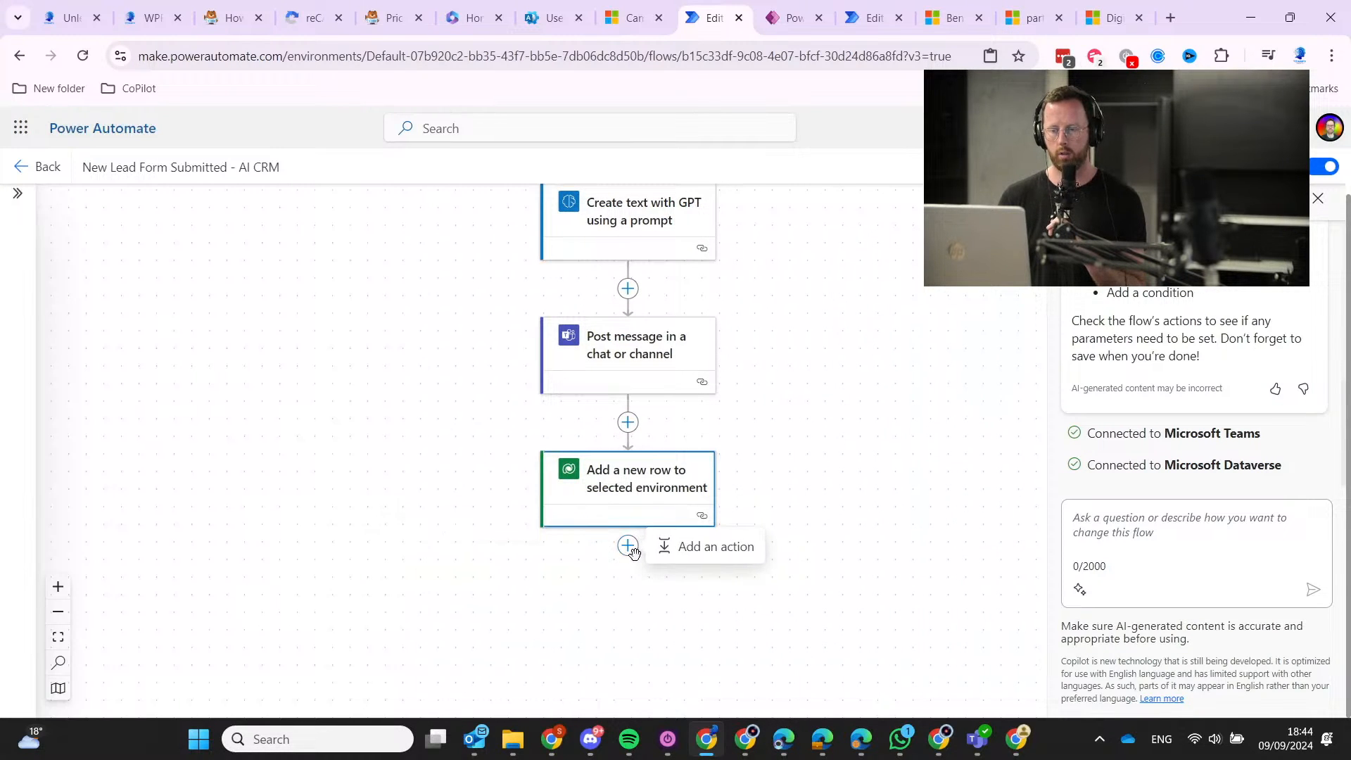
{"action": "left_click", "coordinate": [682, 564]}
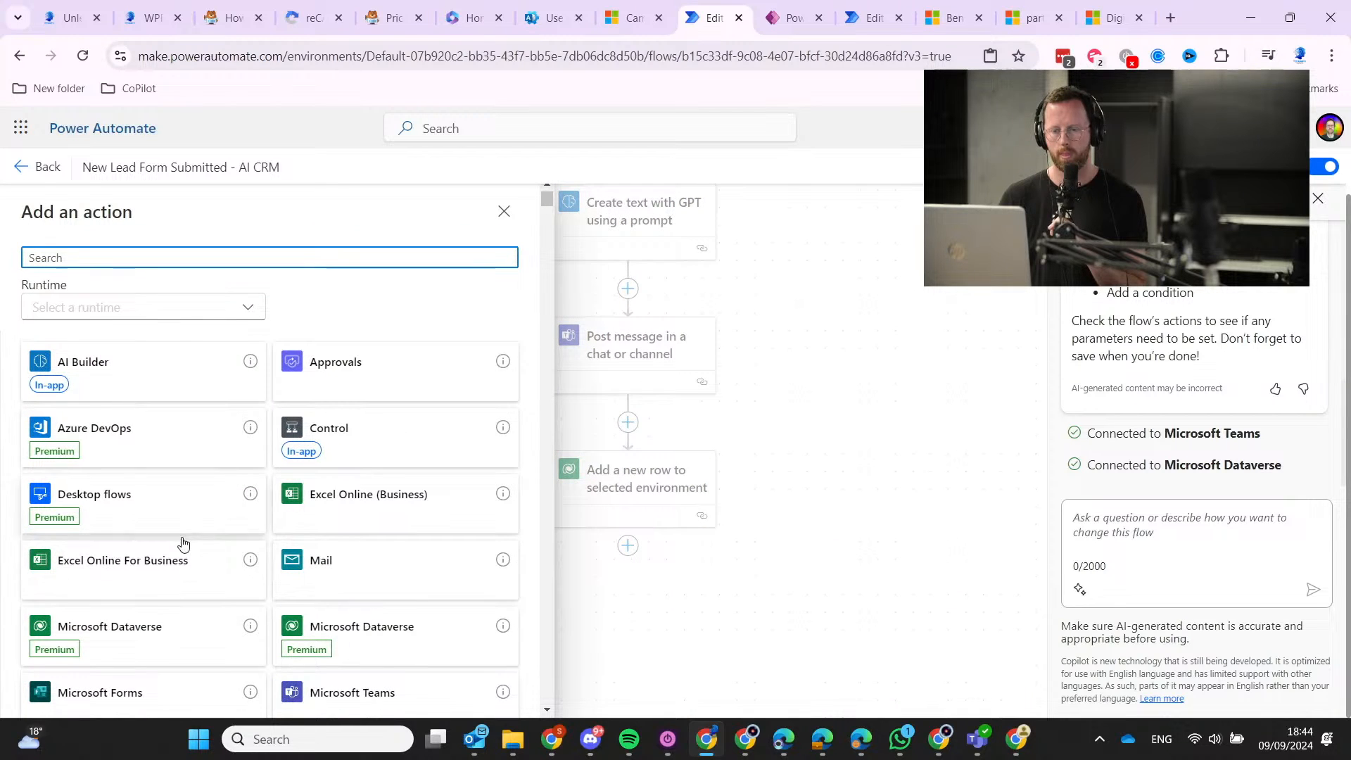
{"action": "scroll", "coordinate": [184, 546], "scroll_direction": "down", "scroll_amount": 5}
{"action": "scroll", "coordinate": [151, 546], "scroll_direction": "up", "scroll_amount": 3}
{"action": "left_click", "coordinate": [158, 479]}
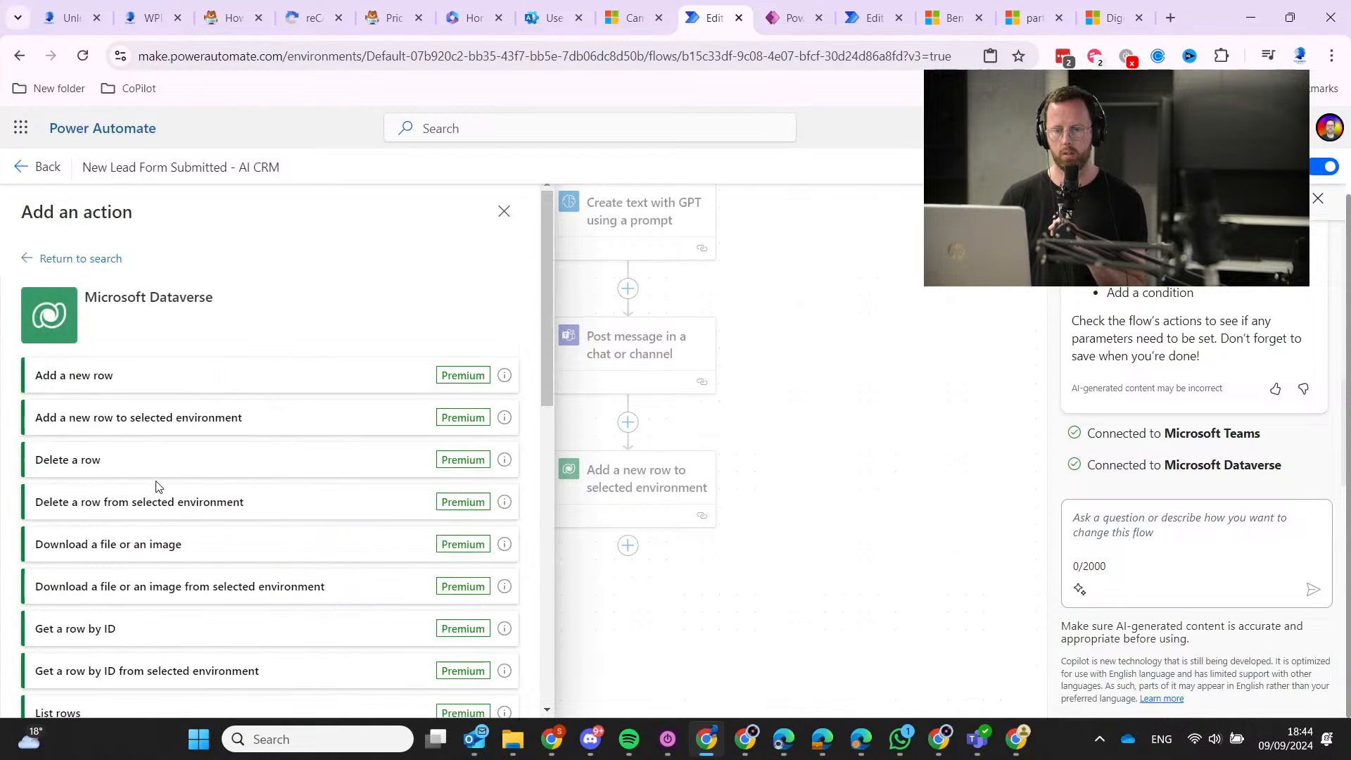
{"action": "scroll", "coordinate": [253, 556], "scroll_direction": "down", "scroll_amount": 8}
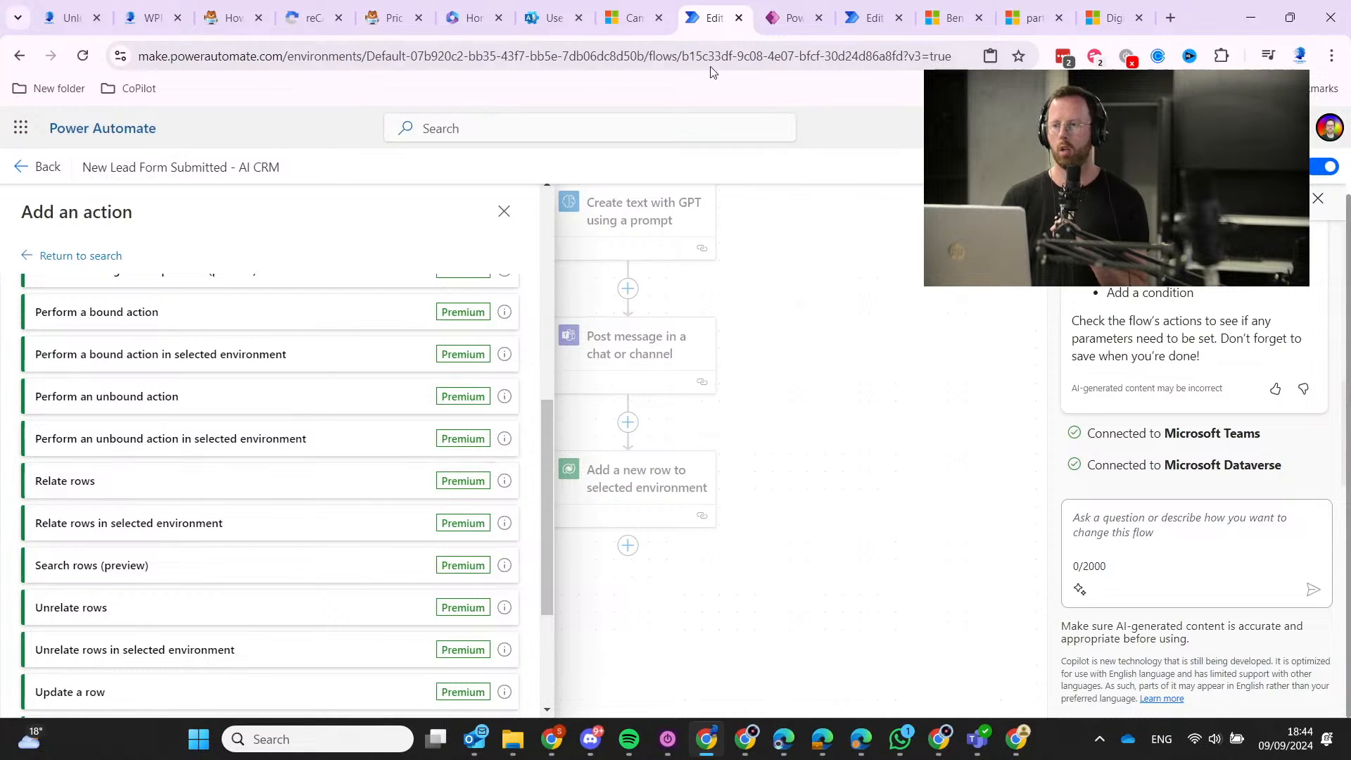
In the B2B Service ScoreCard flow, open the Perform an unbound action step.
{"action": "scroll", "coordinate": [223, 467], "scroll_direction": "down", "scroll_amount": 3}
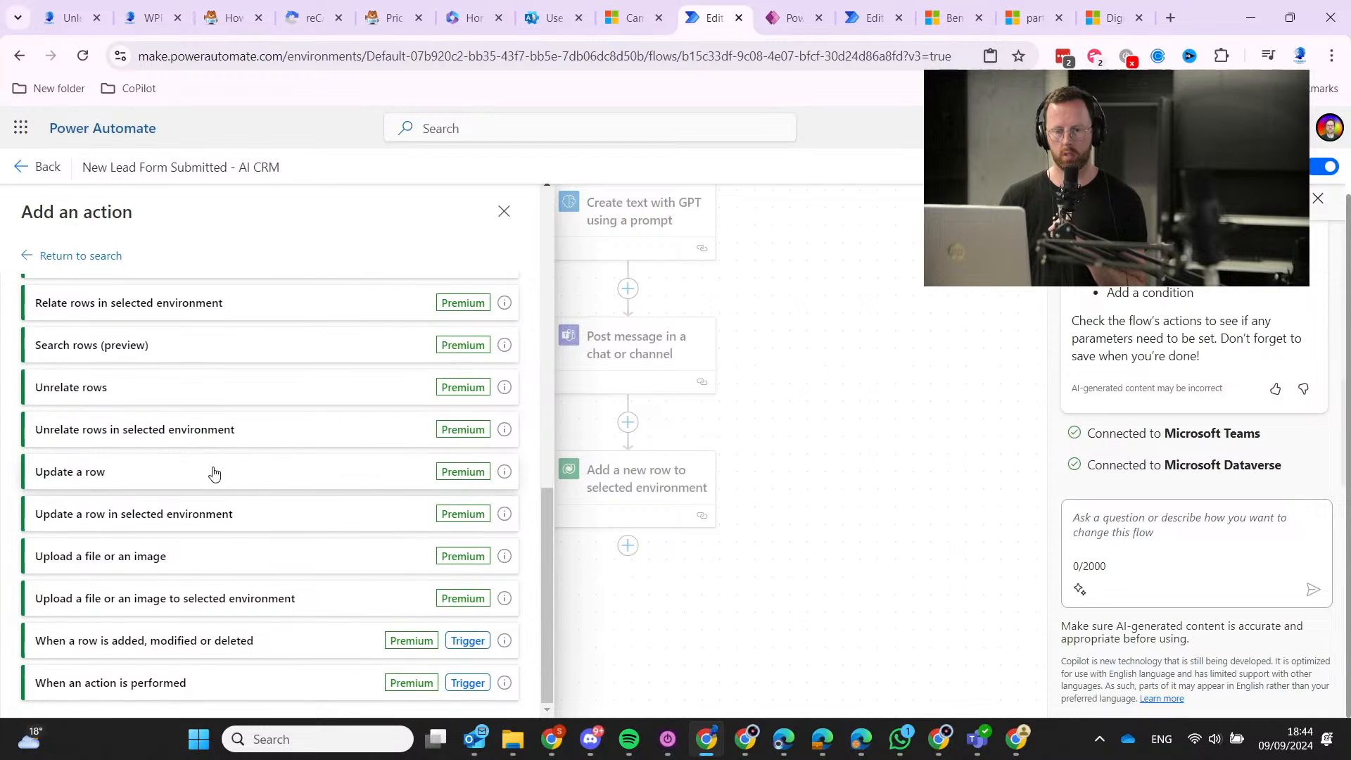
{"action": "left_click", "coordinate": [890, 13]}
{"action": "left_click", "coordinate": [873, 579]}
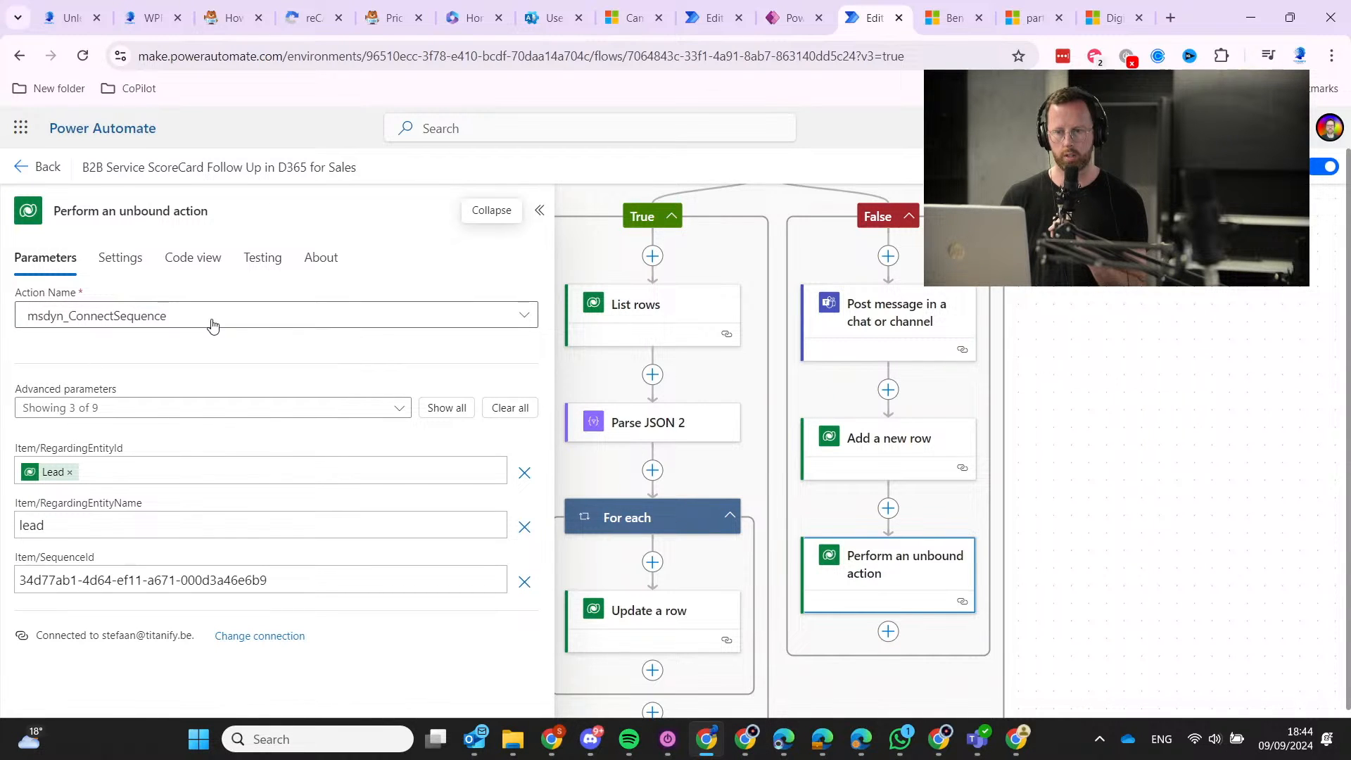
Browse the unbound action's Action Name list, then return to the AI CRM lead flow.
{"action": "left_click", "coordinate": [301, 324]}
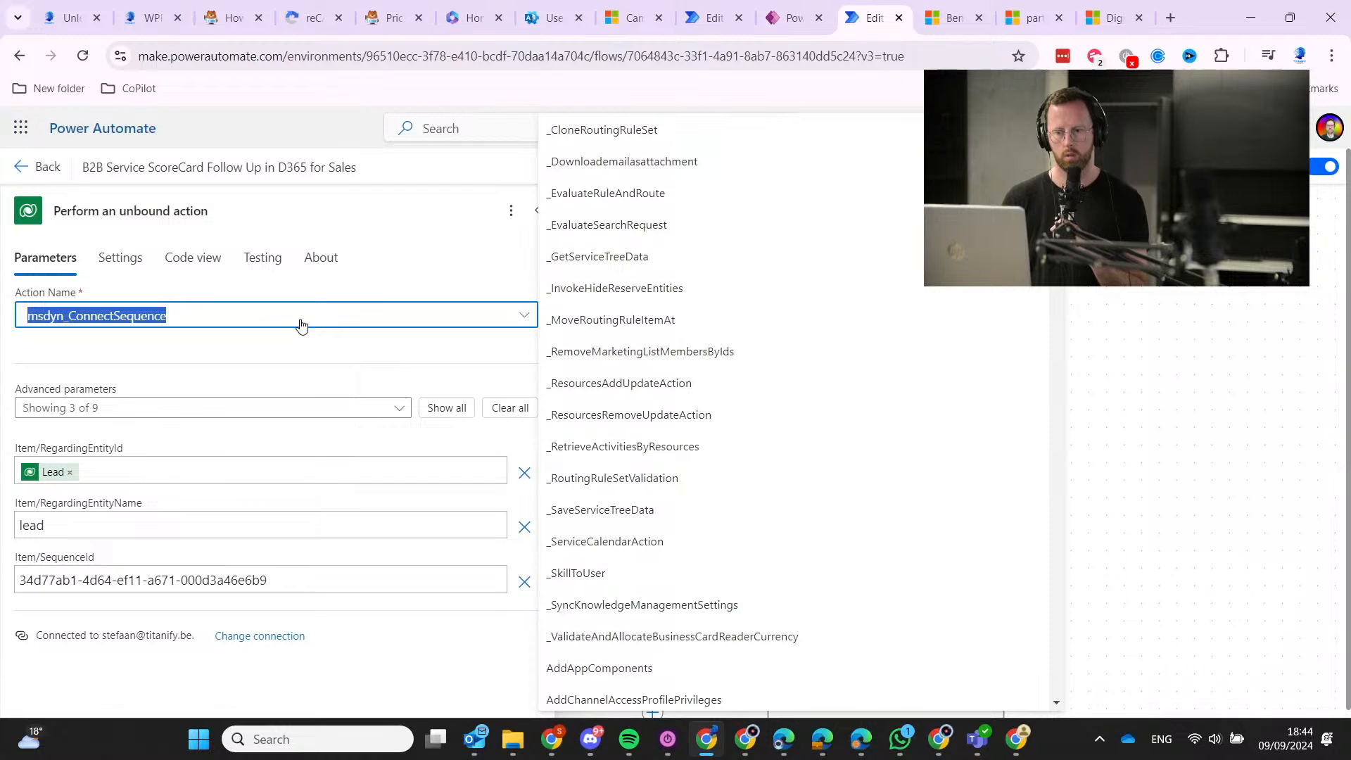
{"action": "left_click", "coordinate": [297, 329]}
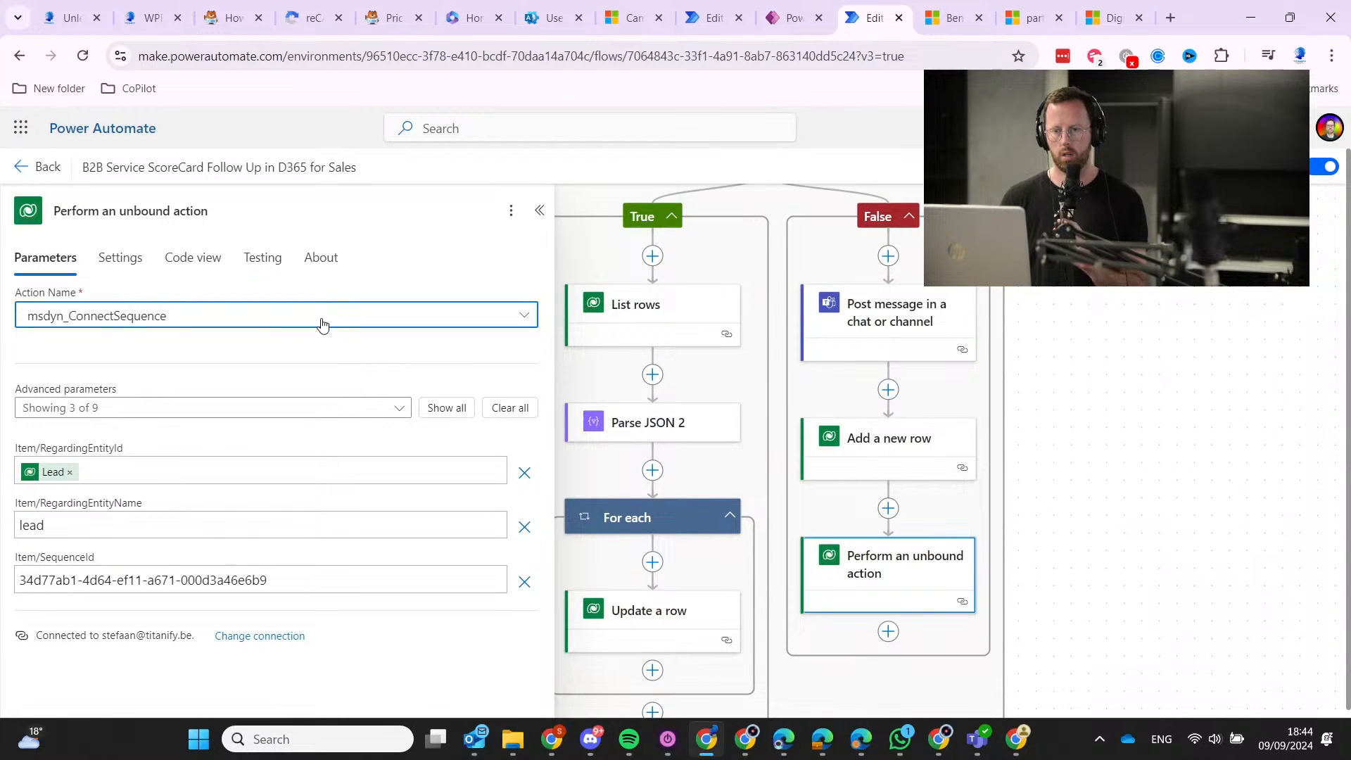
{"action": "left_click", "coordinate": [322, 324]}
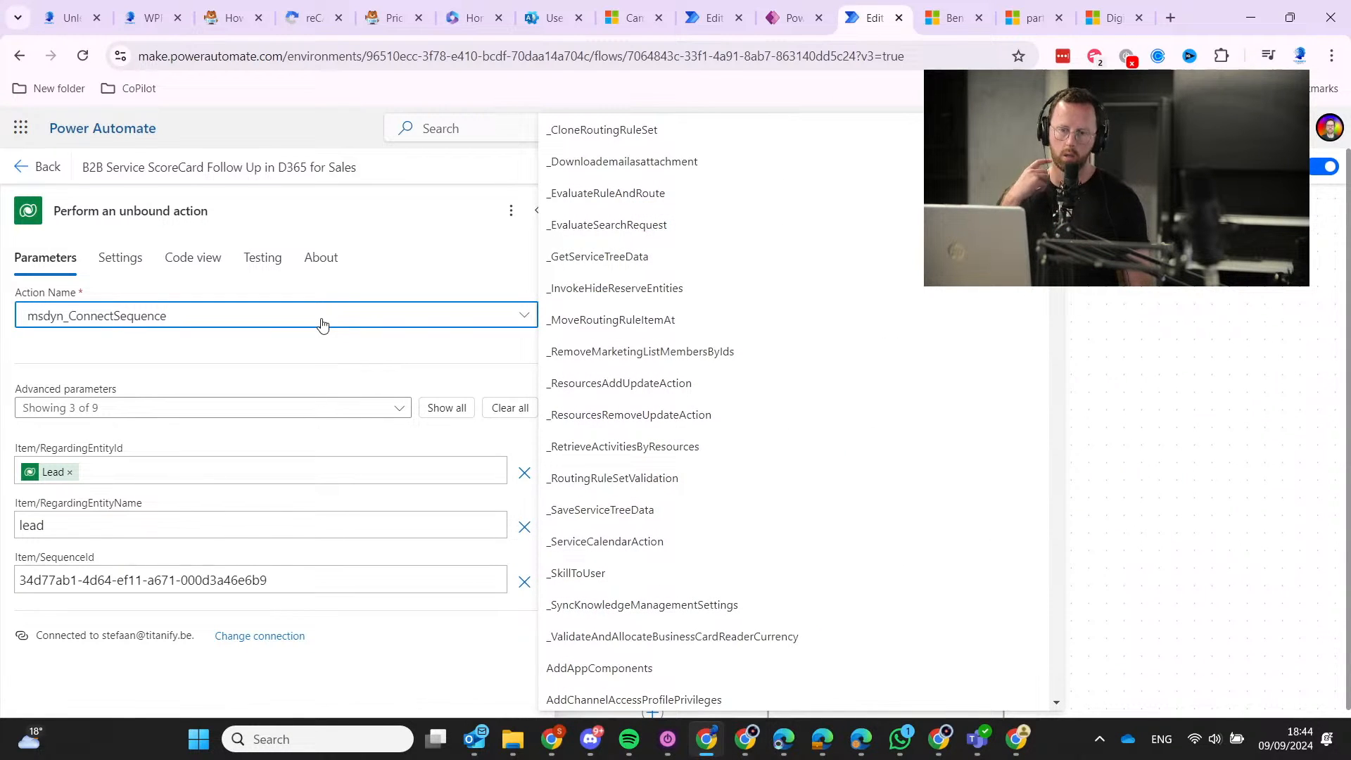
{"action": "left_click", "coordinate": [714, 18]}
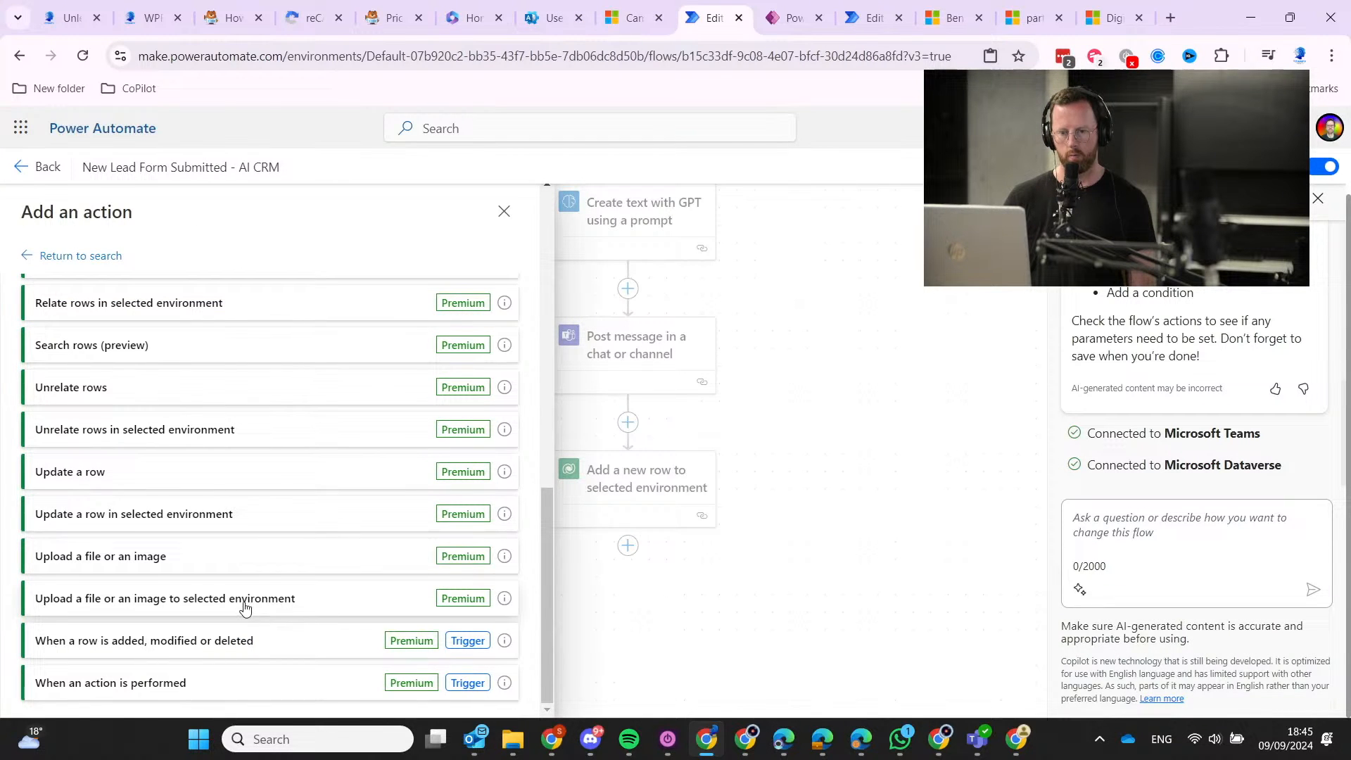
{"action": "scroll", "coordinate": [247, 604], "scroll_direction": "up", "scroll_amount": 10}
{"action": "scroll", "coordinate": [257, 586], "scroll_direction": "down", "scroll_amount": 3}
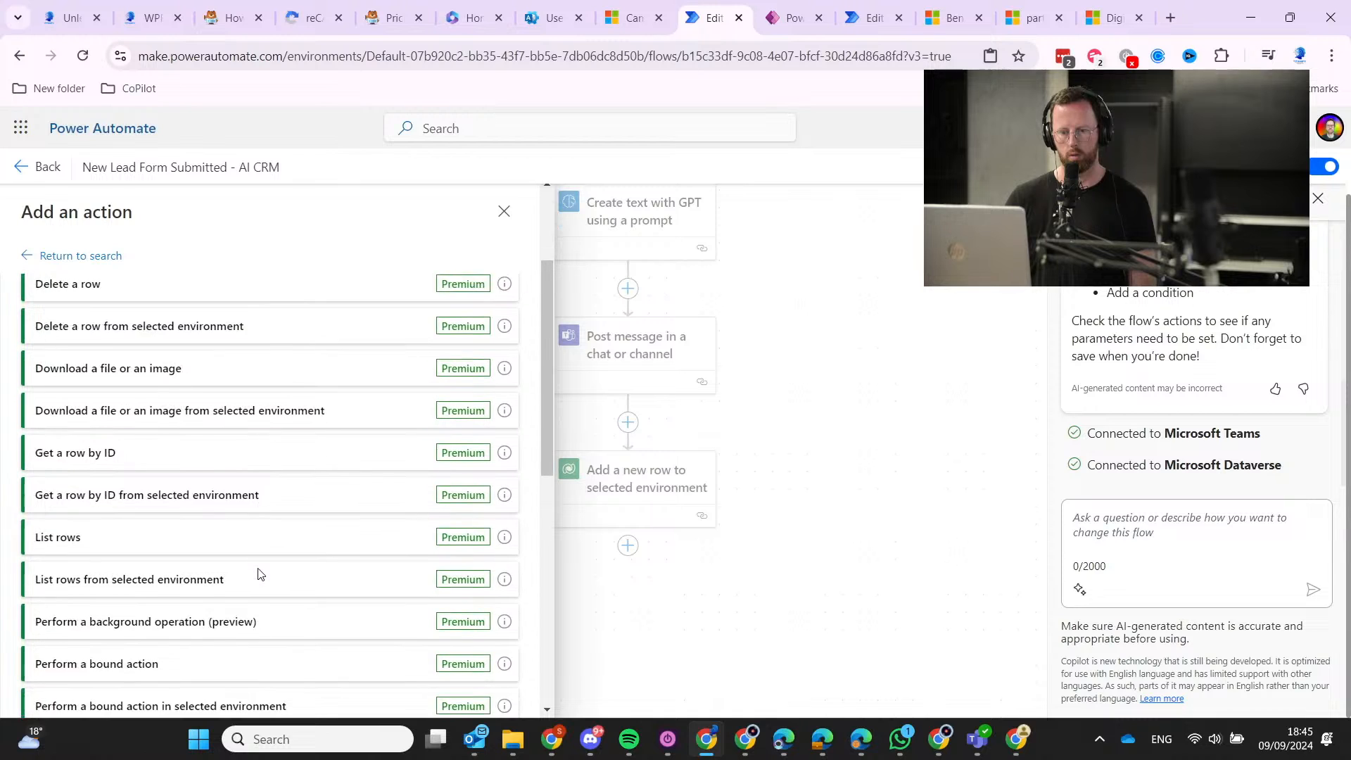
{"action": "scroll", "coordinate": [259, 574], "scroll_direction": "down", "scroll_amount": 3}
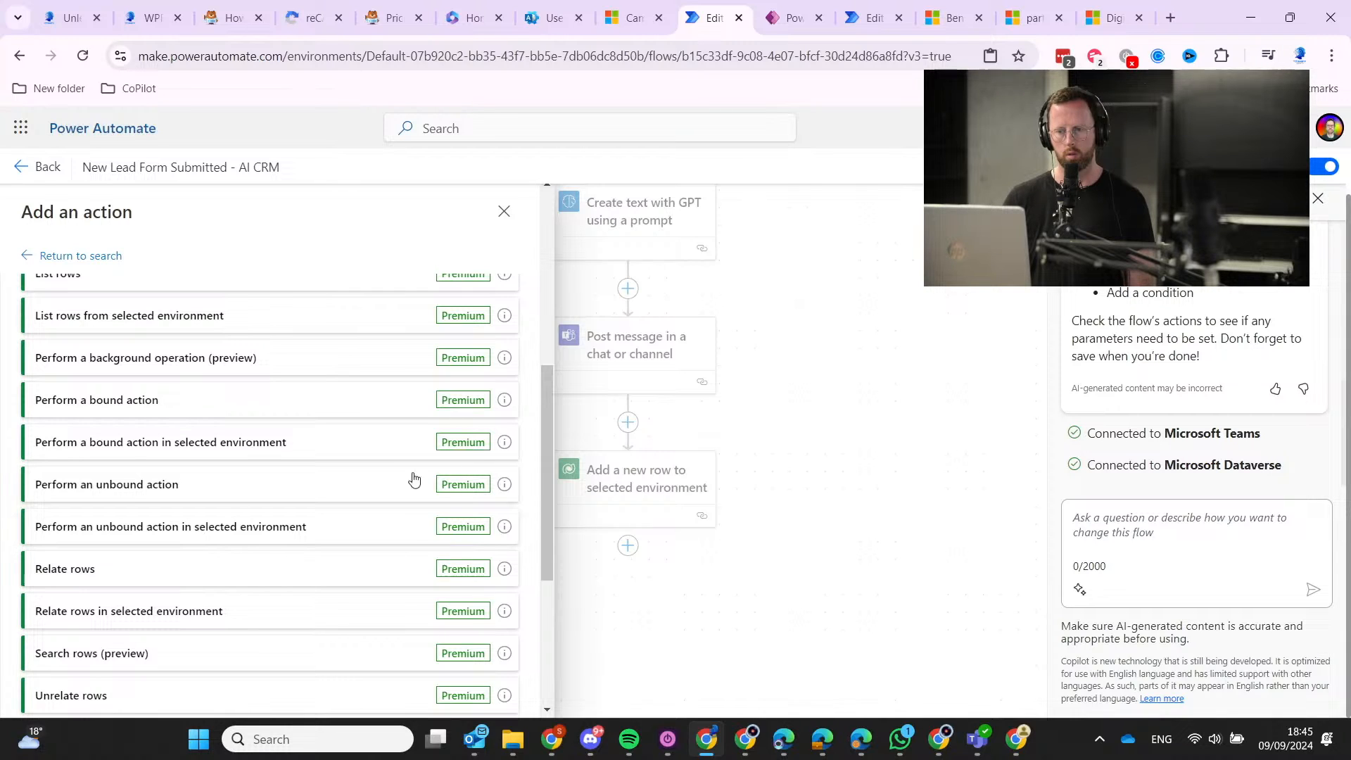
{"action": "mouse_move", "coordinate": [506, 445]}
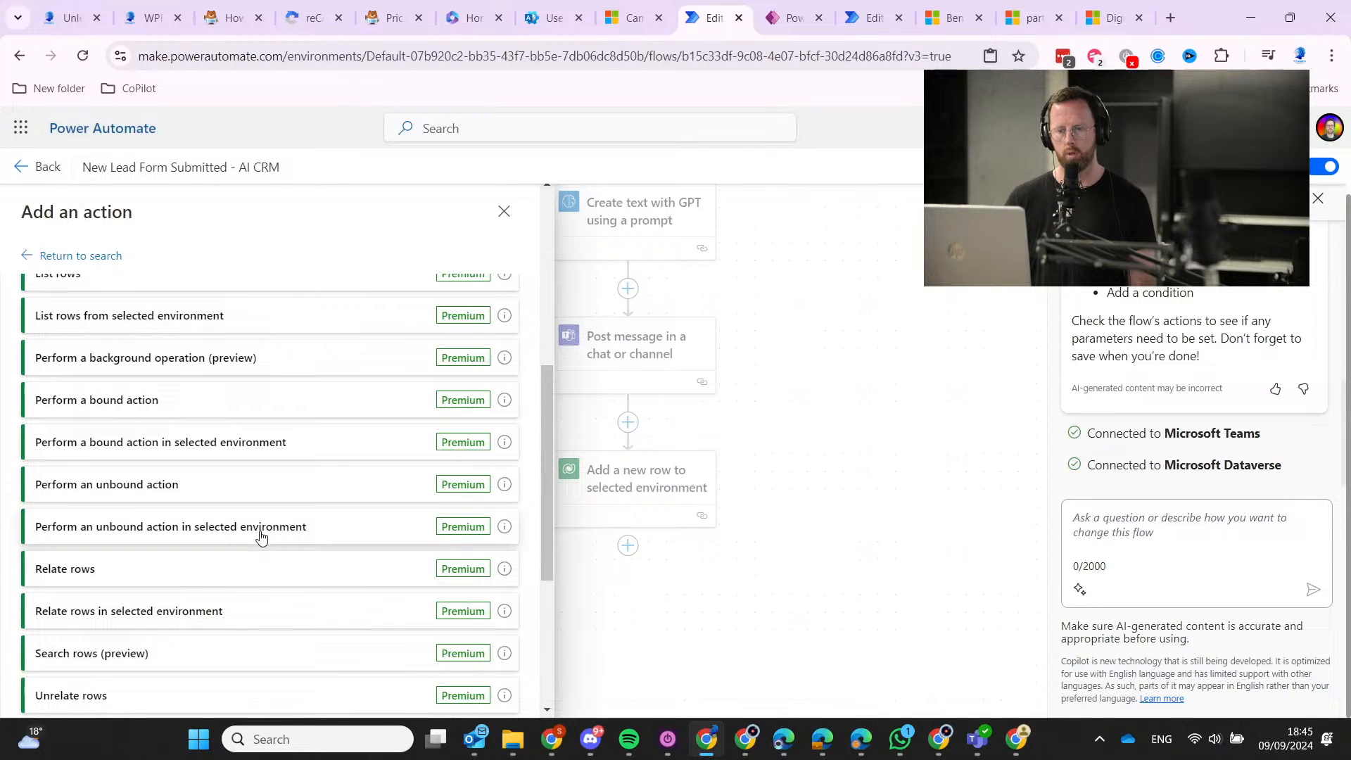
{"action": "mouse_move", "coordinate": [505, 533]}
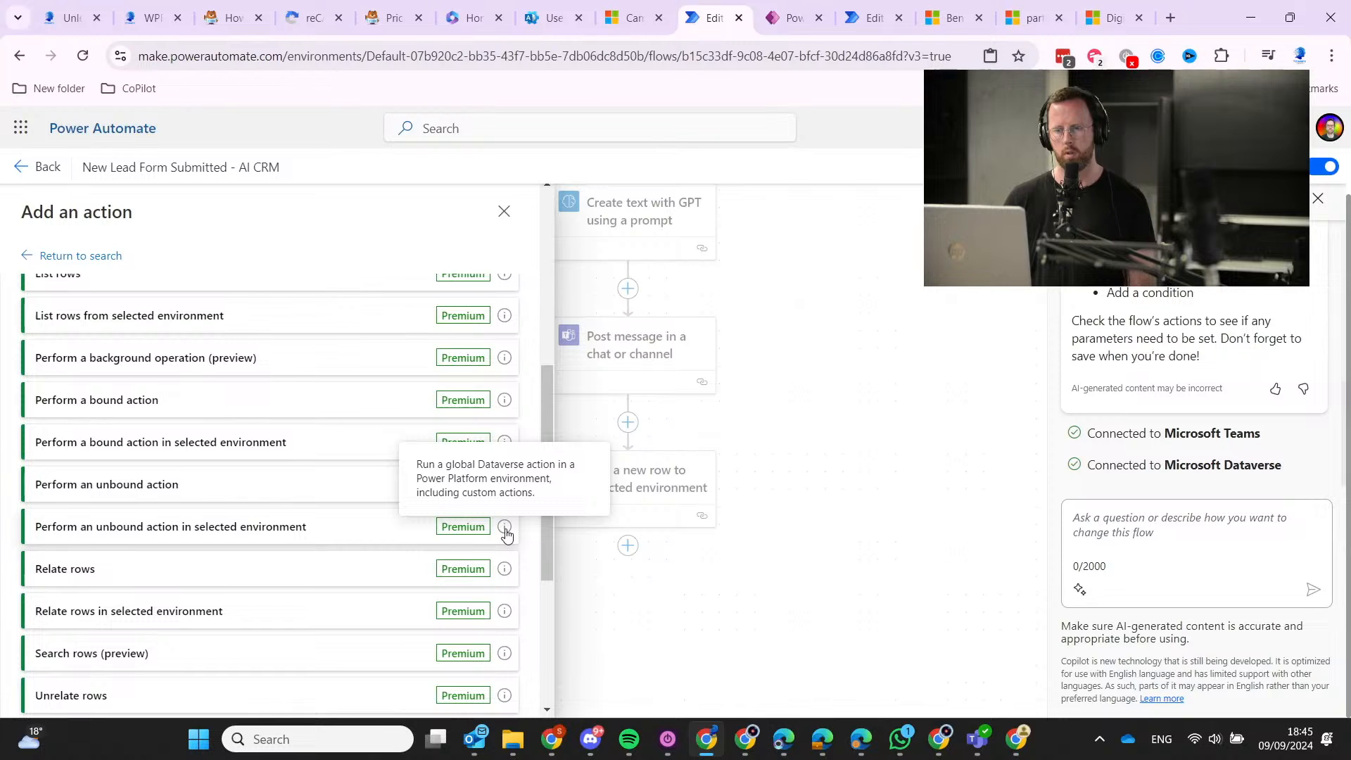
{"action": "left_click", "coordinate": [310, 536]}
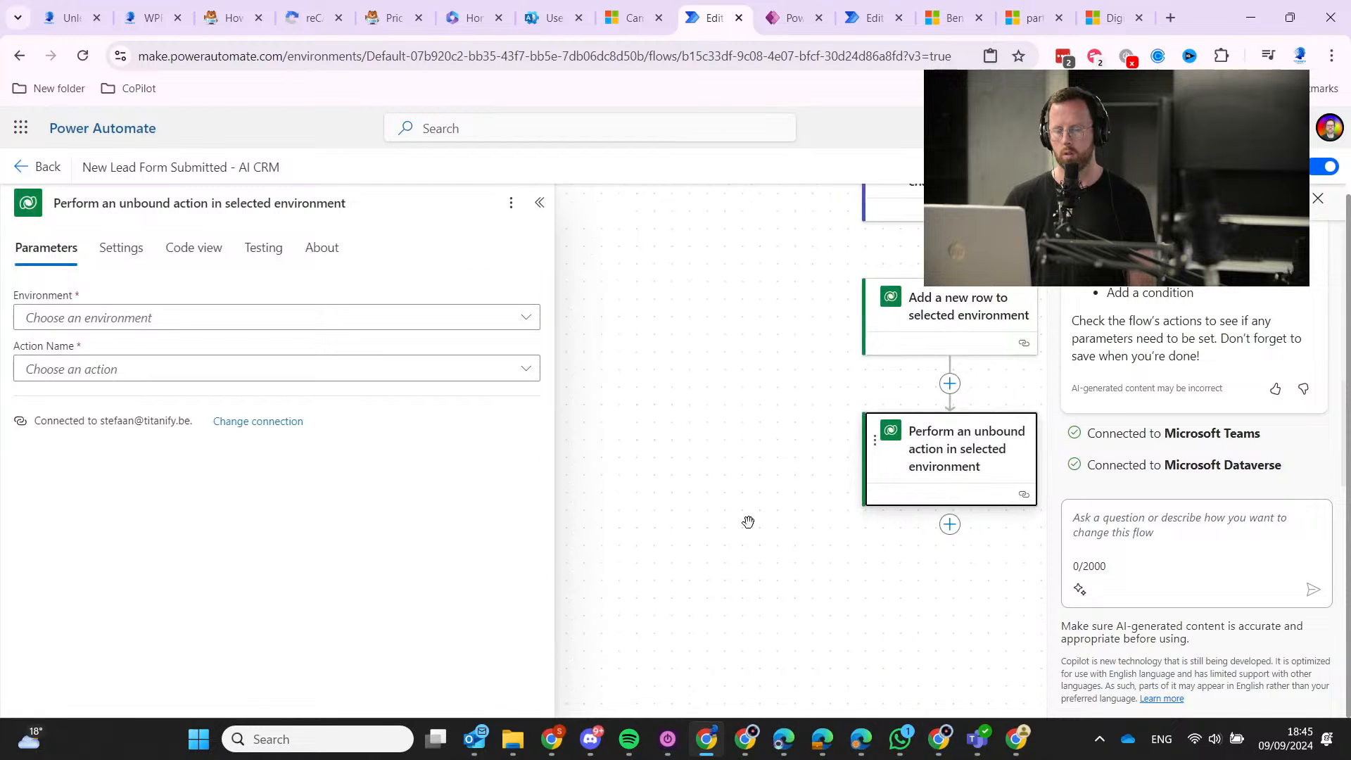
Set the unbound action's Environment to Titanify Apps and search Action Name for 'marketing'.
{"action": "left_click", "coordinate": [295, 325]}
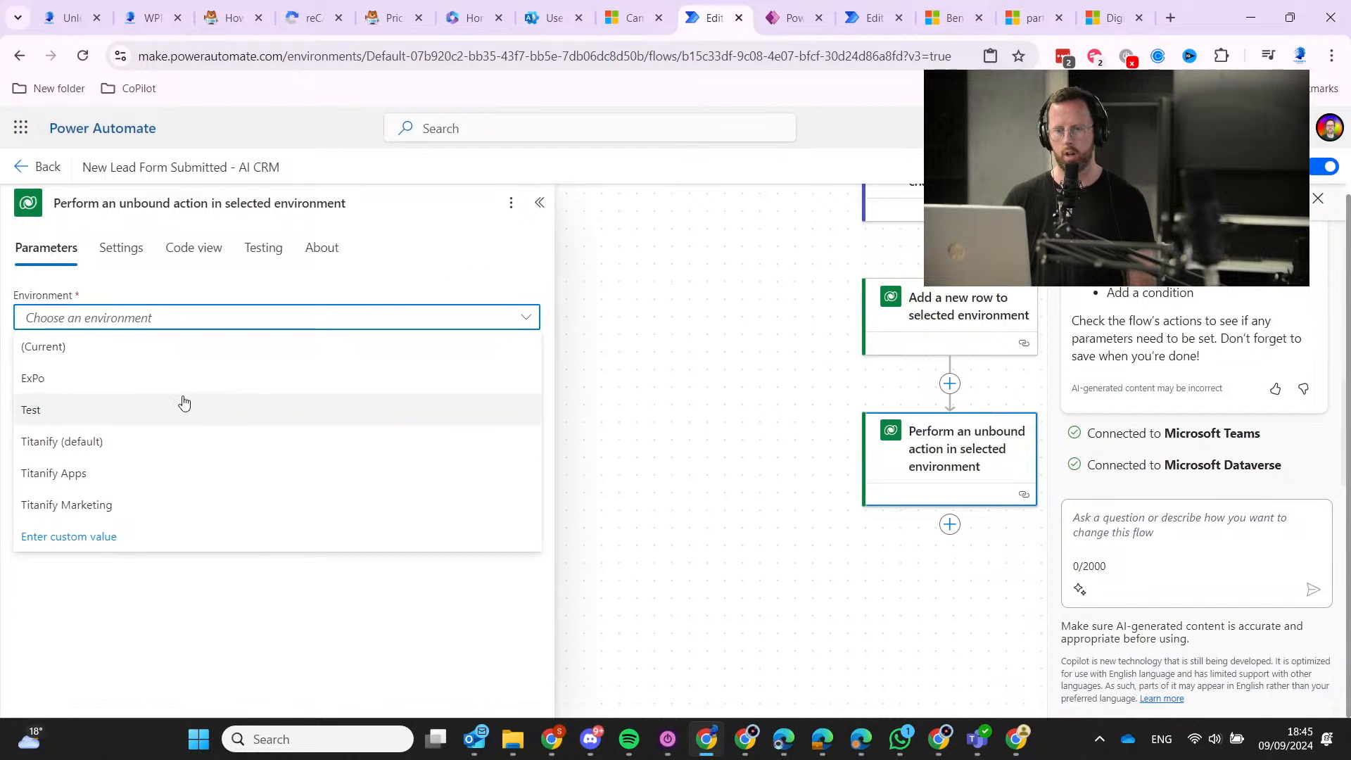
{"action": "left_click", "coordinate": [169, 469]}
{"action": "left_click", "coordinate": [235, 378]}
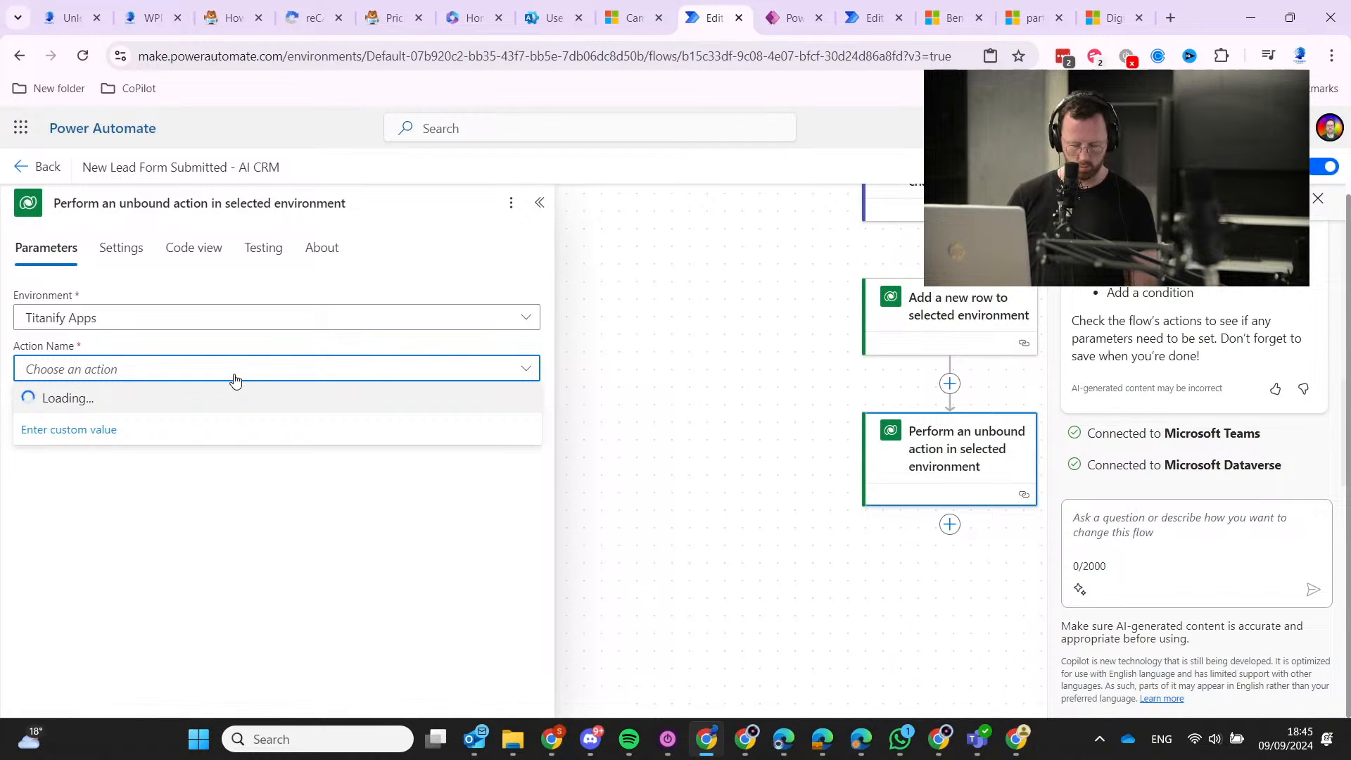
{"action": "type", "text": "marketing"}
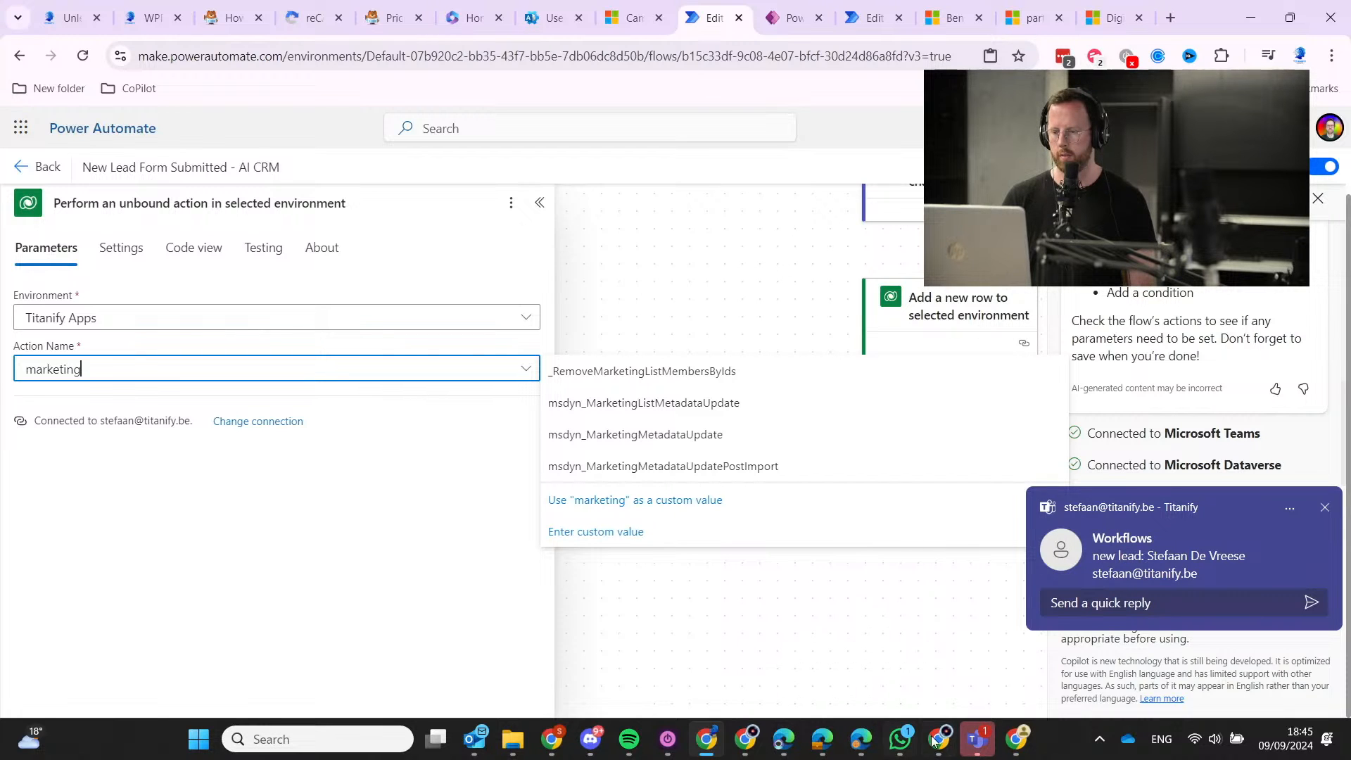
{"action": "left_click", "coordinate": [976, 738]}
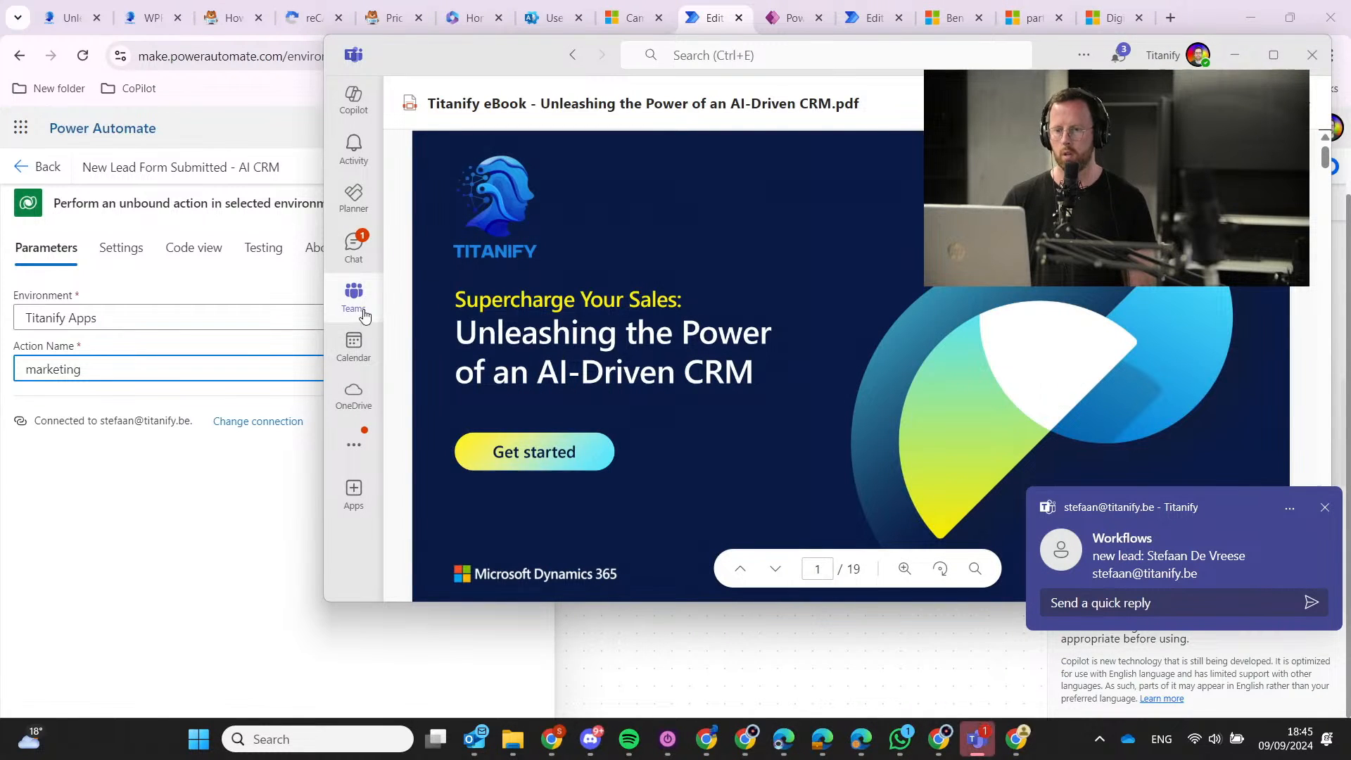
Check the Teams Workflows chat for the new lead post, then return to the flow canvas.
{"action": "left_click", "coordinate": [353, 246]}
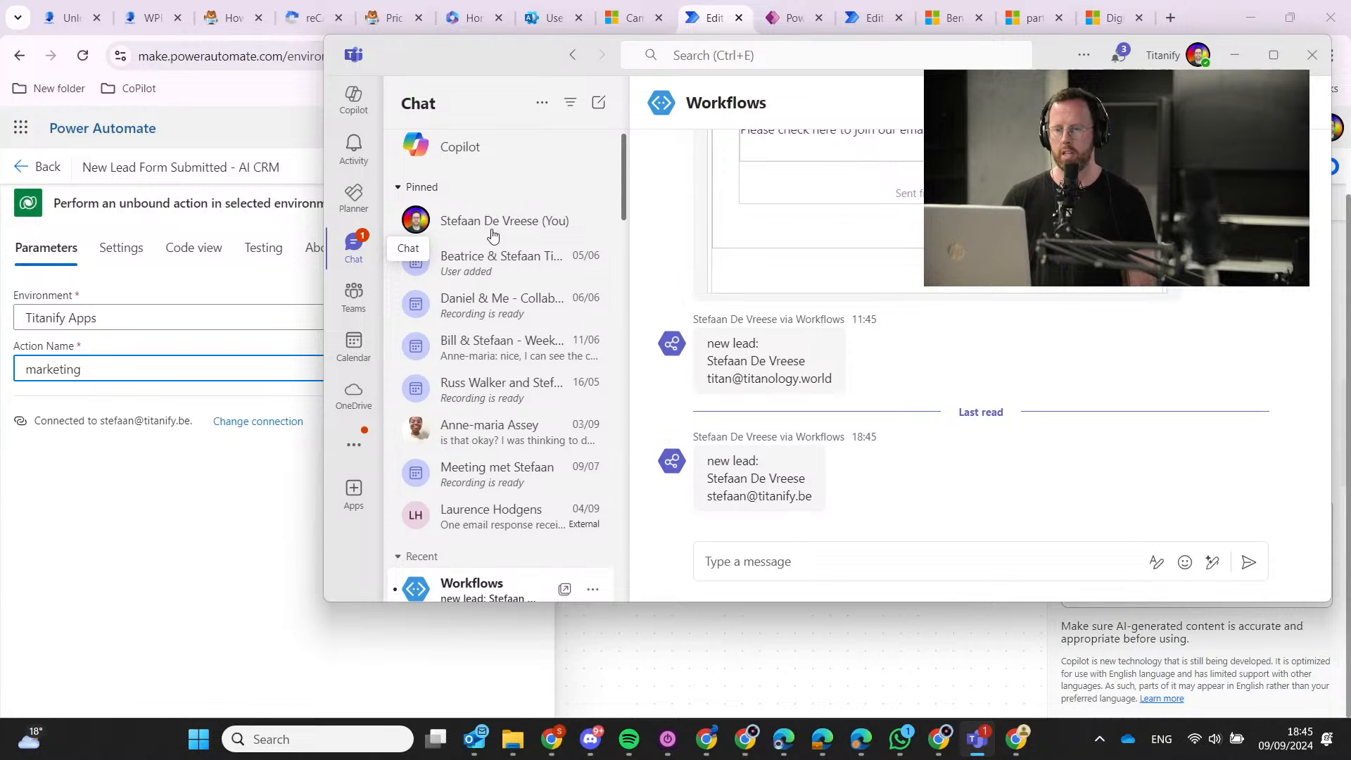
{"action": "scroll", "coordinate": [507, 472], "scroll_direction": "down", "scroll_amount": 3}
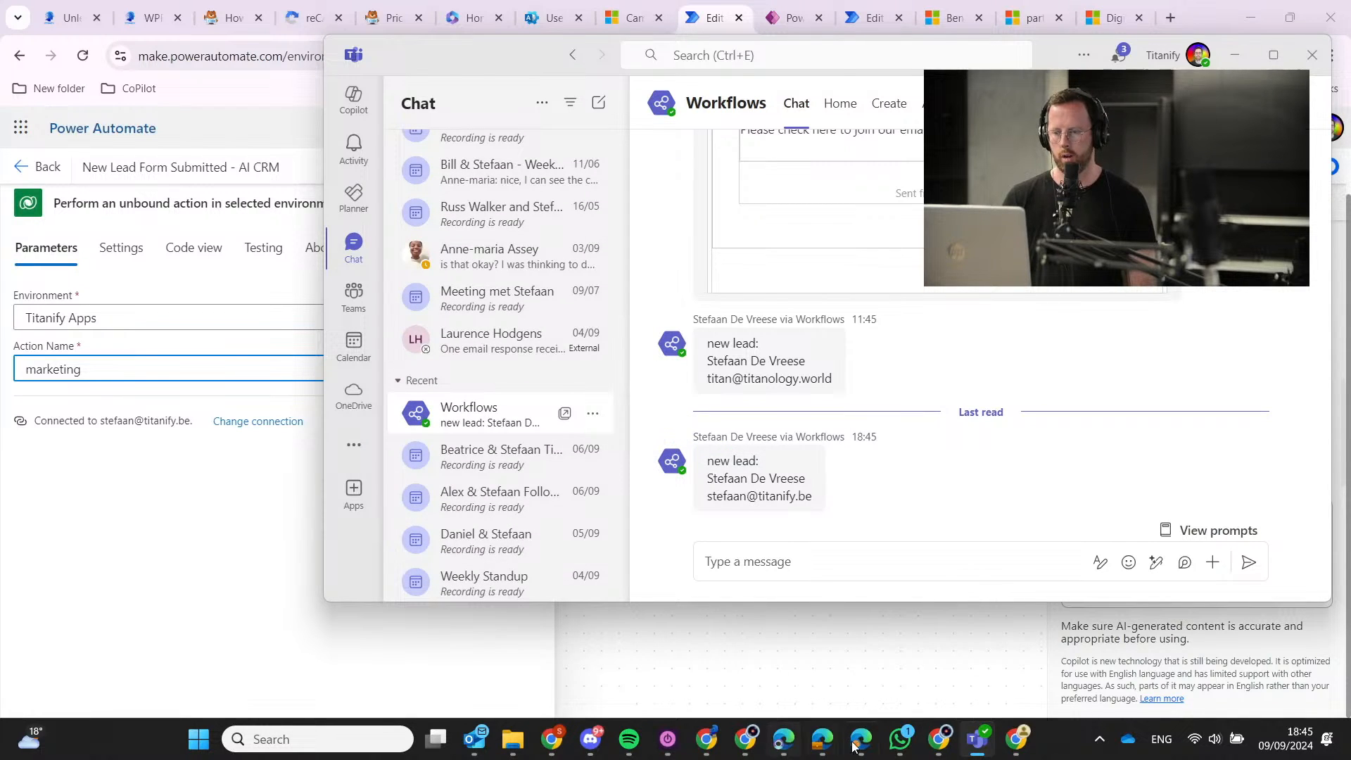
{"action": "left_click", "coordinate": [840, 683]}
{"action": "left_click", "coordinate": [841, 683]}
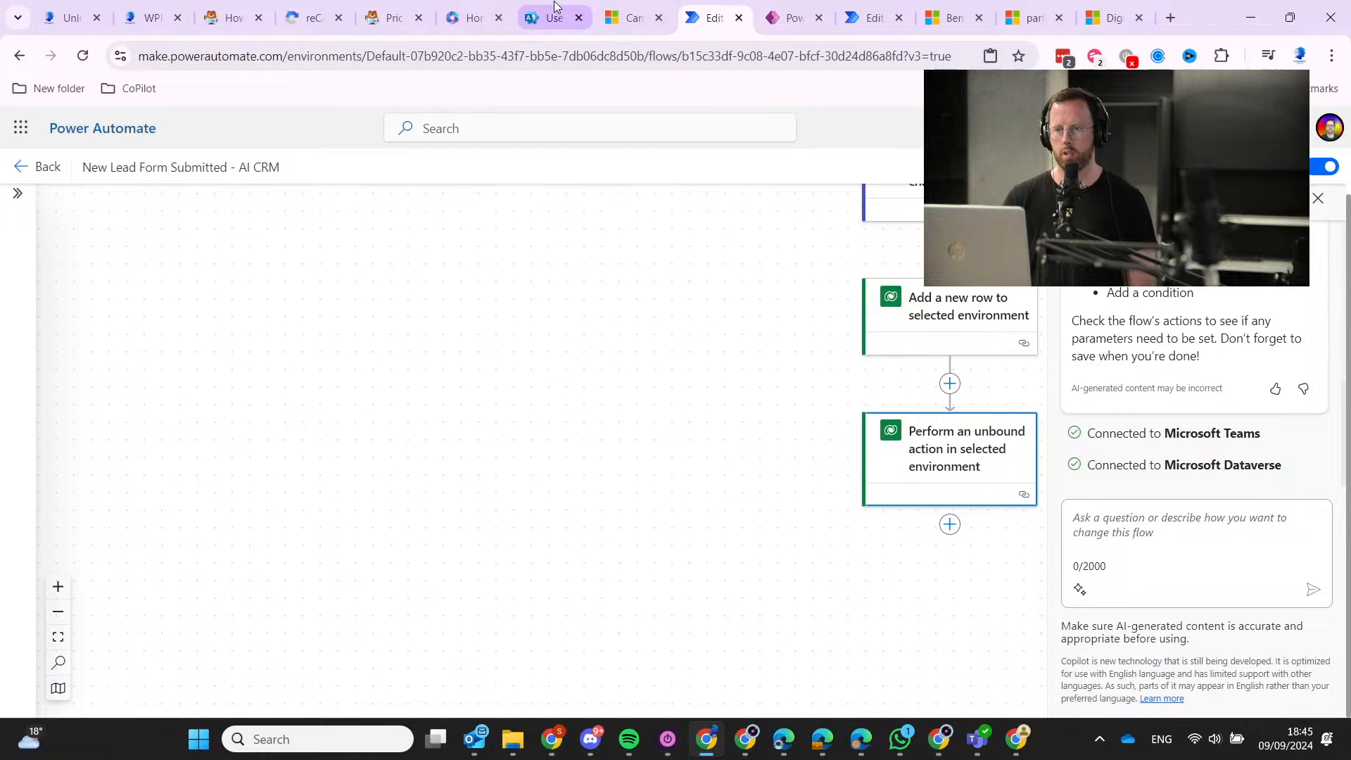
Look for the new lead in Dynamics 365 My Open Leads, then return to the flow's Dataverse steps.
{"action": "left_click", "coordinate": [631, 6]}
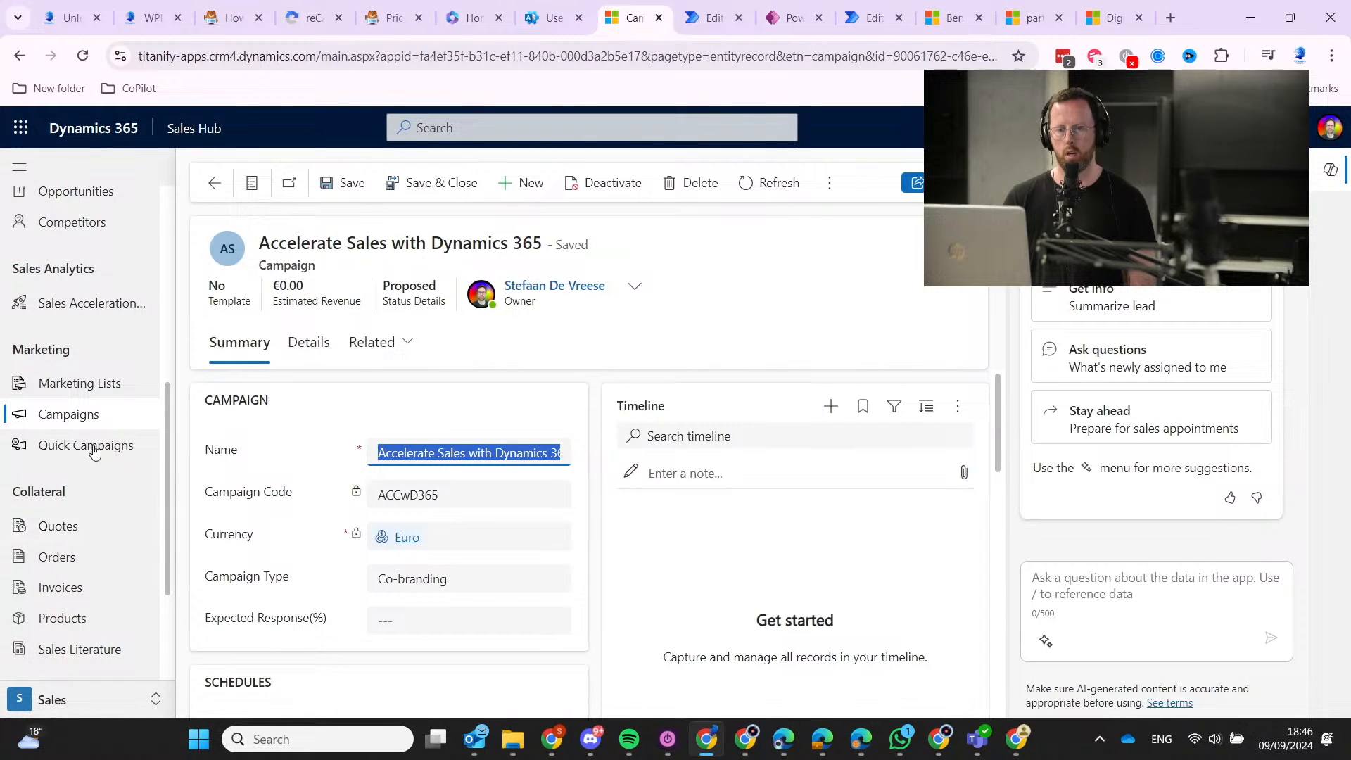
{"action": "scroll", "coordinate": [94, 451], "scroll_direction": "down", "scroll_amount": 3}
{"action": "scroll", "coordinate": [91, 443], "scroll_direction": "up", "scroll_amount": 6}
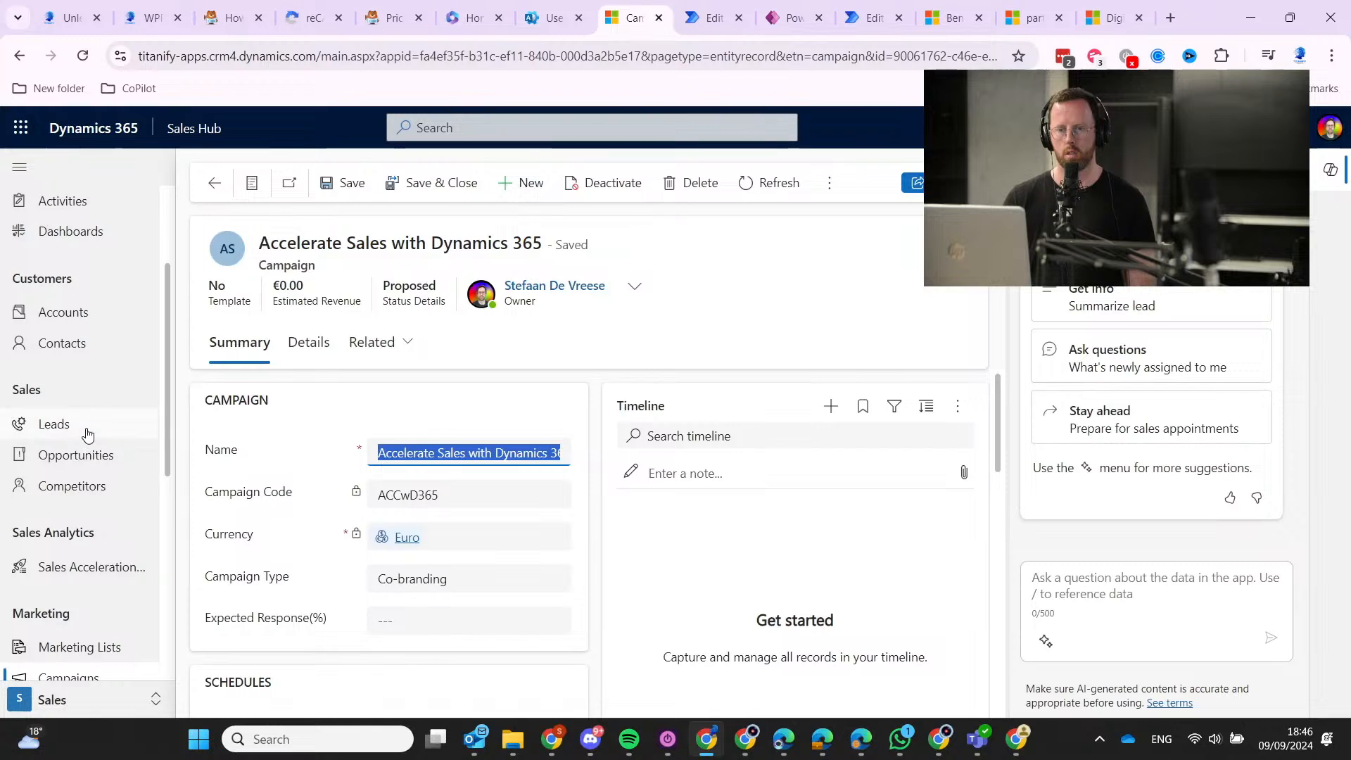
{"action": "left_click", "coordinate": [54, 424]}
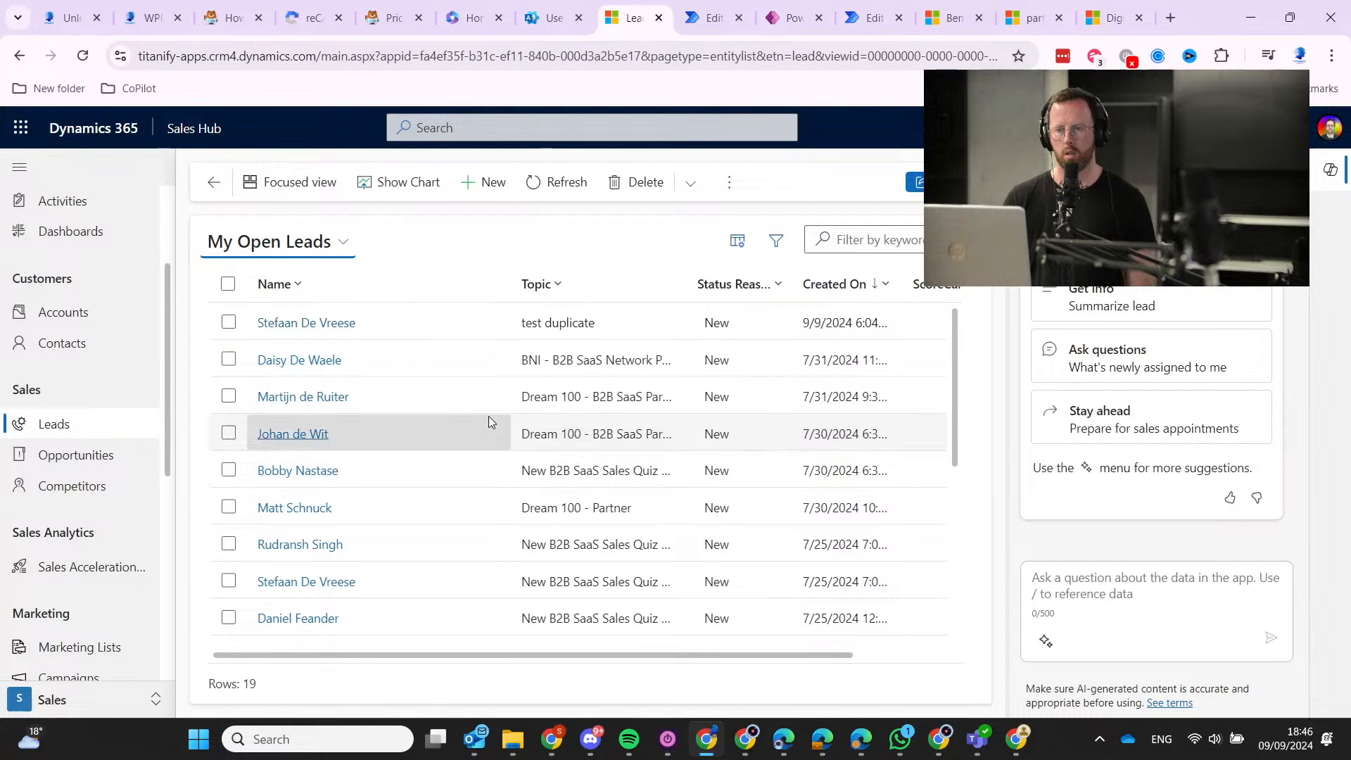
{"action": "scroll", "coordinate": [491, 422], "scroll_direction": "down", "scroll_amount": 5}
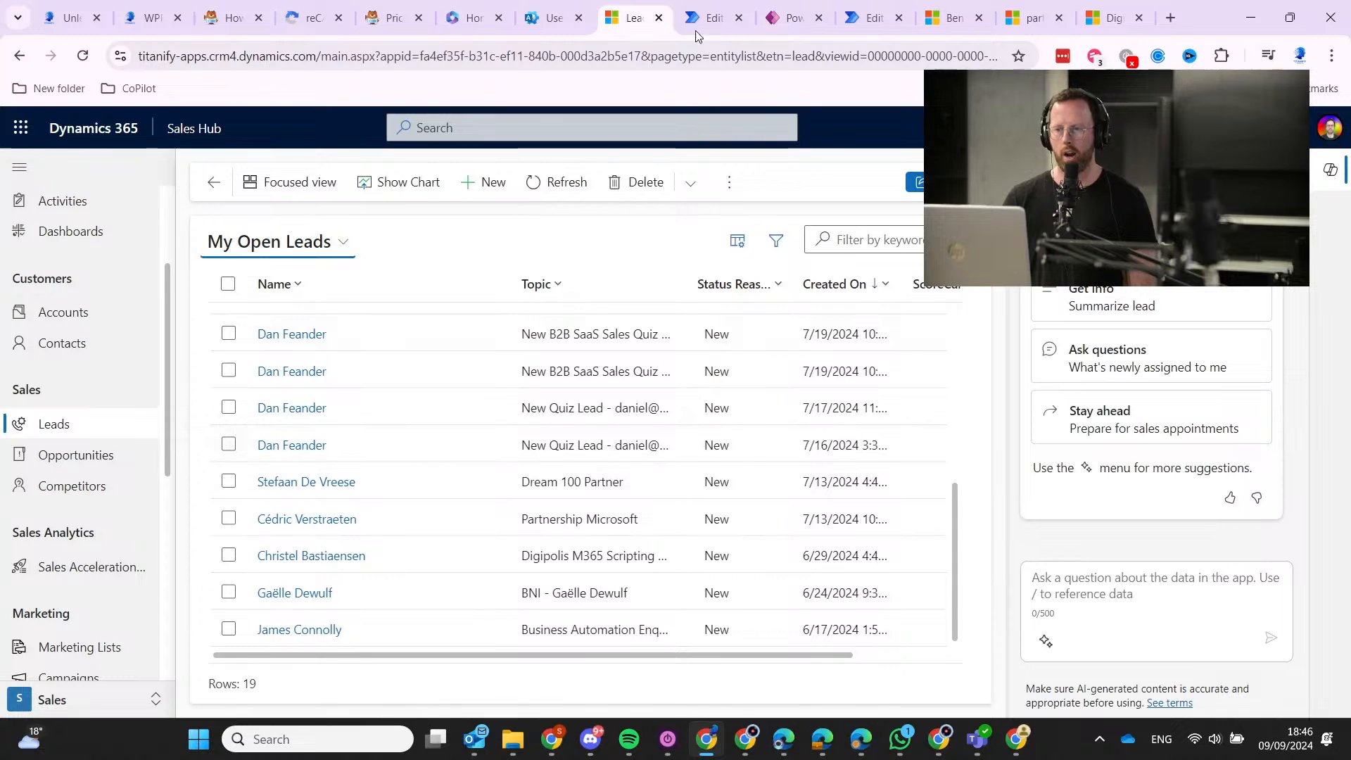
{"action": "scroll", "coordinate": [422, 481], "scroll_direction": "up", "scroll_amount": 5}
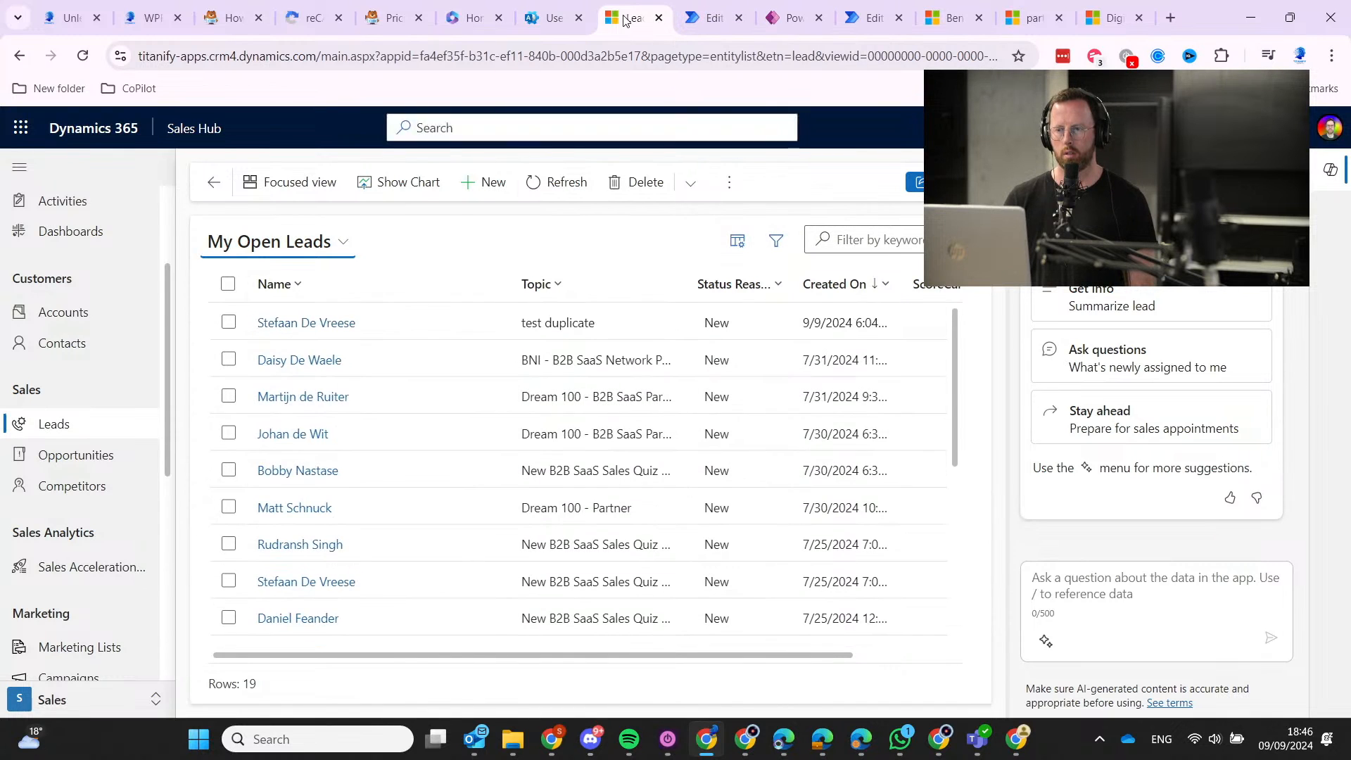
{"action": "left_click", "coordinate": [719, 9]}
{"action": "left_click_drag", "start_coordinate": [703, 453], "coordinate": [425, 665]}
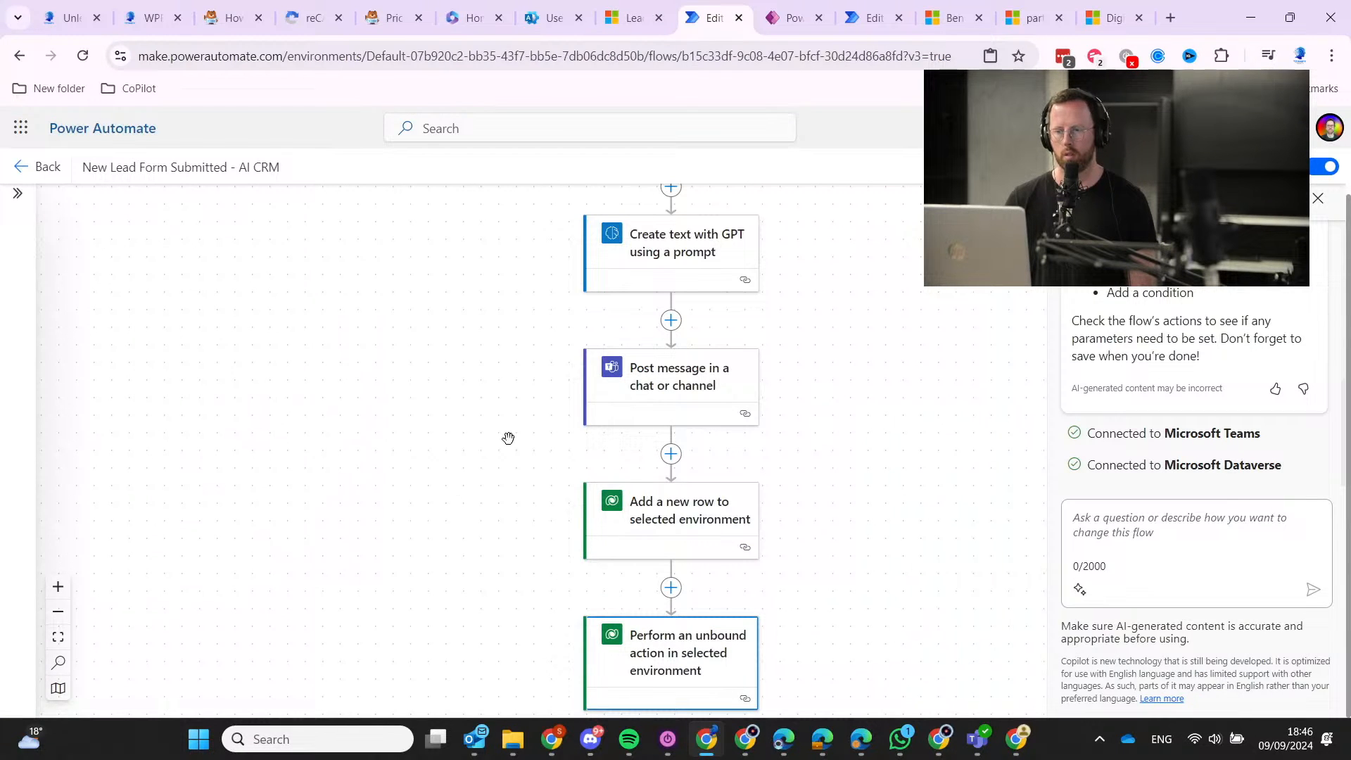
Leave the editor without saving and open the failed Sep 9 06:45 PM run.
{"action": "left_click", "coordinate": [38, 171]}
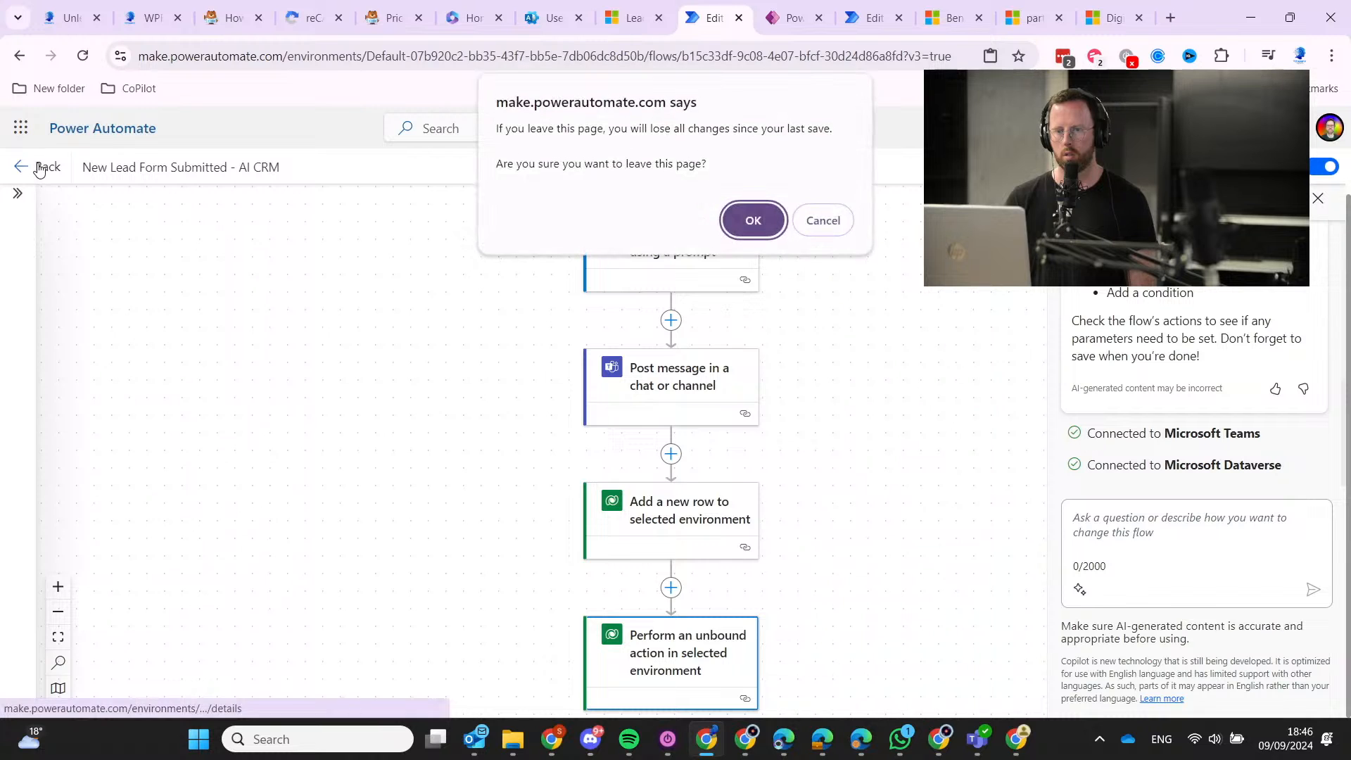
{"action": "left_click", "coordinate": [753, 220]}
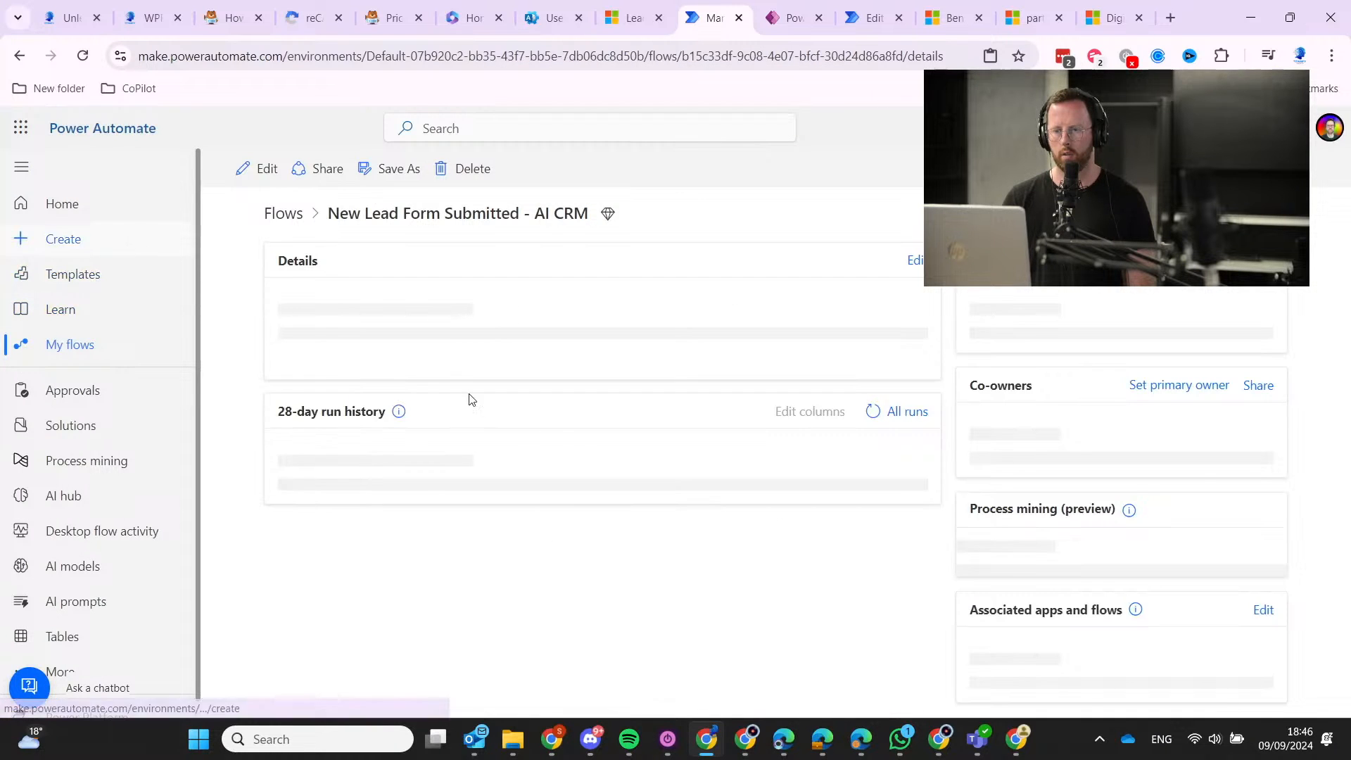
{"action": "scroll", "coordinate": [732, 562], "scroll_direction": "down", "scroll_amount": 2}
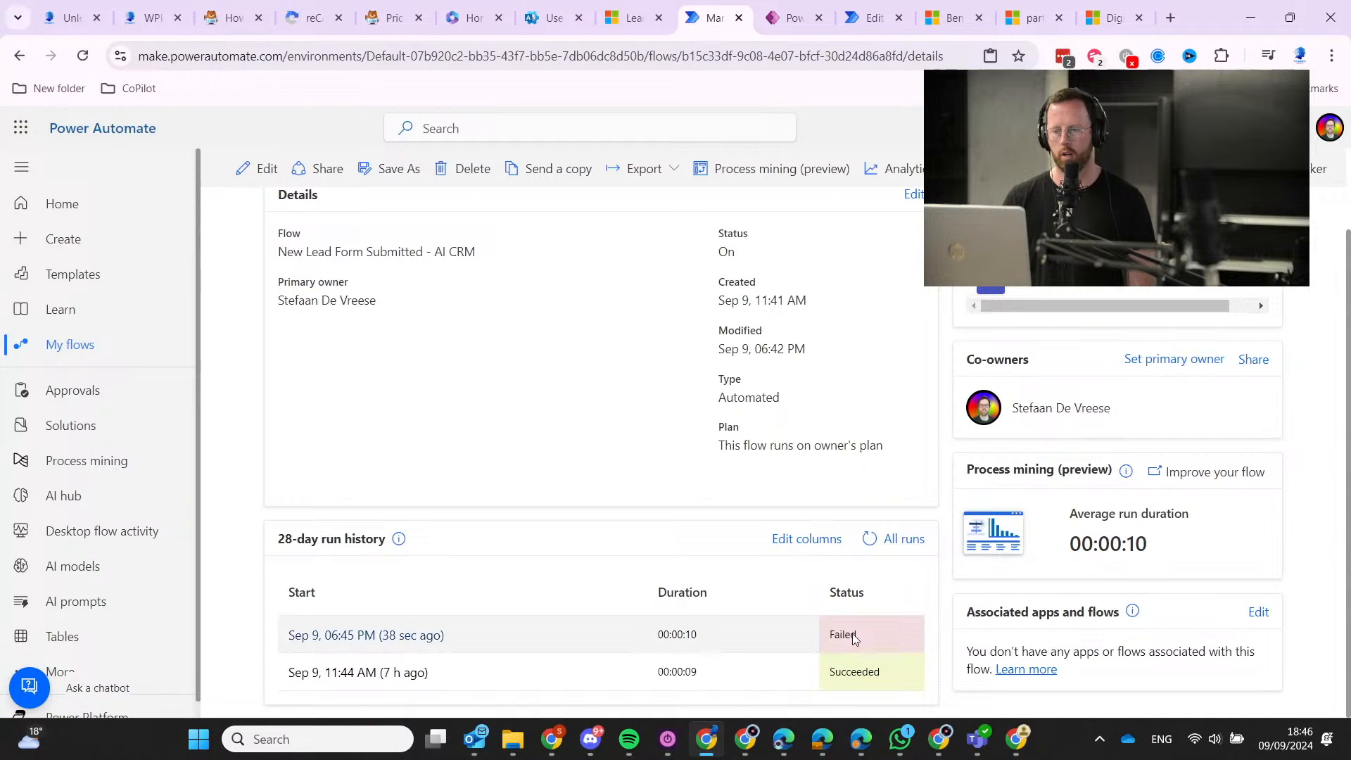
{"action": "left_click", "coordinate": [308, 636]}
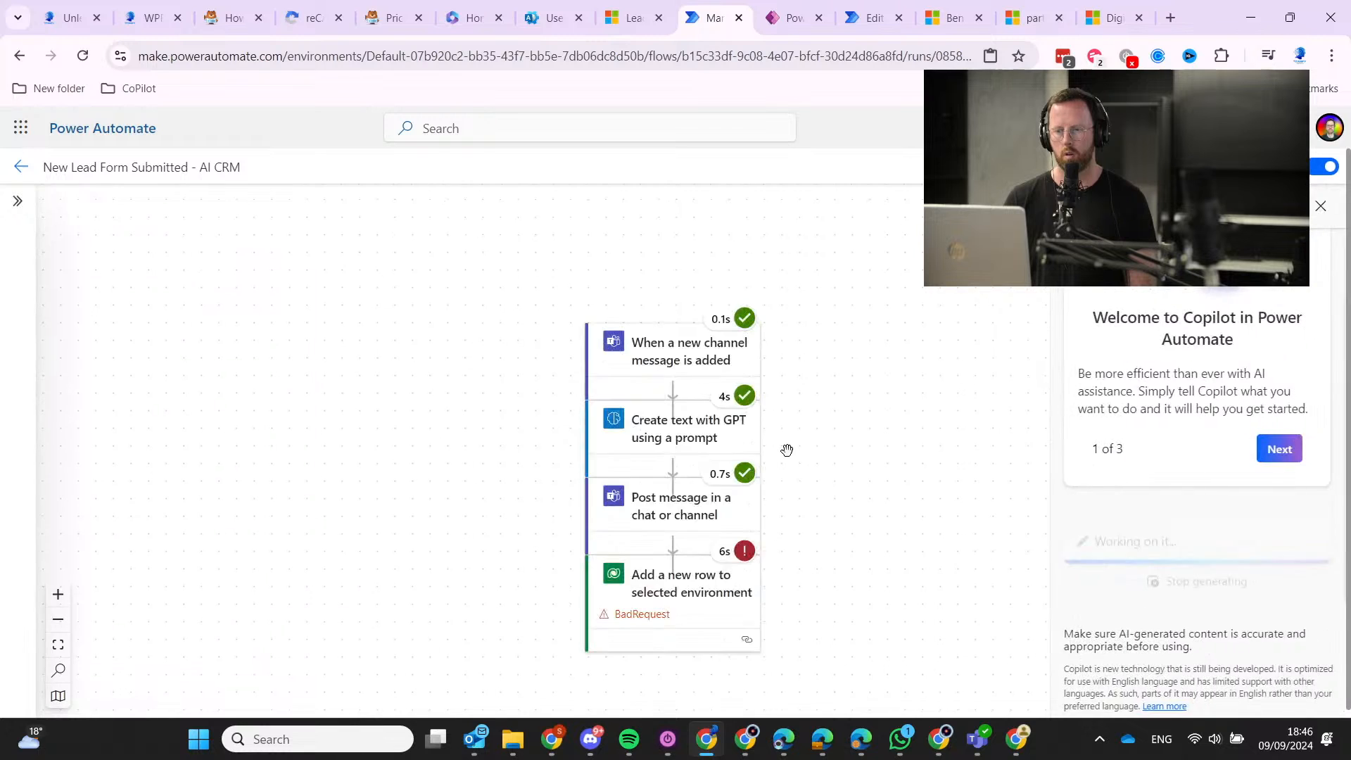
{"action": "scroll", "coordinate": [404, 489], "scroll_direction": "down", "scroll_amount": 3}
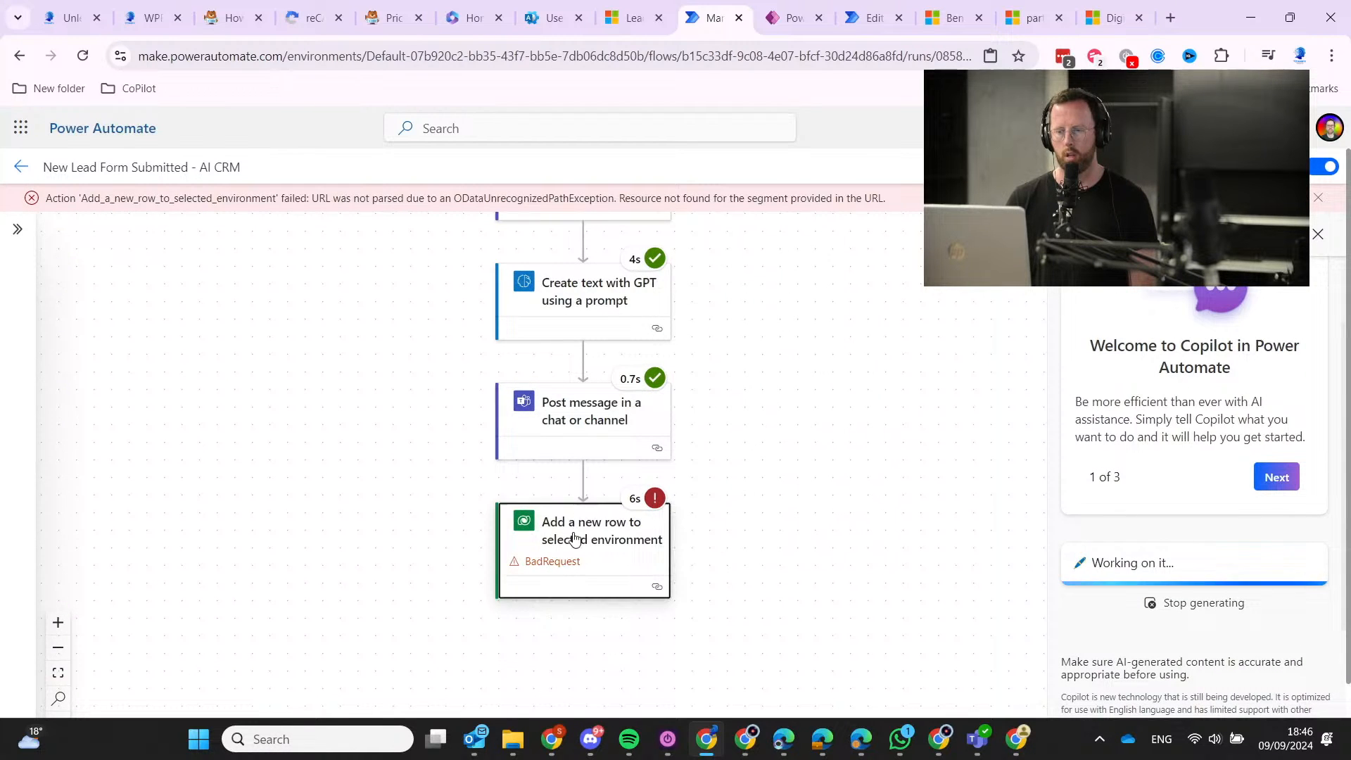
Inspect the failed Add a new row step's inputs and its statusCode 400 output, error 0x80060888.
{"action": "left_click", "coordinate": [574, 534]}
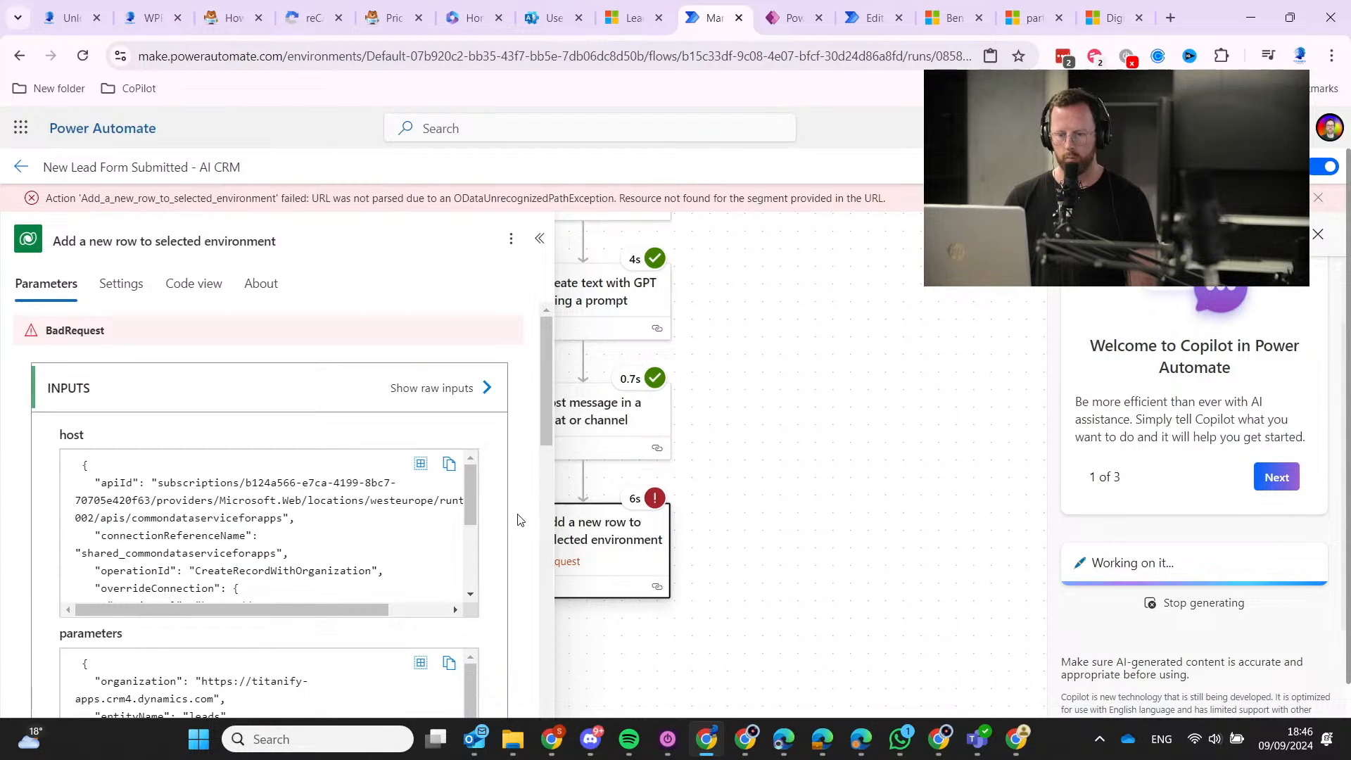
{"action": "scroll", "coordinate": [514, 519], "scroll_direction": "down", "scroll_amount": 3}
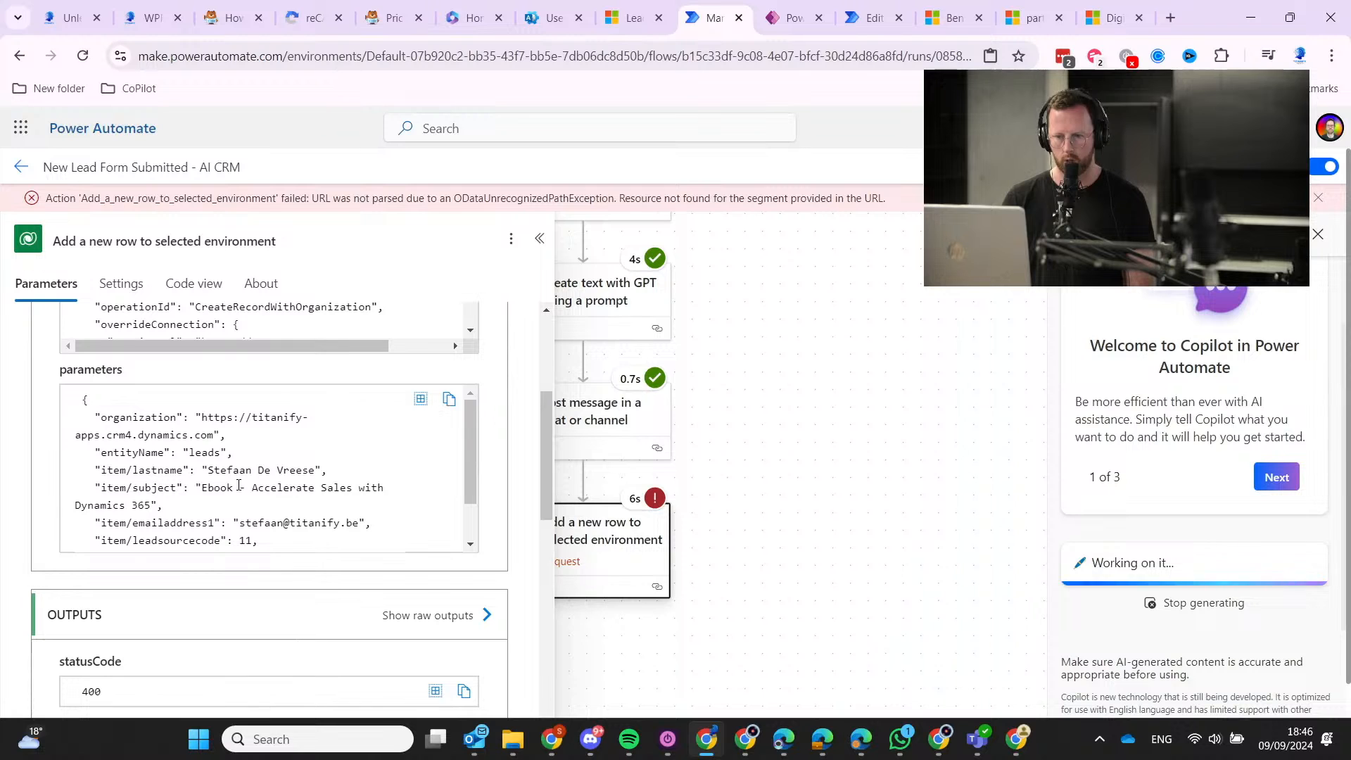
{"action": "scroll", "coordinate": [238, 484], "scroll_direction": "down", "scroll_amount": 1}
{"action": "scroll", "coordinate": [239, 485], "scroll_direction": "down", "scroll_amount": 1}
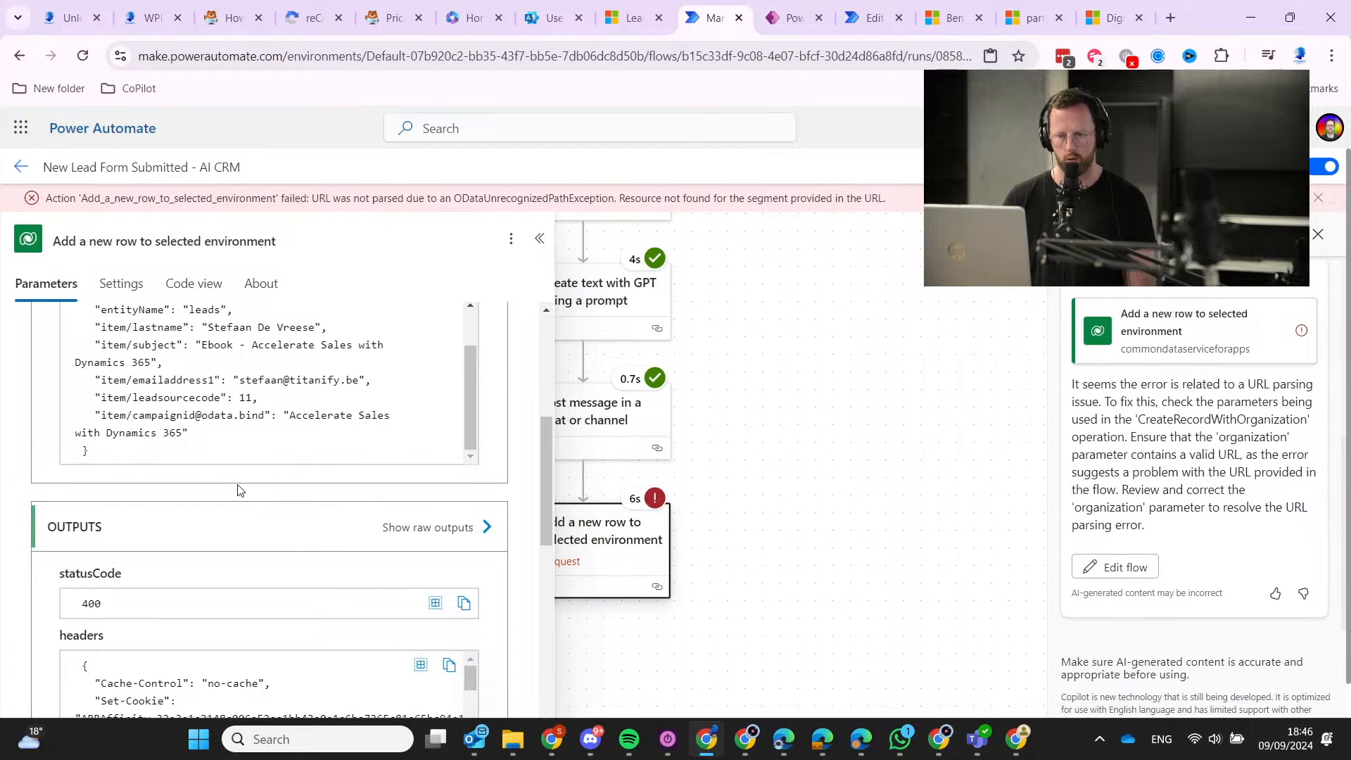
{"action": "scroll", "coordinate": [236, 490], "scroll_direction": "down", "scroll_amount": 3}
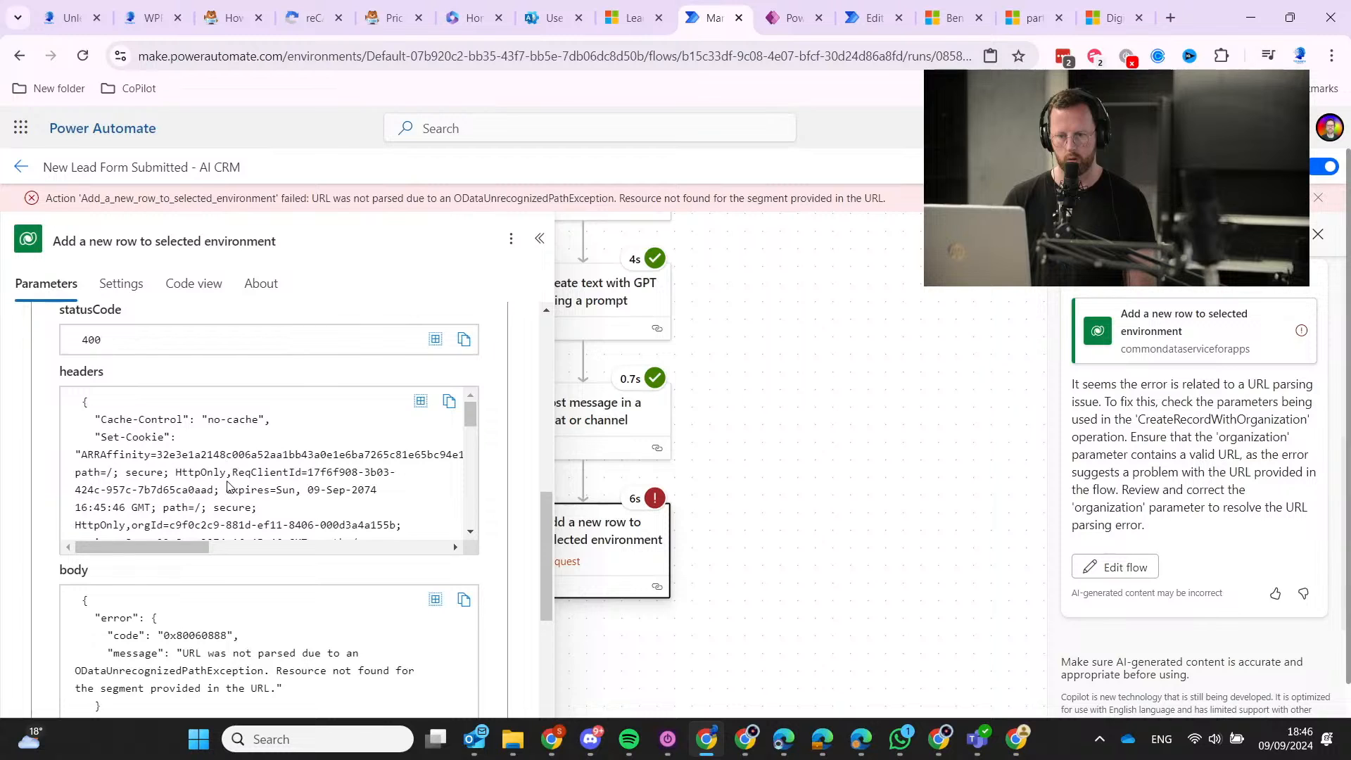
{"action": "scroll", "coordinate": [310, 584], "scroll_direction": "down", "scroll_amount": 2}
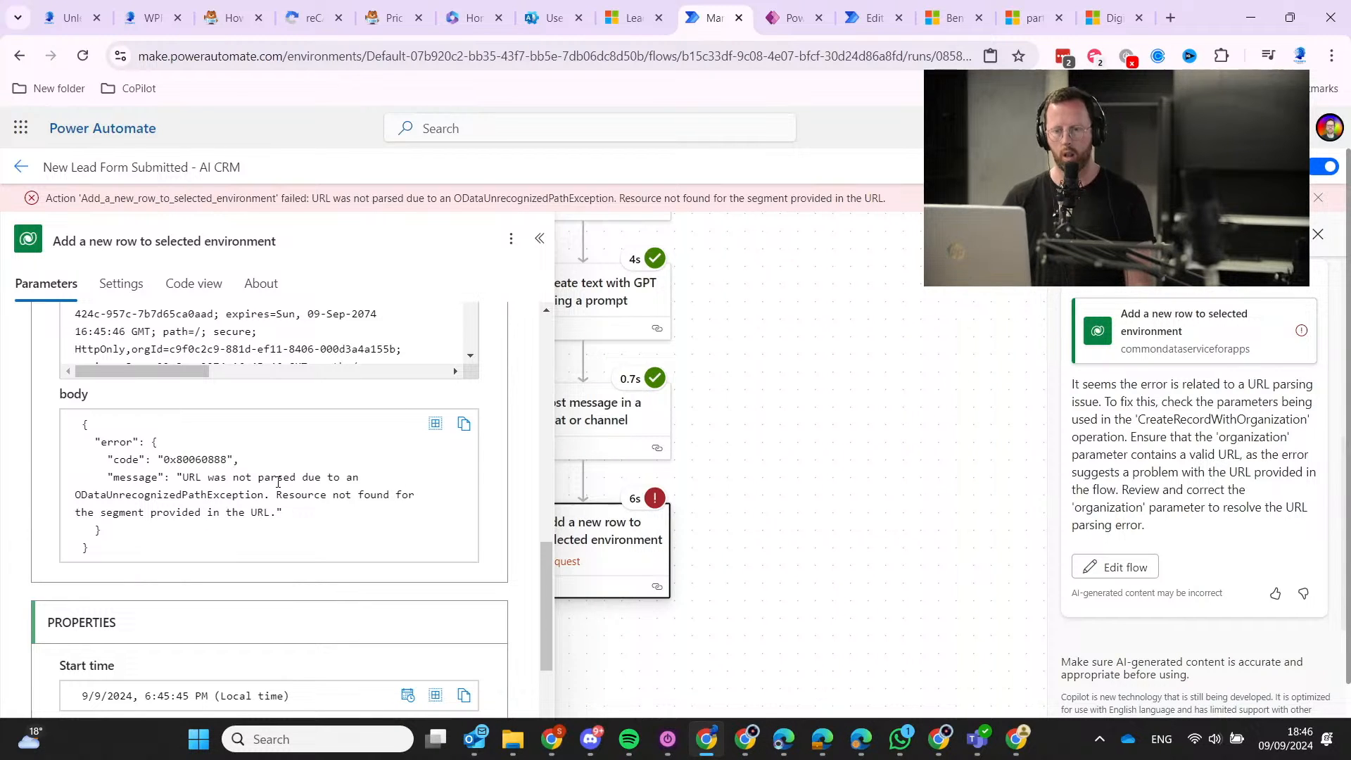
{"action": "scroll", "coordinate": [285, 460], "scroll_direction": "down", "scroll_amount": 5}
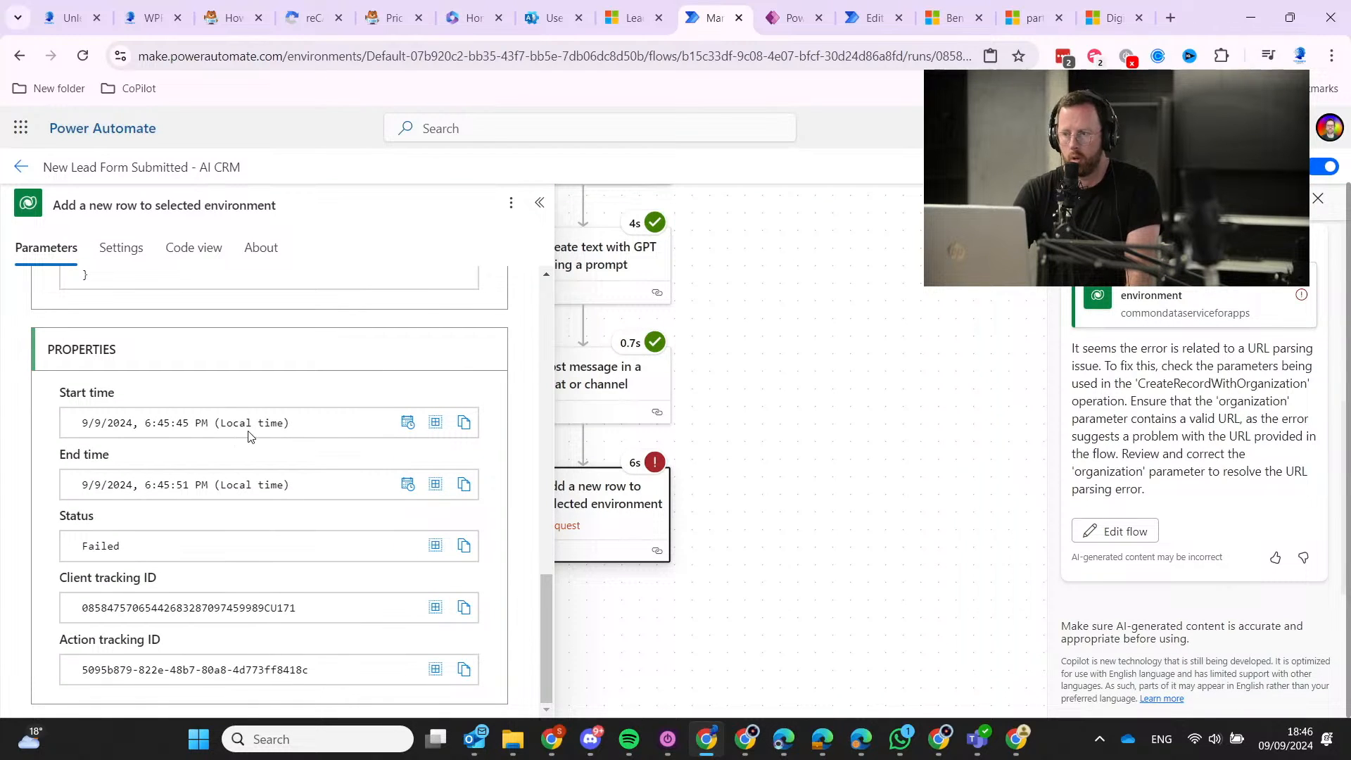
{"action": "scroll", "coordinate": [285, 417], "scroll_direction": "up", "scroll_amount": 5}
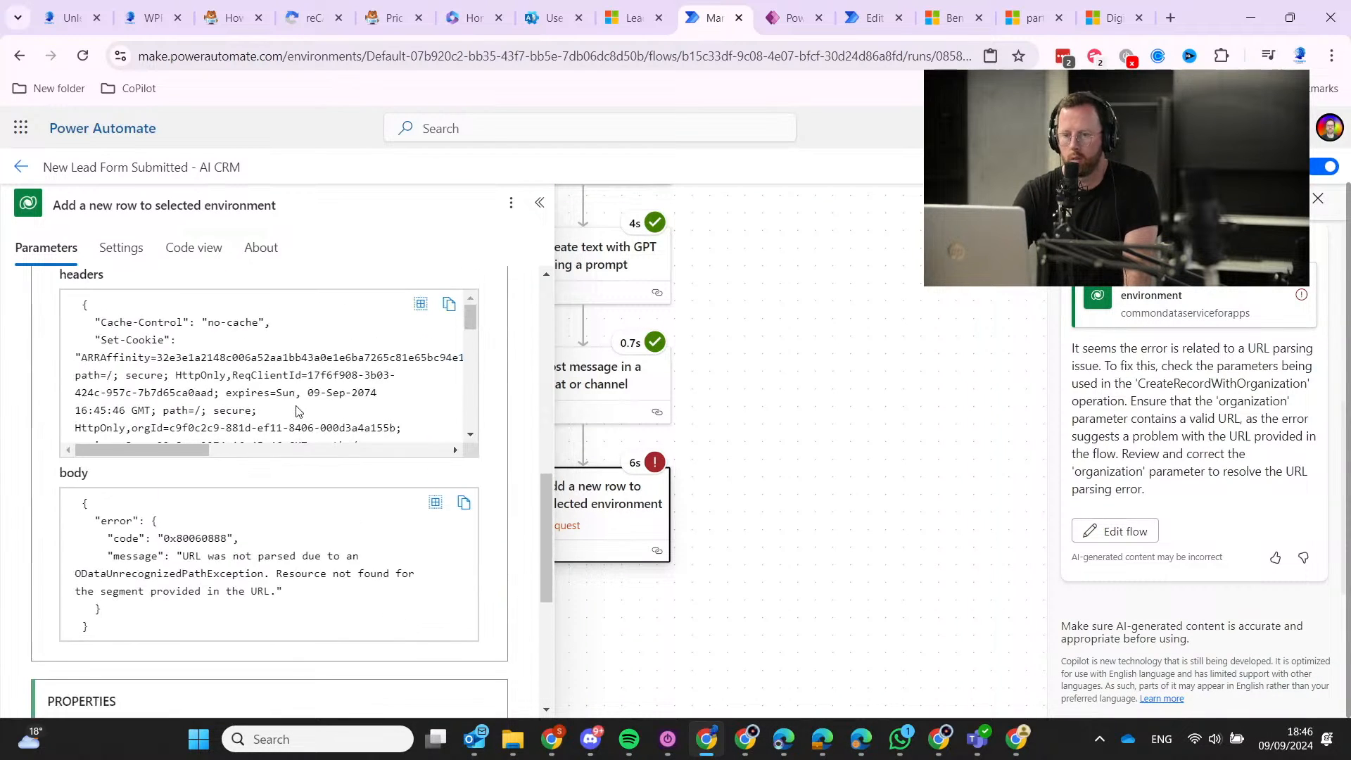
{"action": "scroll", "coordinate": [299, 496], "scroll_direction": "down", "scroll_amount": 10}
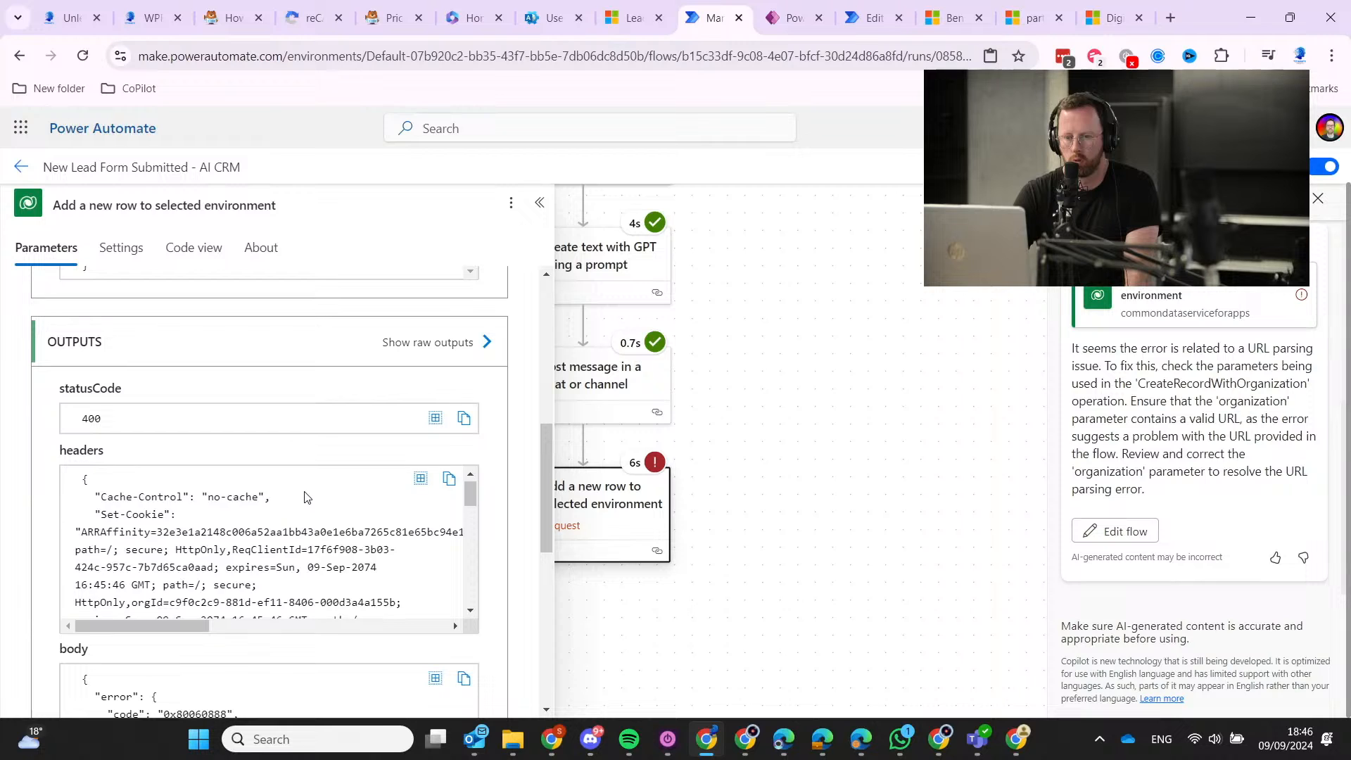
{"action": "scroll", "coordinate": [504, 529], "scroll_direction": "down", "scroll_amount": 5}
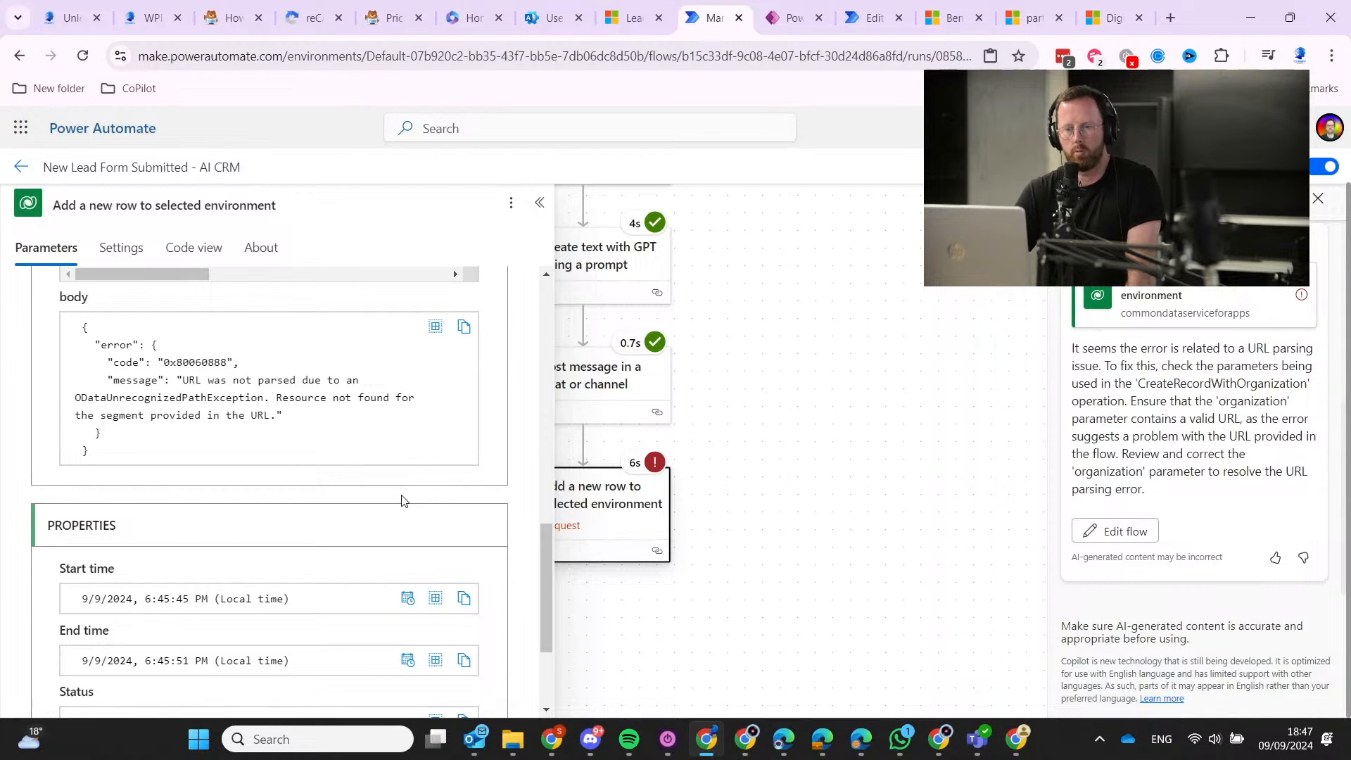
{"action": "scroll", "coordinate": [401, 497], "scroll_direction": "down", "scroll_amount": 1}
{"action": "scroll", "coordinate": [398, 500], "scroll_direction": "up", "scroll_amount": 7}
{"action": "scroll", "coordinate": [396, 499], "scroll_direction": "up", "scroll_amount": 2}
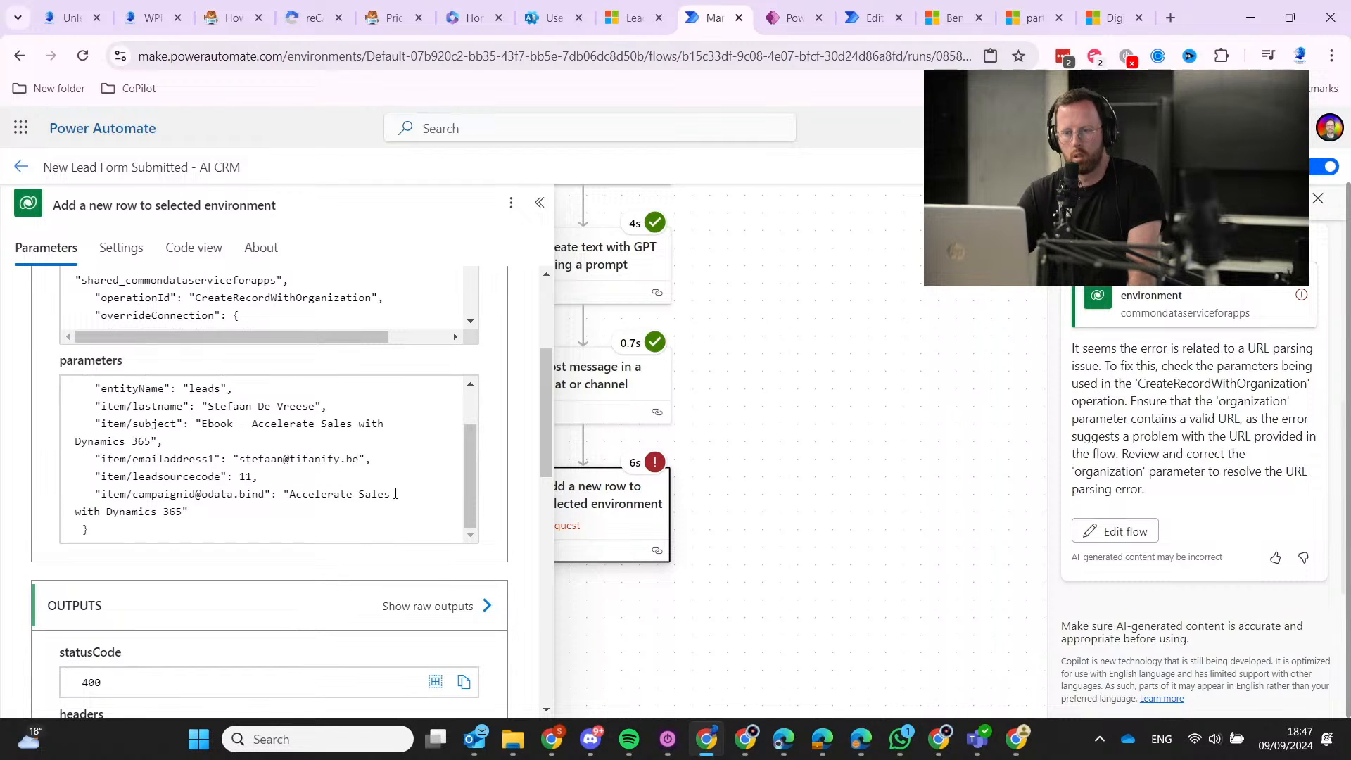
{"action": "scroll", "coordinate": [396, 493], "scroll_direction": "up", "scroll_amount": 1}
{"action": "scroll", "coordinate": [408, 470], "scroll_direction": "up", "scroll_amount": 3}
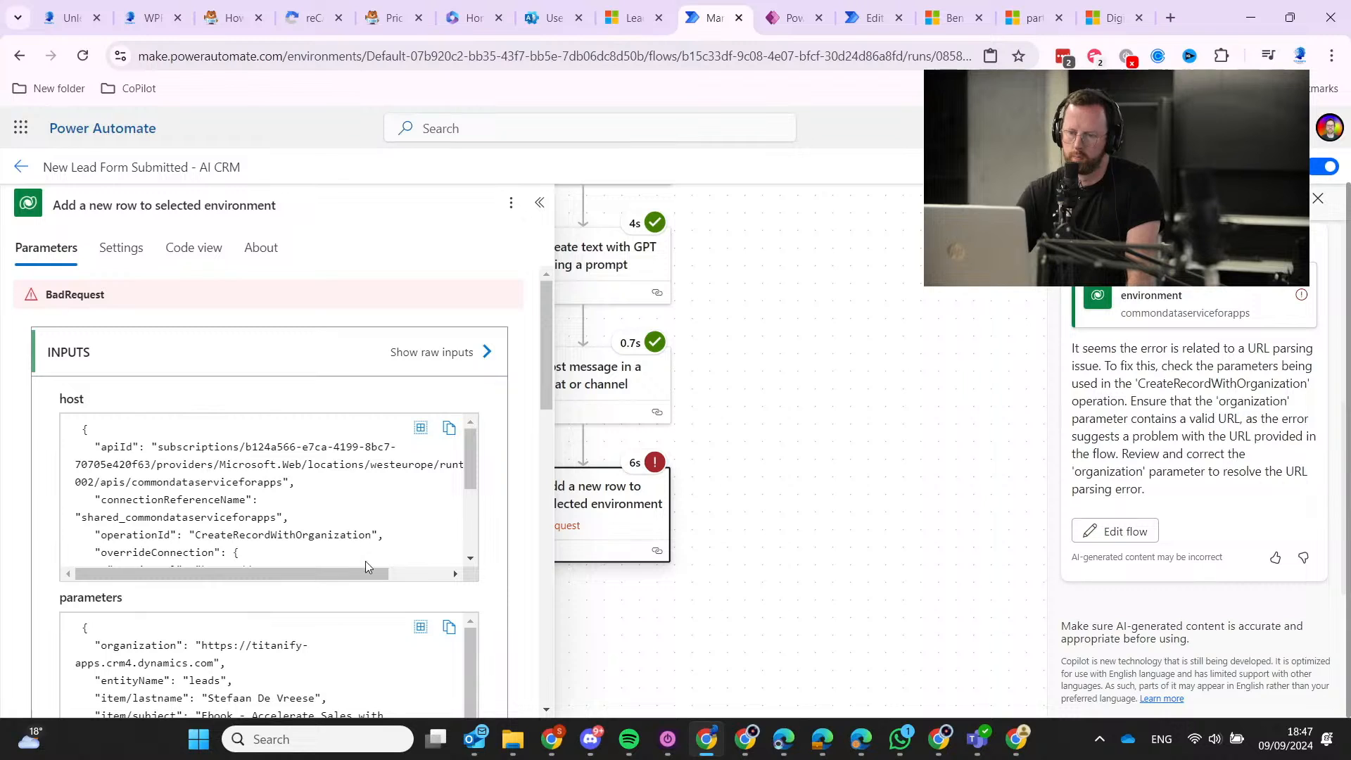
{"action": "mouse_move", "coordinate": [371, 572]}
{"action": "left_mouse_down"}
{"action": "mouse_move", "coordinate": [445, 575]}
{"action": "mouse_move", "coordinate": [352, 568]}
{"action": "left_mouse_up"}
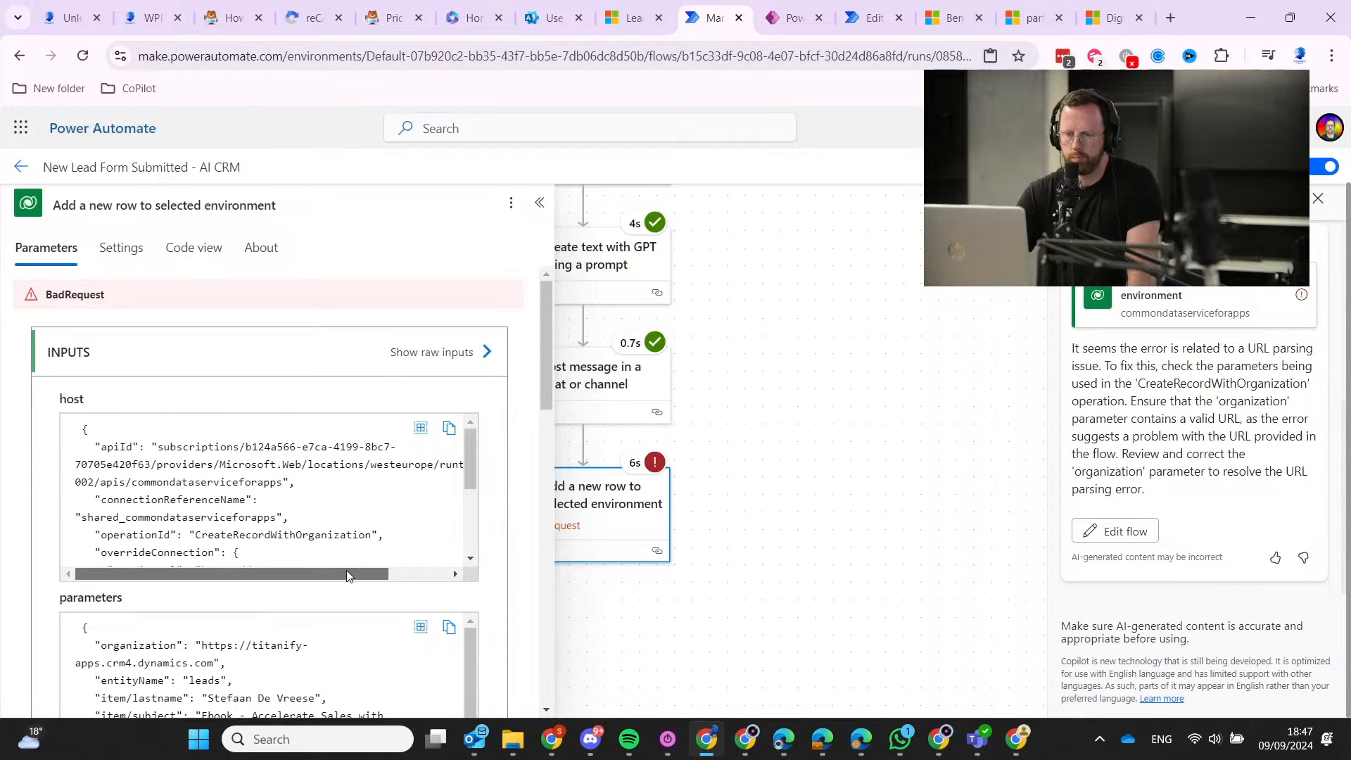
{"action": "scroll", "coordinate": [354, 503], "scroll_direction": "down", "scroll_amount": 2}
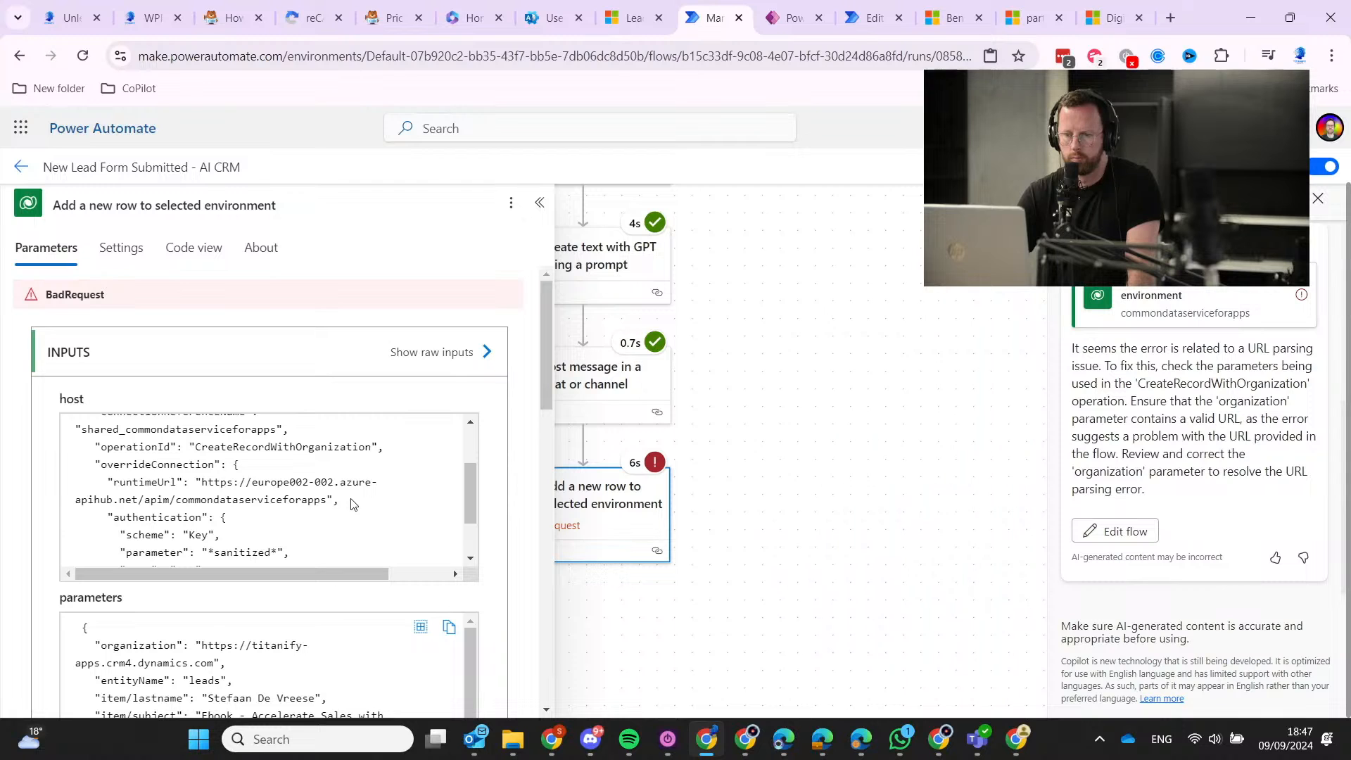
{"action": "scroll", "coordinate": [352, 503], "scroll_direction": "down", "scroll_amount": 8}
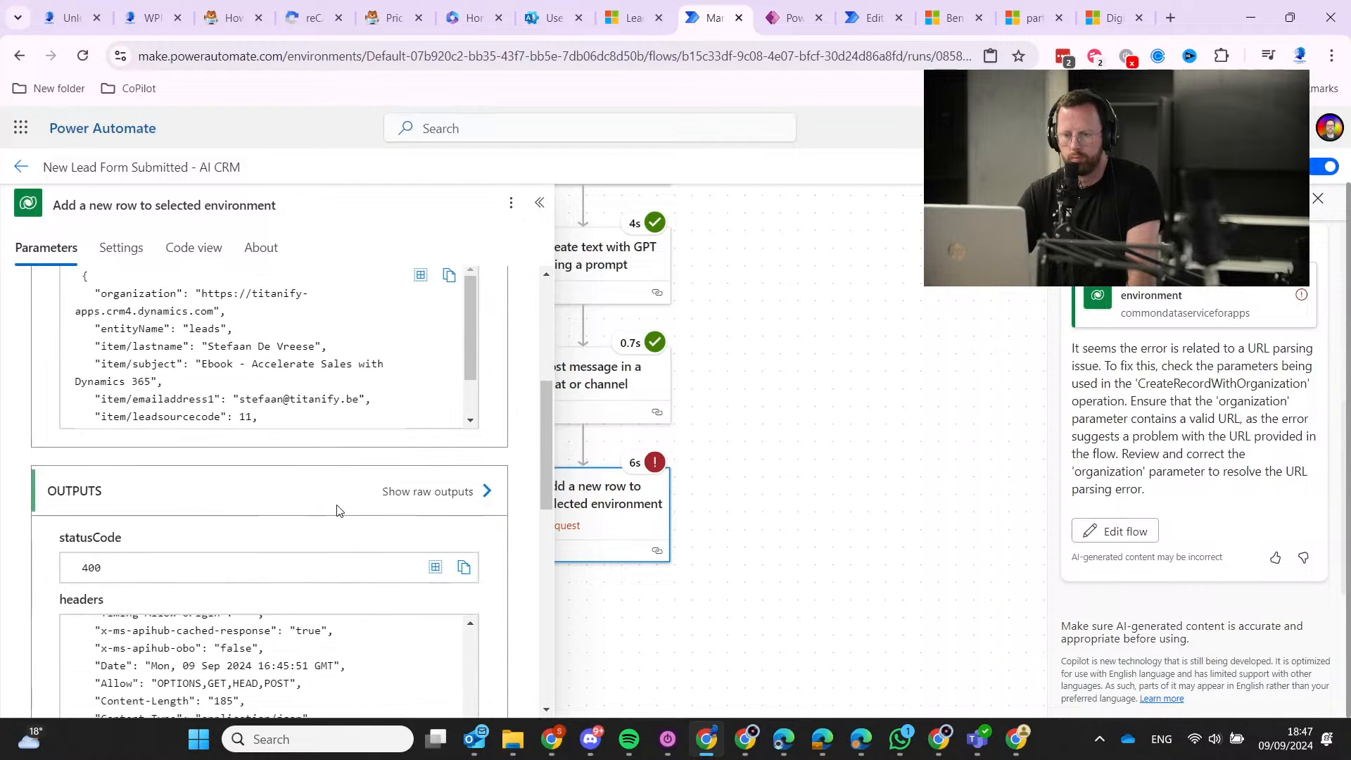
{"action": "scroll", "coordinate": [334, 511], "scroll_direction": "down", "scroll_amount": 3}
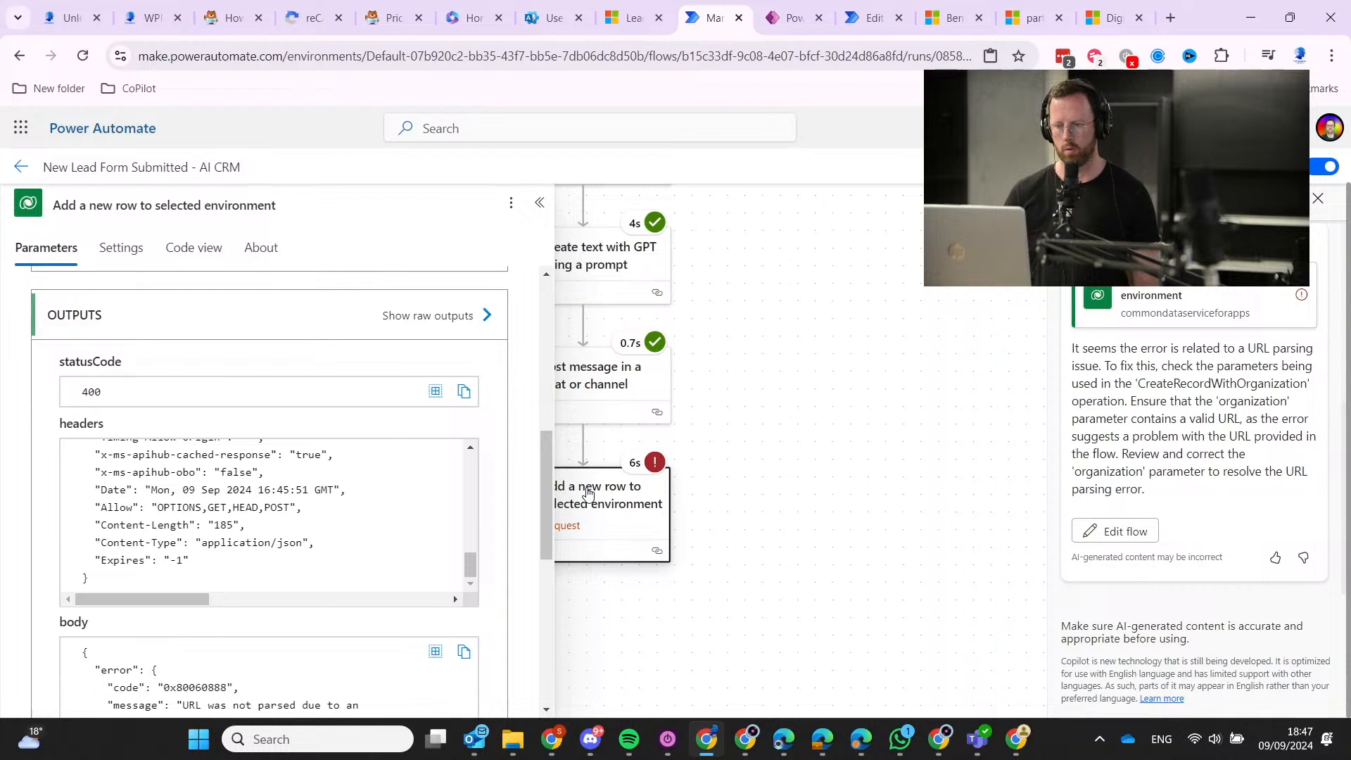
In edit mode, delete the Source Campaign (Campaigns) parameter from the Add a new row step and save.
{"action": "left_click", "coordinate": [784, 422]}
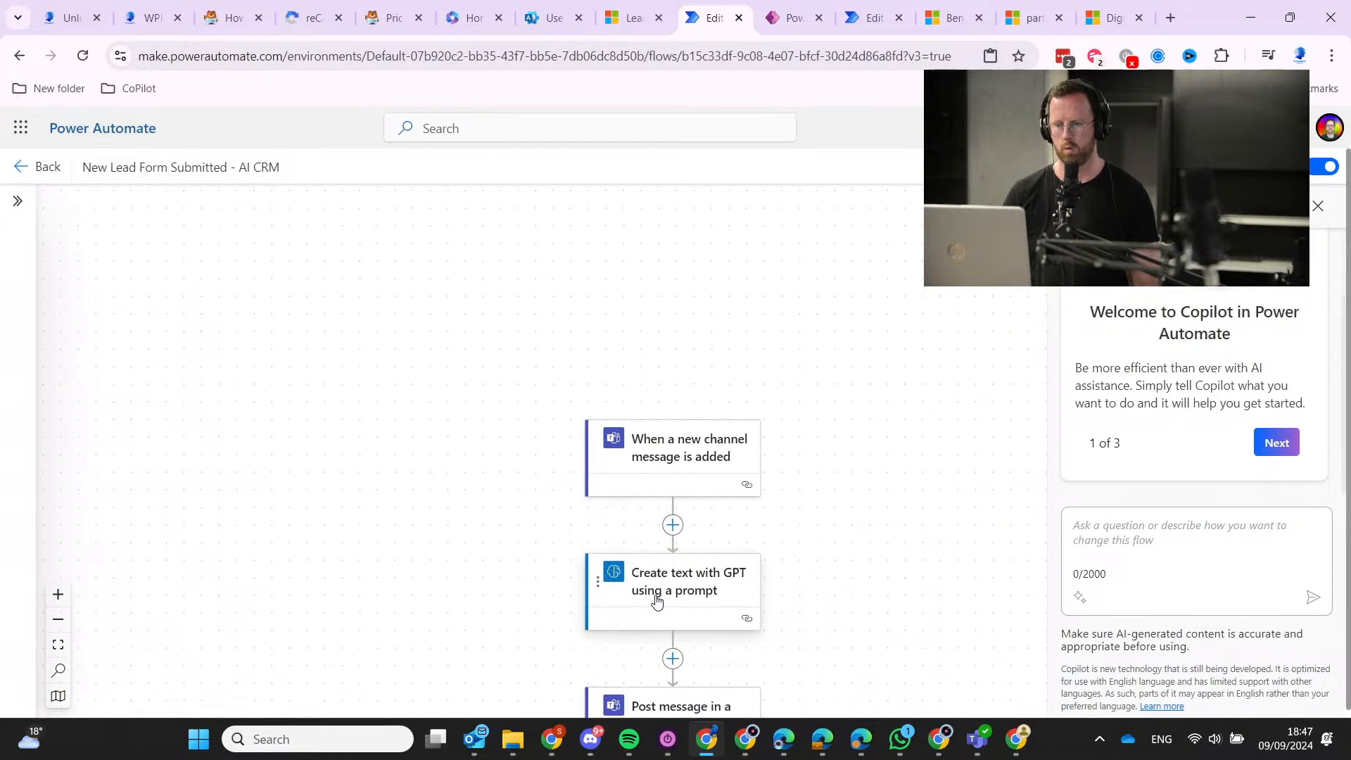
{"action": "scroll", "coordinate": [654, 675], "scroll_direction": "down", "scroll_amount": 2}
{"action": "left_click", "coordinate": [647, 548]}
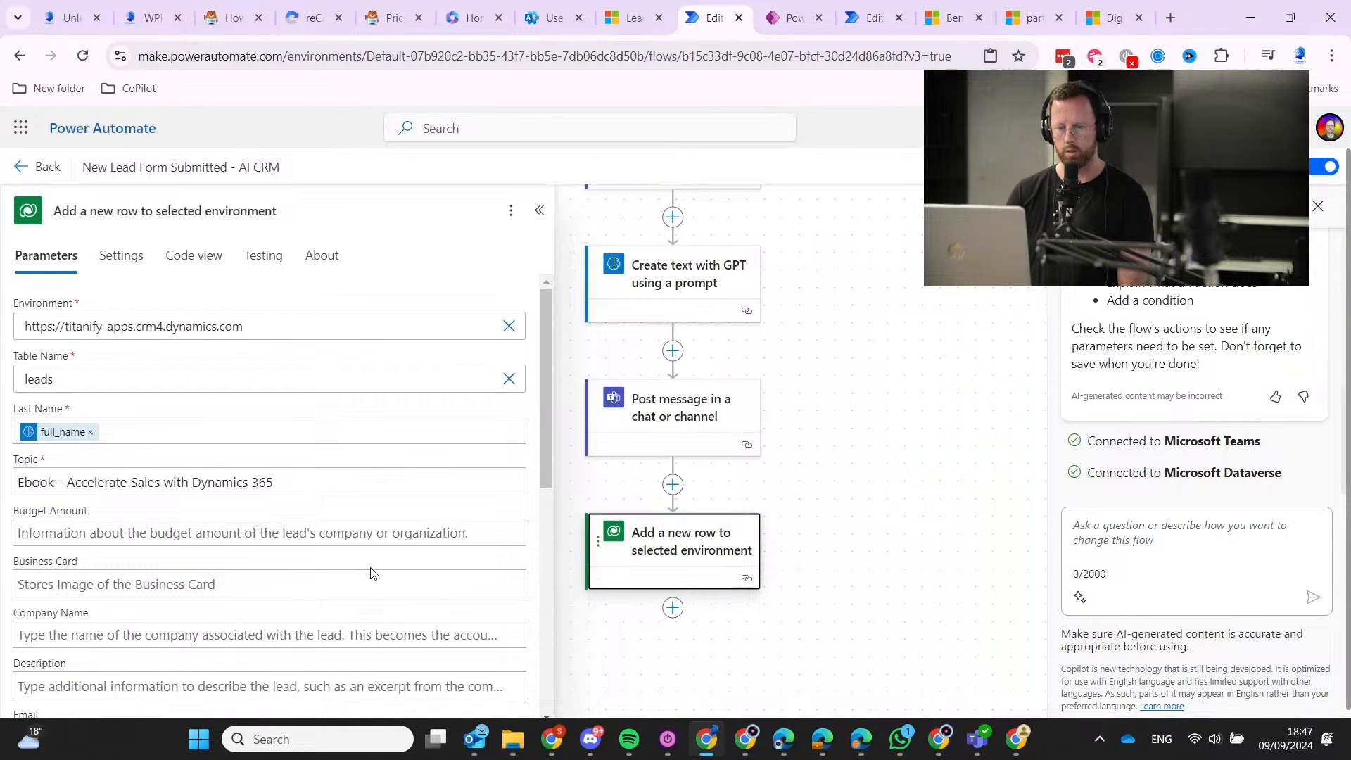
{"action": "scroll", "coordinate": [371, 573], "scroll_direction": "down", "scroll_amount": 10}
{"action": "scroll", "coordinate": [211, 591], "scroll_direction": "down", "scroll_amount": 1}
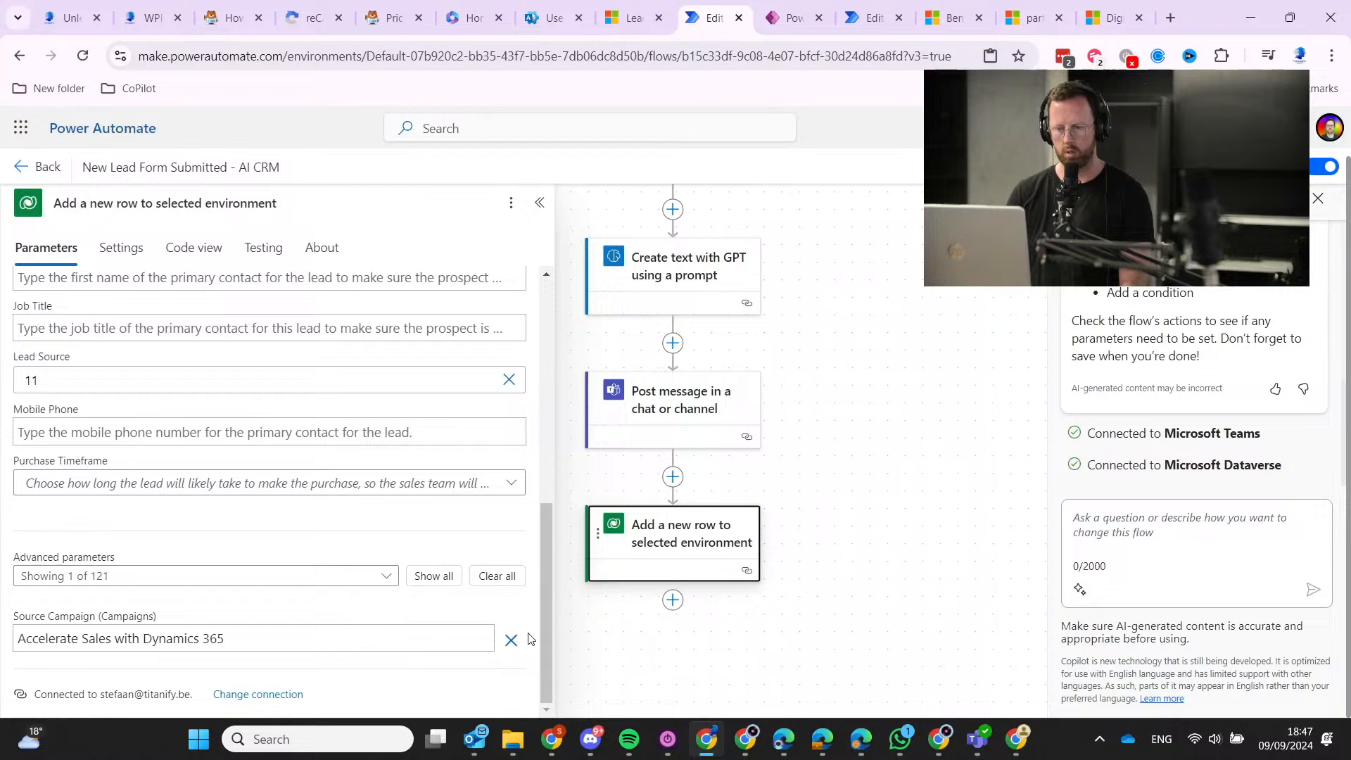
{"action": "left_click", "coordinate": [511, 640]}
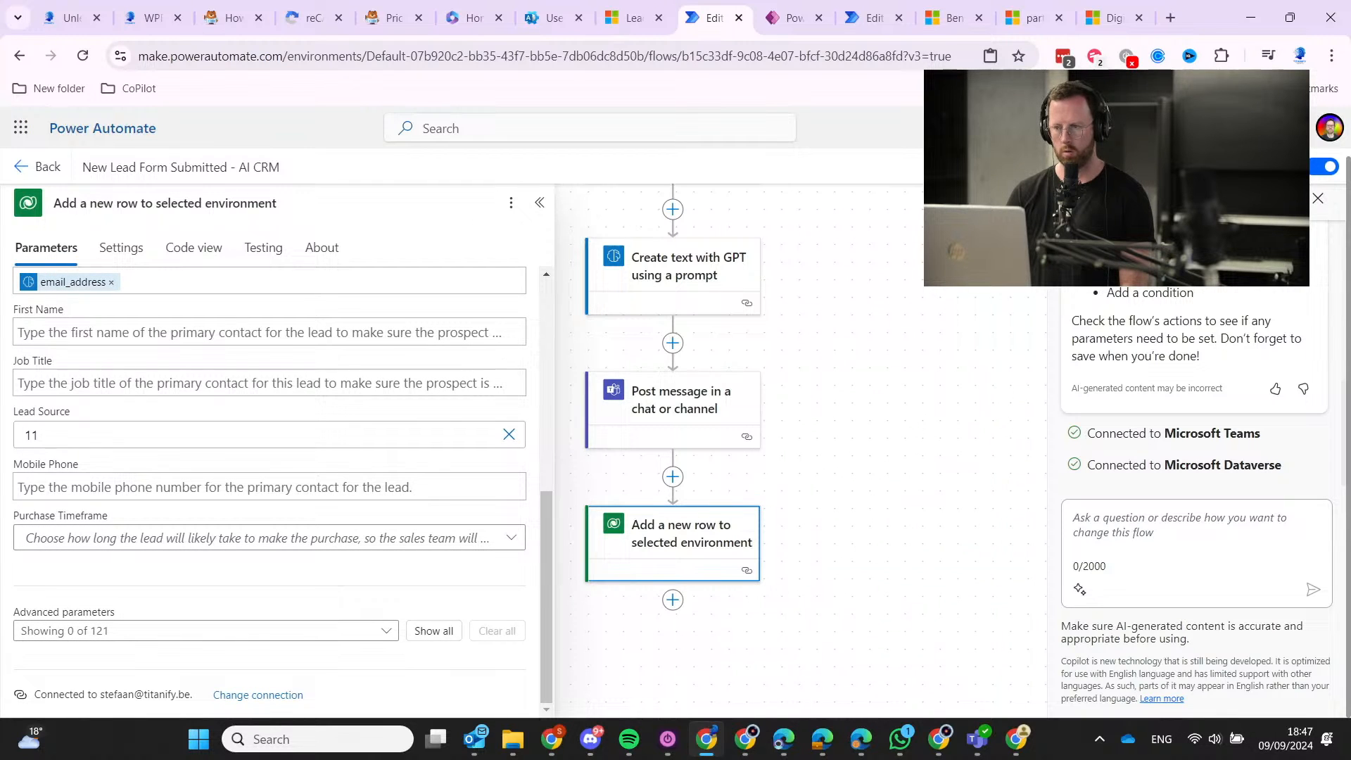
{"action": "key", "text": "ctrl+s"}
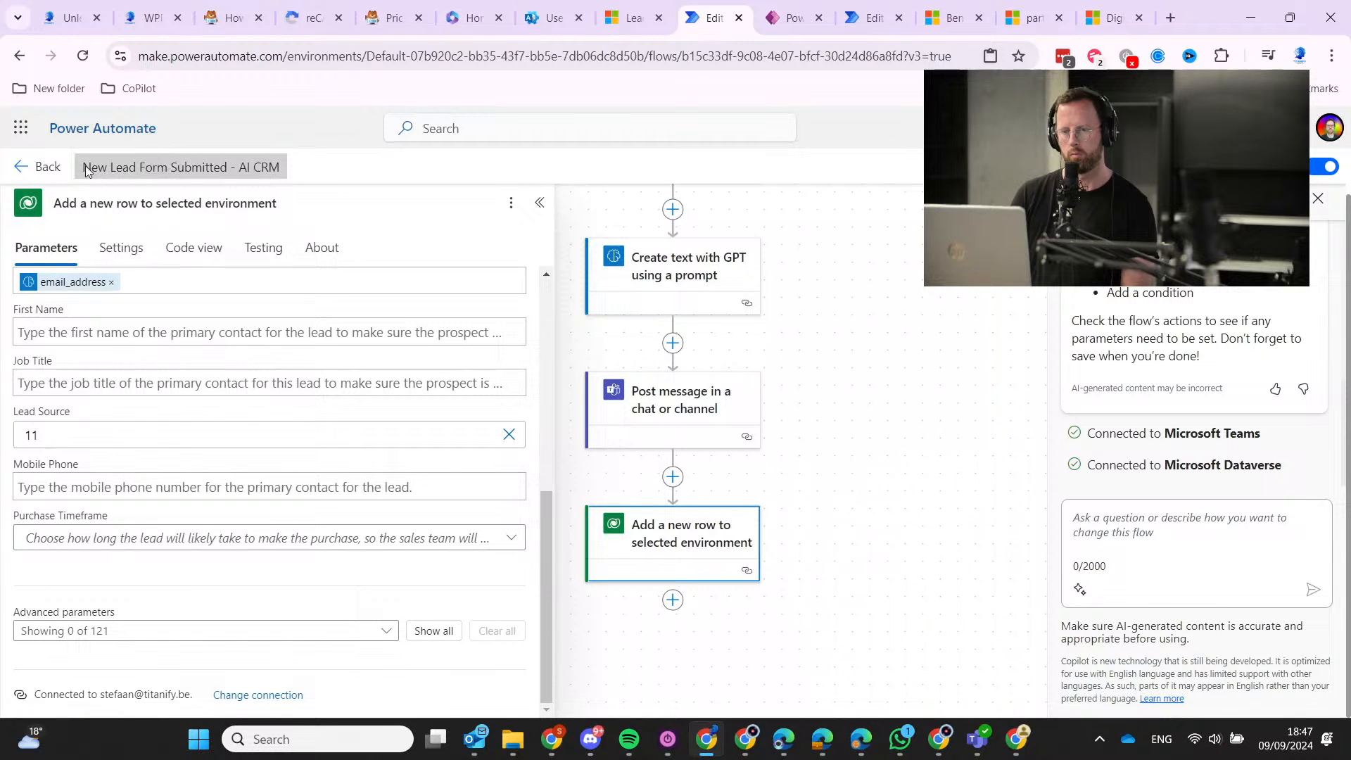
Resubmit the most recent failed run of the lead flow.
{"action": "left_click", "coordinate": [26, 169]}
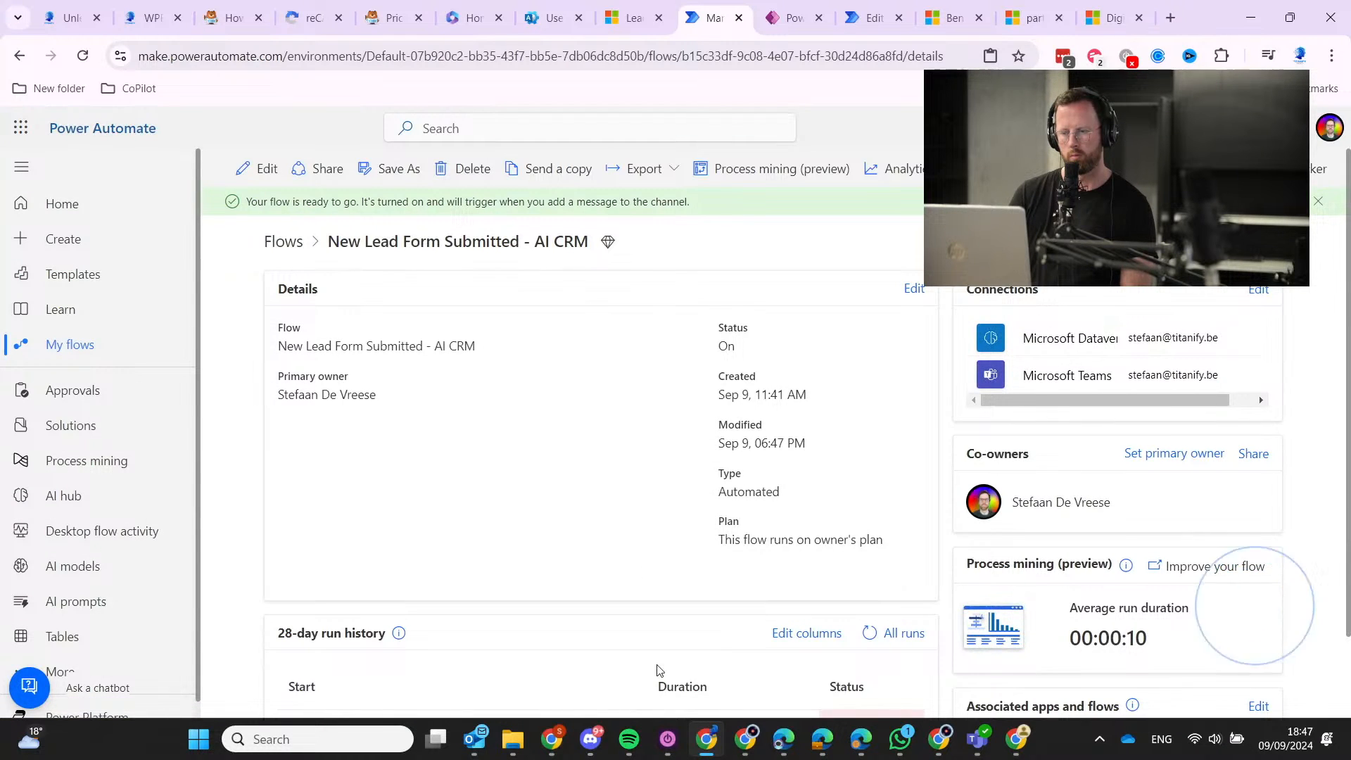
{"action": "left_click", "coordinate": [394, 641]}
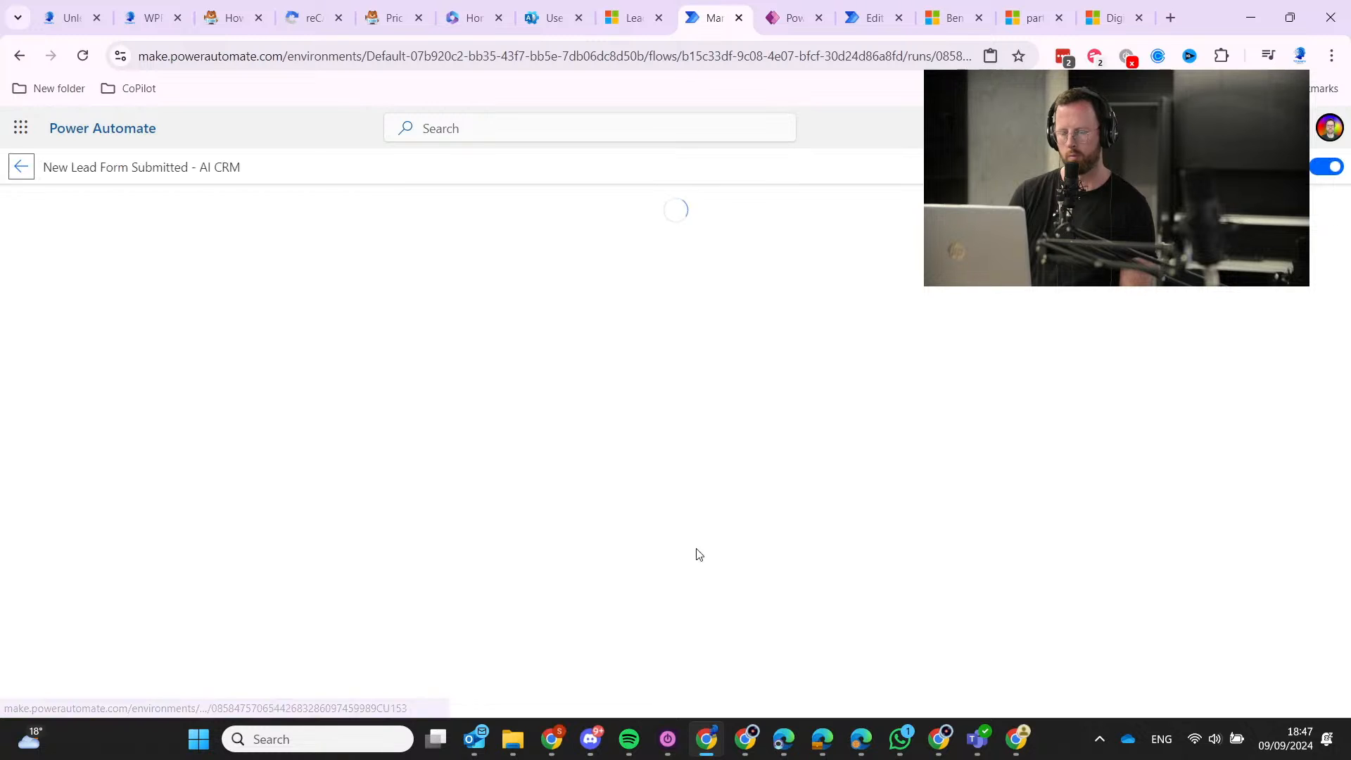
{"action": "left_click", "coordinate": [747, 169]}
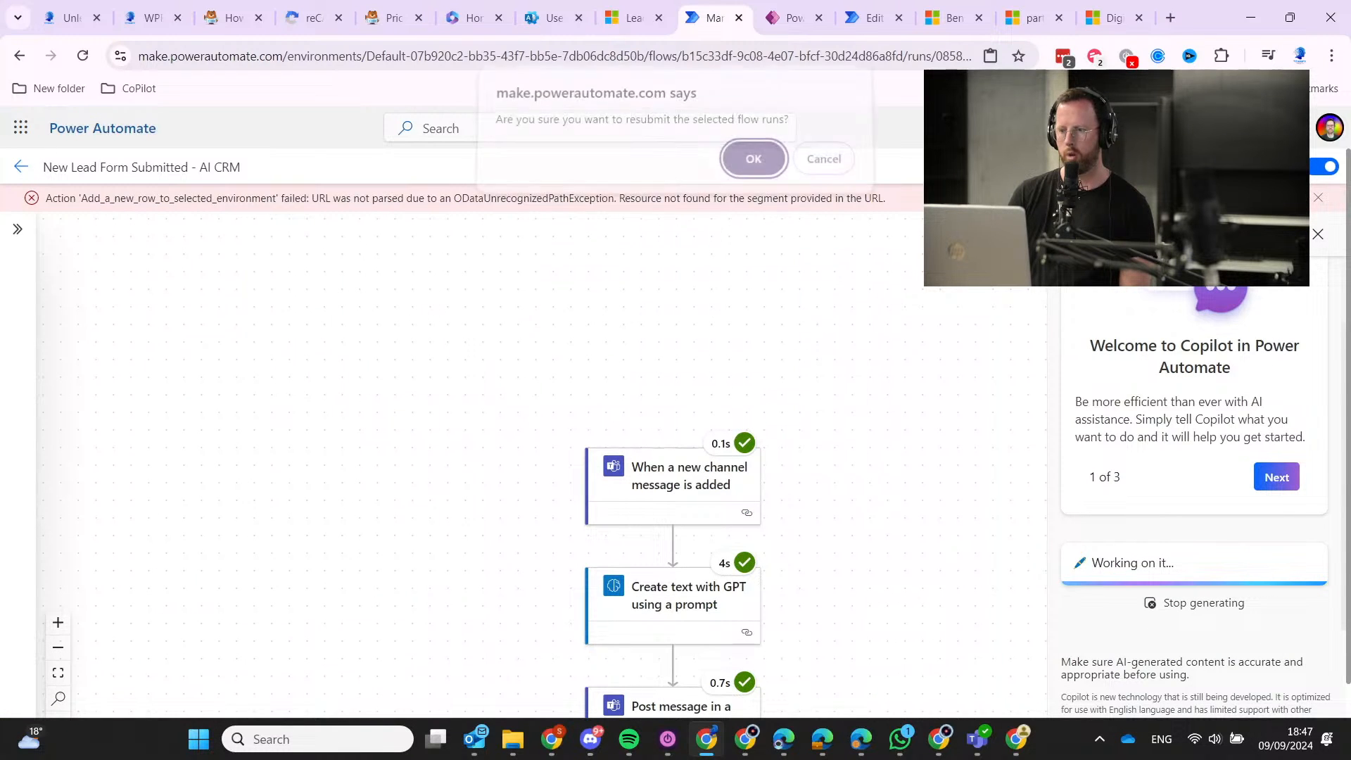
{"action": "left_click", "coordinate": [749, 176]}
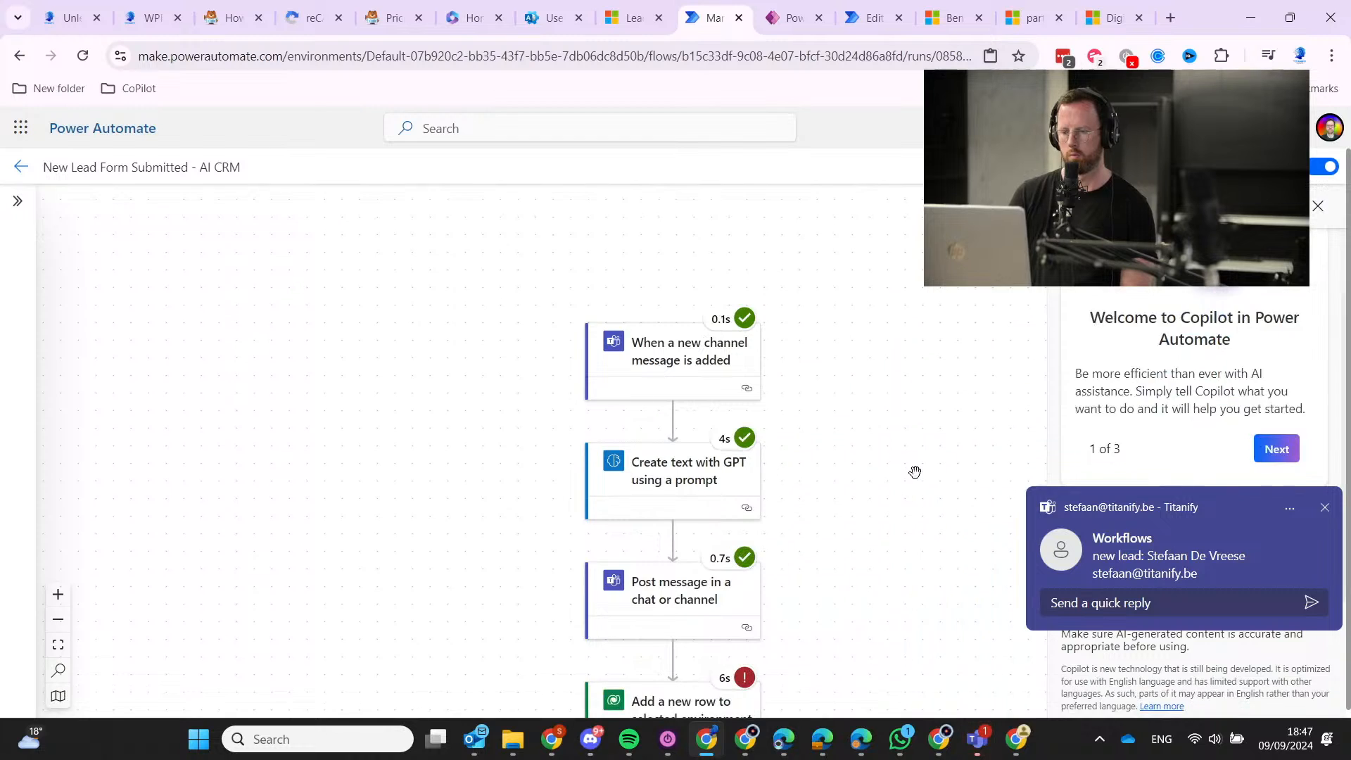
Copy the failed step's 'URL was not parsed' error message and search it on Bing.
{"action": "scroll", "coordinate": [905, 455], "scroll_direction": "down", "scroll_amount": 2}
{"action": "left_click", "coordinate": [681, 582]}
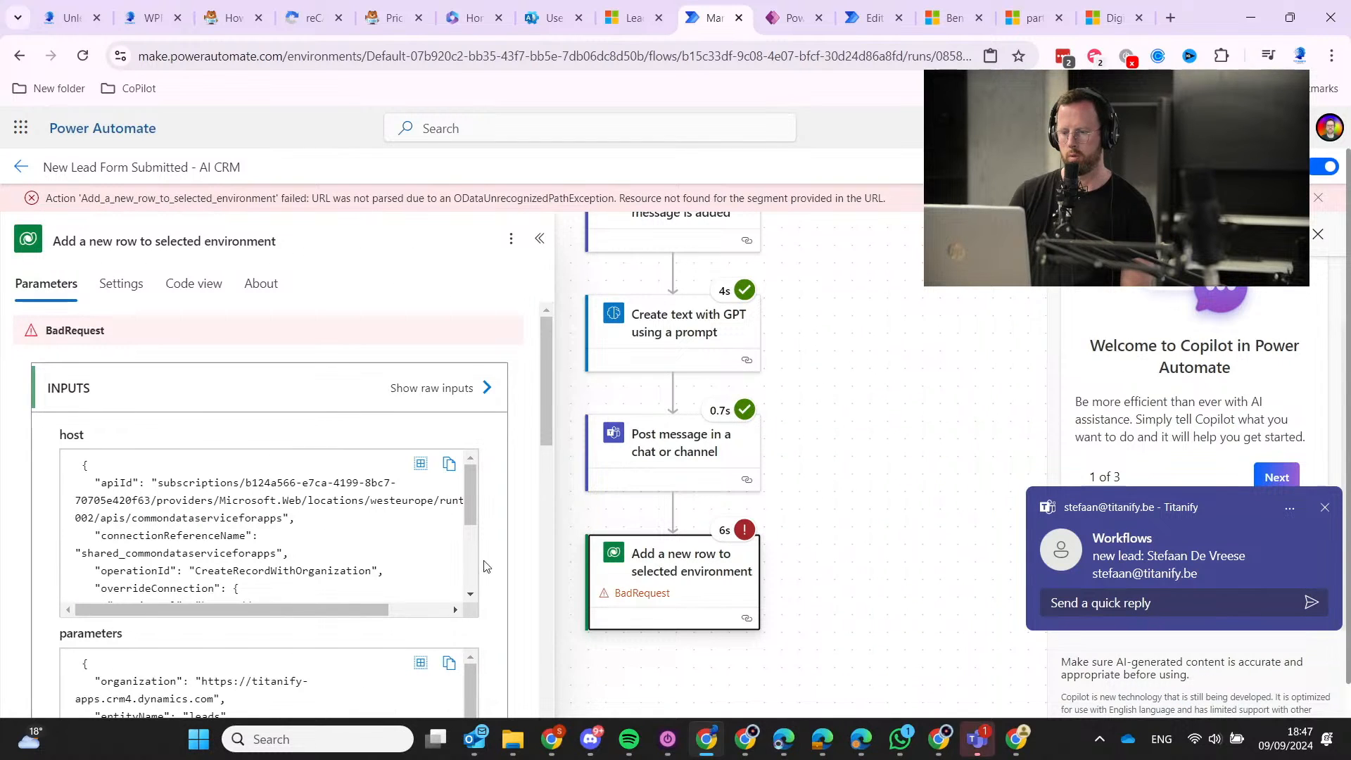
{"action": "scroll", "coordinate": [500, 520], "scroll_direction": "down", "scroll_amount": 5}
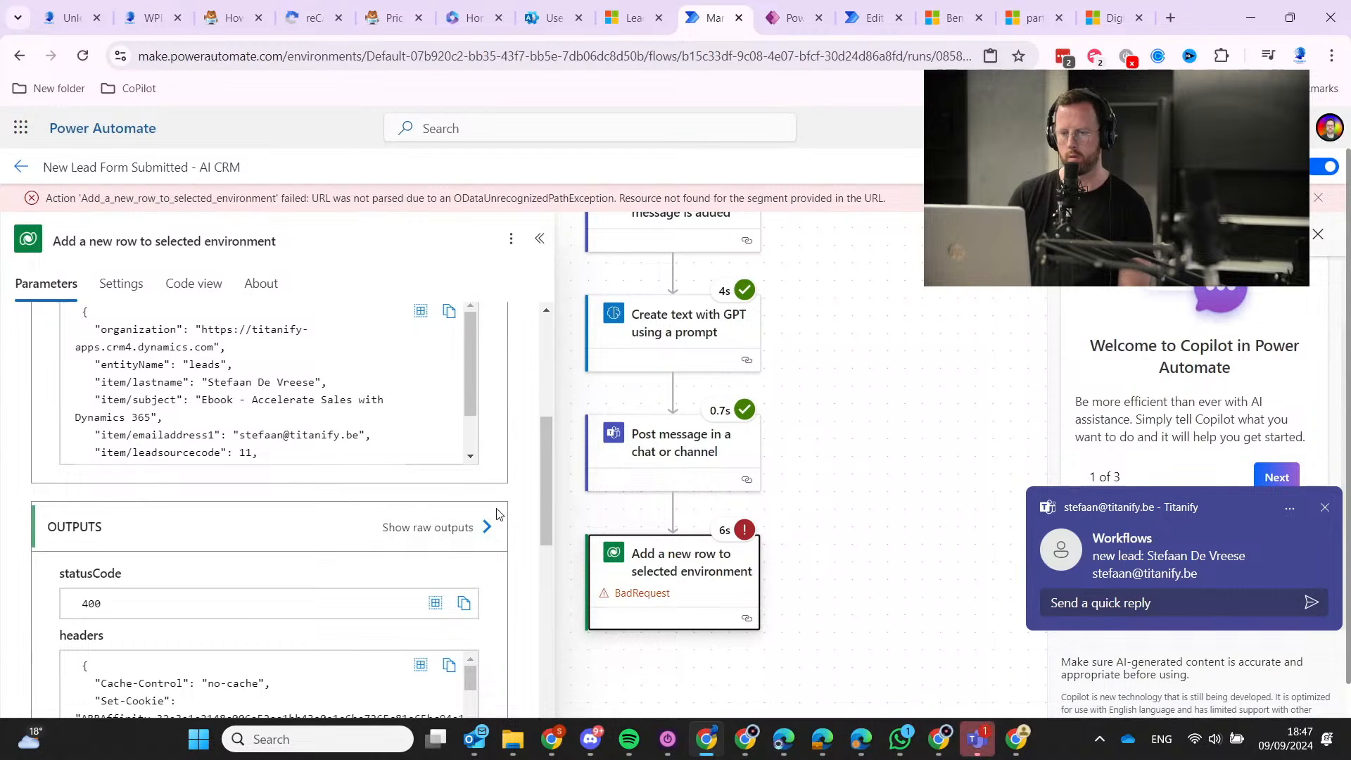
{"action": "scroll", "coordinate": [497, 509], "scroll_direction": "down", "scroll_amount": 3}
{"action": "scroll", "coordinate": [497, 508], "scroll_direction": "down", "scroll_amount": 5}
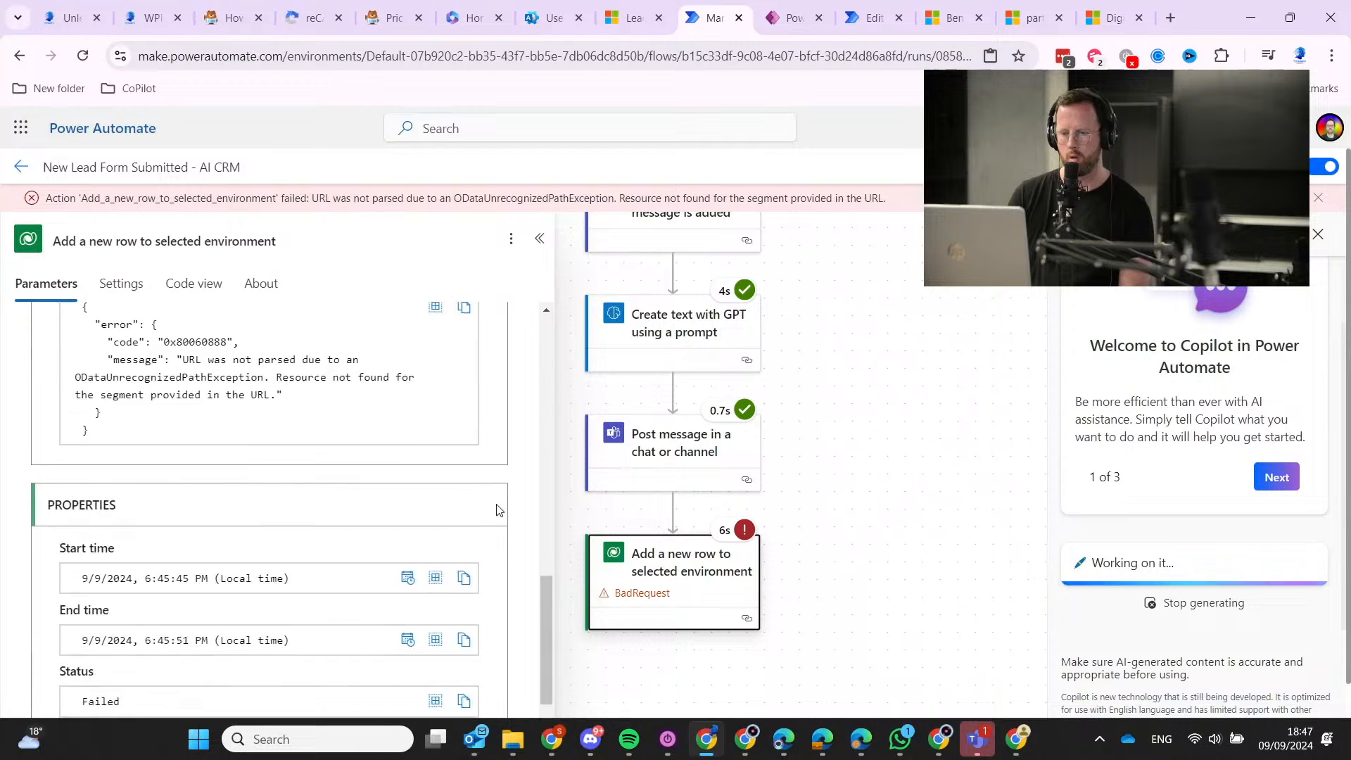
{"action": "scroll", "coordinate": [497, 509], "scroll_direction": "up", "scroll_amount": 2}
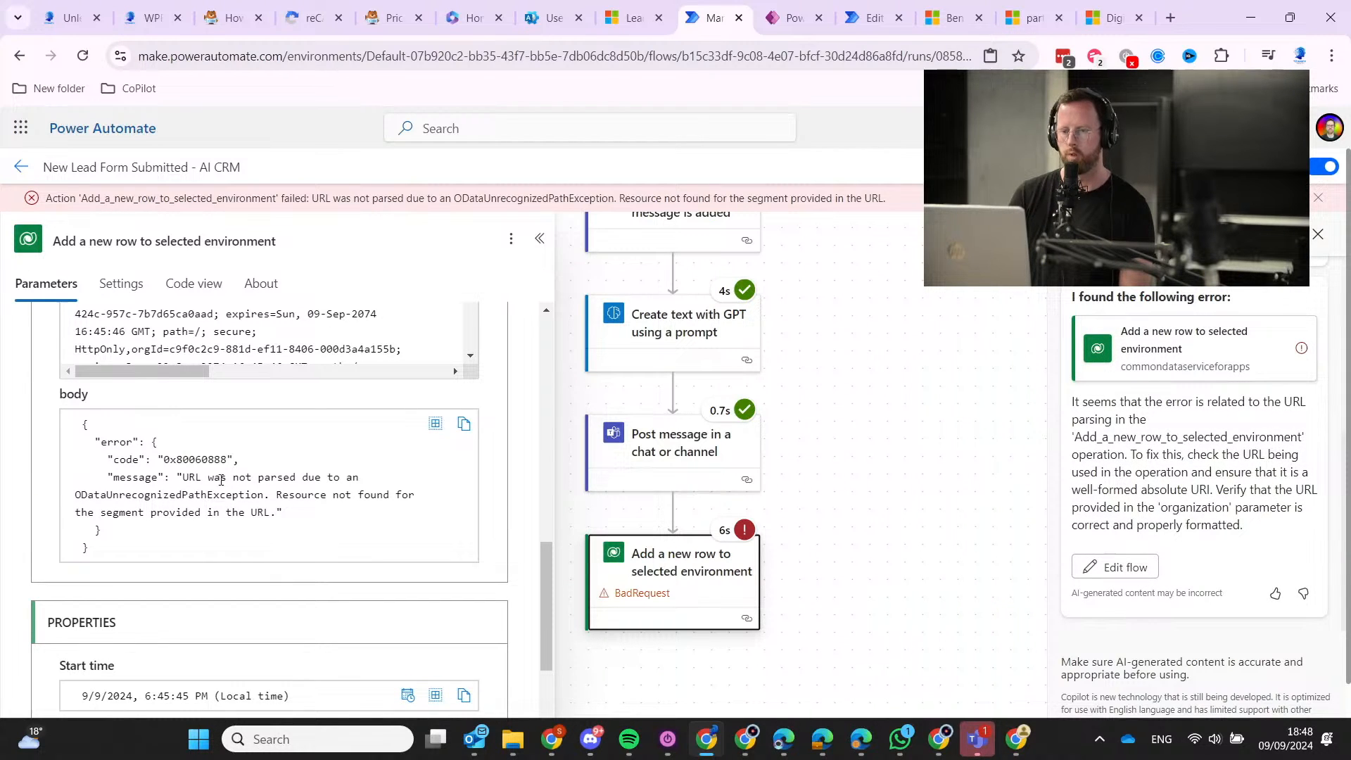
{"action": "left_click_drag", "start_coordinate": [184, 480], "coordinate": [267, 509]}
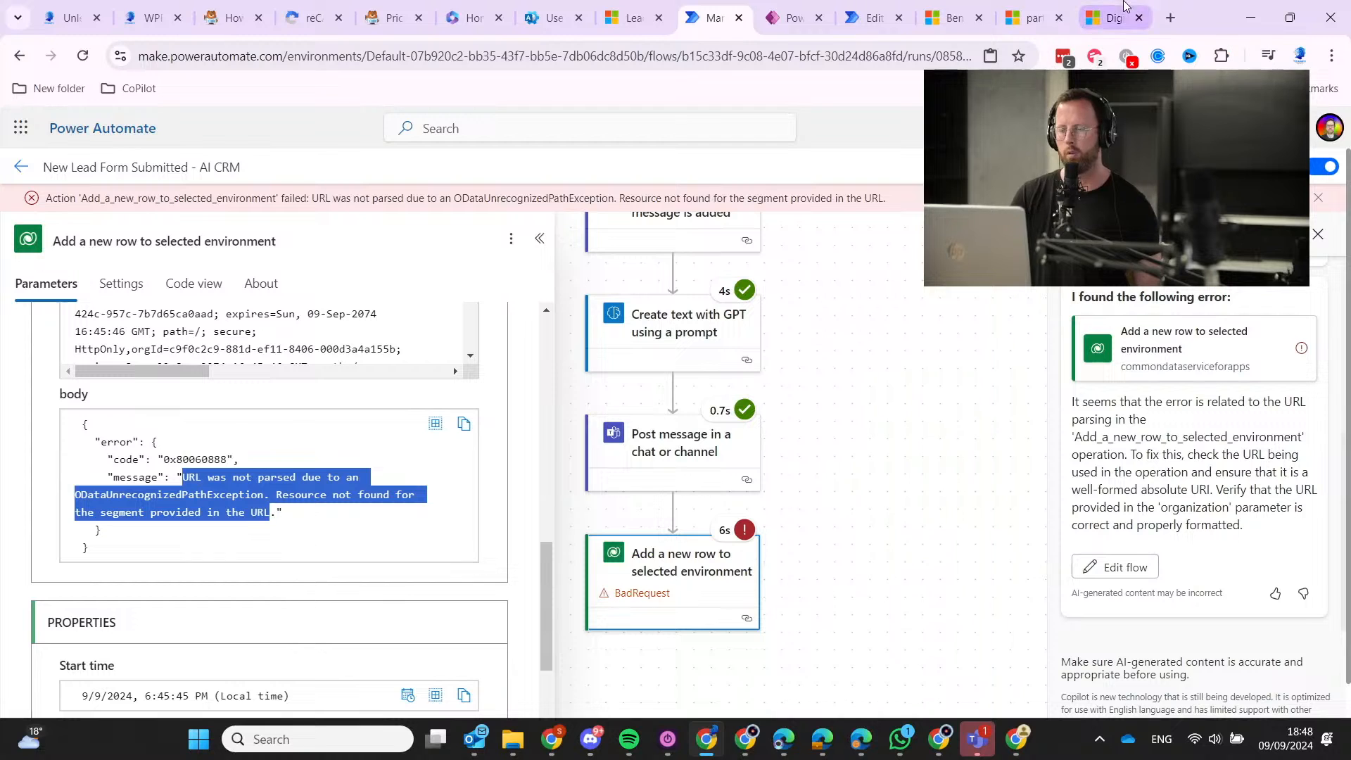
{"action": "left_click", "coordinate": [1170, 18]}
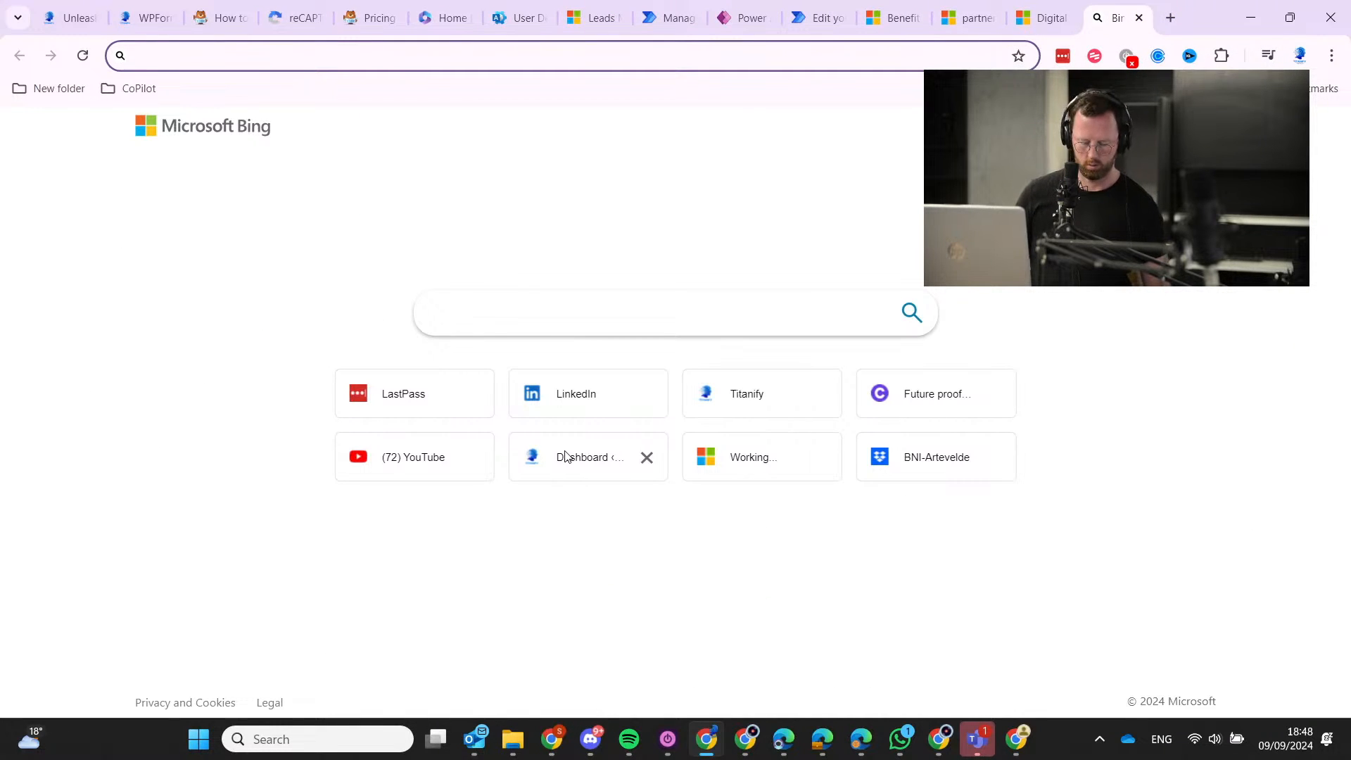
{"action": "type", "text": "URL was not parsed due to an ODataUnrecognizedPathException. Resource not found for the segment provided in the URL."}
{"action": "key", "text": "Return"}
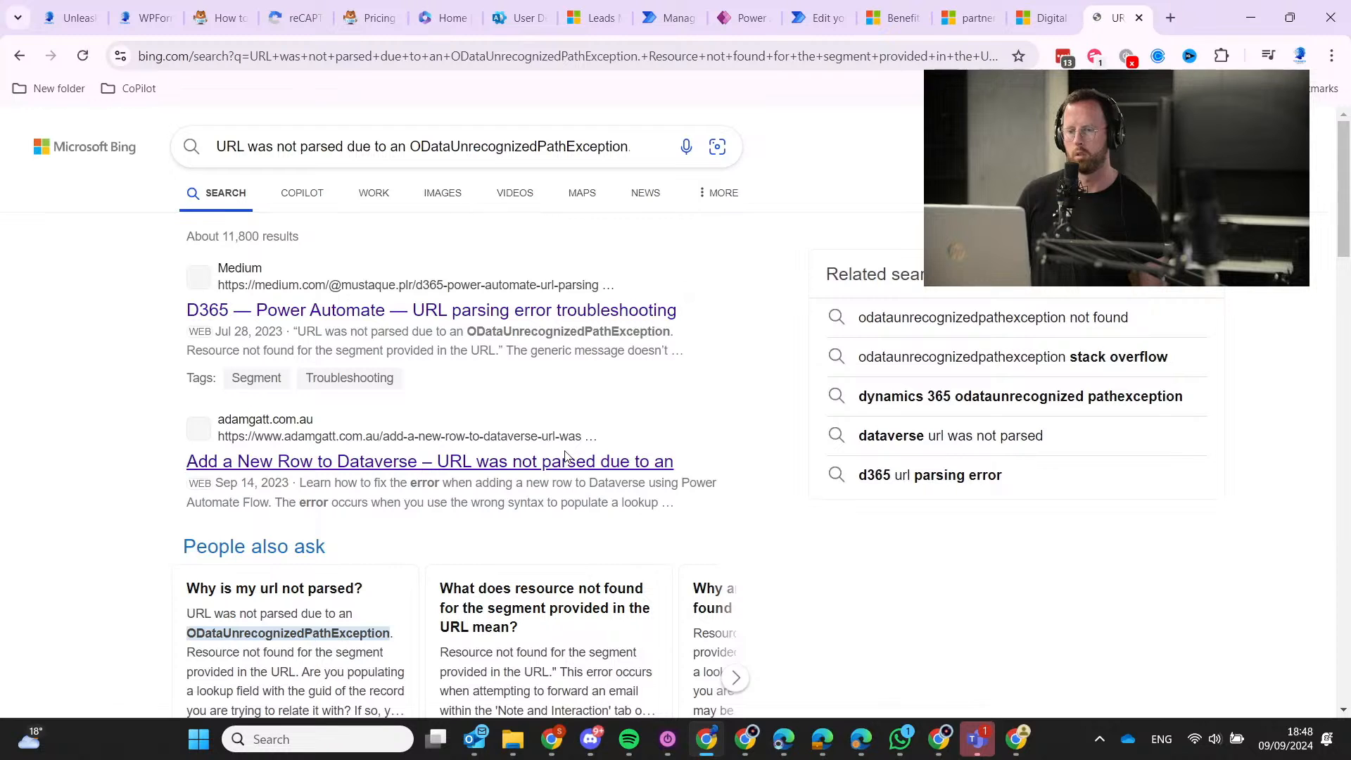
Restore down the browser on the failed run and read Copilot's 'organization' URL parameter advice.
{"action": "left_click", "coordinate": [616, 7]}
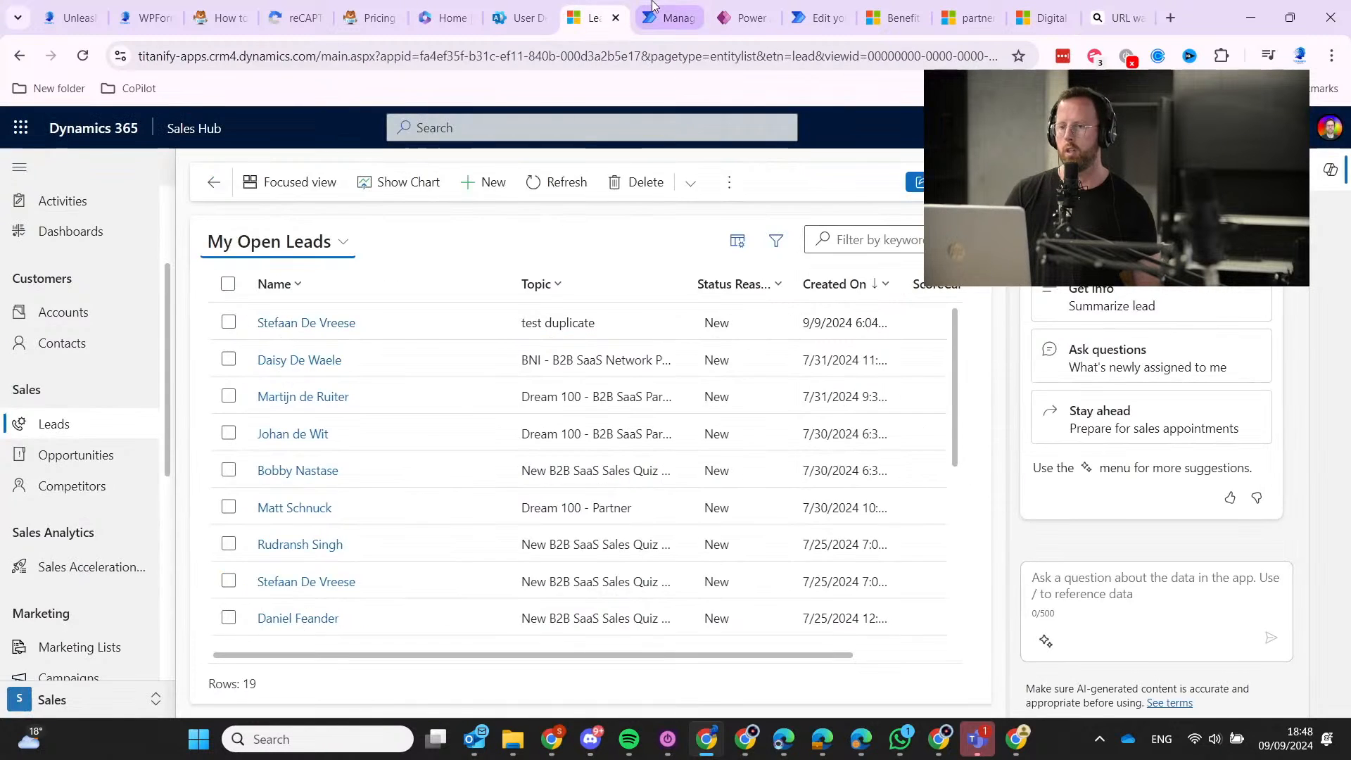
{"action": "left_click", "coordinate": [668, 15]}
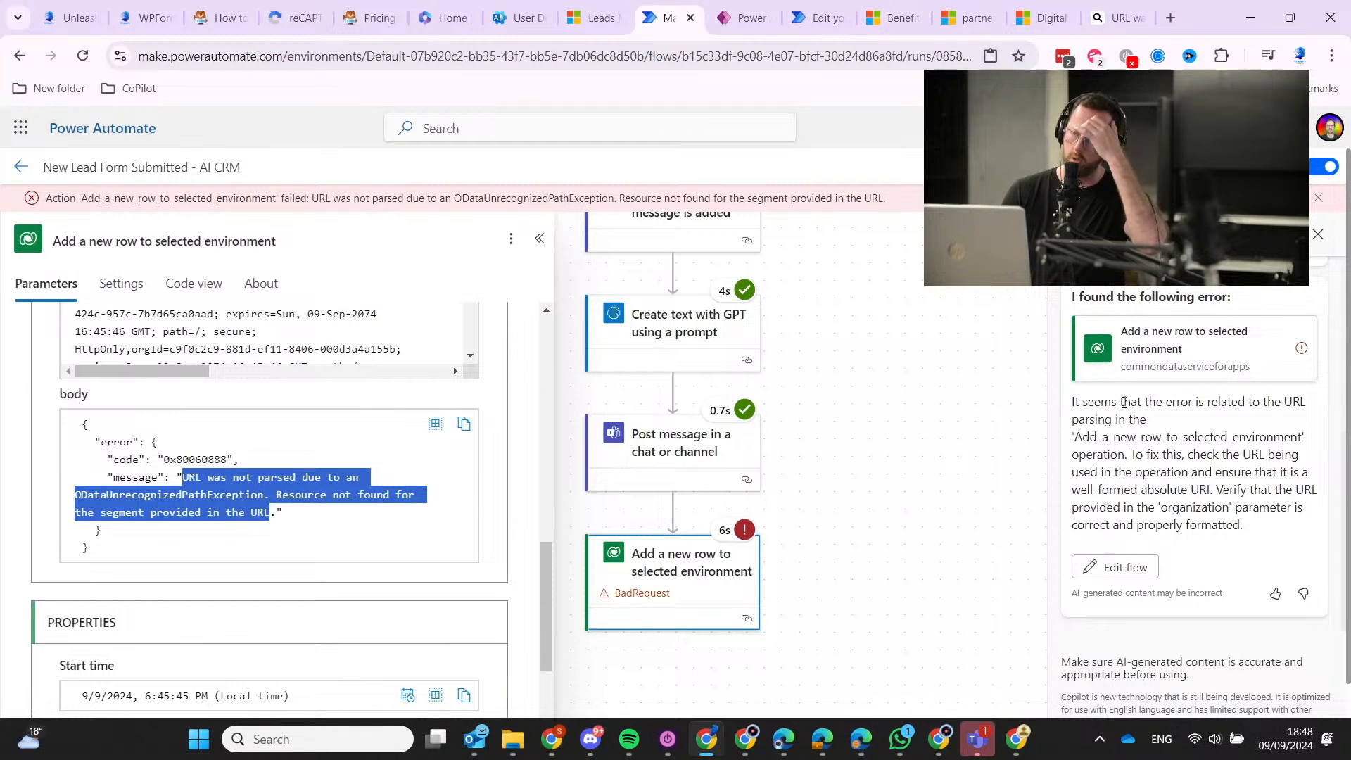
{"action": "left_click", "coordinate": [1289, 18]}
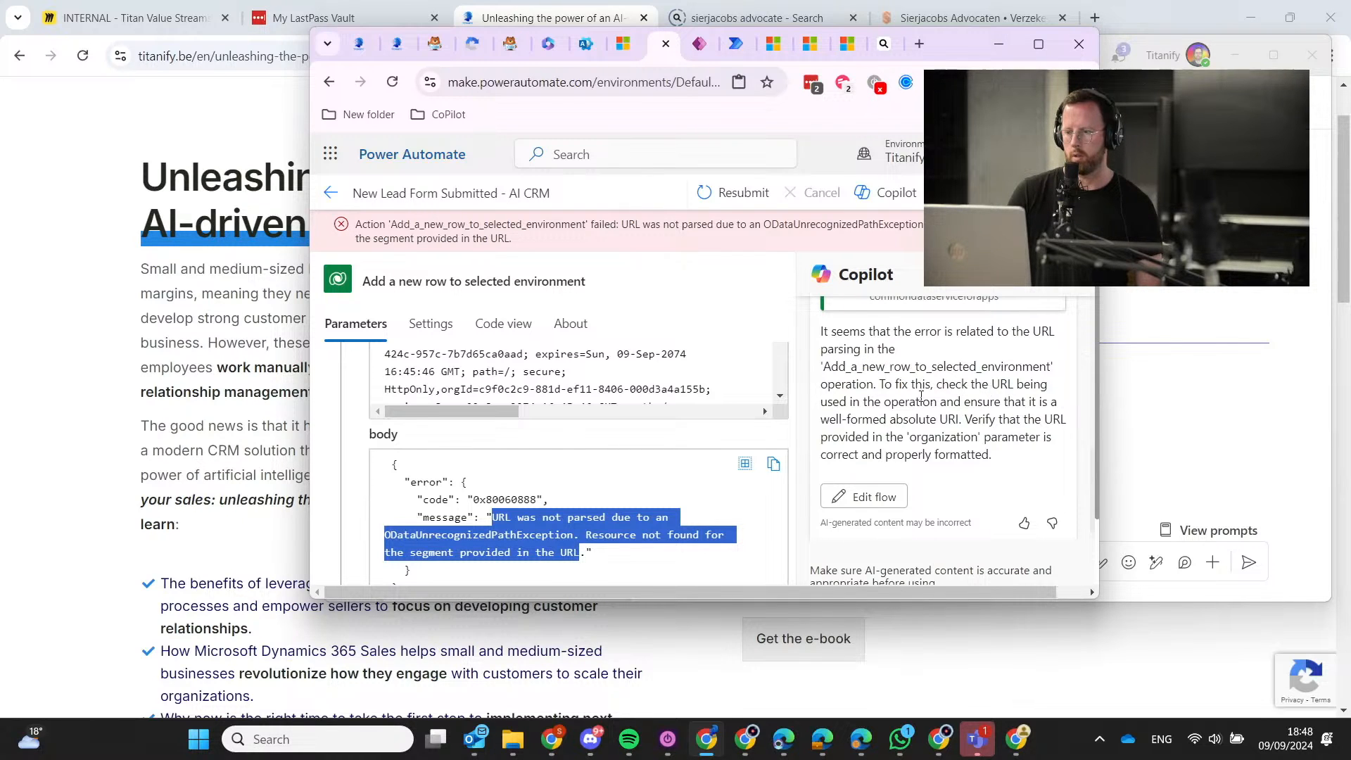
{"action": "left_click_drag", "start_coordinate": [894, 403], "coordinate": [1022, 420]}
{"action": "left_click", "coordinate": [941, 451]}
{"action": "scroll", "coordinate": [909, 403], "scroll_direction": "down", "scroll_amount": 1}
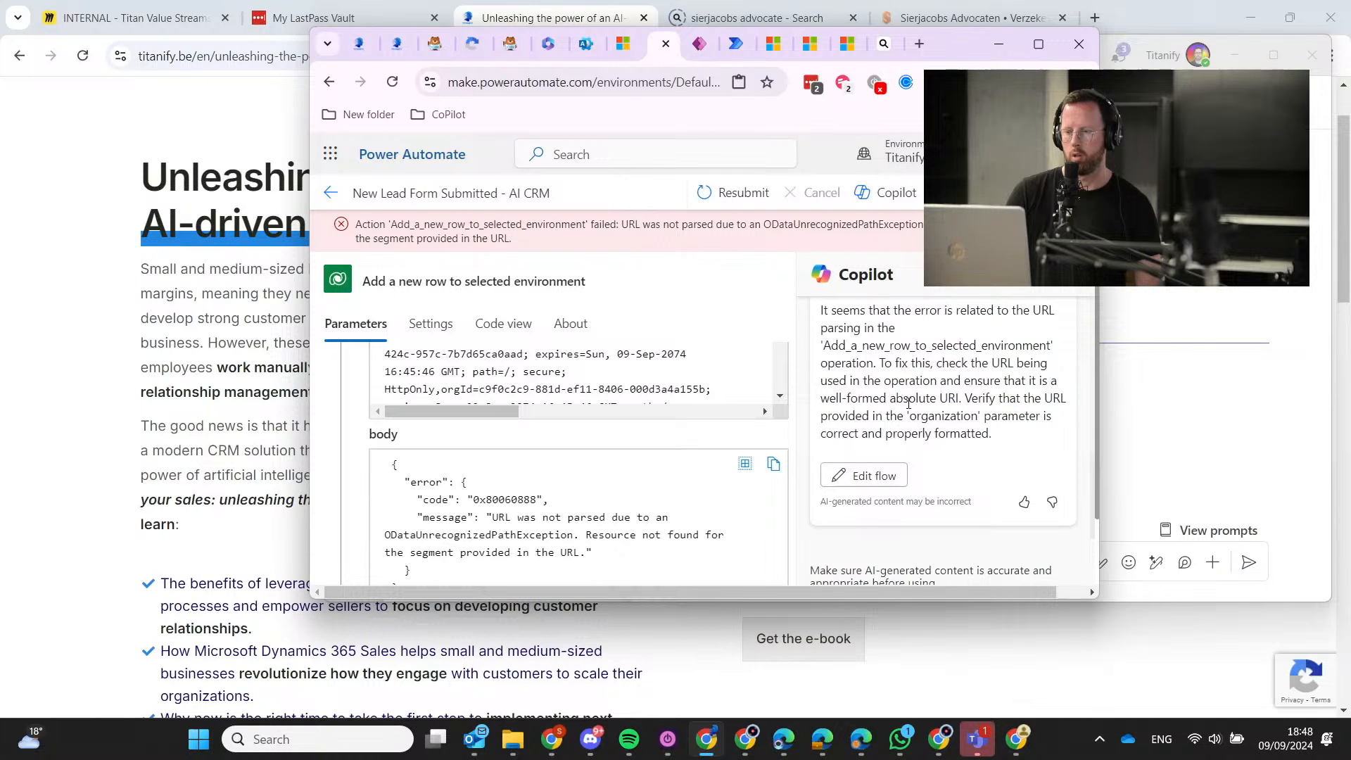
{"action": "scroll", "coordinate": [908, 404], "scroll_direction": "up", "scroll_amount": 10}
{"action": "scroll", "coordinate": [908, 403], "scroll_direction": "down", "scroll_amount": 10}
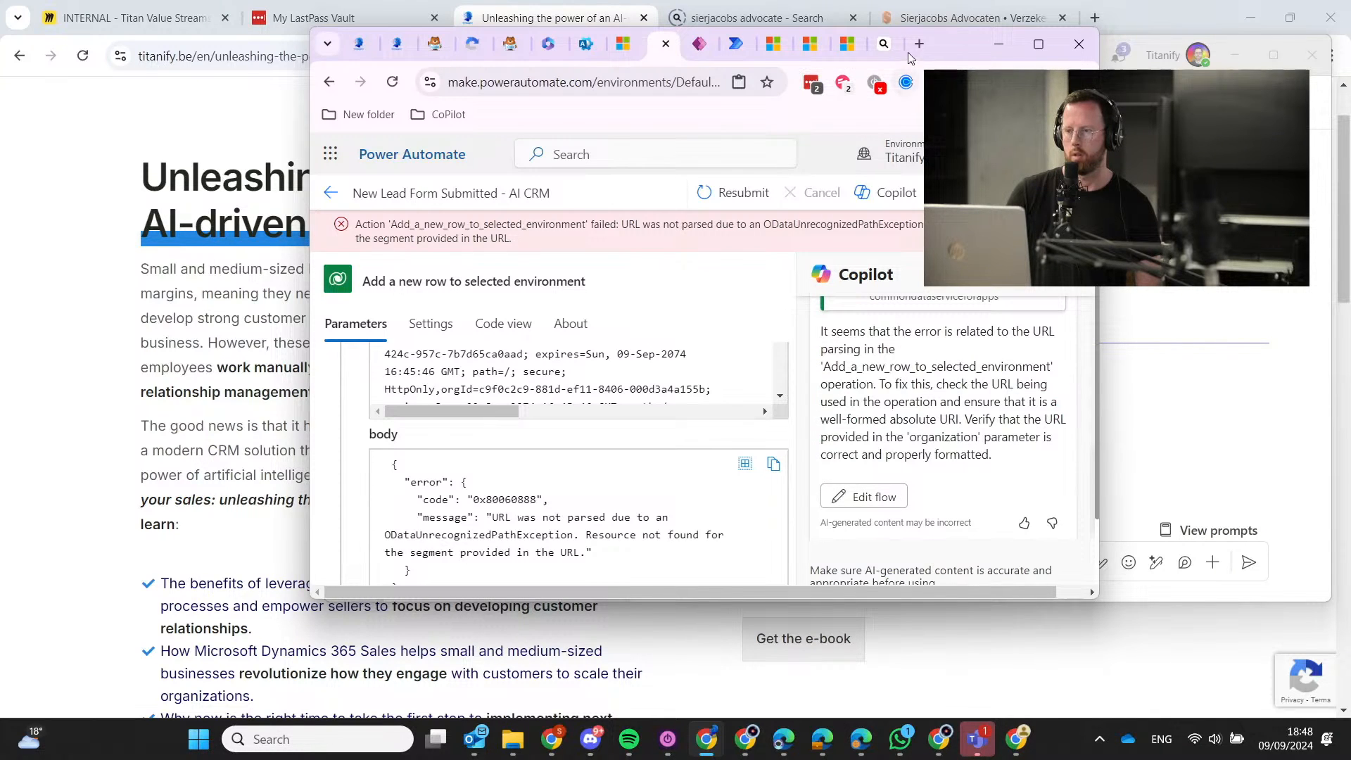
Open the 'Add a New Row to Dataverse – URL was not parsed' article from the Bing results.
{"action": "left_click", "coordinate": [878, 46]}
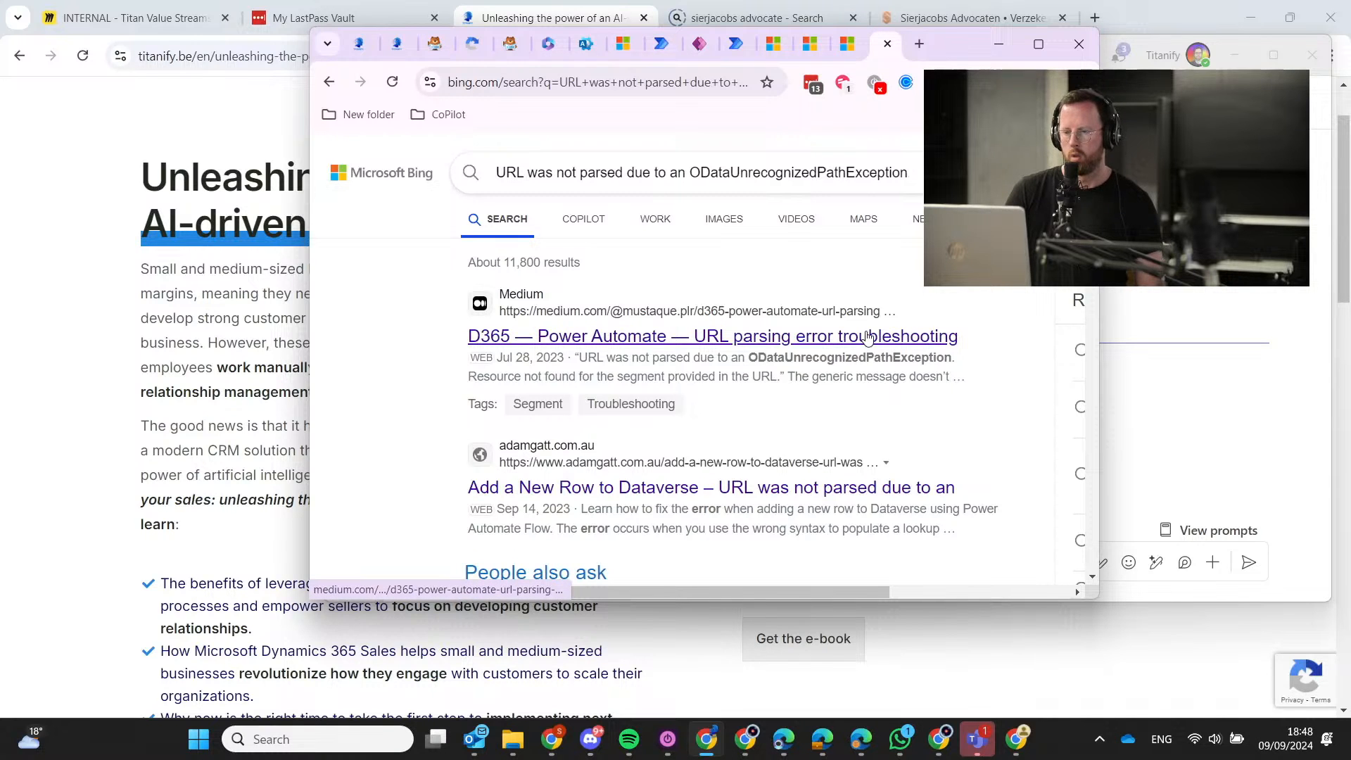
{"action": "left_click", "coordinate": [814, 487]}
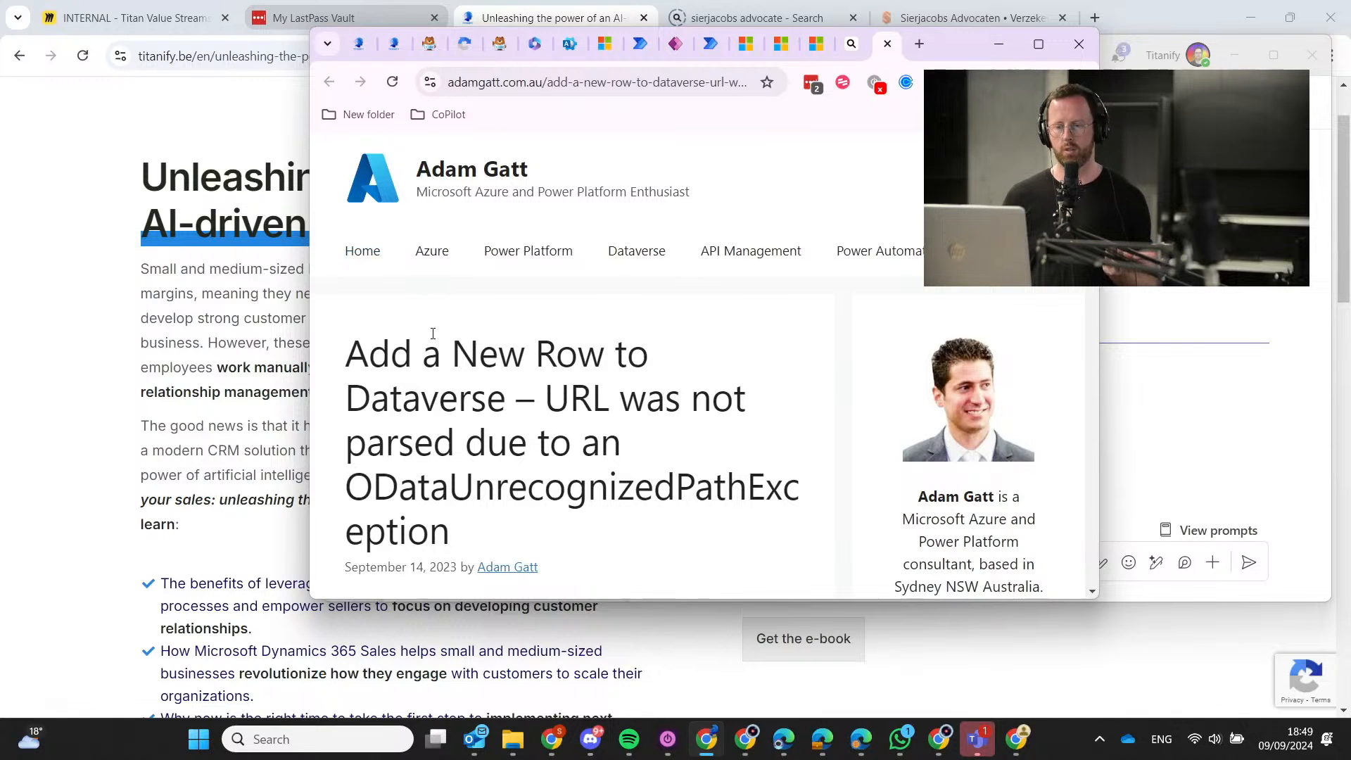
Read the blog's tip that lookup fields need logical plural entity names.
{"action": "scroll", "coordinate": [580, 422], "scroll_direction": "down", "scroll_amount": 6}
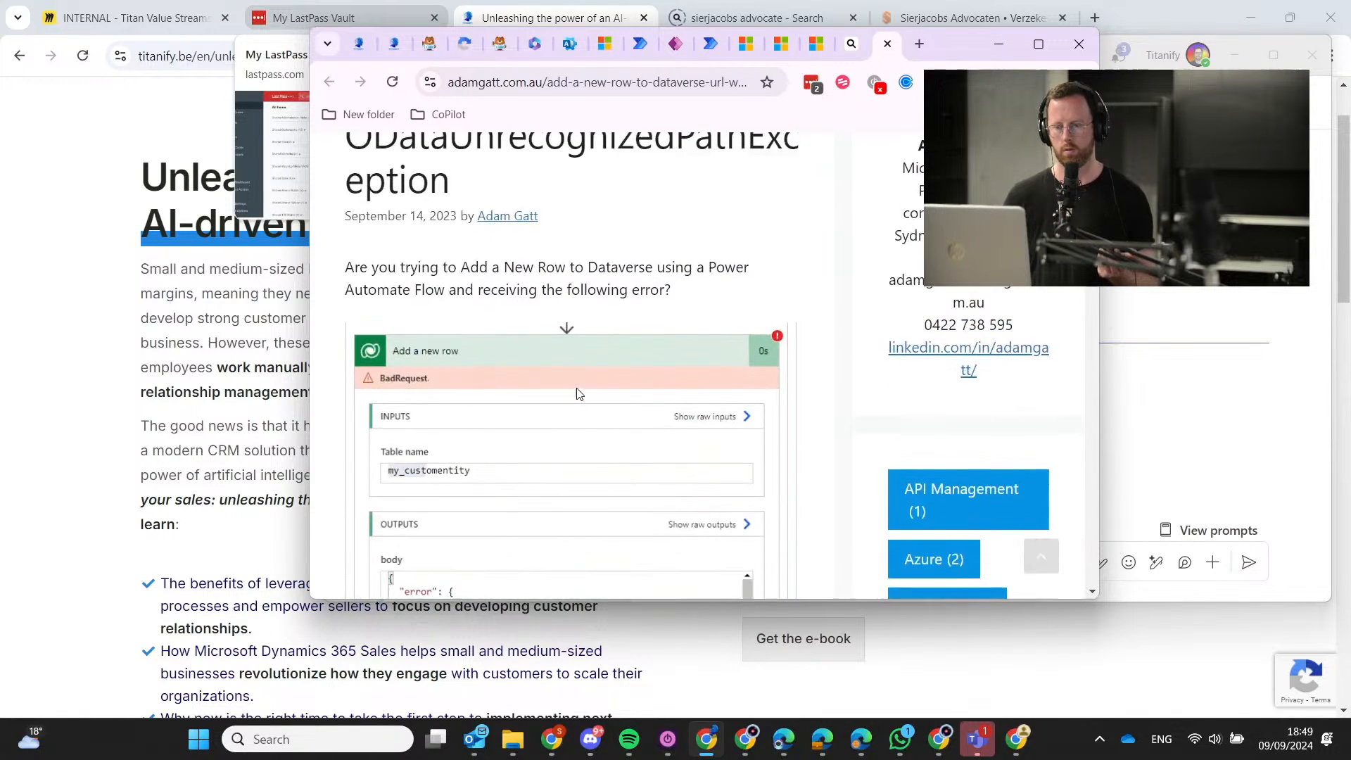
{"action": "scroll", "coordinate": [576, 387], "scroll_direction": "up", "scroll_amount": 1}
{"action": "scroll", "coordinate": [576, 394], "scroll_direction": "down", "scroll_amount": 6}
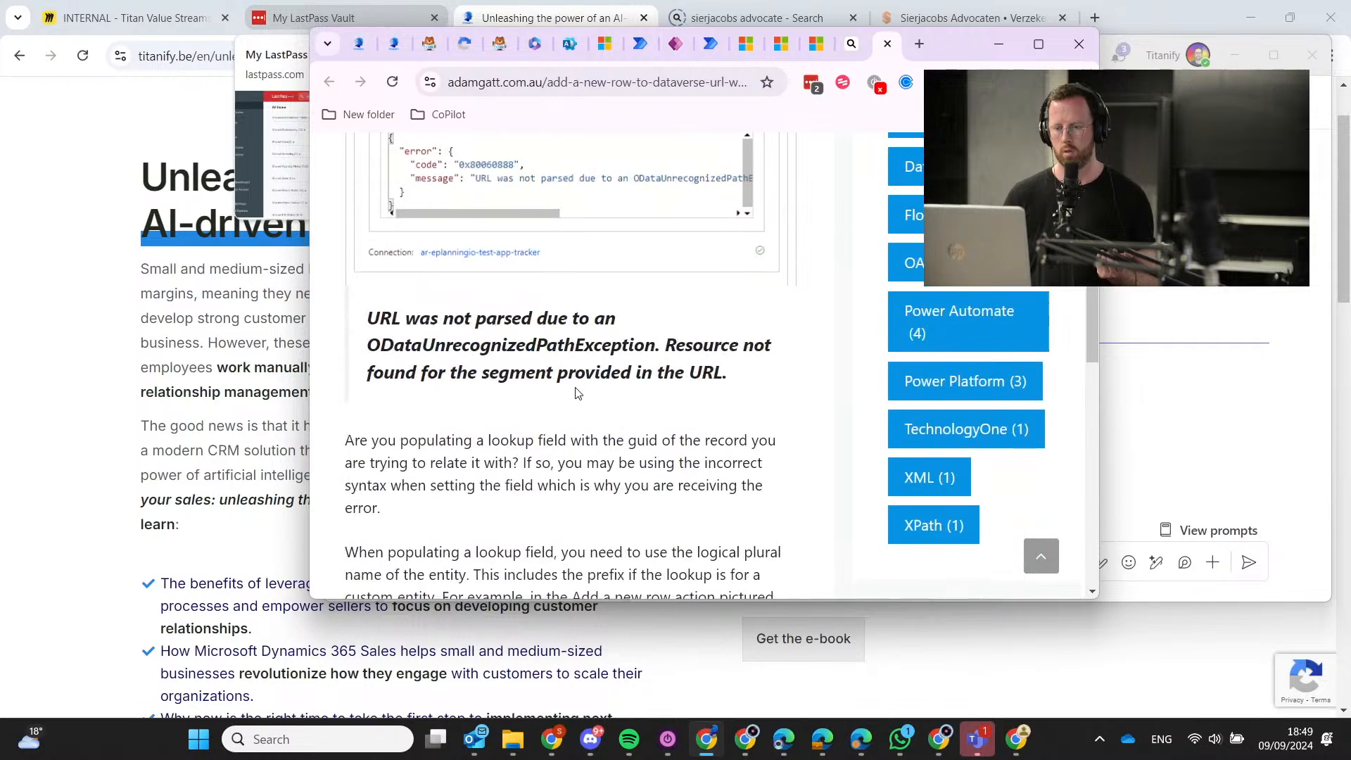
{"action": "scroll", "coordinate": [576, 391], "scroll_direction": "down", "scroll_amount": 3}
{"action": "scroll", "coordinate": [574, 392], "scroll_direction": "down", "scroll_amount": 3}
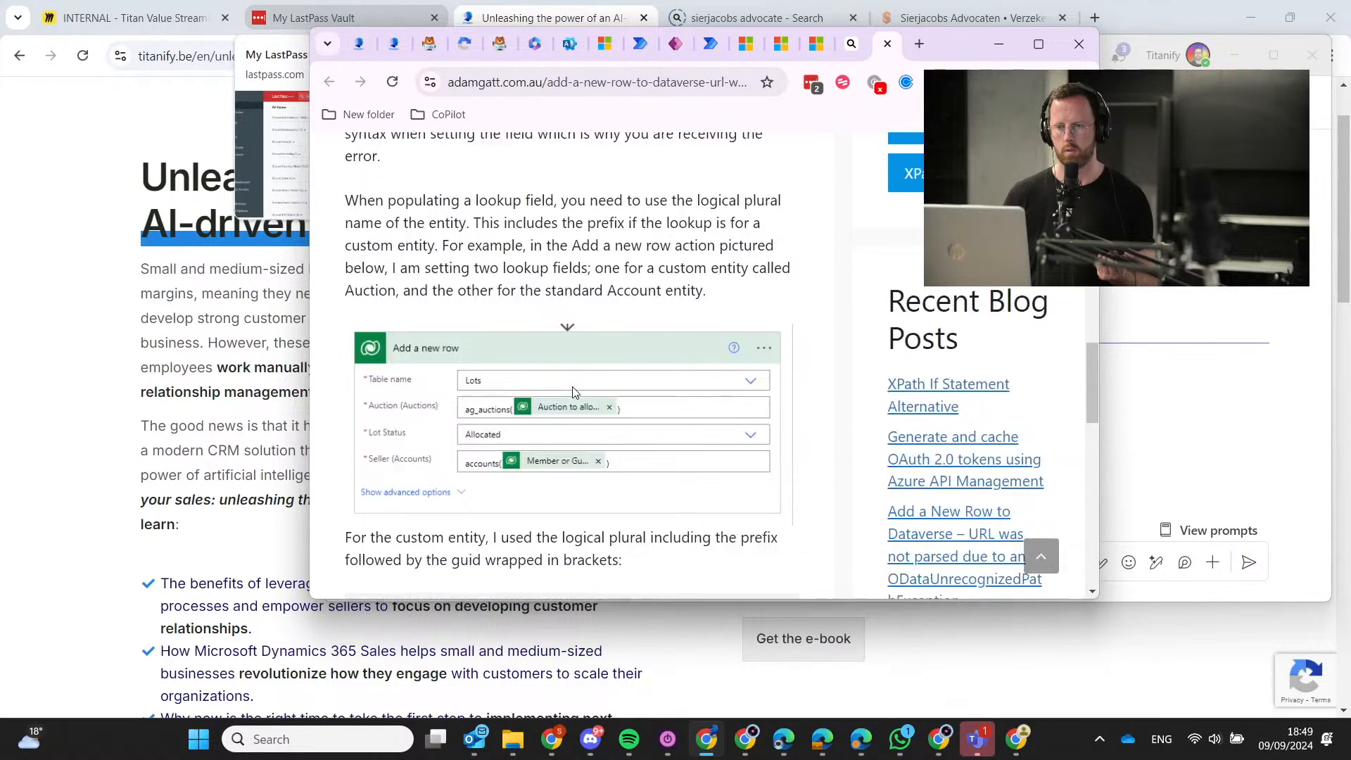
{"action": "scroll", "coordinate": [573, 392], "scroll_direction": "up", "scroll_amount": 3}
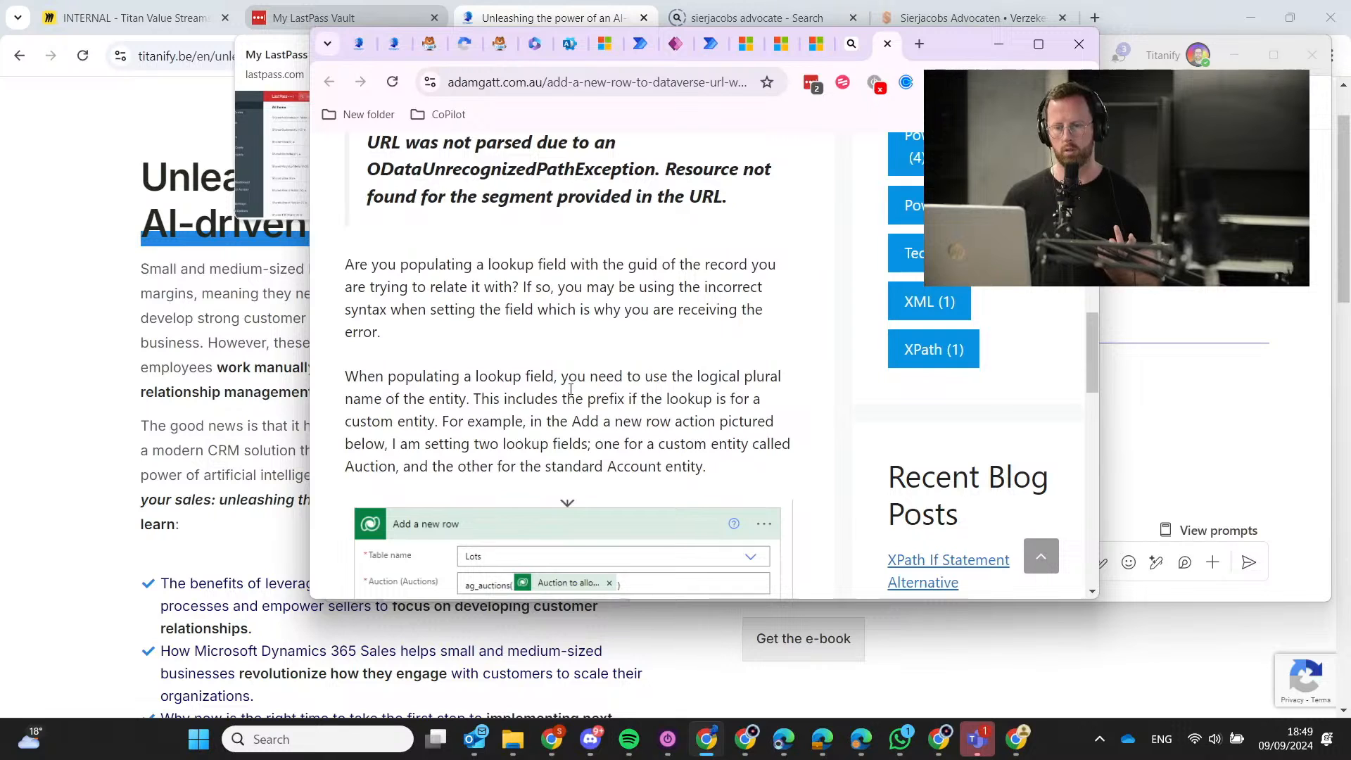
{"action": "scroll", "coordinate": [605, 338], "scroll_direction": "down", "scroll_amount": 1}
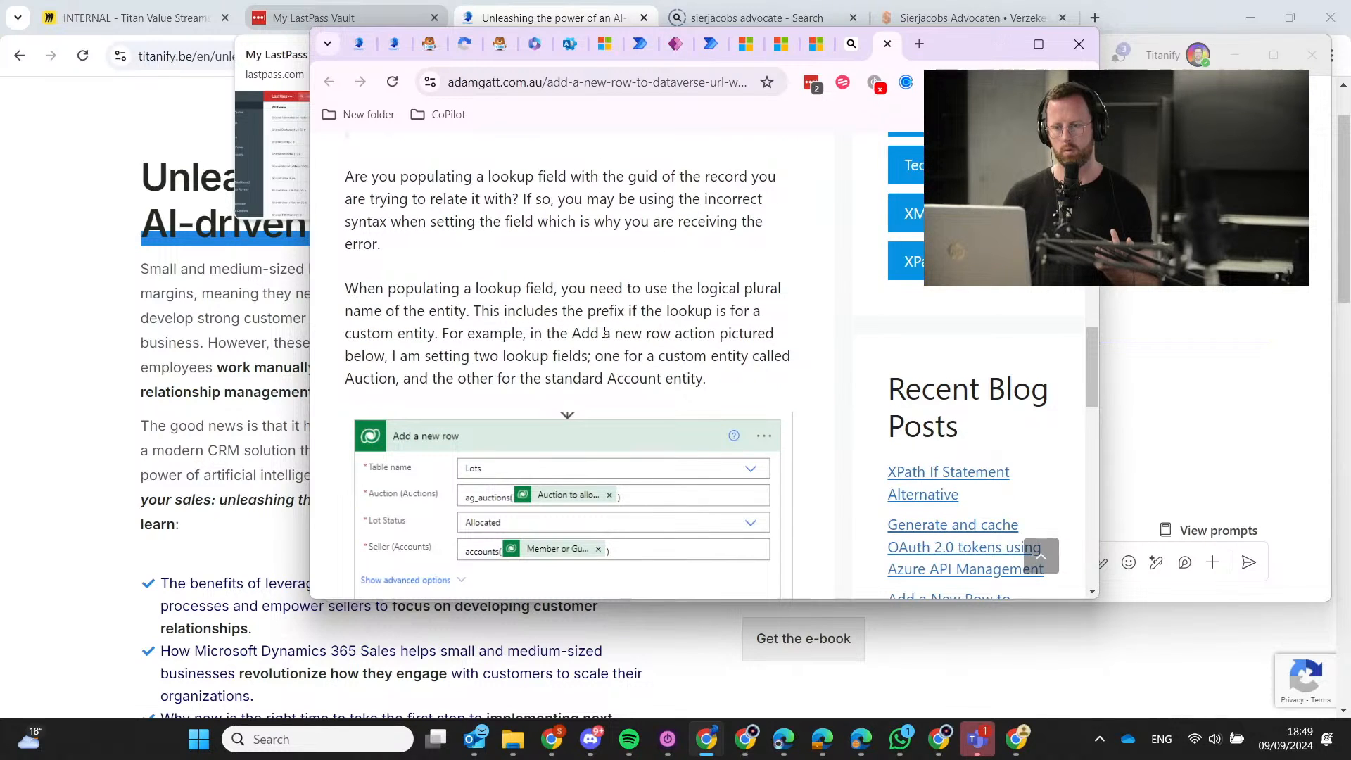
{"action": "scroll", "coordinate": [605, 332], "scroll_direction": "up", "scroll_amount": 2}
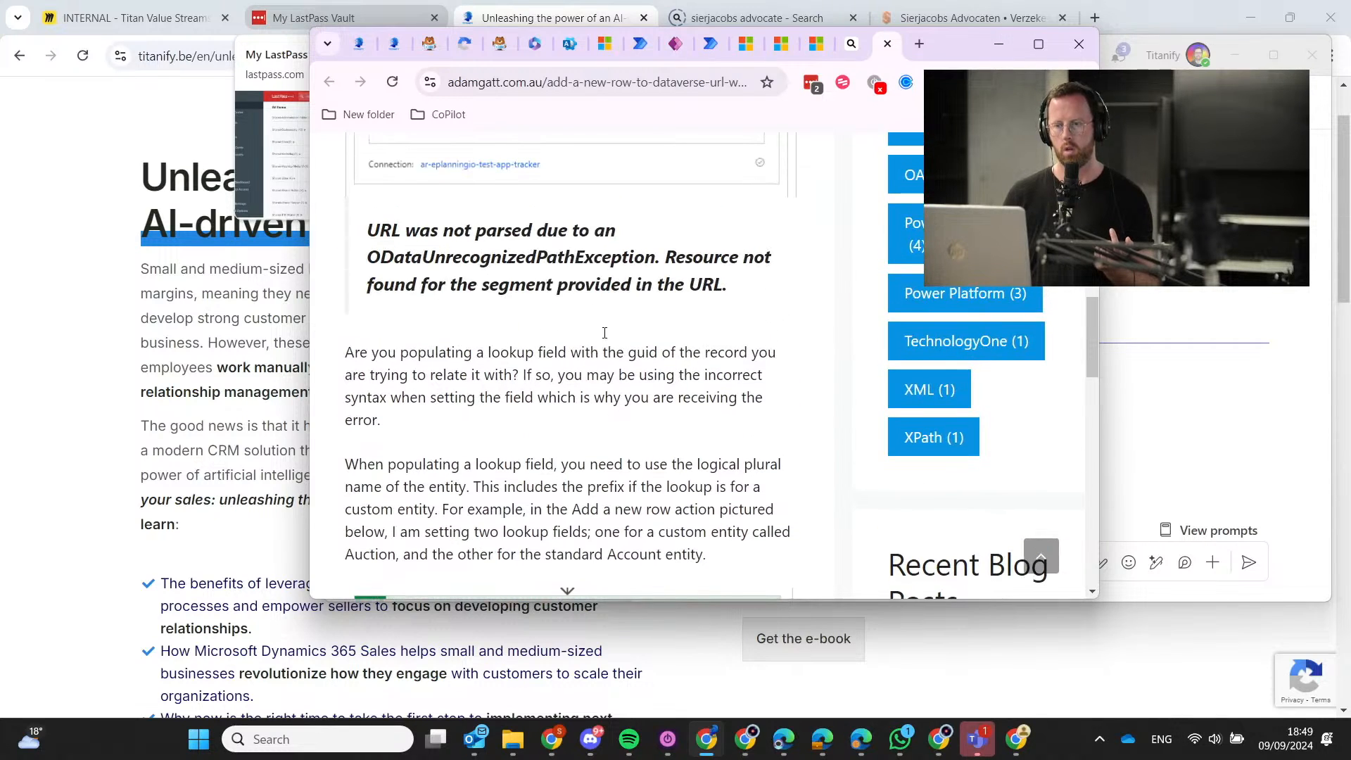
Minimize the titanify window, maximize the article window, and return to the failed run.
{"action": "left_click", "coordinate": [481, 15]}
{"action": "left_click", "coordinate": [1250, 17]}
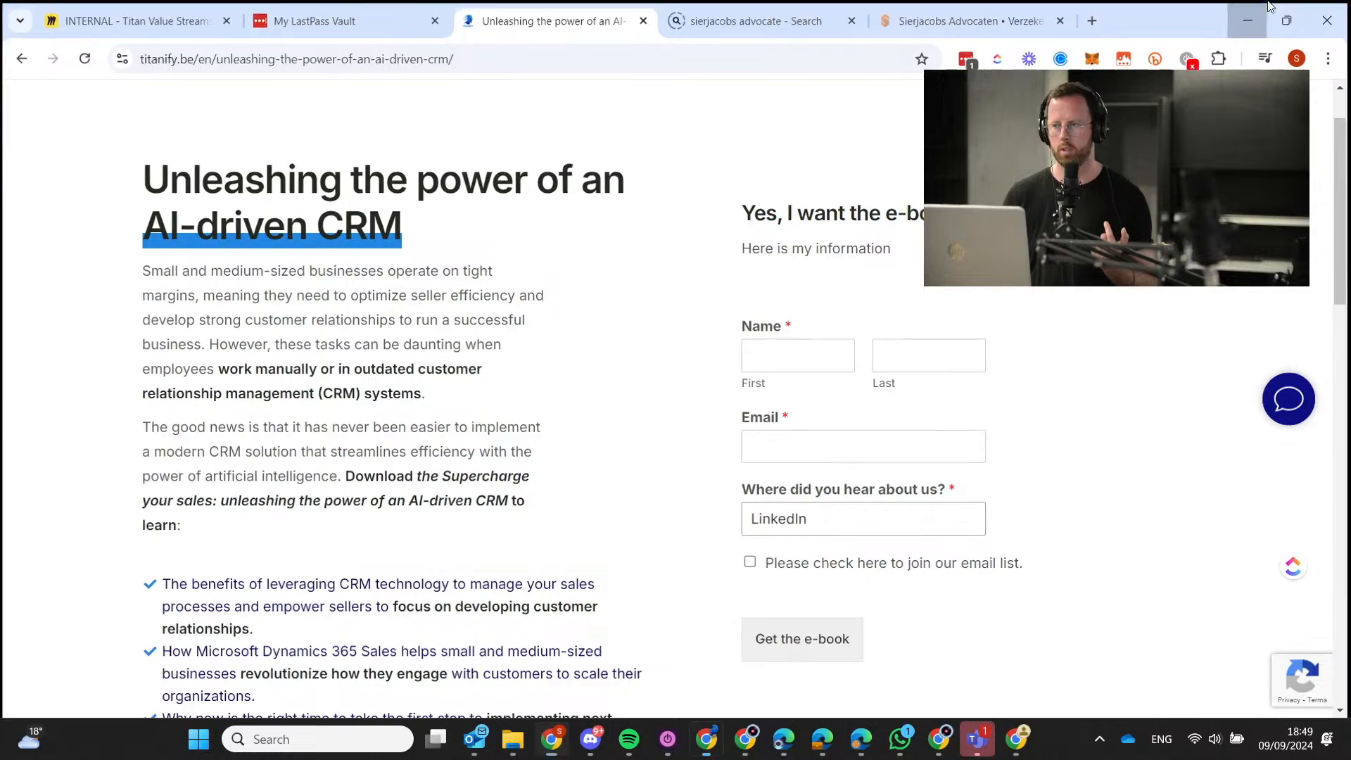
{"action": "double_click", "coordinate": [957, 50]}
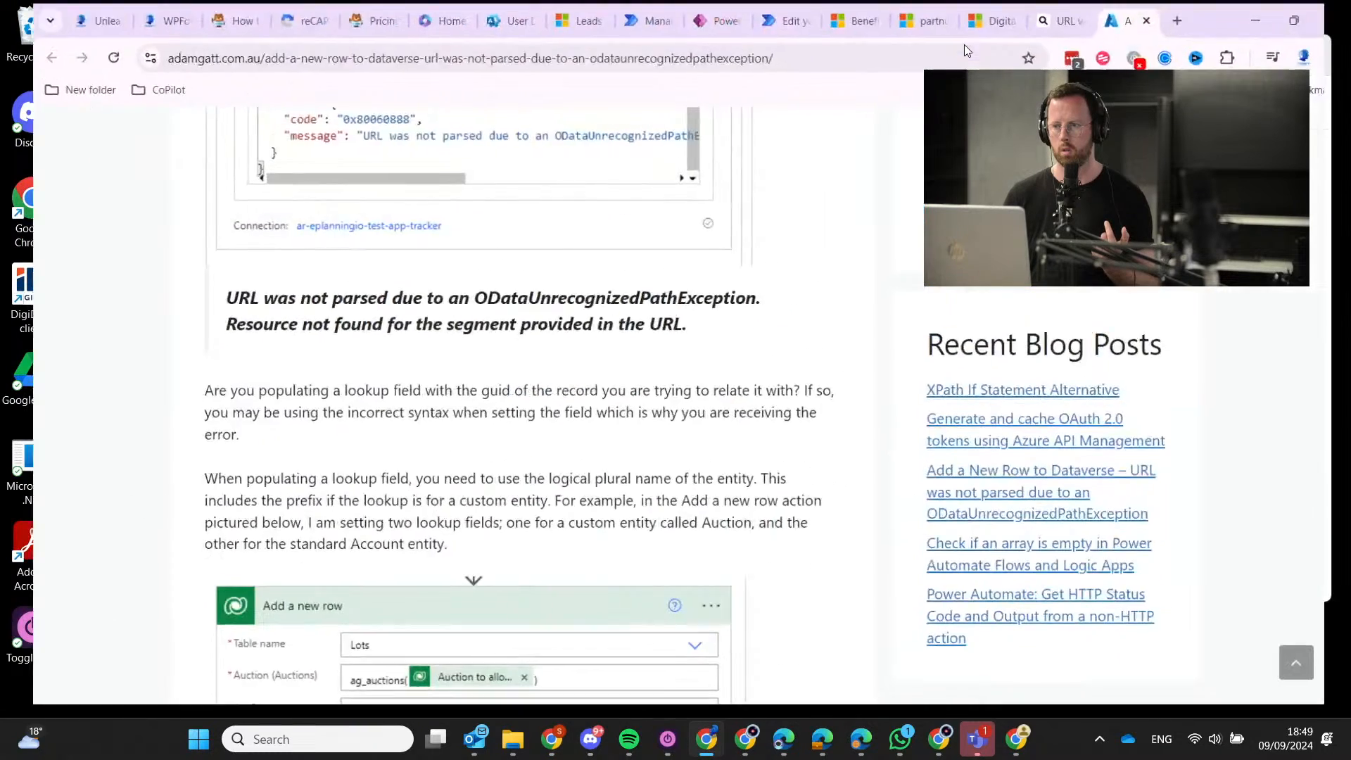
{"action": "left_click", "coordinate": [607, 7]}
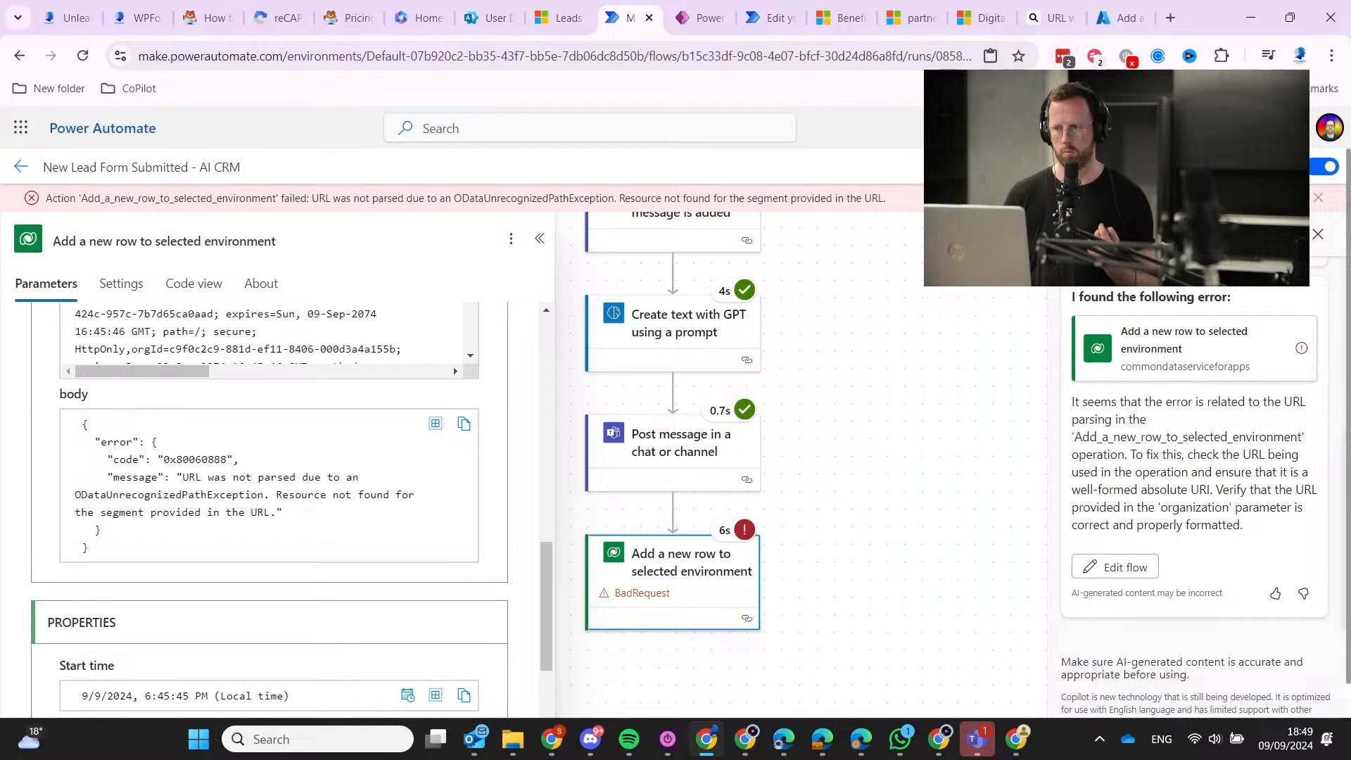
Edit the flow and review the Add a new row step's full_name, Topic, email_address and Lead Source 11 mappings.
{"action": "left_click", "coordinate": [1058, 167]}
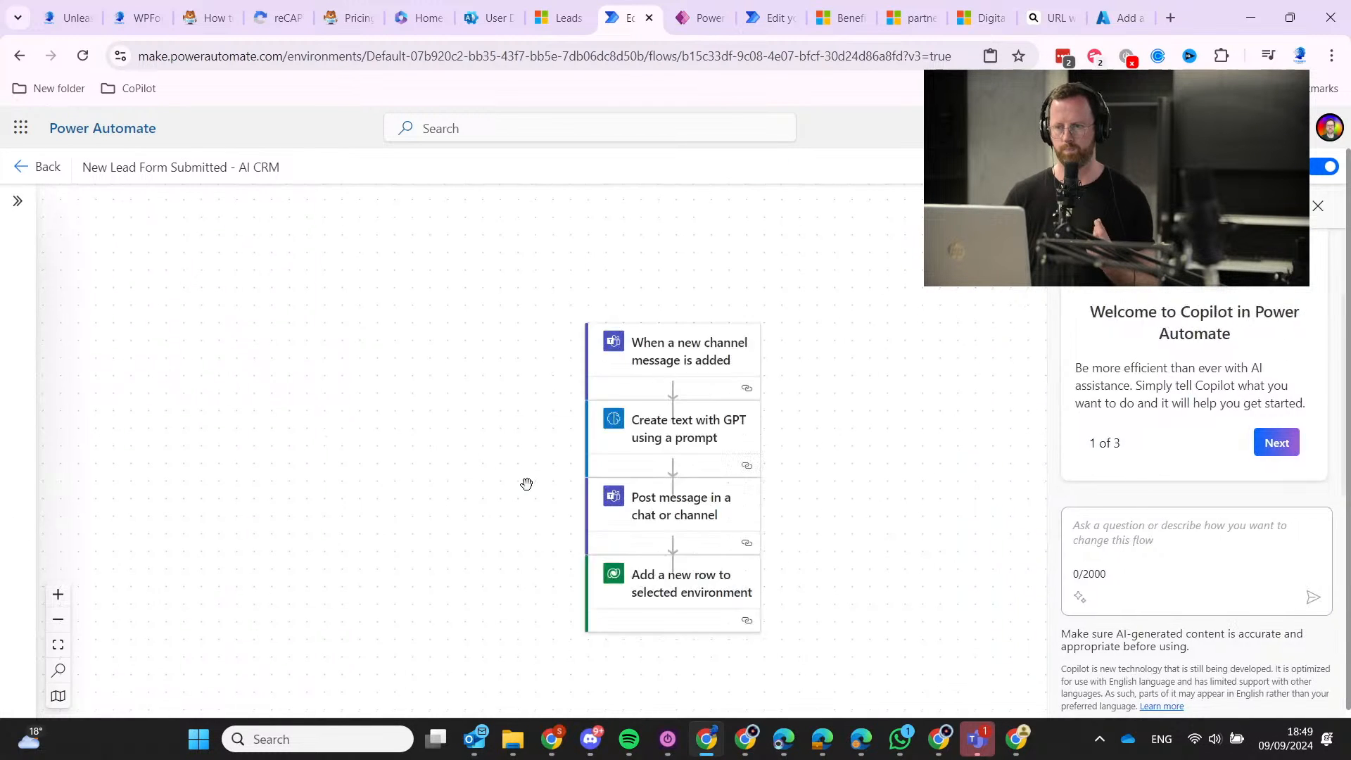
{"action": "scroll", "coordinate": [485, 490], "scroll_direction": "down", "scroll_amount": 5}
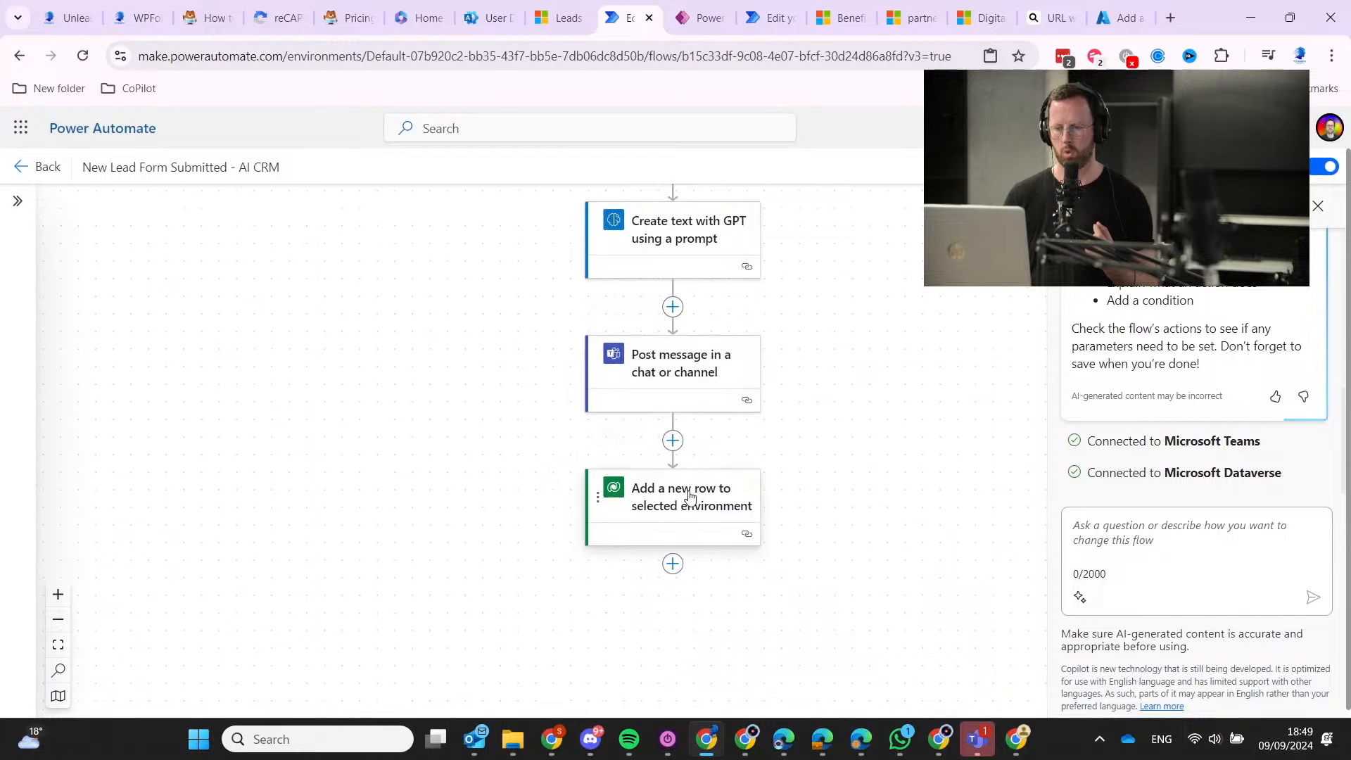
{"action": "left_click", "coordinate": [684, 492]}
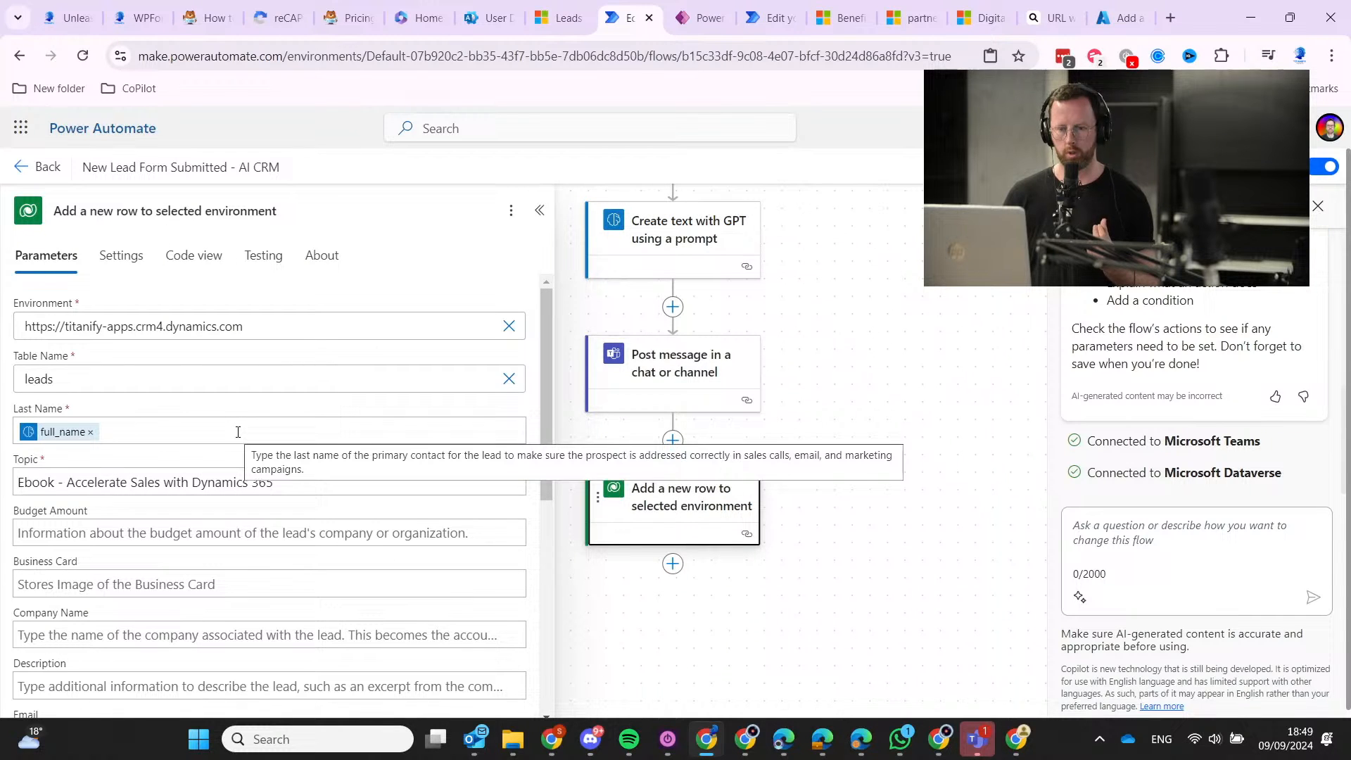
{"action": "scroll", "coordinate": [223, 504], "scroll_direction": "down", "scroll_amount": 4}
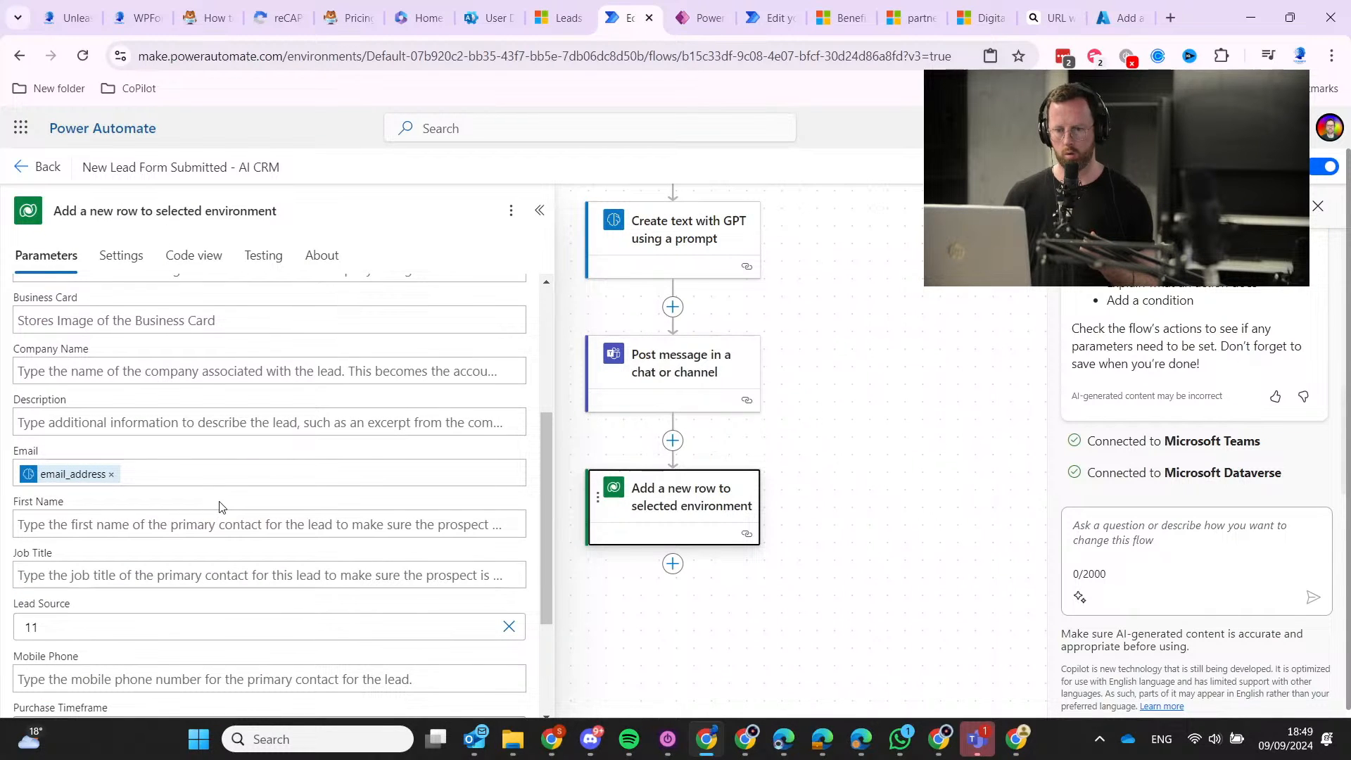
{"action": "scroll", "coordinate": [215, 505], "scroll_direction": "down", "scroll_amount": 1}
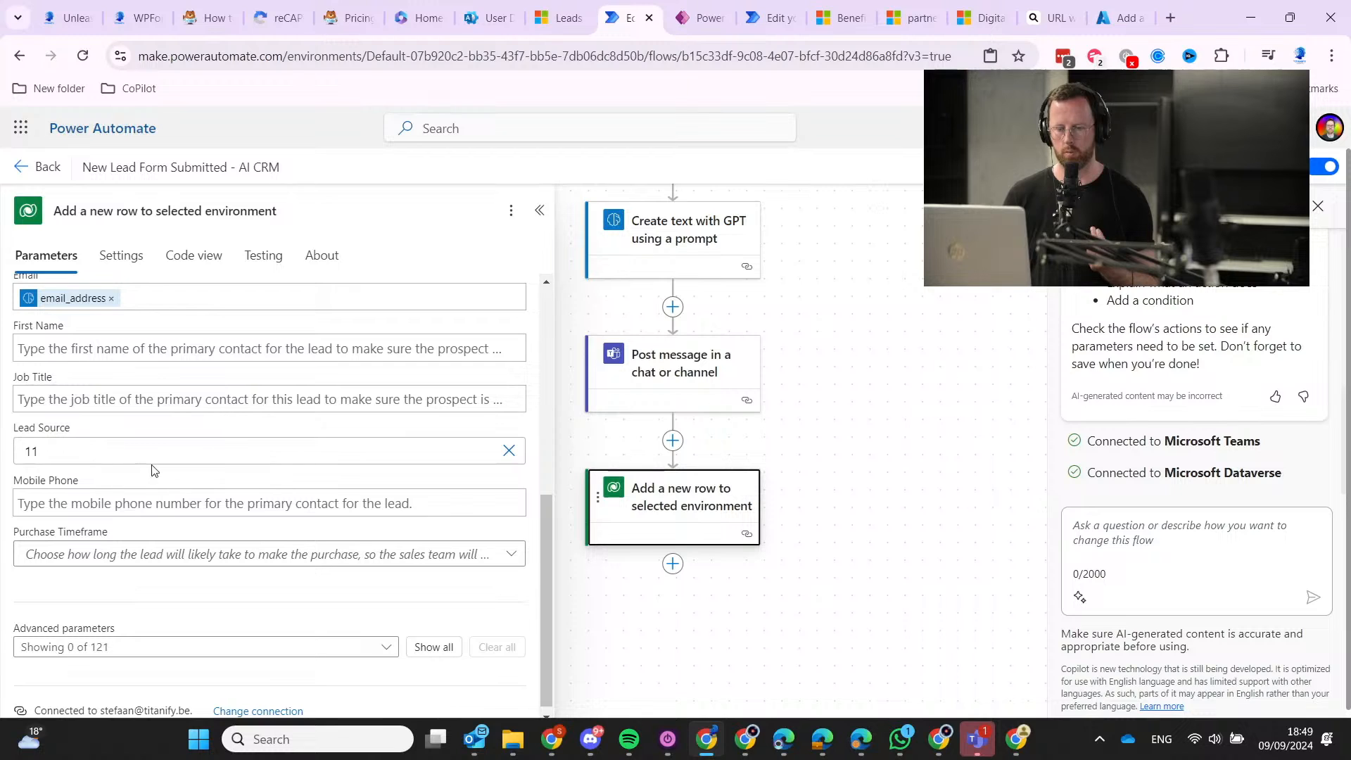
{"action": "scroll", "coordinate": [155, 471], "scroll_direction": "down", "scroll_amount": 1}
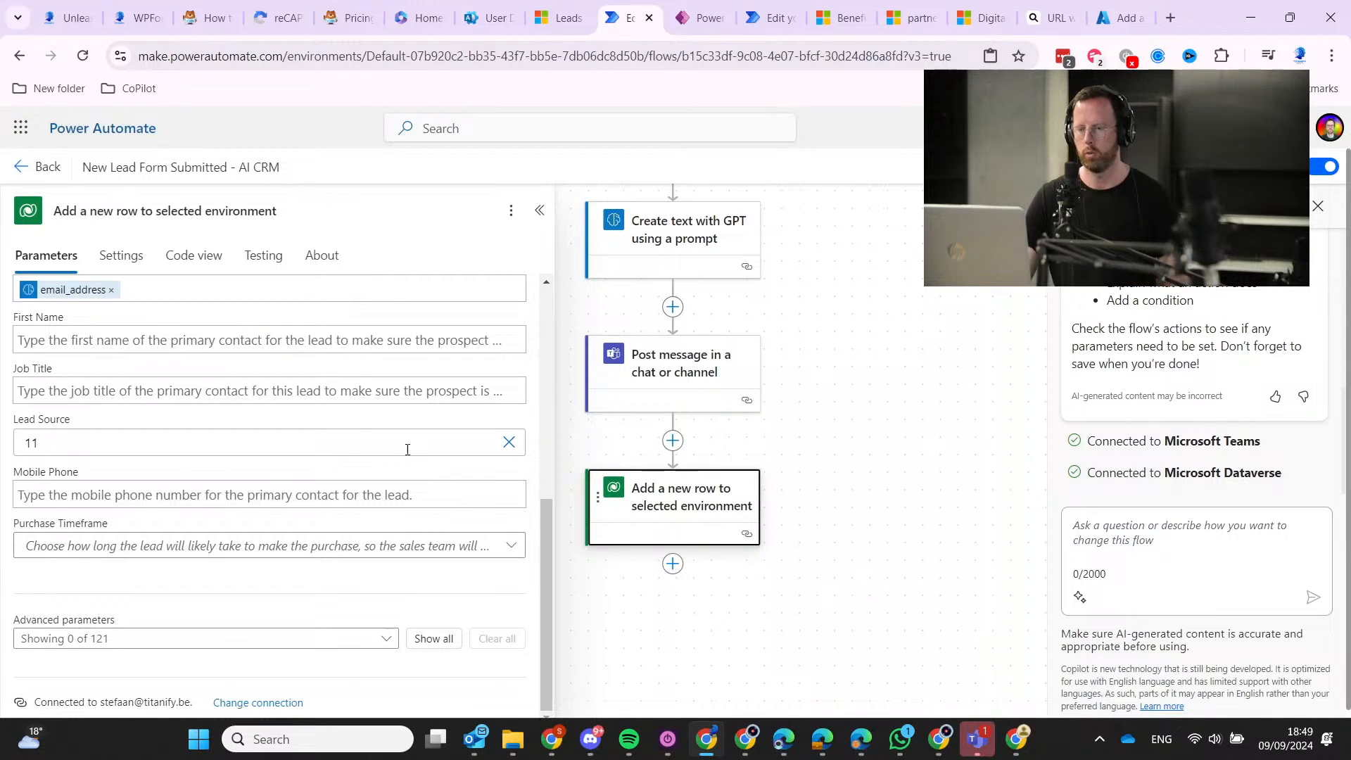
{"action": "scroll", "coordinate": [361, 448], "scroll_direction": "up", "scroll_amount": 5}
{"action": "scroll", "coordinate": [361, 449], "scroll_direction": "up", "scroll_amount": 2}
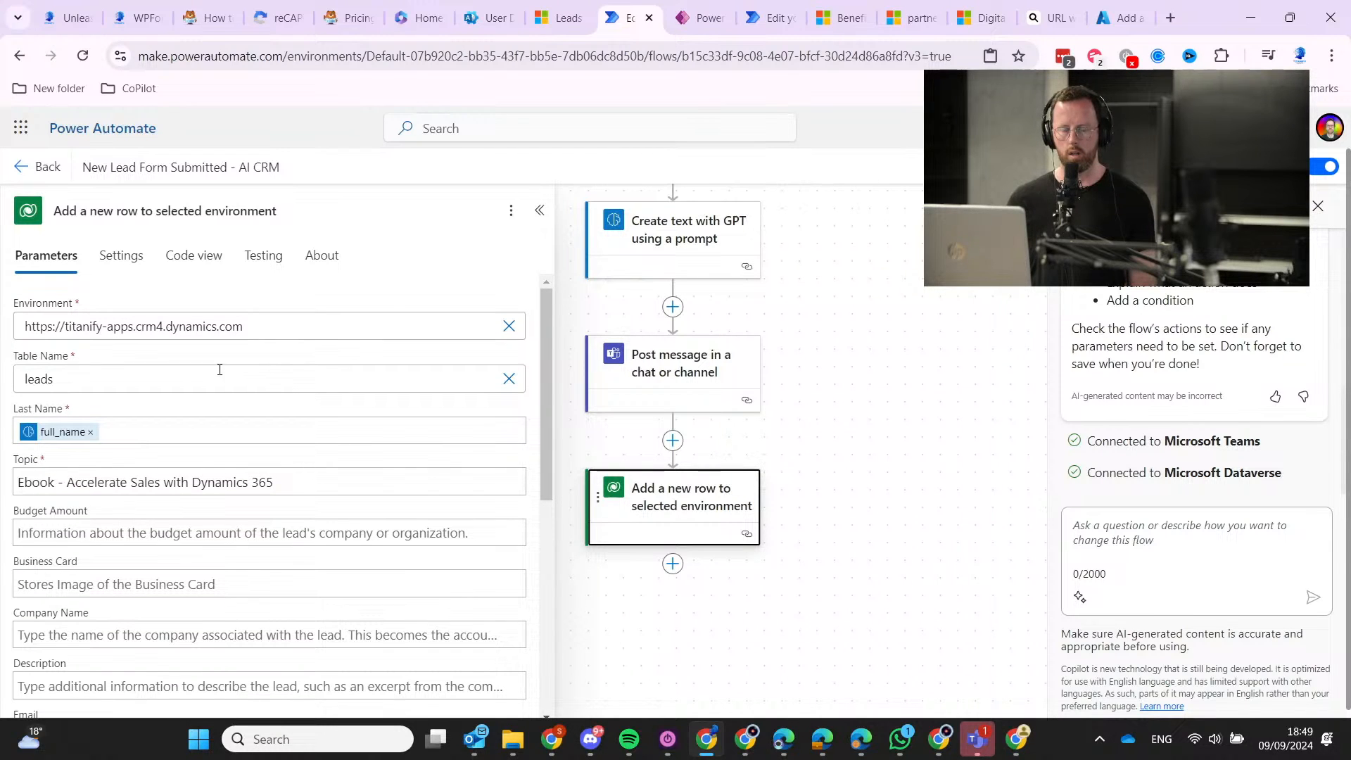
{"action": "scroll", "coordinate": [206, 471], "scroll_direction": "down", "scroll_amount": 4}
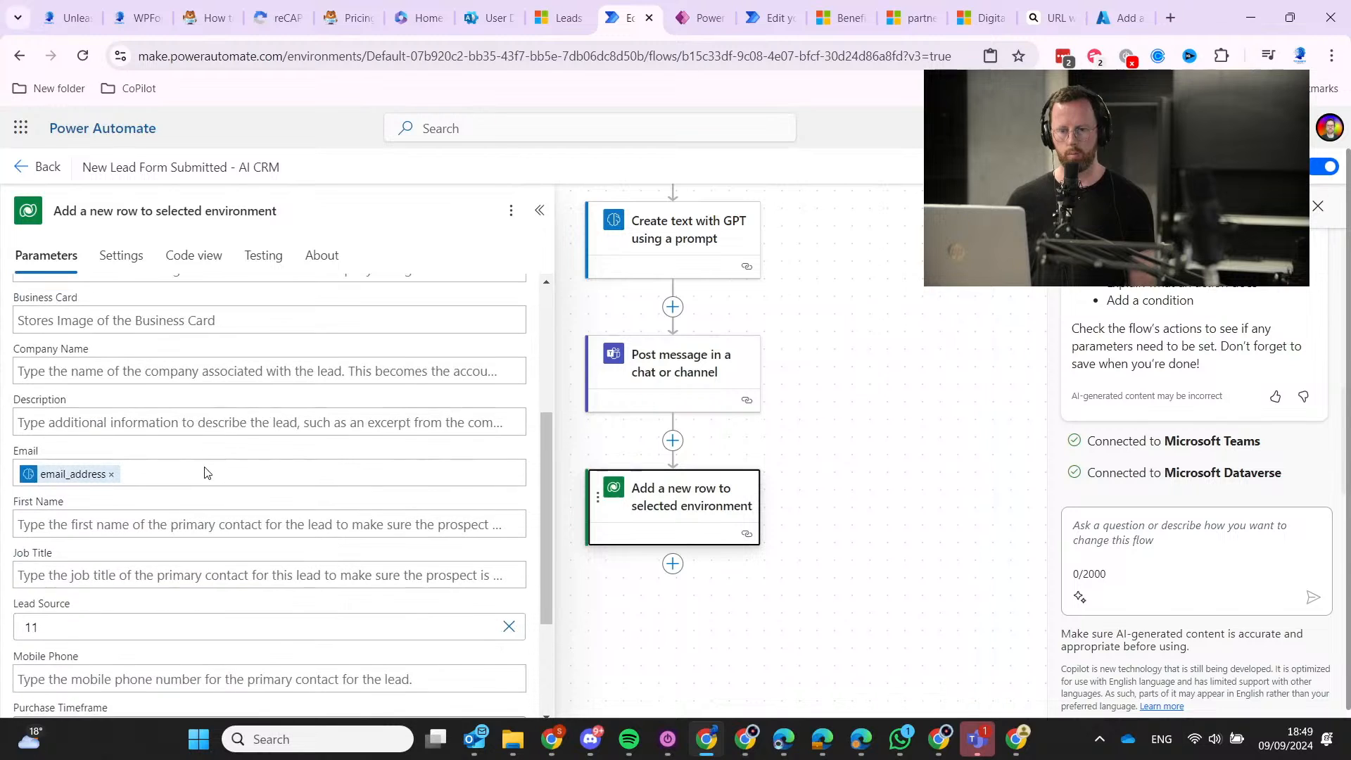
{"action": "scroll", "coordinate": [195, 464], "scroll_direction": "up", "scroll_amount": 4}
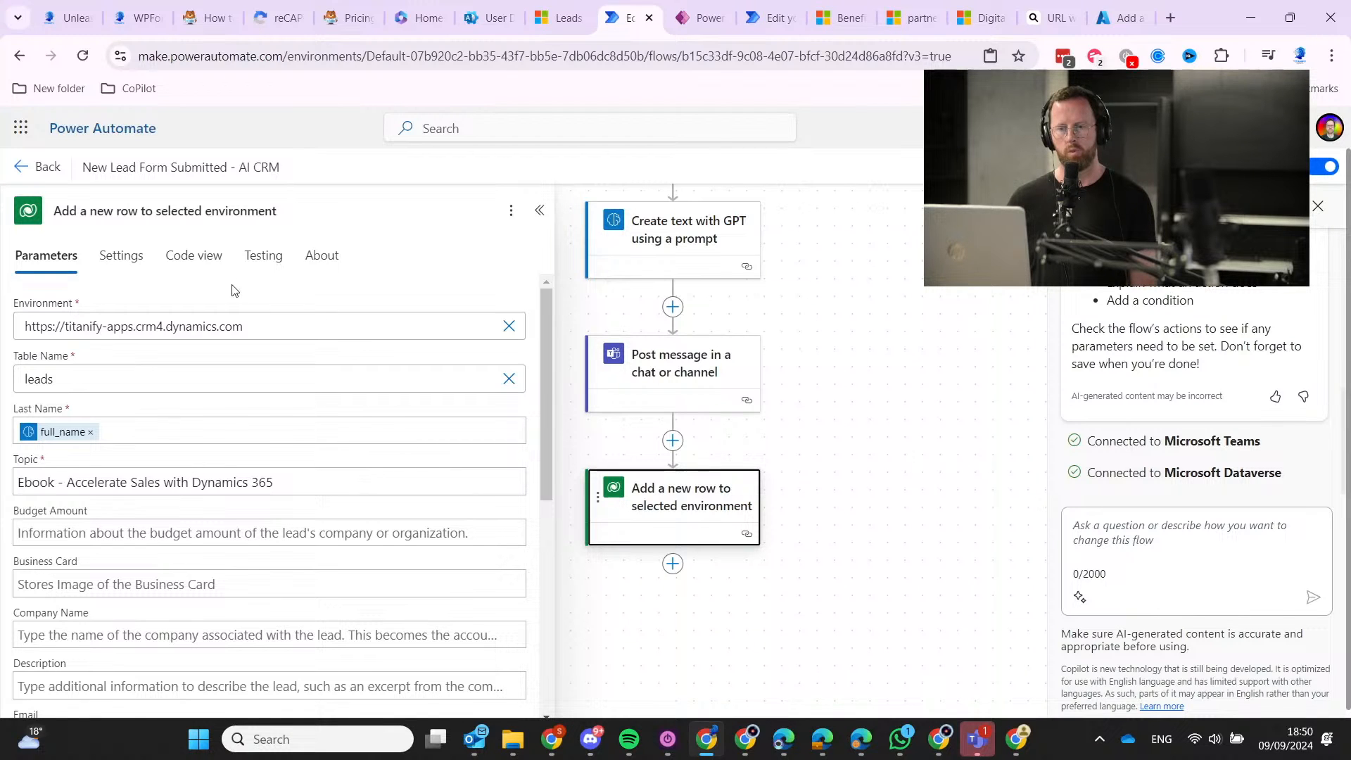
{"action": "scroll", "coordinate": [294, 537], "scroll_direction": "down", "scroll_amount": 7}
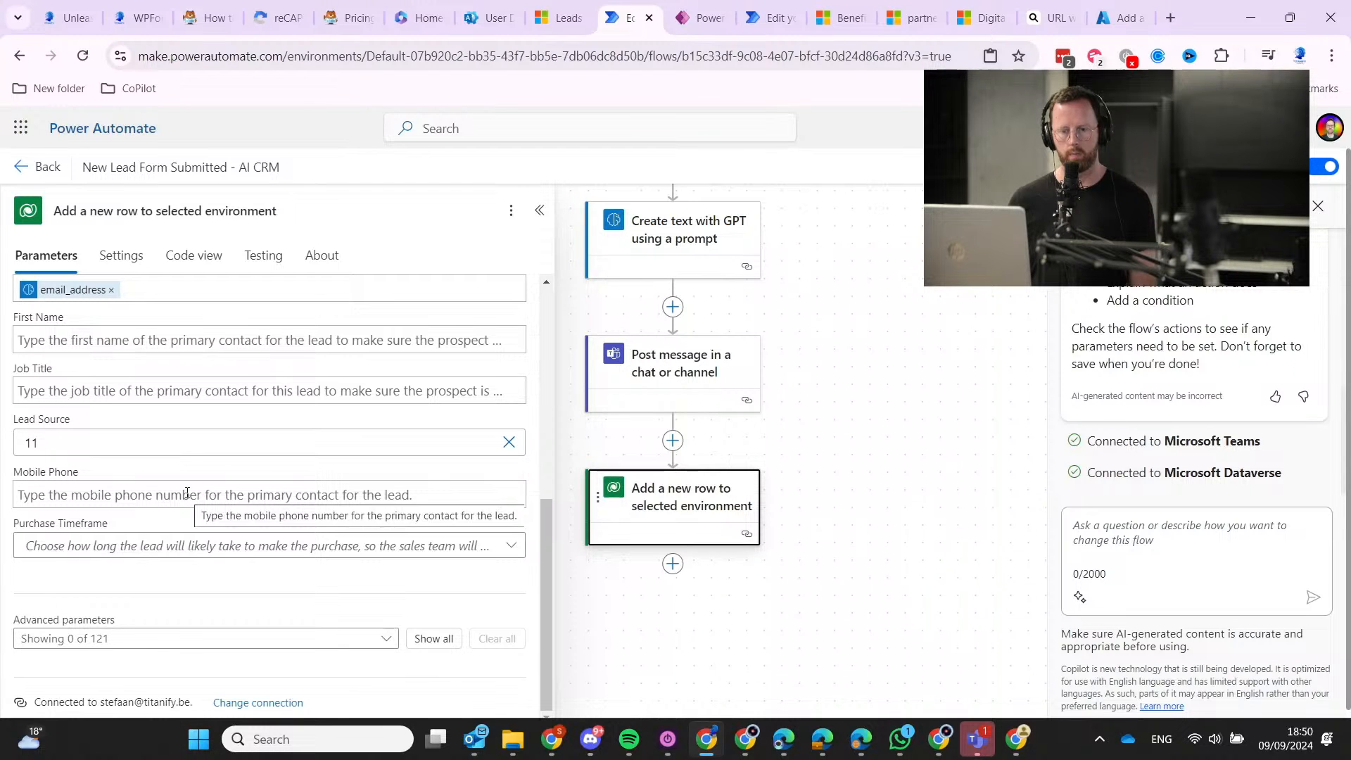
Clear the 11 from Lead Source, save the flow, and return to its details page.
{"action": "left_click", "coordinate": [508, 442]}
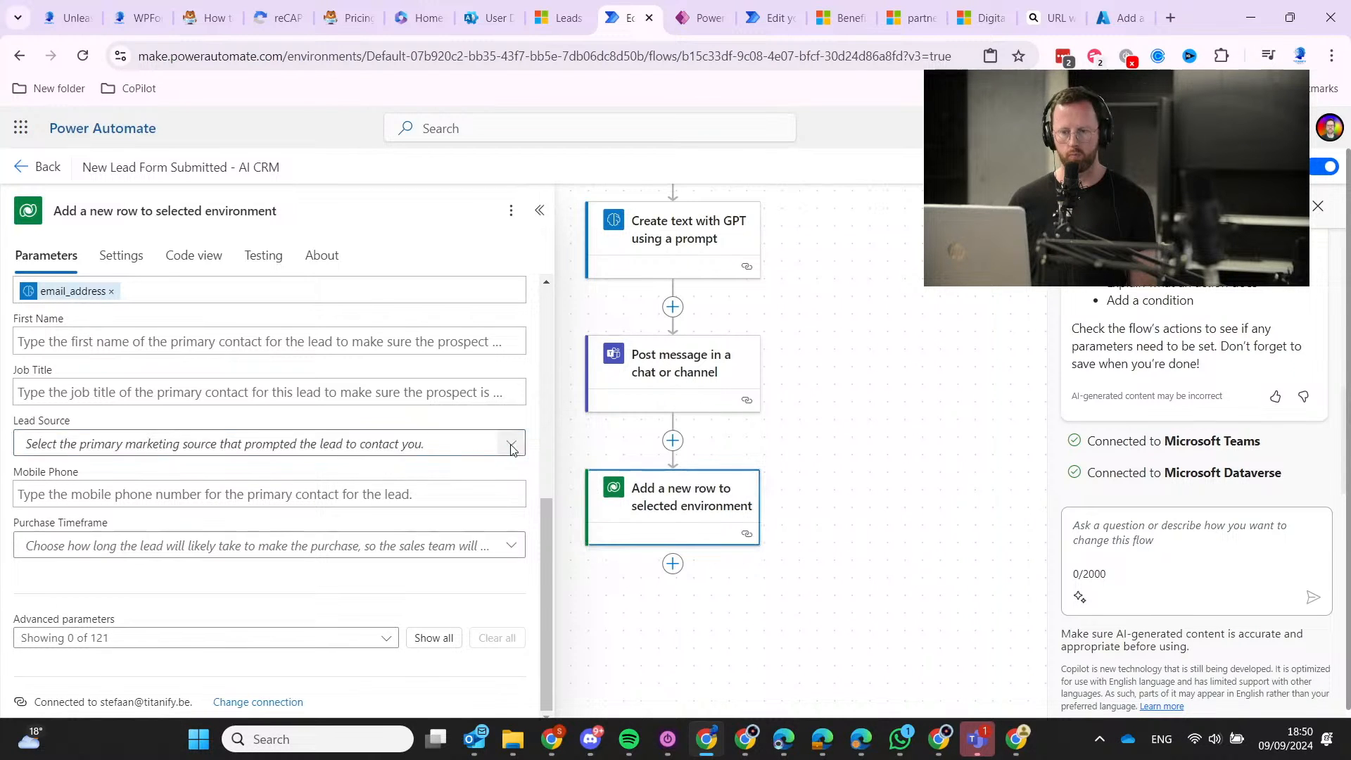
{"action": "scroll", "coordinate": [355, 540], "scroll_direction": "up", "scroll_amount": 6}
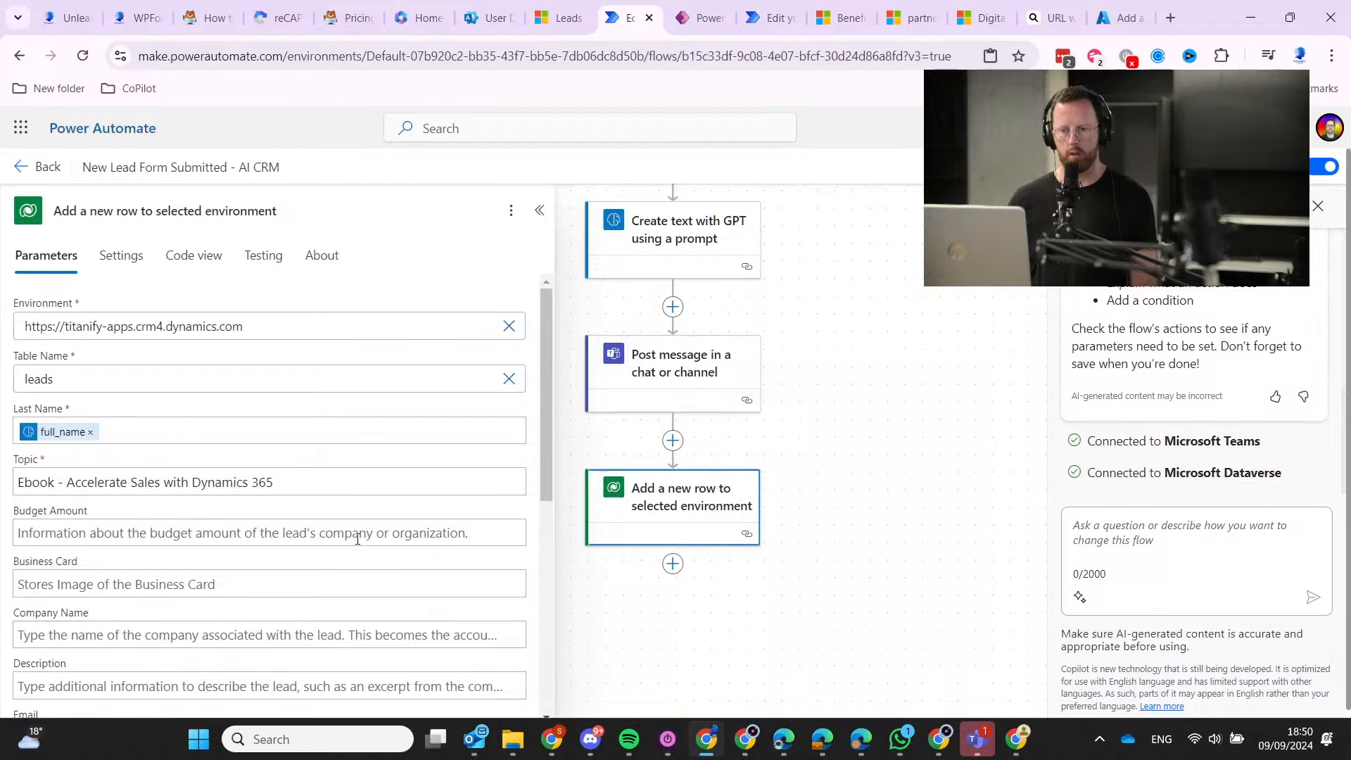
{"action": "scroll", "coordinate": [322, 546], "scroll_direction": "down", "scroll_amount": 6}
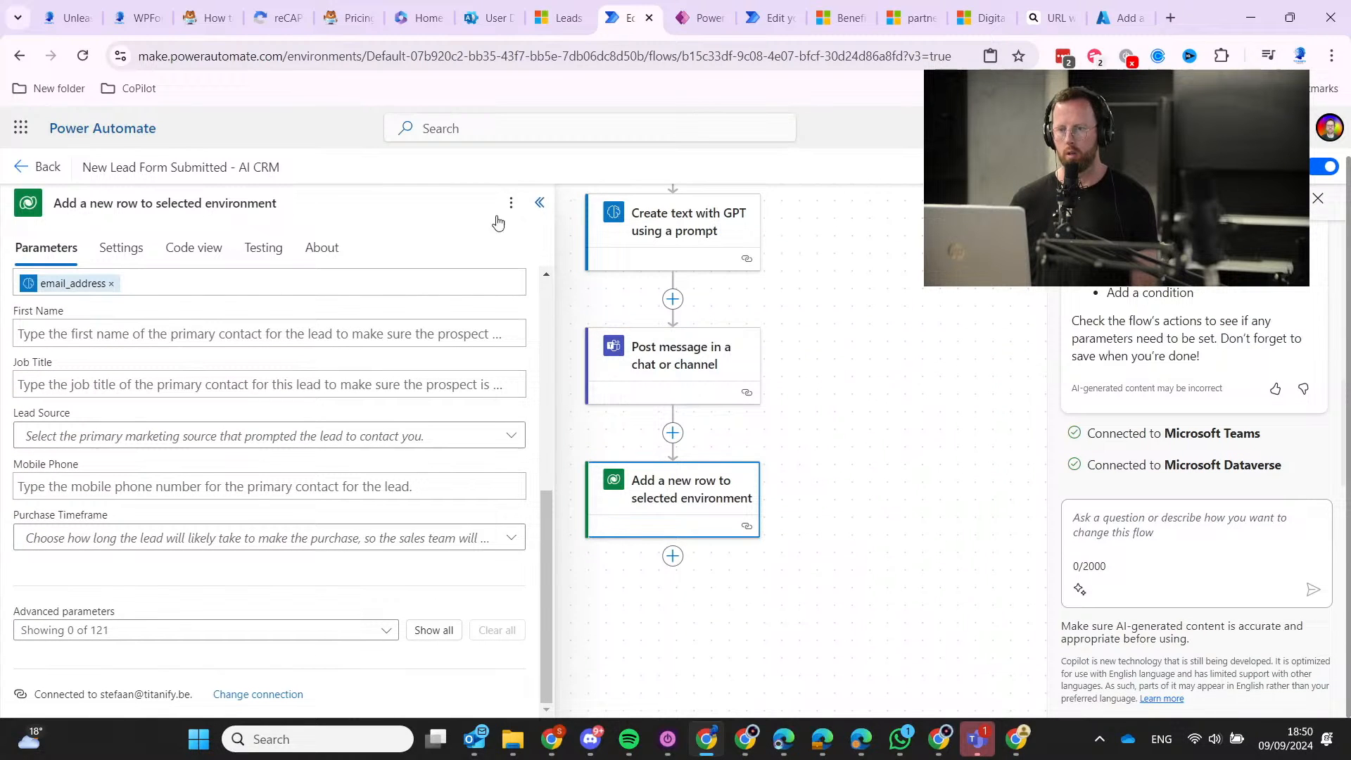
{"action": "key", "text": "ctrl+s"}
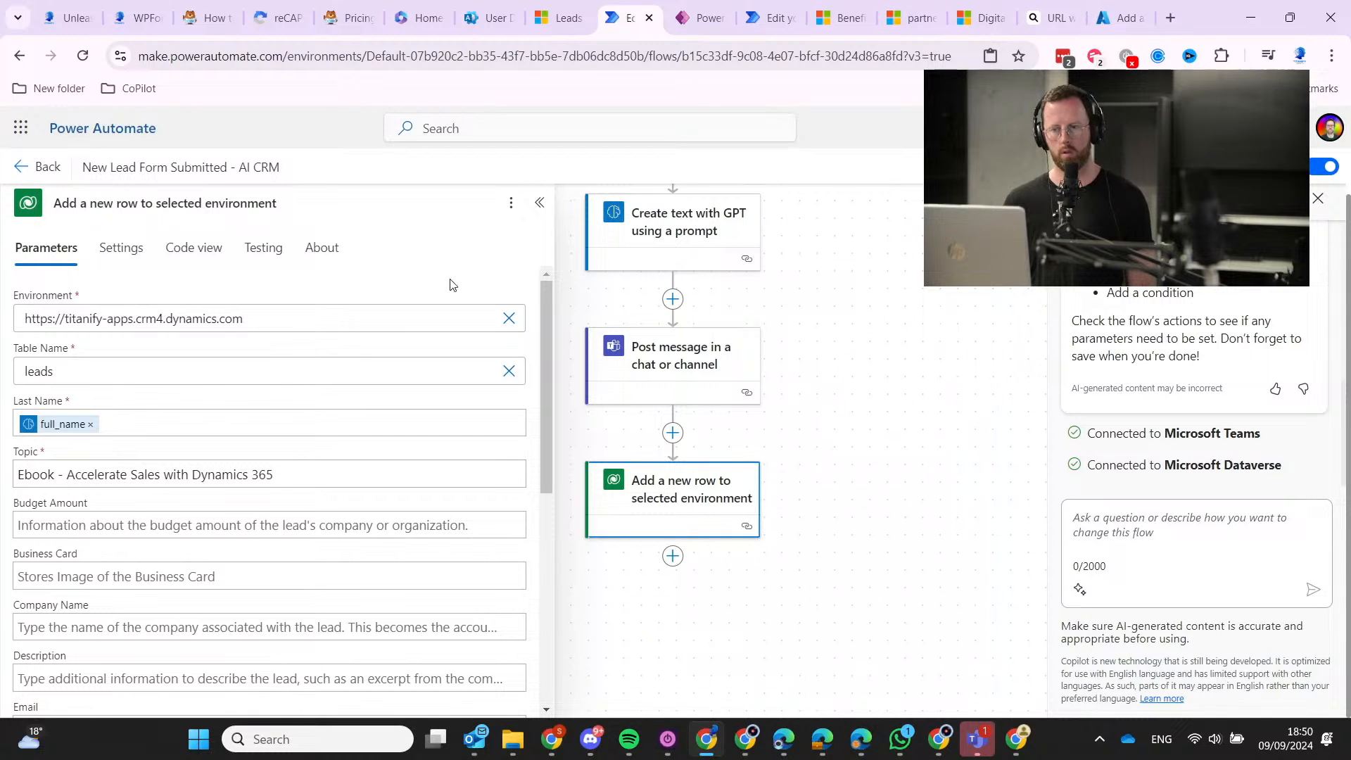
{"action": "left_click", "coordinate": [20, 166]}
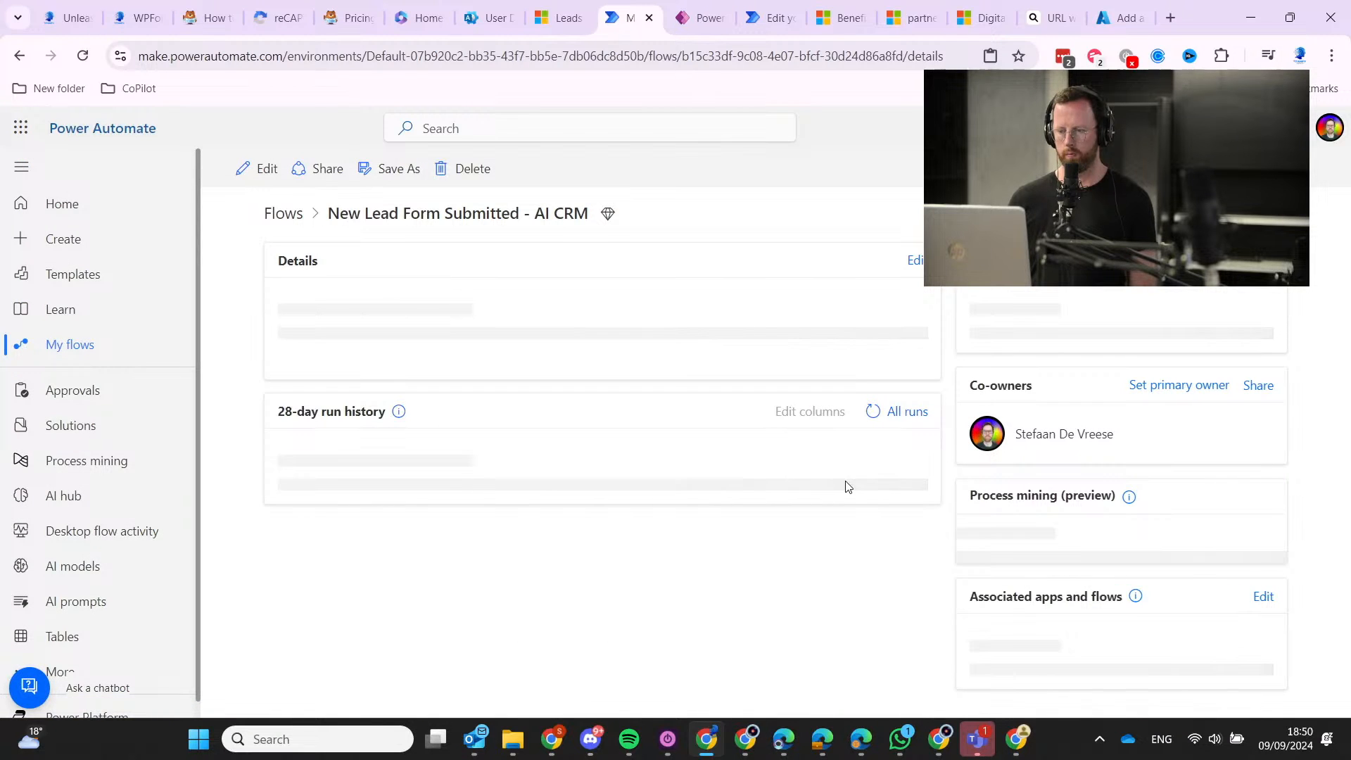
Verify the top run in run history succeeded on every step, then switch to the Dynamics 365 leads tab.
{"action": "scroll", "coordinate": [711, 461], "scroll_direction": "down", "scroll_amount": 2}
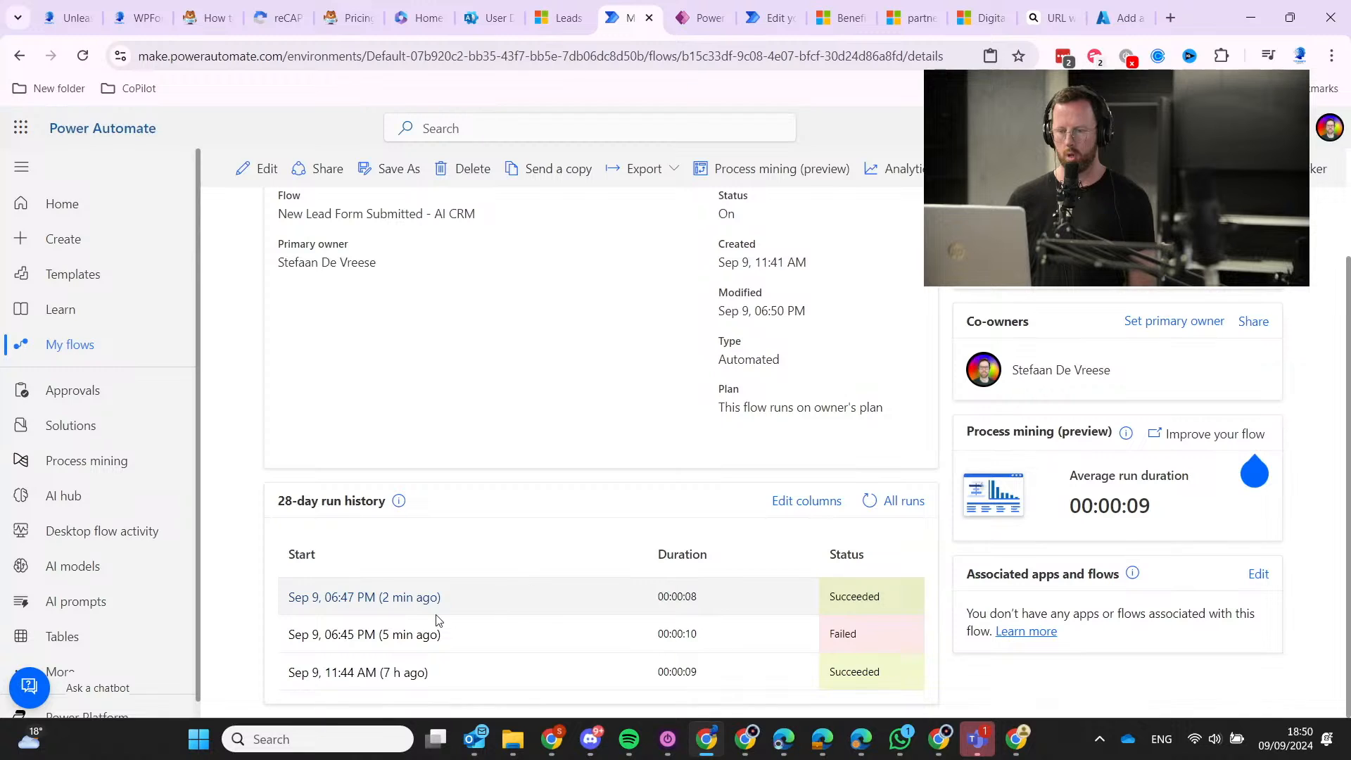
{"action": "left_click", "coordinate": [415, 600]}
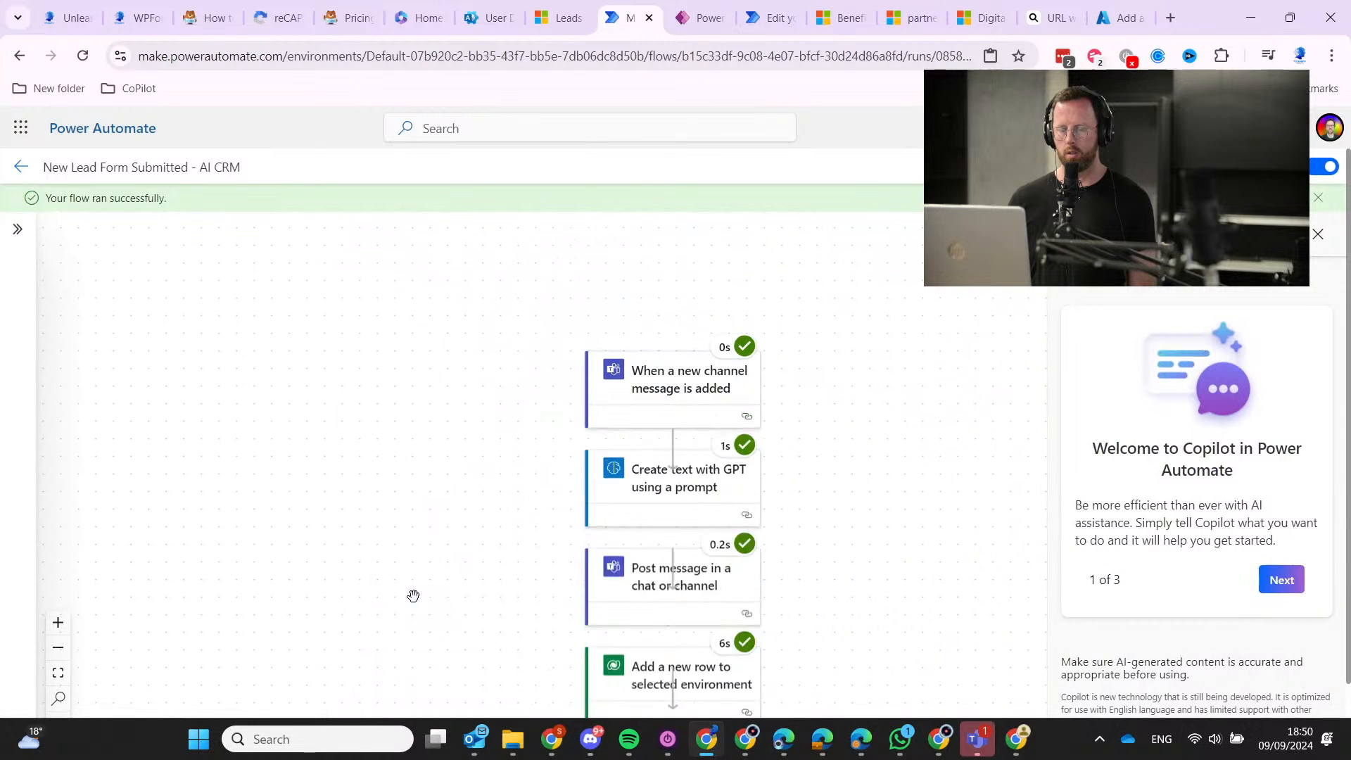
{"action": "scroll", "coordinate": [413, 586], "scroll_direction": "down", "scroll_amount": 3}
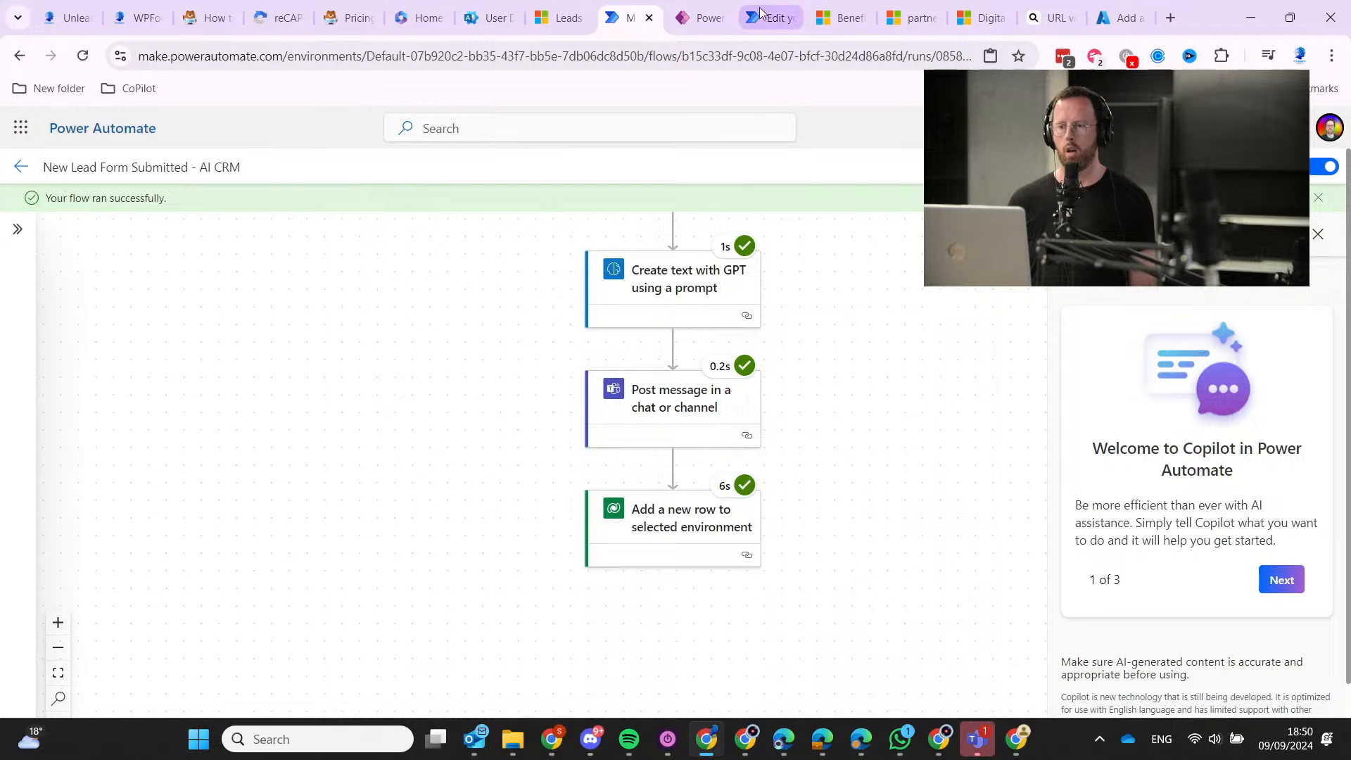
{"action": "left_click", "coordinate": [559, 17]}
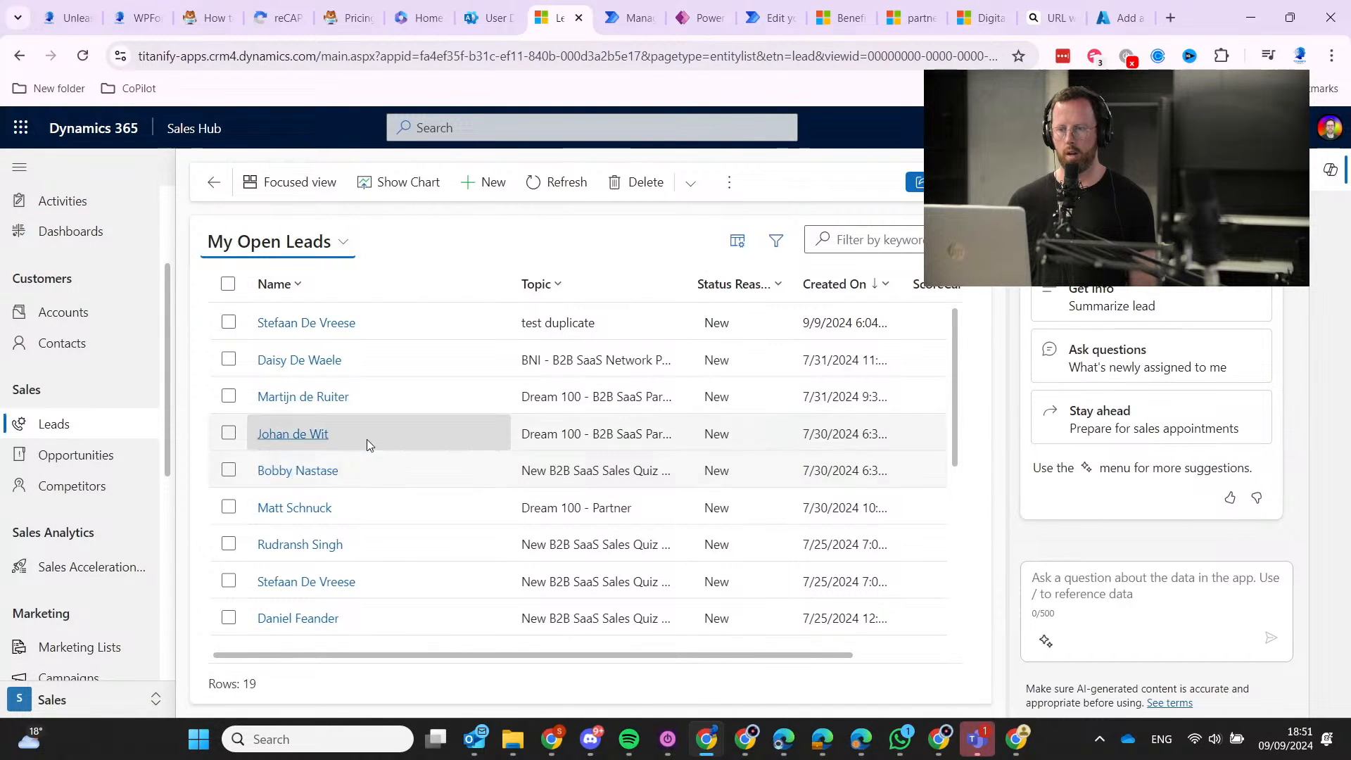
Reload the open leads list and open the new Ebook lead's record.
{"action": "left_click", "coordinate": [65, 452]}
{"action": "left_click", "coordinate": [67, 425]}
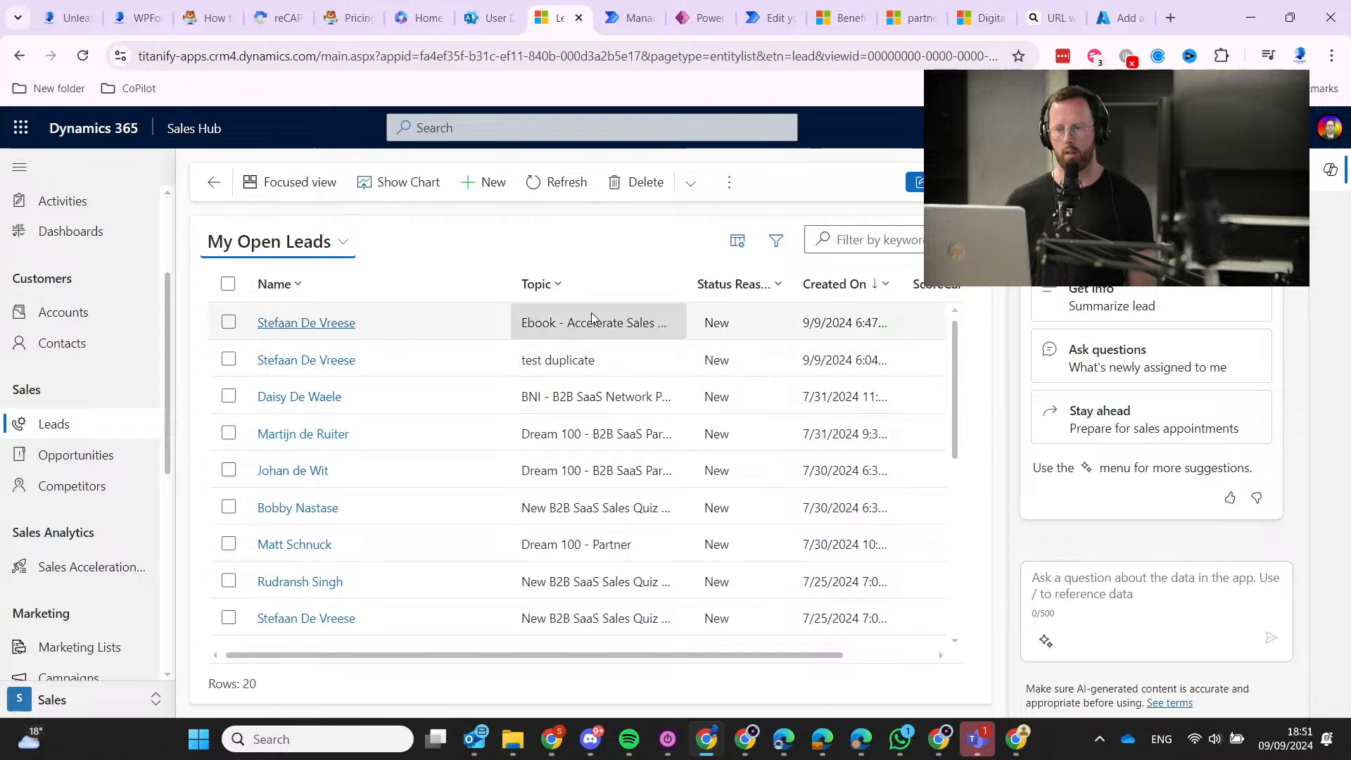
{"action": "left_click", "coordinate": [315, 324]}
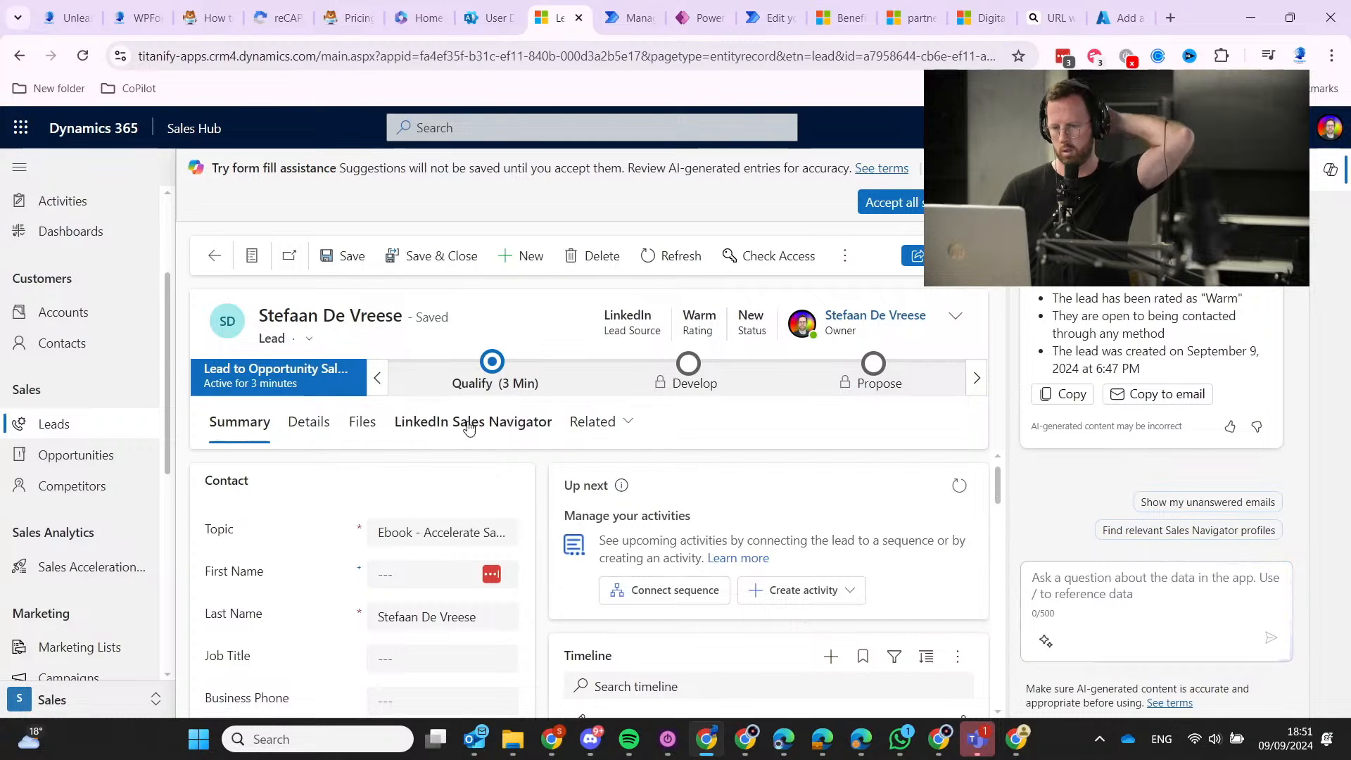
Check the lead's Details and Summary fields: Lead Source LinkedIn, Warm rating, score 91.00.
{"action": "left_click", "coordinate": [315, 427]}
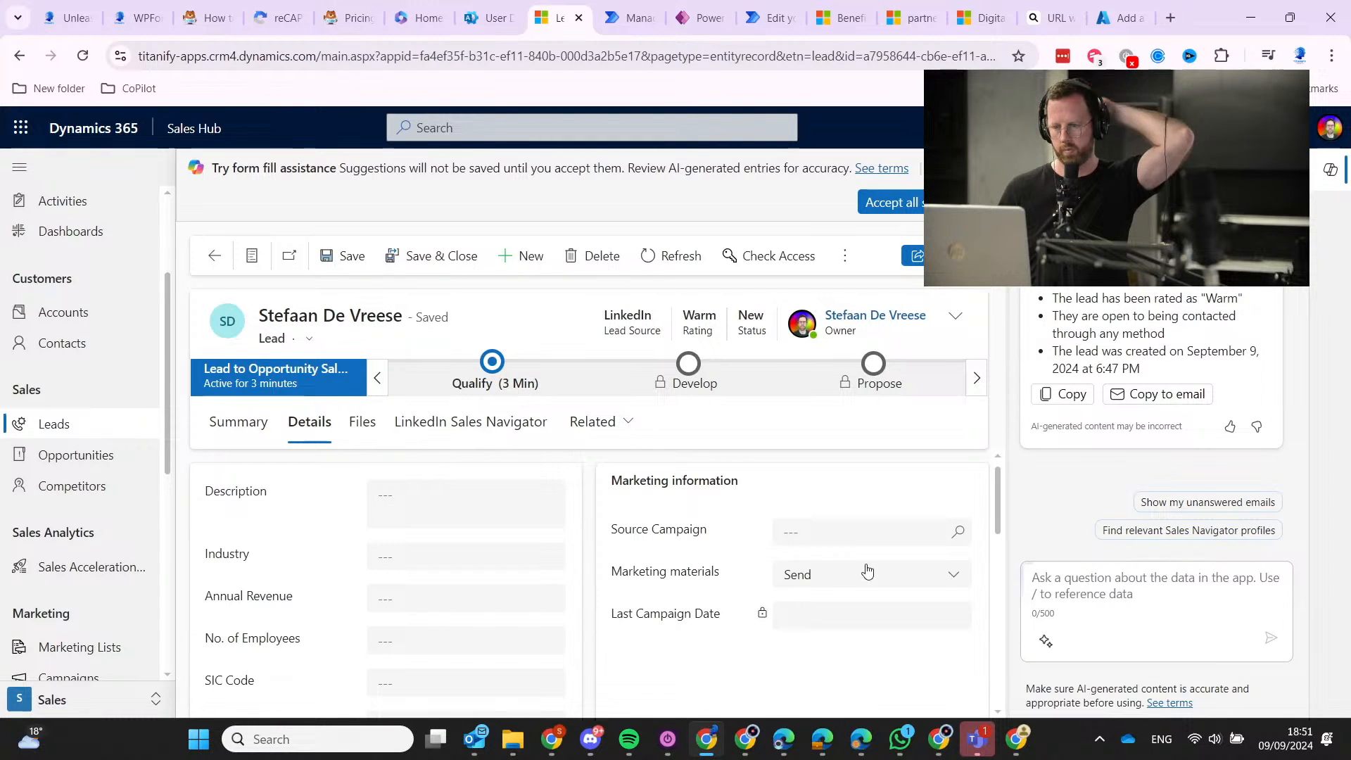
{"action": "left_click", "coordinate": [214, 422]}
{"action": "scroll", "coordinate": [347, 533], "scroll_direction": "down", "scroll_amount": 4}
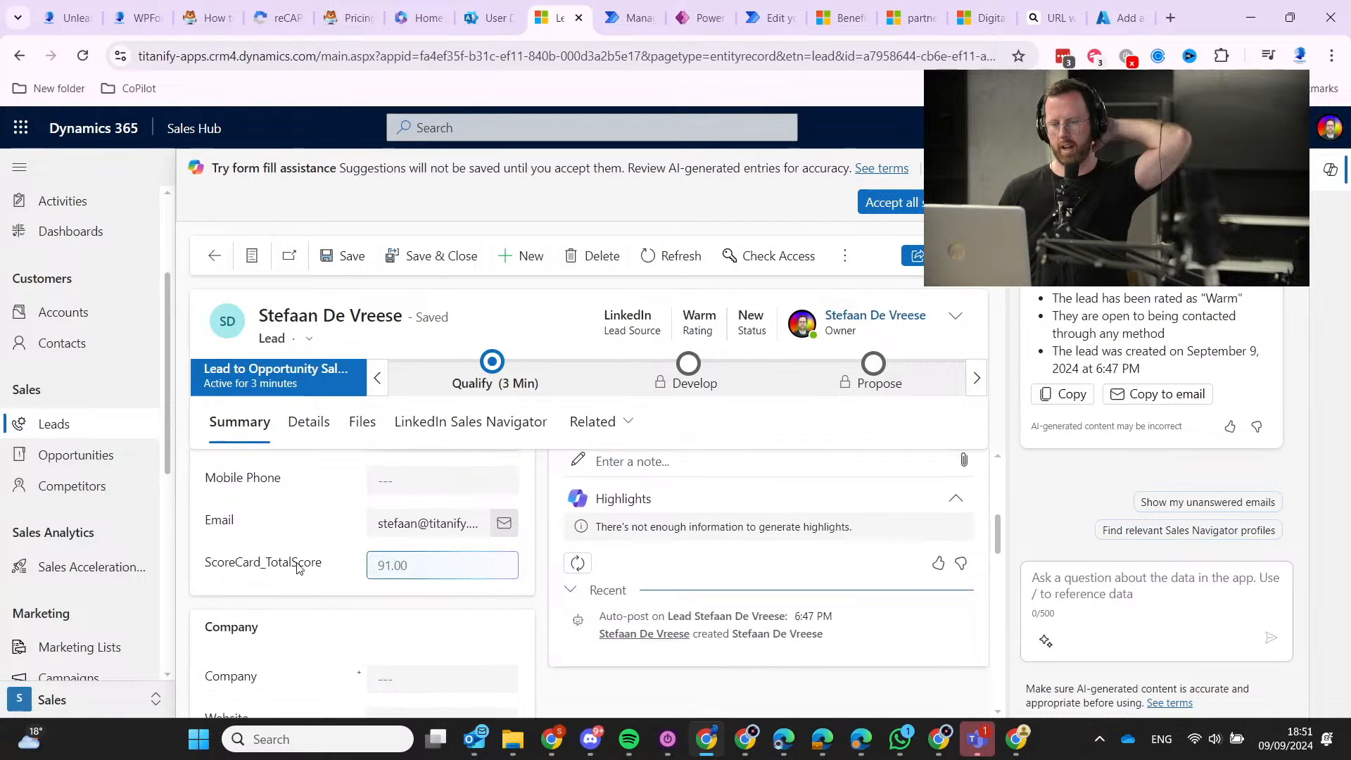
{"action": "scroll", "coordinate": [296, 569], "scroll_direction": "up", "scroll_amount": 1}
{"action": "scroll", "coordinate": [295, 569], "scroll_direction": "up", "scroll_amount": 3}
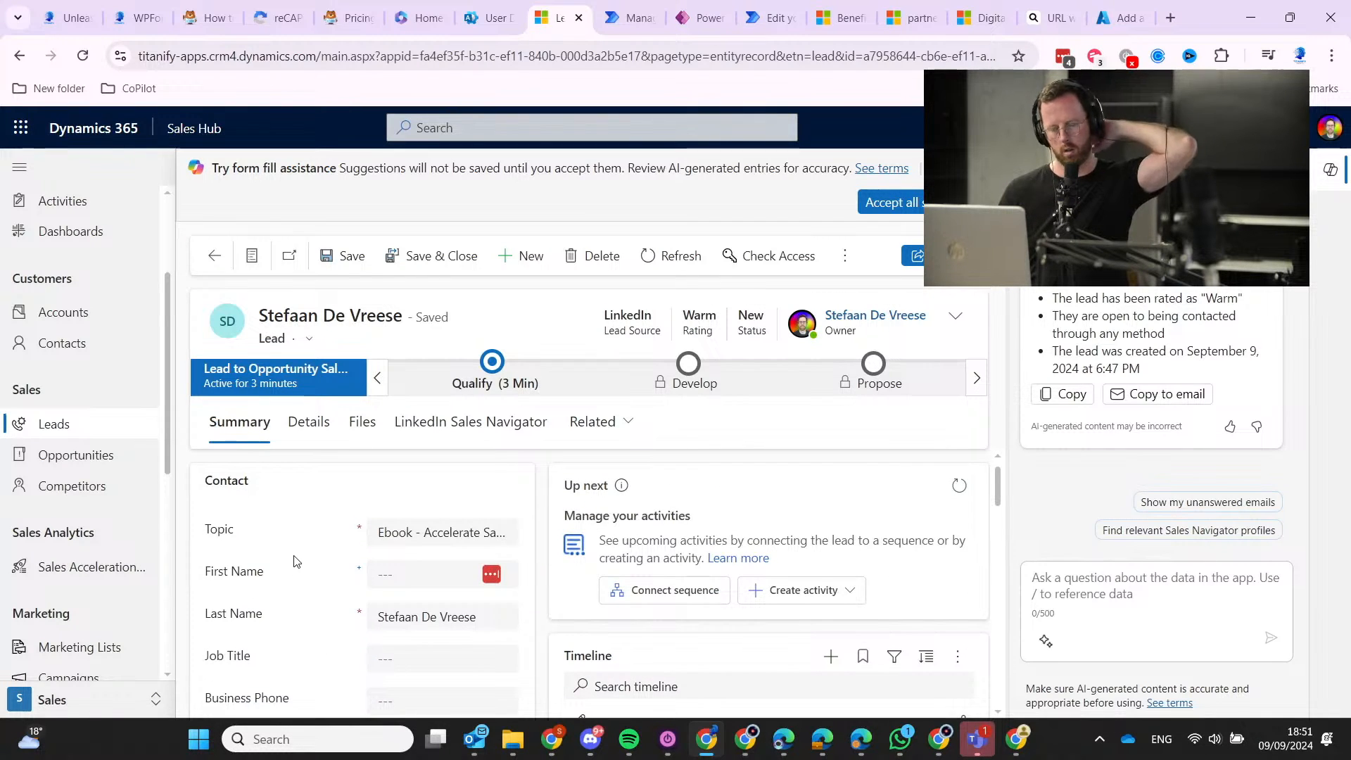